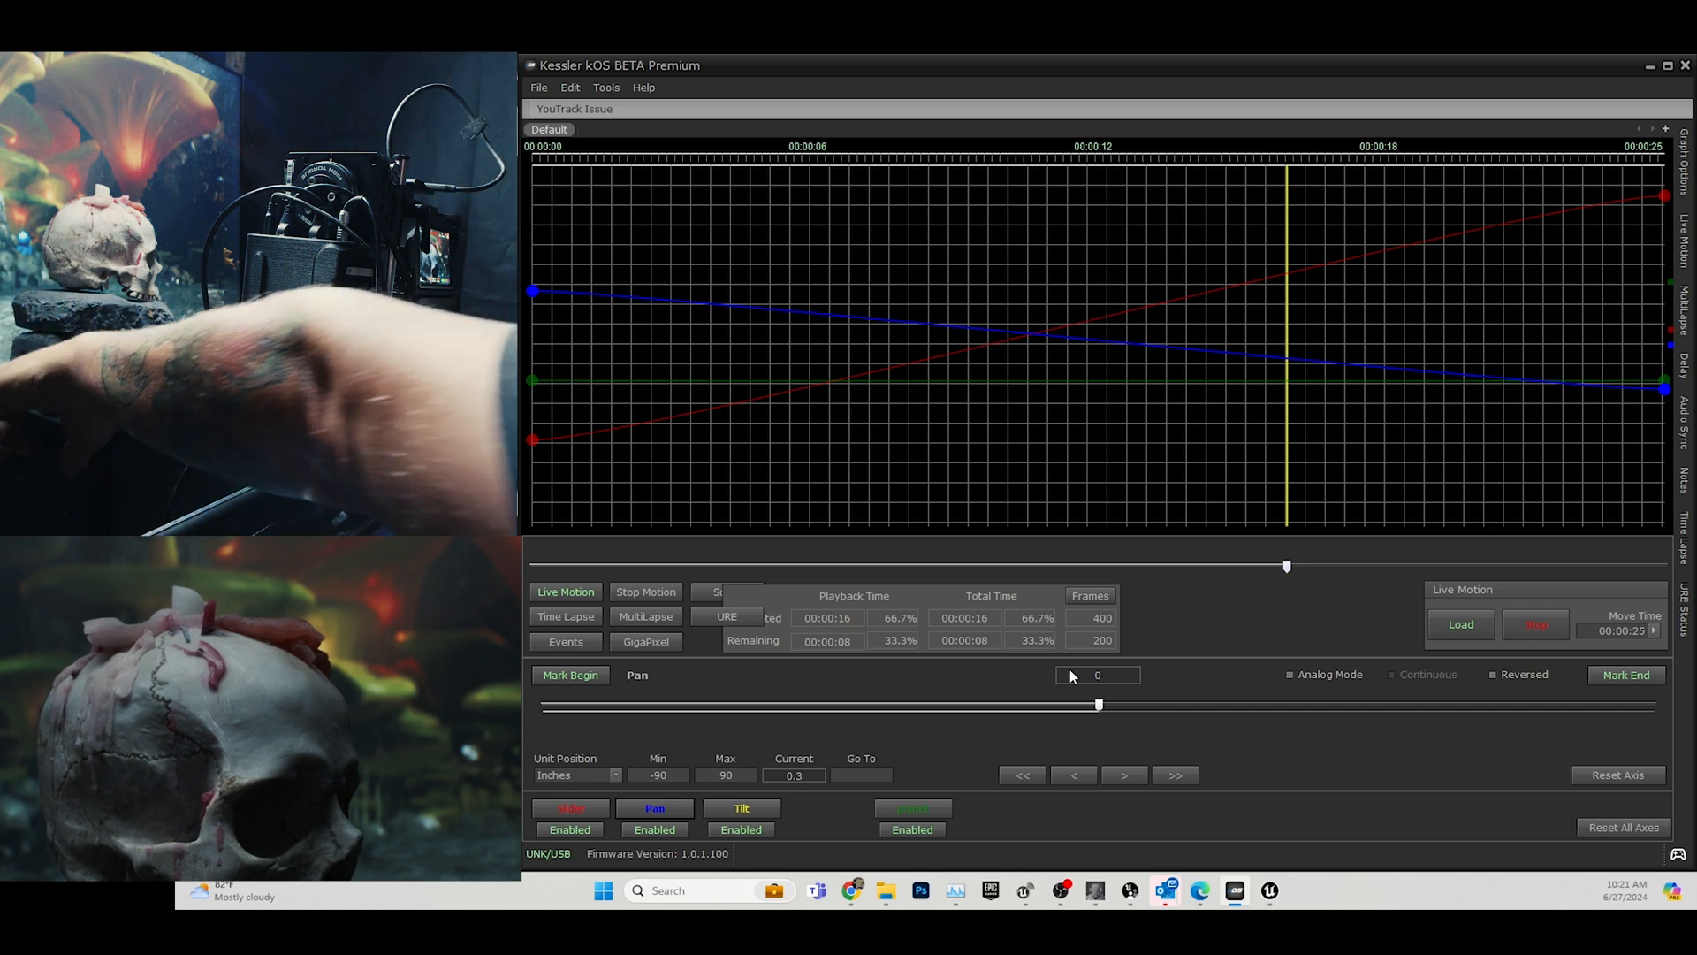
Rename the planet axis to "aux 3" in its motor settings.
left_click(935, 810)
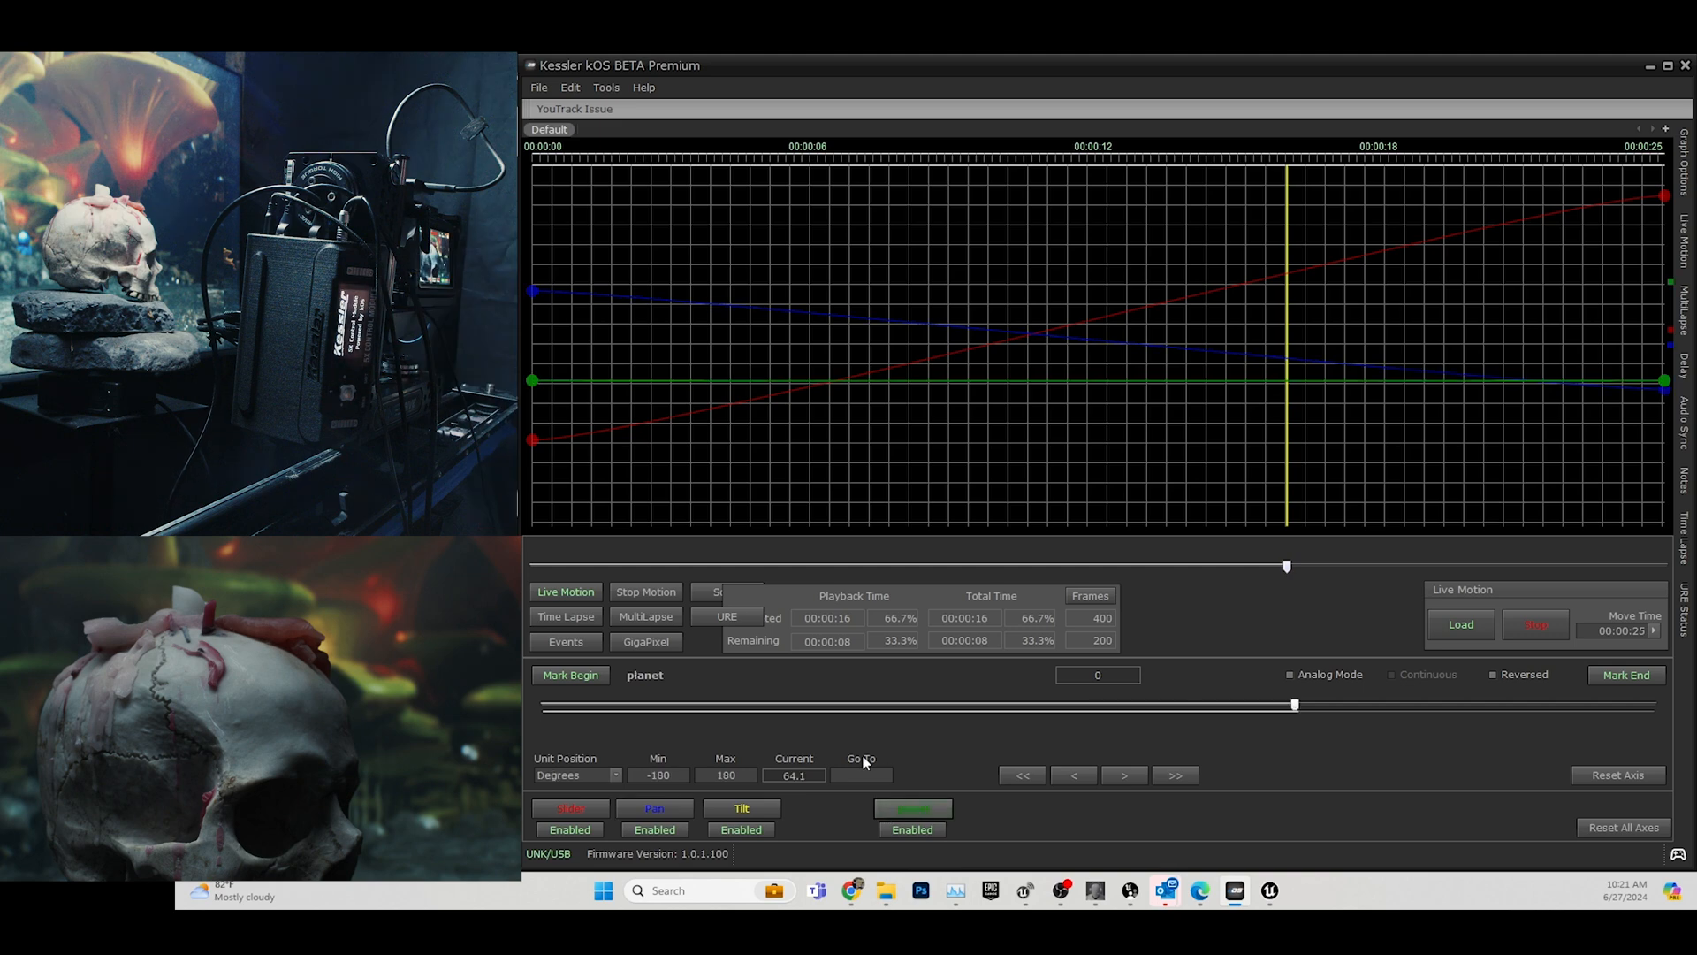
double_click(922, 808)
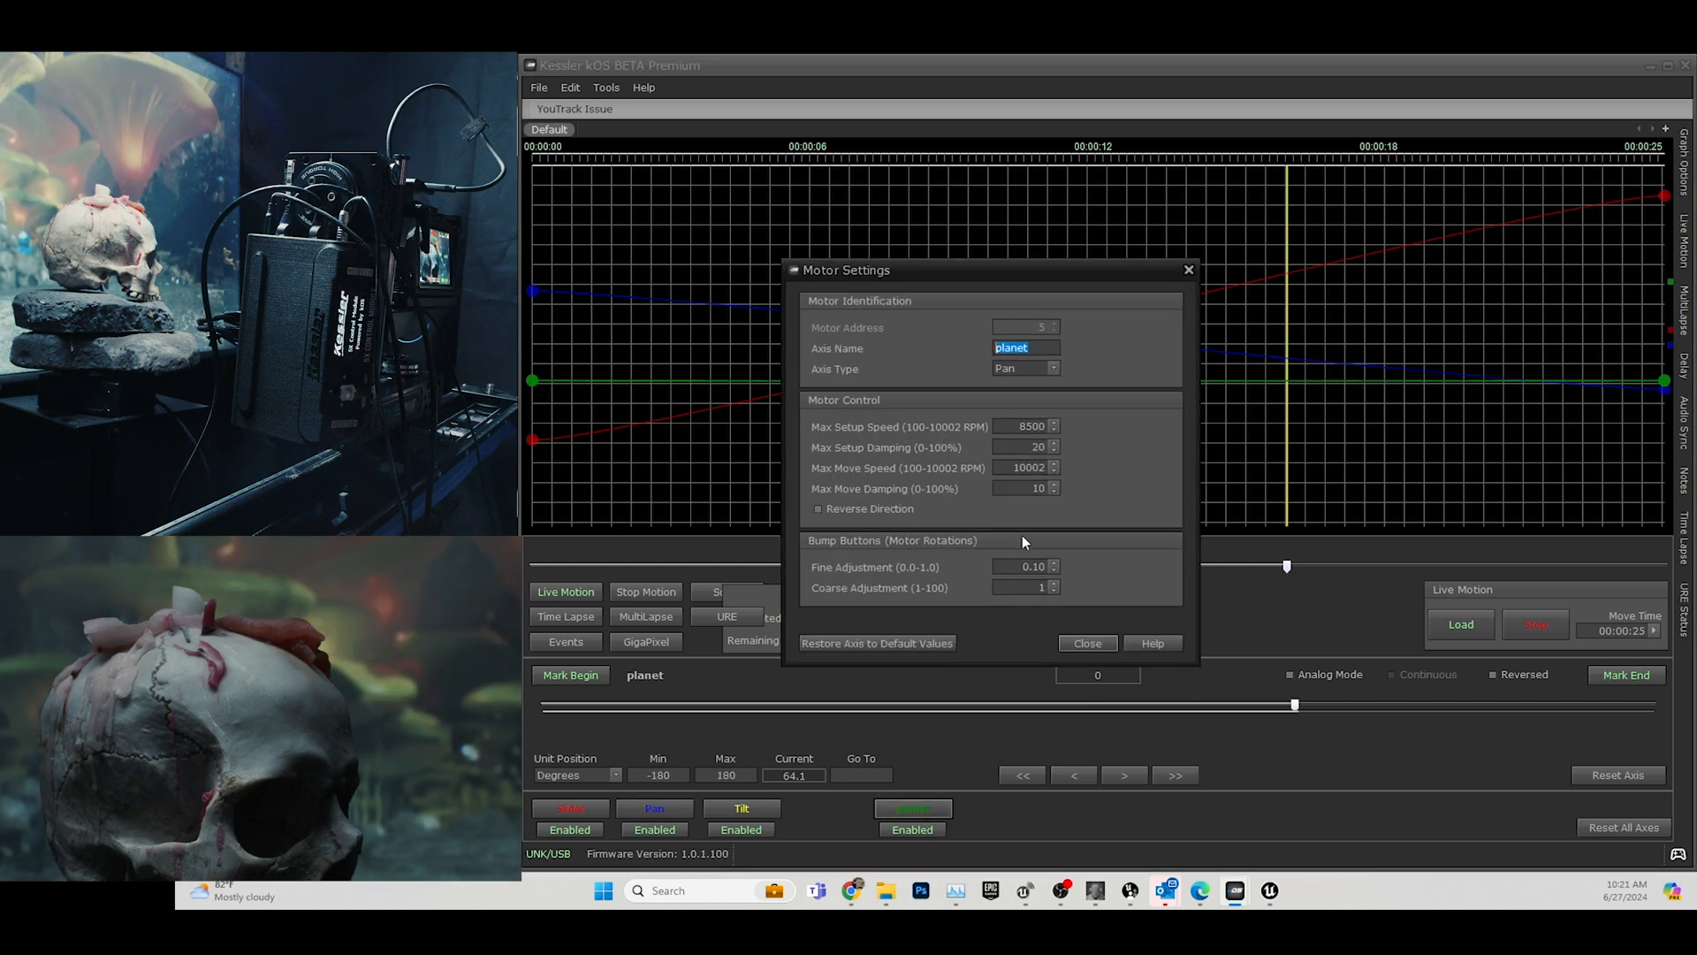
type("au")
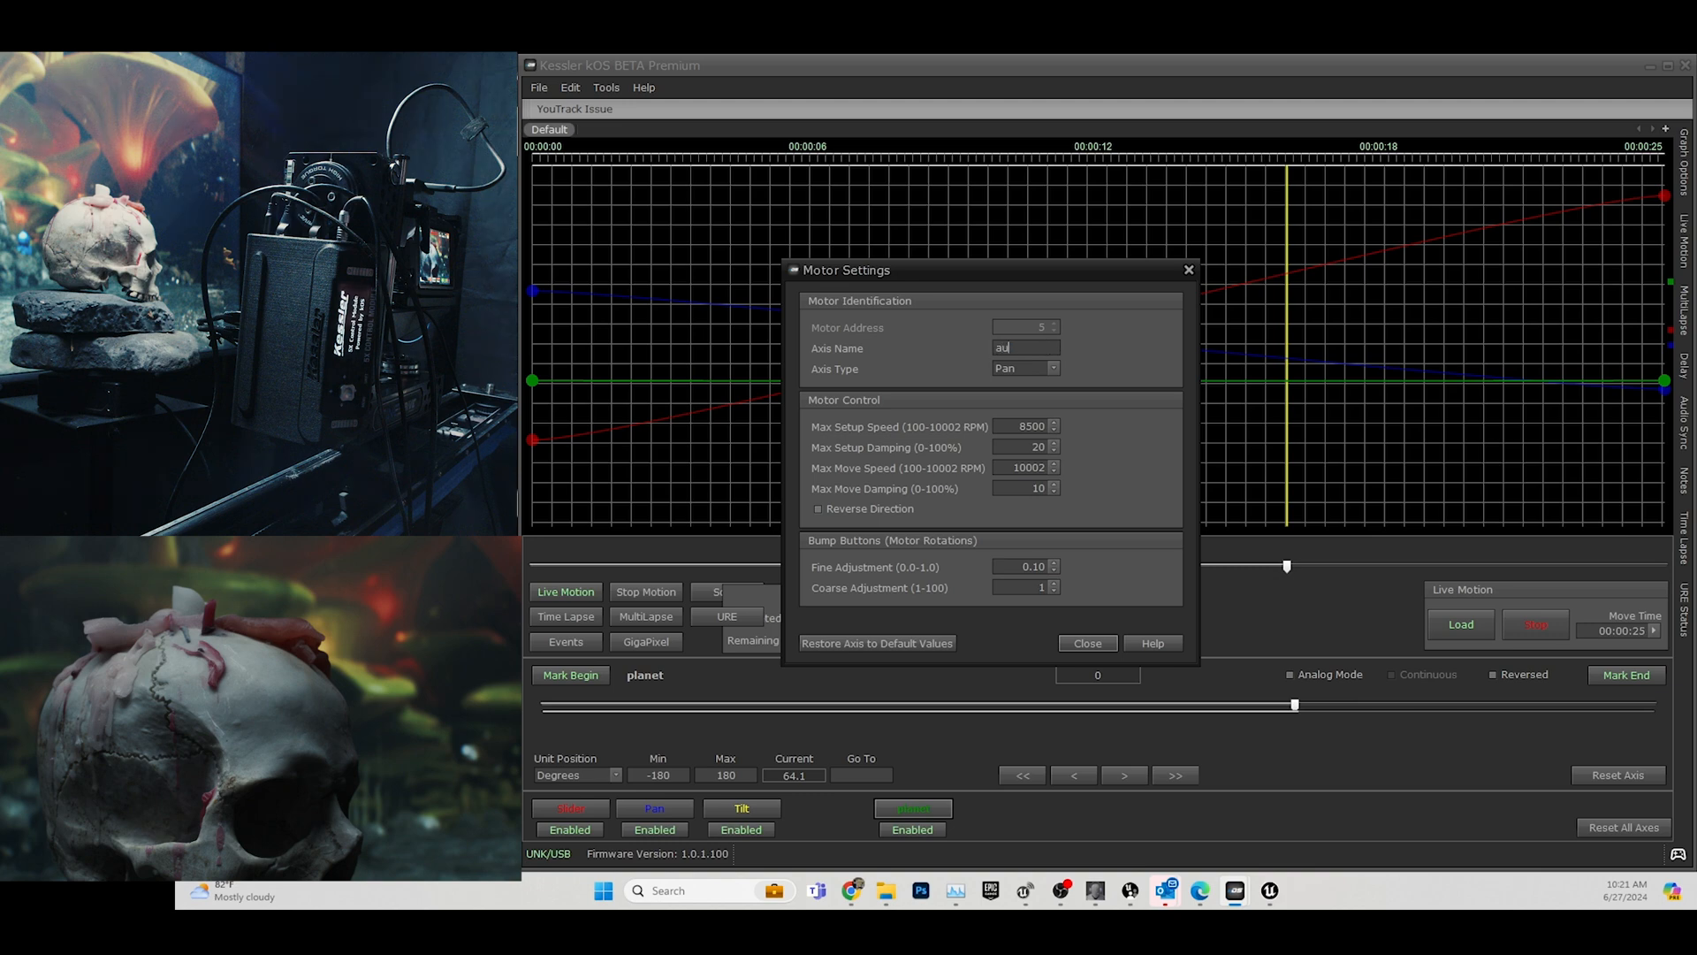
type("x 3")
key("Return")
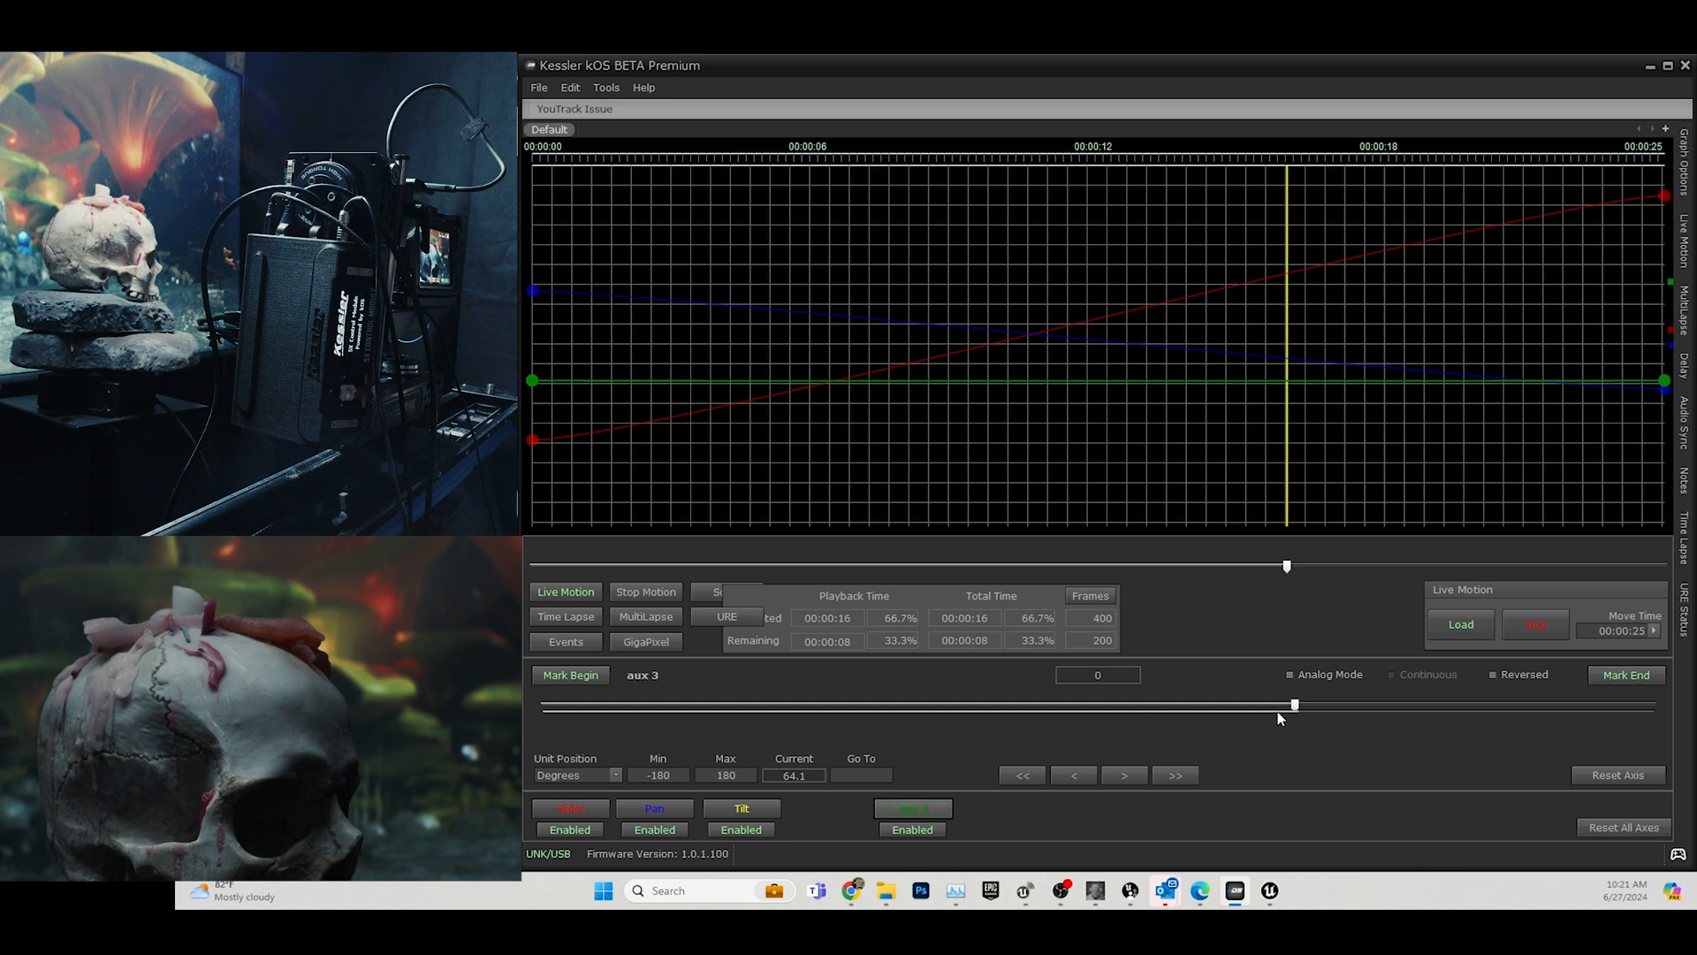
Rotate the aux 3 axis to about 37.1 degrees, and restore and re-maximize the kOS window to fix the overlapping controls.
left_click_drag(1296, 710, 1213, 709)
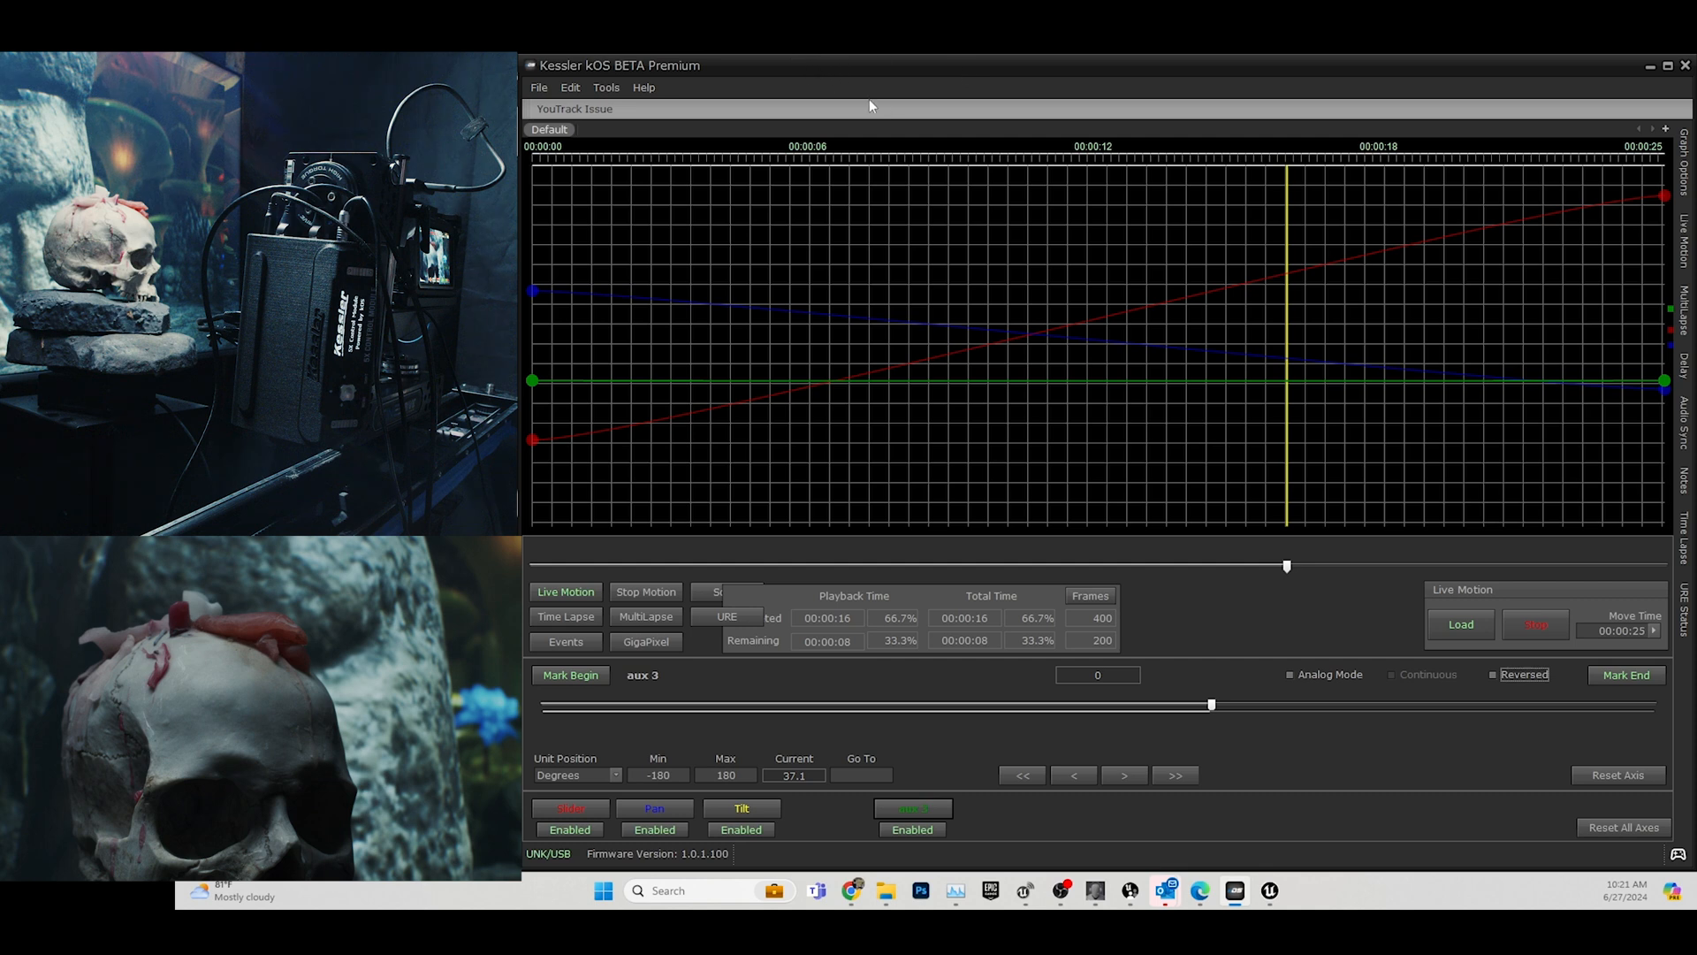
left_click_drag(1009, 58, 946, 159)
double_click(946, 159)
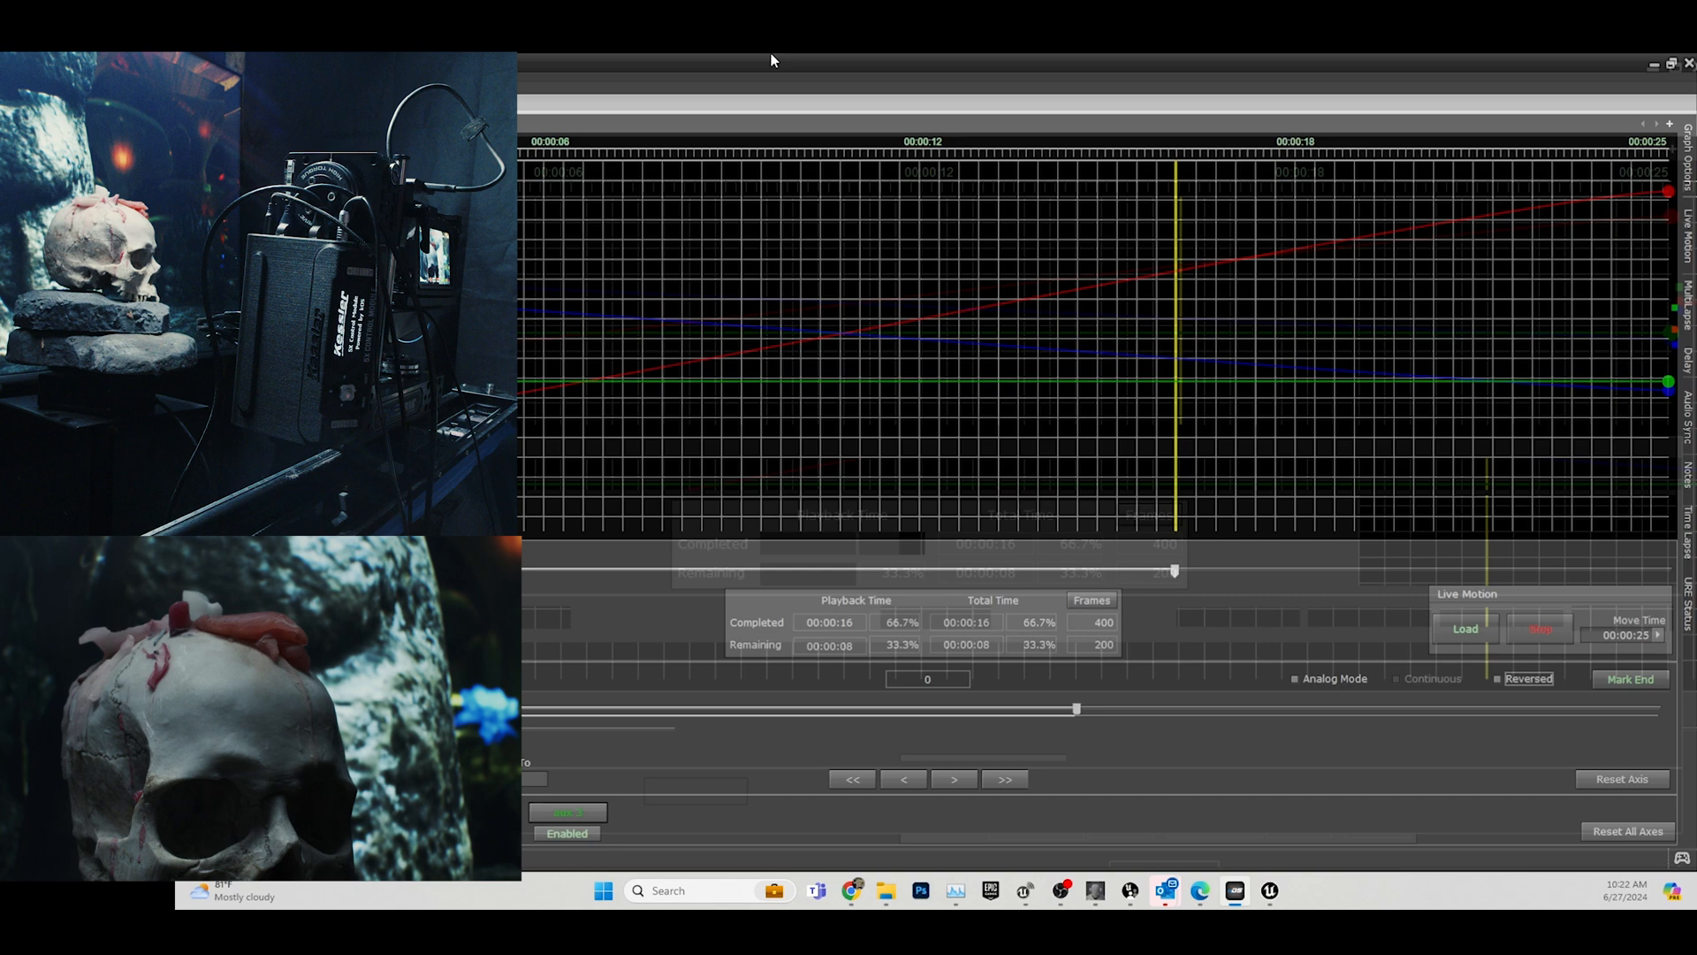
double_click(771, 53)
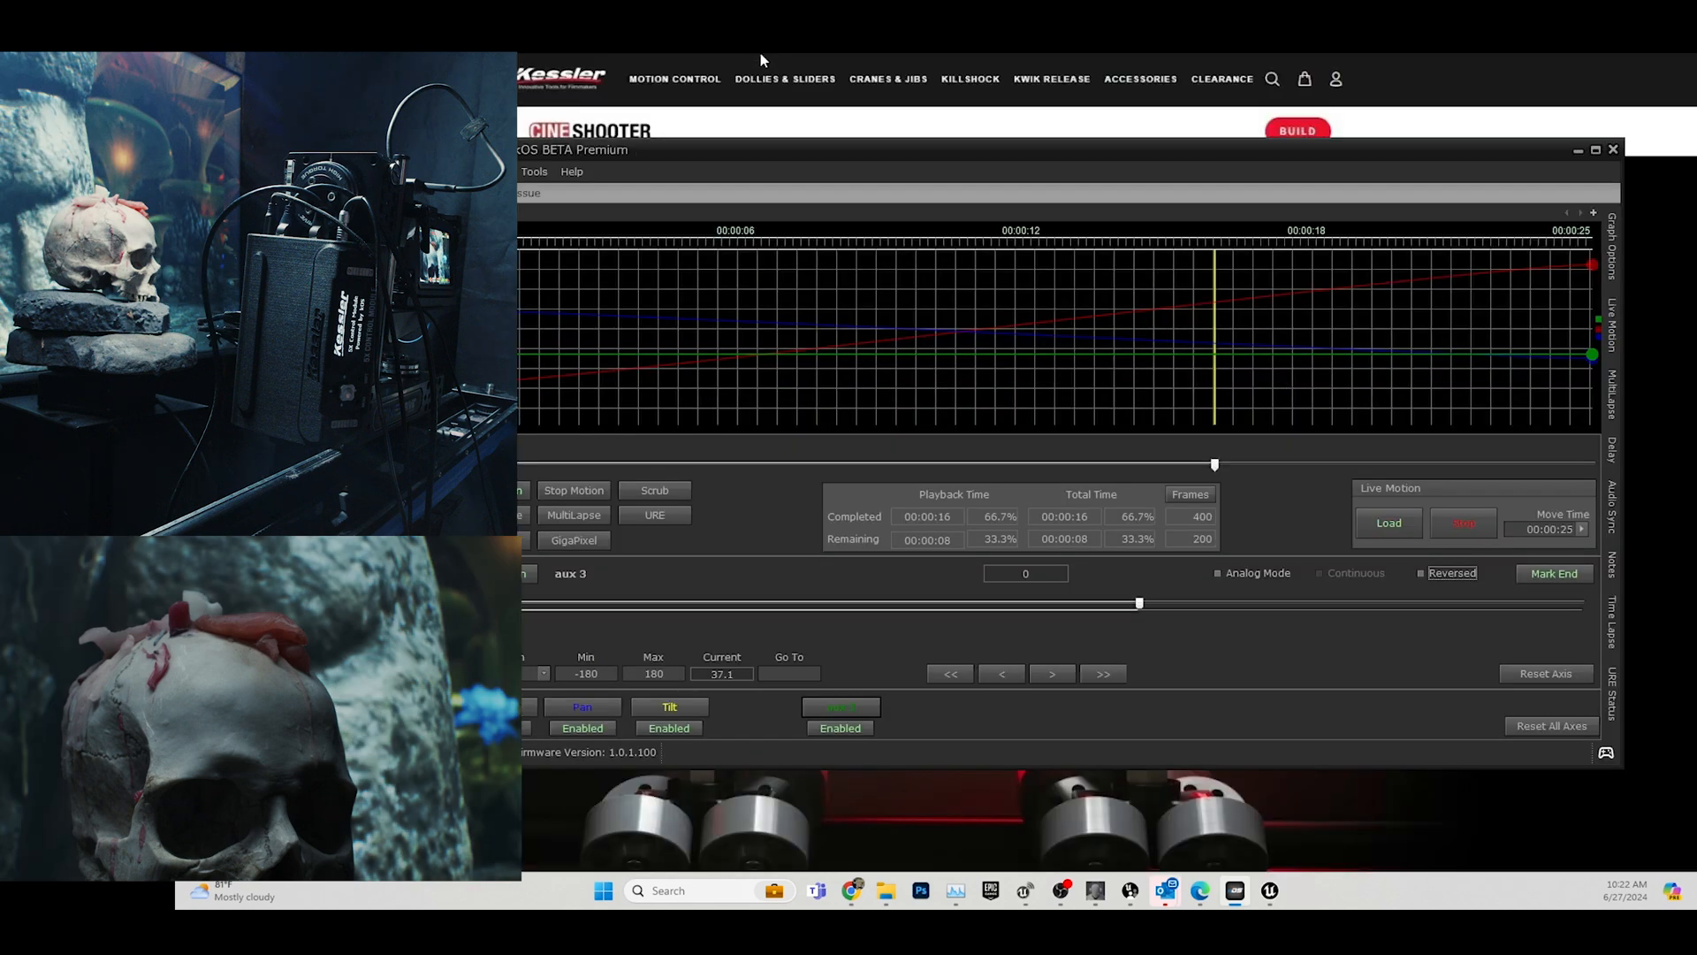
left_click_drag(727, 133, 852, 118)
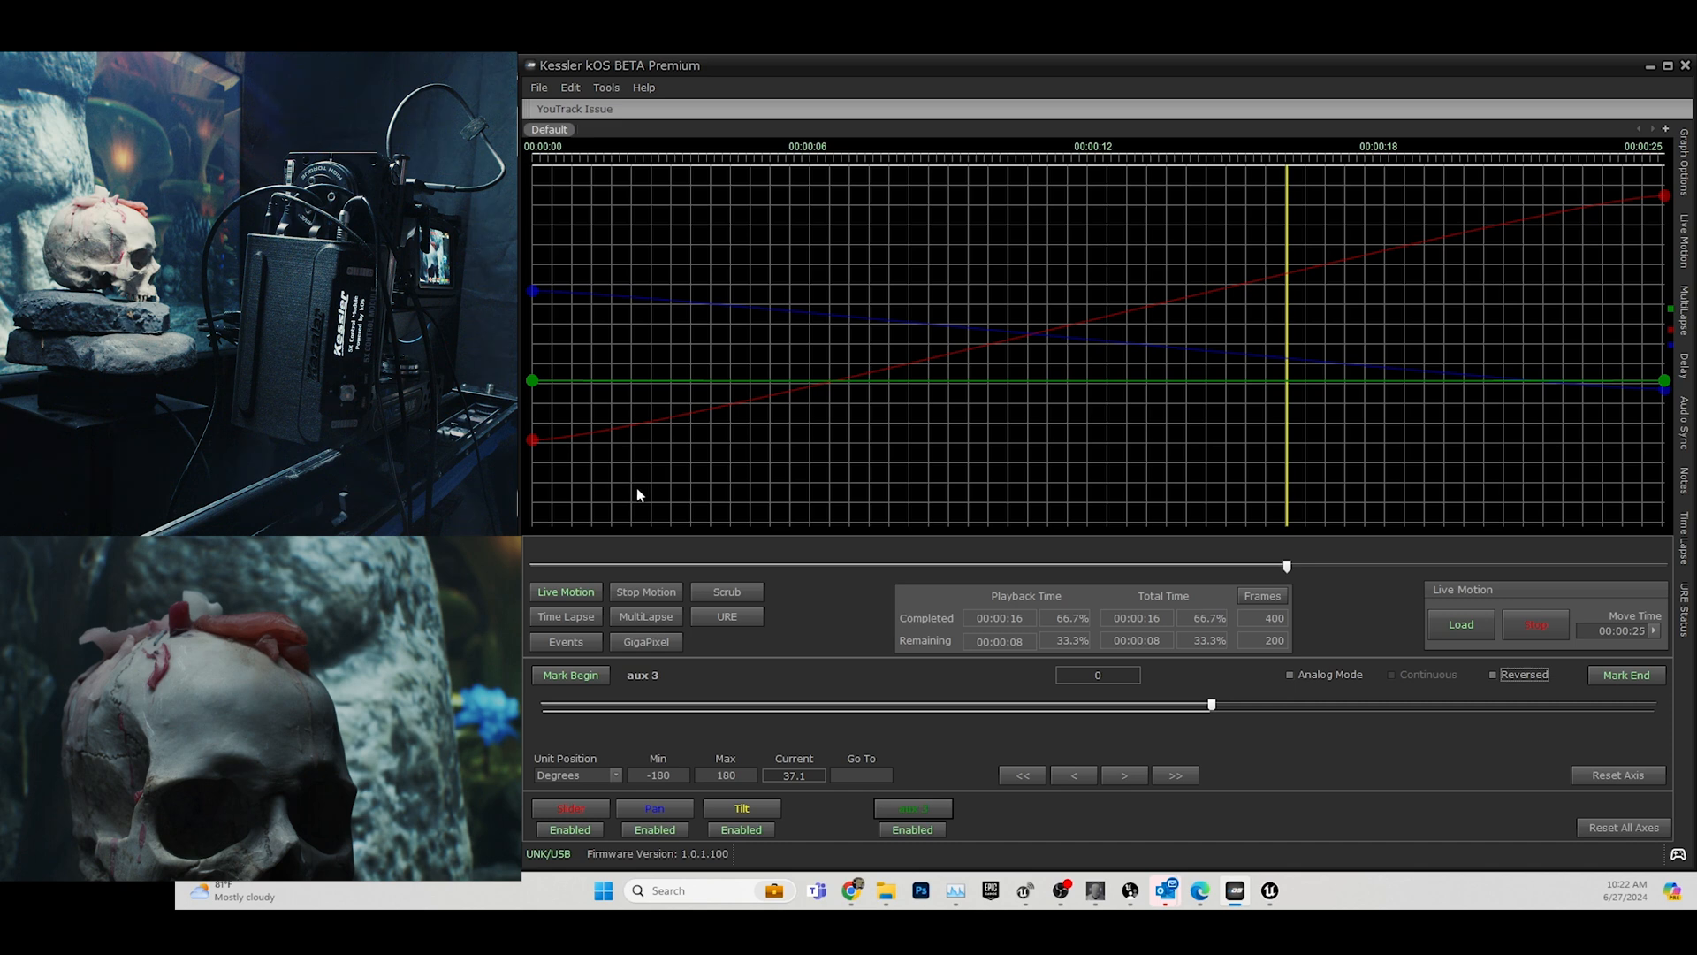
Move the Tilt axis to about -5.4 inches and rotate the aux 3 axis to about 57.6 degrees.
left_click(742, 808)
left_click_drag(1099, 705, 1000, 710)
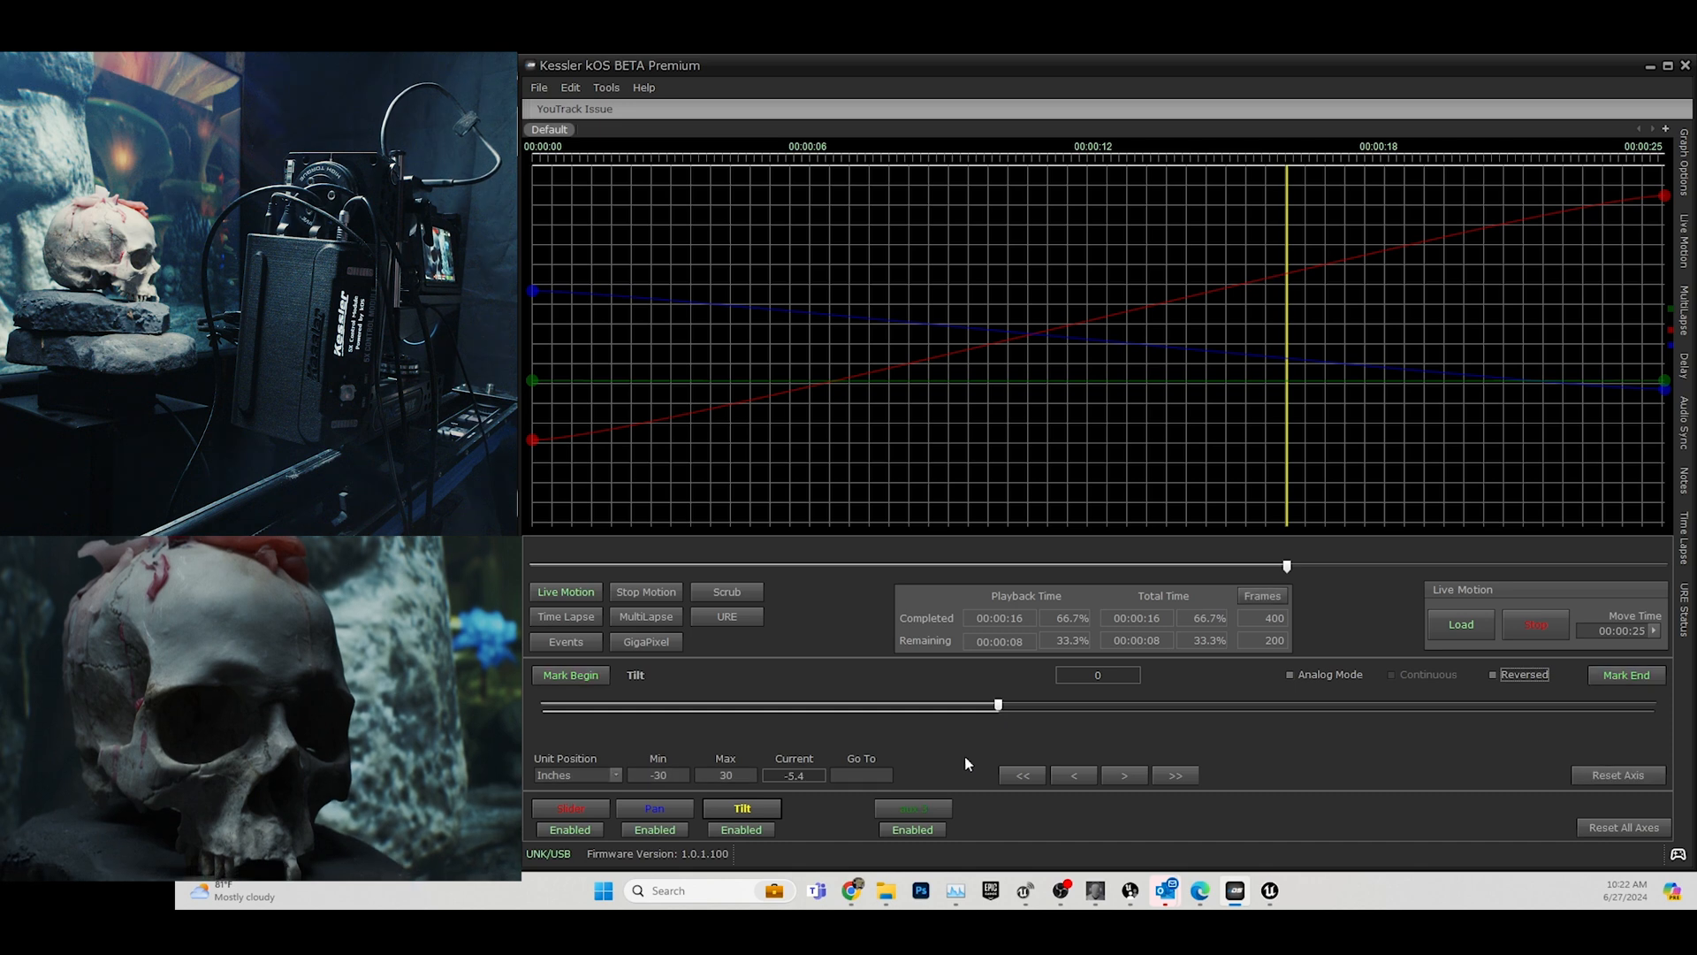
left_click(914, 809)
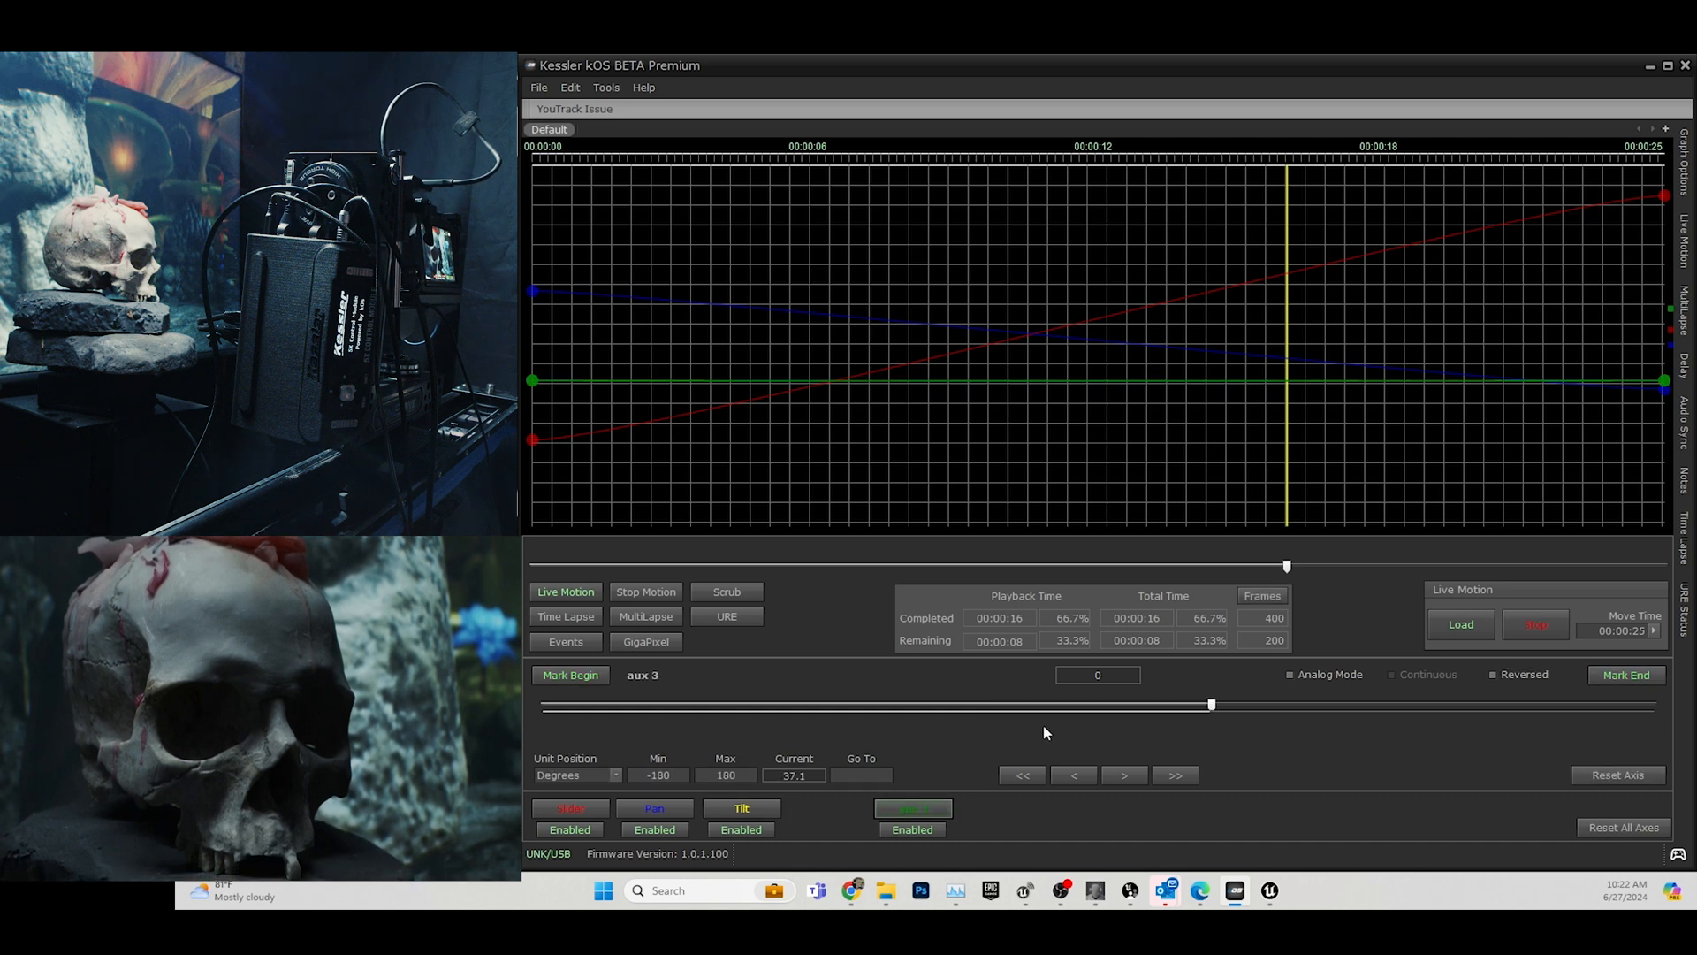
left_click_drag(1214, 707, 1275, 677)
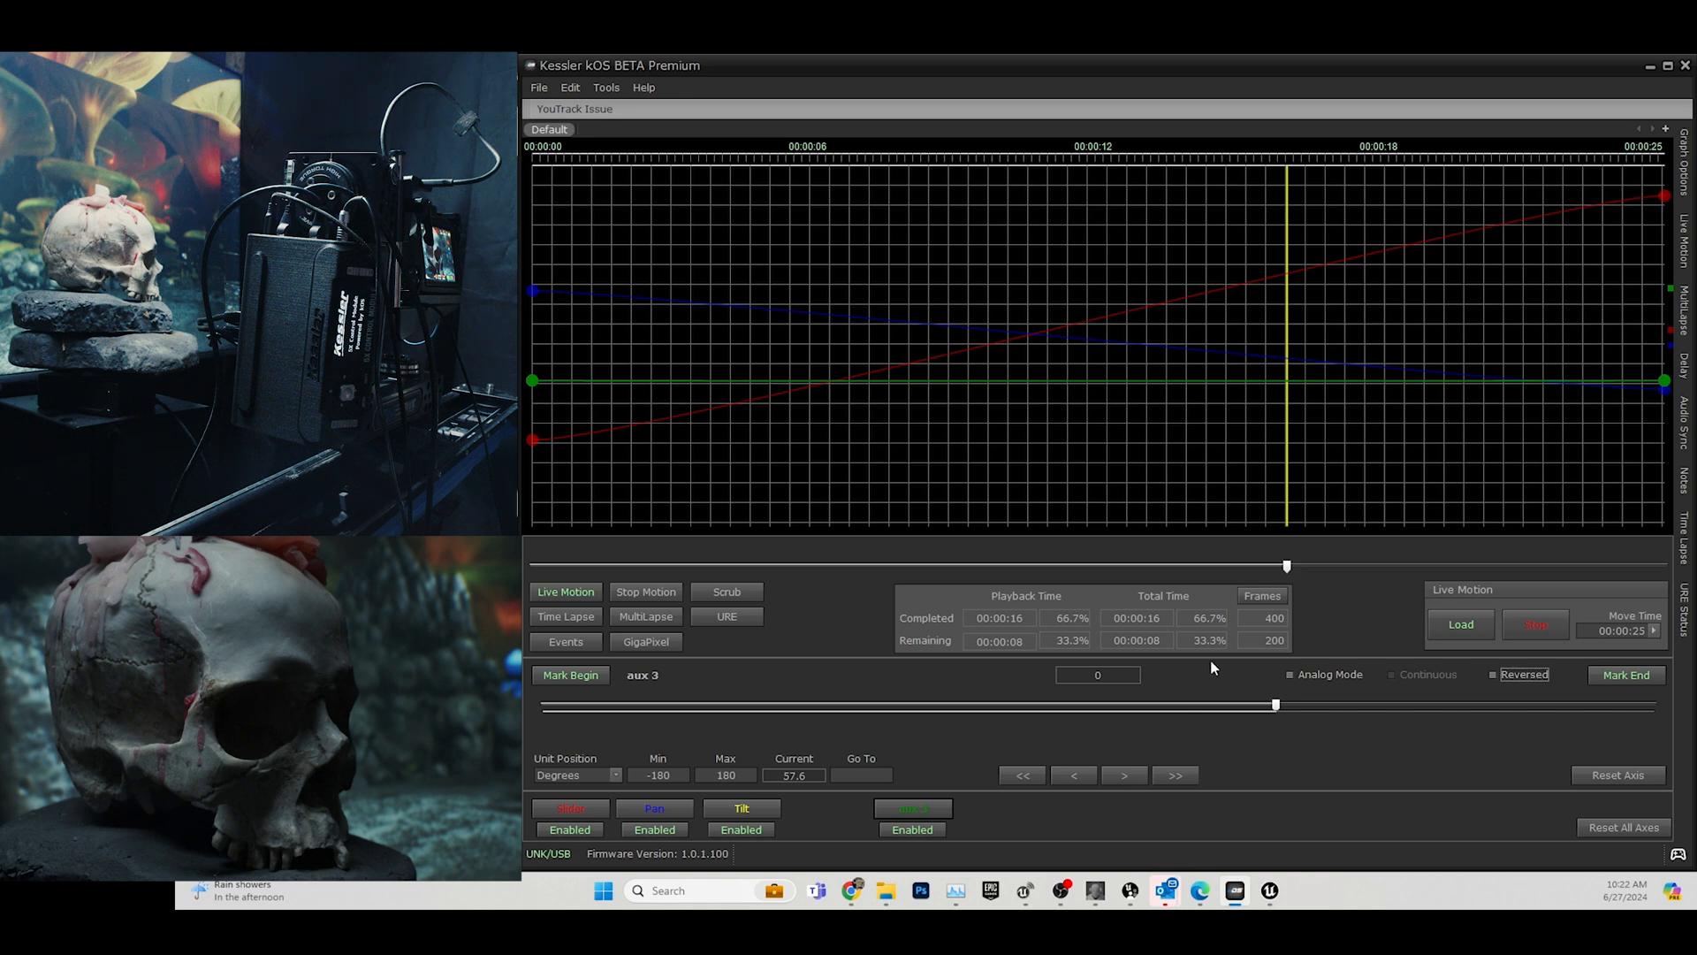
Rename the aux 3 axis to PLANET and pick its axis type in the motor settings.
left_click(916, 808)
left_click(1087, 643)
left_click(916, 809)
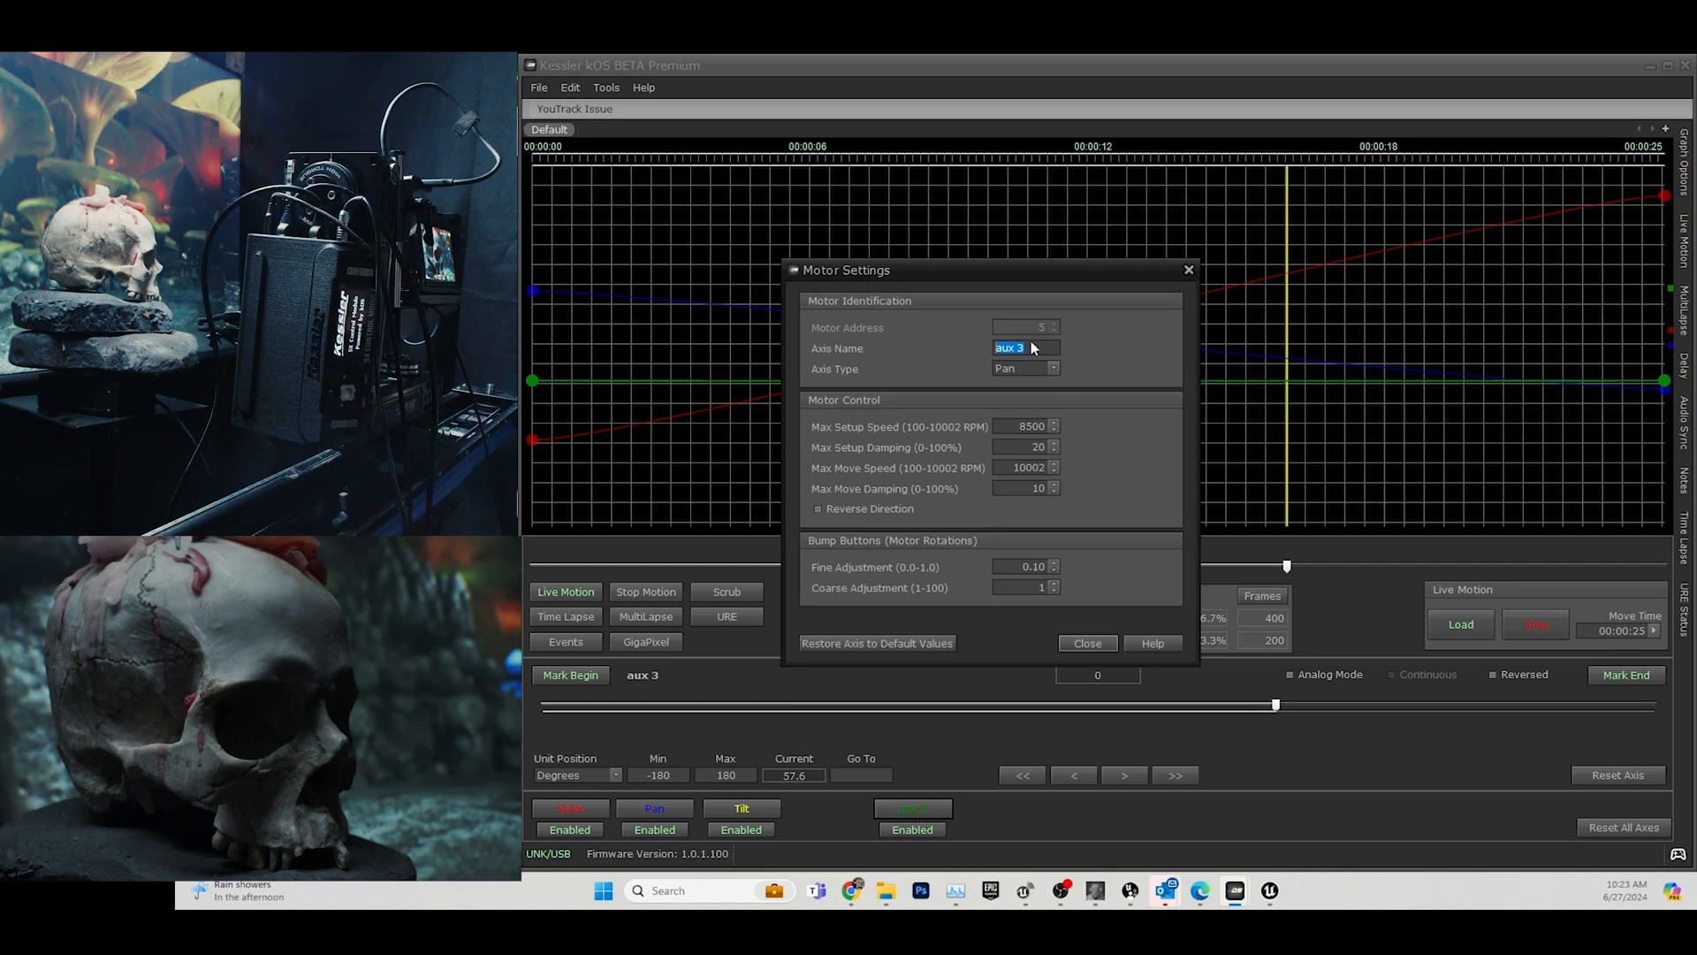
type("PLANET")
left_click(1026, 372)
left_click(1053, 370)
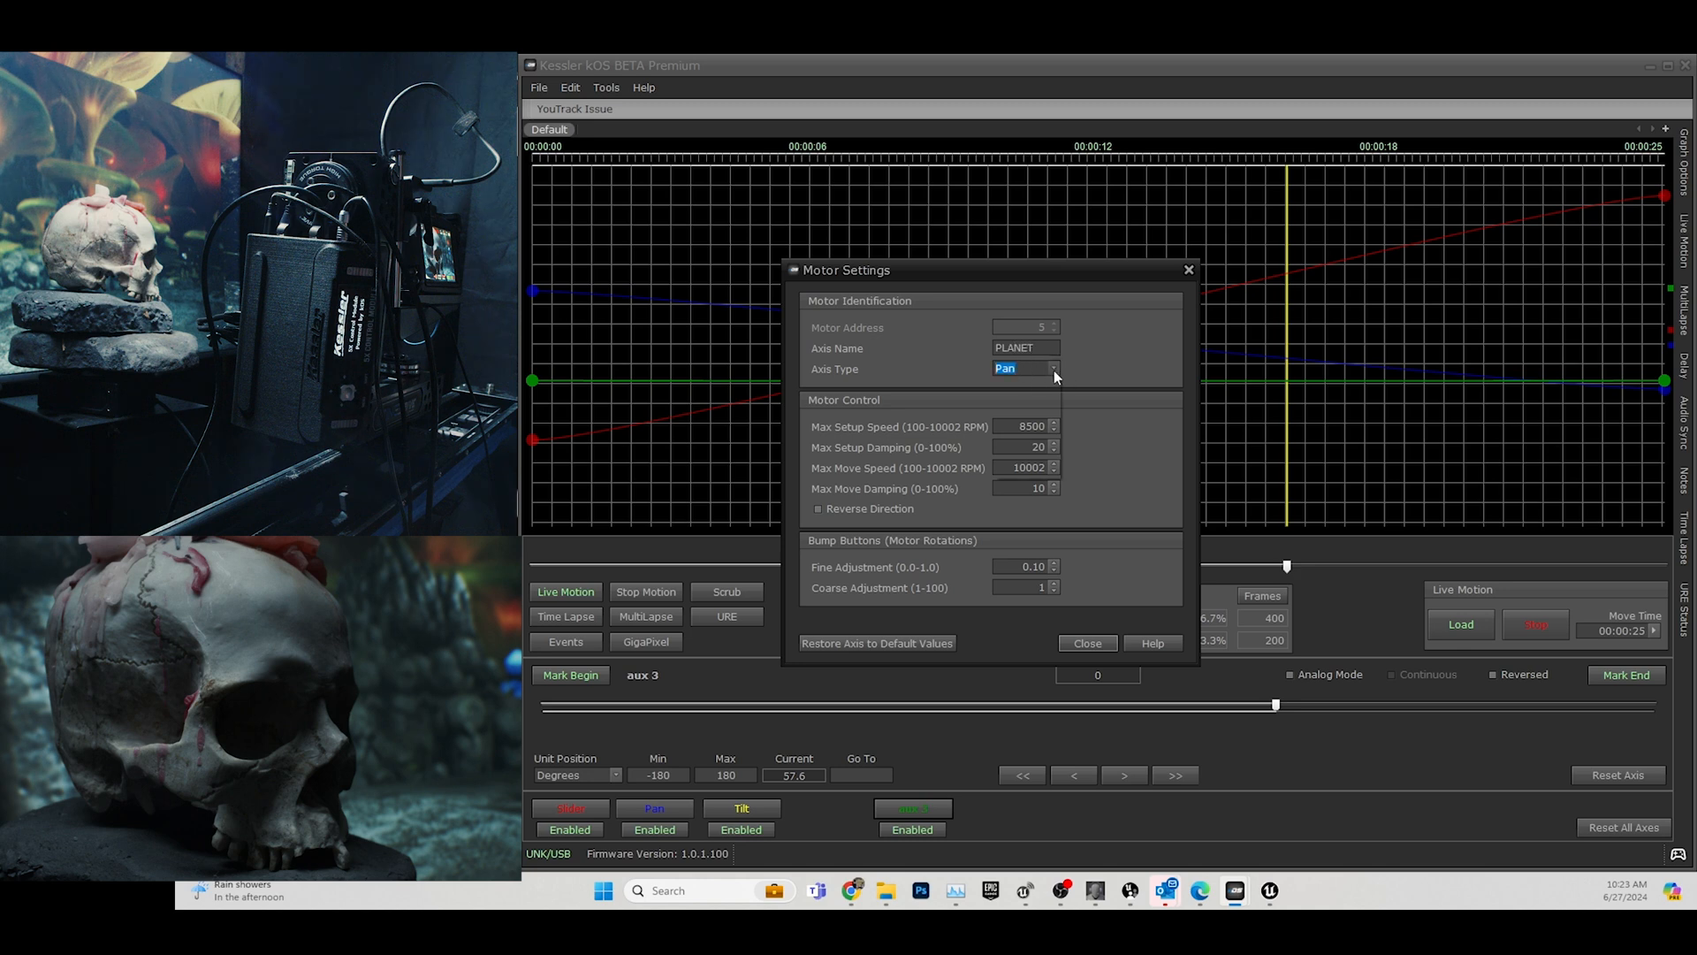
left_click(1008, 408)
left_click(1088, 643)
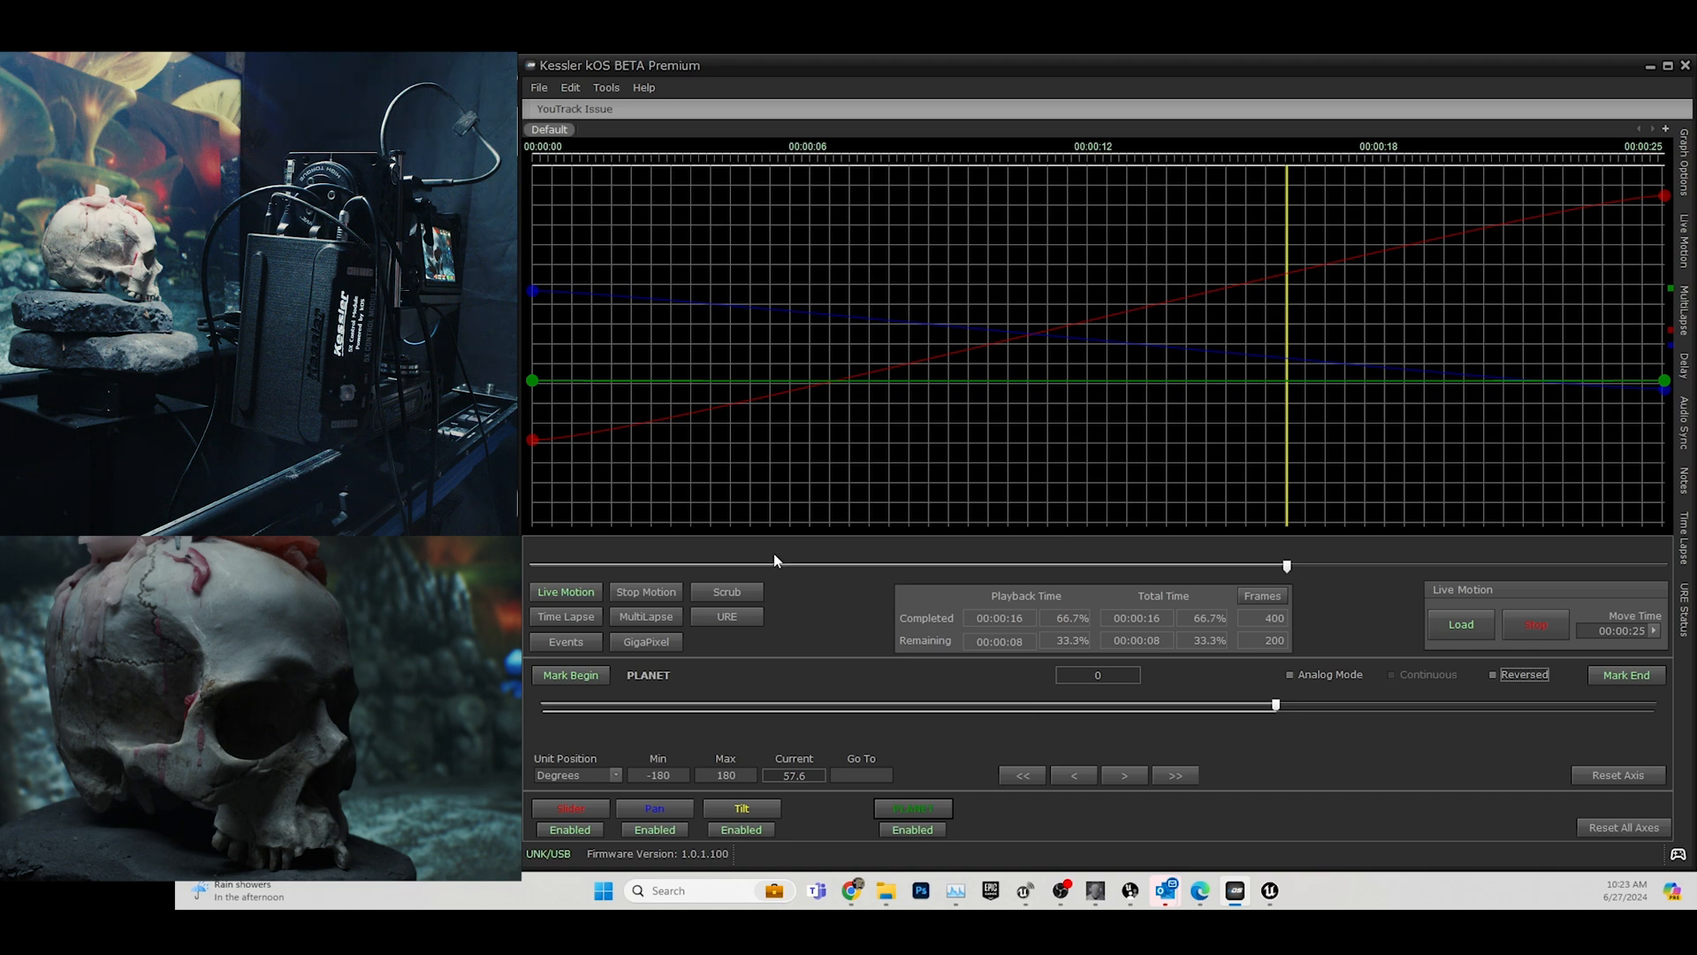
Open the Unreal Engine setup and delete the existing planet connection.
left_click(726, 617)
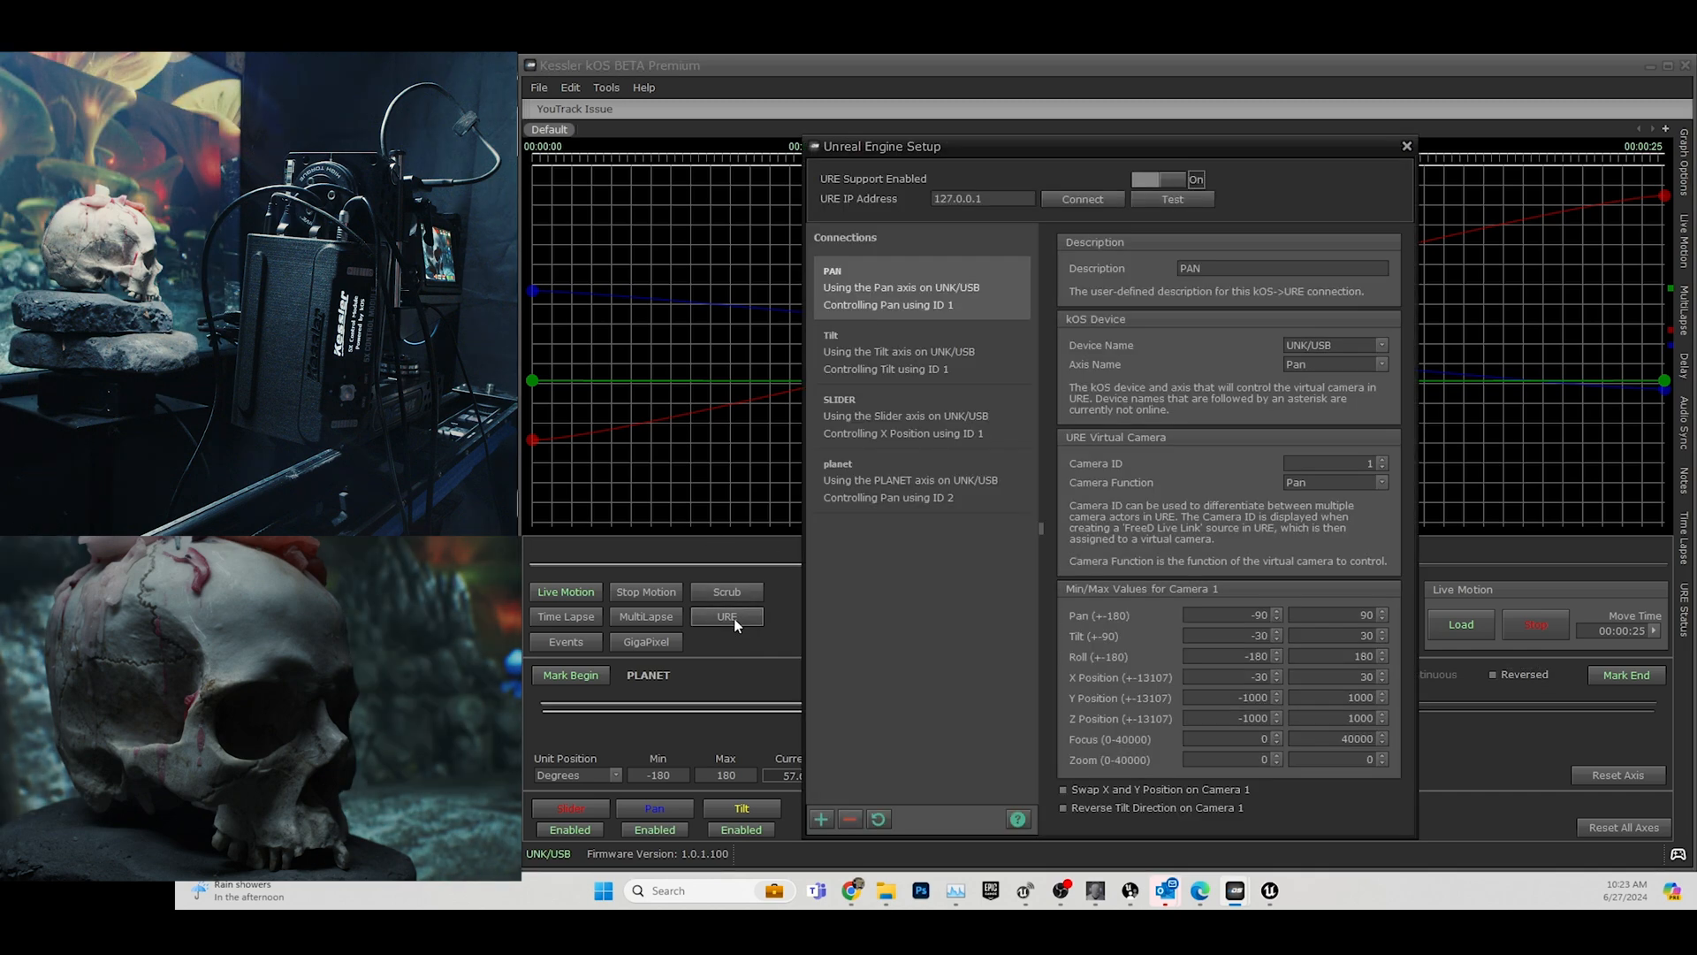
left_click_drag(1072, 148, 992, 121)
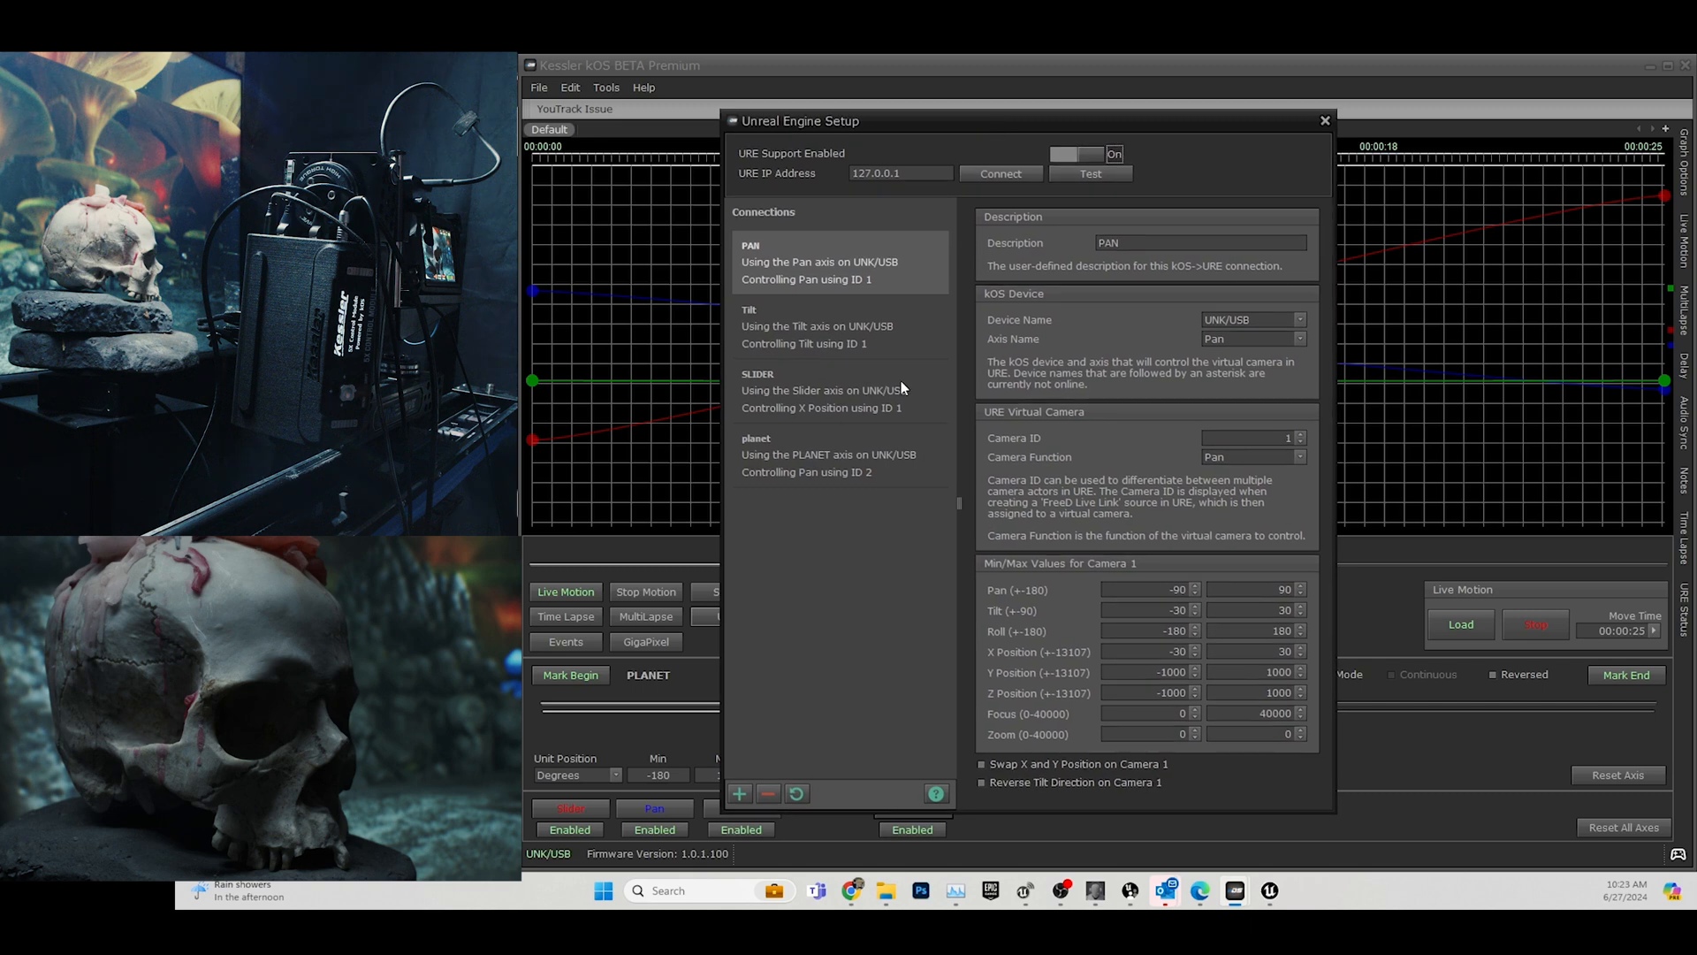
left_click(893, 456)
left_click(771, 793)
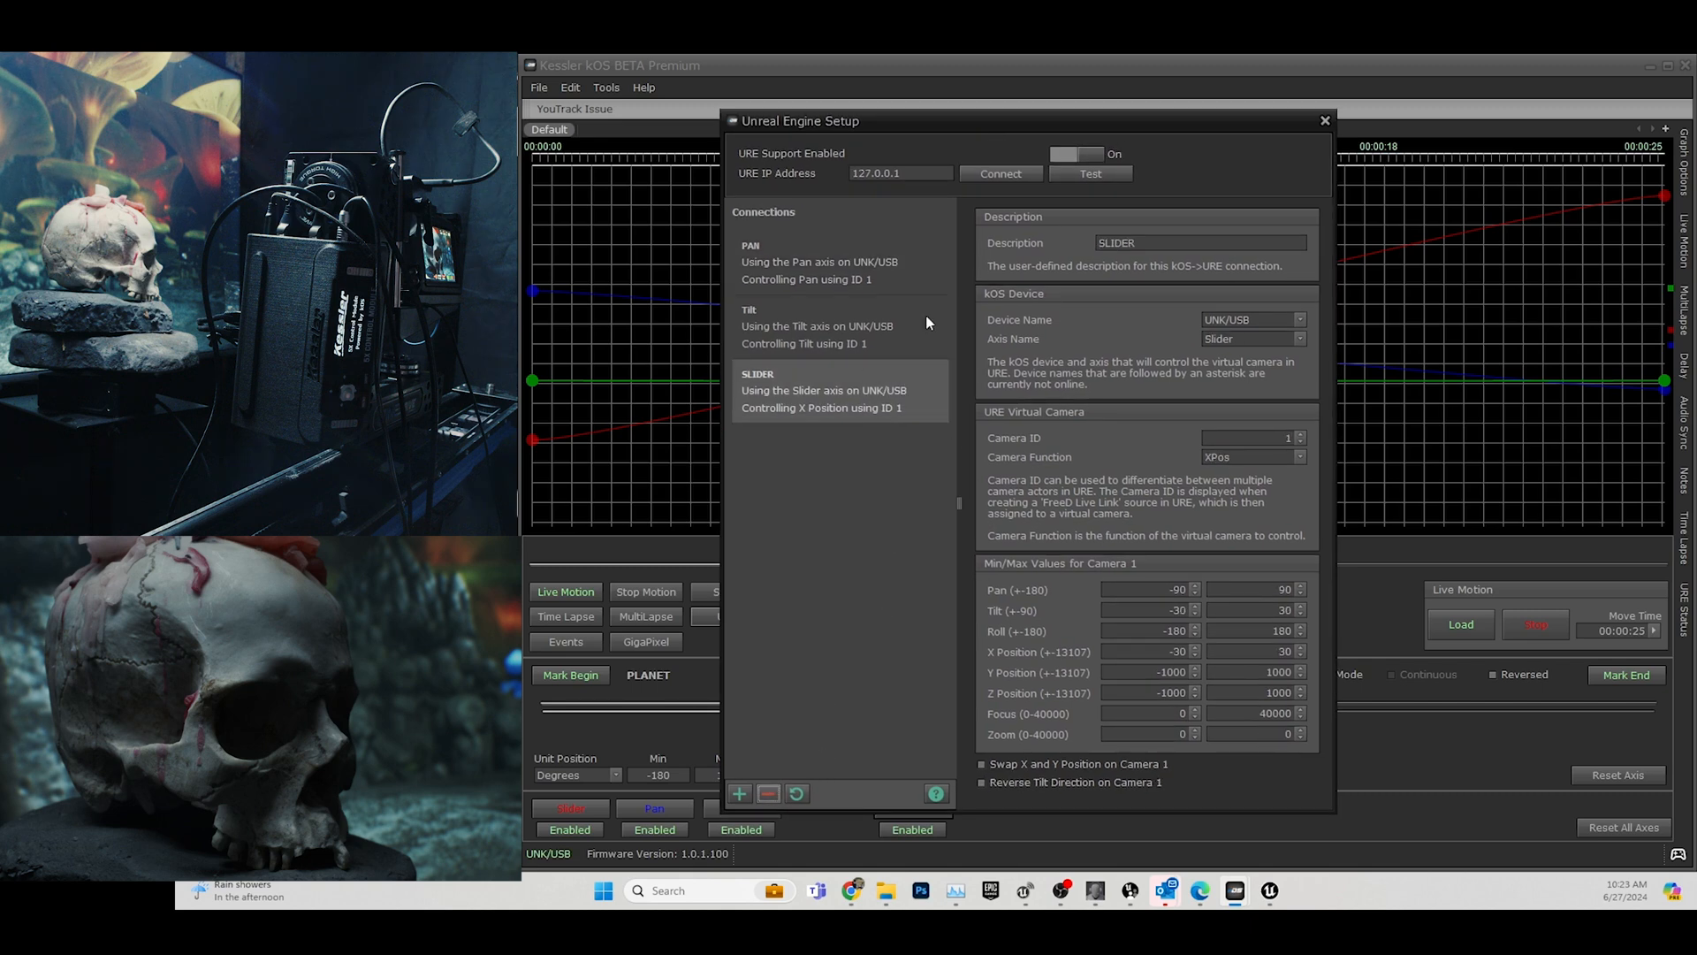
Add a connection described as PLANET, assign it the PLANET axis on UNK/USB, and close the Unreal Engine setup.
left_click(742, 796)
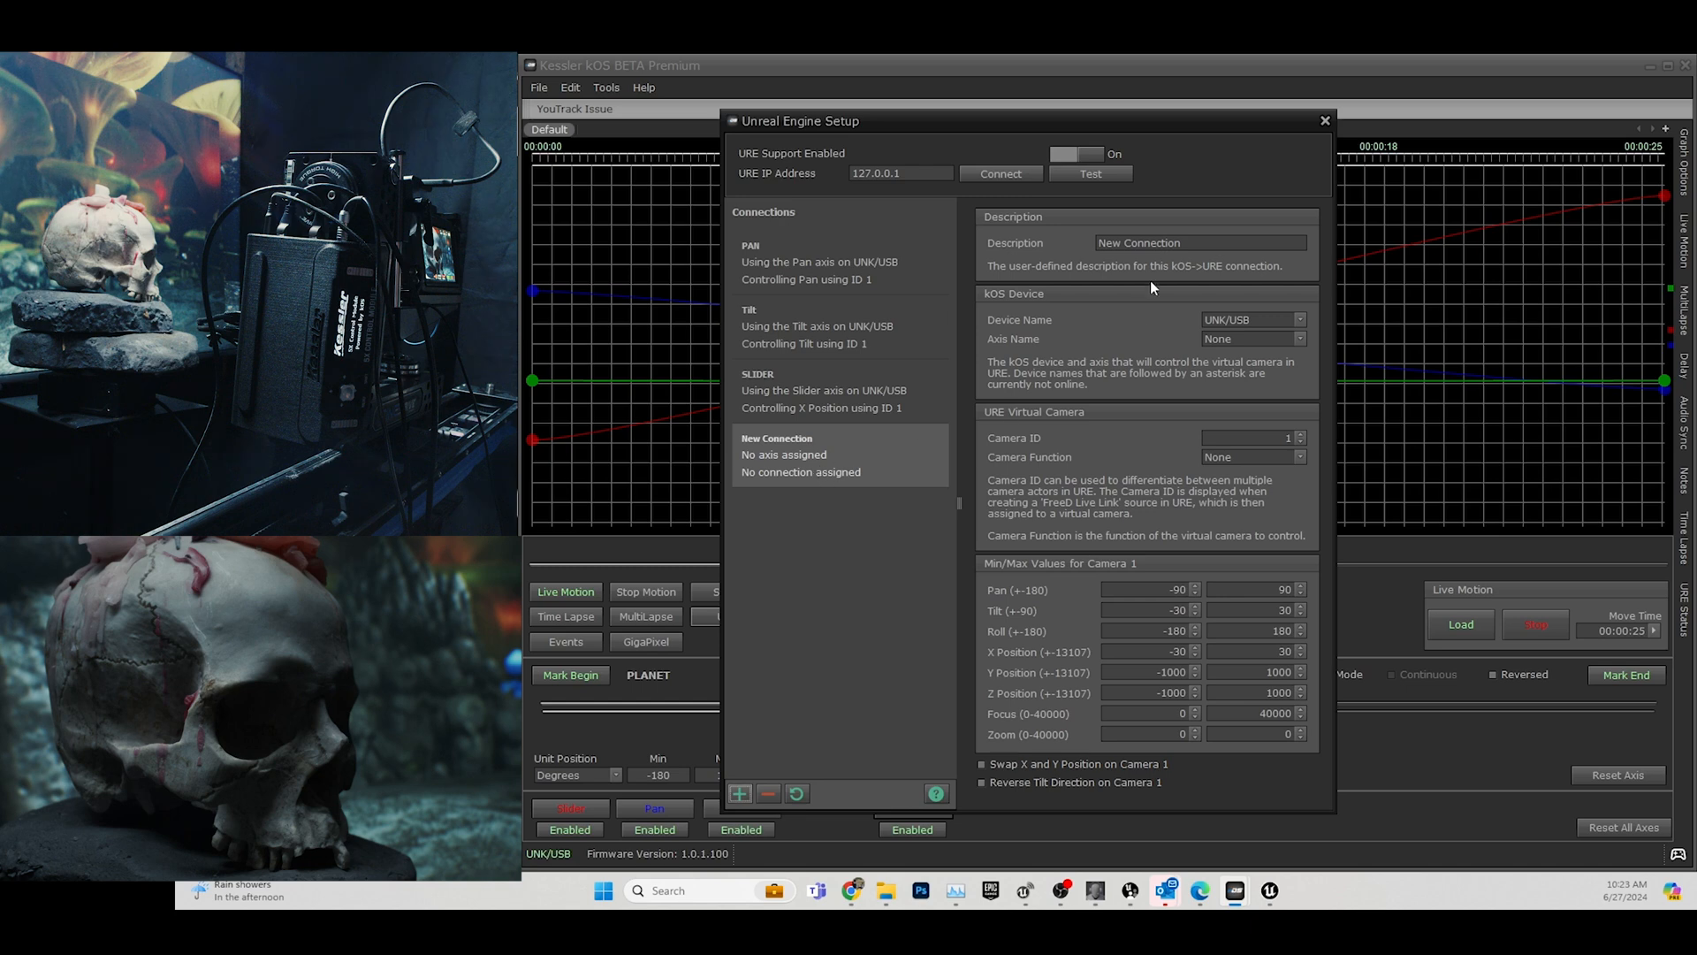
triple_click(1192, 245)
type("PLANET")
left_click(1298, 338)
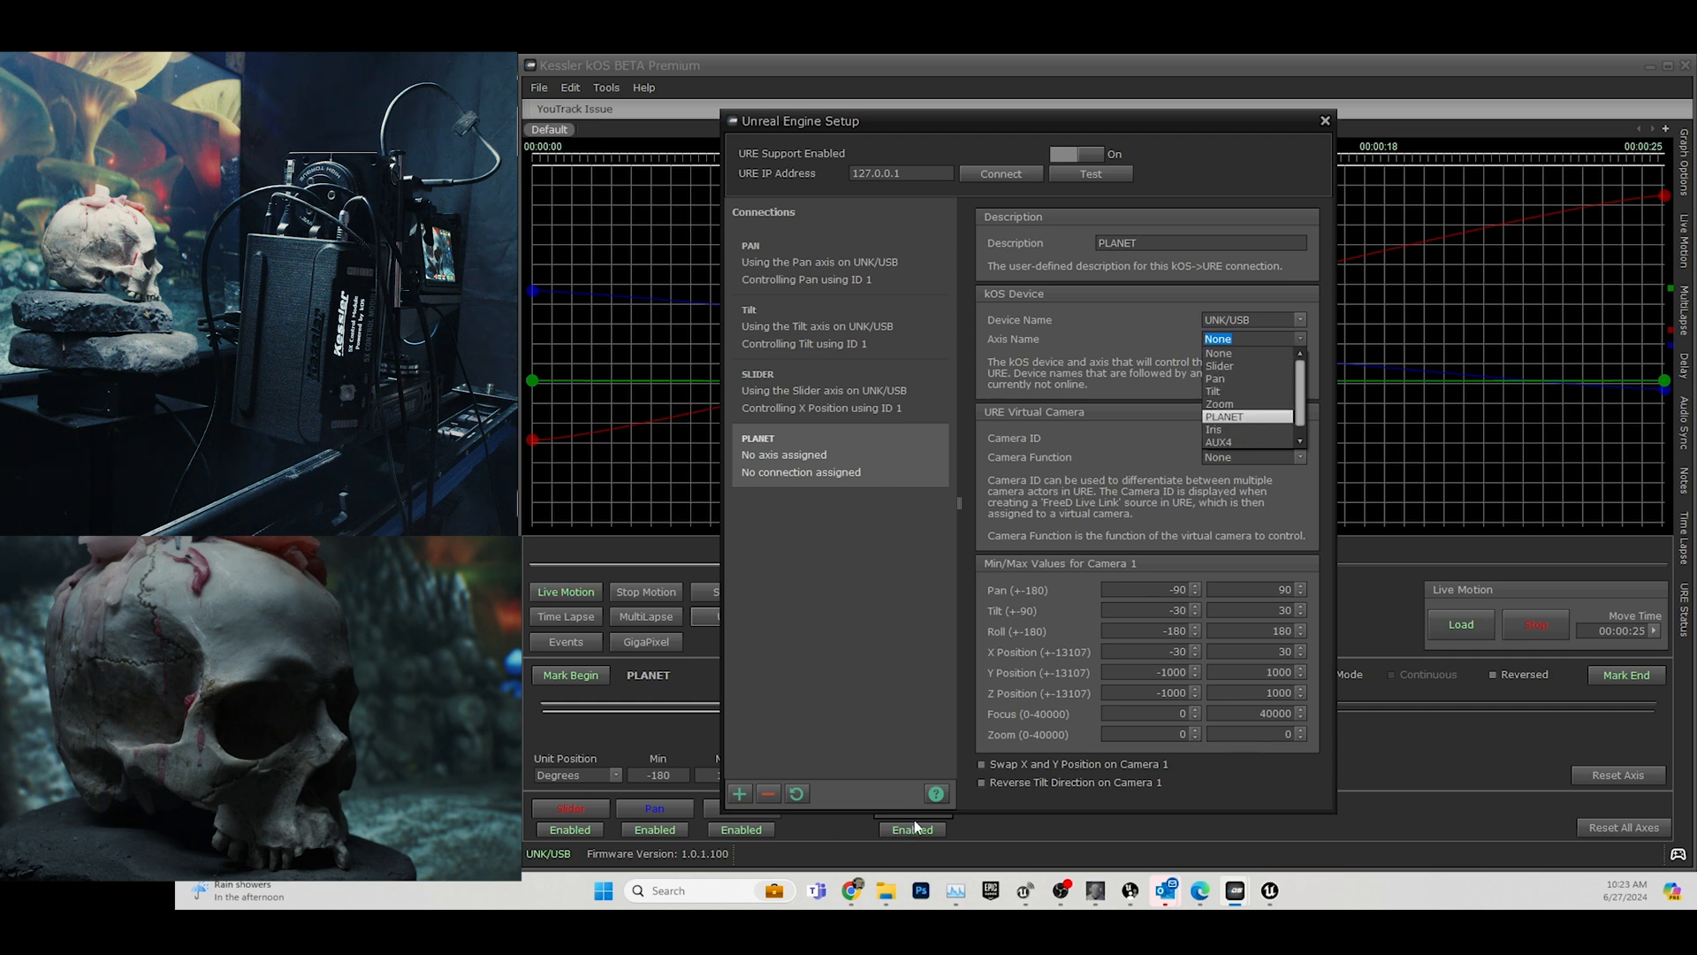
left_click_drag(1016, 119, 1013, 88)
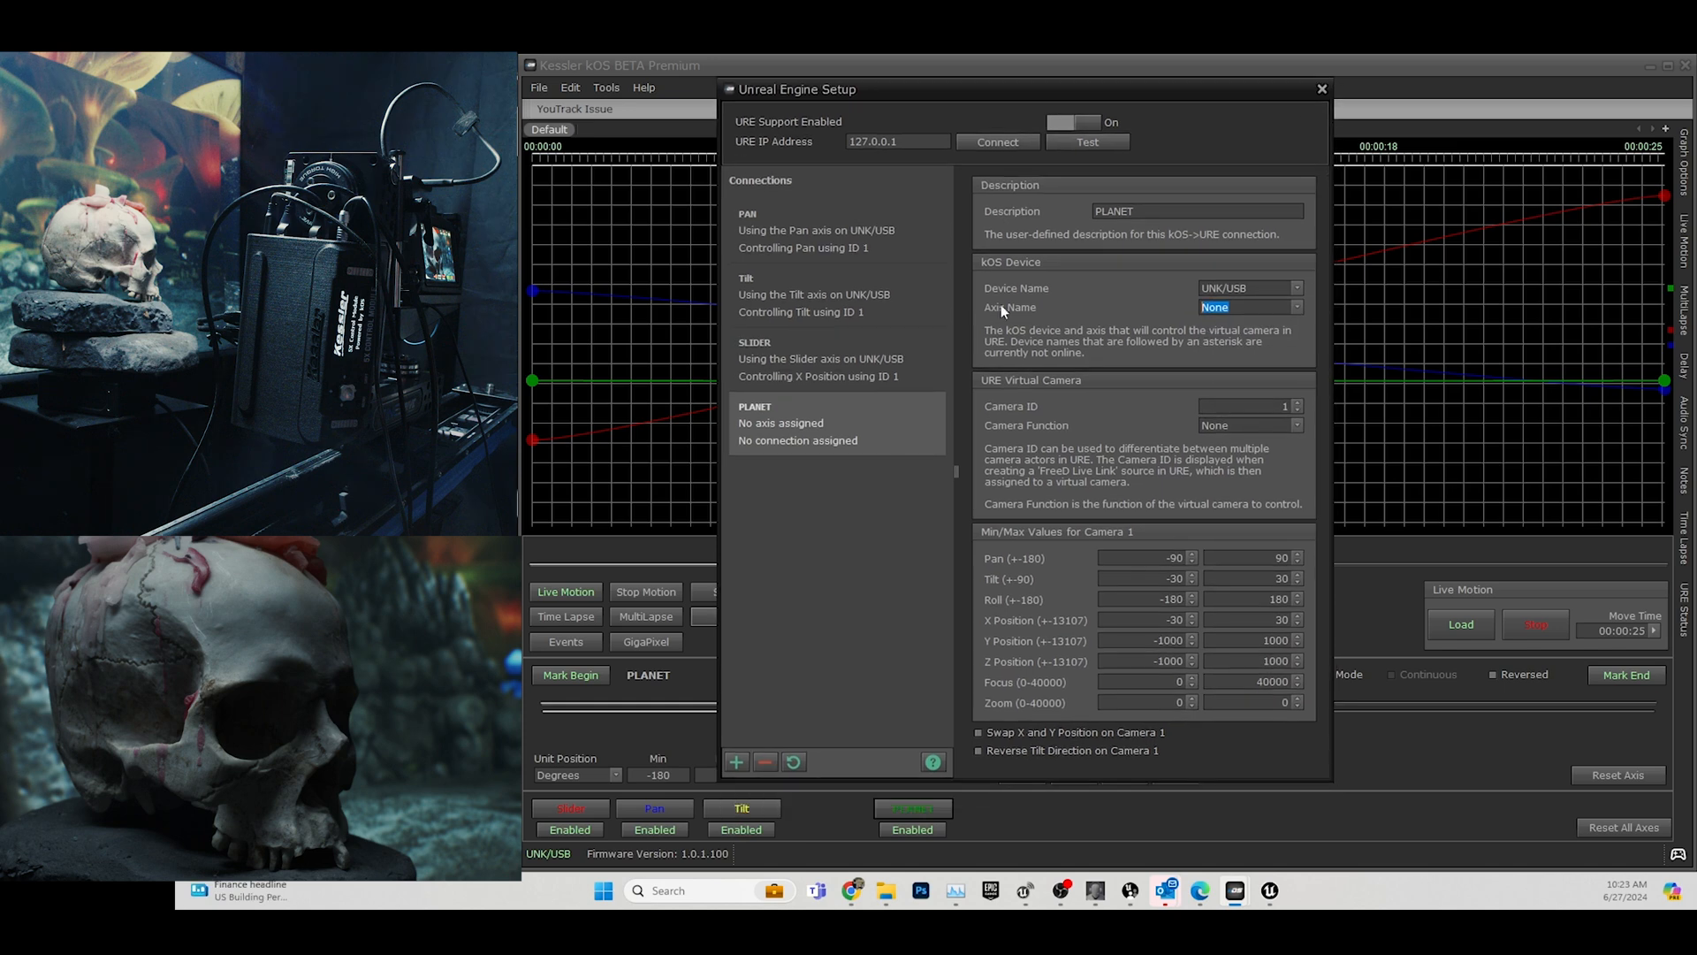
left_click(1245, 314)
left_click(1248, 389)
left_click(1298, 402)
left_click(1321, 89)
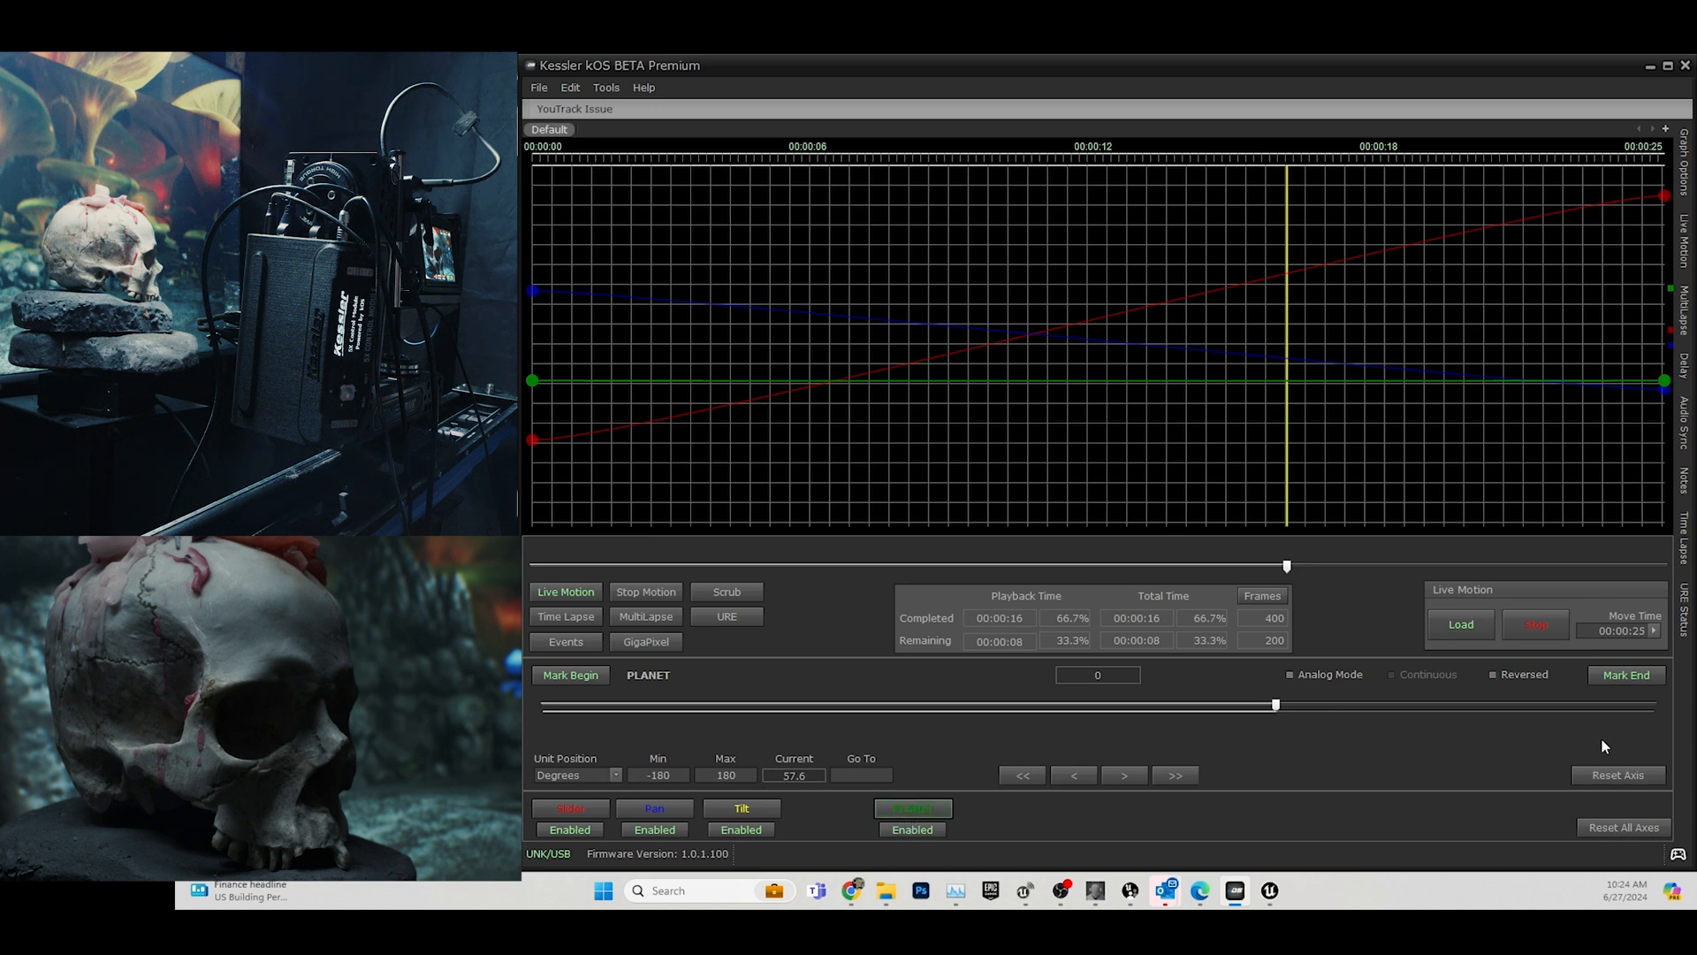
Reset the PLANET axis and mark new begin and end positions one full turn apart.
left_click(1625, 775)
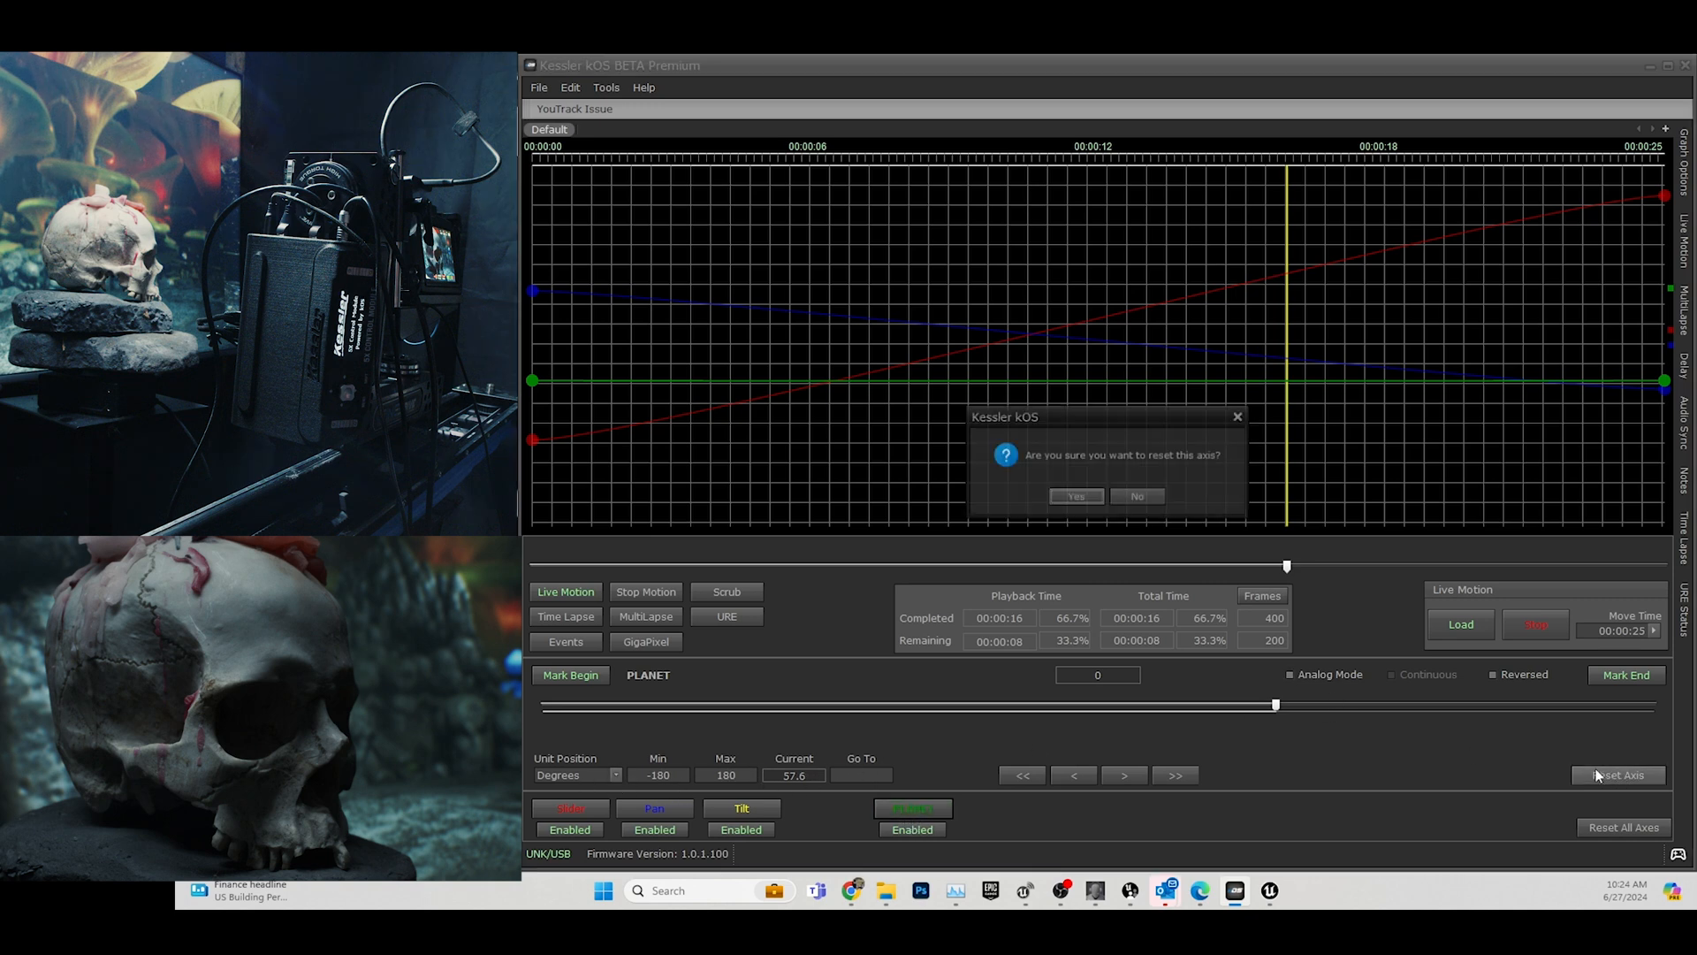
left_click(1078, 492)
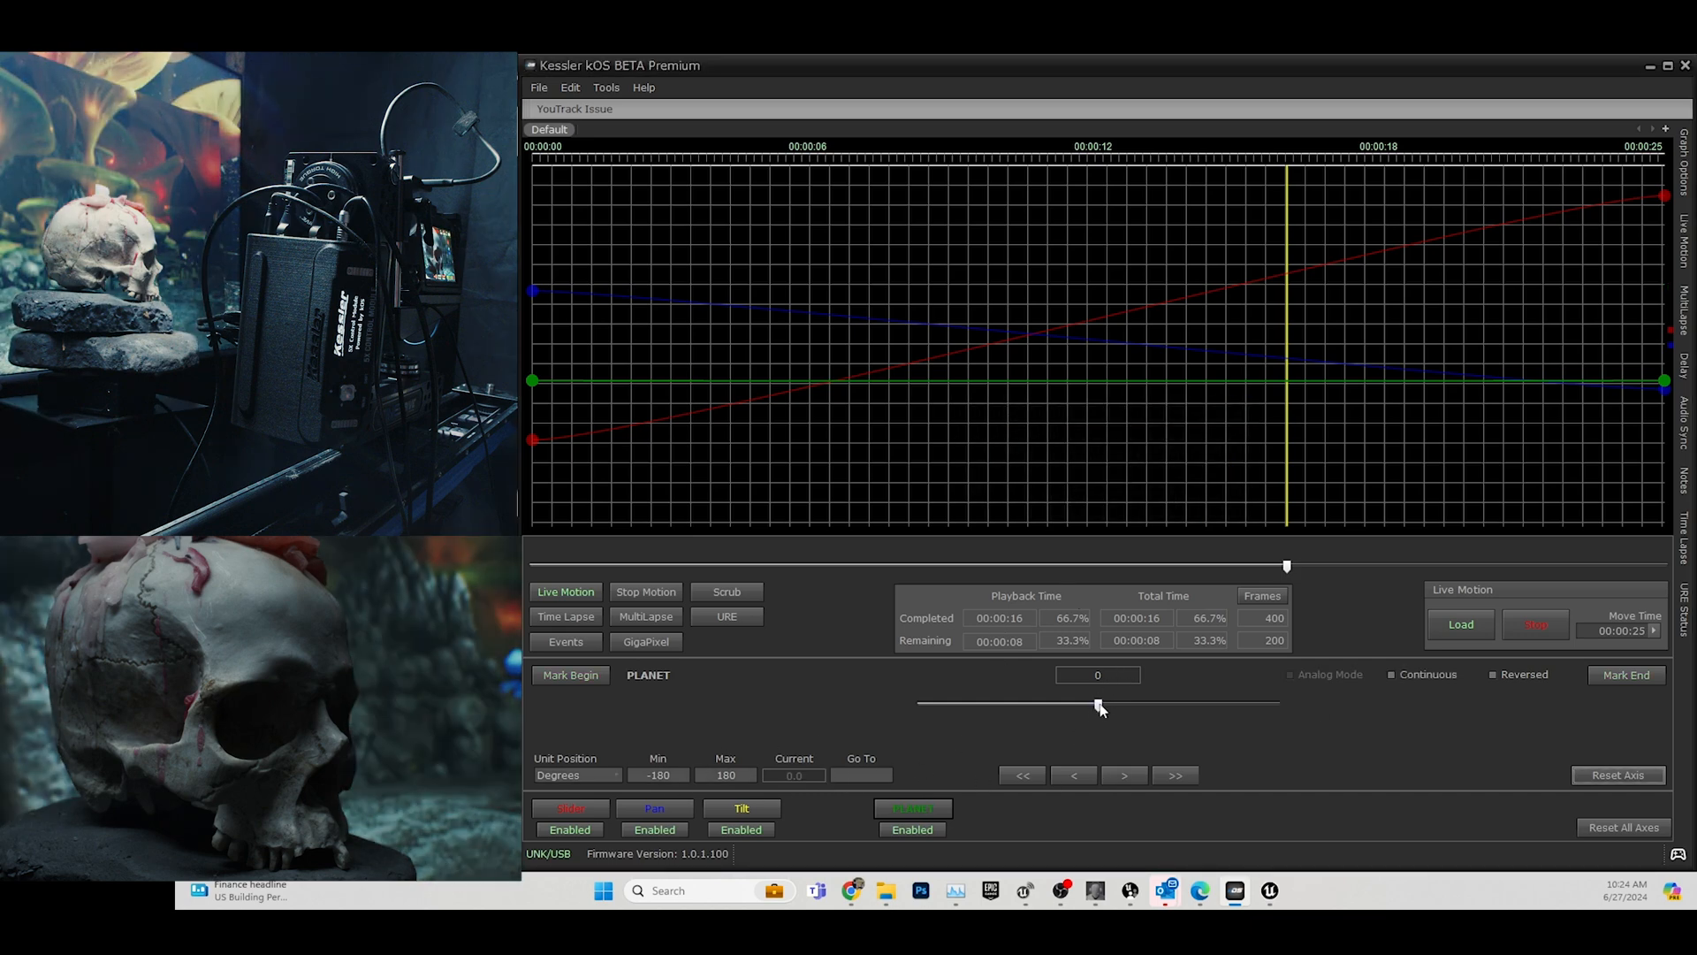
mouse_move(1098, 704)
left_mouse_down()
mouse_move(1044, 710)
mouse_move(1075, 710)
left_mouse_up()
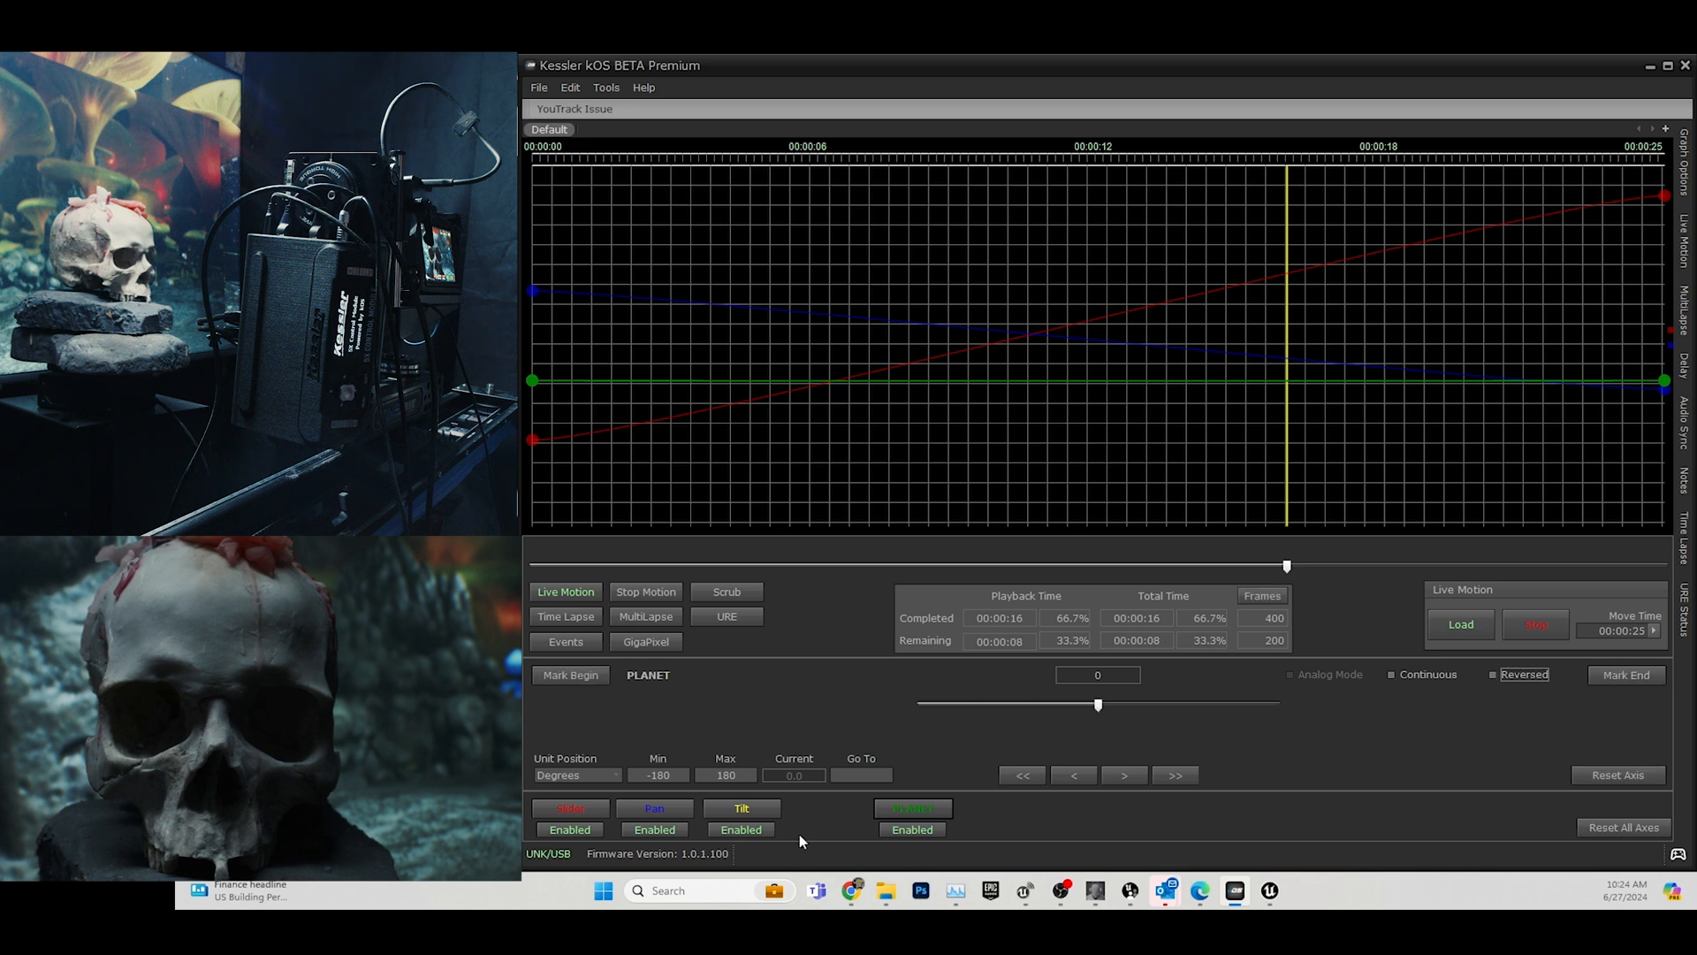
left_click(582, 683)
left_click_drag(1098, 705, 1277, 705)
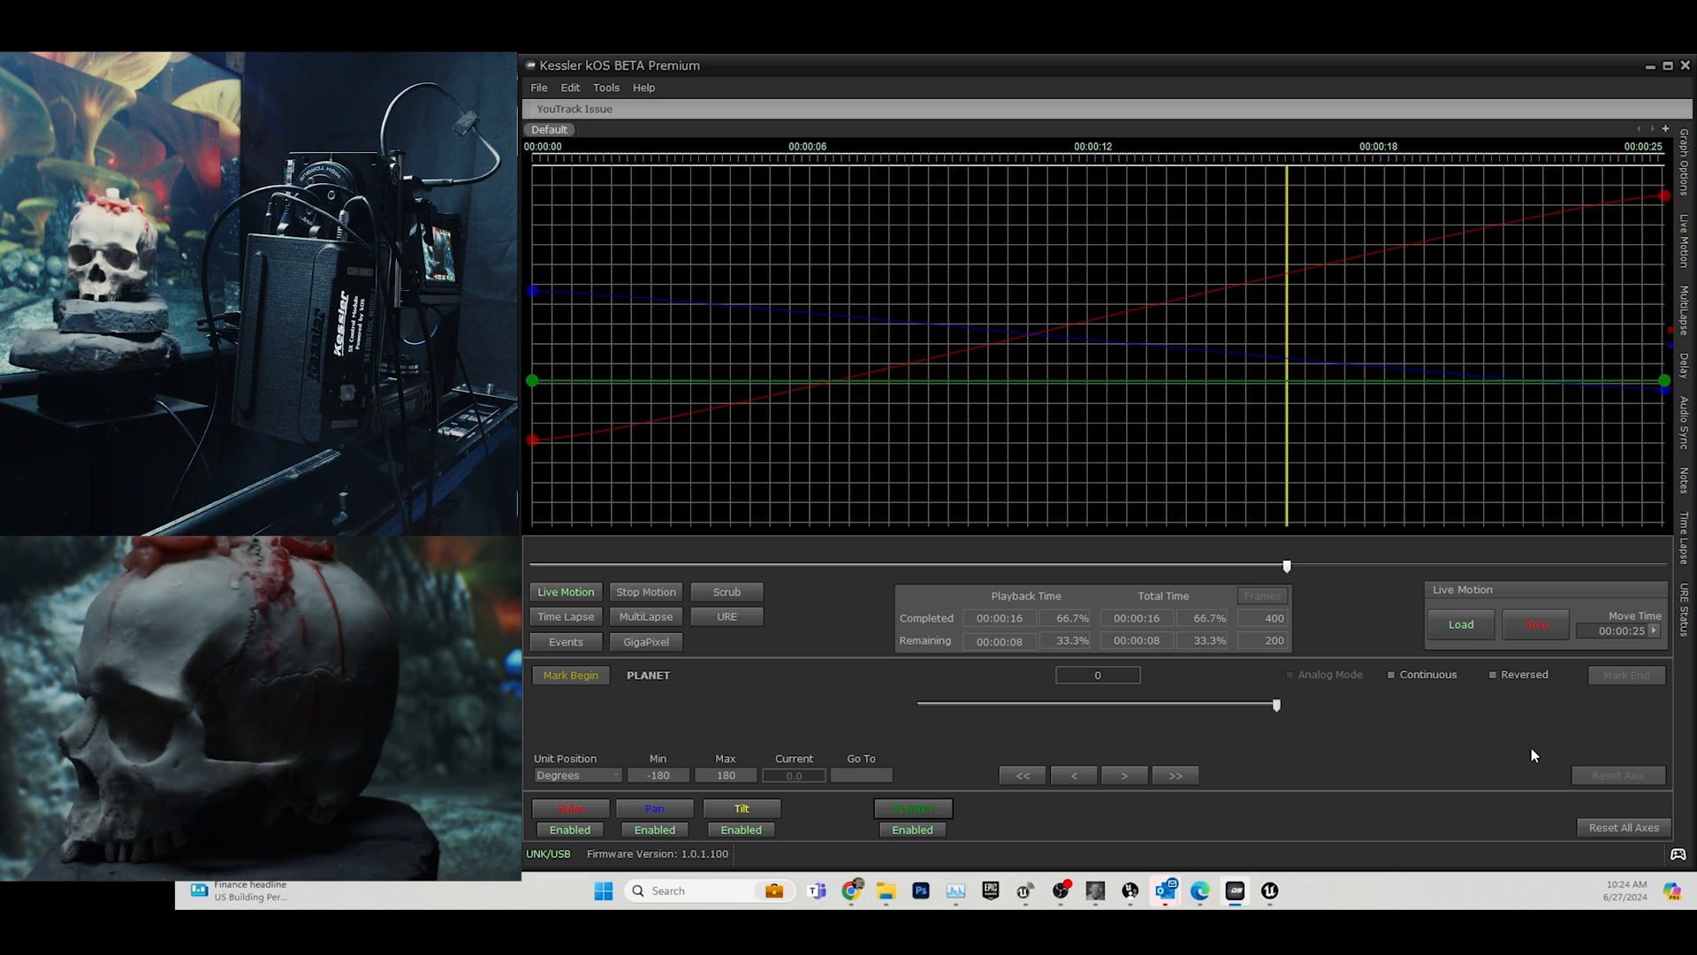
left_click_drag(1531, 749, 1535, 741)
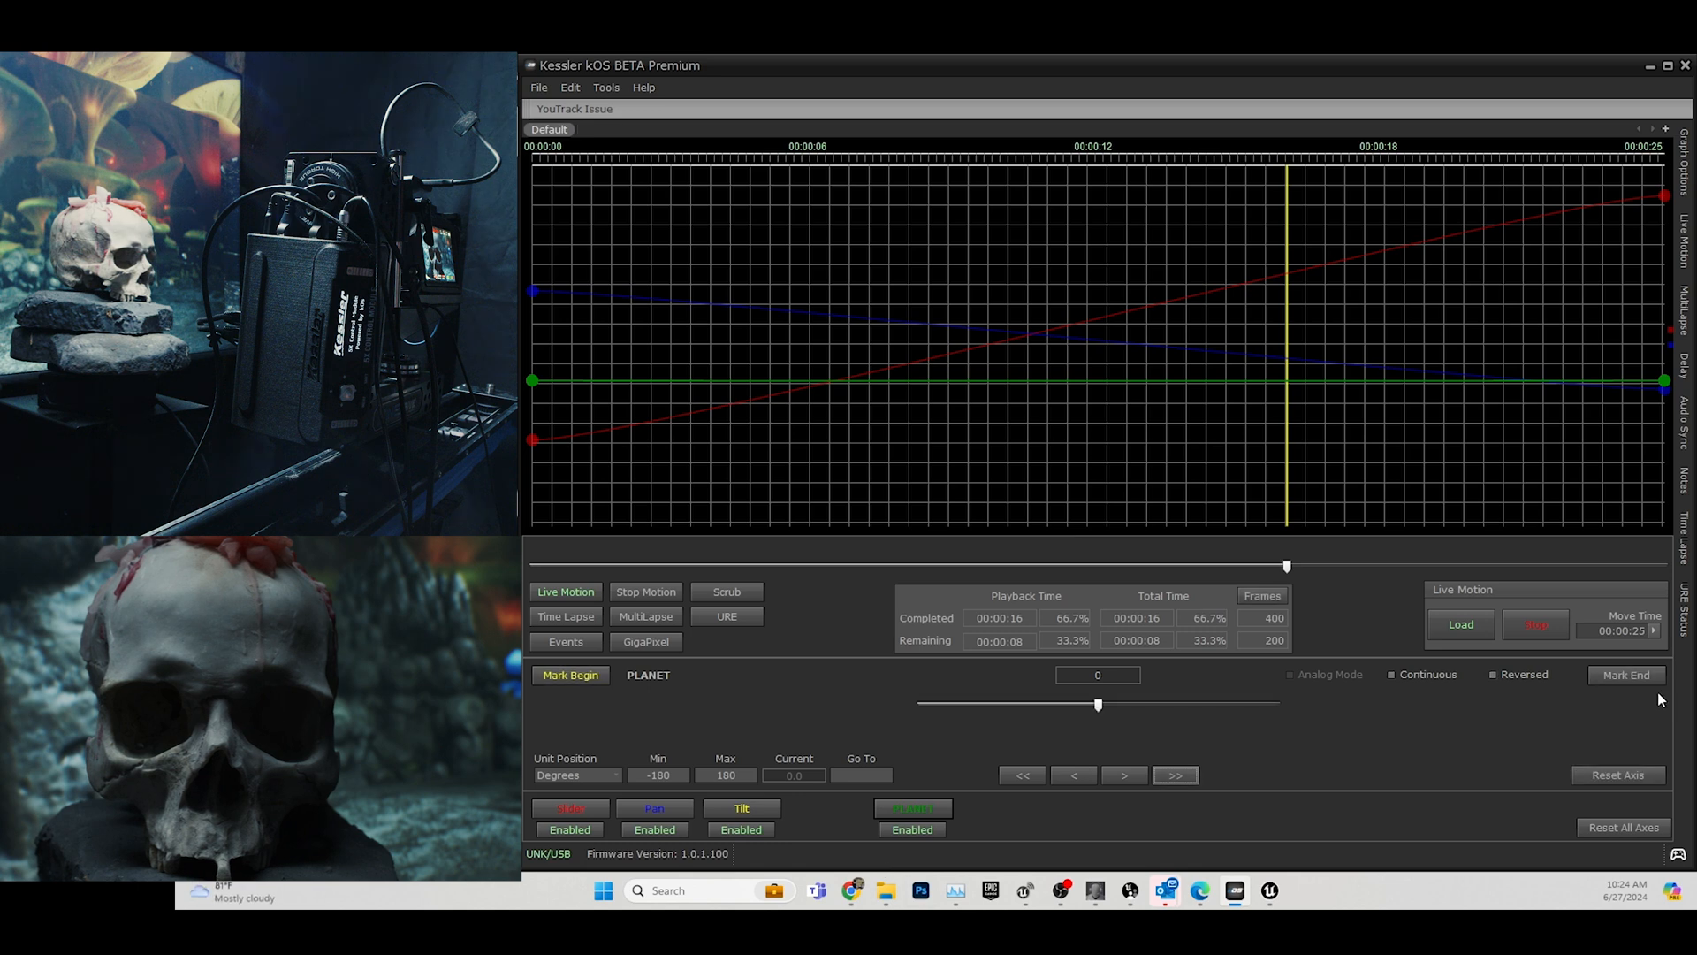
Send the PLANET axis to 0 degrees, nudge it to about -1.1 degrees, and send it back to 0.
left_click(864, 775)
type("0")
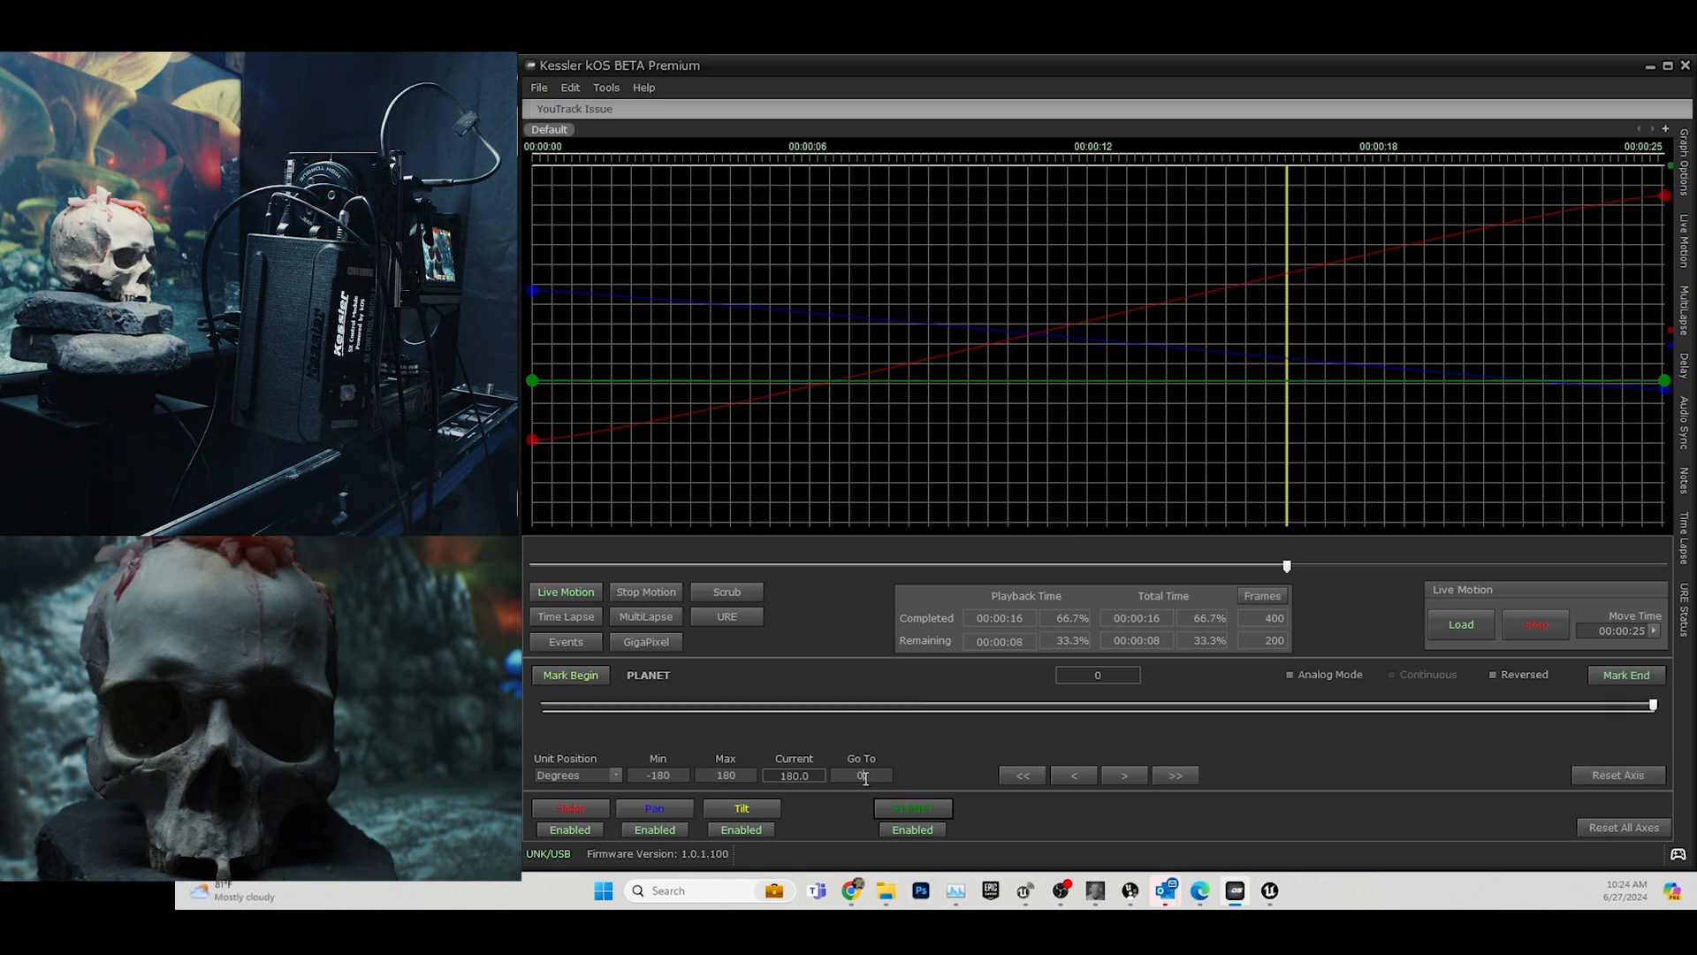
key("Return")
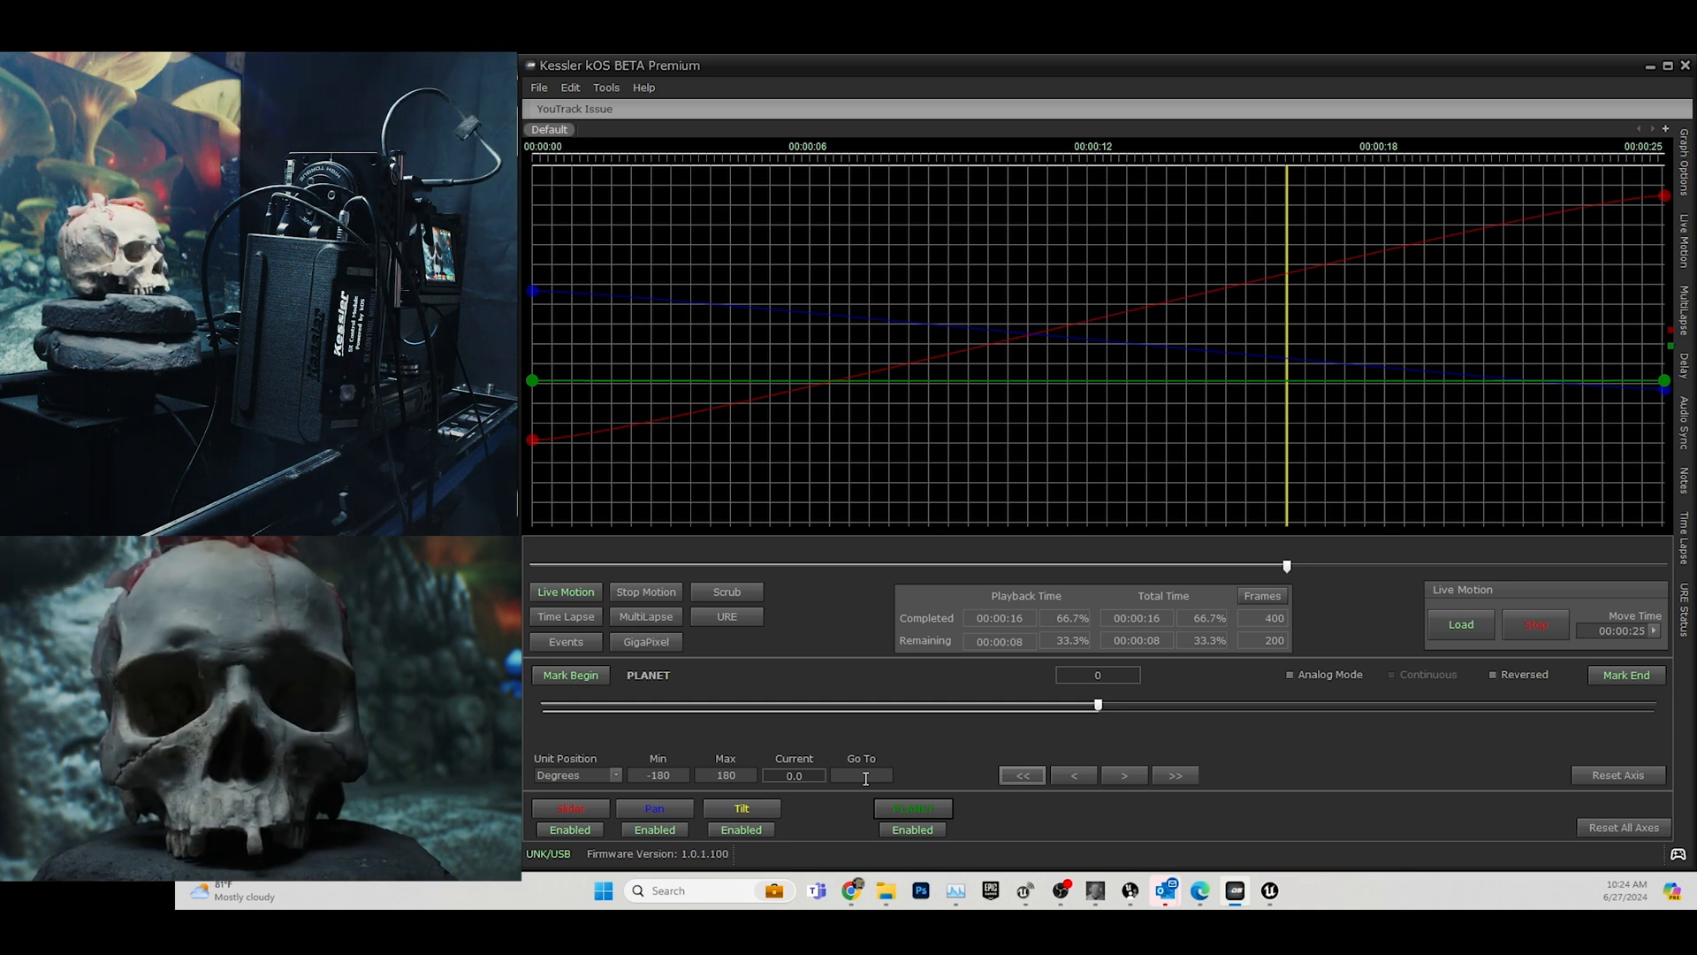
mouse_move(1099, 705)
left_mouse_down()
mouse_move(967, 706)
mouse_move(1182, 714)
mouse_move(1094, 714)
left_mouse_up()
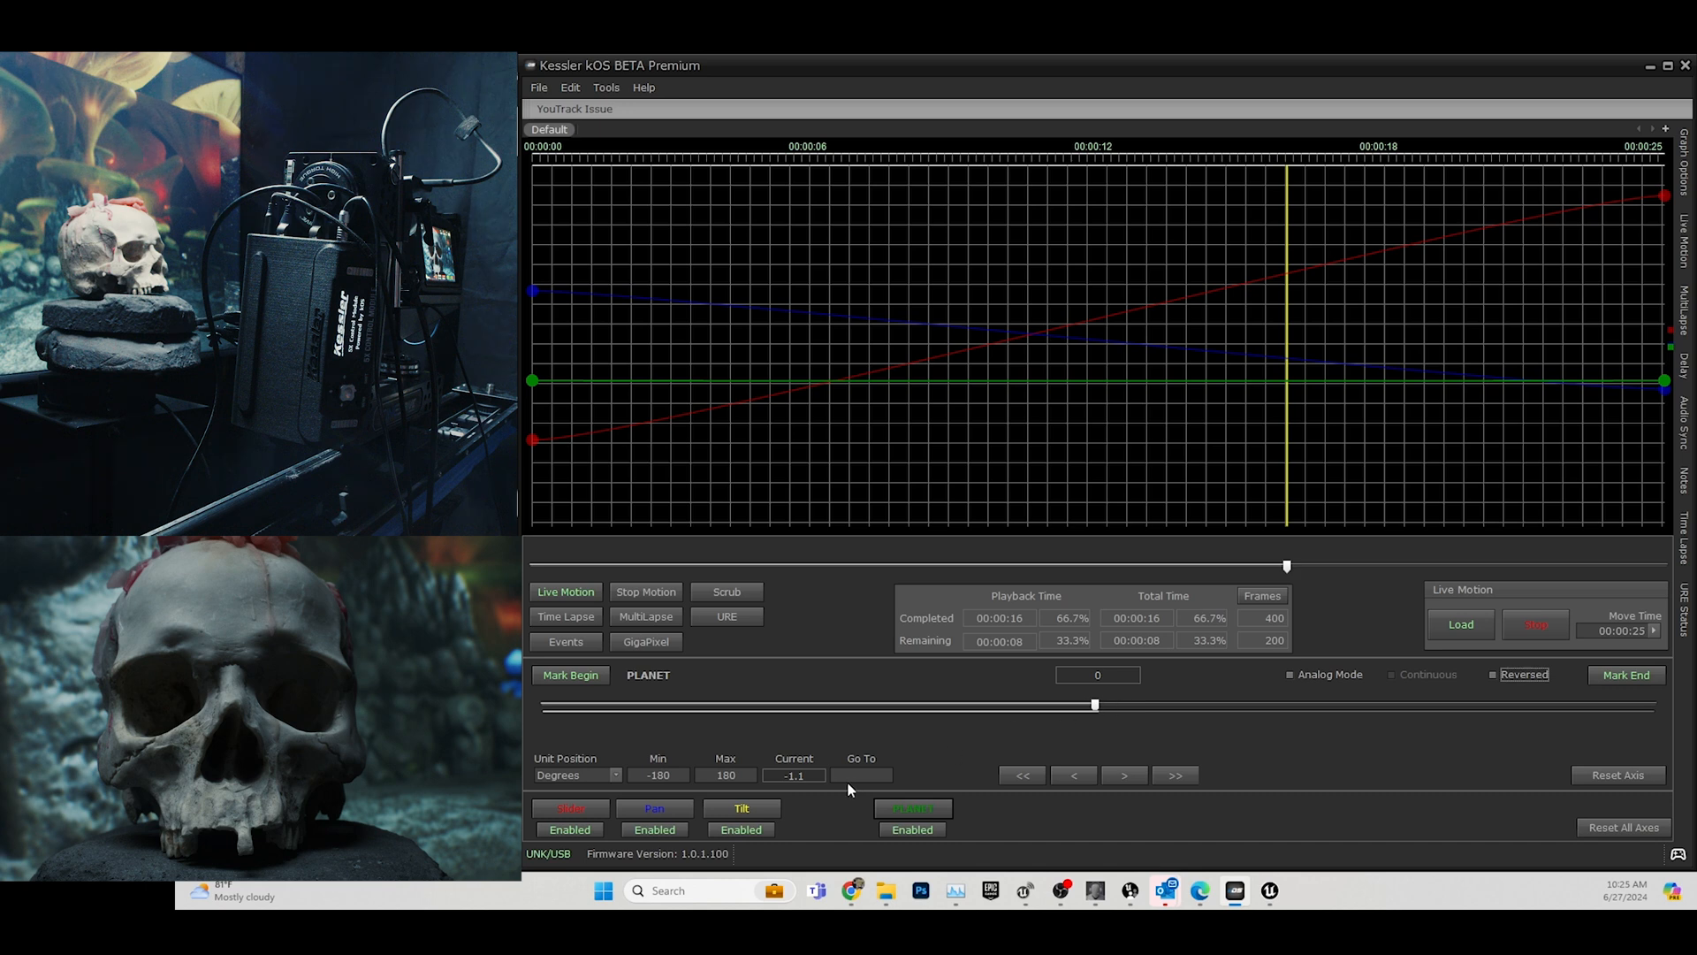
key("Return")
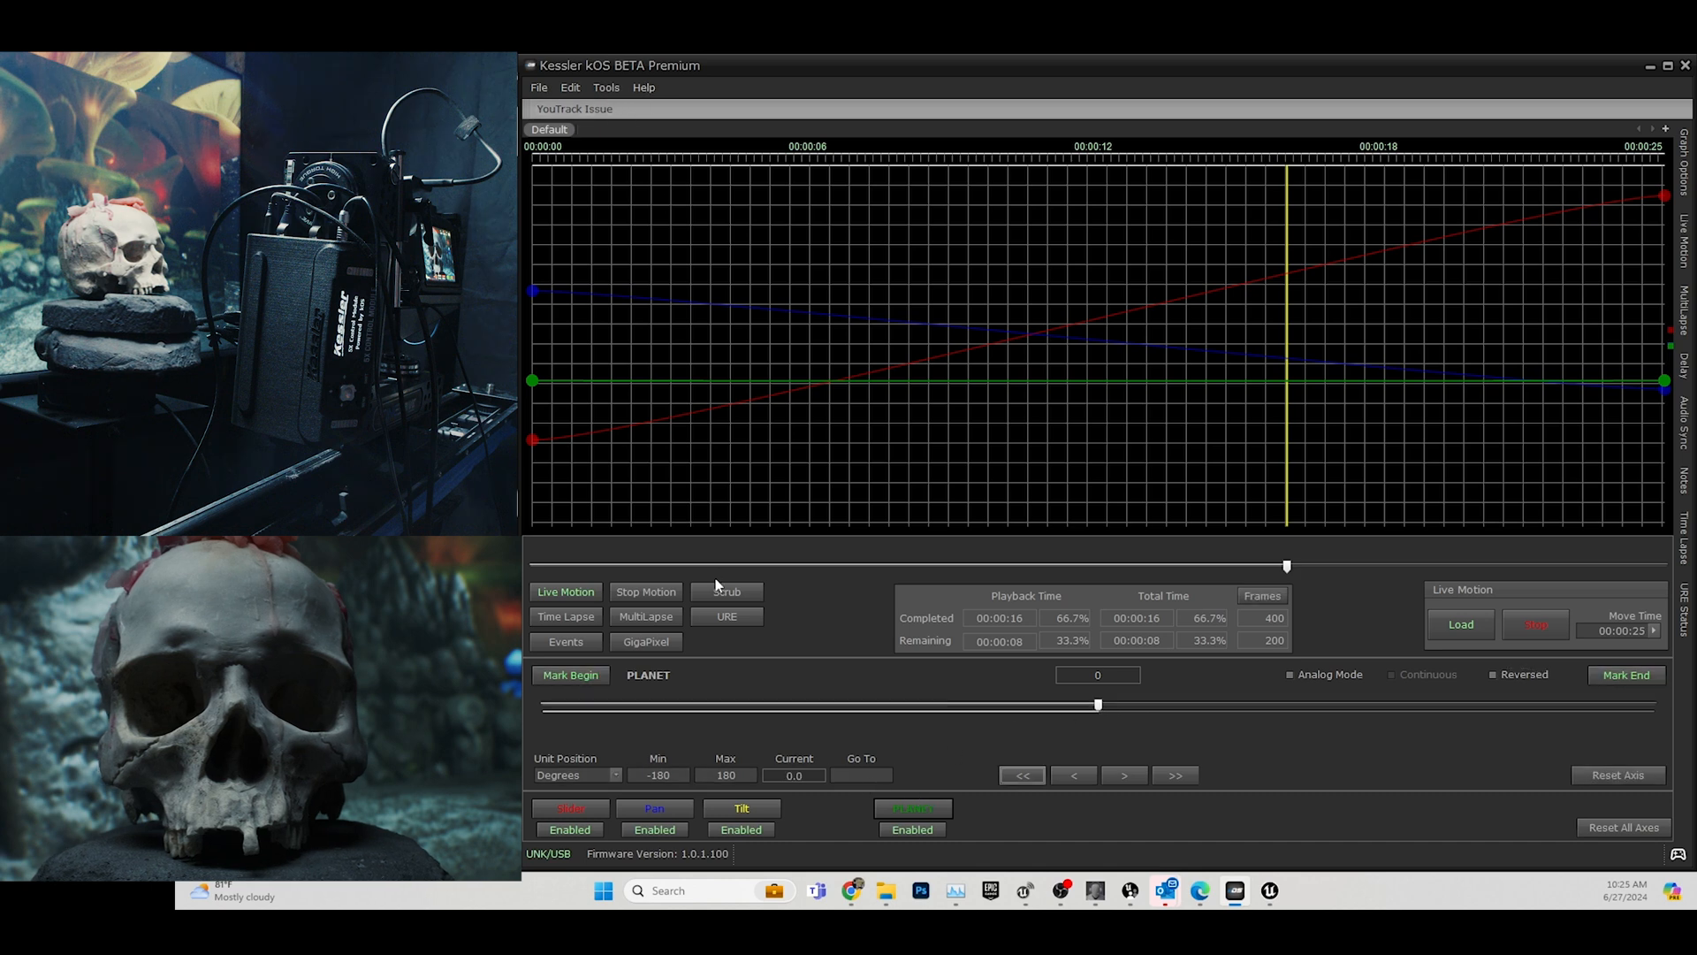
Set the PLANET connection's camera ID to 2 in the Unreal Engine setup, reviewing the Pan, Tilt and Slider connections for comparison.
left_click(730, 621)
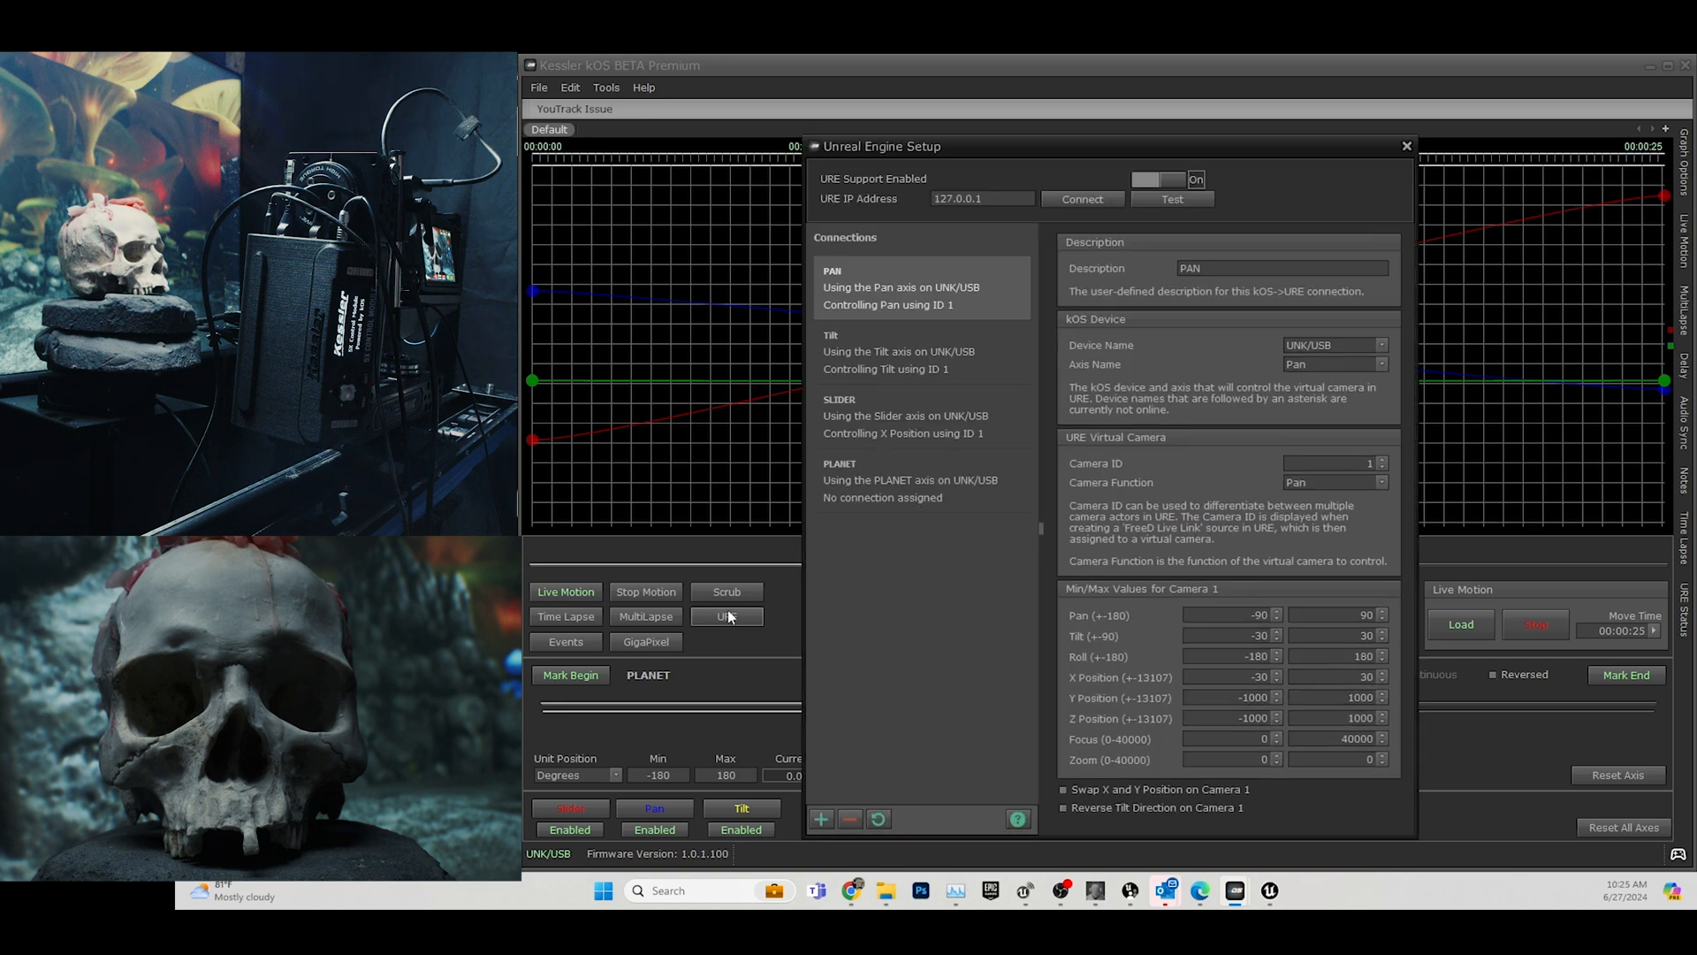
left_click(906, 495)
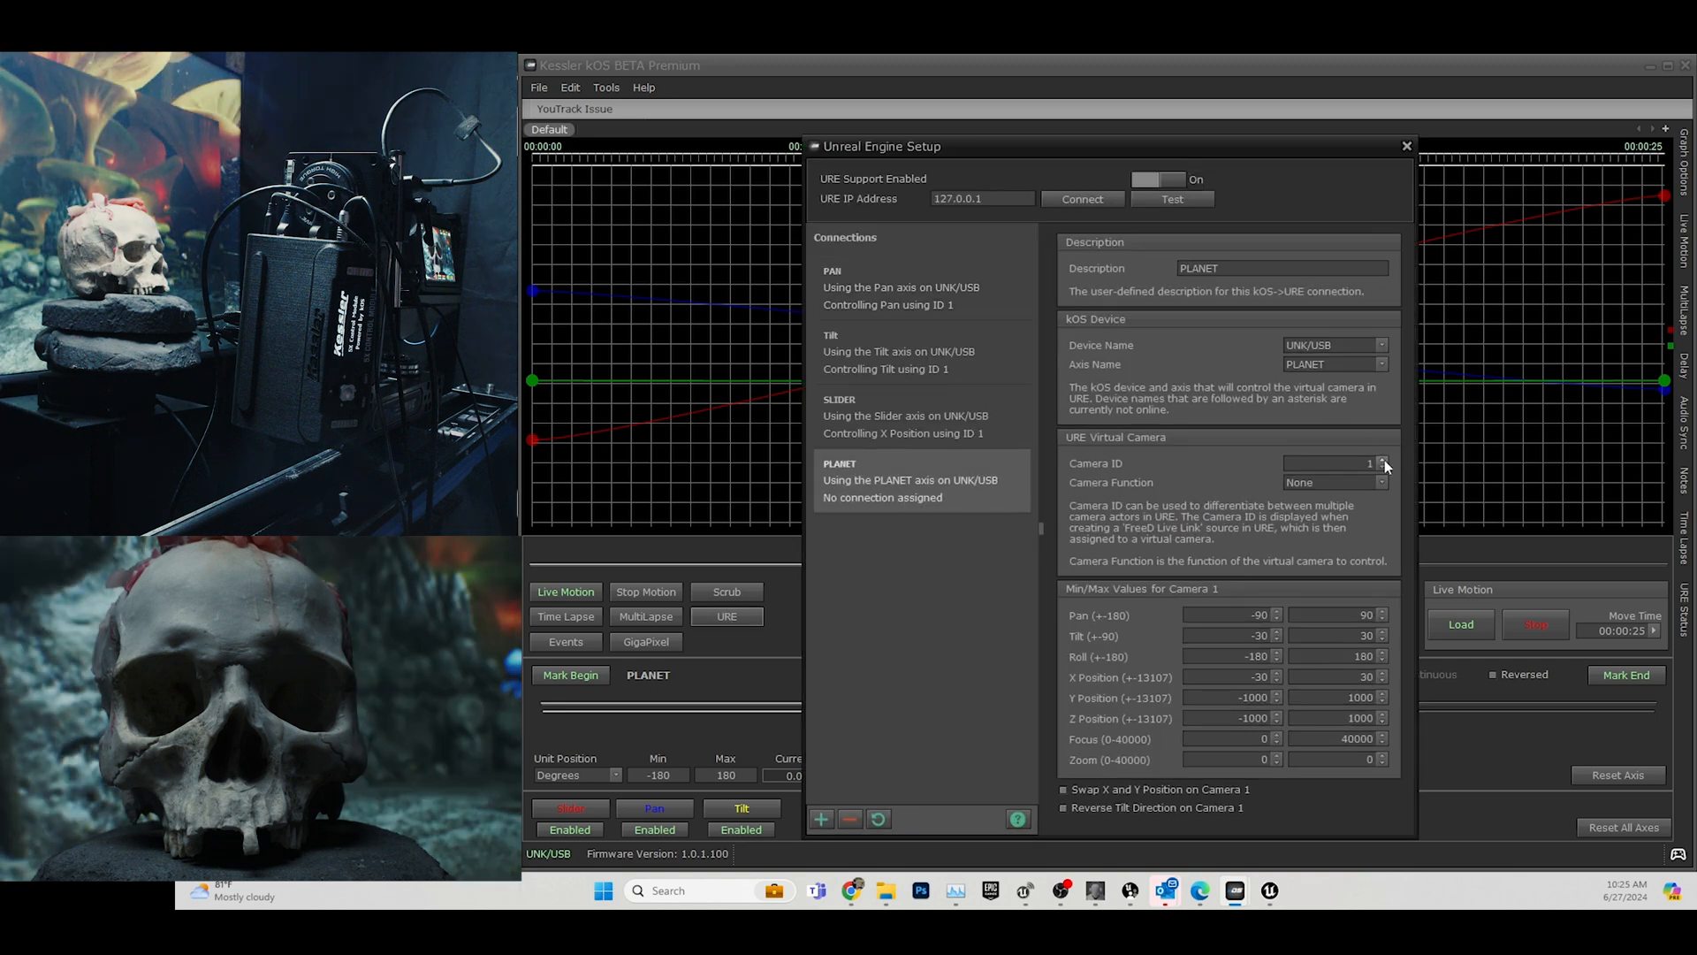
left_click(883, 416)
left_click(885, 354)
left_click(893, 288)
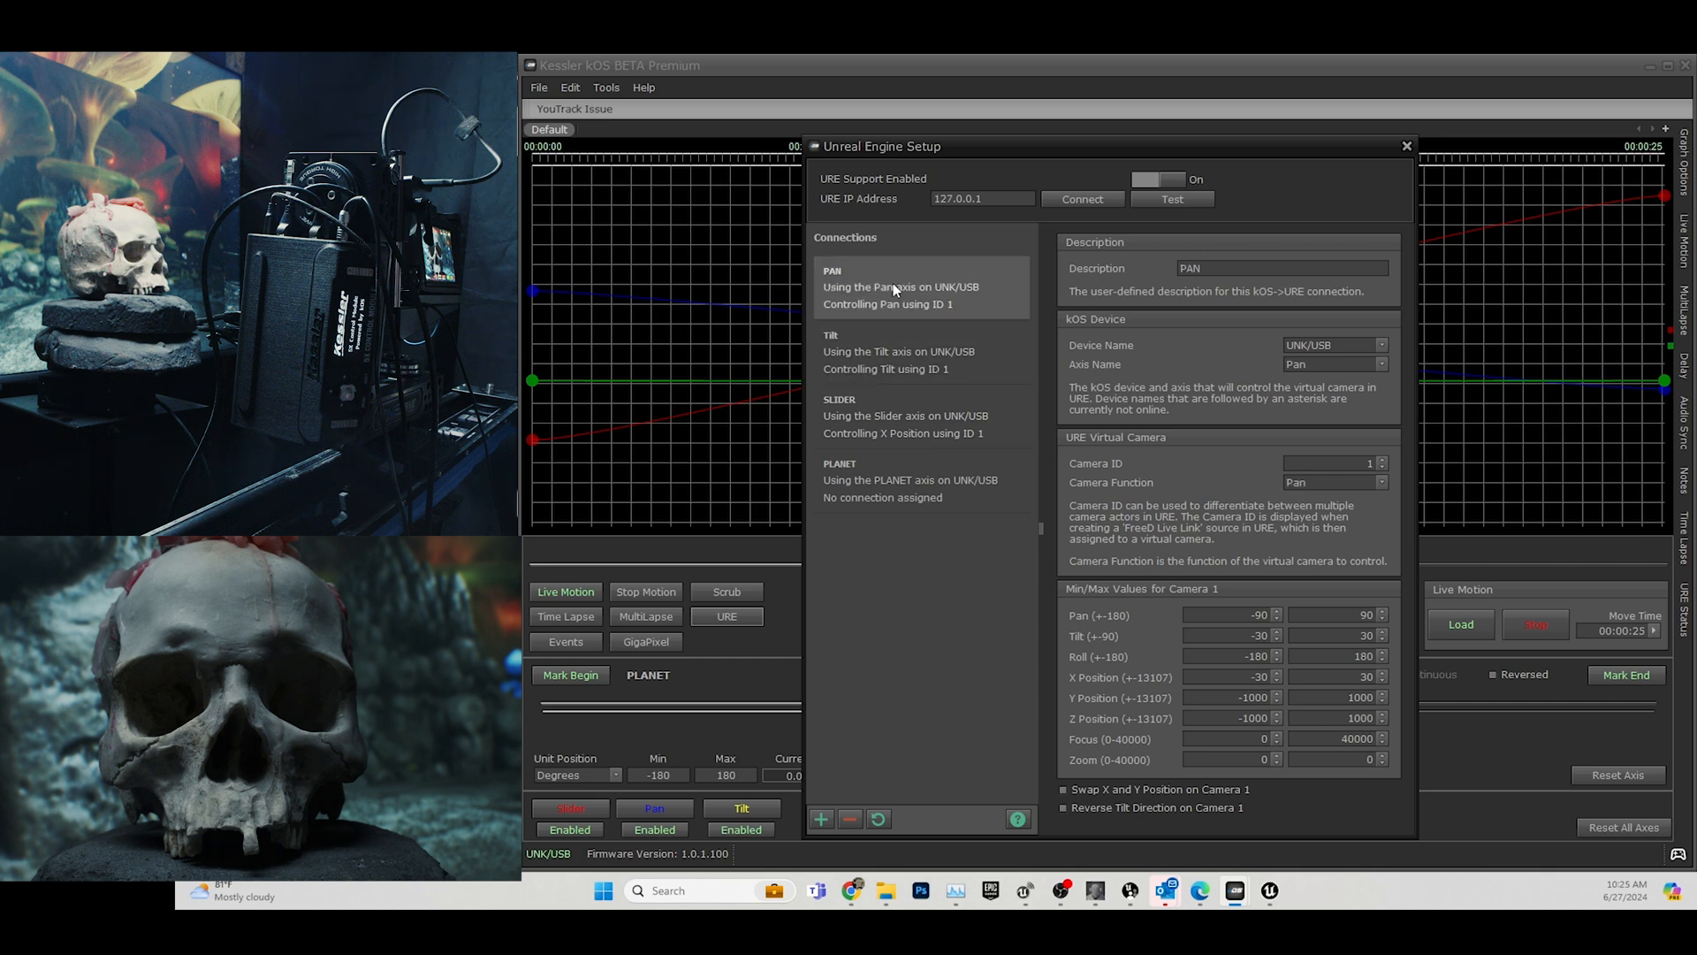
left_click(905, 352)
left_click(903, 419)
left_click(906, 498)
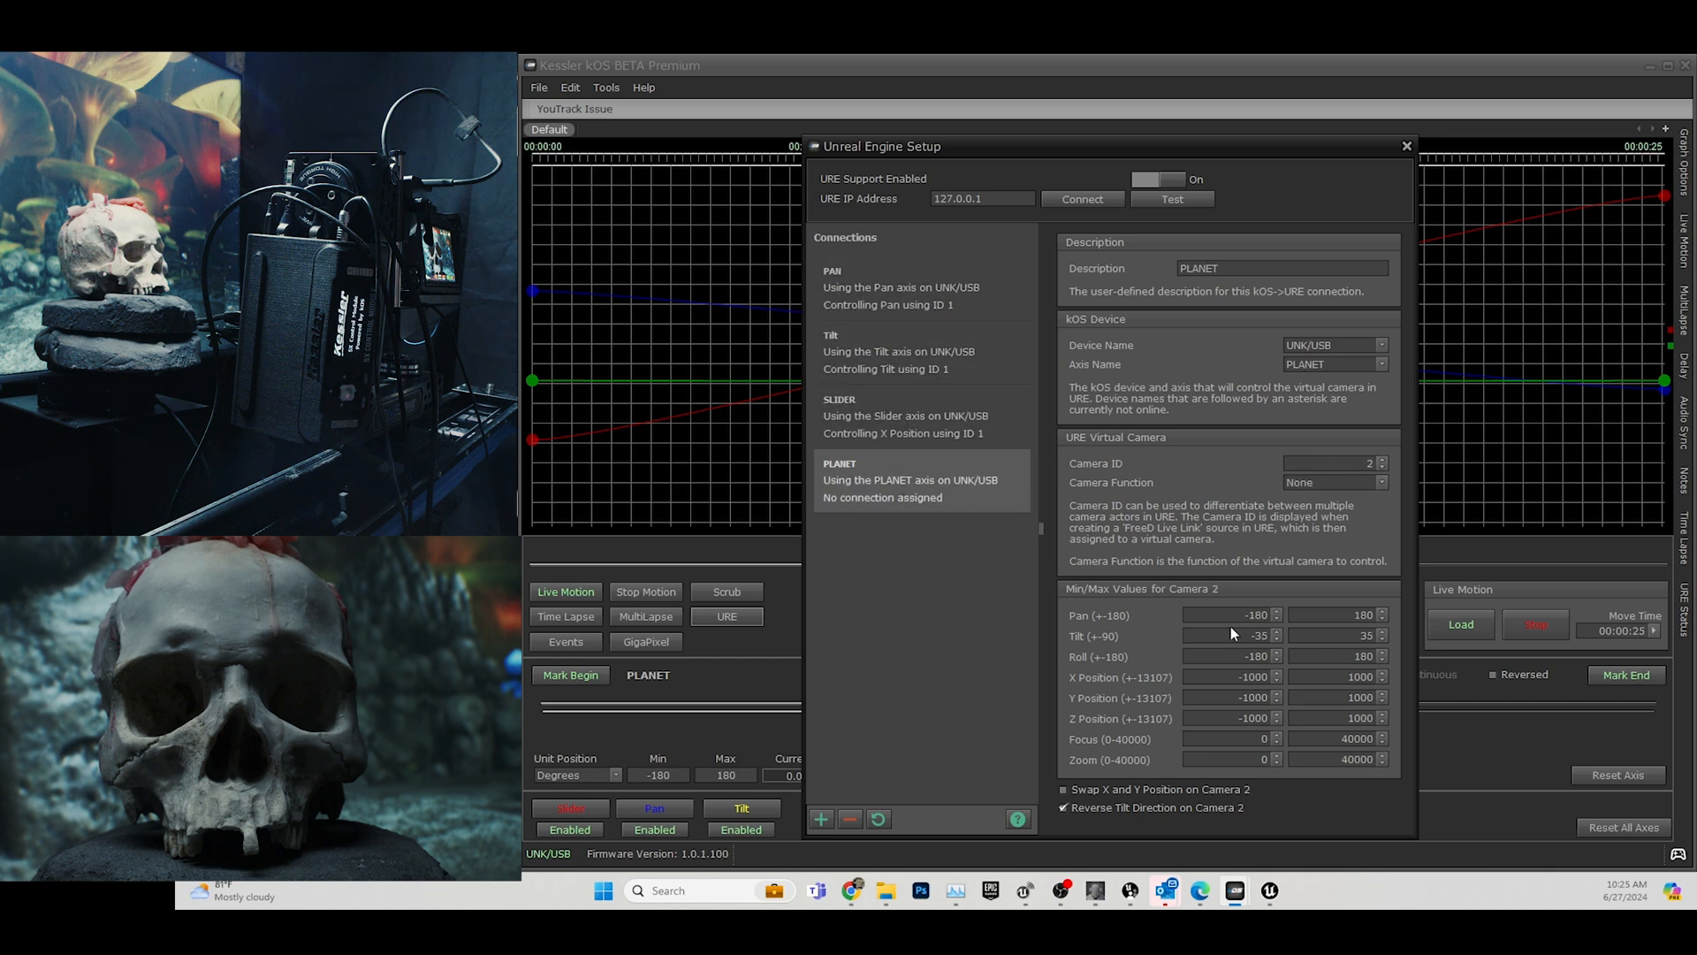
left_click(917, 298)
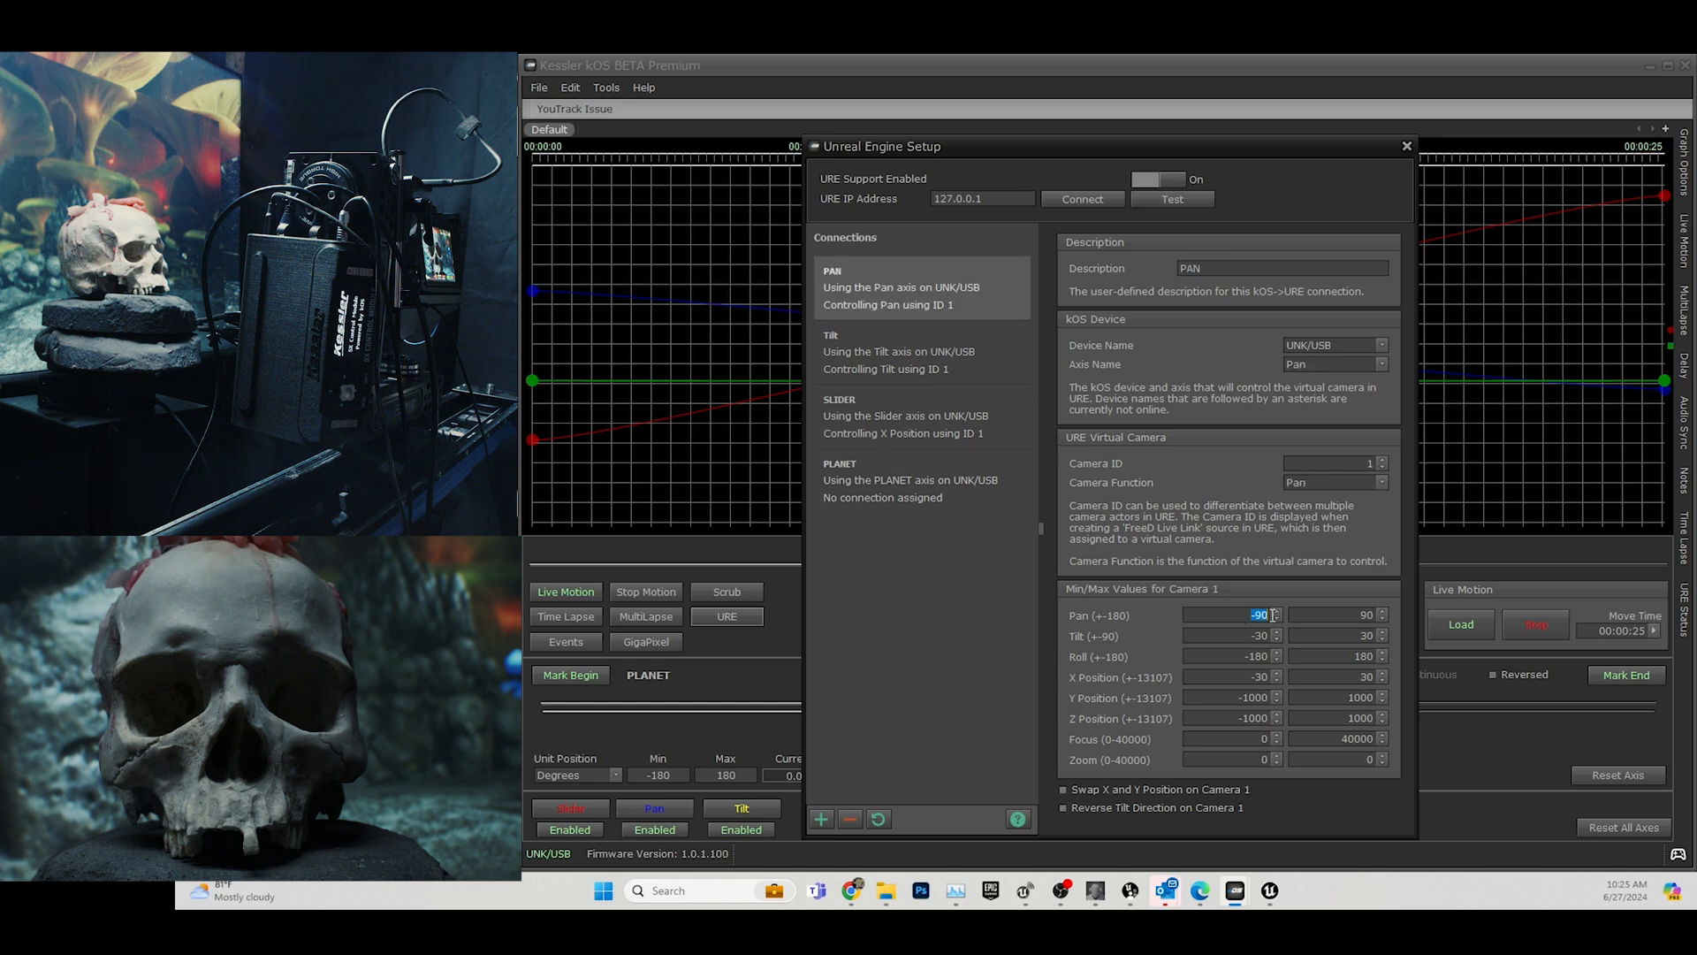
Close the Unreal Engine setup and swing the Pan axis out to about 55.3 and back to about -0.5.
double_click(1373, 616)
left_click(1407, 147)
left_click(640, 808)
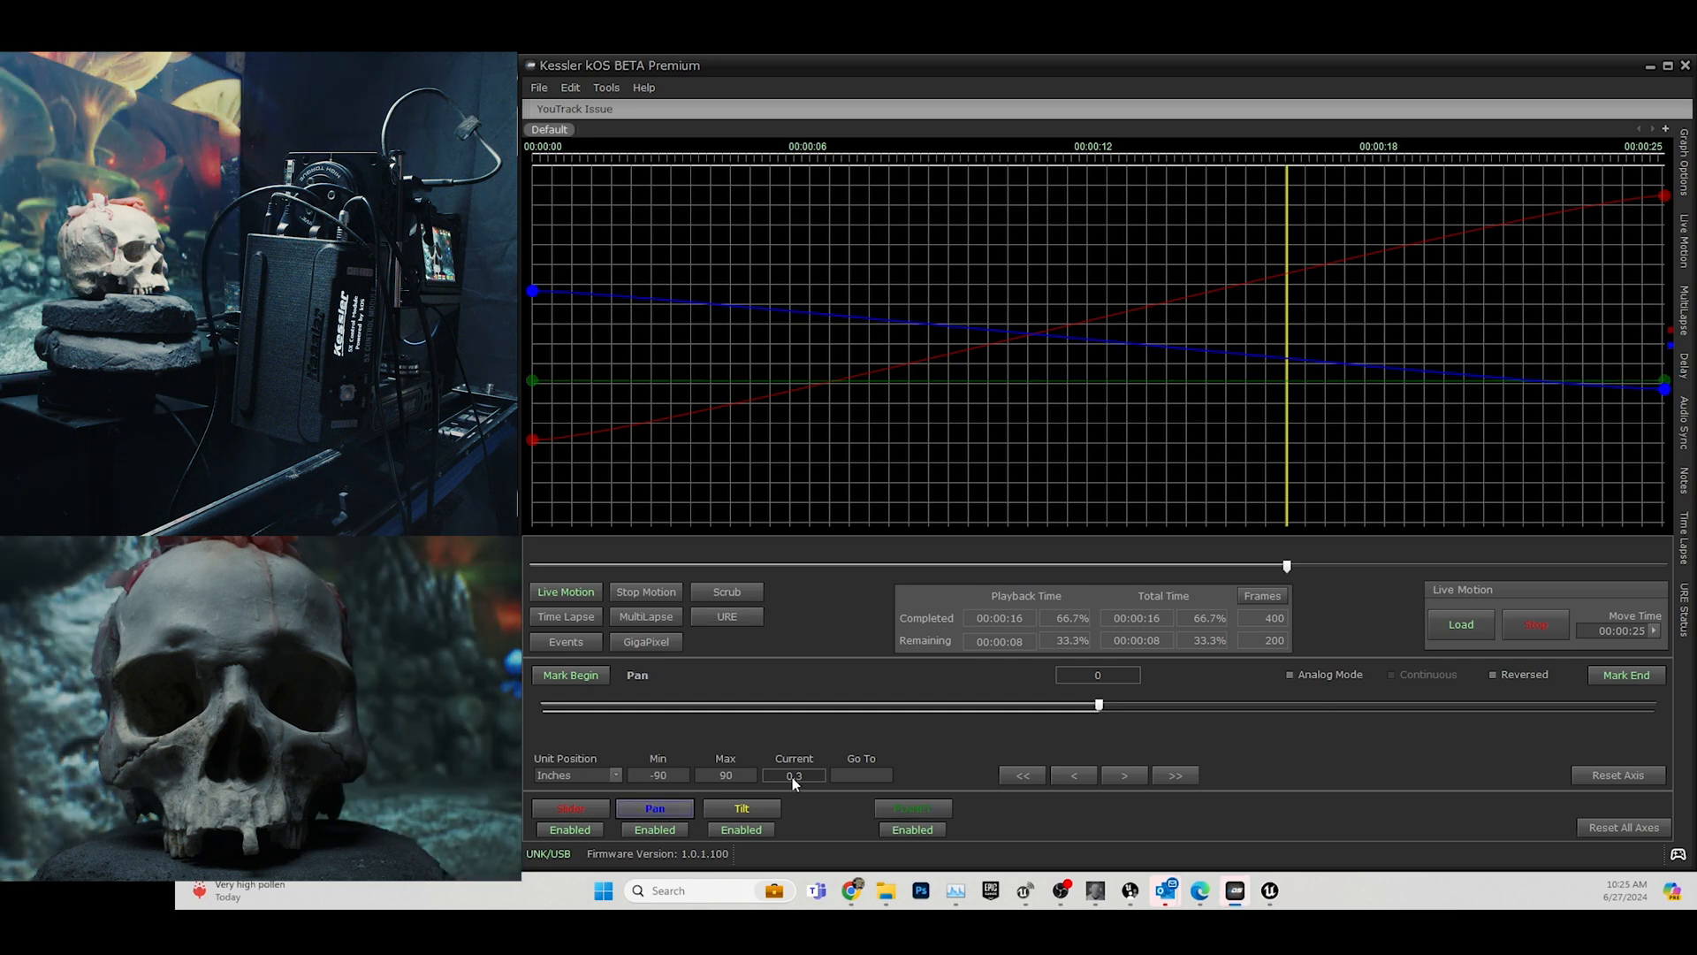
left_click_drag(1099, 705, 1437, 718)
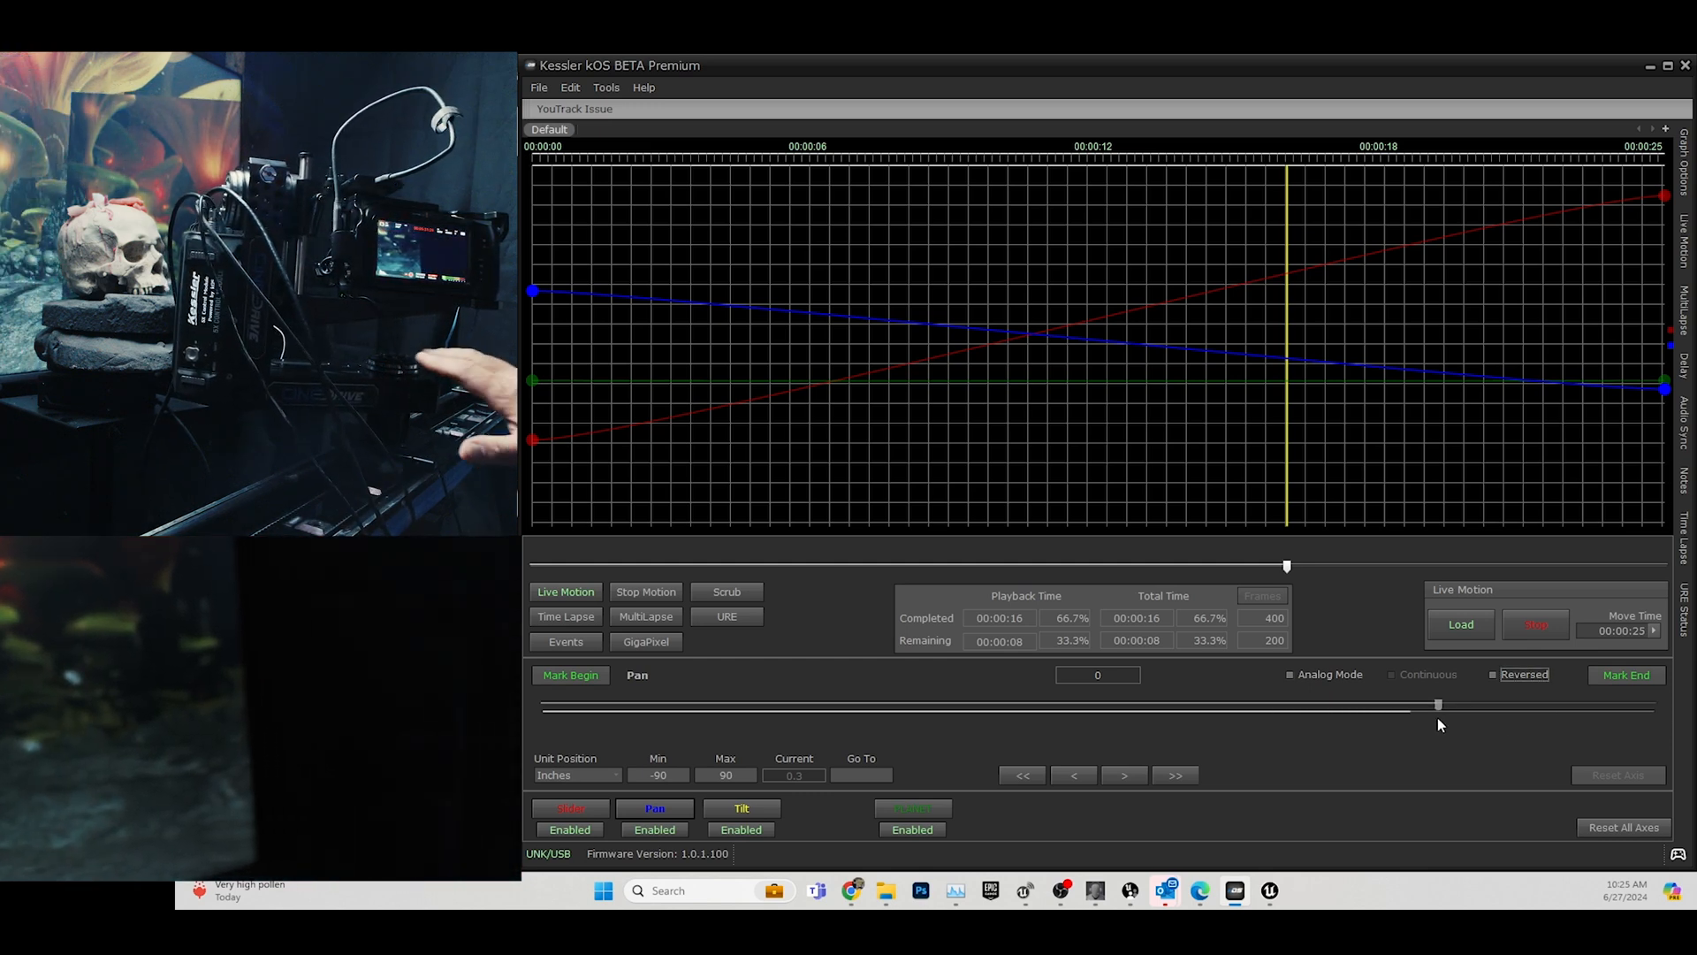
left_click_drag(1437, 718, 1438, 718)
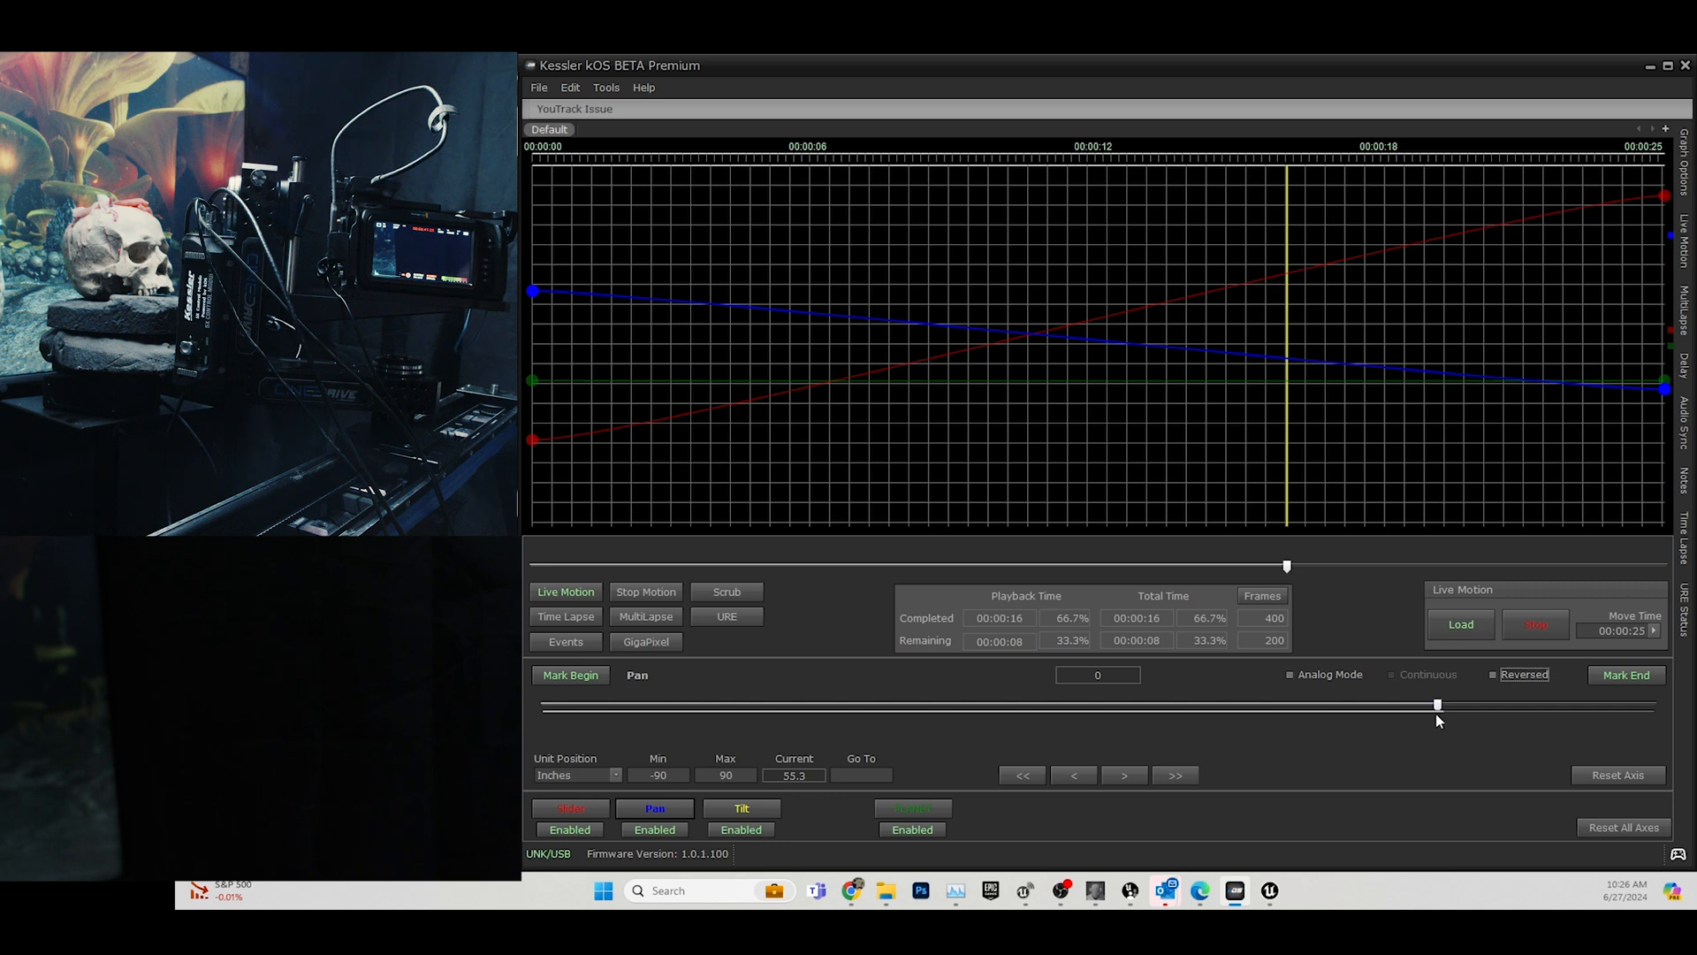
left_click_drag(1437, 706, 980, 705)
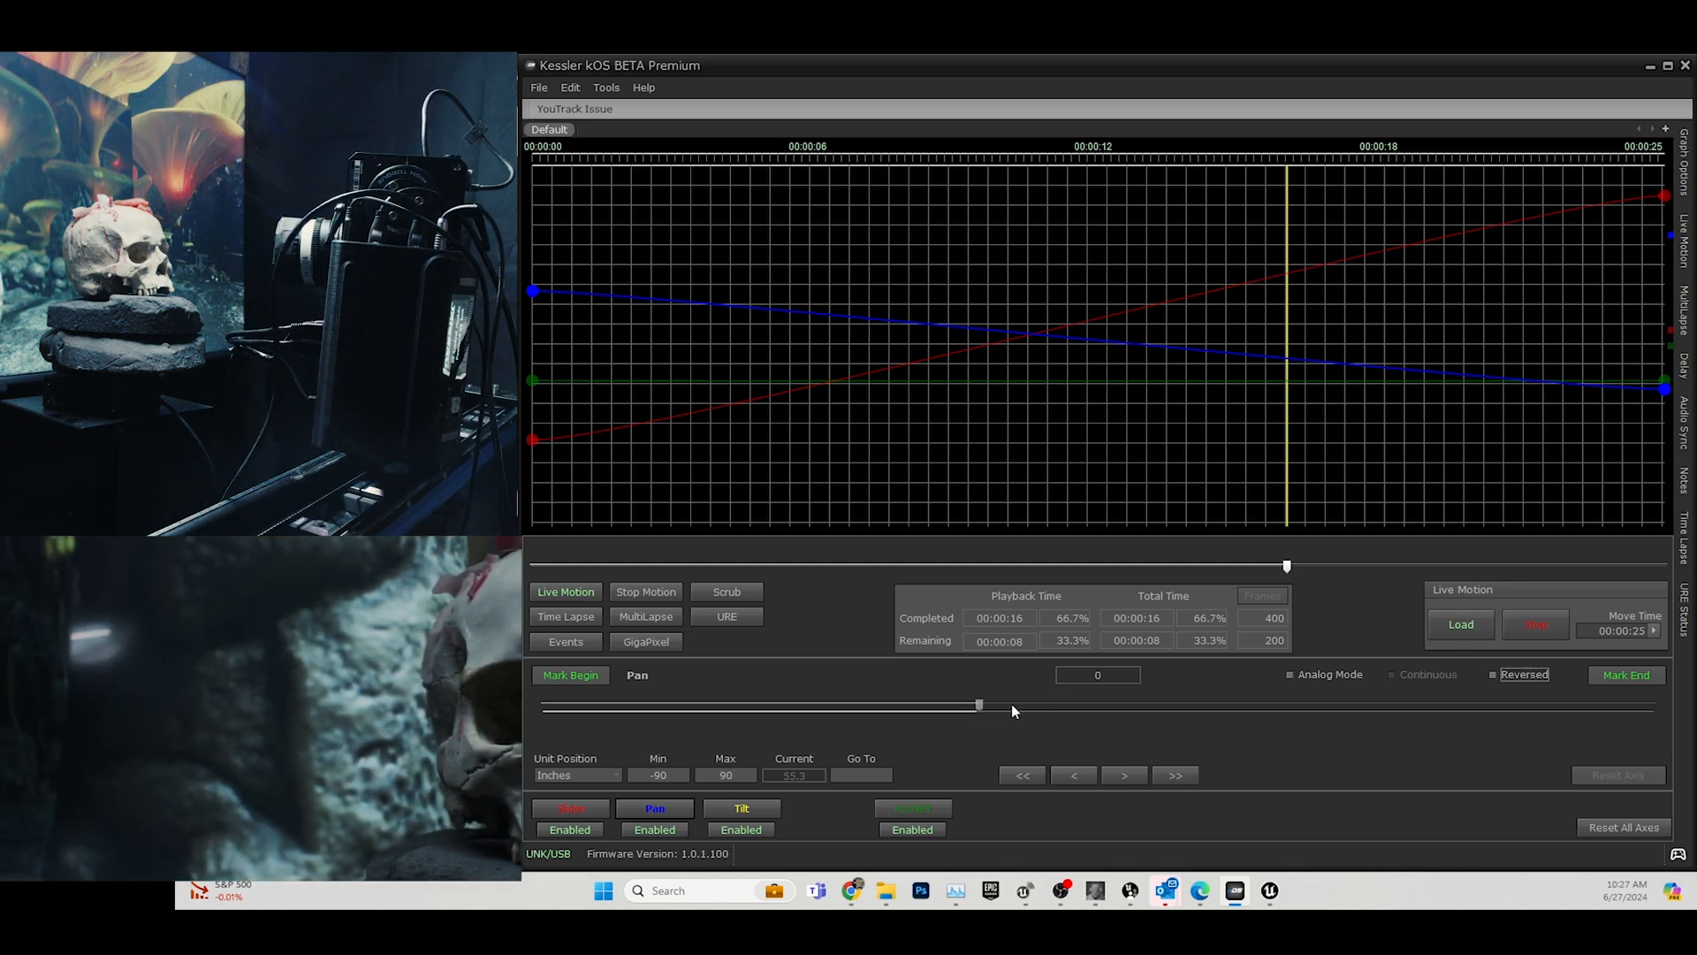
left_click_drag(980, 704, 1074, 701)
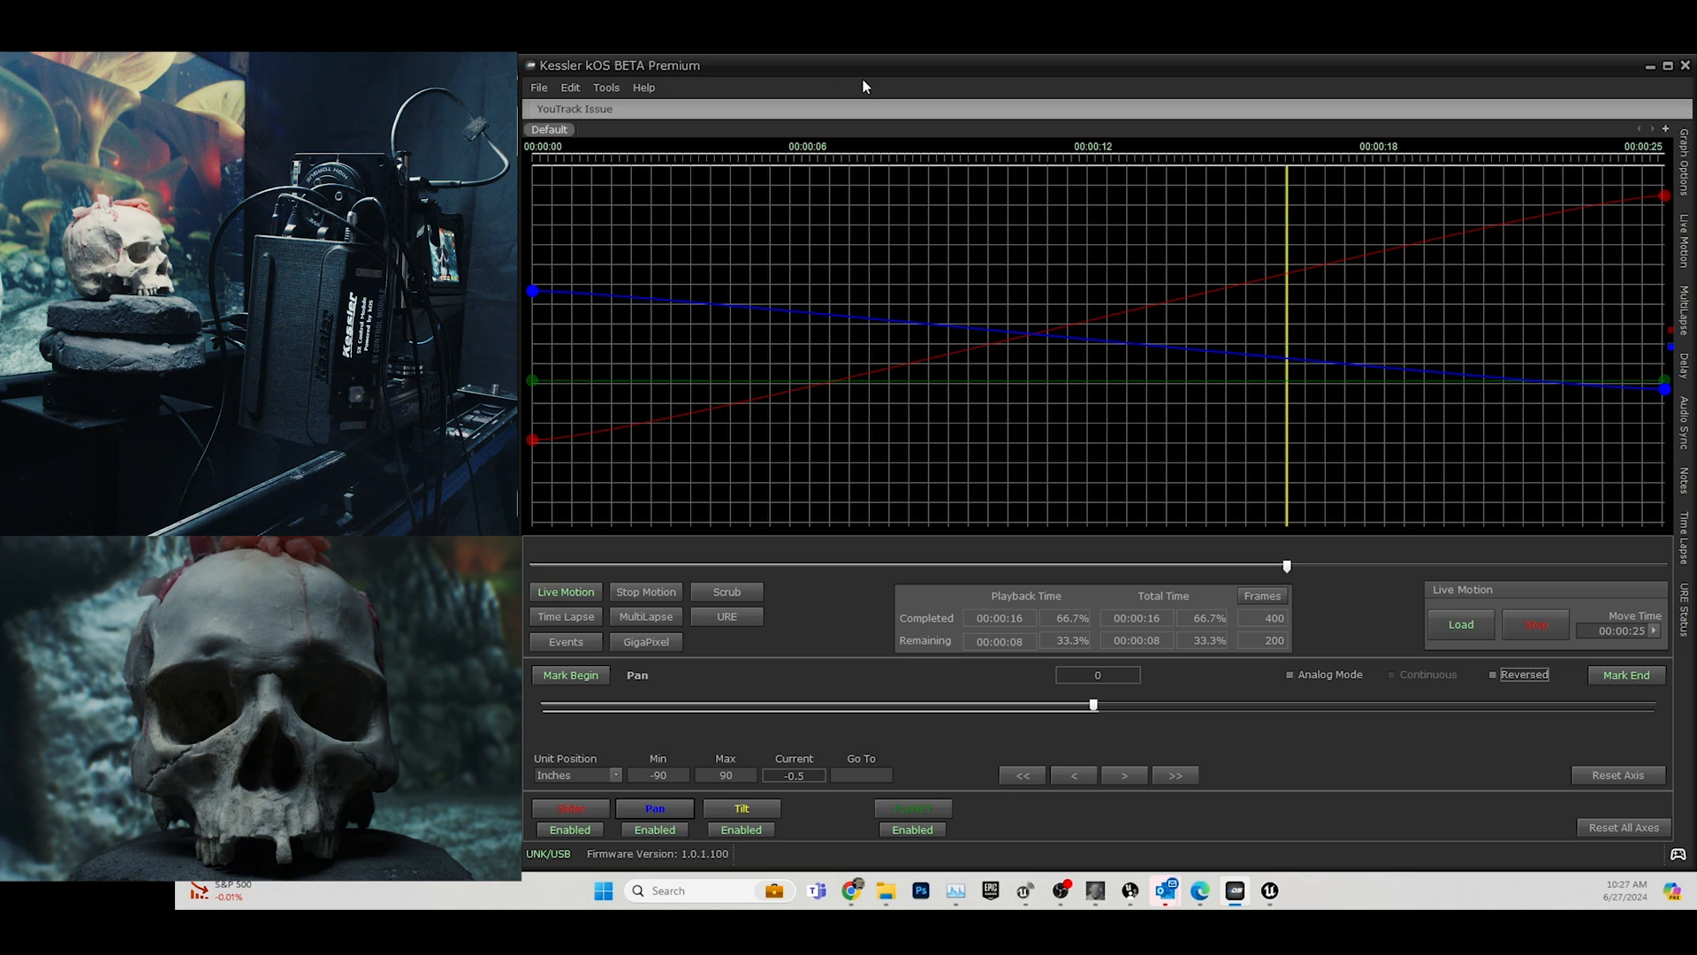
Select the PLANET axis and review the PLANET connection's camera settings in the Unreal Engine setup.
left_click_drag(1047, 64, 1051, 65)
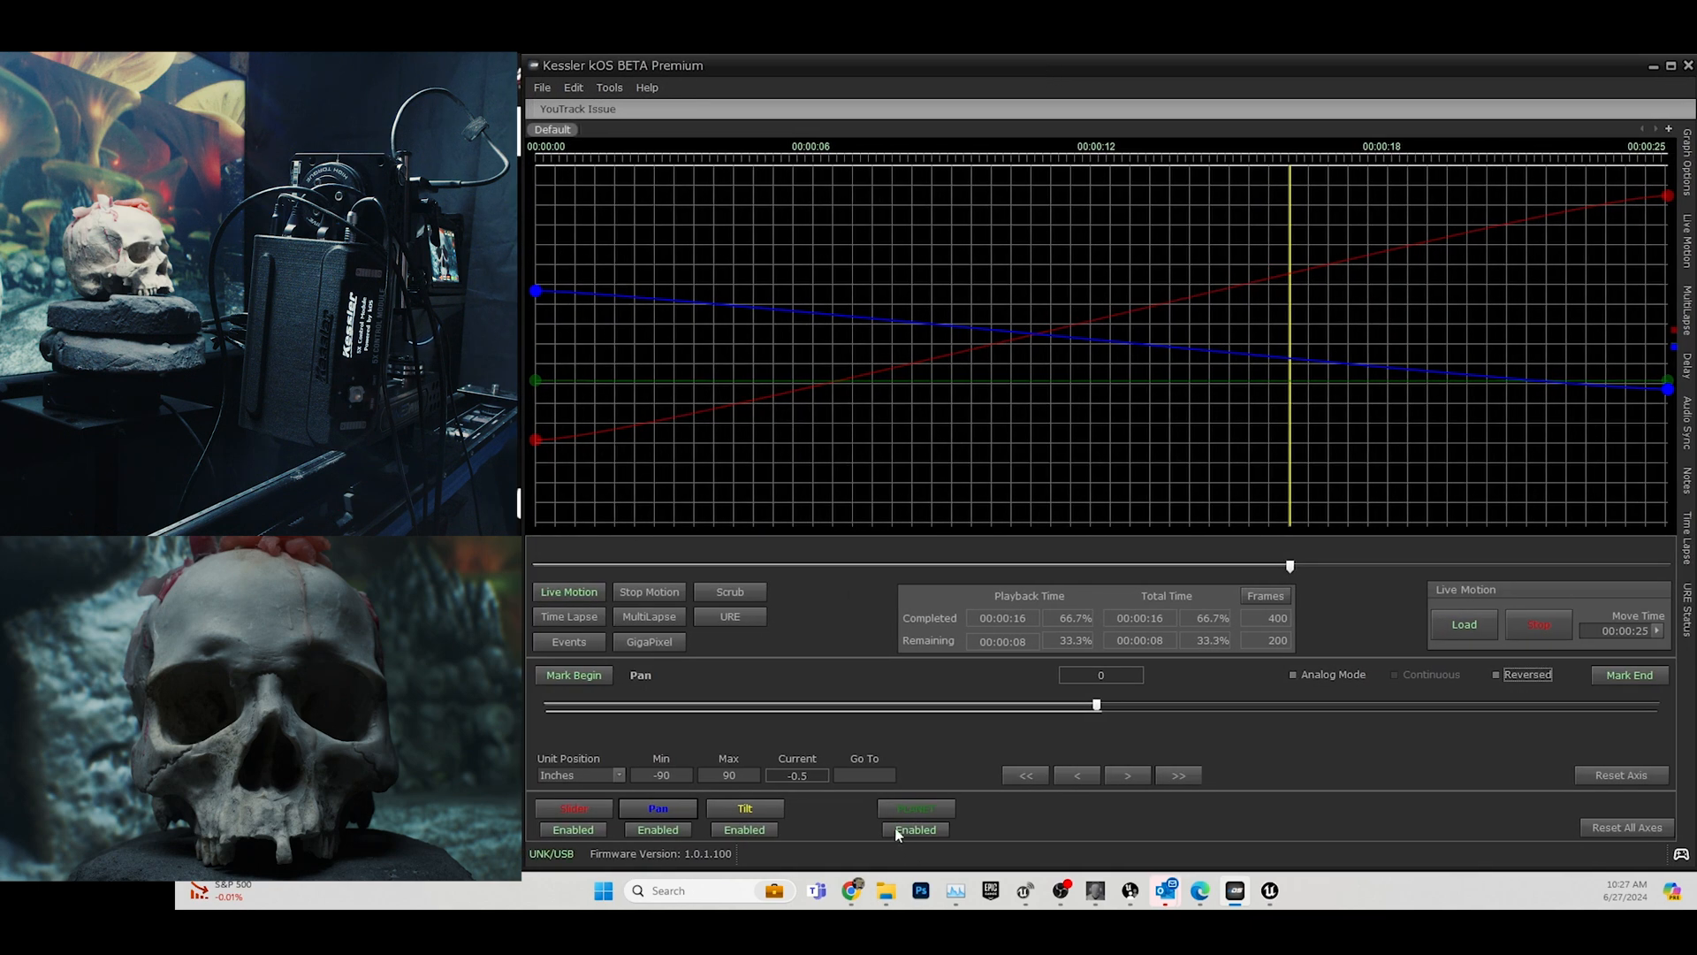
left_click(916, 808)
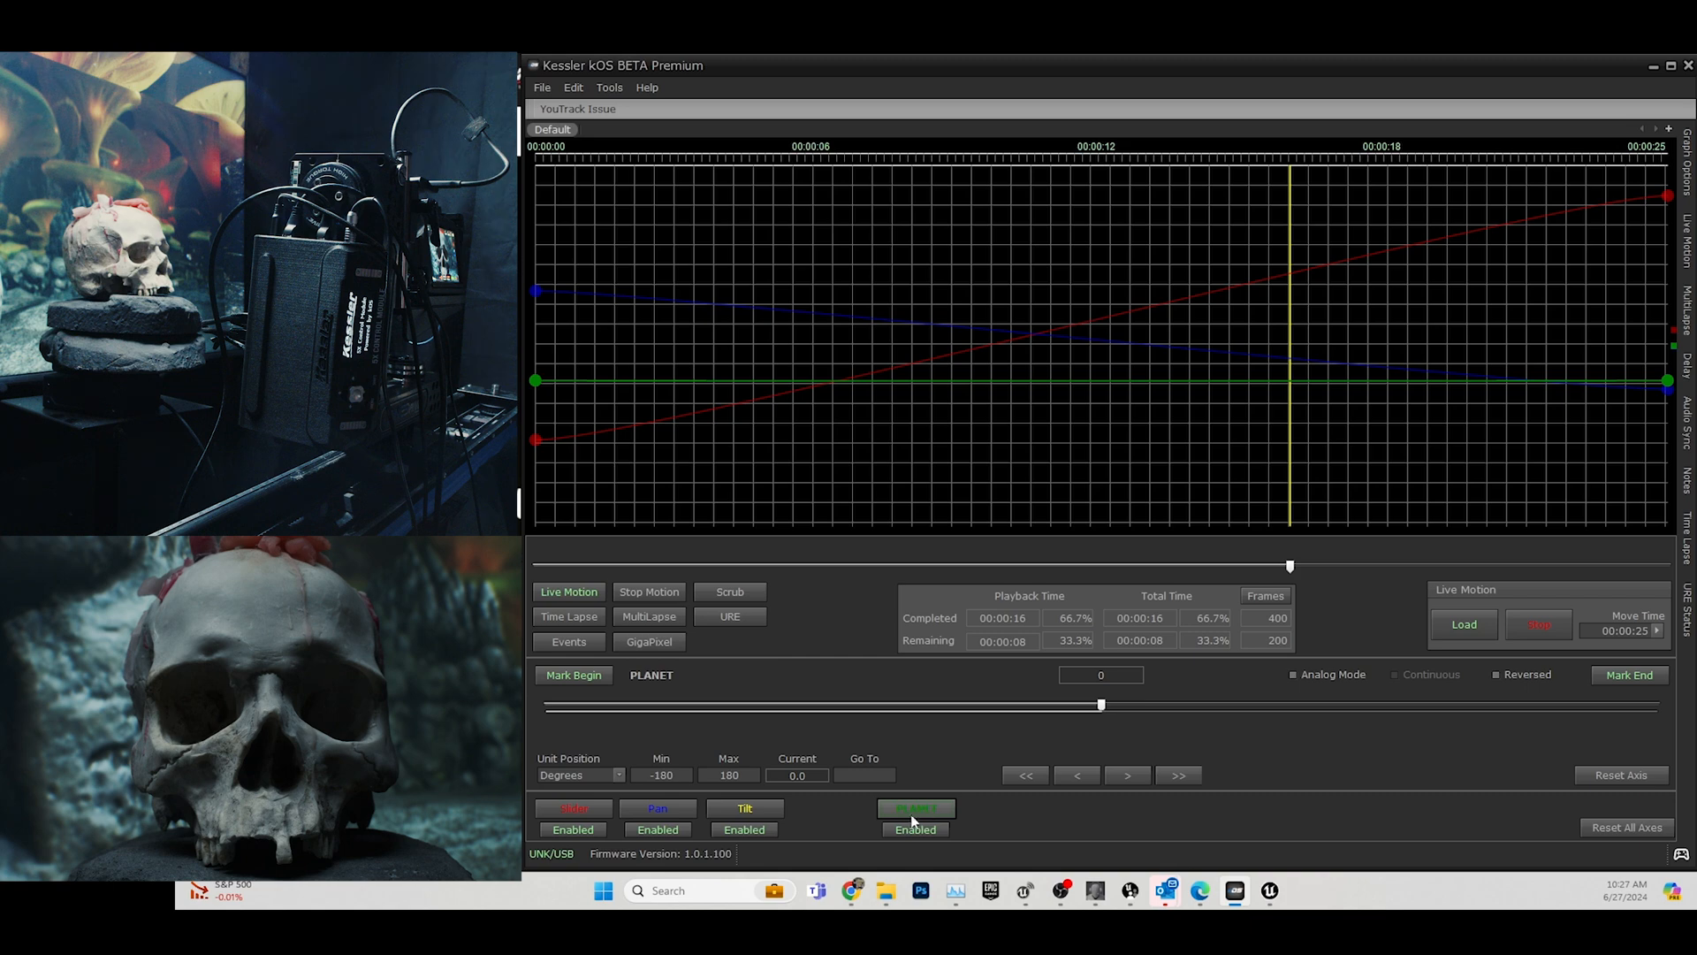
left_click(730, 617)
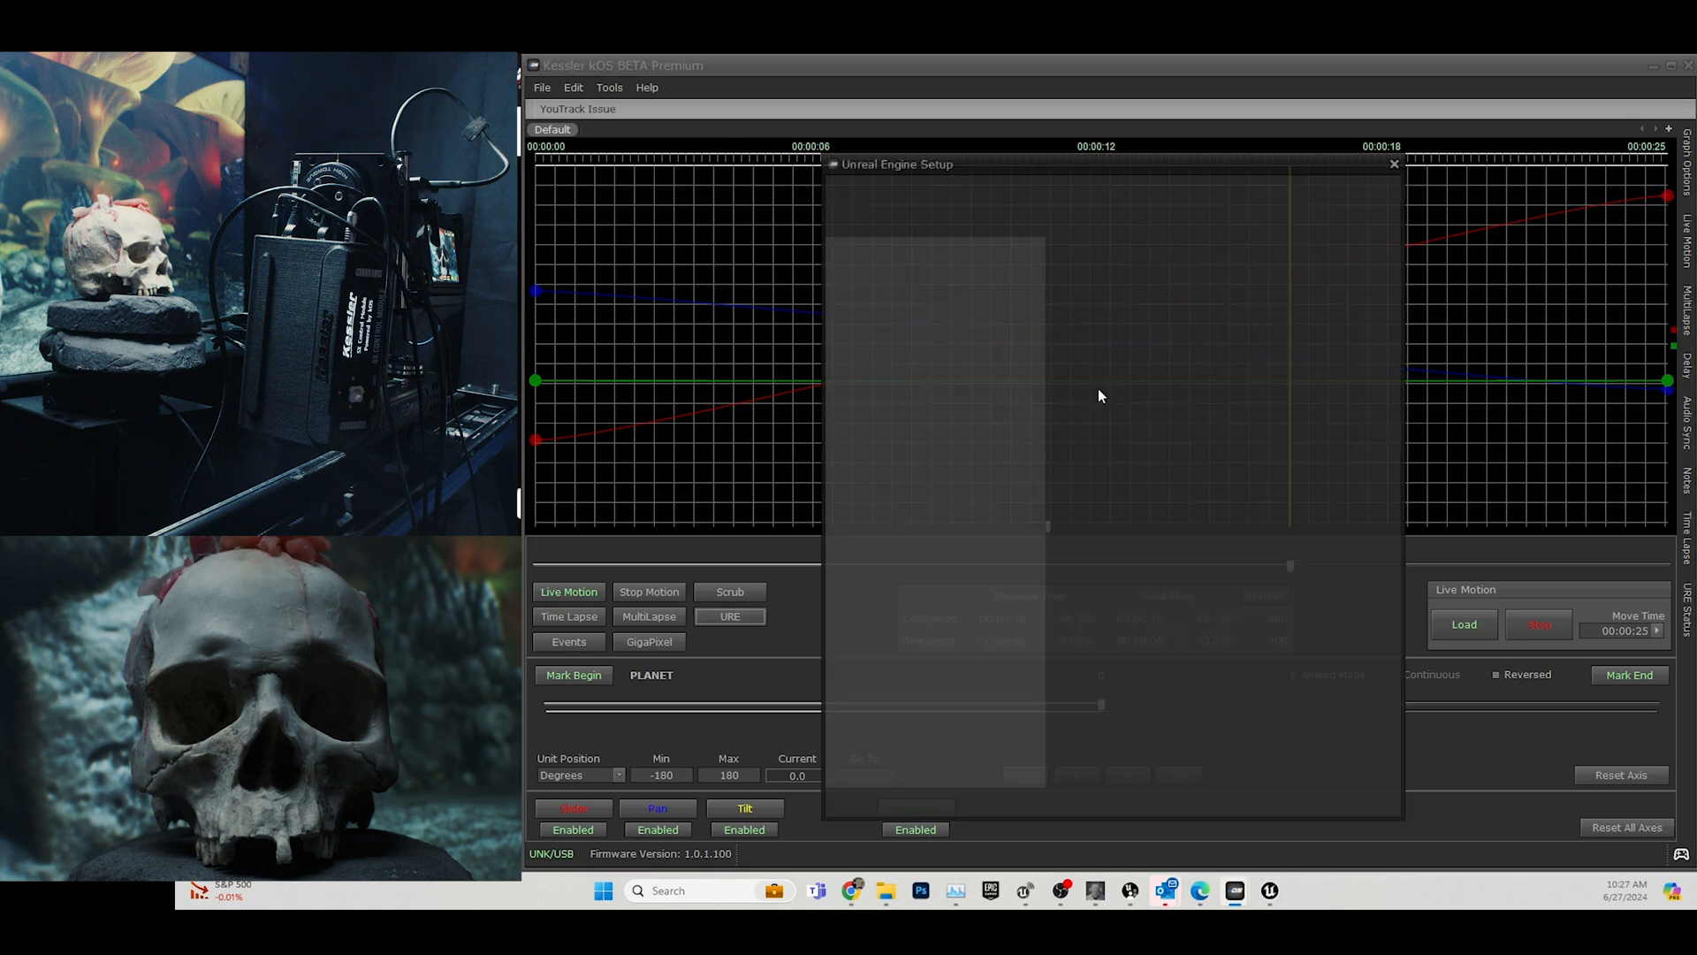
left_click(911, 491)
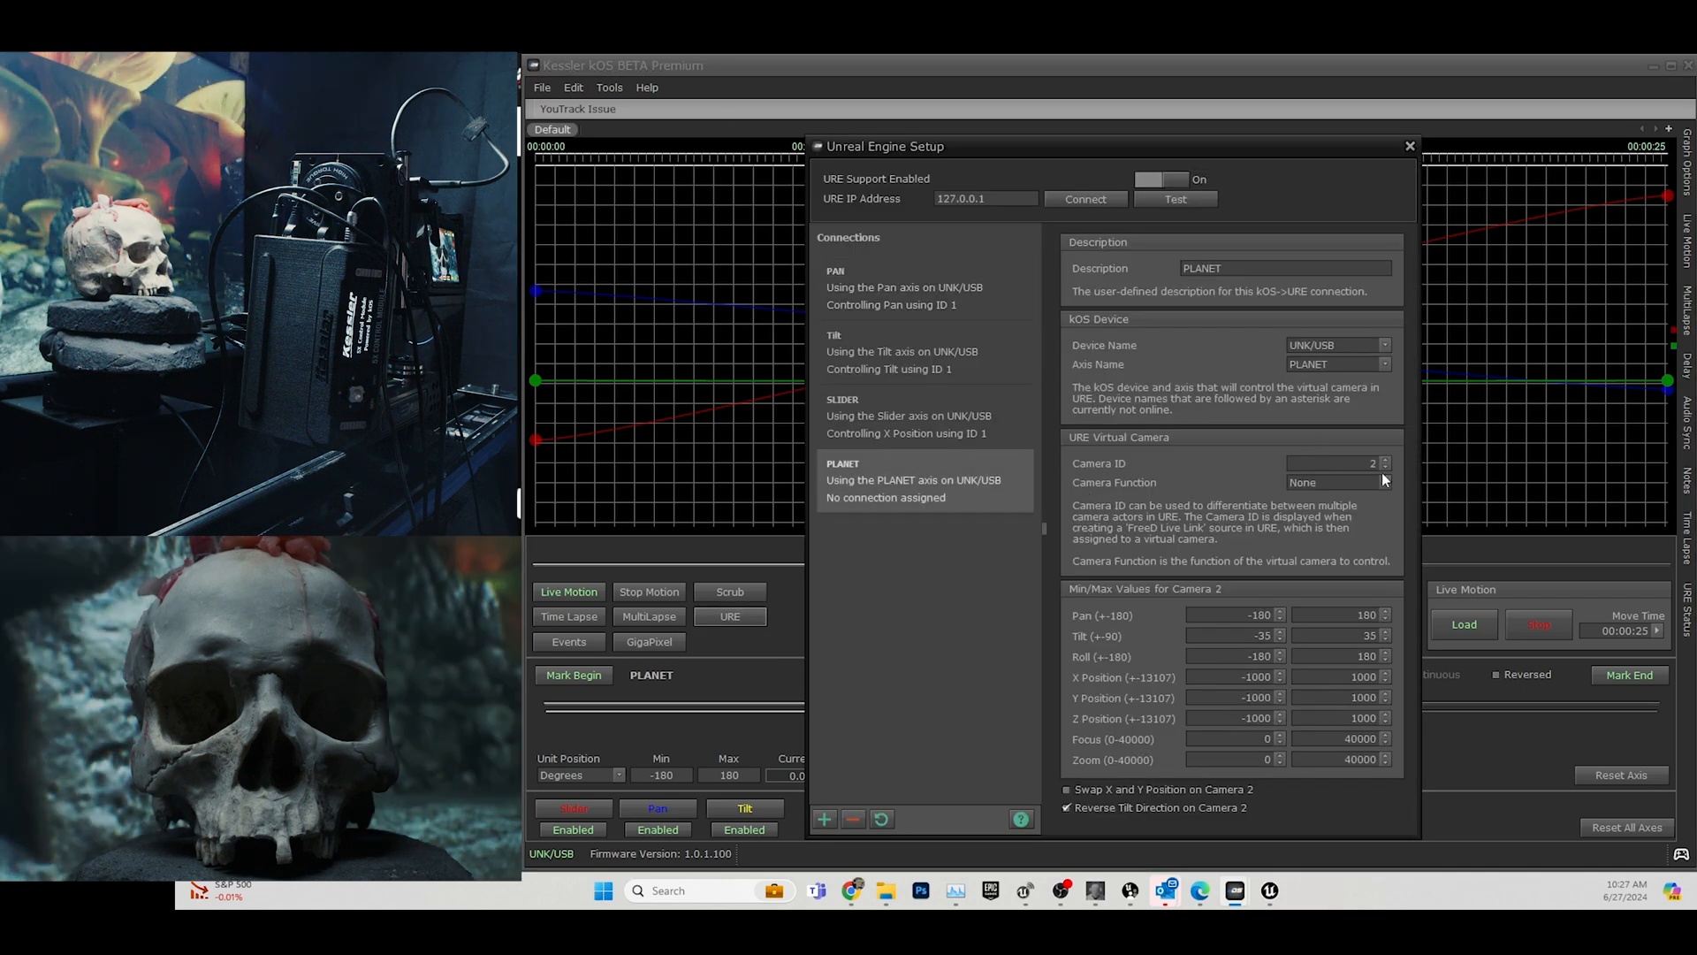
left_click(1410, 146)
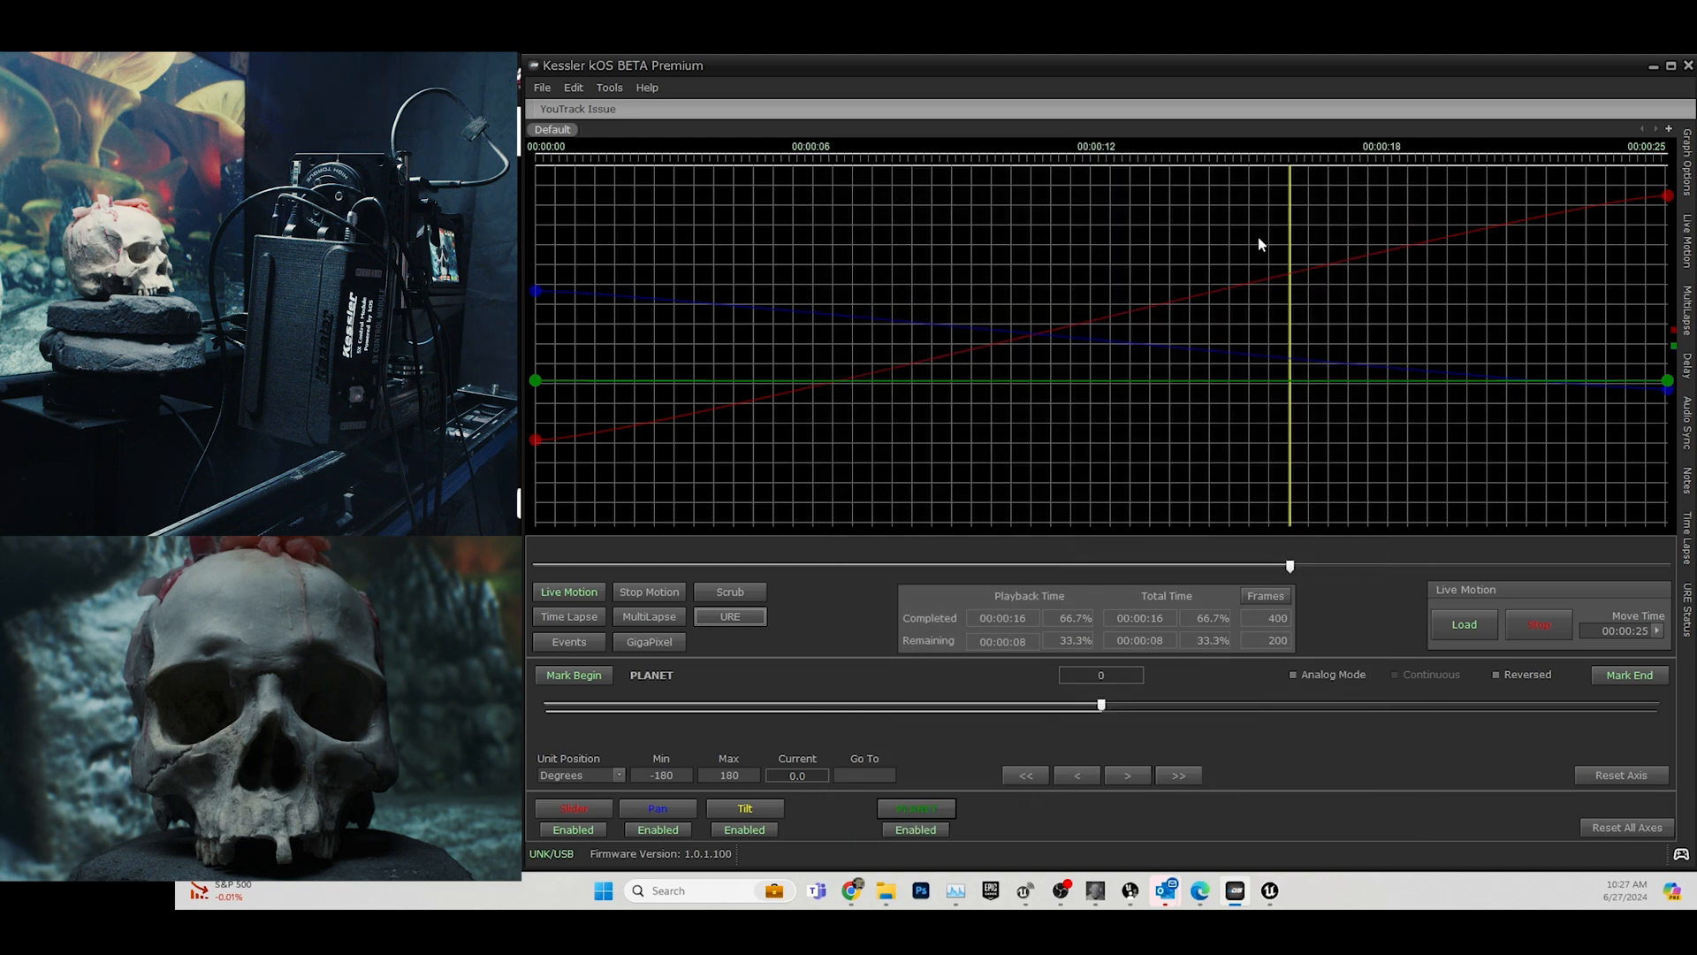
Turn the PLANET axis to about 11.9 degrees and move the Pan axis to about 14.0.
left_click_drag(1101, 705, 1137, 706)
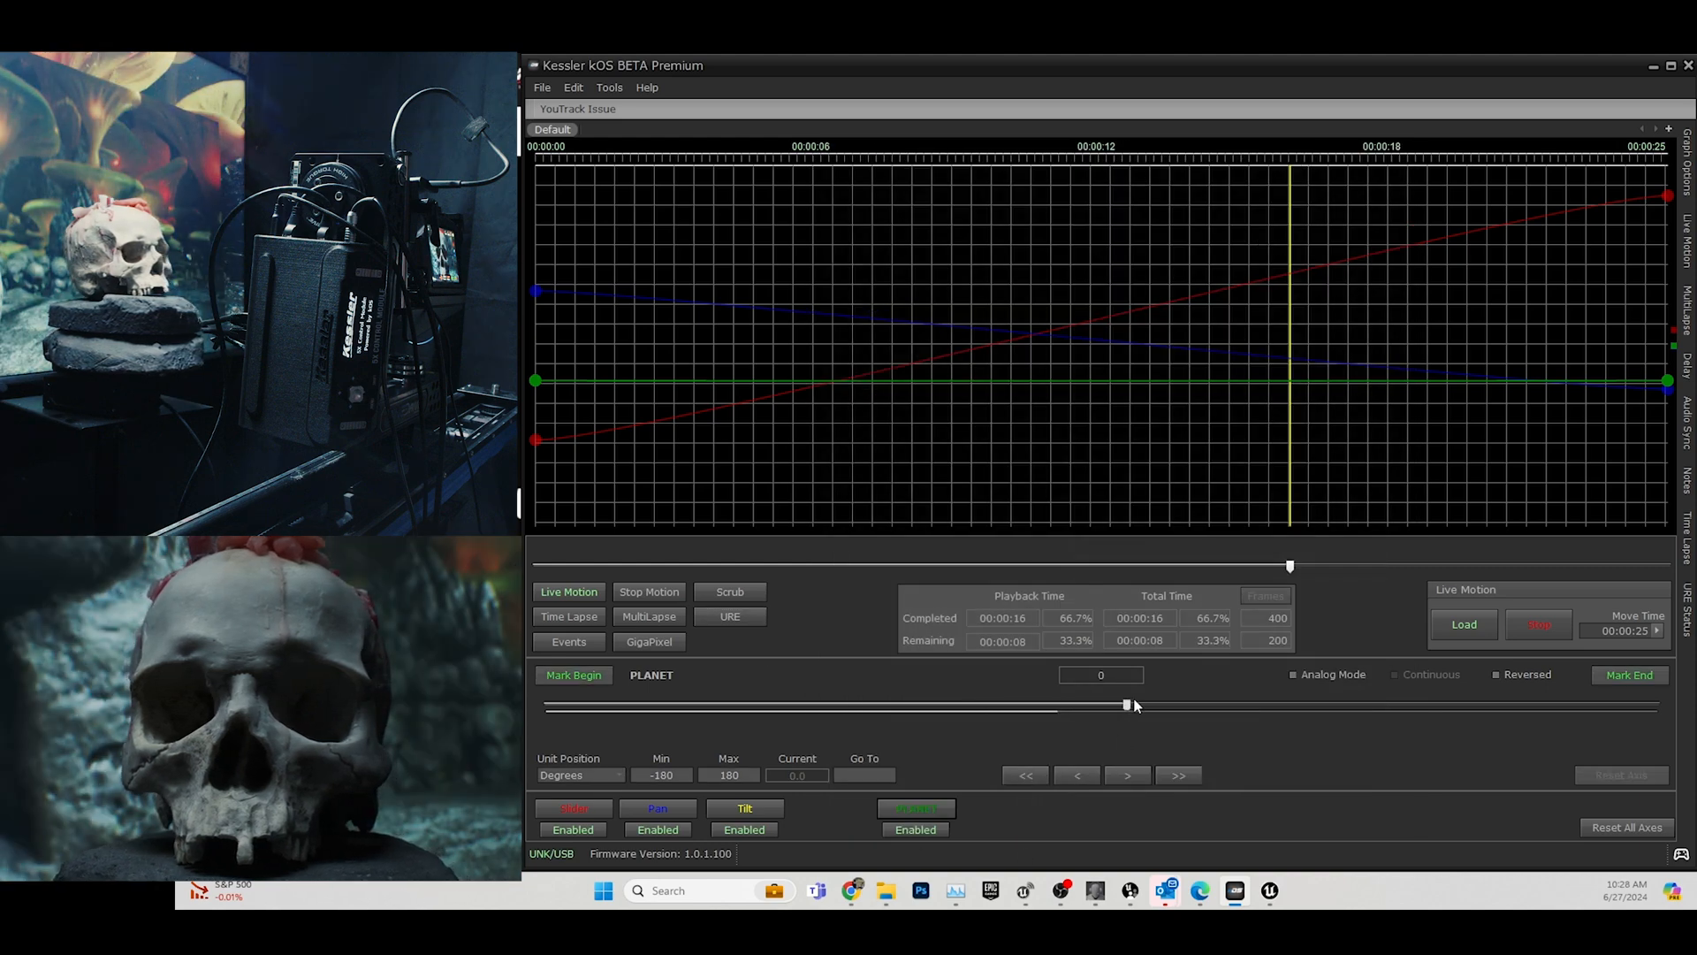
left_click(918, 808)
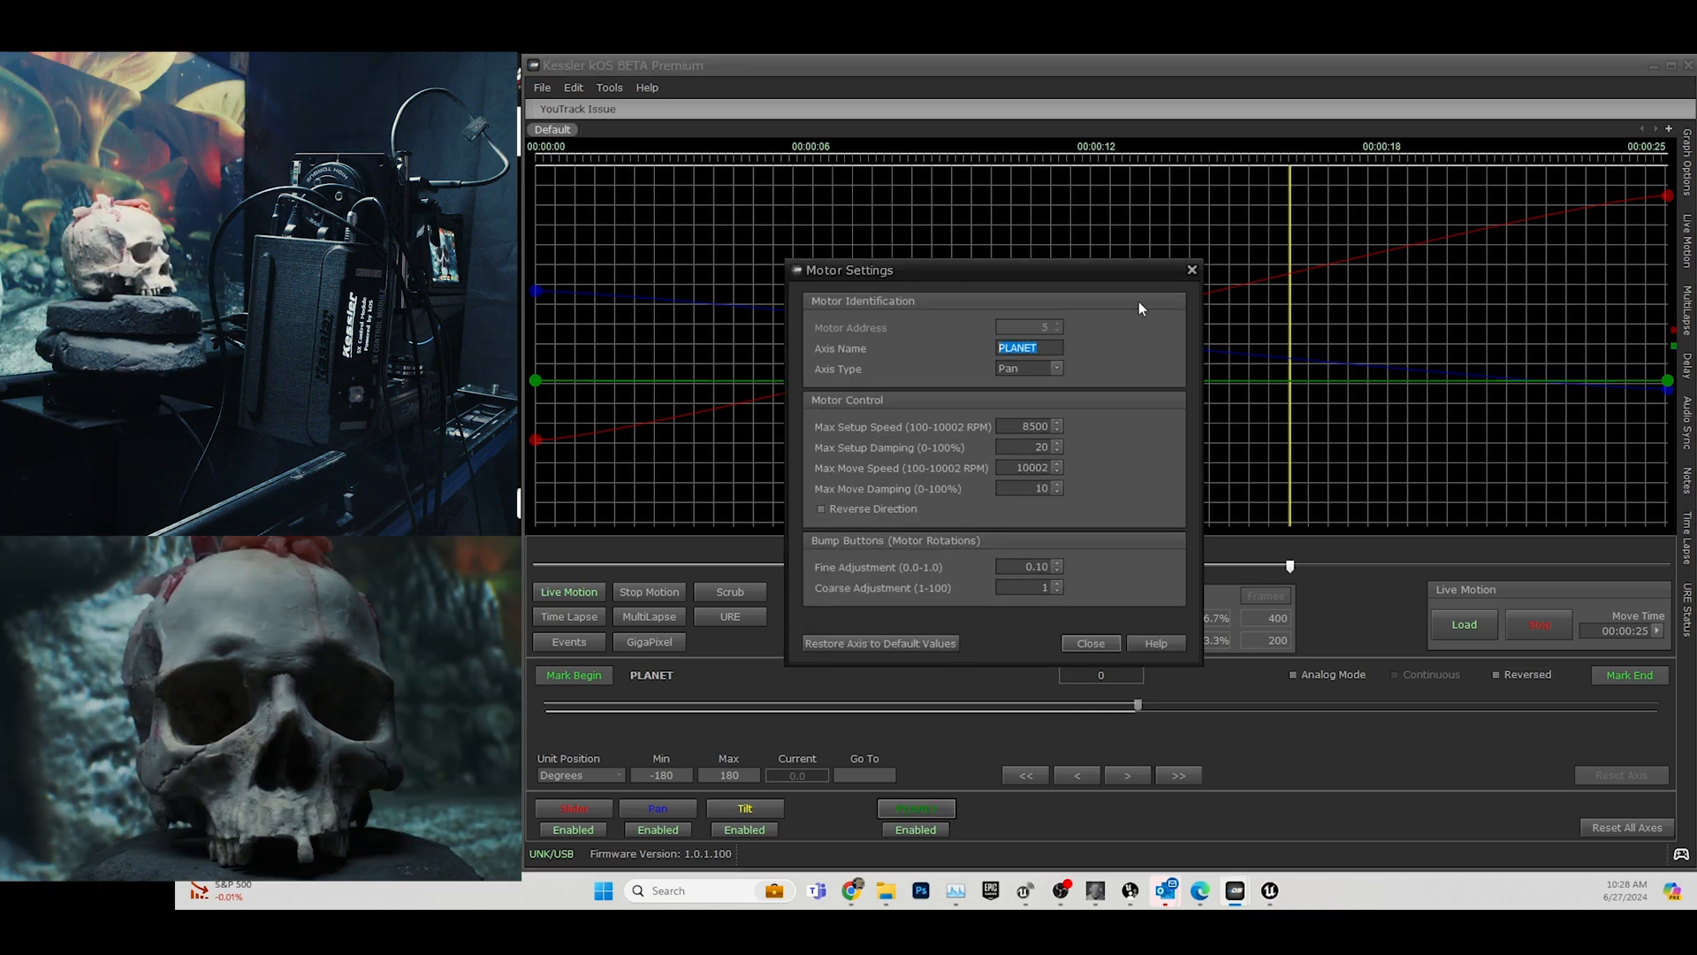
left_click(1192, 270)
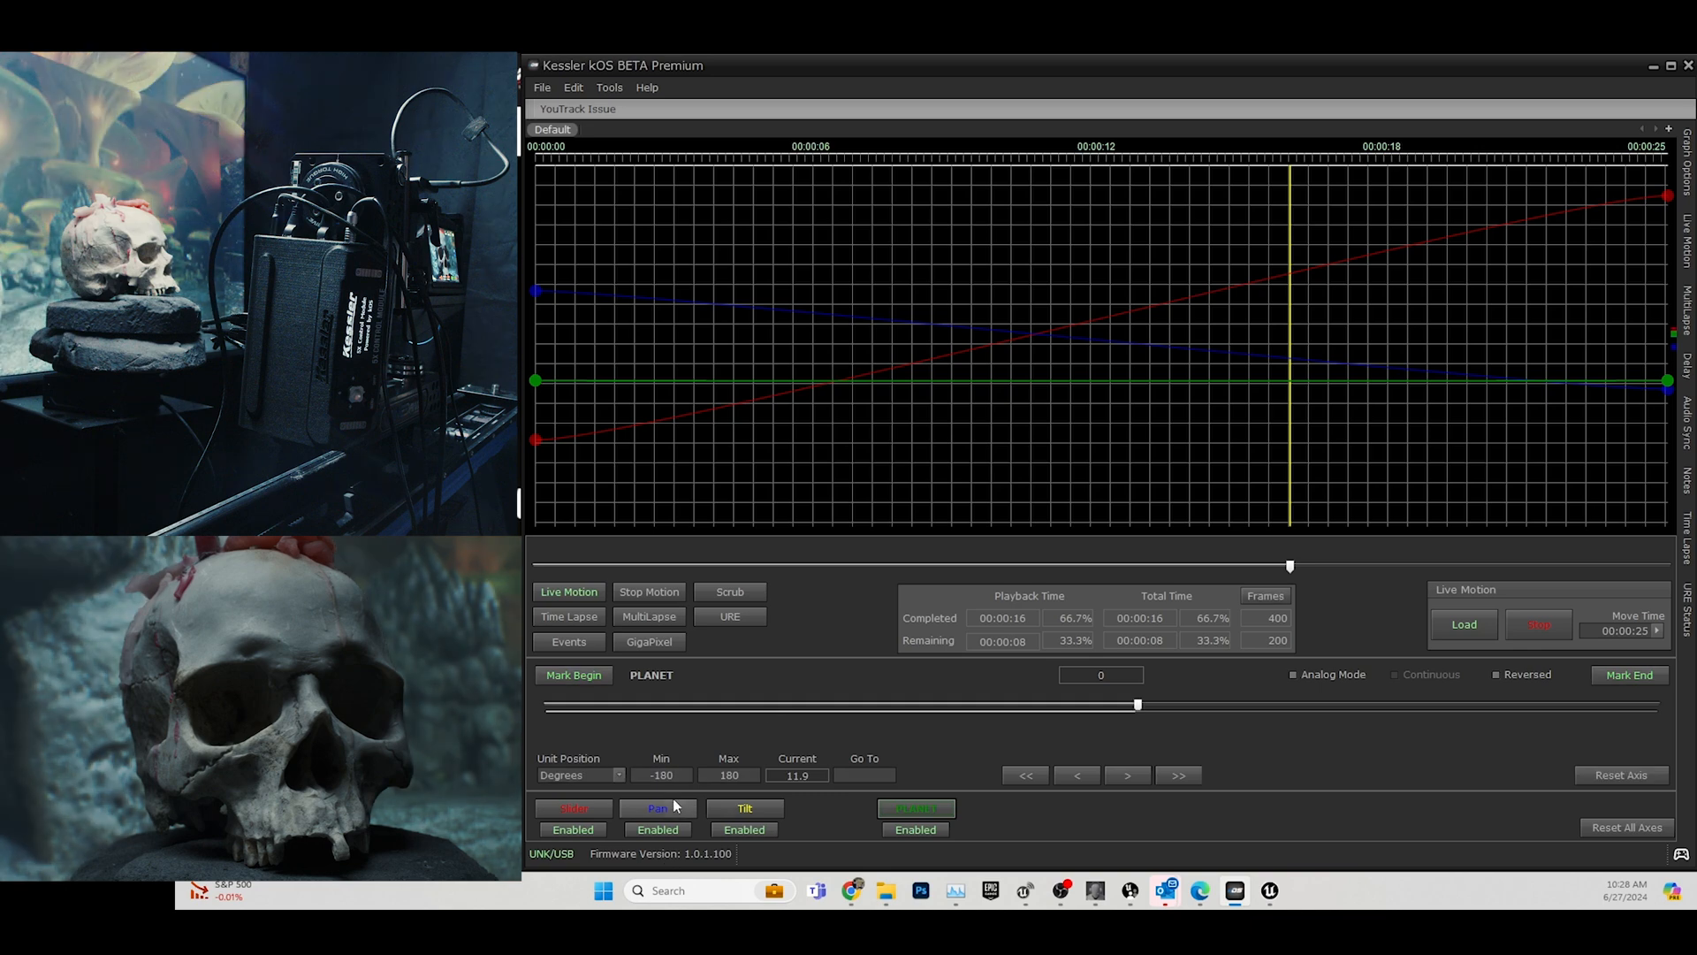
left_click(659, 808)
left_click_drag(1041, 707, 1187, 706)
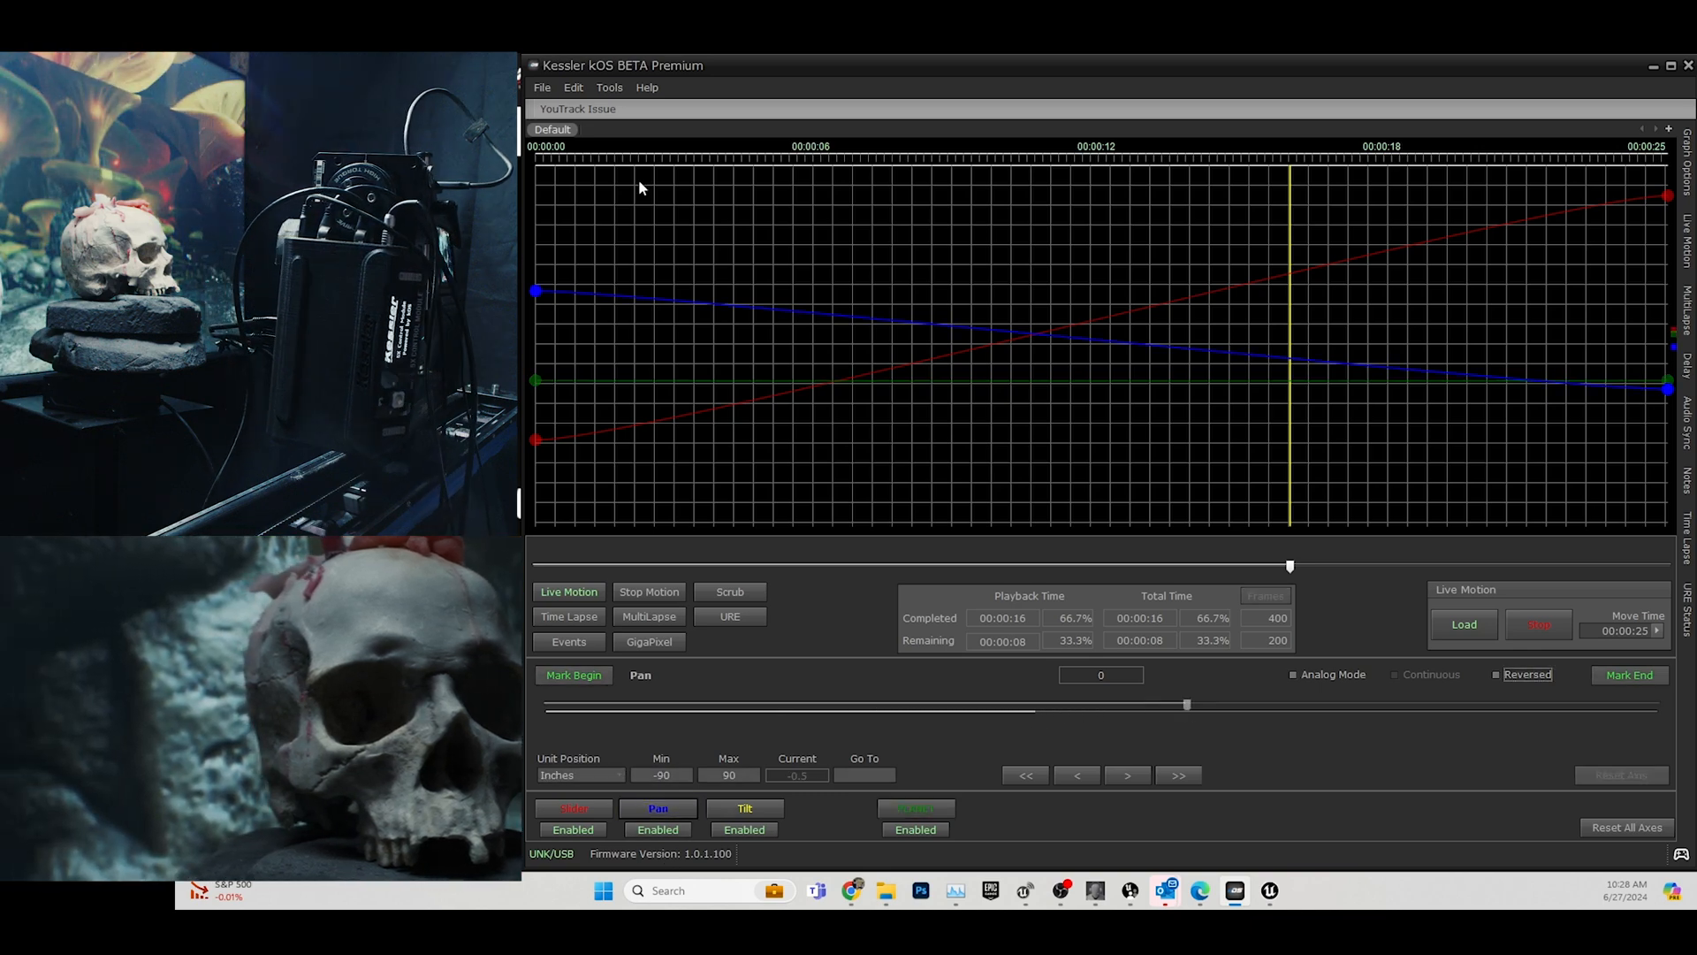
left_click(648, 88)
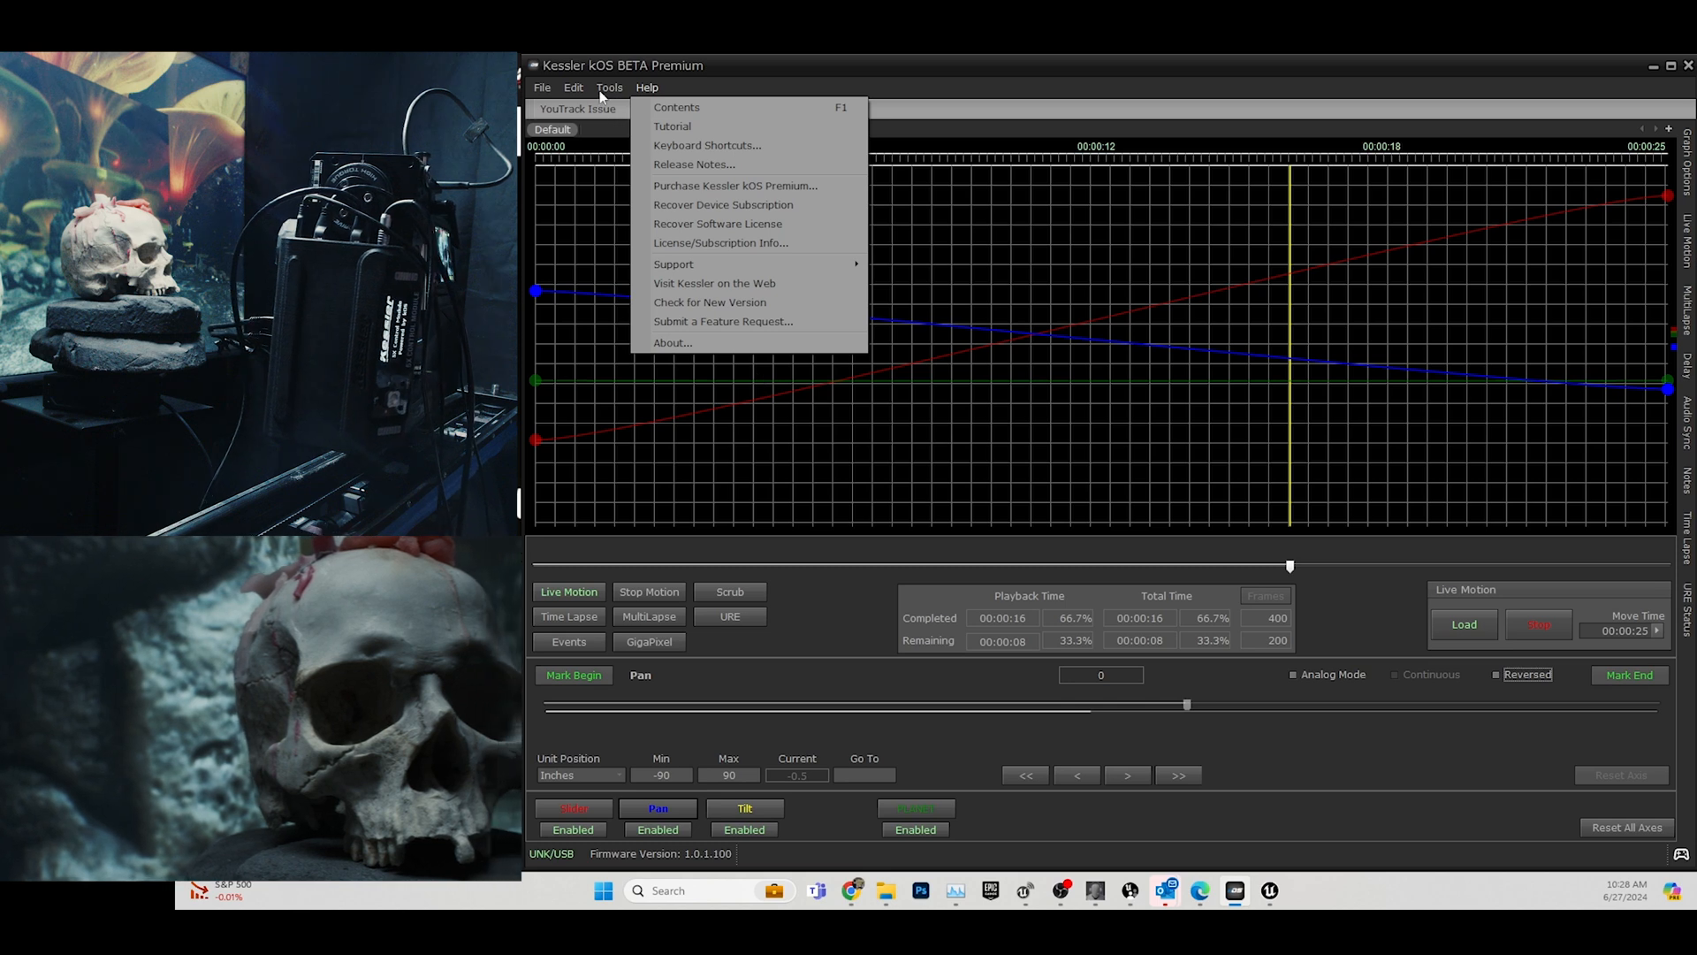
mouse_move(615, 86)
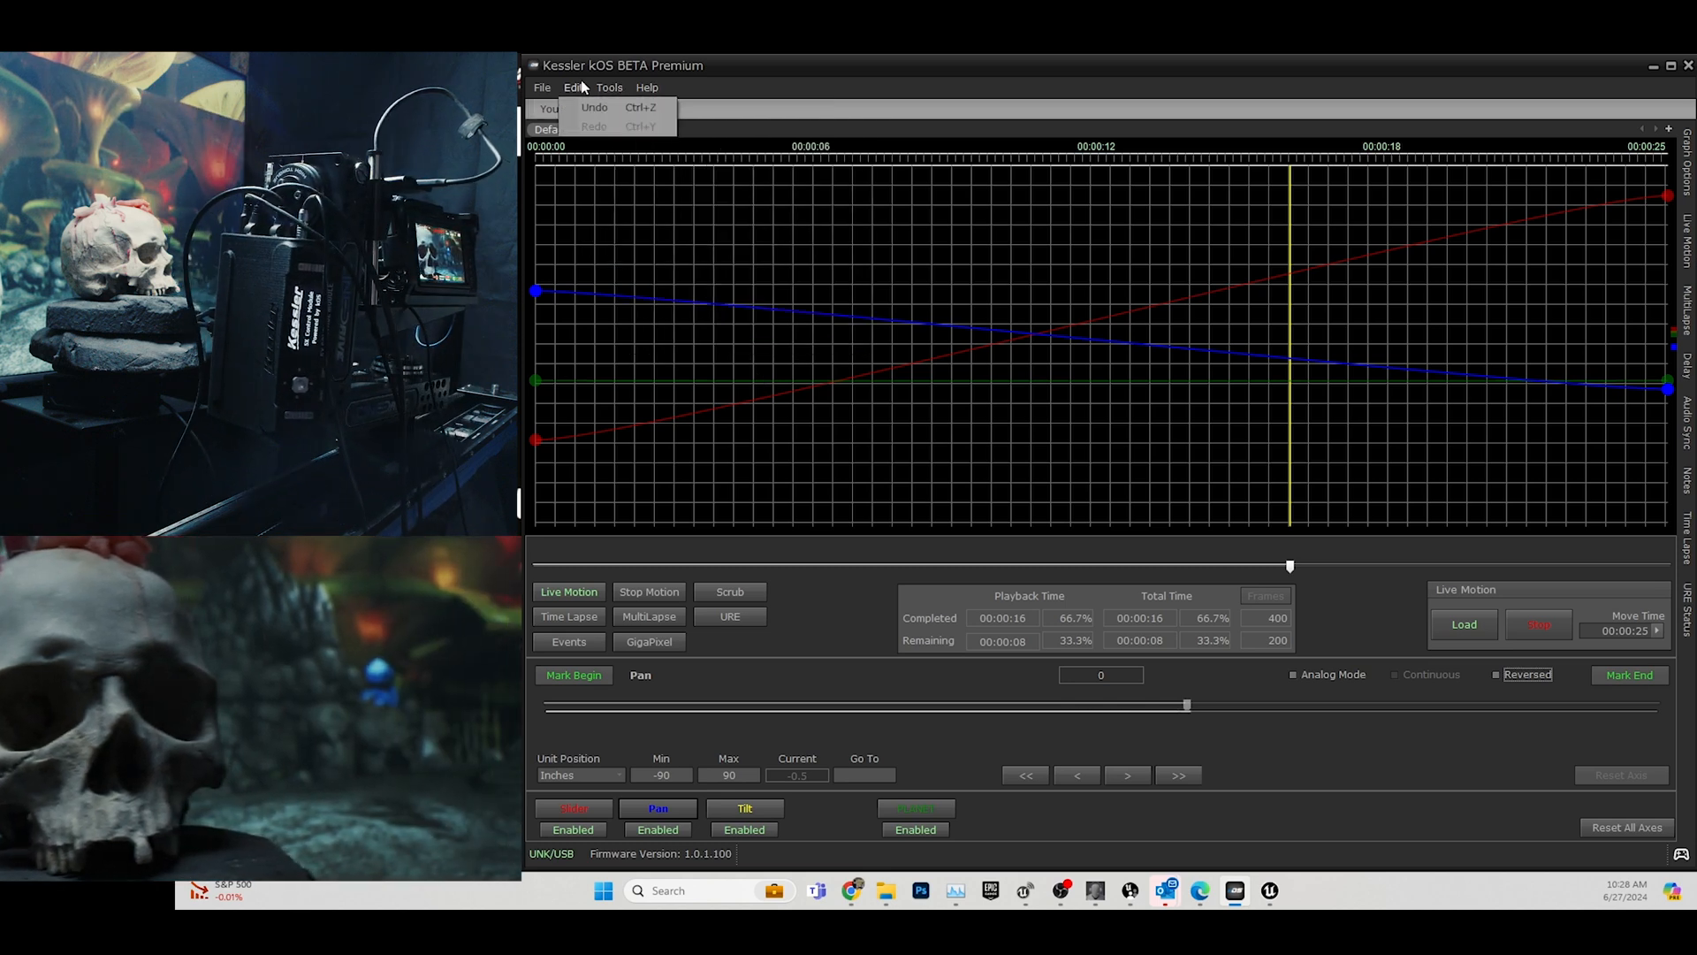
left_click(772, 661)
Set the PLANET connection's camera function to Pan in the Unreal Engine setup and close the setup.
left_click(747, 616)
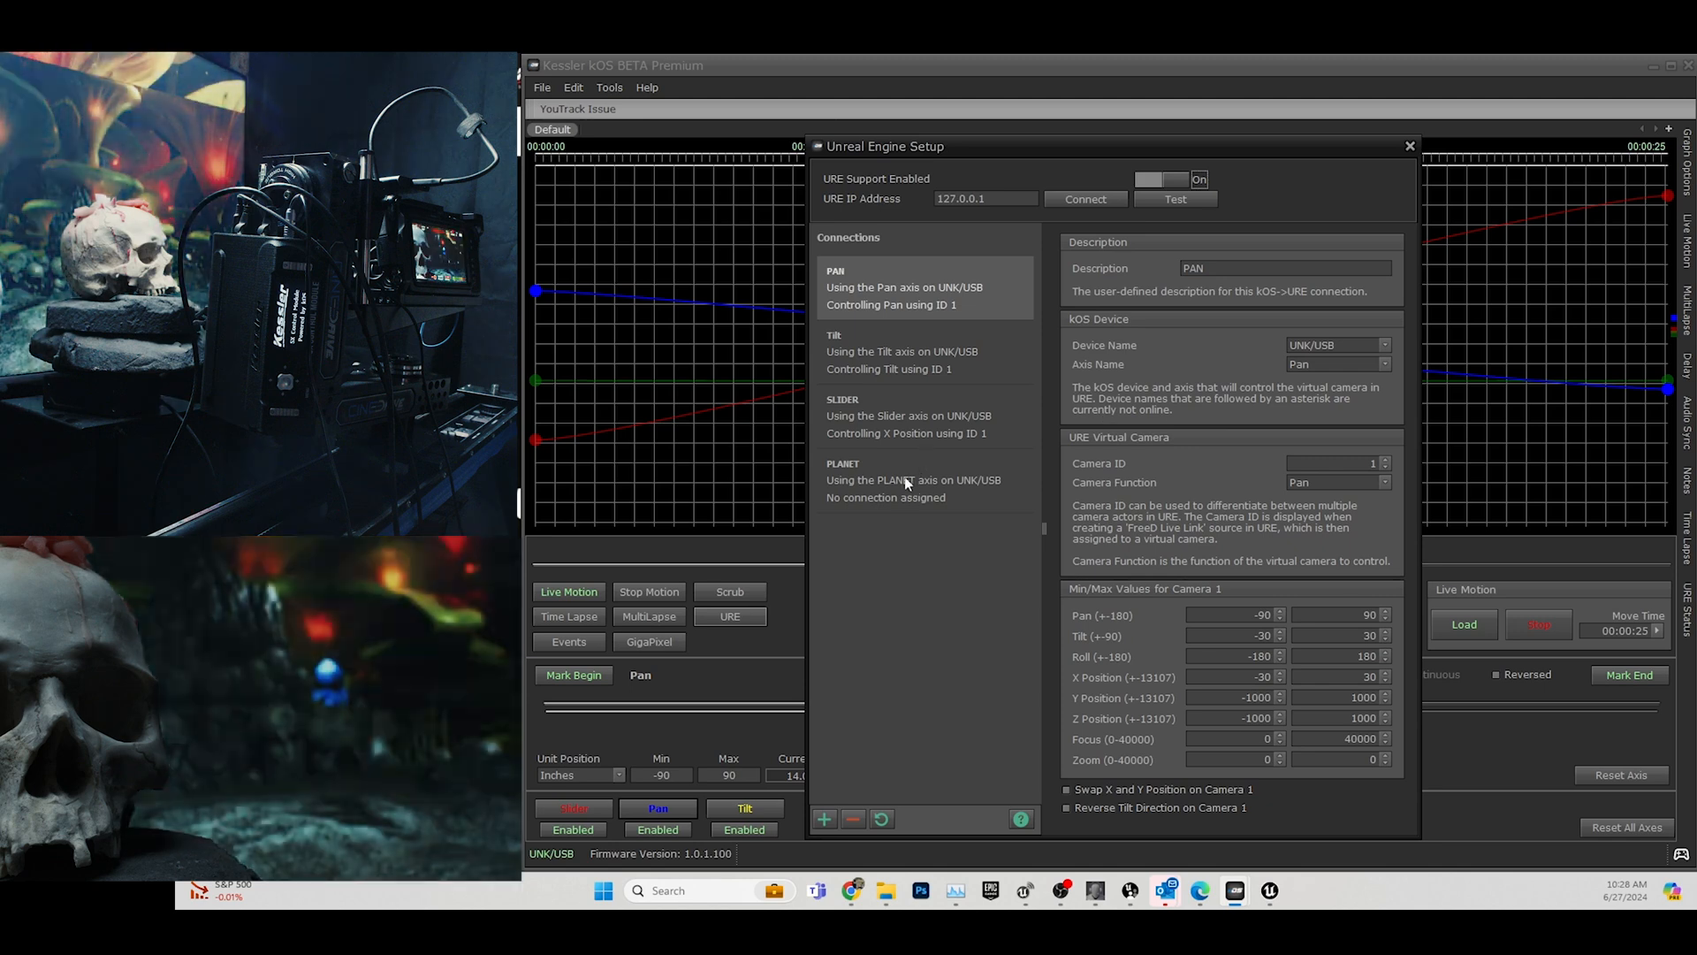
left_click(904, 493)
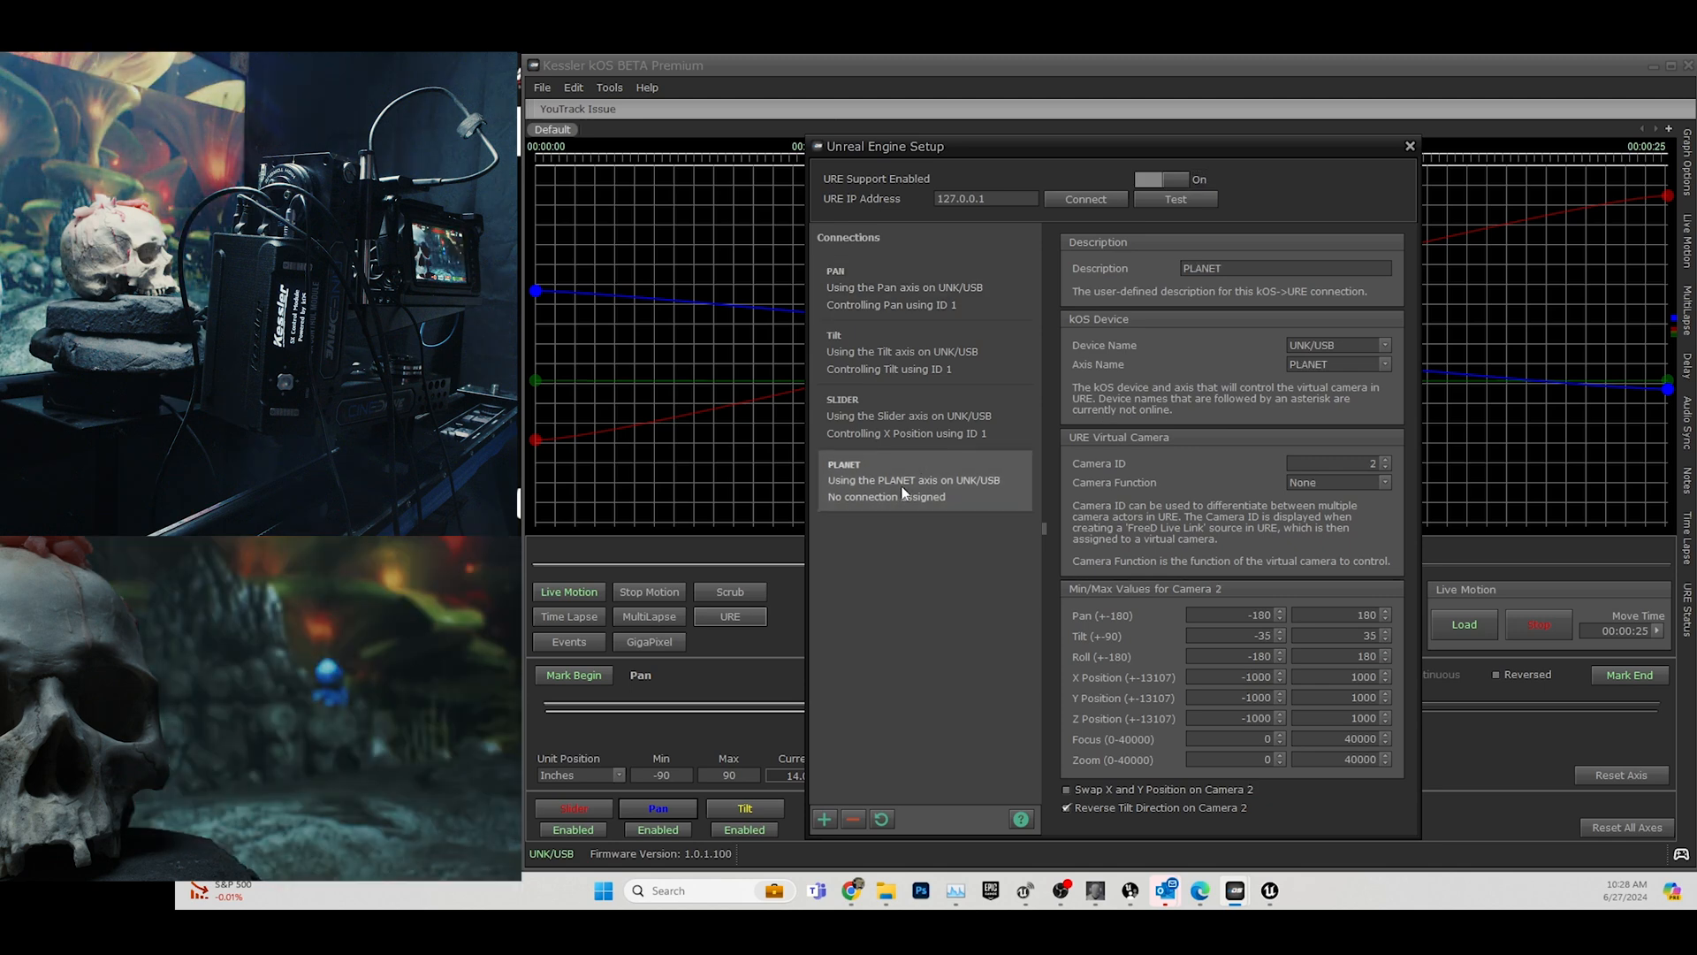
left_click(1384, 483)
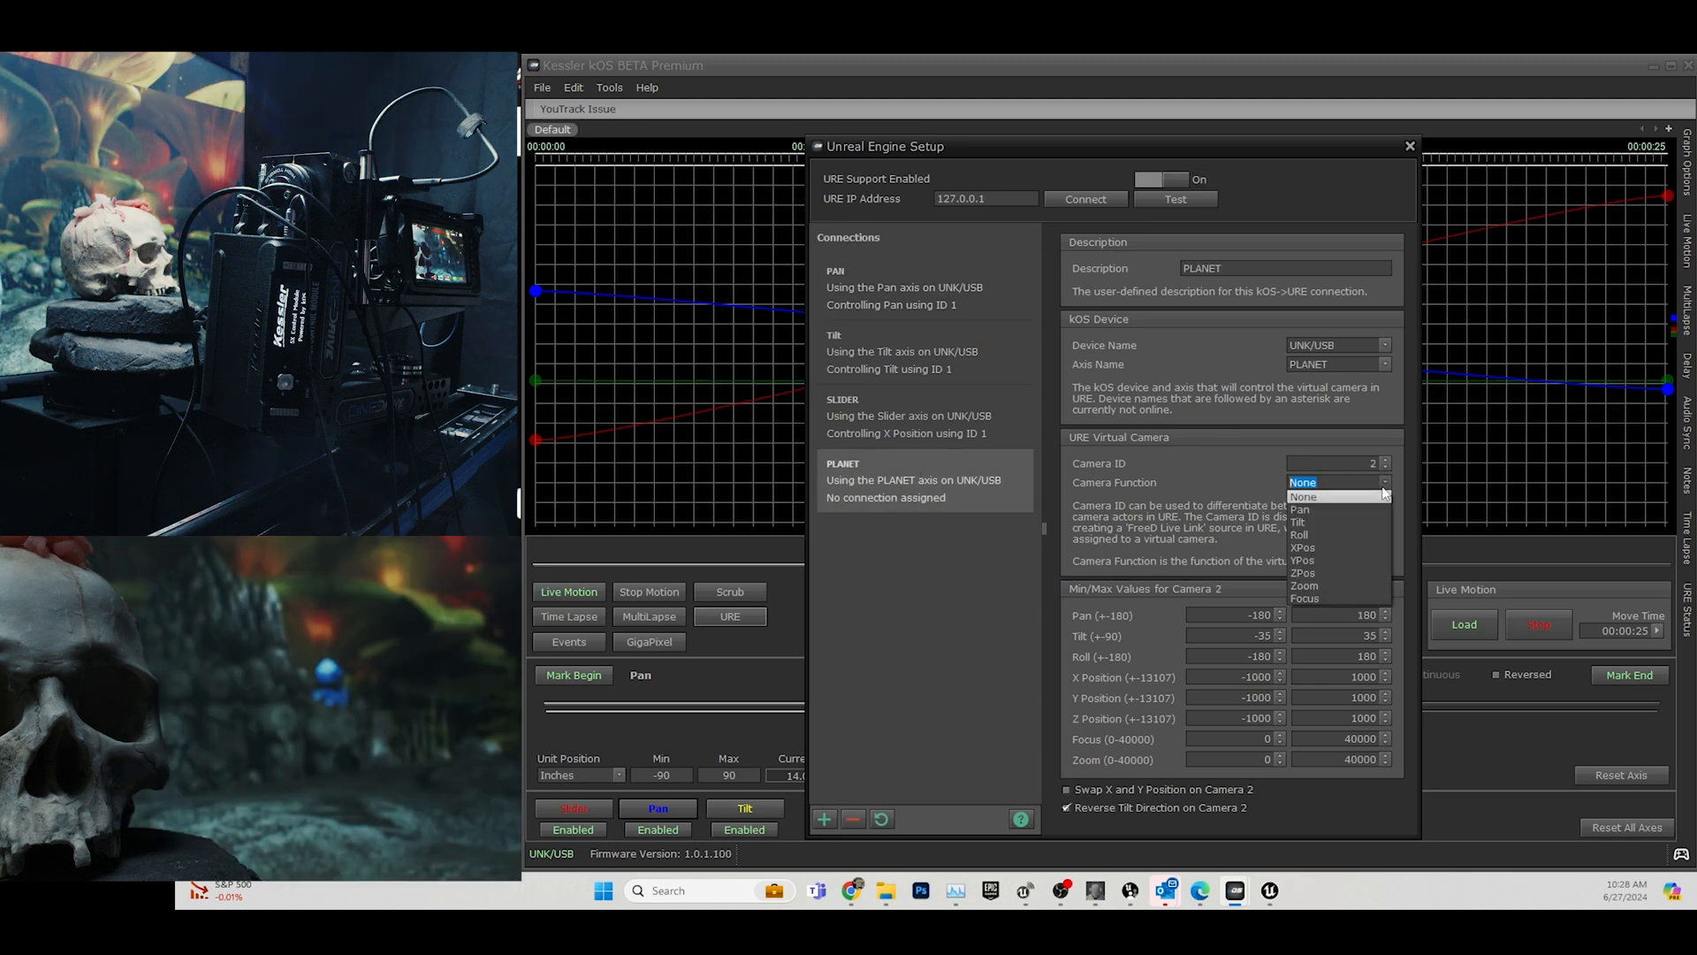
left_click(1329, 511)
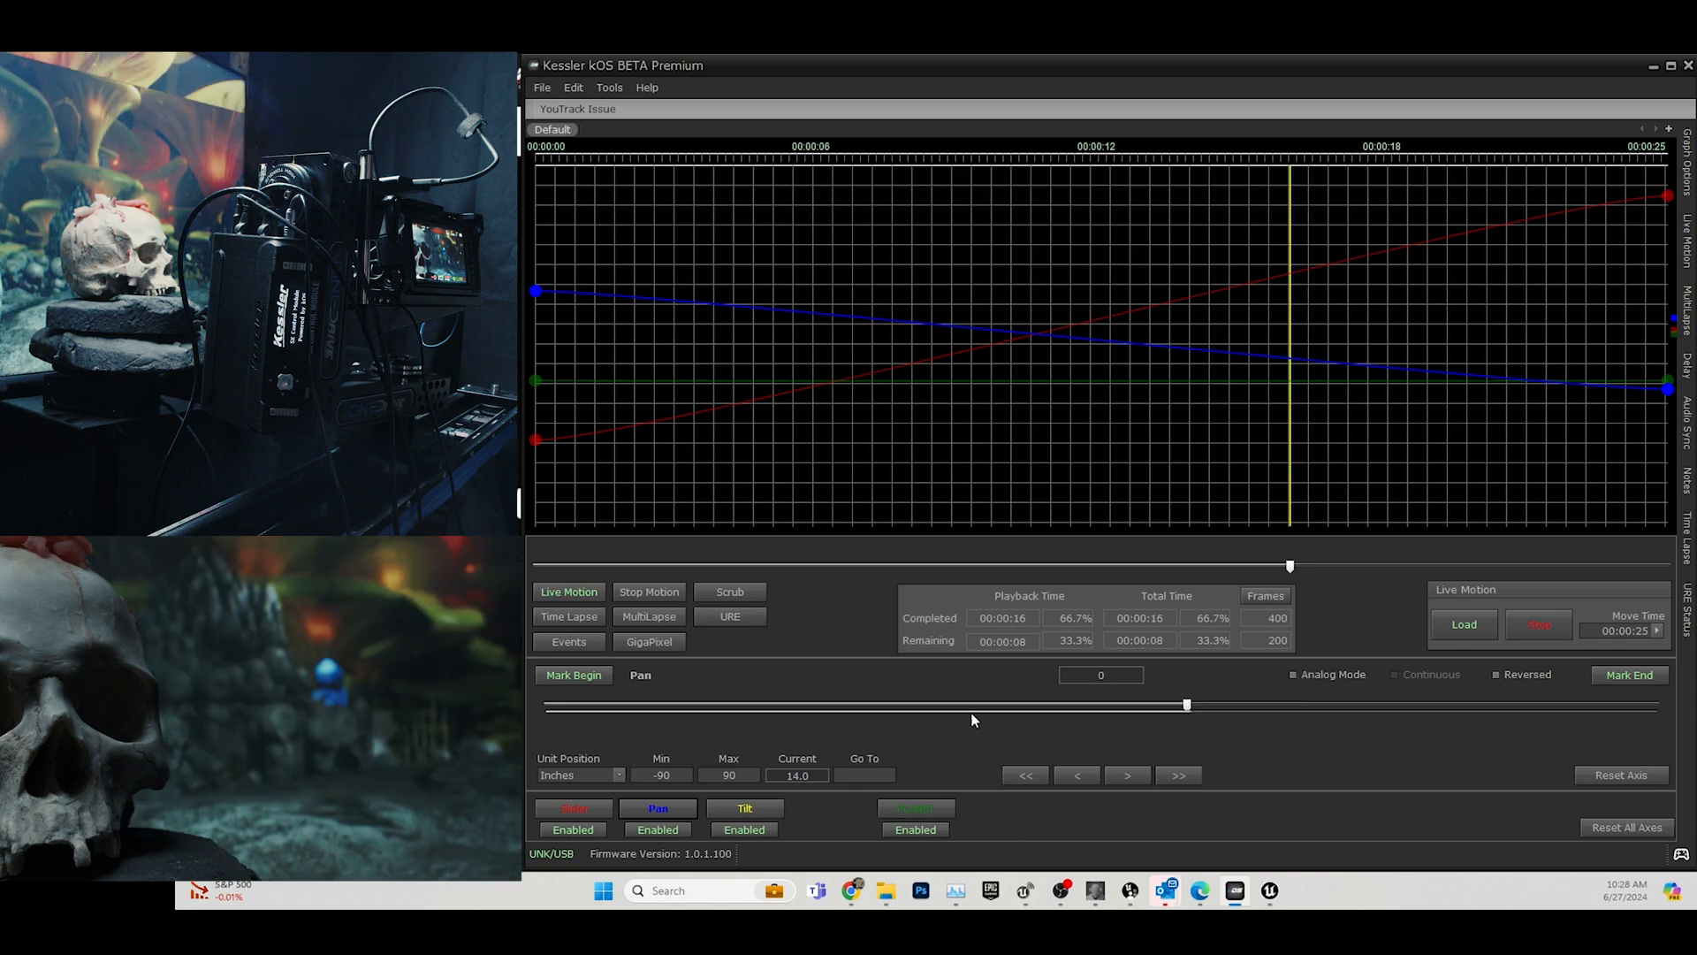
Move the Pan axis to about -3.3 and turn the PLANET axis to about 62.6 degrees.
left_click_drag(1180, 707, 1141, 708)
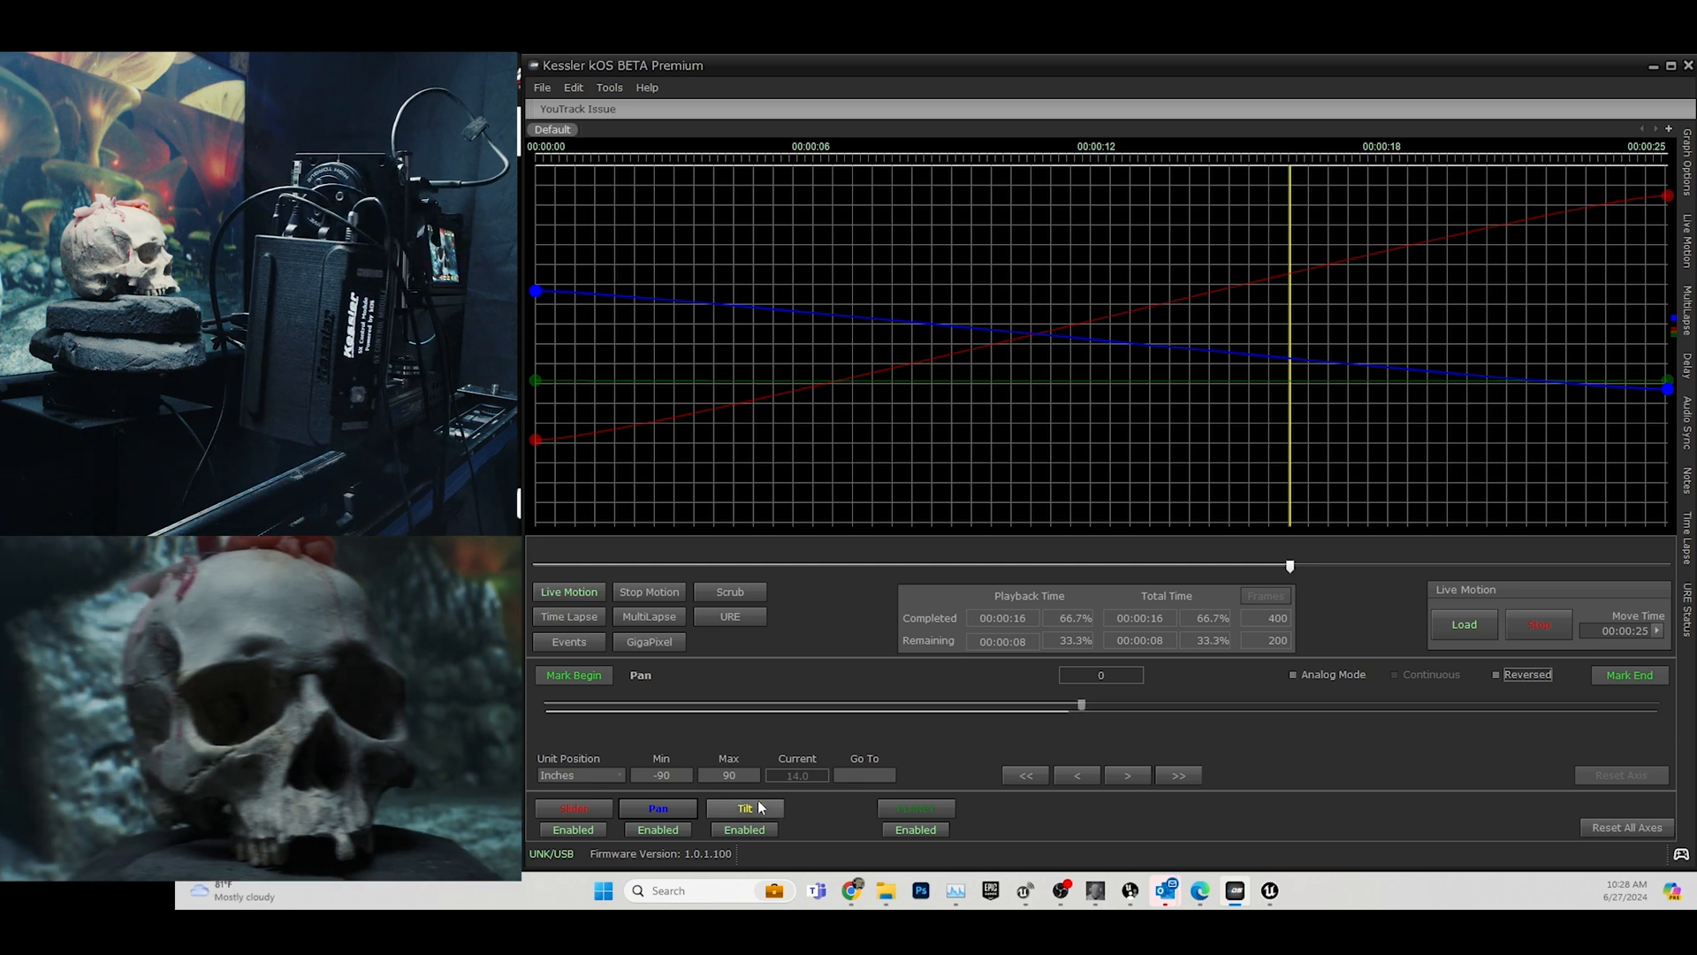
left_click(916, 808)
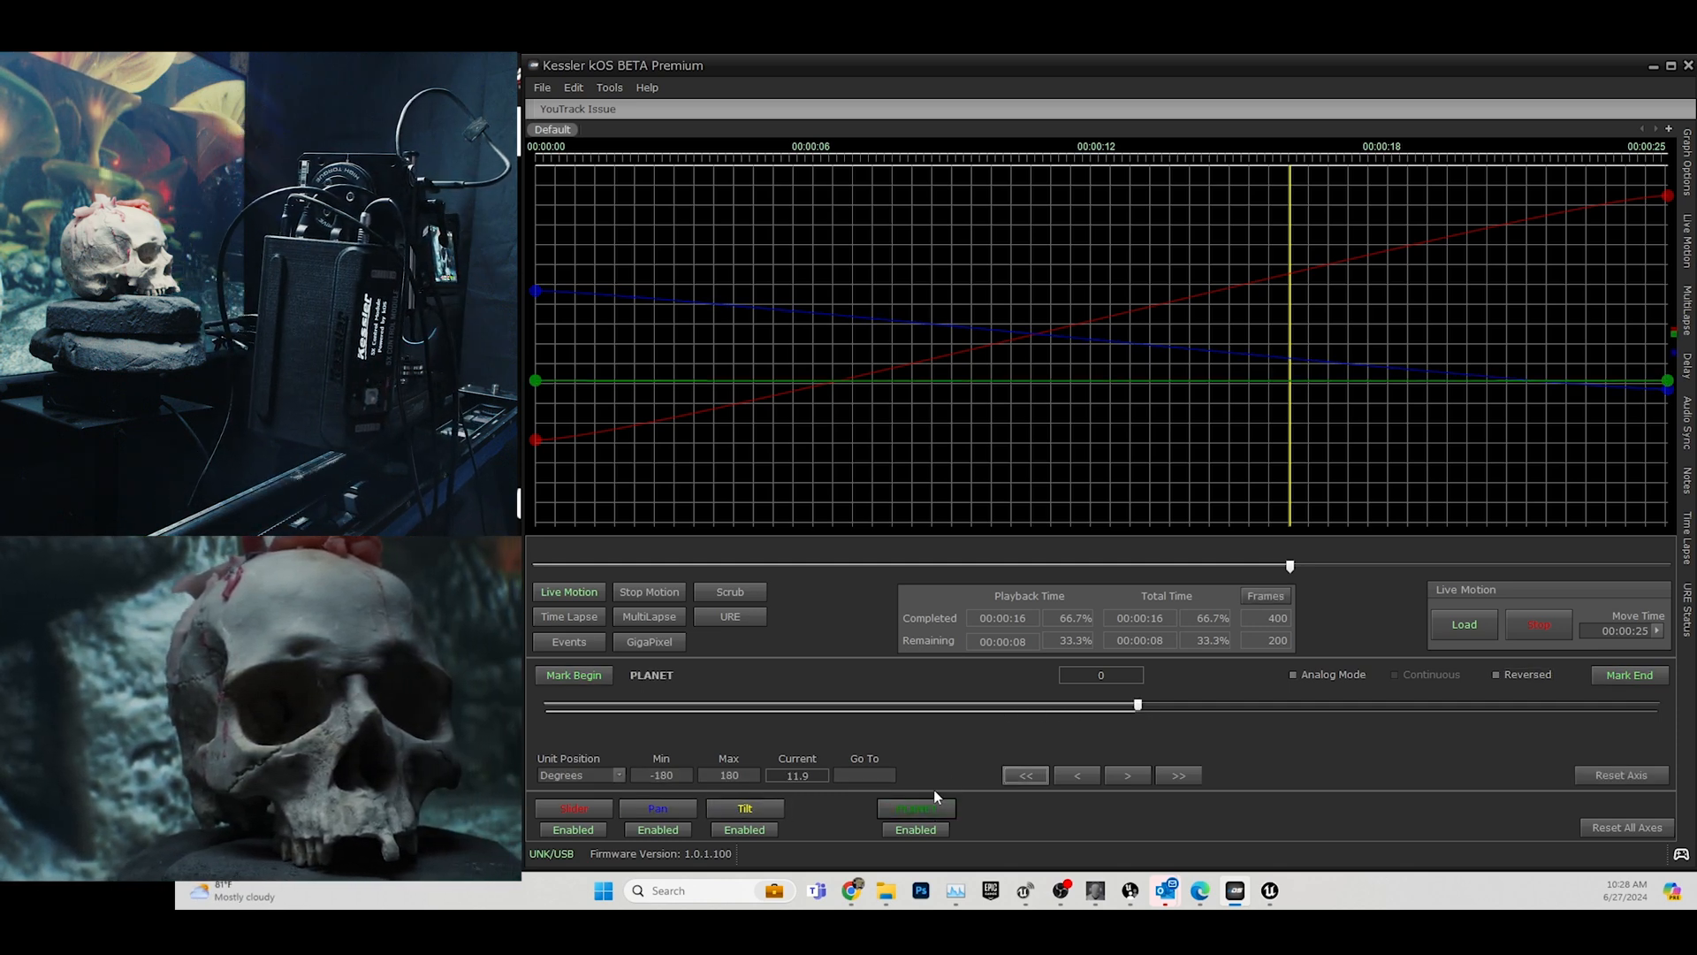
left_click_drag(1139, 707, 1293, 683)
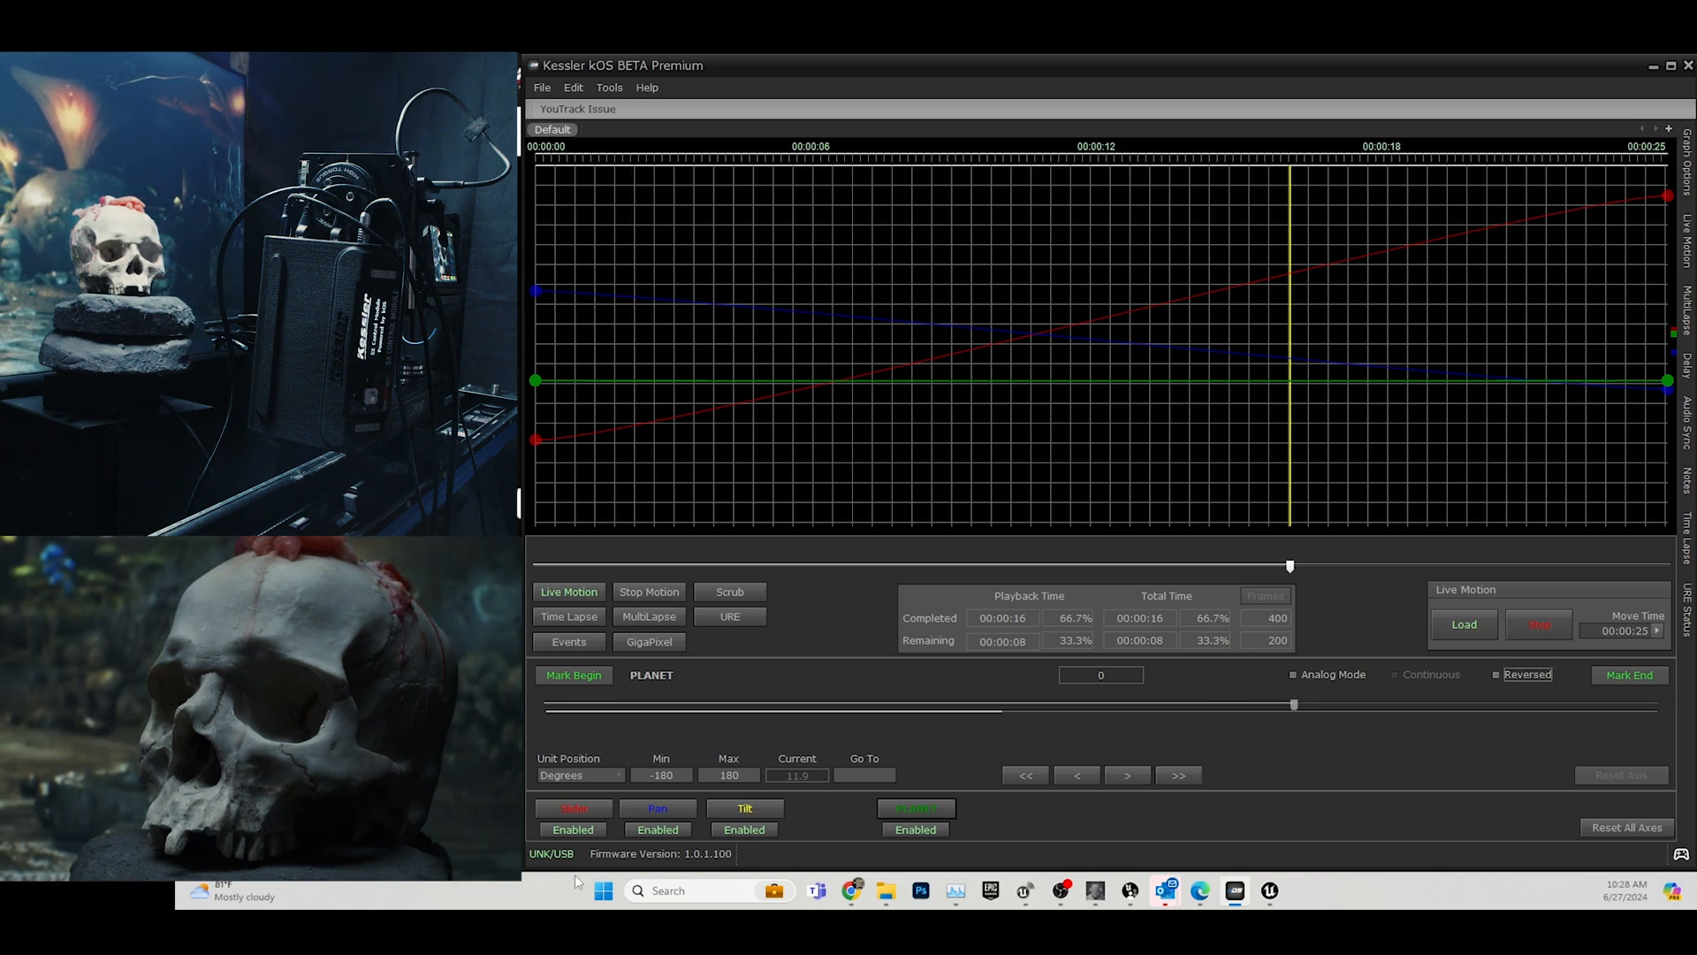
Set the PLANET connection's camera function to Roll and test it by turning the PLANET axis to about 75.2 degrees.
left_click(731, 616)
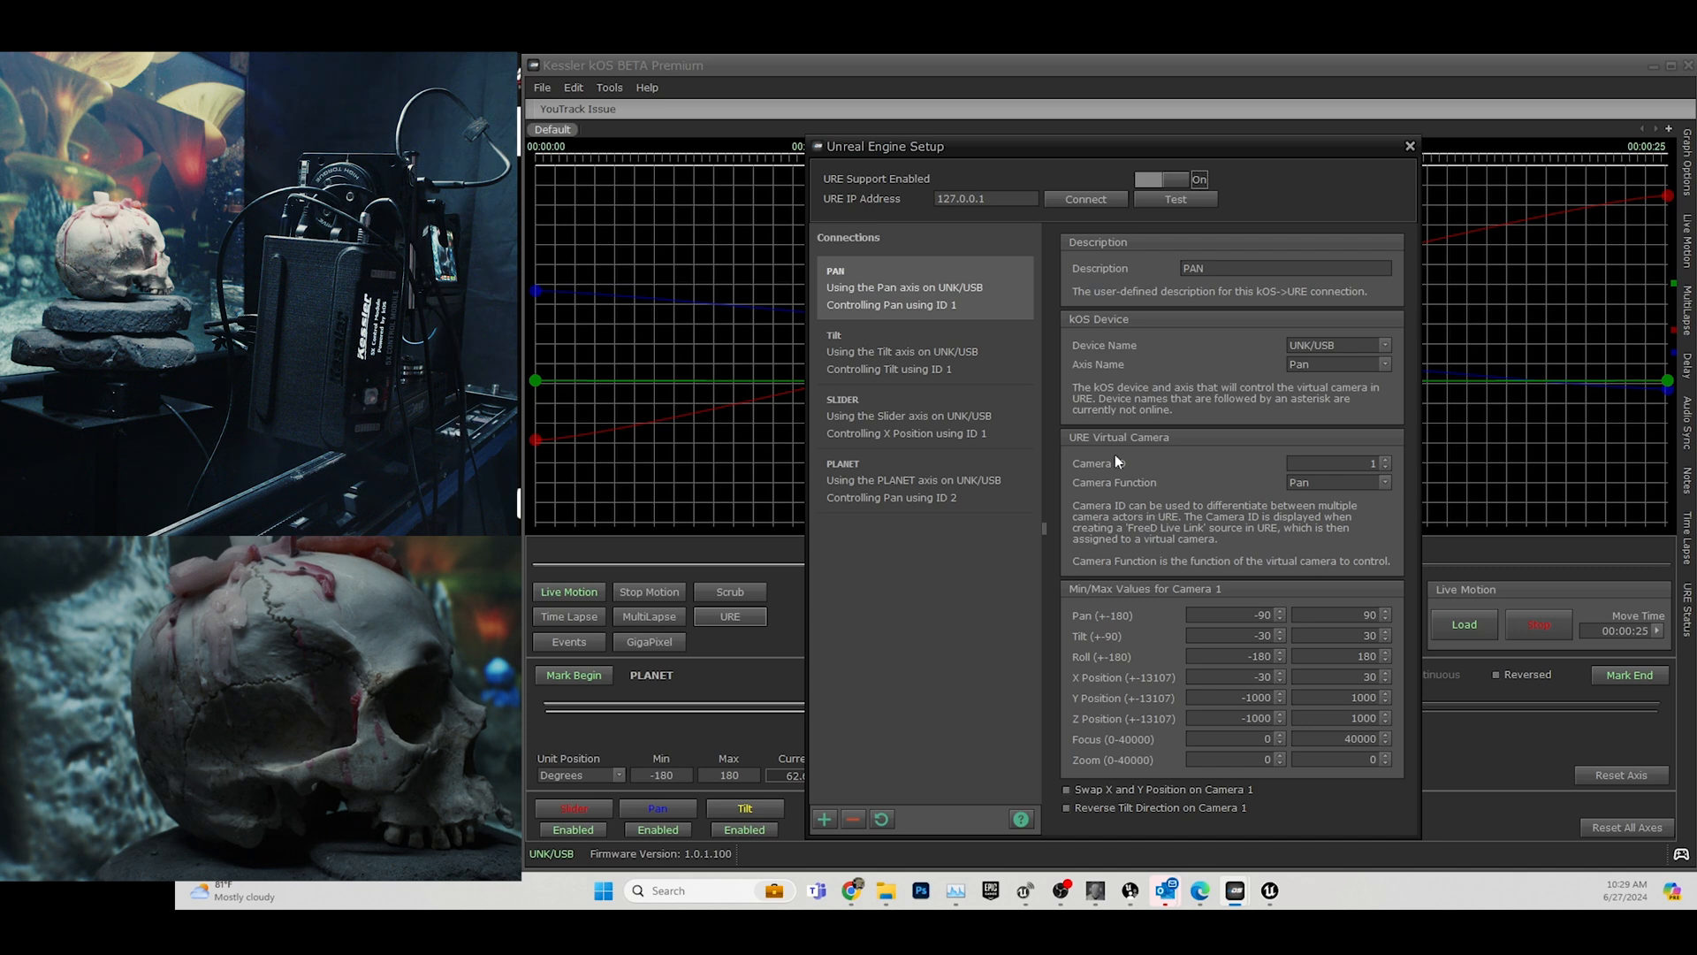
left_click(982, 502)
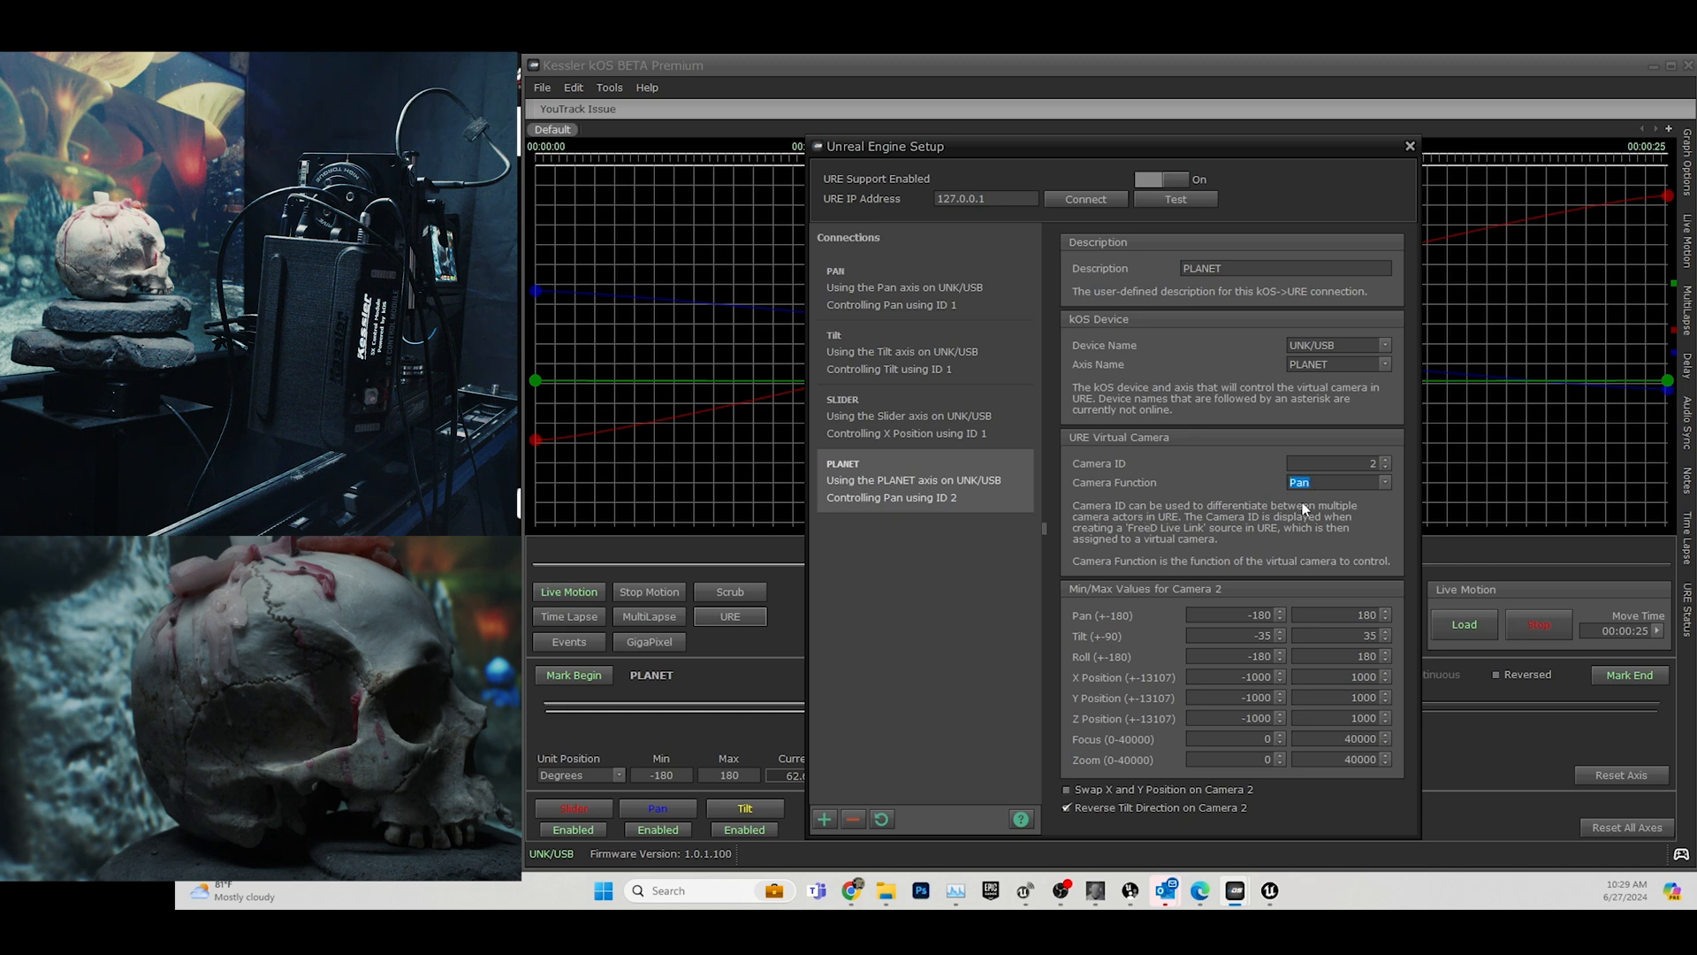
left_click(1384, 483)
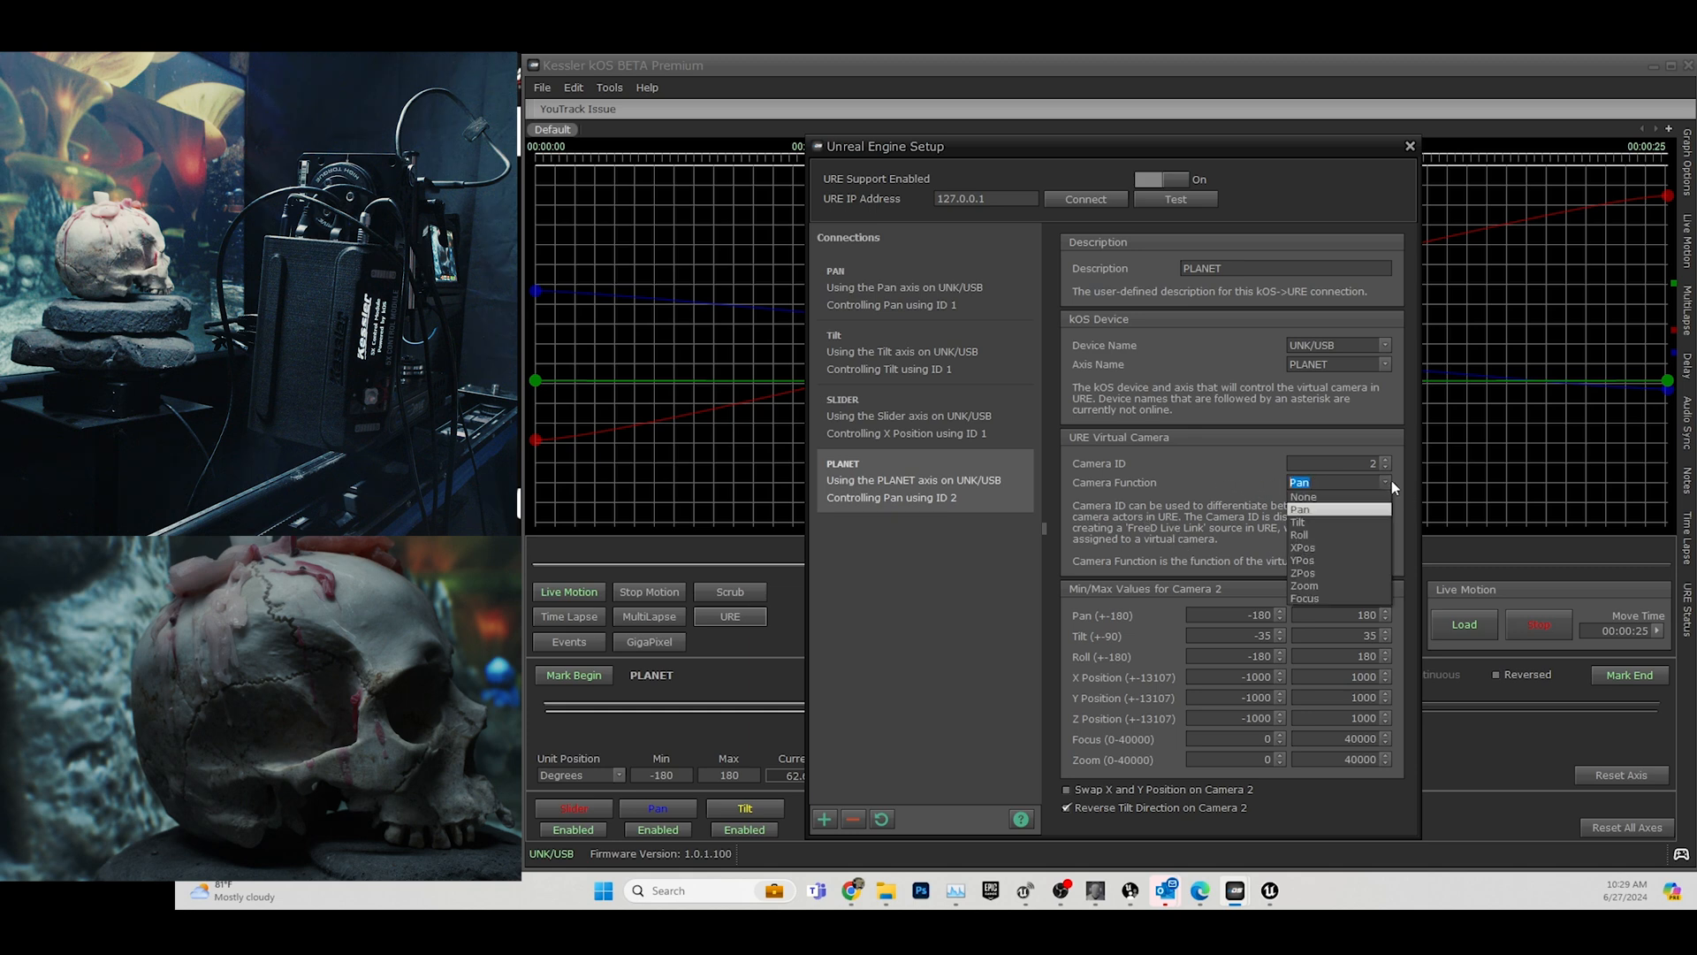
left_click(1328, 538)
left_click(1411, 147)
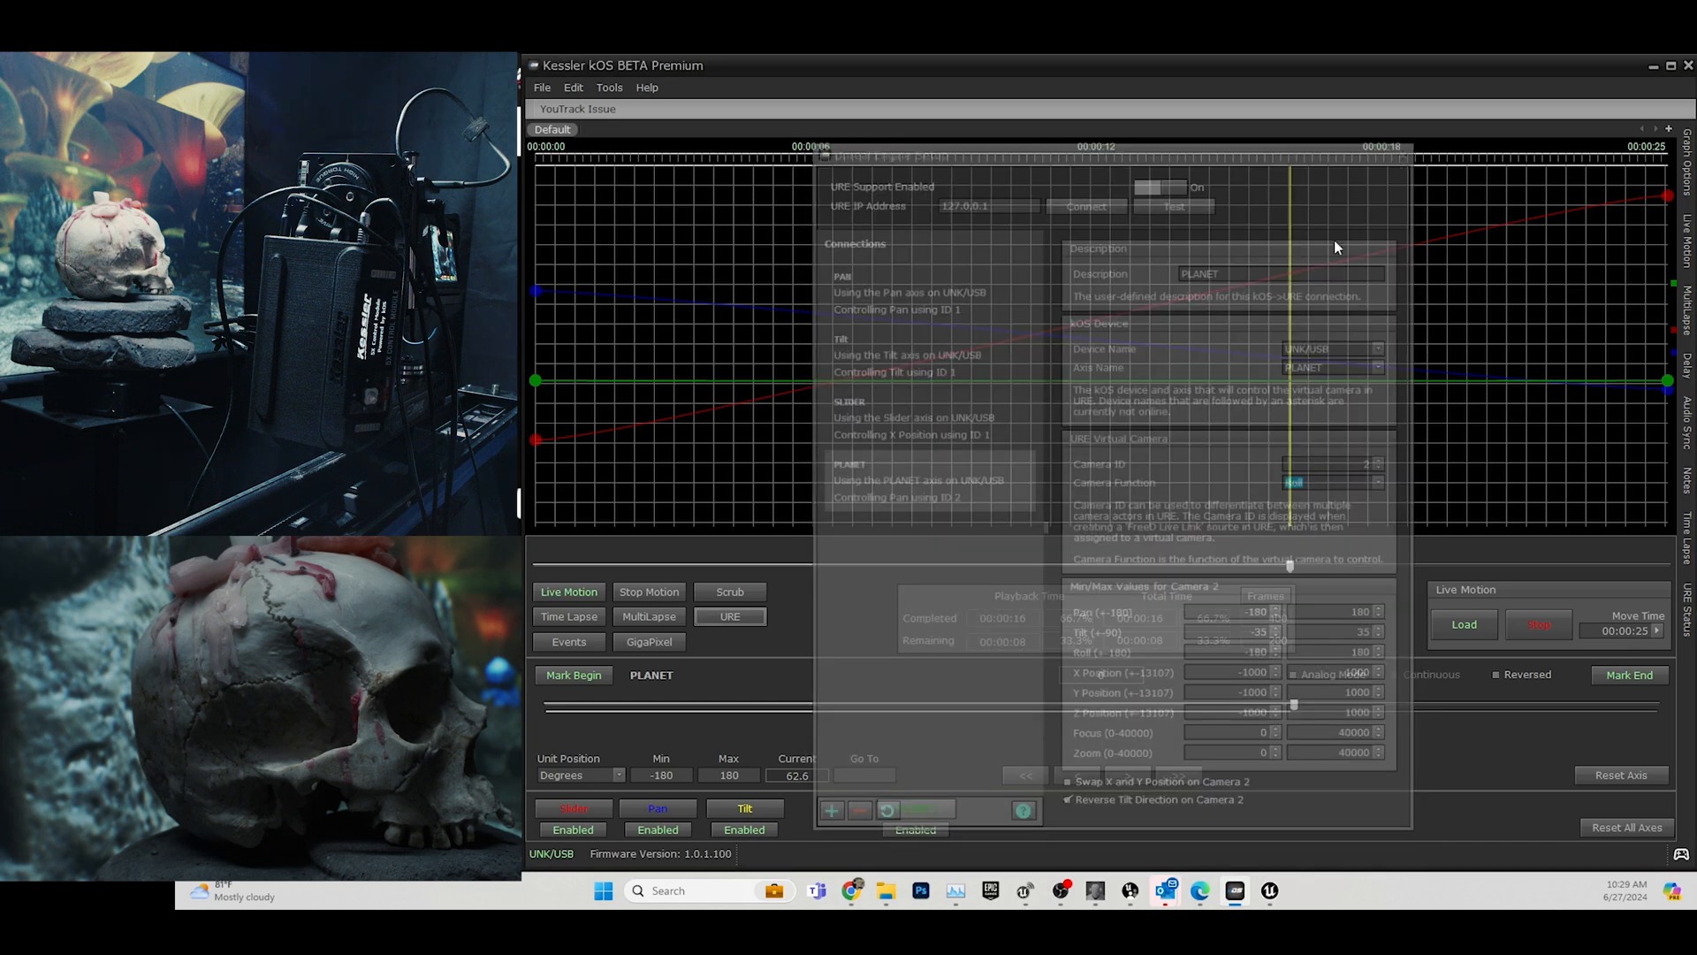
left_click_drag(1294, 707, 1335, 700)
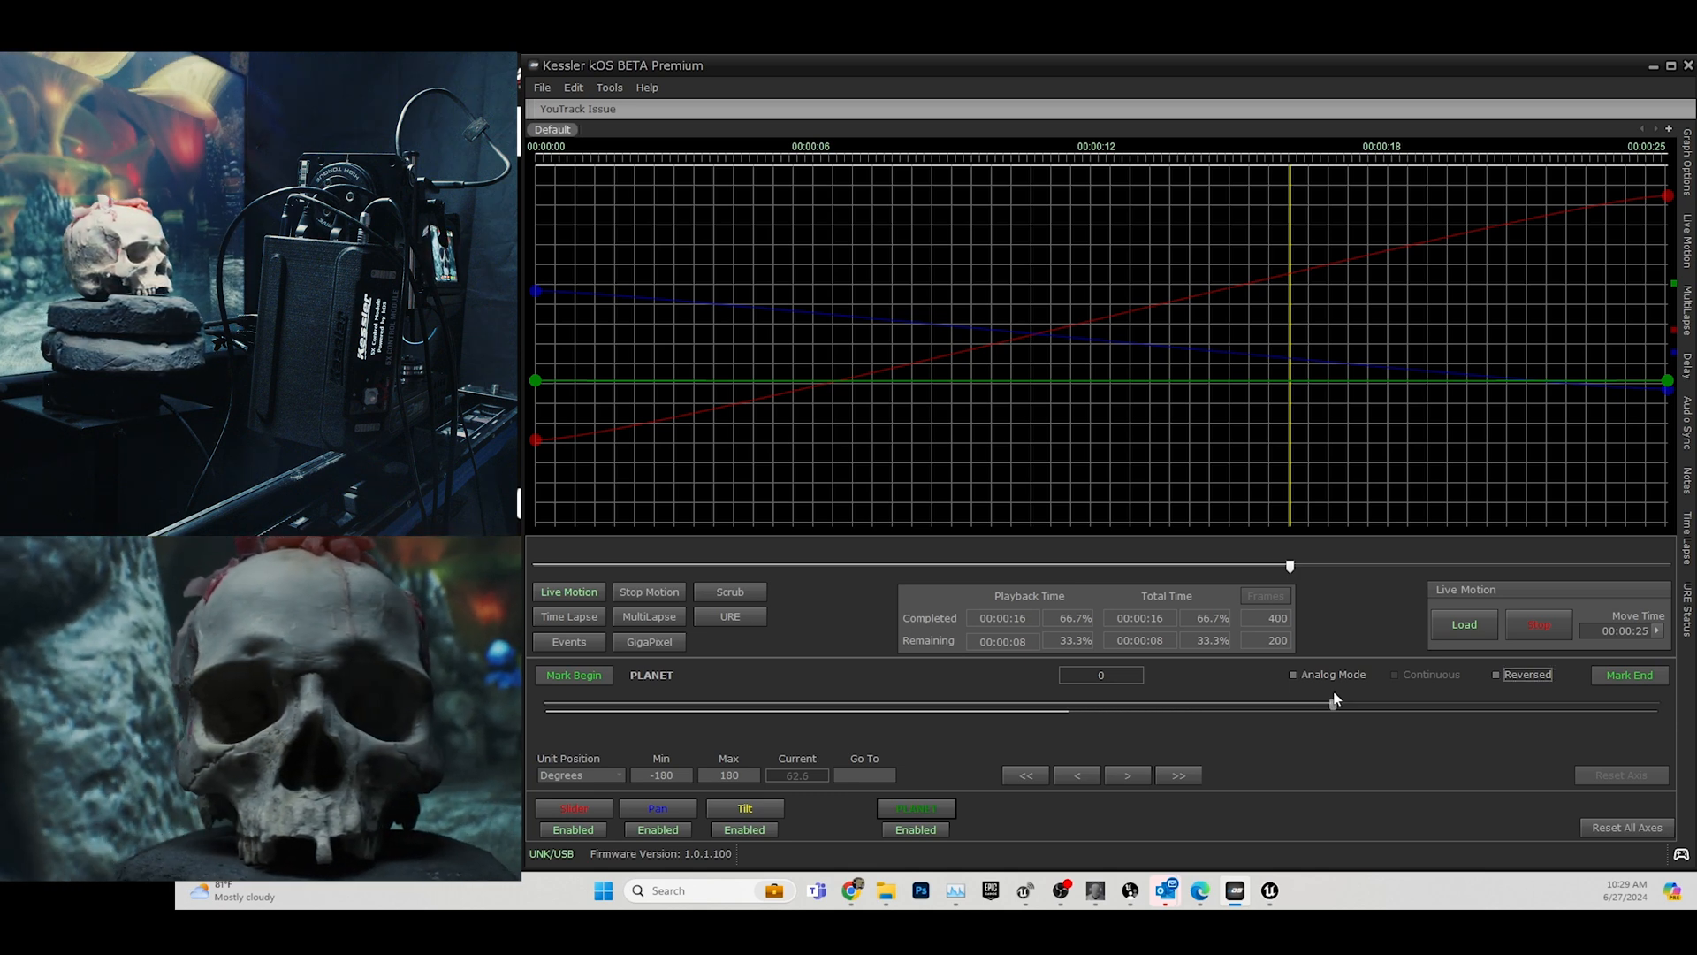
left_click(930, 815)
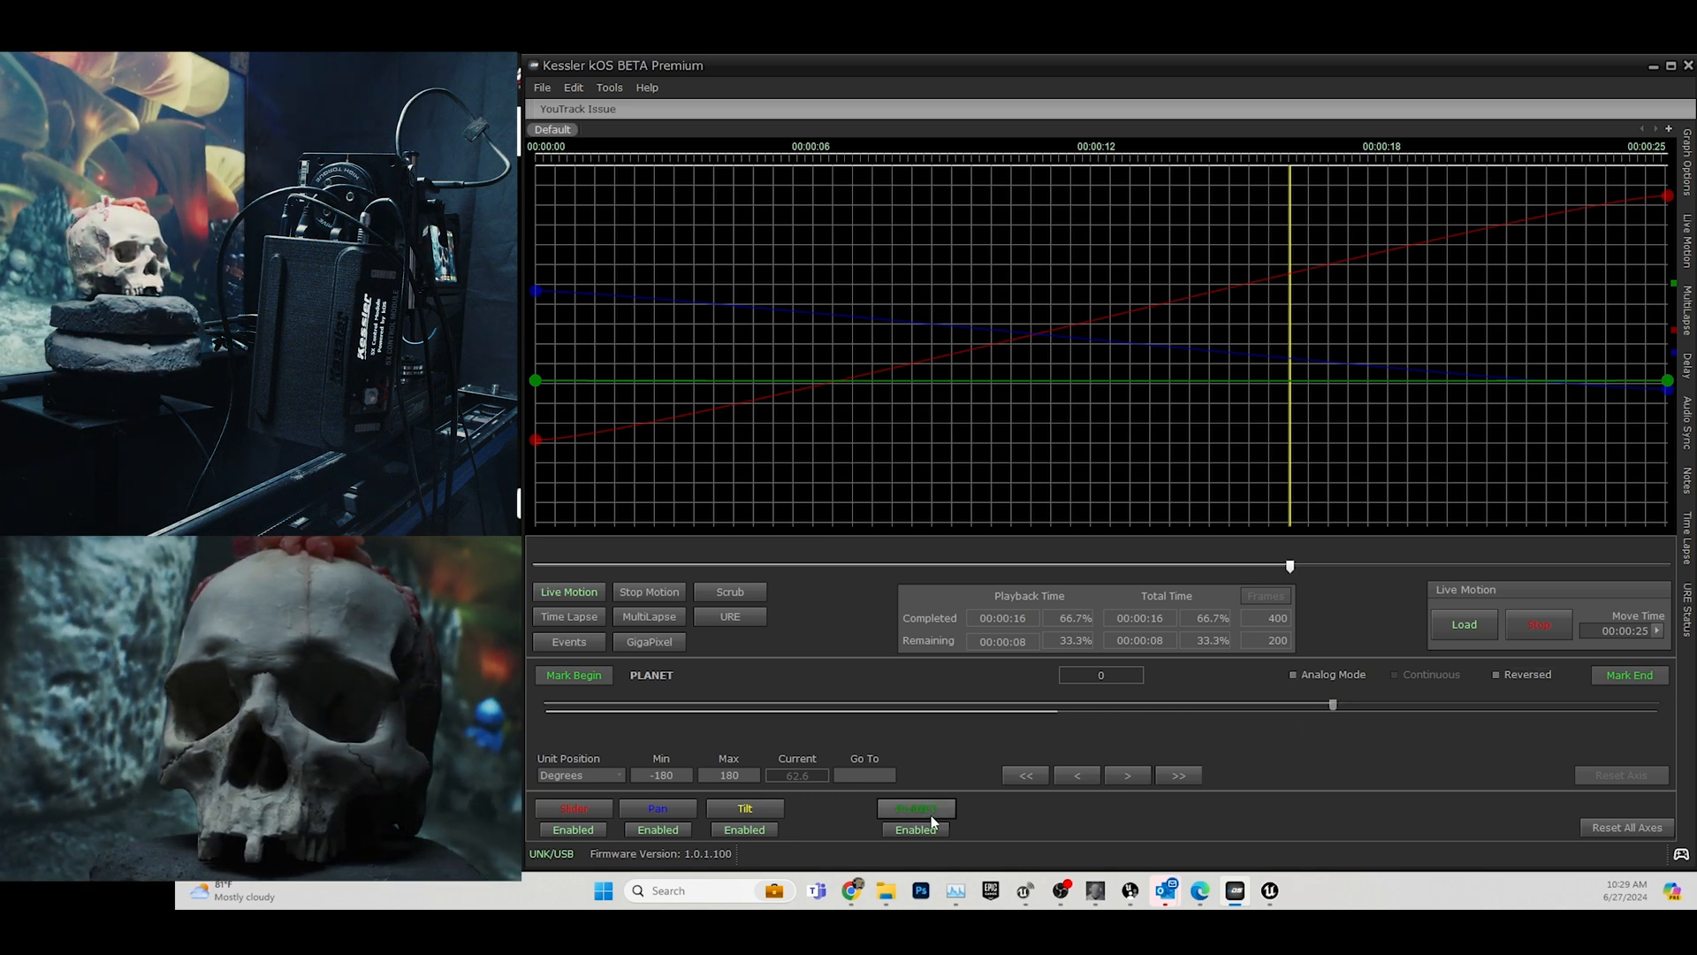
Switch the PLANET connection's camera function back to Pan and close the Unreal Engine setup.
left_click(734, 617)
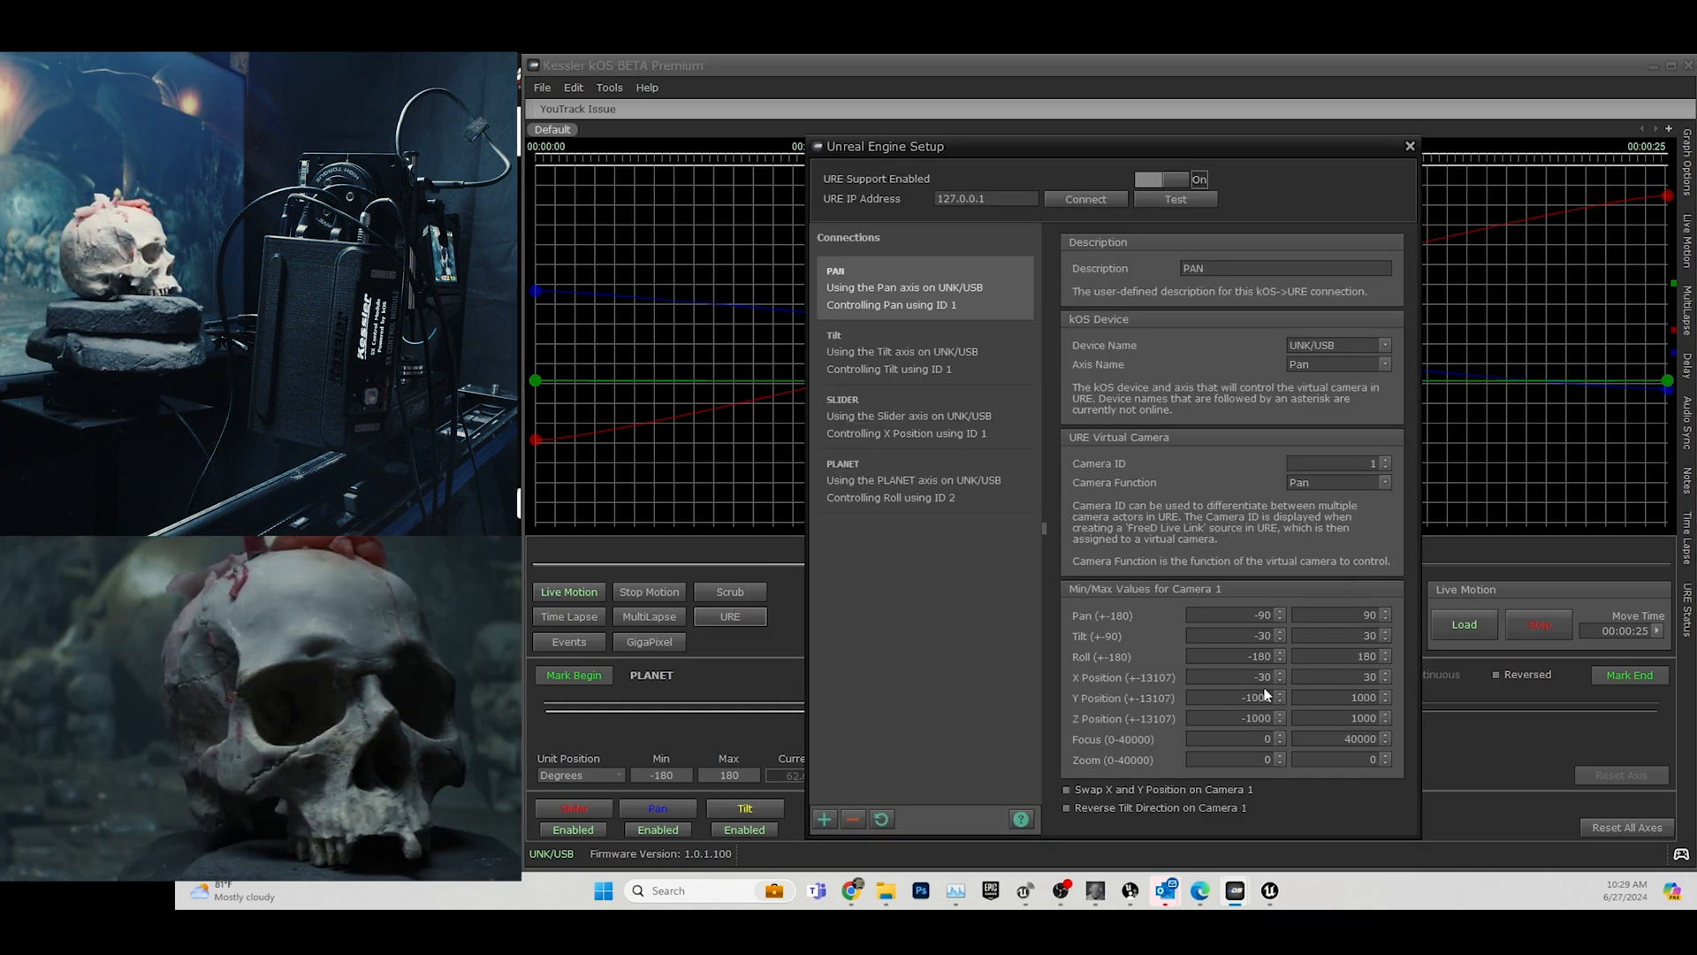
left_click(1025, 493)
left_click(1385, 483)
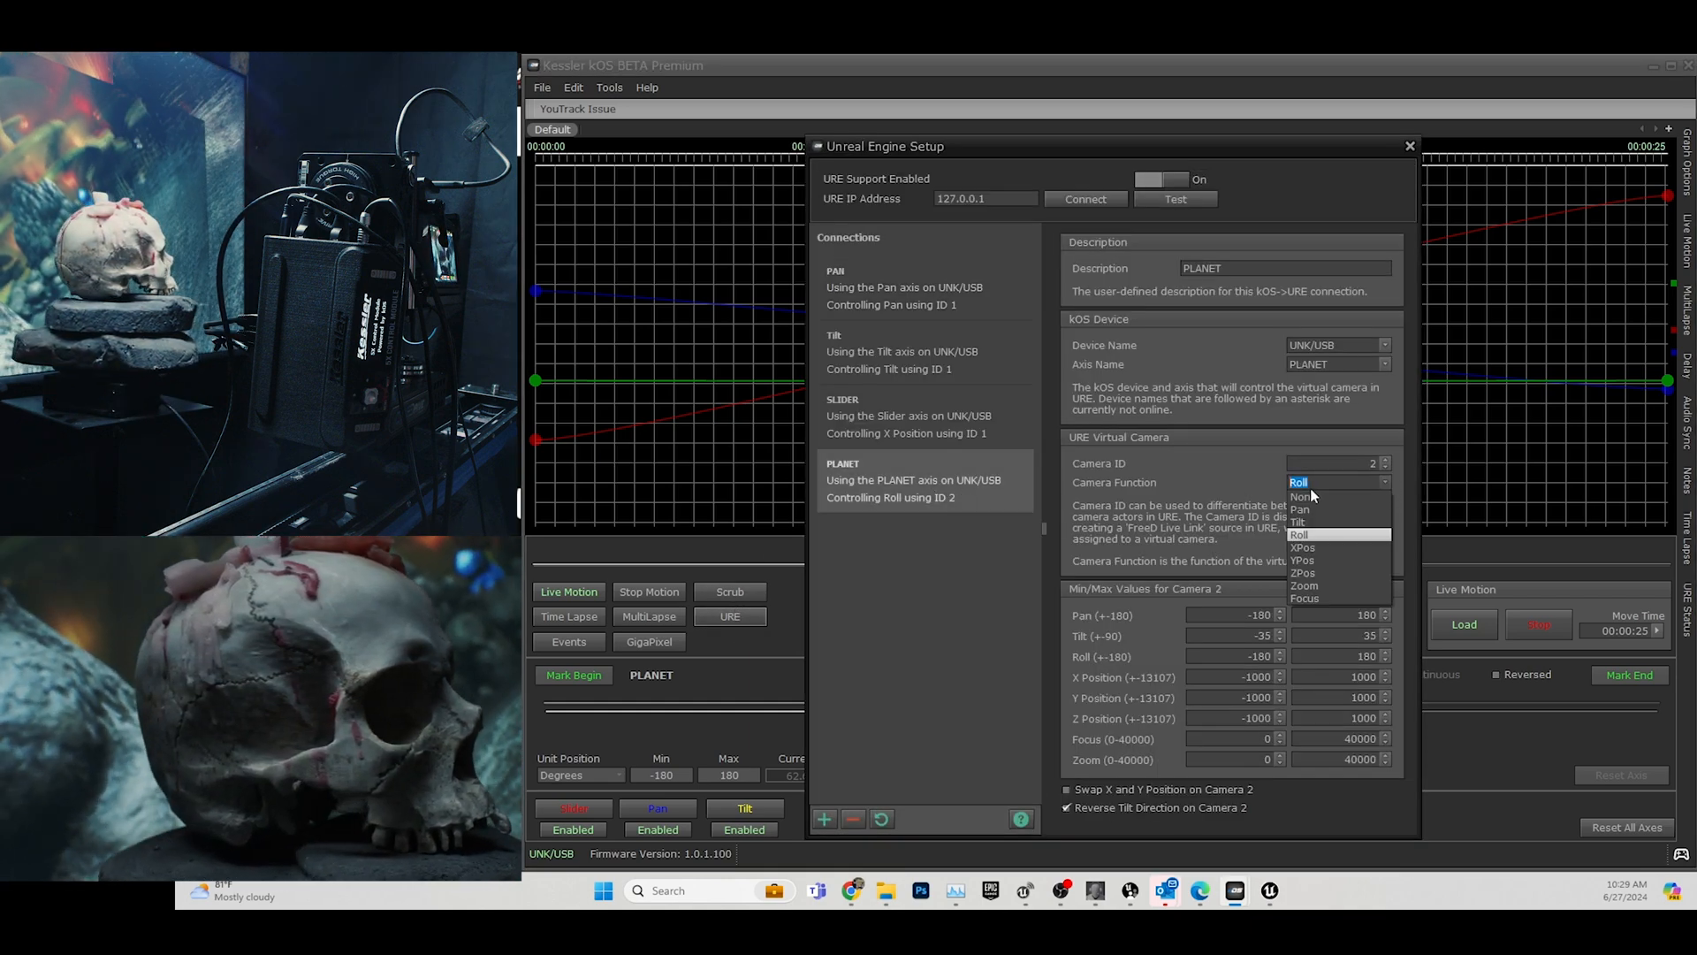
left_click(1308, 506)
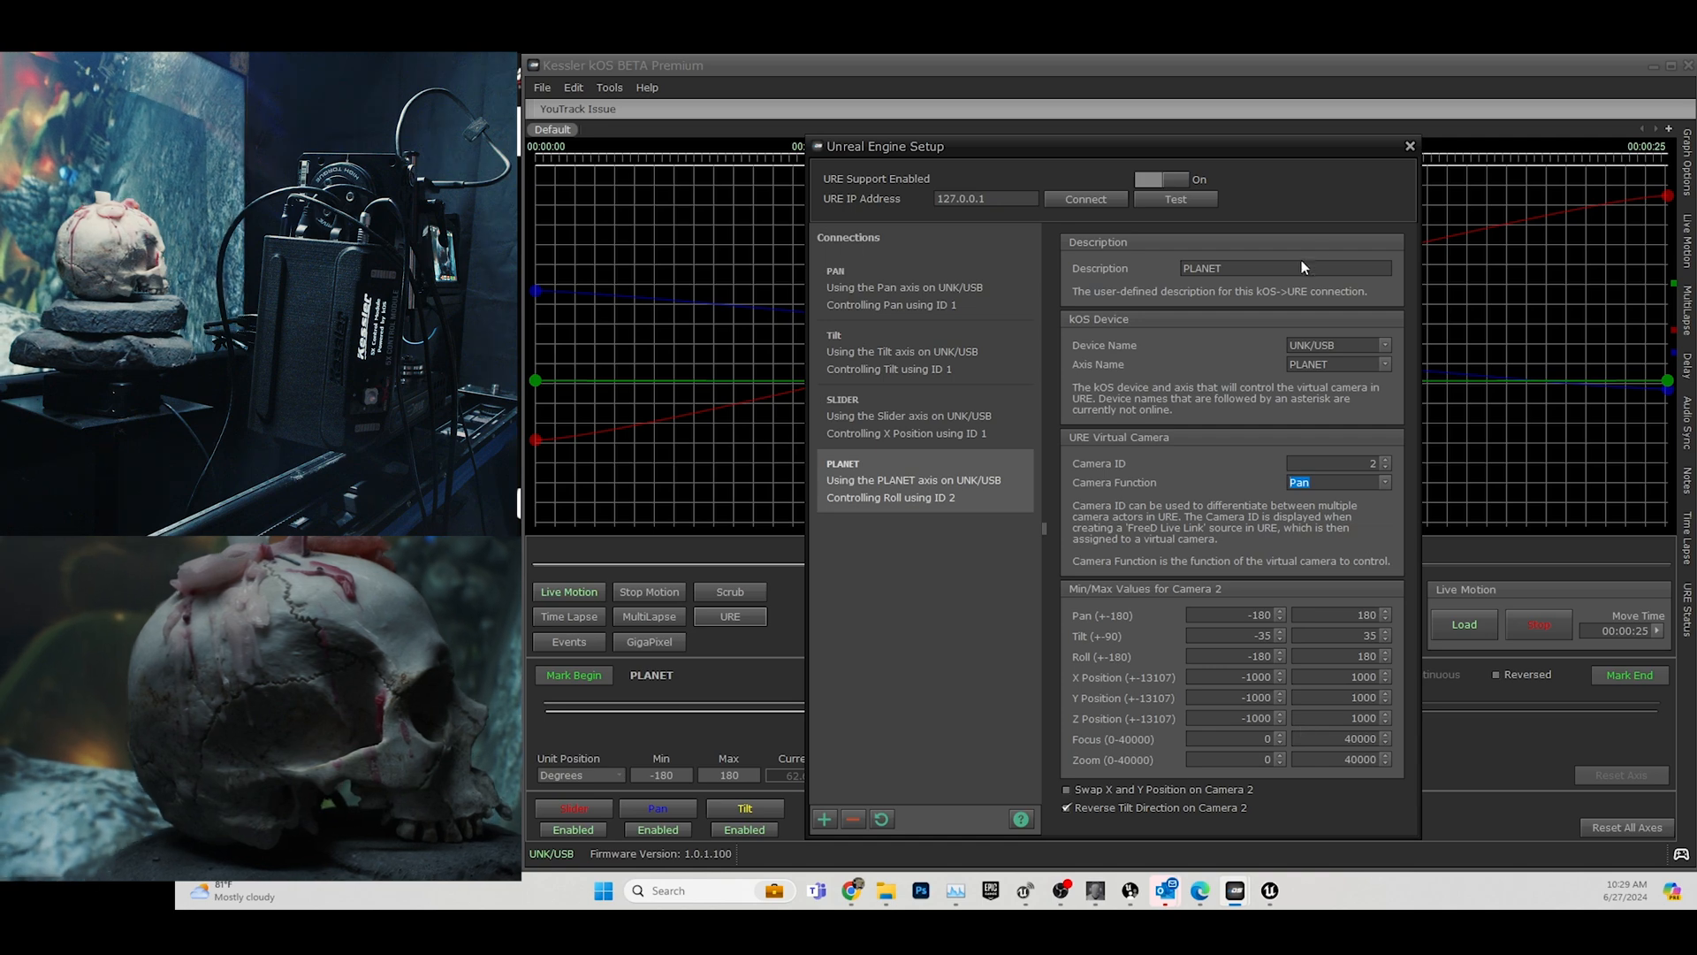
left_click(1410, 147)
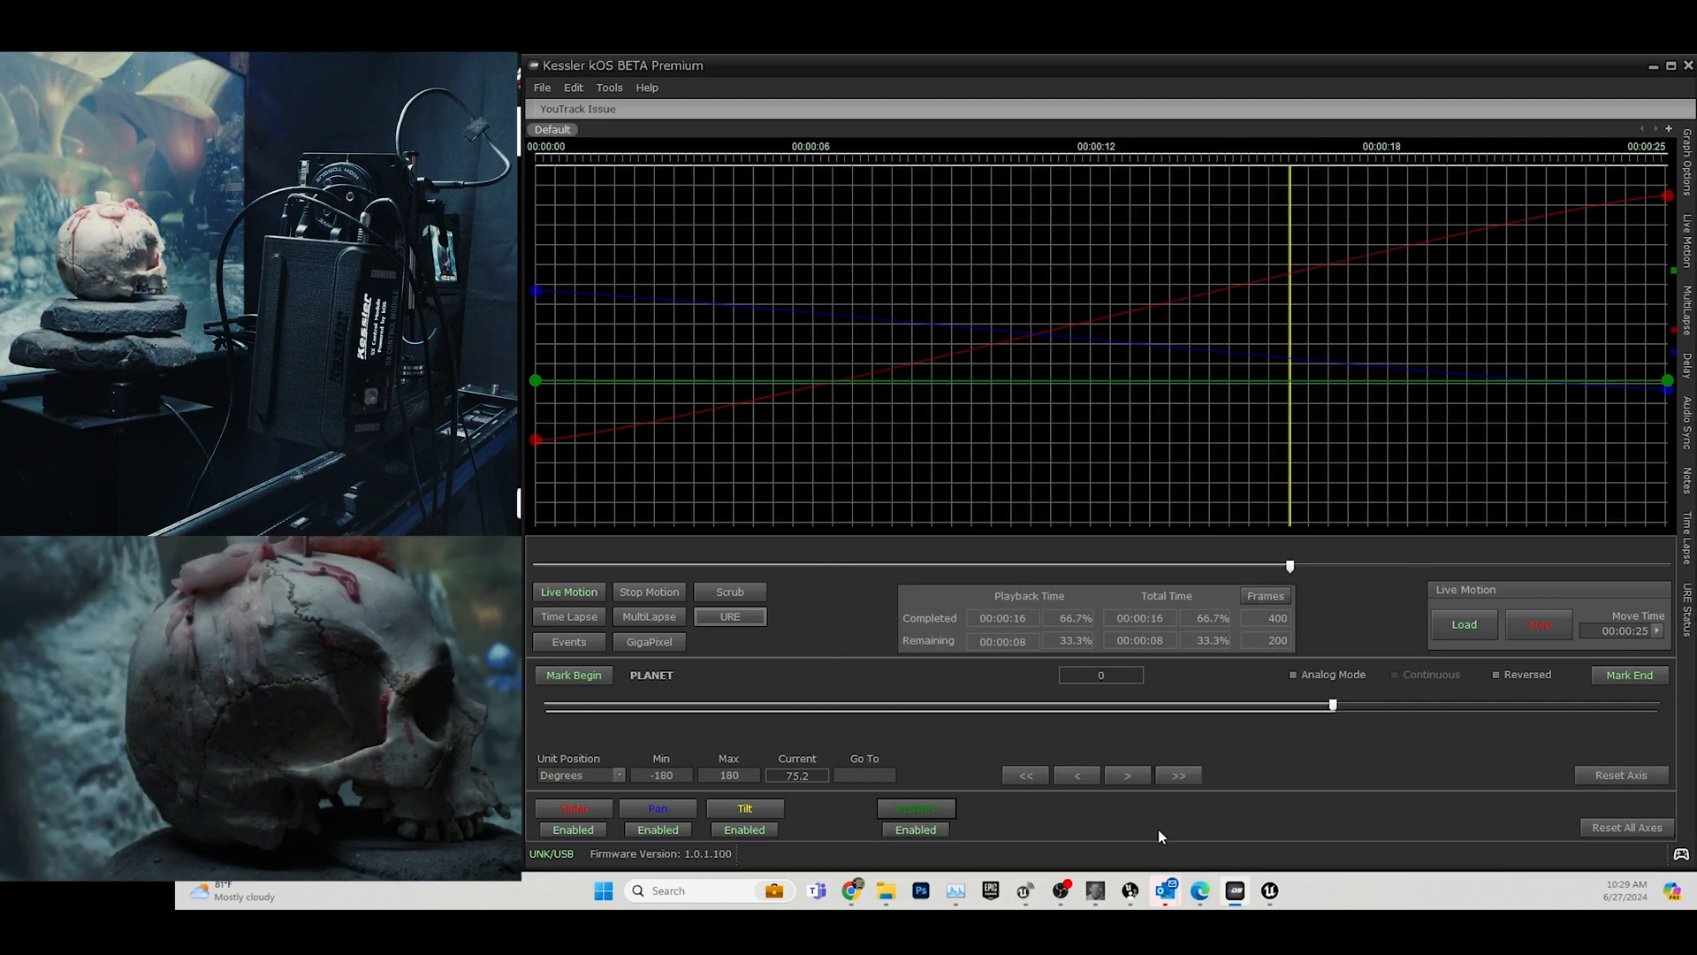
Turn the PLANET axis to about 53.3 degrees and open the URE status readout.
left_click_drag(1333, 702, 1270, 705)
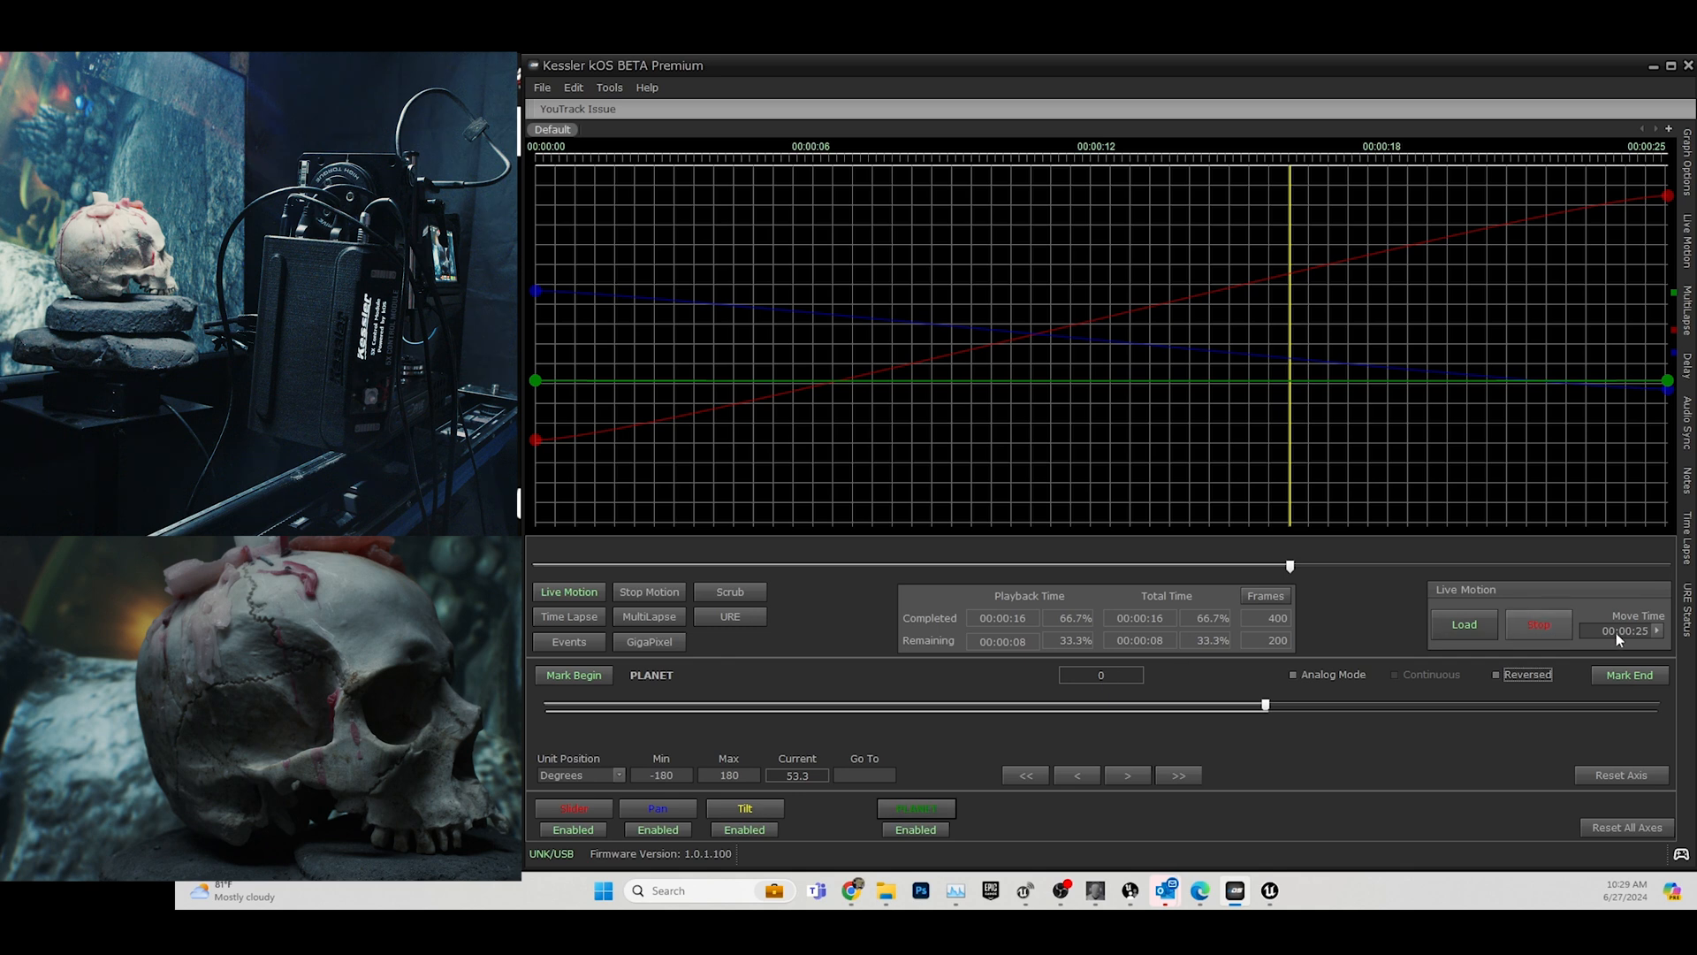
left_click(1689, 623)
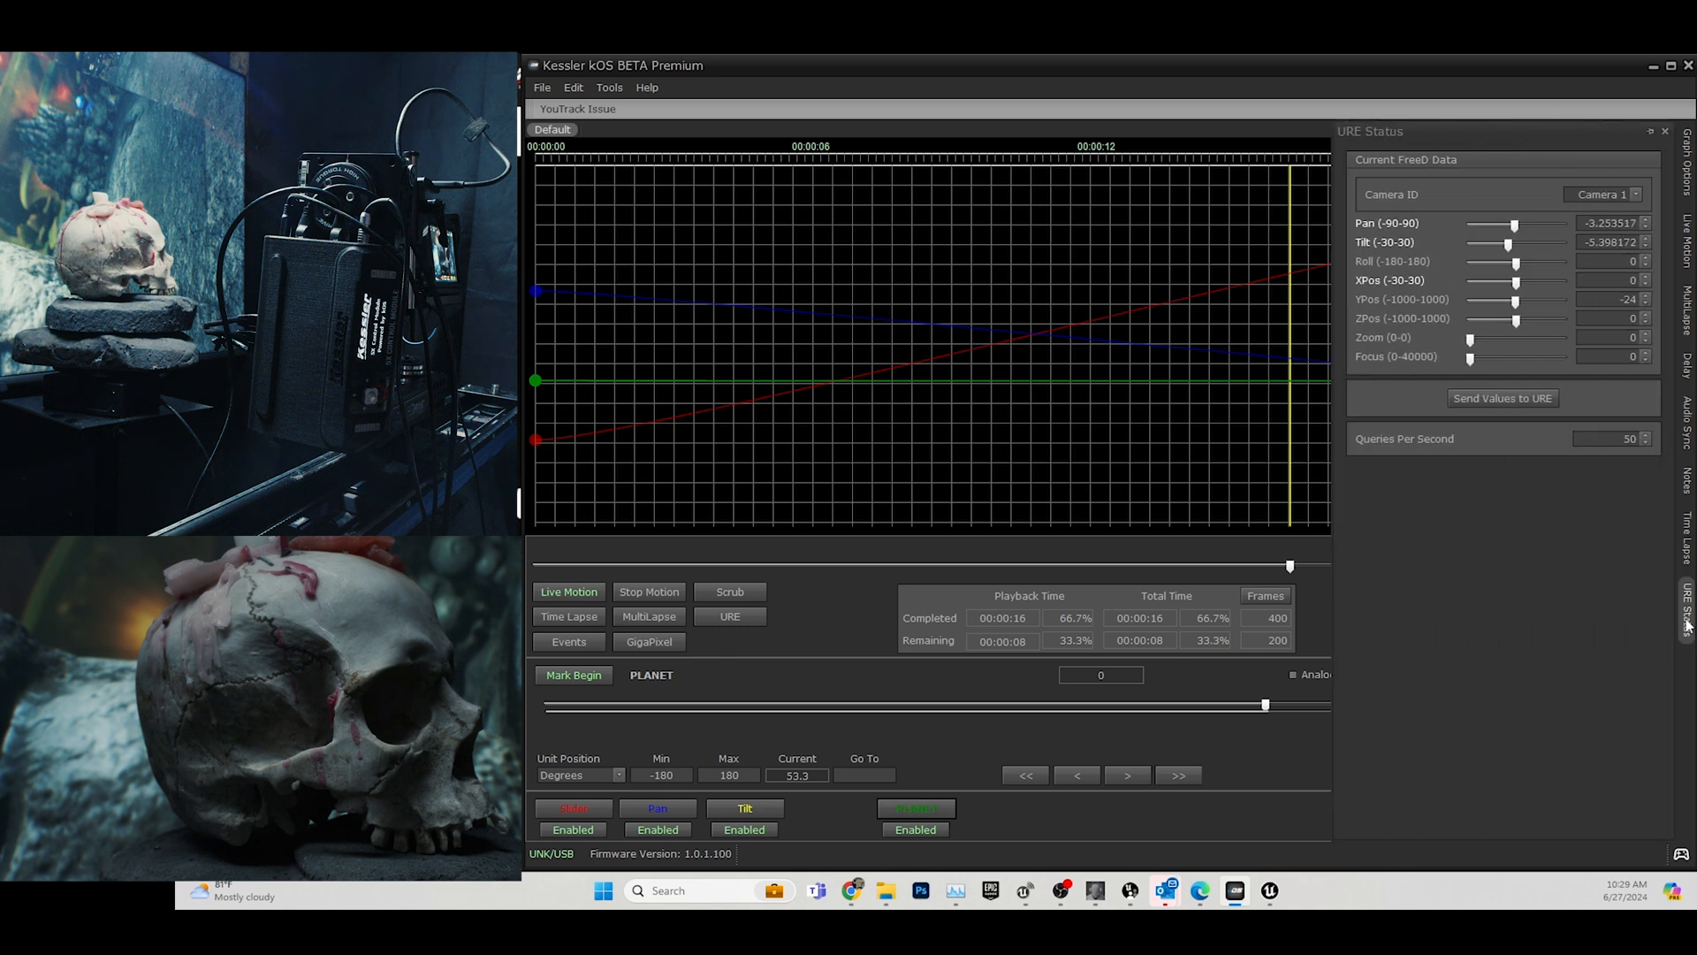
Pin the URE status readout open and switch its camera ID to Camera 2.
left_click(1651, 131)
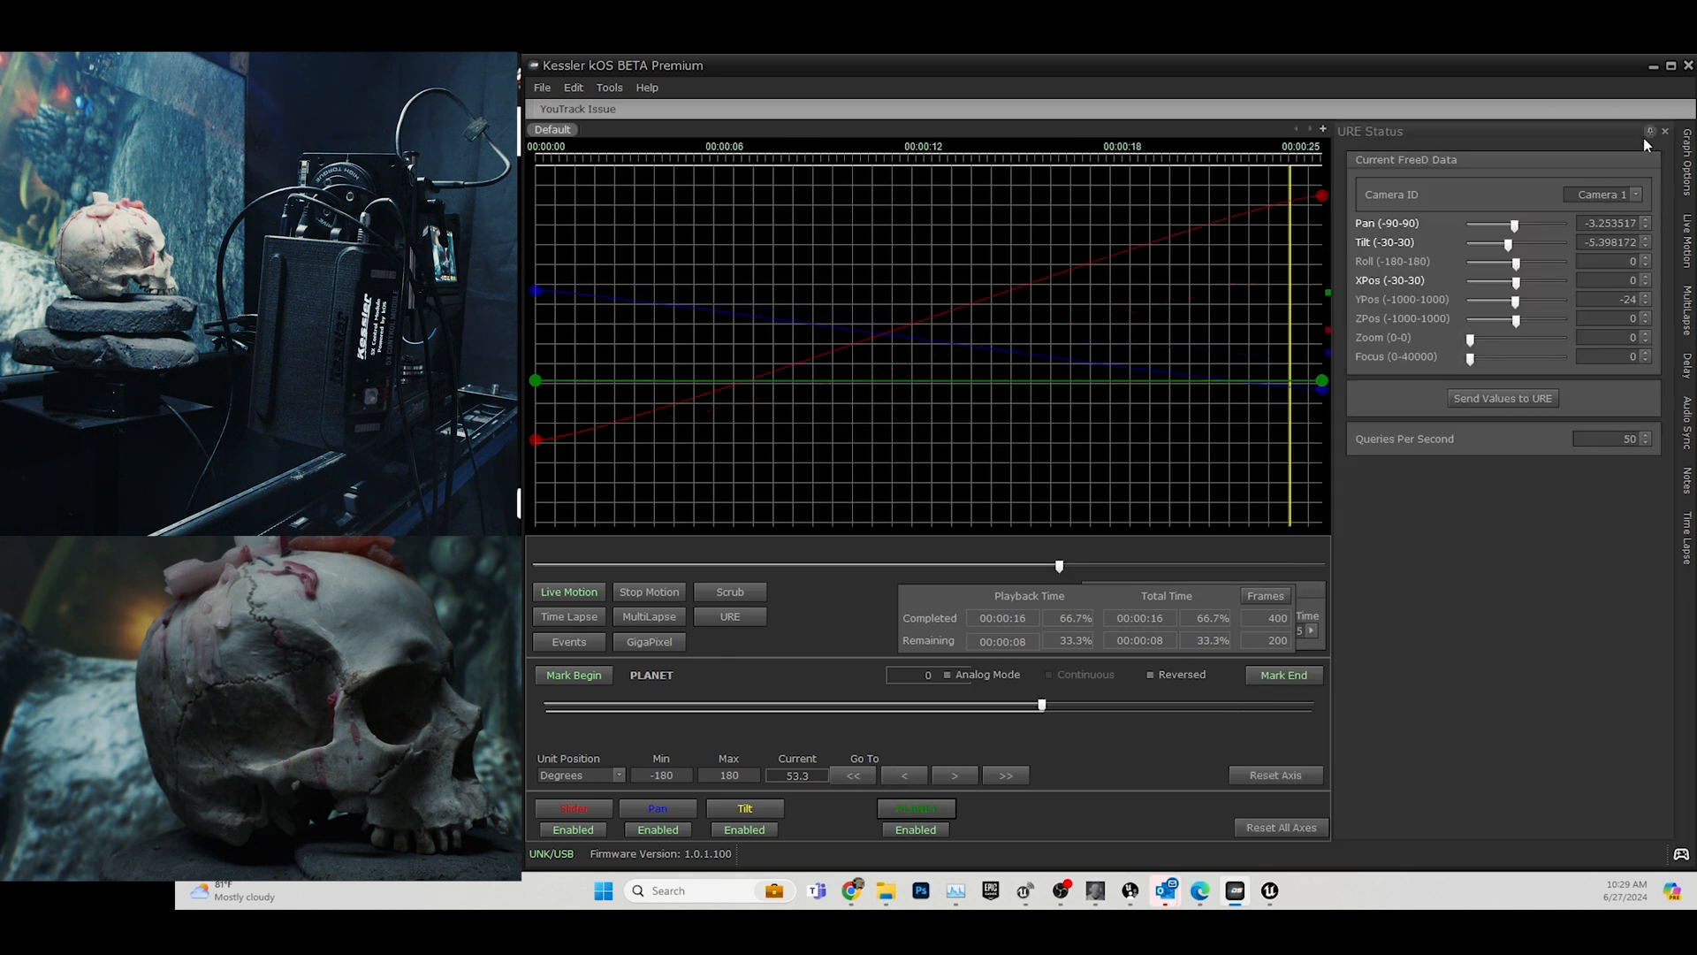
left_click(1636, 195)
left_click(1625, 228)
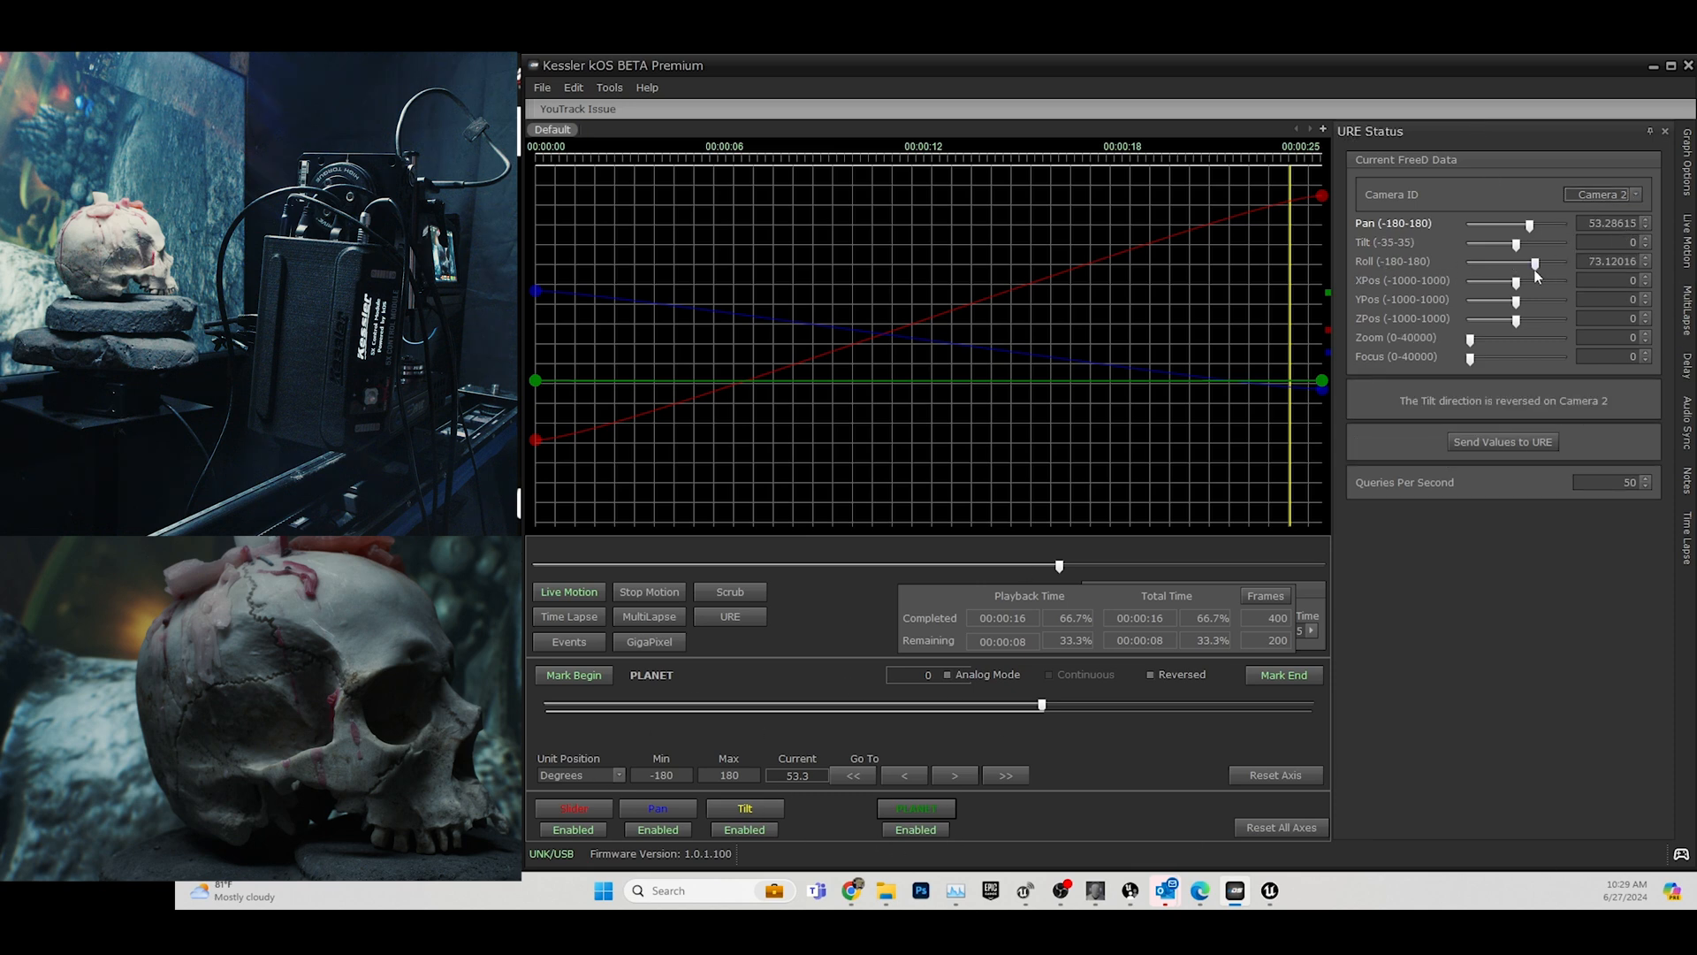
Try a different Roll value for Camera 2, reset it to 0, and turn the PLANET axis to about 65.5 degrees.
left_click_drag(1535, 260, 1510, 266)
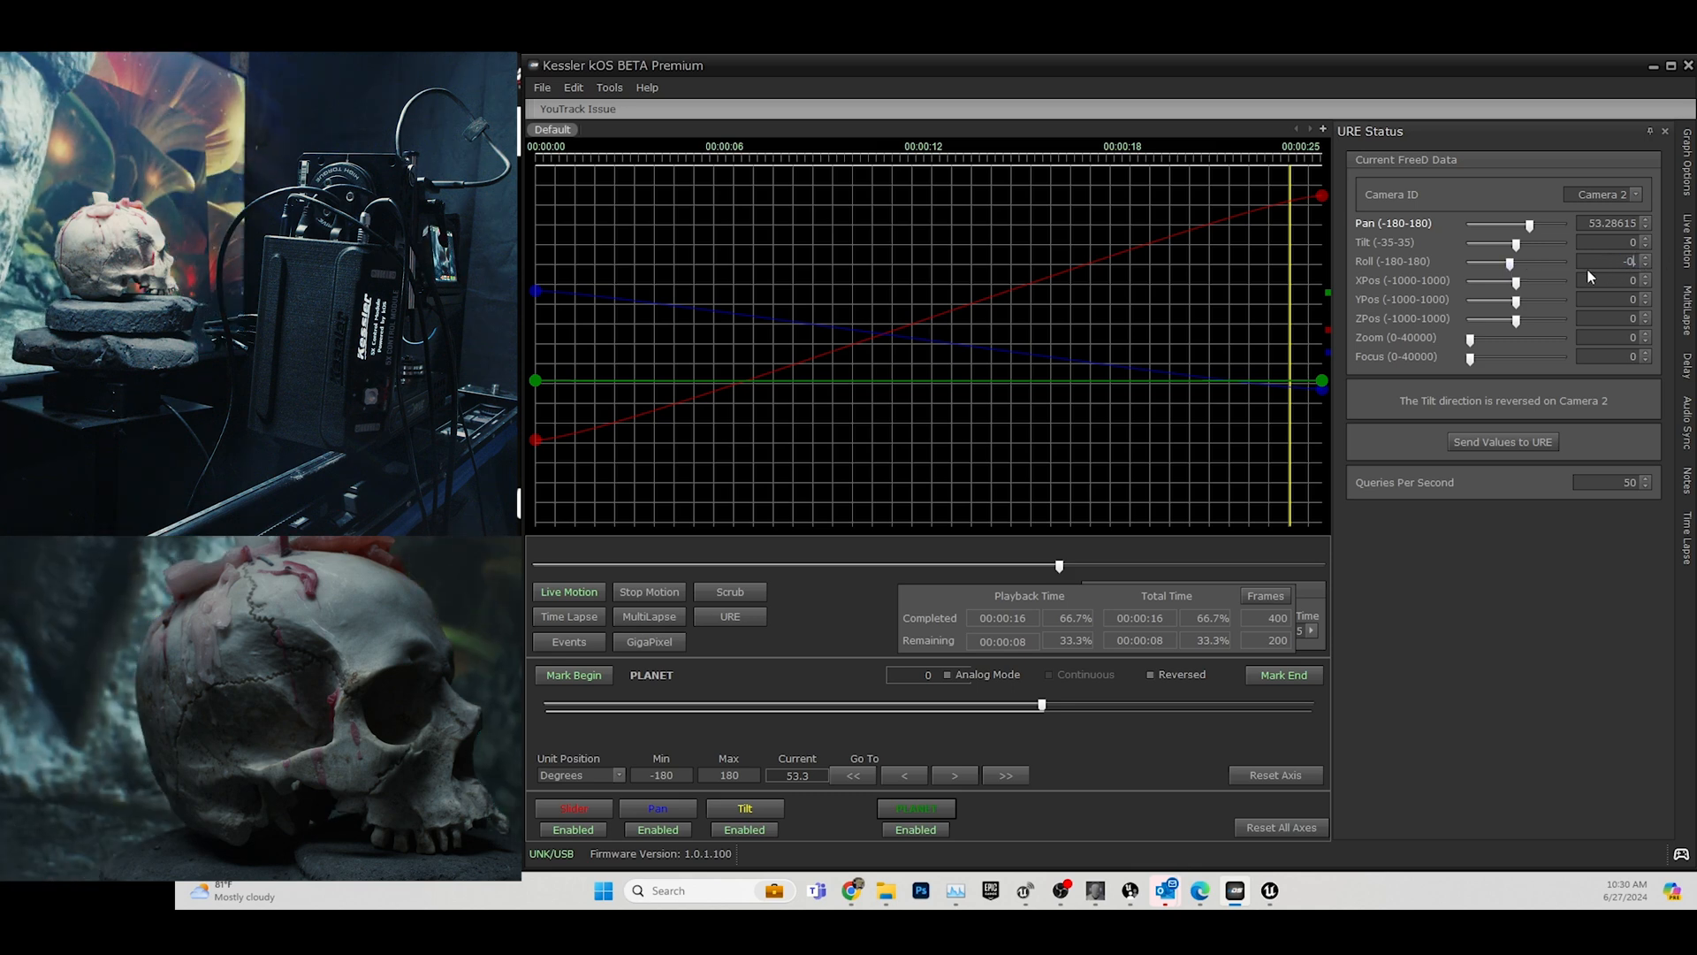
type(".")
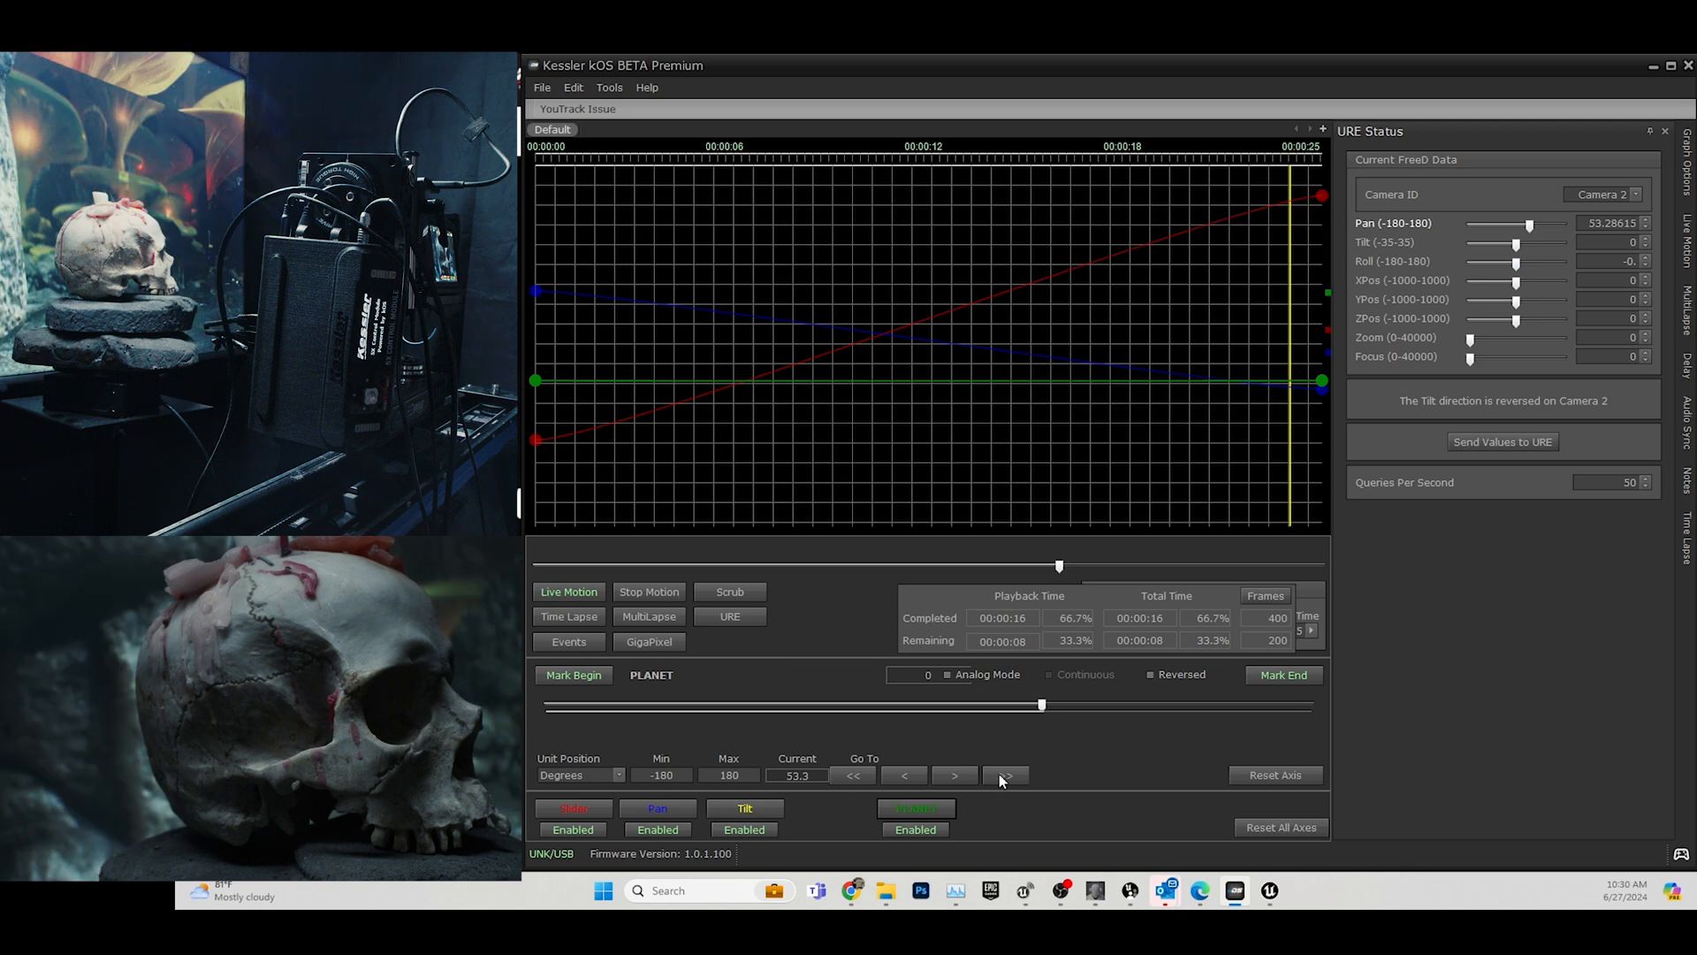
mouse_move(1044, 706)
left_mouse_down()
mouse_move(1013, 705)
mouse_move(1069, 705)
left_mouse_up()
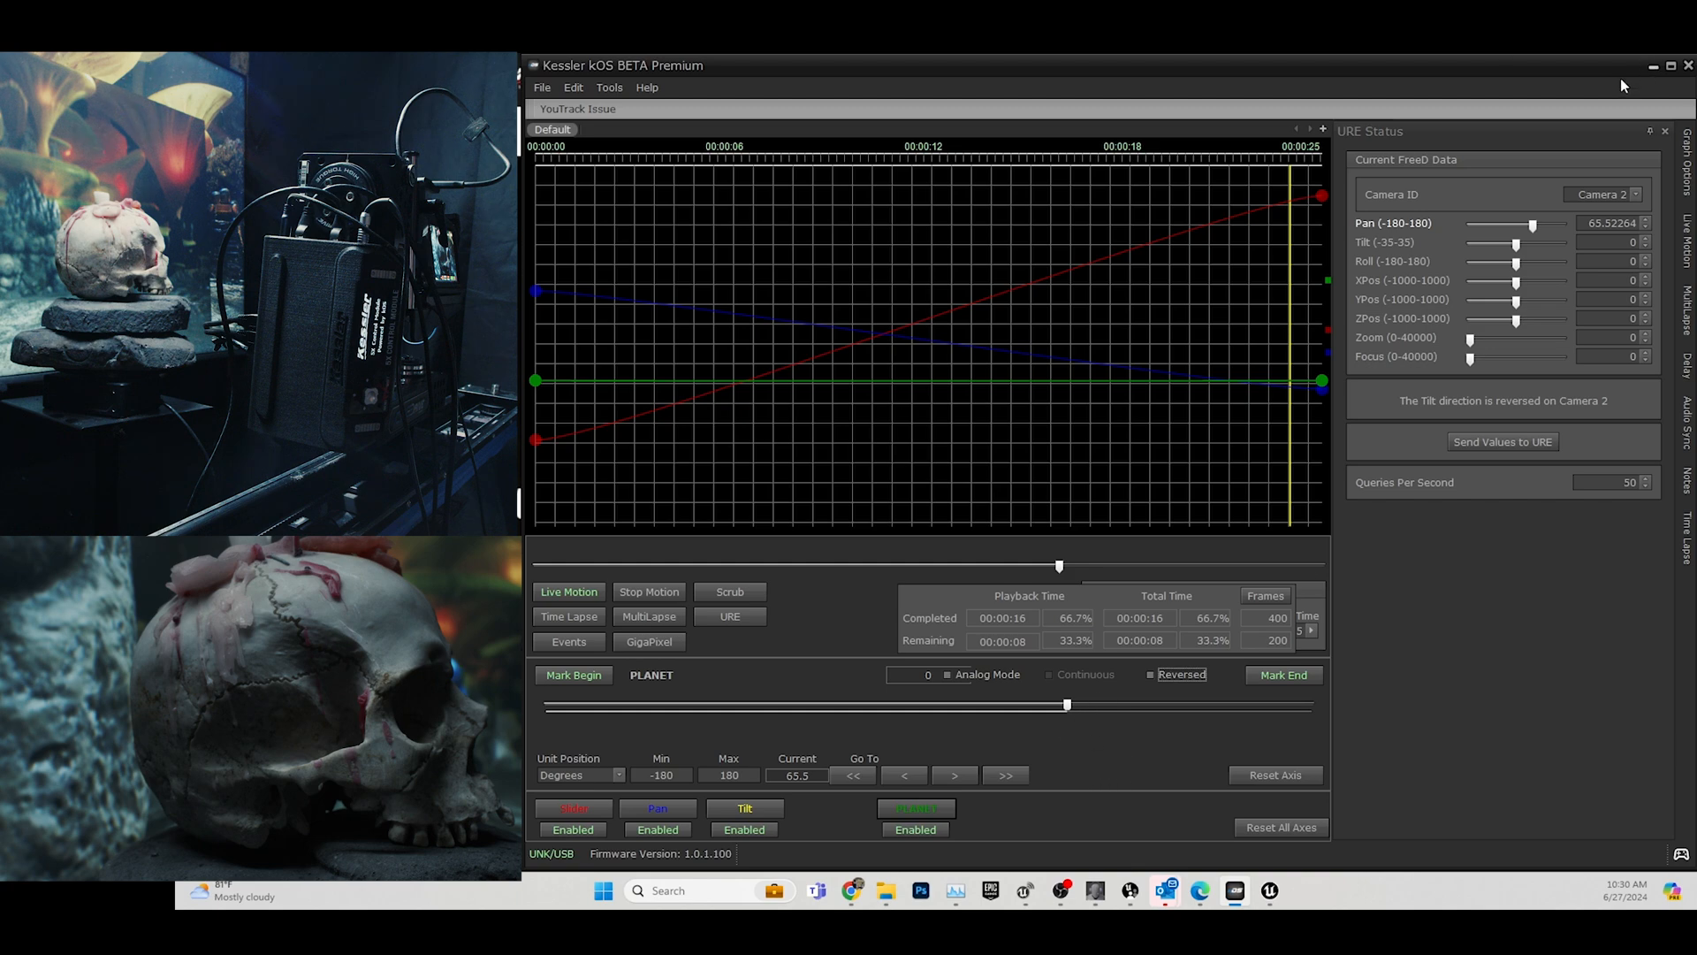
In Switchboard, stop the Node_0 display device and launch the editor device, then reveal the Unreal Editor.
mouse_move(1090, 893)
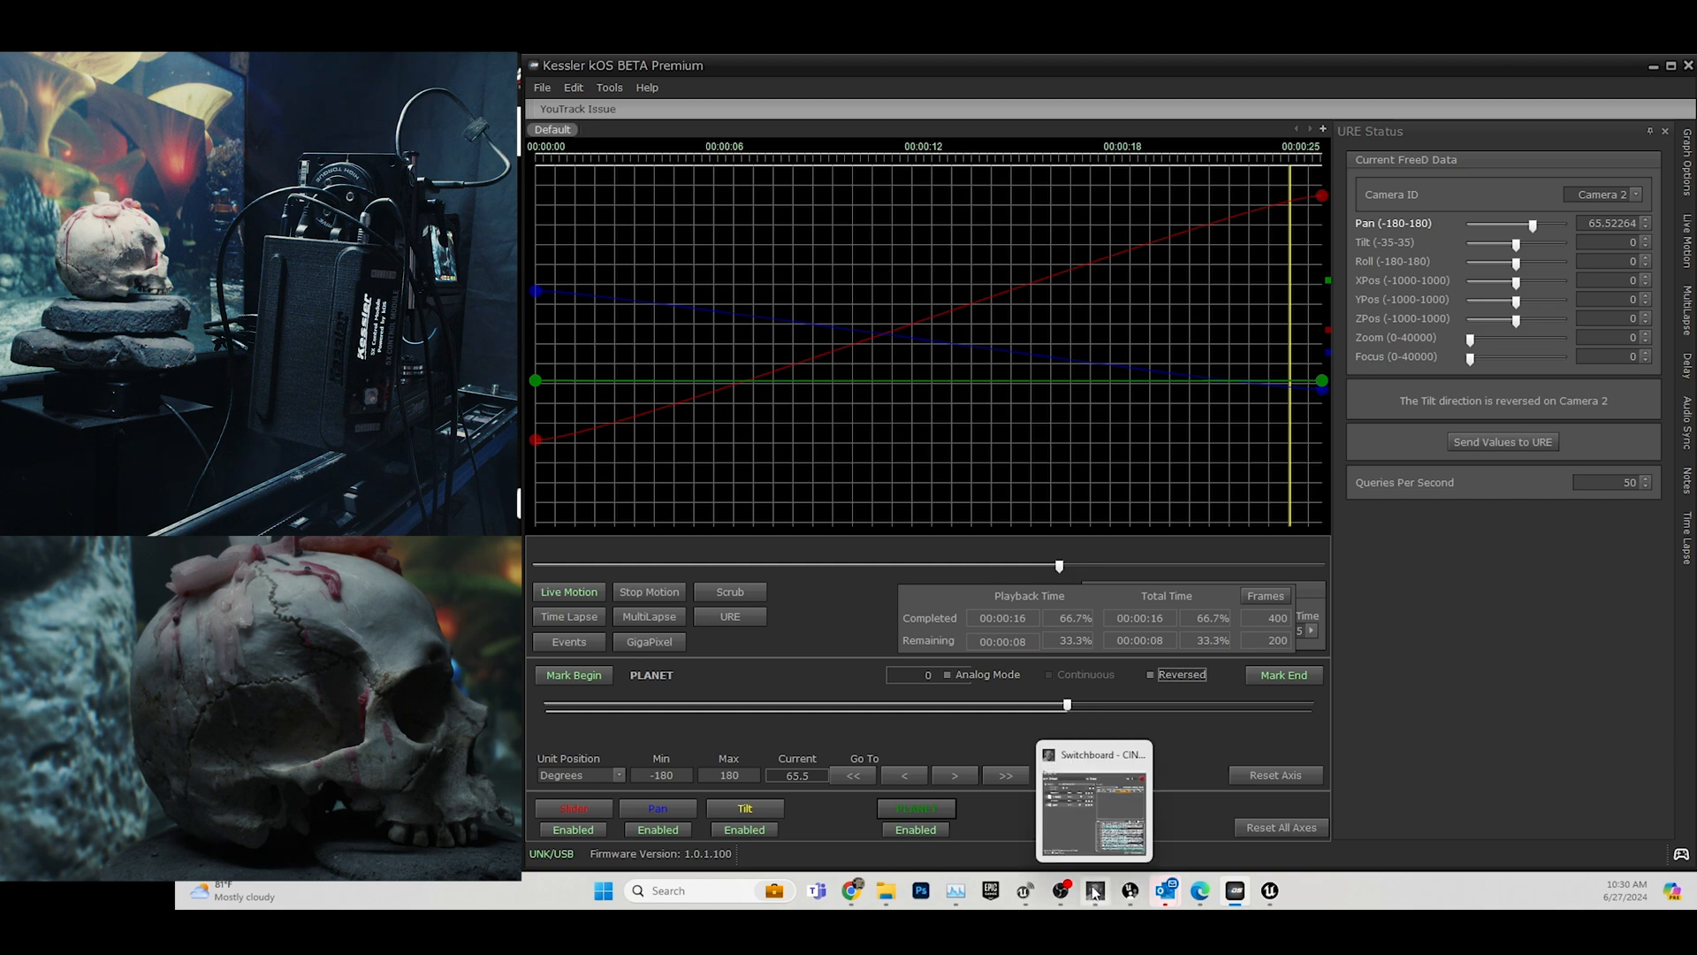
left_click(1098, 827)
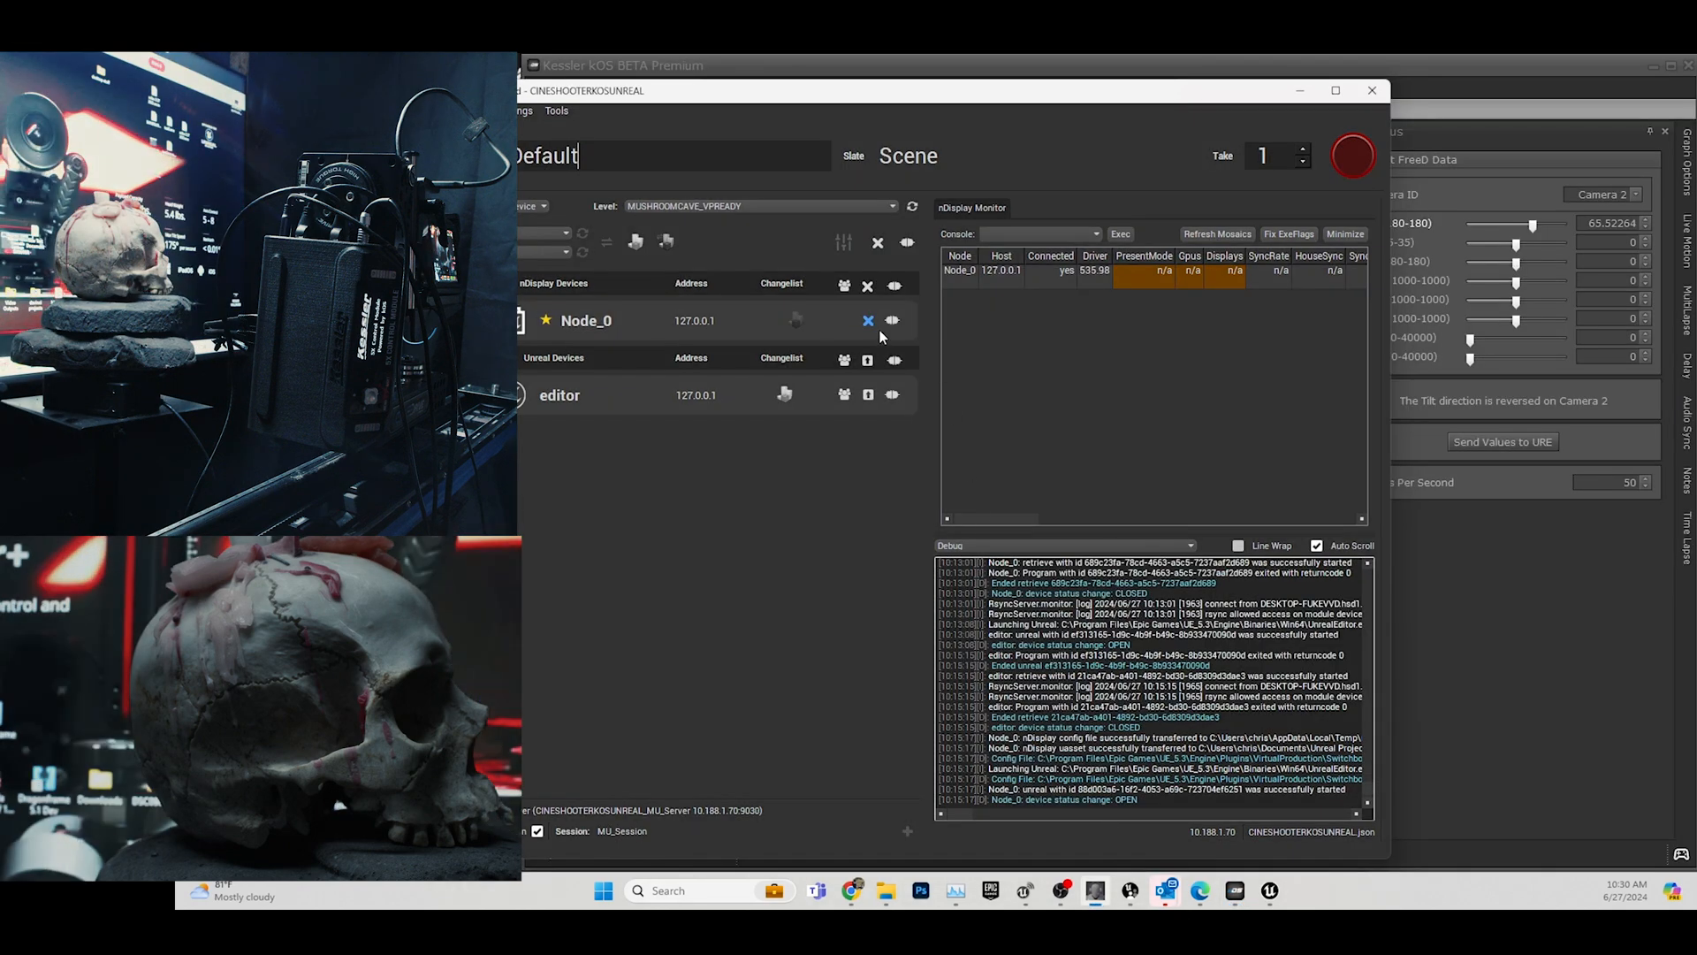
left_click(868, 320)
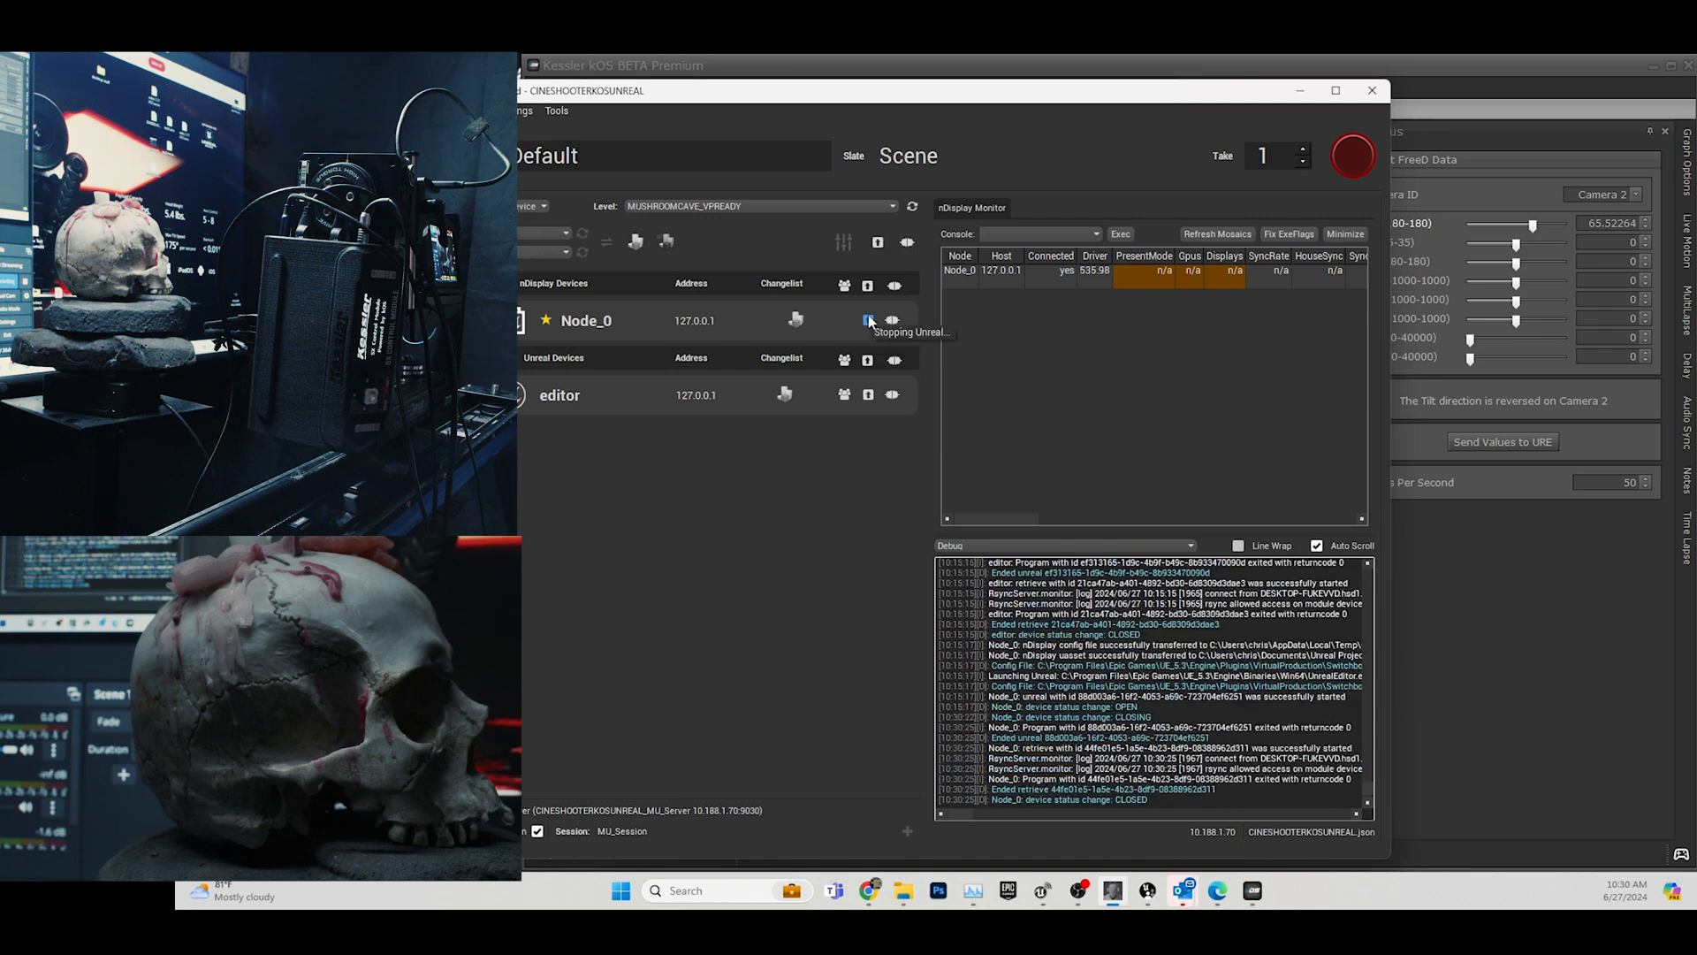
left_click(869, 395)
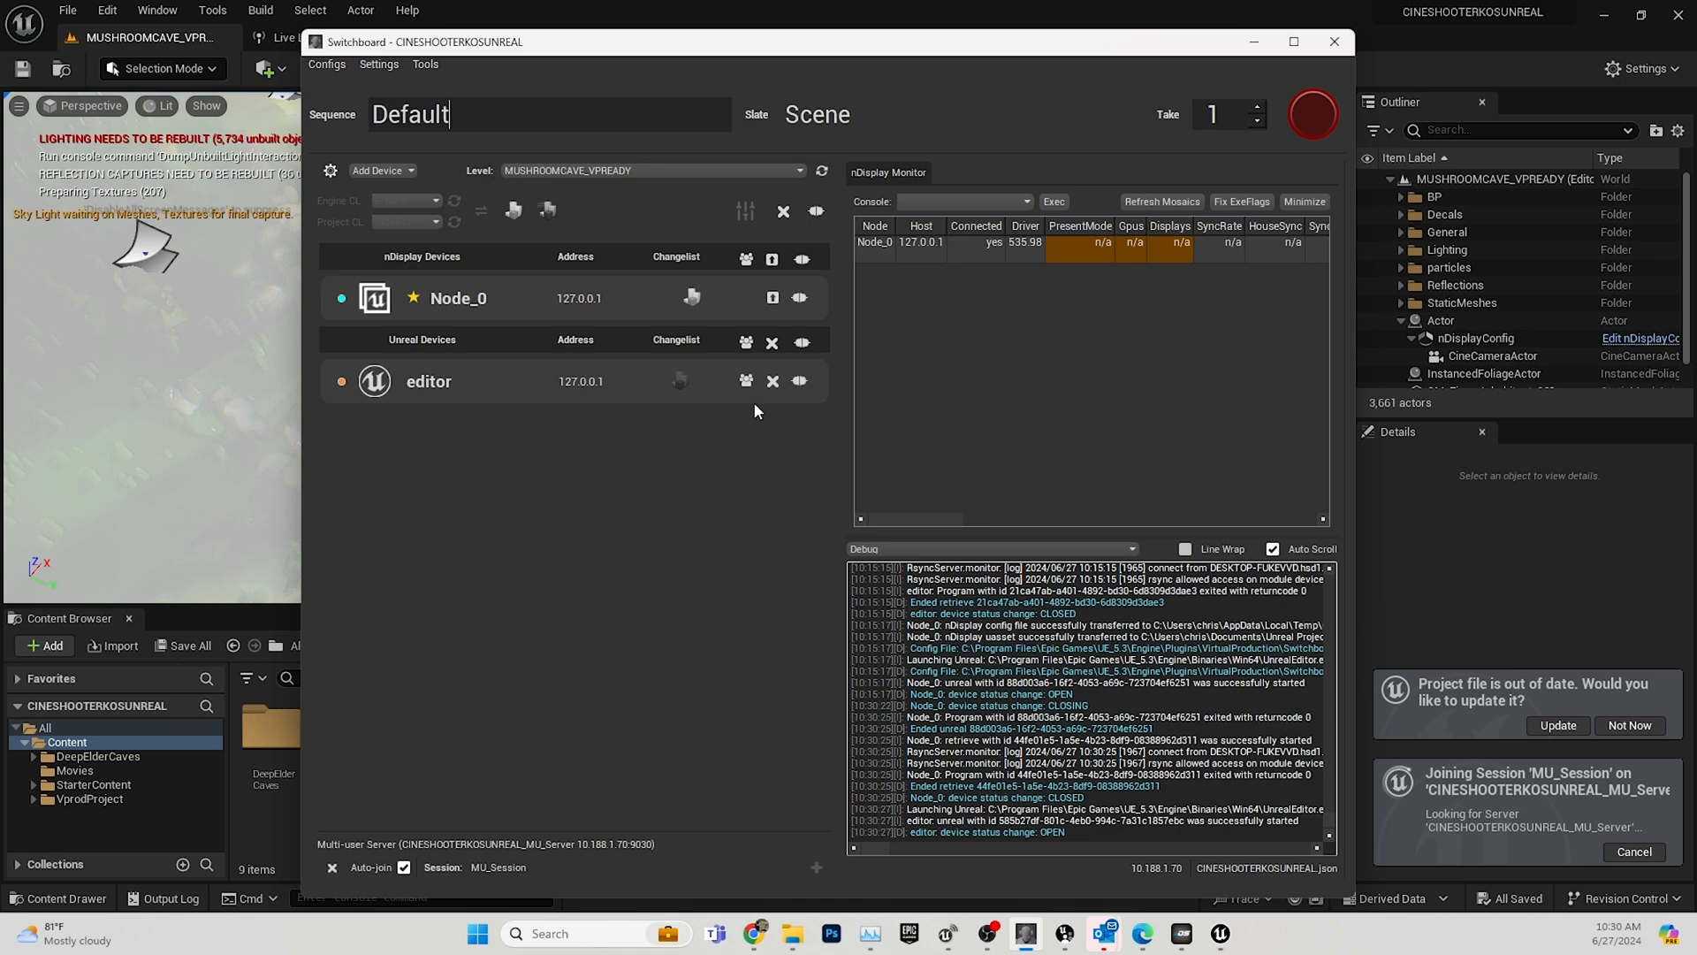
left_click(1254, 42)
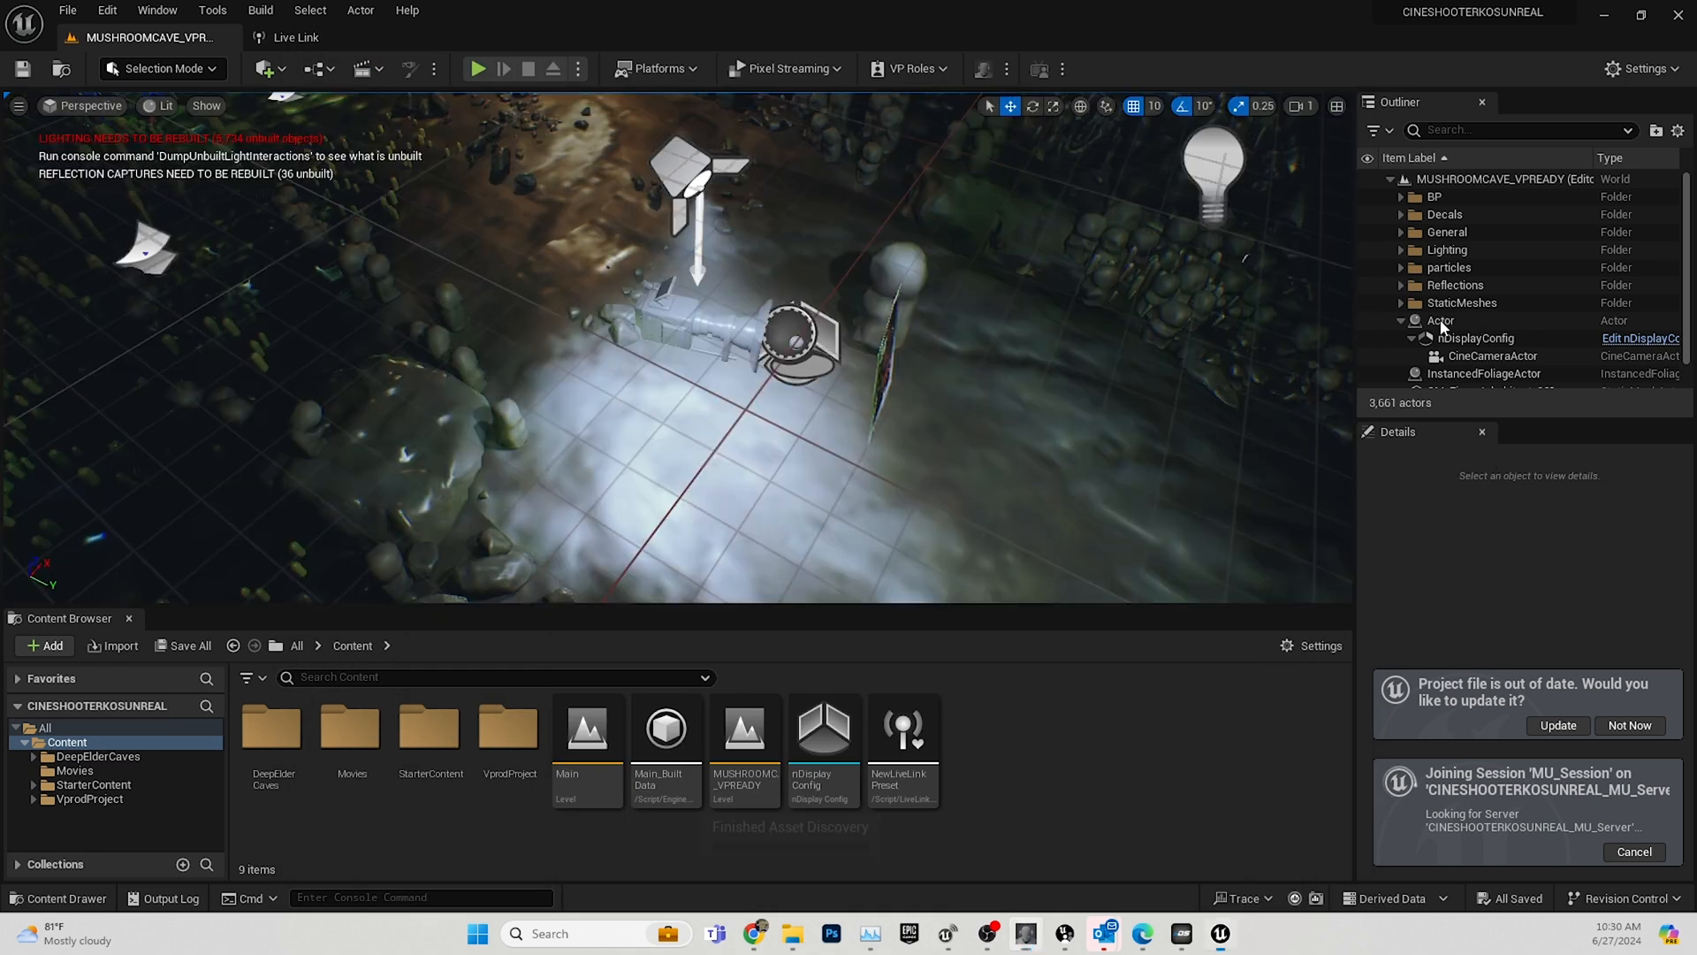
Delete the existing Actor, nDisplayConfig and CineCameraActor from the MUSHROOMCAVE_VPREADY level.
left_click(1450, 321)
key("Delete")
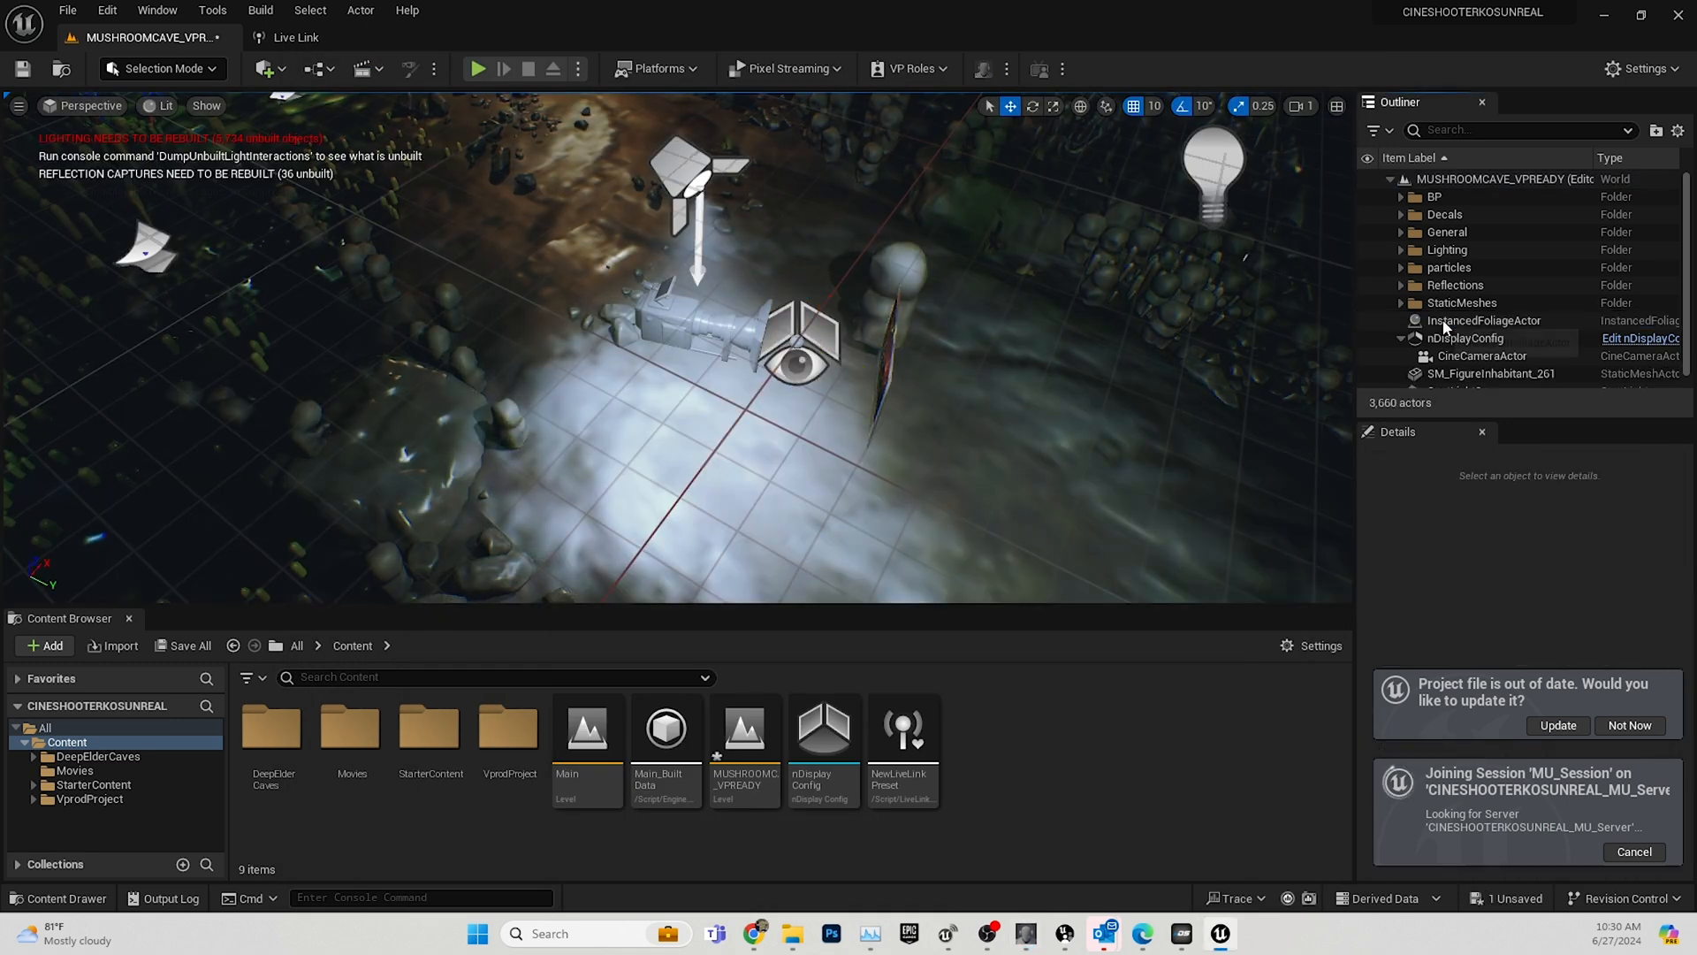
left_click(1470, 341)
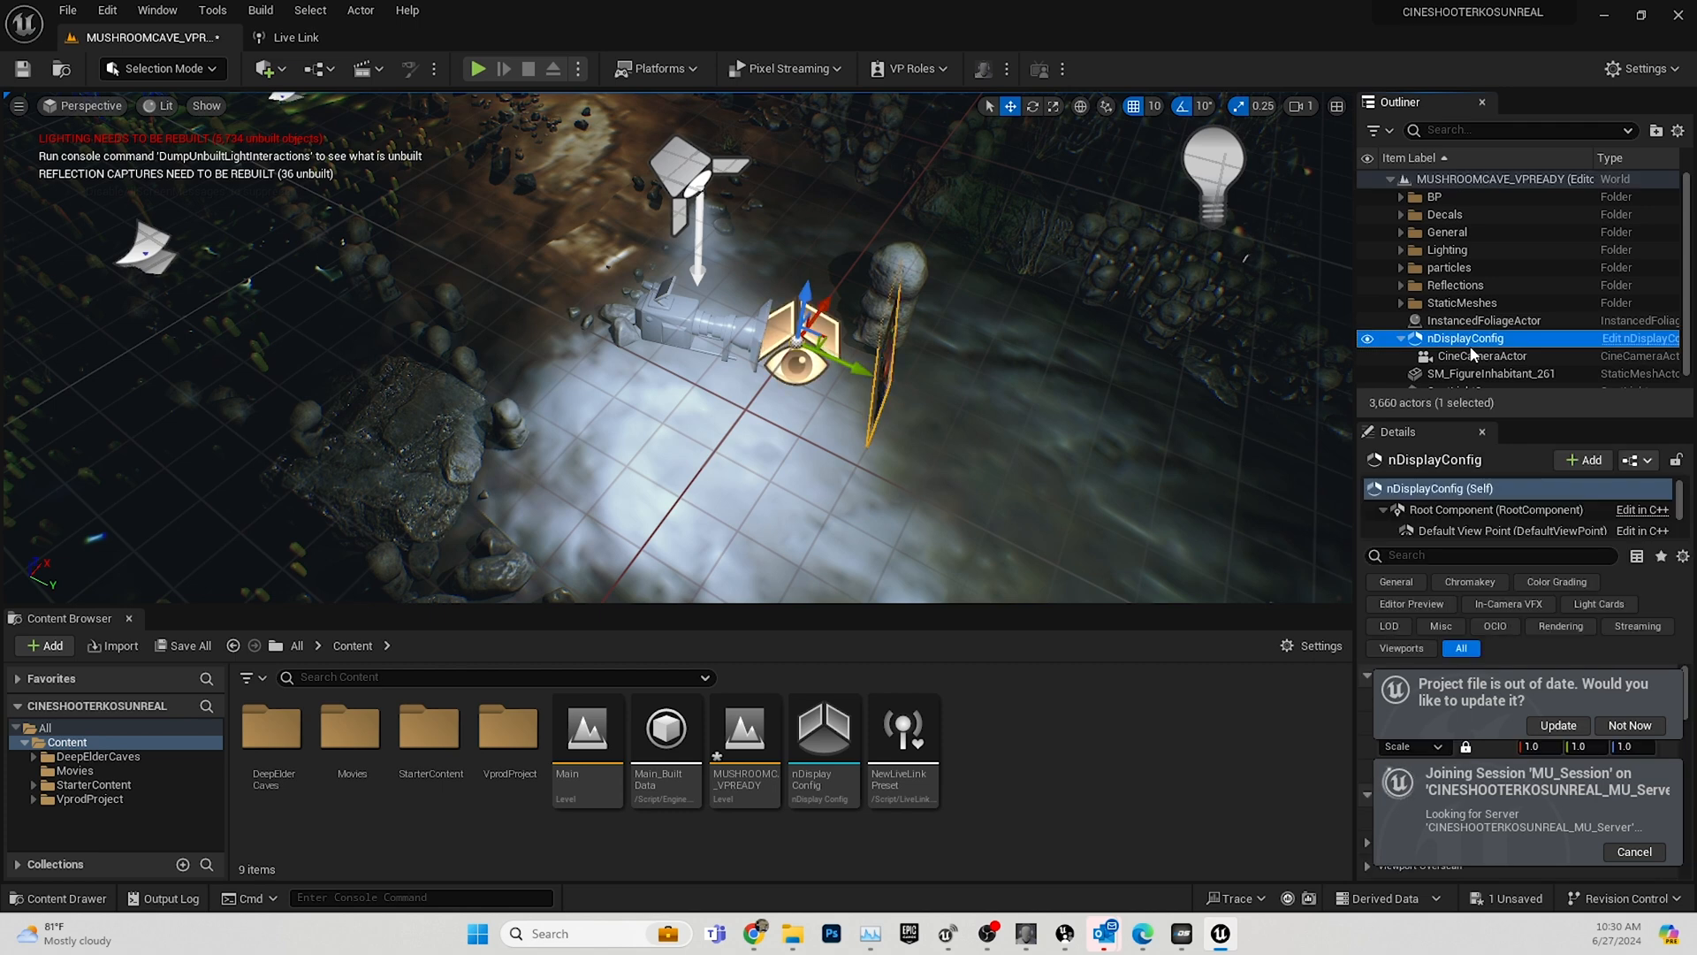
key("Delete")
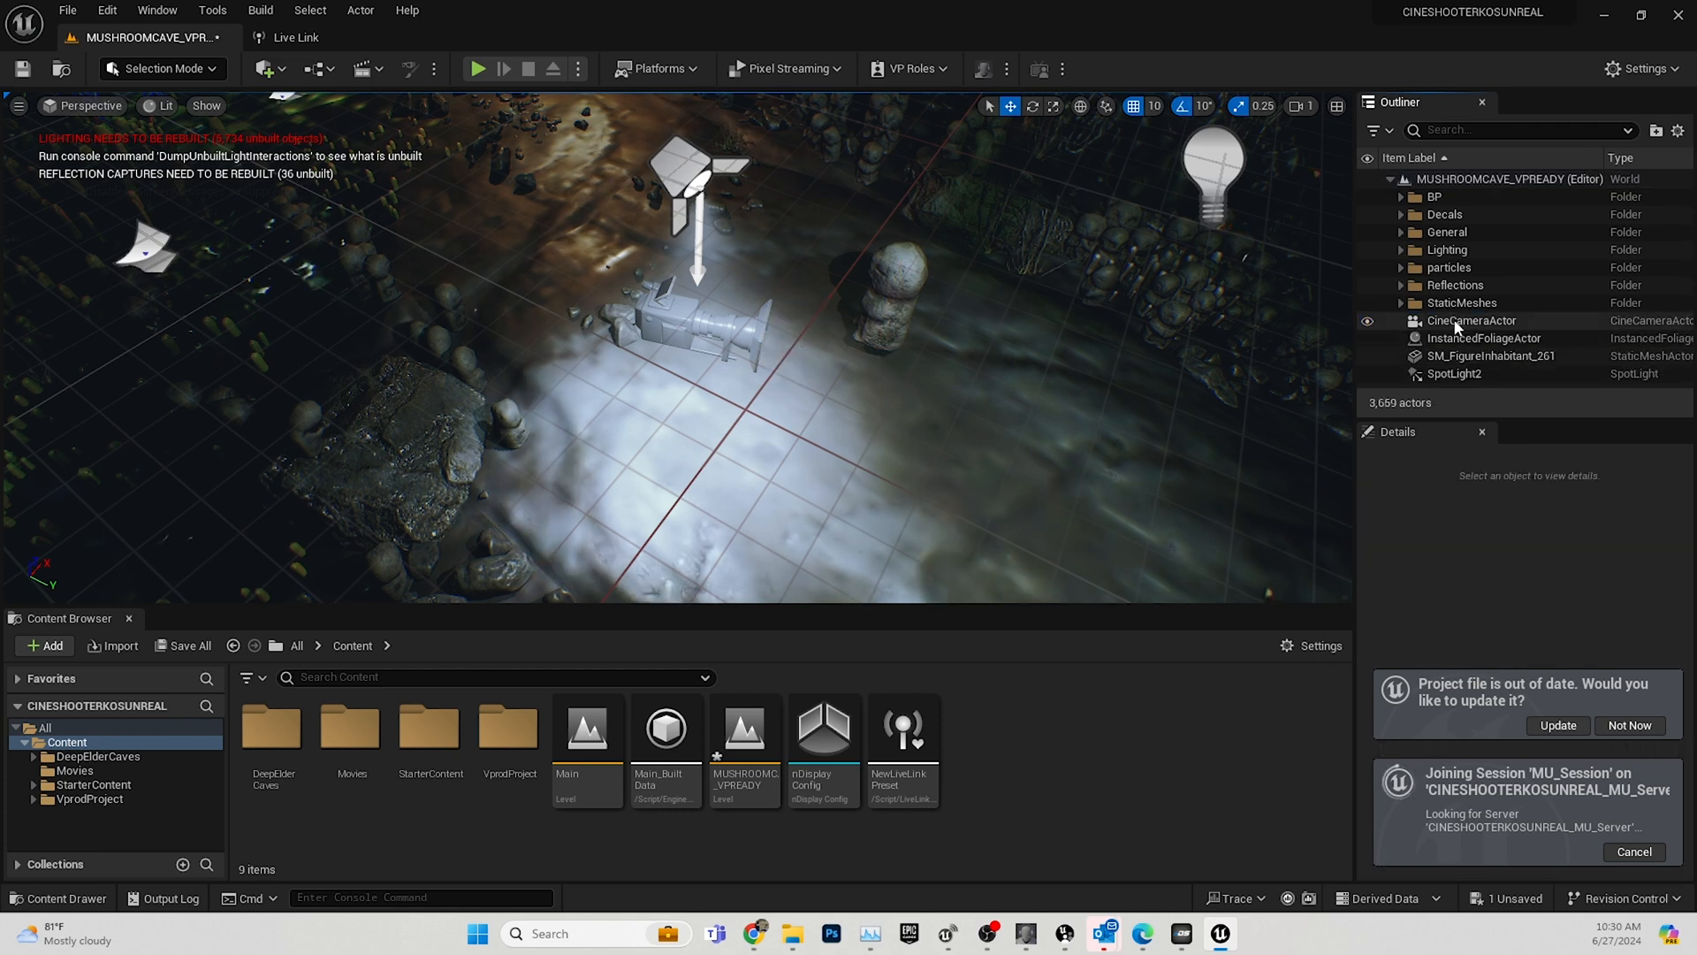
left_click(1457, 323)
key("Delete")
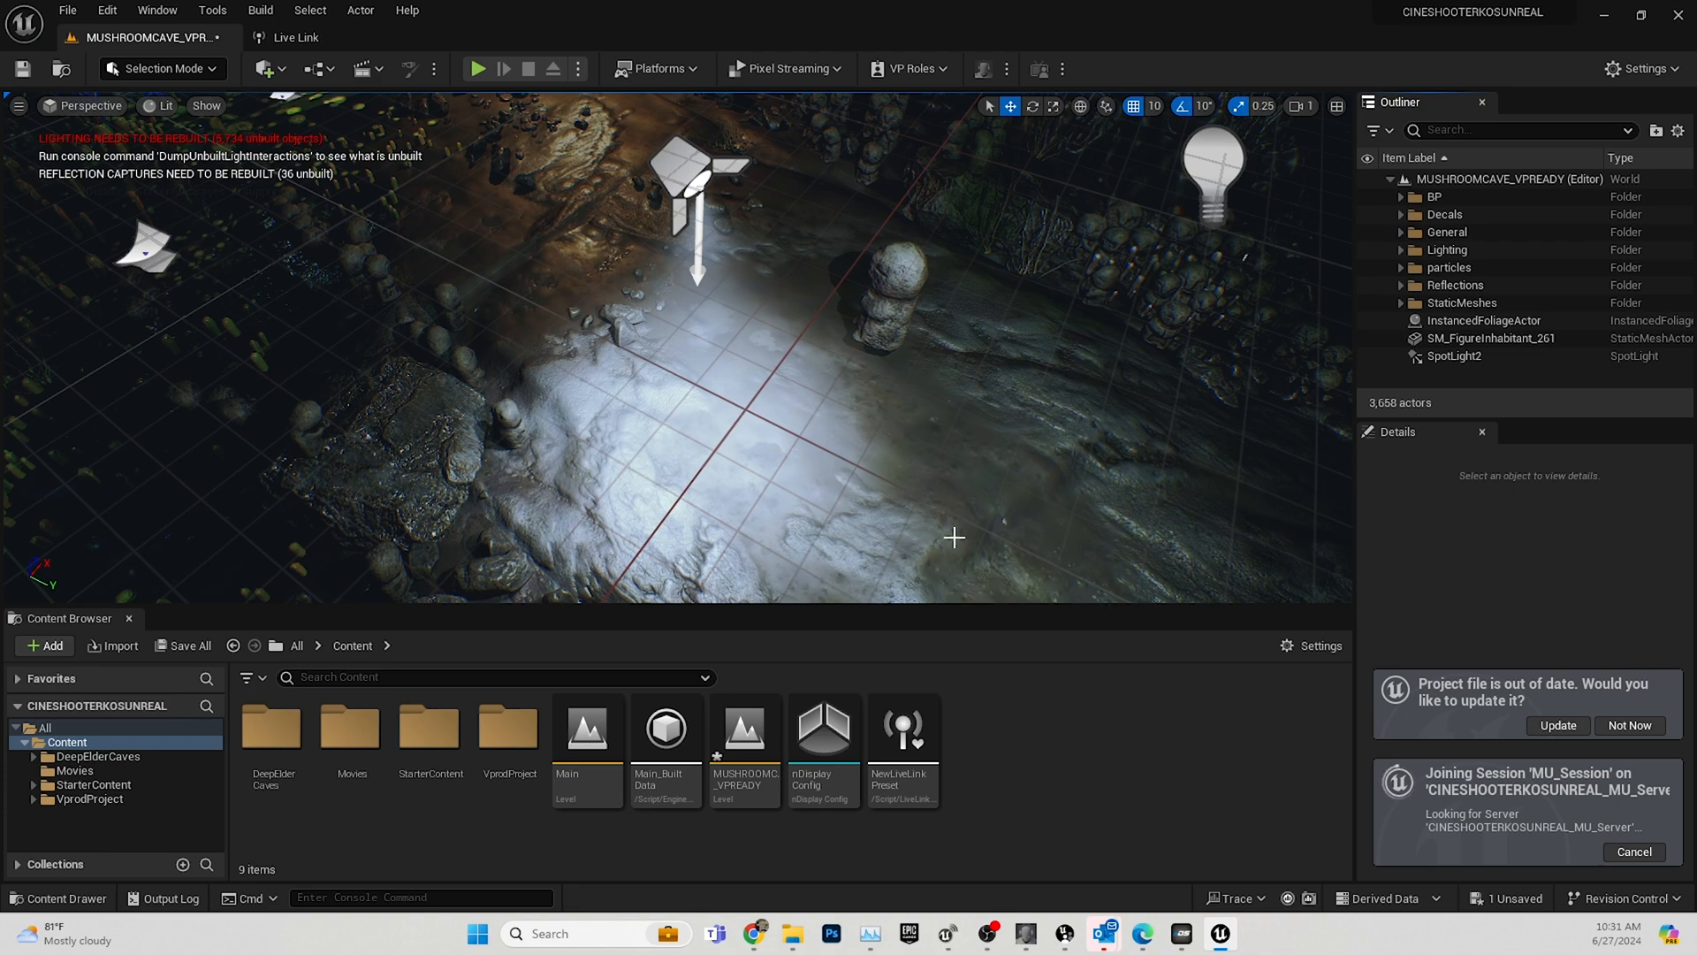
Place the nDisplay Config asset on the lit cave floor at about -2950, 6710, -280, facing the stacked-stone figure.
right_click_drag(955, 537, 1015, 446)
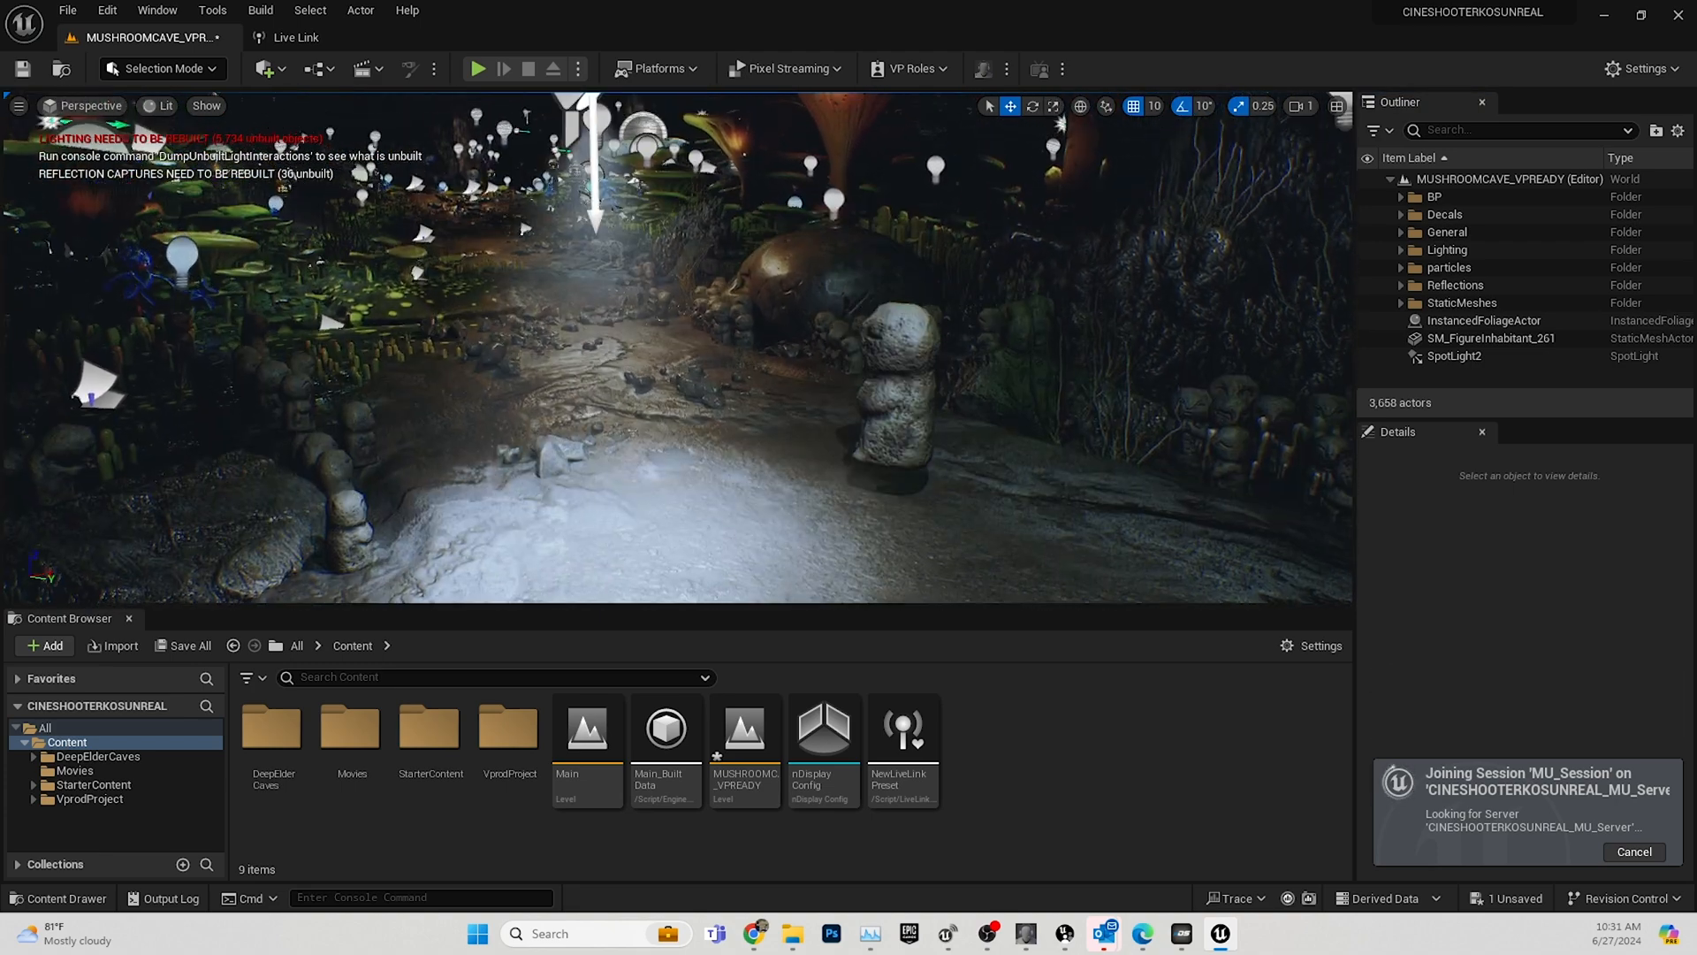
left_click(901, 361)
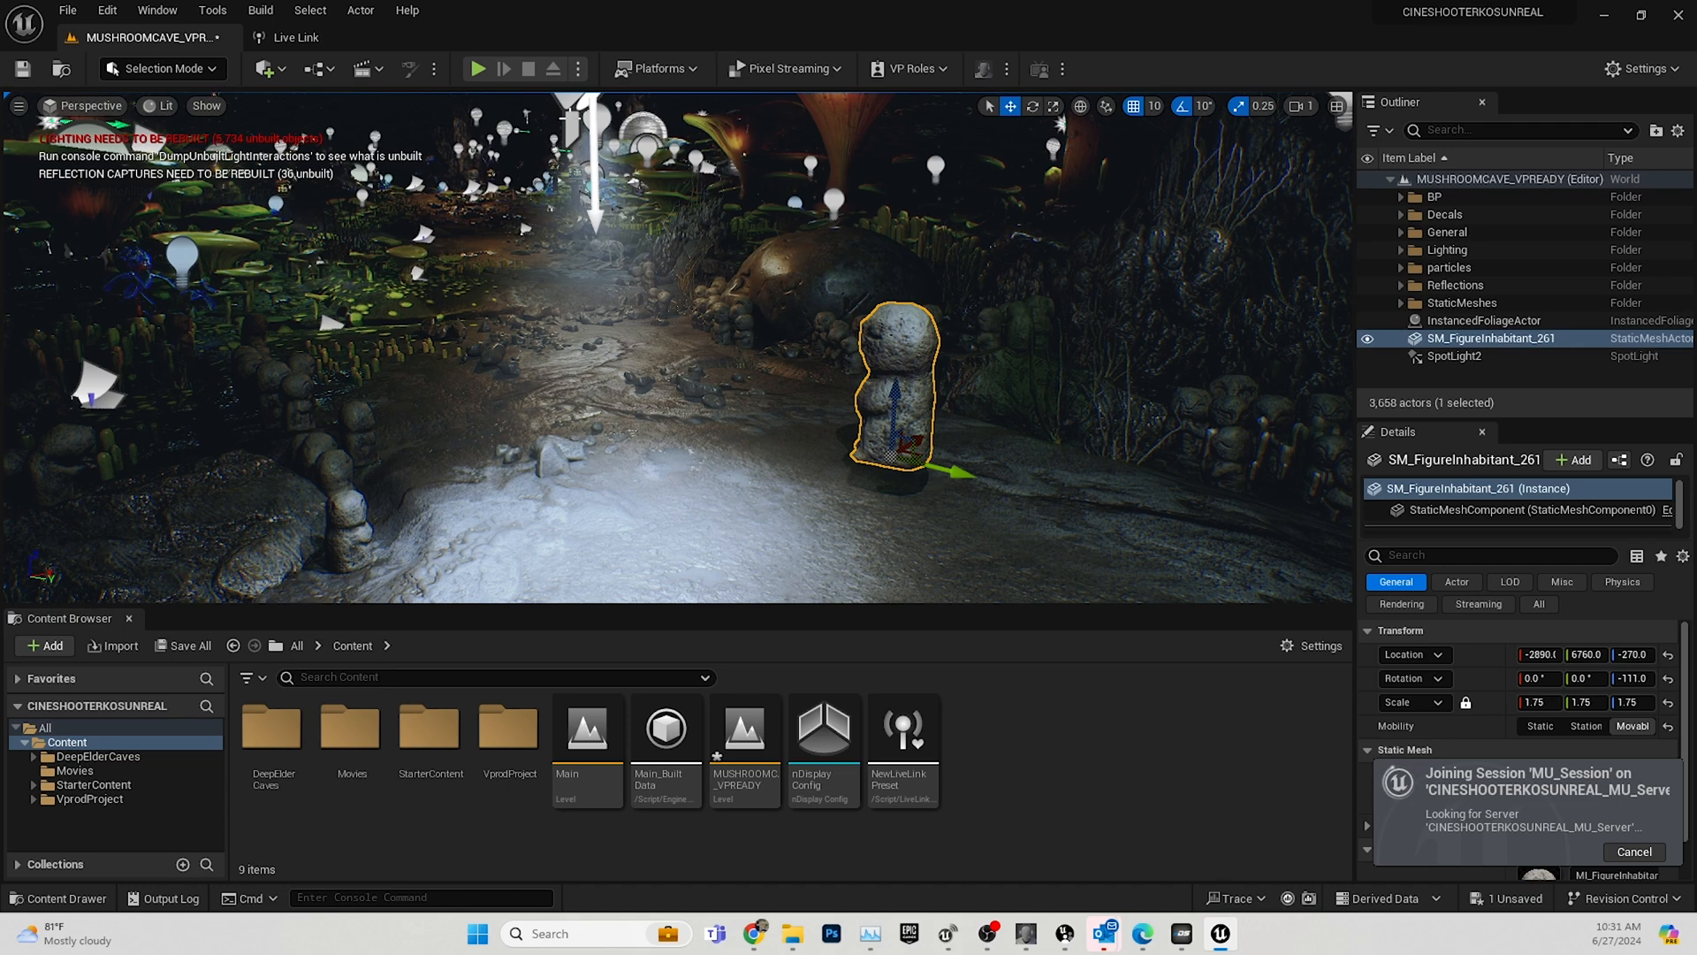
left_click(570, 118)
left_click(1129, 572)
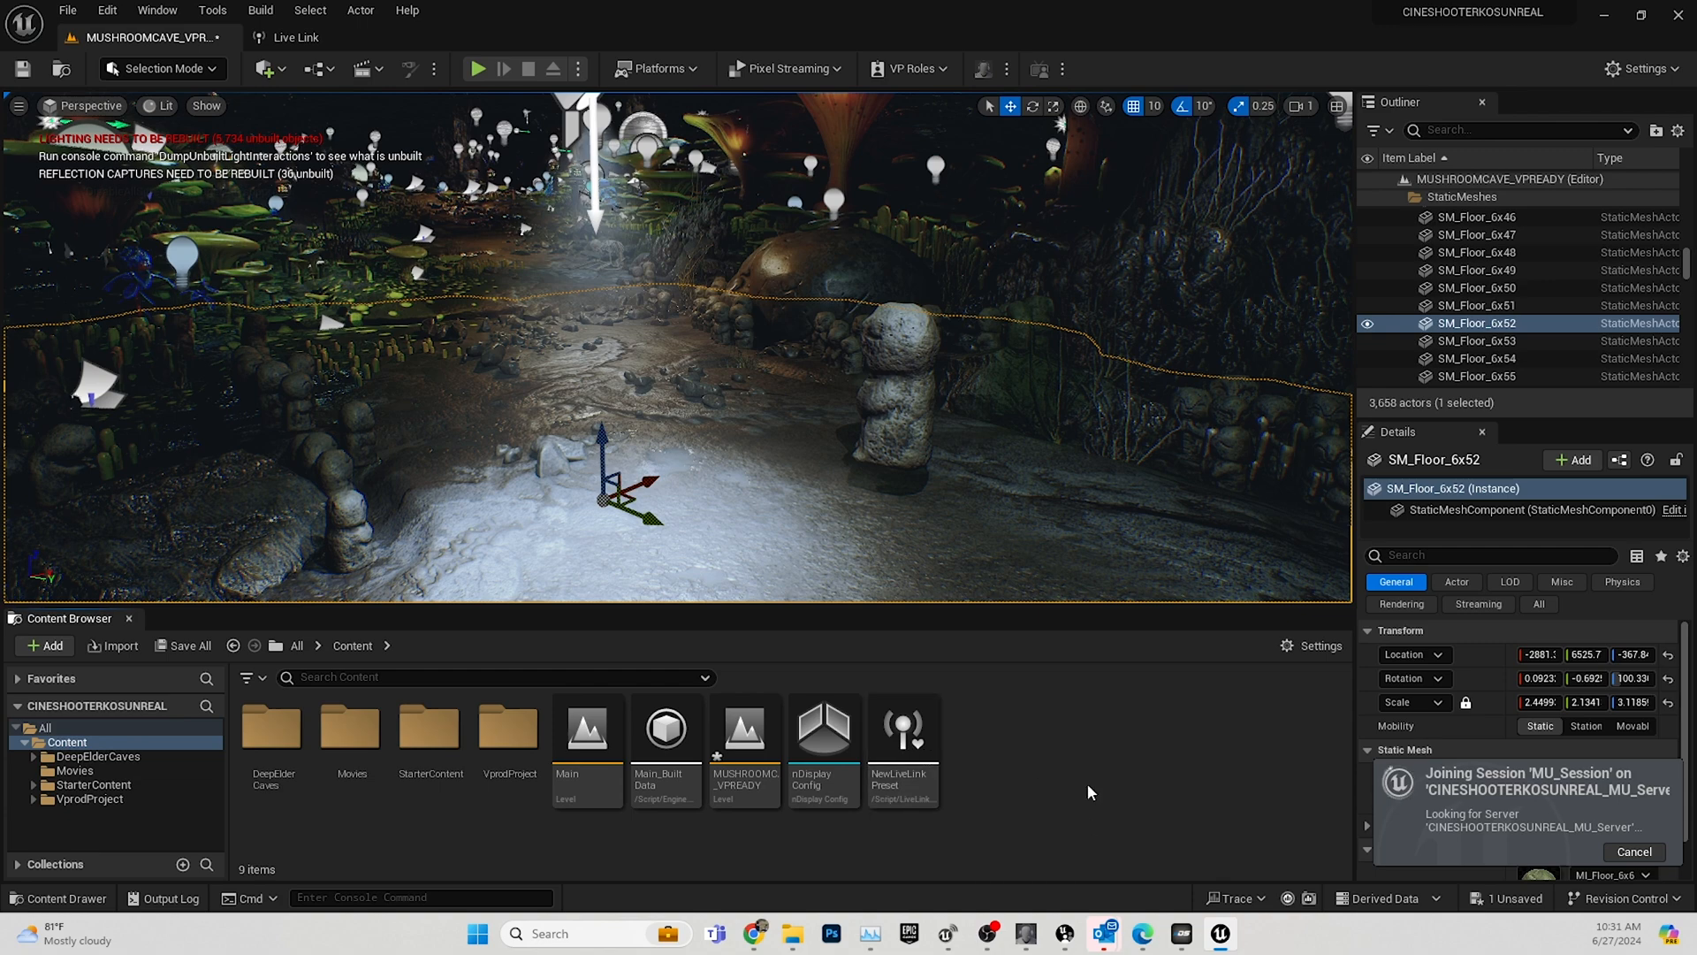
left_click_drag(828, 749, 744, 494)
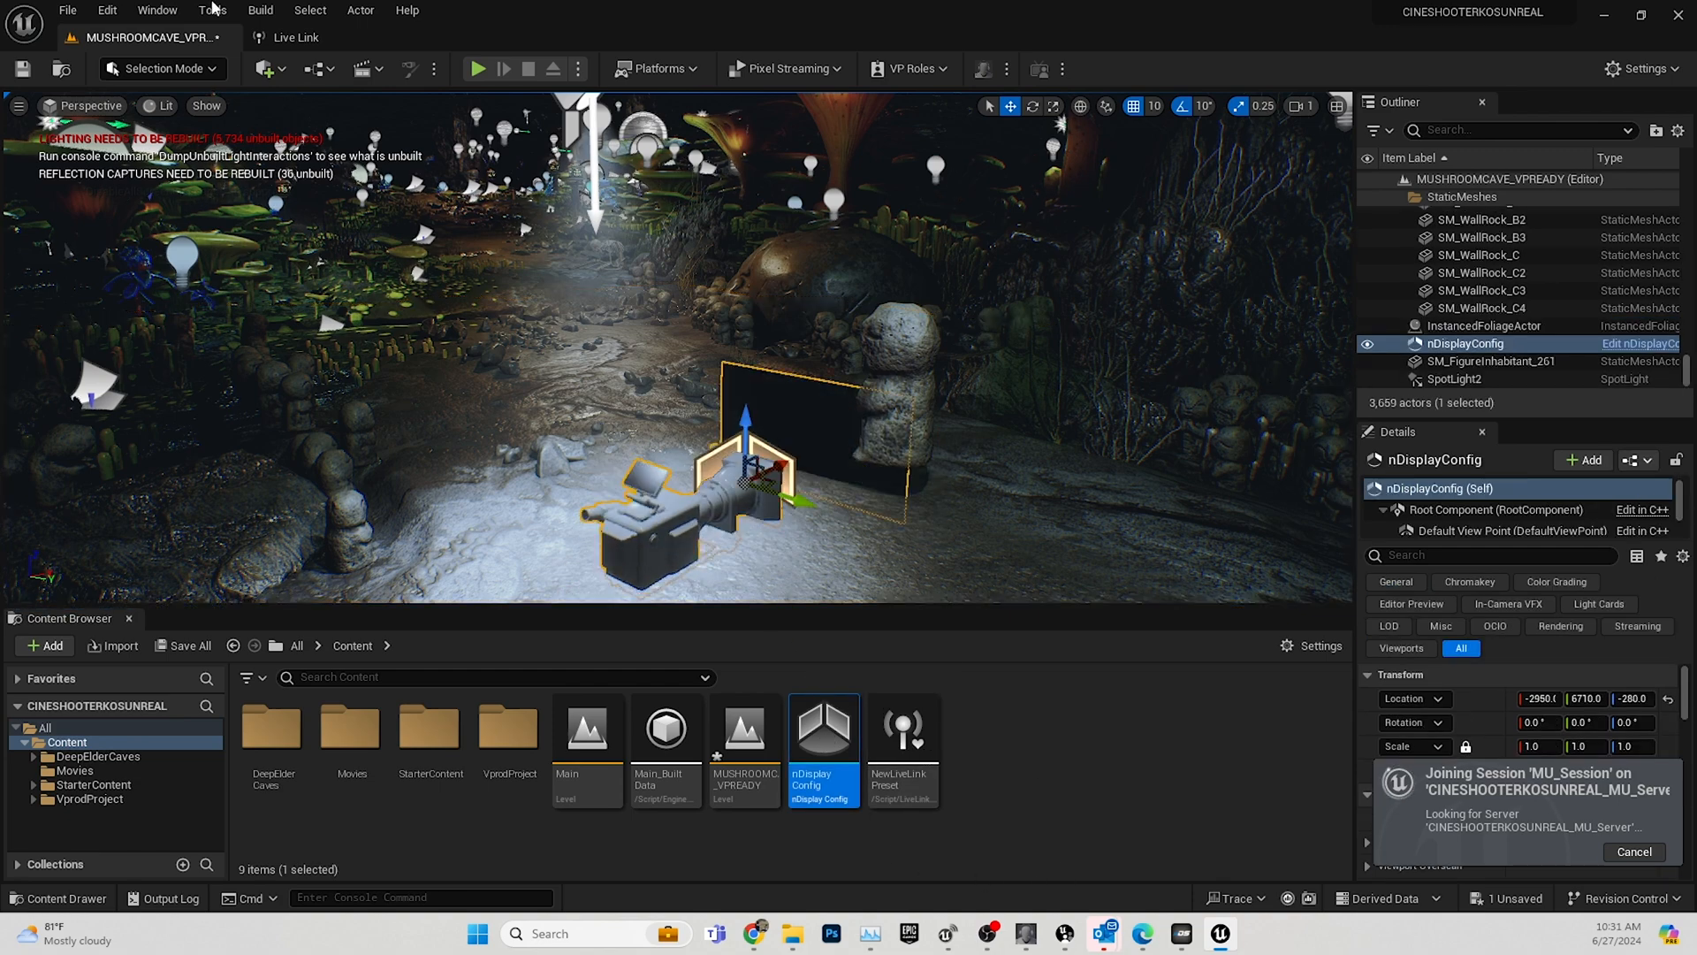
left_click(263, 69)
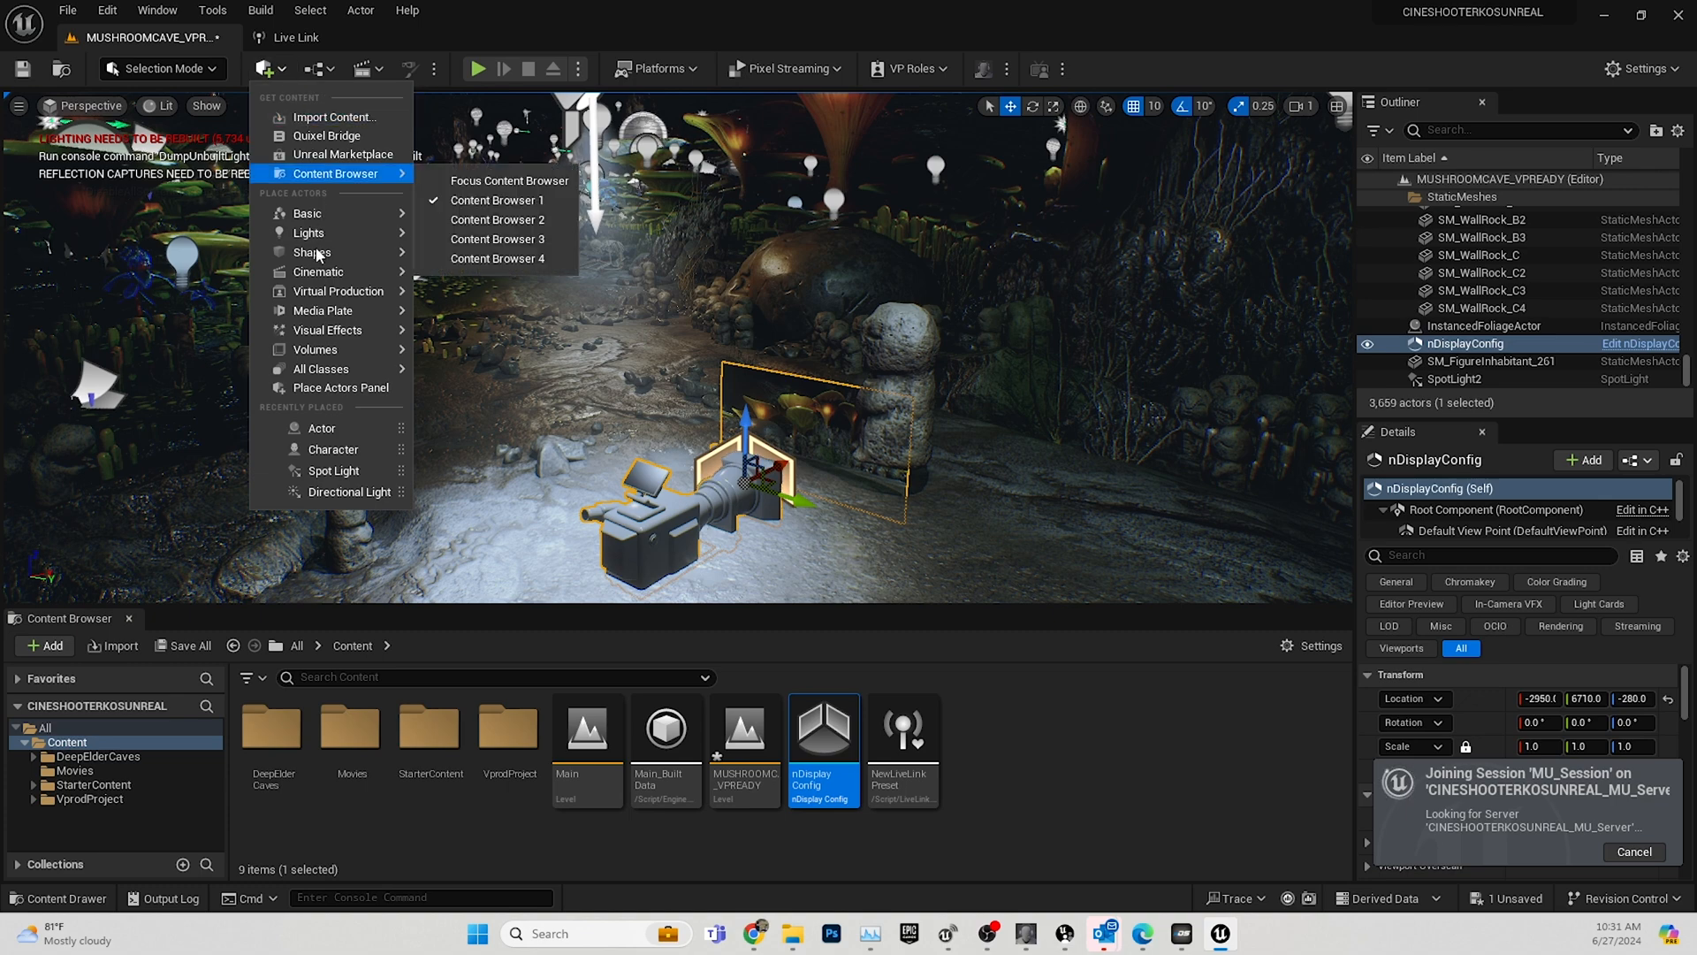
mouse_move(325, 272)
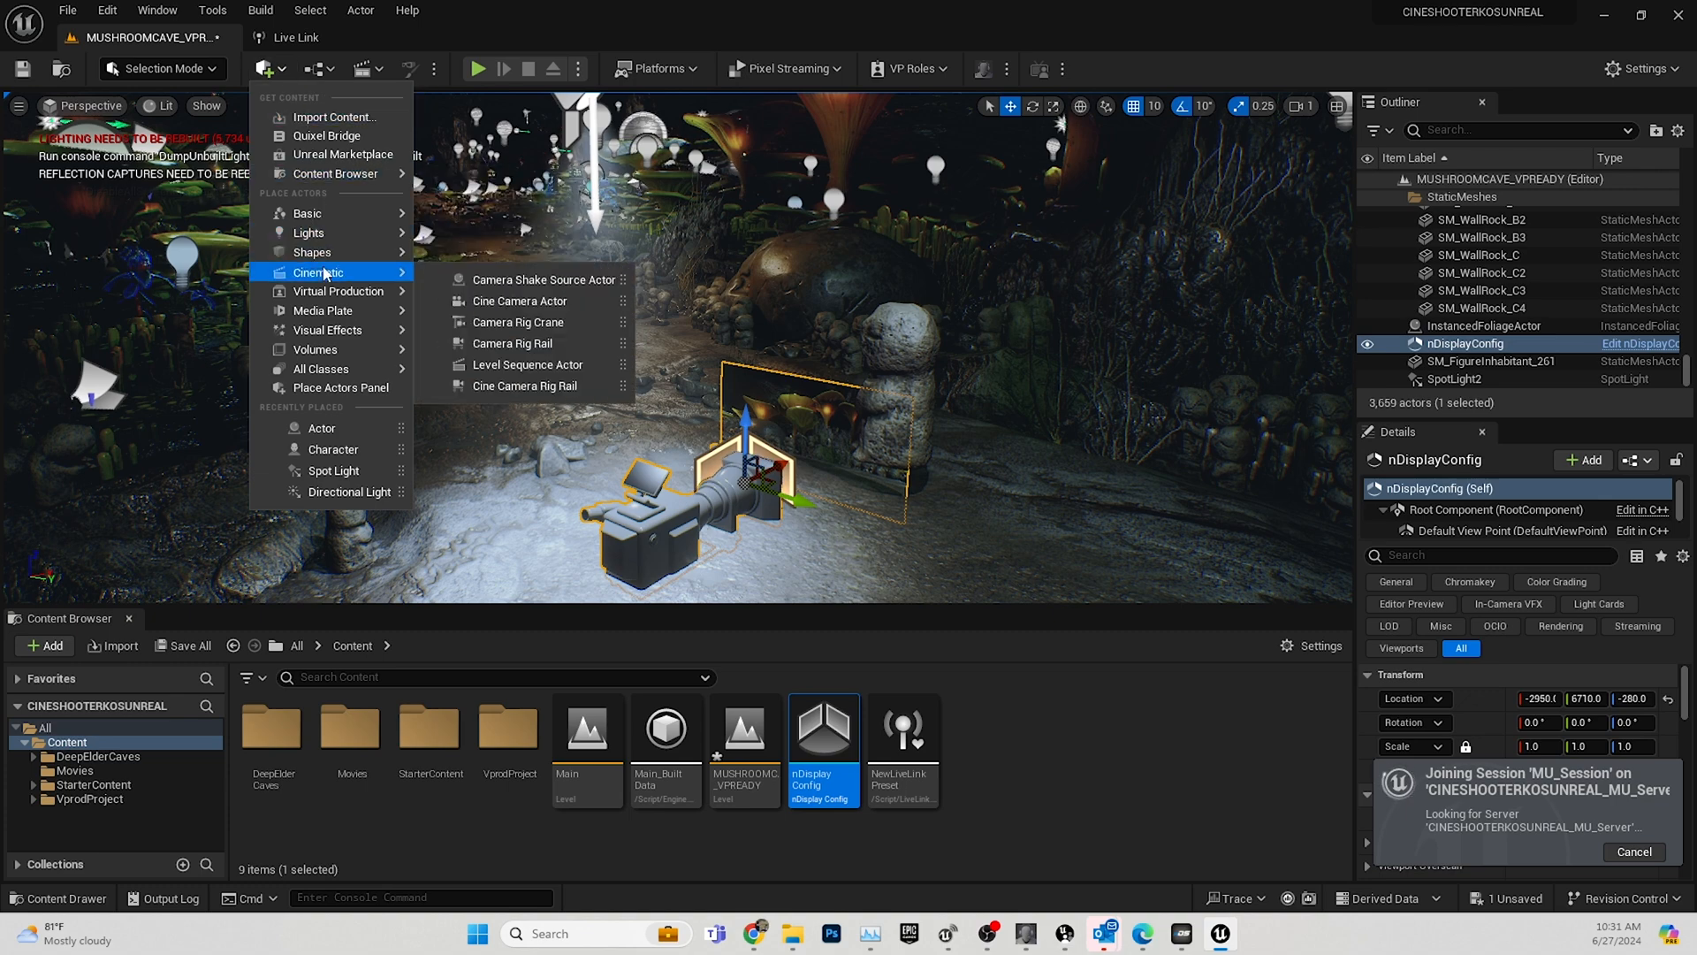
left_click(488, 317)
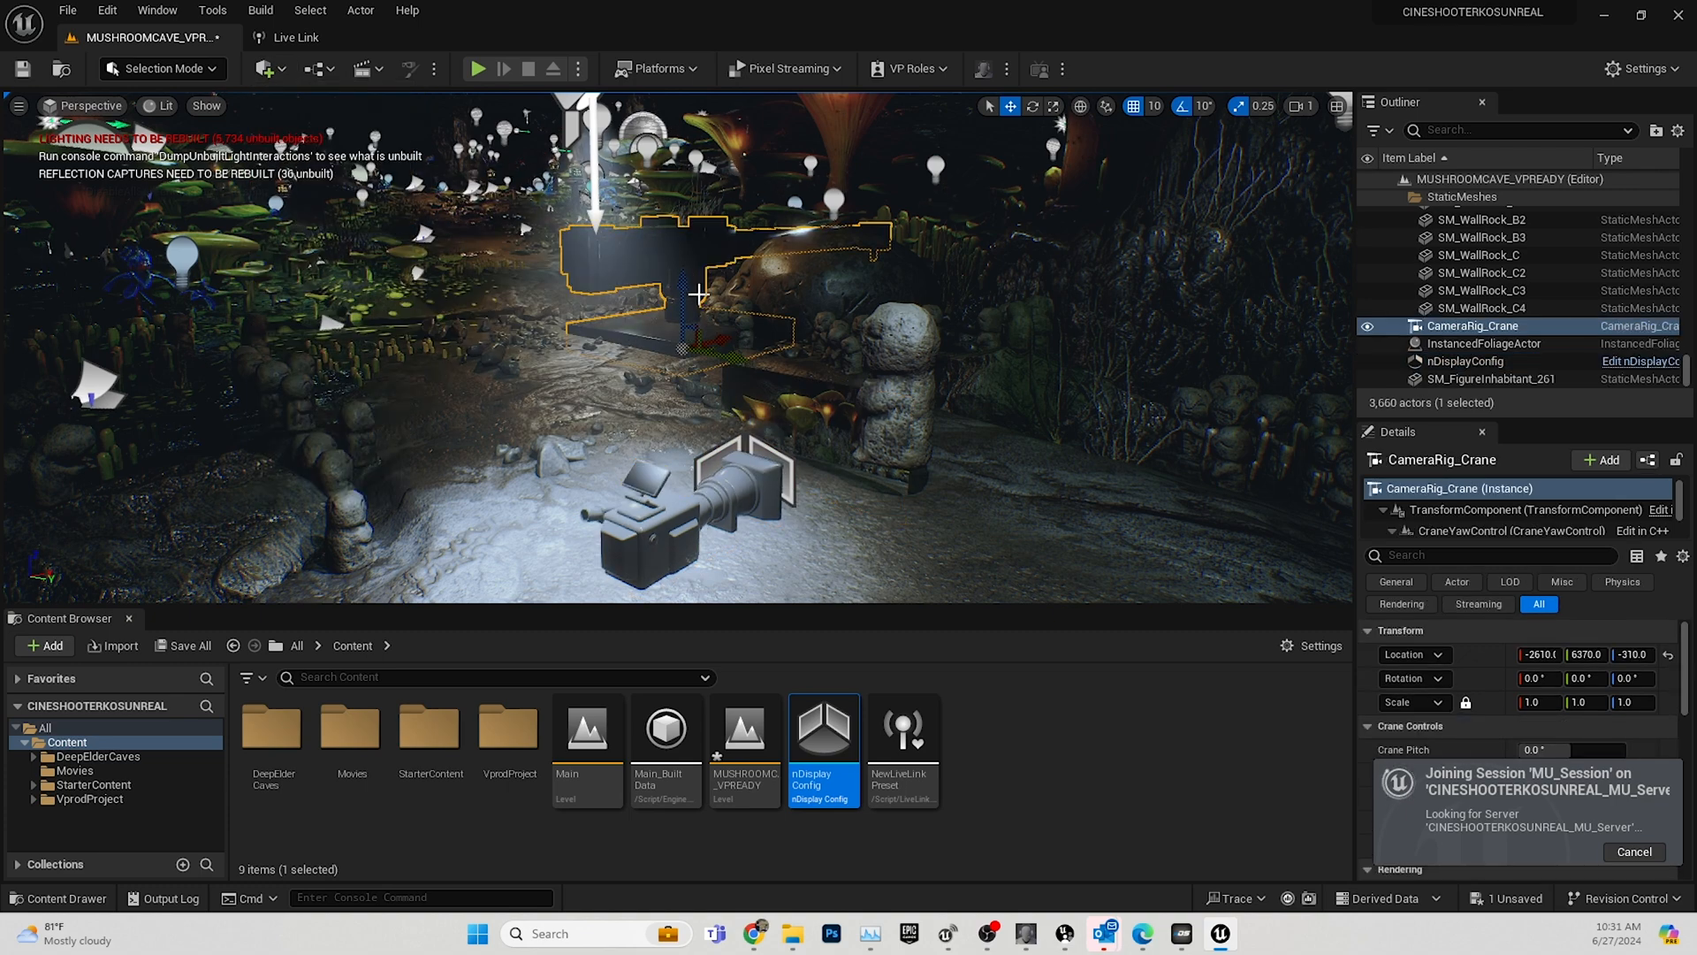
key("Delete")
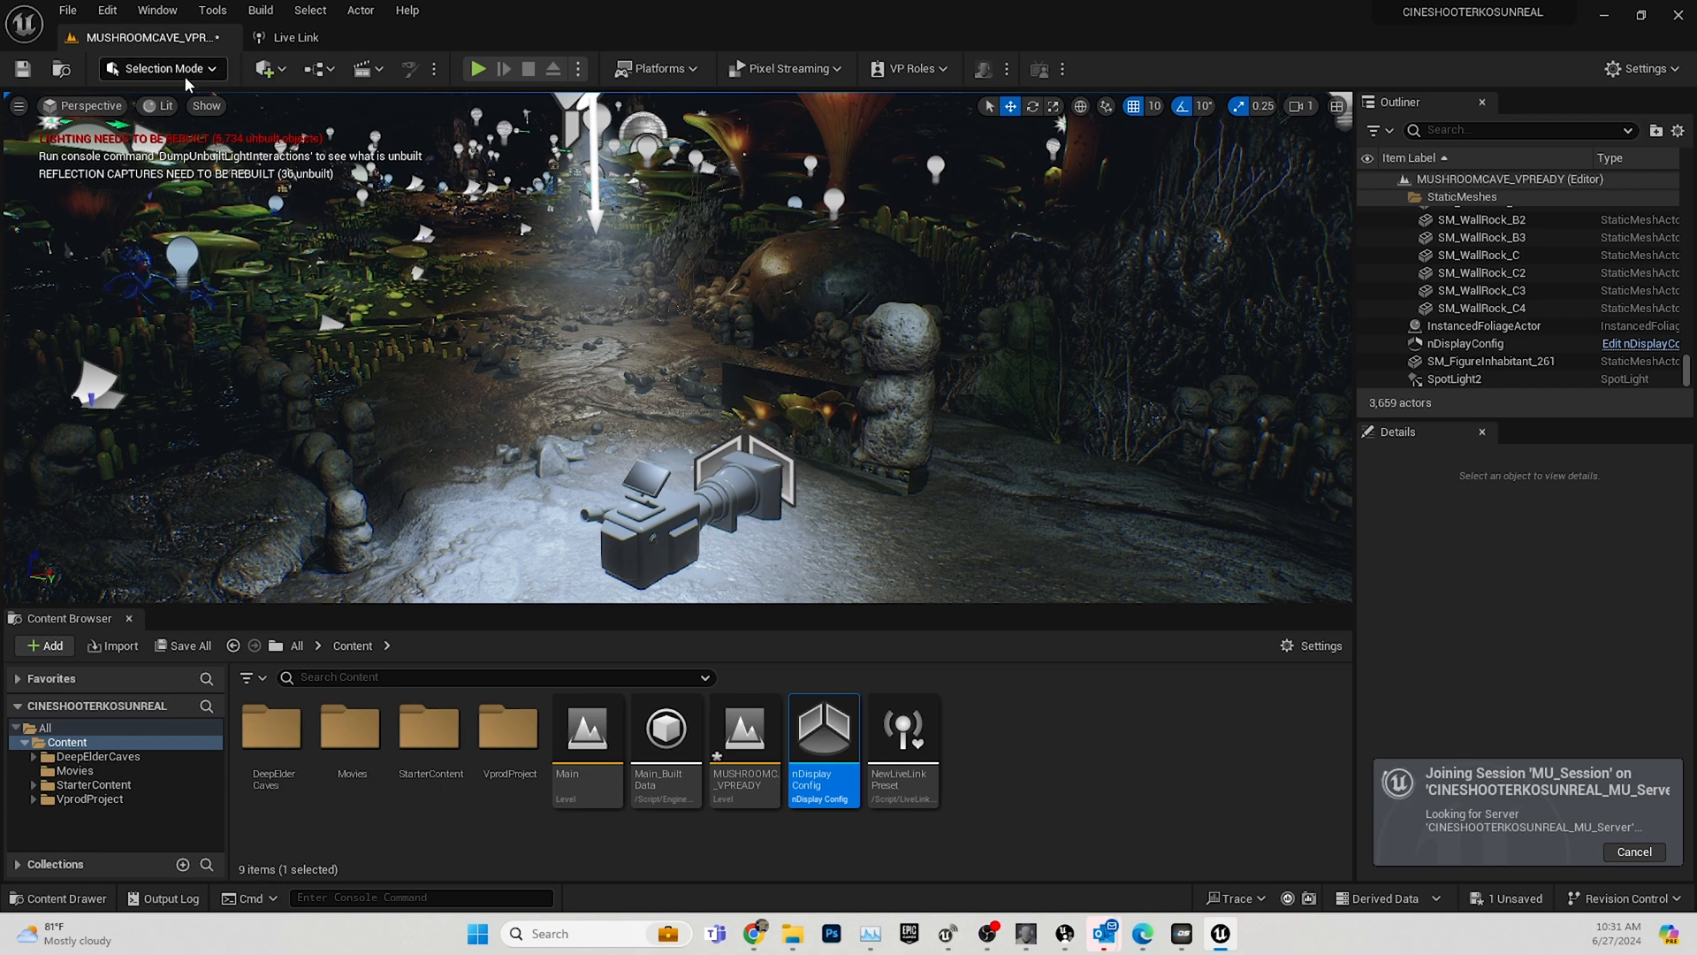
Add a Cine Camera Actor to the level and select it.
left_click(184, 71)
left_click(279, 68)
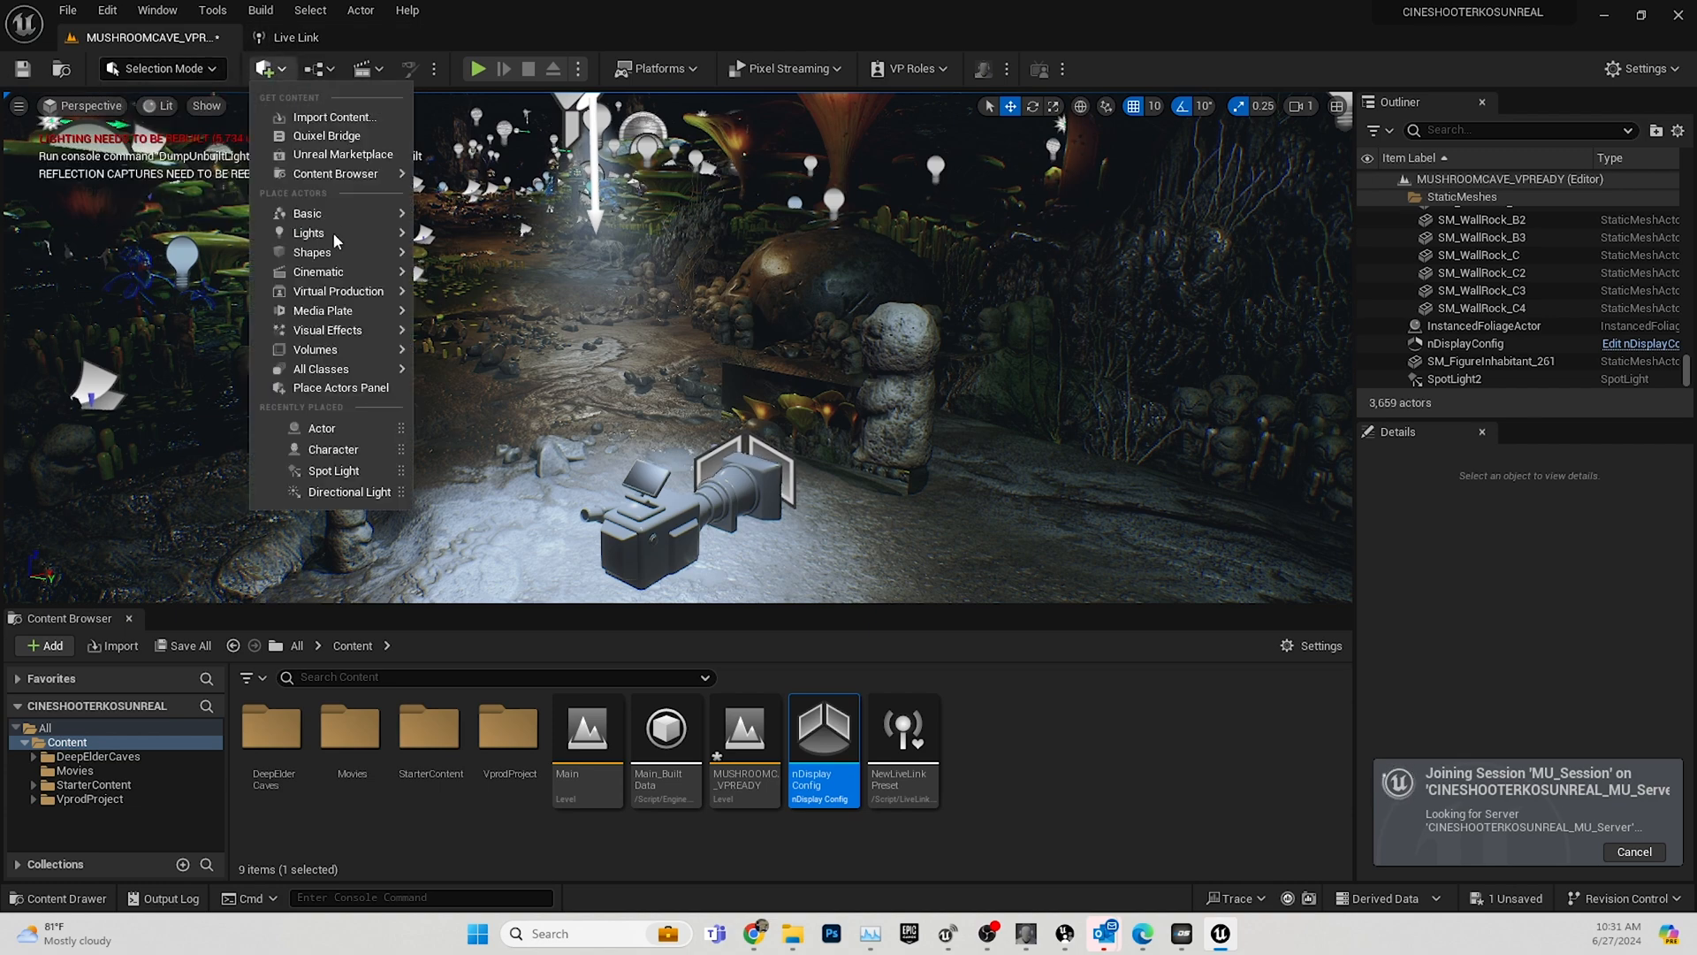
mouse_move(331, 275)
left_click(491, 300)
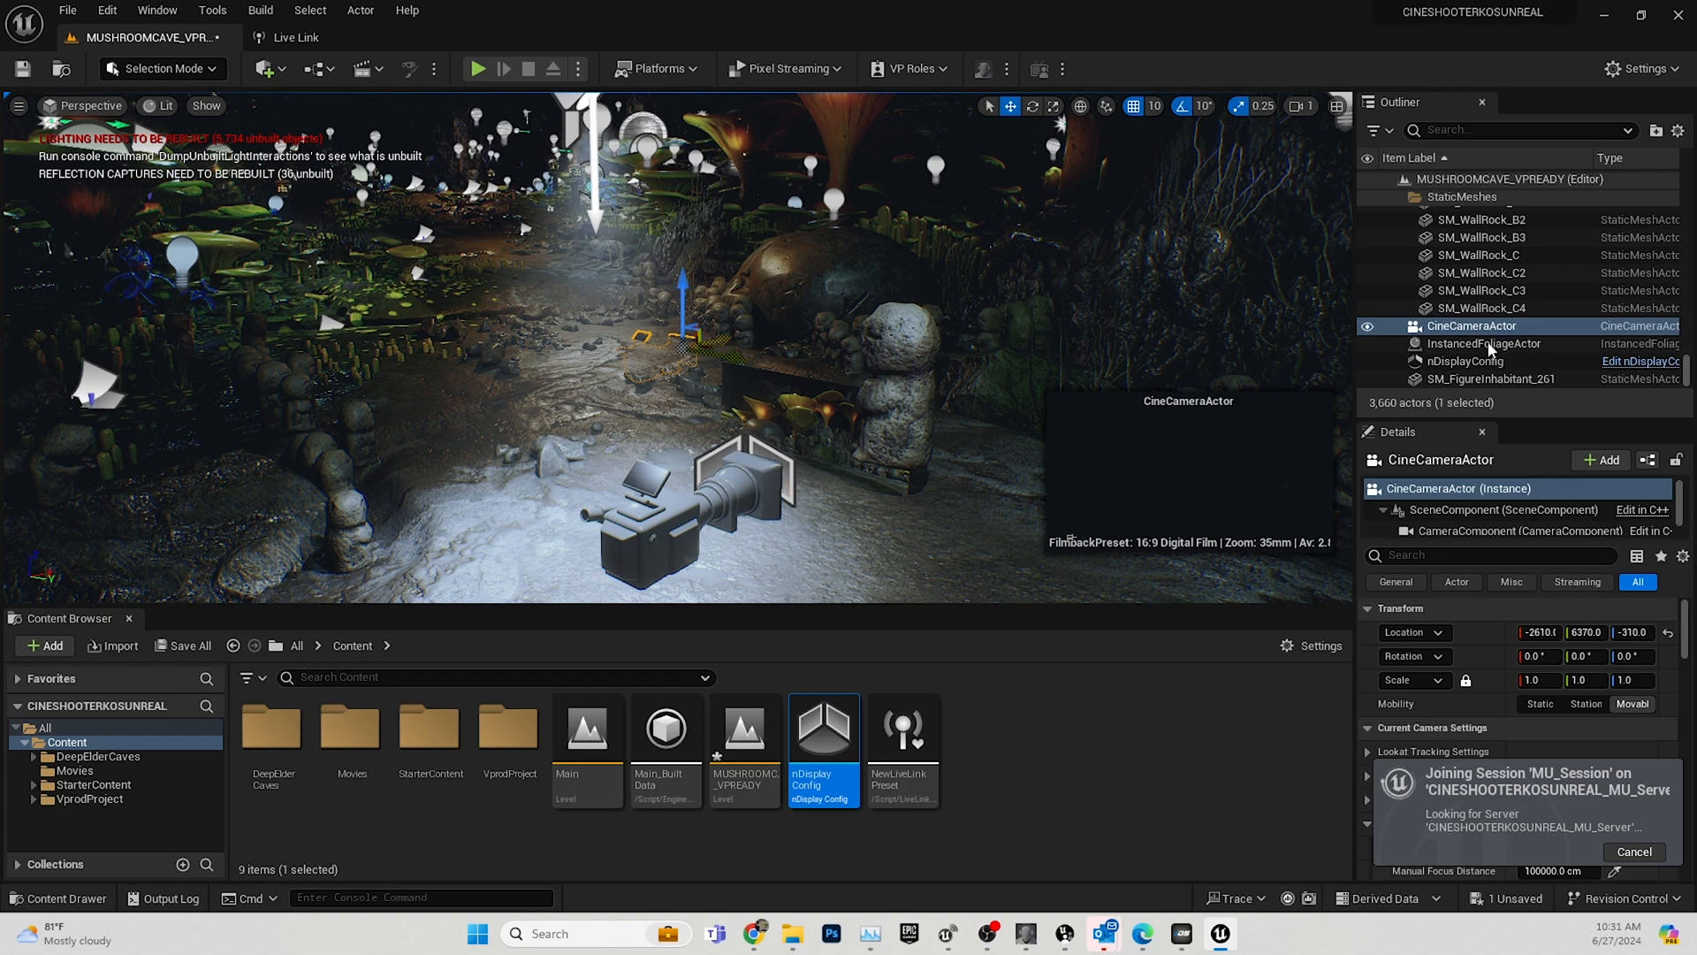
left_click(1423, 333)
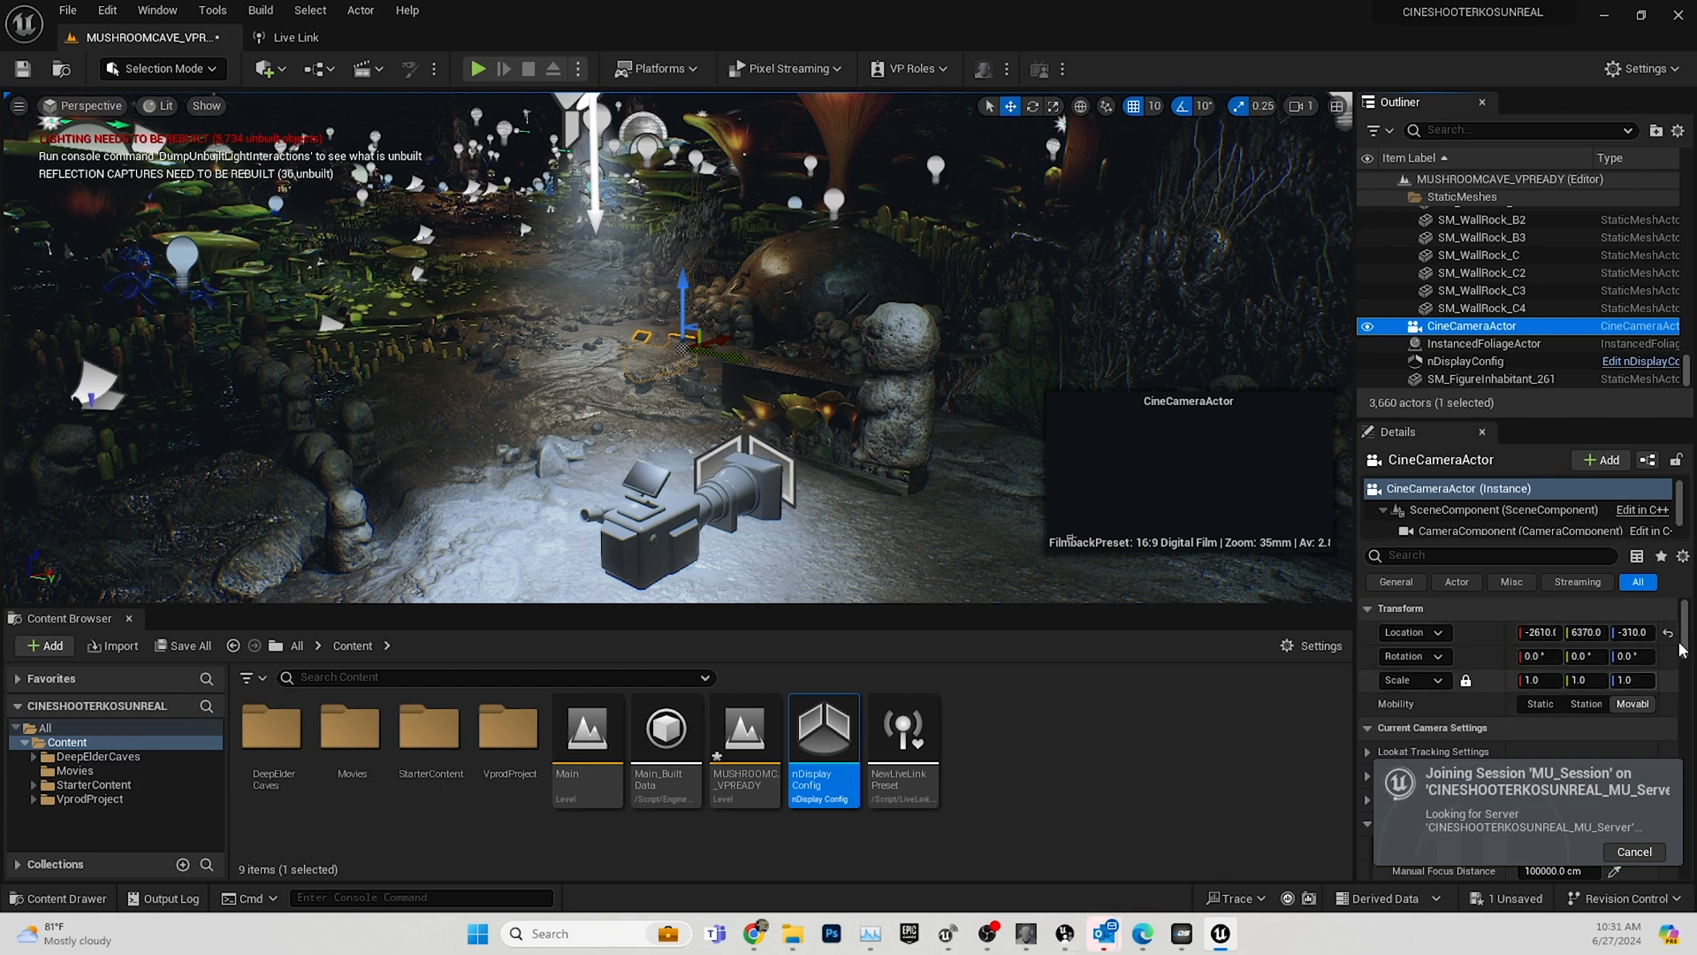
Switch to Kessler kOS, review the FreeD values for Camera 1, and return to the Unreal Editor.
left_click(1182, 934)
left_click(1623, 158)
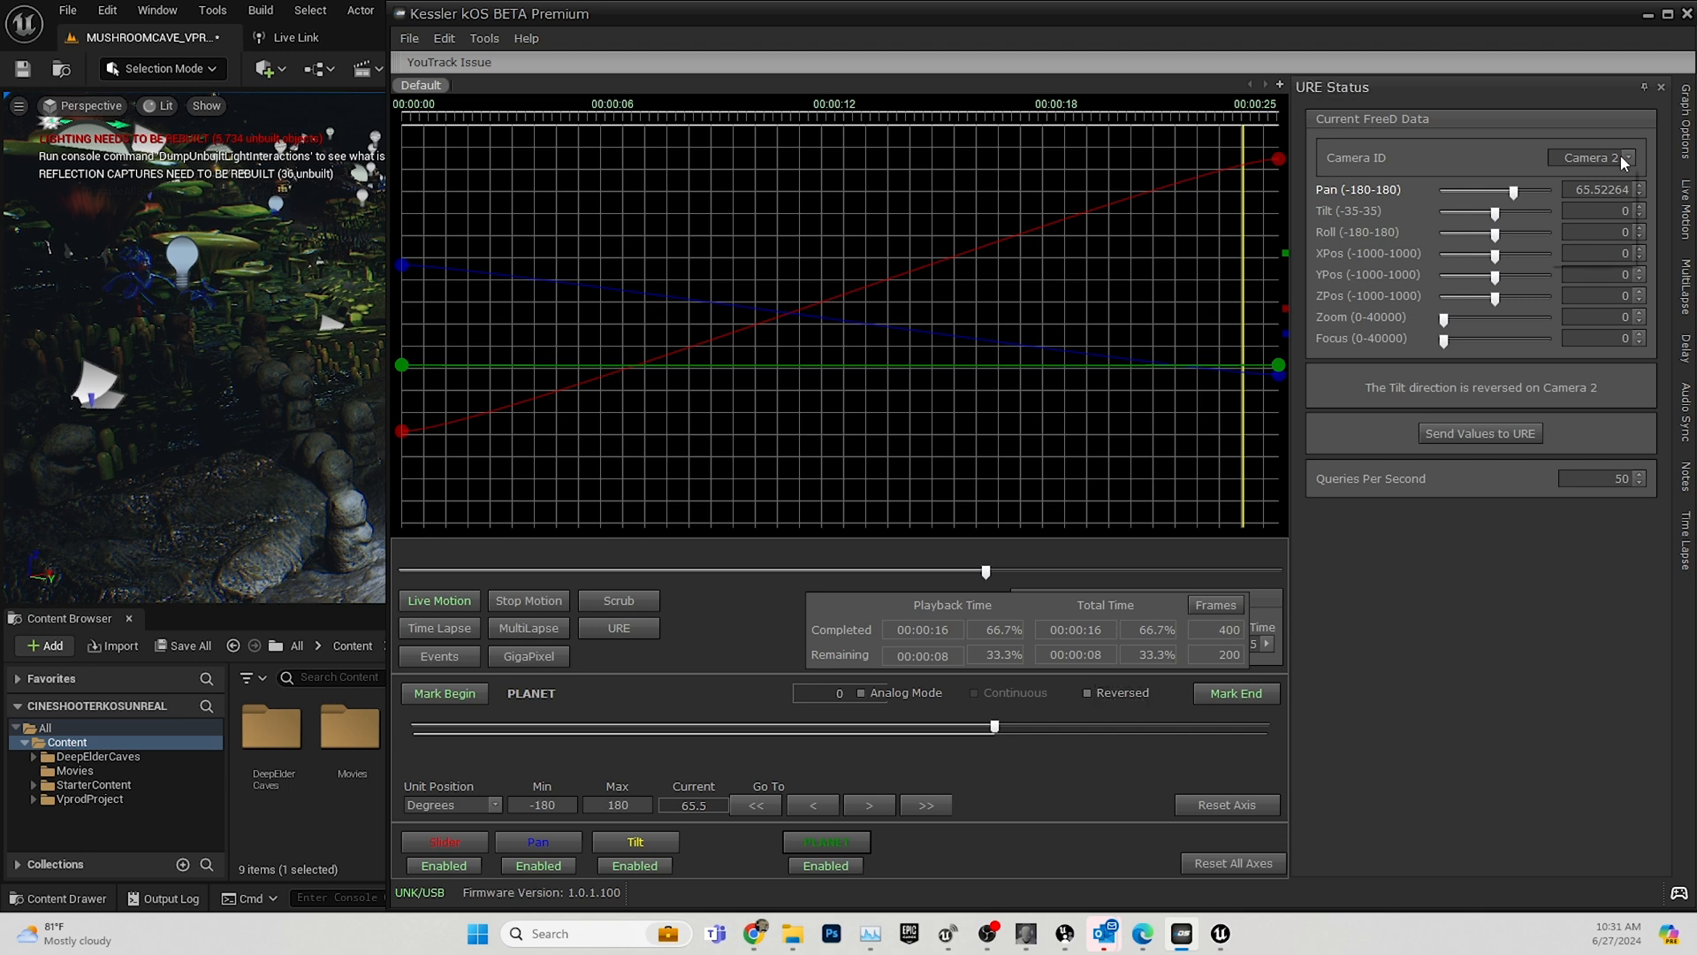
left_click(1613, 183)
left_click(1622, 158)
left_click(1587, 174)
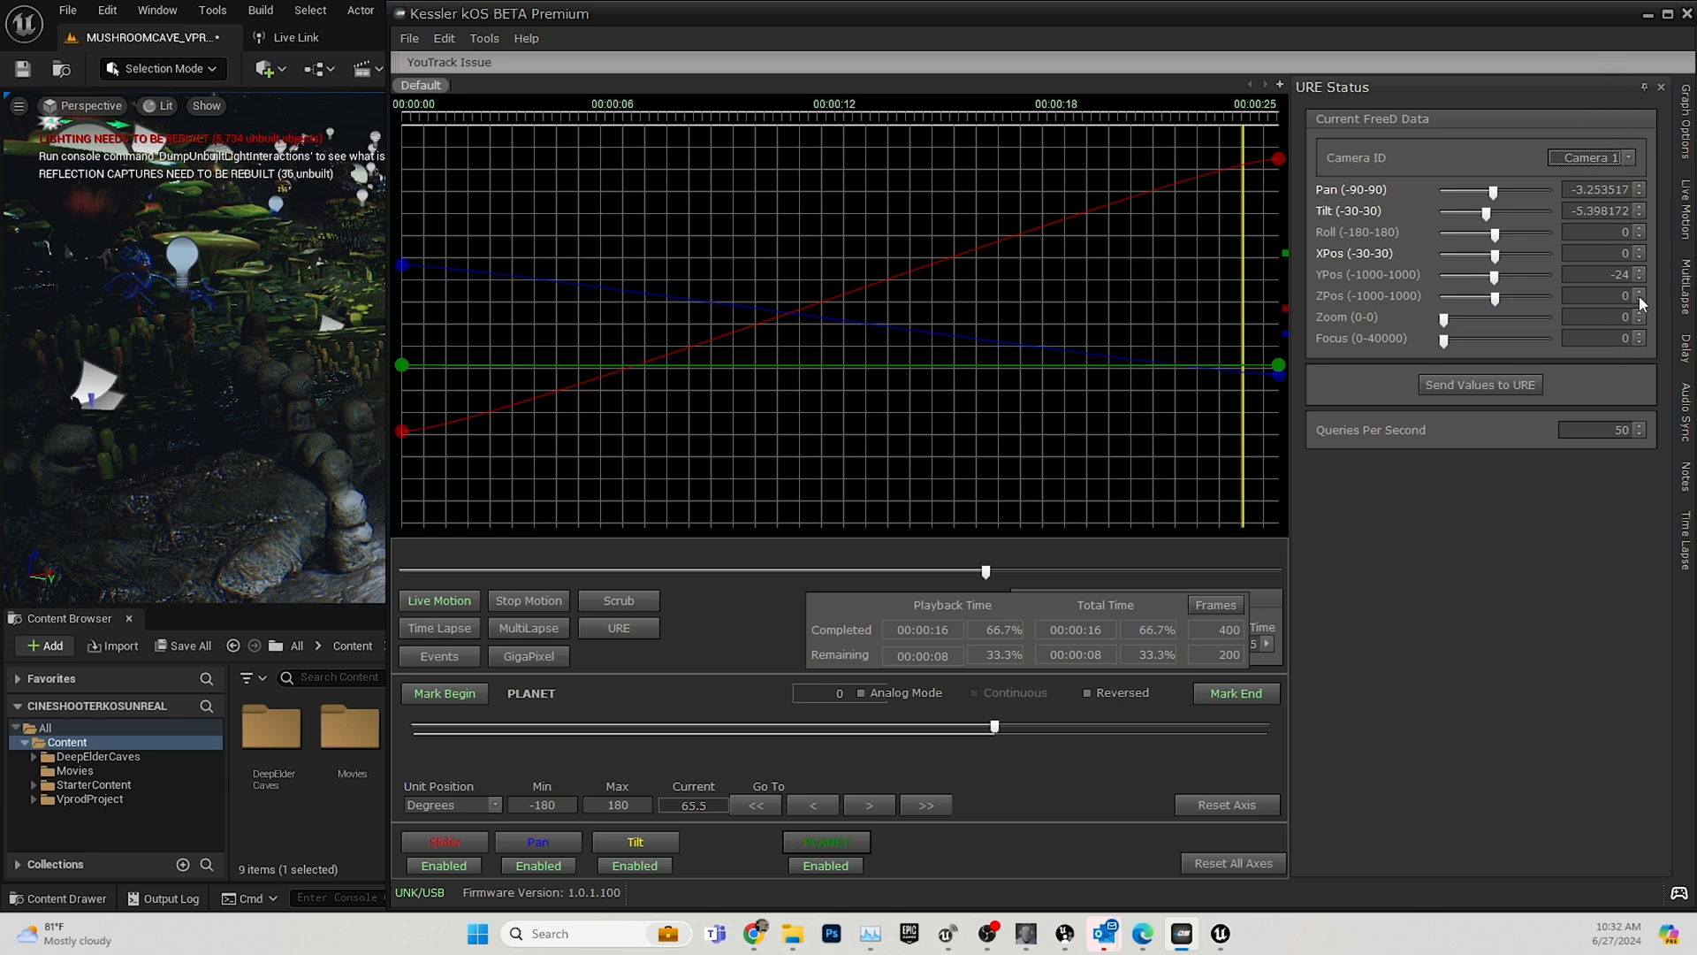
left_click(1649, 18)
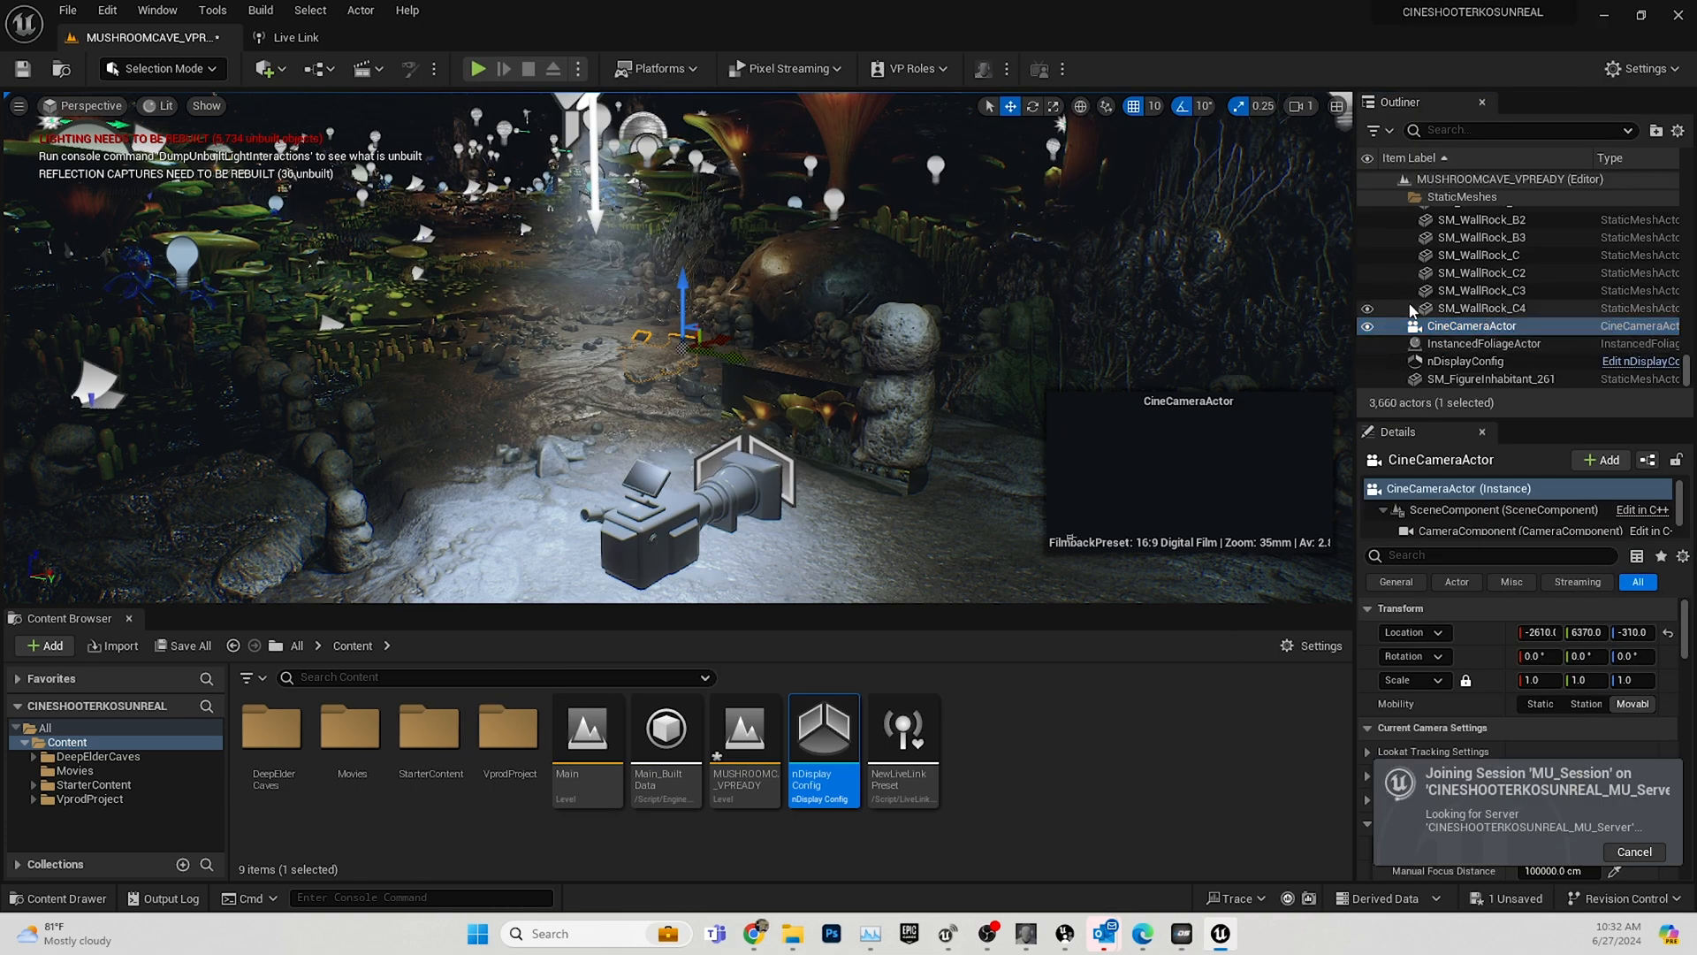
Attach the CineCameraActor to nDisplayConfig and reset its relative location to 0, 0, 0.
left_click_drag(1452, 330, 1452, 367)
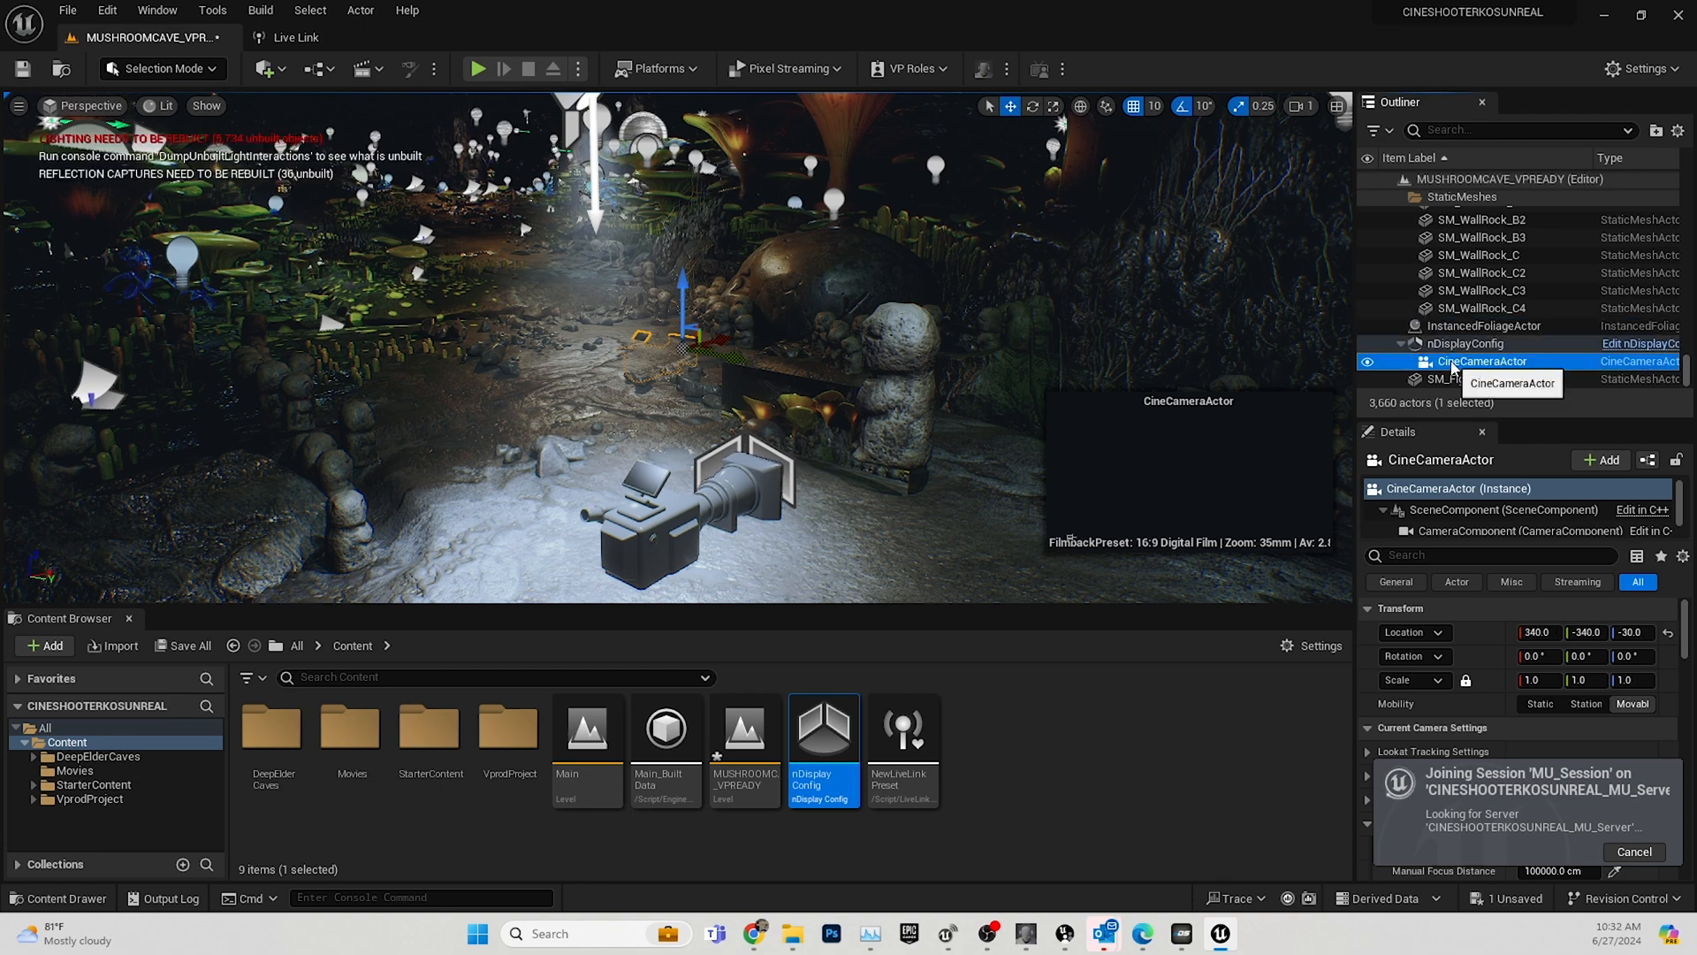
left_click(1451, 362)
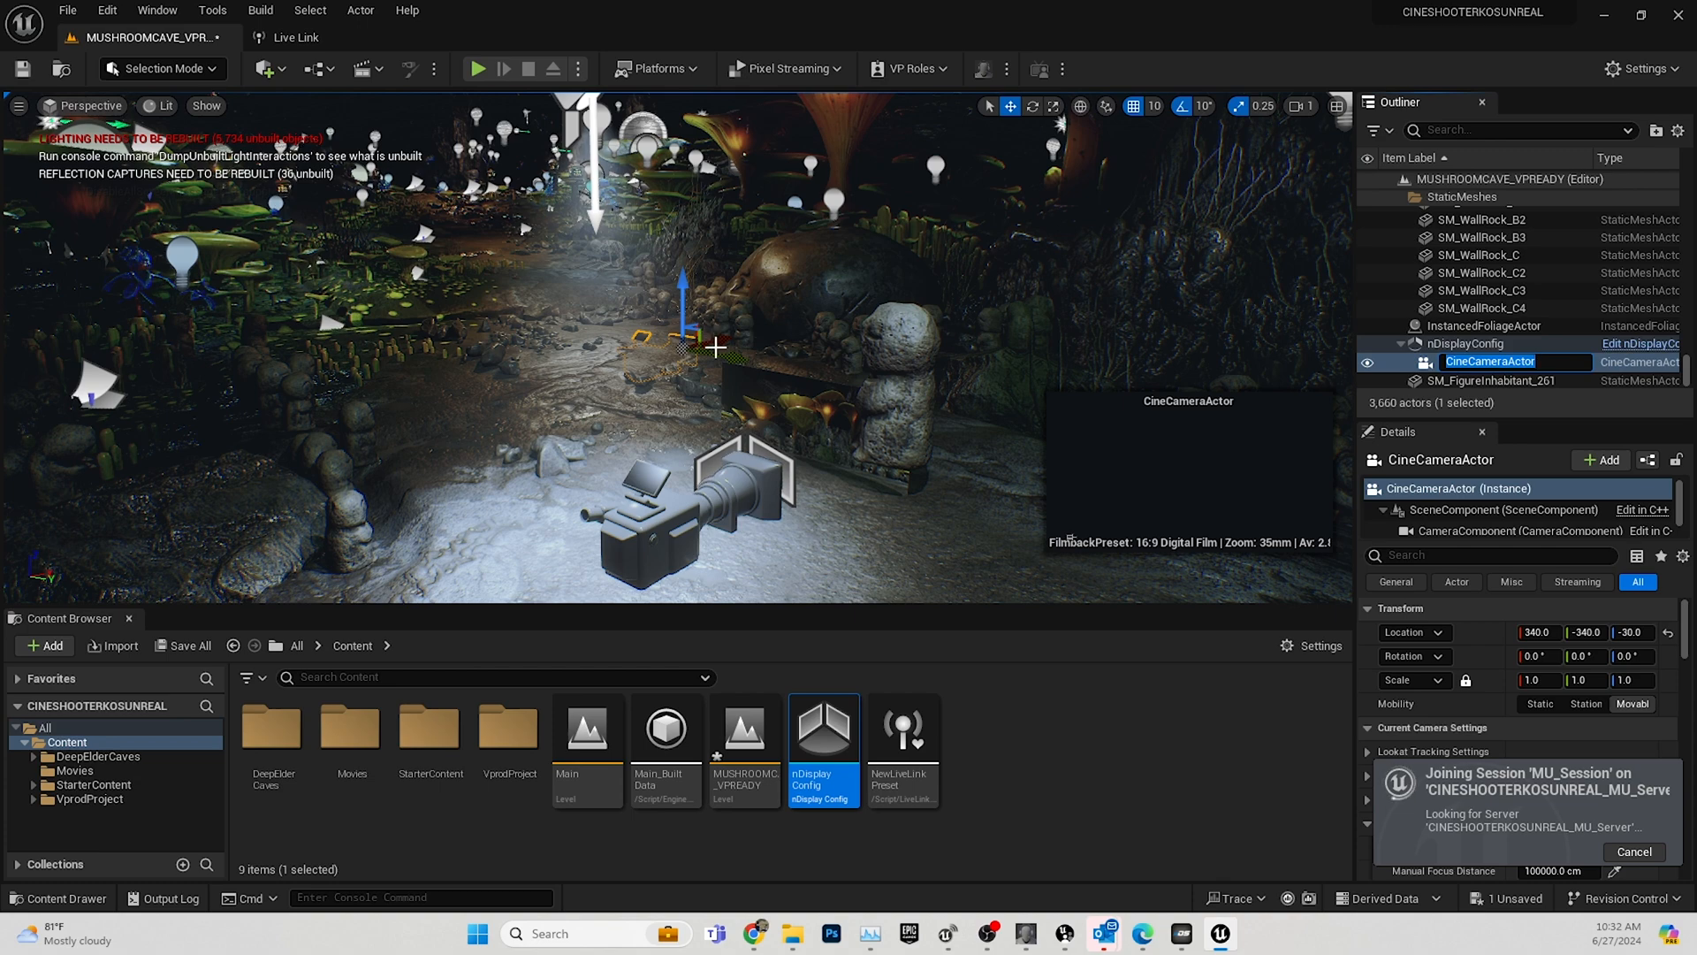
left_click(1667, 635)
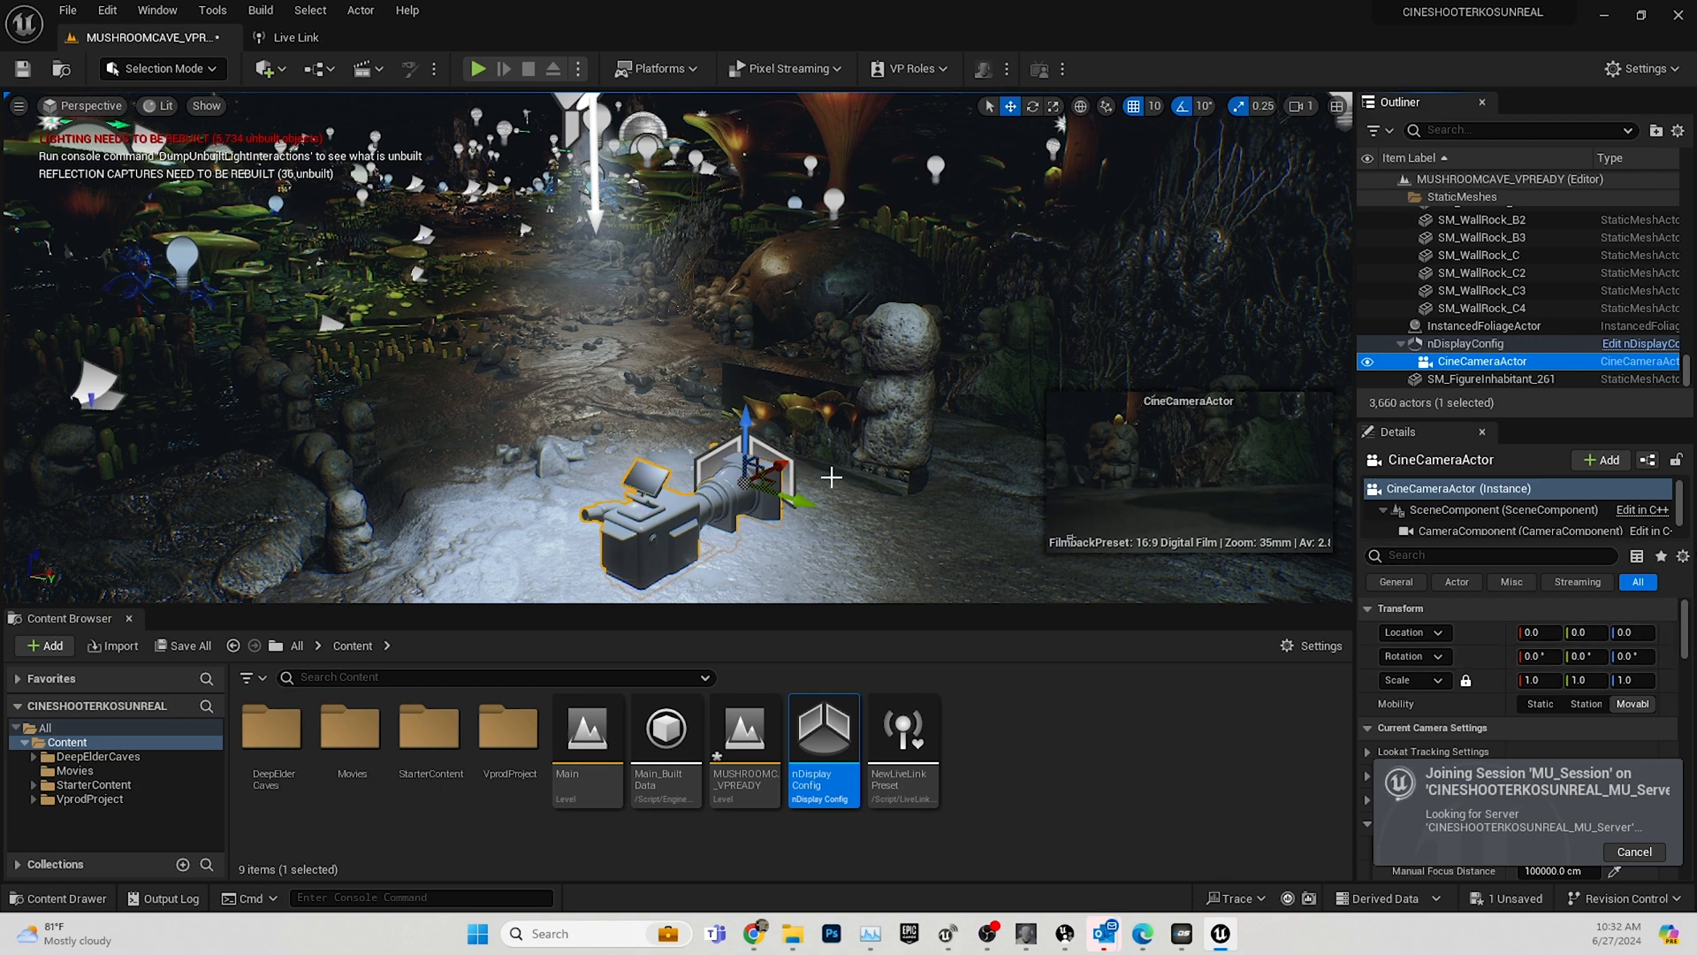
Reselect the CineCameraActor under nDisplayConfig and cancel joining the MU_Session multi-user session.
left_click(804, 405)
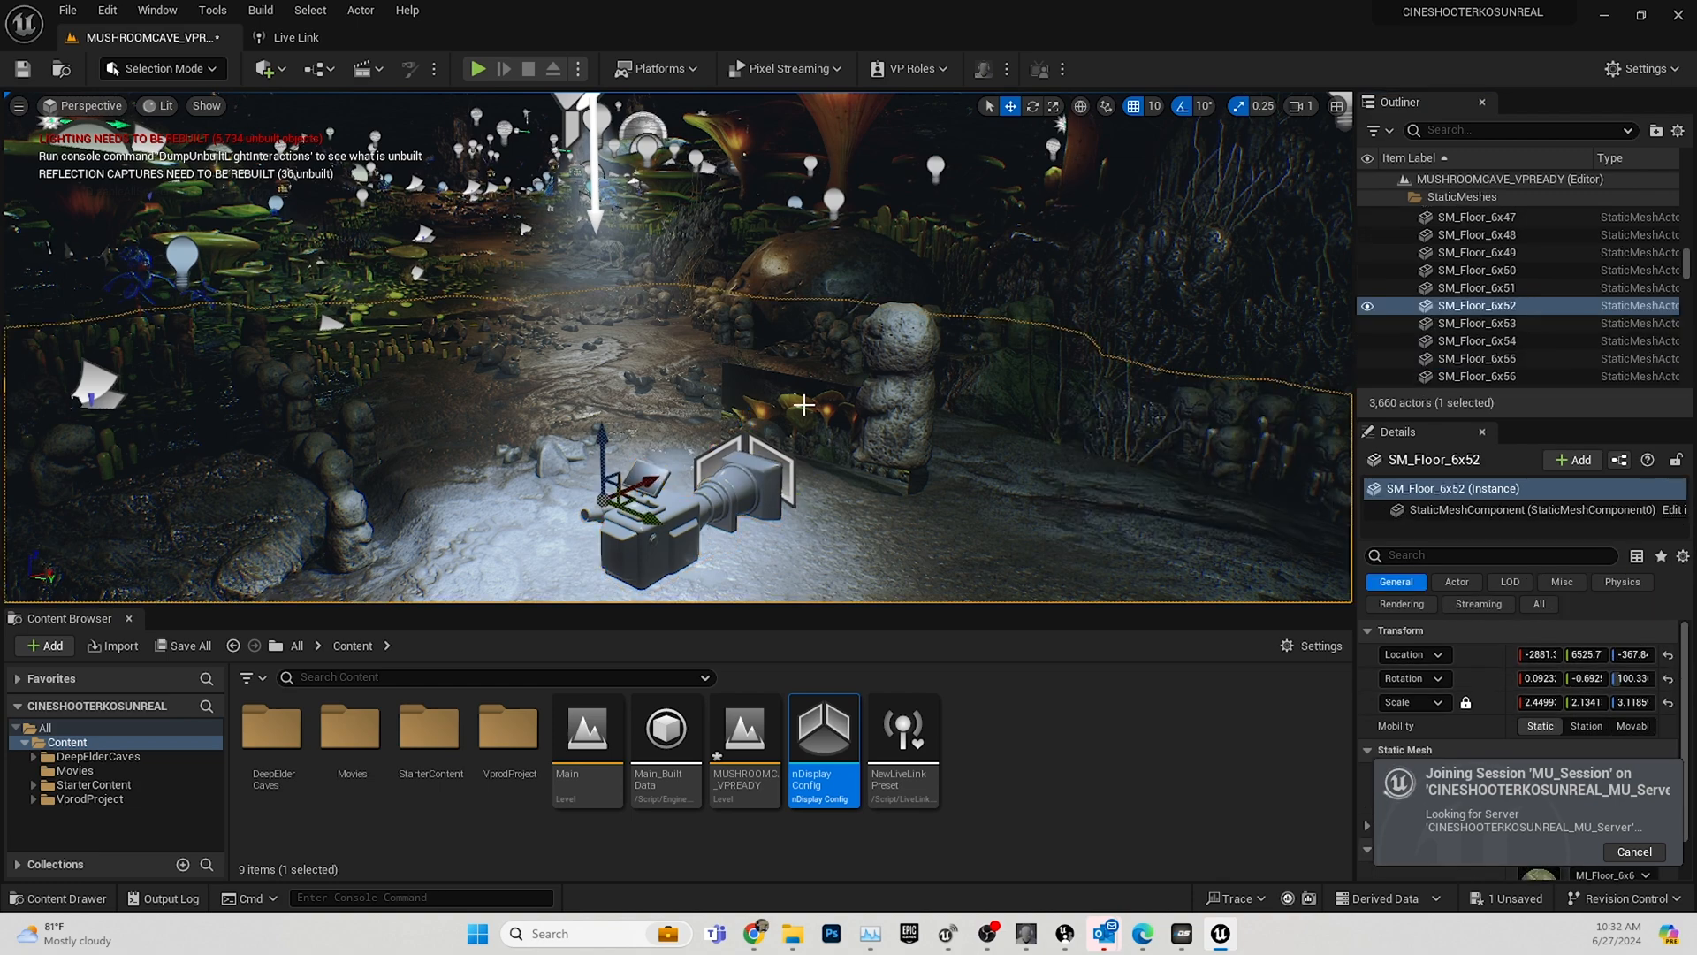
left_click(691, 512)
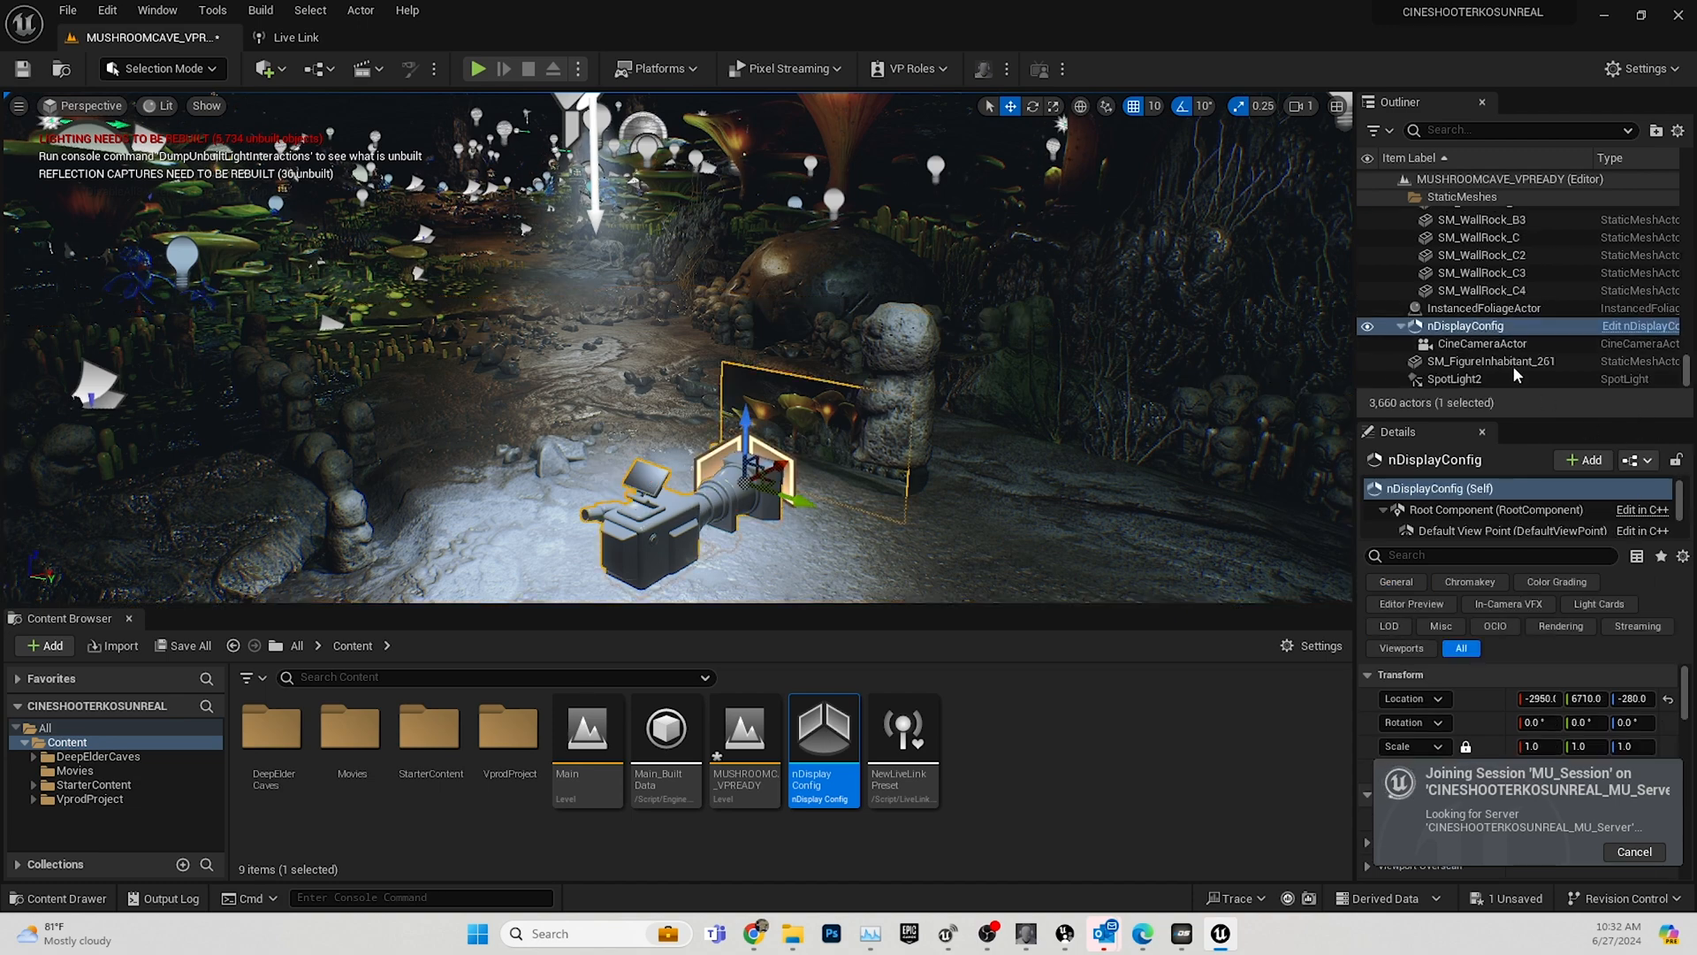
left_click(1523, 343)
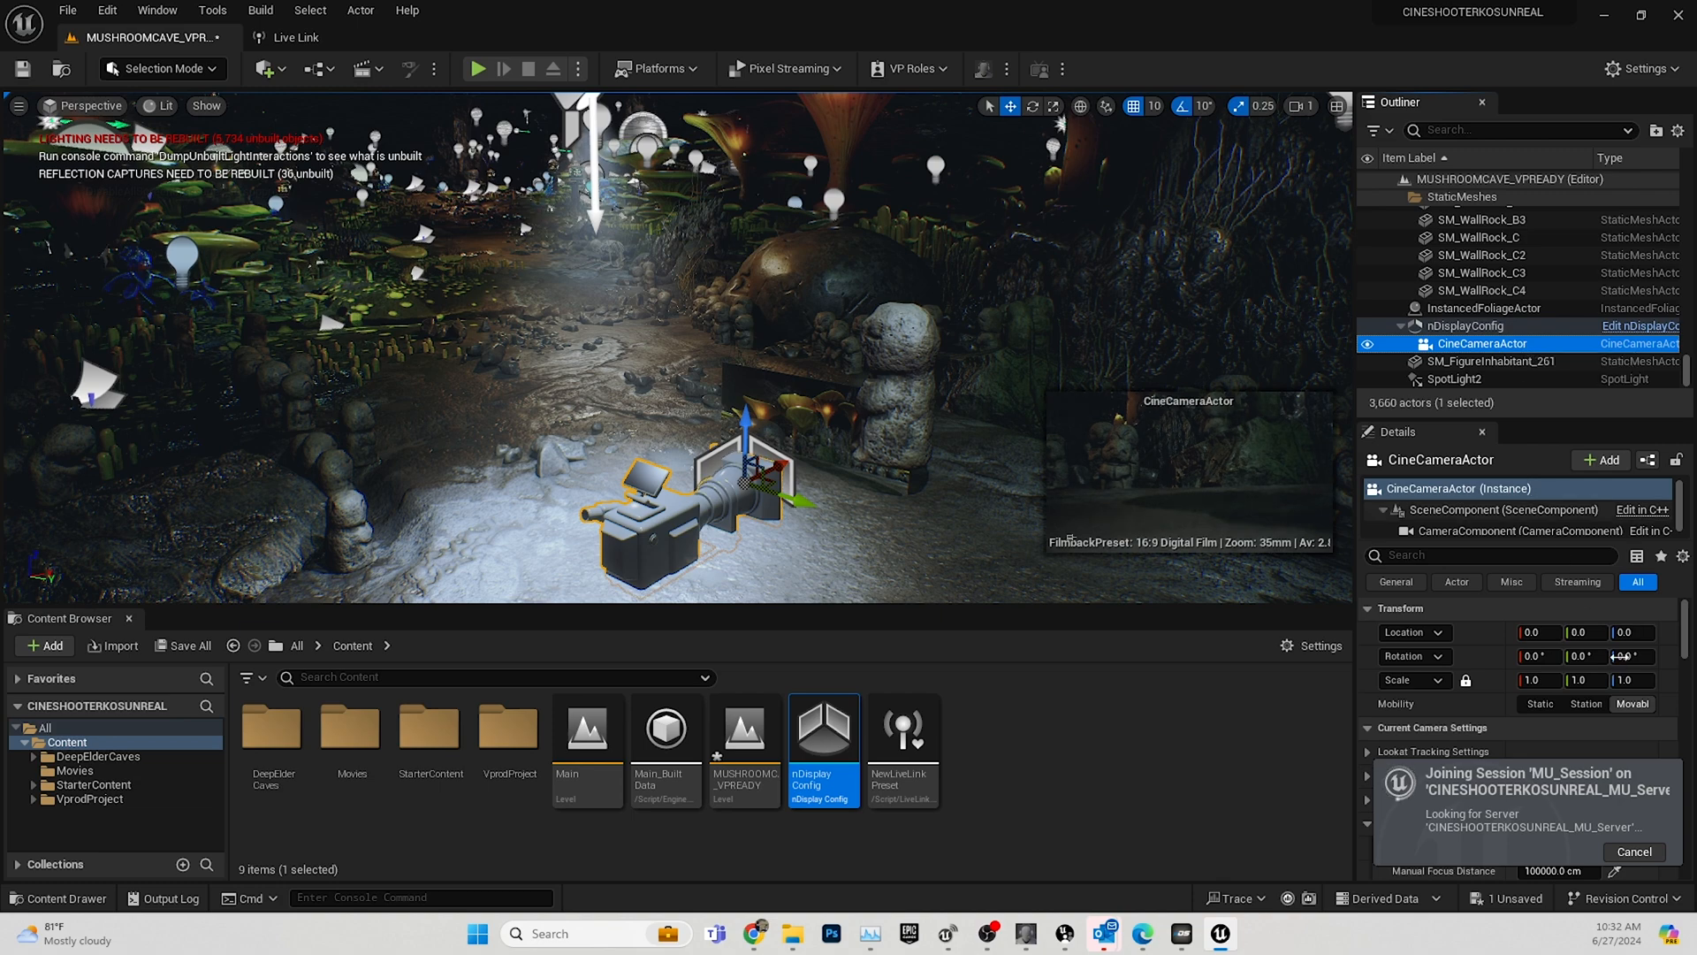
left_click(1637, 853)
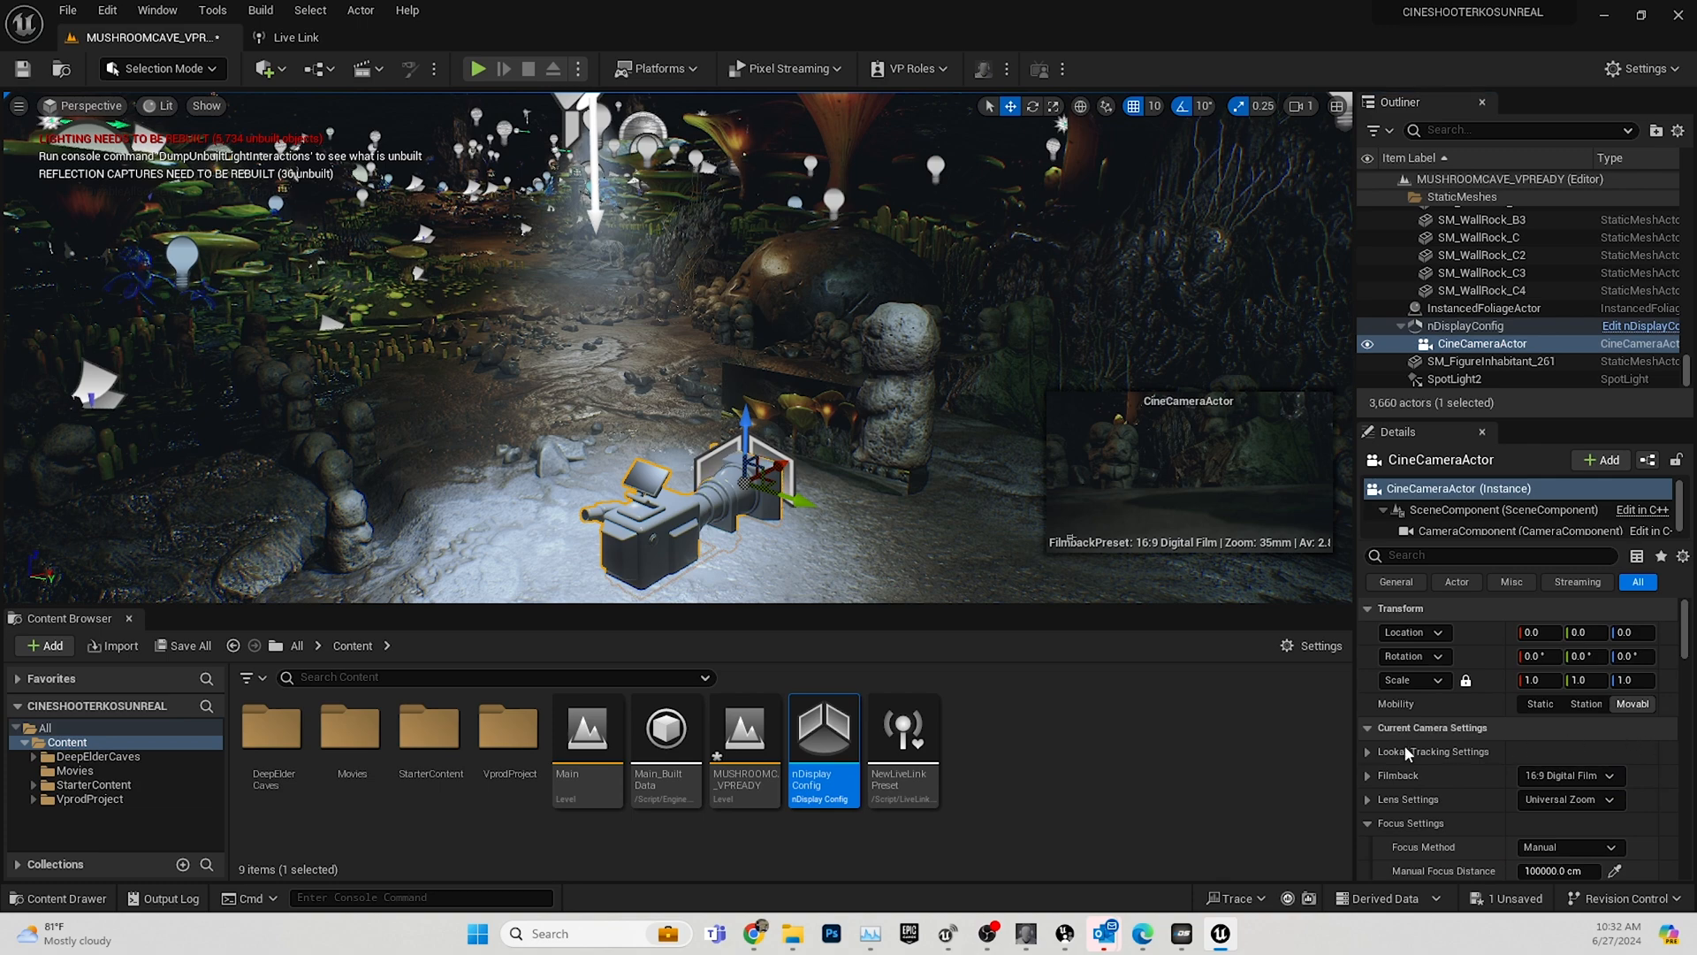
Add a Live Link Controller component to the CineCameraActor and set its subject representation to Camera 1.
left_click(1603, 462)
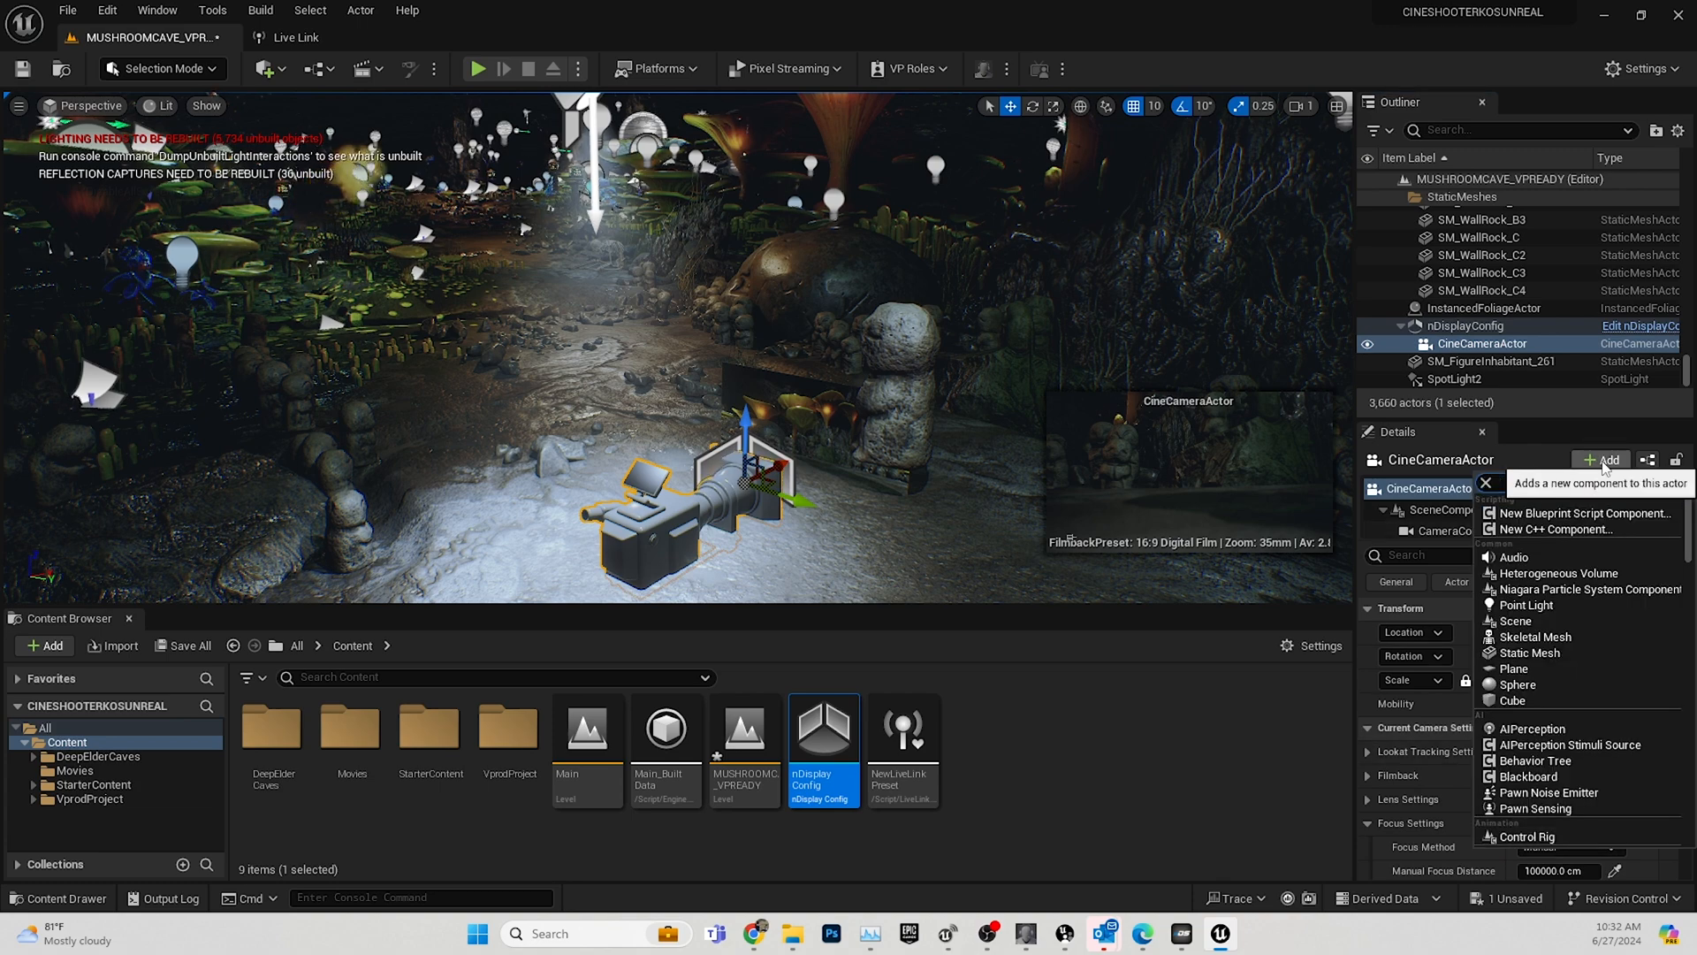
type("live link")
left_click(1558, 525)
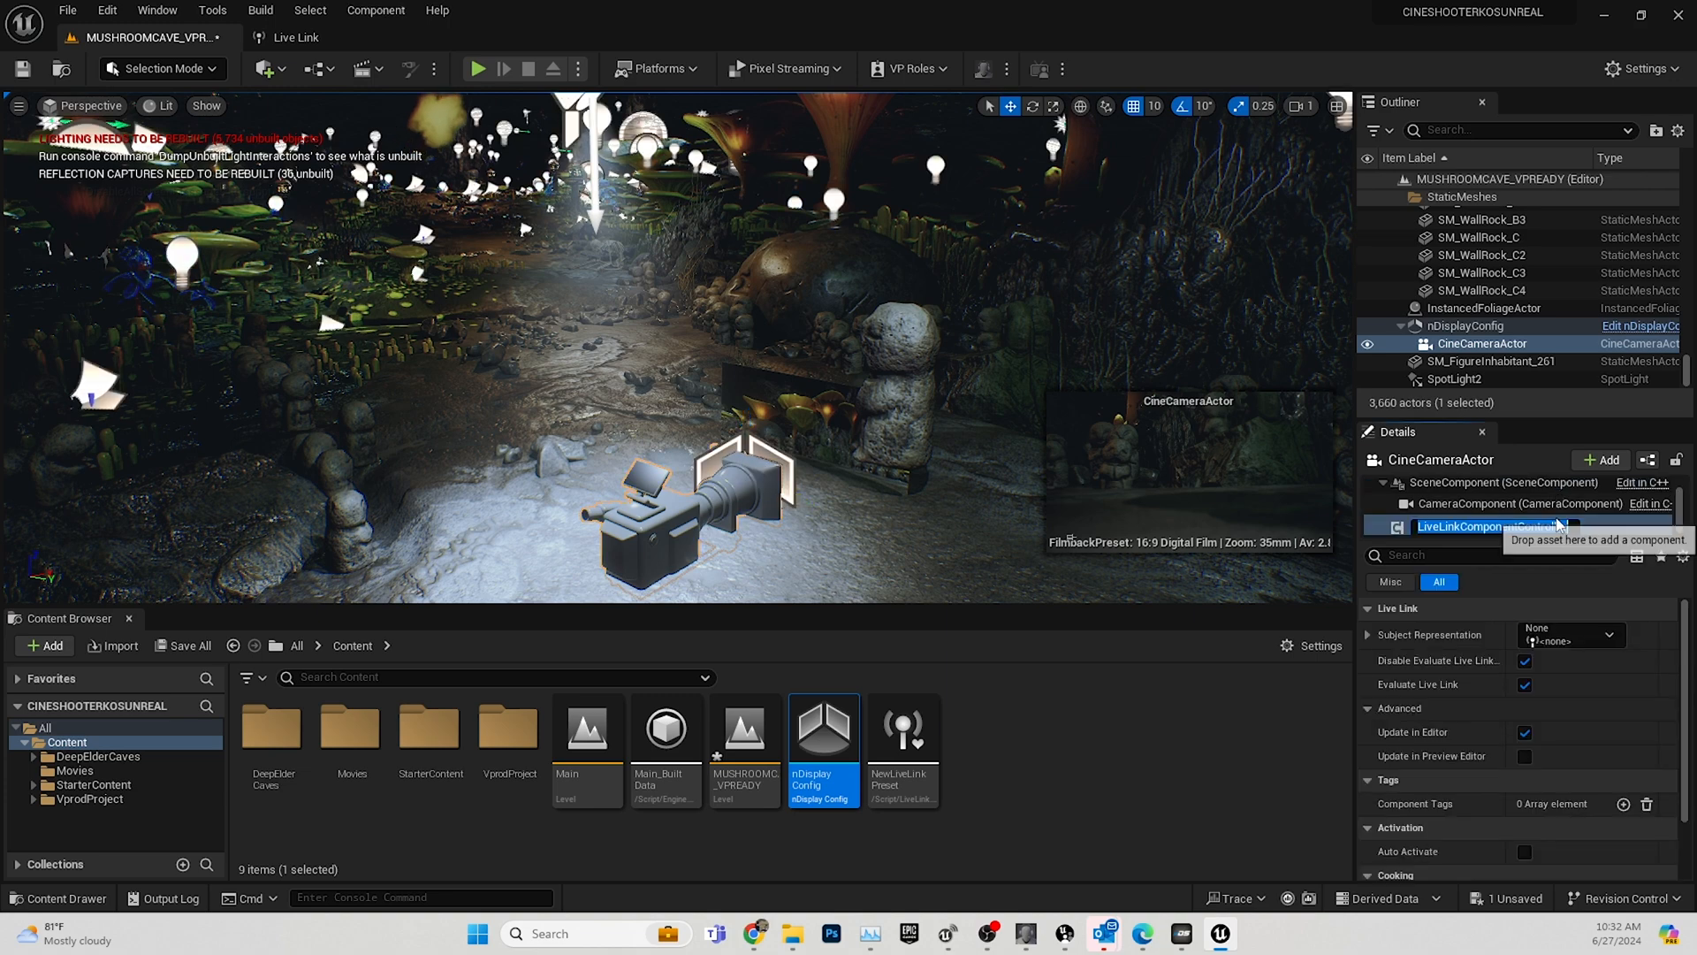
left_click(1609, 638)
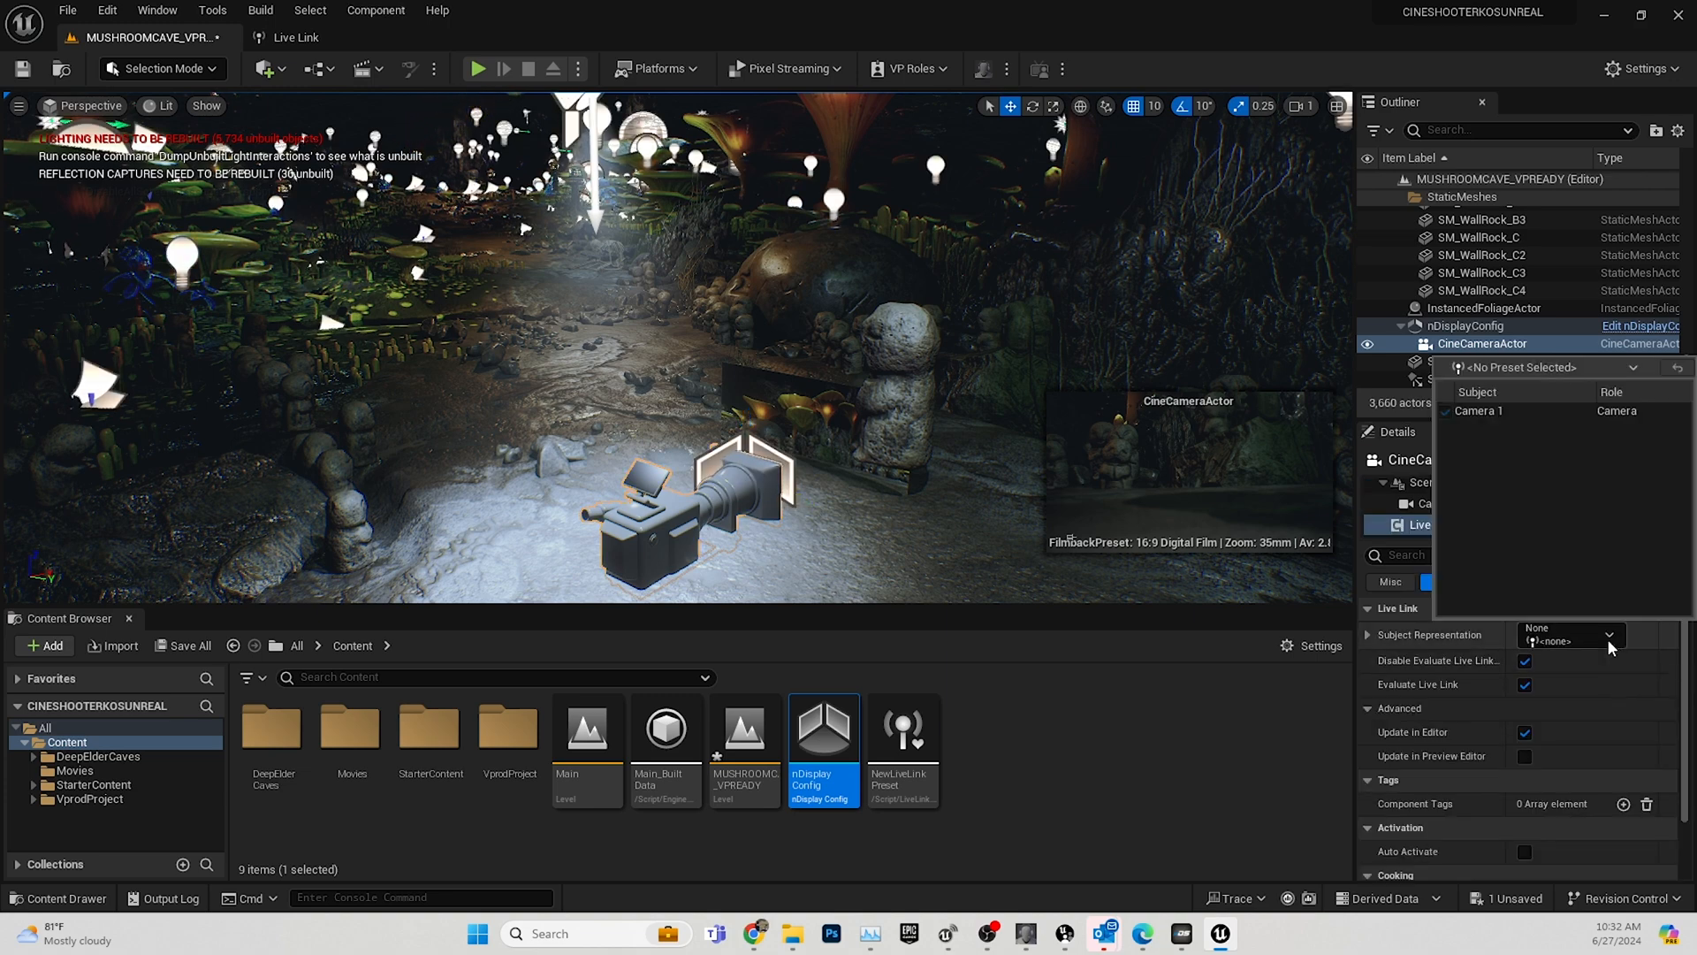
left_click(1519, 409)
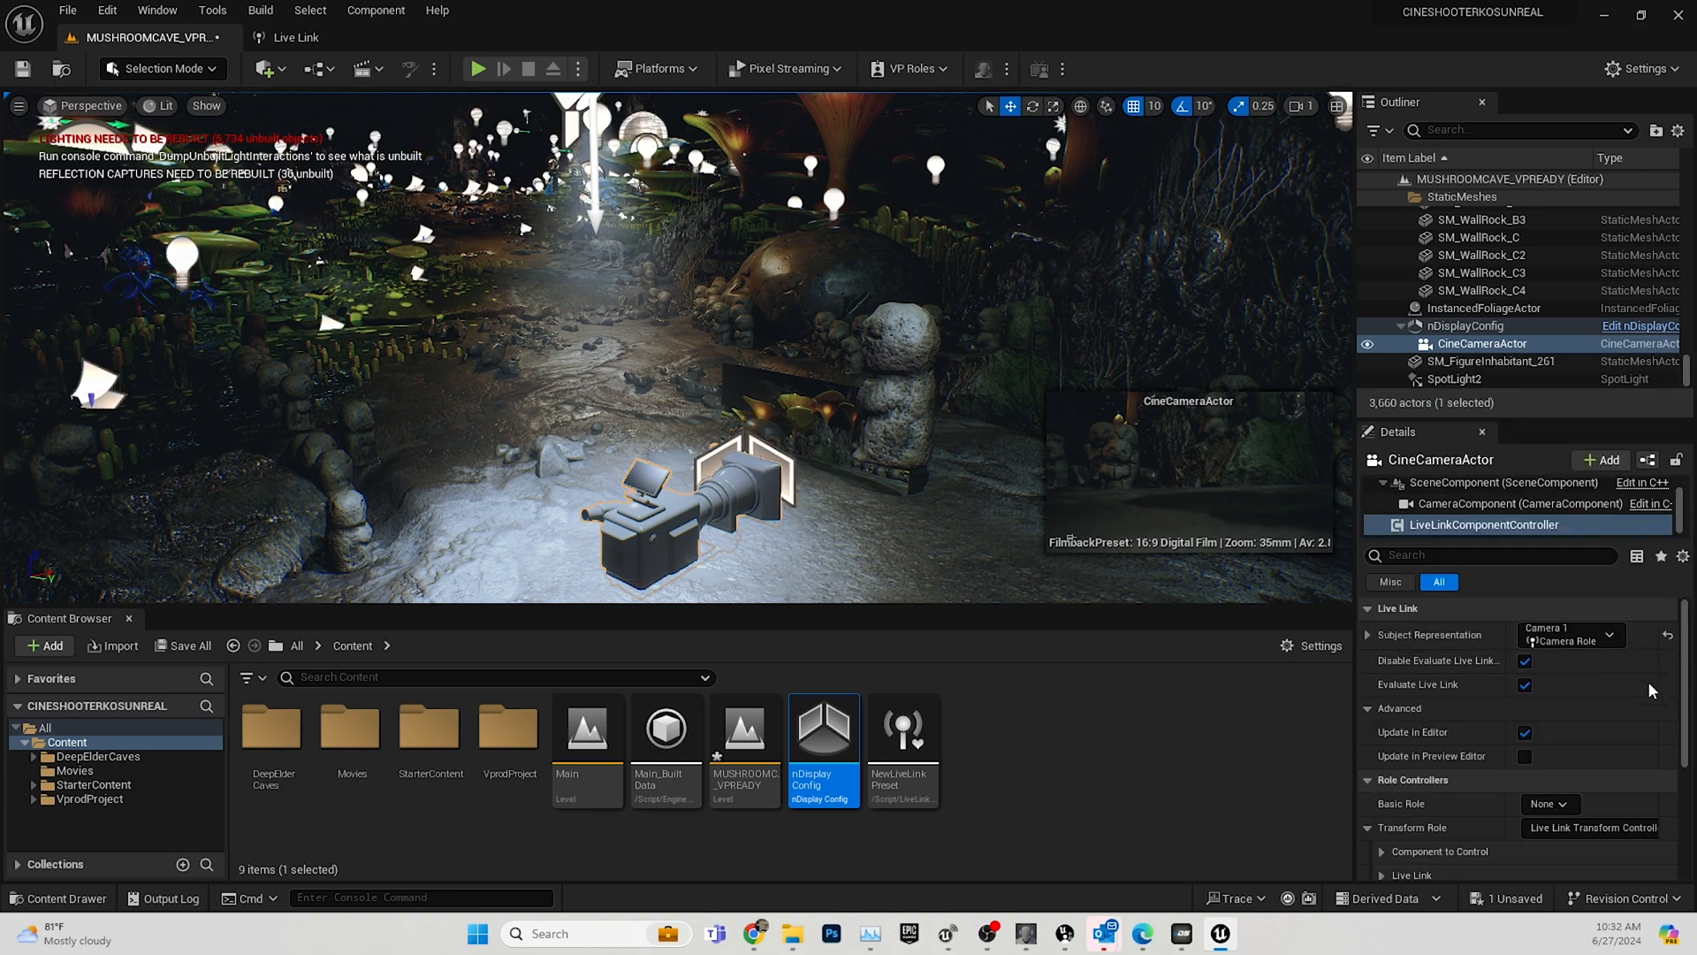
Assign the CineCameraActor as the cine camera of nDisplayConfig's ICVFXCamera component.
left_click(1470, 327)
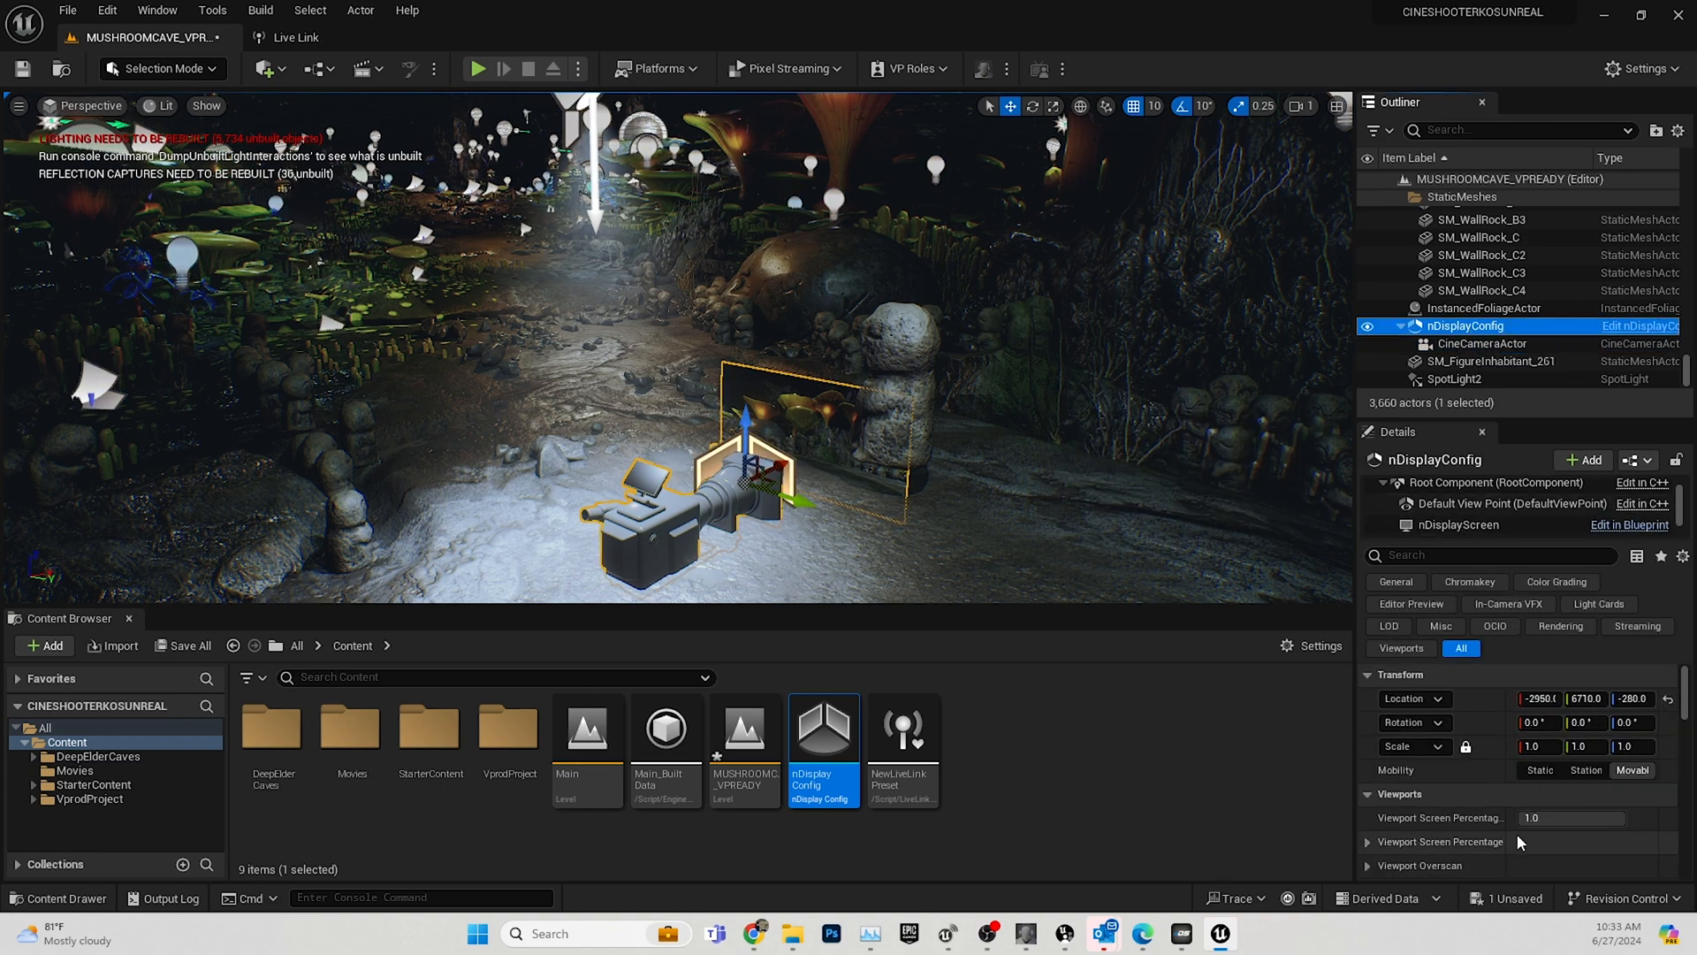
scroll(1472, 519, "down", 1)
left_click(1473, 518)
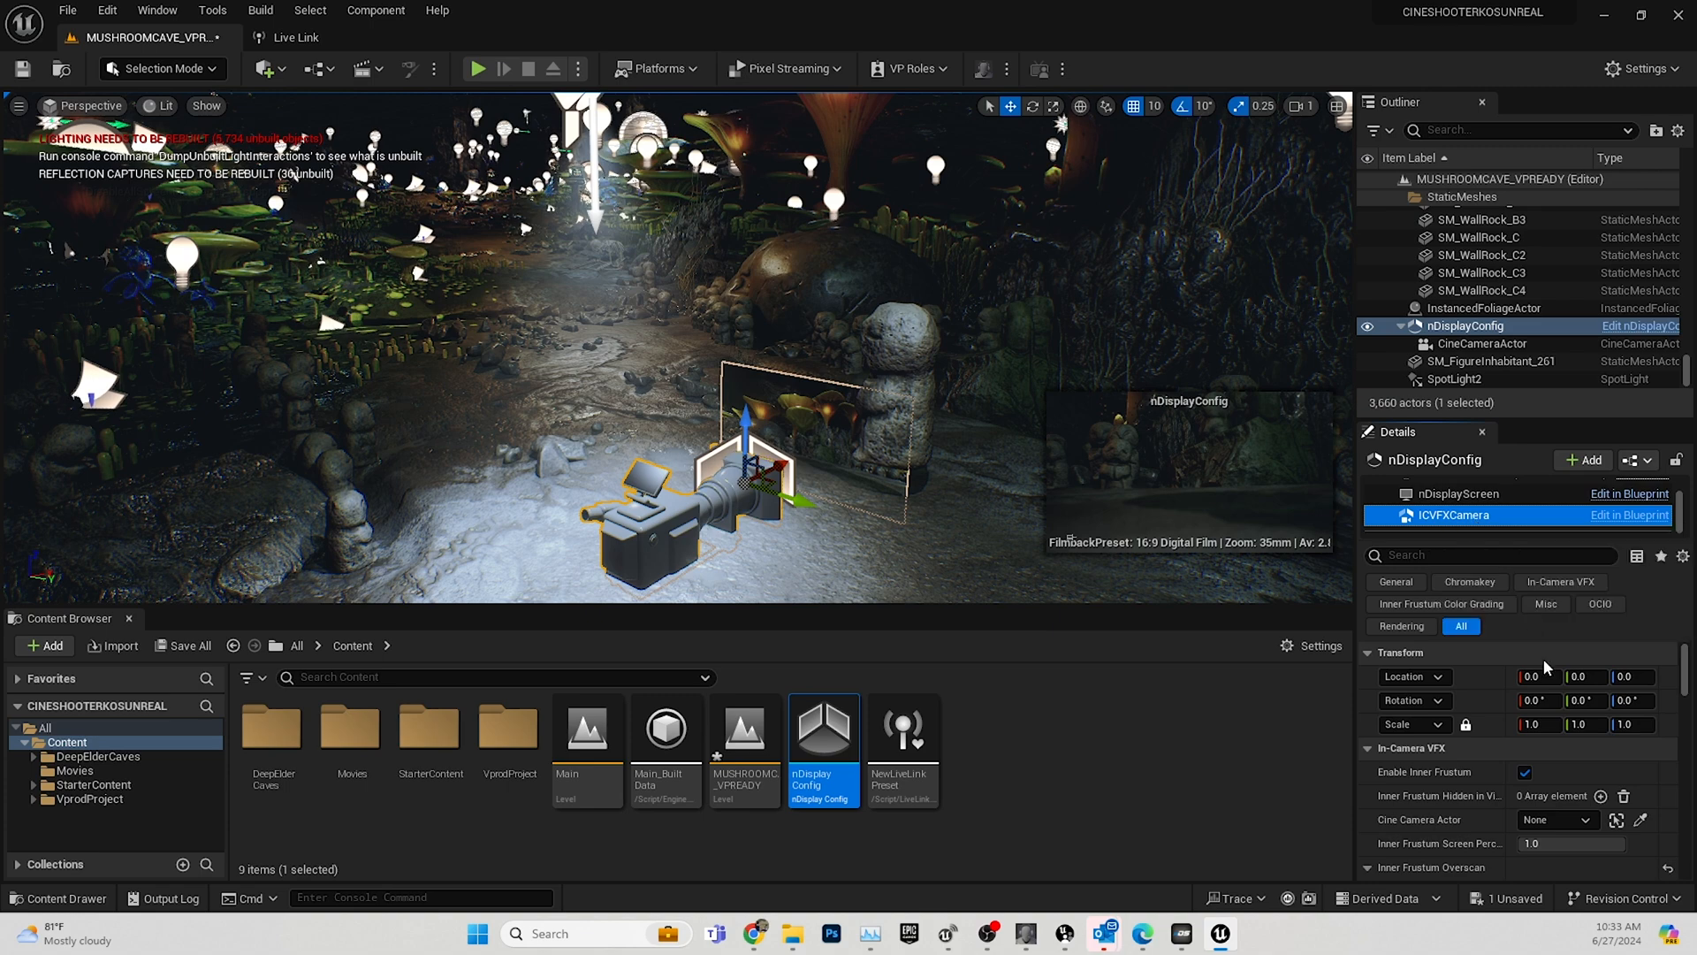
left_click(1591, 819)
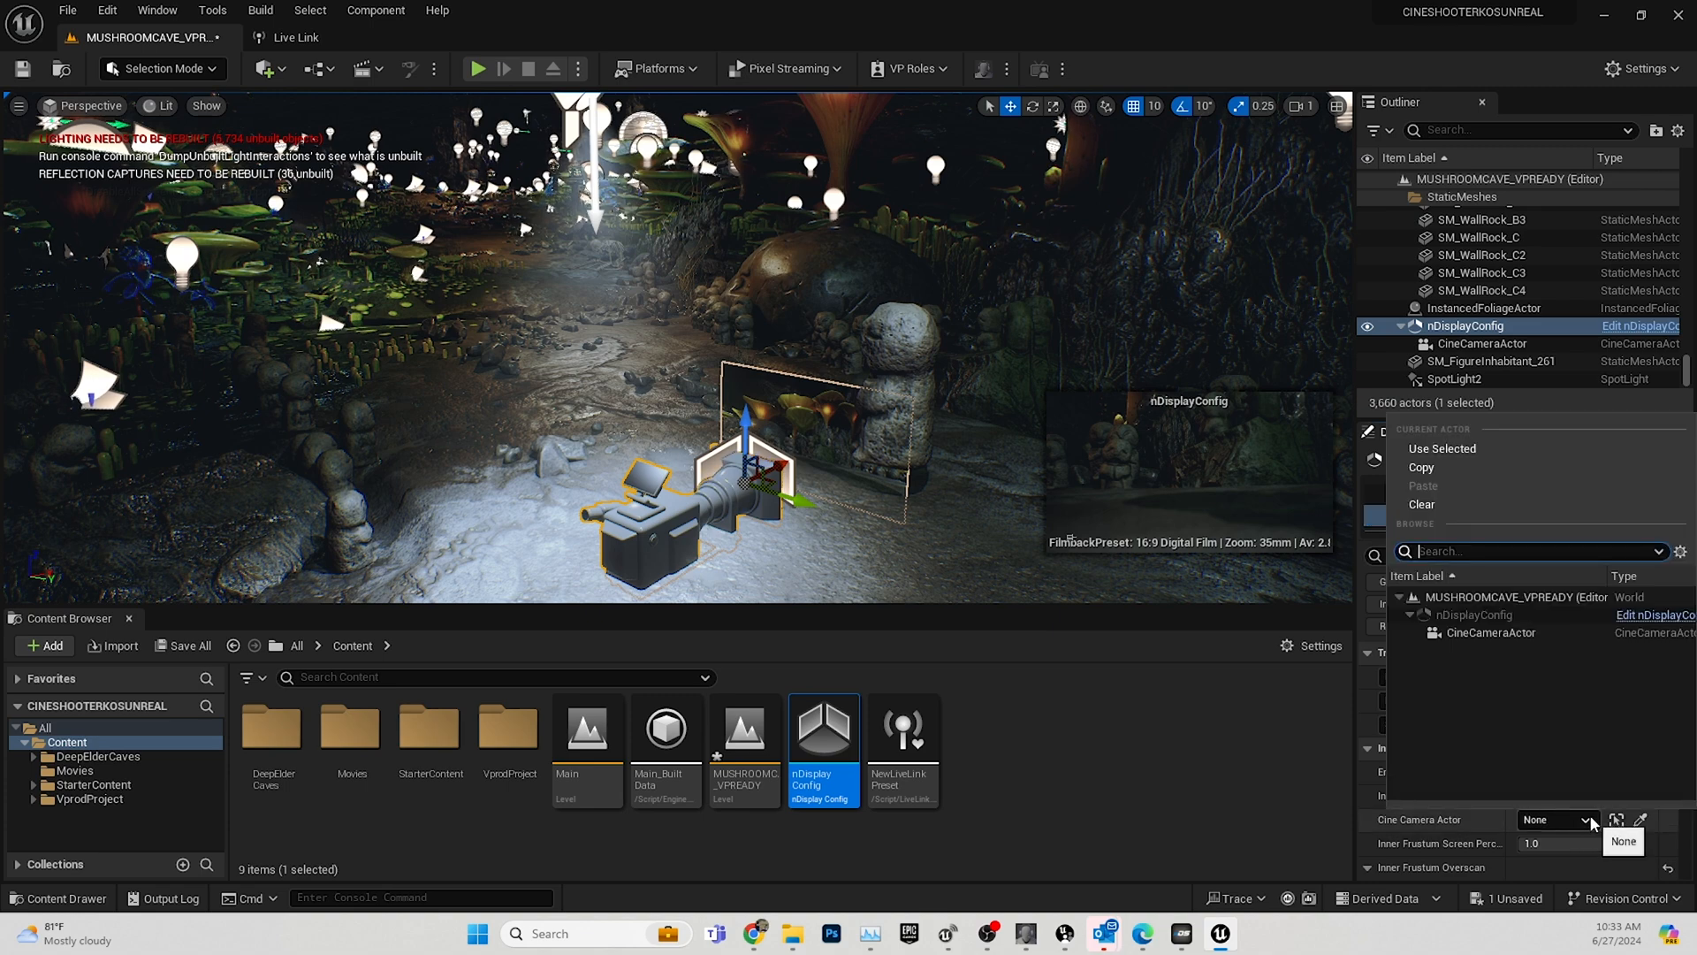
left_click(1498, 633)
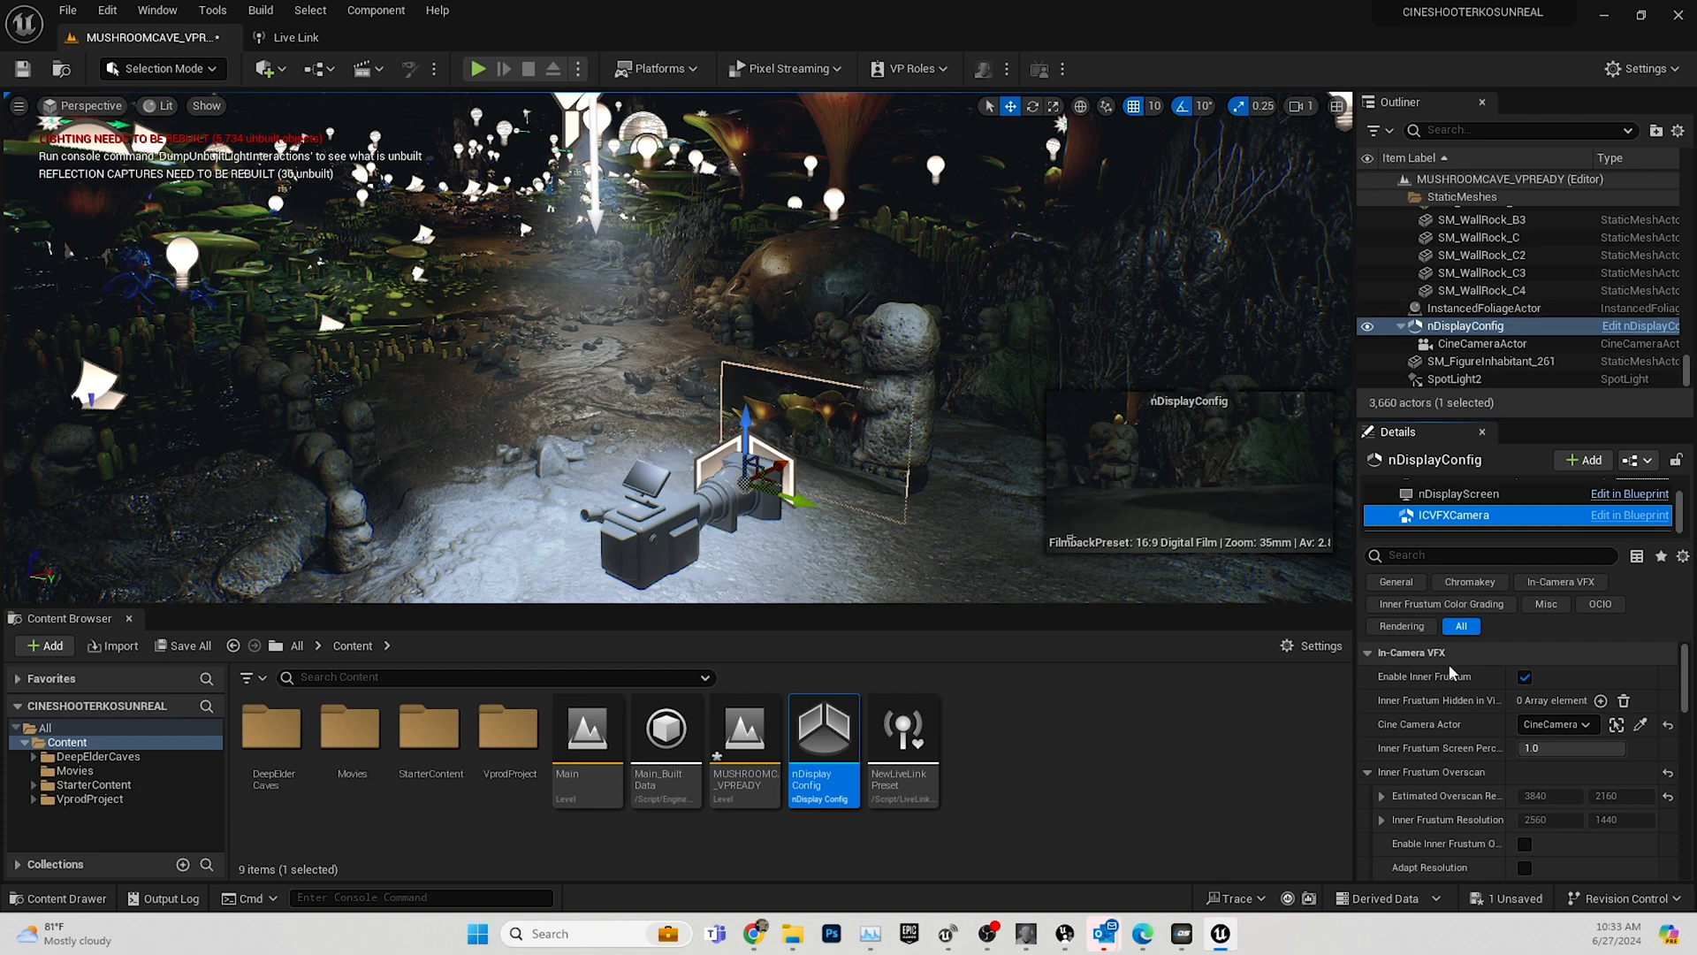
Select the CineCameraActor, switch to Kessler kOS beside the viewport, and move the Pan axis to about -4.0.
left_click(1462, 344)
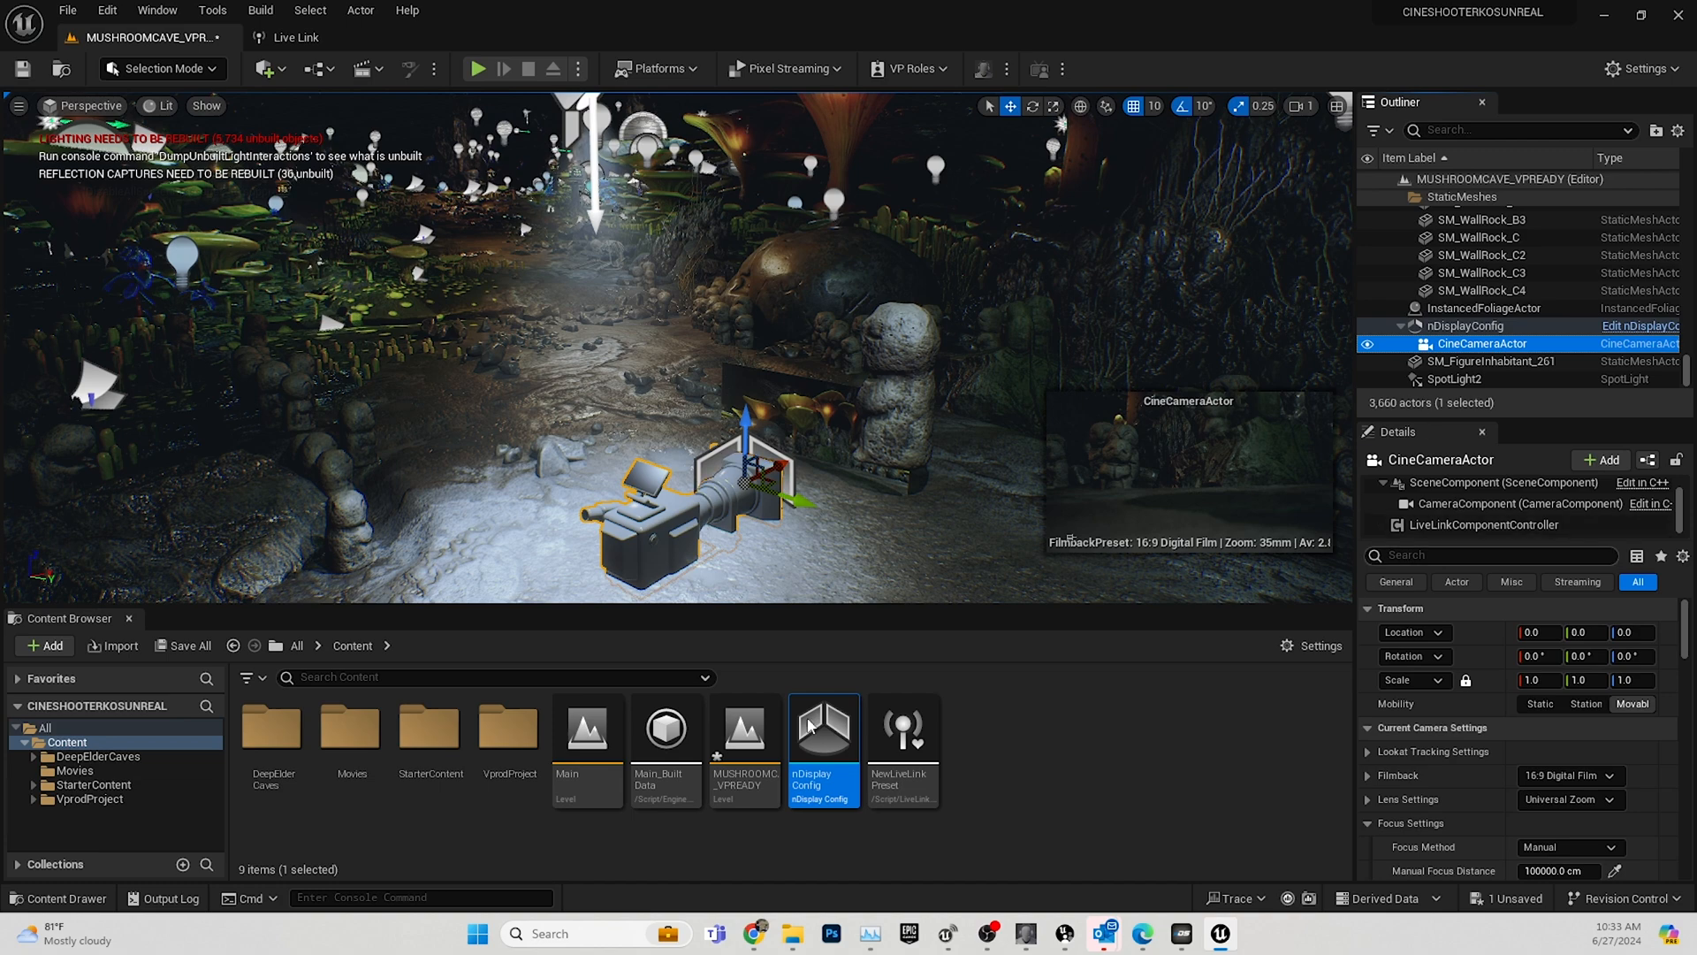
left_click(1182, 934)
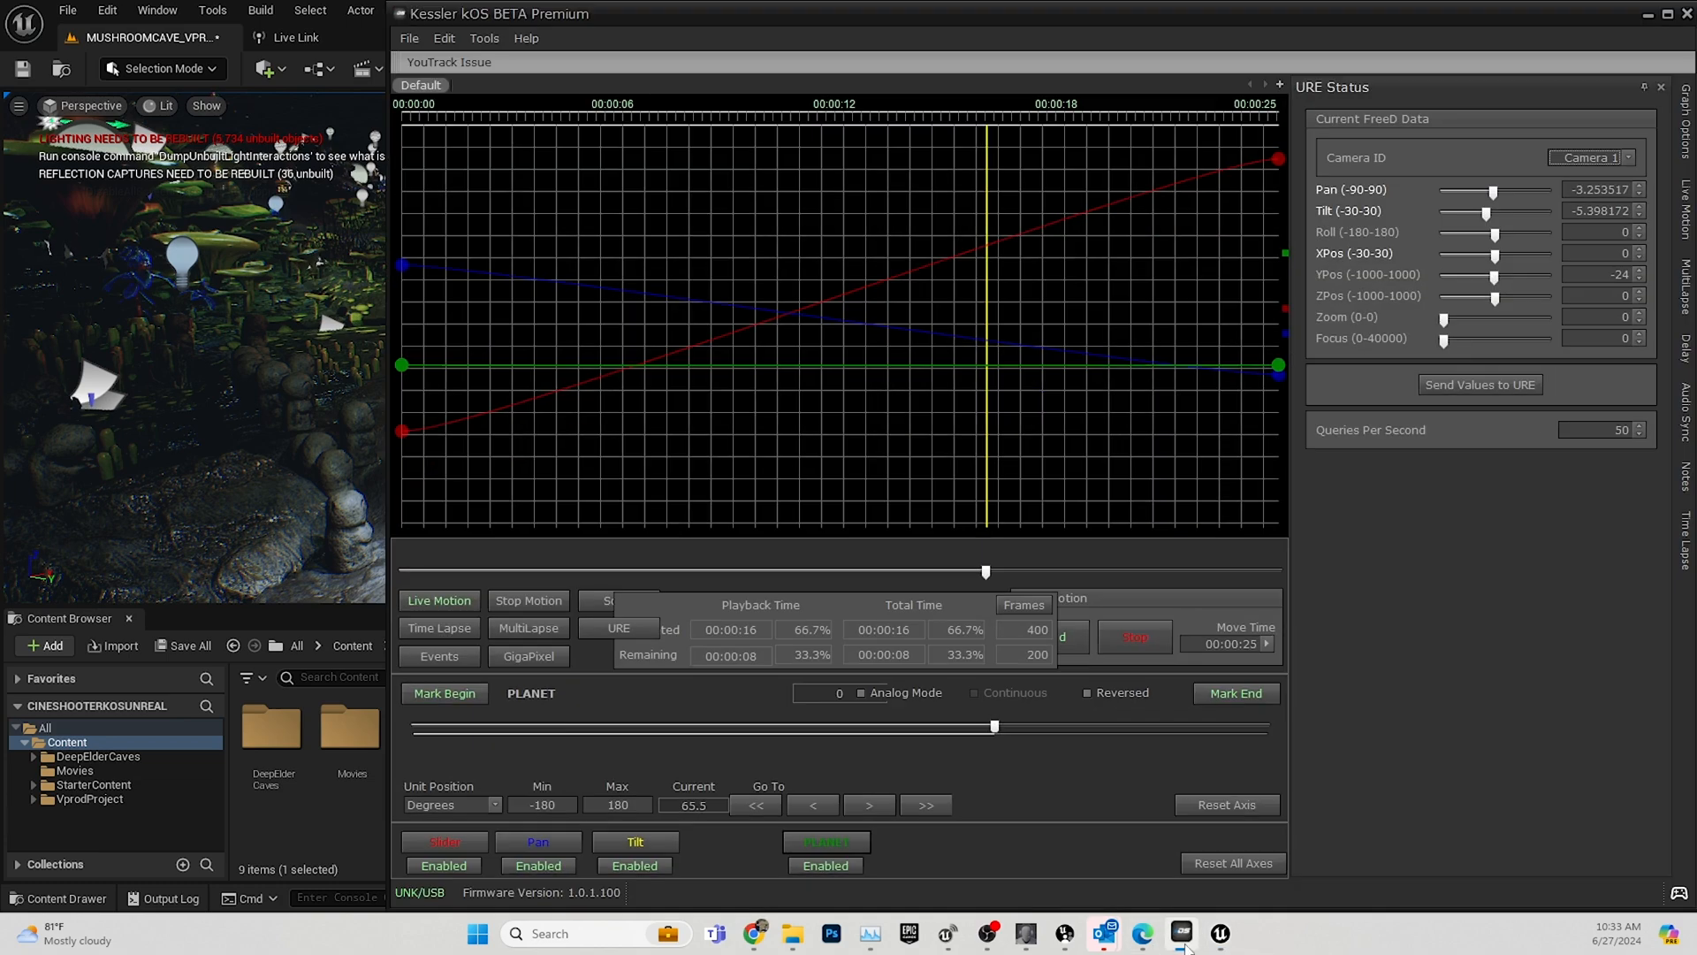
left_click_drag(915, 7, 1458, 170)
left_click(1098, 786)
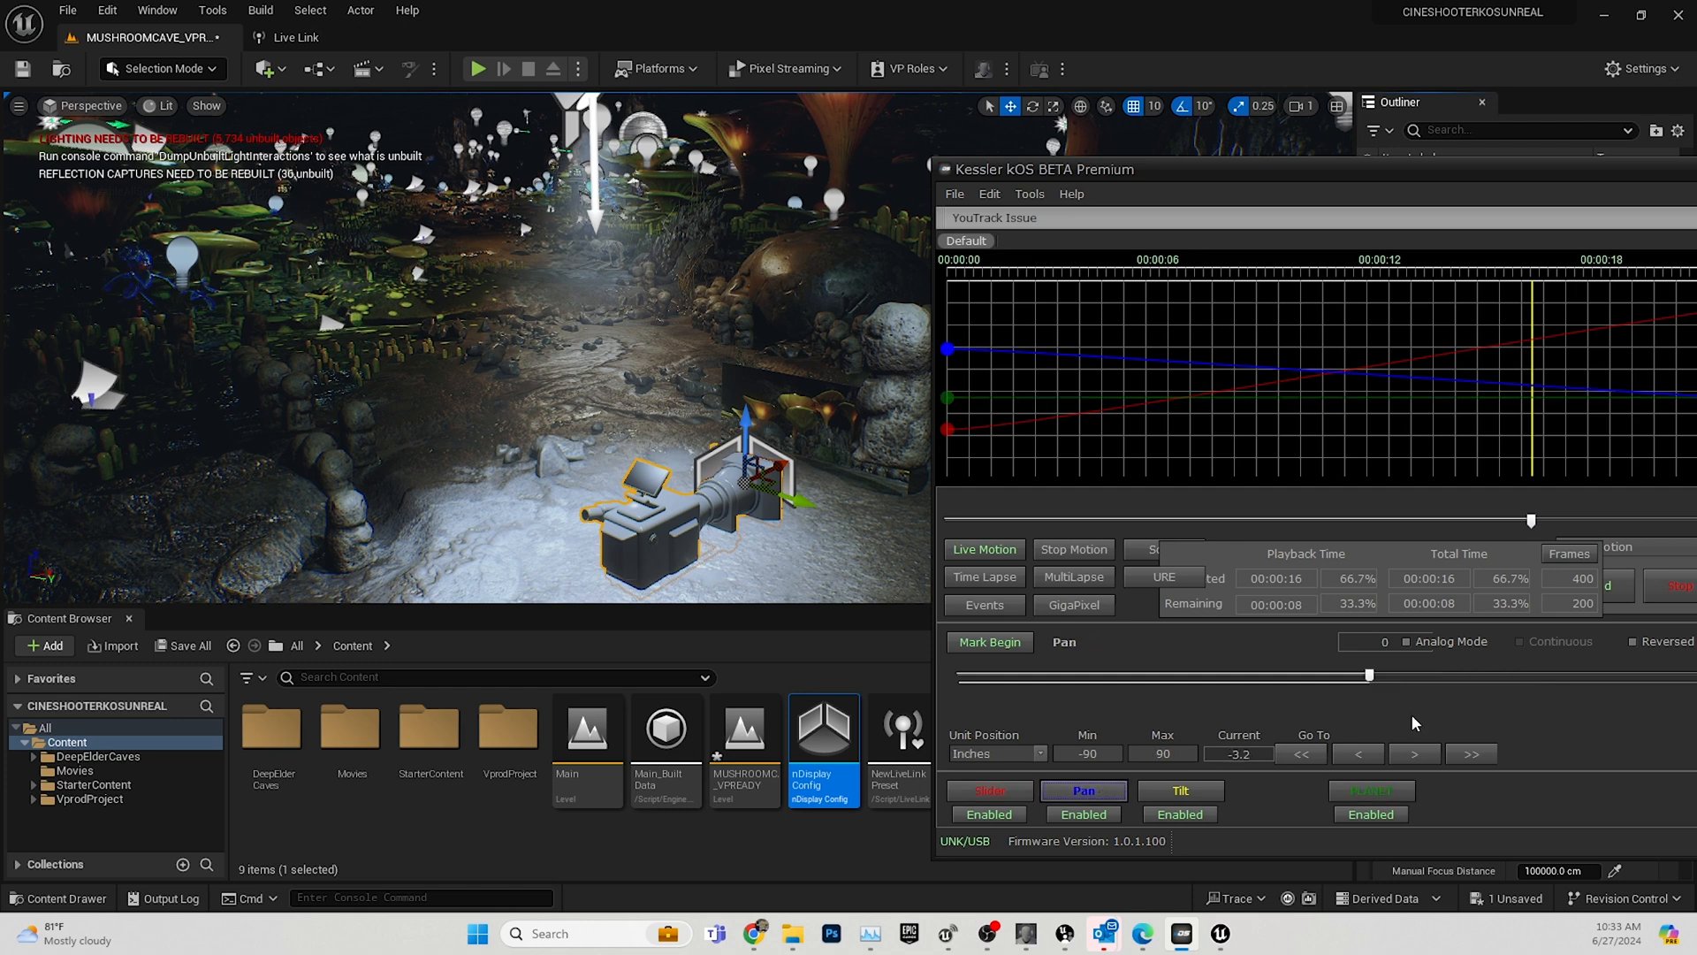
mouse_move(1369, 679)
left_mouse_down()
mouse_move(1186, 681)
mouse_move(1364, 681)
left_mouse_up()
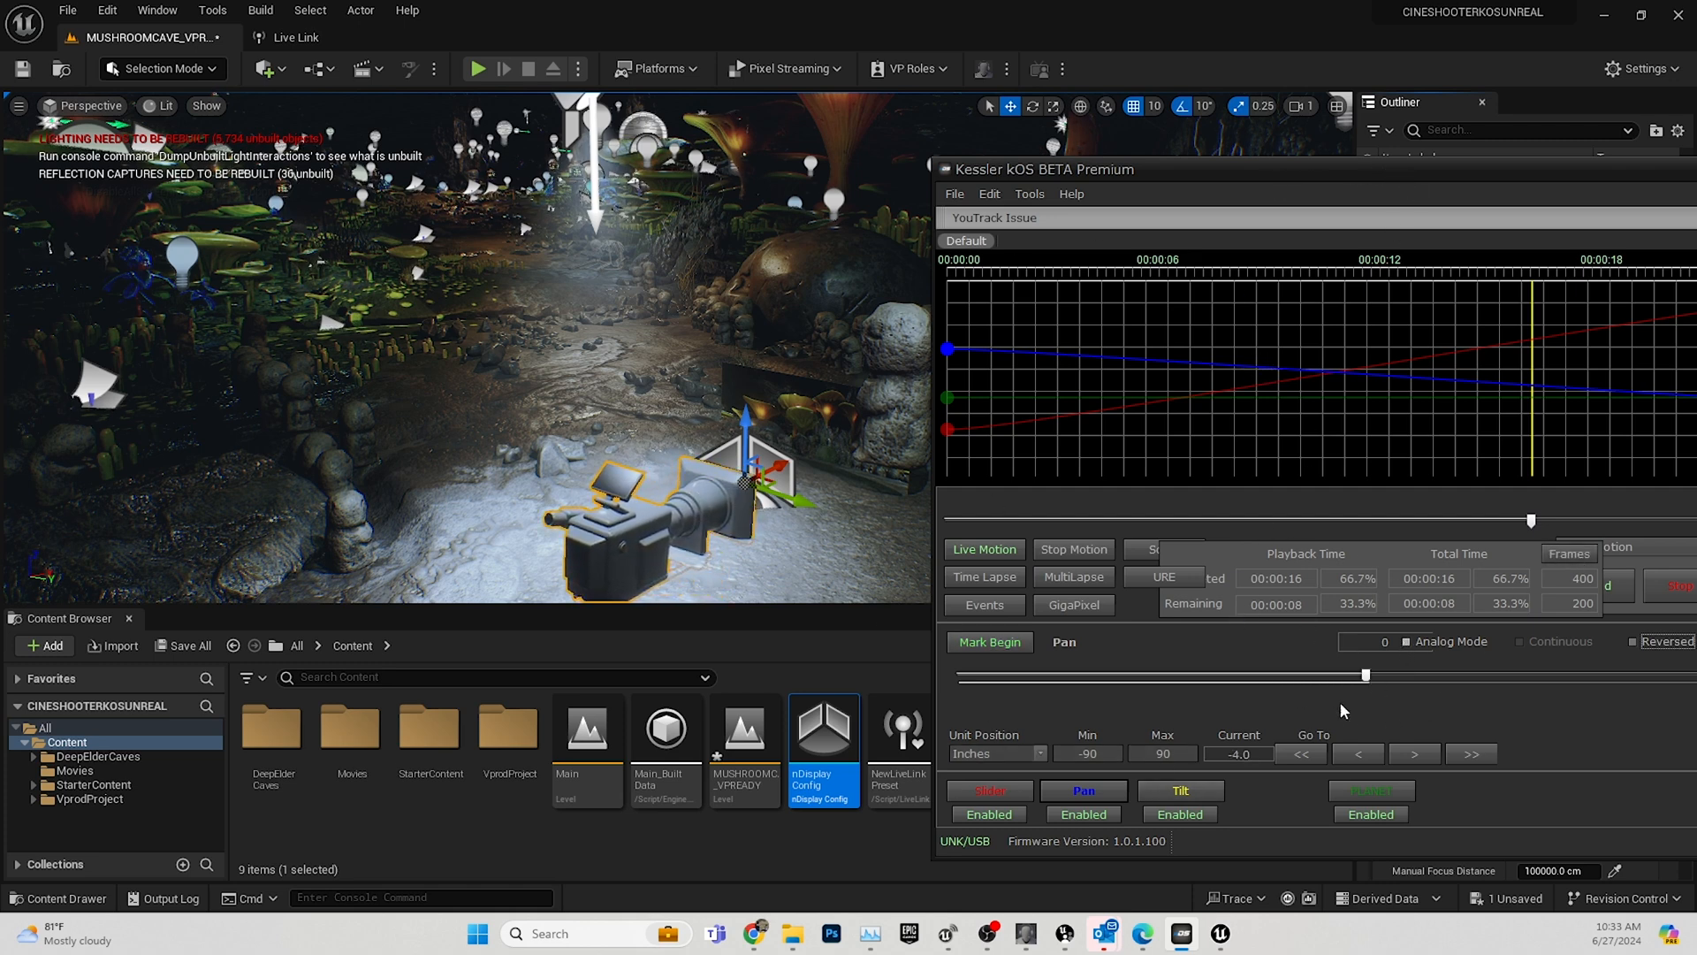
Move the kOS Slider axis back and forth, ending at about 2.5 inches, and return to the Unreal Editor.
left_click(1014, 790)
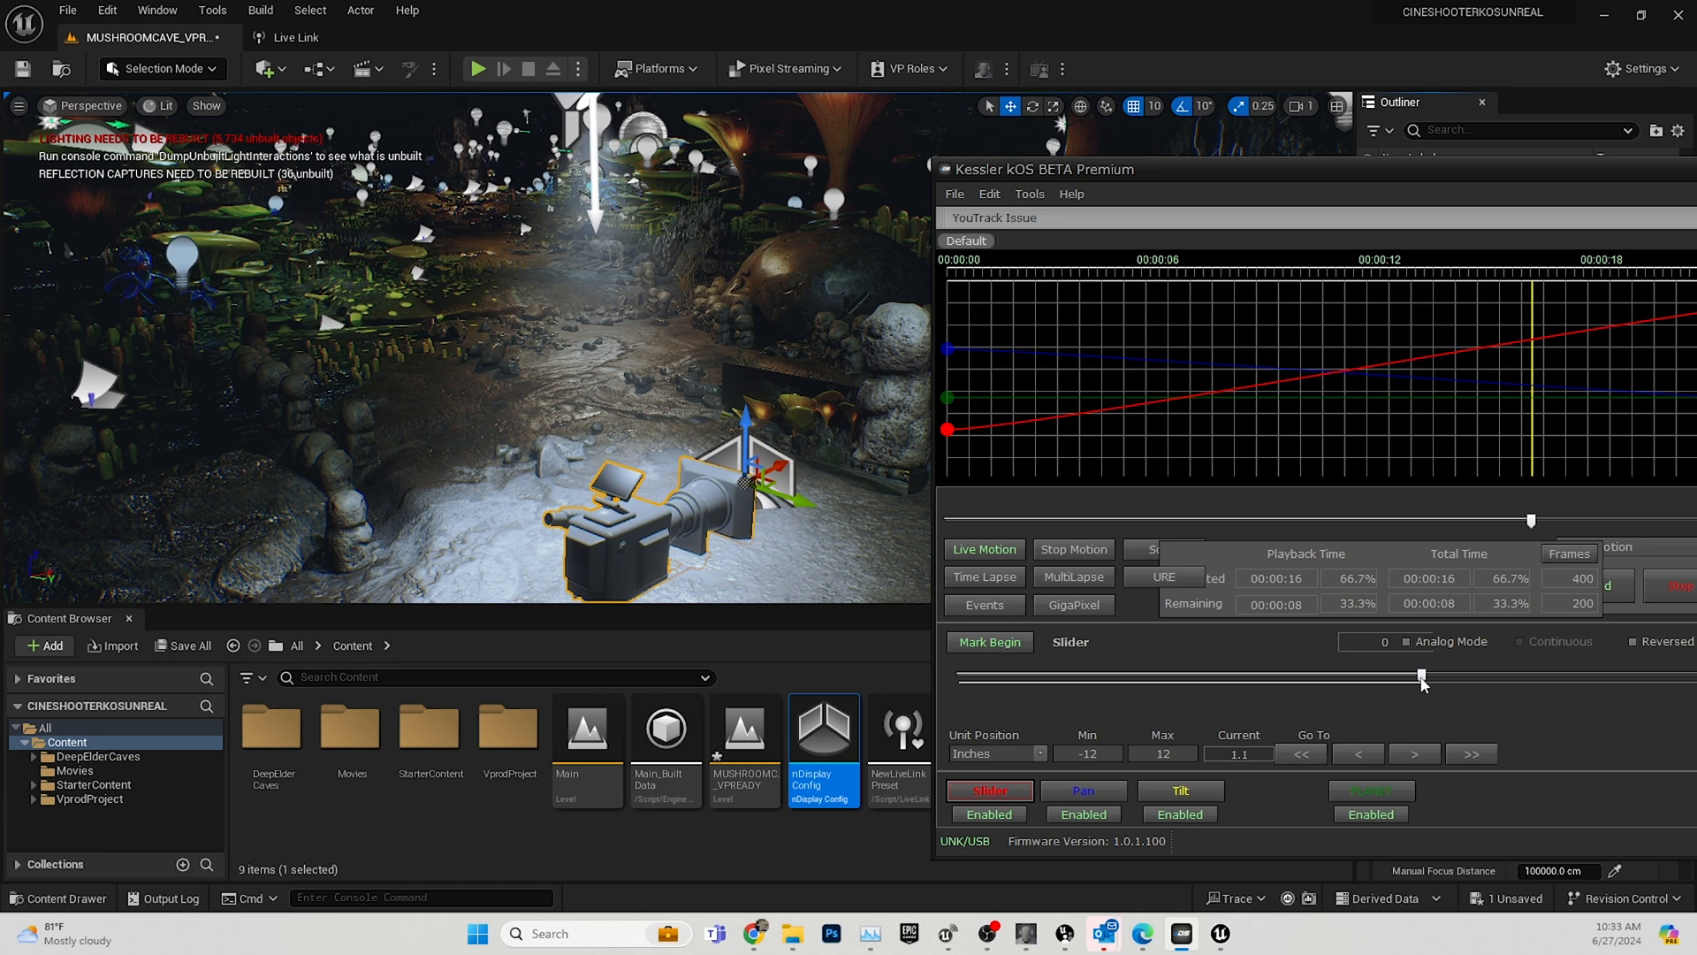
left_click_drag(1423, 679, 1278, 675)
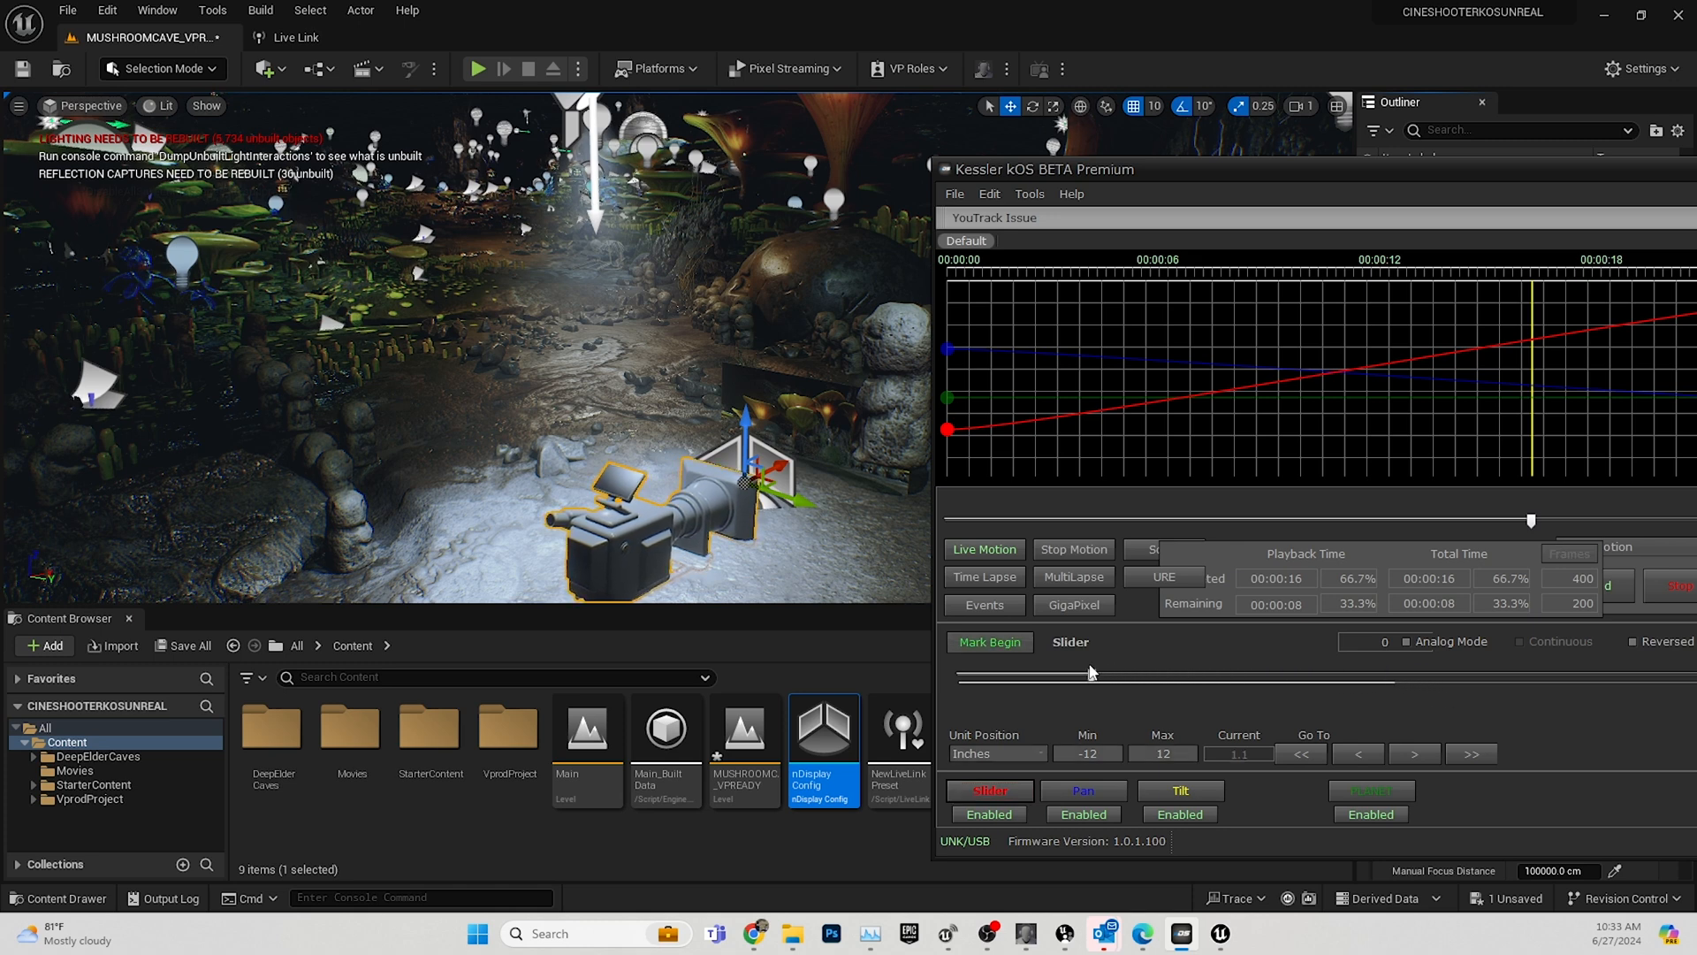
left_click_drag(1090, 674, 1473, 698)
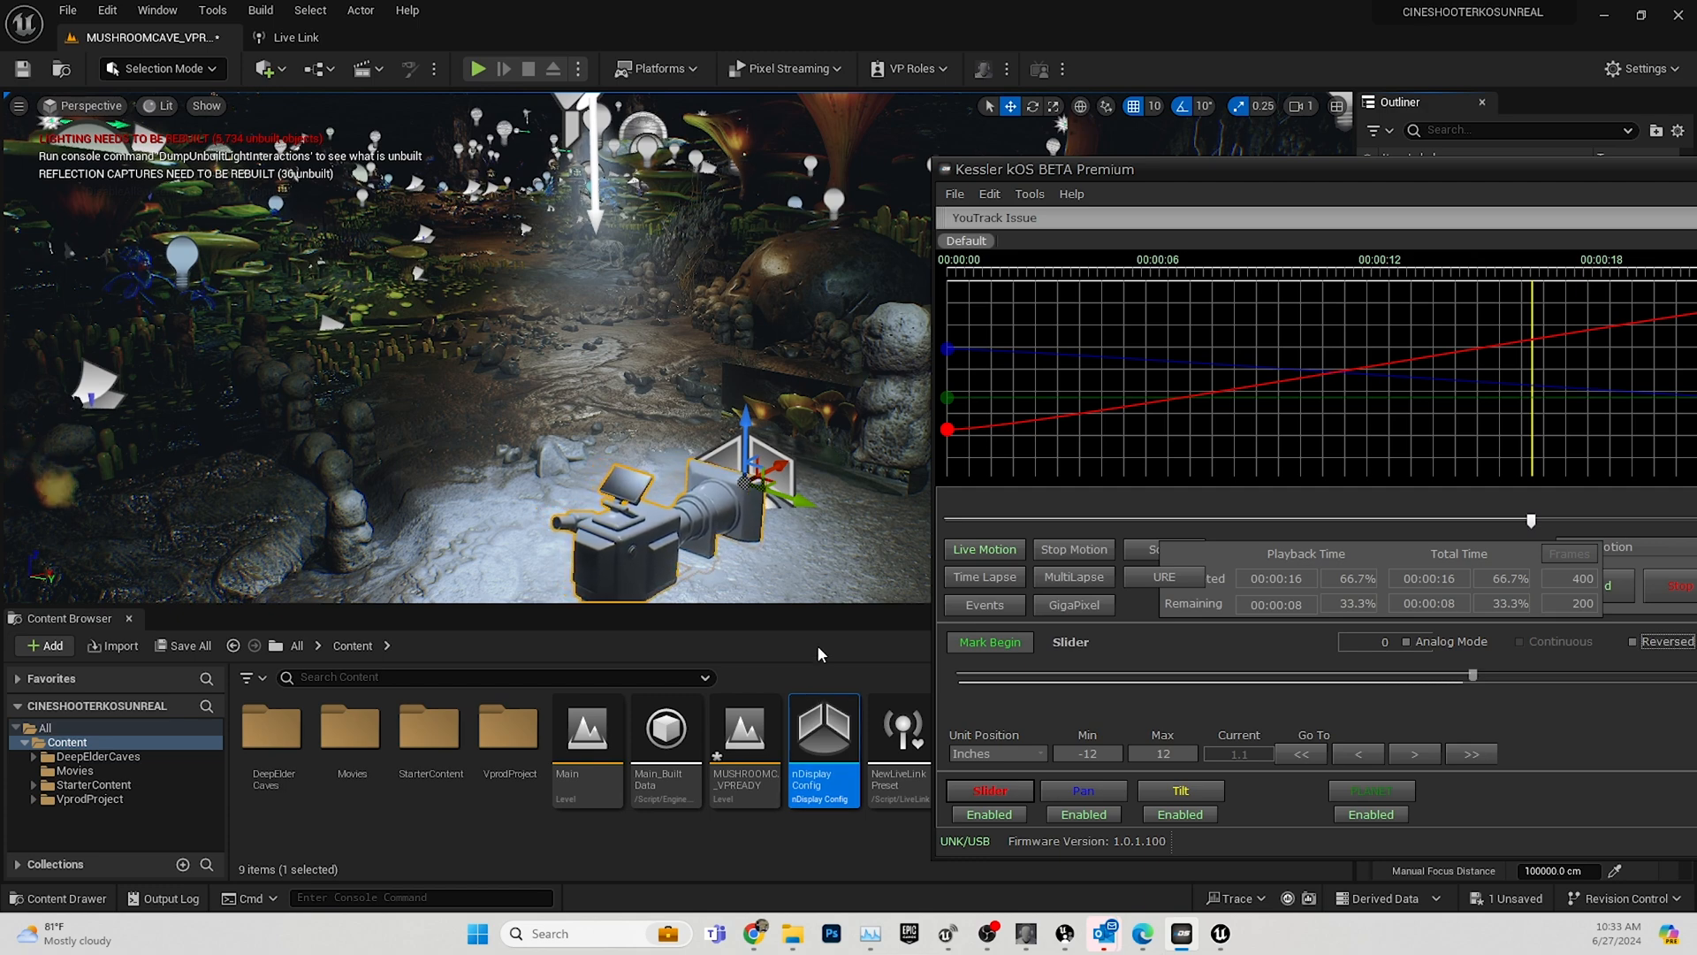
left_click(1286, 23)
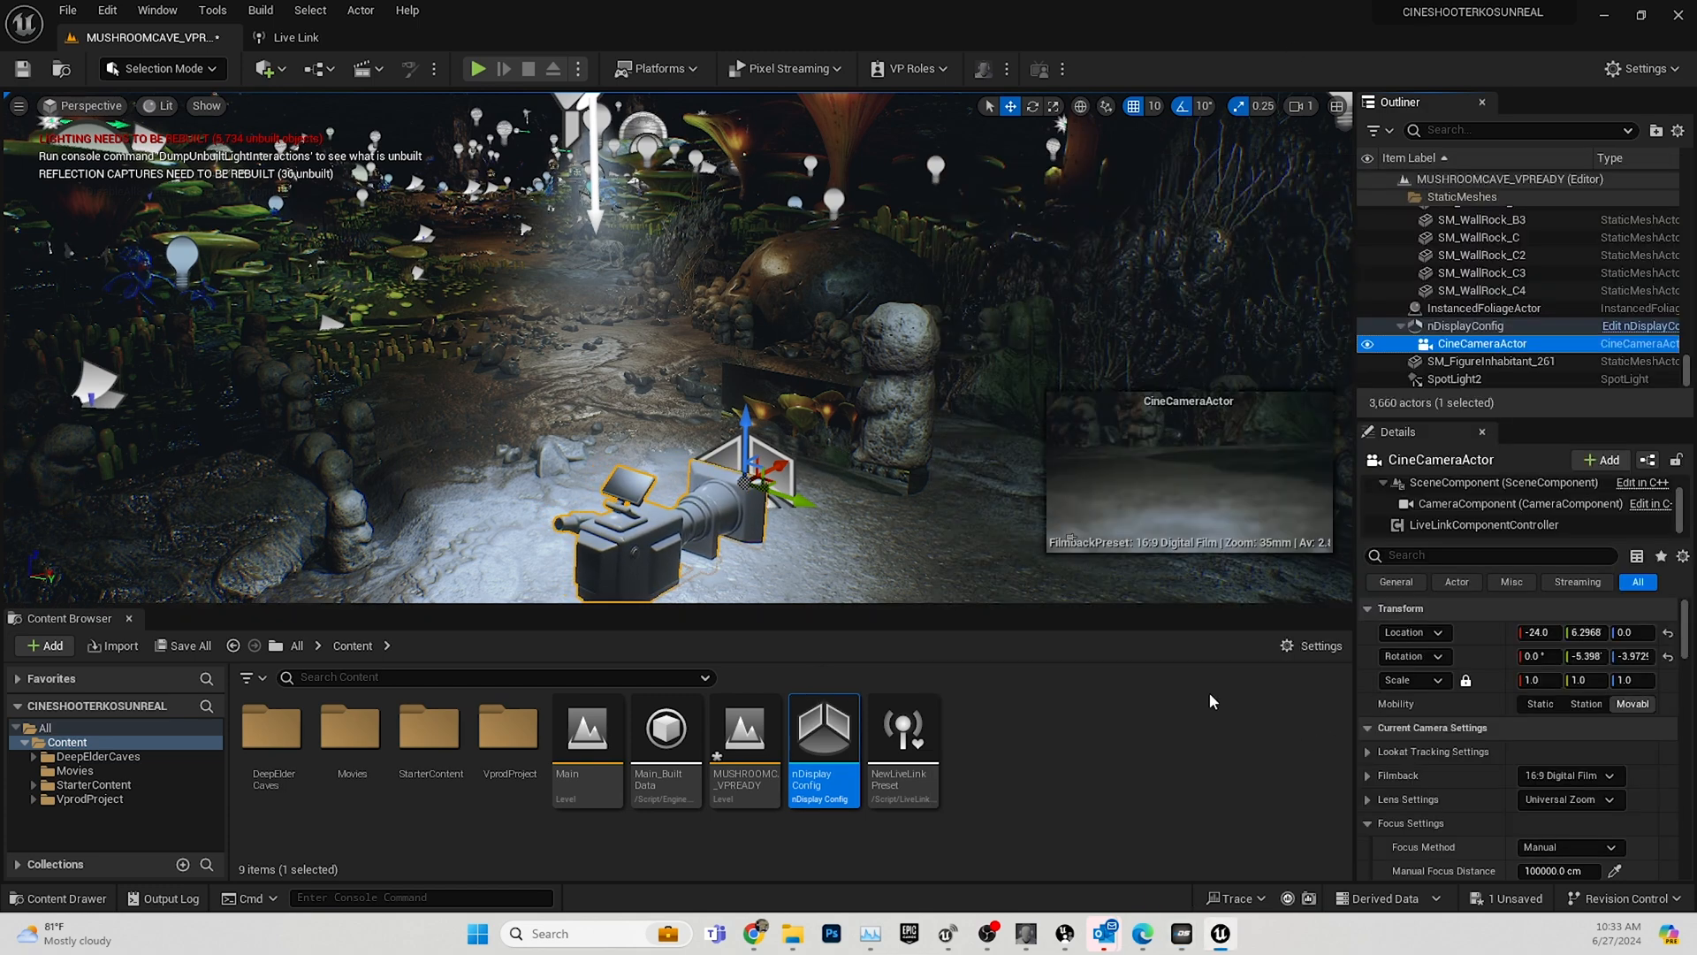
Save the MUSHROOMCAVE_VPREADY level and rotate nDisplayConfig about 14.4° around its Z axis.
left_click(23, 71)
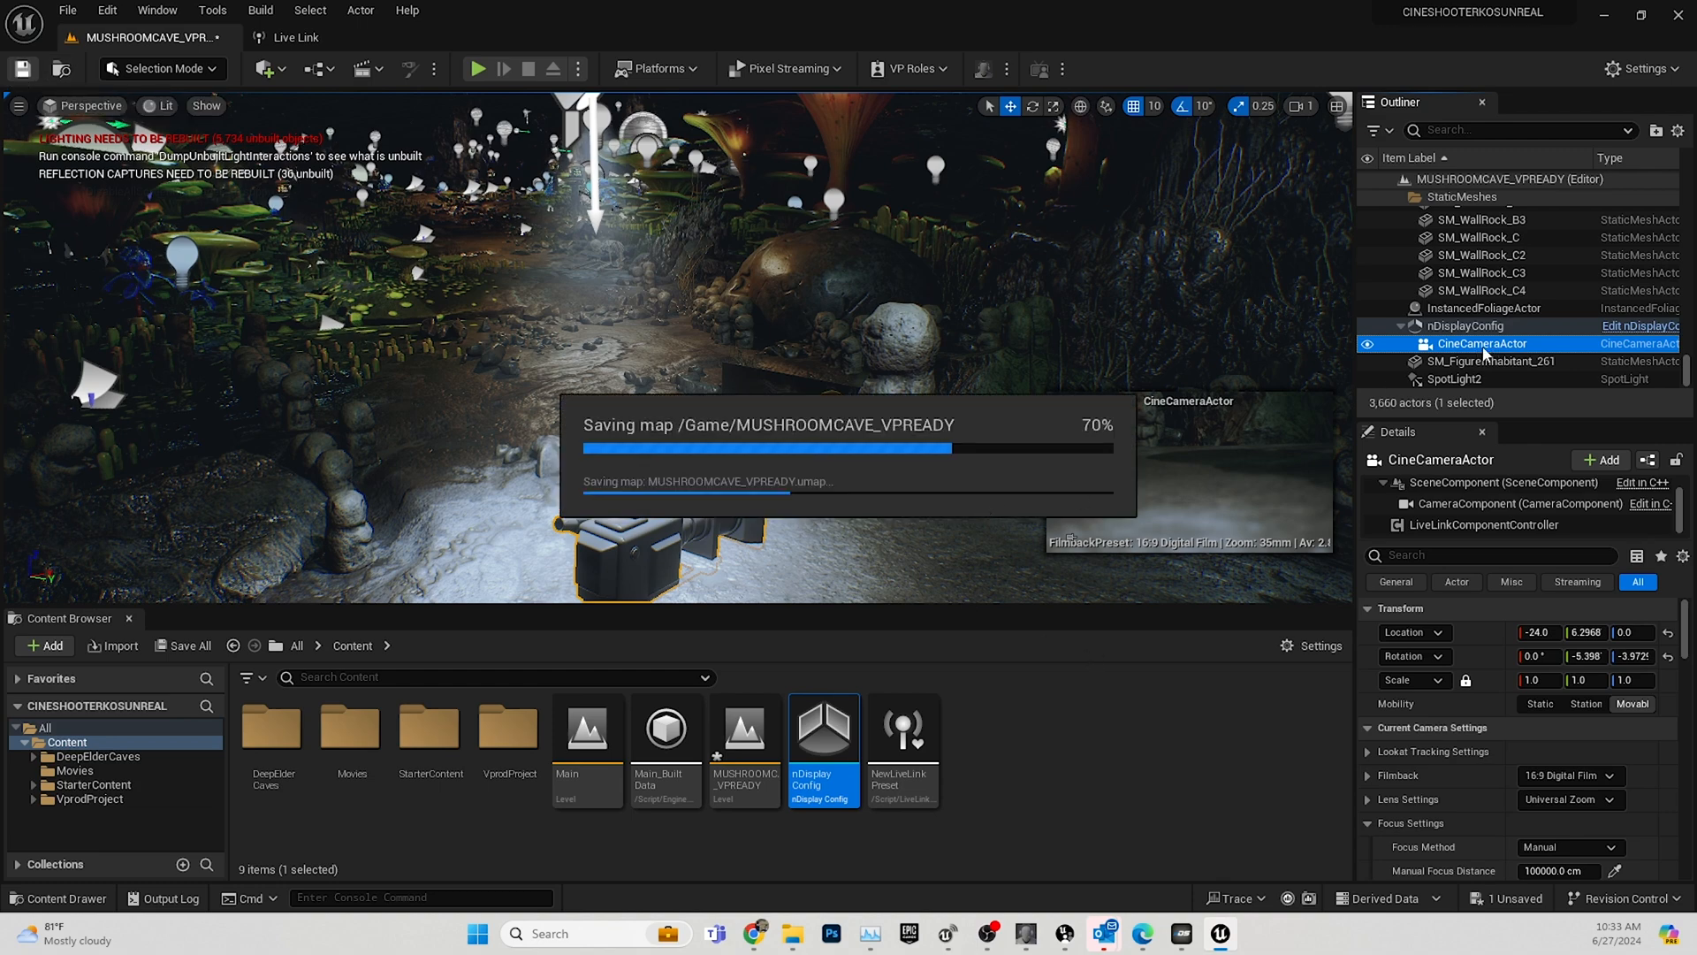
left_click(1486, 327)
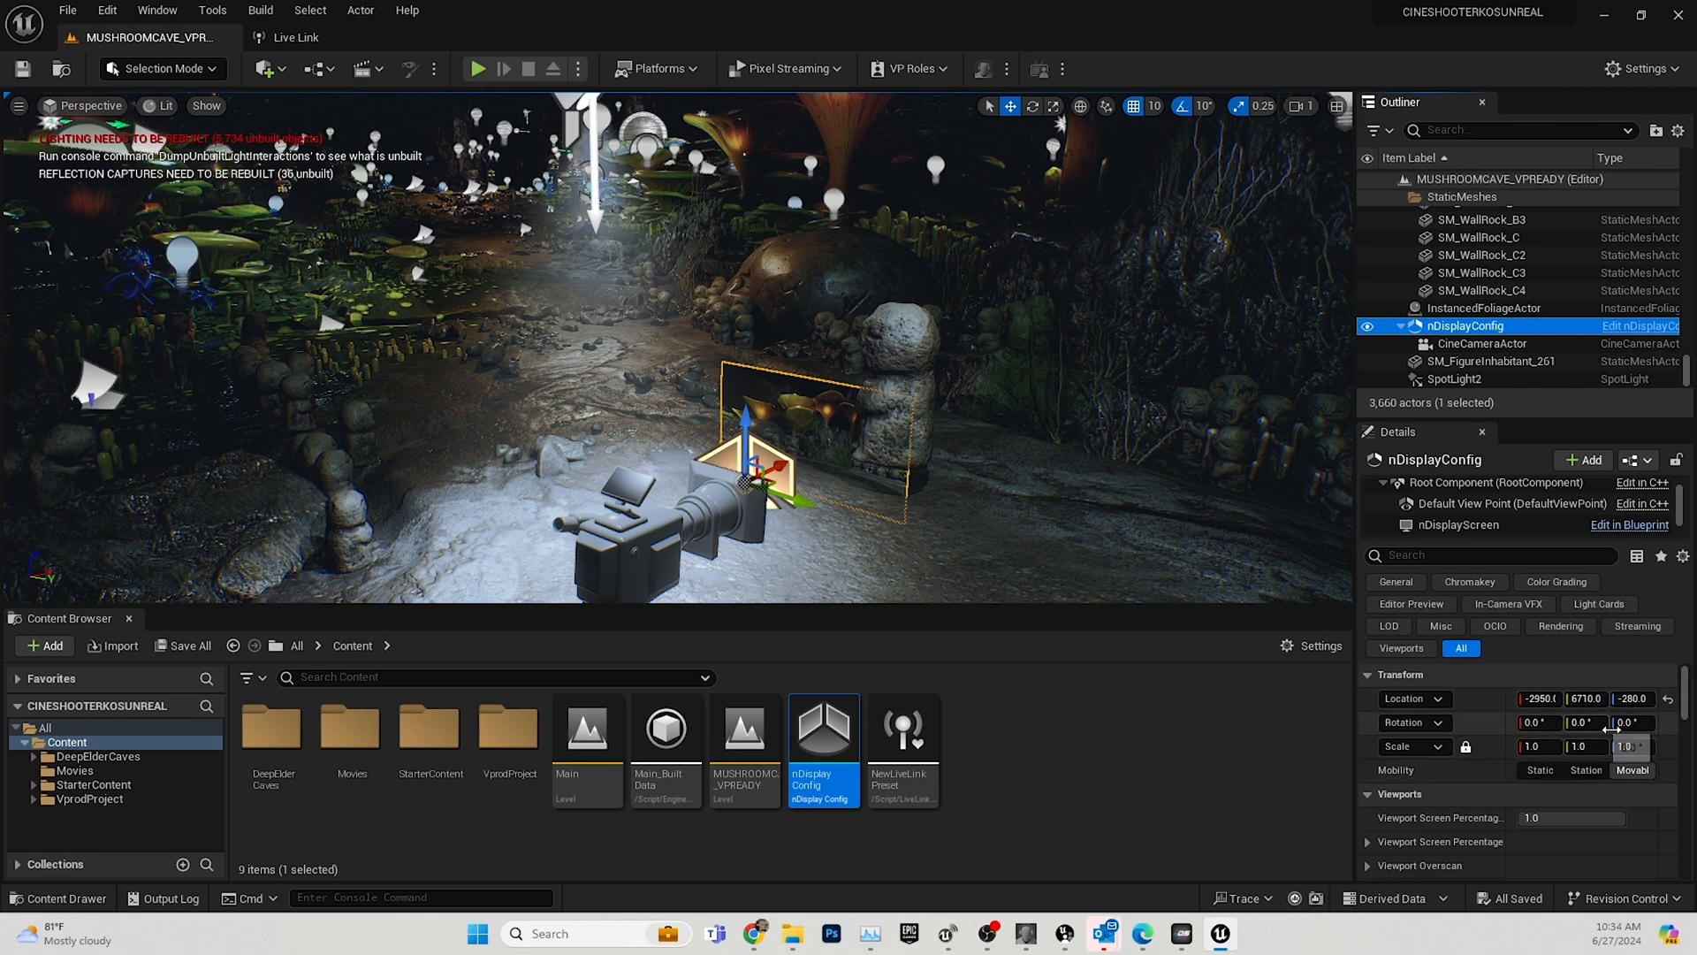
mouse_move(1611, 728)
left_mouse_down()
mouse_move(1680, 728)
mouse_move(1635, 723)
left_mouse_up()
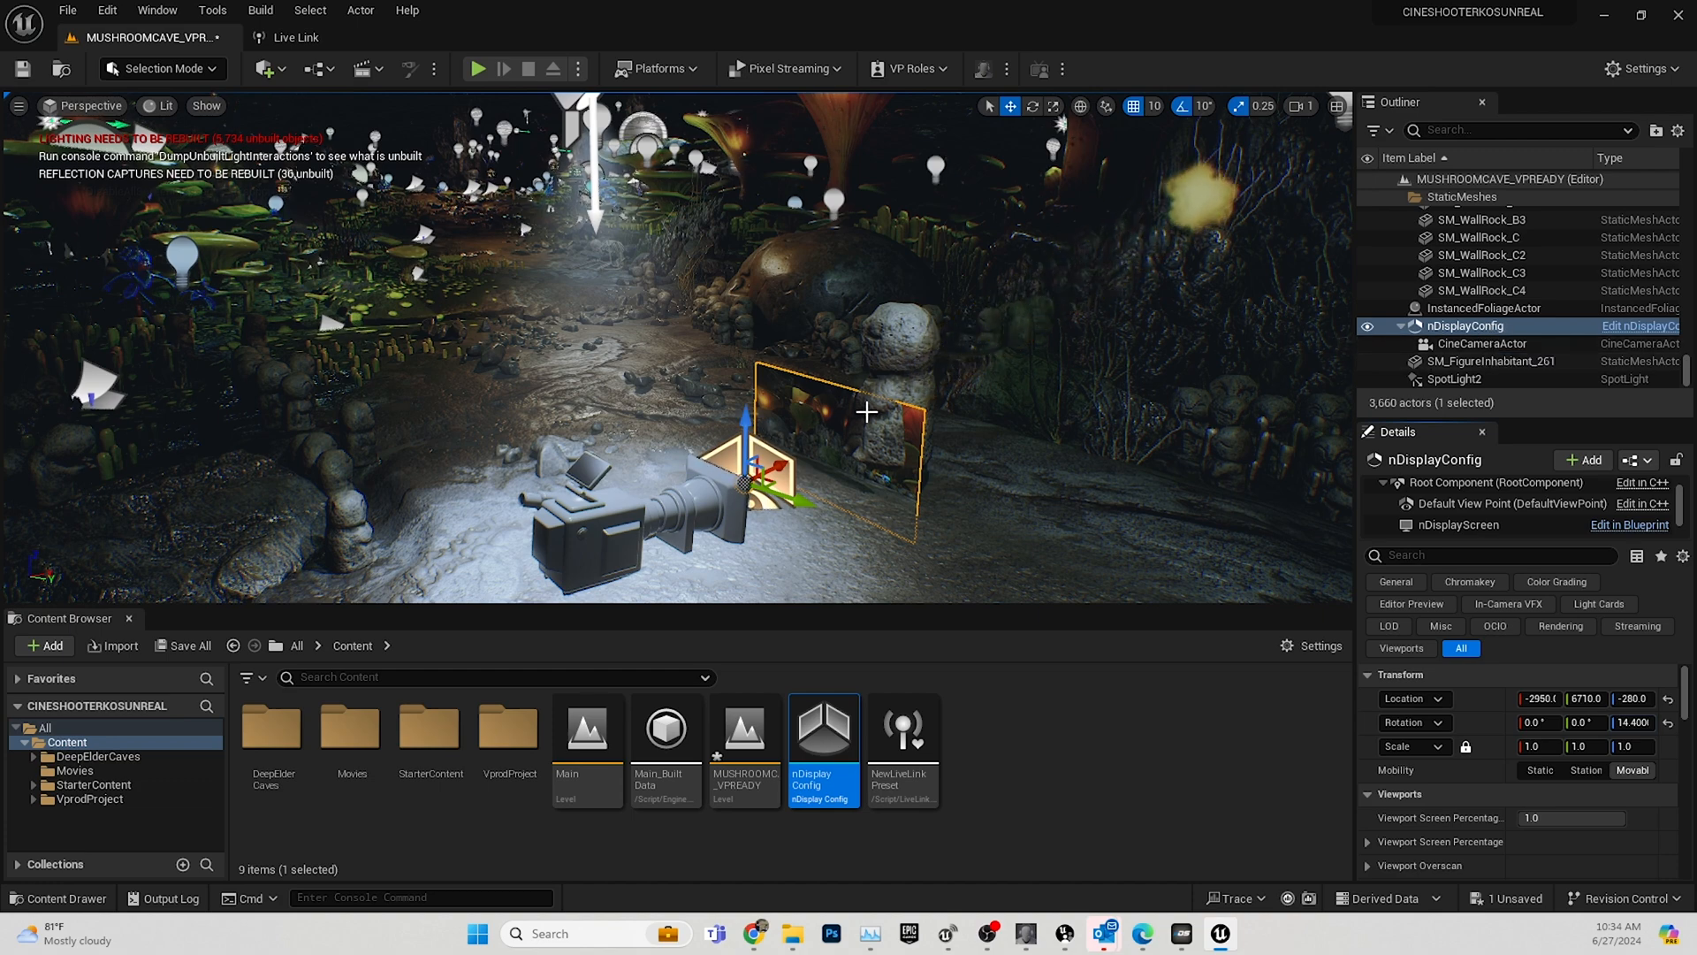
Add a Live Link Controller component to nDisplayConfig, keep its default name, and open its subject choices.
left_click(1529, 326)
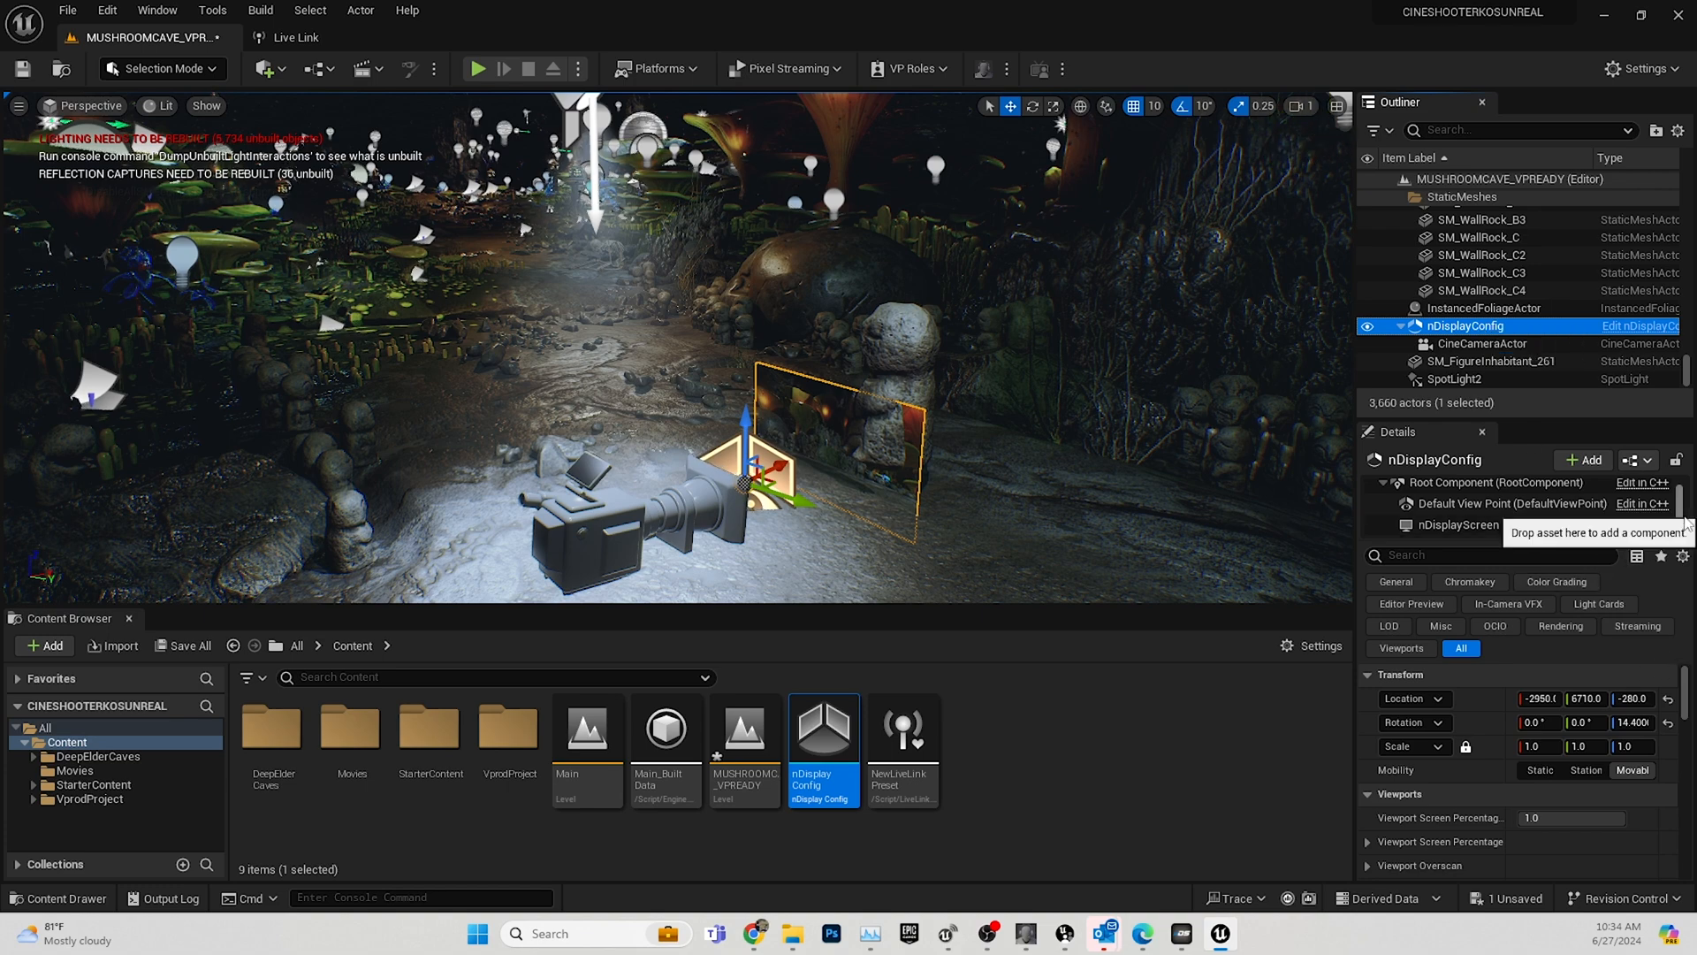
scroll(1684, 524, "down", 2)
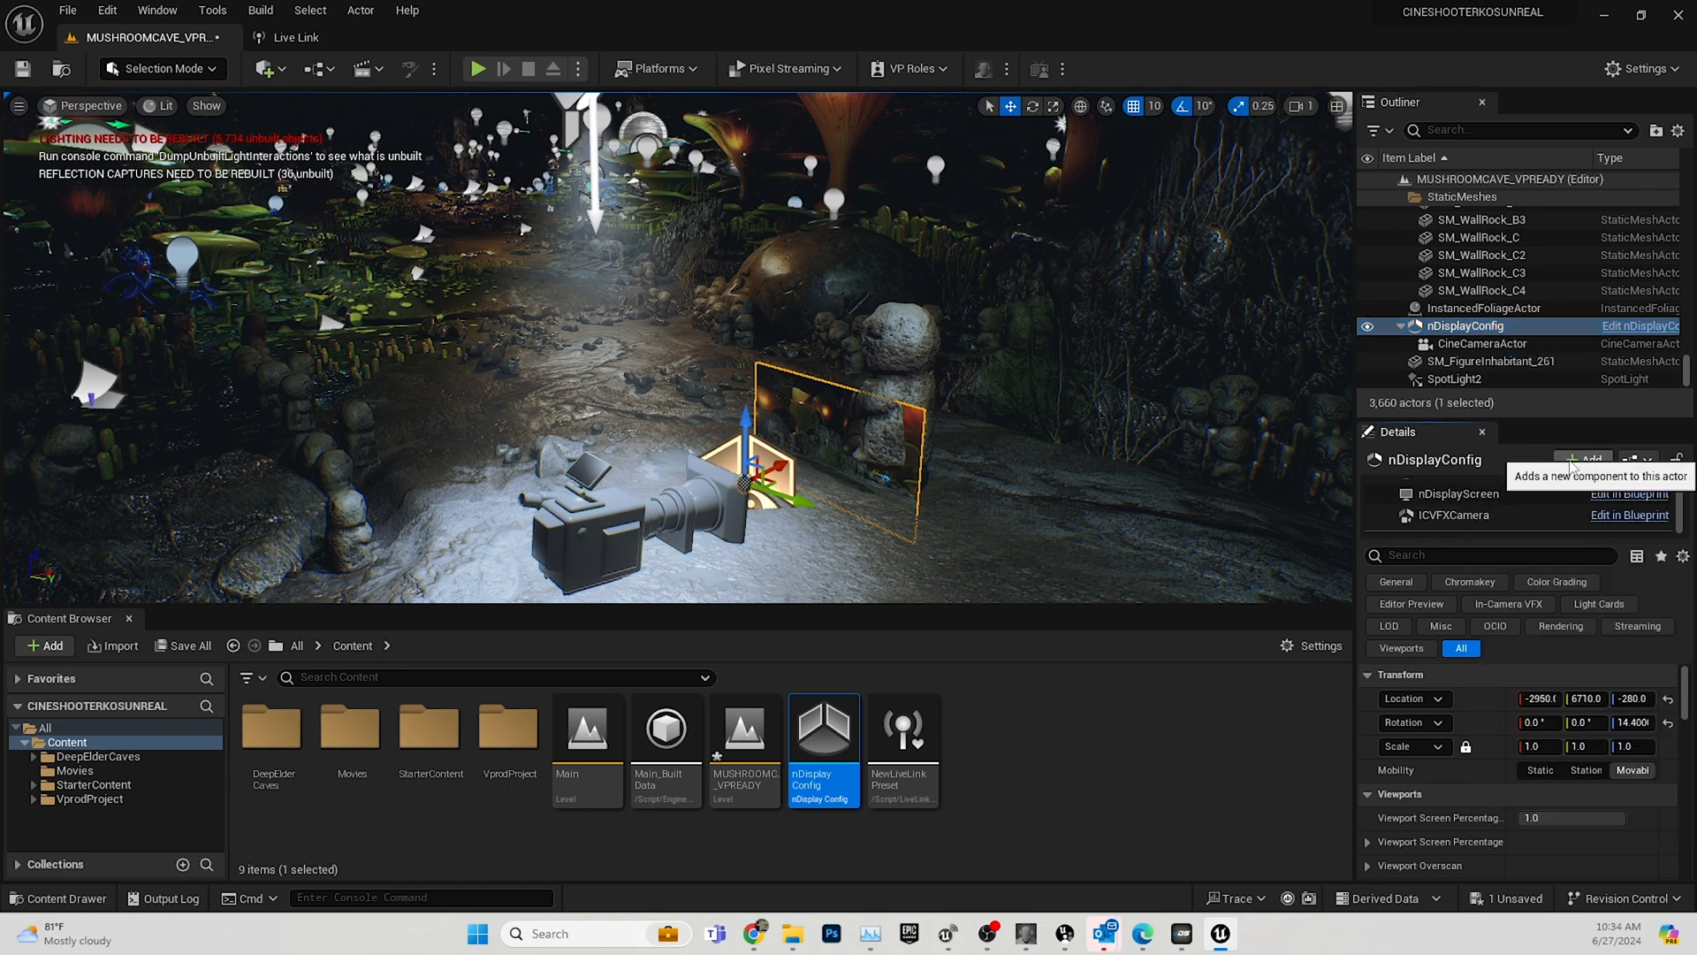
left_click(1569, 465)
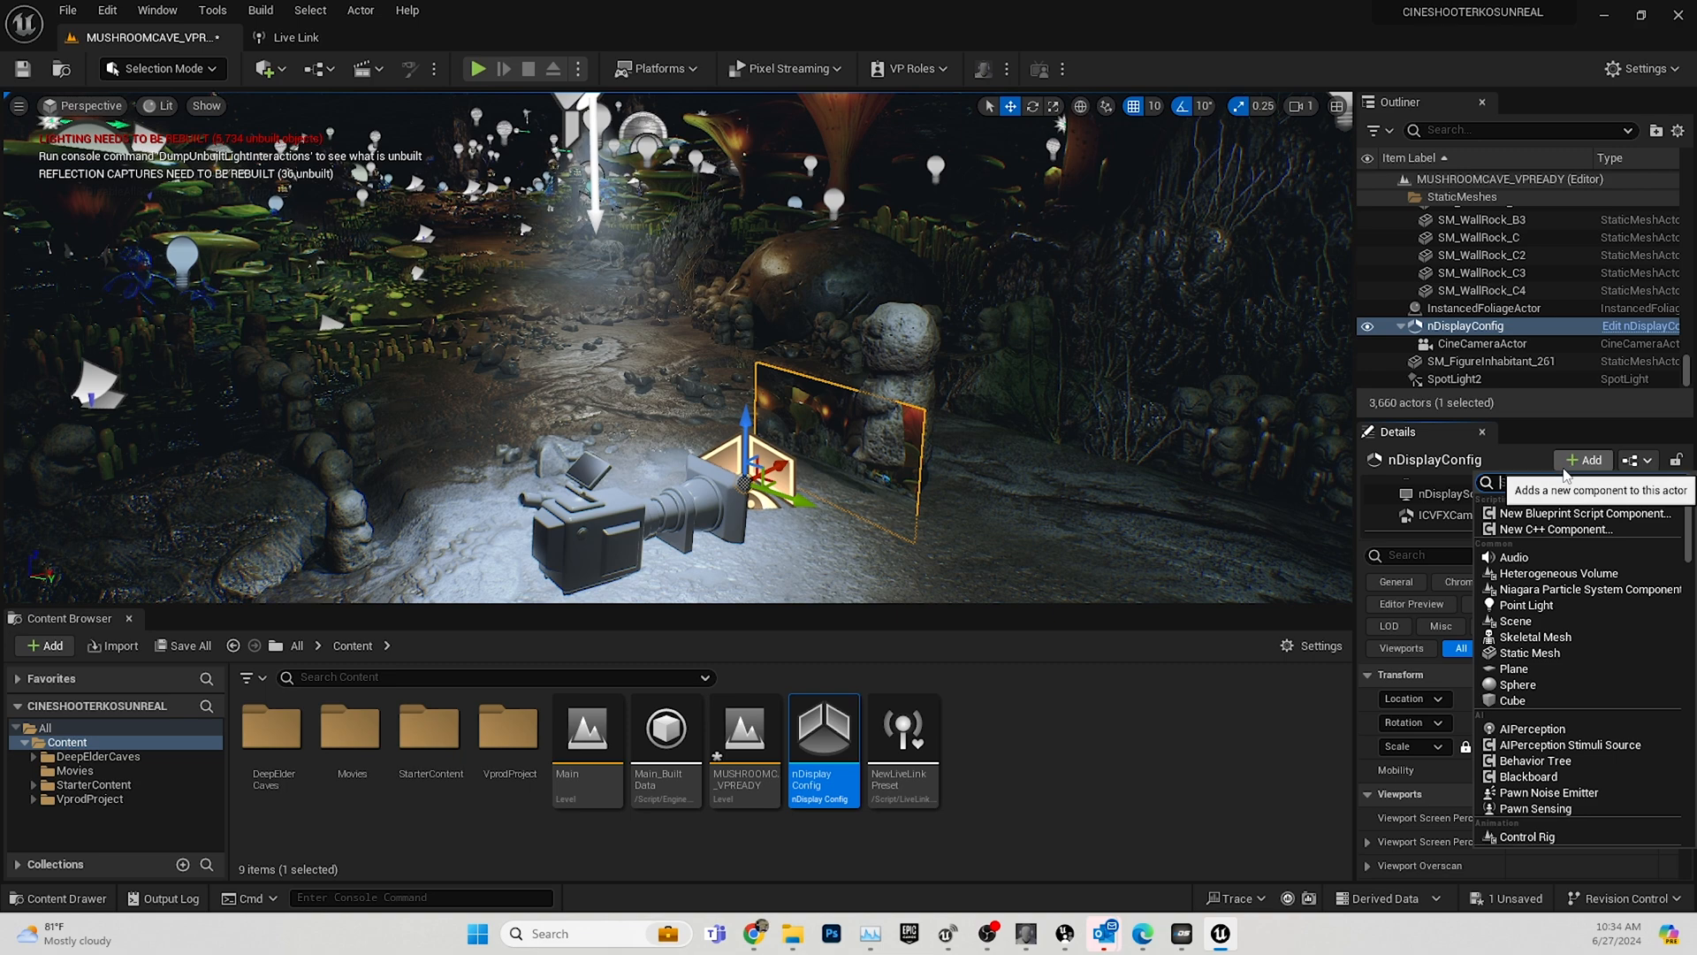
type("live")
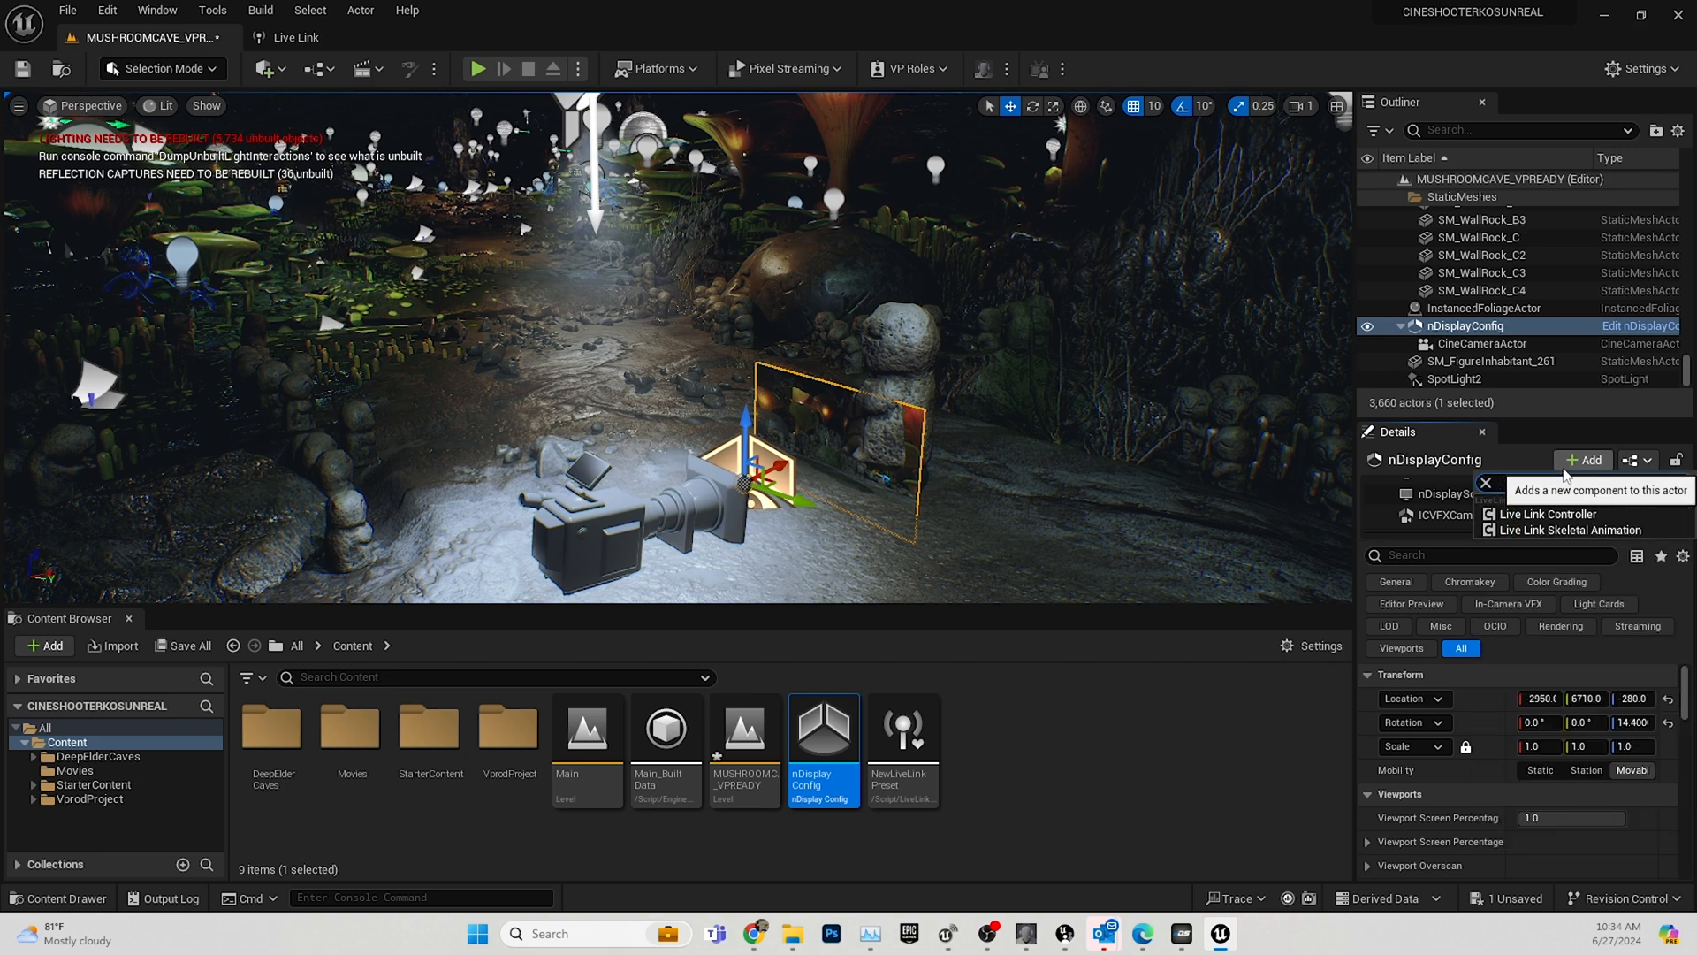
left_click(1570, 514)
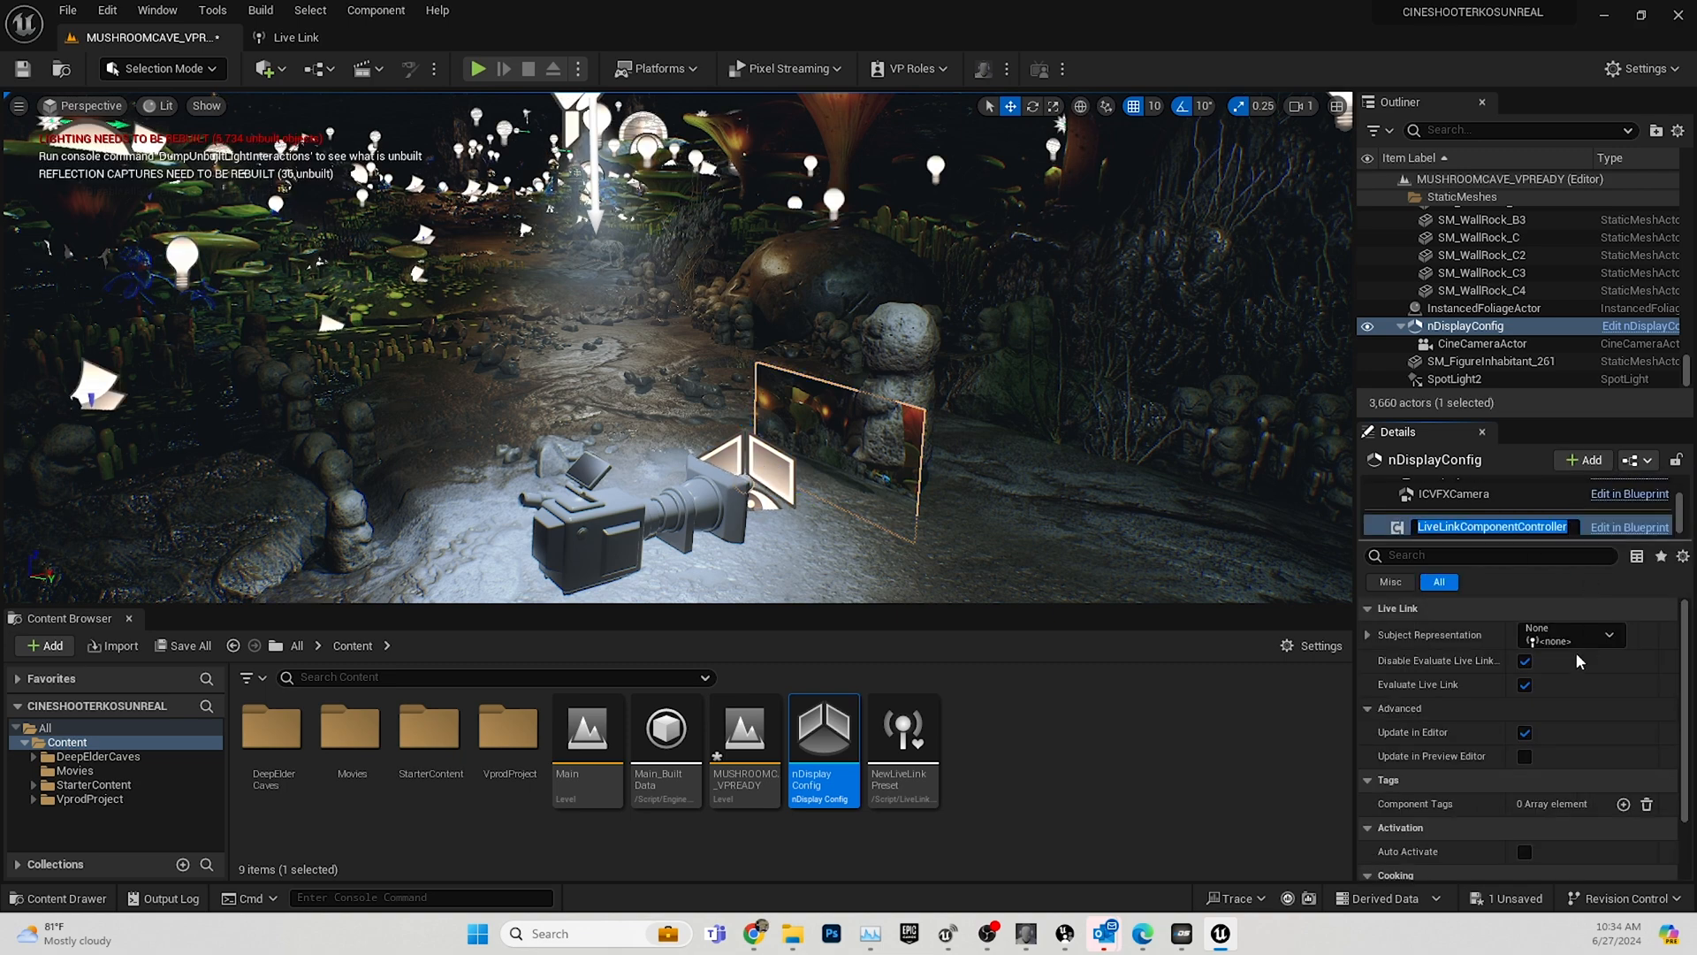
key("Return")
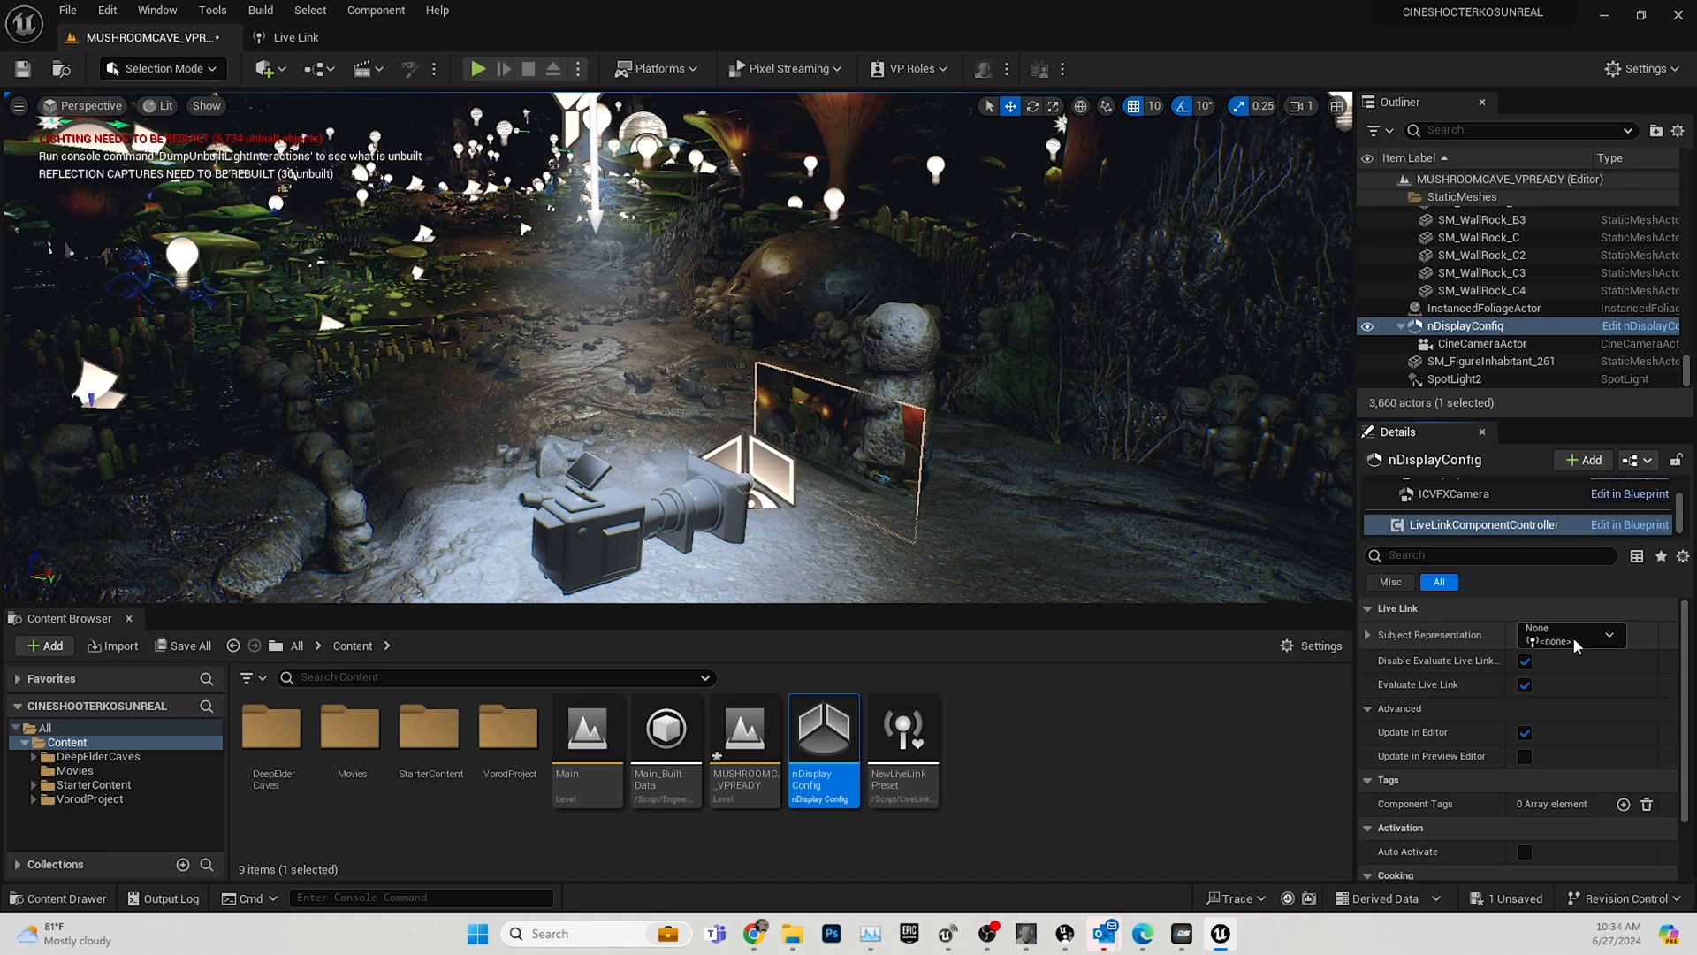
left_click(1573, 636)
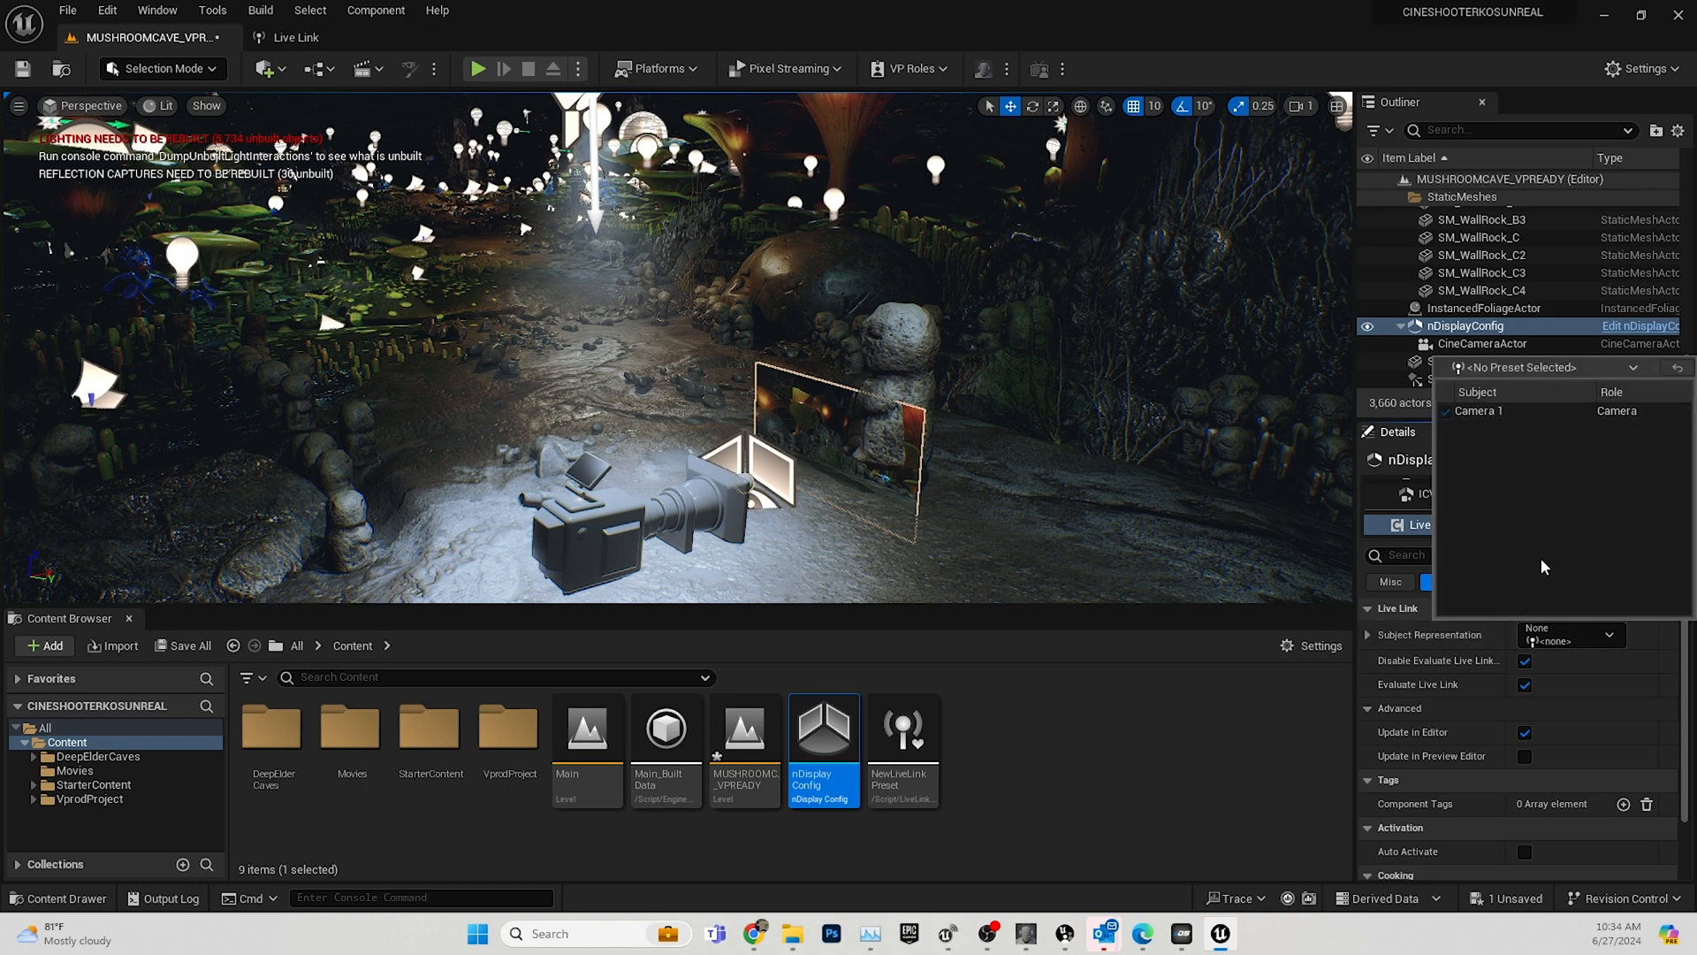
With the Live Link sources in view, switch to Kessler kOS and move the PLANET axis slightly to send its tracking data.
mouse_move(1183, 939)
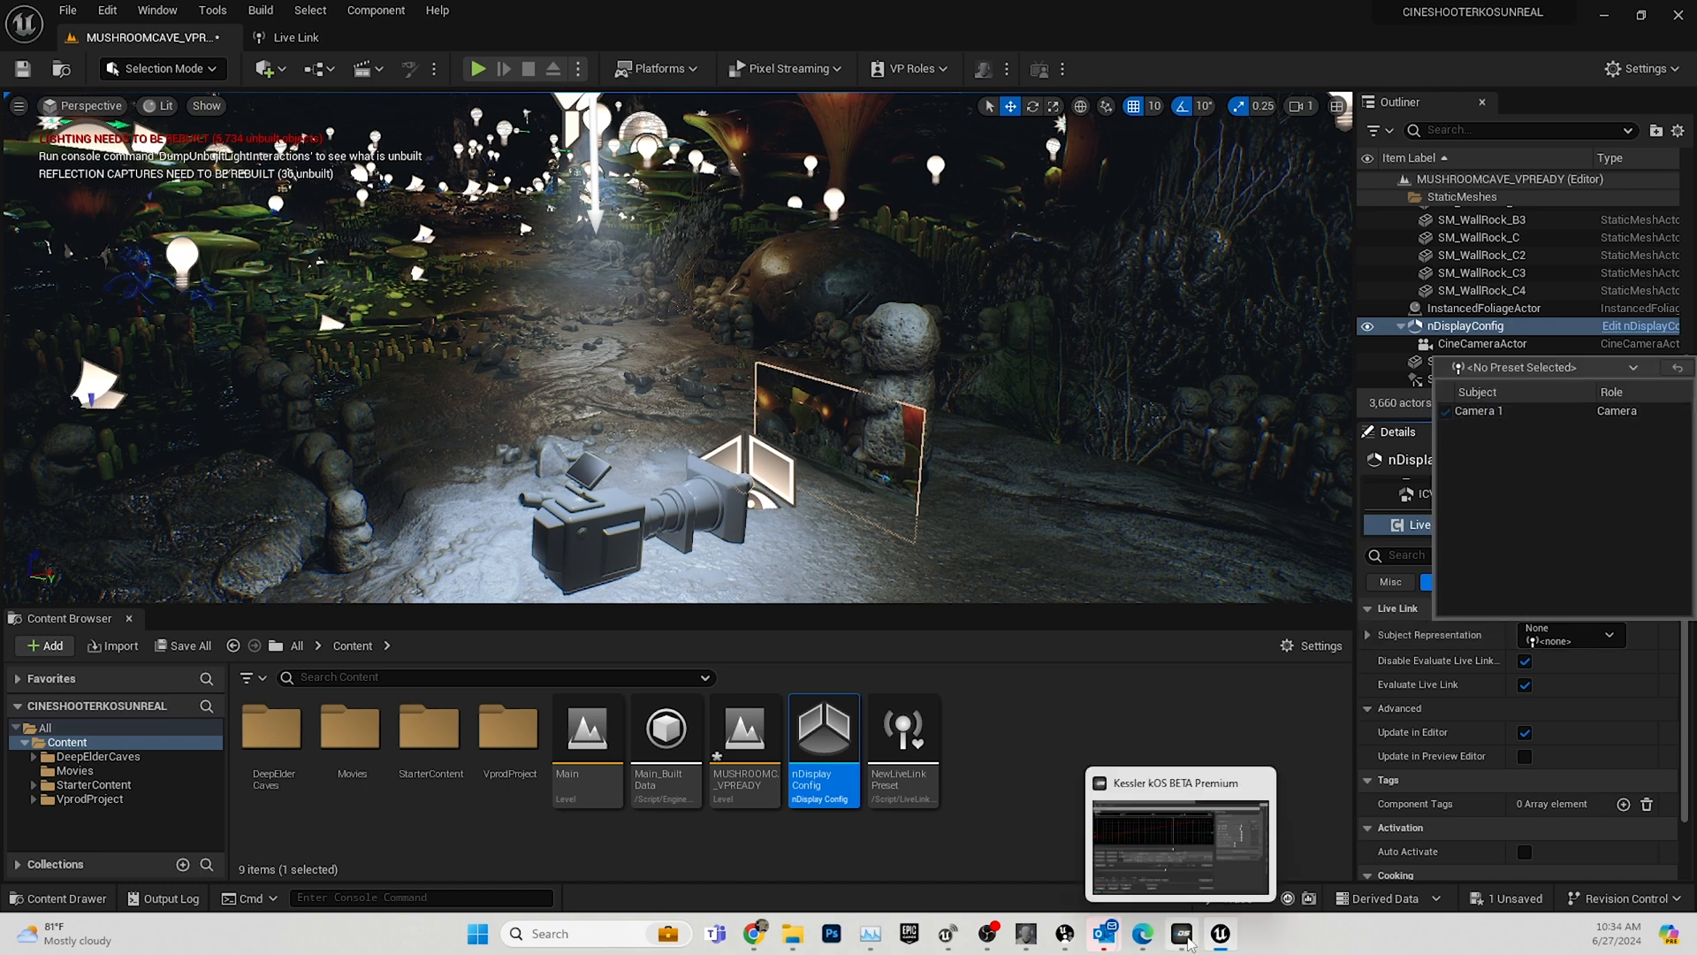
left_click(301, 37)
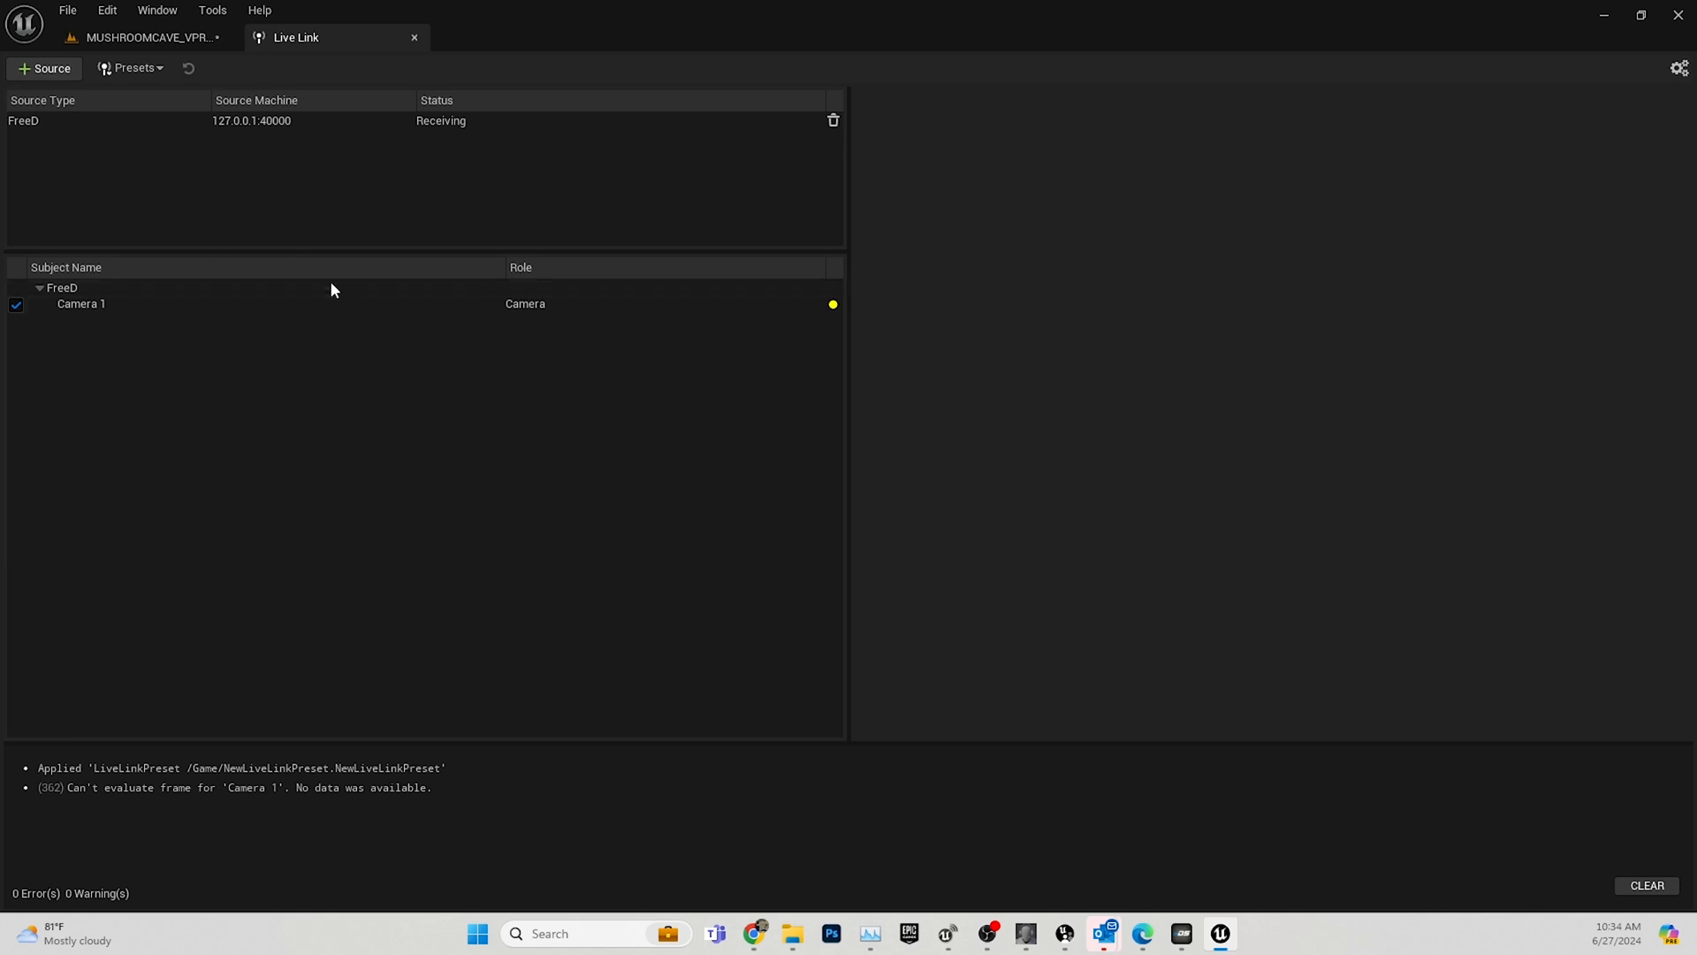
left_click(1184, 936)
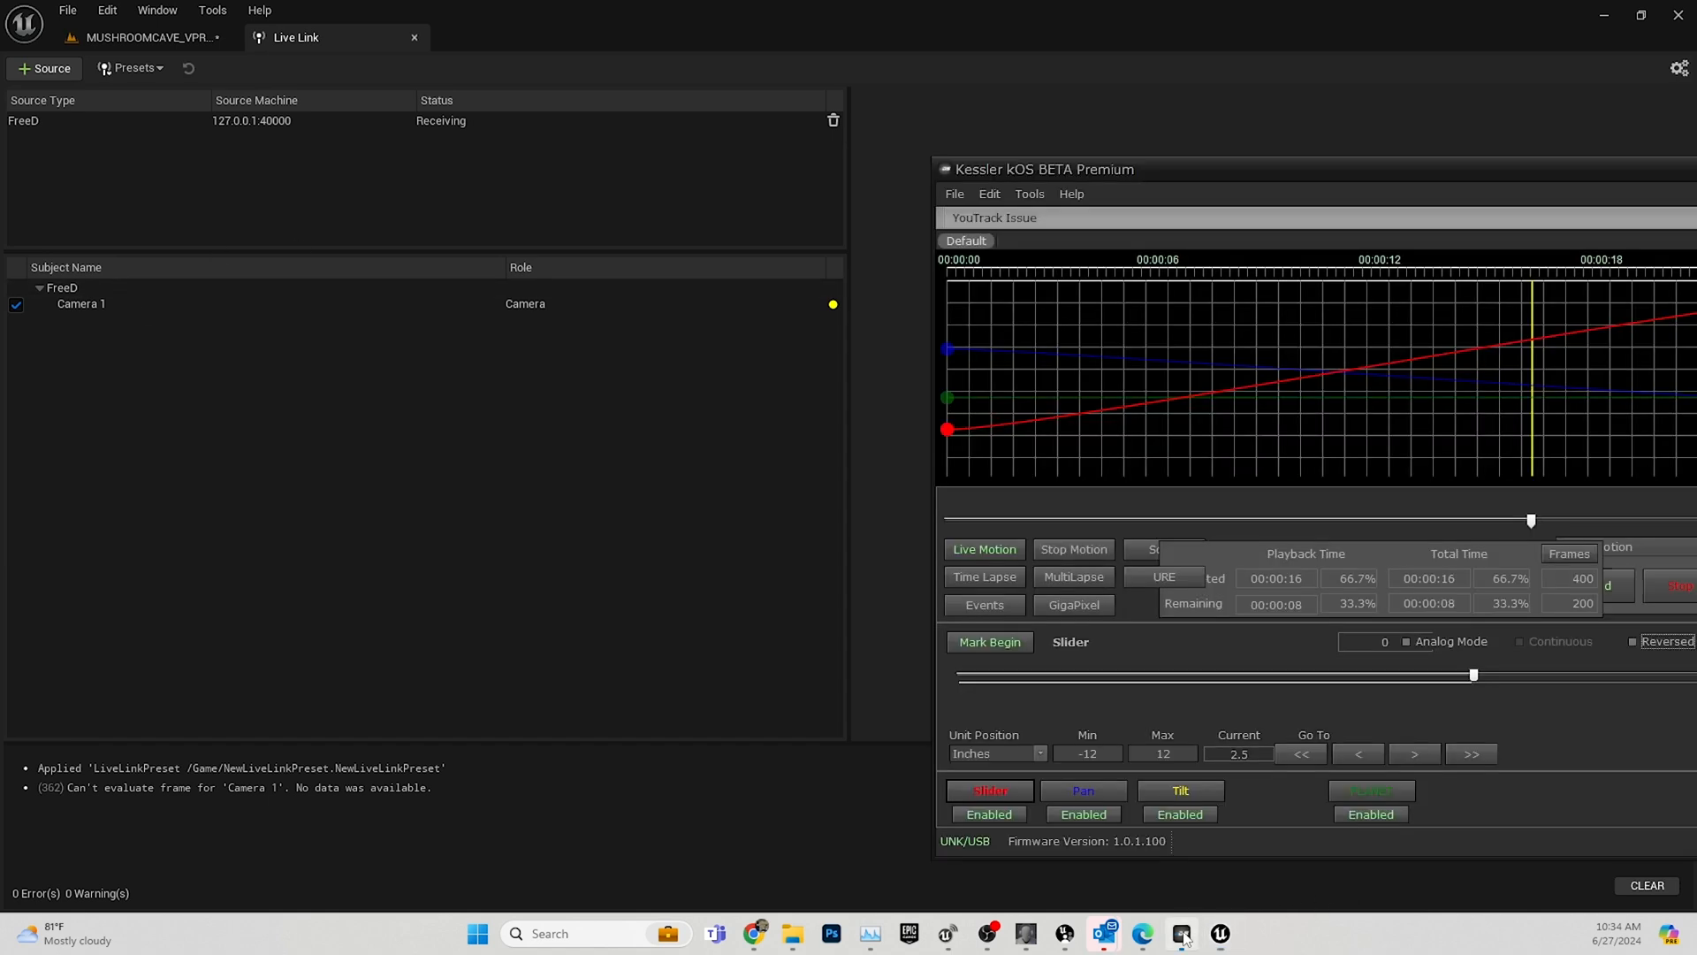
left_click_drag(1457, 174, 1396, 181)
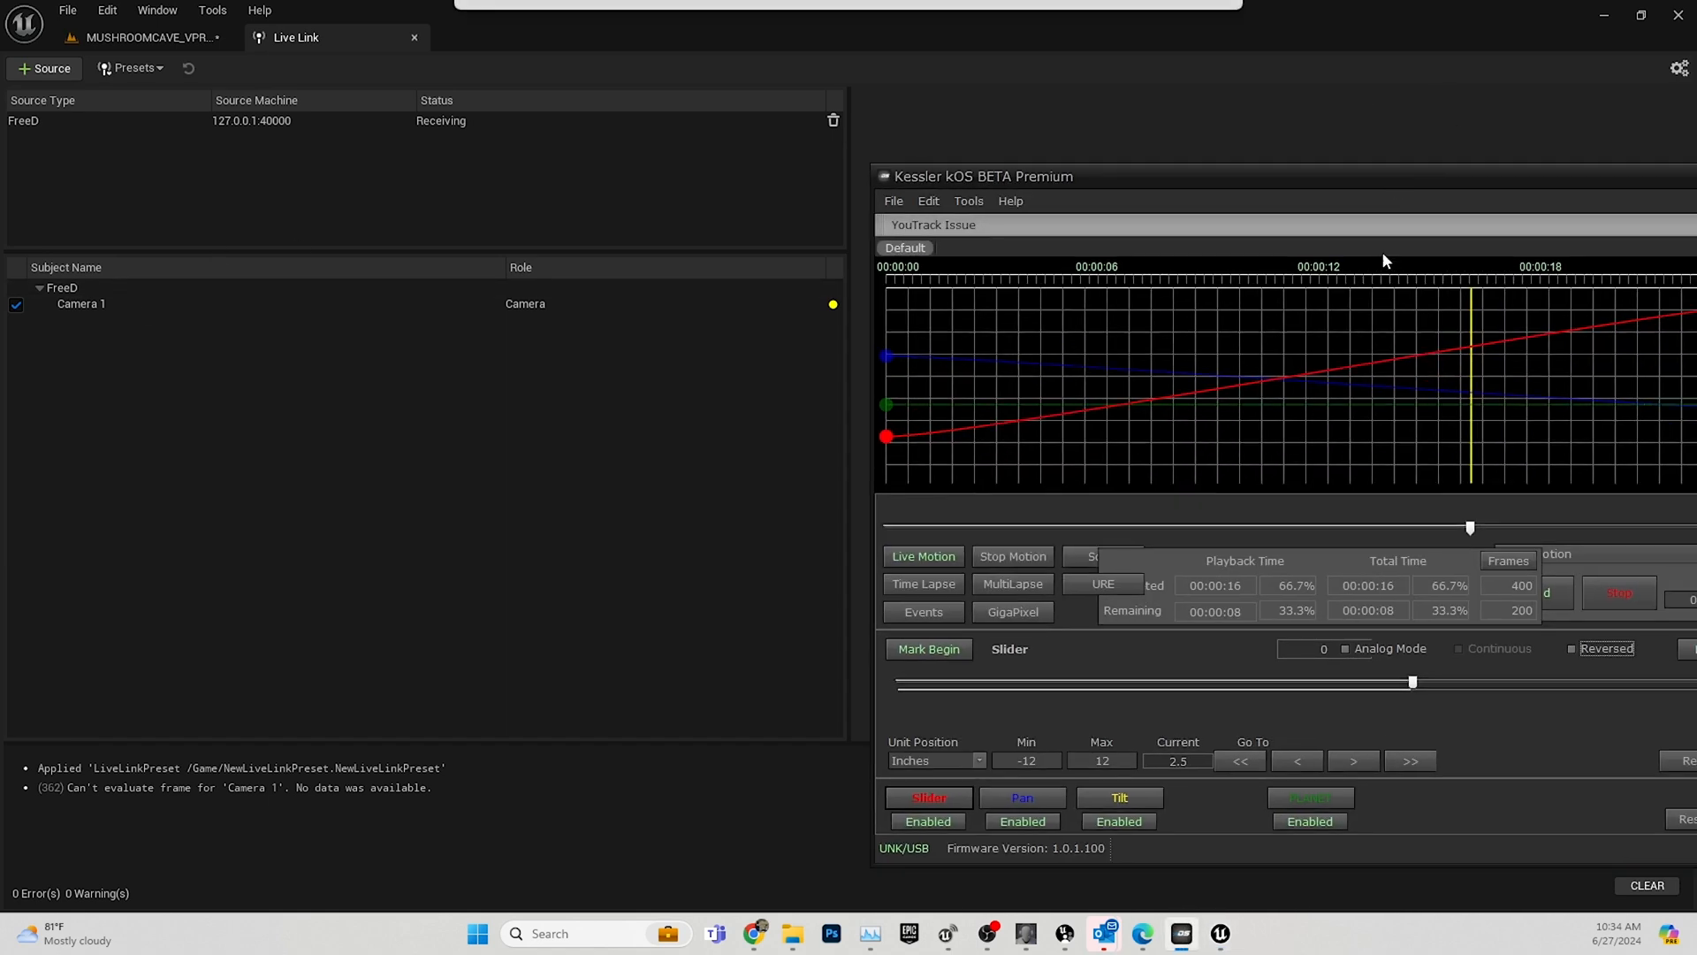
left_click(1309, 797)
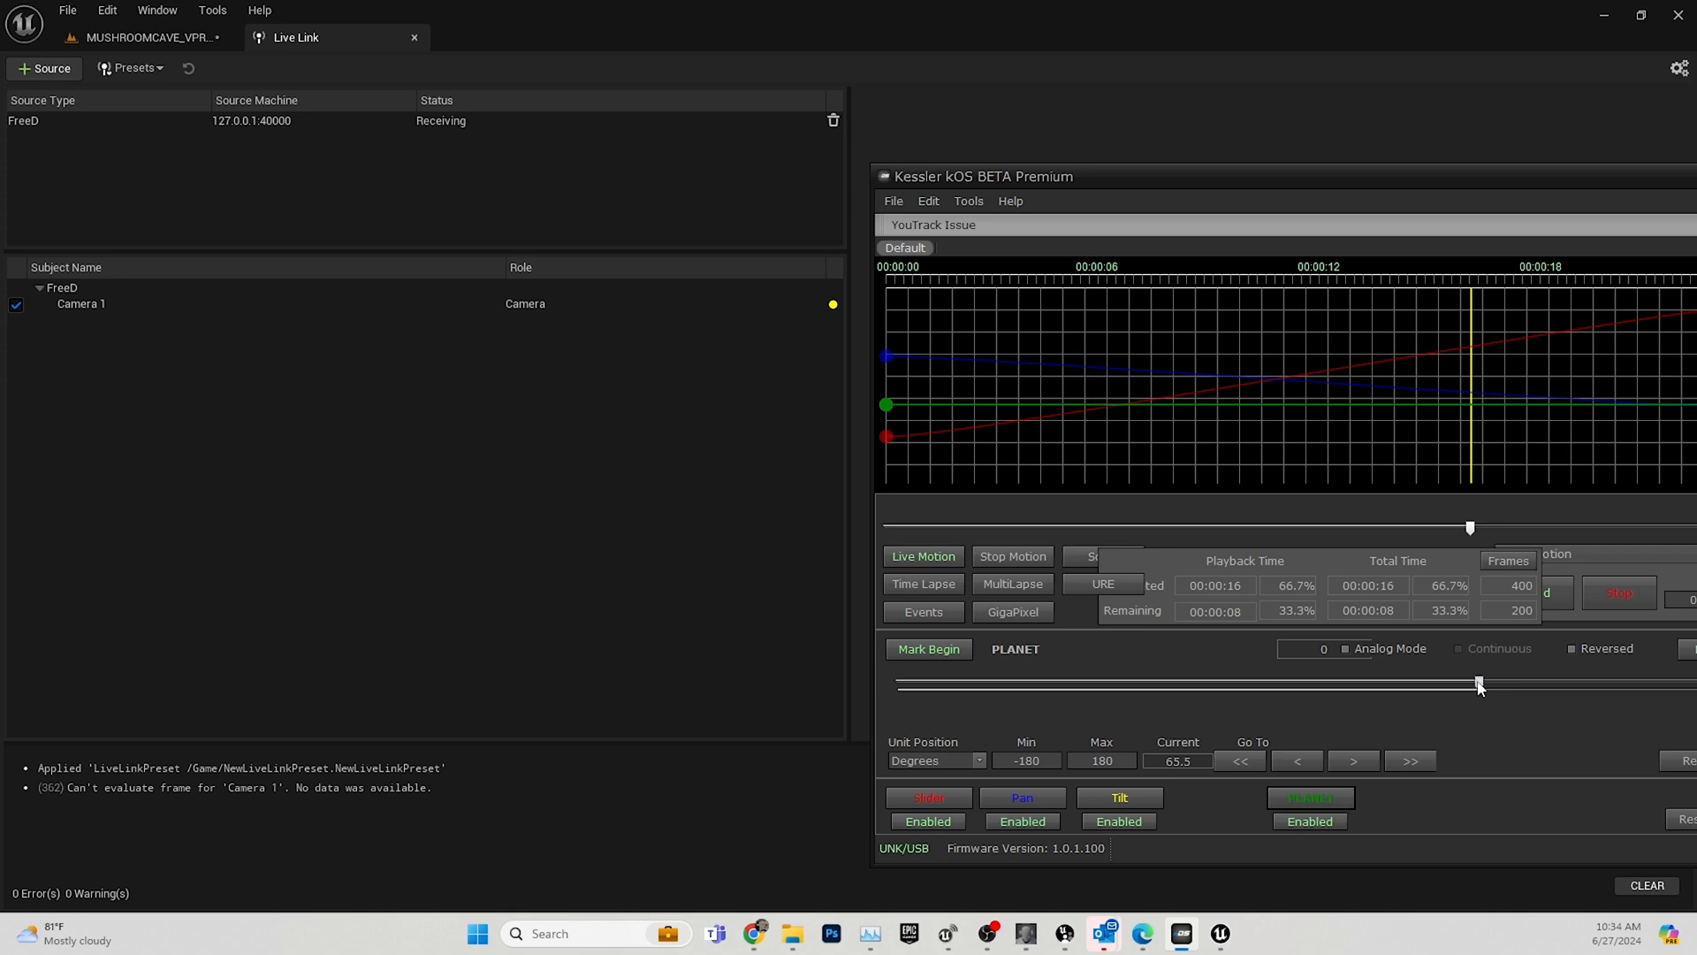
left_click_drag(1481, 688, 1470, 690)
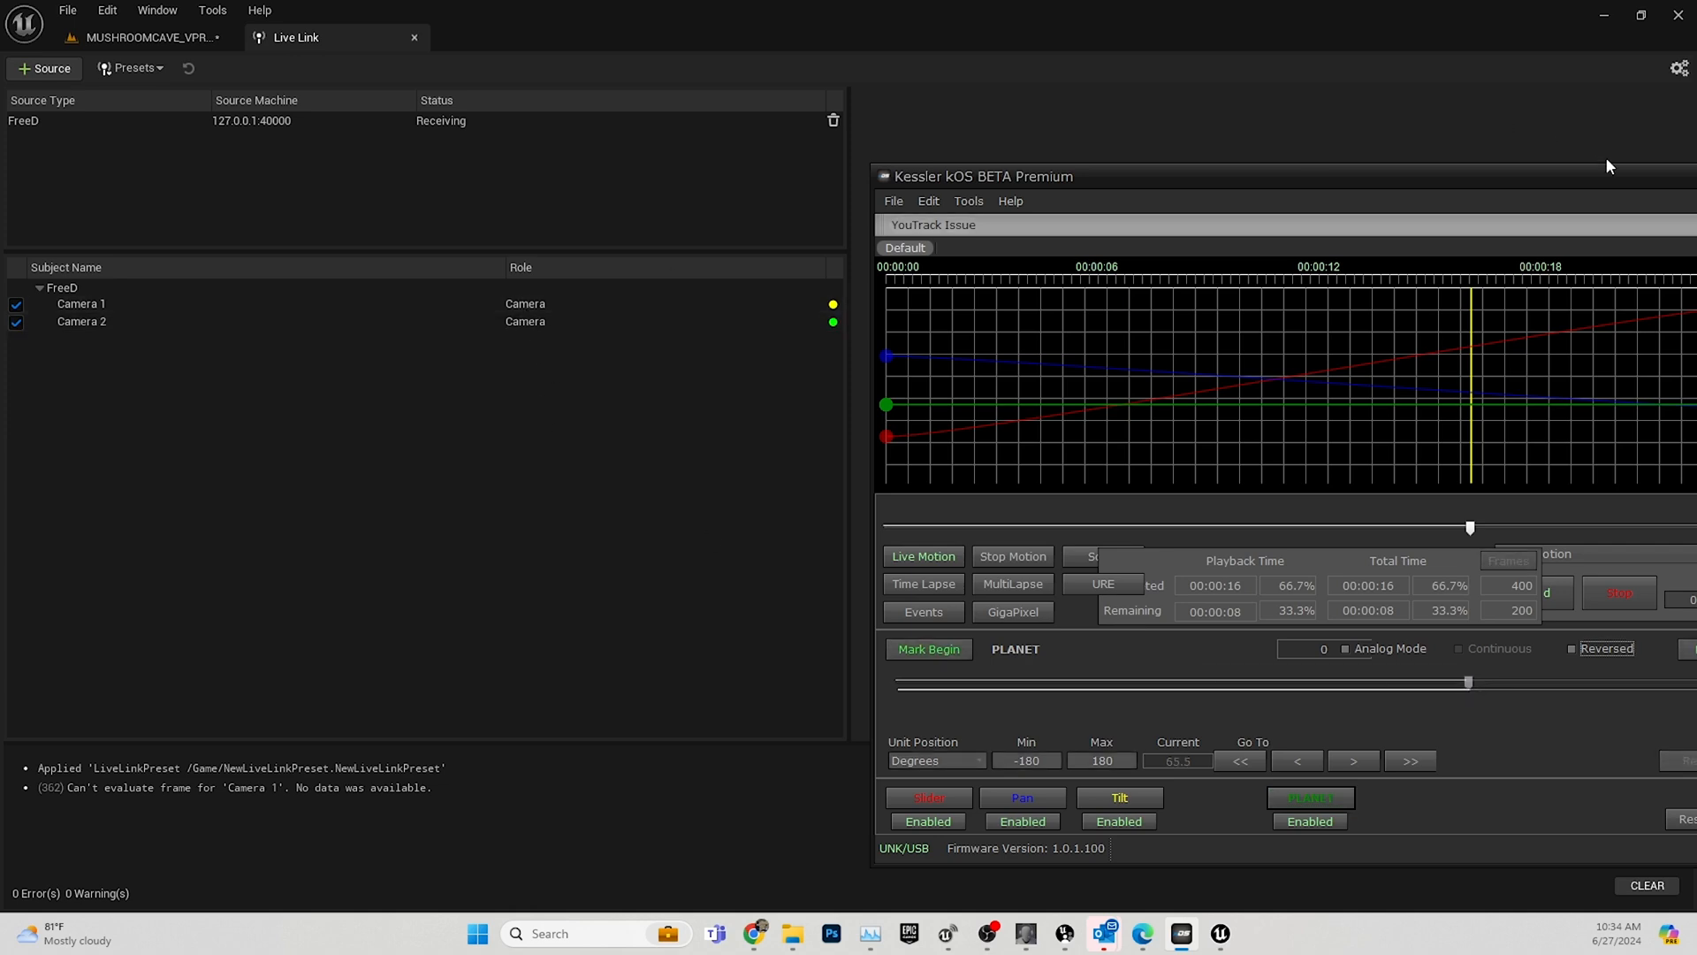
Return to the MUSHROOMCAVE_VPREADY level and set the nDisplayConfig Live Link Controller's subject representation to Camera 2.
left_click(146, 37)
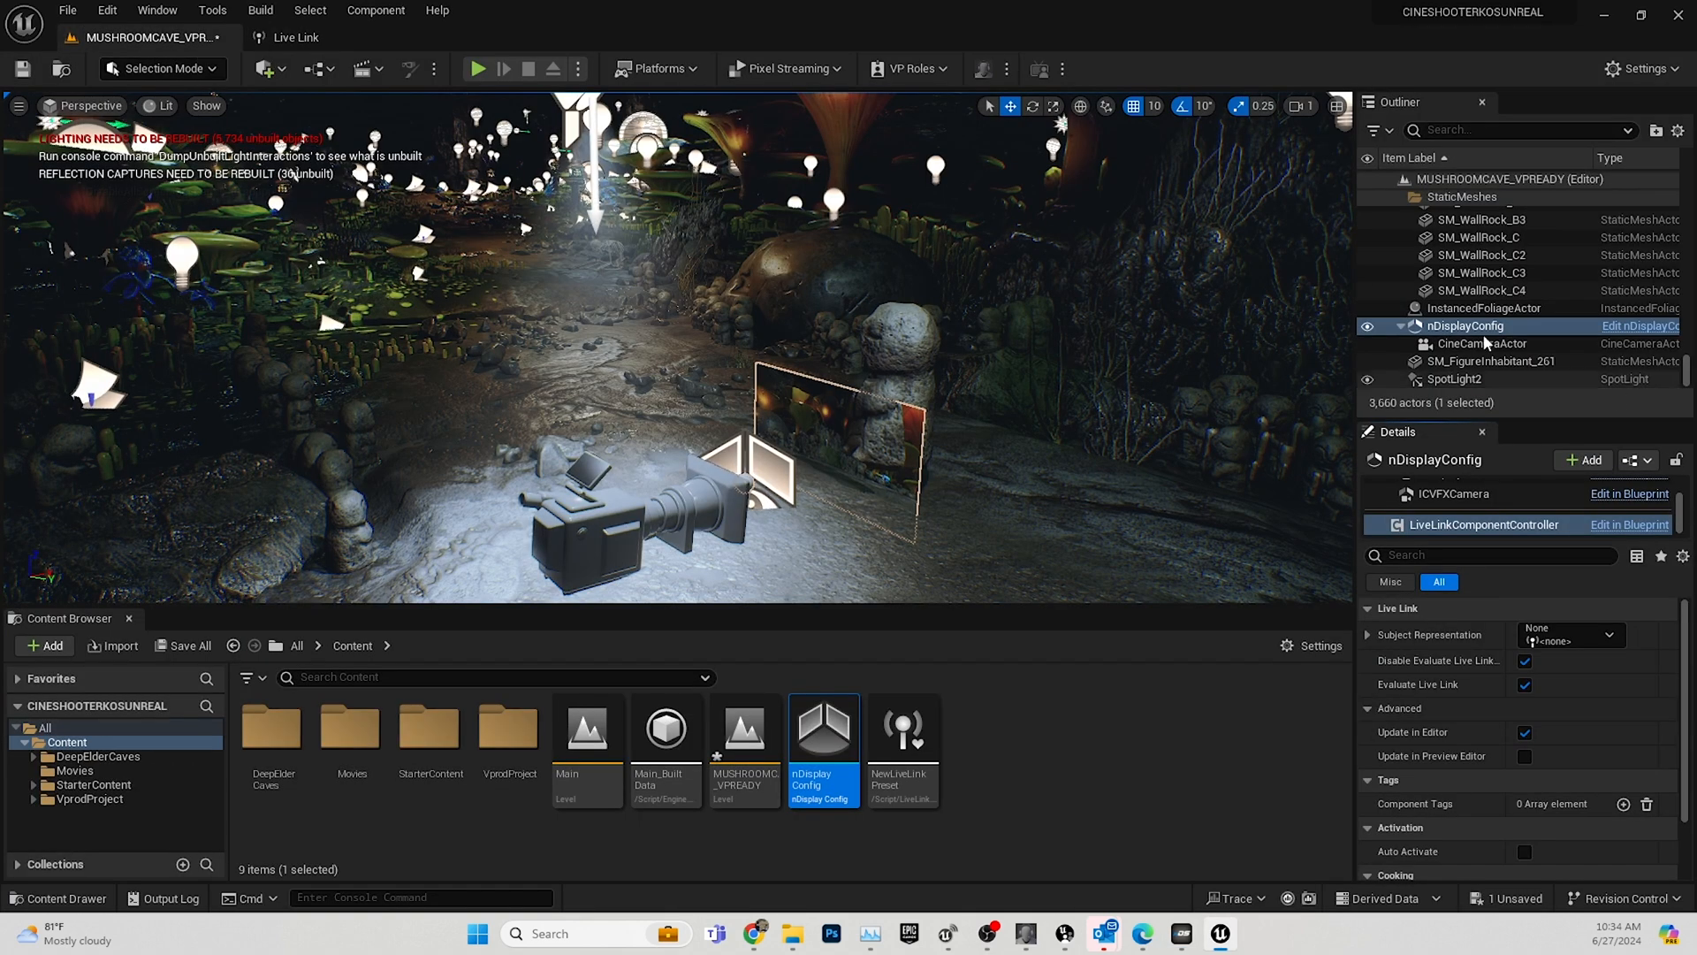
left_click(1578, 636)
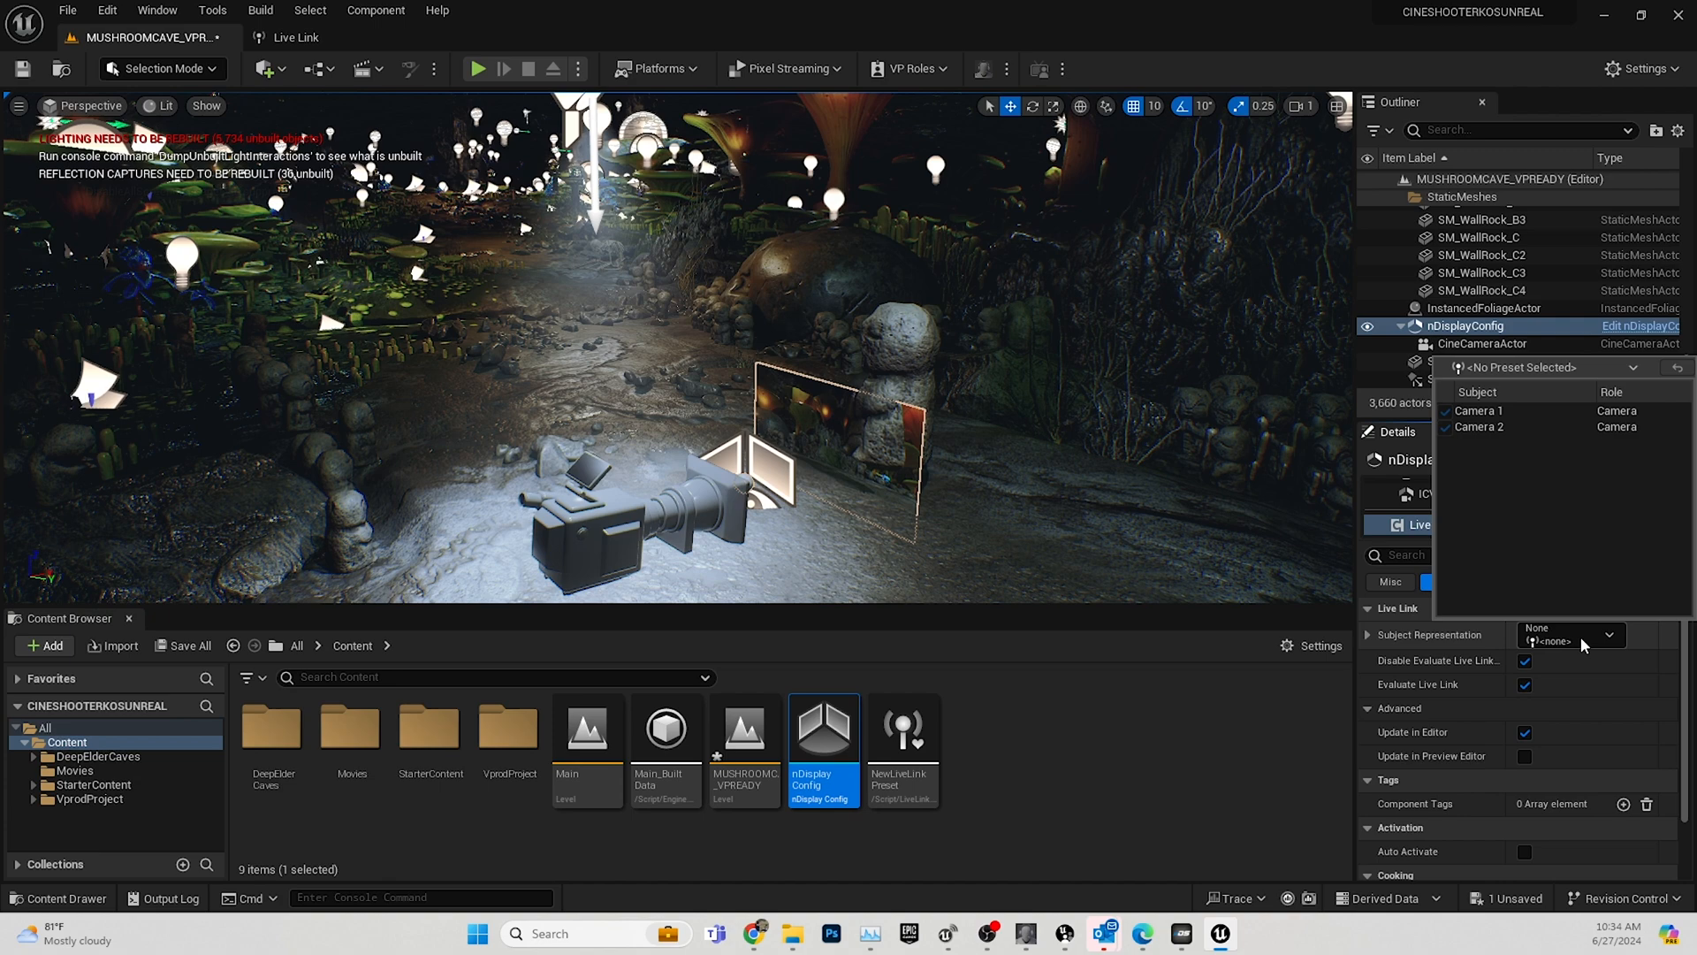
left_click(1517, 426)
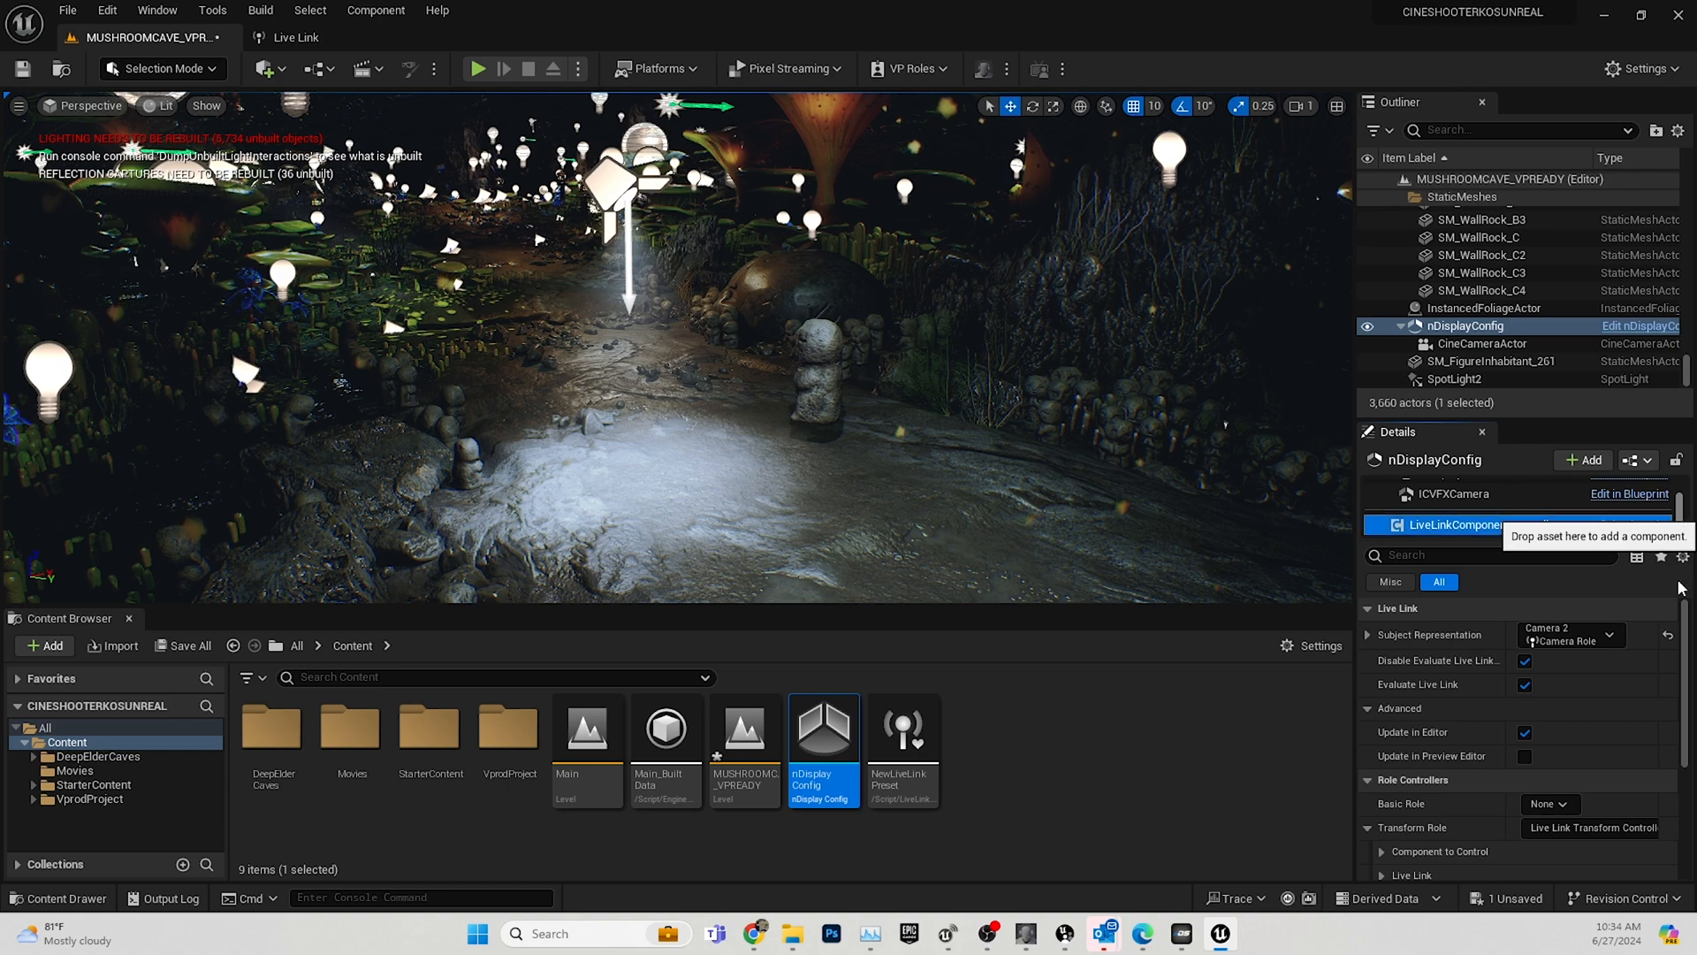
Check the nDisplayConfig root transform and undo the Camera 2 subject assignment on its Live Link Controller.
left_click_drag(1677, 518, 1674, 458)
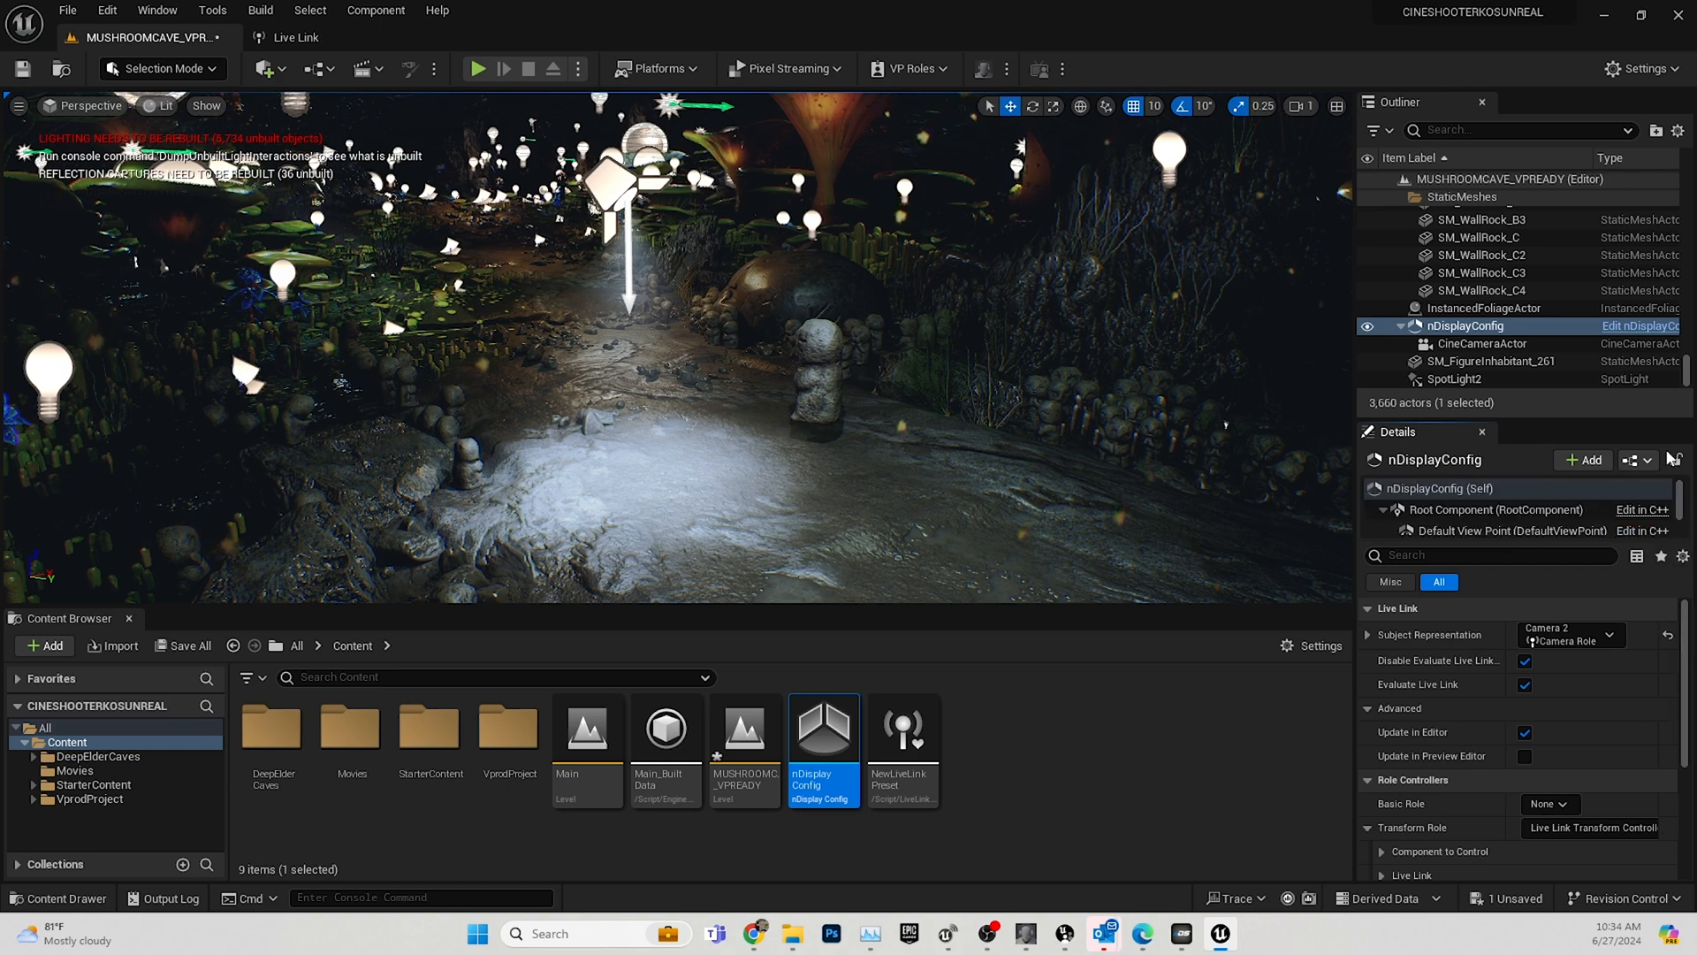
left_click(1423, 491)
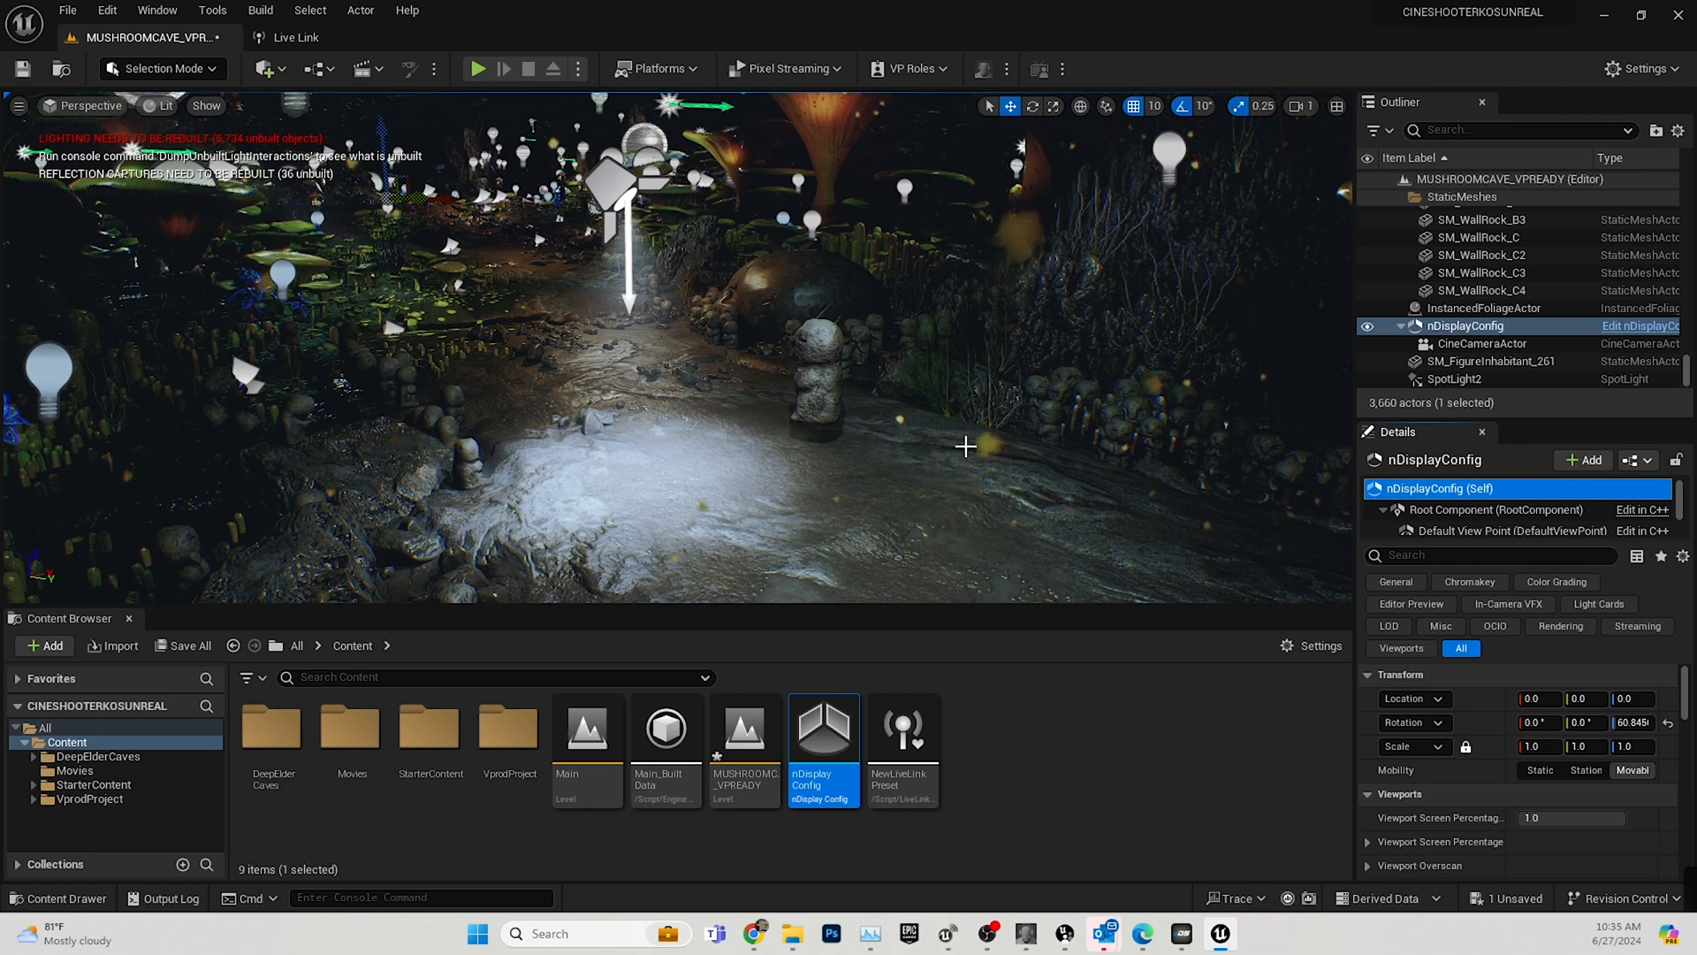
key("ctrl+z")
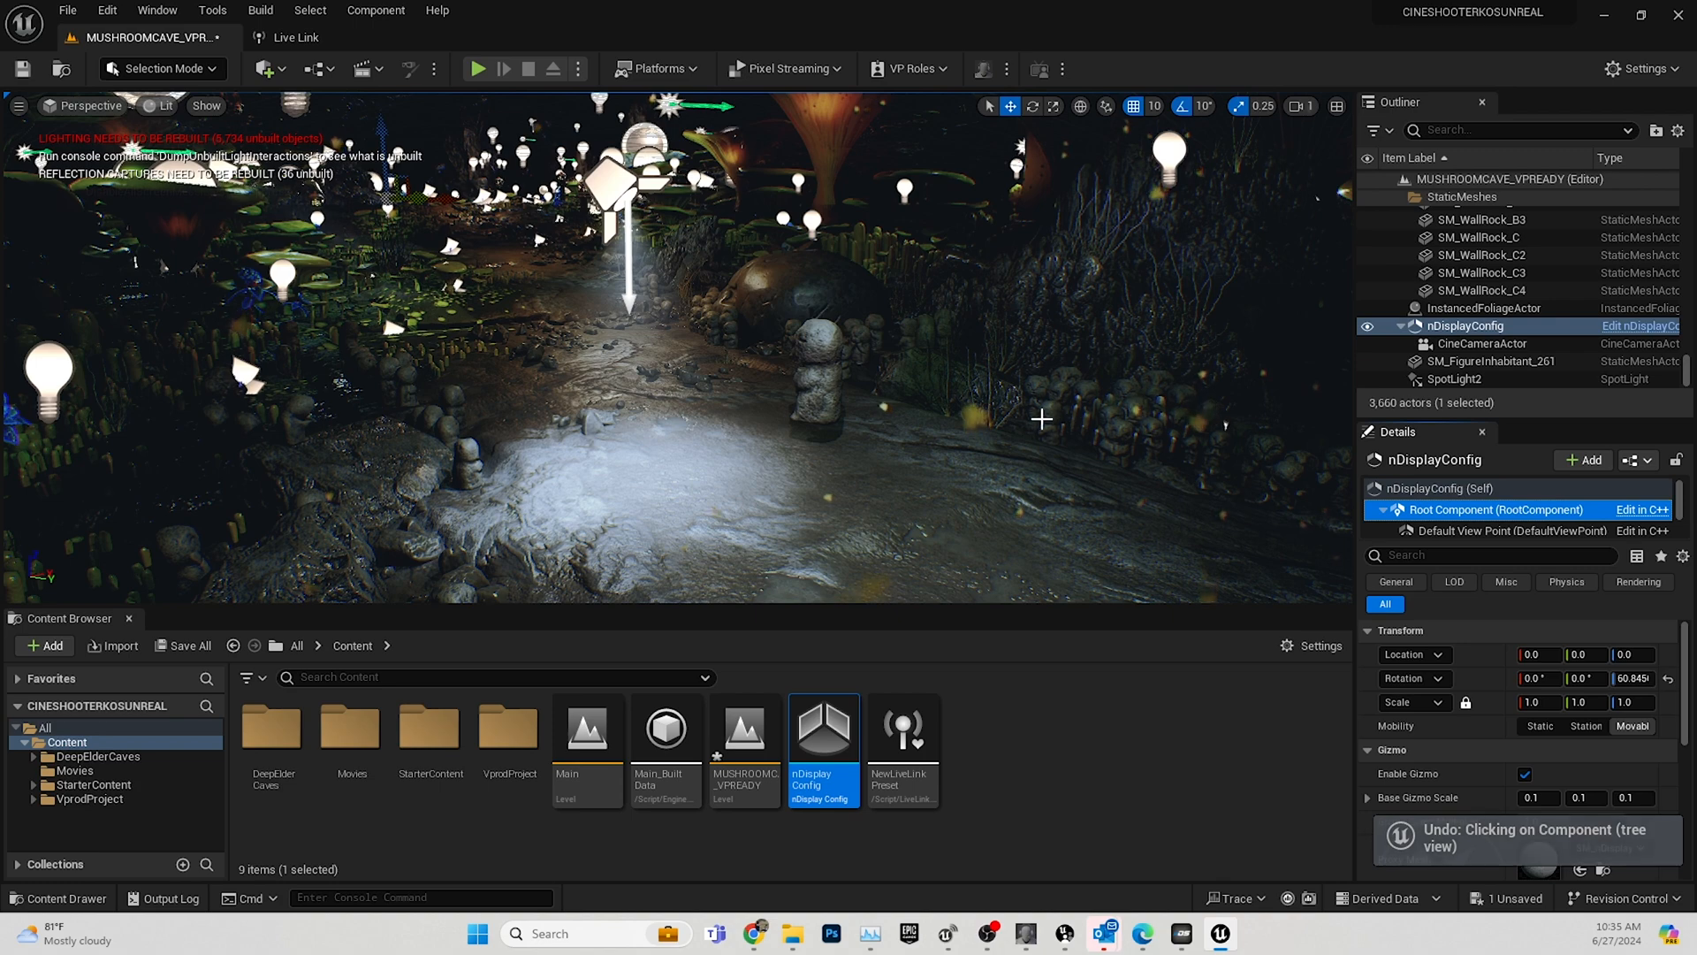
left_click(1008, 423)
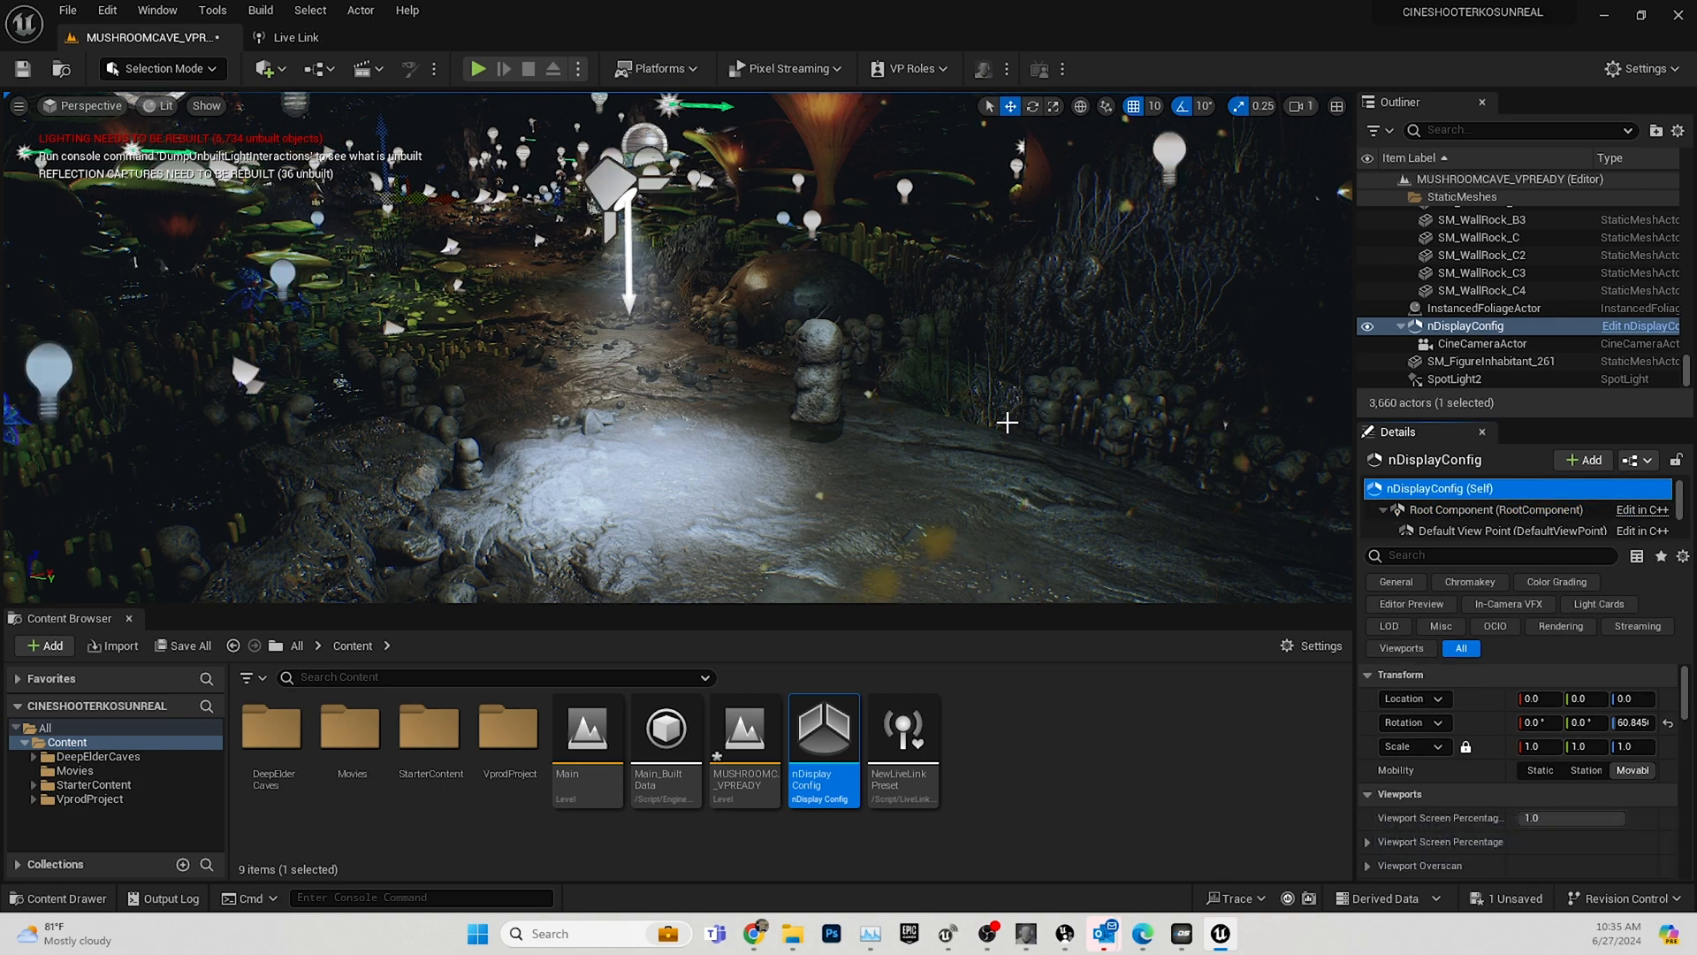
key("ctrl+z")
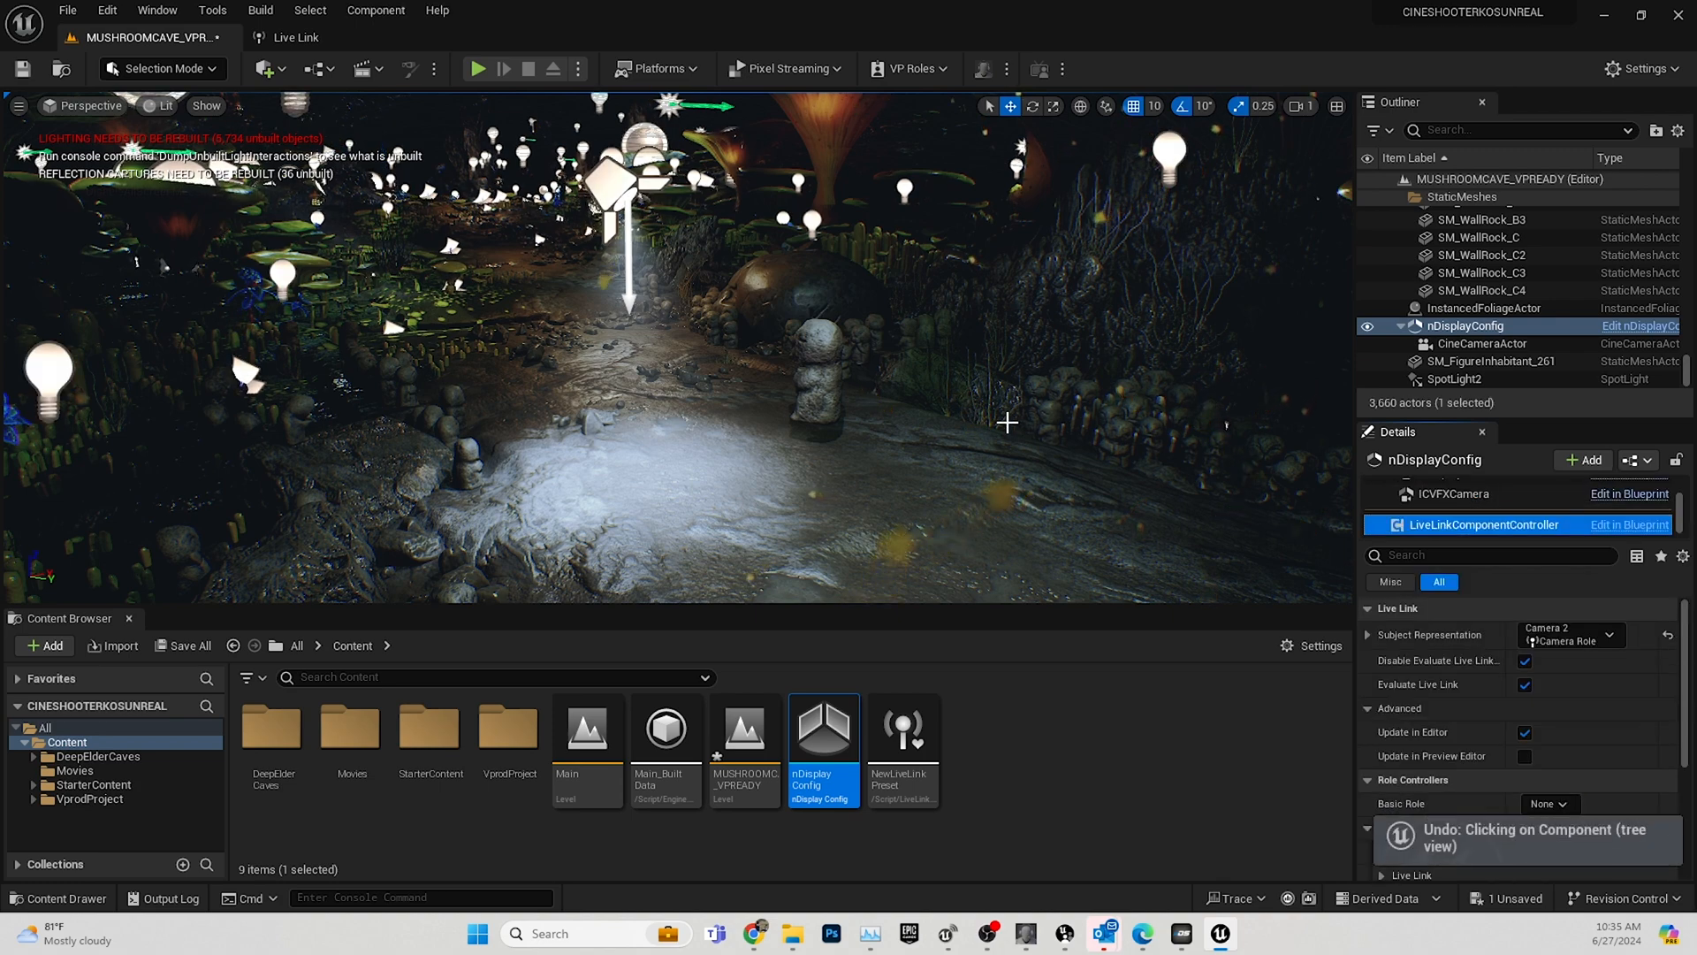
key("ctrl+z")
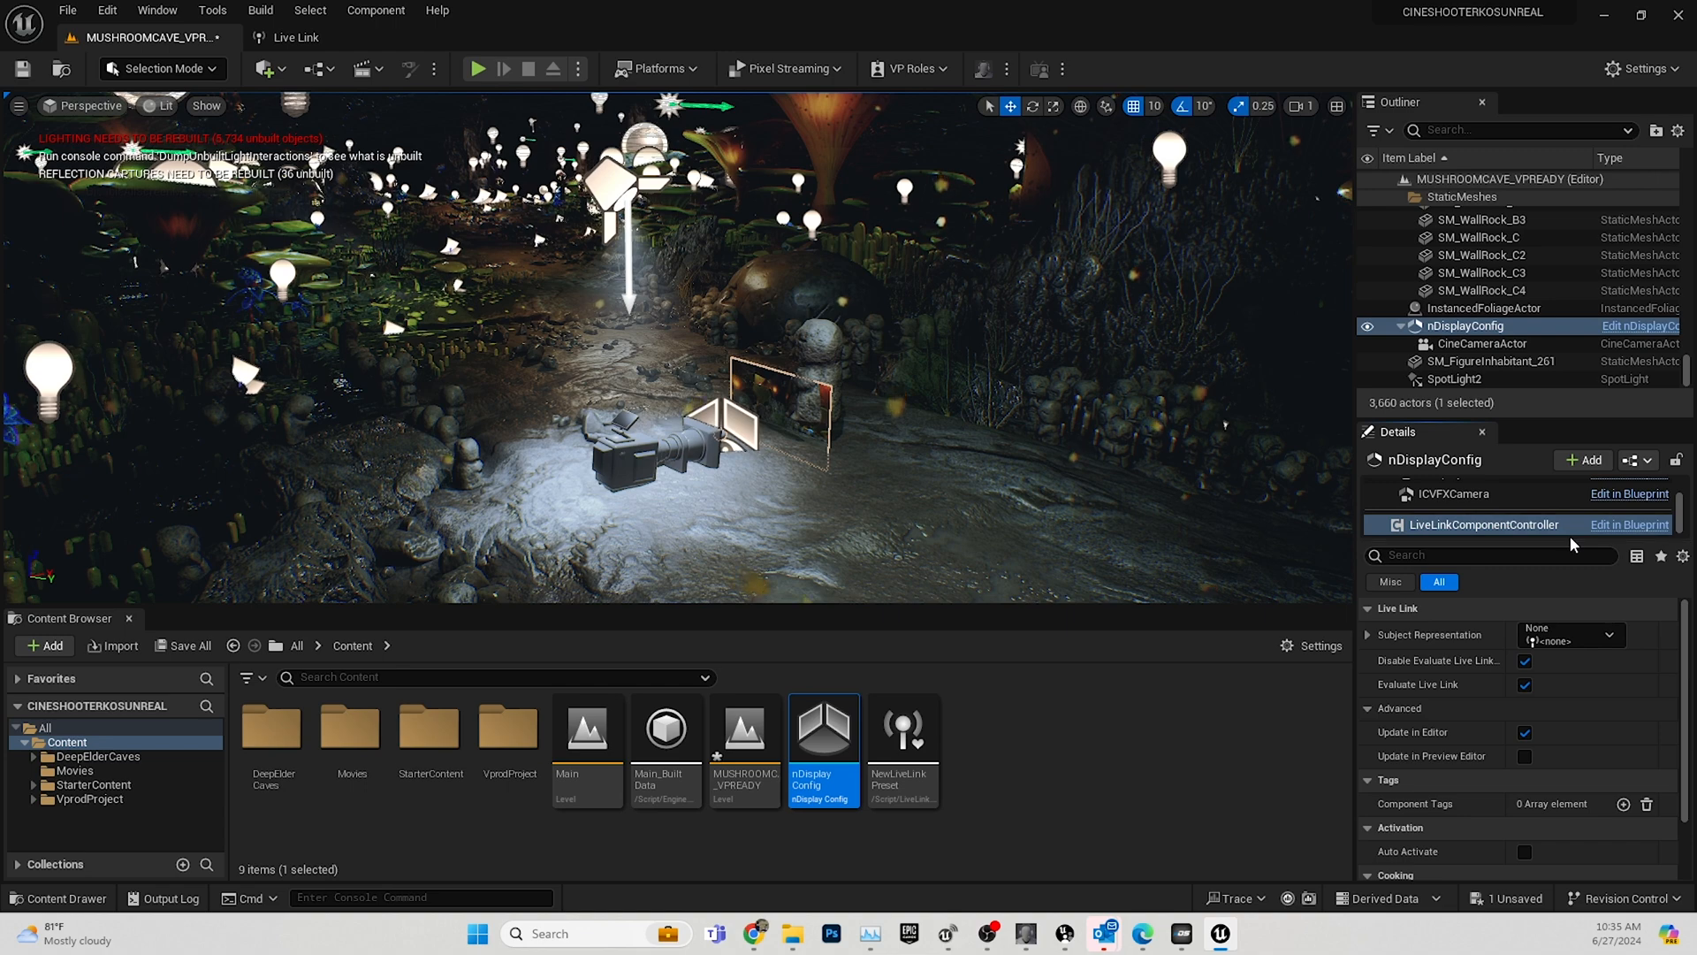
Place a basic Actor in the level and move it beside nDisplayConfig, to about X -2970, Y 6720, Z -270.
left_click_drag(1572, 539, 1572, 590)
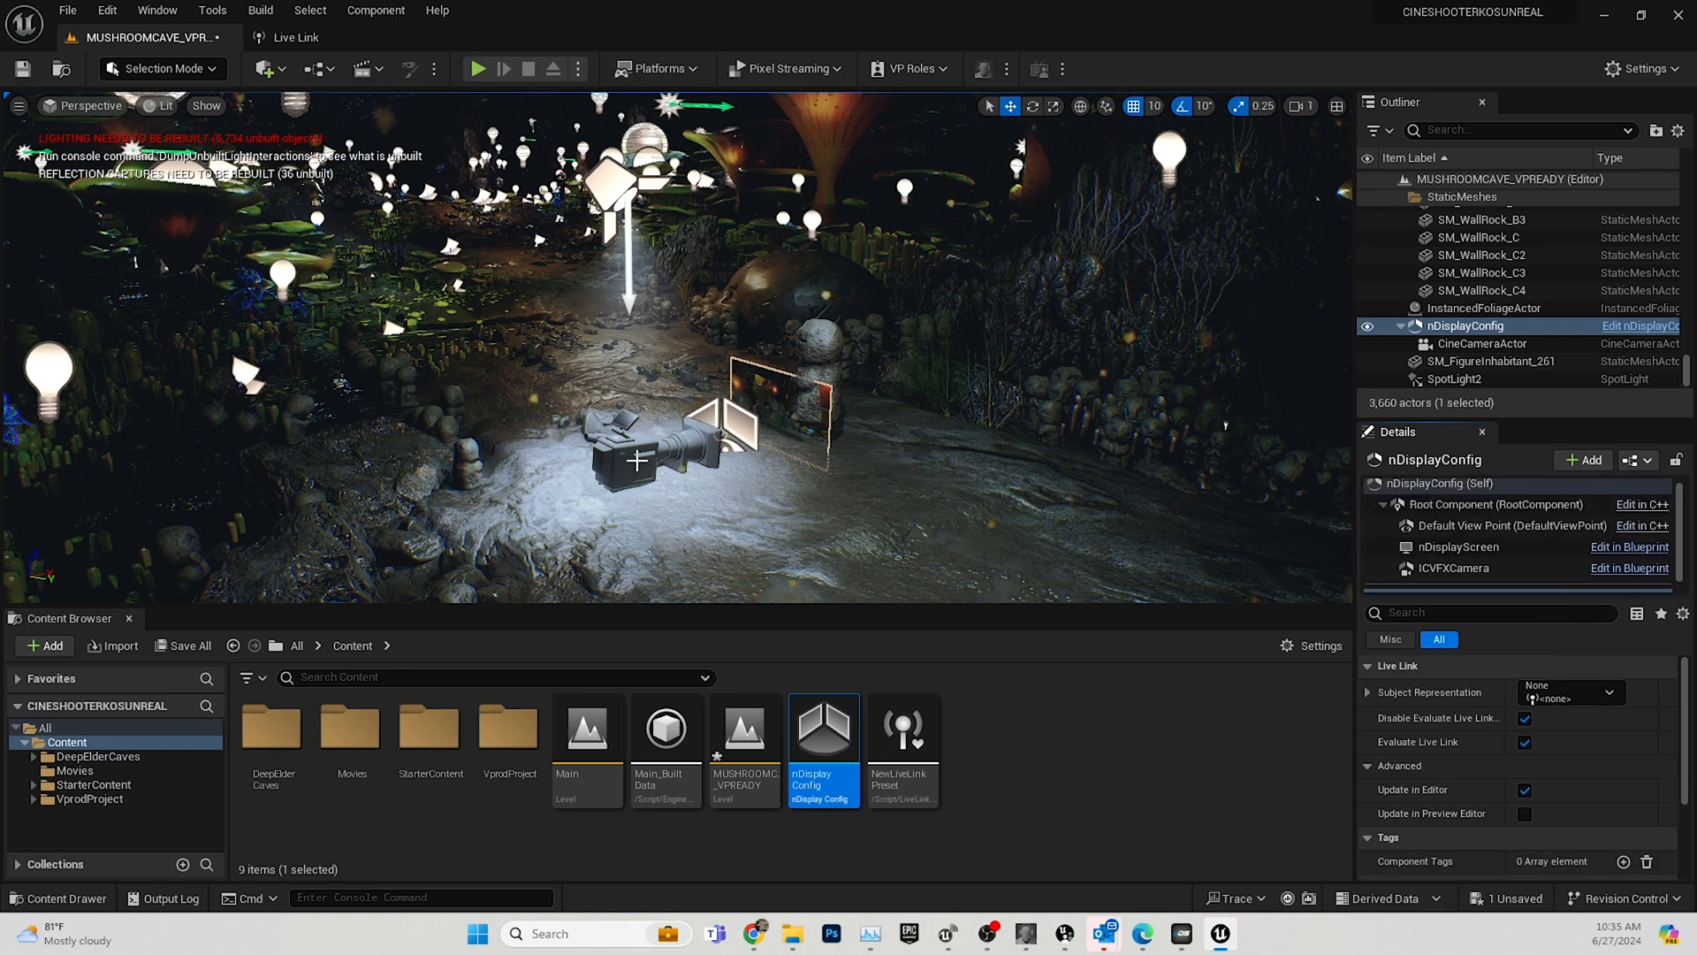
left_click(703, 424)
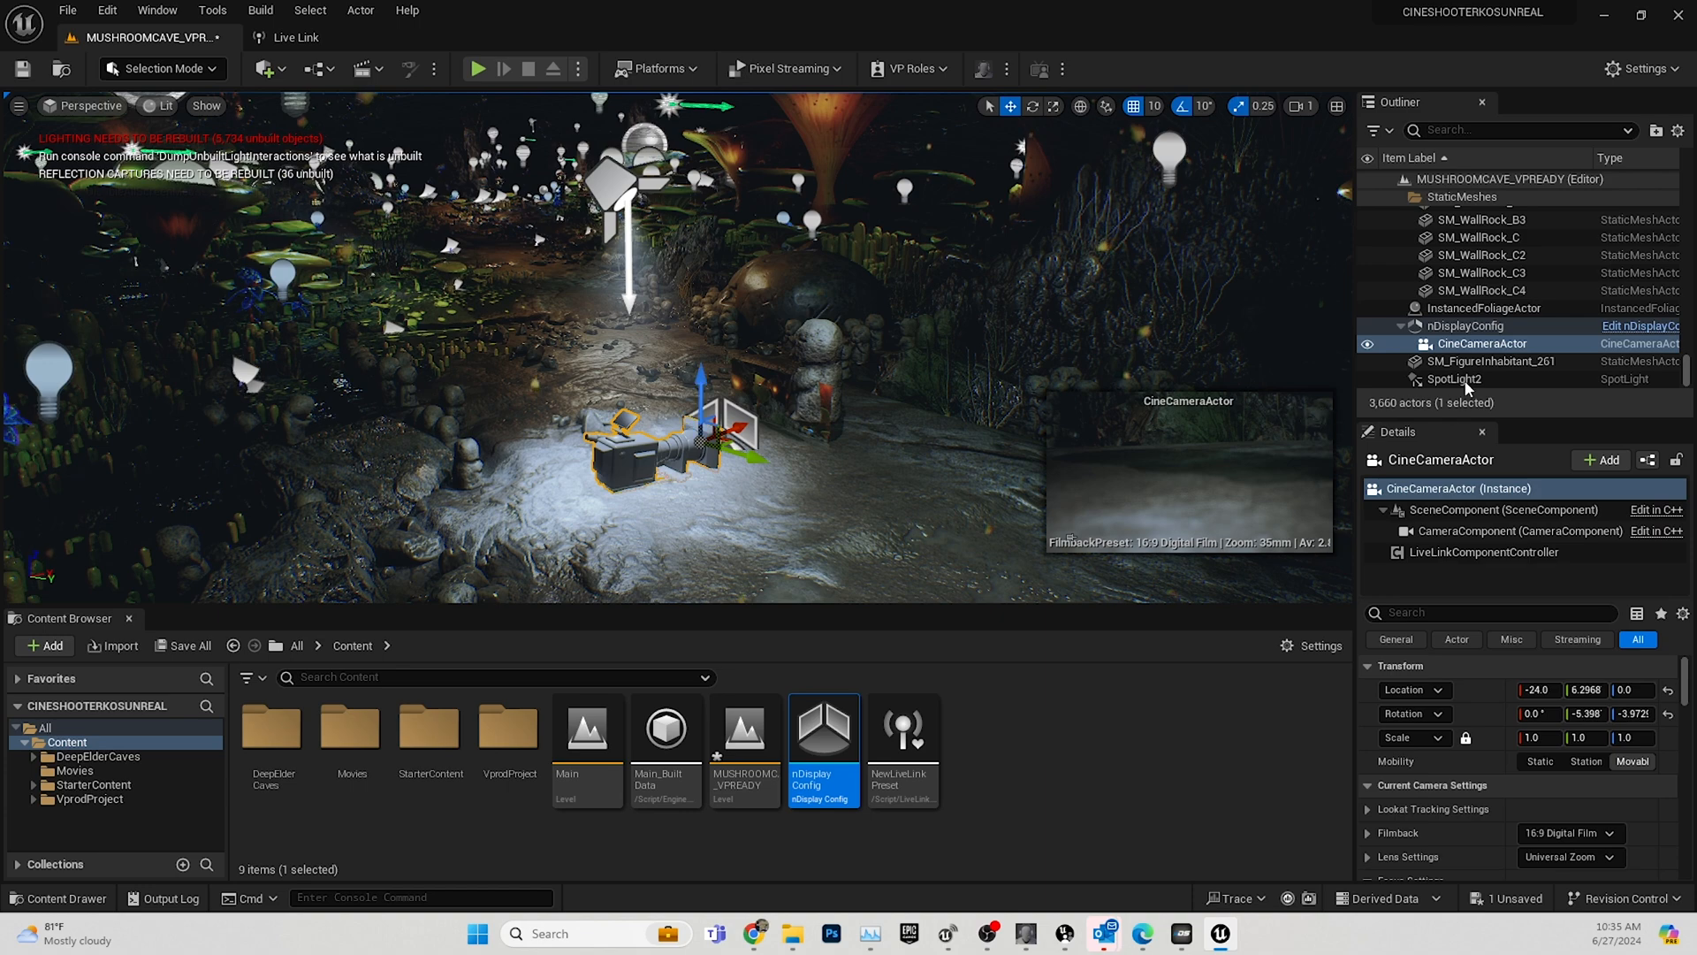
left_click(1455, 325)
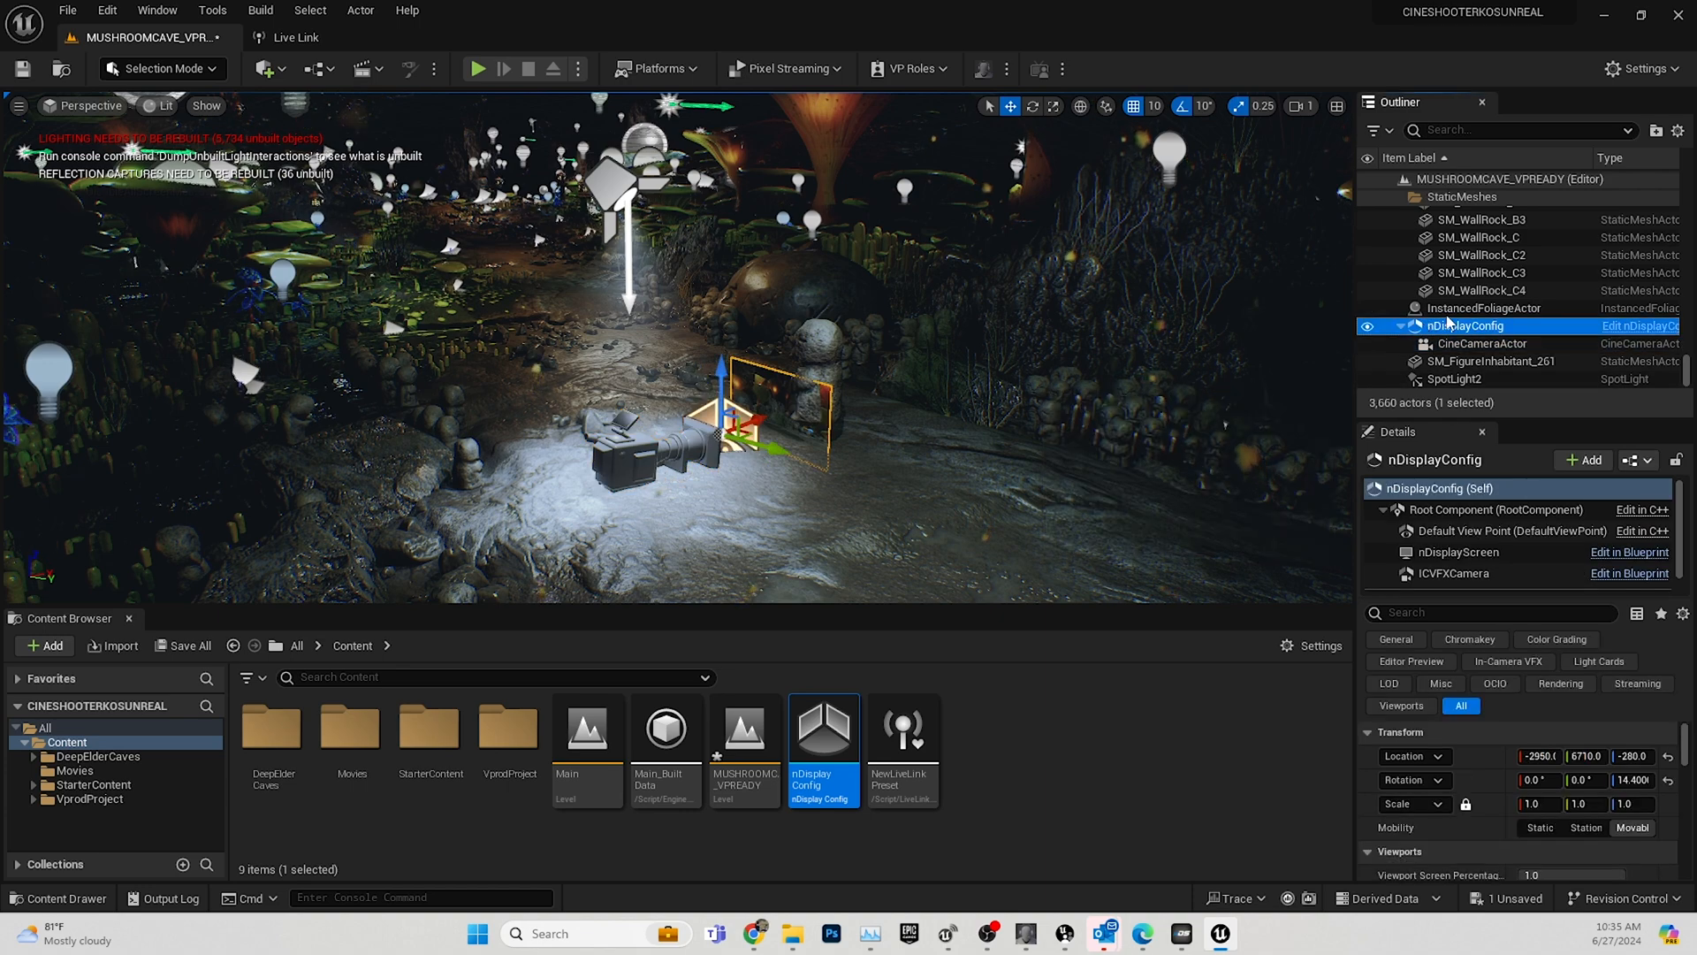
left_click(266, 68)
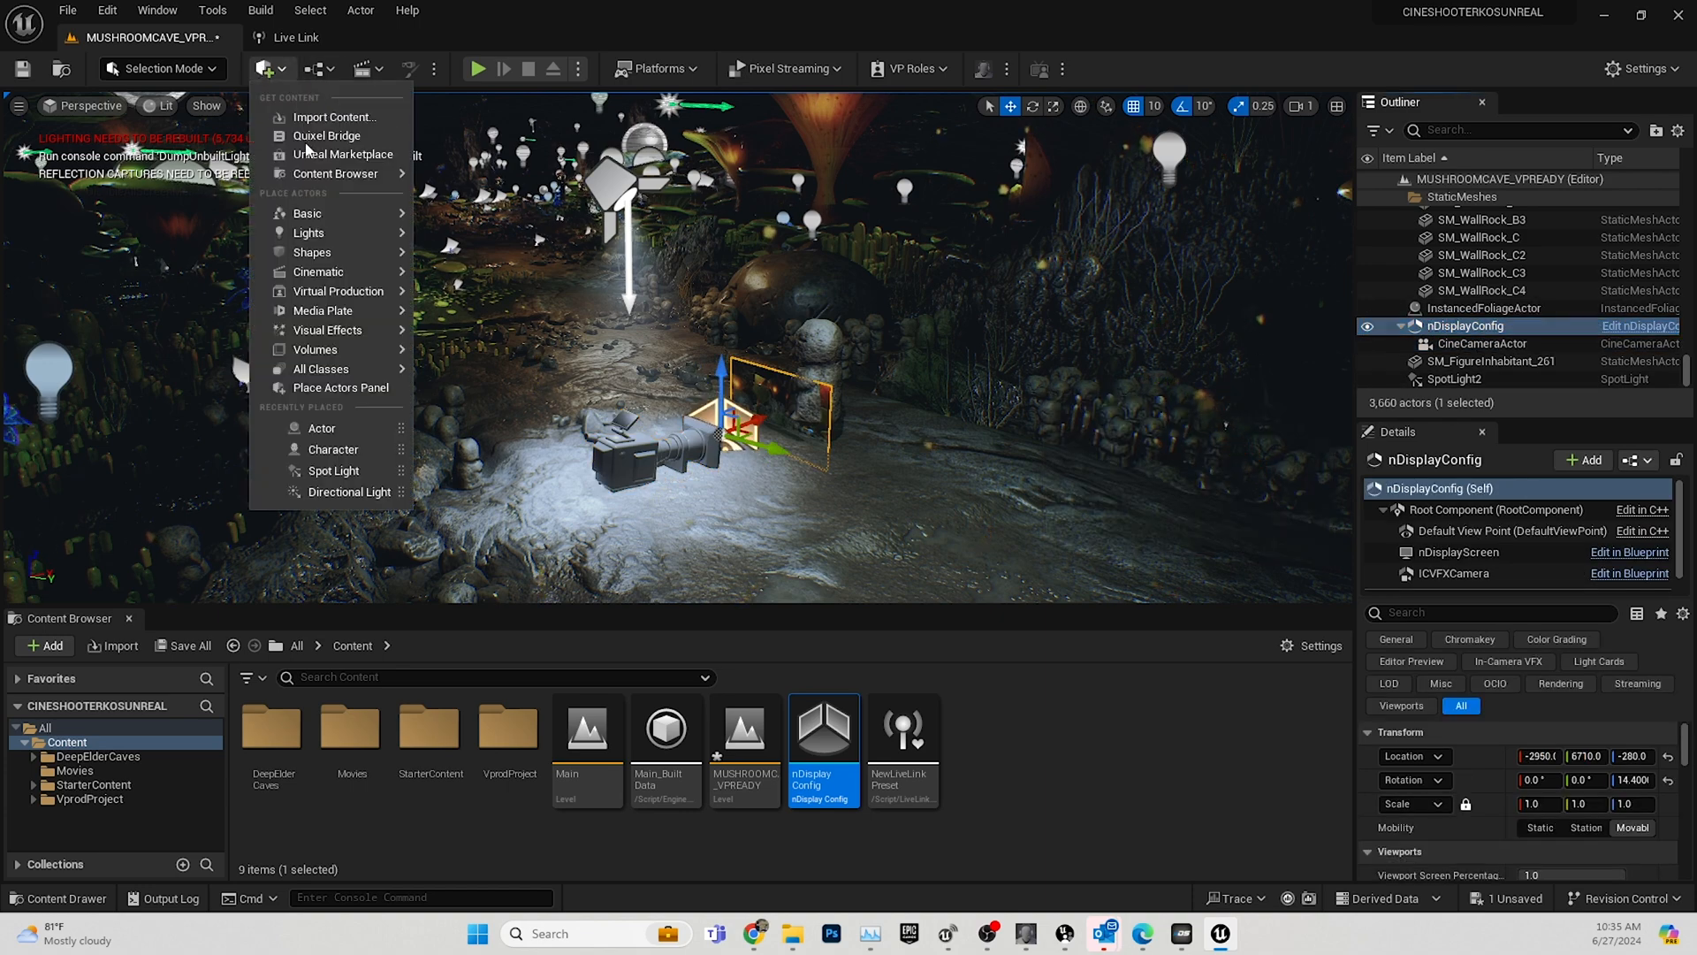
mouse_move(310, 222)
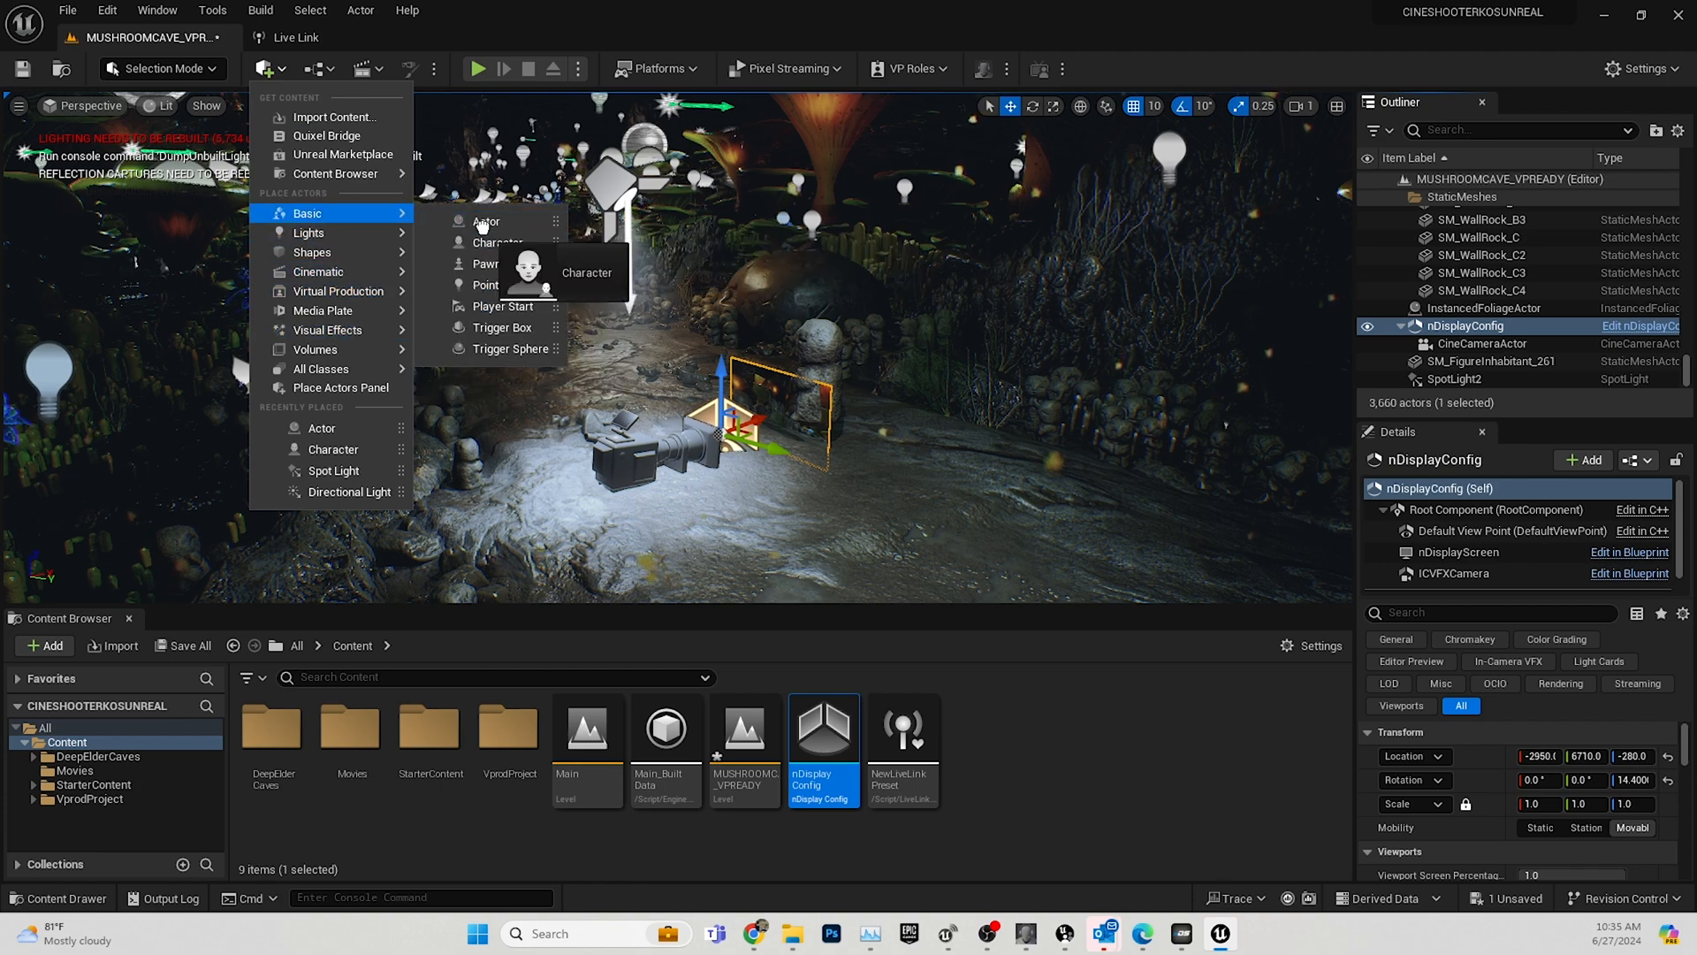
left_click(482, 222)
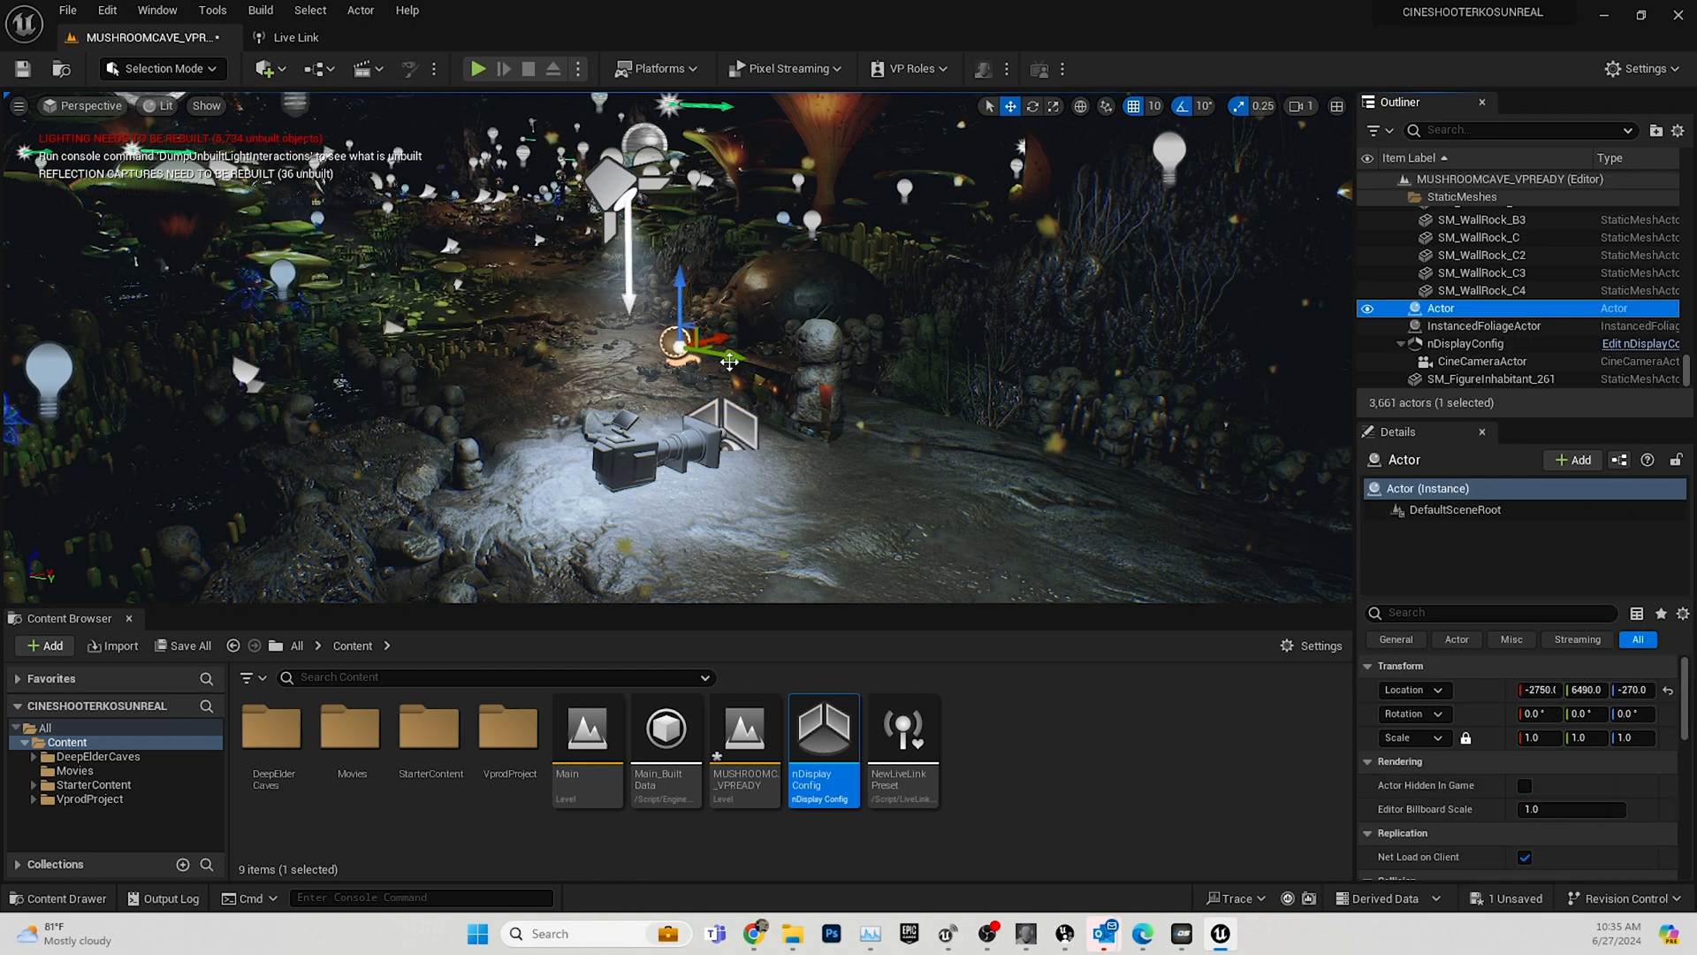
left_click_drag(730, 361, 913, 416)
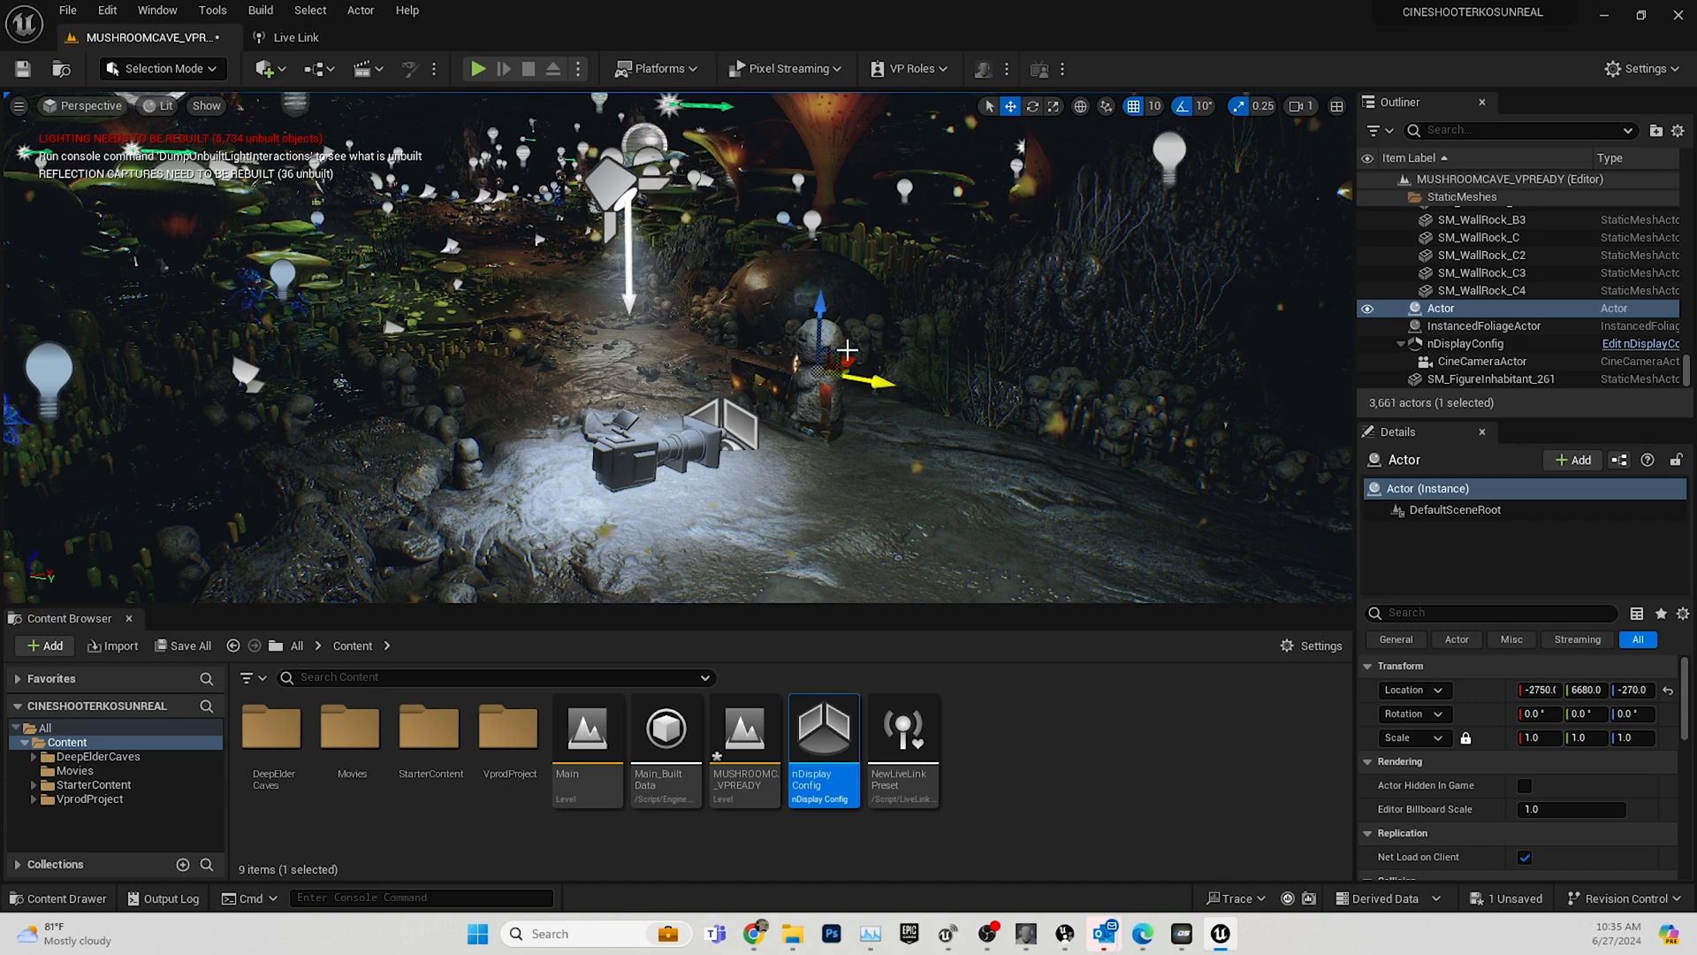
left_click_drag(846, 358, 772, 442)
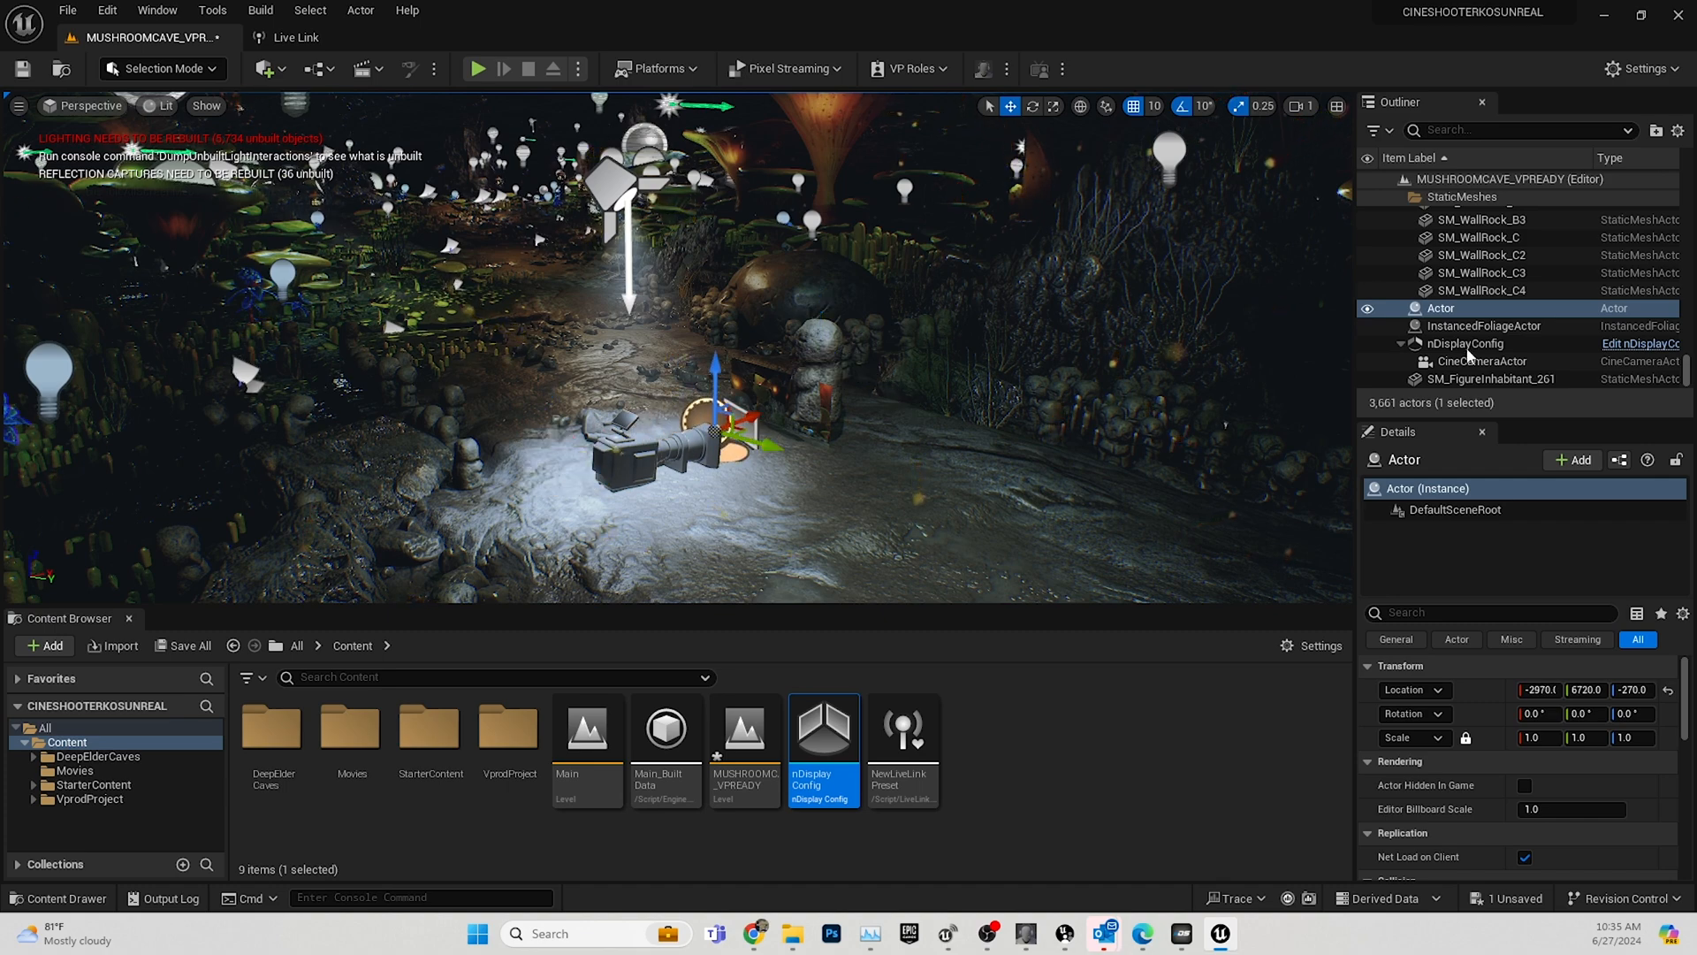
Parent nDisplayConfig, with its CineCameraActor, to the new Actor and reset its location and rotation to their defaults.
left_click_drag(1460, 343, 1443, 310)
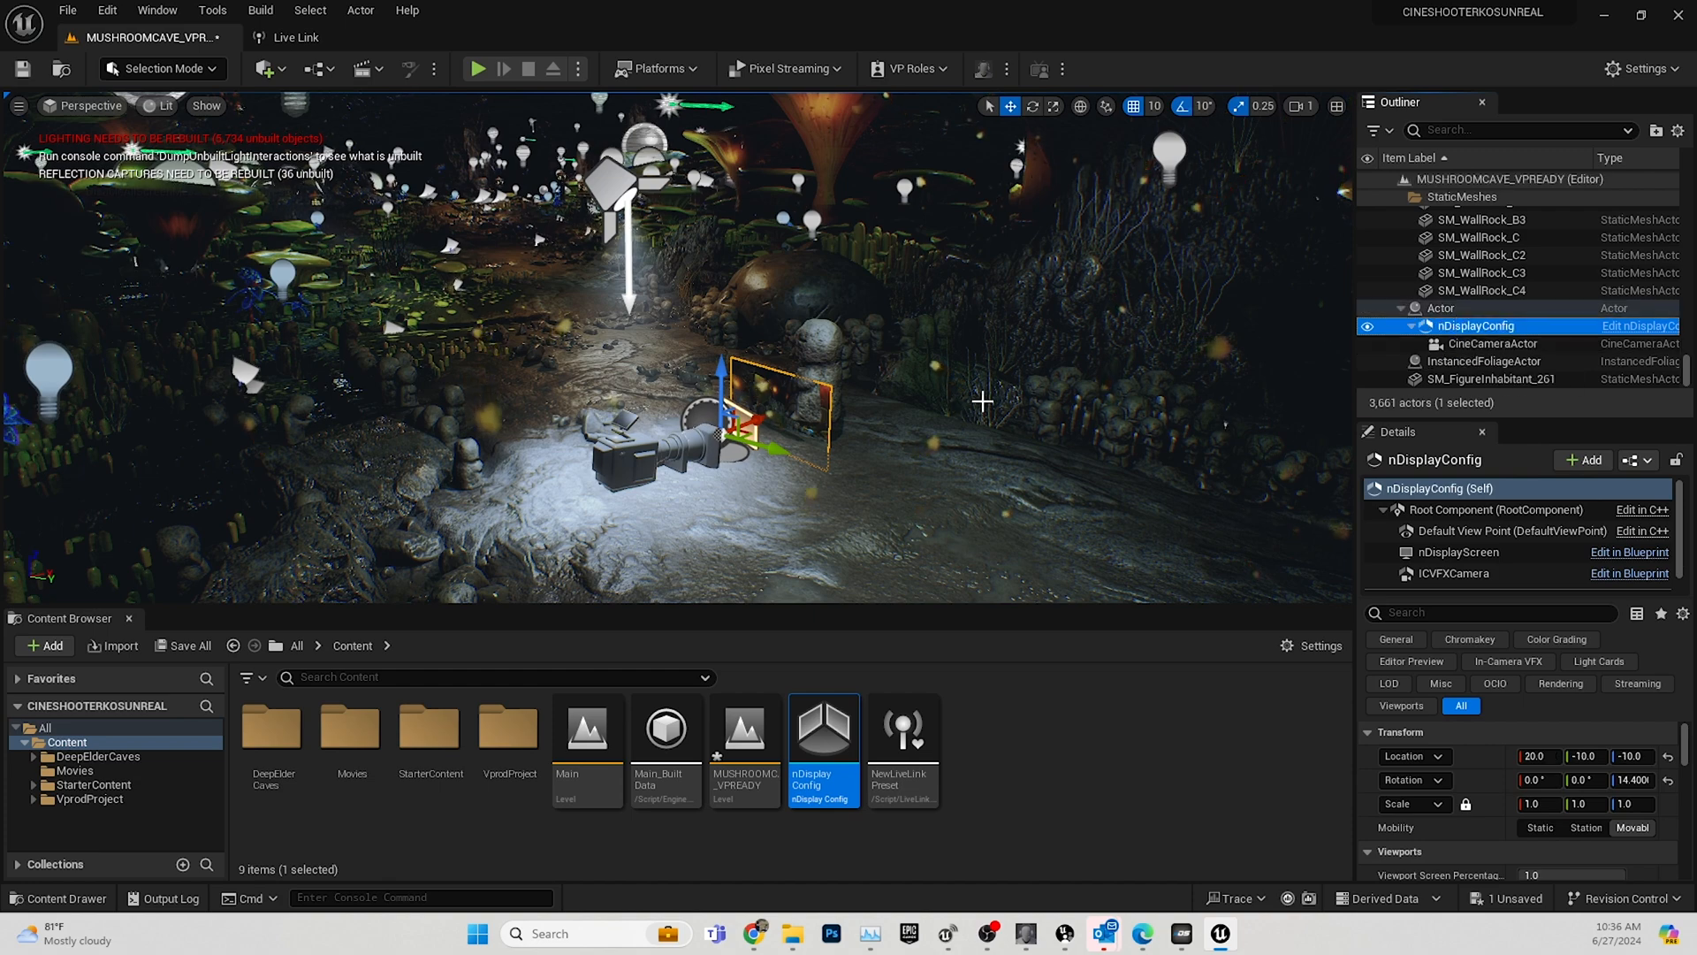
left_click(1472, 344)
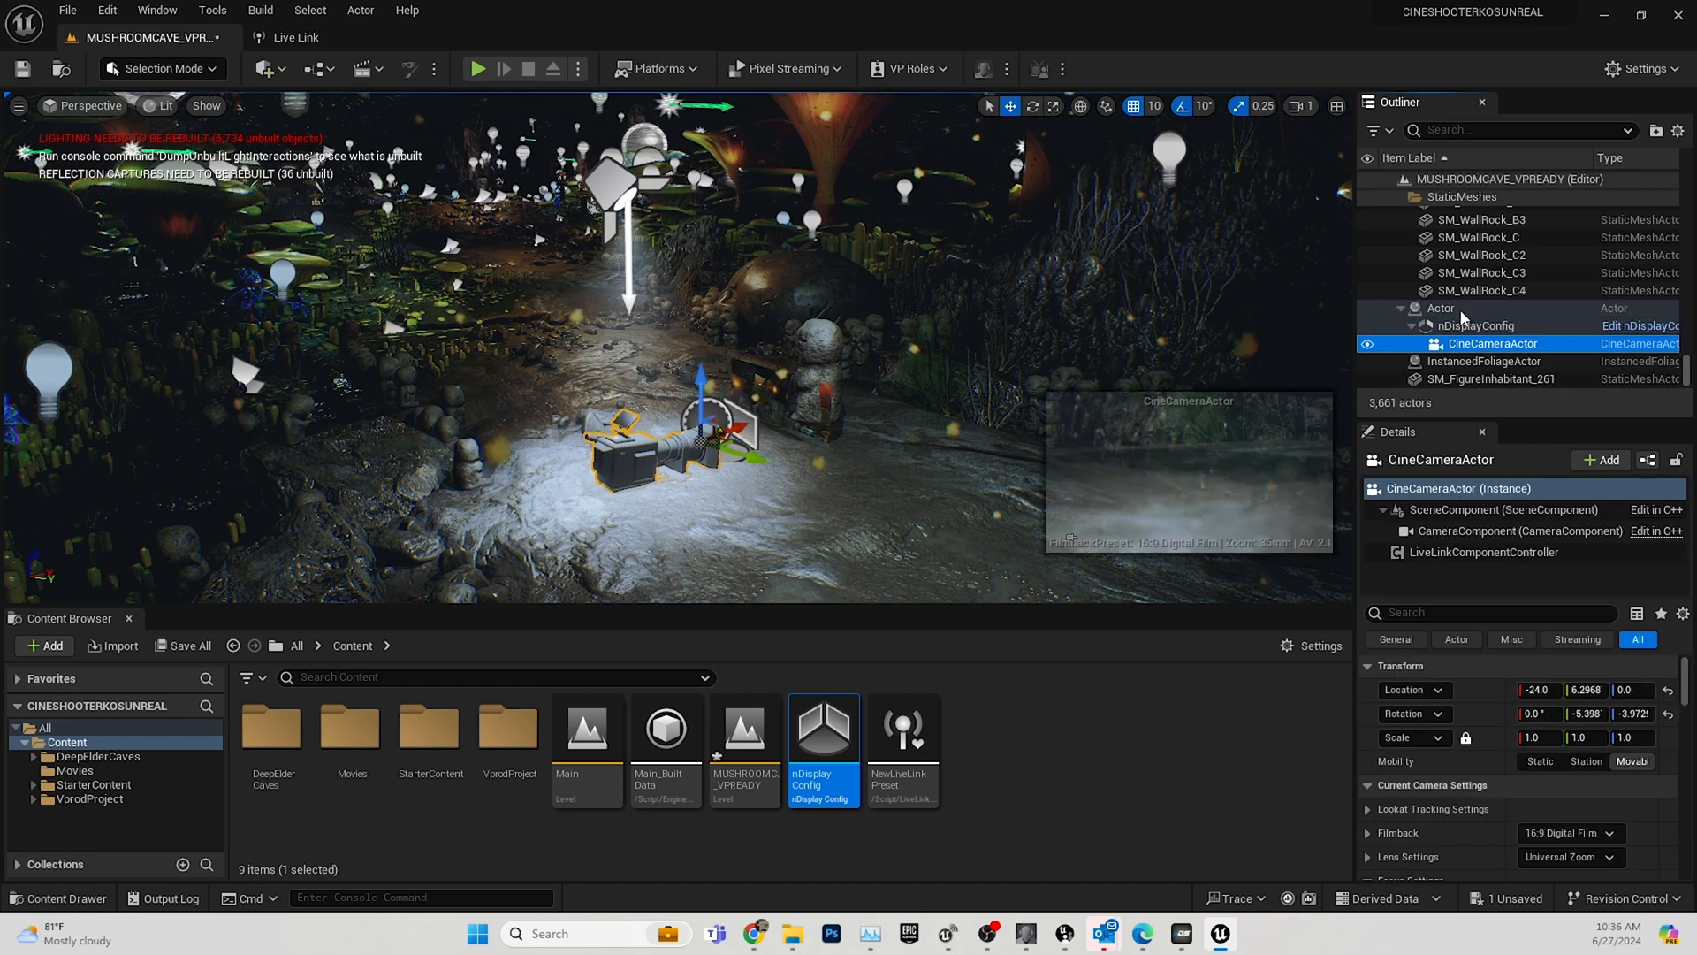
left_click(1461, 309)
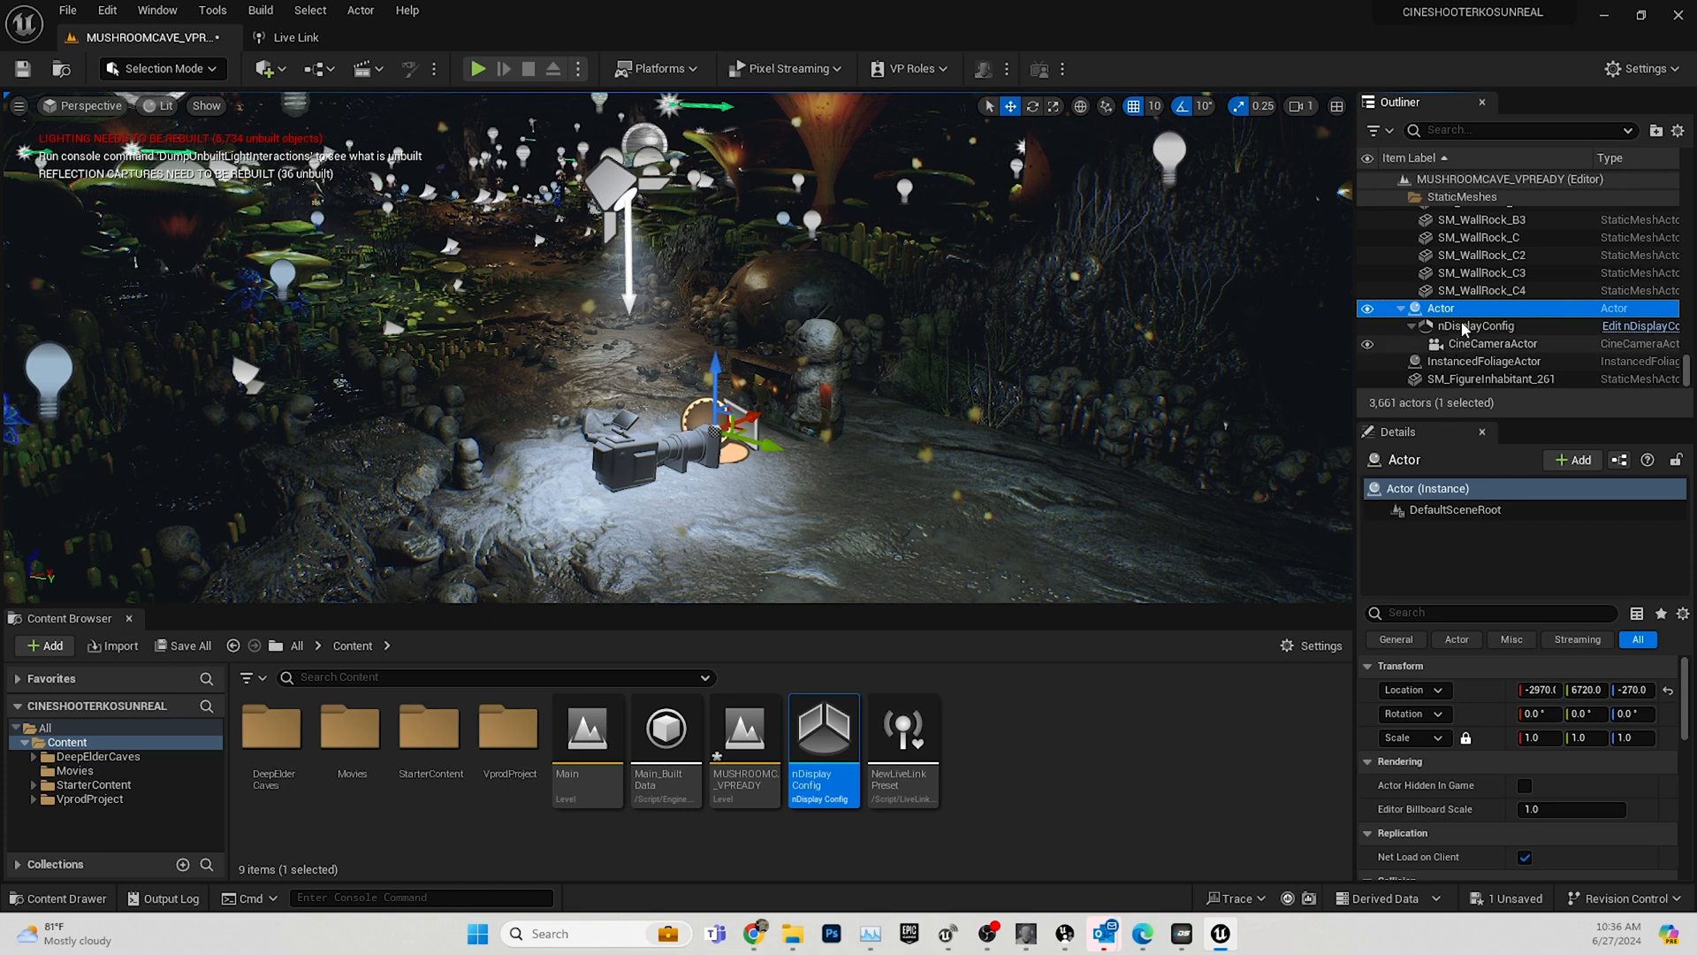
left_click(1463, 326)
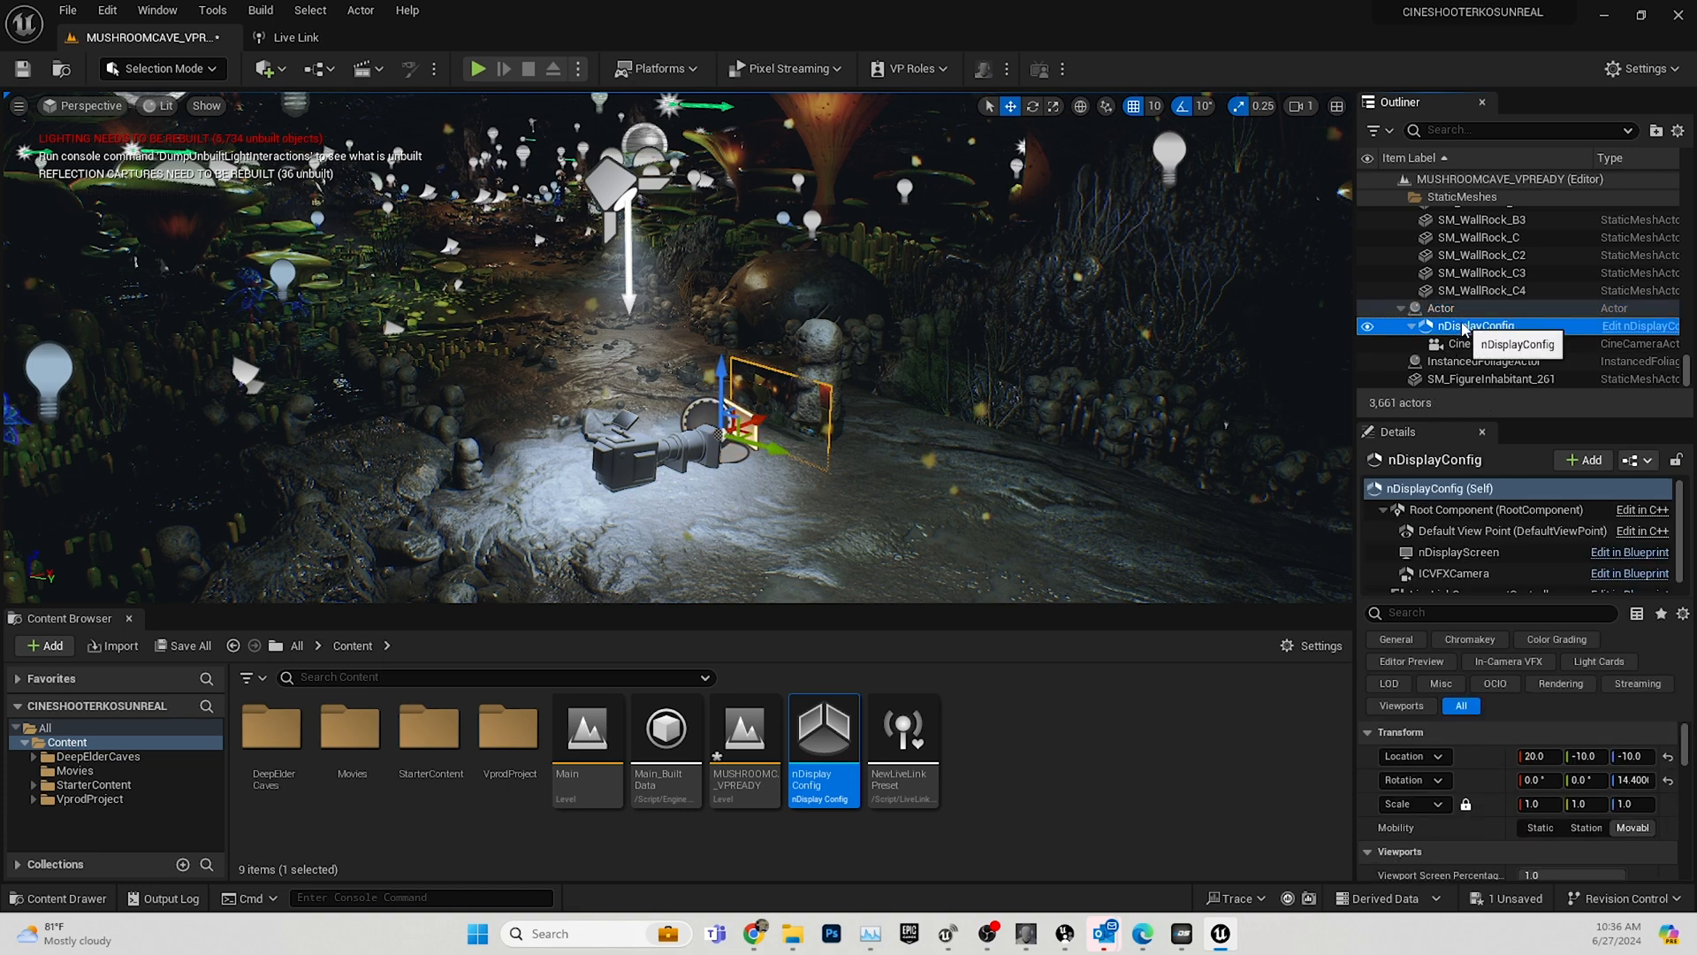
left_click(1668, 757)
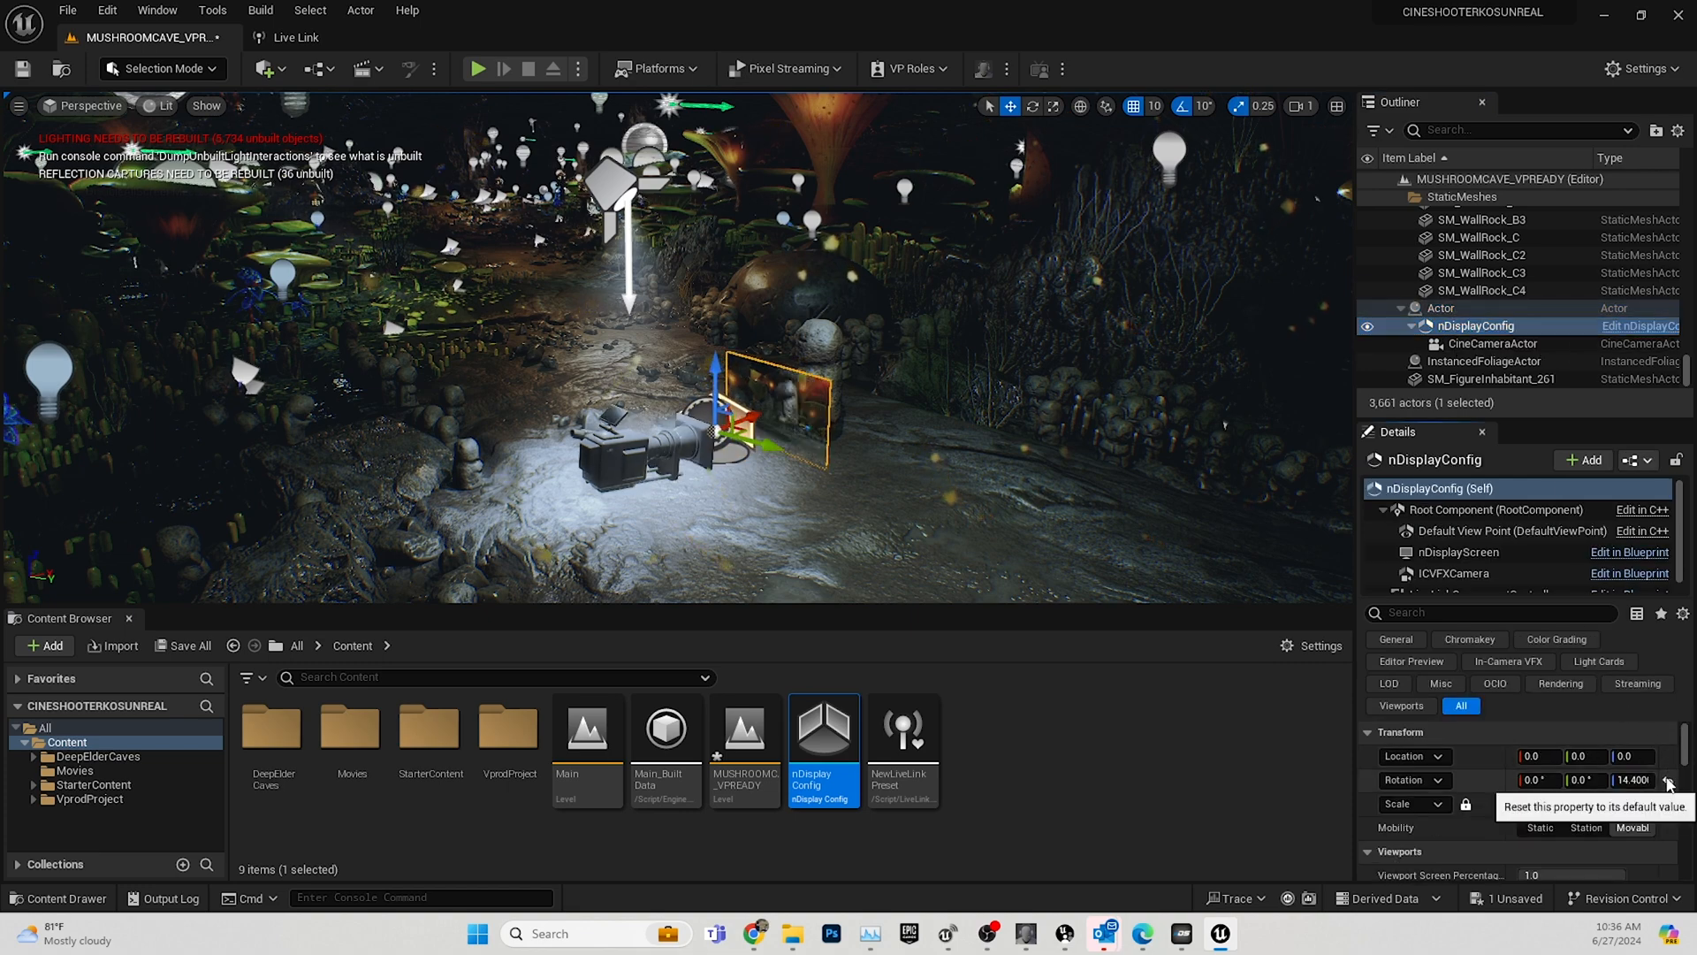
left_click(1668, 779)
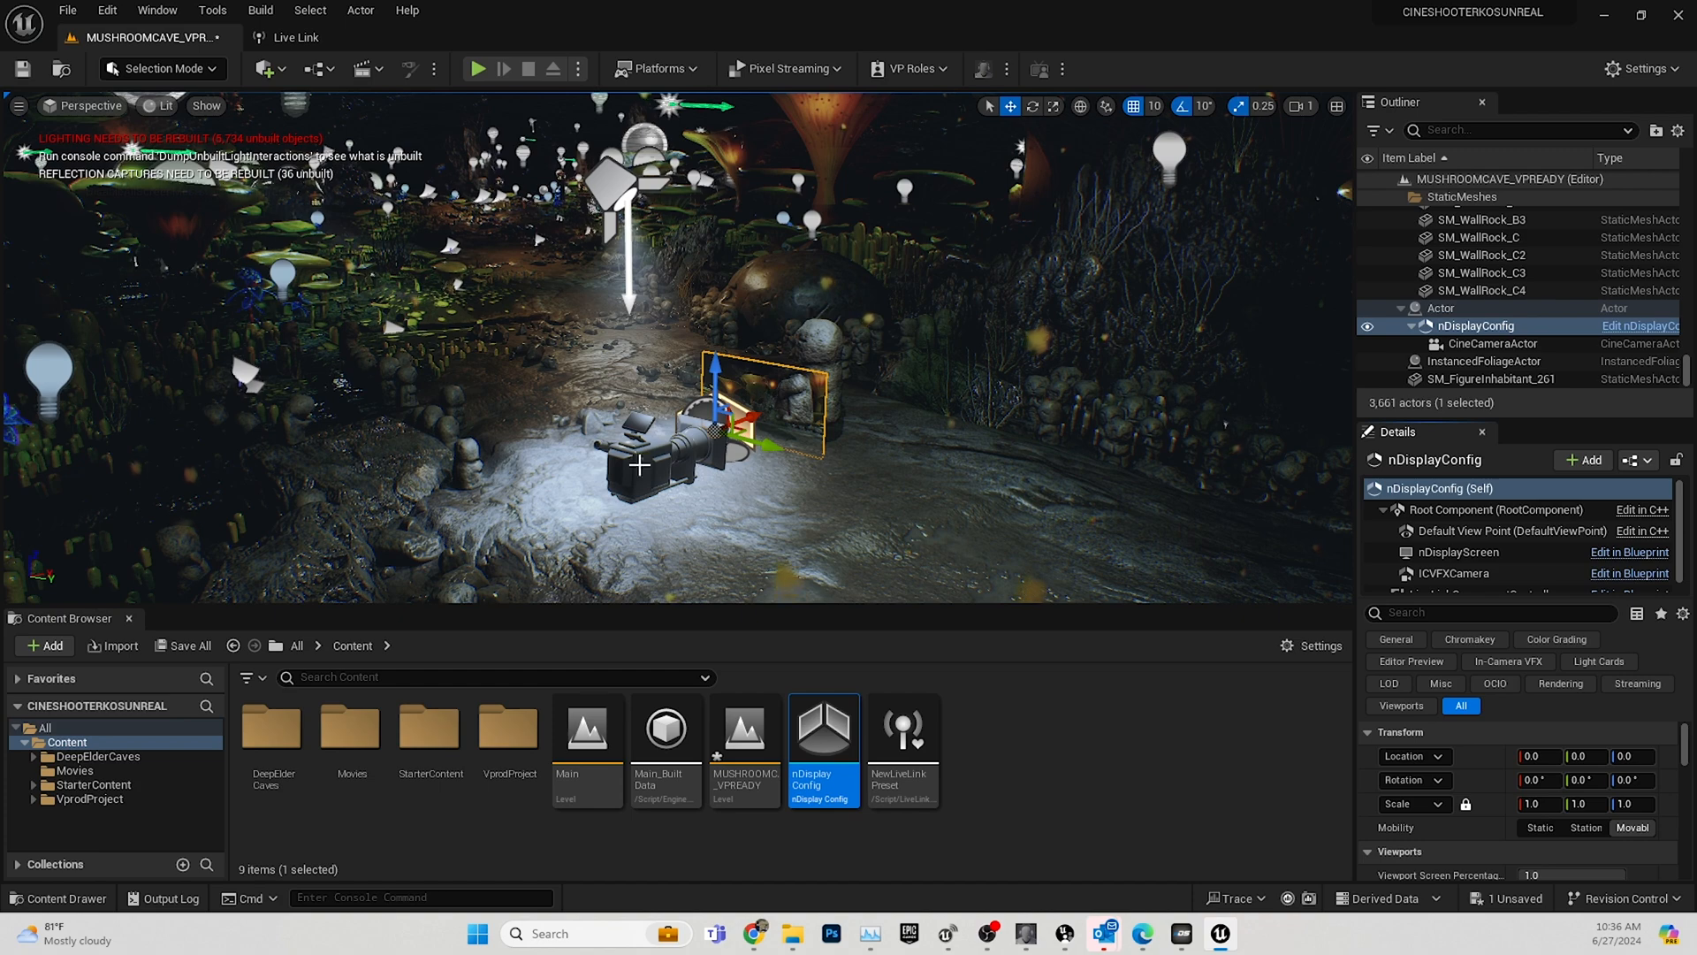
Set the subject representation of nDisplayConfig's Live Link Controller to Camera 2.
left_click(1472, 326)
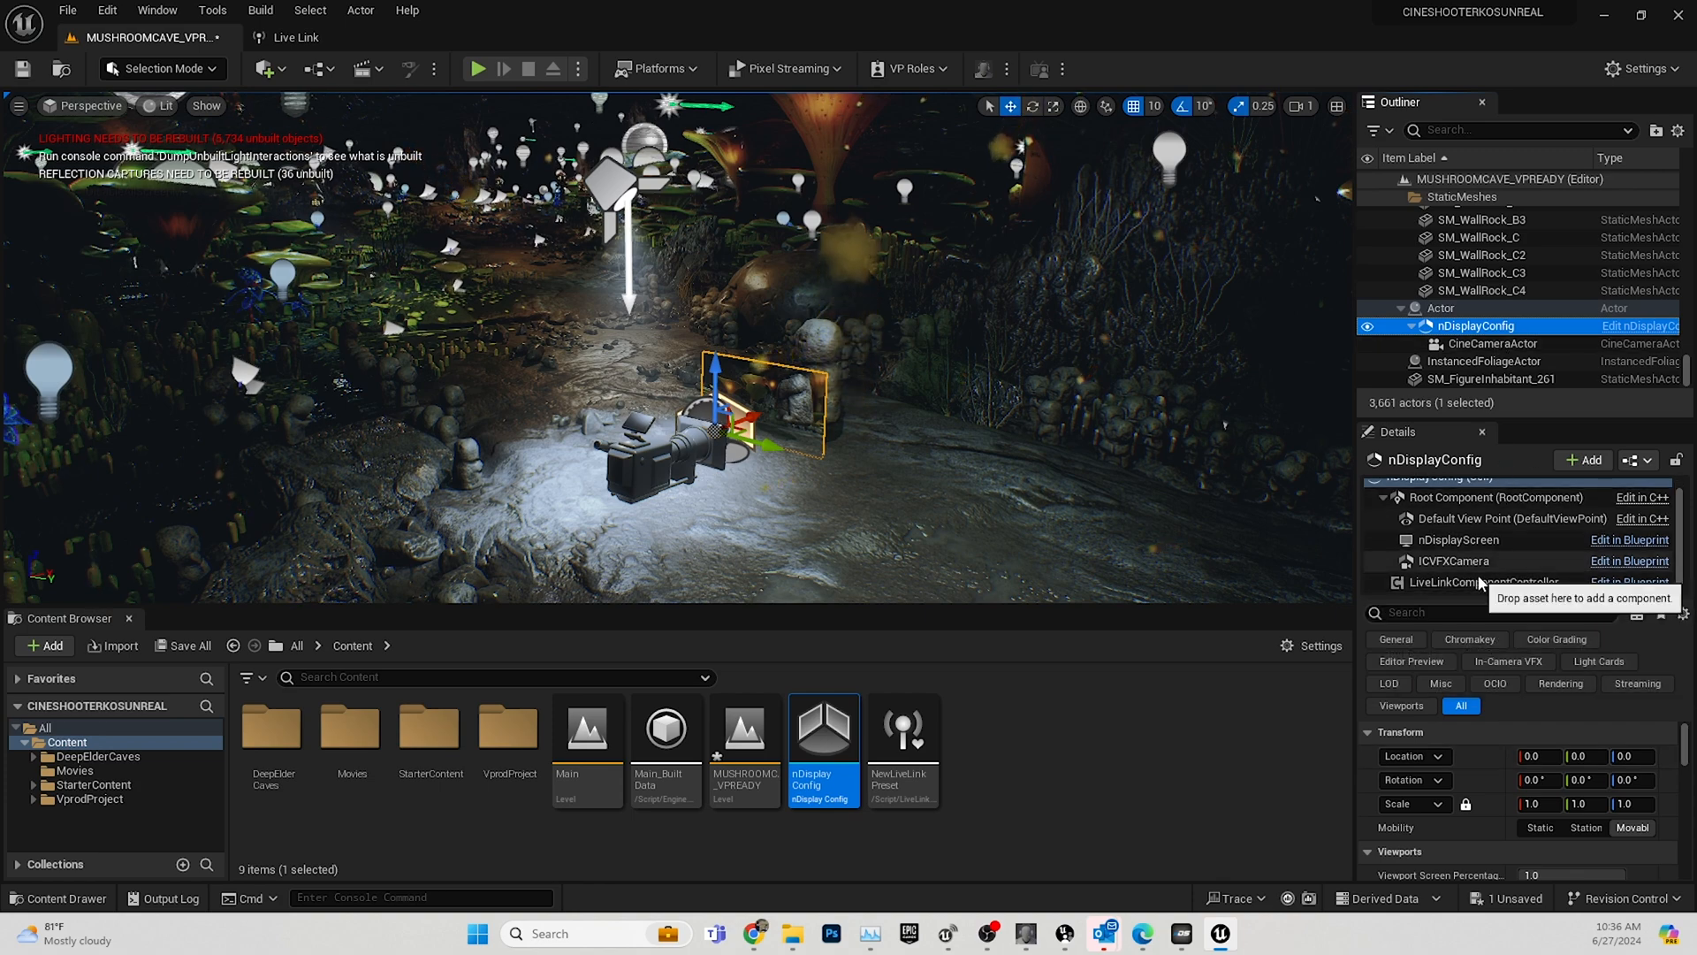
left_click(1482, 582)
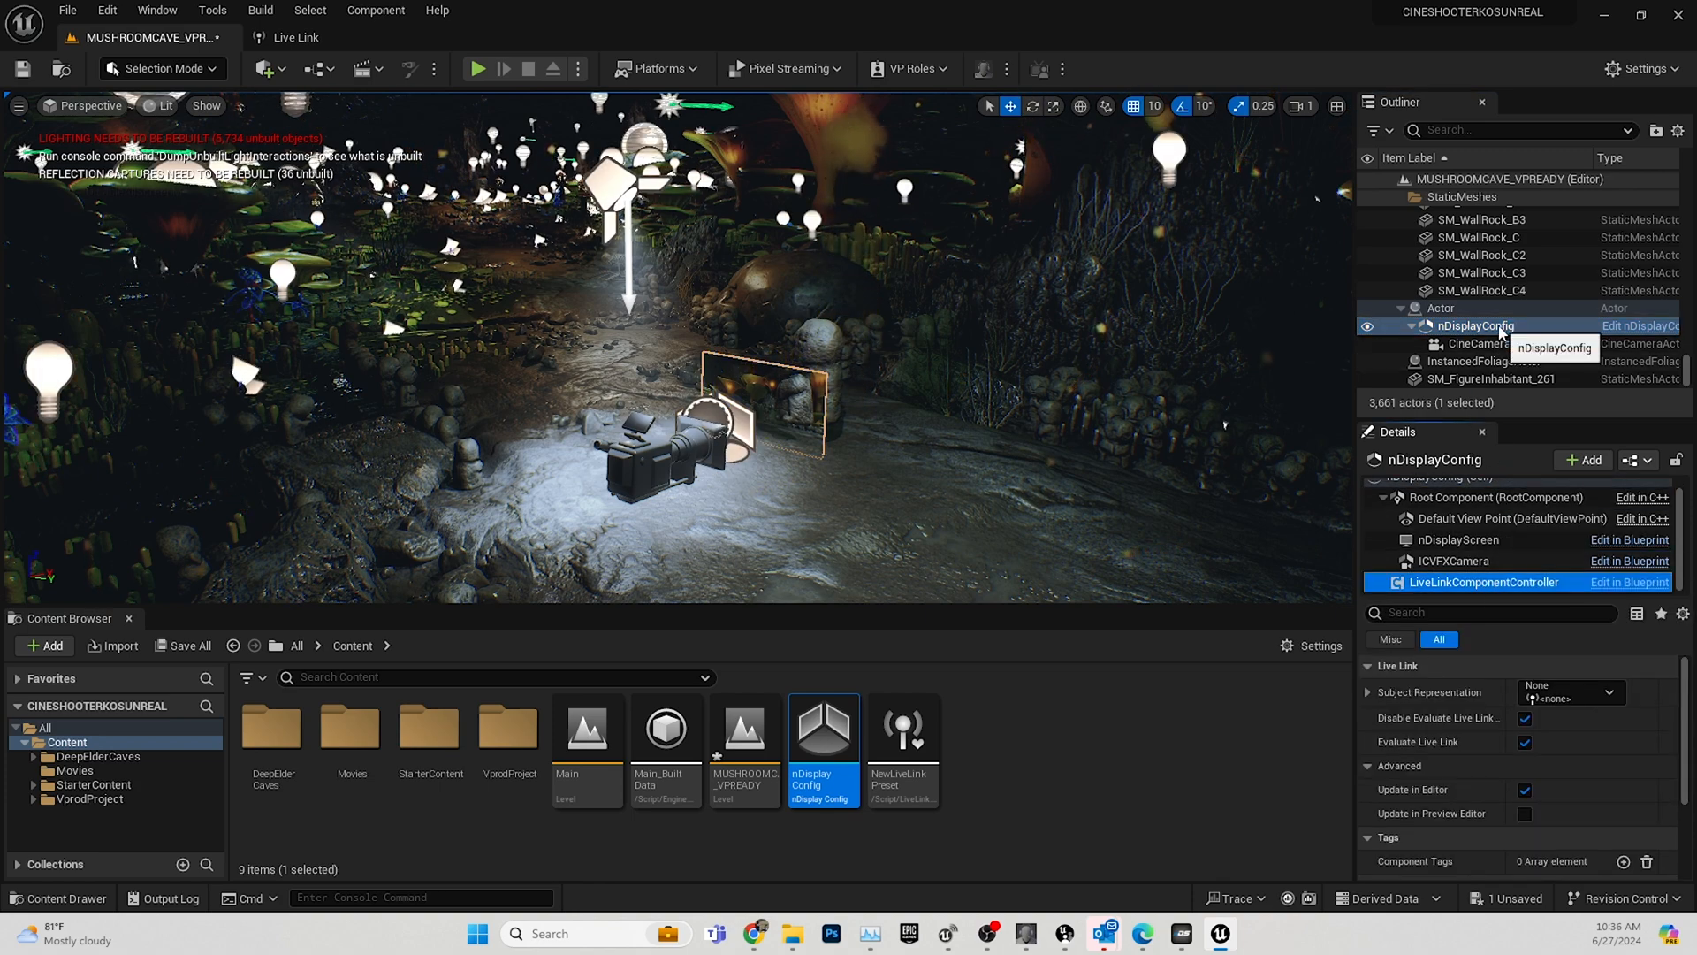
left_click(1607, 692)
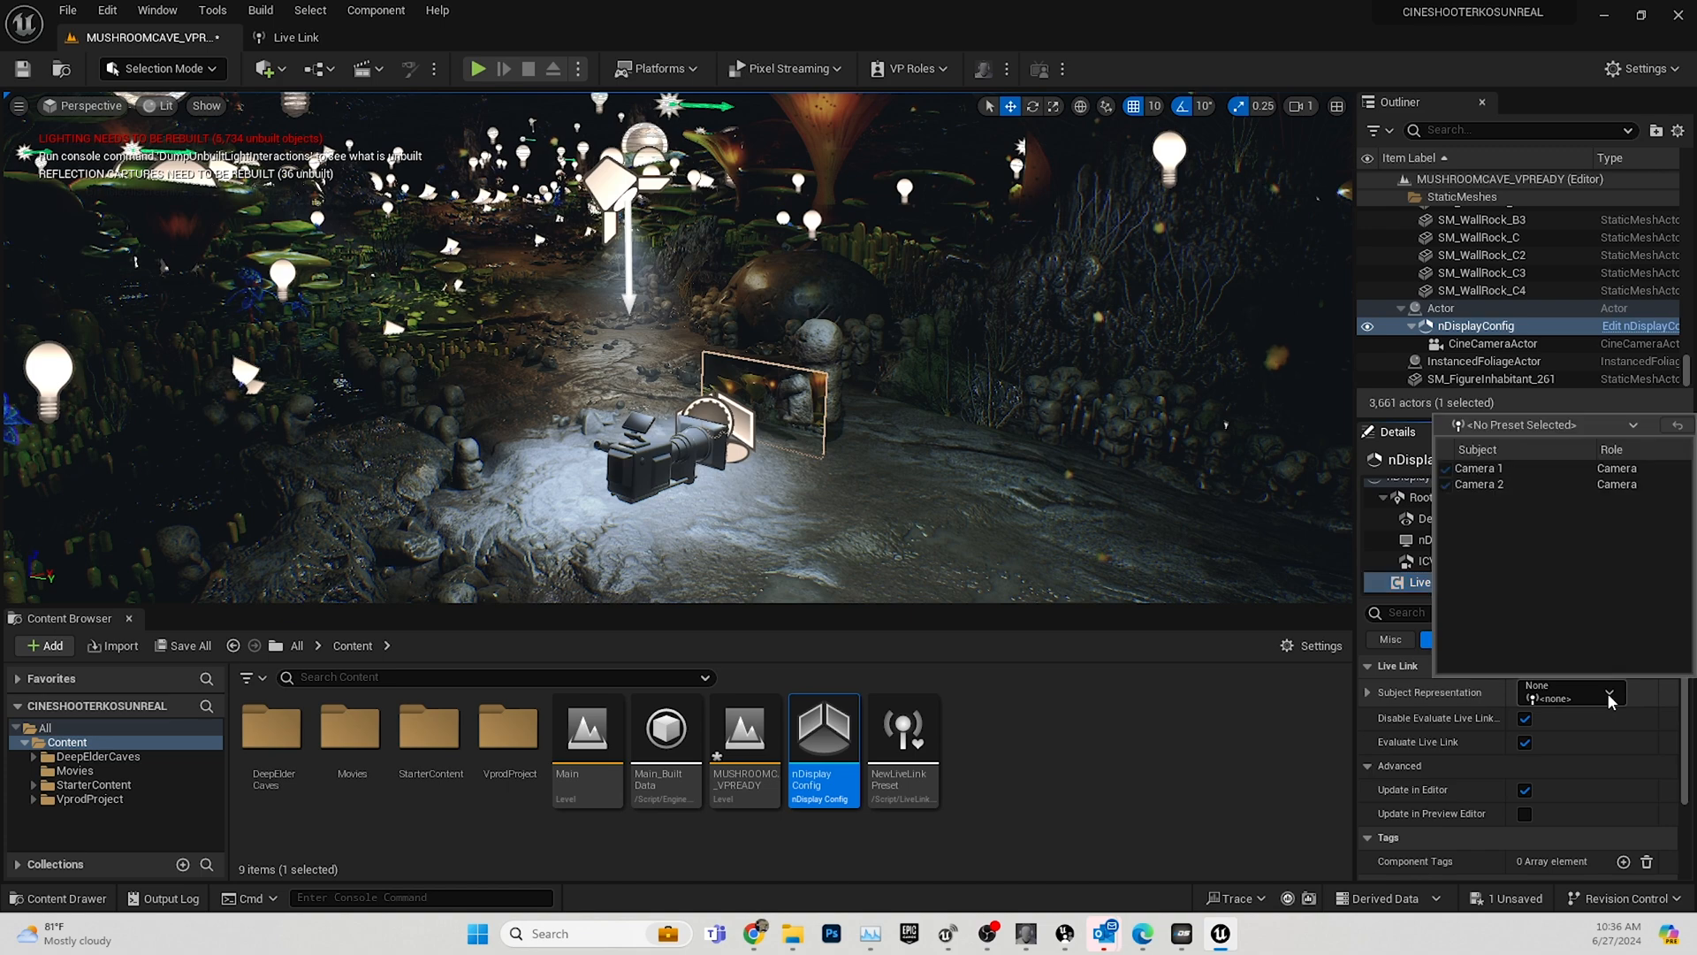
left_click(1512, 484)
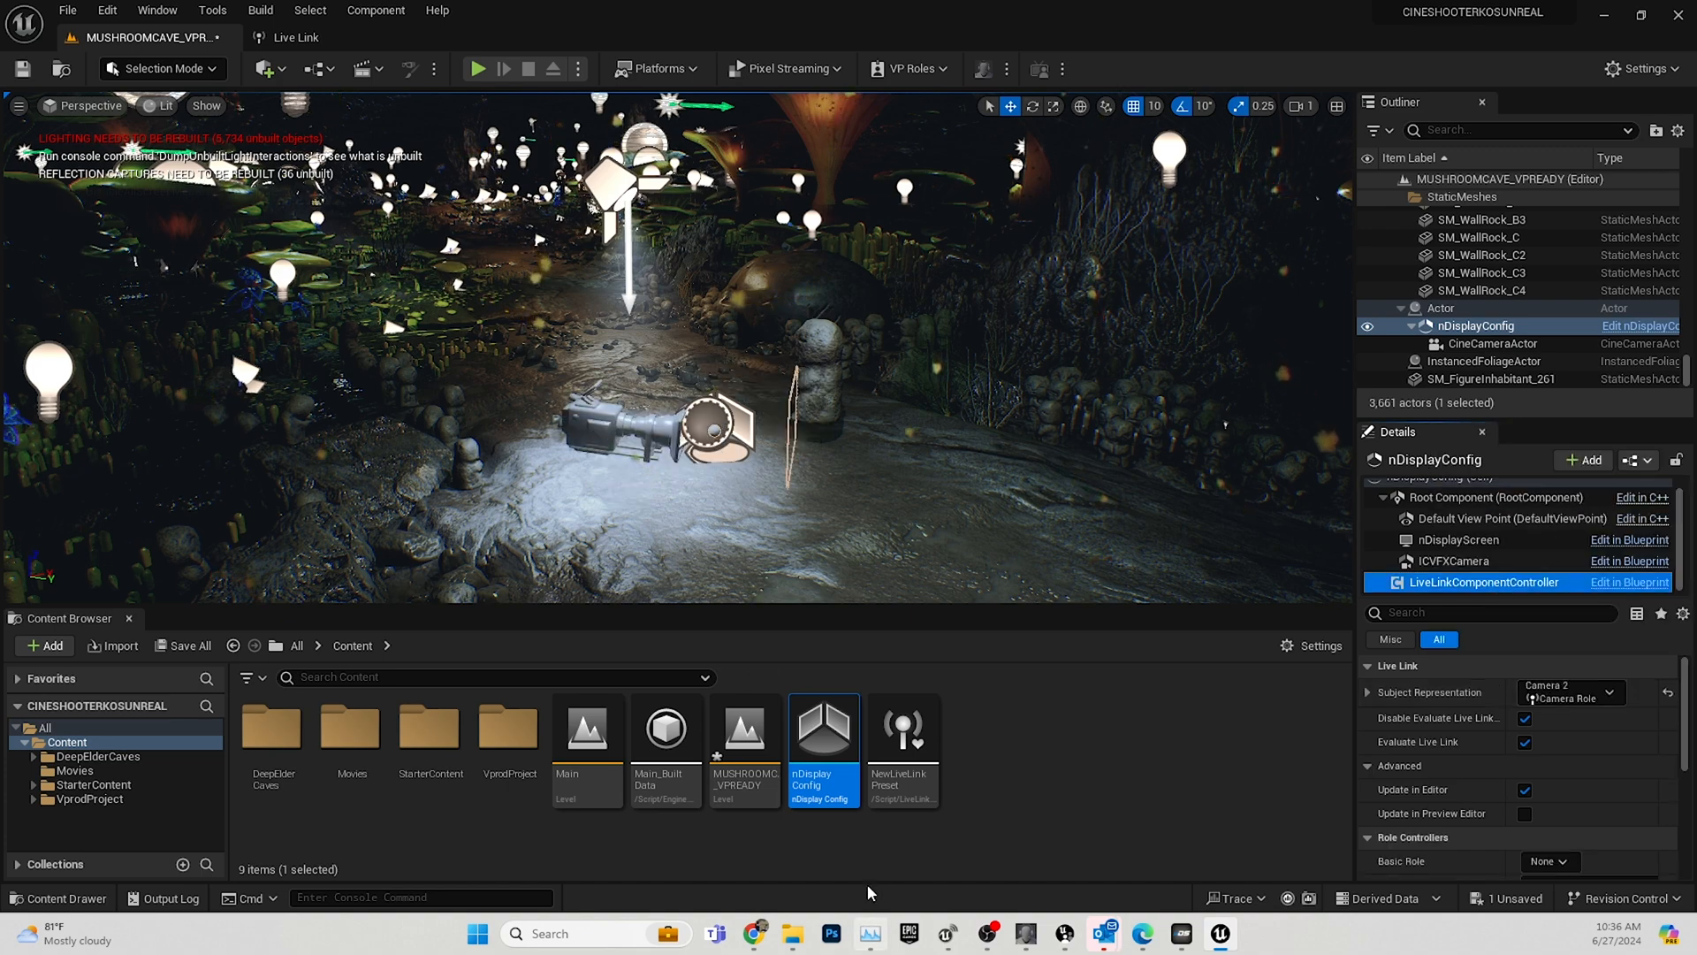
Switch to Kessler kOS, show the Camera 2 FreeD data, and move the PLANET axis to about 52.6°.
left_click(1185, 935)
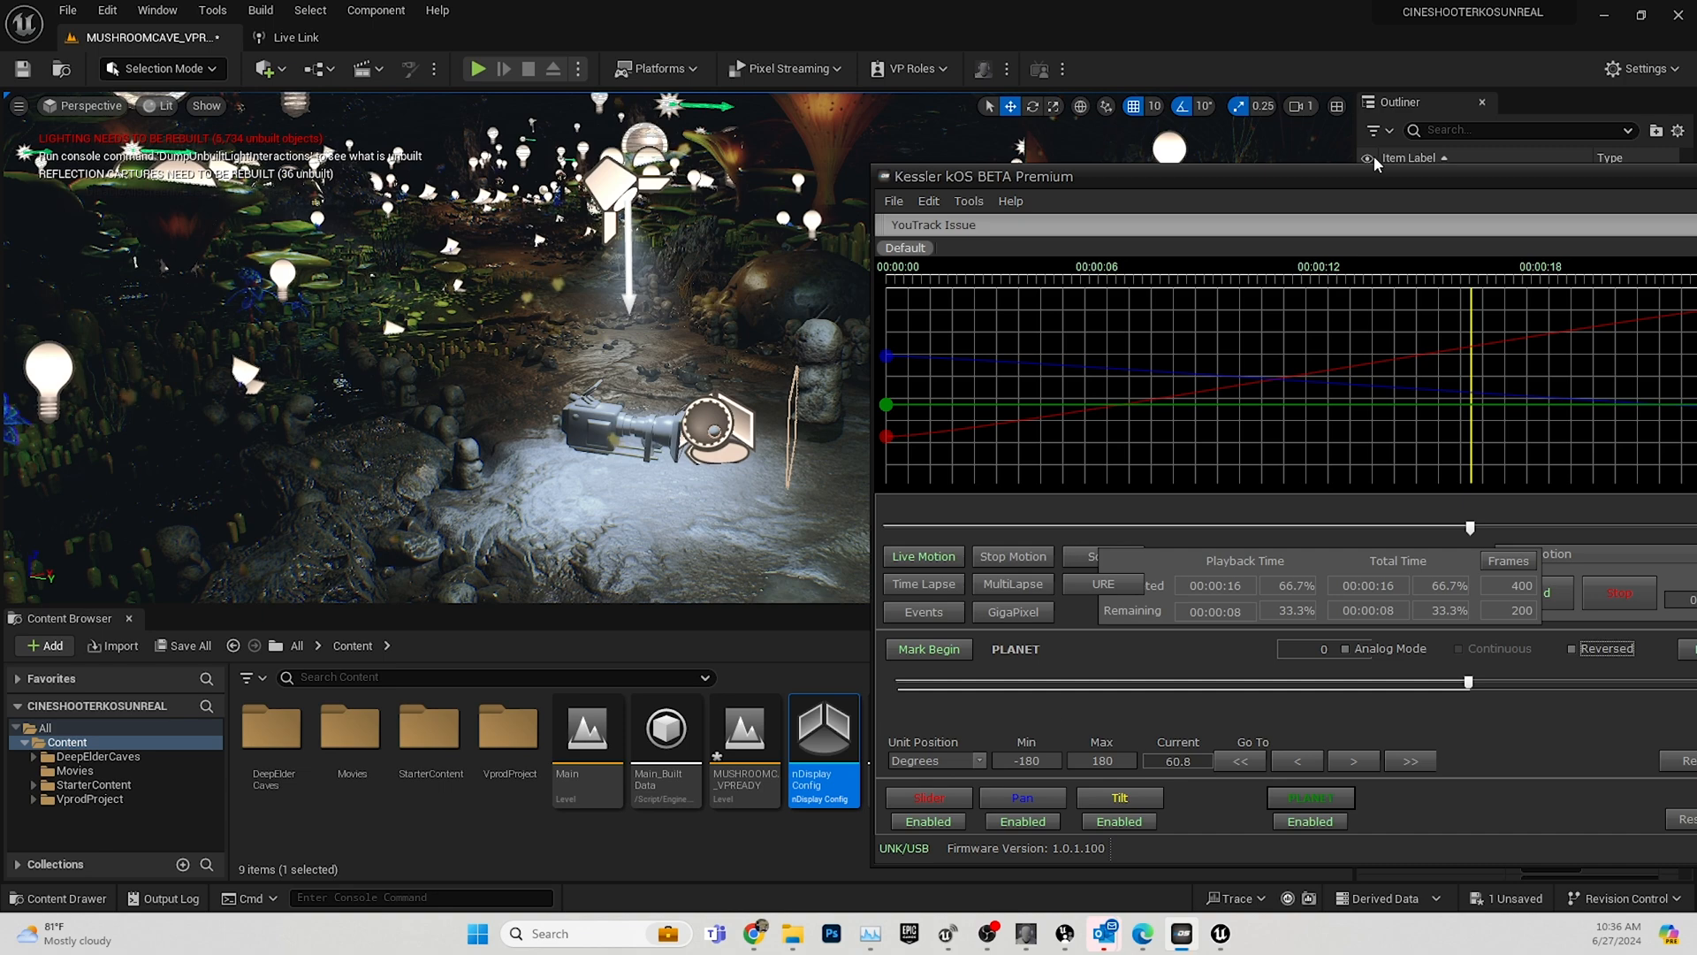
left_click_drag(1383, 177, 1037, 145)
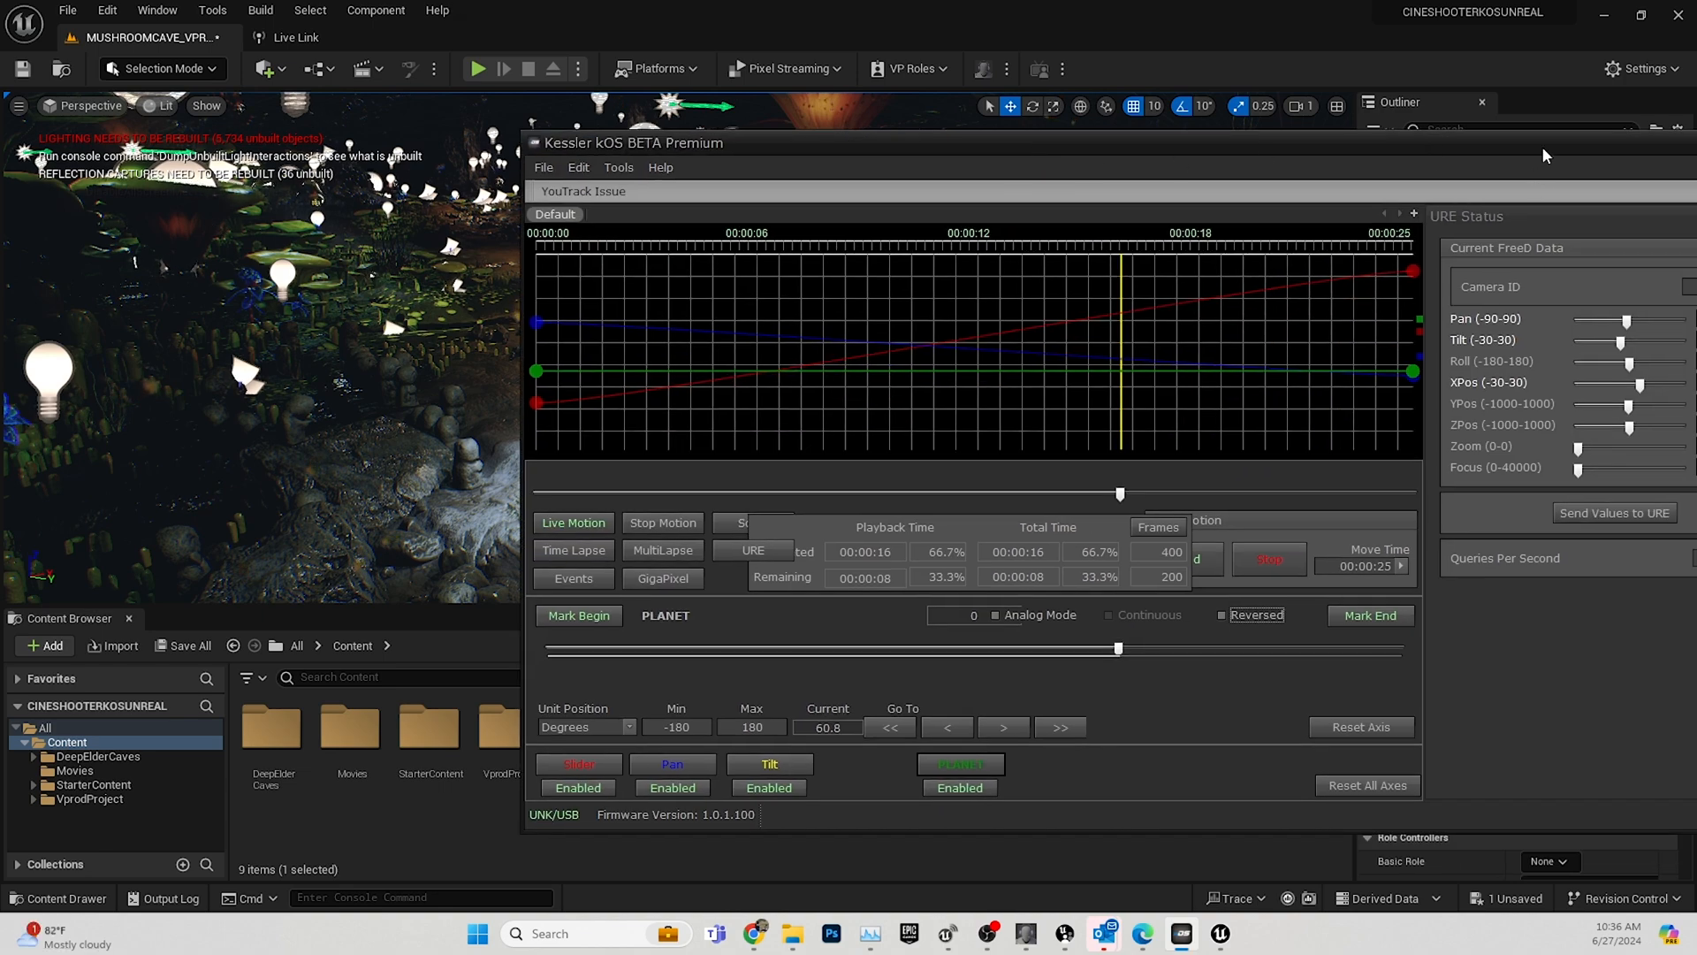
left_click_drag(1544, 149, 1415, 143)
left_click(1634, 281)
left_click(1620, 310)
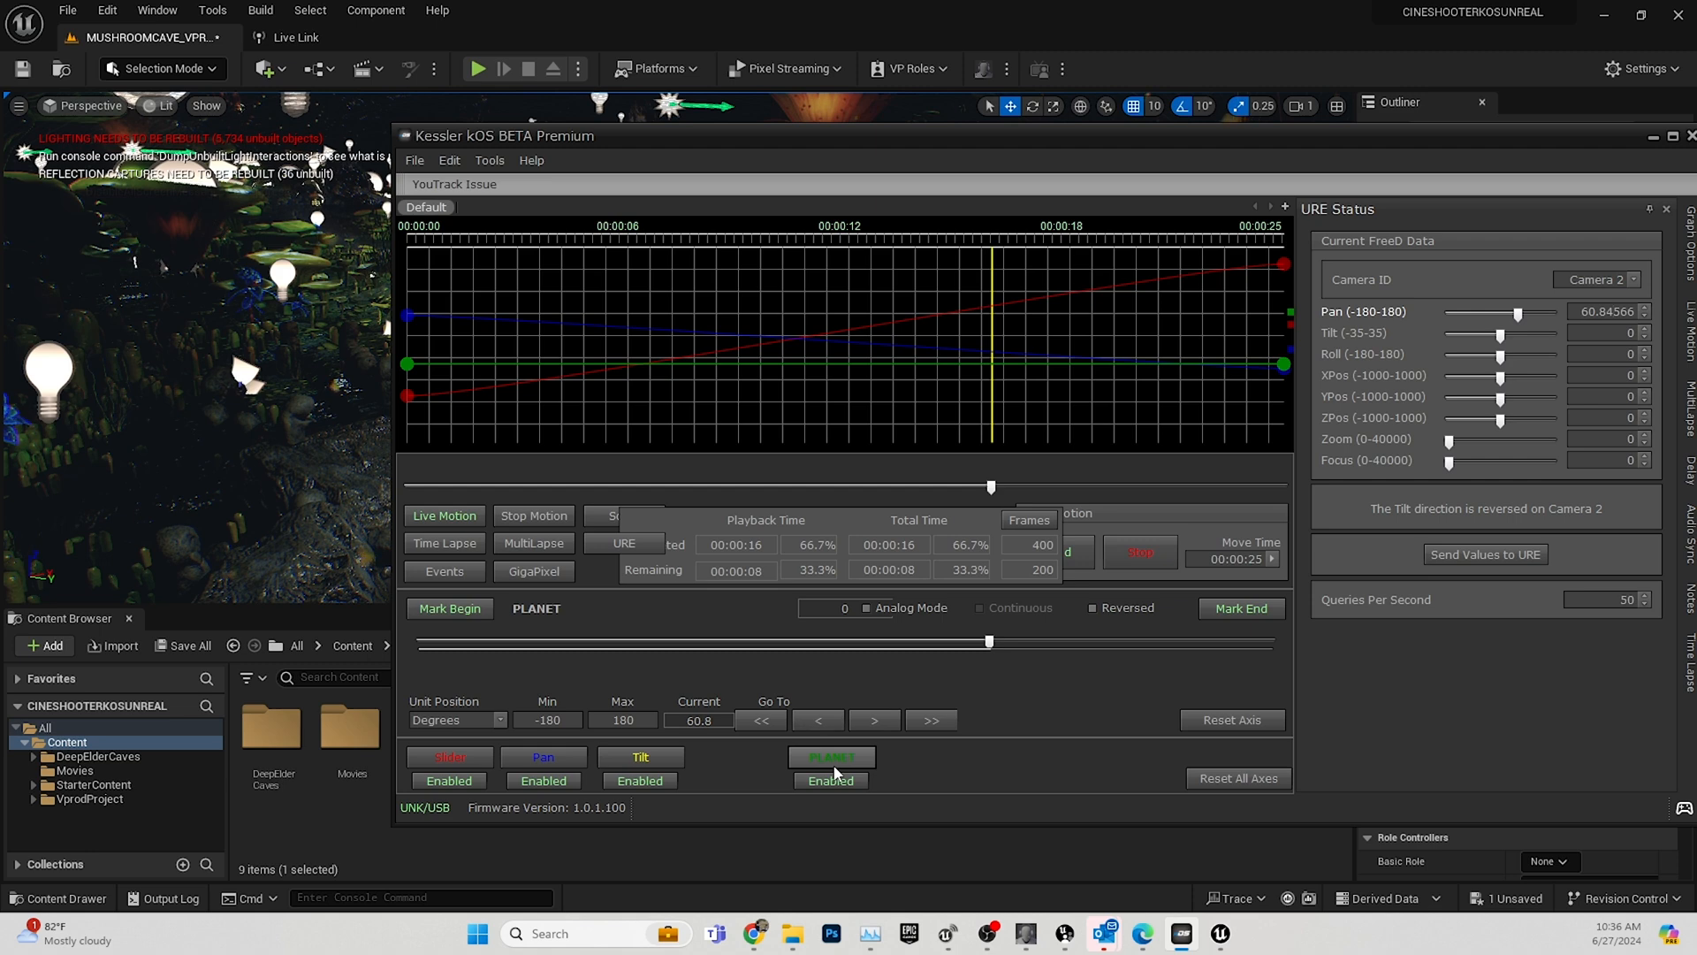
left_click_drag(1020, 150, 1536, 225)
mouse_move(1507, 722)
left_mouse_down()
mouse_move(1318, 736)
mouse_move(1497, 731)
mouse_move(1481, 729)
left_mouse_up()
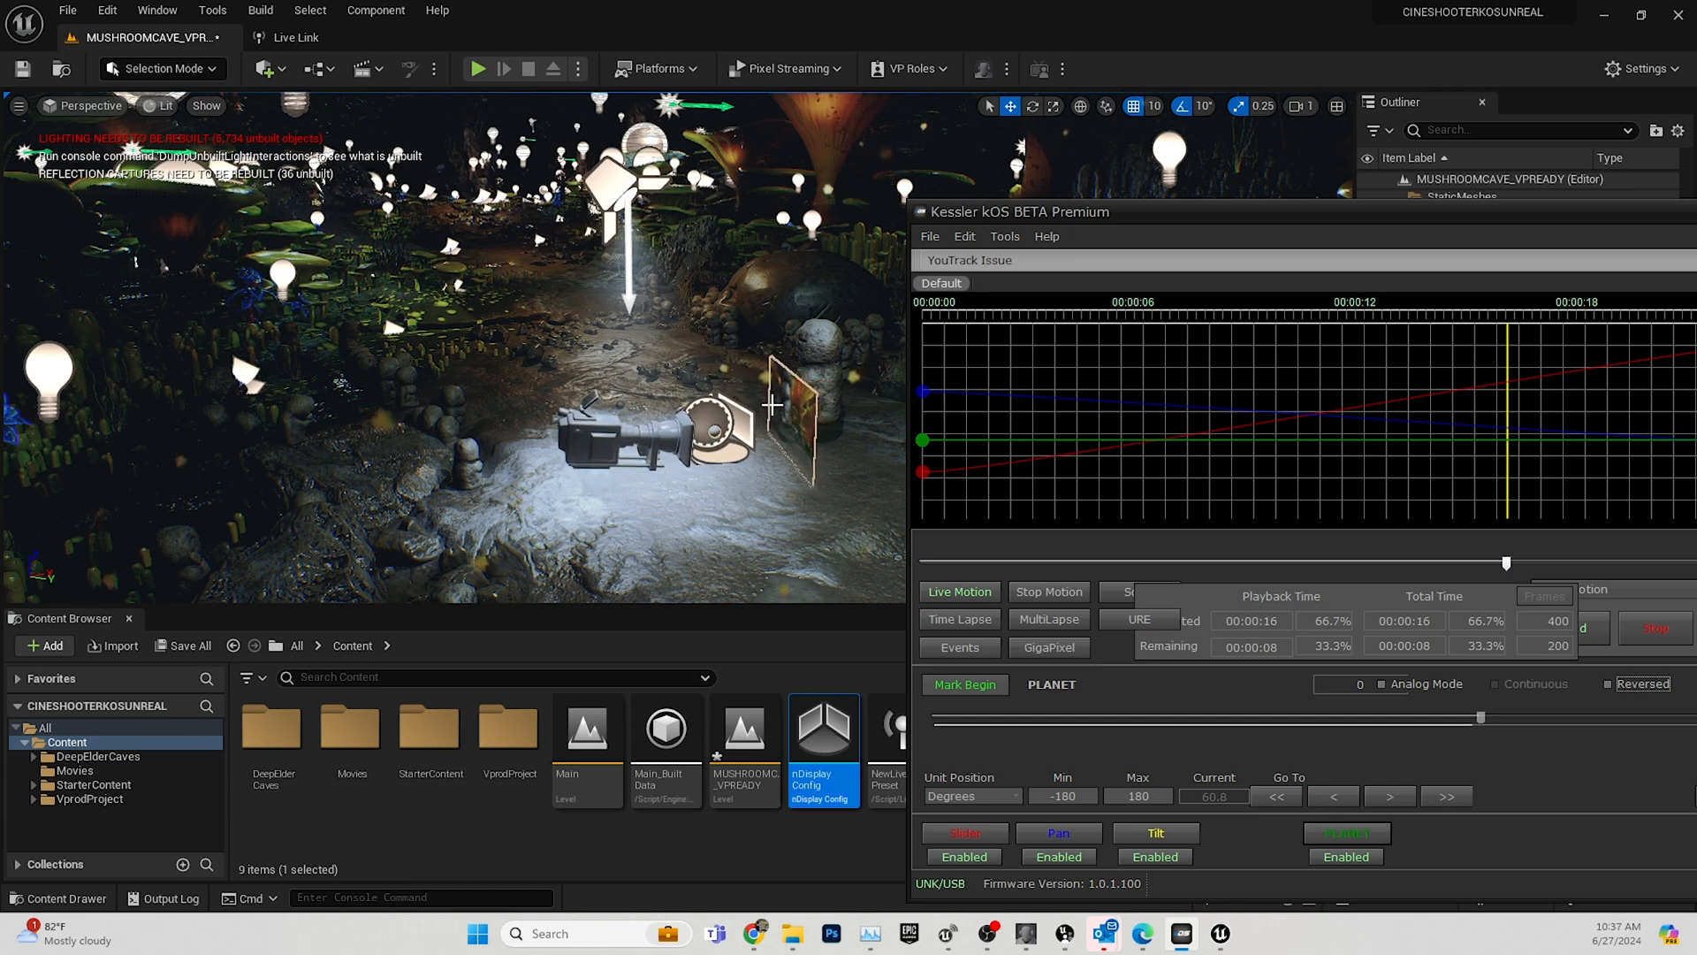
Return to Unreal, save the MUSHROOMCAVE_VPREADY level, and select the parent Actor of nDisplayConfig.
left_click(1254, 30)
left_click(21, 70)
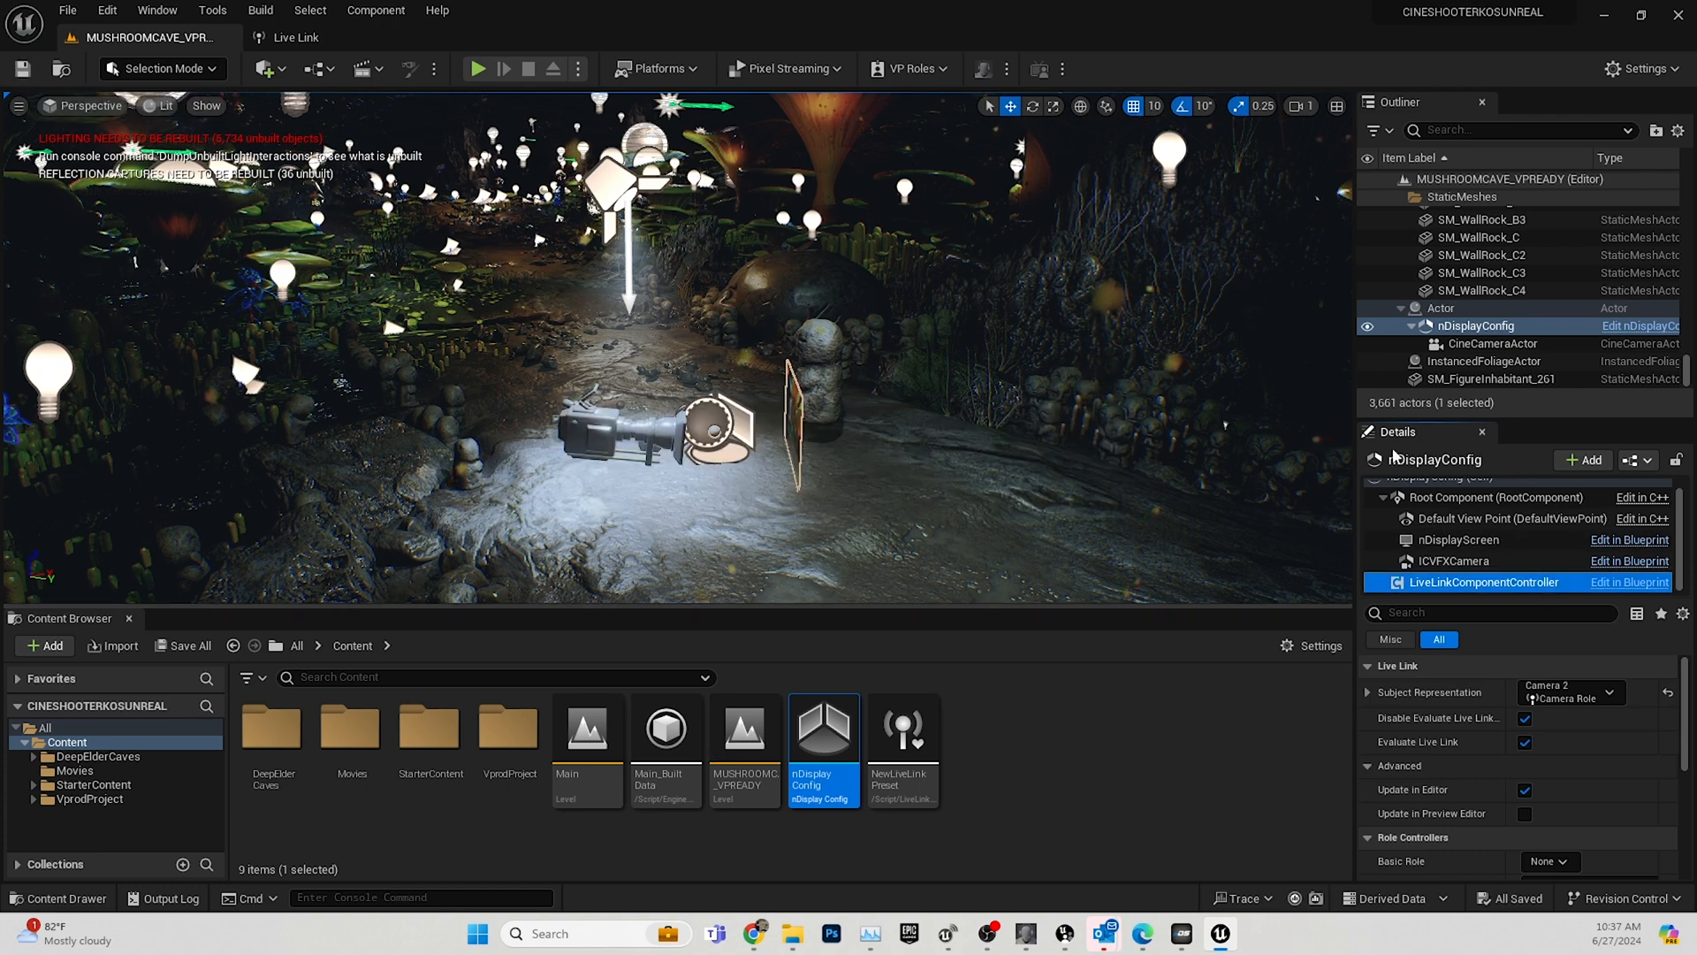
left_click(1436, 309)
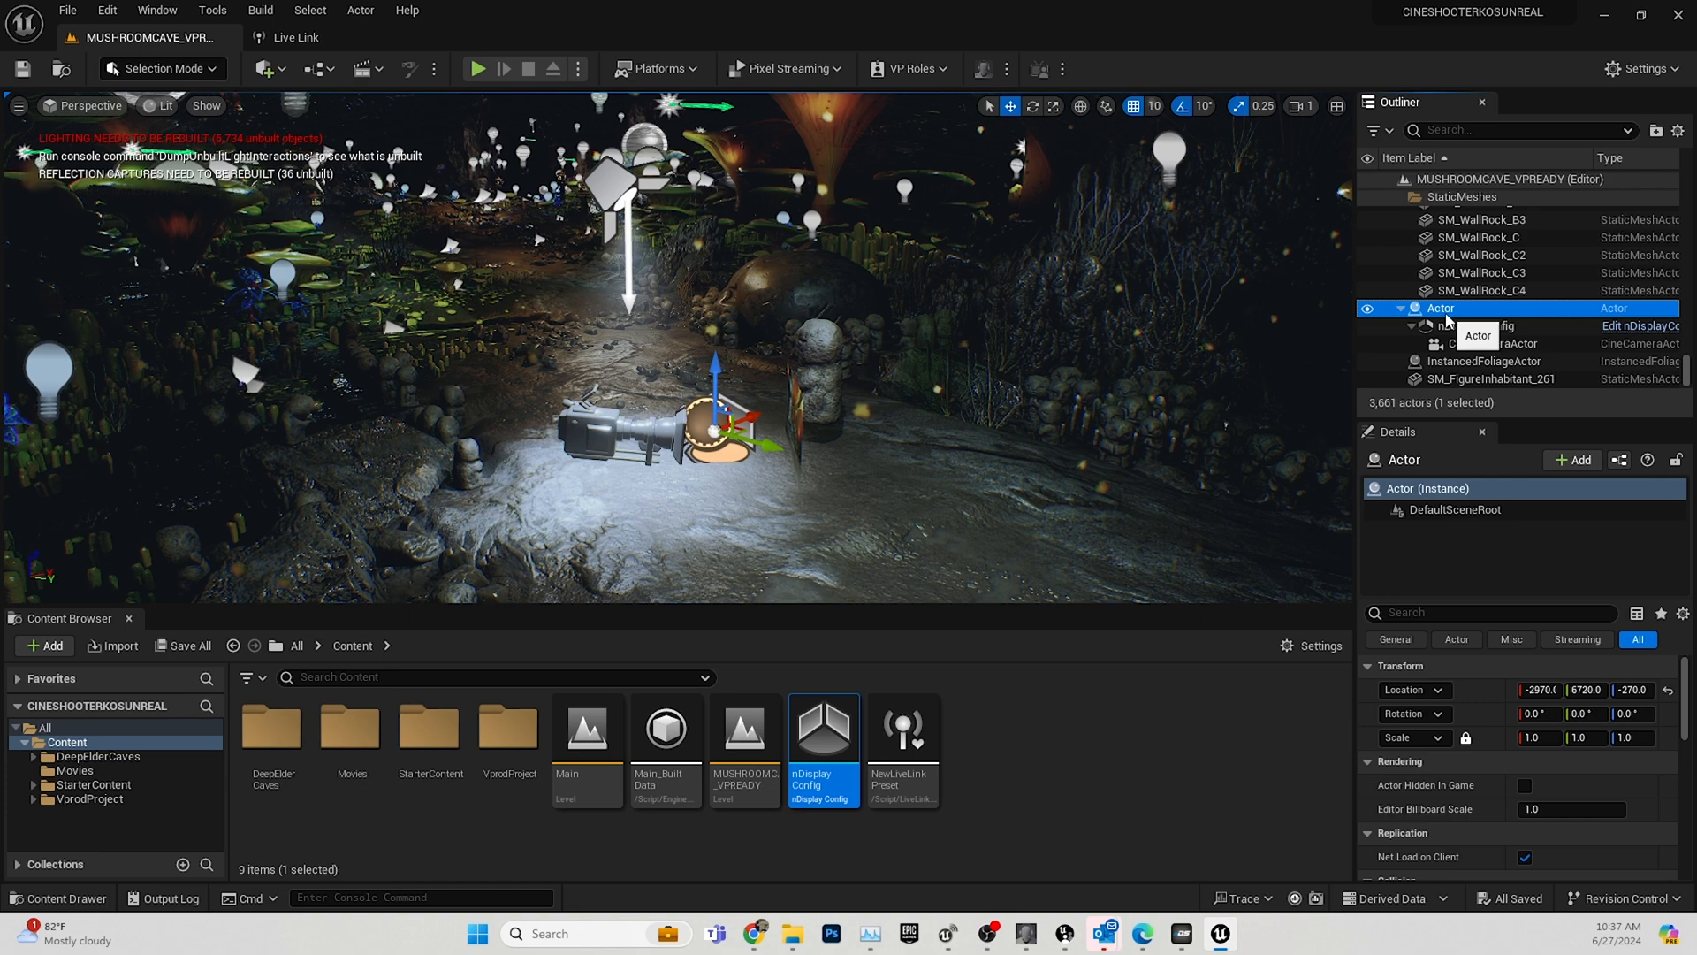
Switch to Kessler kOS and offset Camera 2's FreeD position to about XPos 43 and YPos 9.
left_click(1190, 940)
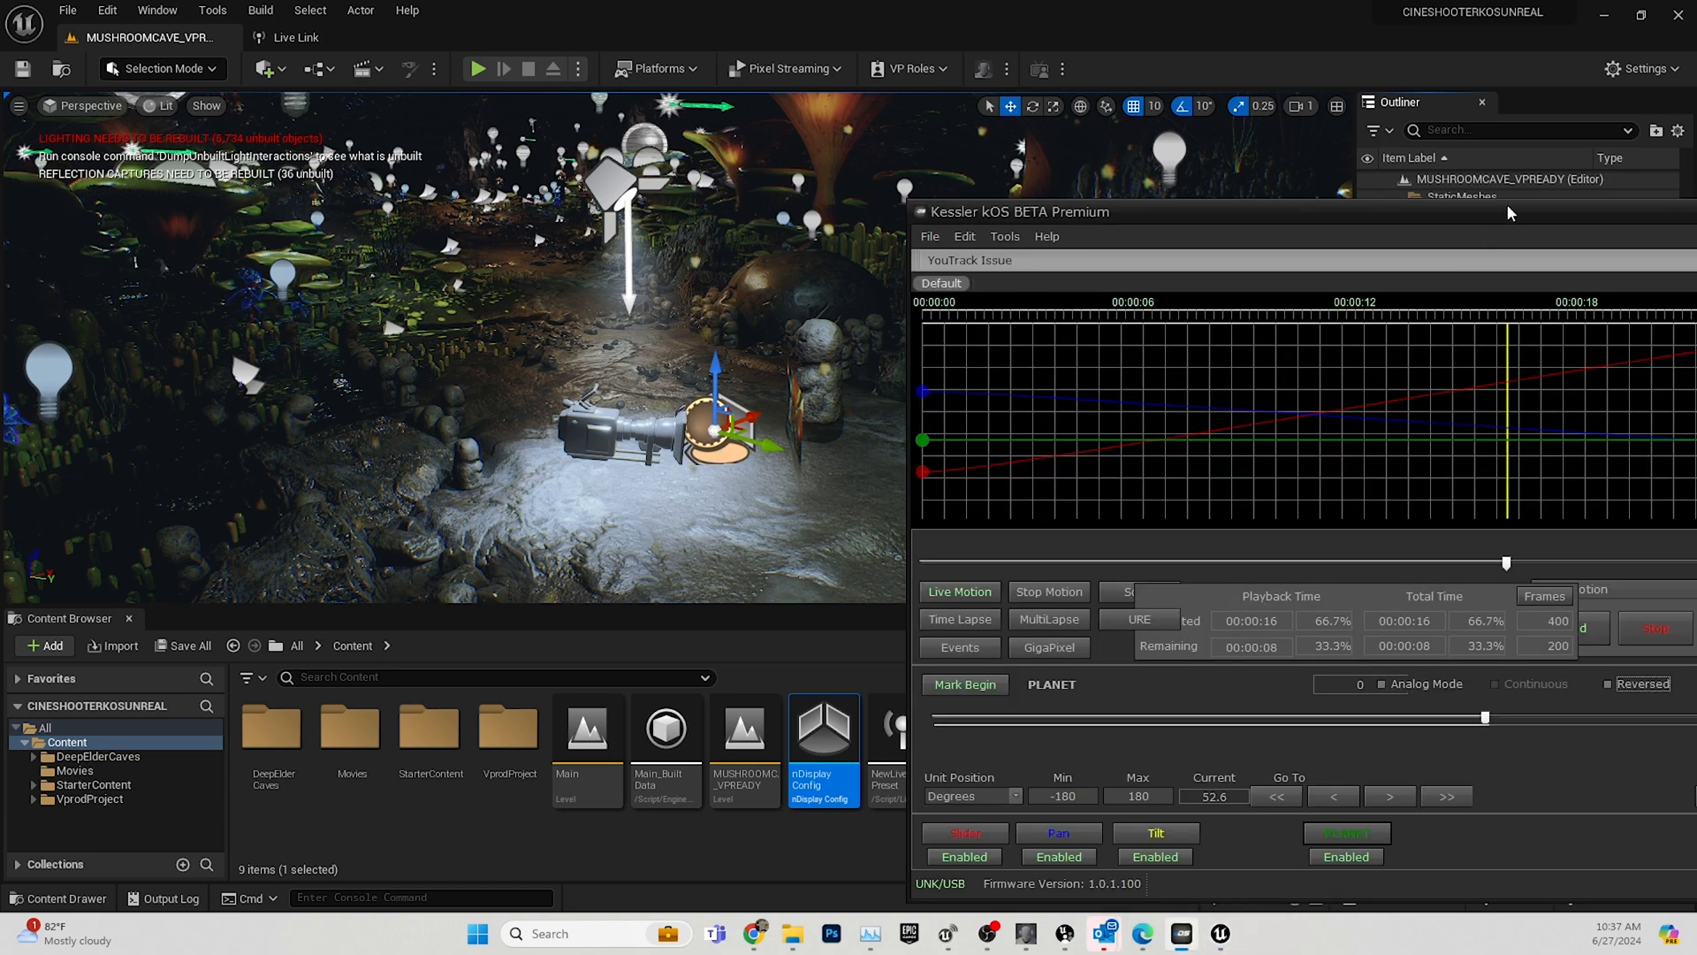
left_click_drag(1507, 203, 644, 532)
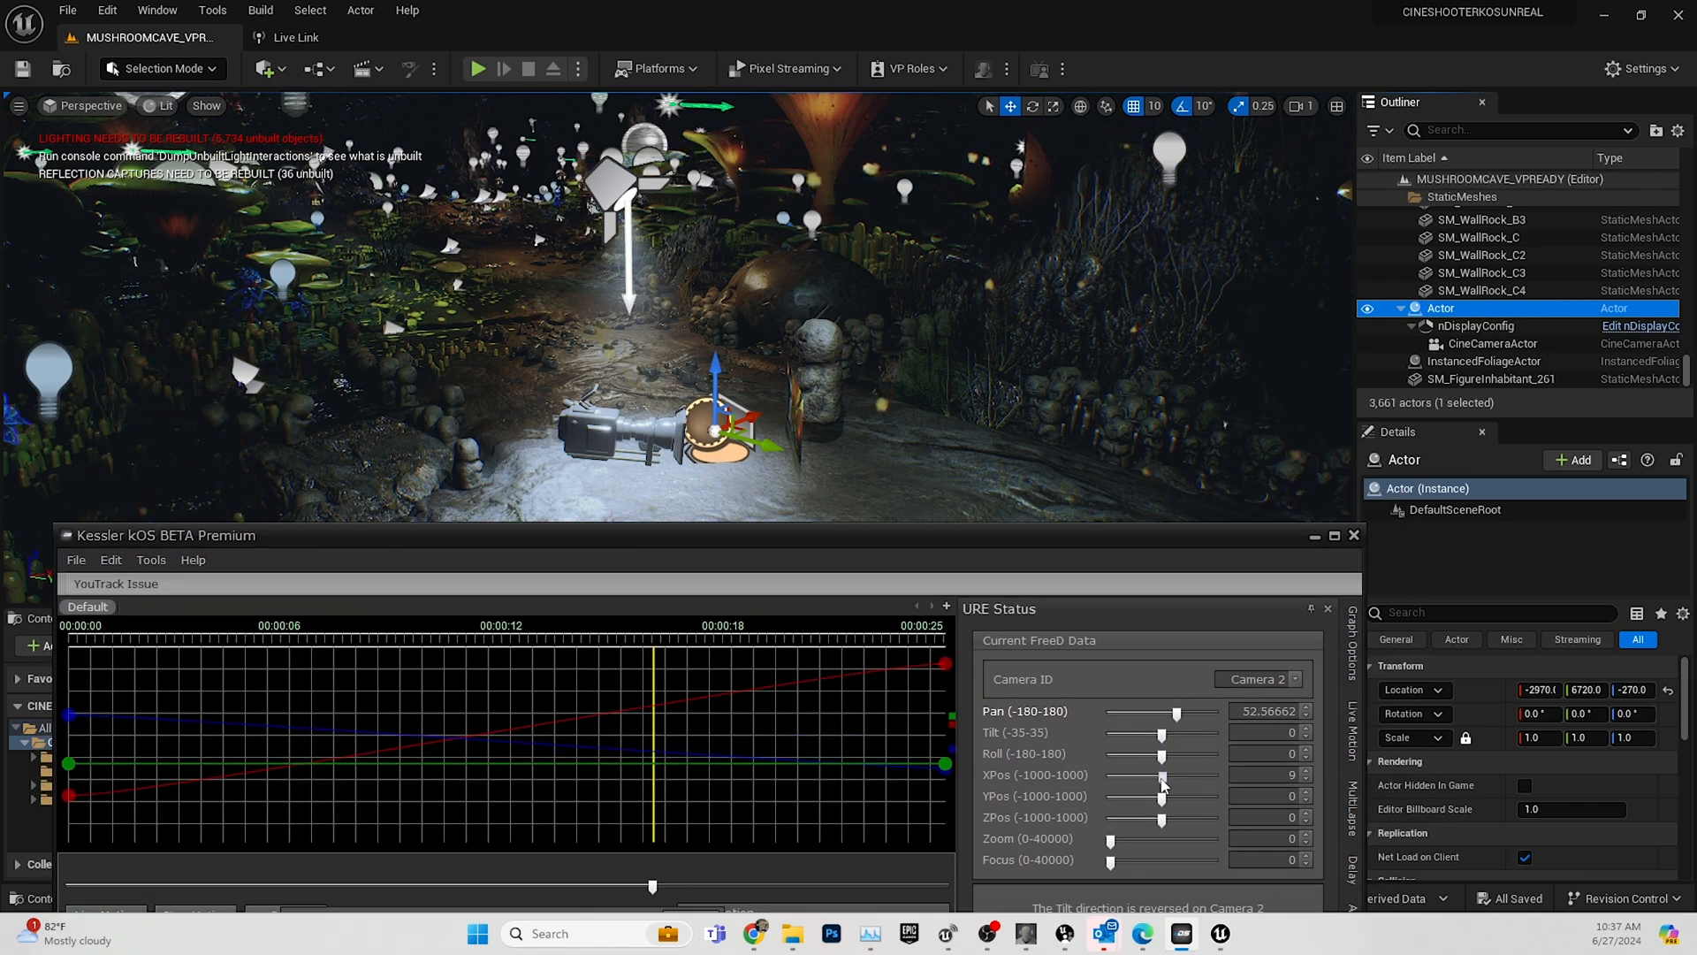
left_click_drag(1164, 782, 1163, 804)
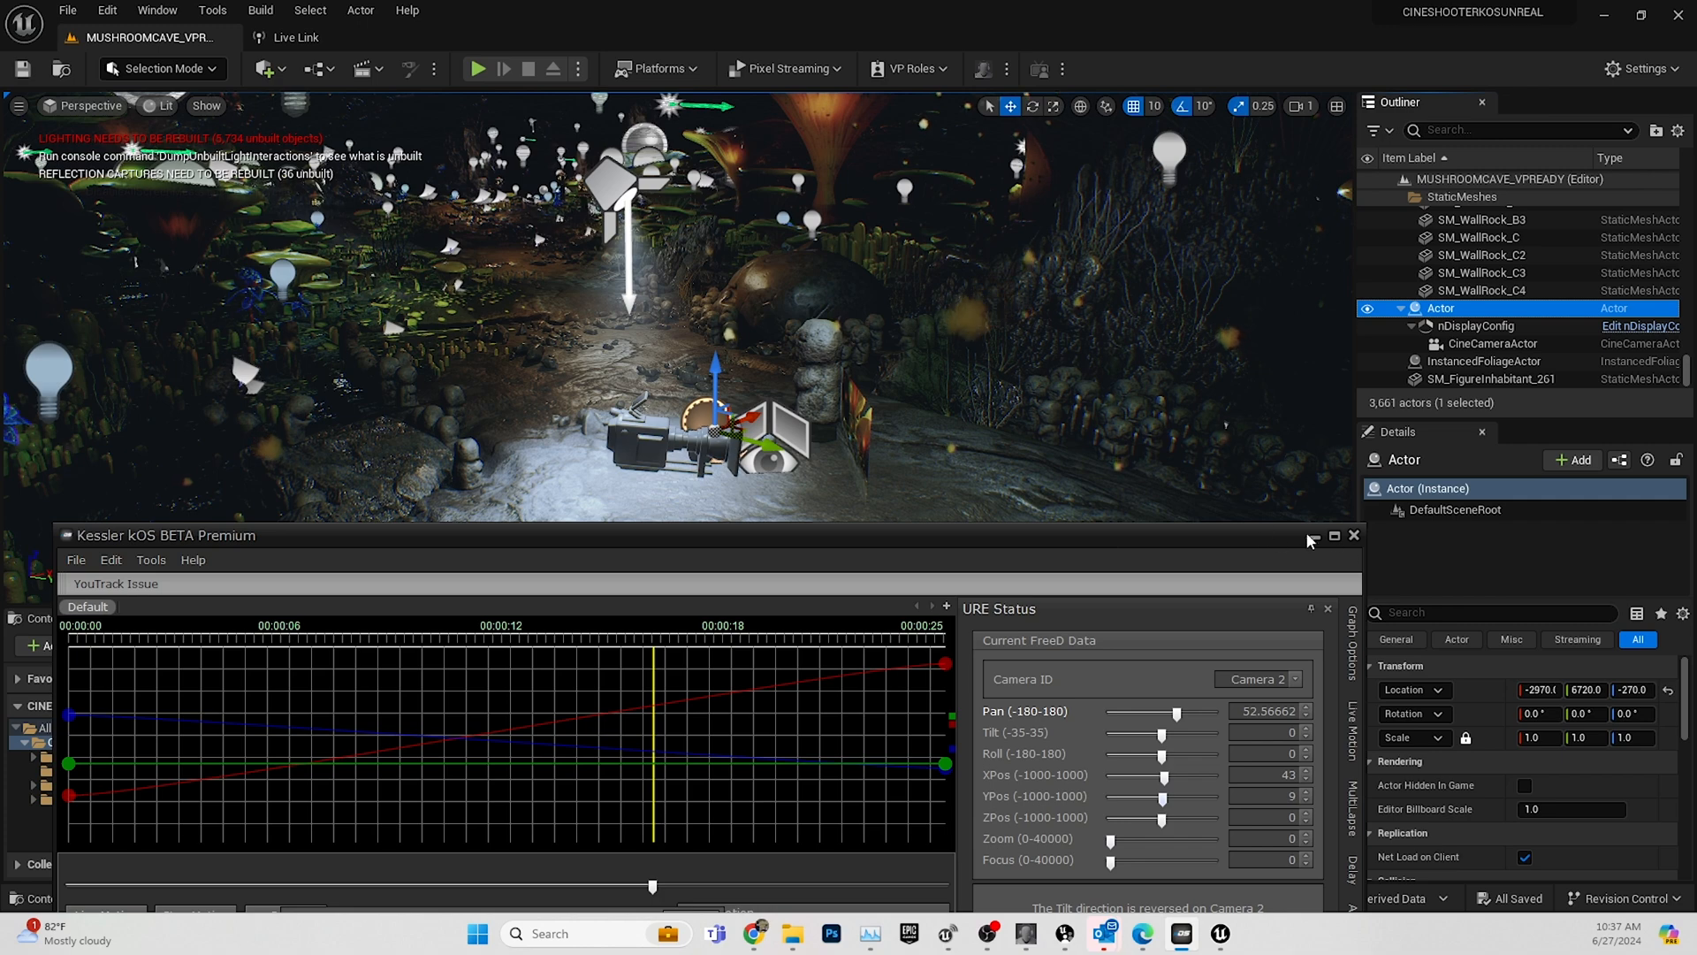
Switch back to Unreal, save the MUSHROOMCAVE_VPREADY level, and close the editor.
left_click(29, 76)
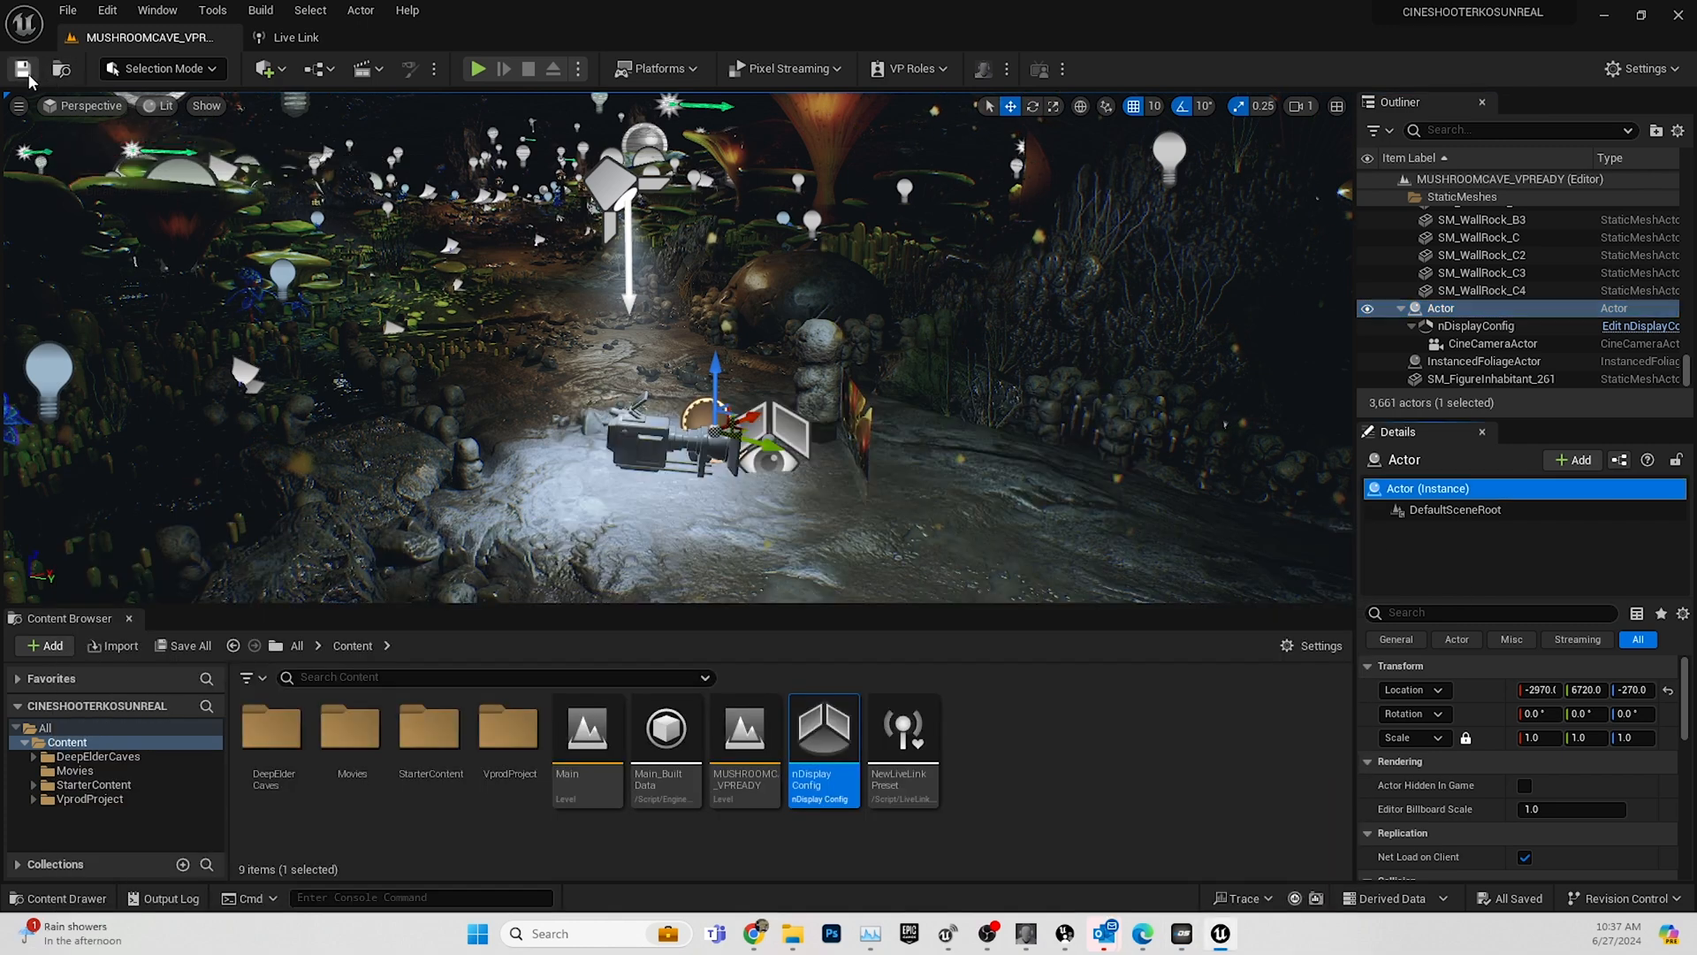
left_click(1679, 15)
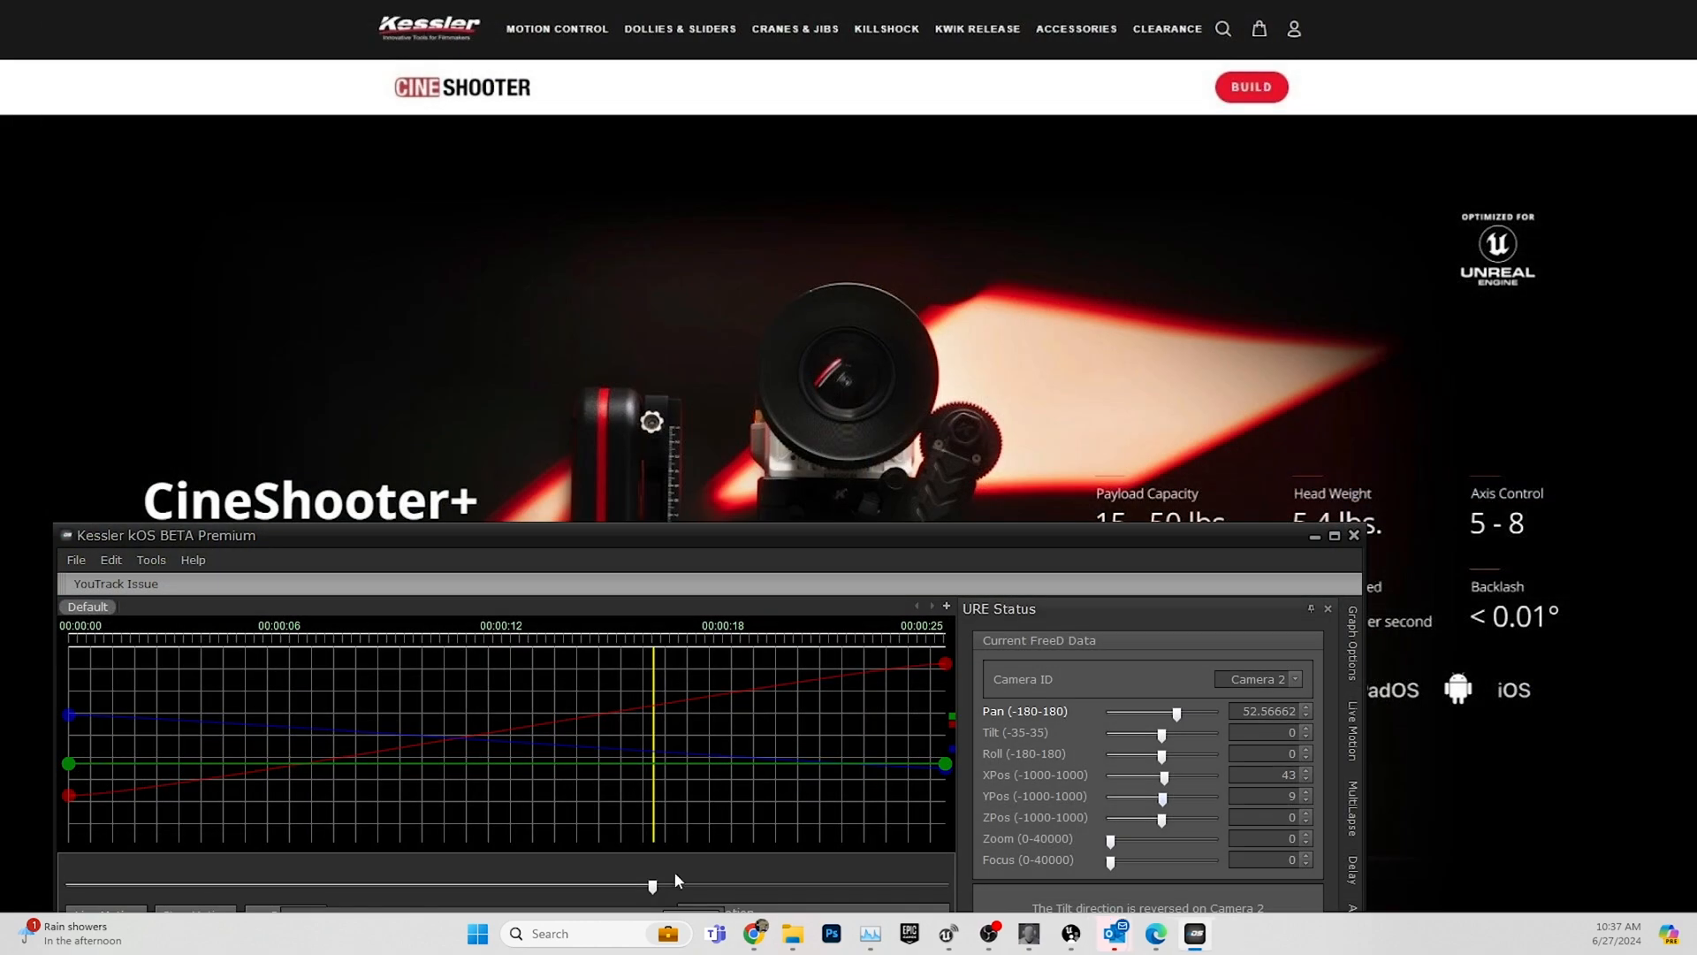
Reposition the Kessler kOS window, switch to Switchboard, and launch the Node_0 nDisplay device.
left_click_drag(822, 535, 996, 125)
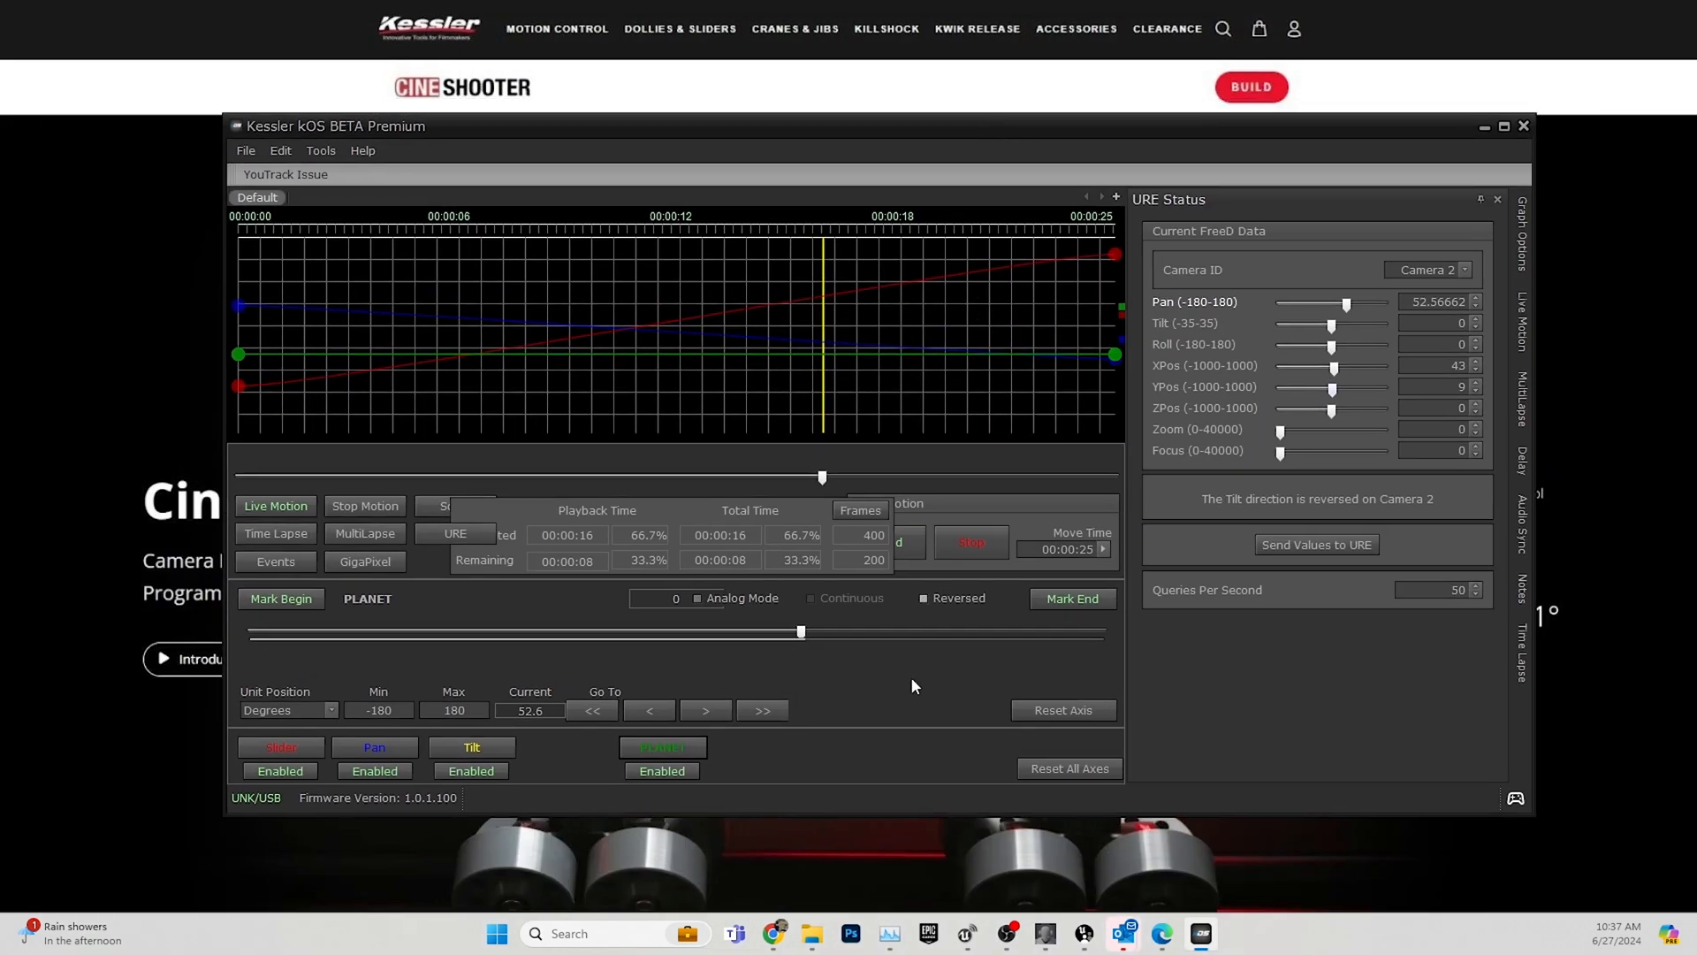
left_click(1045, 936)
left_click(1047, 937)
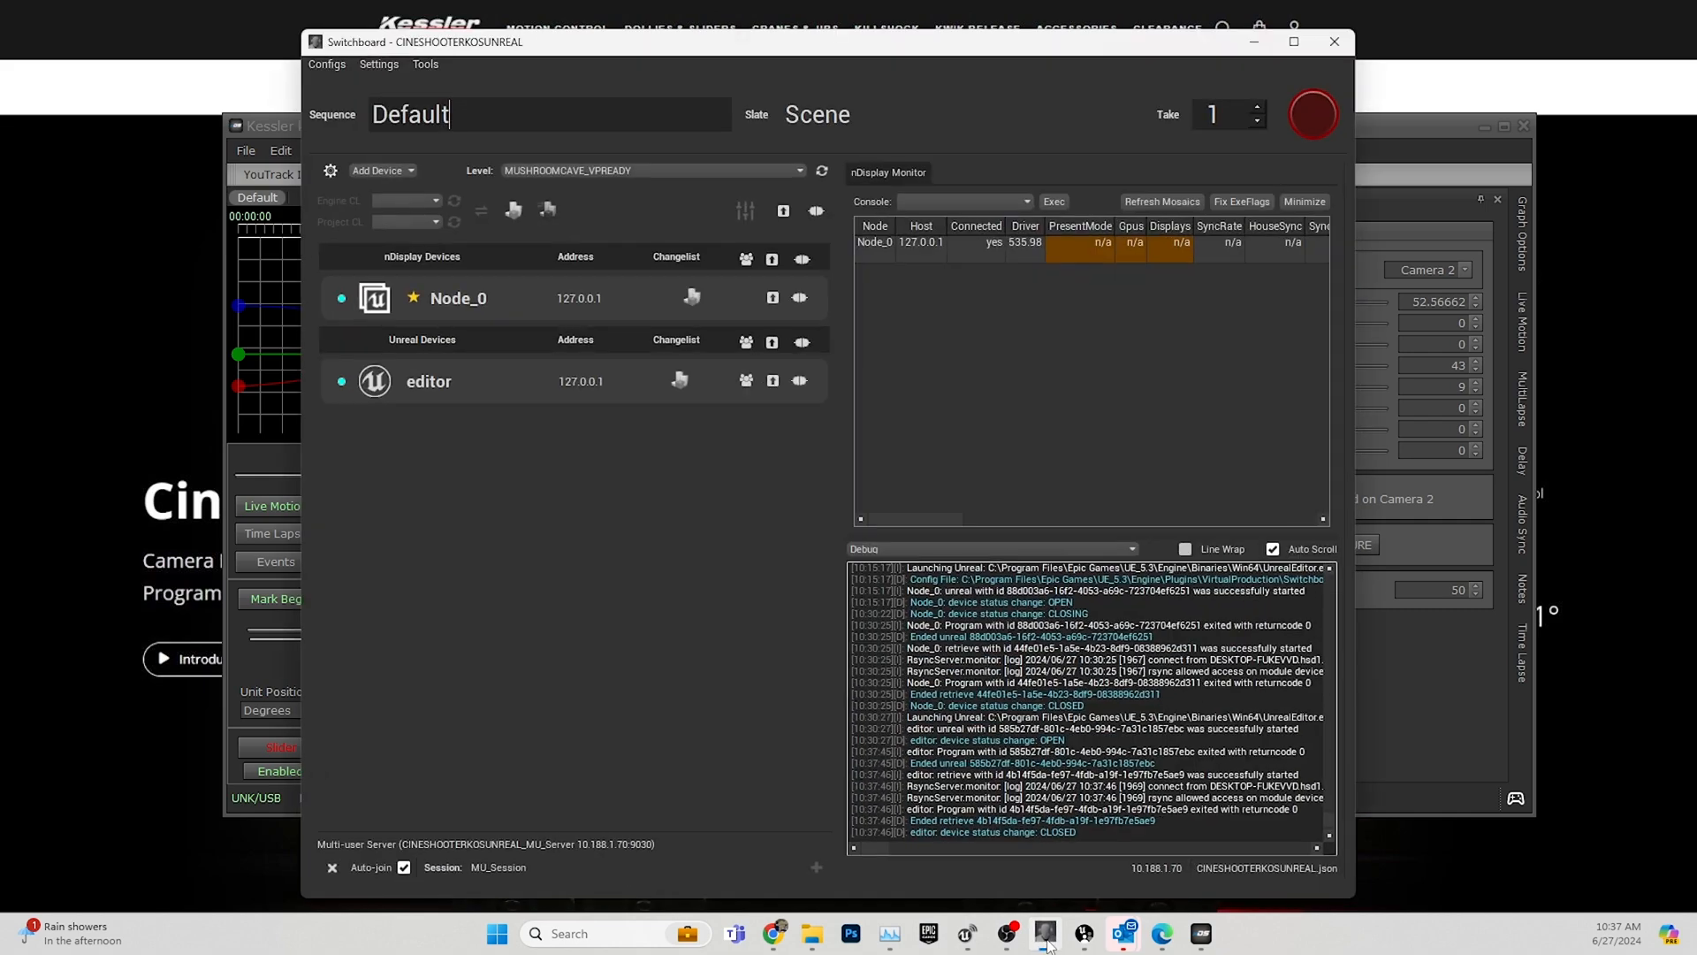
left_click(773, 298)
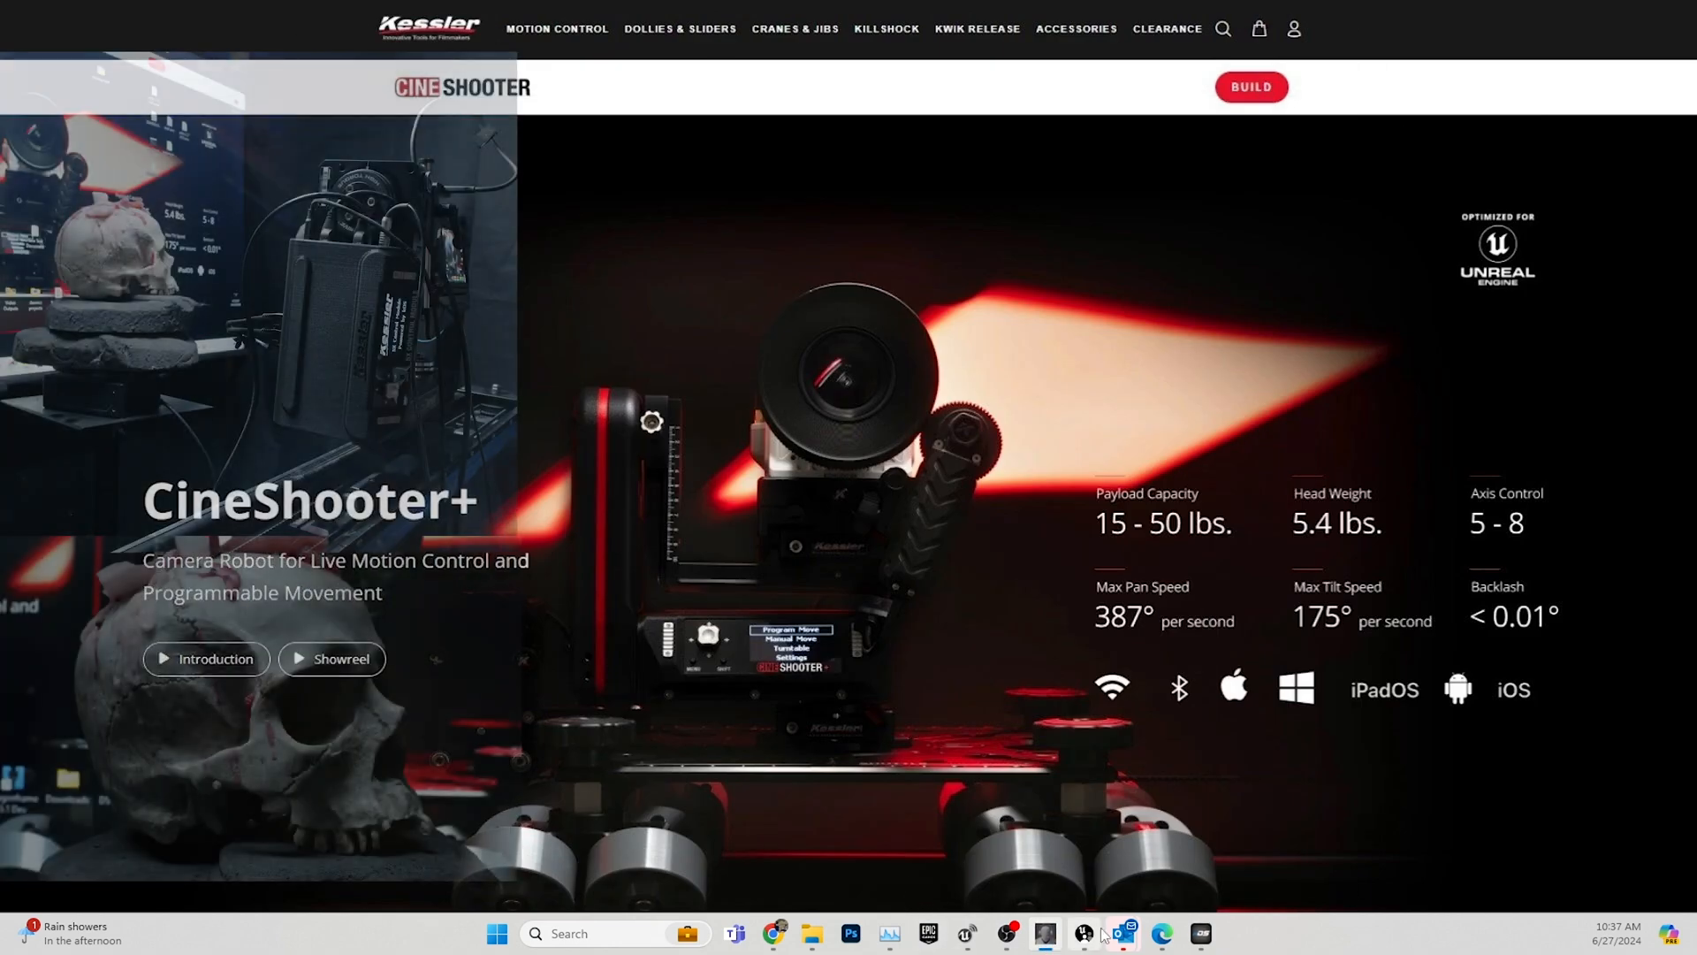
Switch back to Kessler kOS, place its window beside the camera views, and bring it into focus.
left_click(1200, 933)
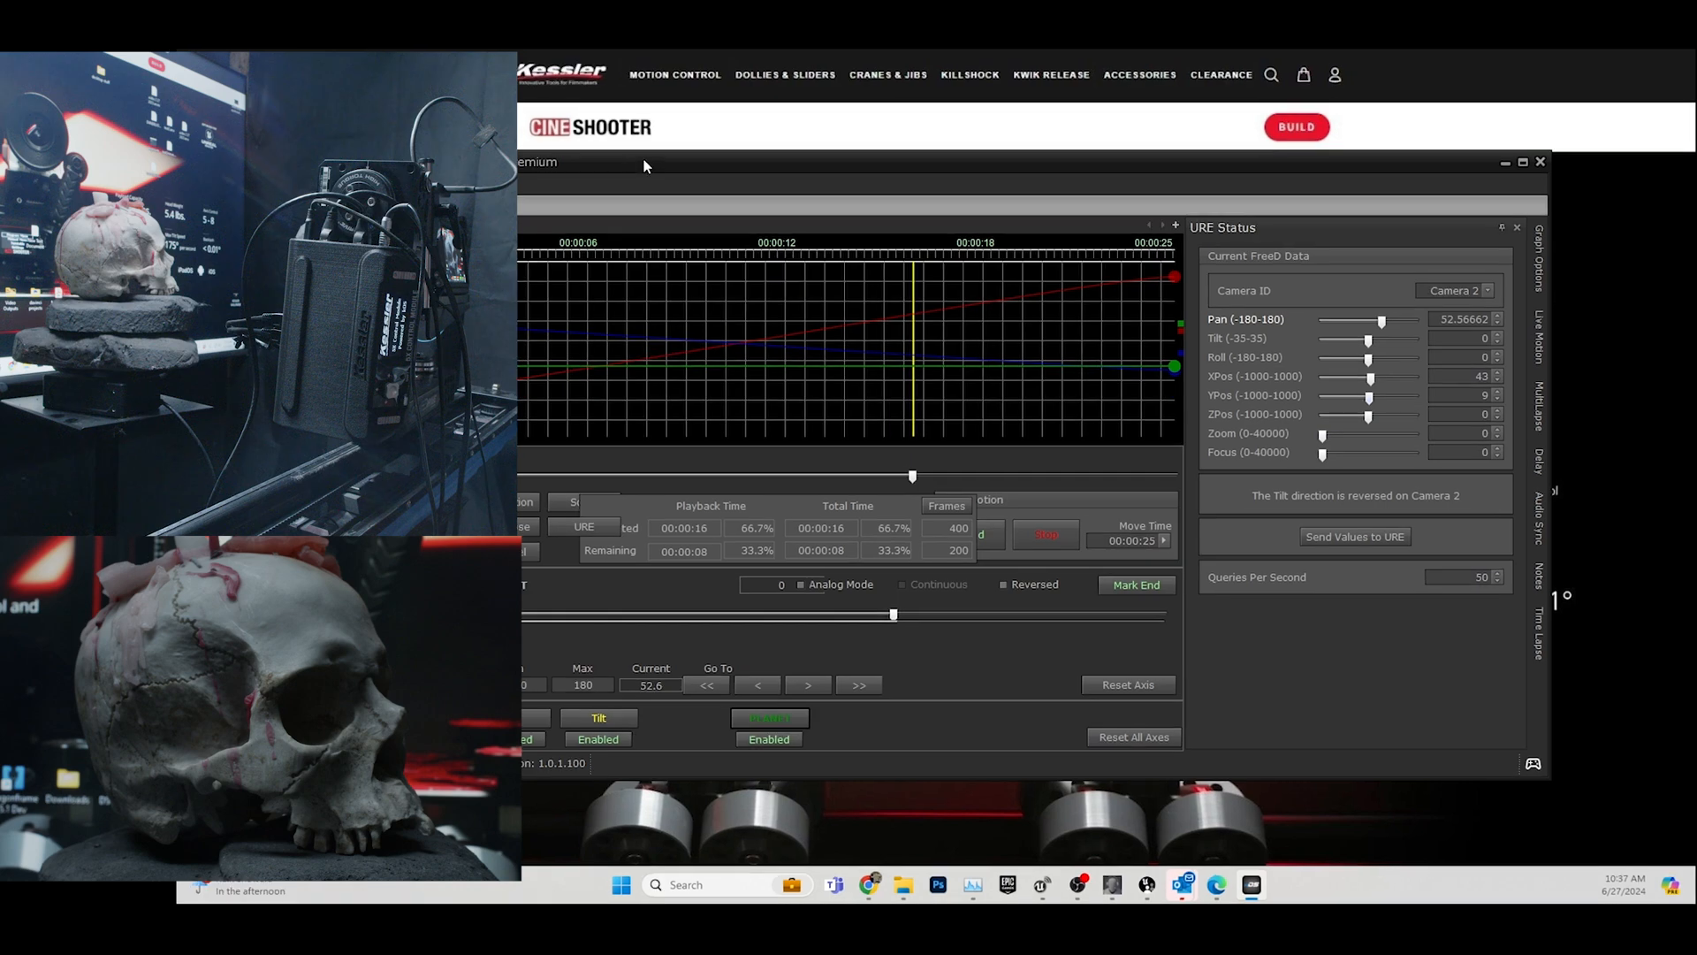
left_click_drag(639, 163, 836, 112)
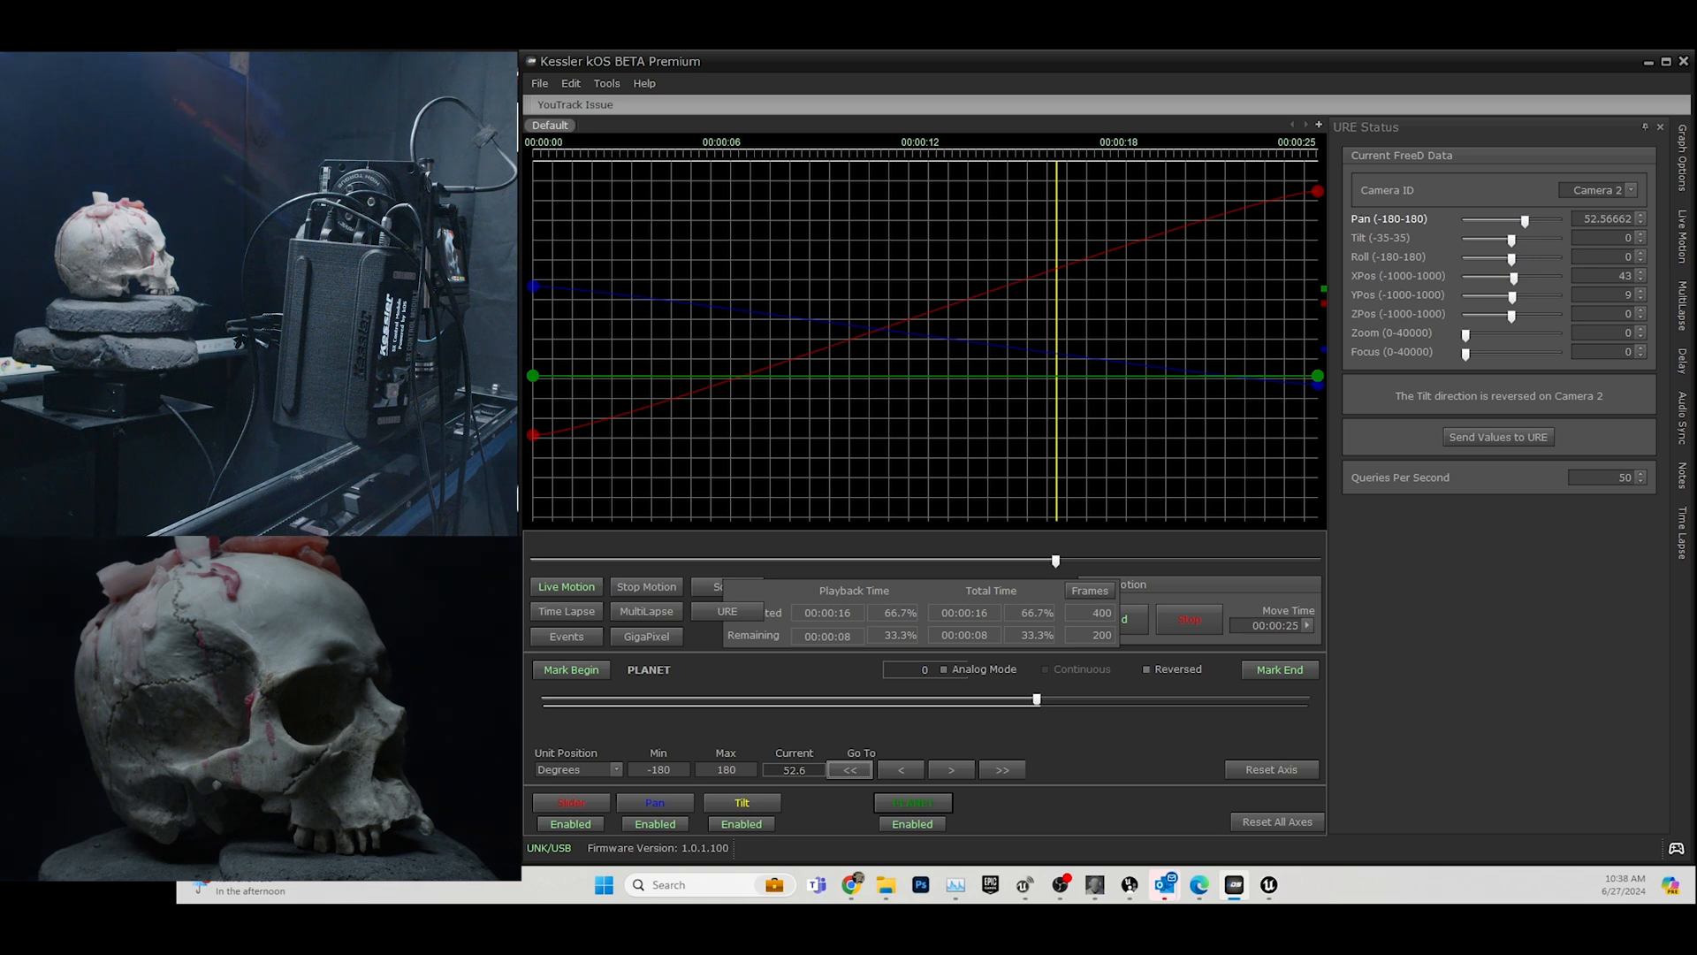
key("alt+Tab")
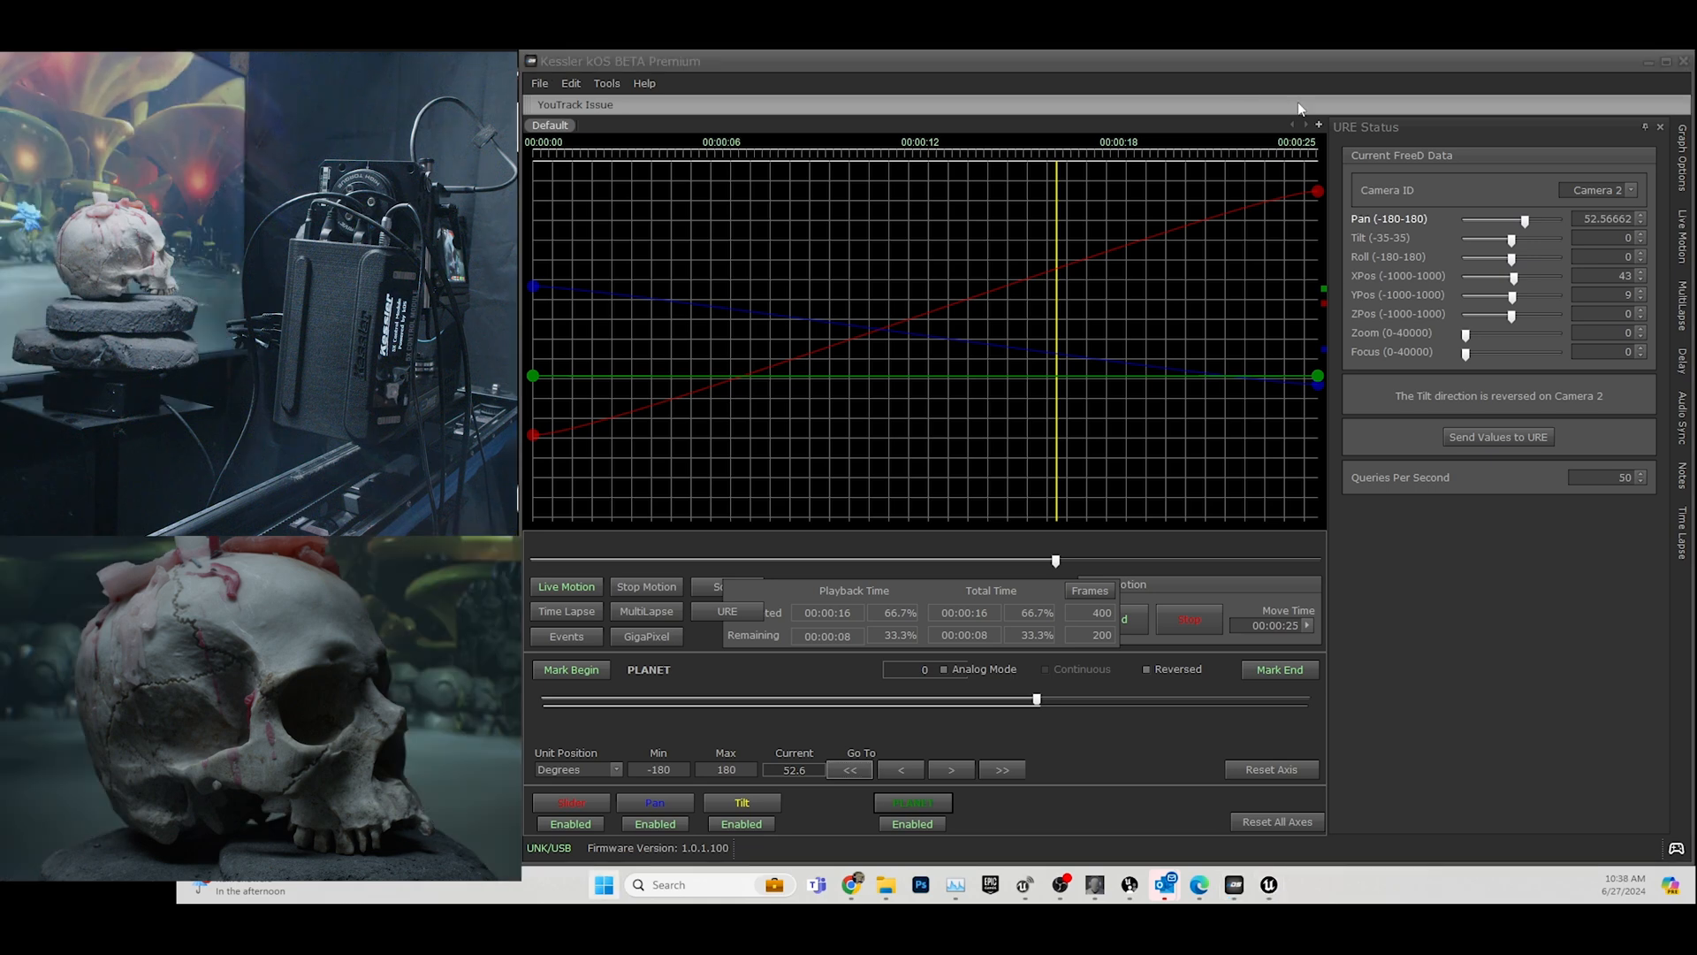
left_click(1409, 596)
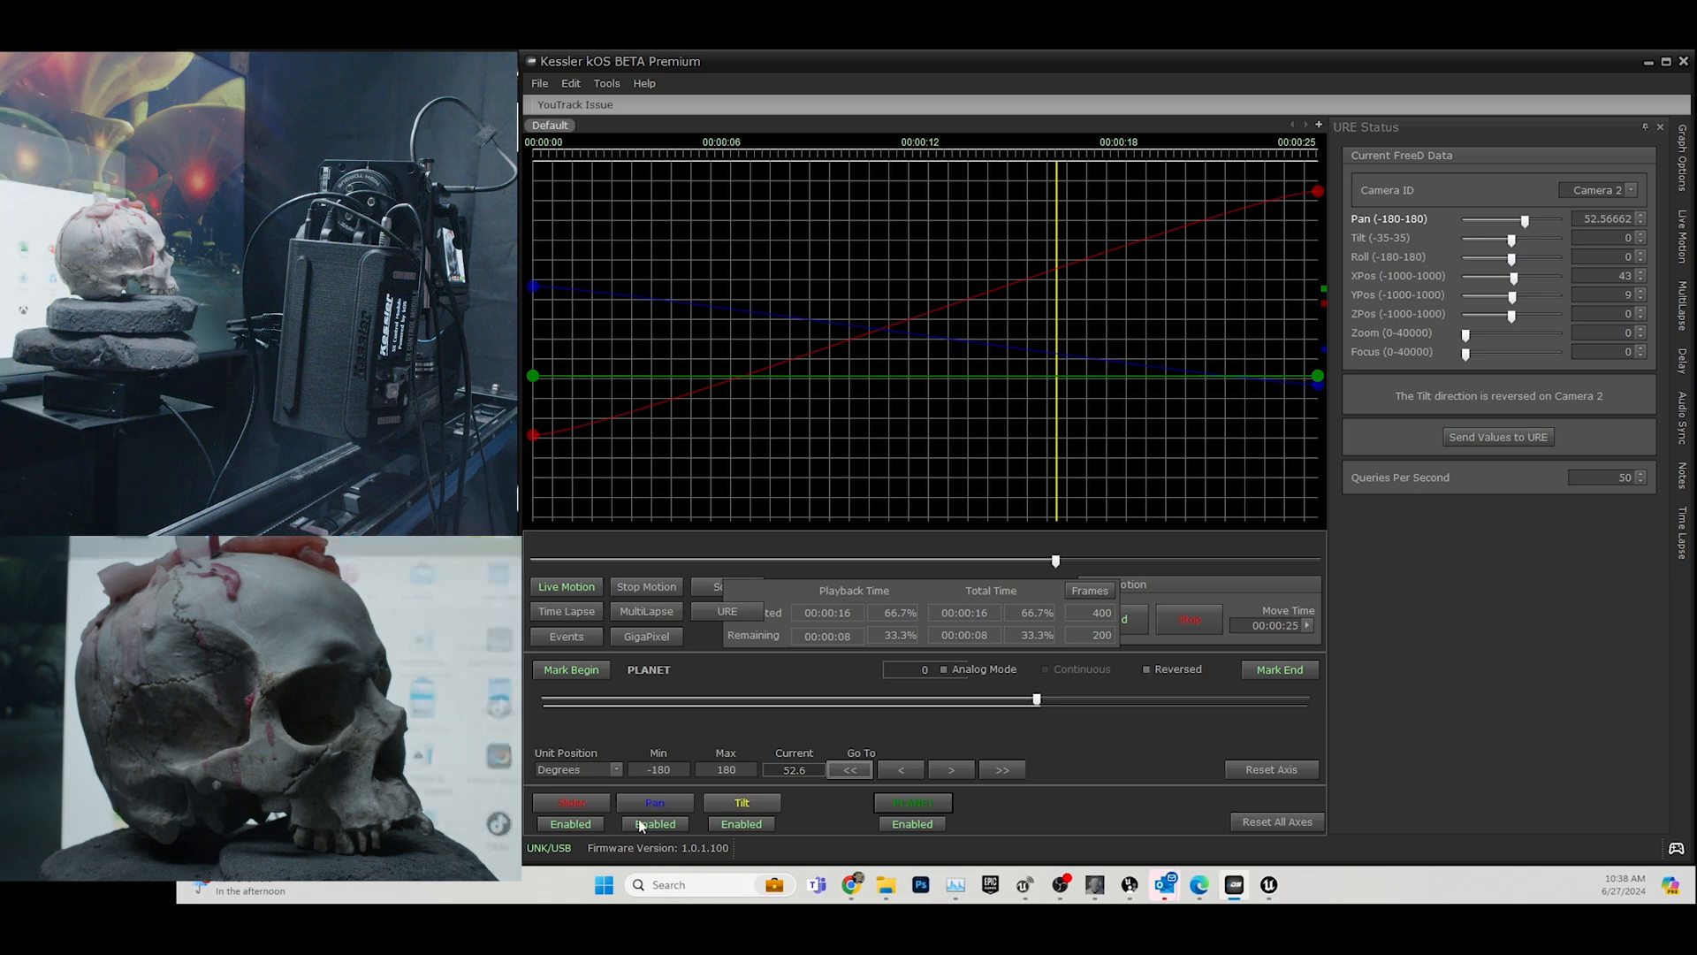
Jog the Pan axis back and forth to test the camera's movement against the nDisplay background, ending at about 9.9.
left_click(654, 802)
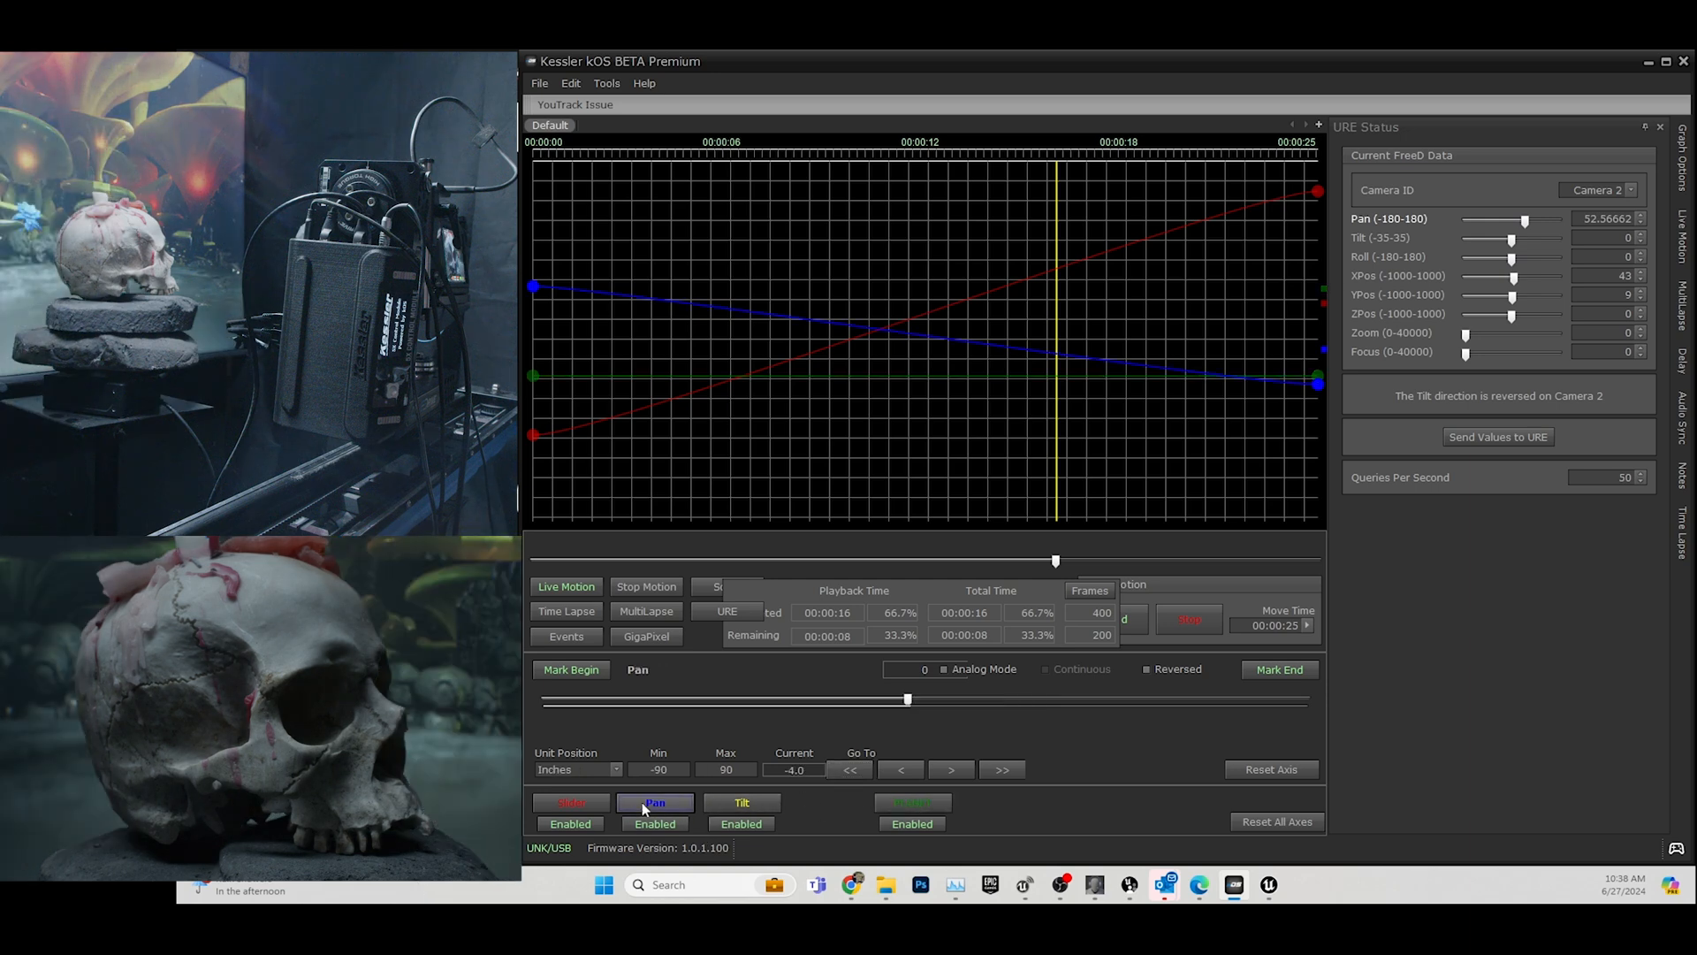
left_click_drag(909, 701, 982, 705)
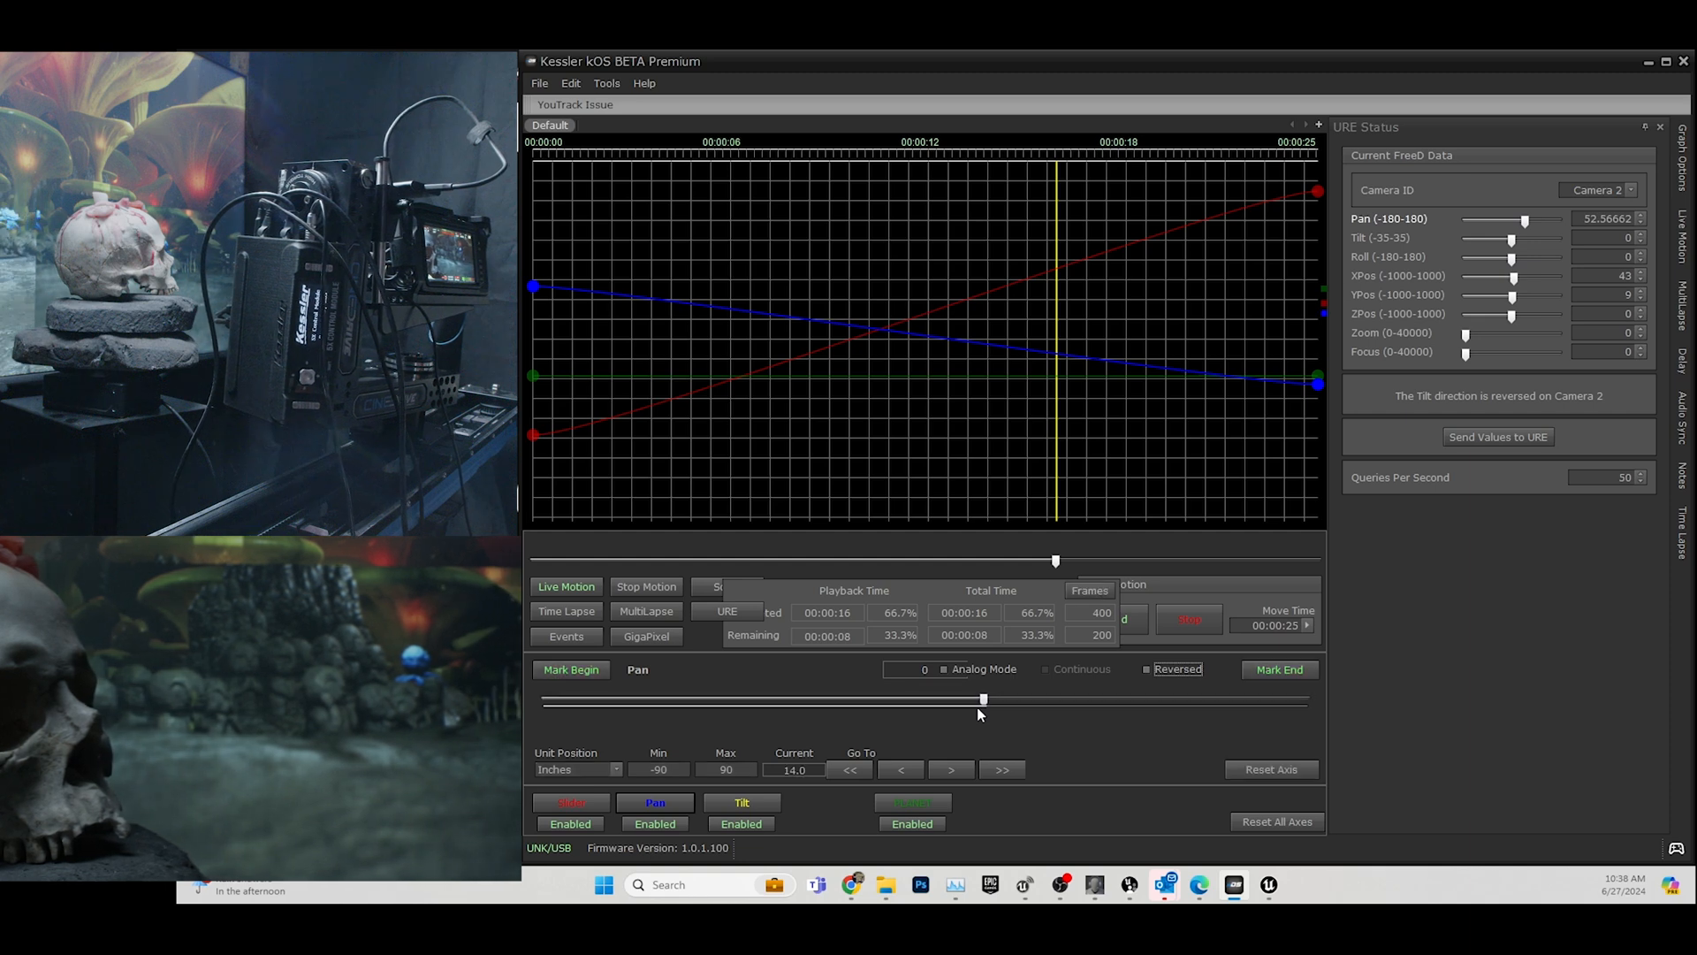
left_click_drag(987, 704, 968, 706)
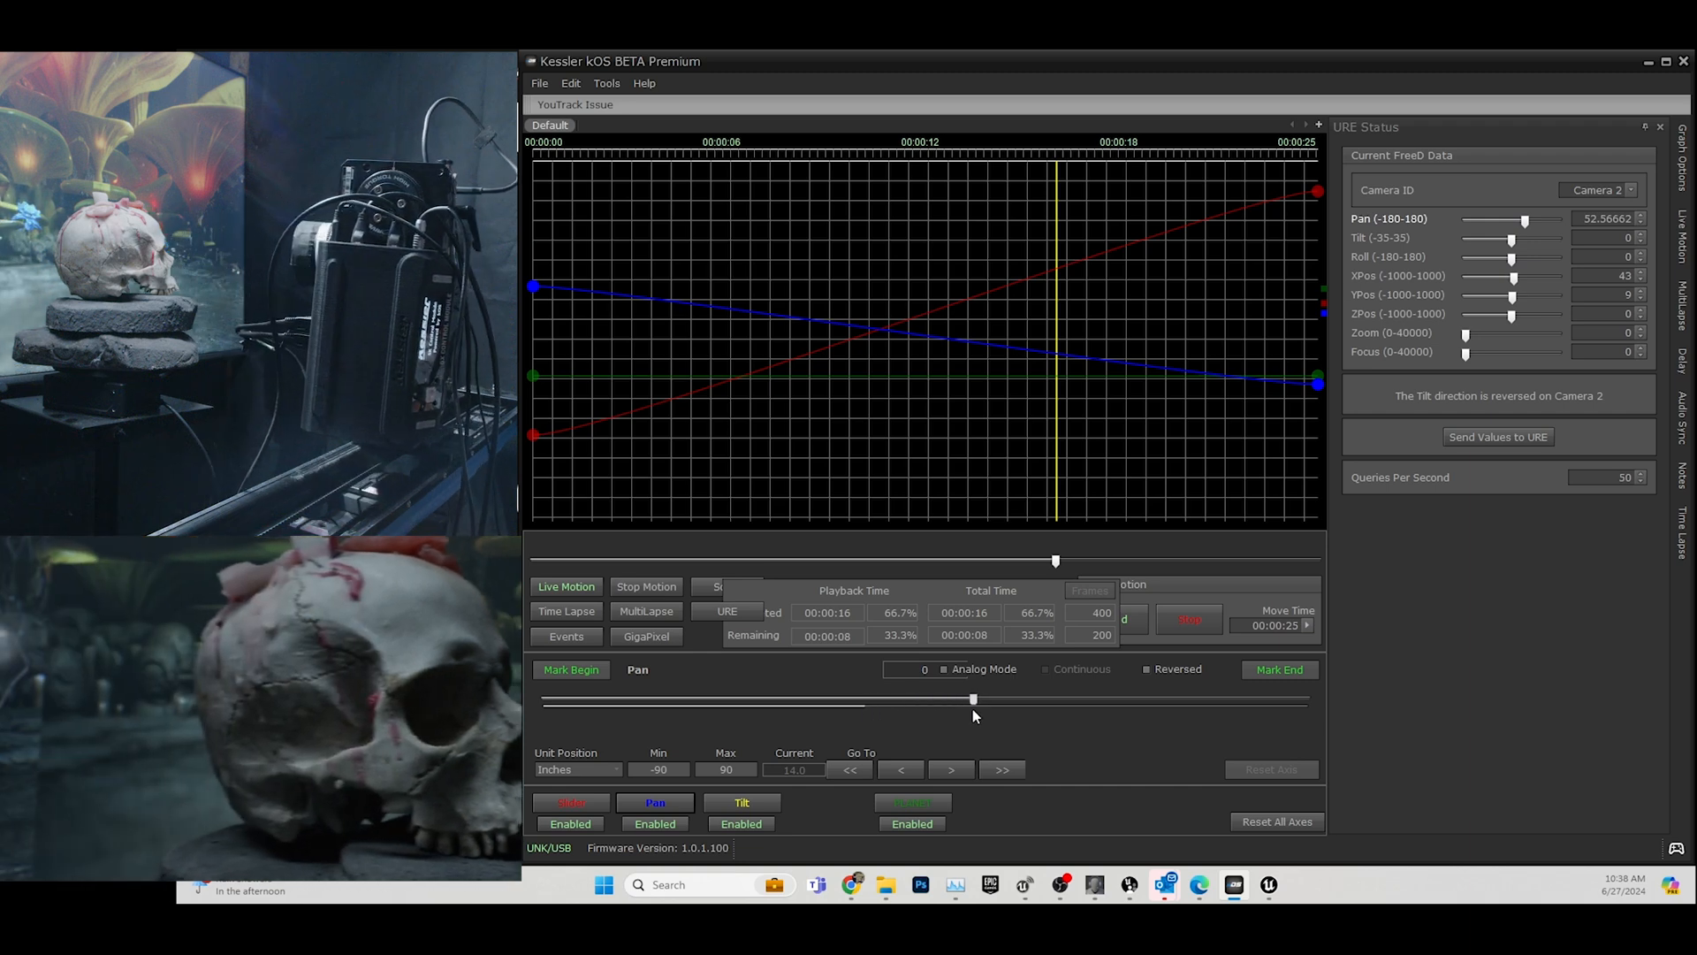
left_click_drag(1058, 708, 1066, 707)
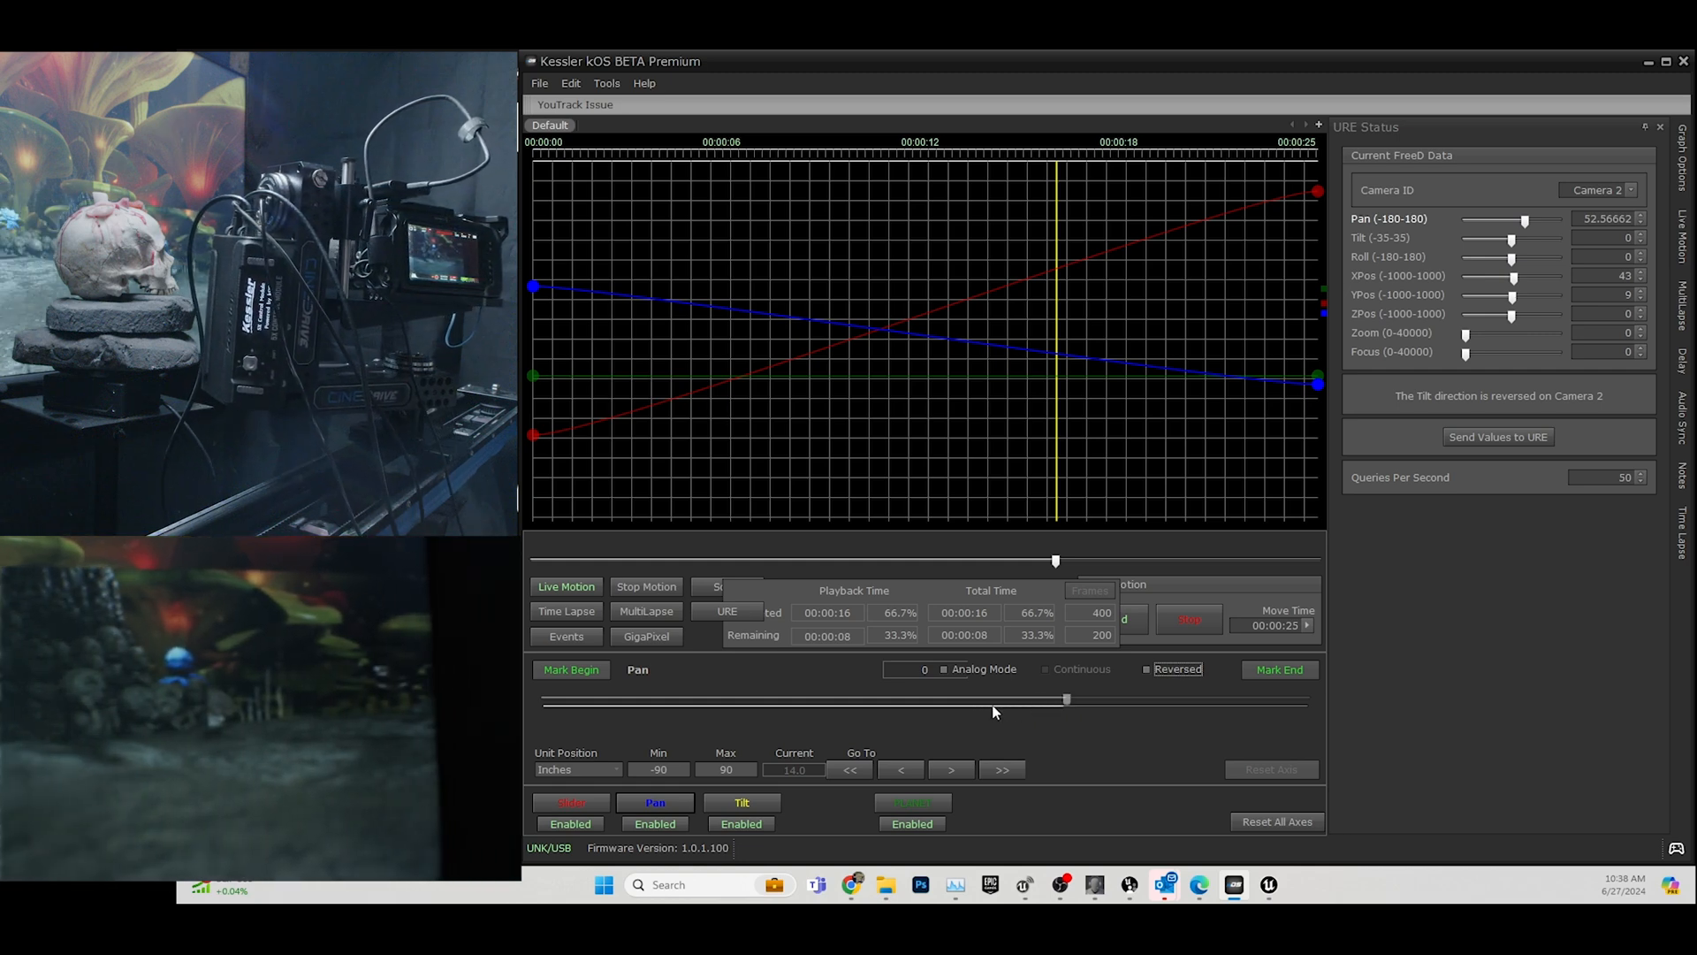
left_click_drag(1065, 703, 968, 703)
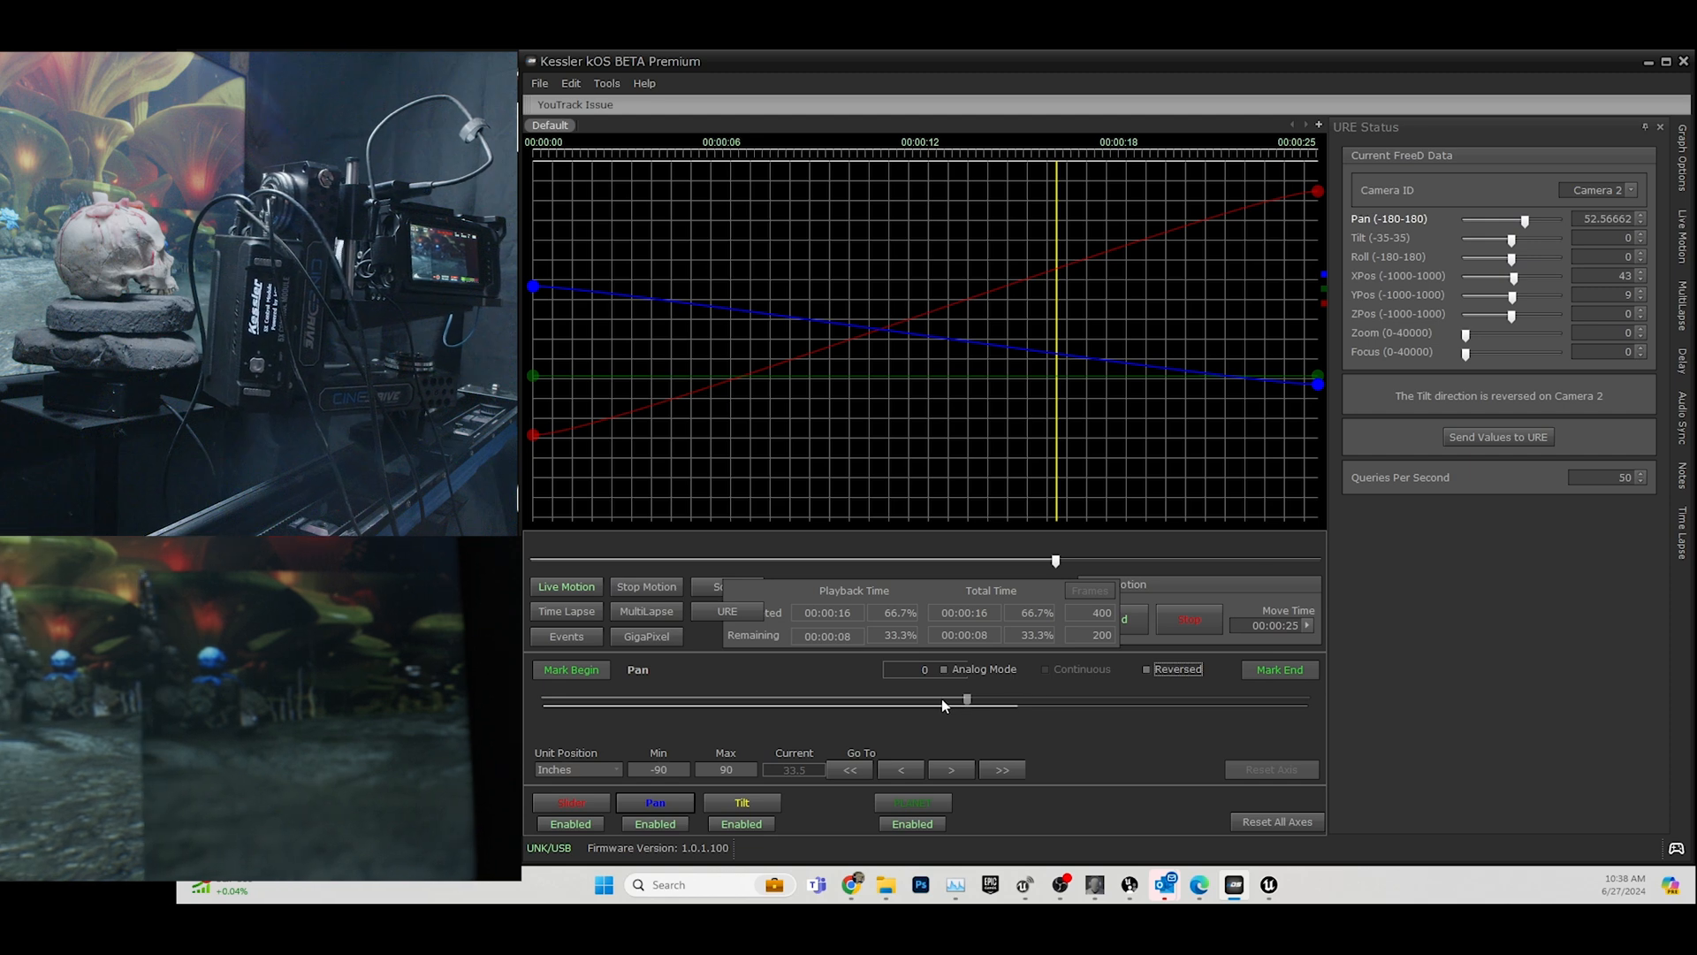
Rotate the PLANET axis to about 37.8° and on to about 67.3°.
left_click(900, 803)
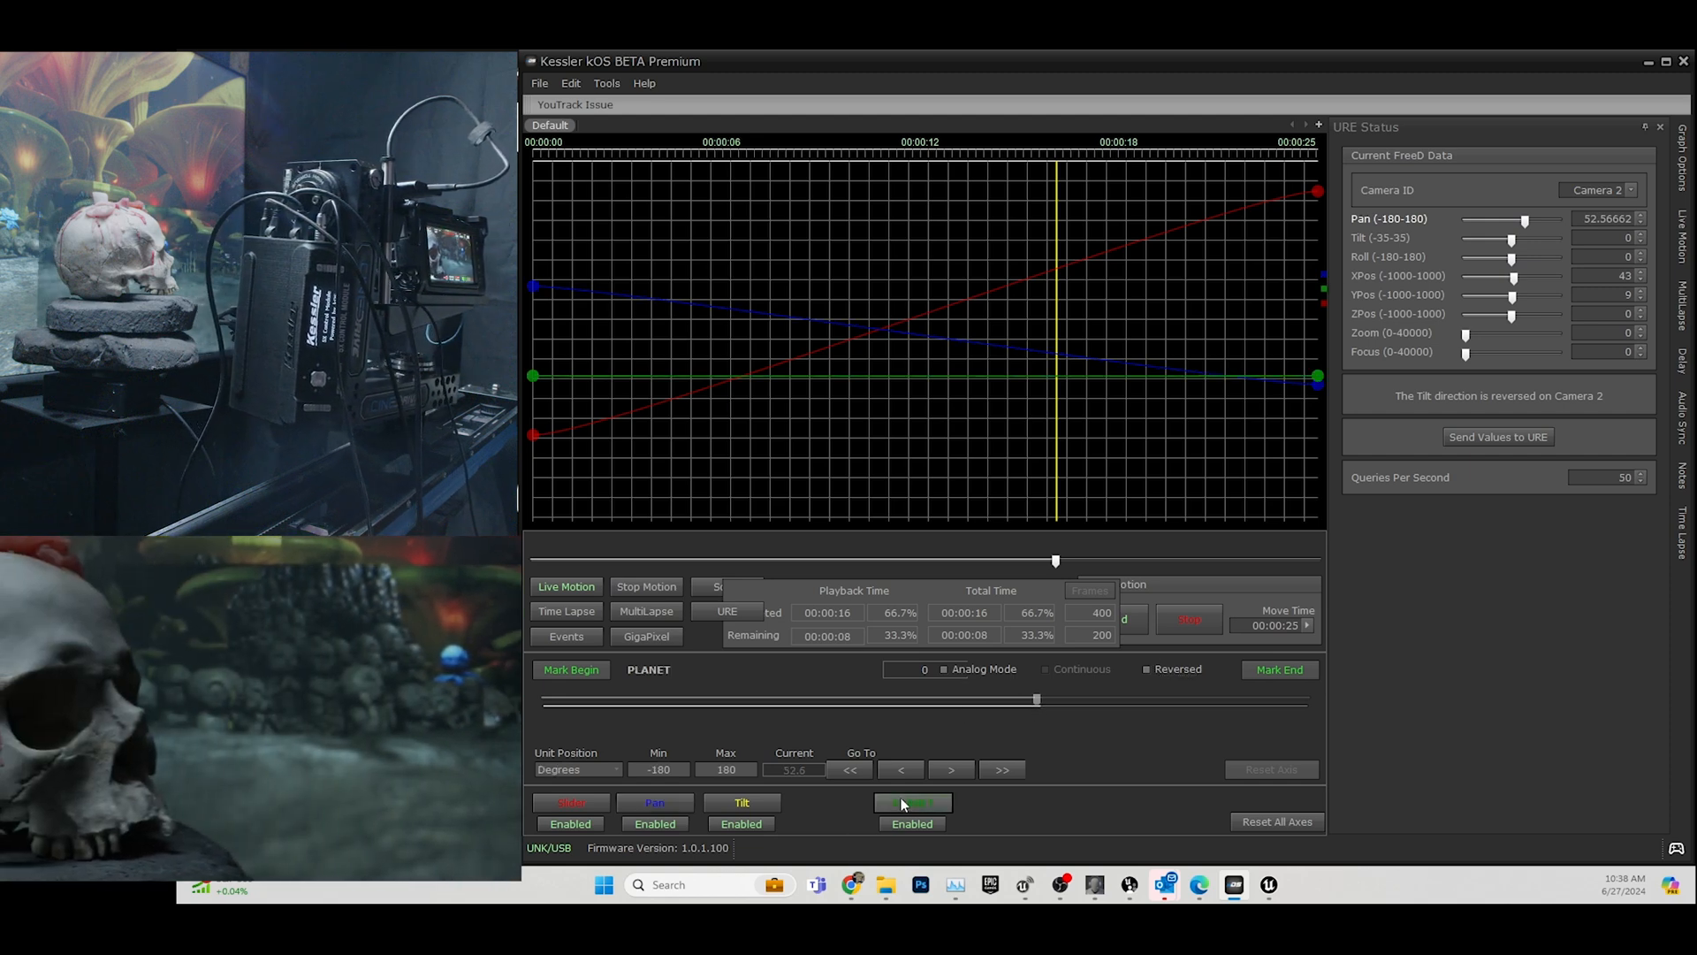
left_click_drag(1037, 703, 1033, 704)
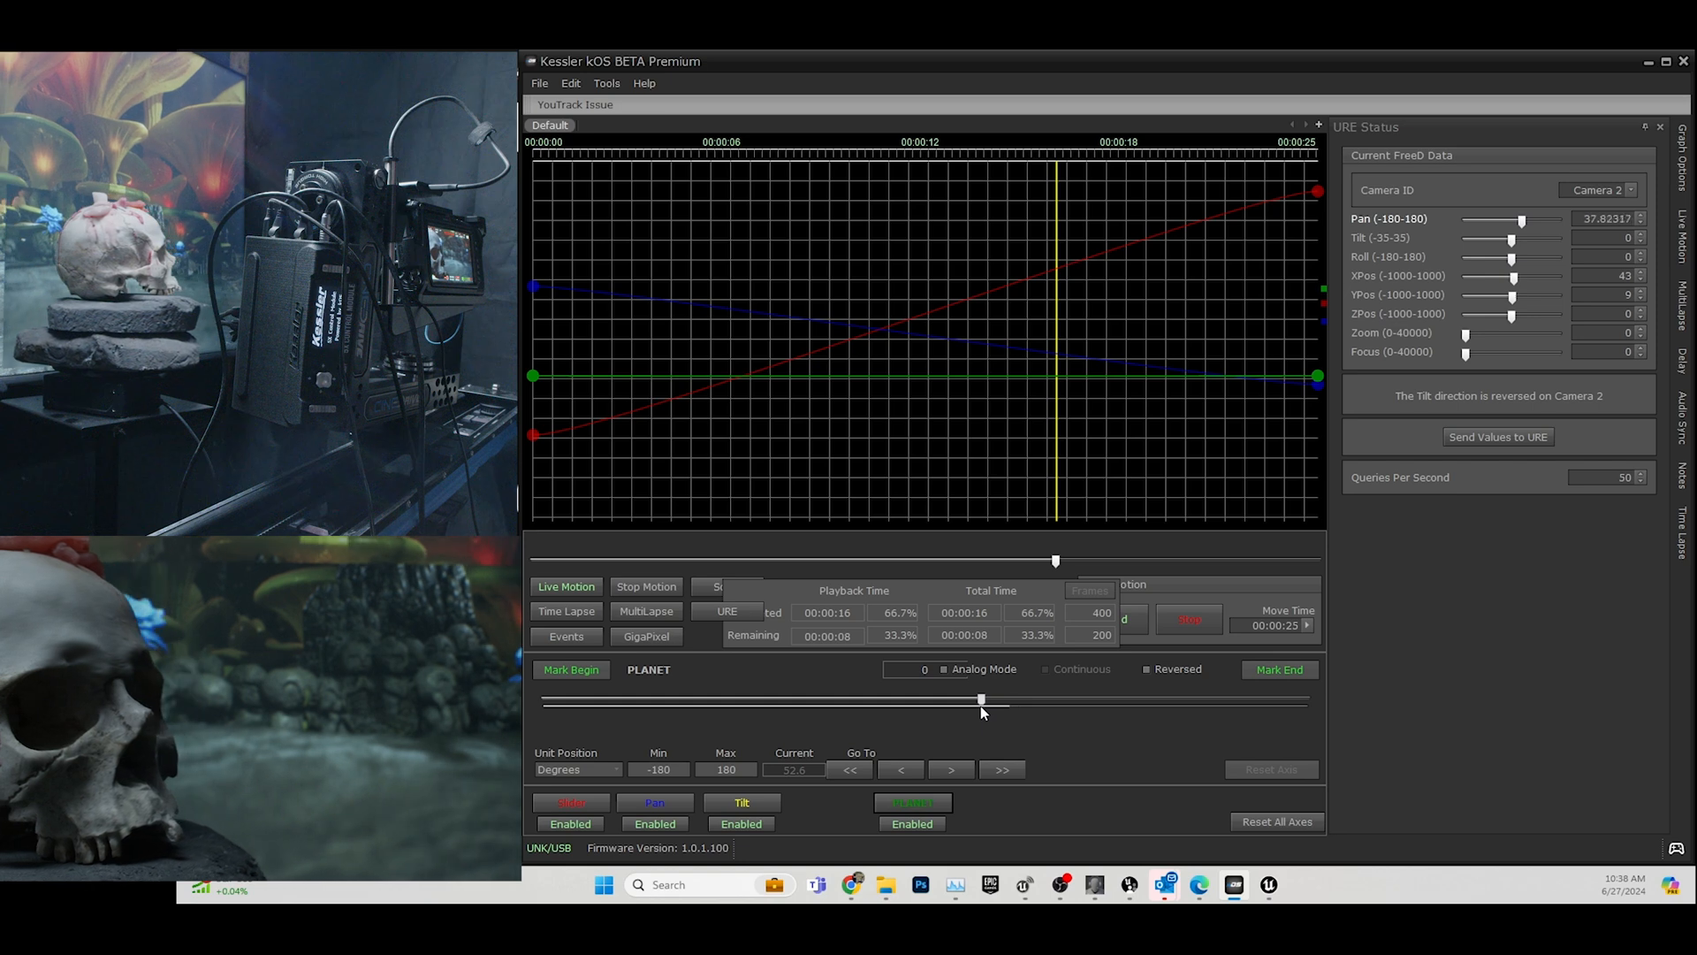
left_click_drag(980, 706, 1065, 701)
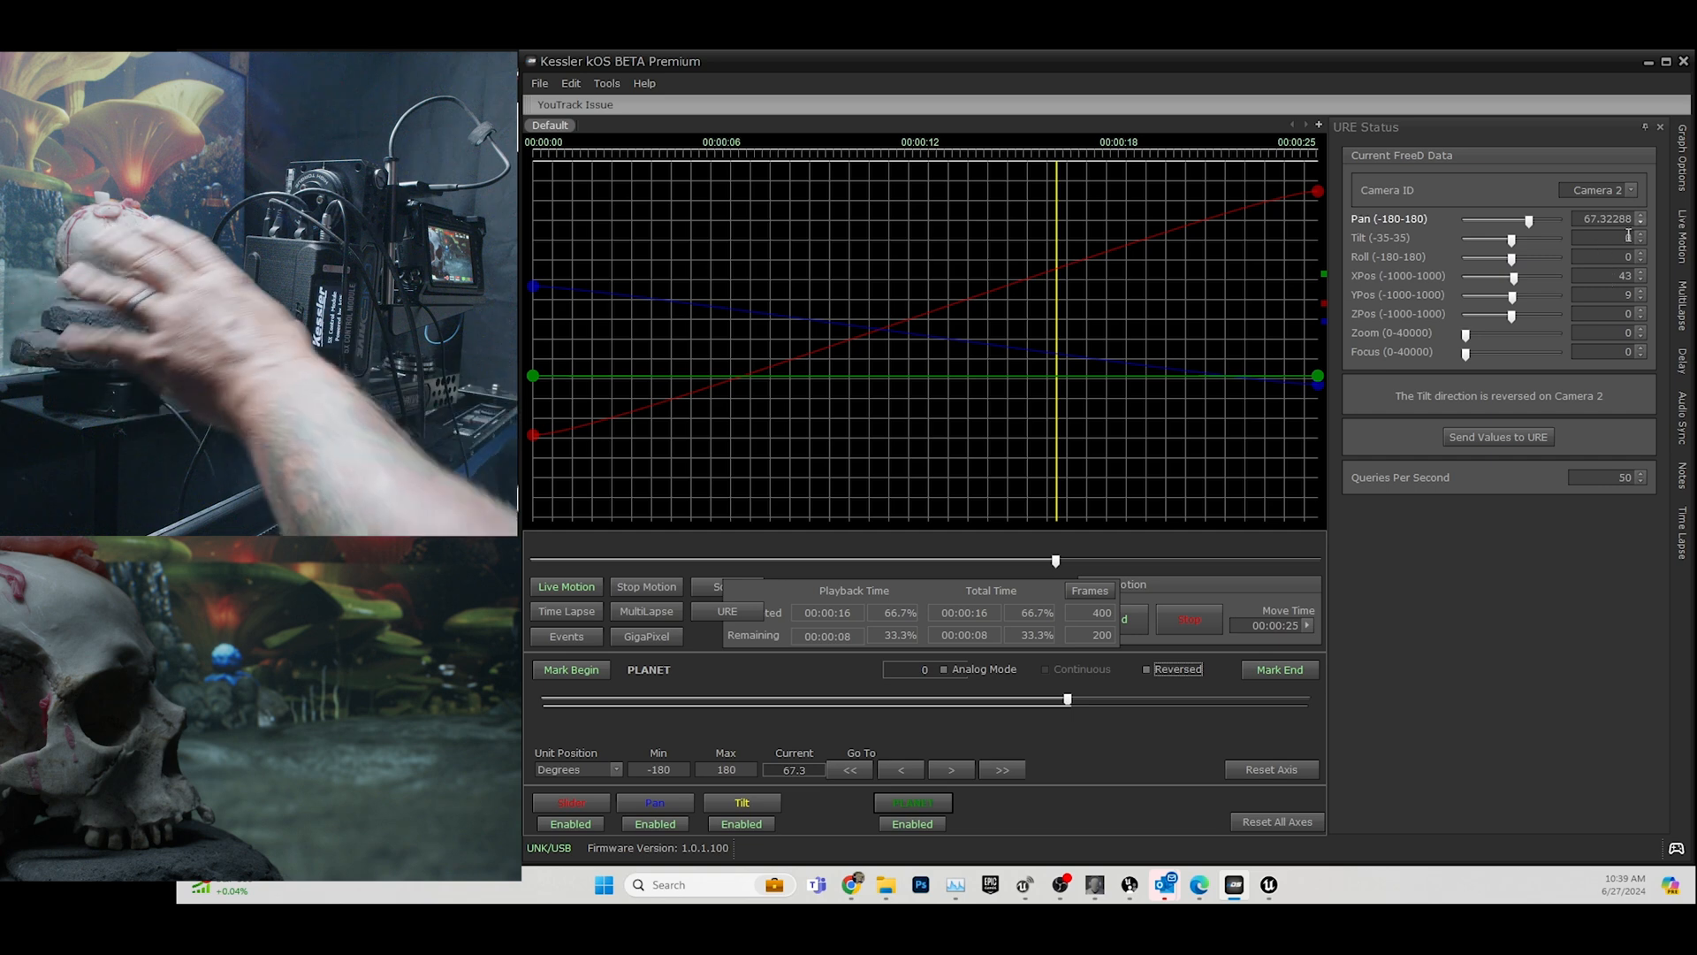
Offset Camera 2's FreeD position to about XPos -145 and ZPos 111.
left_click(1513, 279)
left_click_drag(1516, 283, 1507, 284)
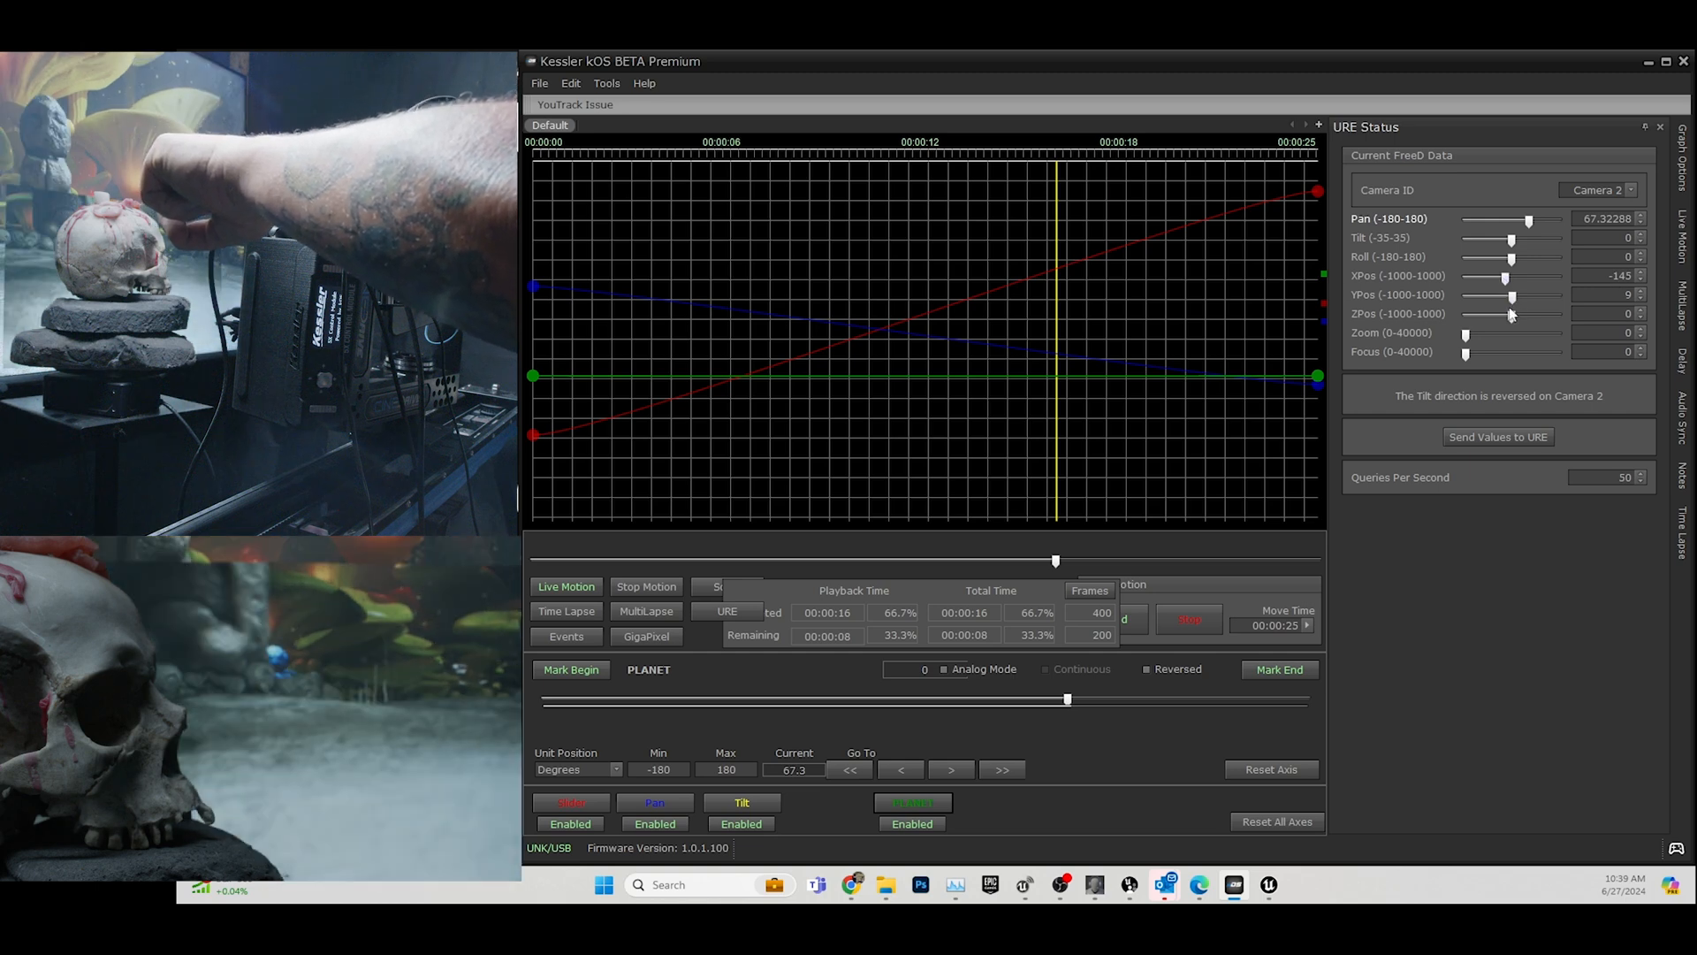
left_click_drag(1512, 313, 1628, 298)
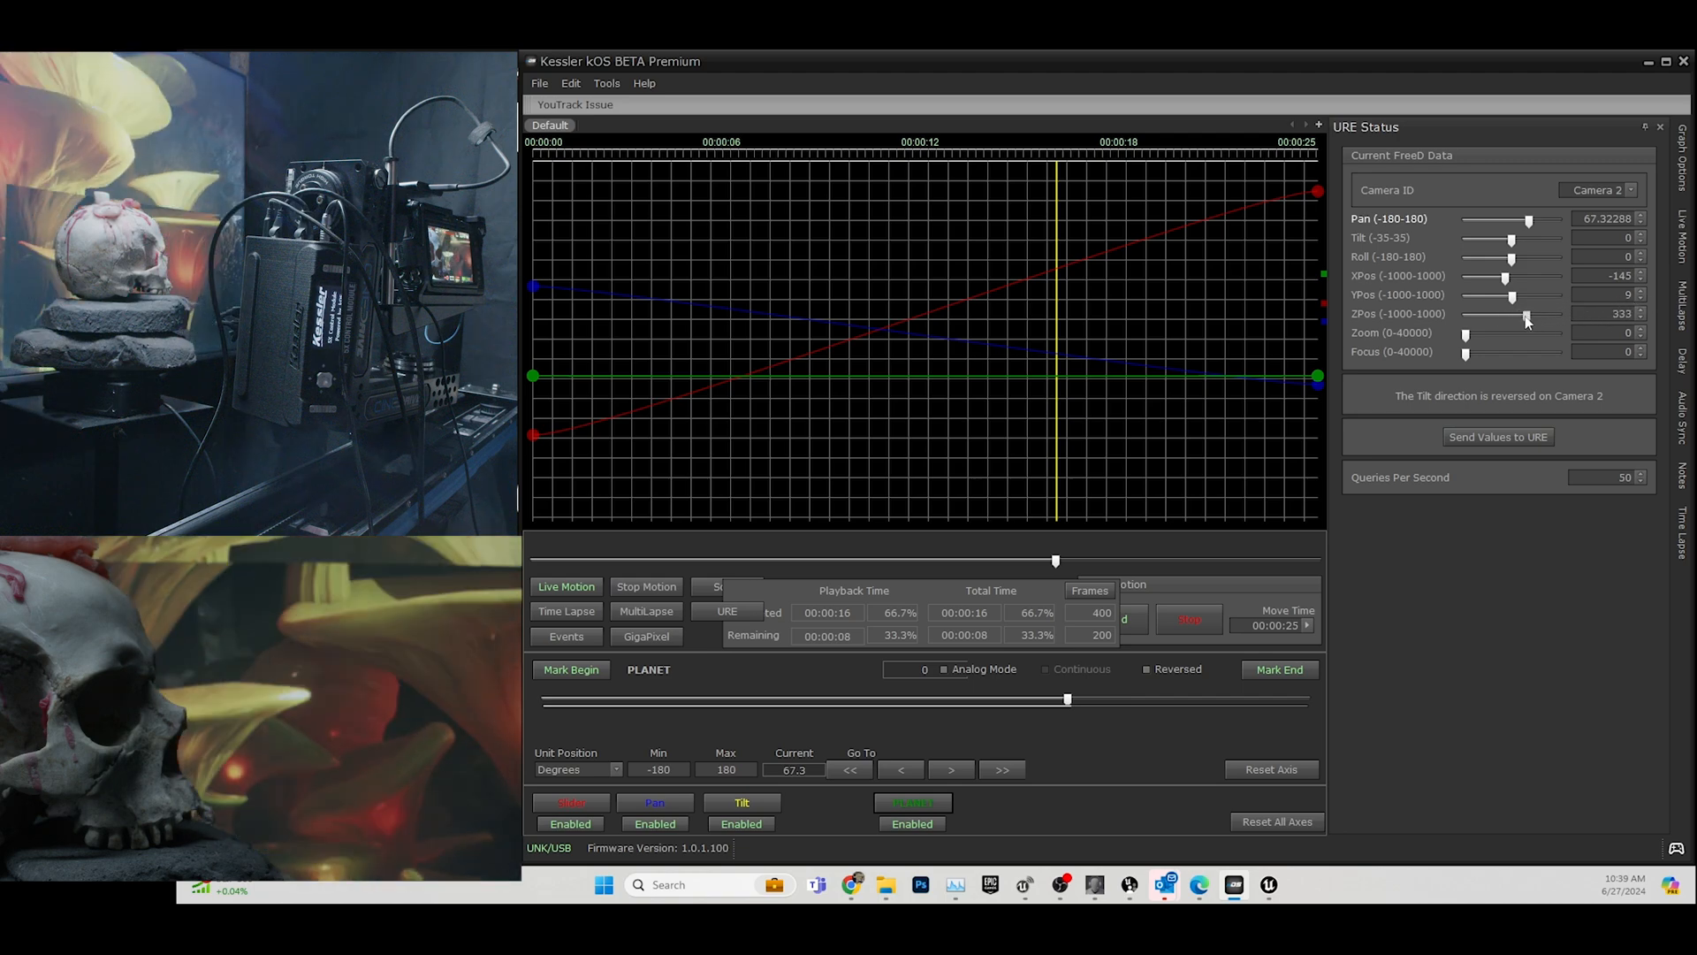
left_click_drag(1512, 324, 1509, 324)
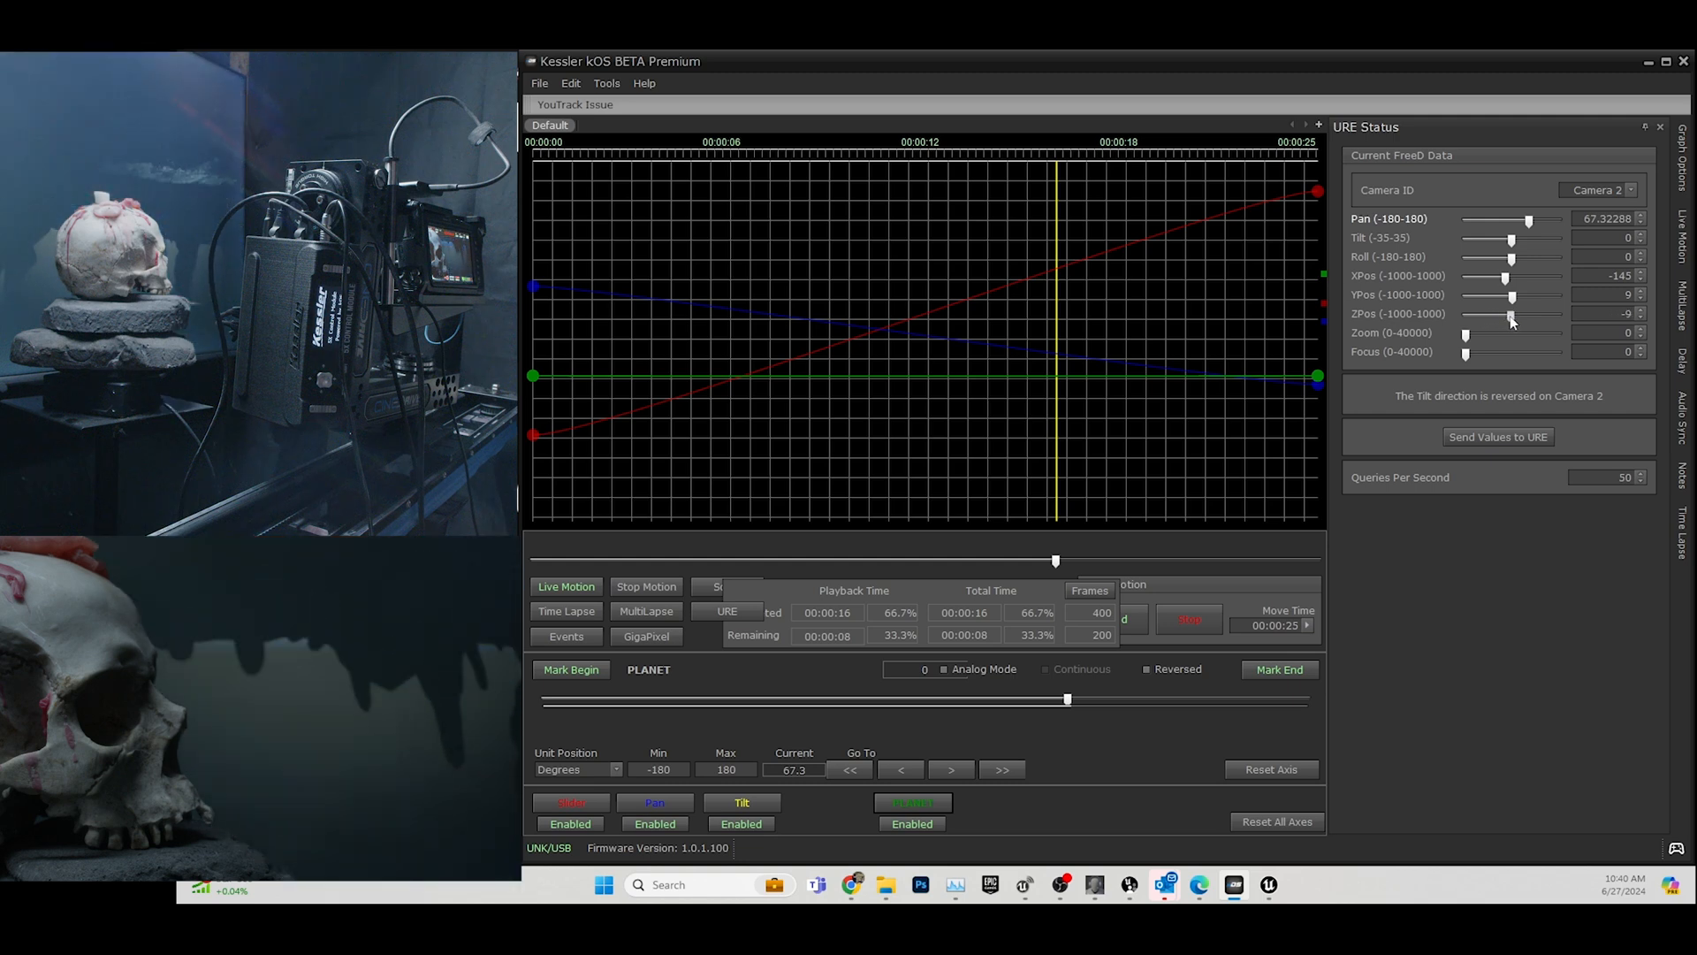
left_click_drag(1501, 317, 1517, 316)
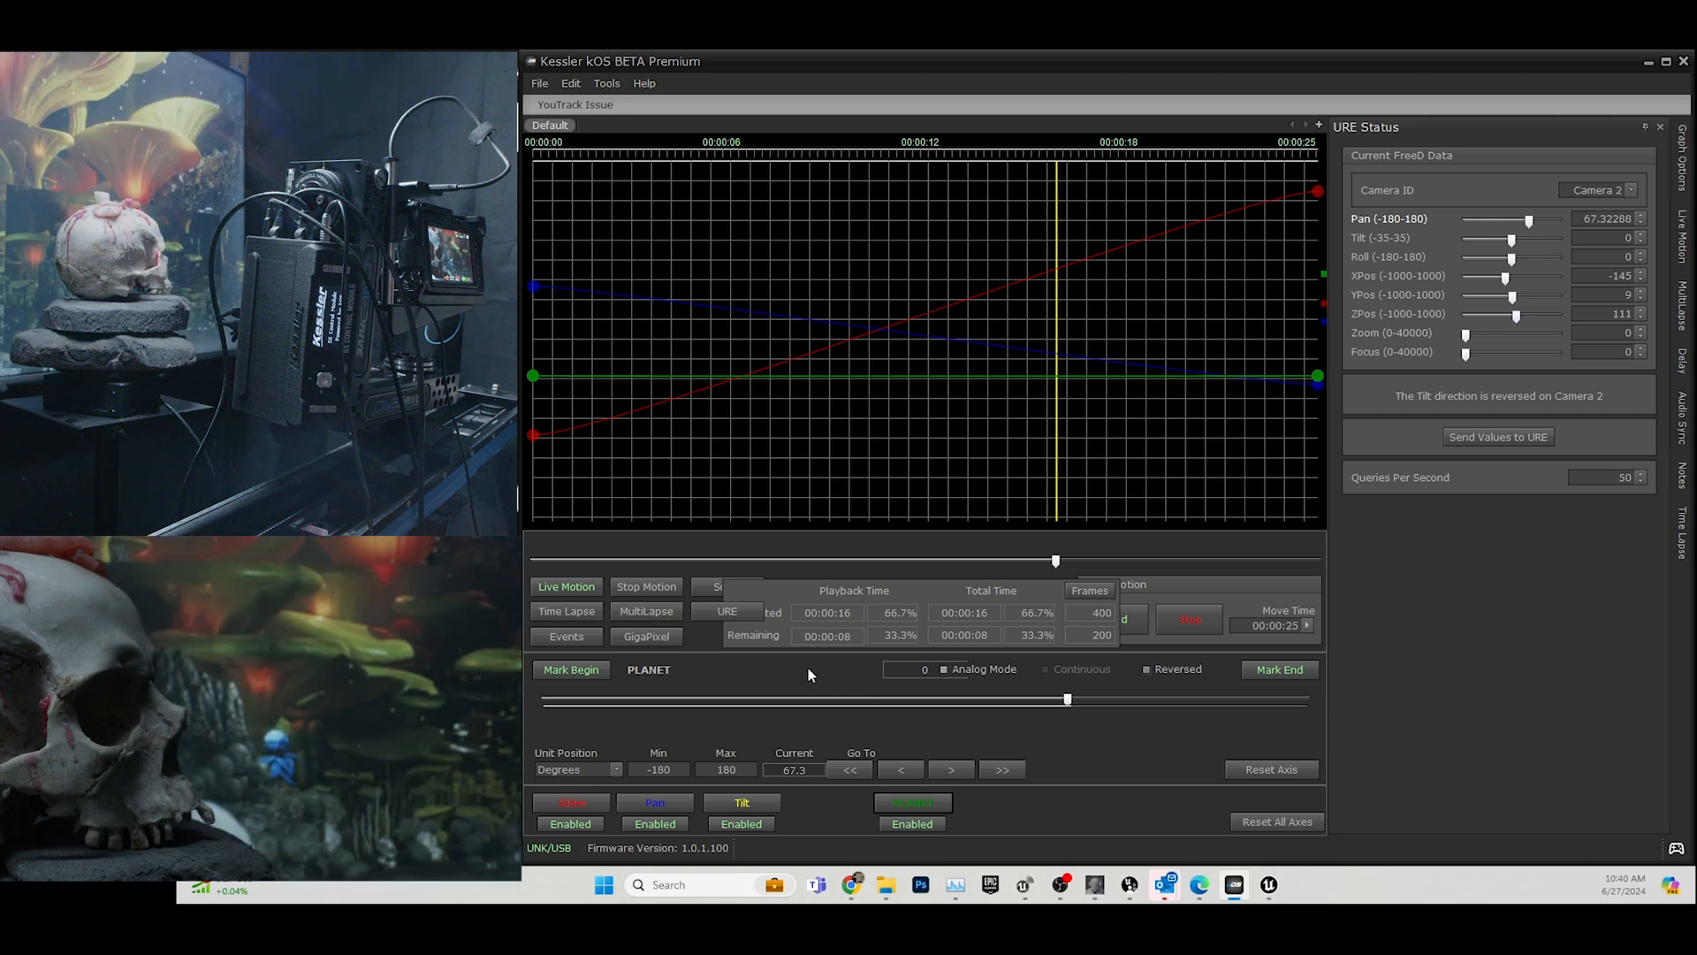
Widen Camera 2's Z Position range to -5000 to 5000 in the Unreal Engine setup, and set its ZPos to about 812.
left_click(728, 612)
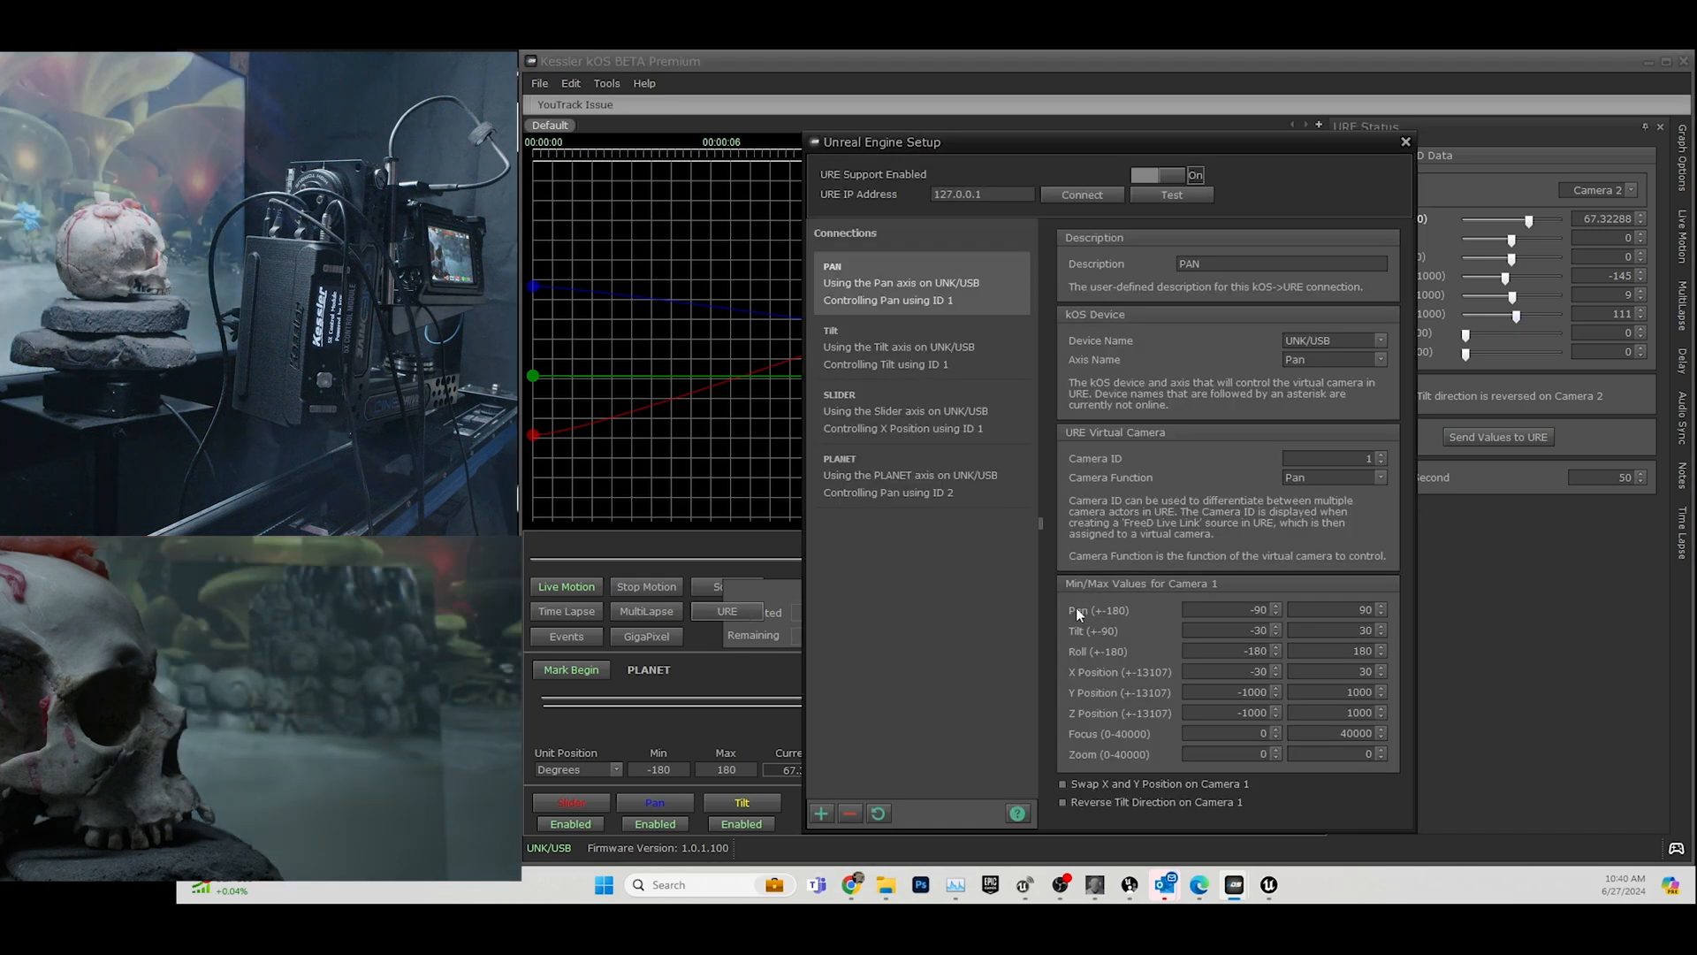
left_click(888, 492)
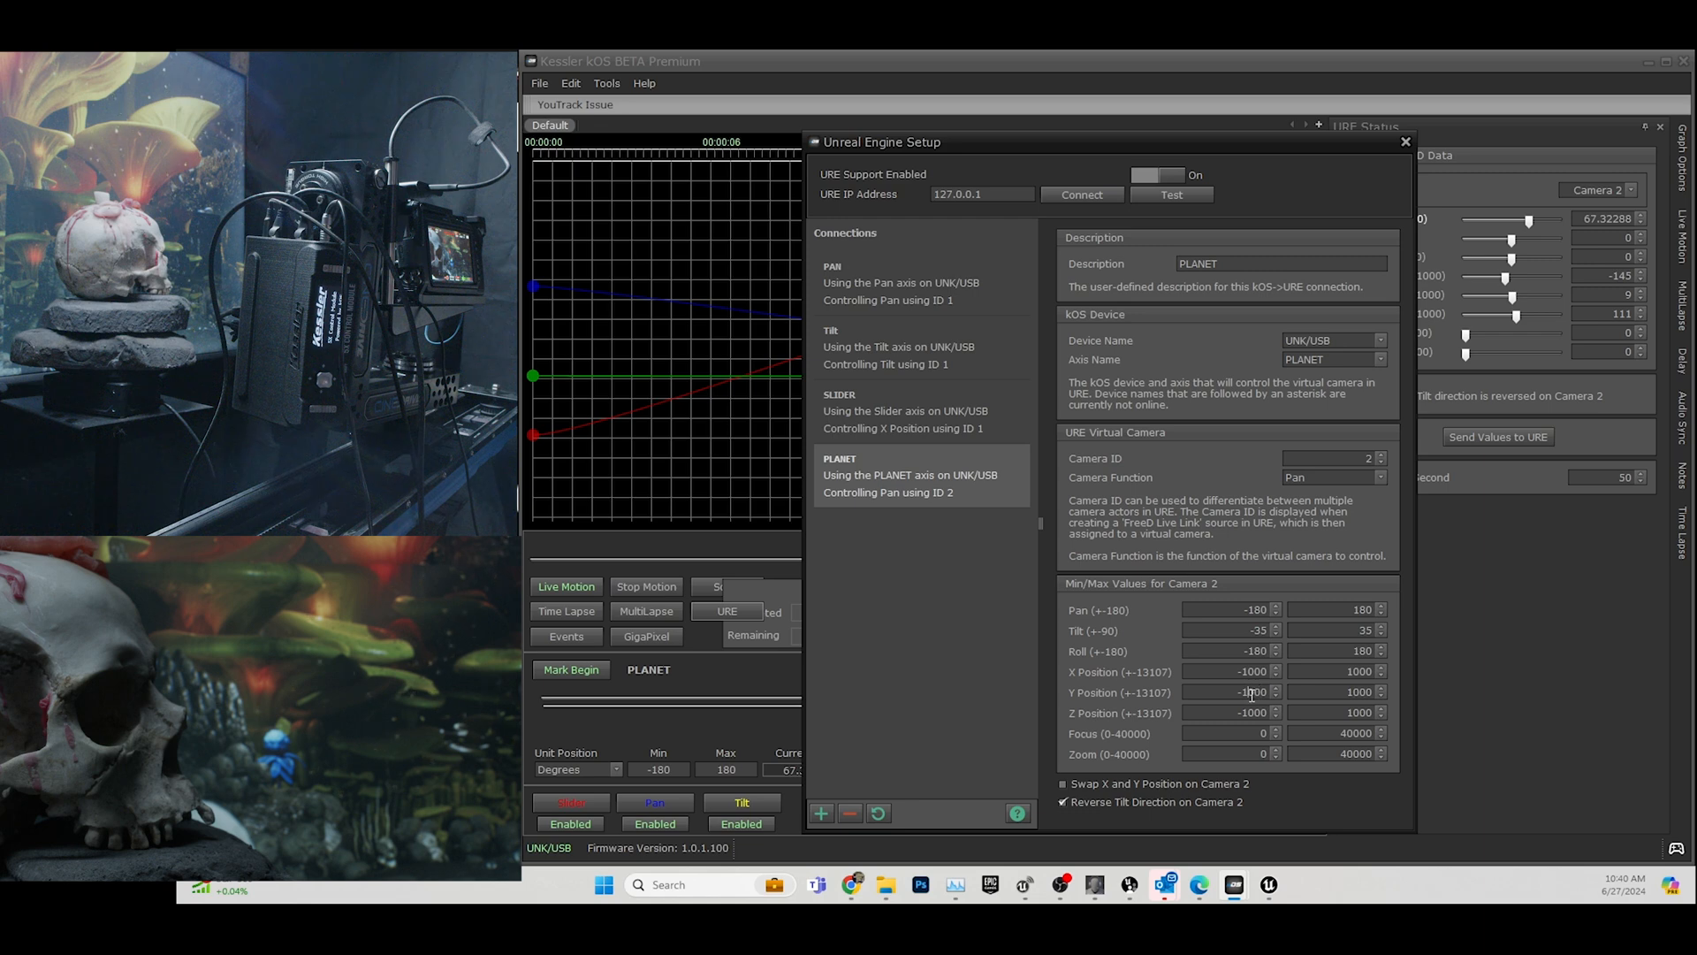
left_click_drag(1242, 708, 1250, 708)
left_click(868, 303)
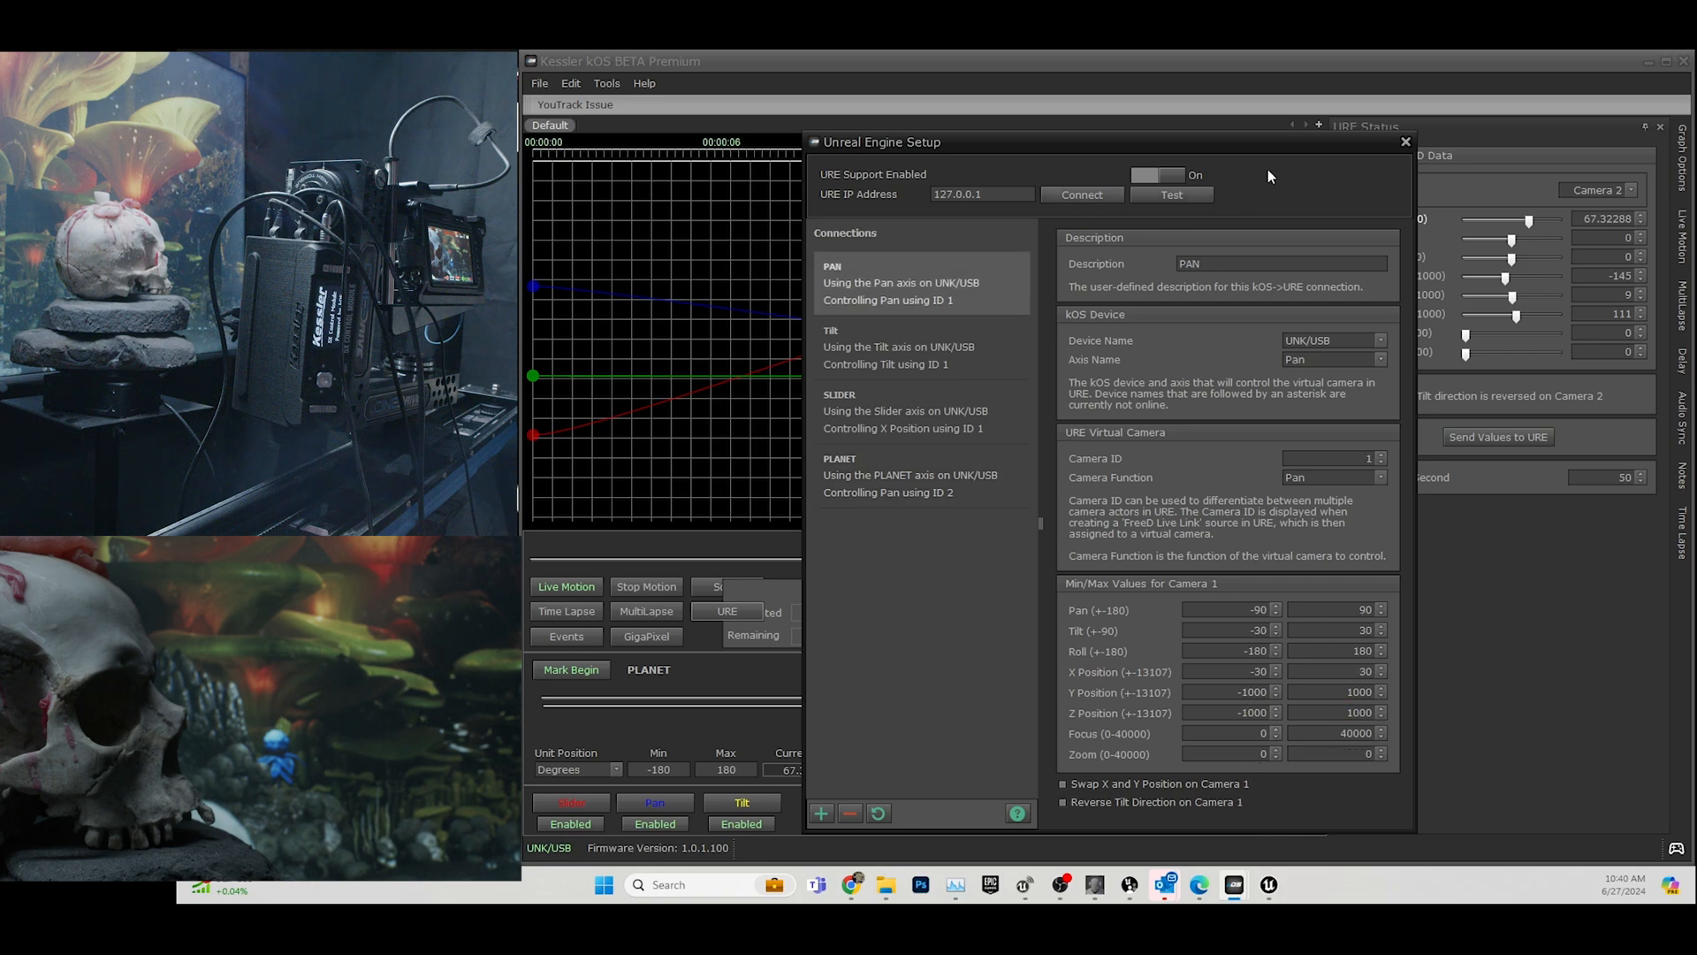
left_click(1408, 143)
mouse_move(1513, 316)
left_mouse_down()
mouse_move(1571, 310)
mouse_move(1519, 316)
left_mouse_up()
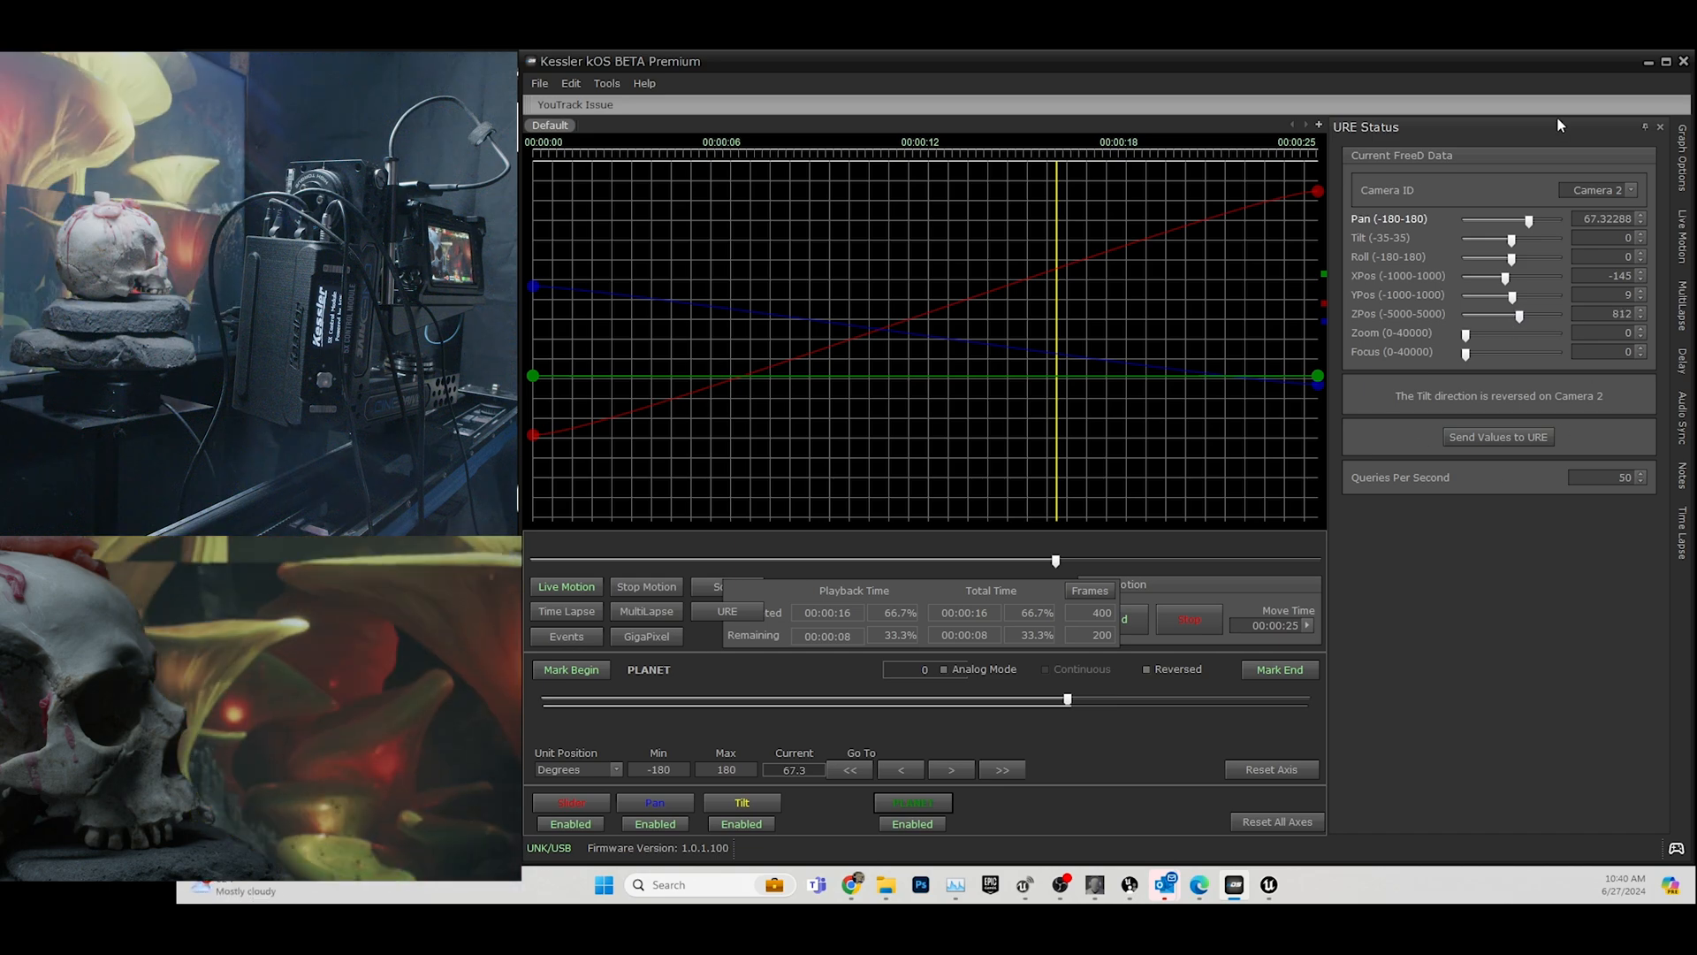
Rotate the PLANET axis to about 23.3° and pan the camera back onto the skull.
left_click(924, 810)
left_click_drag(1050, 704, 951, 714)
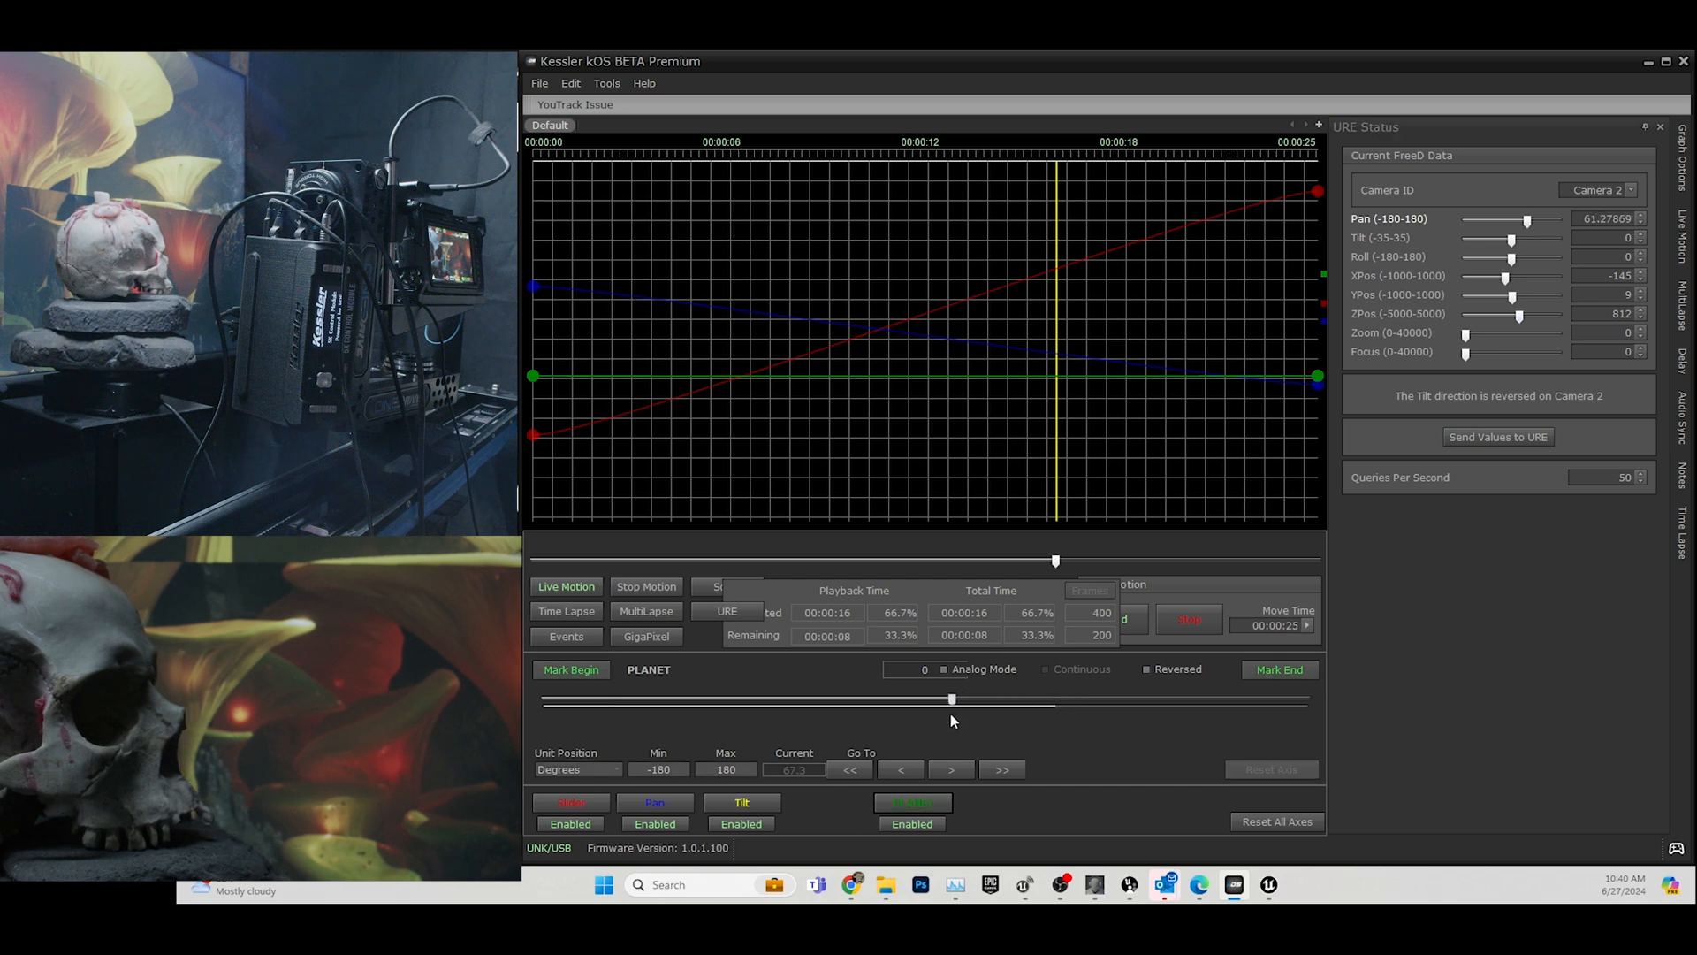
left_click(661, 801)
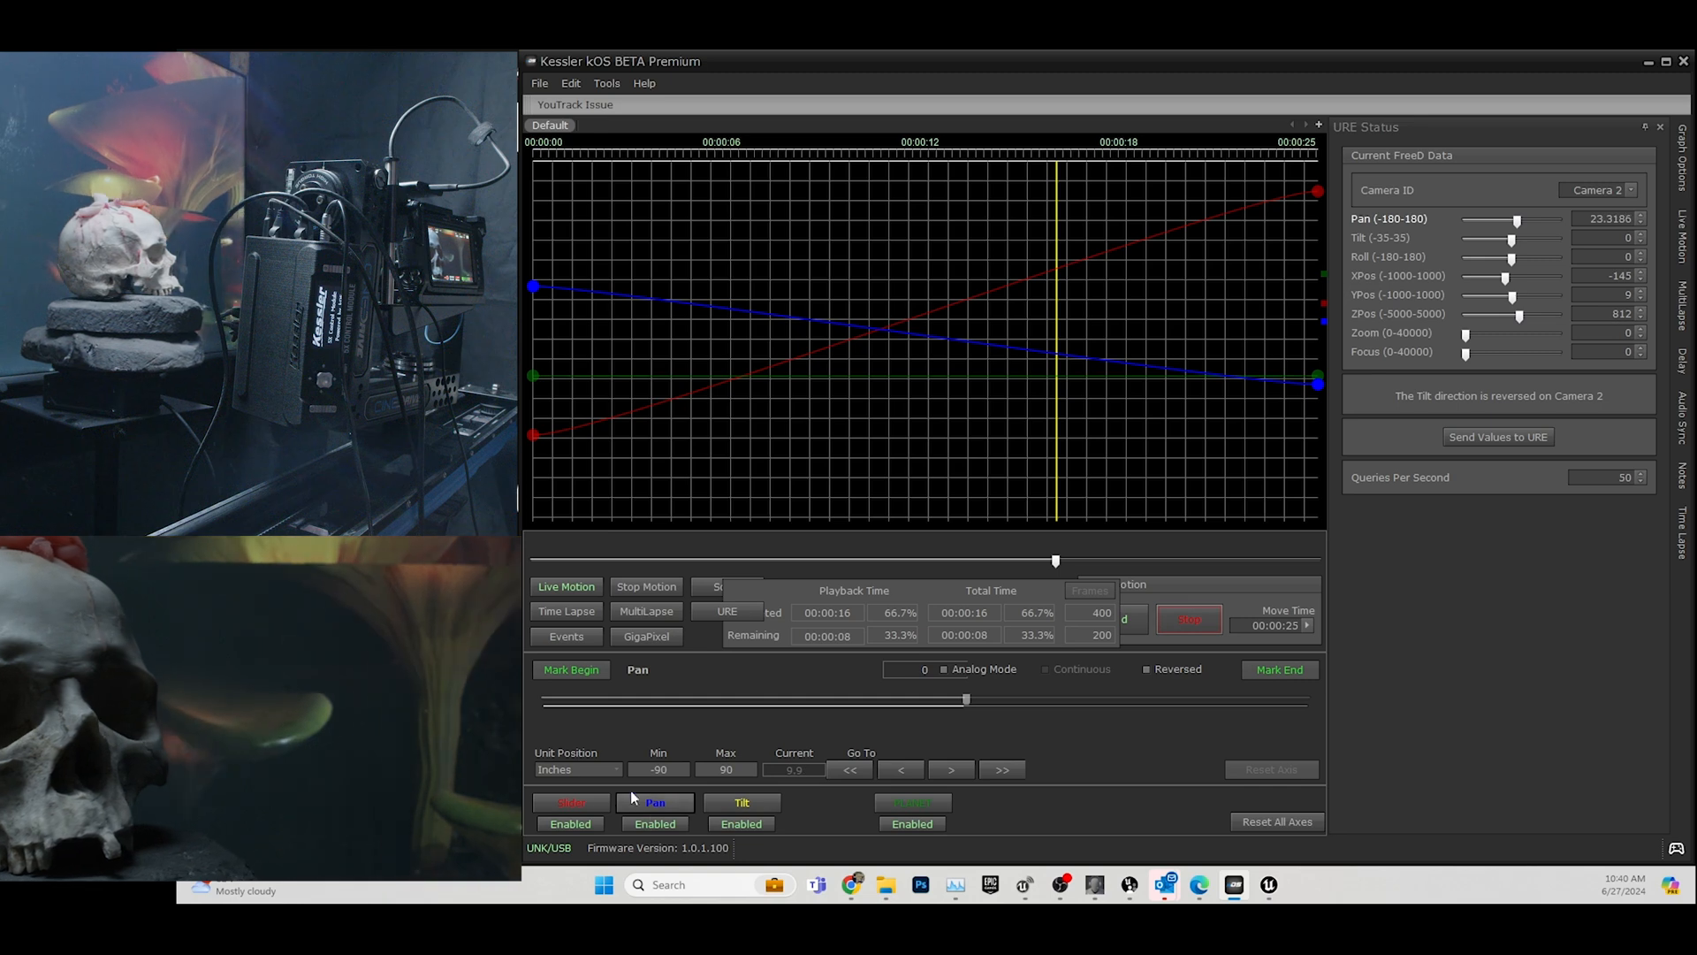
left_click(584, 801)
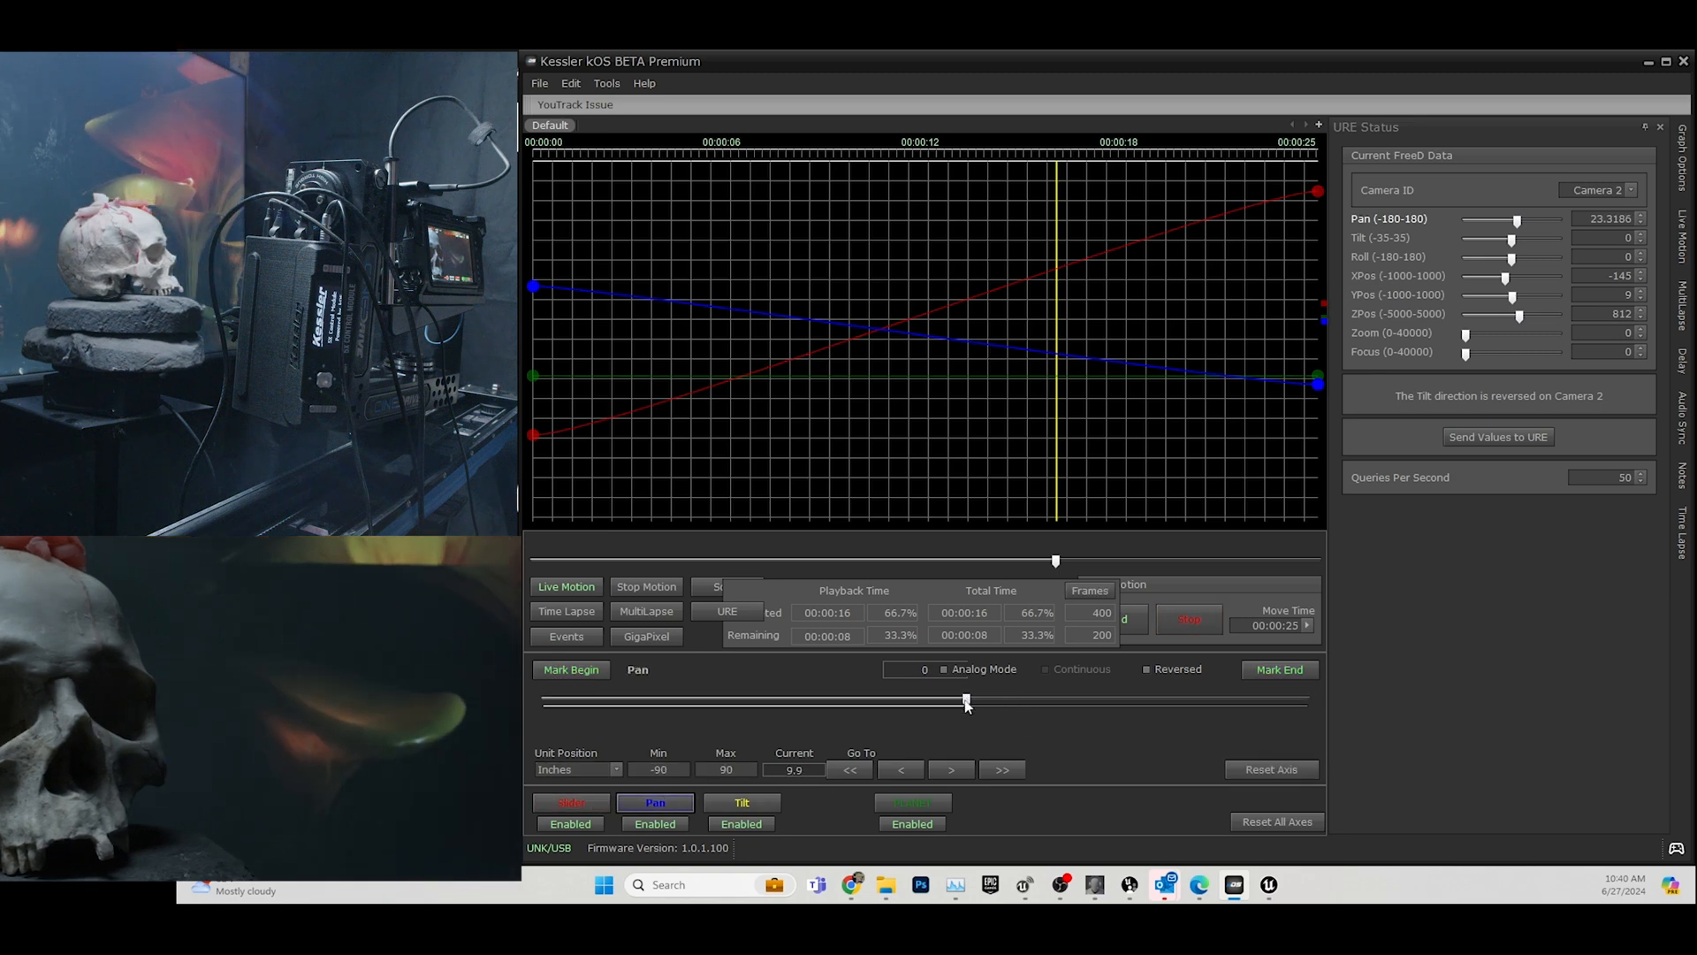
left_click_drag(965, 700, 916, 705)
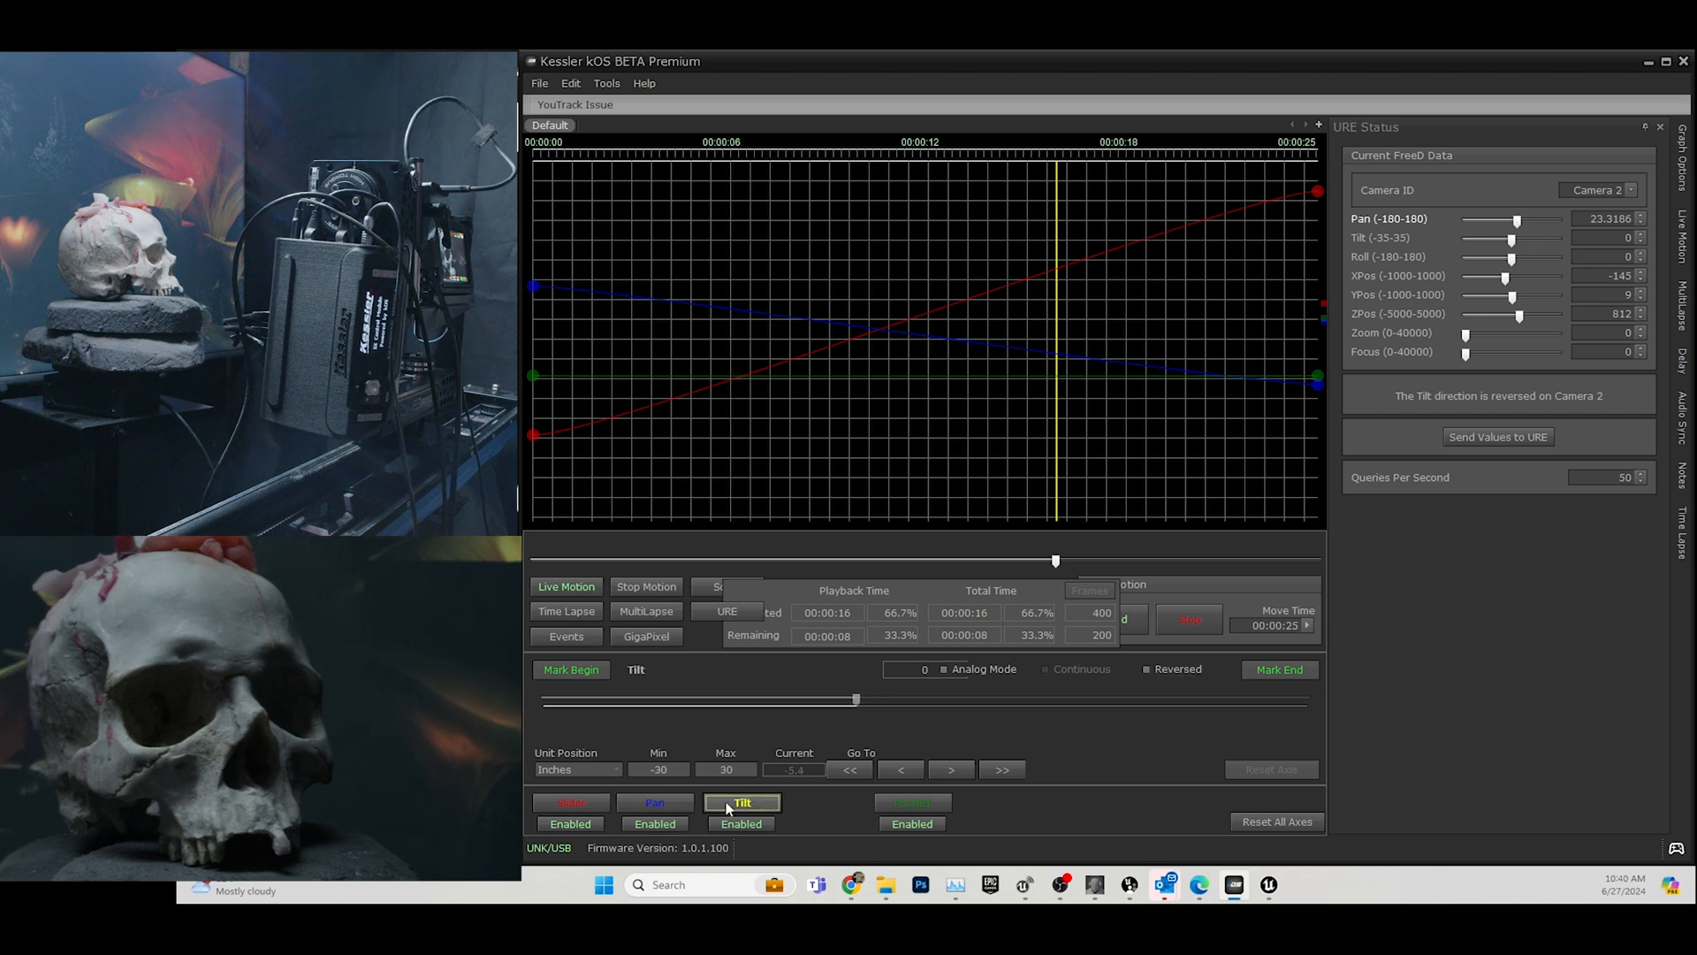
Rotate the PLANET axis to about -51.8° and back to about -4.7°.
left_click(919, 802)
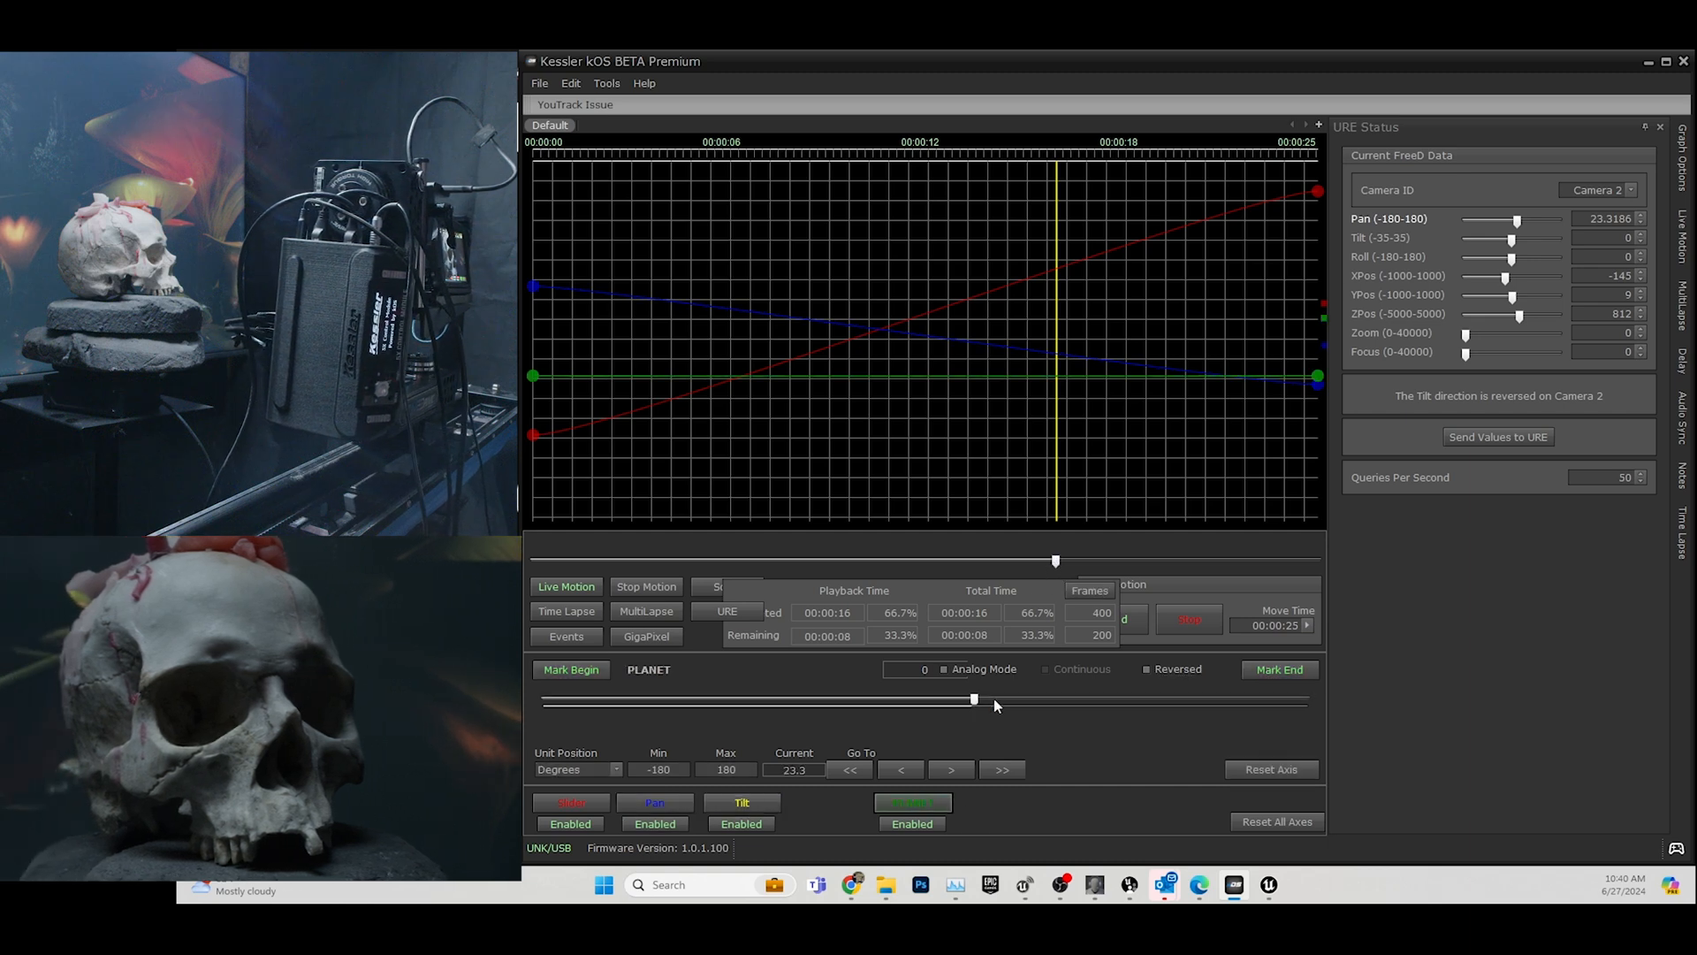
left_click_drag(972, 701, 815, 701)
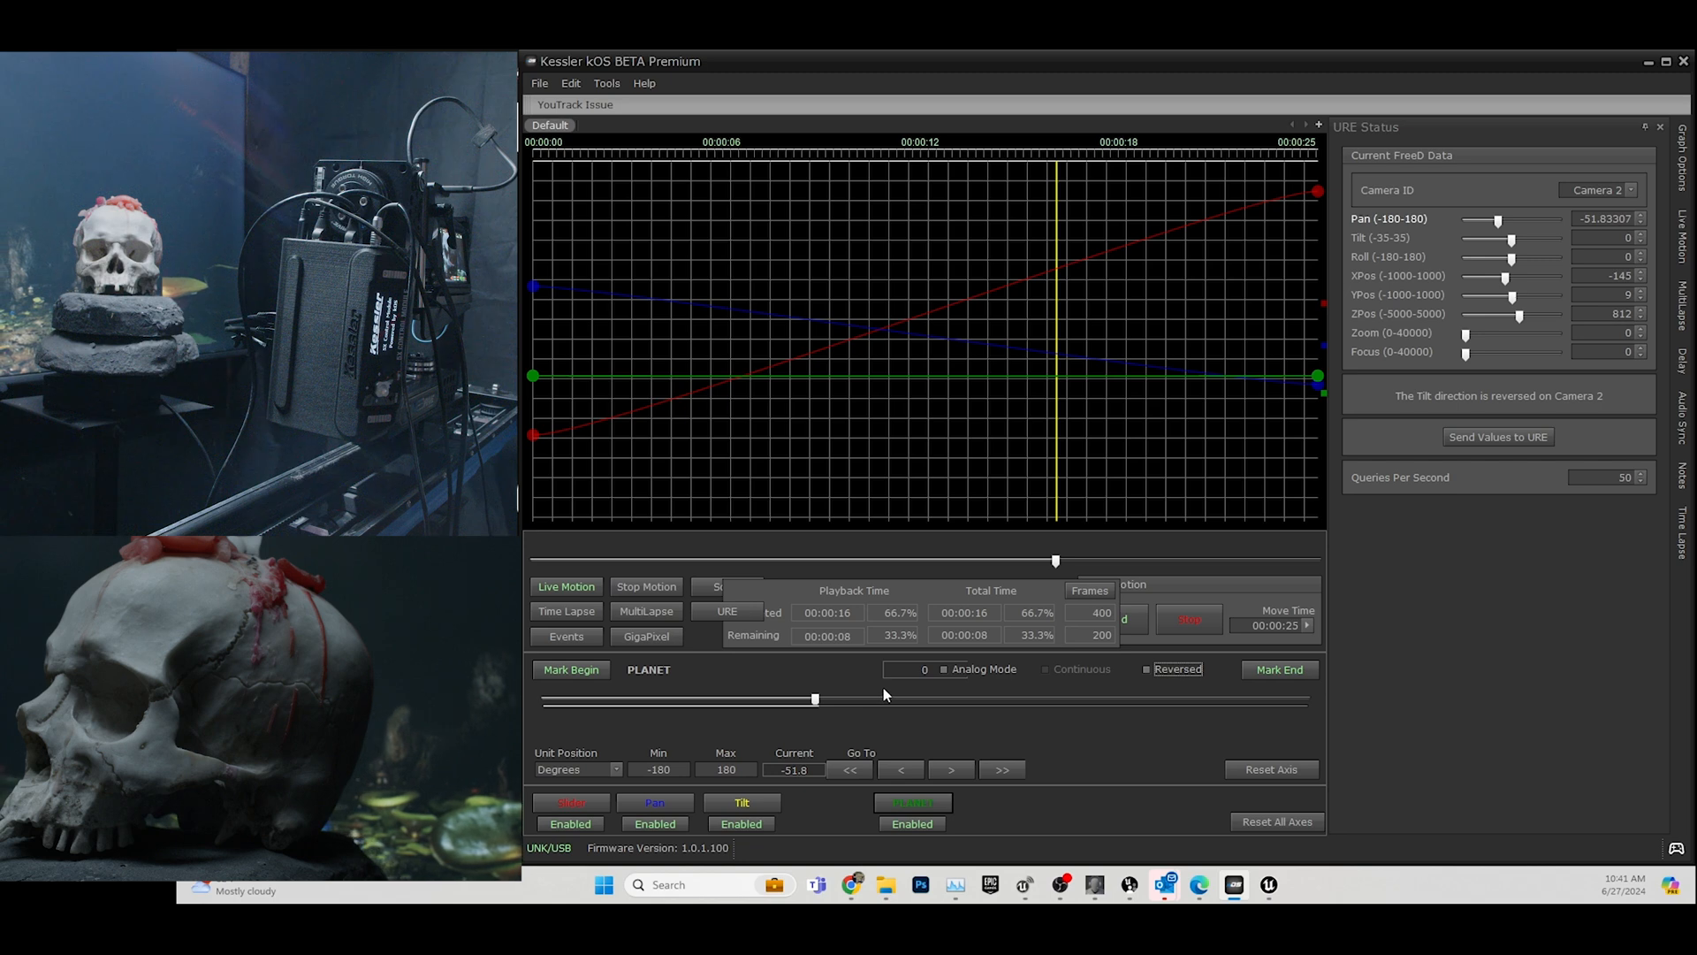
left_click_drag(815, 701, 930, 705)
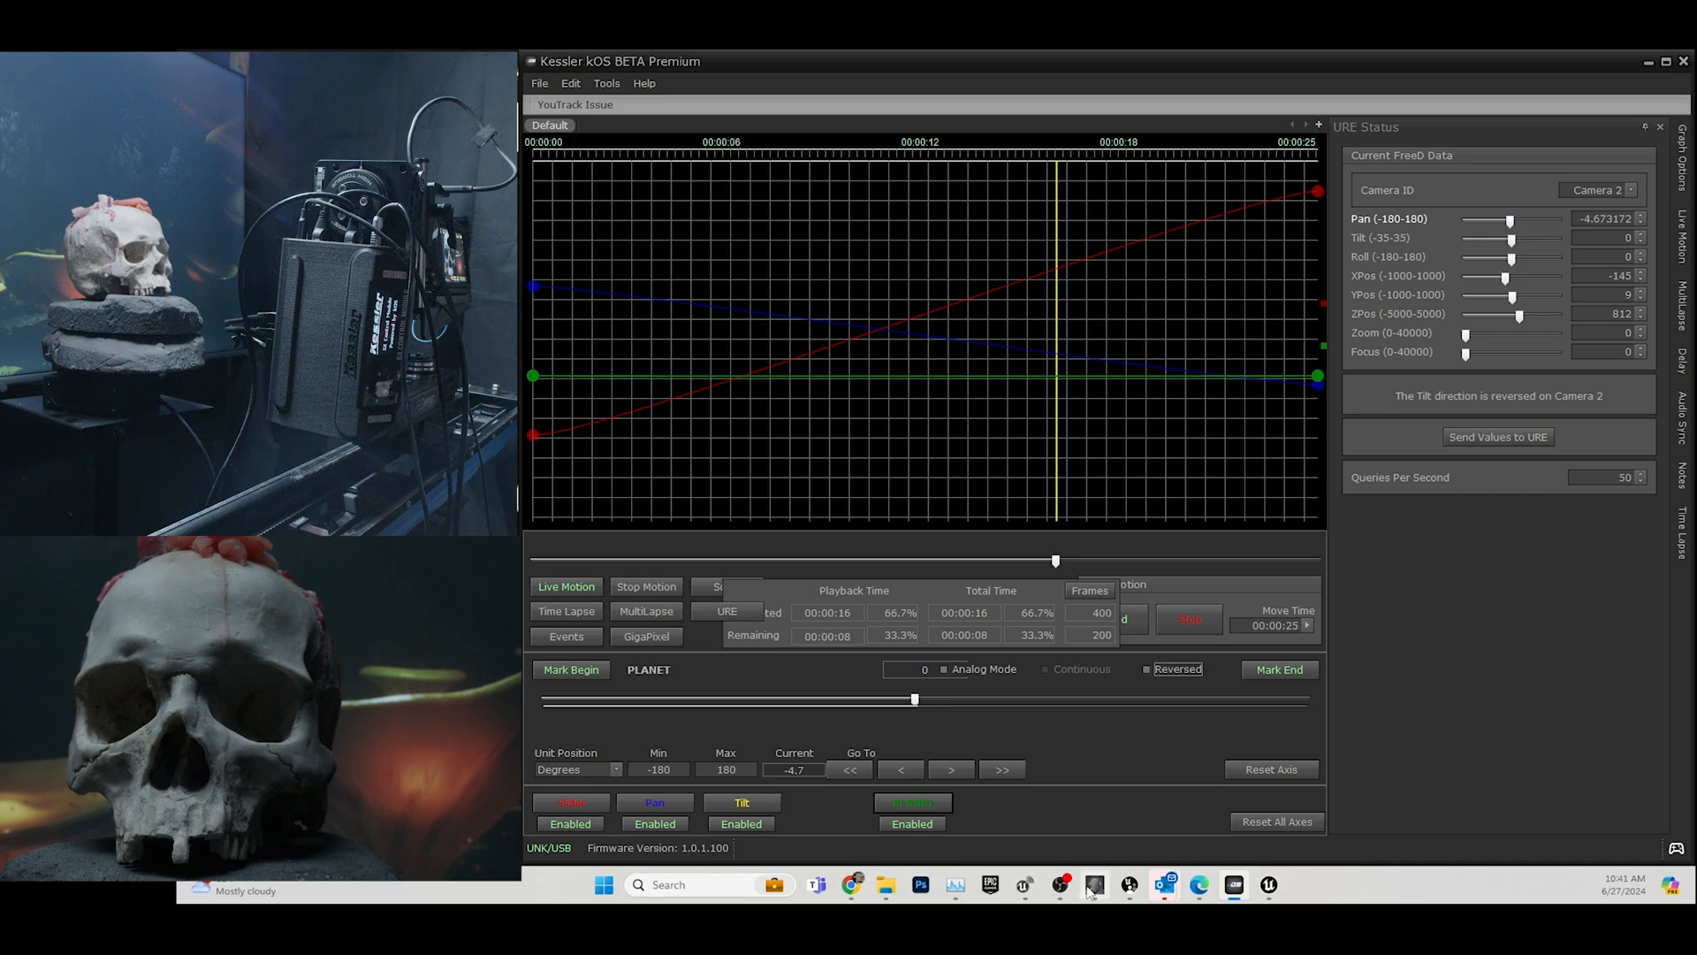
Switch to Switchboard, stop the Node_0 nDisplay device, and launch the editor device.
left_click(1091, 797)
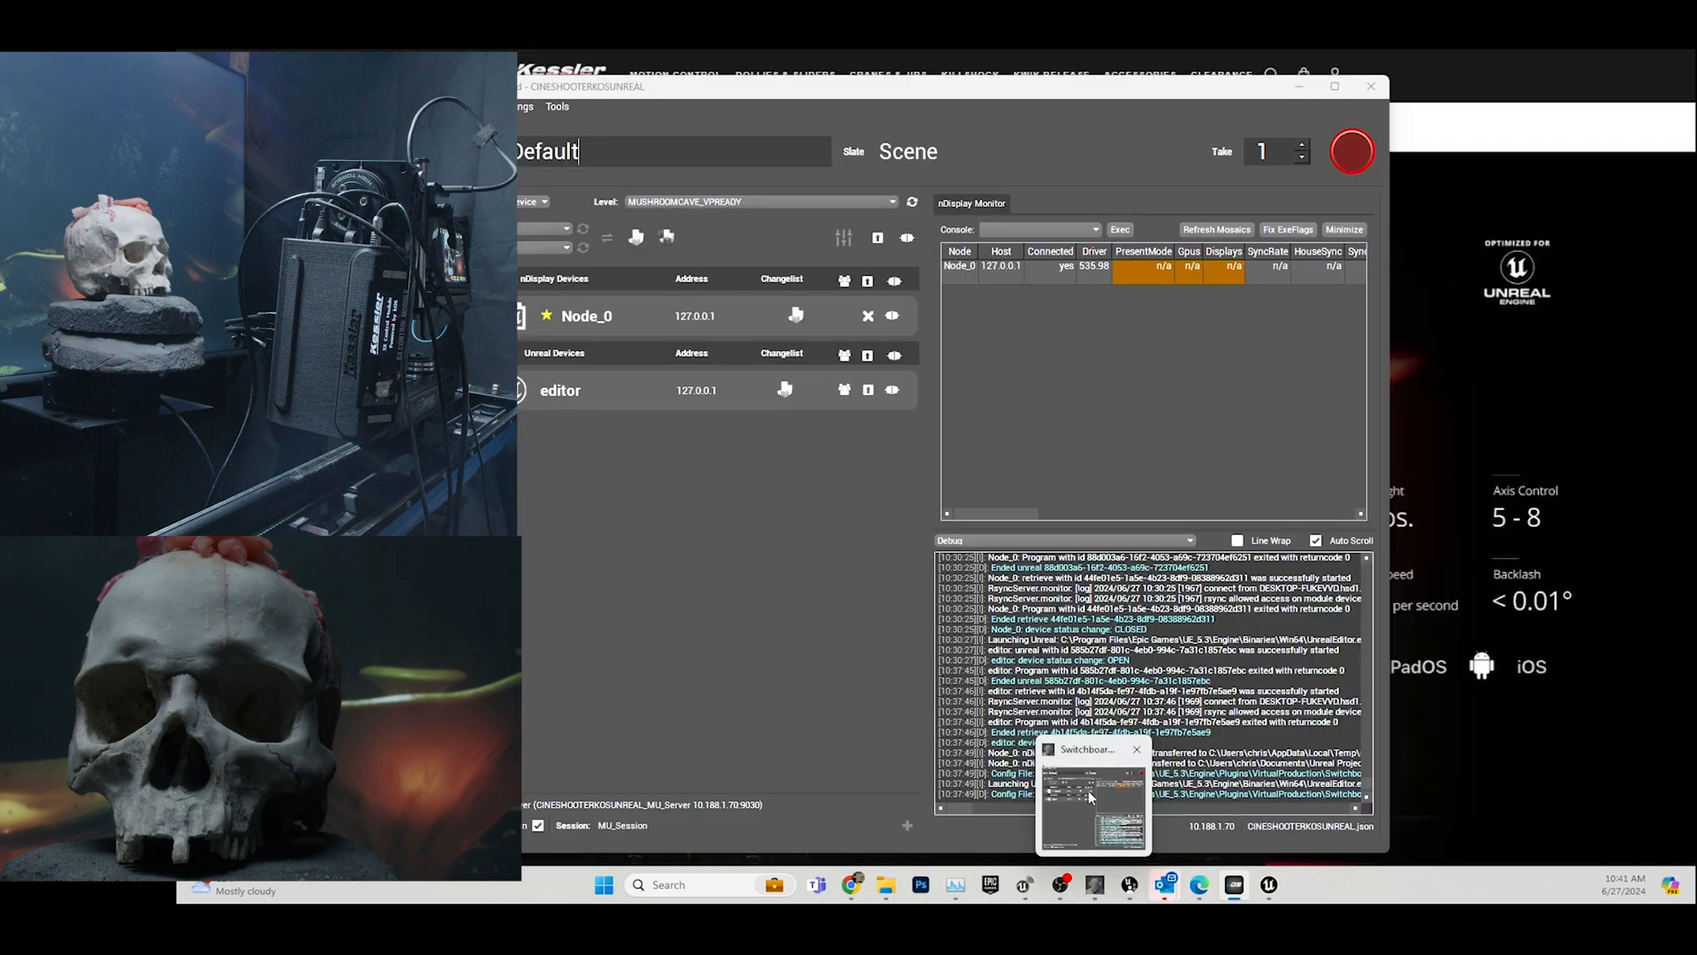
left_click(1091, 797)
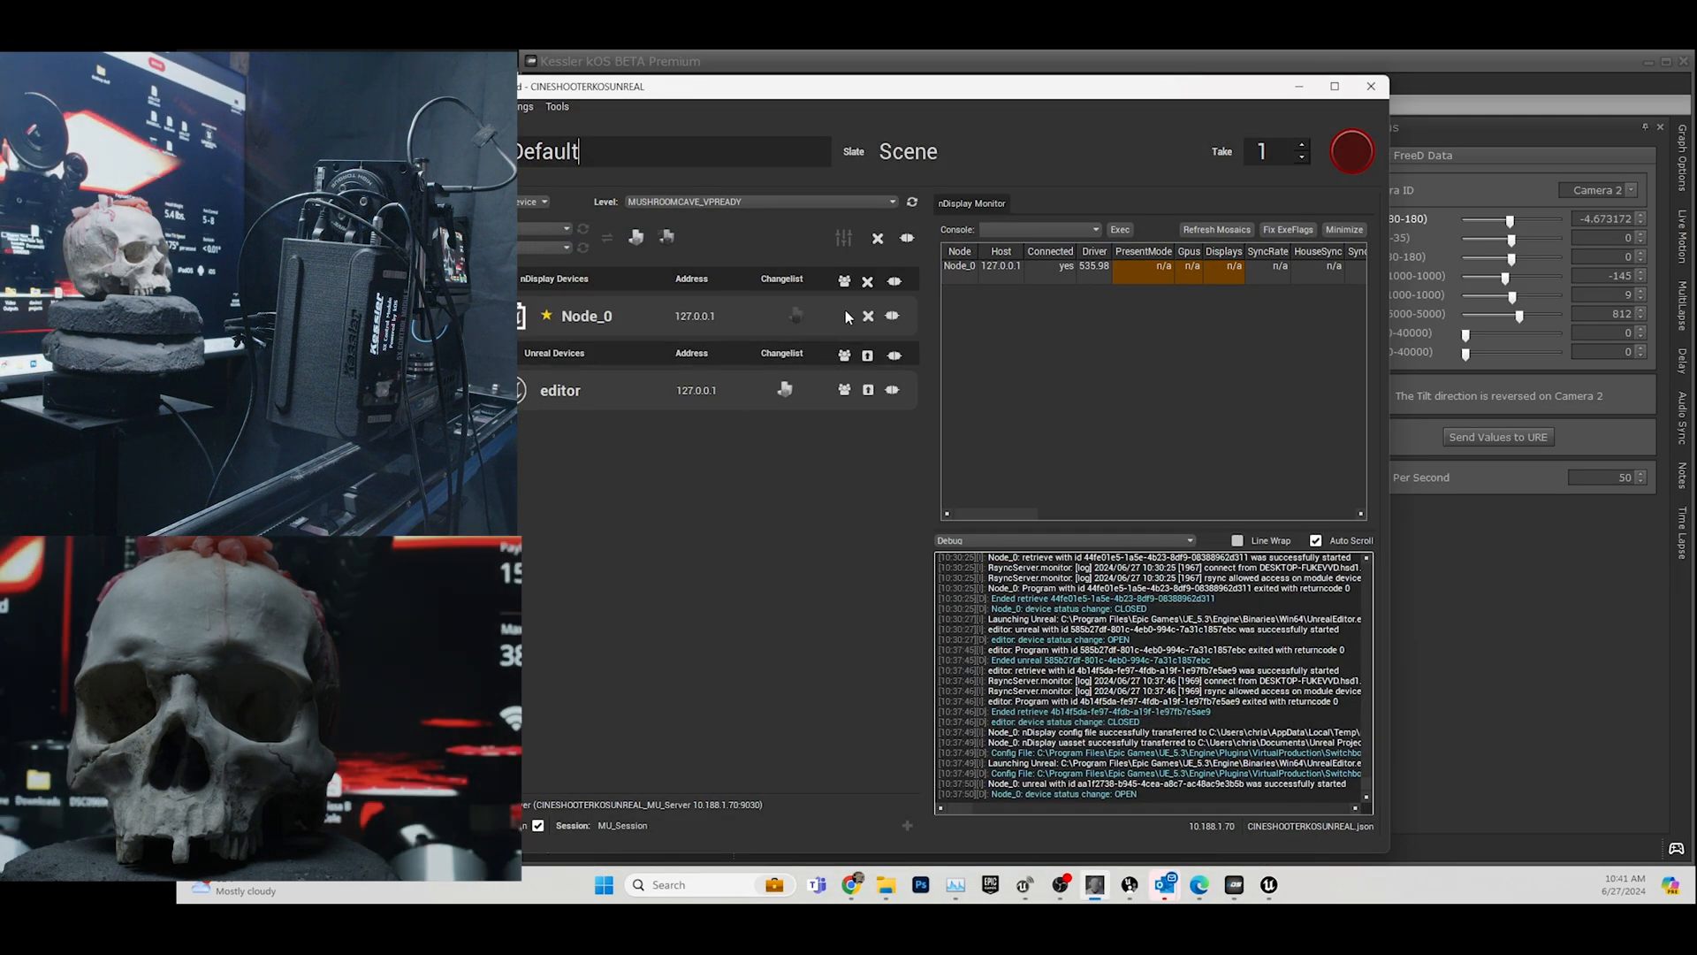
left_click(869, 315)
left_click(868, 390)
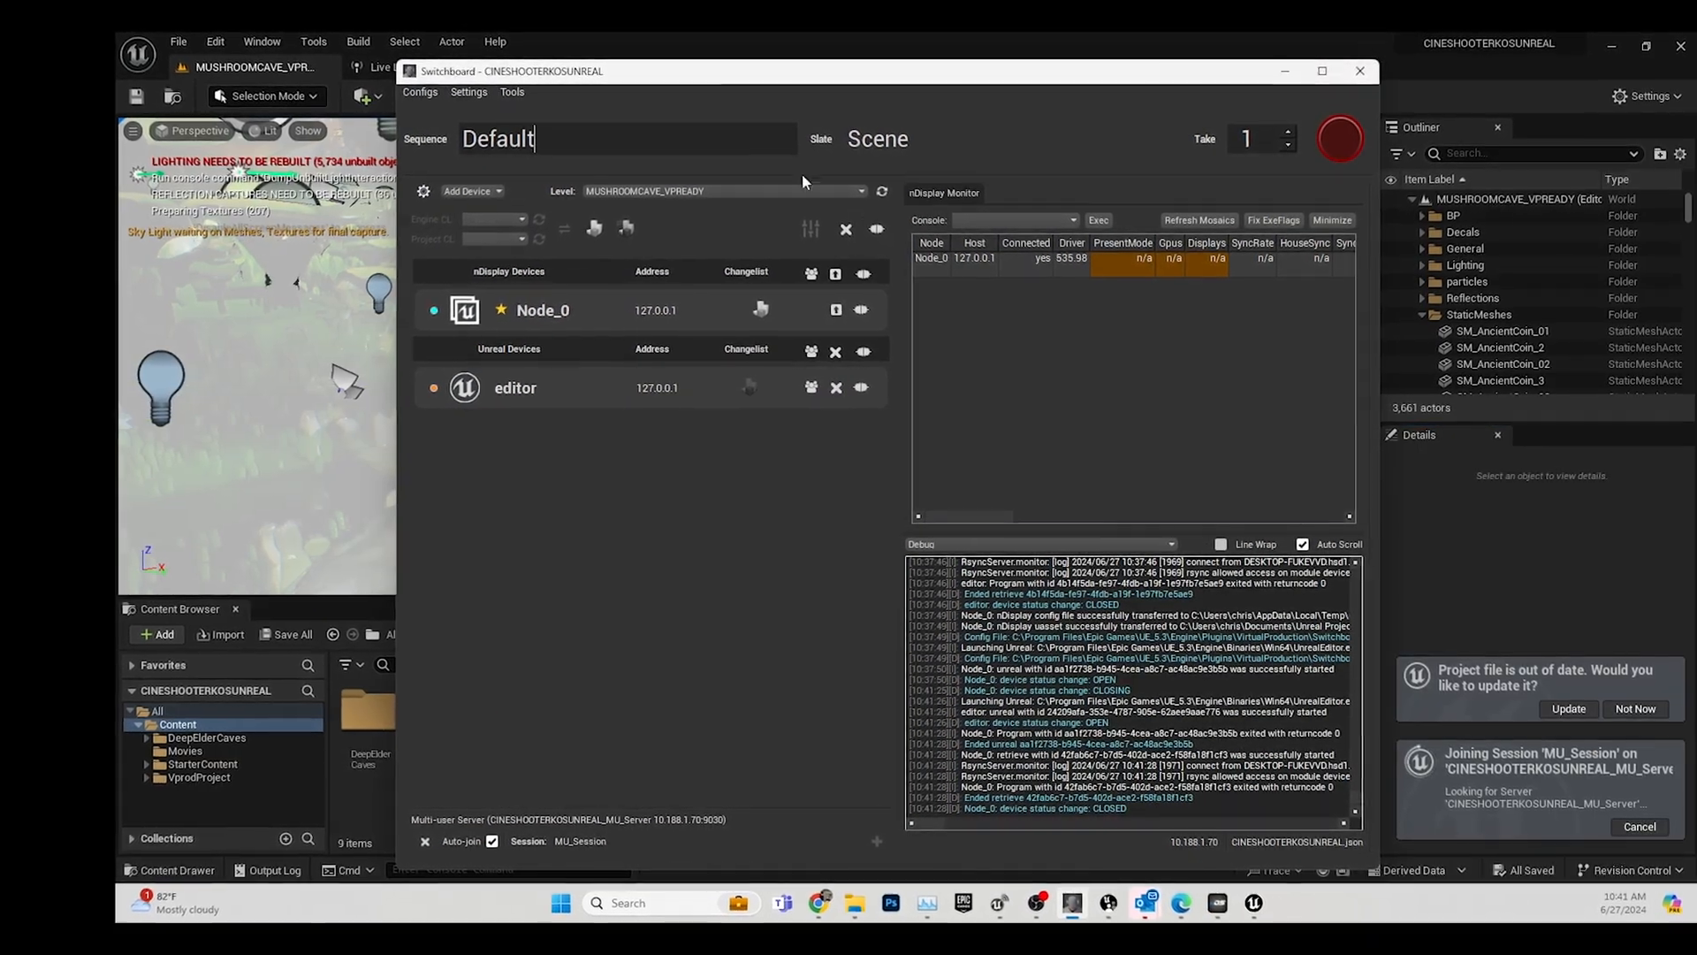
Bring the Unreal Editor window to the front and maximize it.
left_click(830, 37)
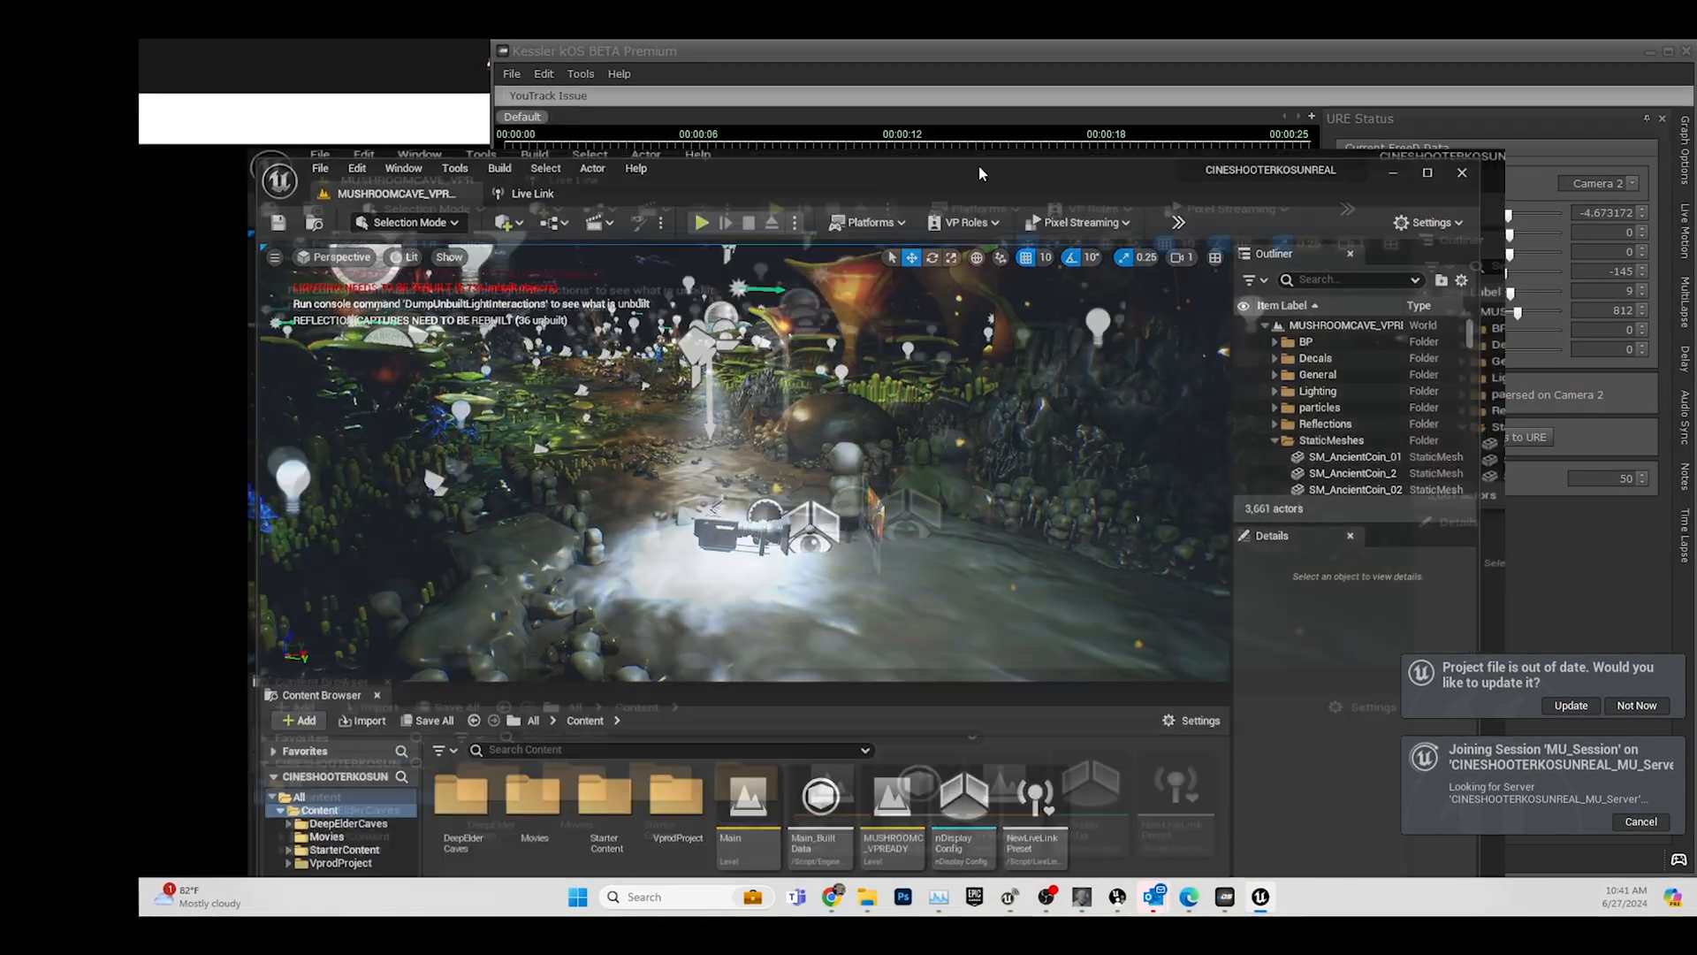
double_click(979, 166)
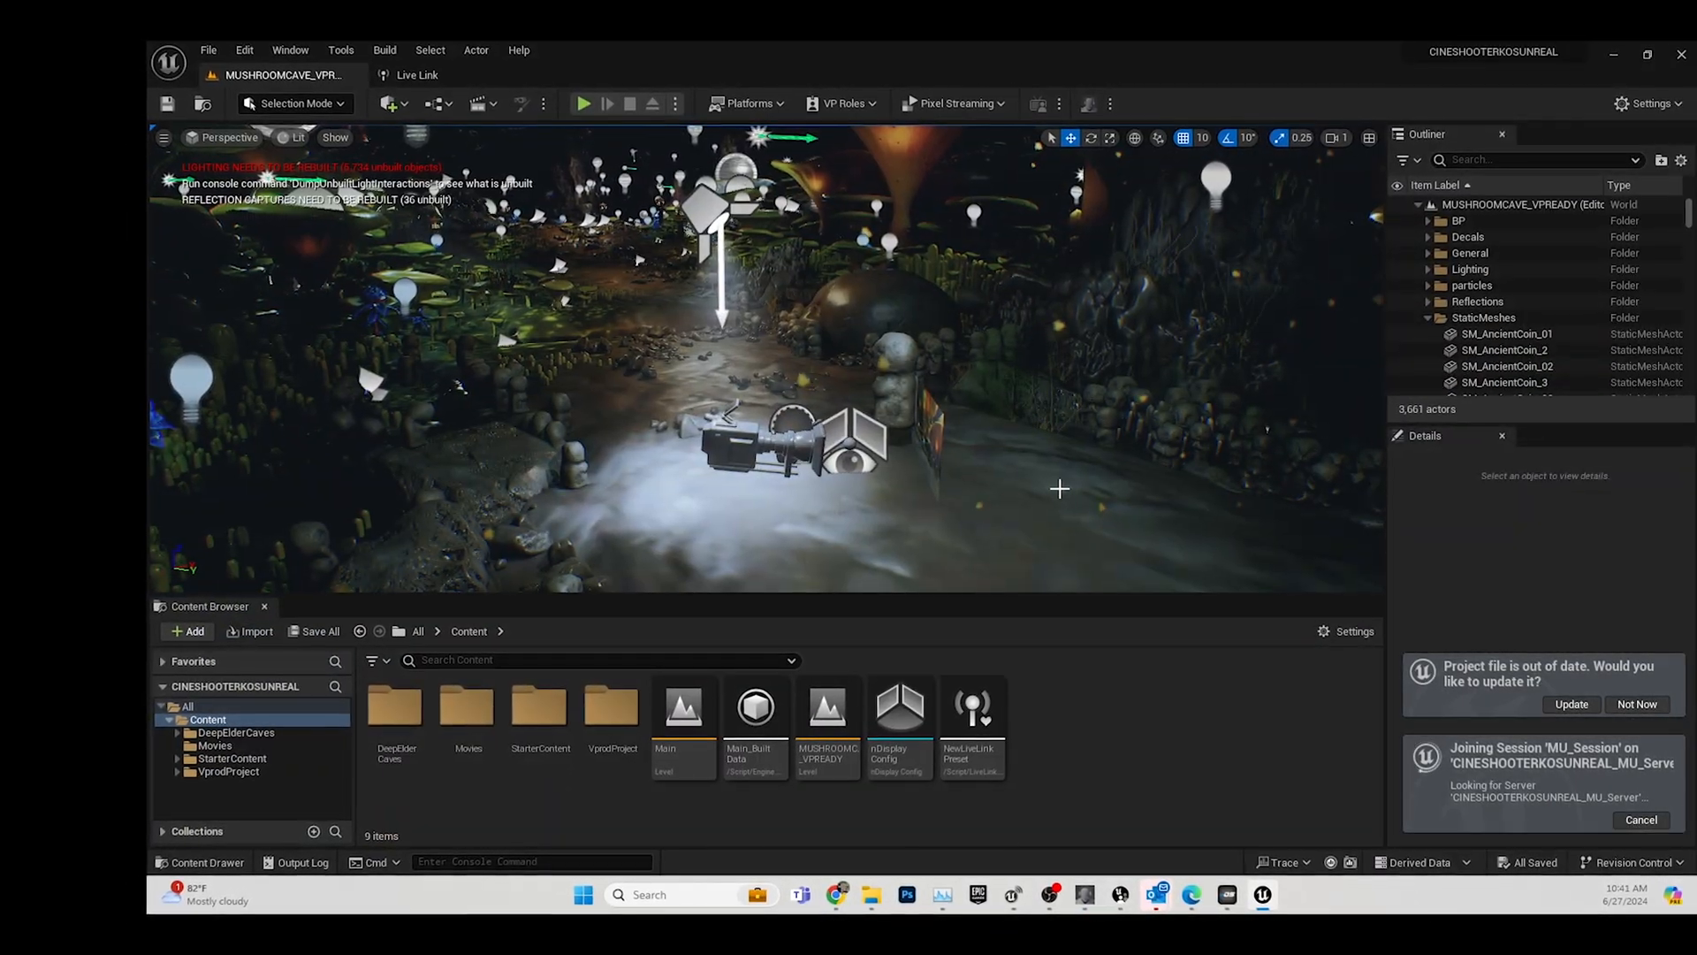
Restore the editor window to a smaller size and set the CineCameraActor's filmback to Super 35mm.
left_click_drag(837, 50, 1092, 60)
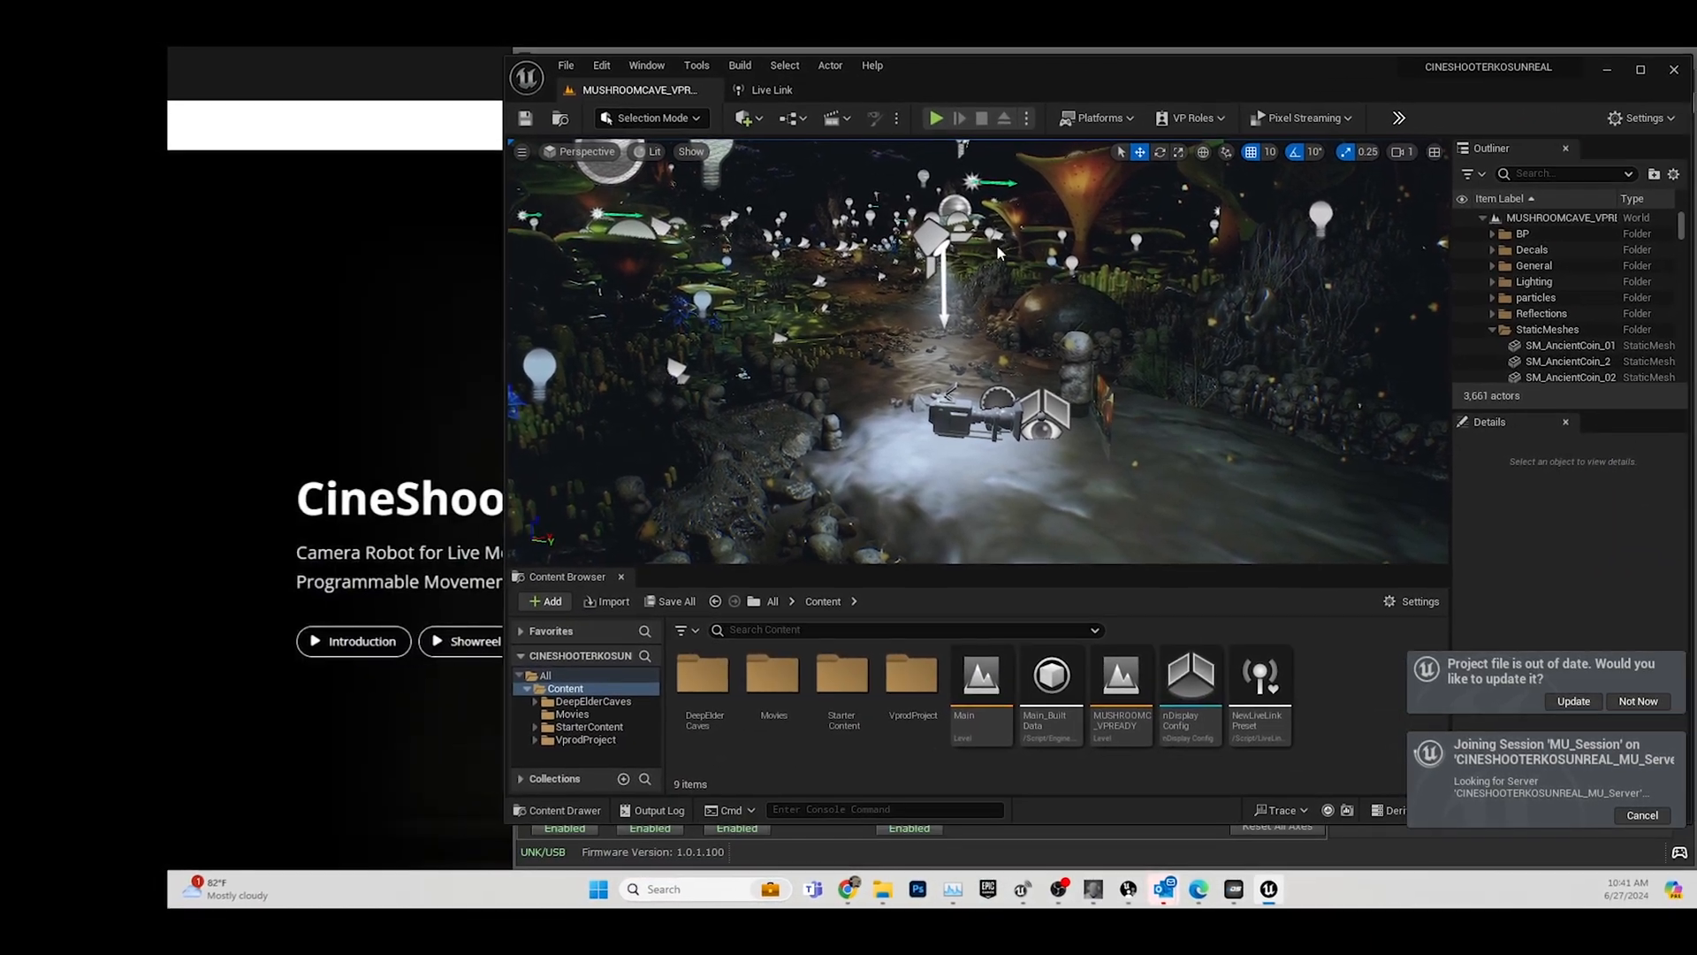
left_click_drag(507, 820, 510, 860)
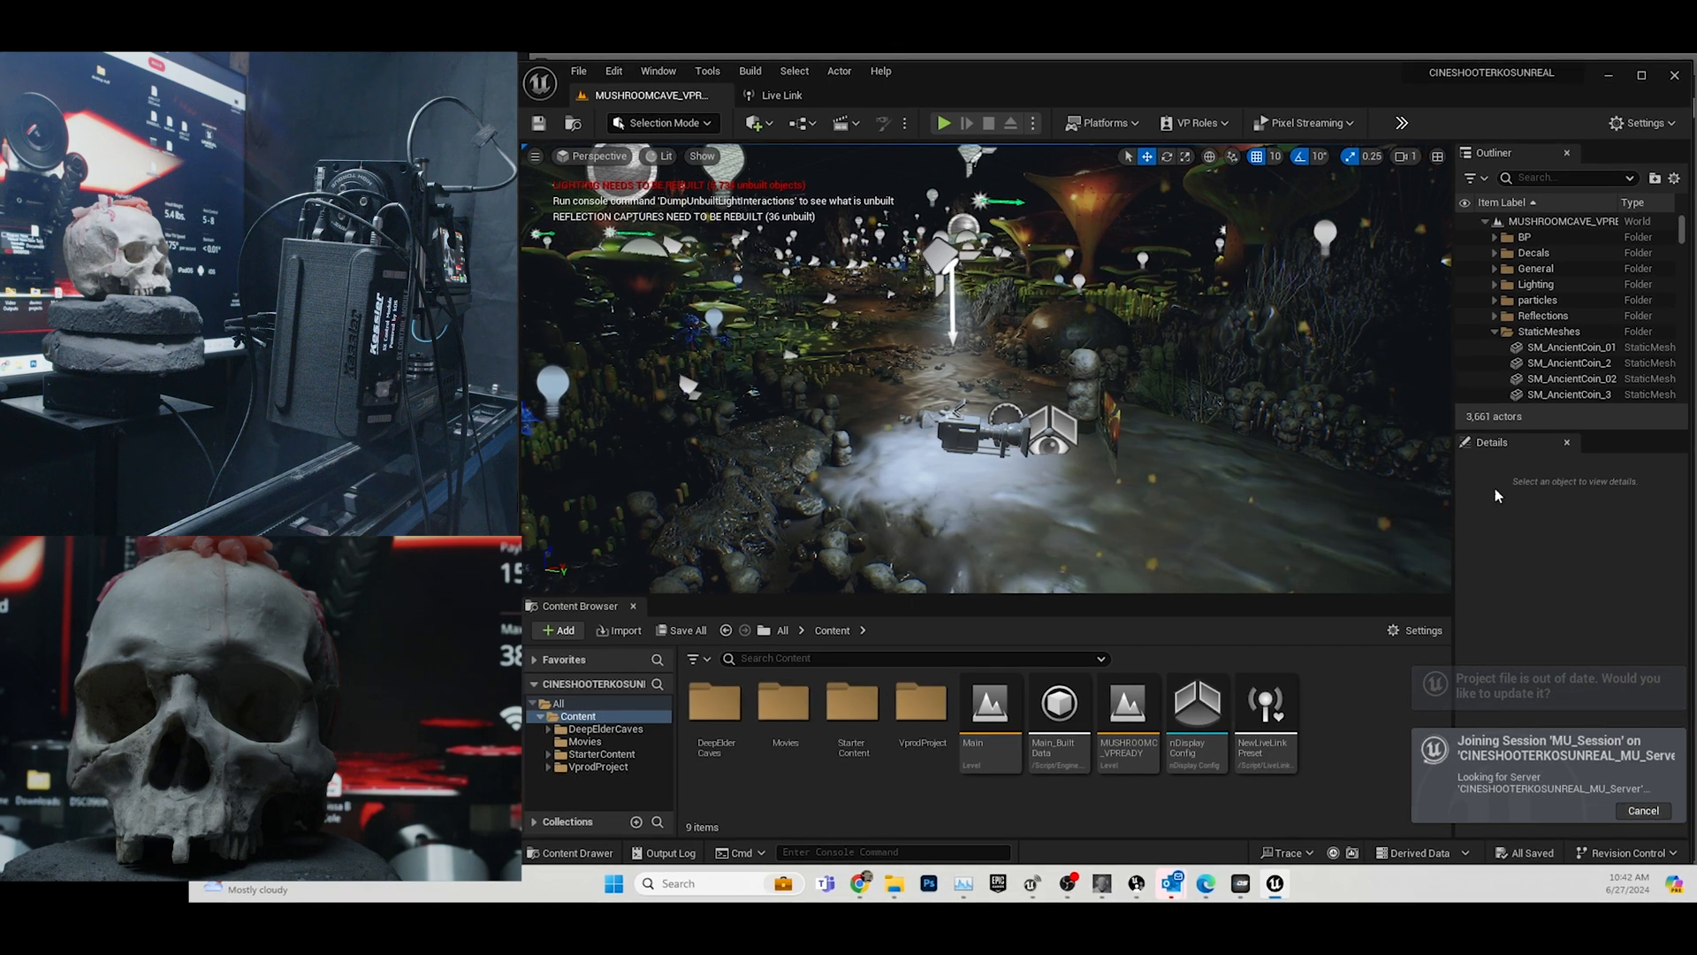
left_click(976, 431)
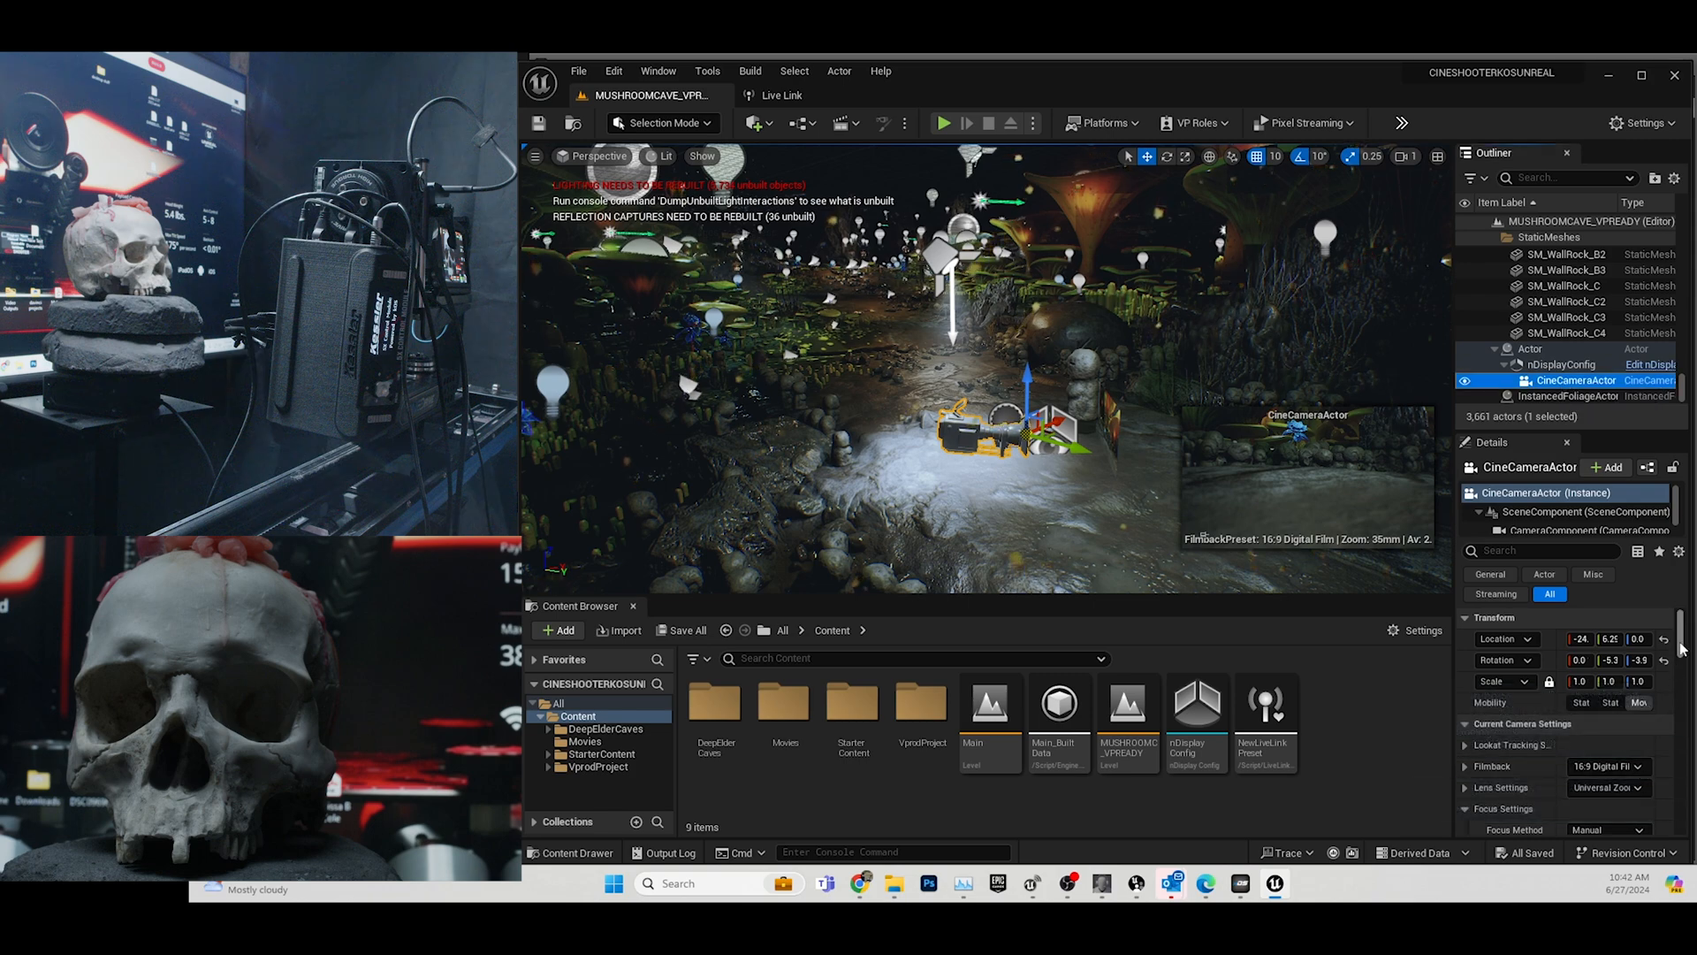
scroll(1678, 665, "down", 3)
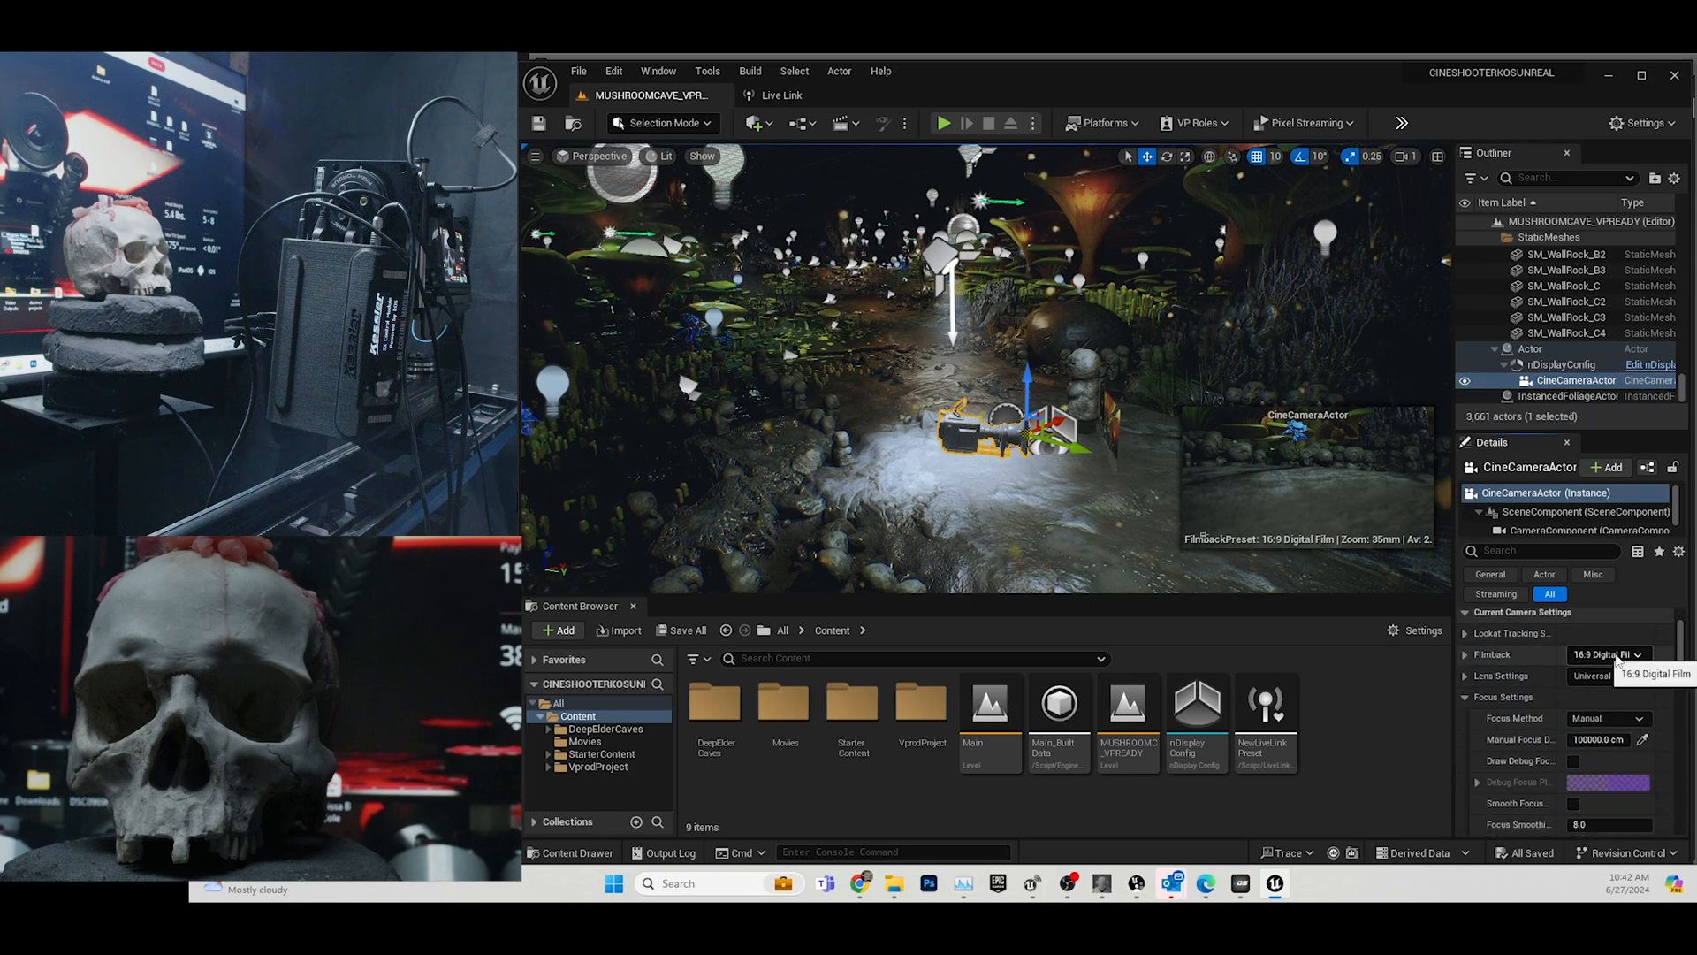
left_click(1616, 658)
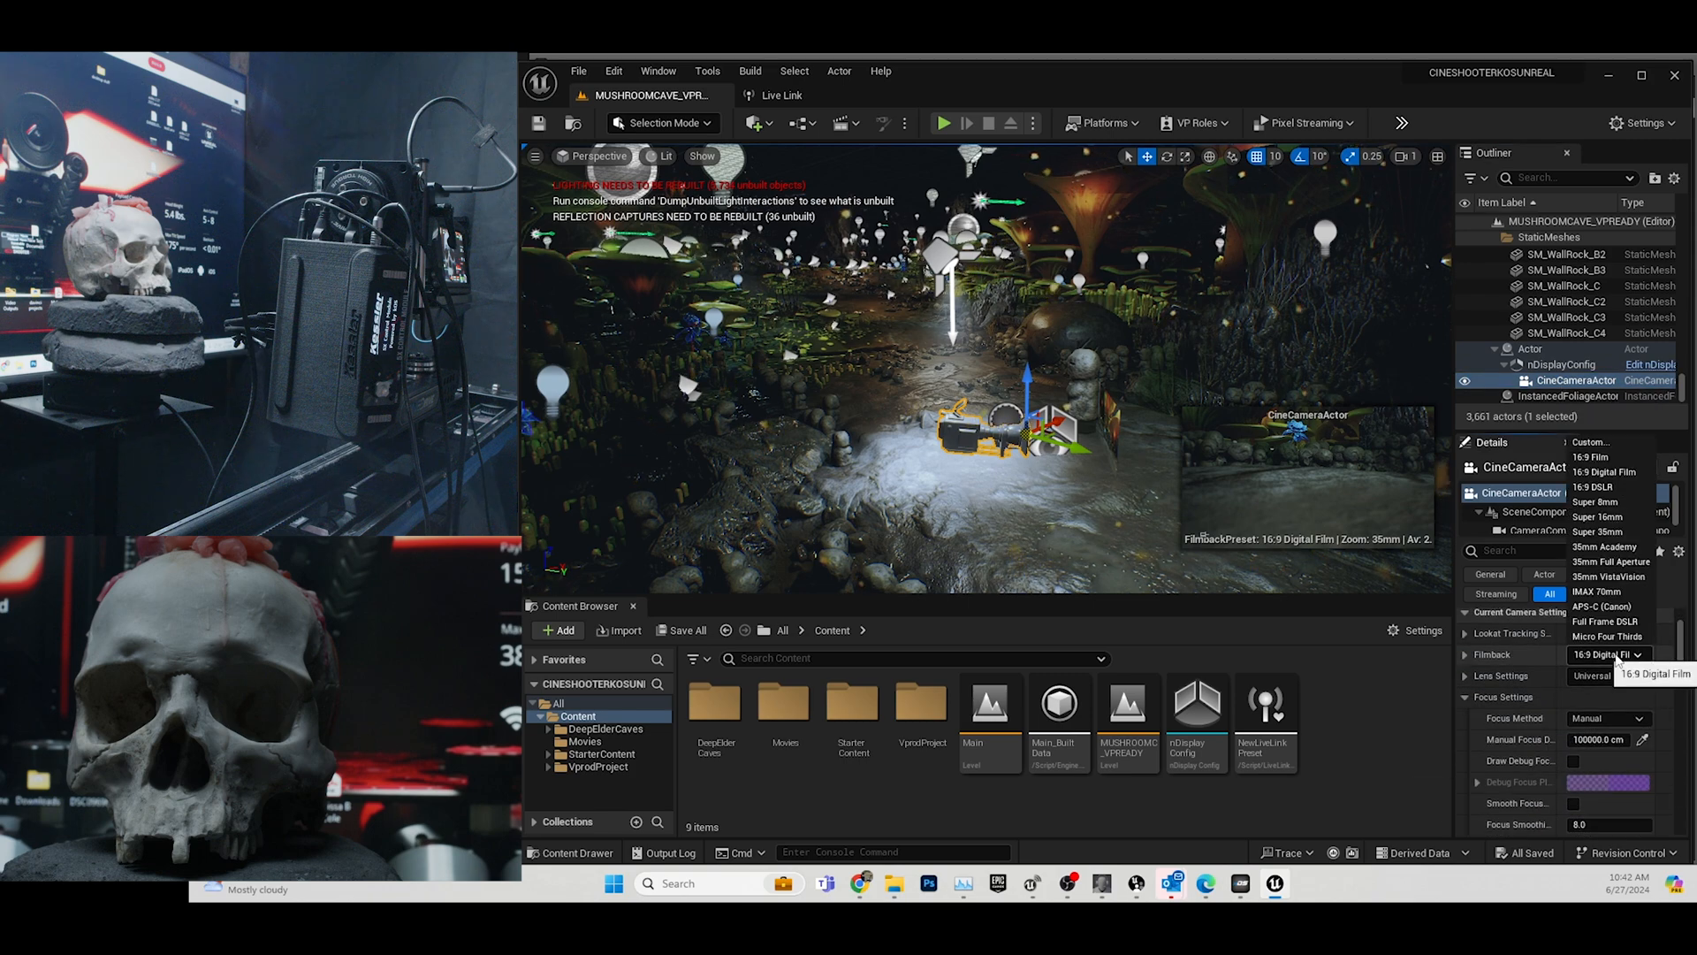
left_click(1611, 531)
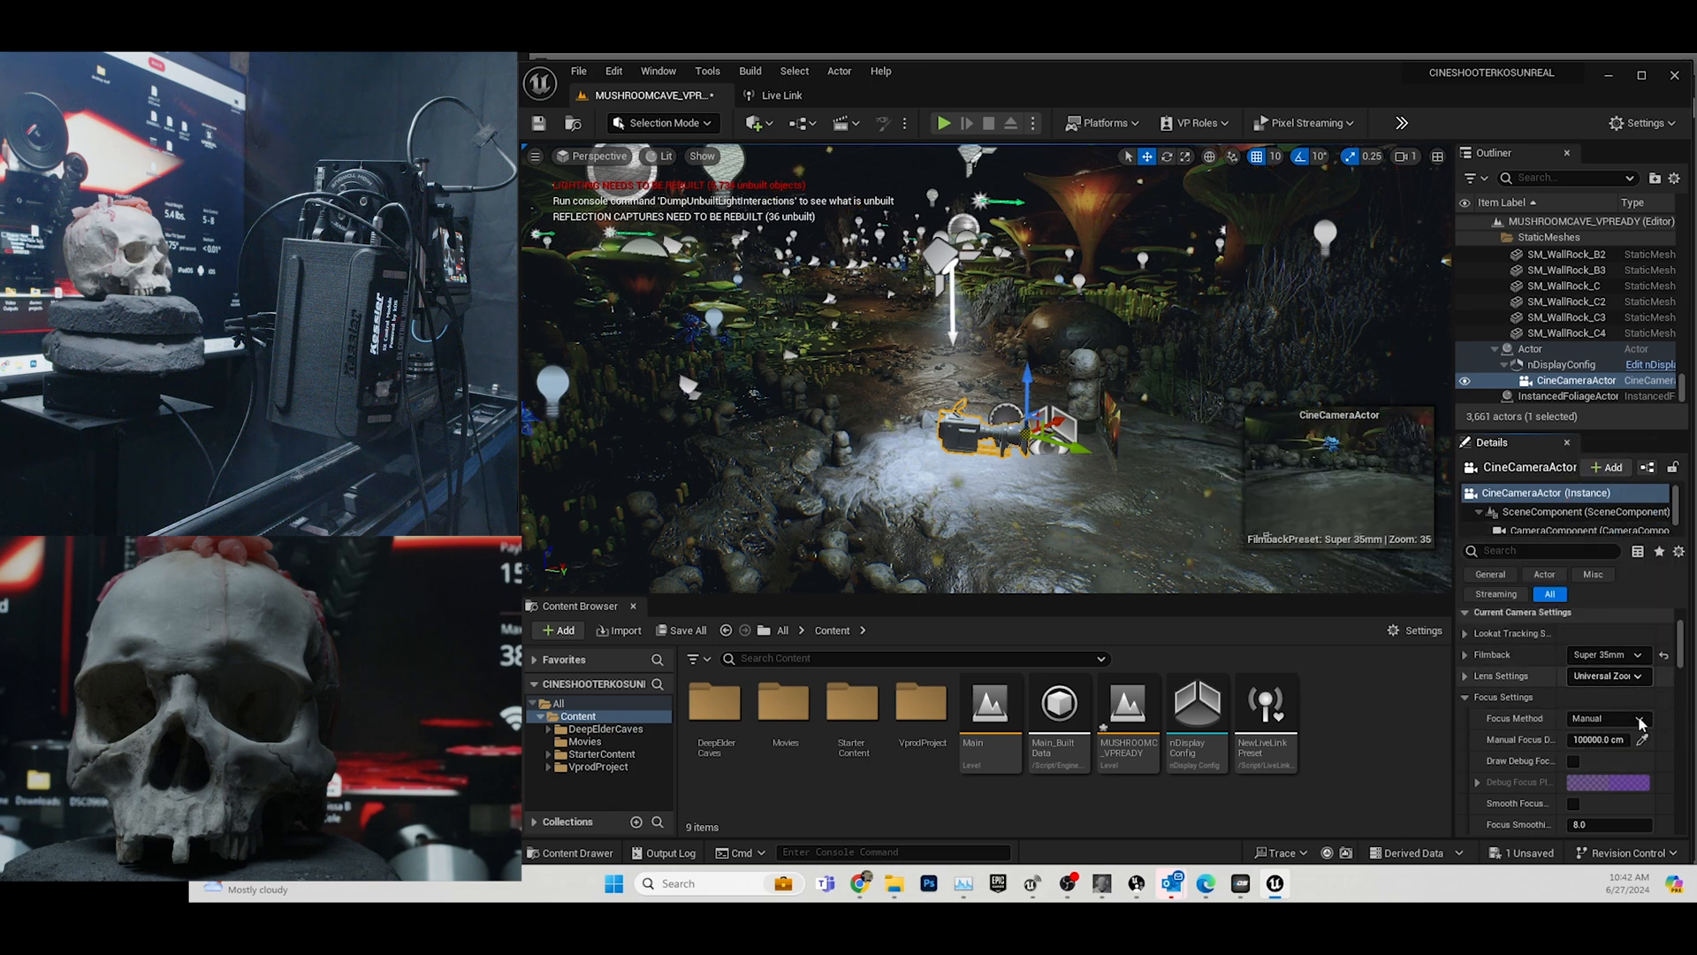
Set the CineCameraActor's manual focus distance to 80 cm and its current focal length to 24.
left_click(1589, 743)
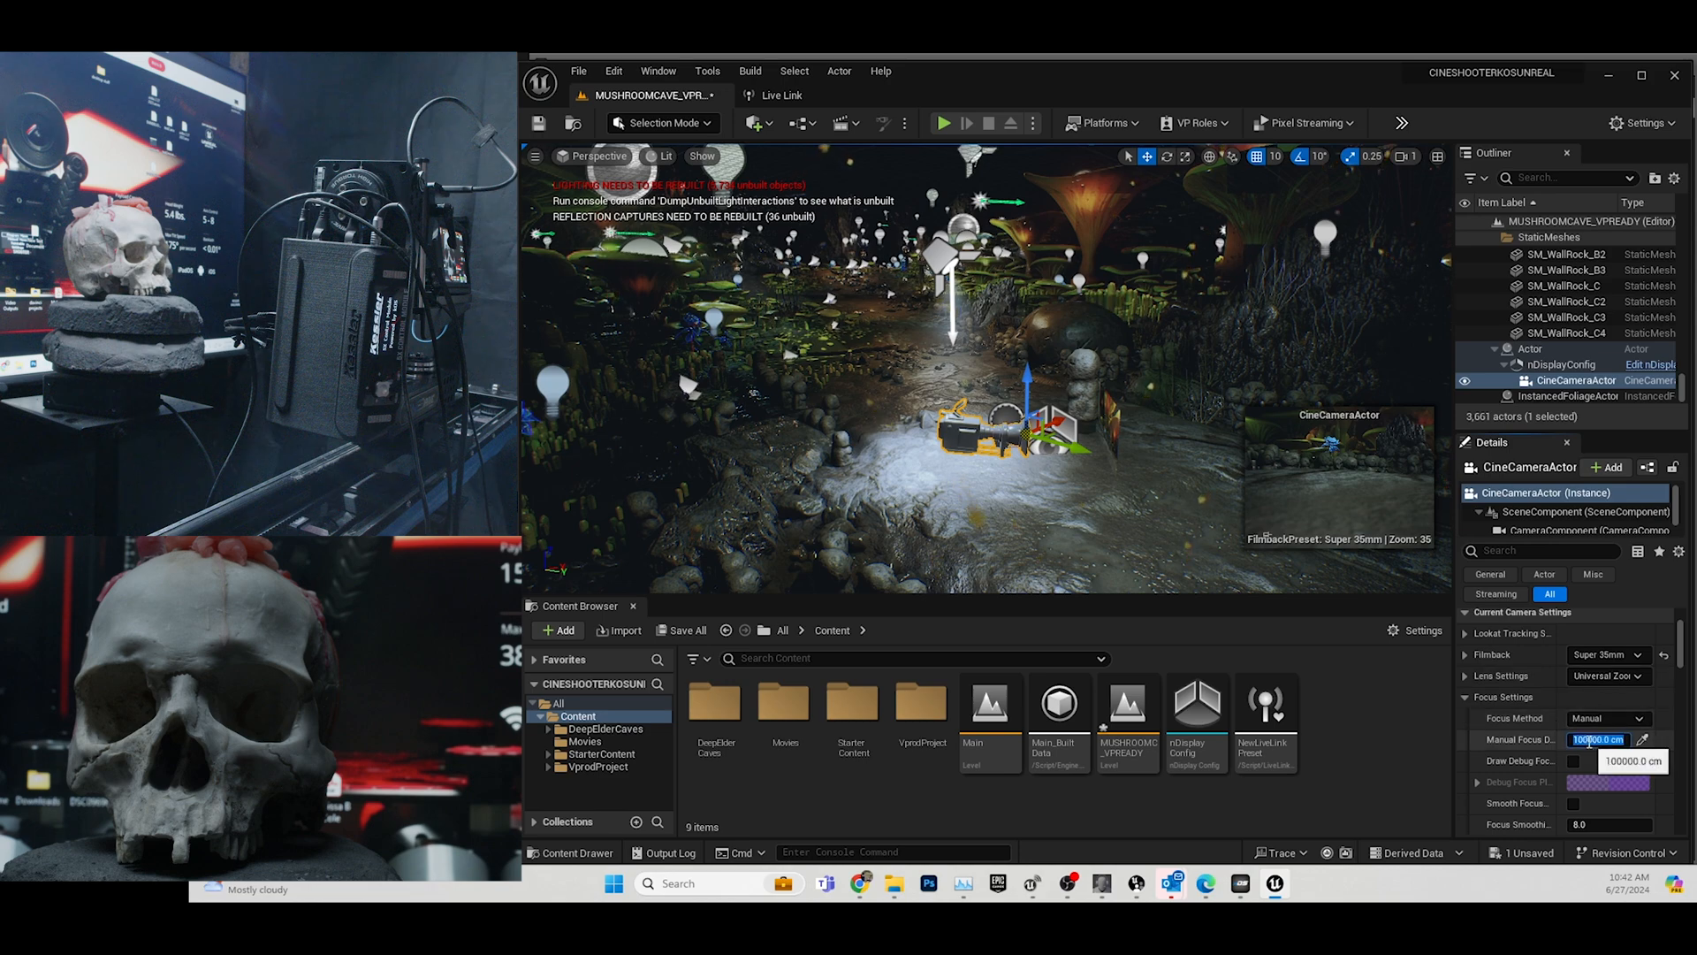
key("Return")
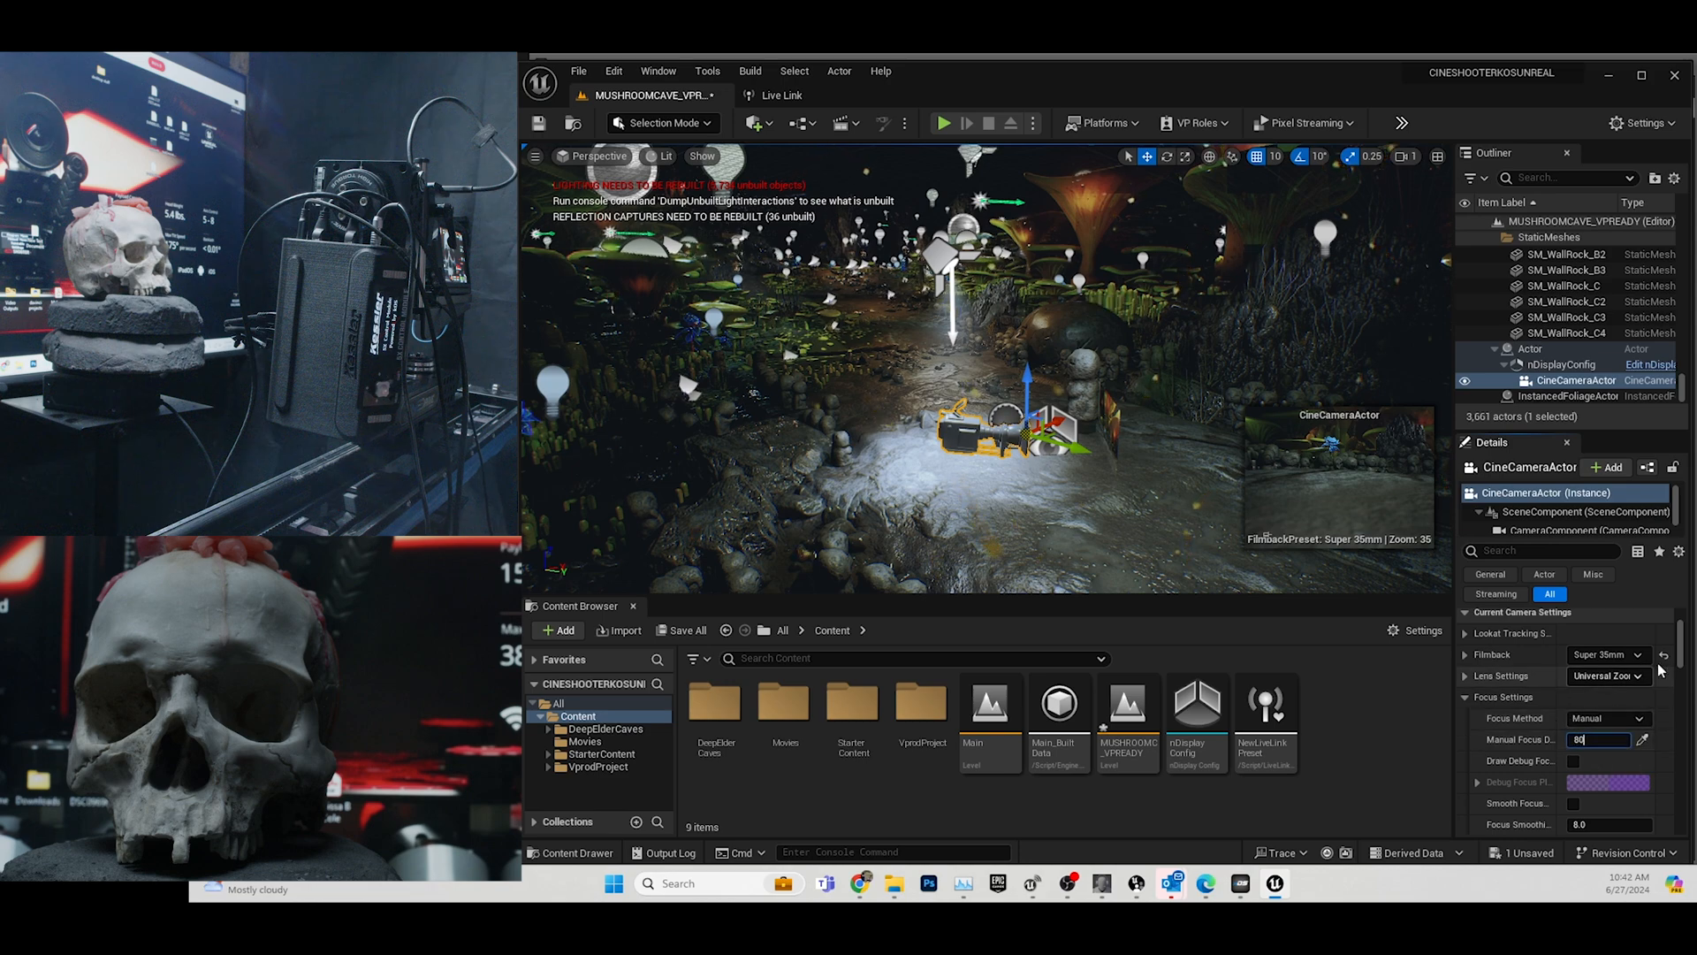
scroll(1686, 745, "down", 3)
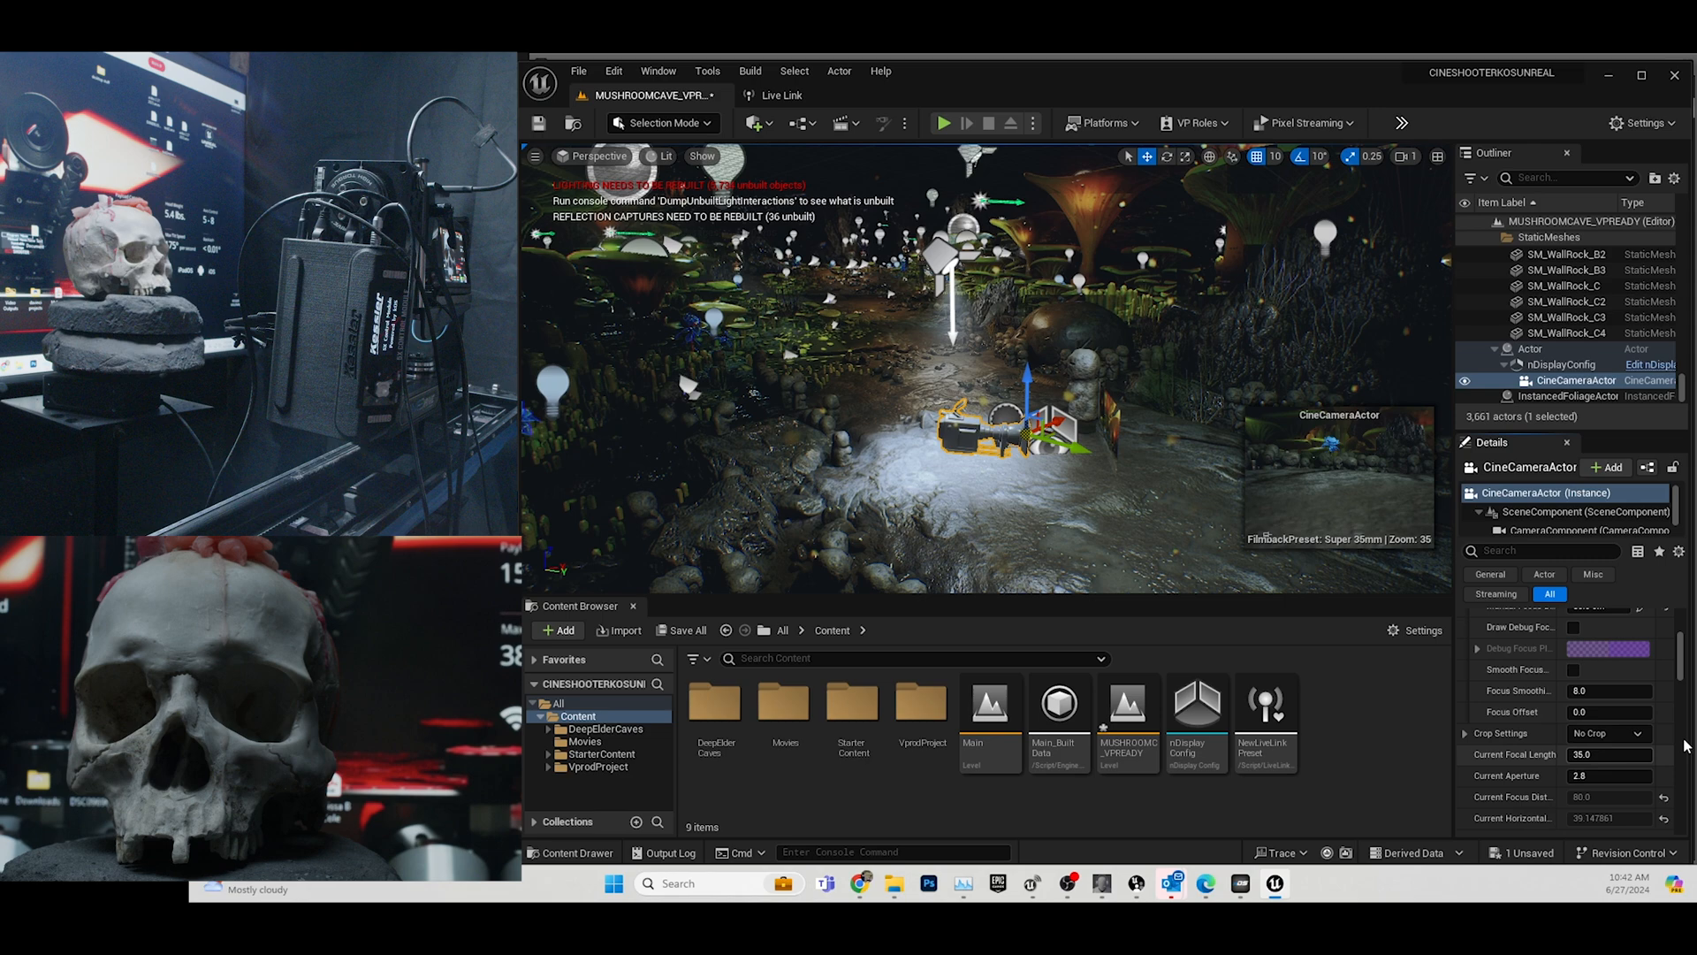
left_click(1594, 757)
type("24")
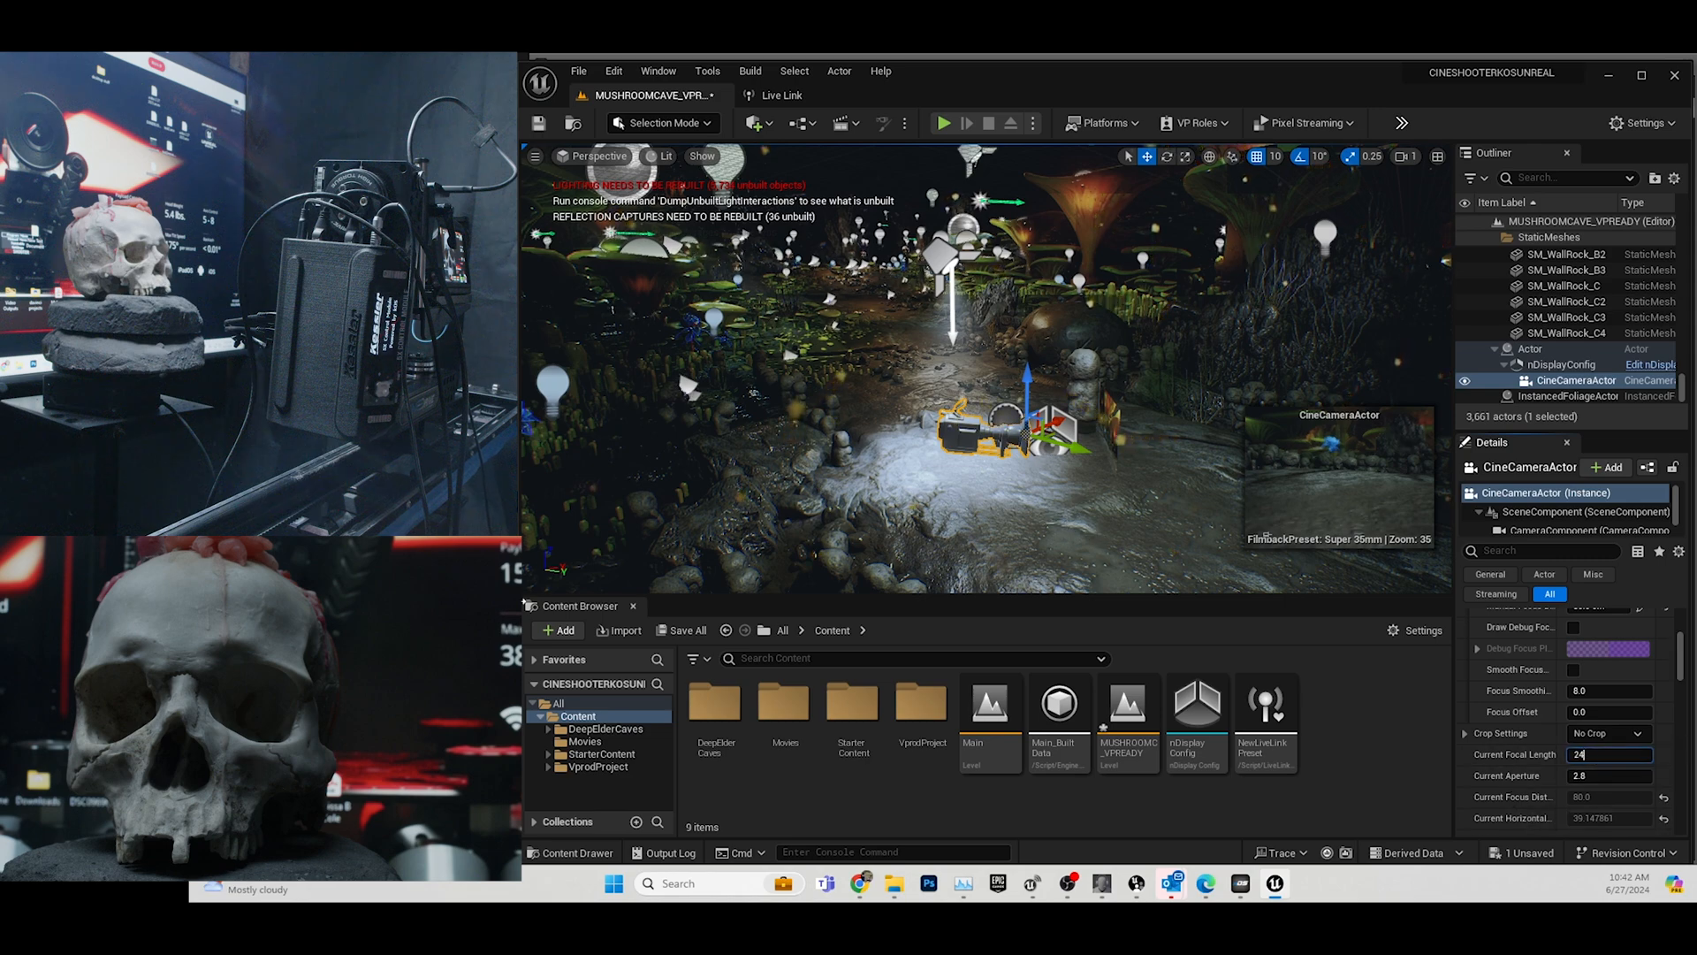
Find the CineCameraActor's vignette property with the filter "VIG" and override the vignette intensity with 0.0.
left_click_drag(1682, 648, 1684, 780)
left_click_drag(1653, 600, 1504, 529)
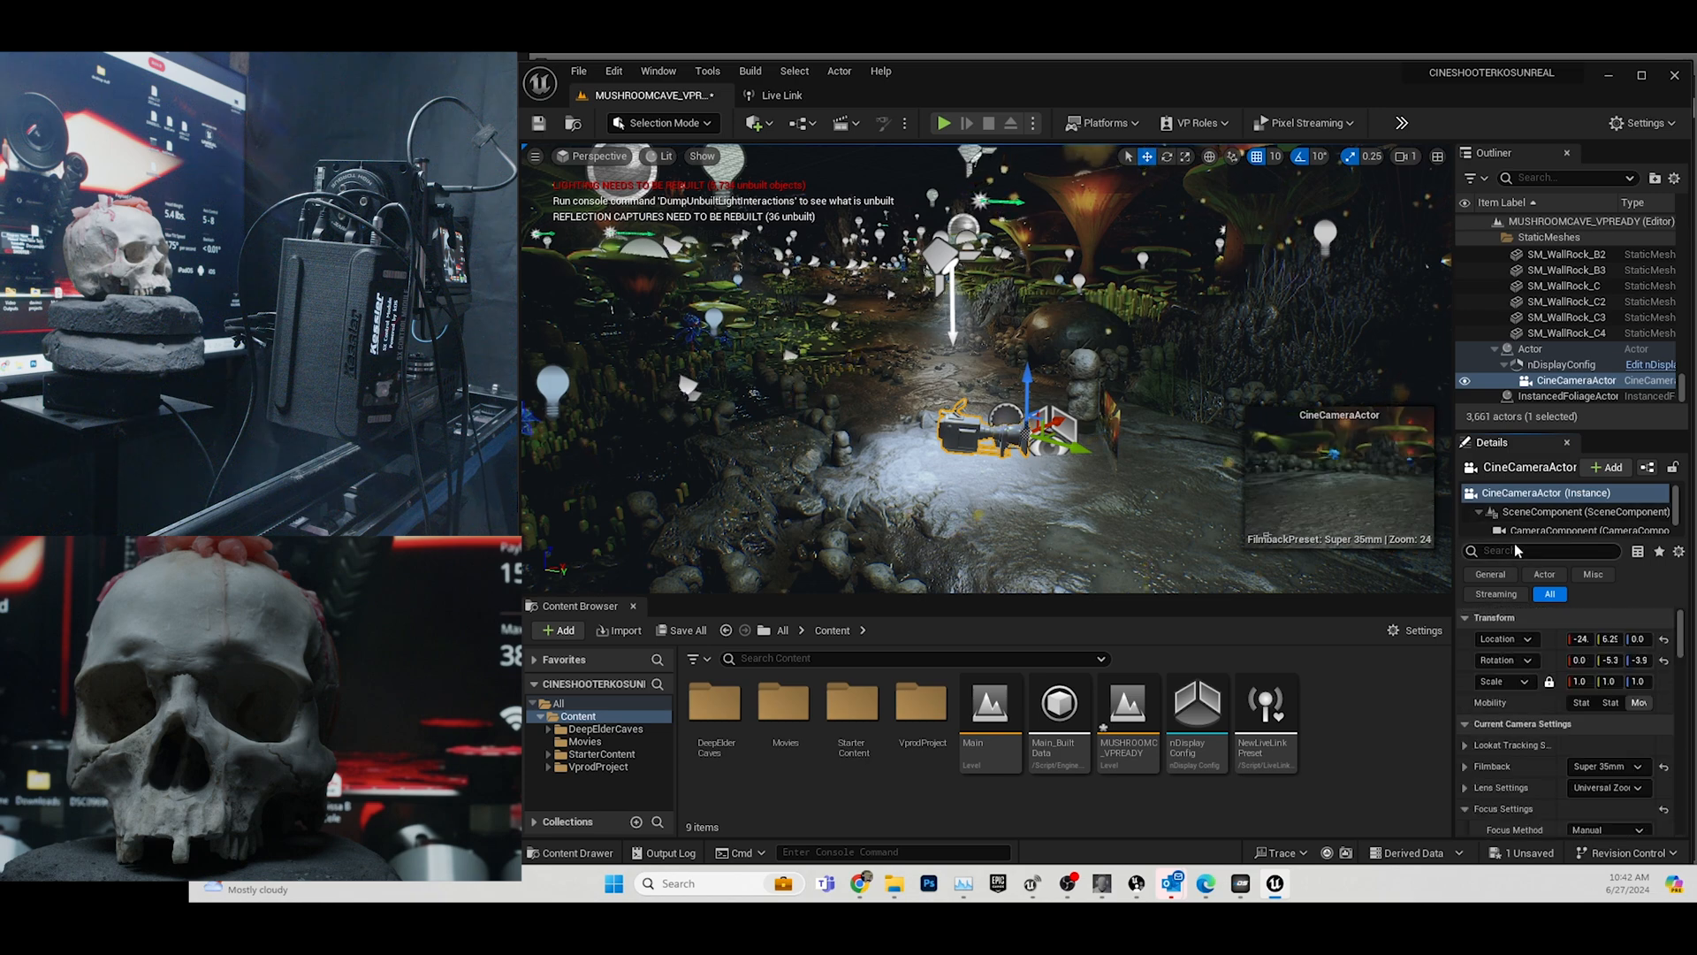
left_click(1516, 550)
type("VIG")
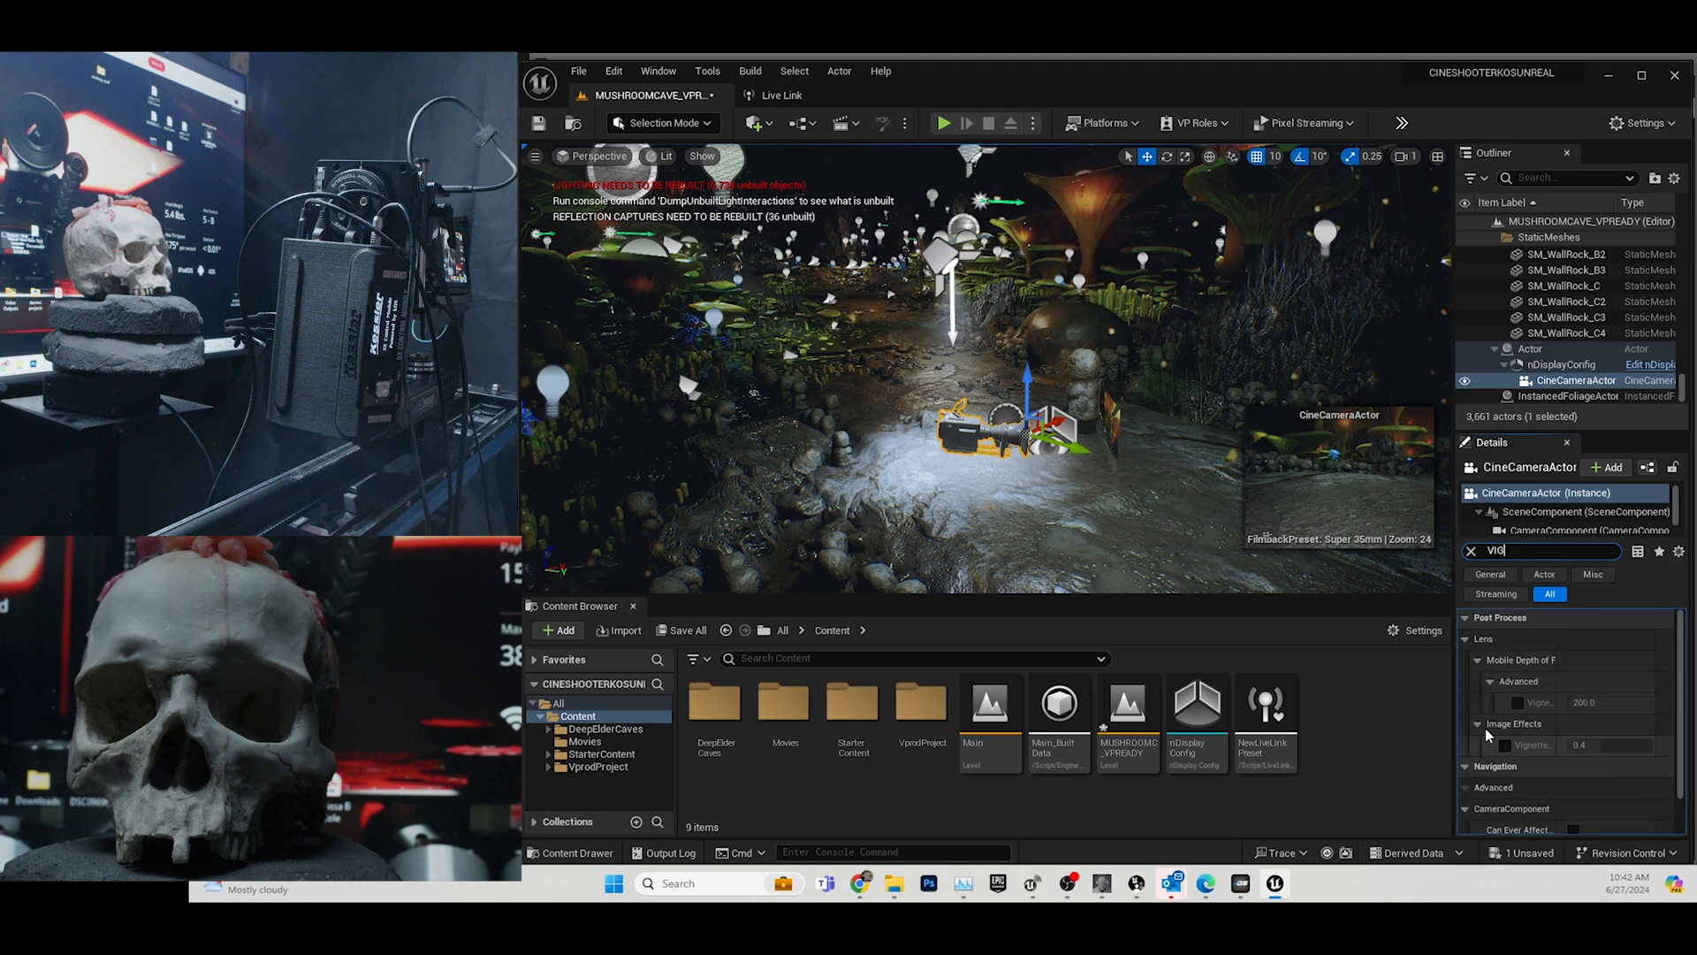
left_click(1505, 745)
left_click(1582, 745)
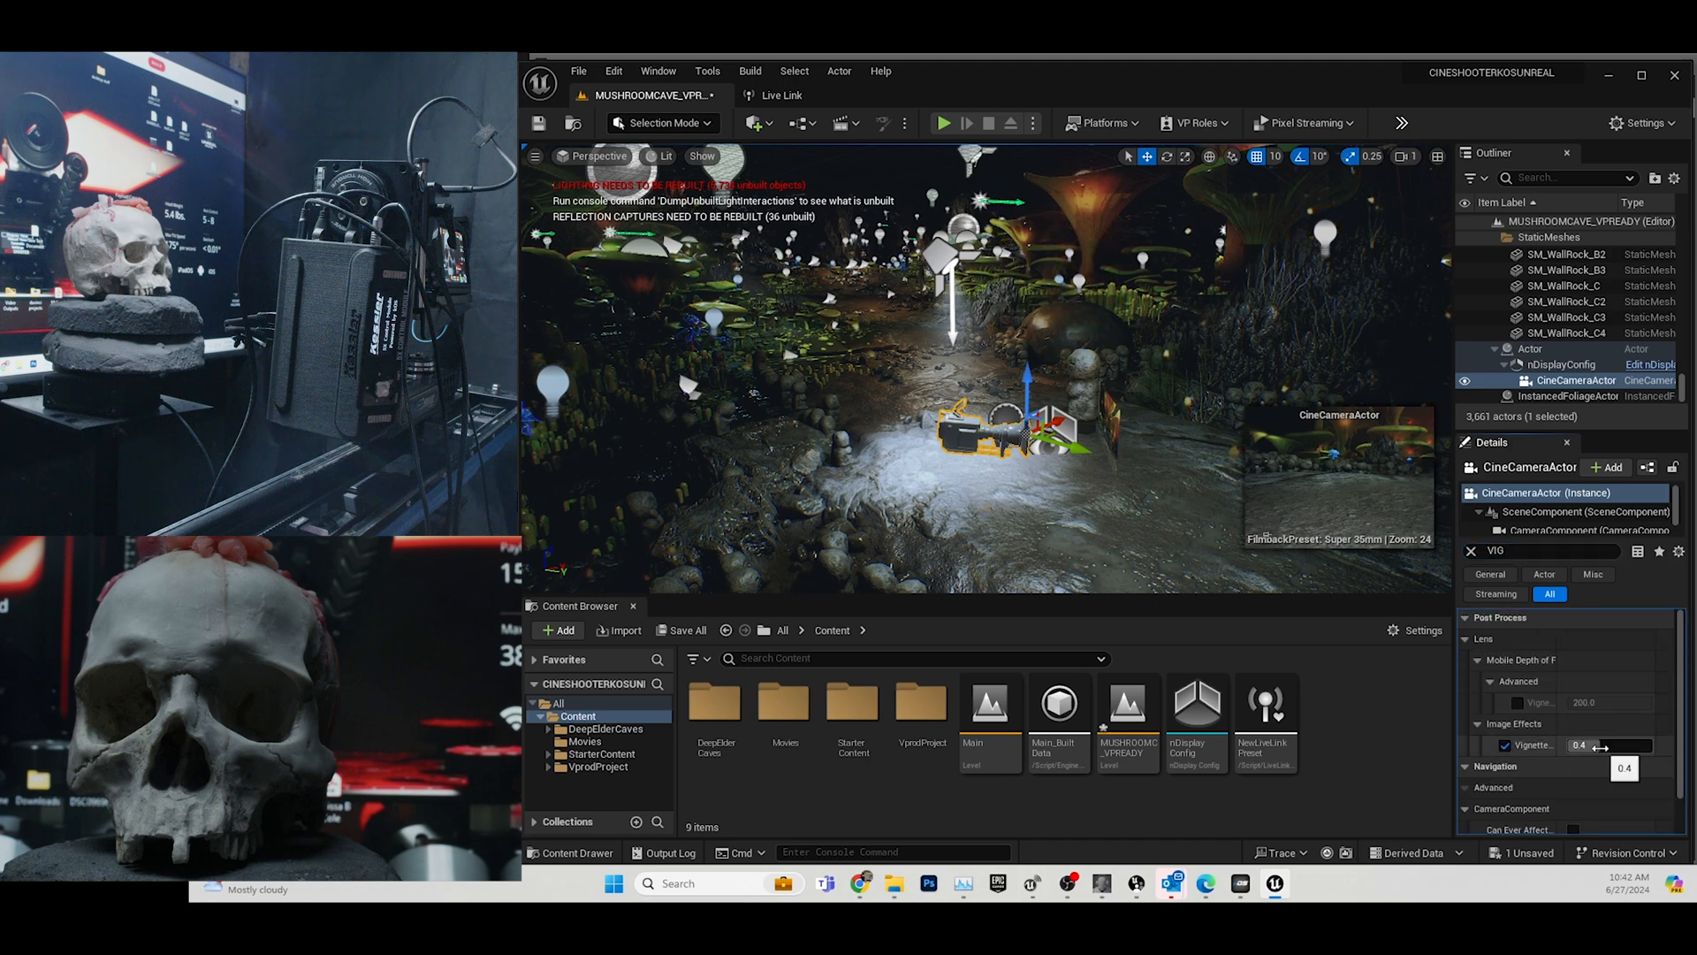
type("0.0")
key("Return")
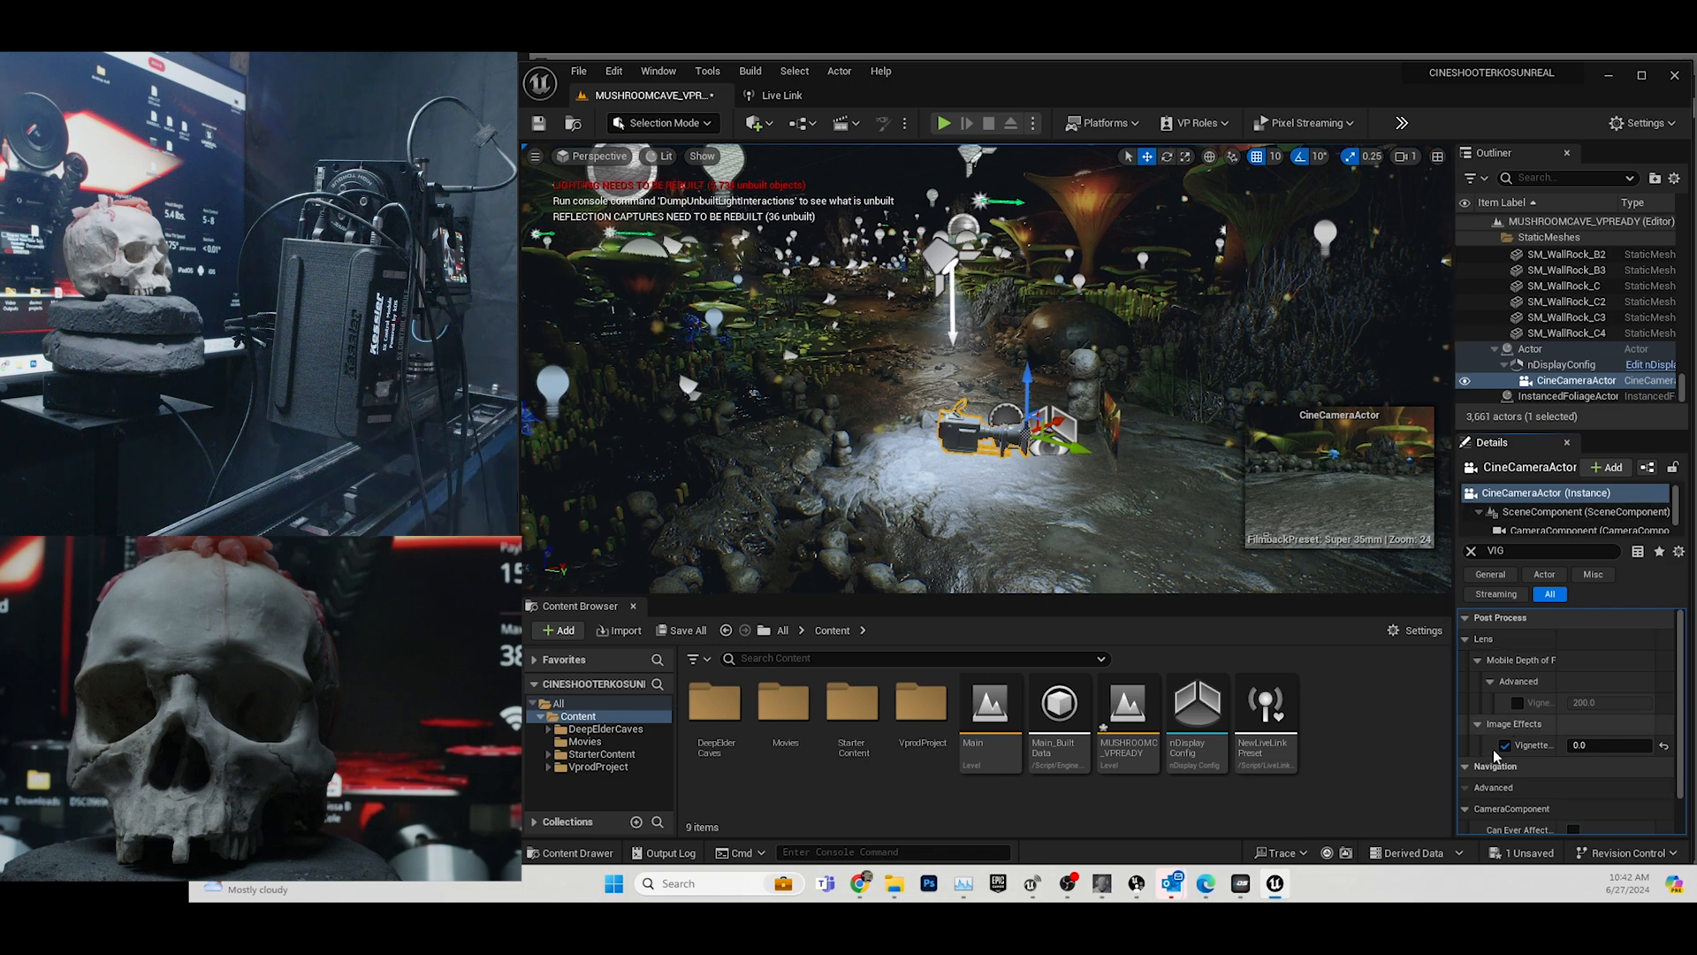
left_click(1505, 746)
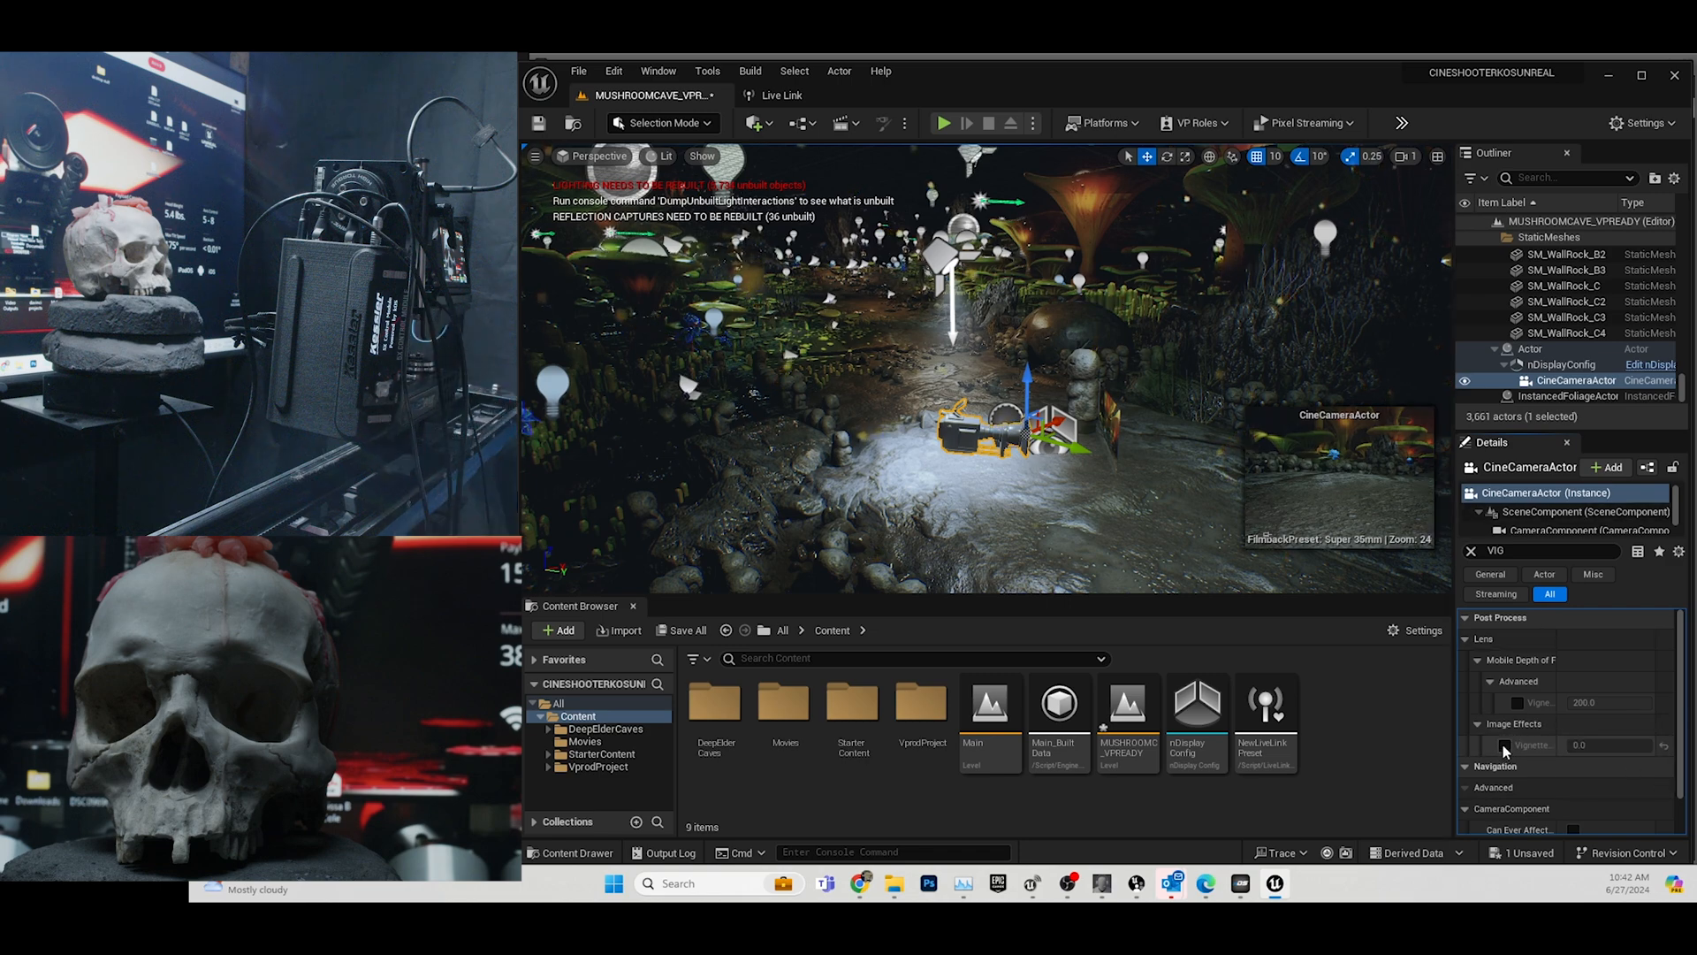
left_click(1505, 746)
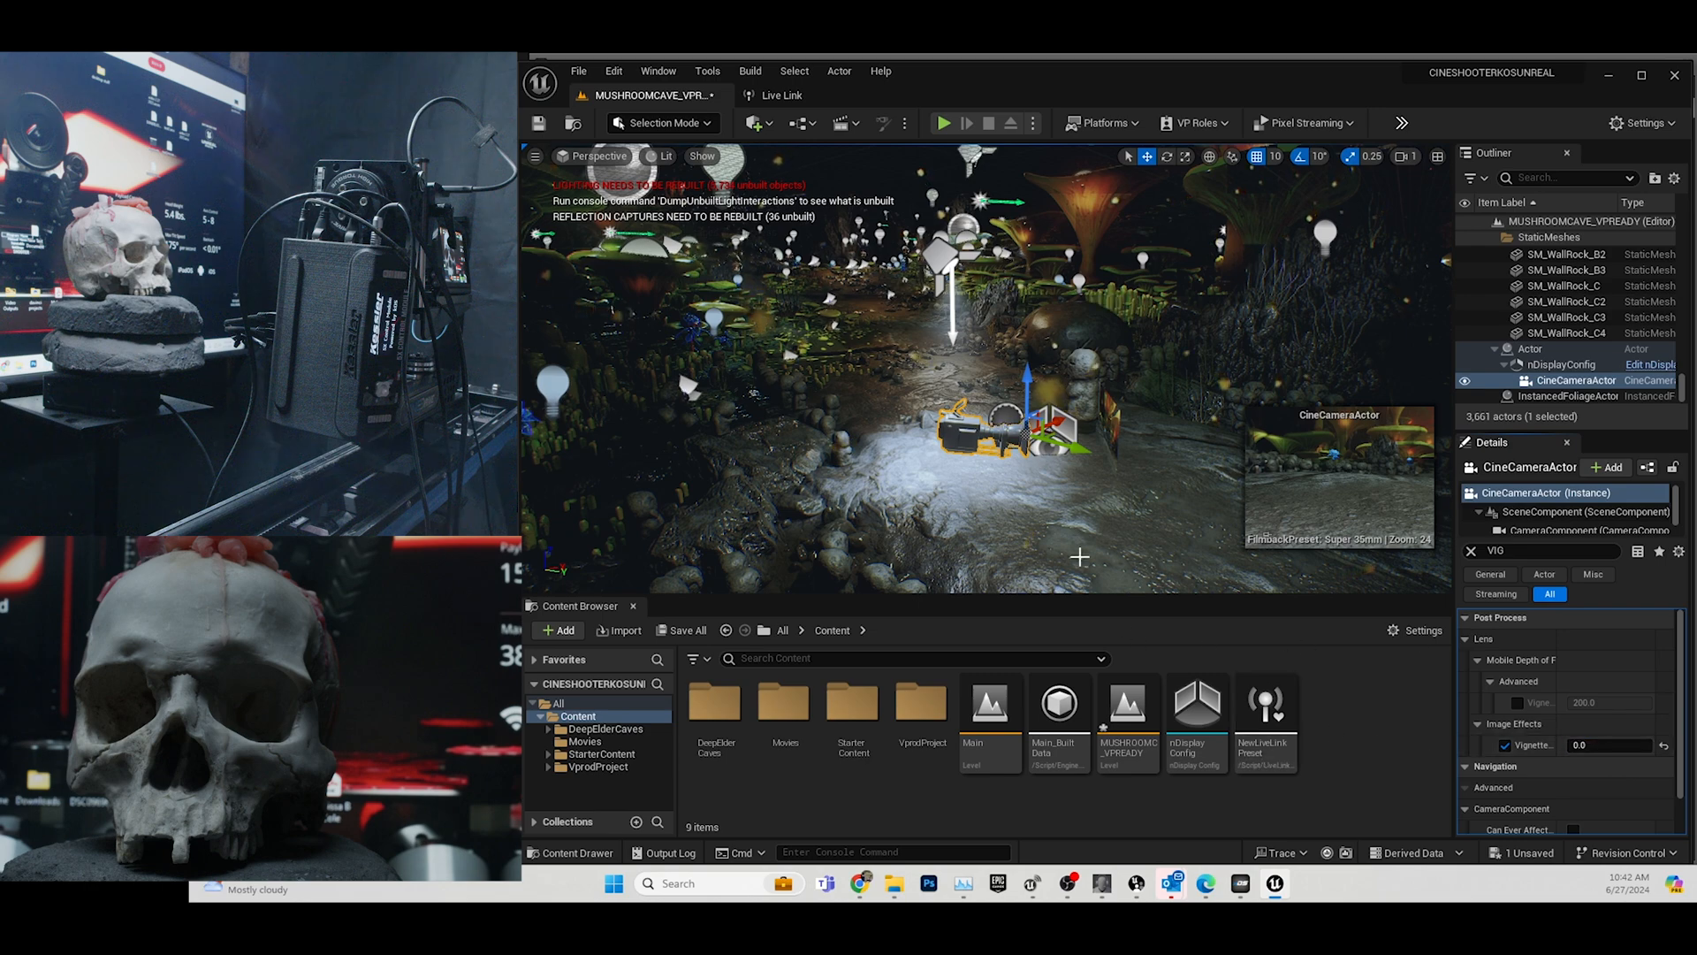
Examine the nDisplayConfig, its parent Actor and the stone figure beside the display wall in the level.
mouse_move(1514, 91)
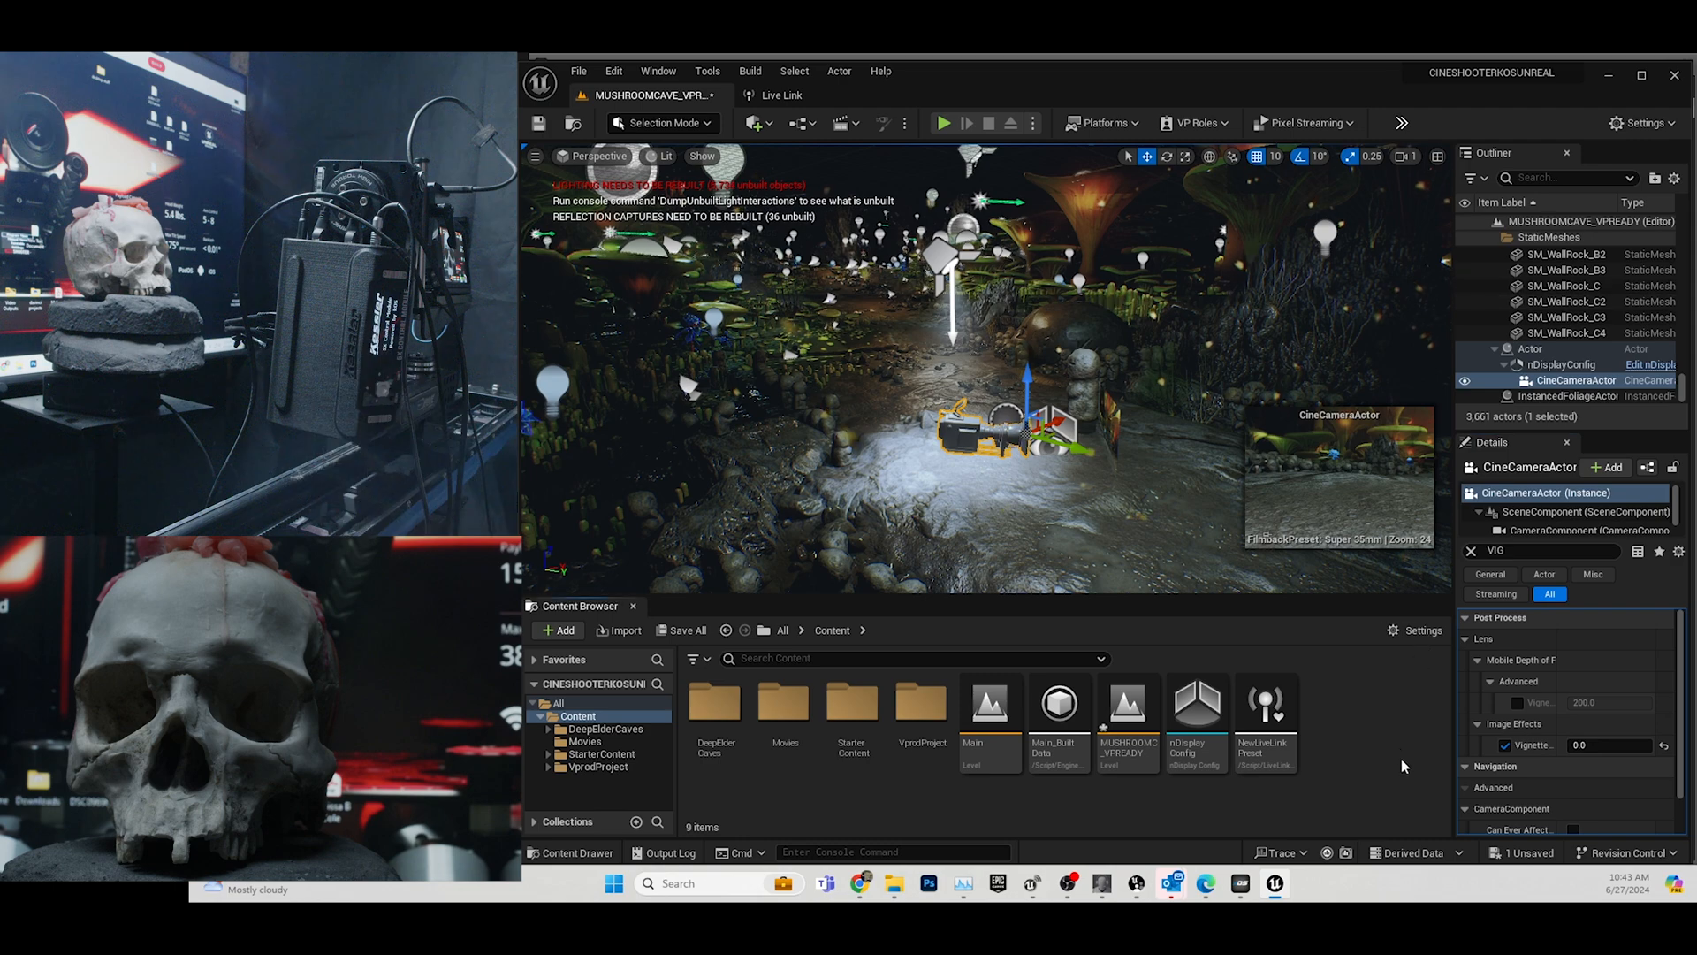
left_click(1561, 364)
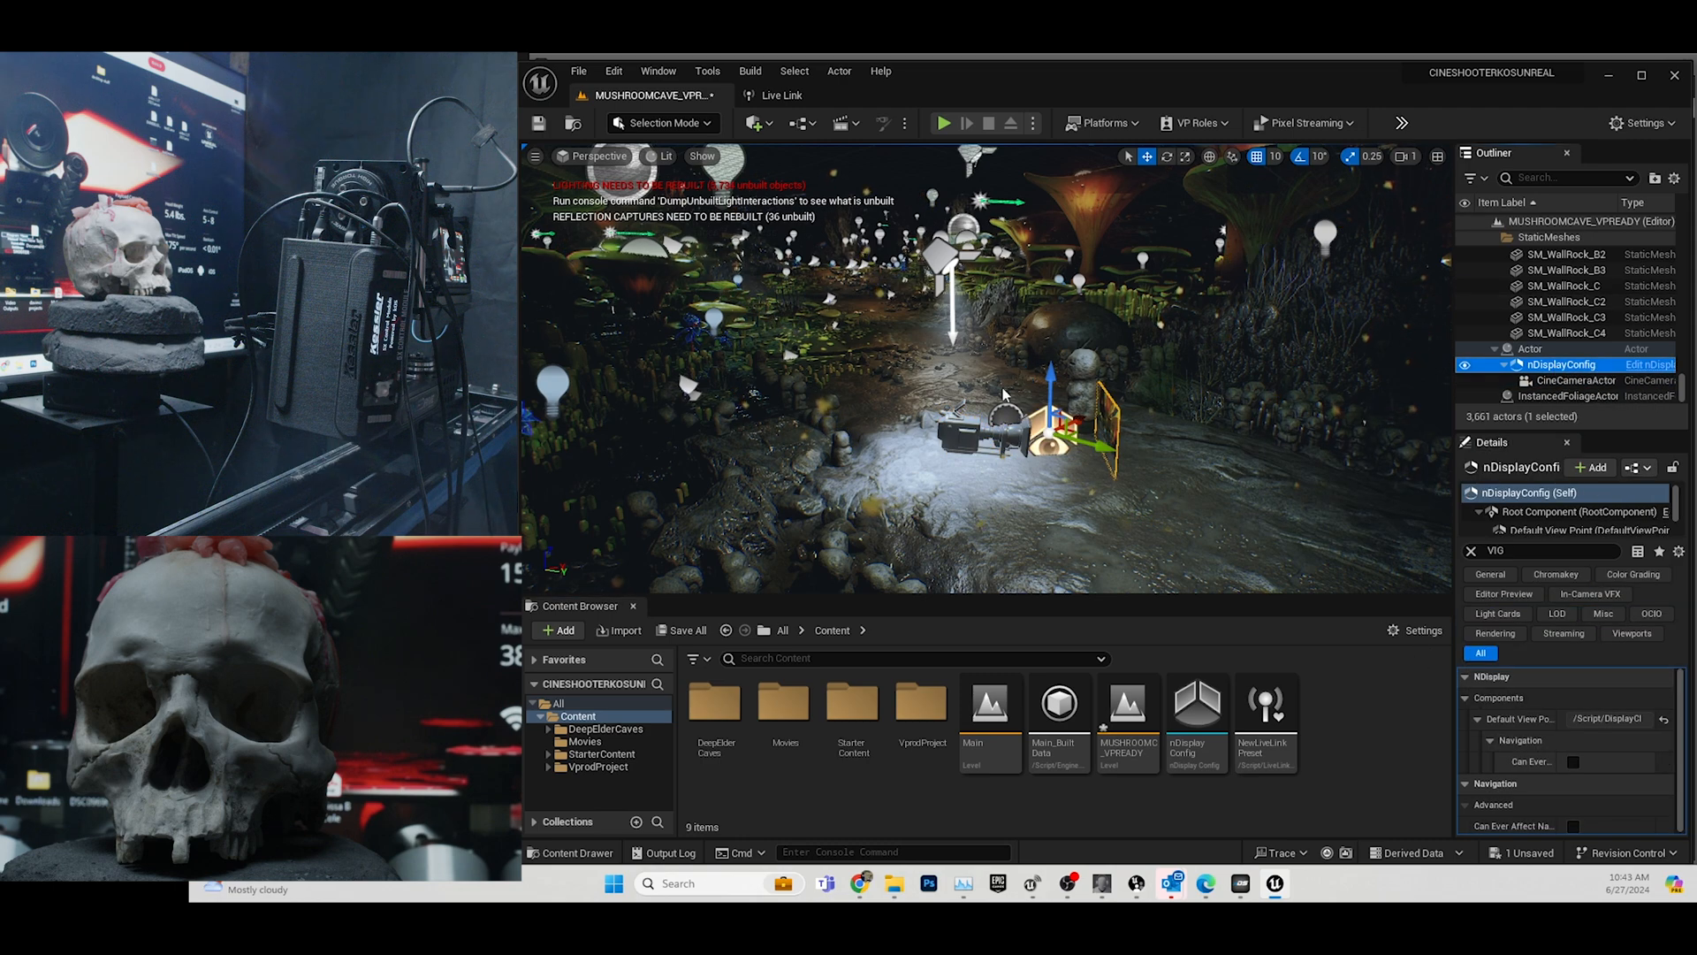
left_click(1530, 349)
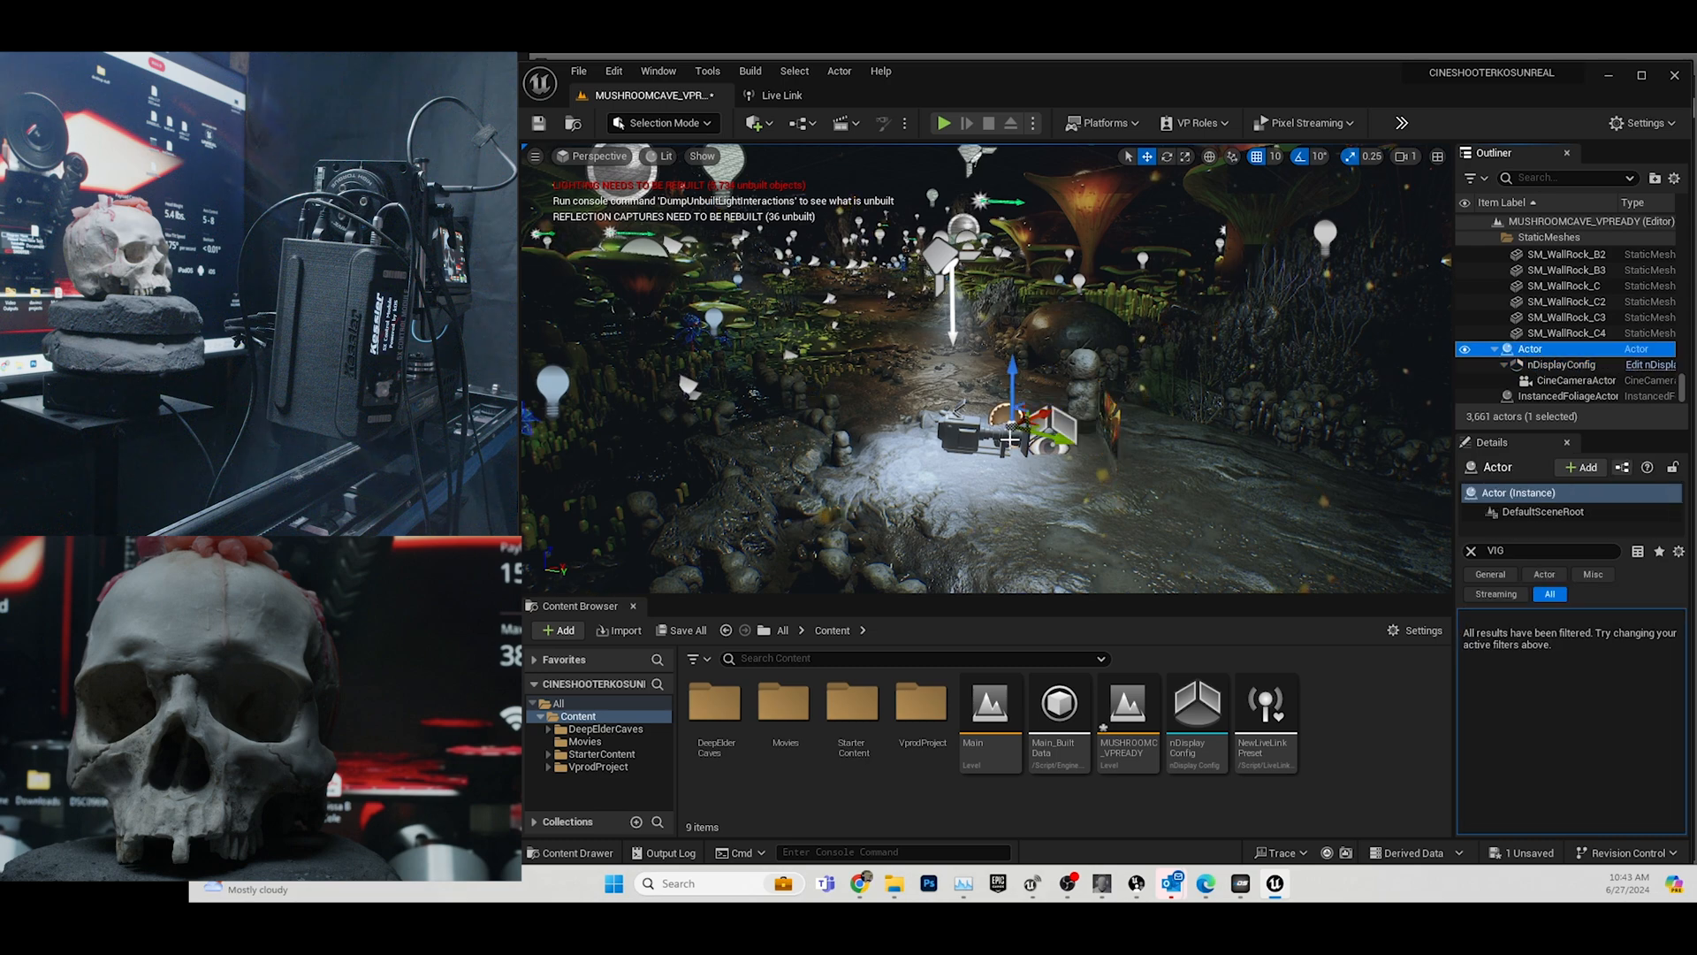
scroll(1091, 398, "up", 3)
scroll(1092, 402, "up", 1)
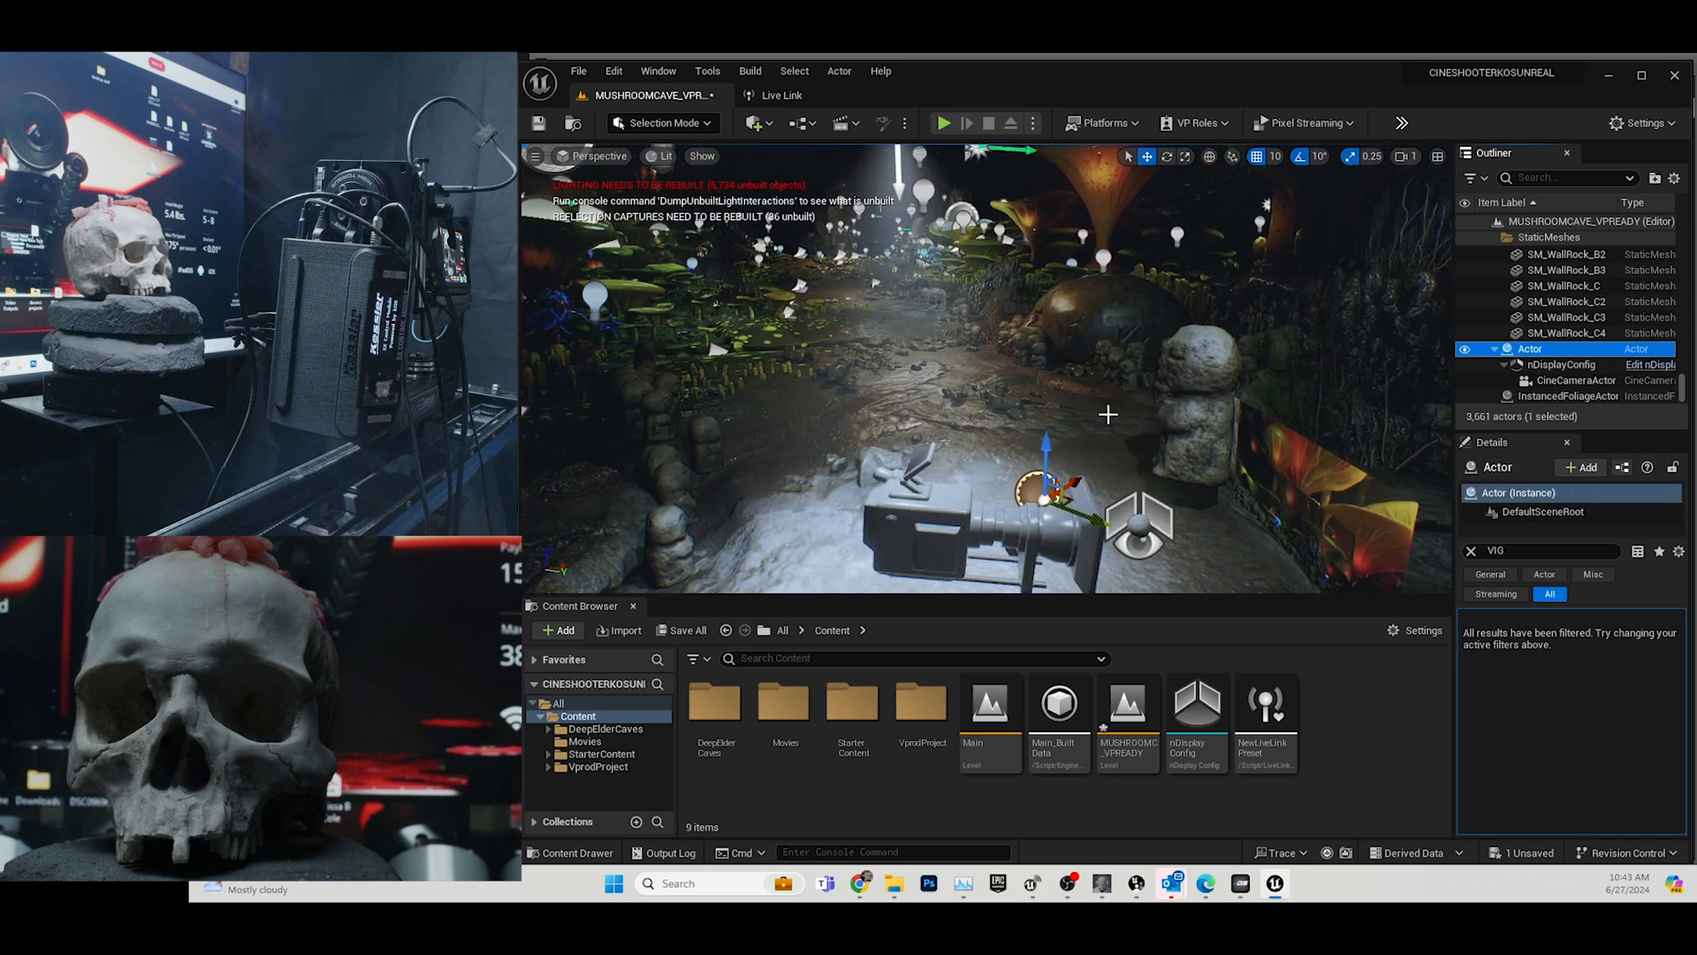
right_click_drag(1106, 413, 1295, 495)
scroll(999, 315, "up", 1)
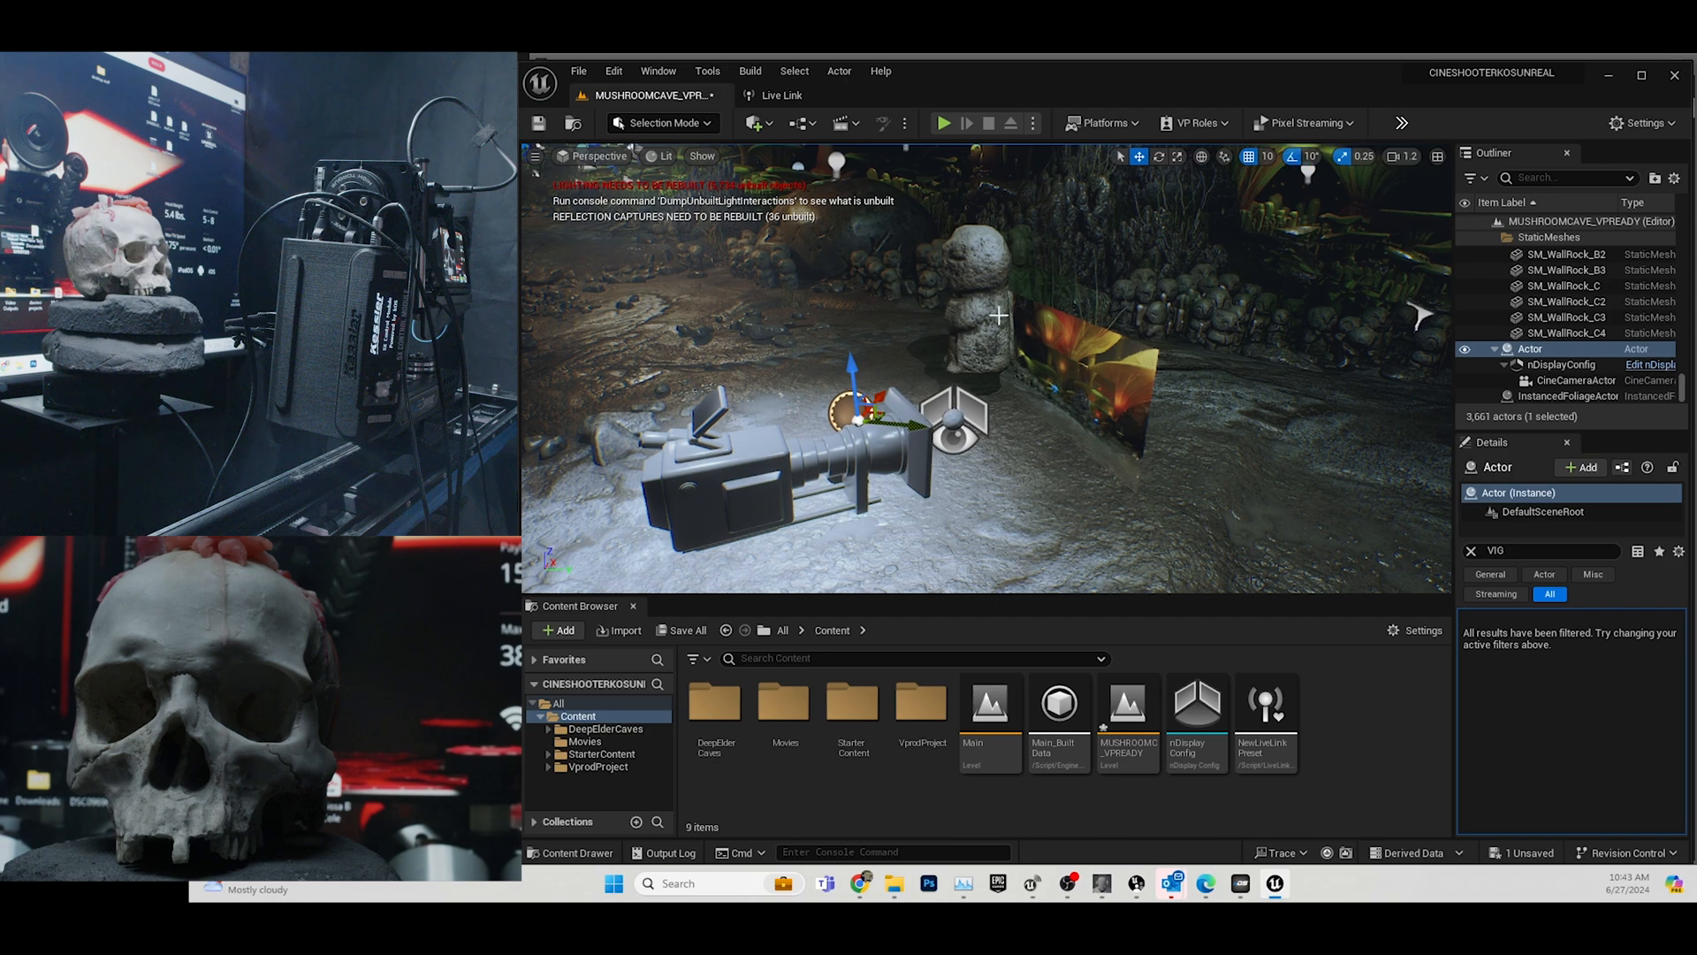
left_click(995, 324)
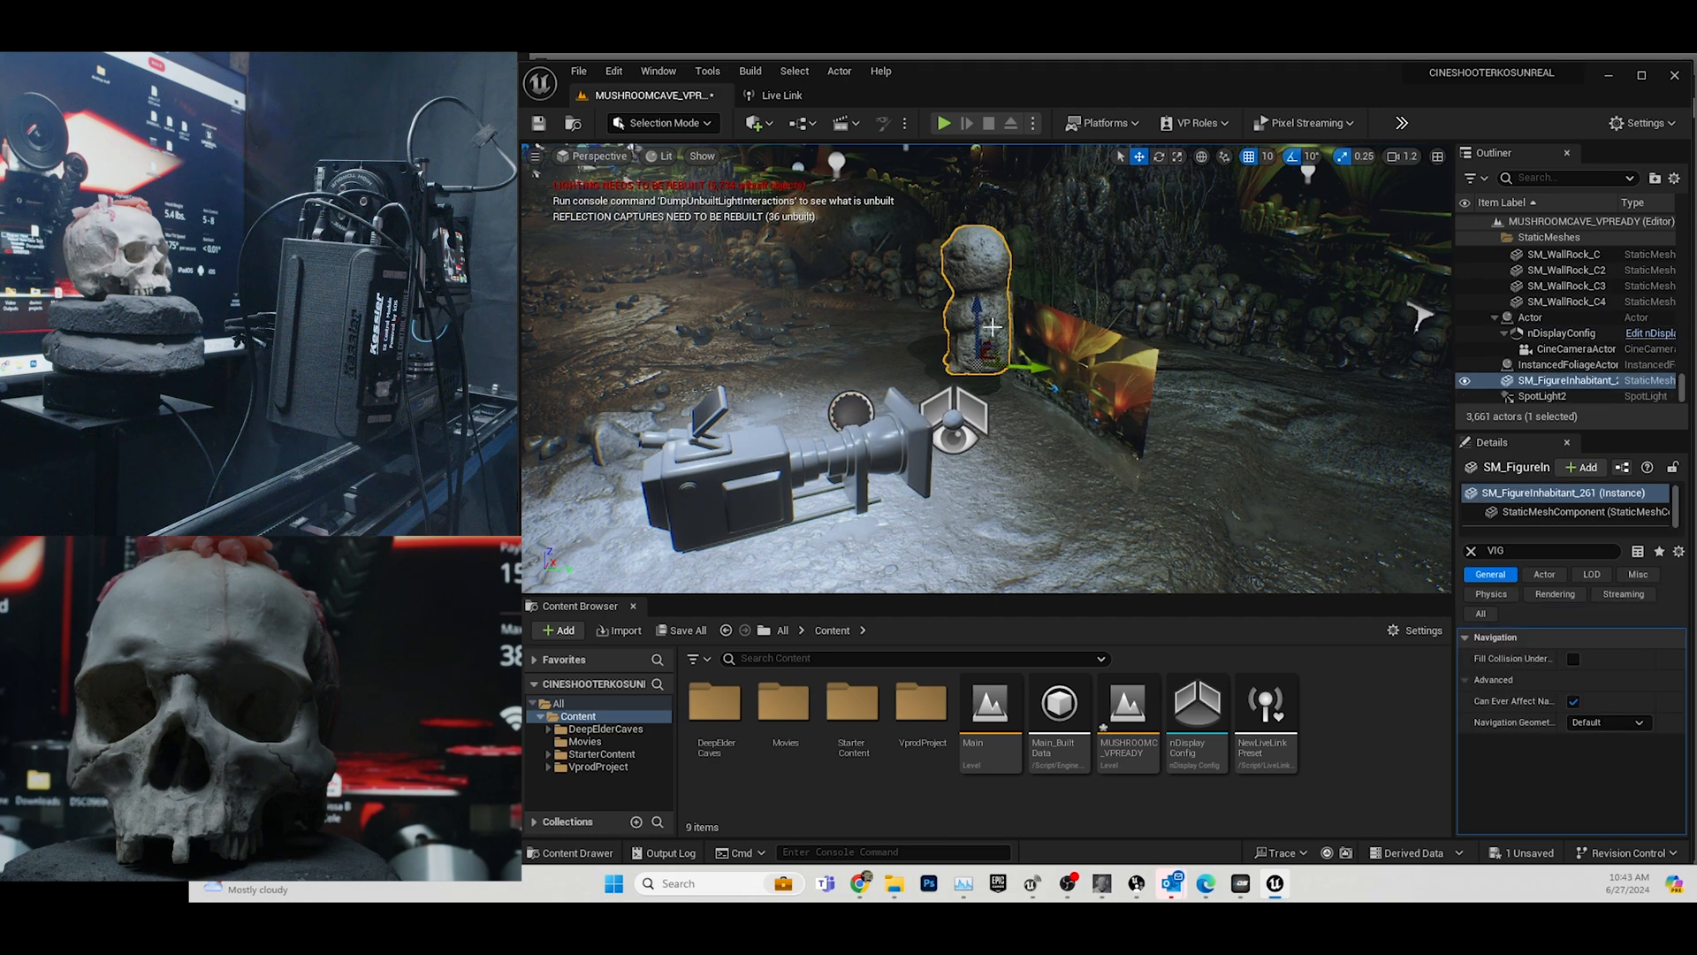
Switch to Kessler kOS and set the Camera ID of the current FreeD data to Camera 3.
left_click(1240, 883)
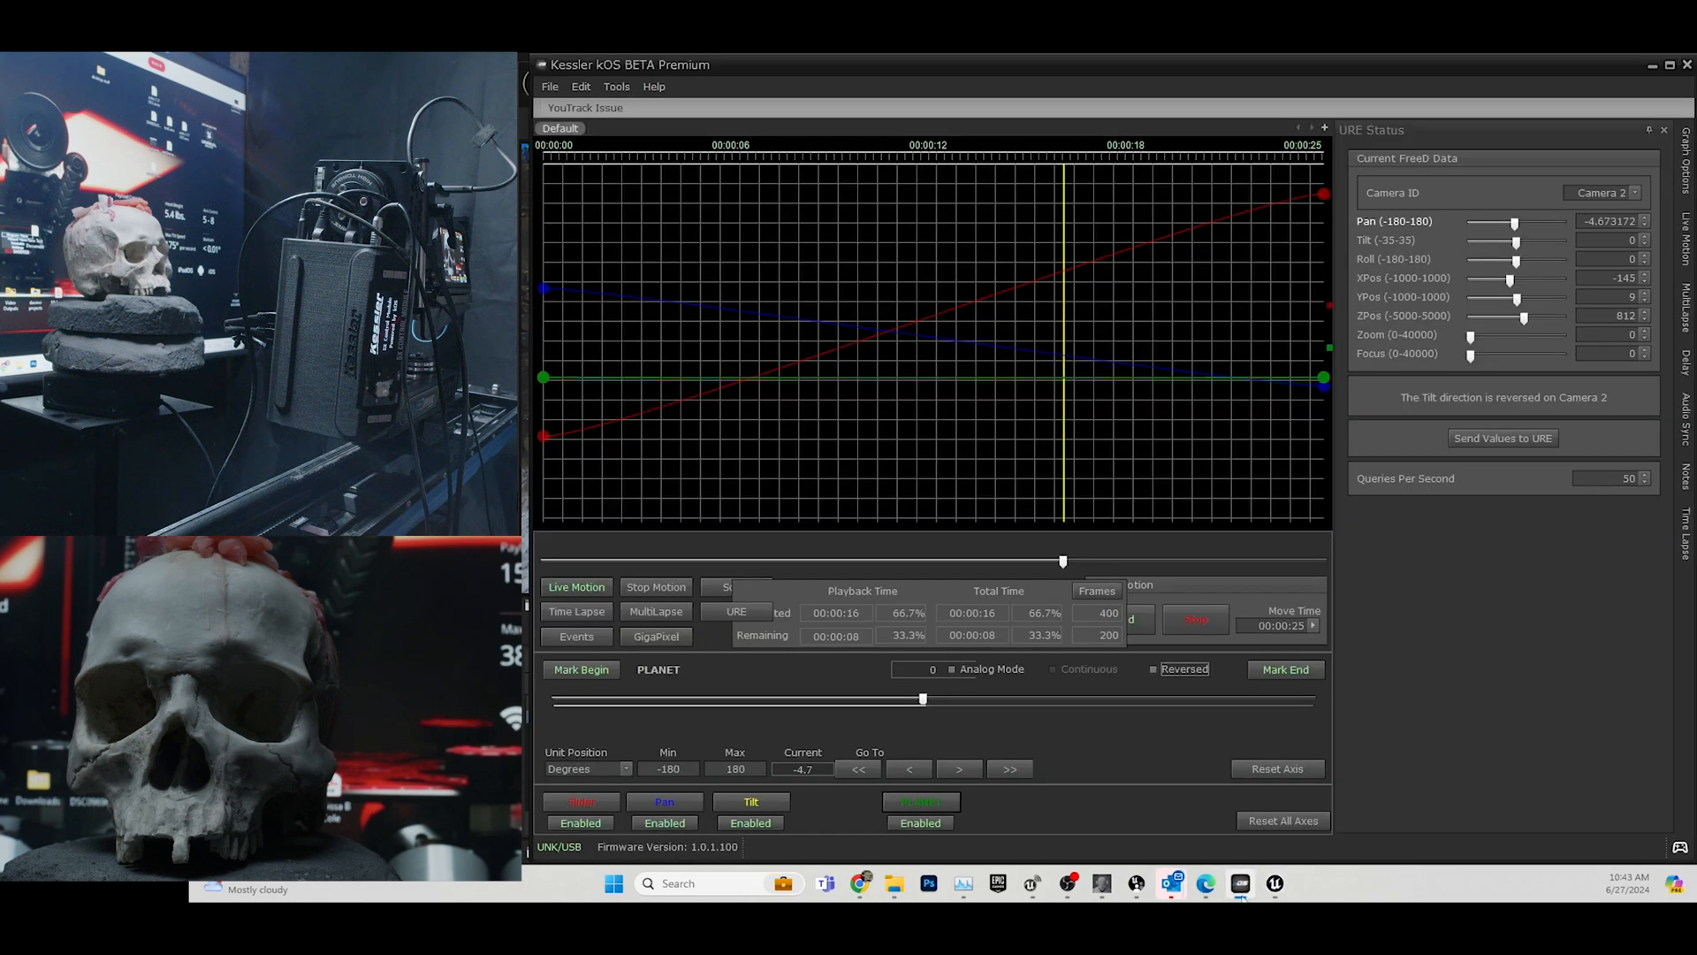
left_click(1634, 193)
left_click(1619, 236)
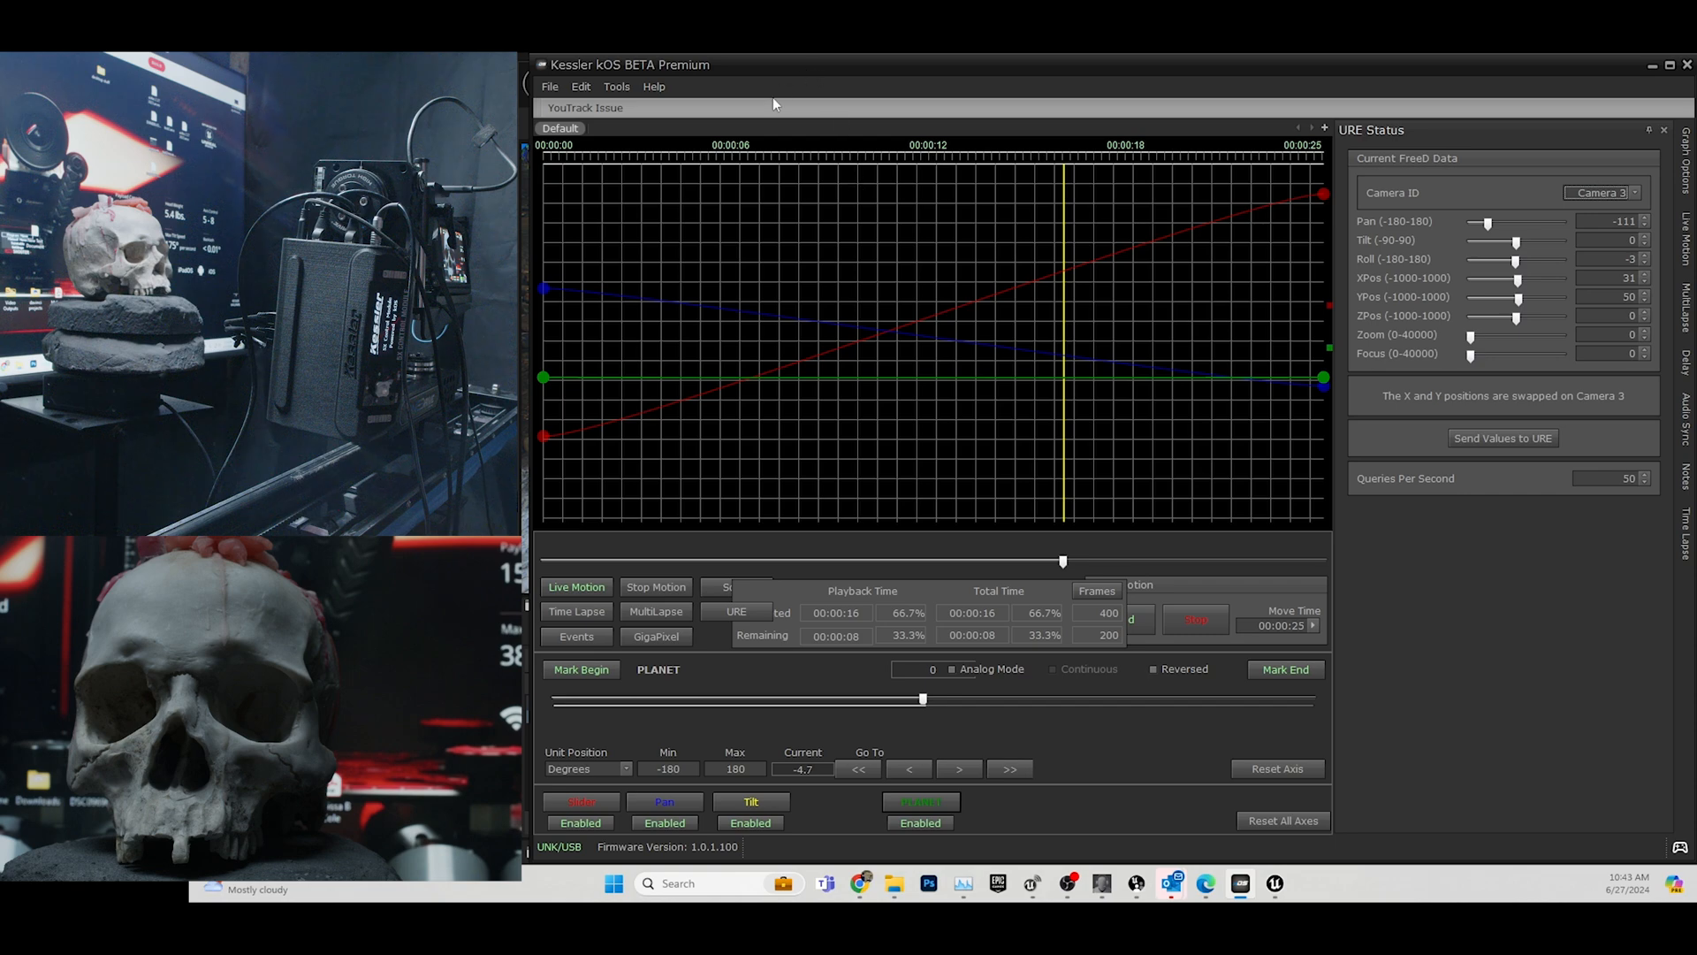
Move the kOS window lower and open Live Link in Unreal Editor to check the FreeD subjects.
left_click_drag(856, 67, 886, 309)
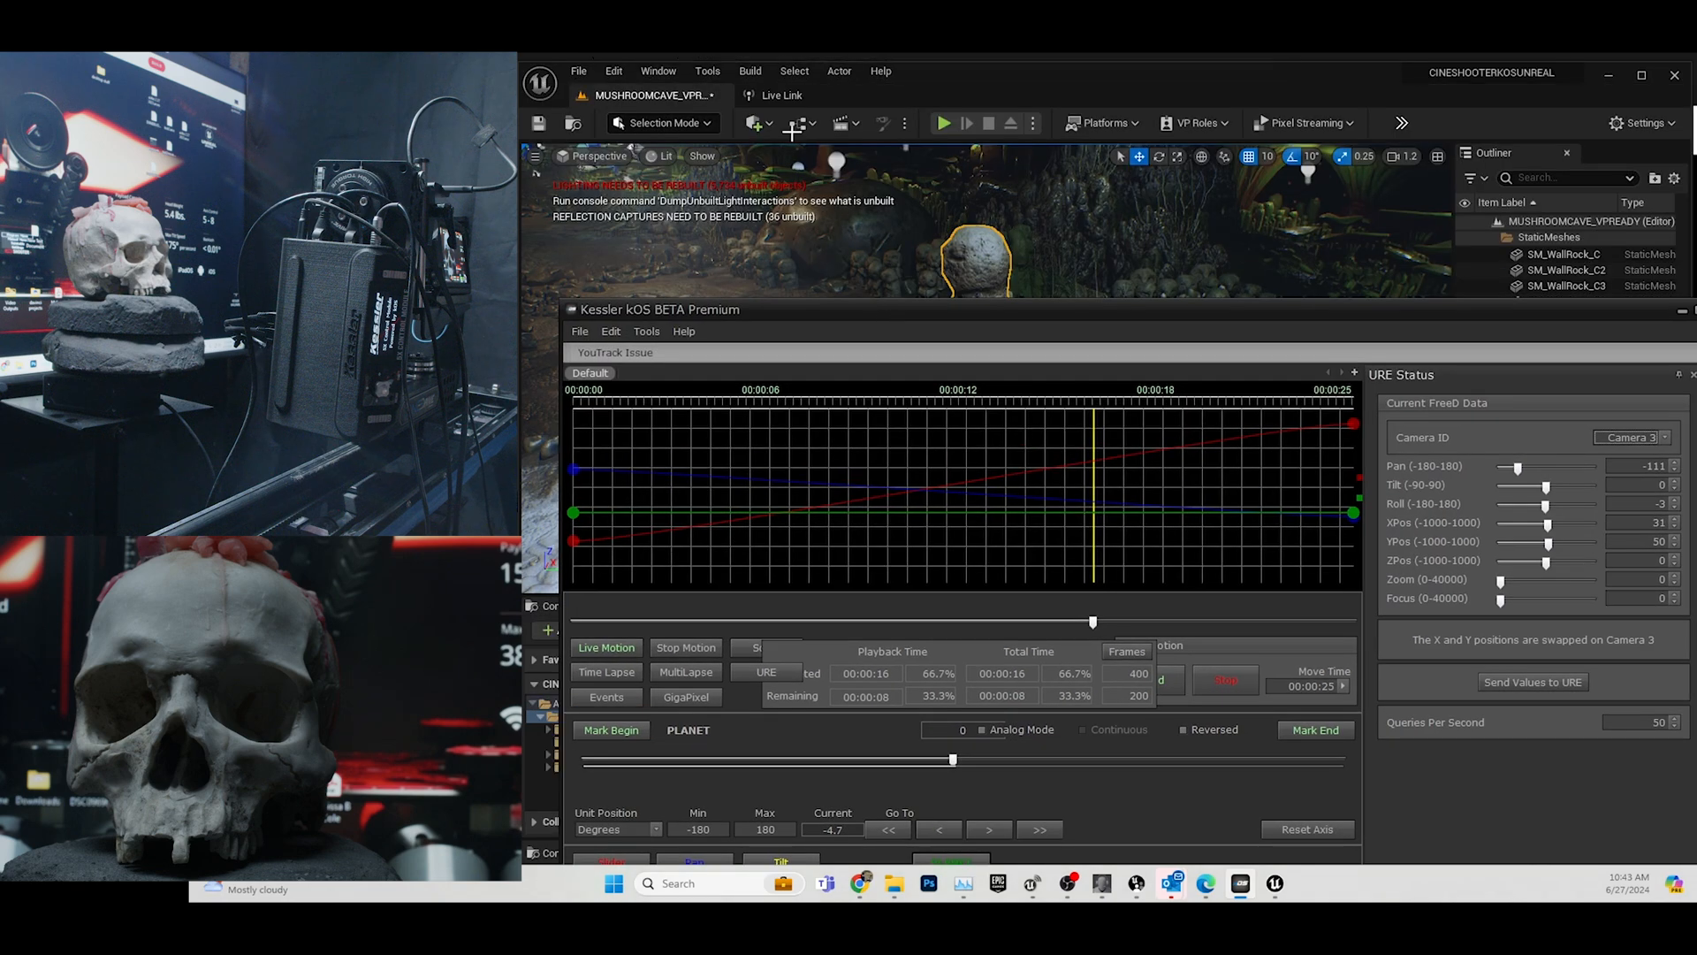
left_click(789, 95)
left_click(789, 96)
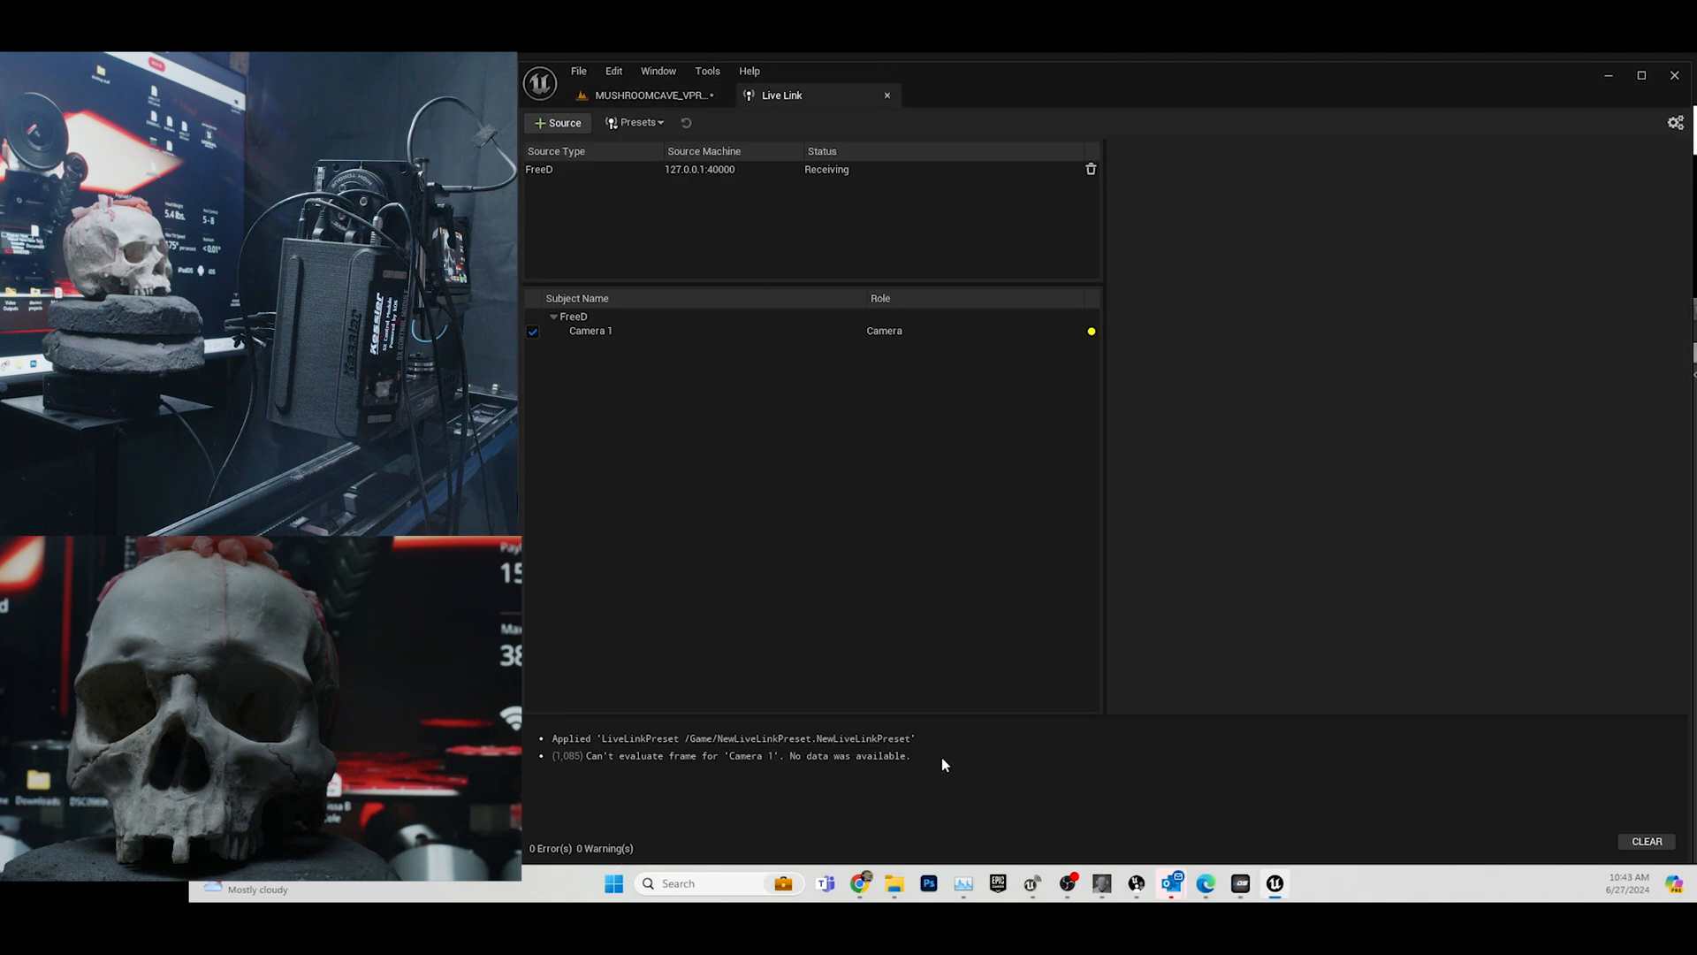
Return to kOS, scrub the timeline to frame 372, and pan the camera with the Pan axis while Live Link stays in view.
mouse_move(1275, 891)
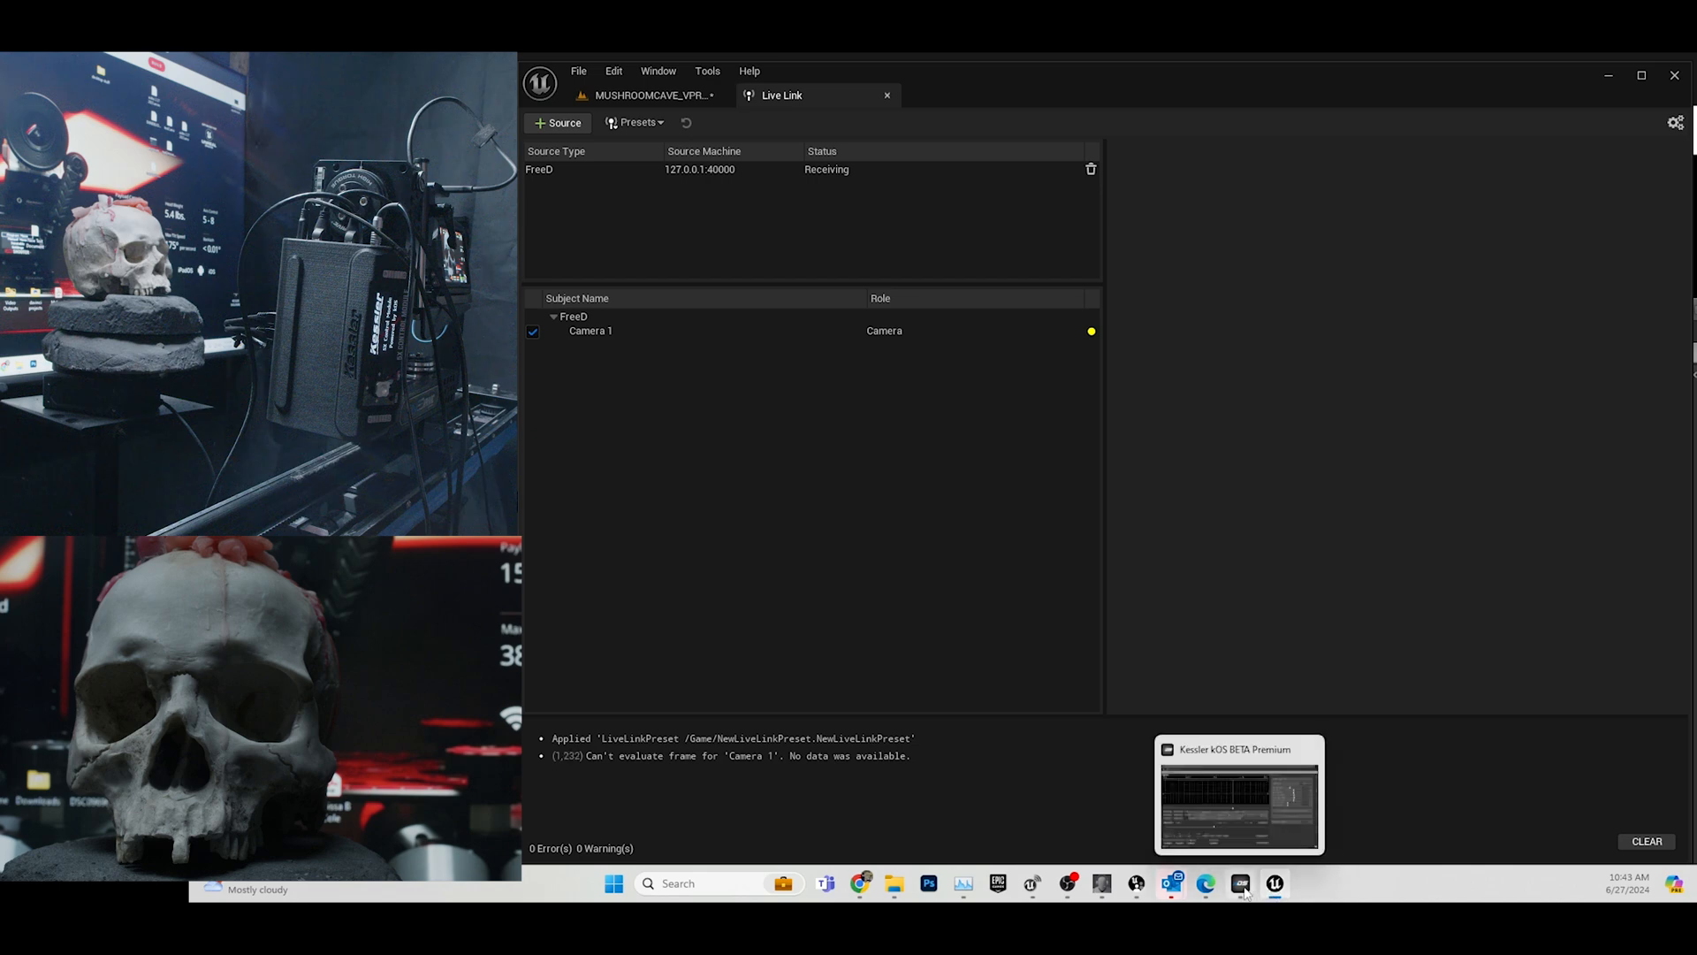
left_click(1241, 884)
left_click(695, 861)
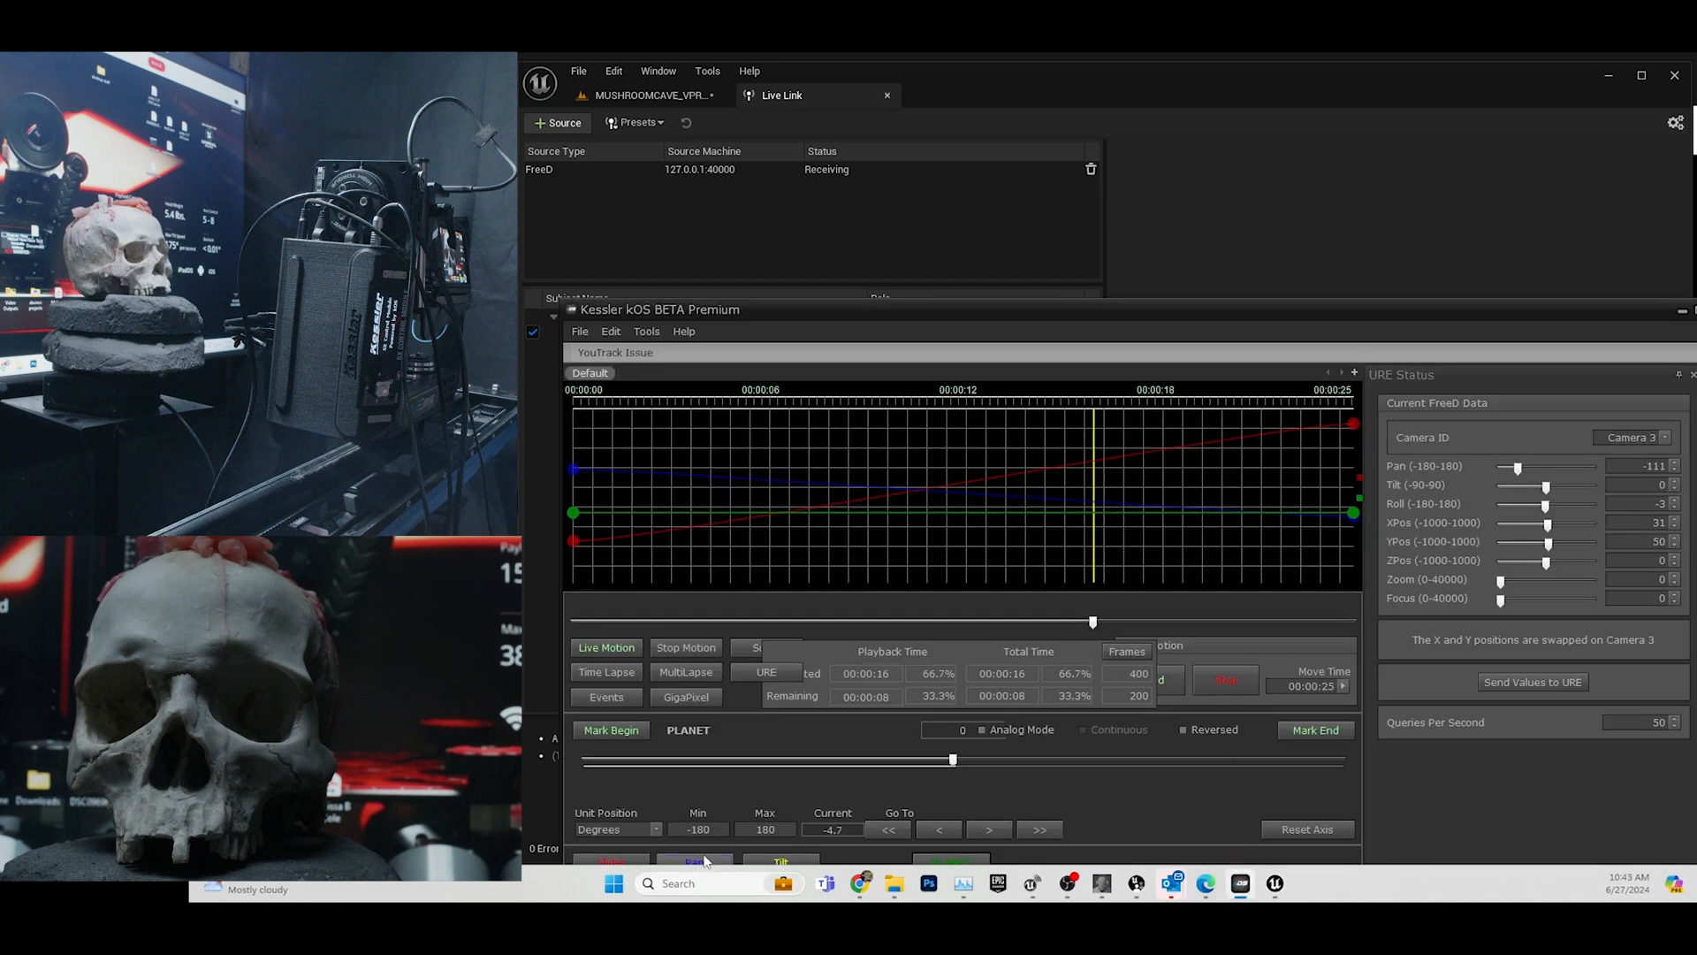
left_click_drag(1096, 624, 1059, 625)
left_click_drag(1058, 317, 1028, 410)
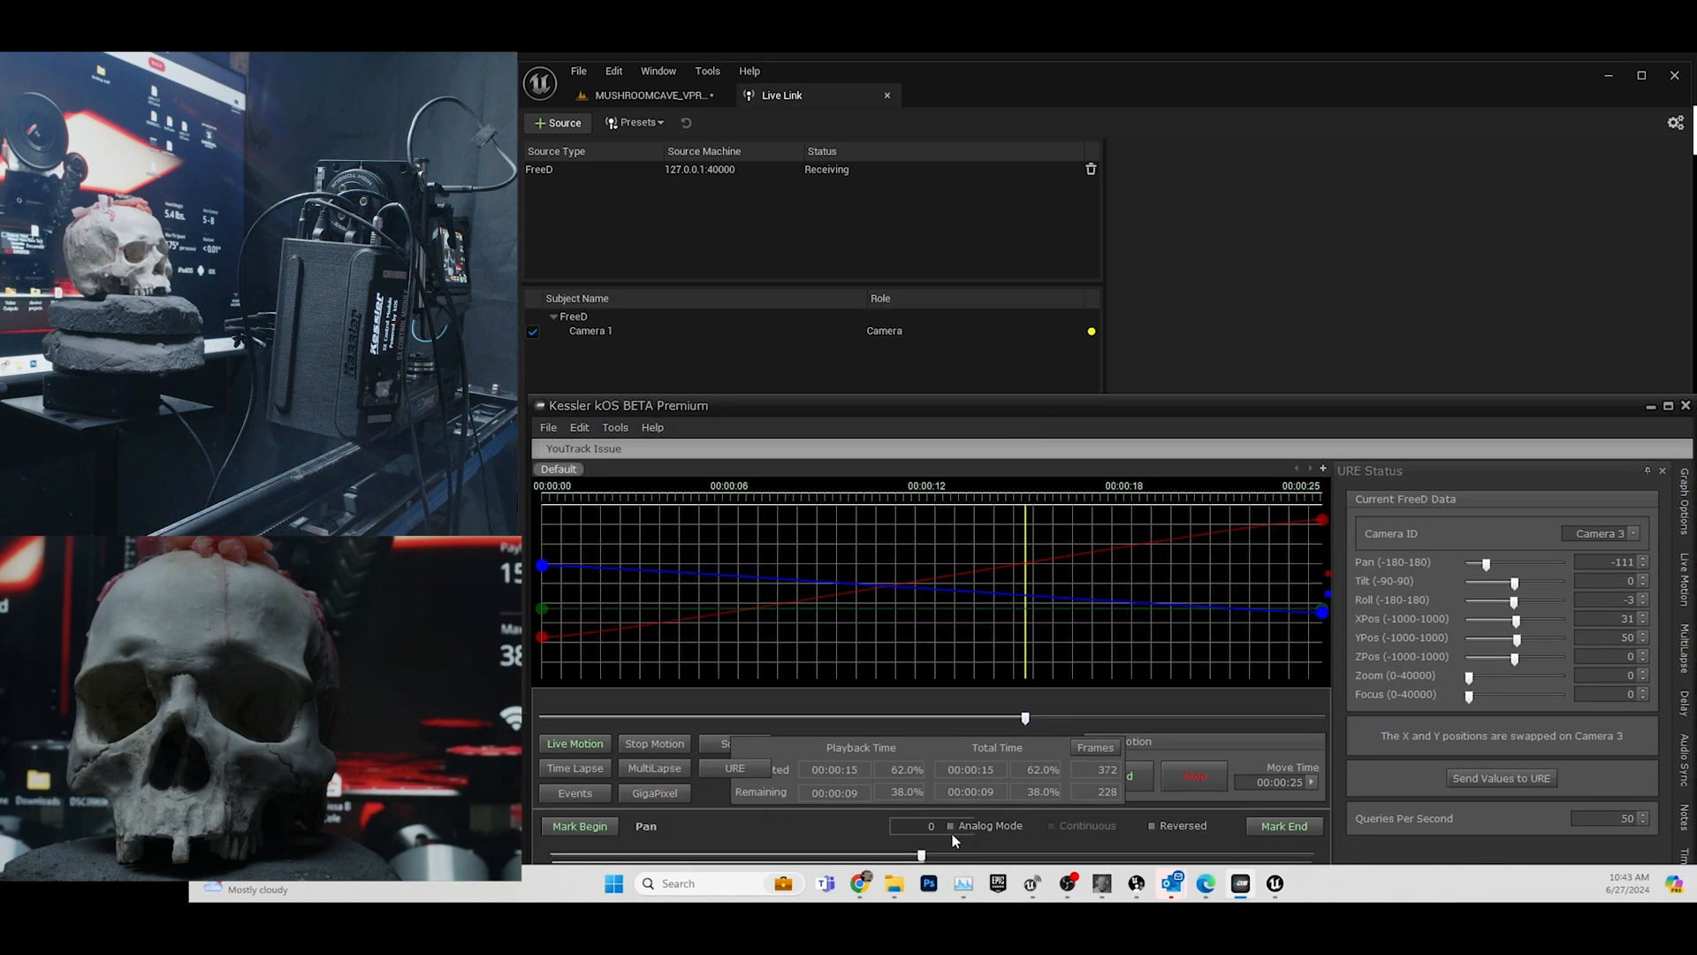
left_click_drag(917, 856, 976, 856)
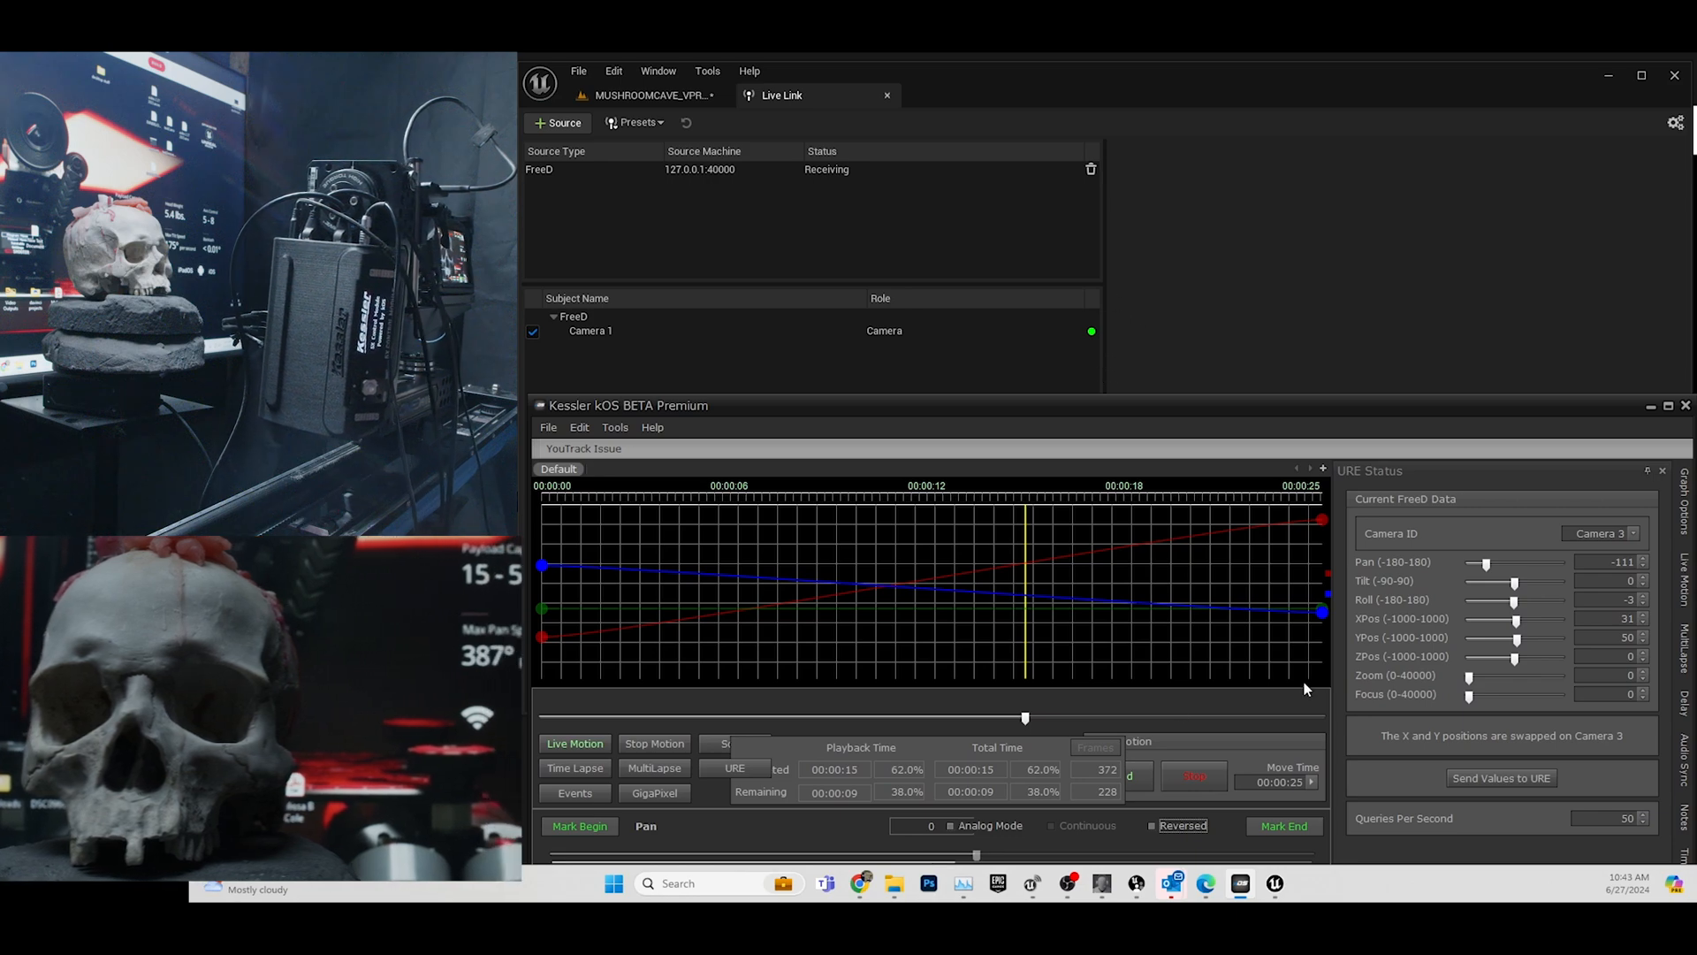
Select the PLANET axis in kOS and jog it slightly to send its FreeD data to Live Link, keeping the subject list uncovered.
left_click_drag(1052, 404, 1036, 344)
left_click(896, 790)
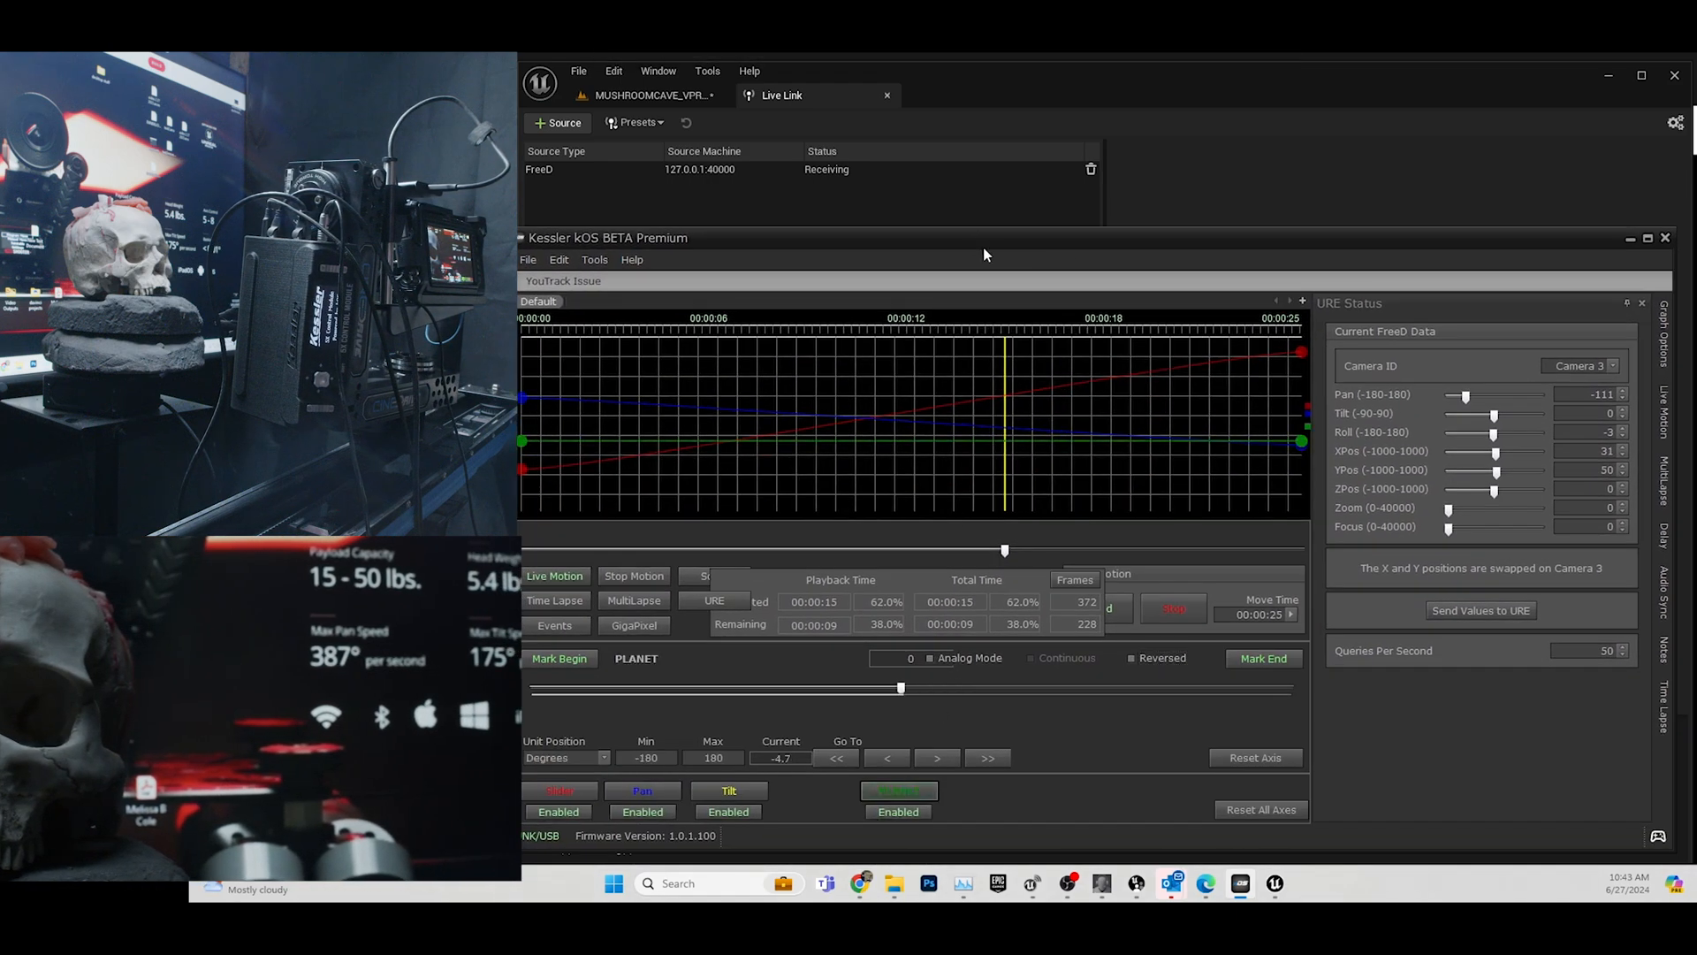
left_click_drag(985, 250, 1019, 392)
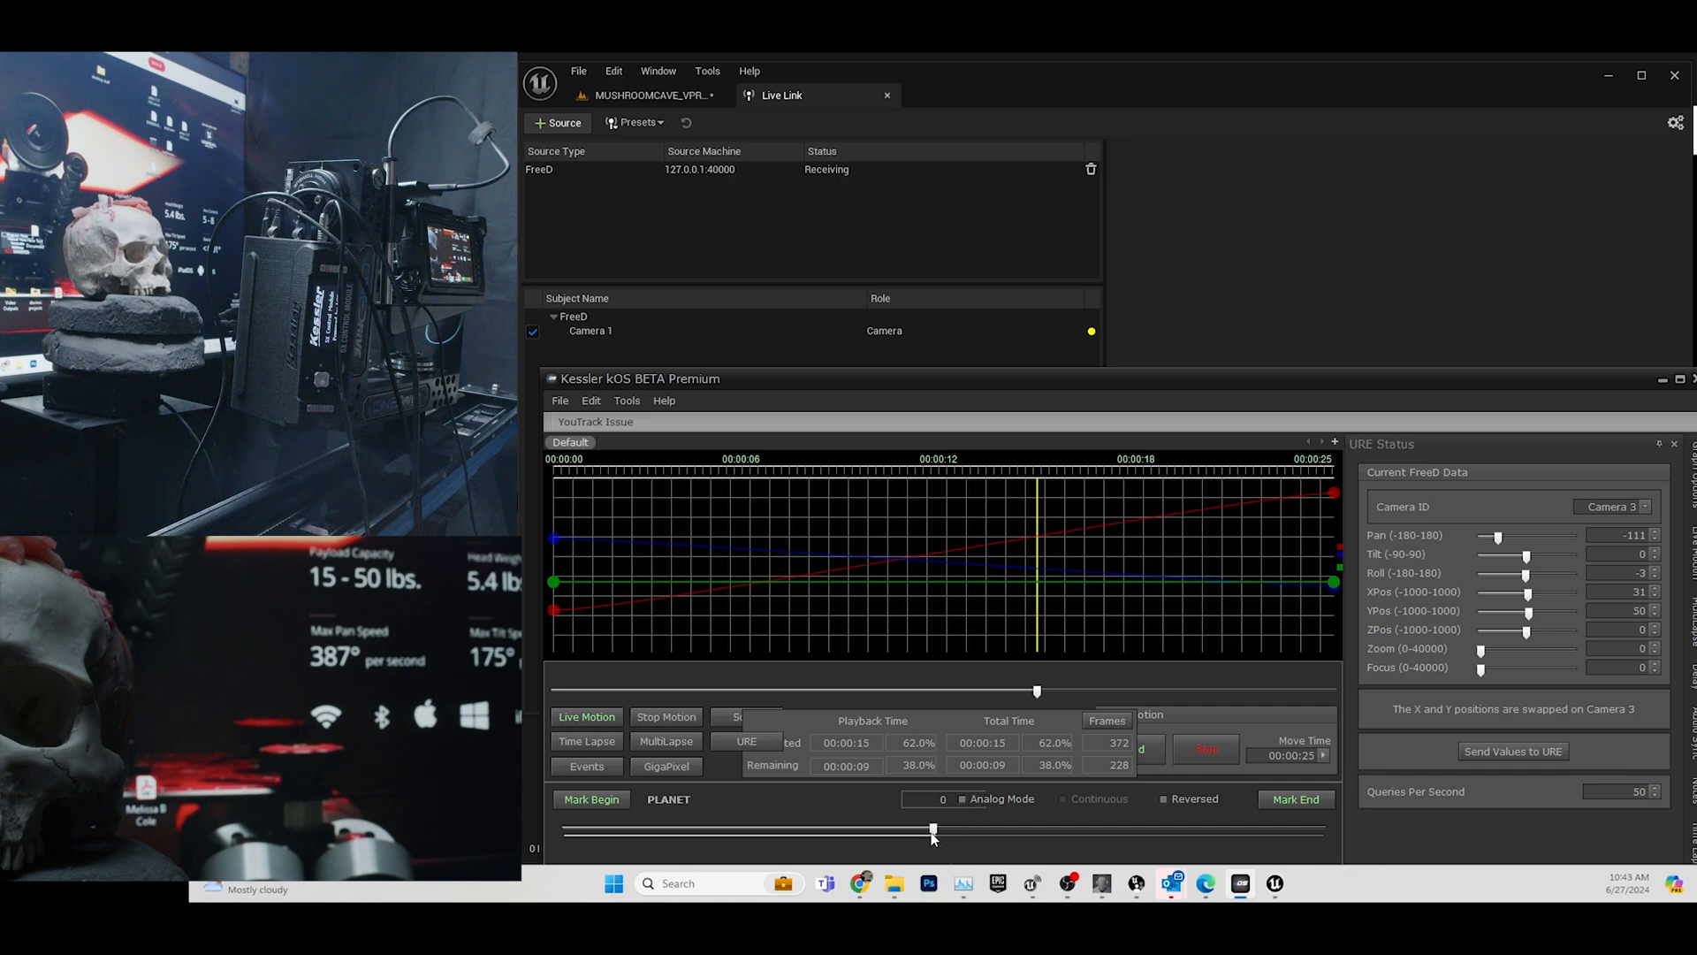
left_click_drag(932, 831, 955, 830)
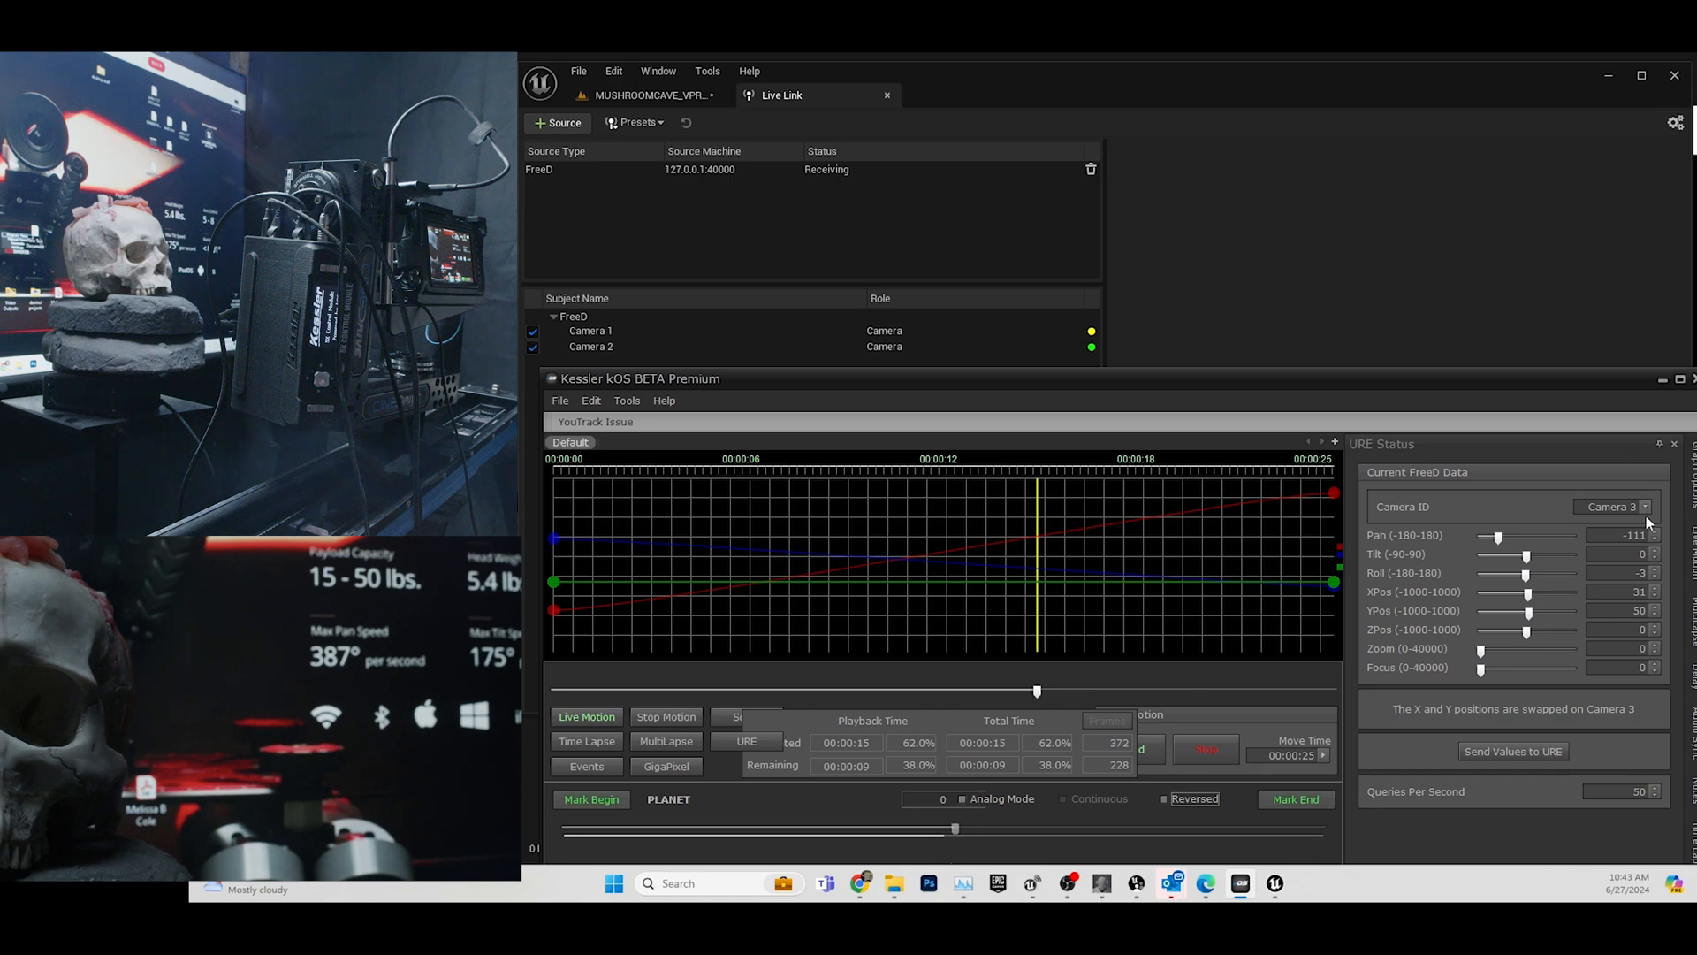
left_click_drag(895, 382, 896, 307)
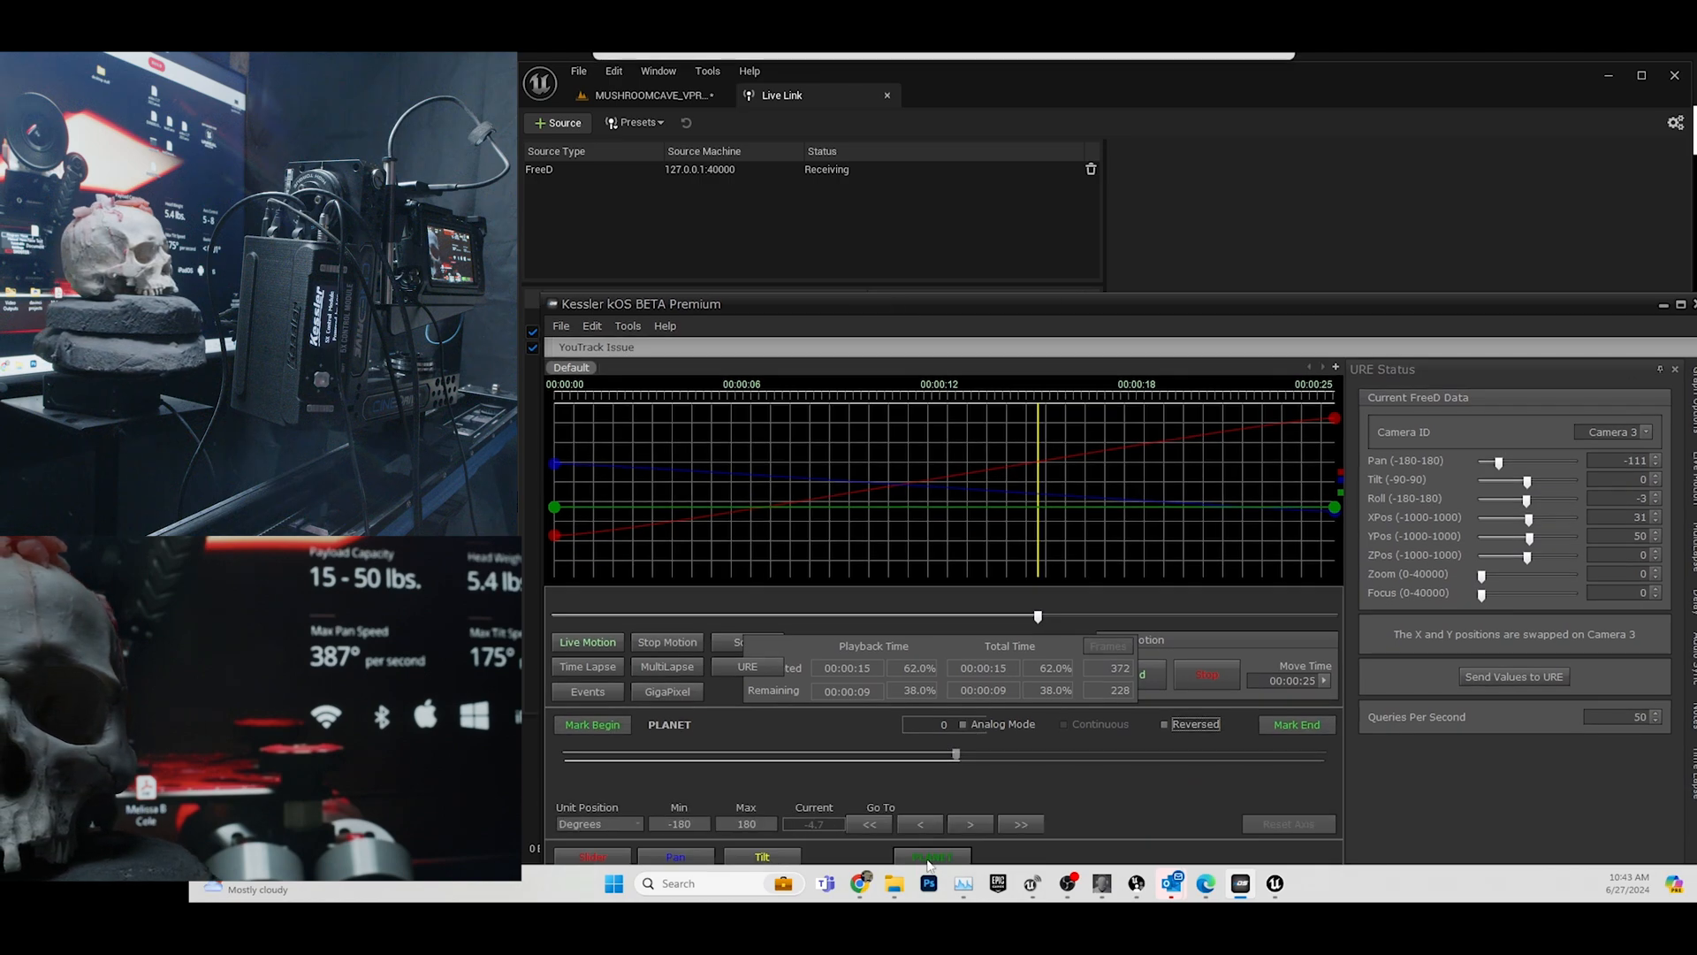
left_click_drag(1096, 311, 1062, 449)
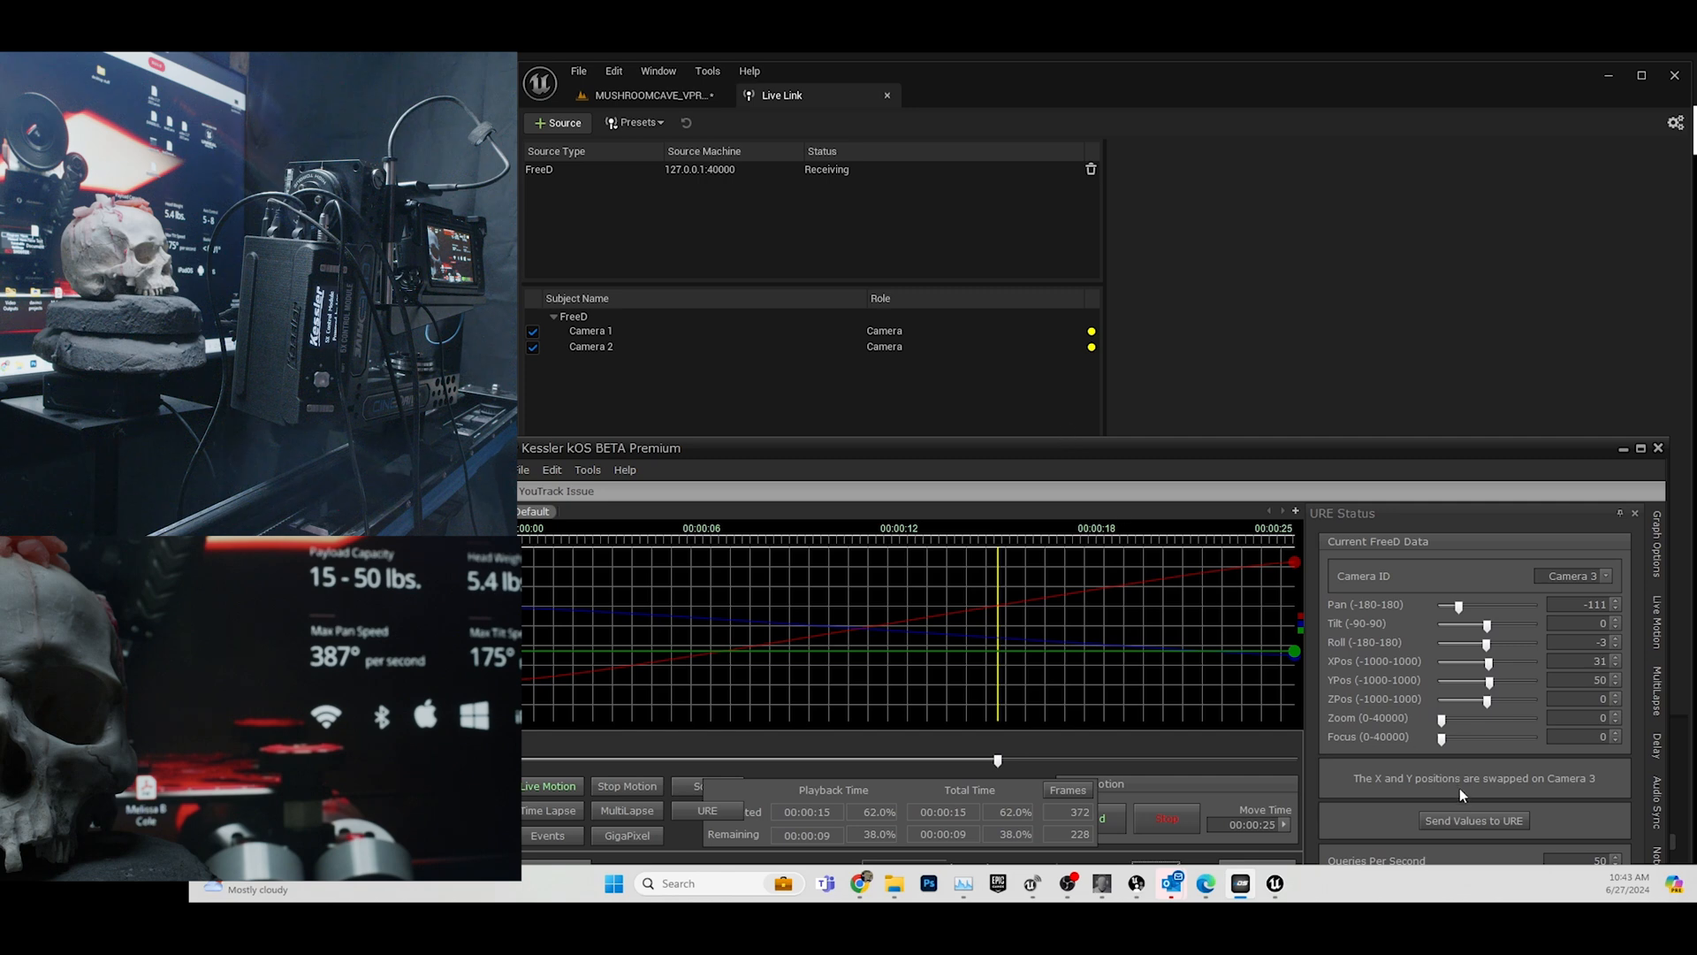
Zero Camera 3's pan, roll, XPos and YPos in the FreeD data and send the values to URE.
left_click(1476, 820)
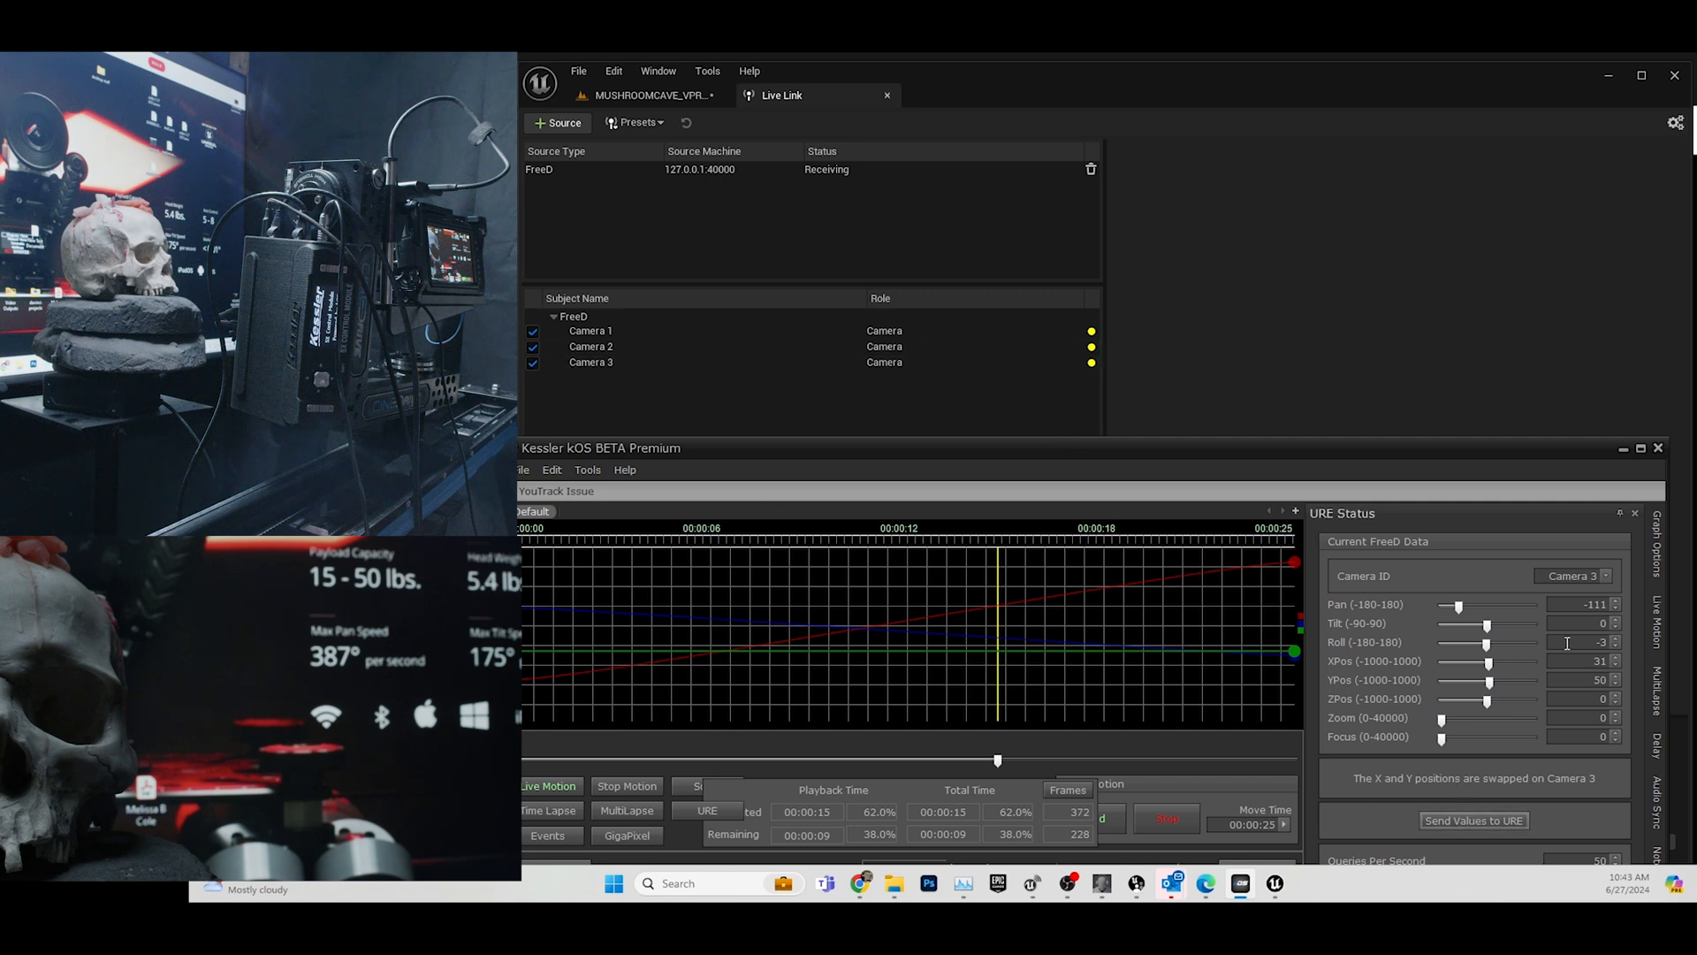
left_click_drag(1579, 605, 1645, 606)
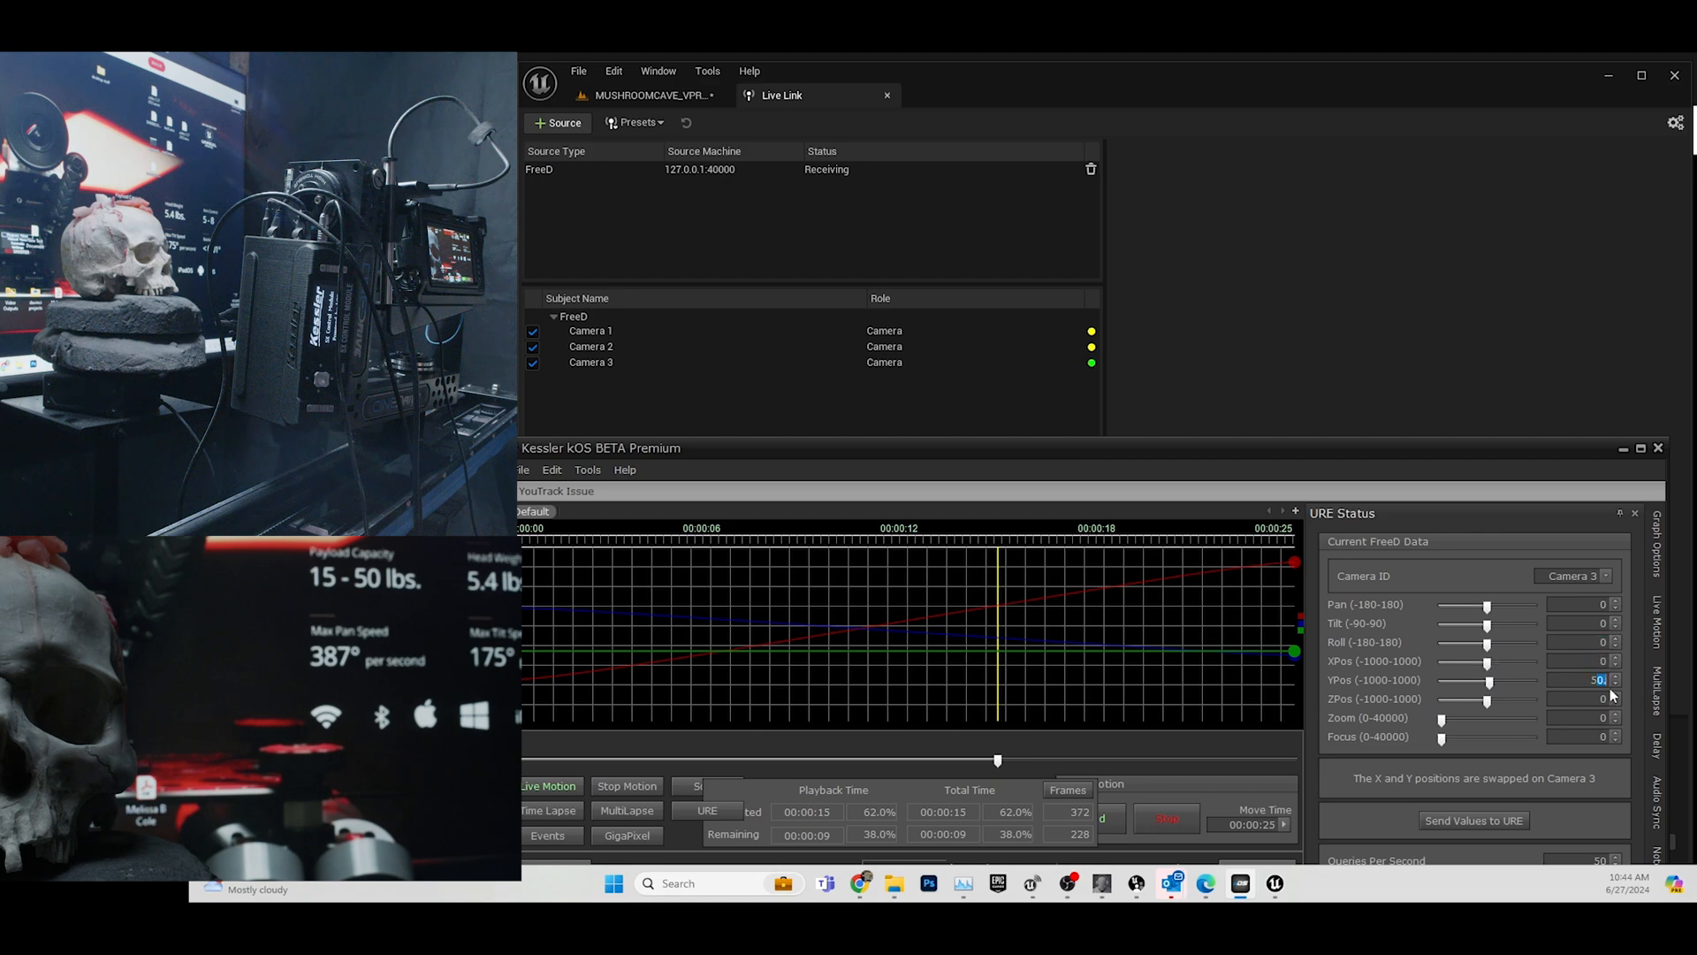
left_click_drag(1520, 449, 1502, 238)
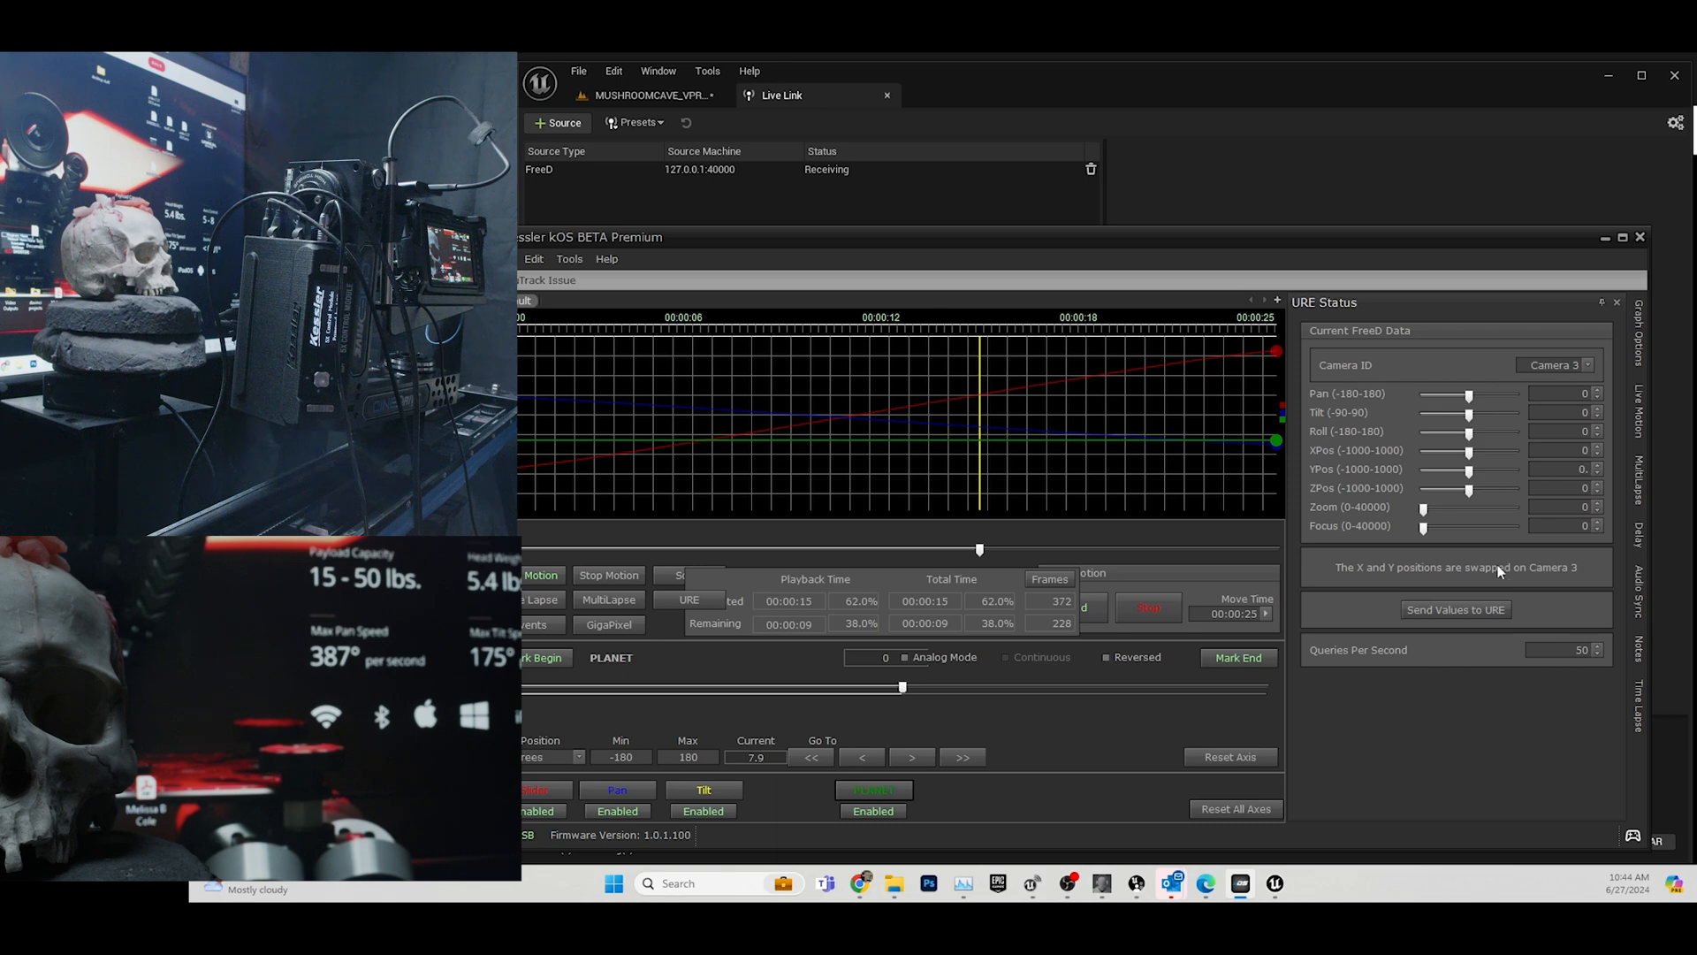
left_click(1488, 607)
left_click(1606, 238)
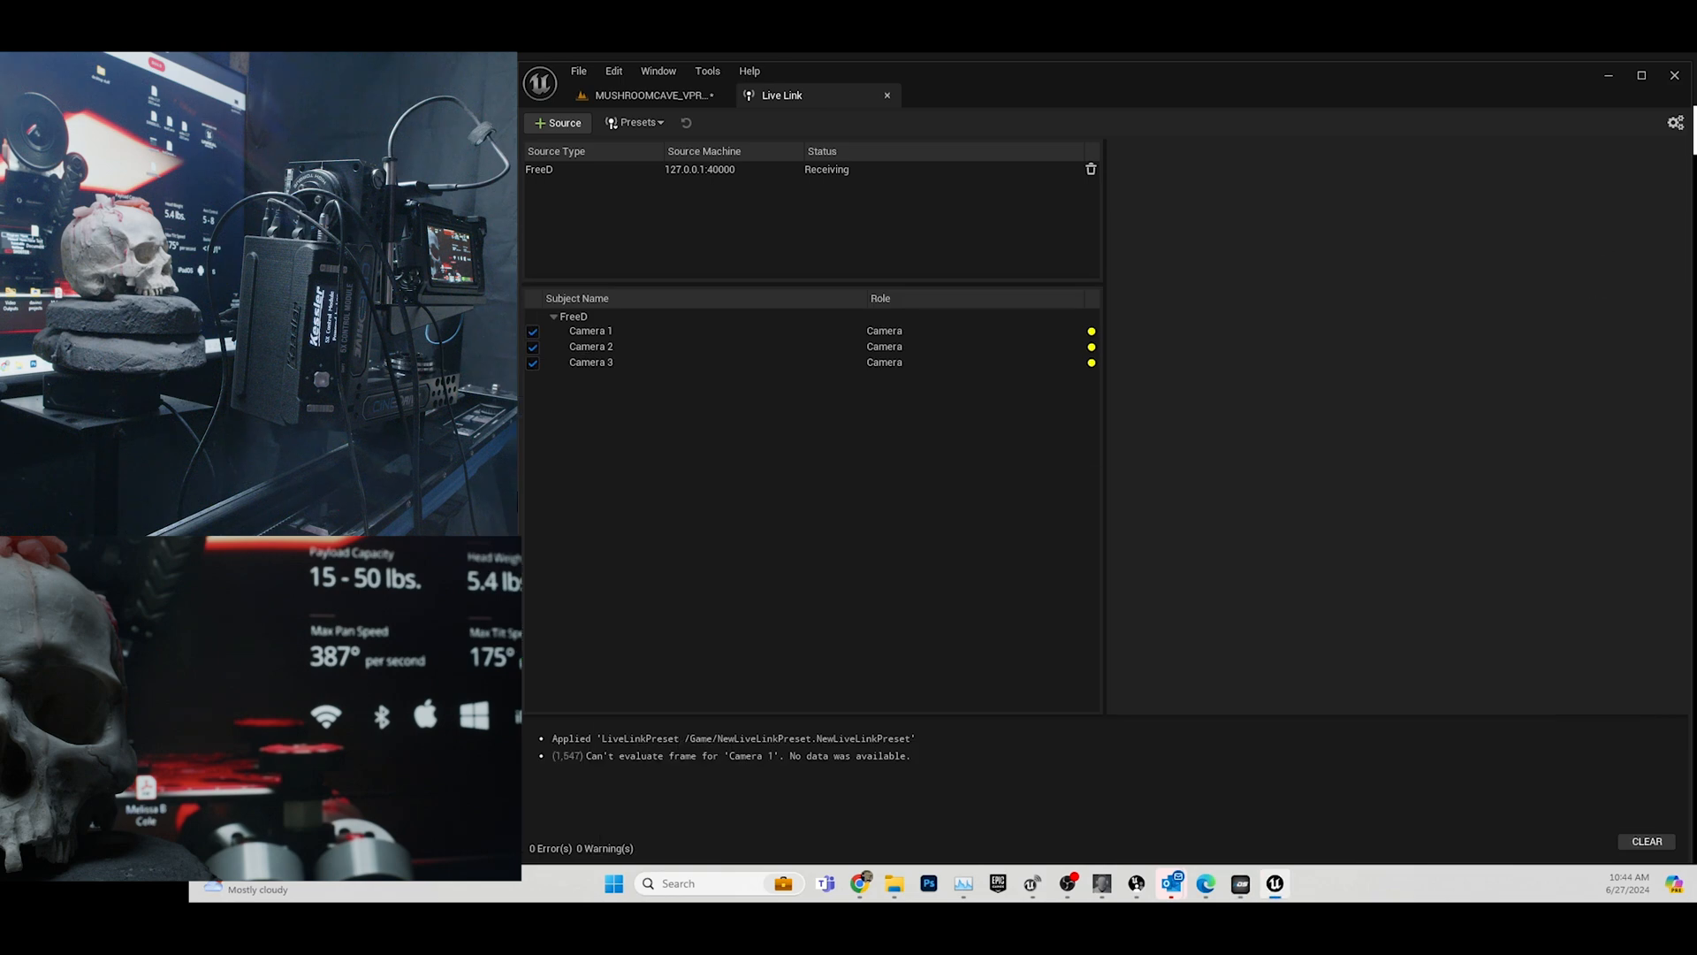
Return to the MUSHROOMCAVE_VPREADY level and examine where nDisplayConfig and its parent Actor sit in the cave.
left_click(679, 97)
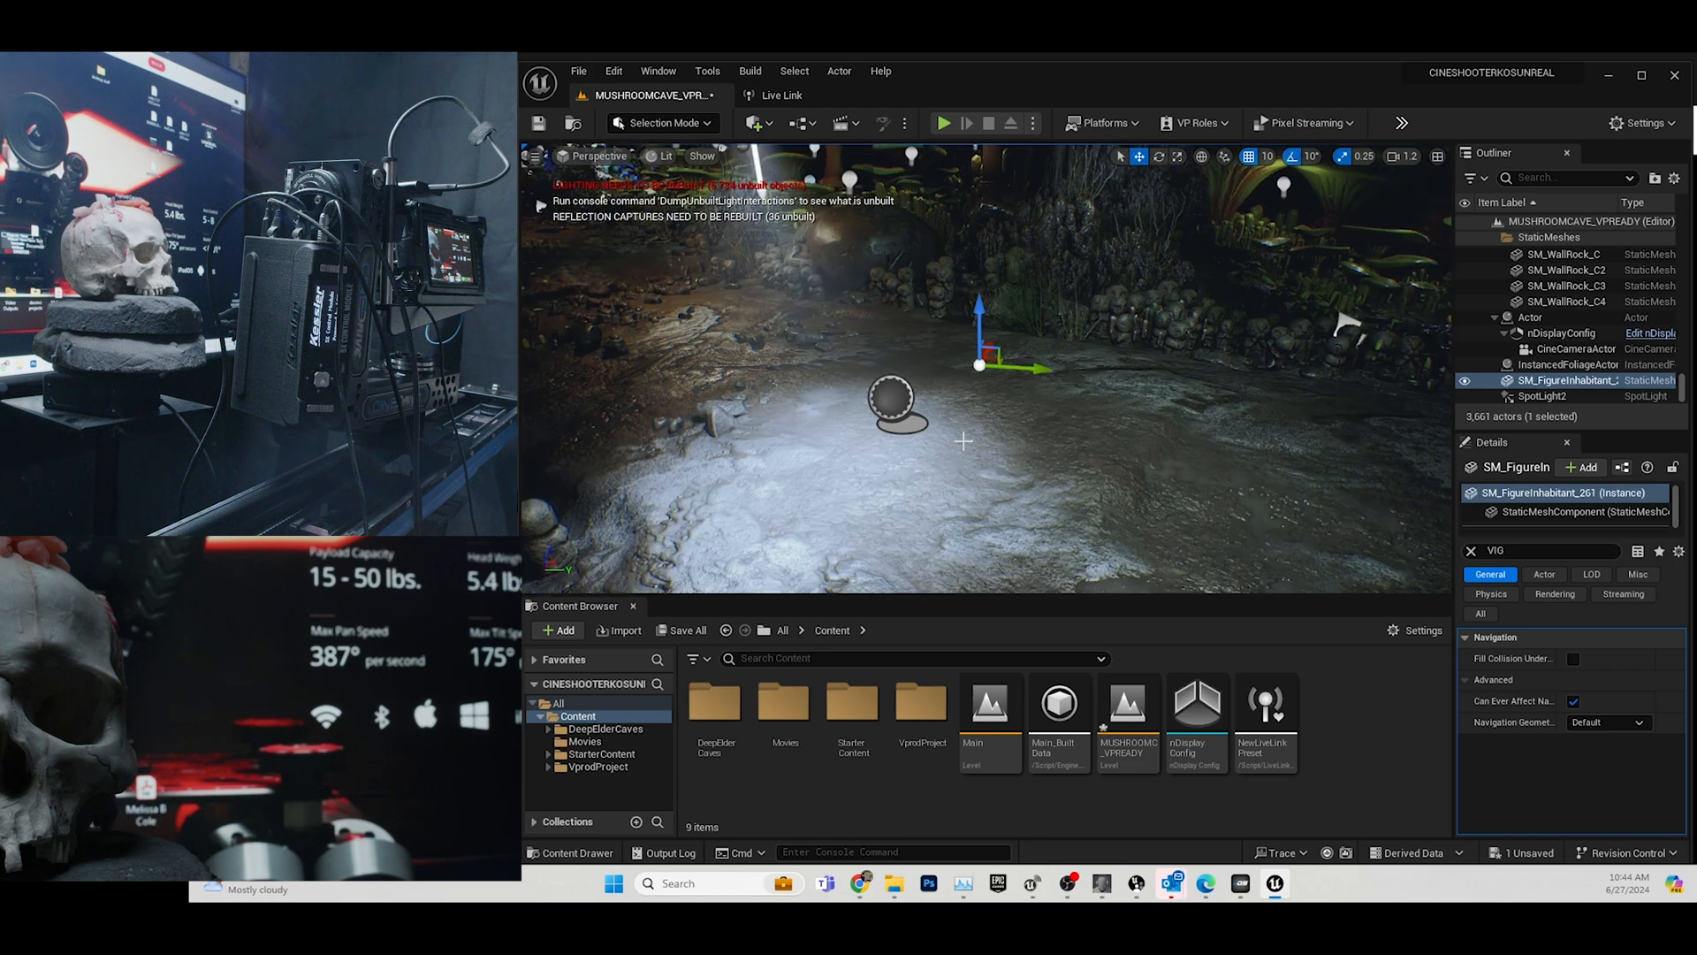
left_click(1564, 335)
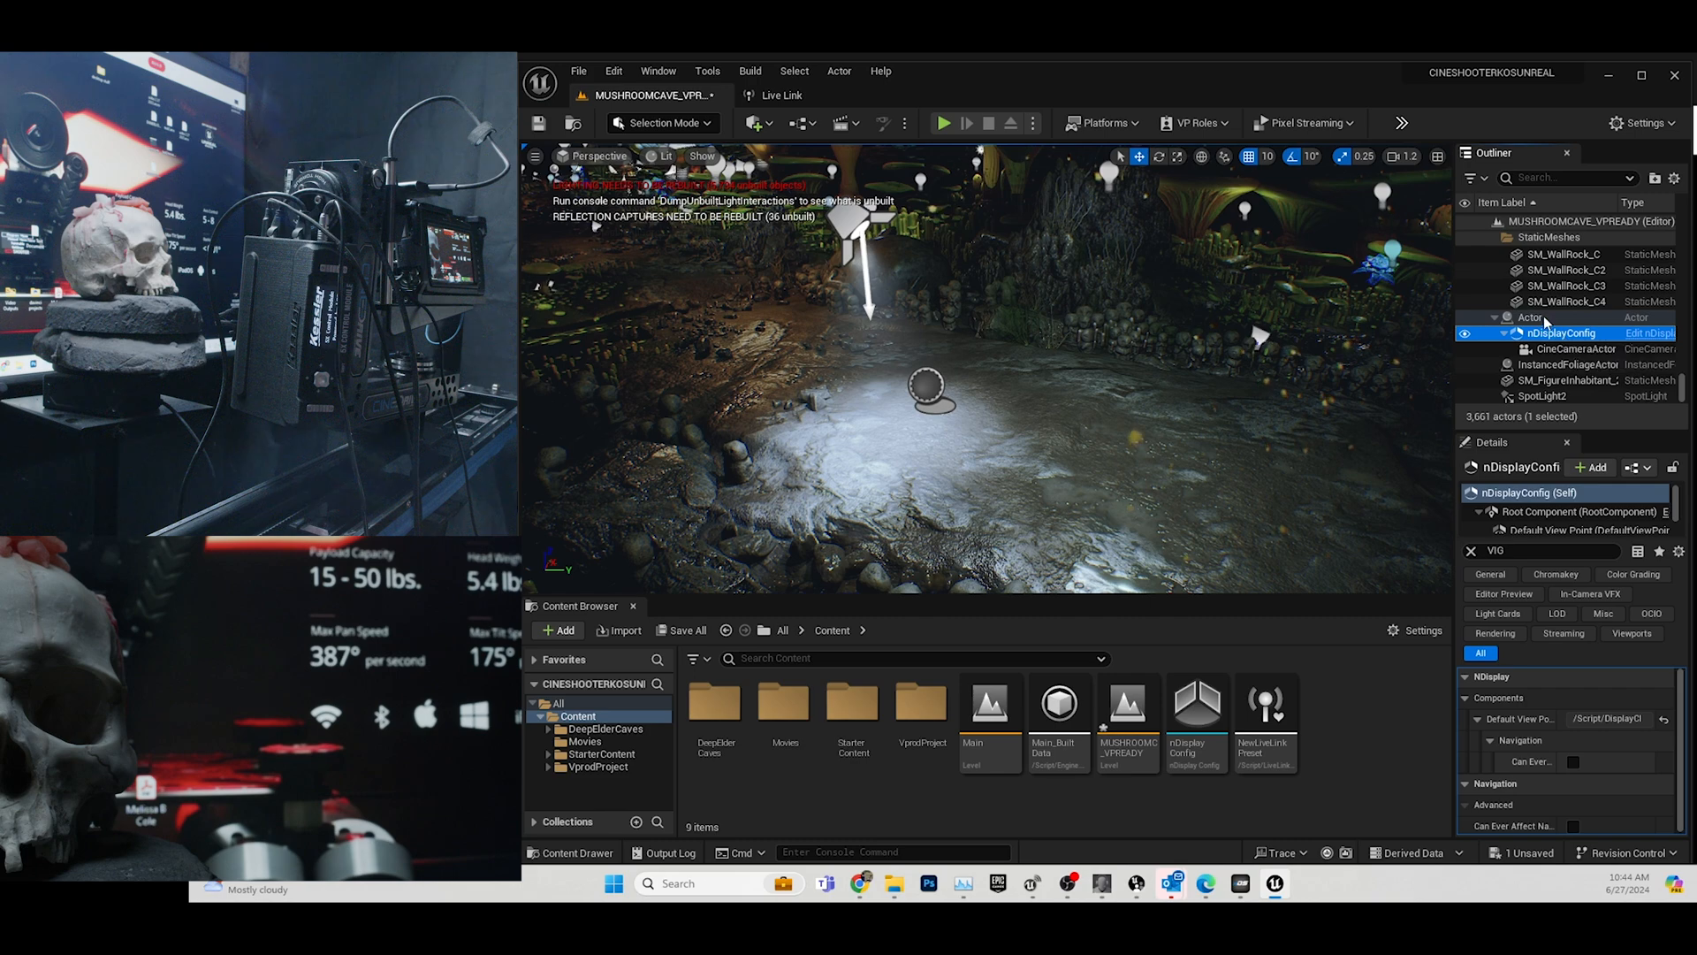
left_click(1538, 317)
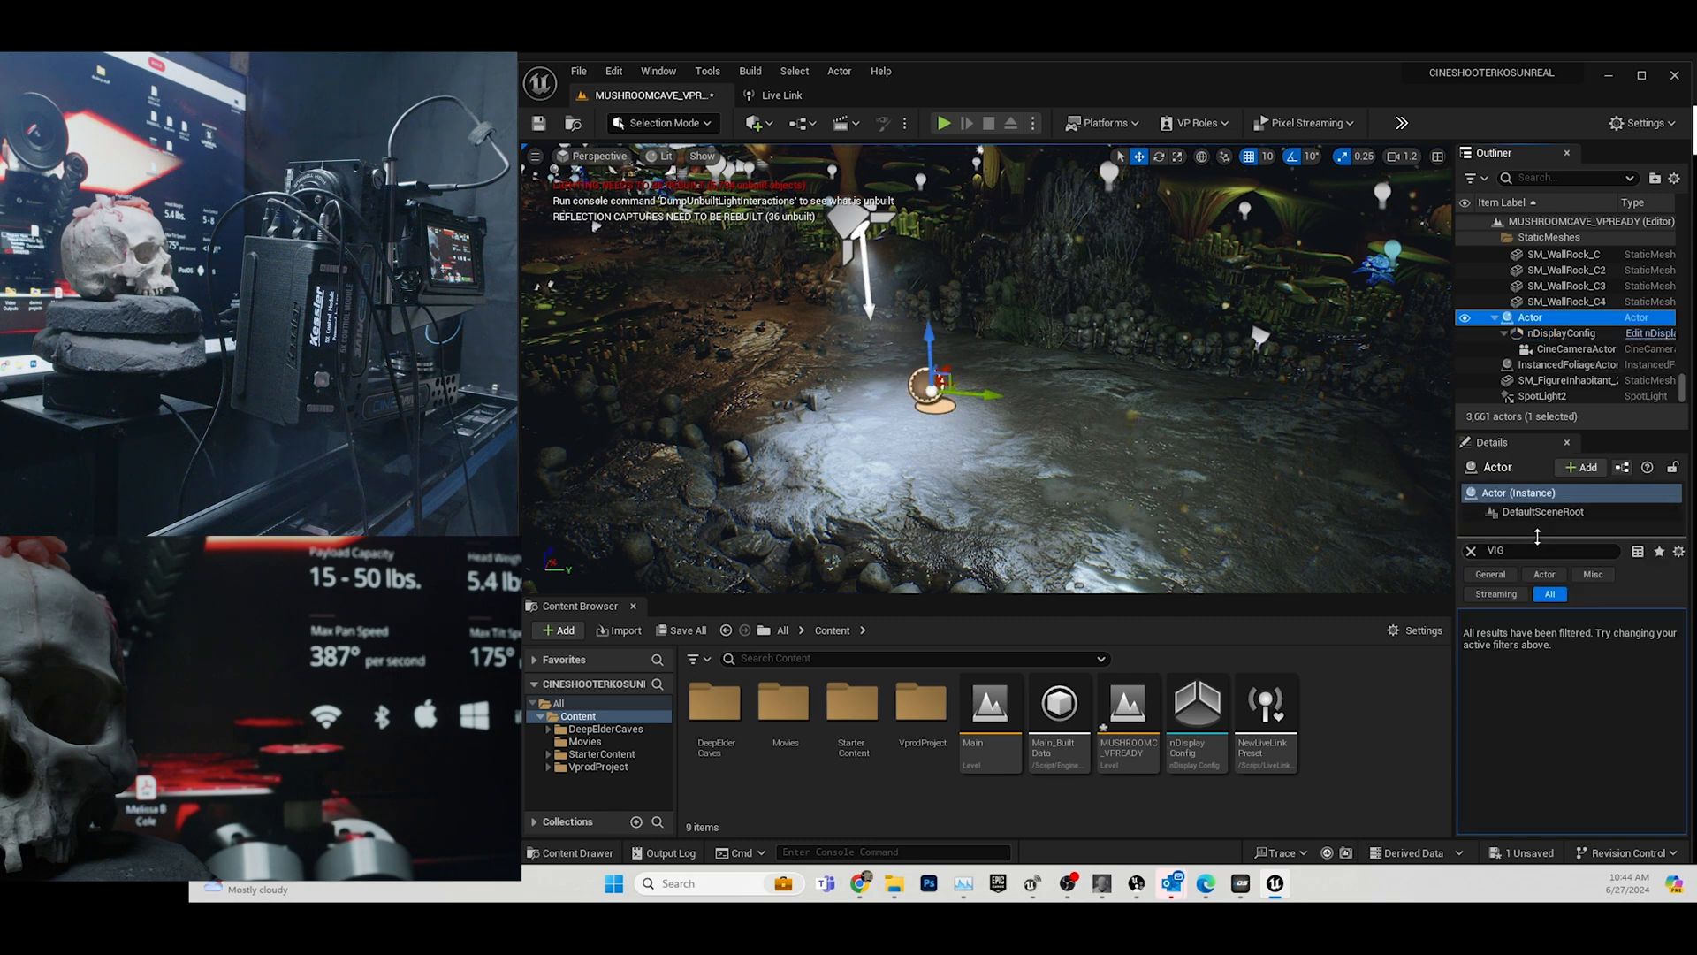
left_click(1556, 336)
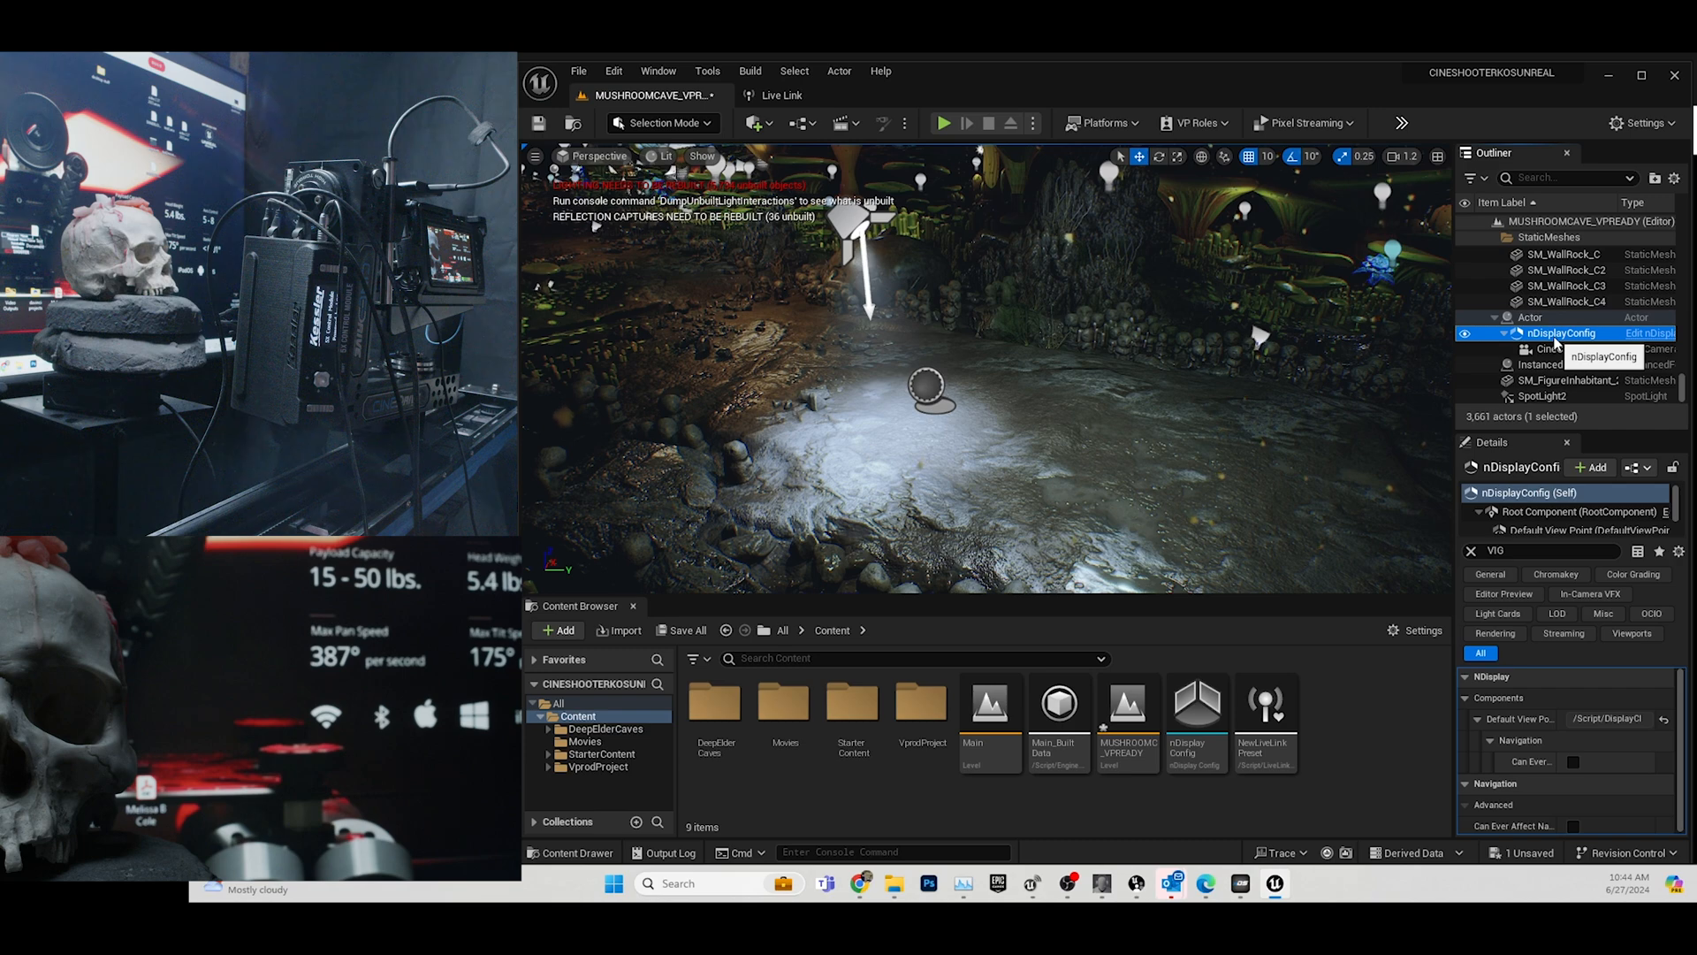
double_click(1556, 336)
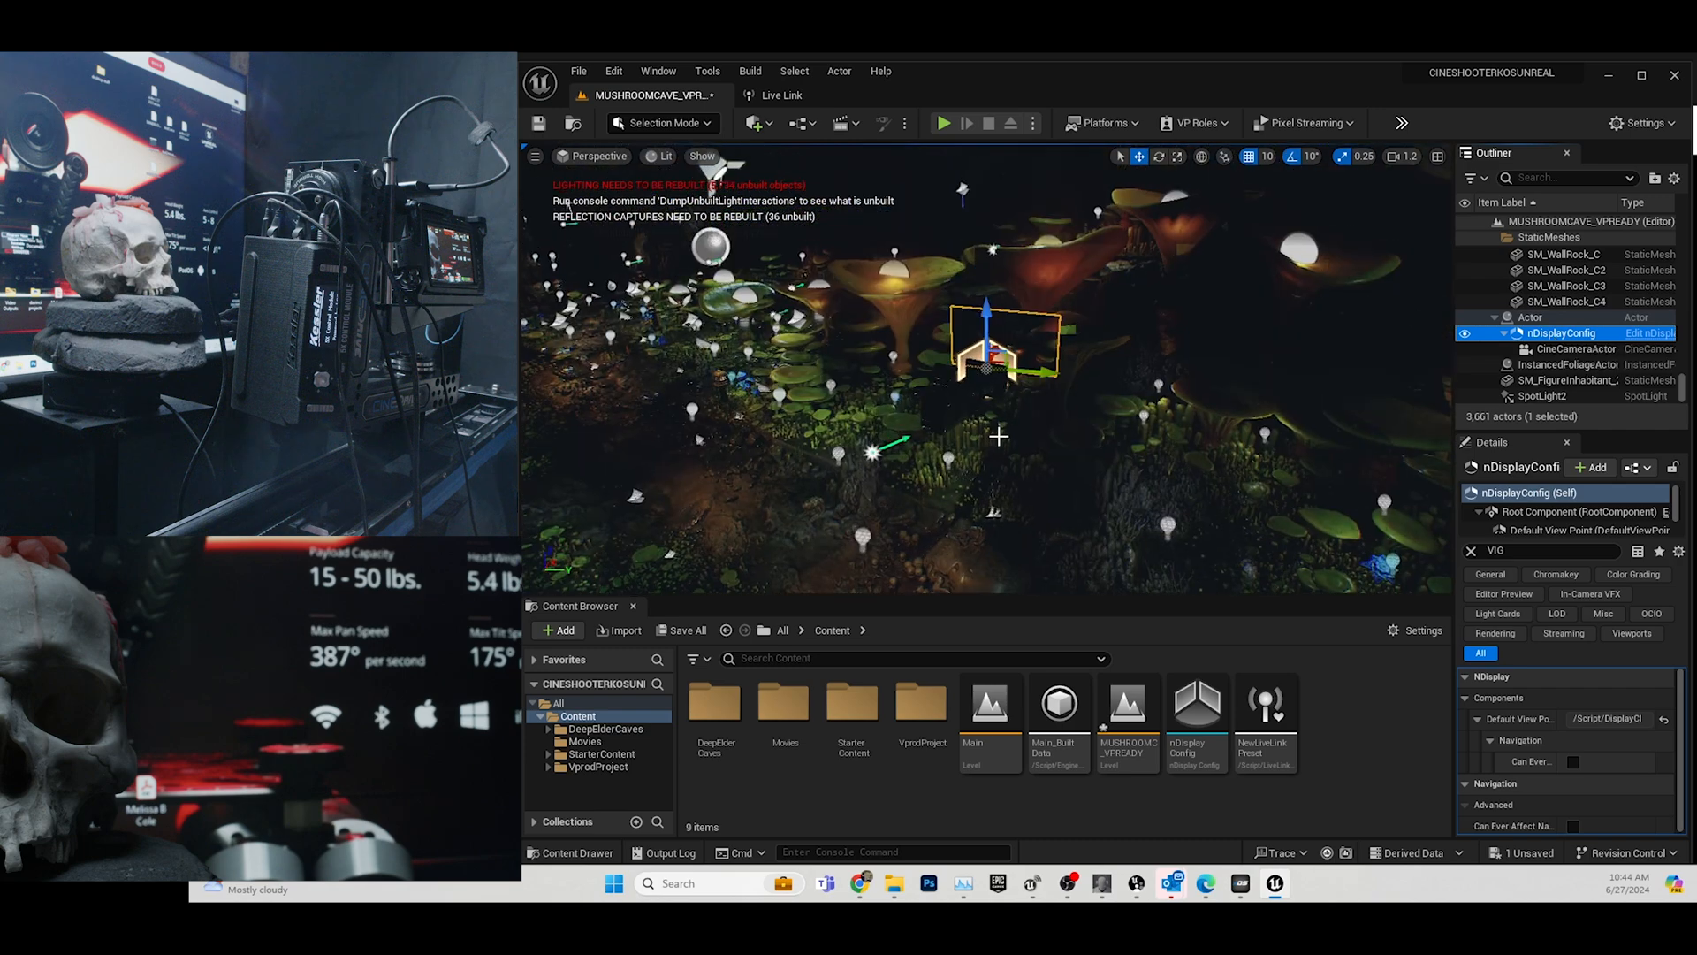
scroll(1008, 500, "down", 5)
mouse_move(1000, 474)
middle_mouse_down()
mouse_move(1018, 566)
mouse_move(938, 591)
mouse_move(998, 504)
middle_mouse_up()
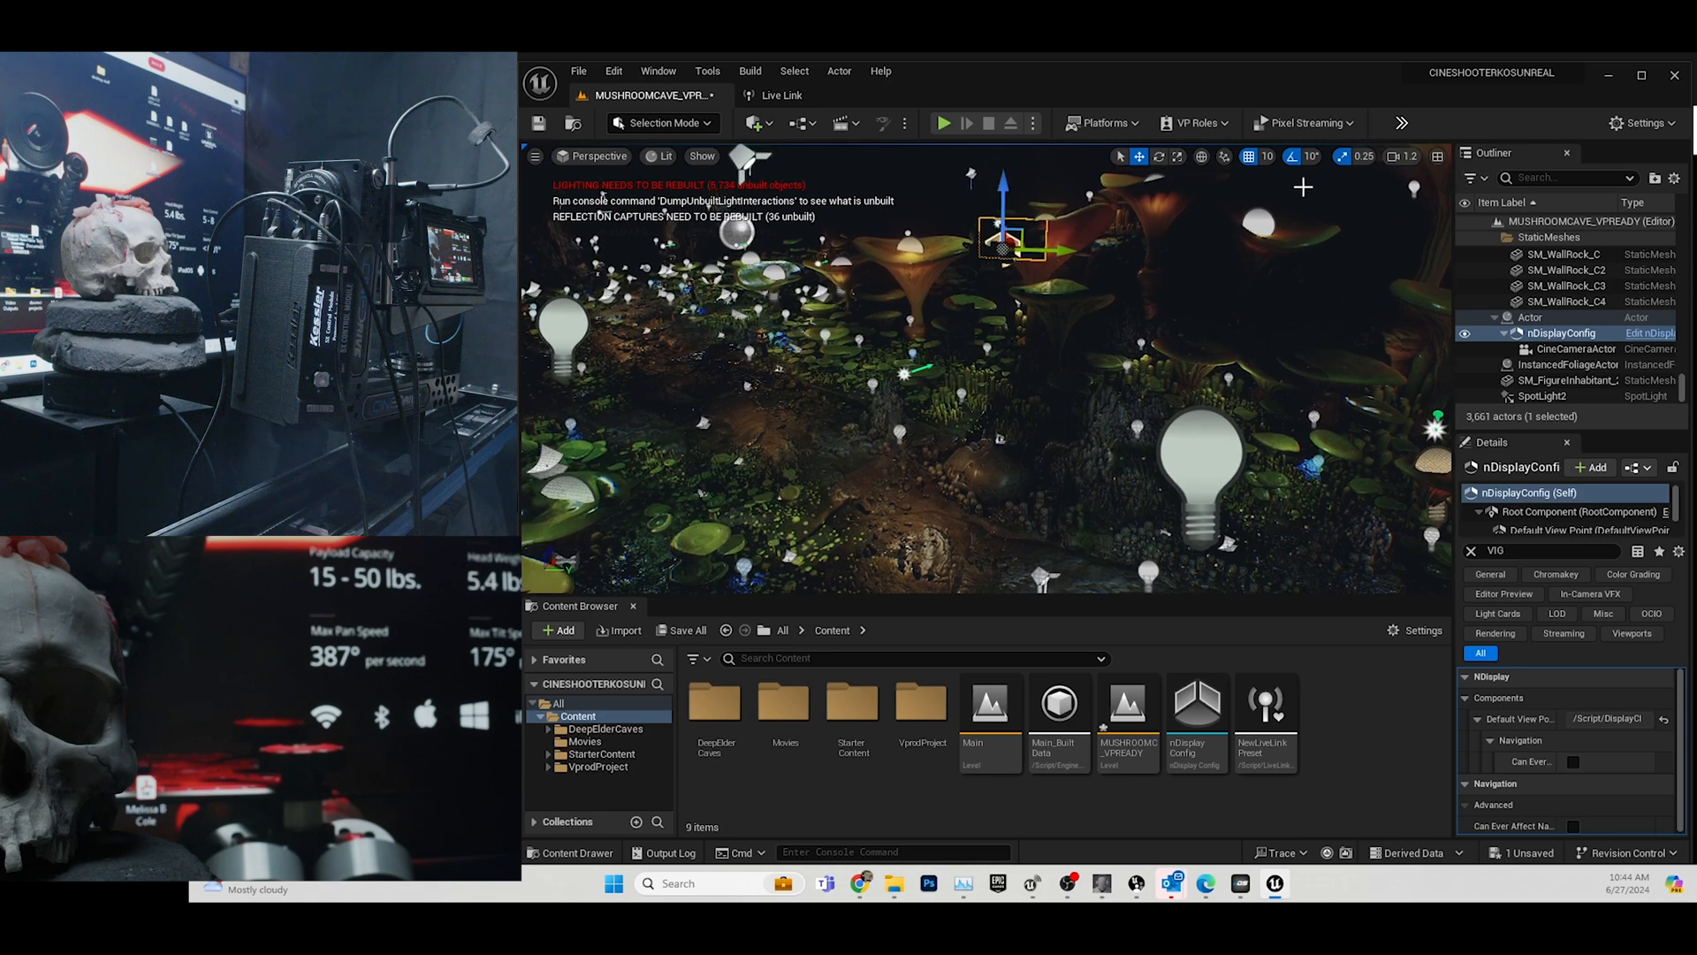
scroll(955, 466, "down", 2)
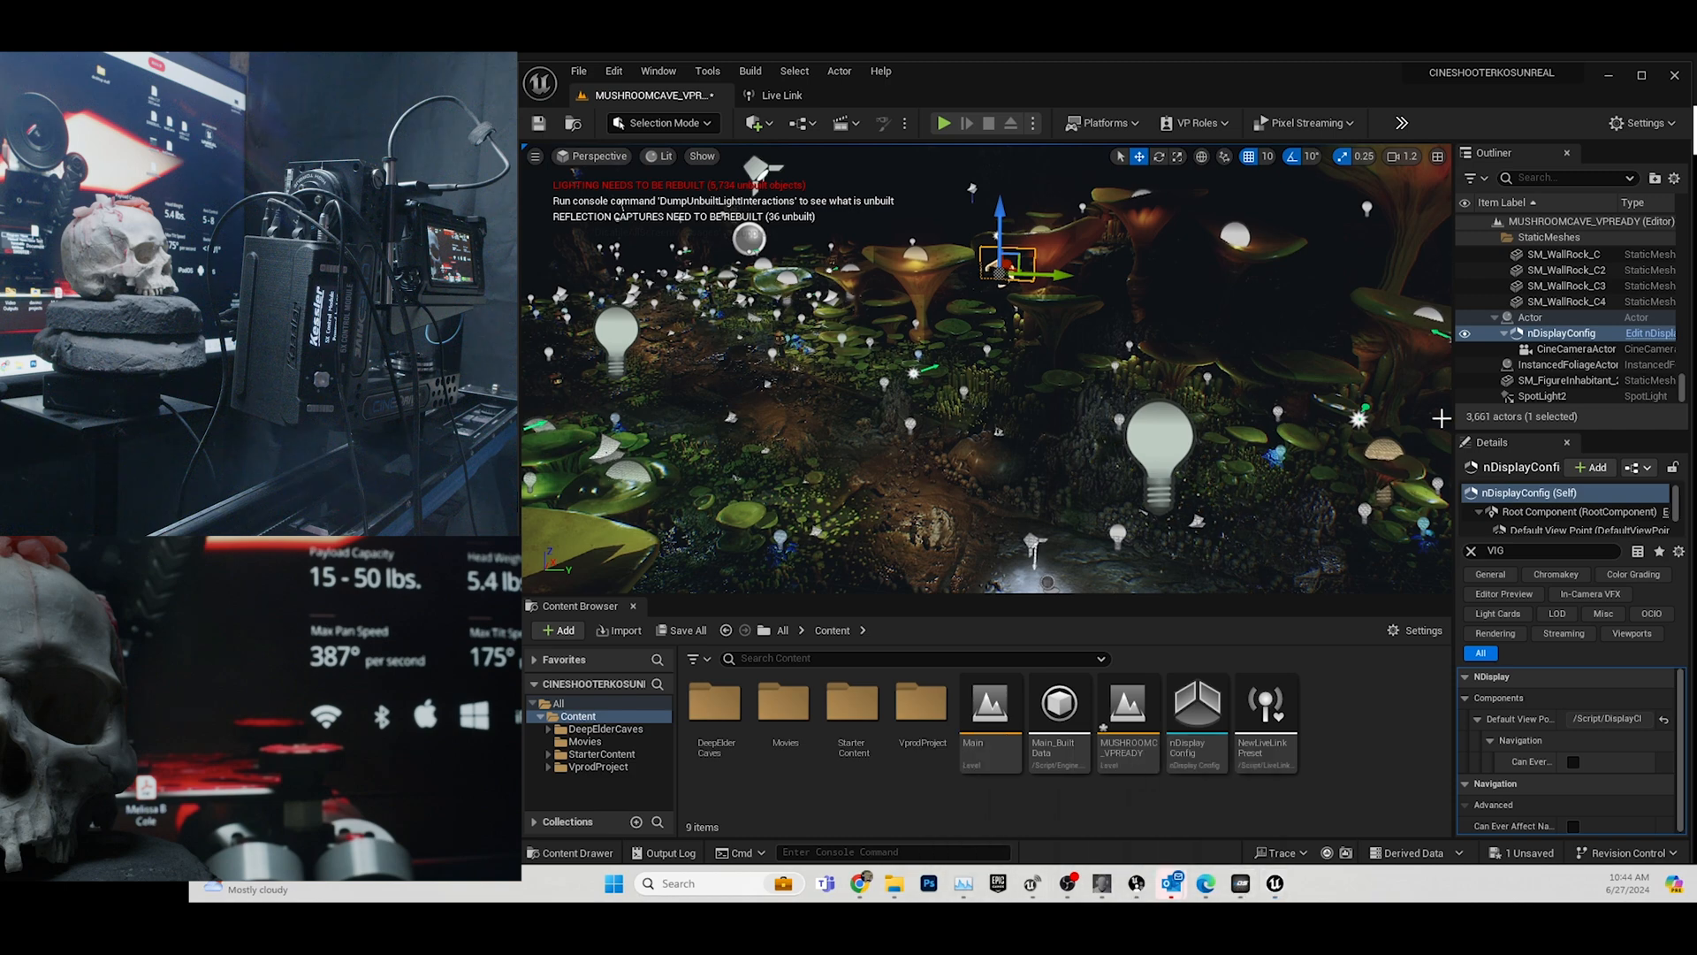
Switch to Kessler kOS, choose Camera 2 as the camera ID, set its XPos to 0 and send the values to URE.
left_click(1242, 883)
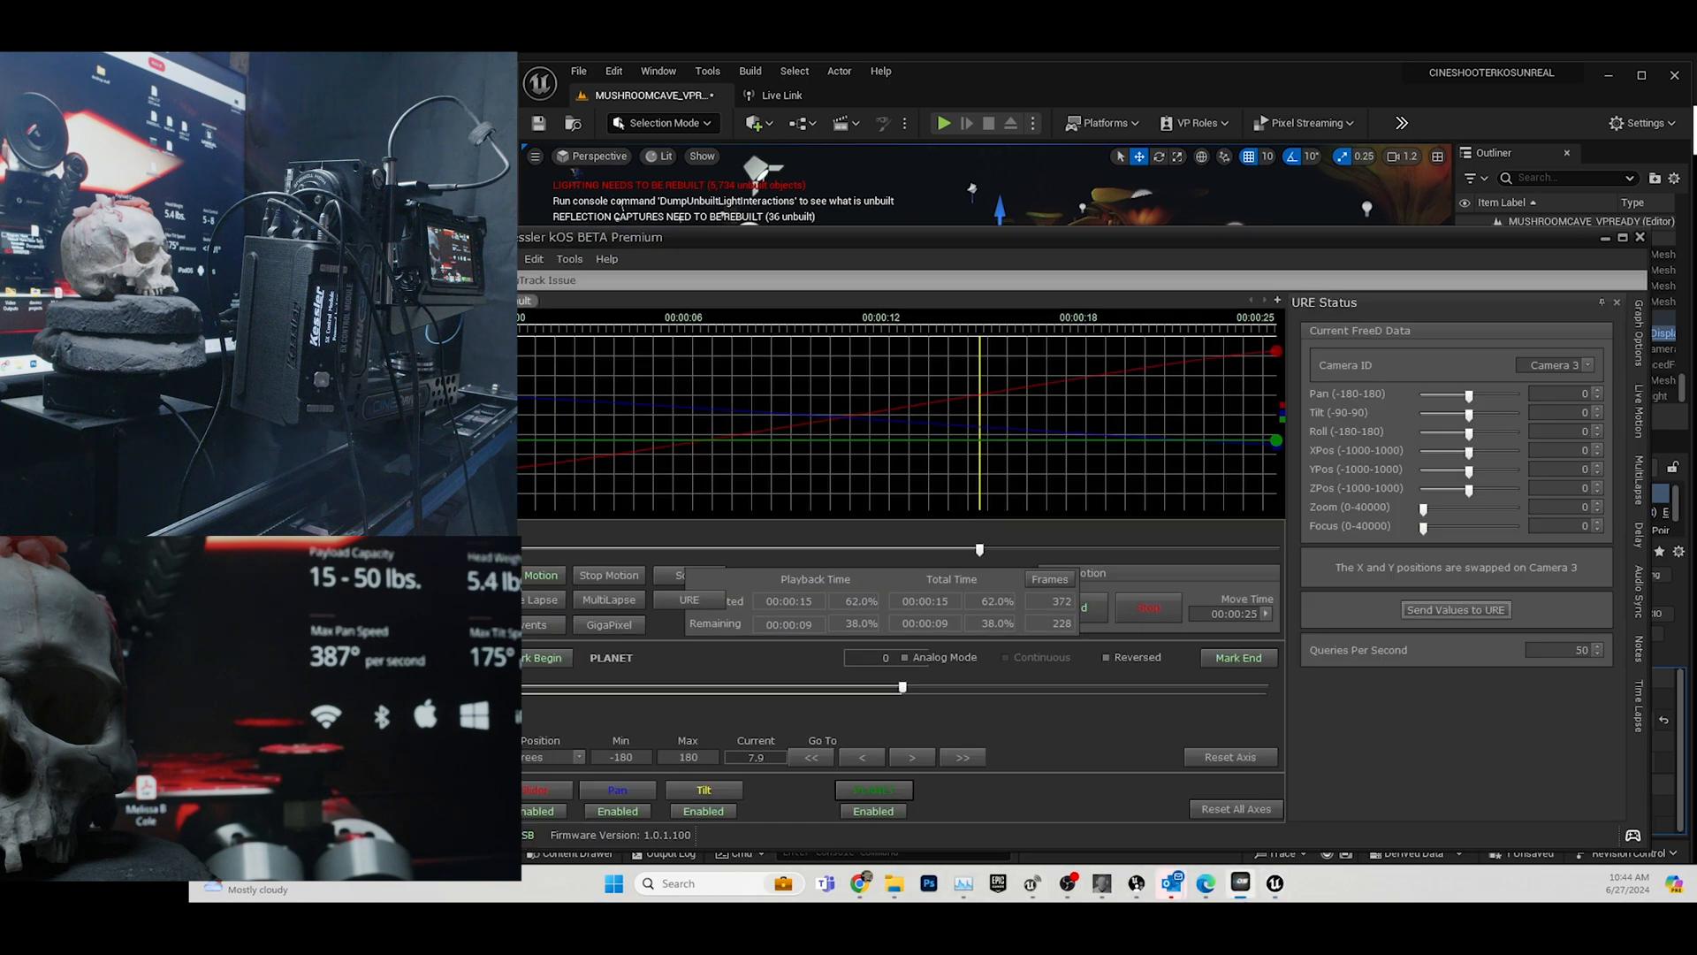
left_click(1589, 365)
left_click(1573, 391)
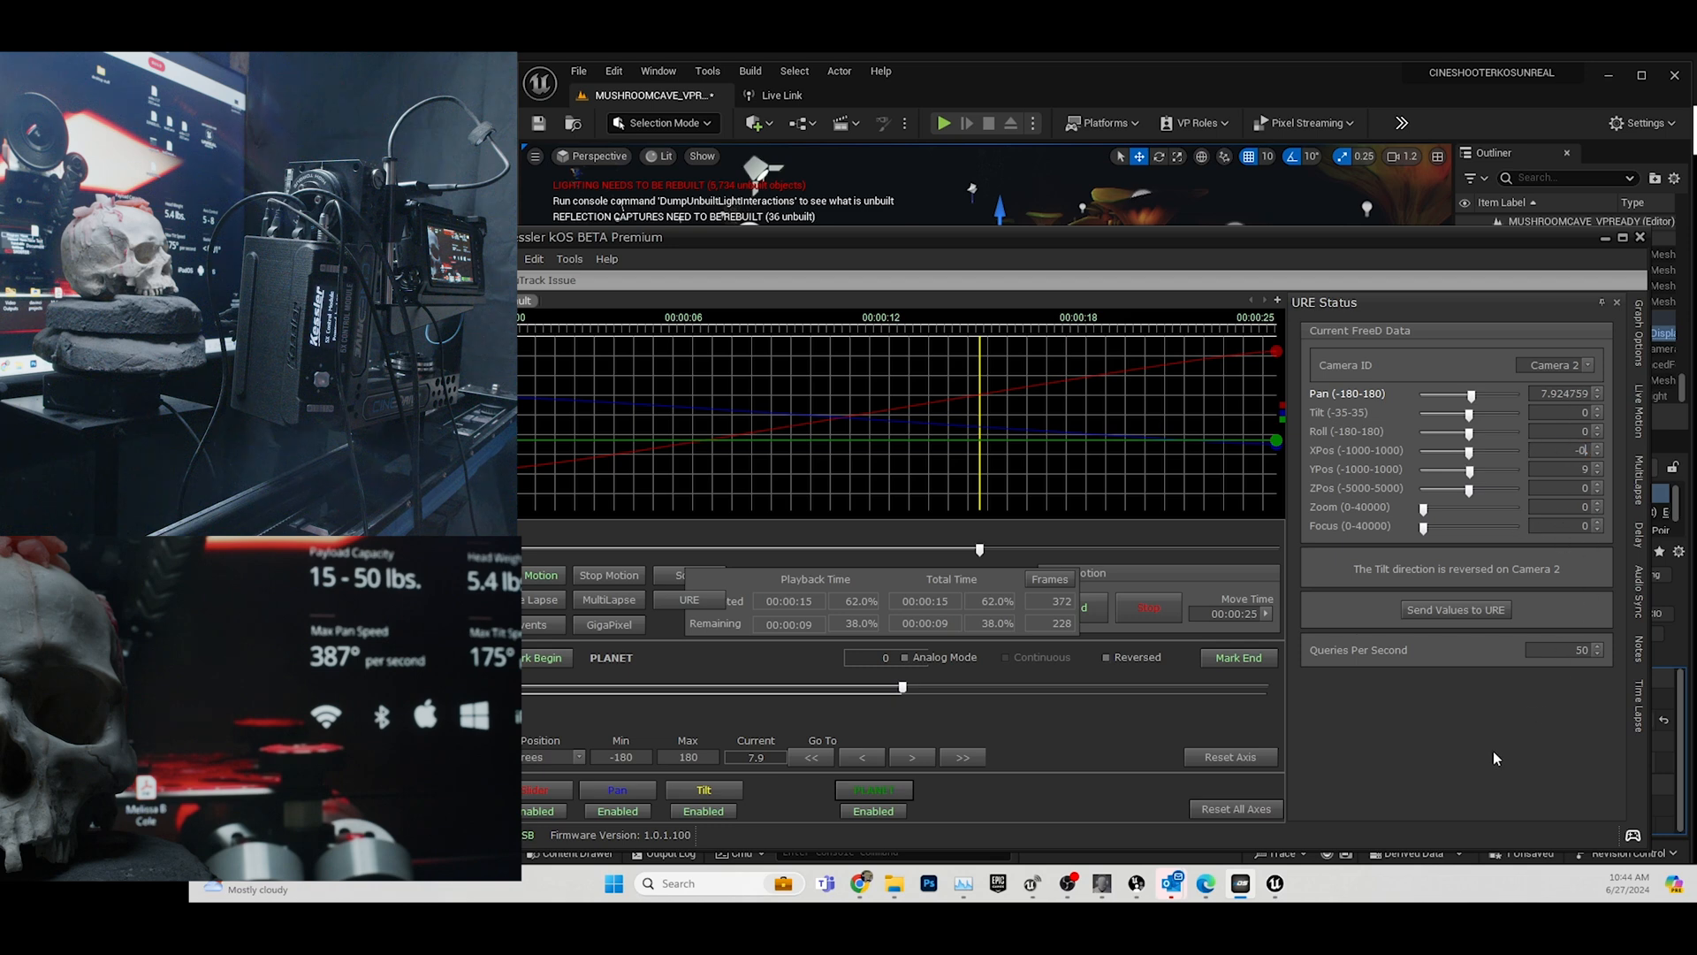
left_click(1443, 610)
left_click(1603, 239)
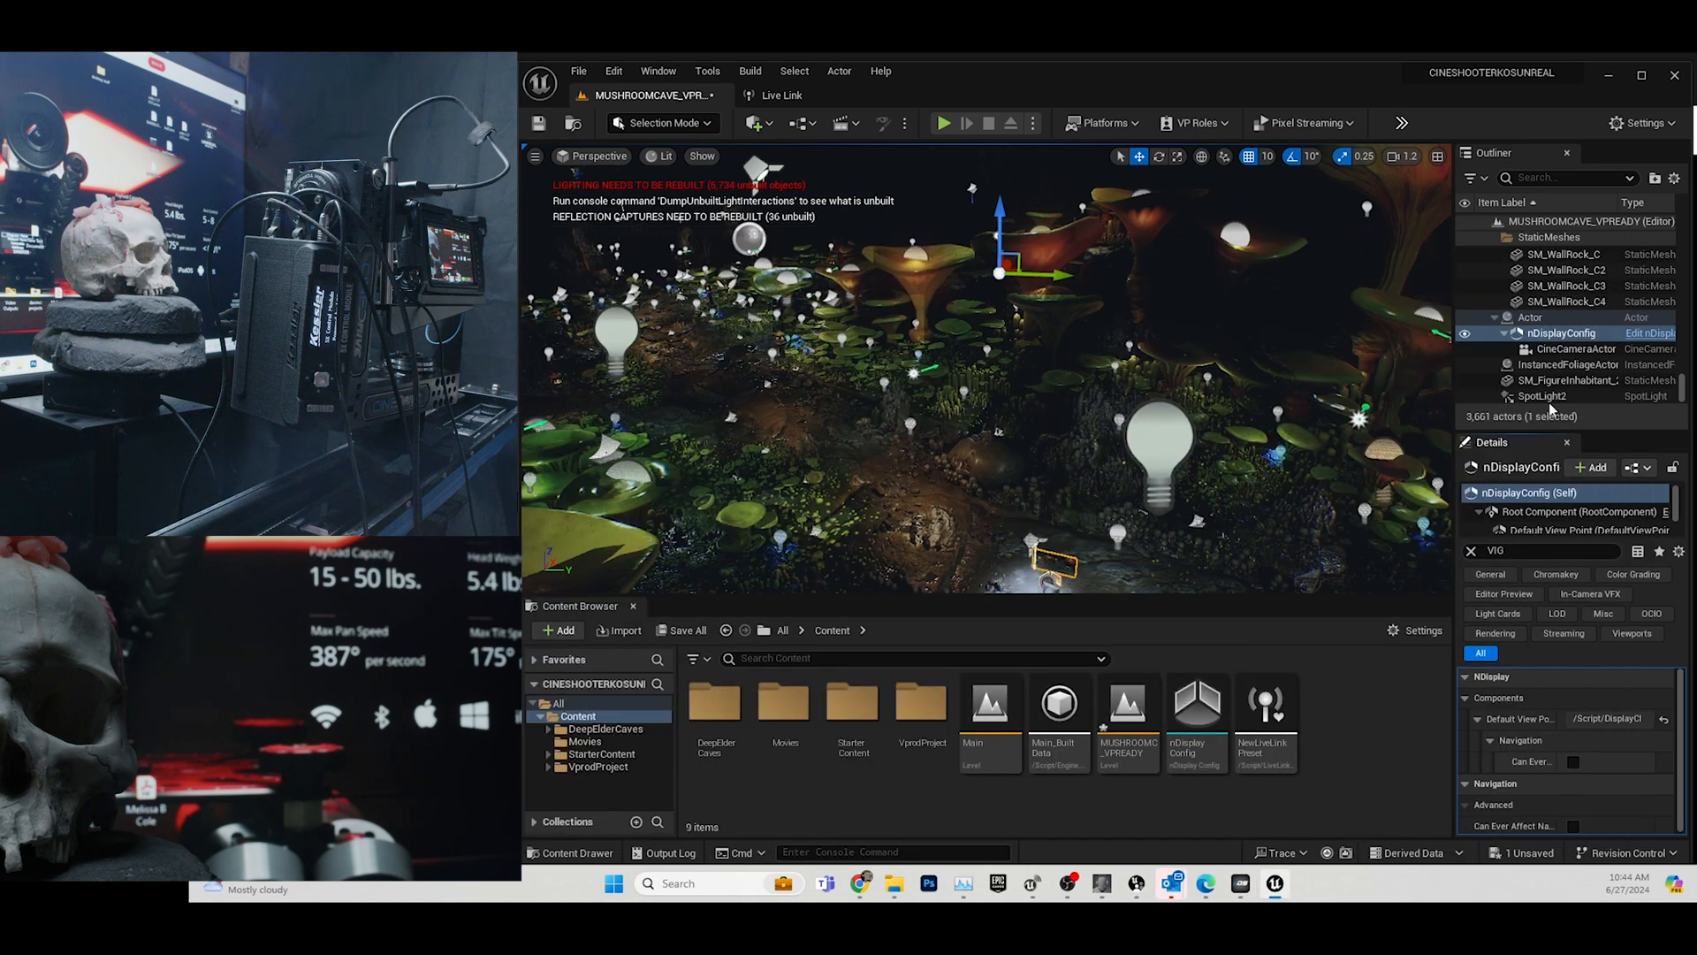
Focus the viewport on nDisplayConfig and clear its details search filter to show all its properties.
left_click(1562, 336)
double_click(1561, 338)
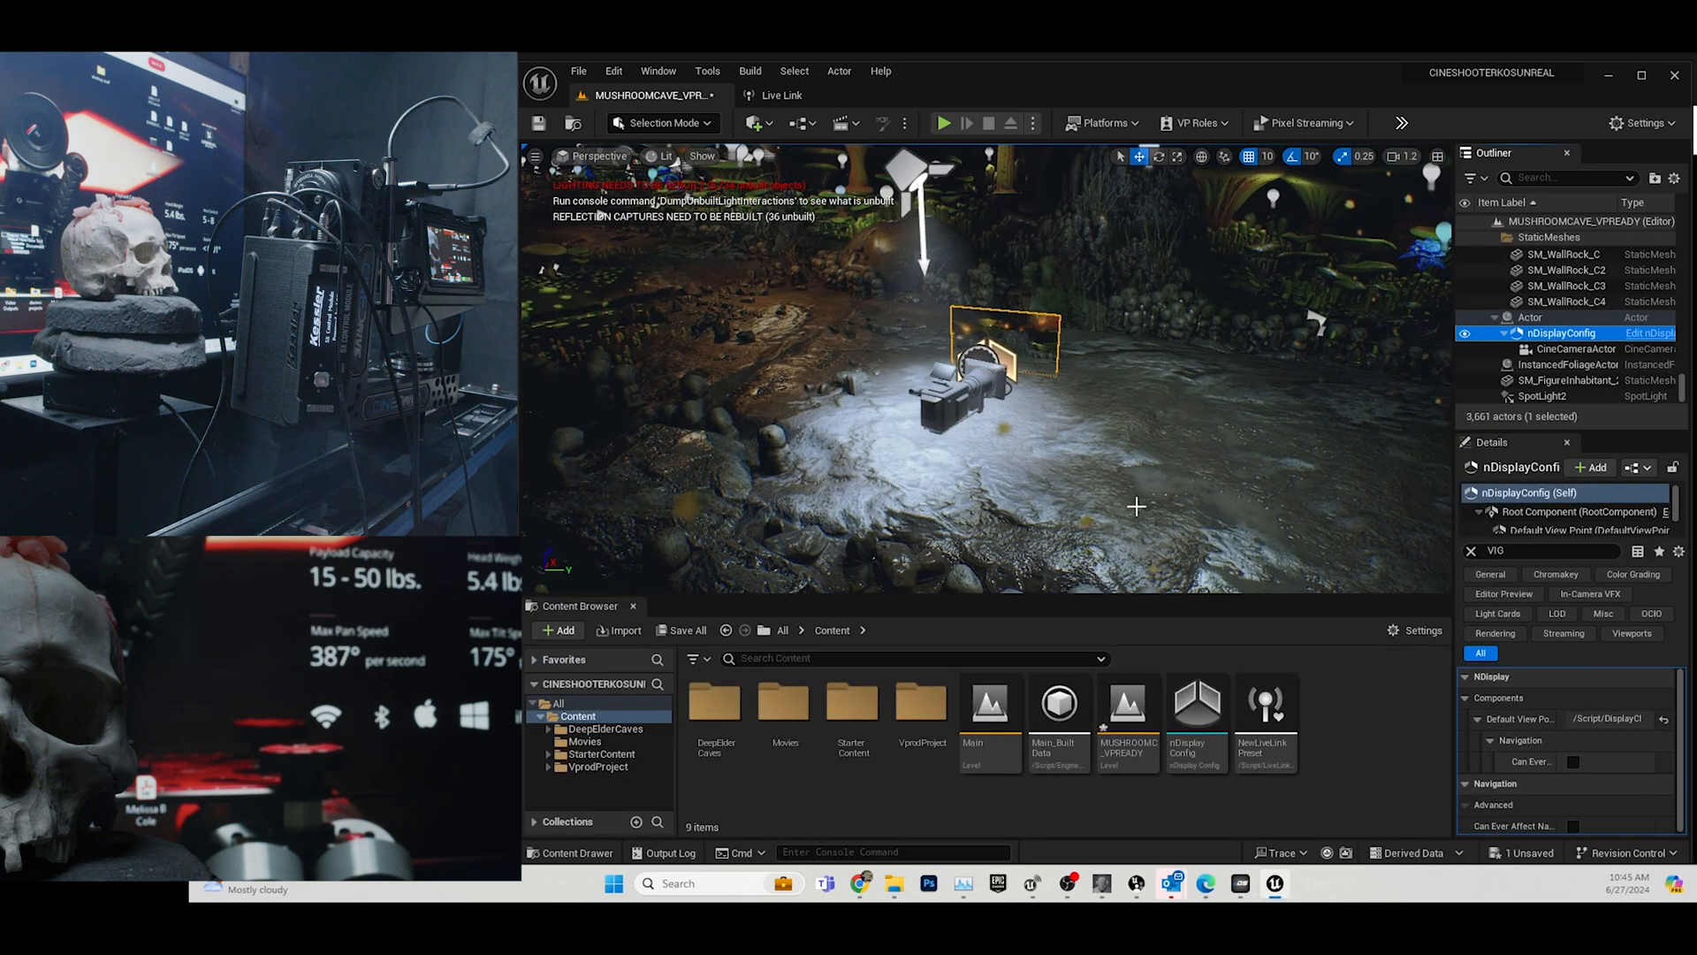
scroll(1024, 382, "up", 1)
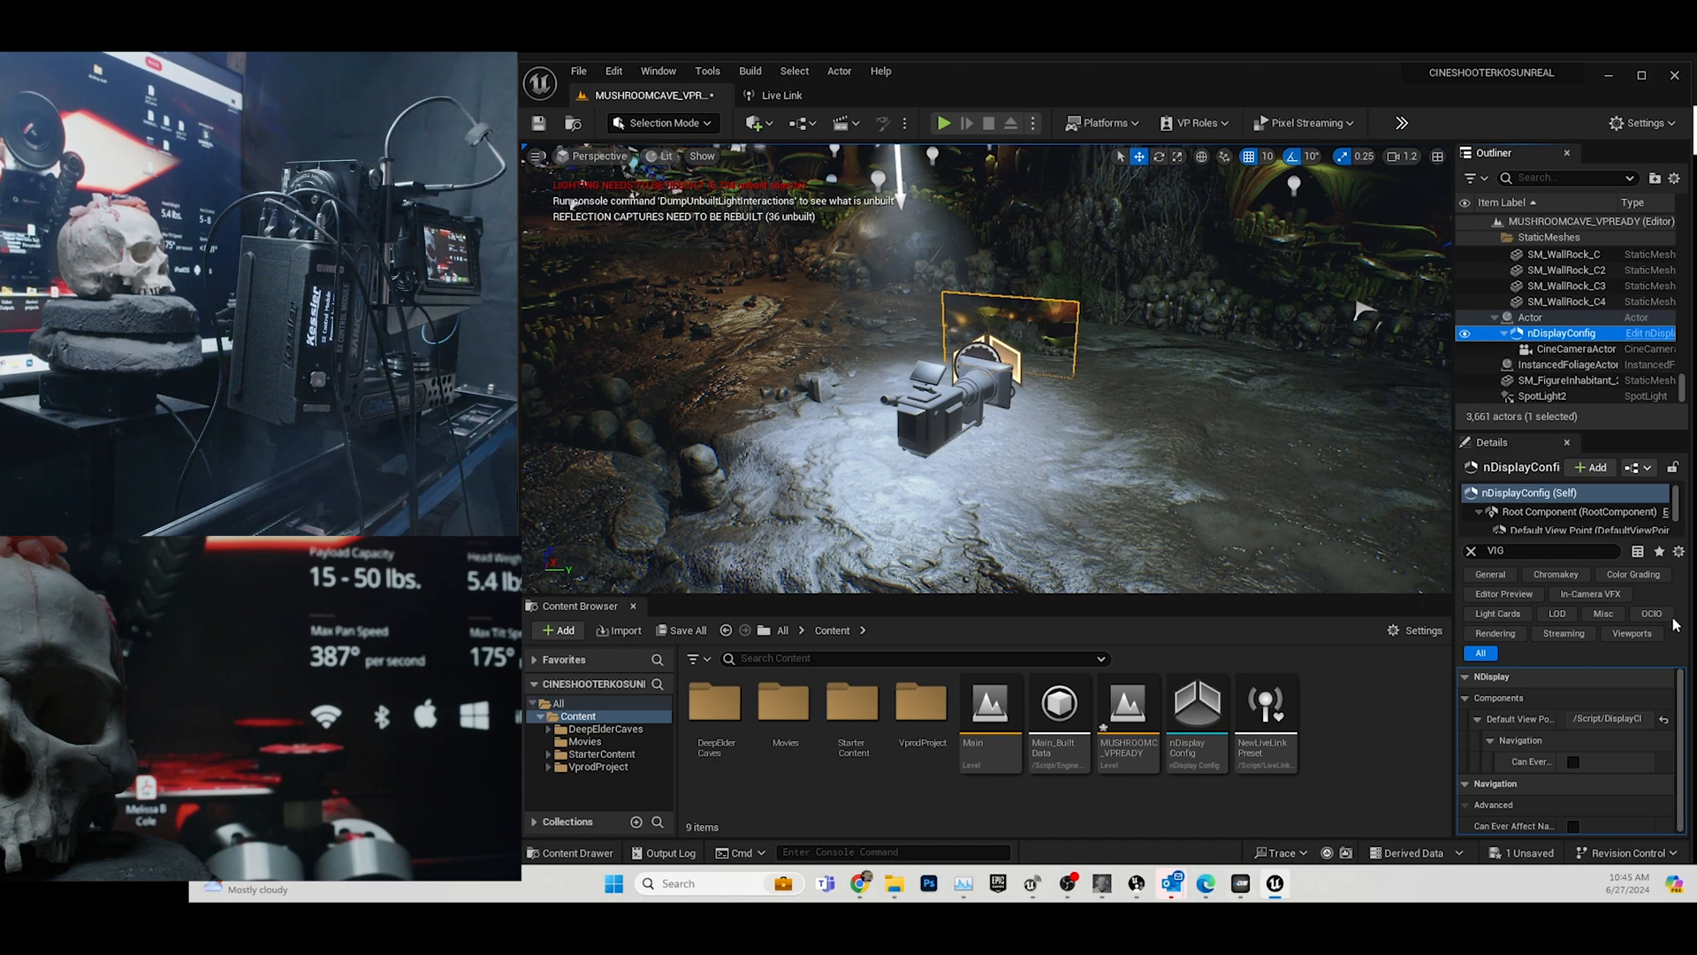
left_click(1522, 510)
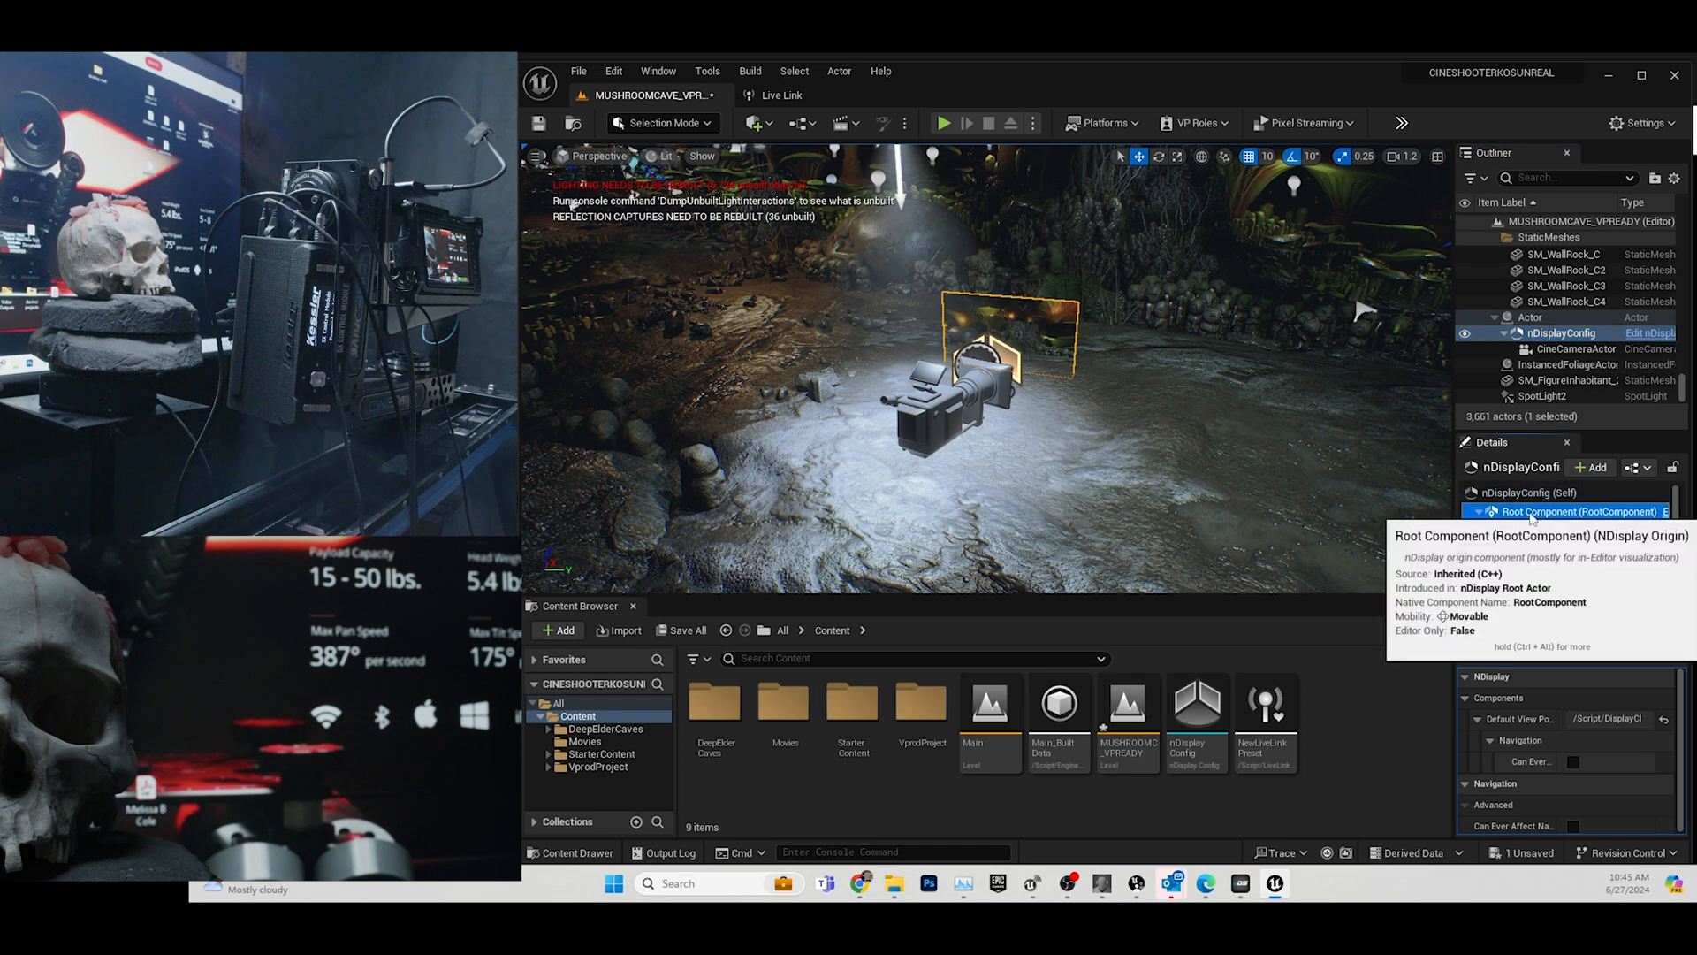
left_click(1480, 573)
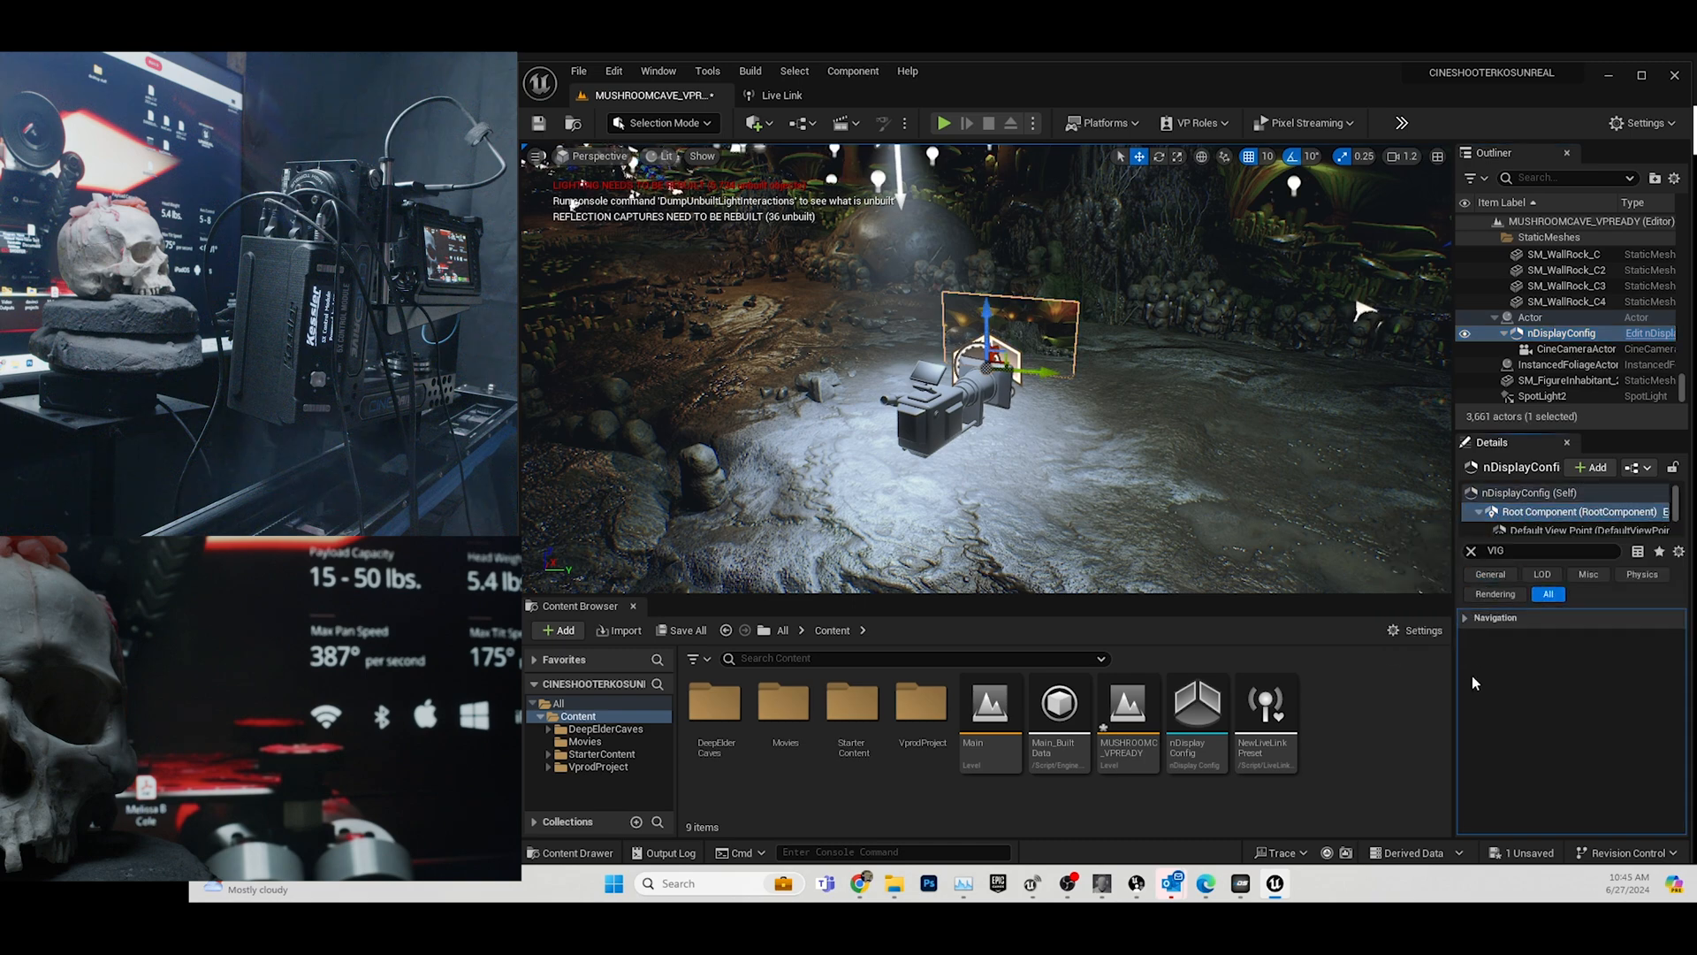
left_click(1519, 492)
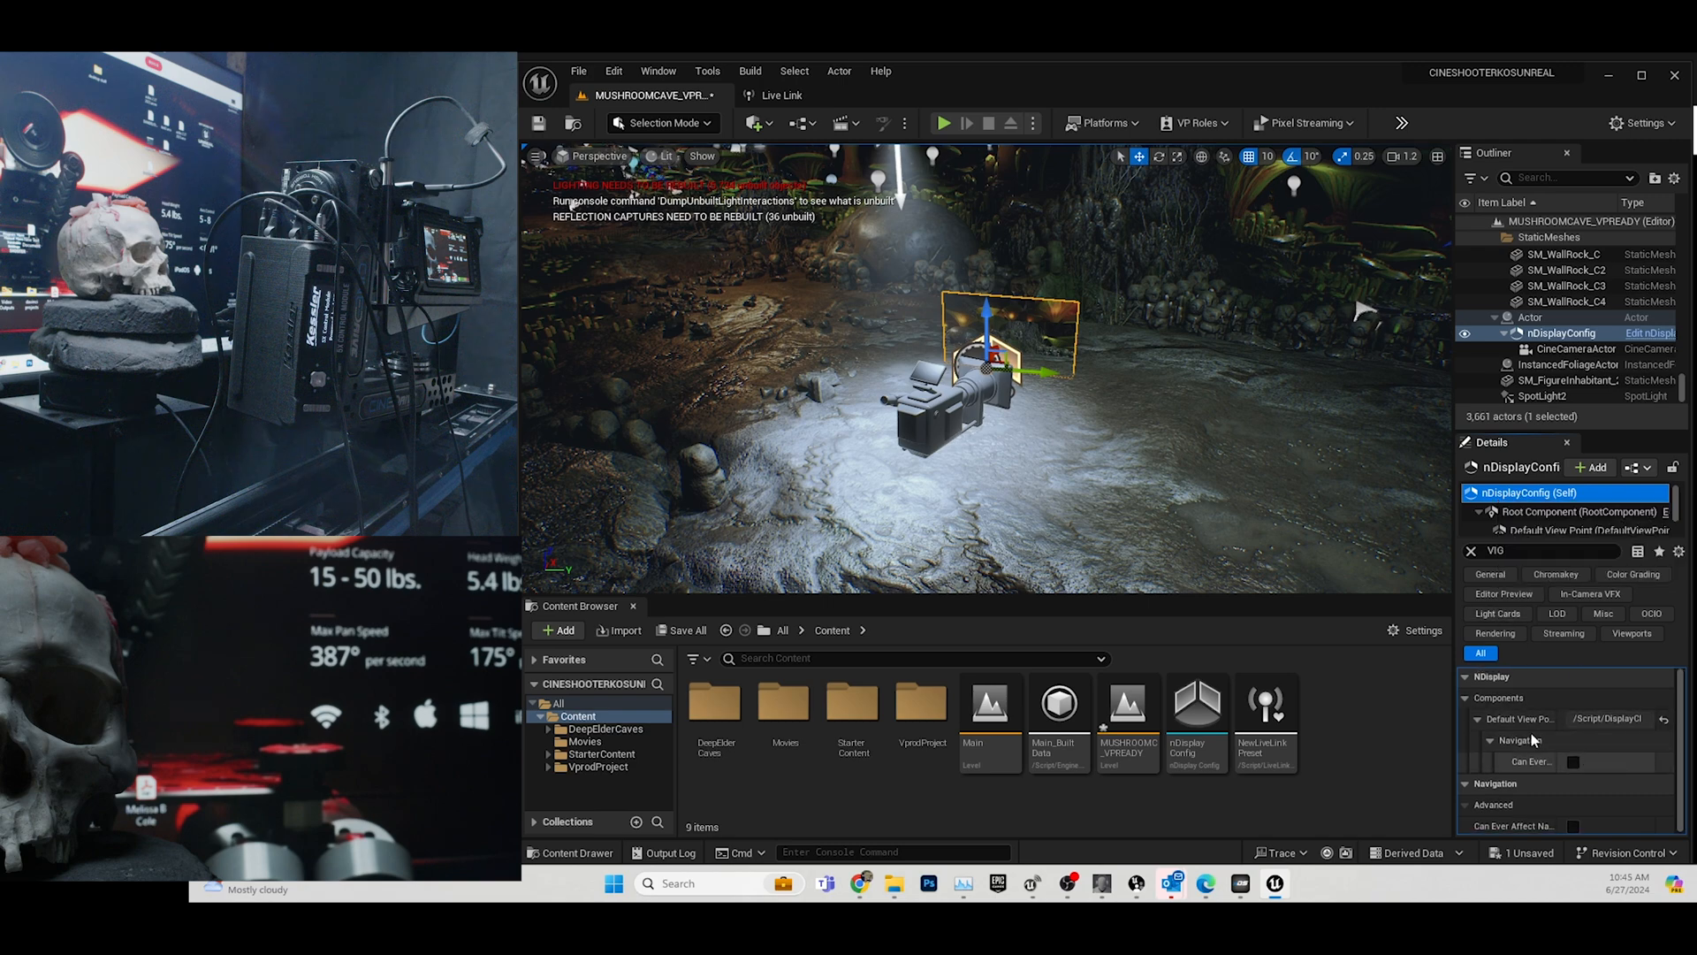
left_click(1474, 553)
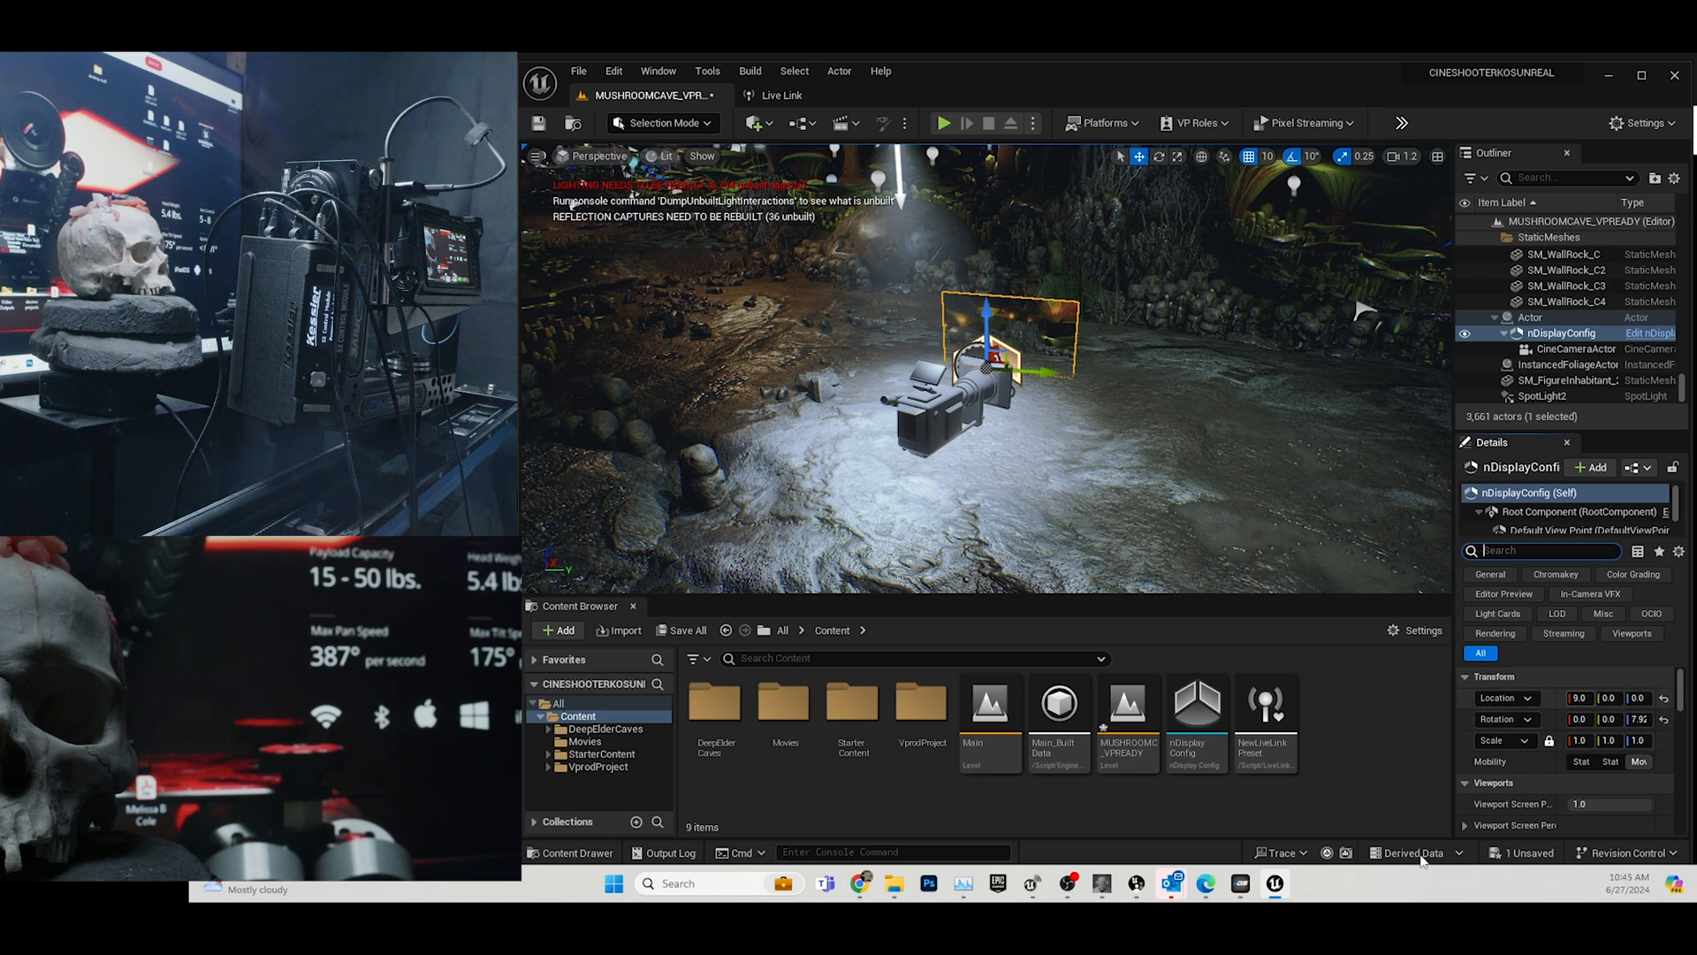
Switch to Kessler kOS, set Camera 2's YPos to 0 and send the values to URE.
left_click(1242, 884)
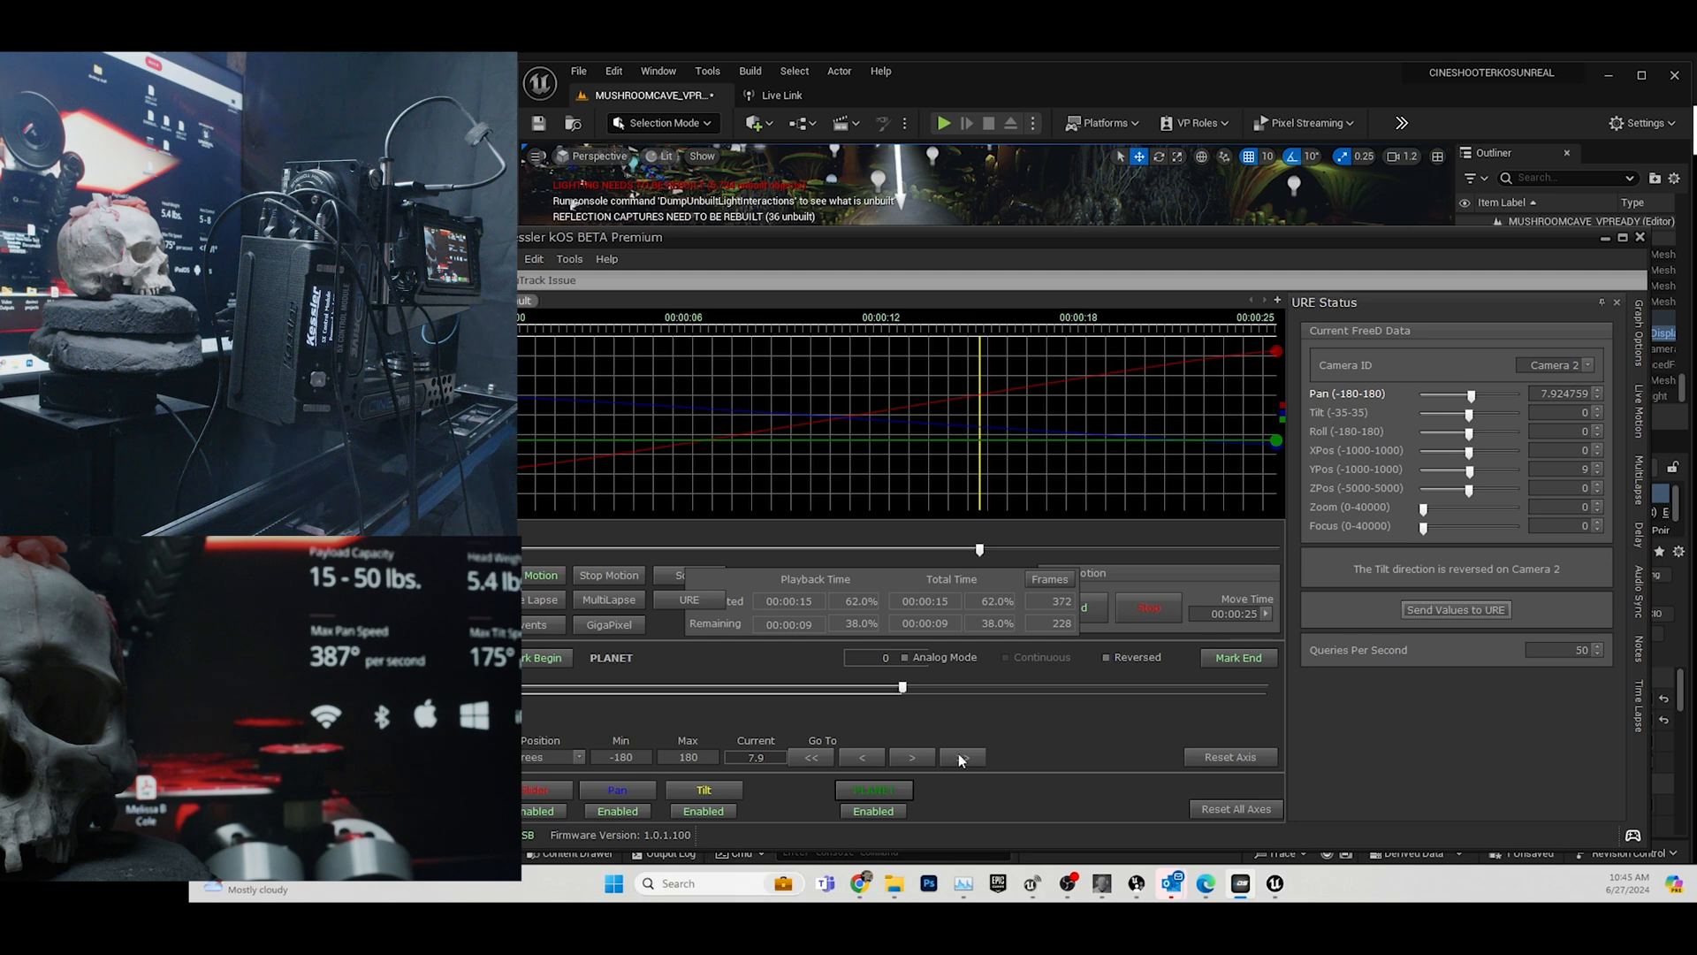
left_click(879, 792)
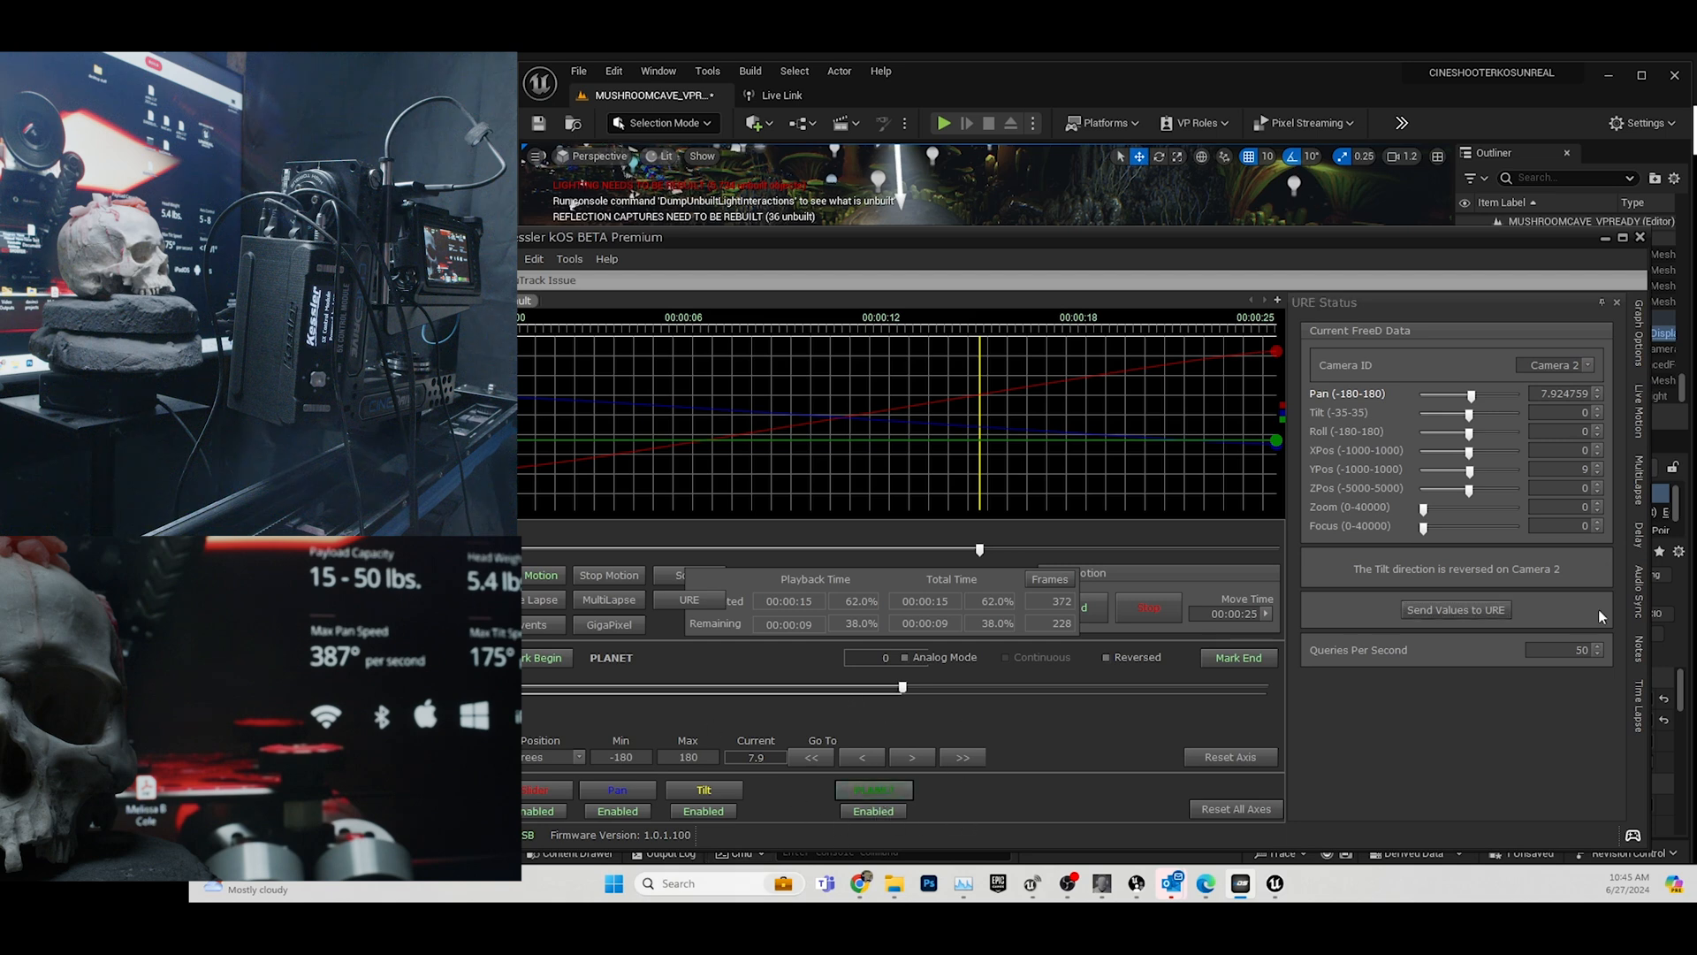
left_click(1572, 469)
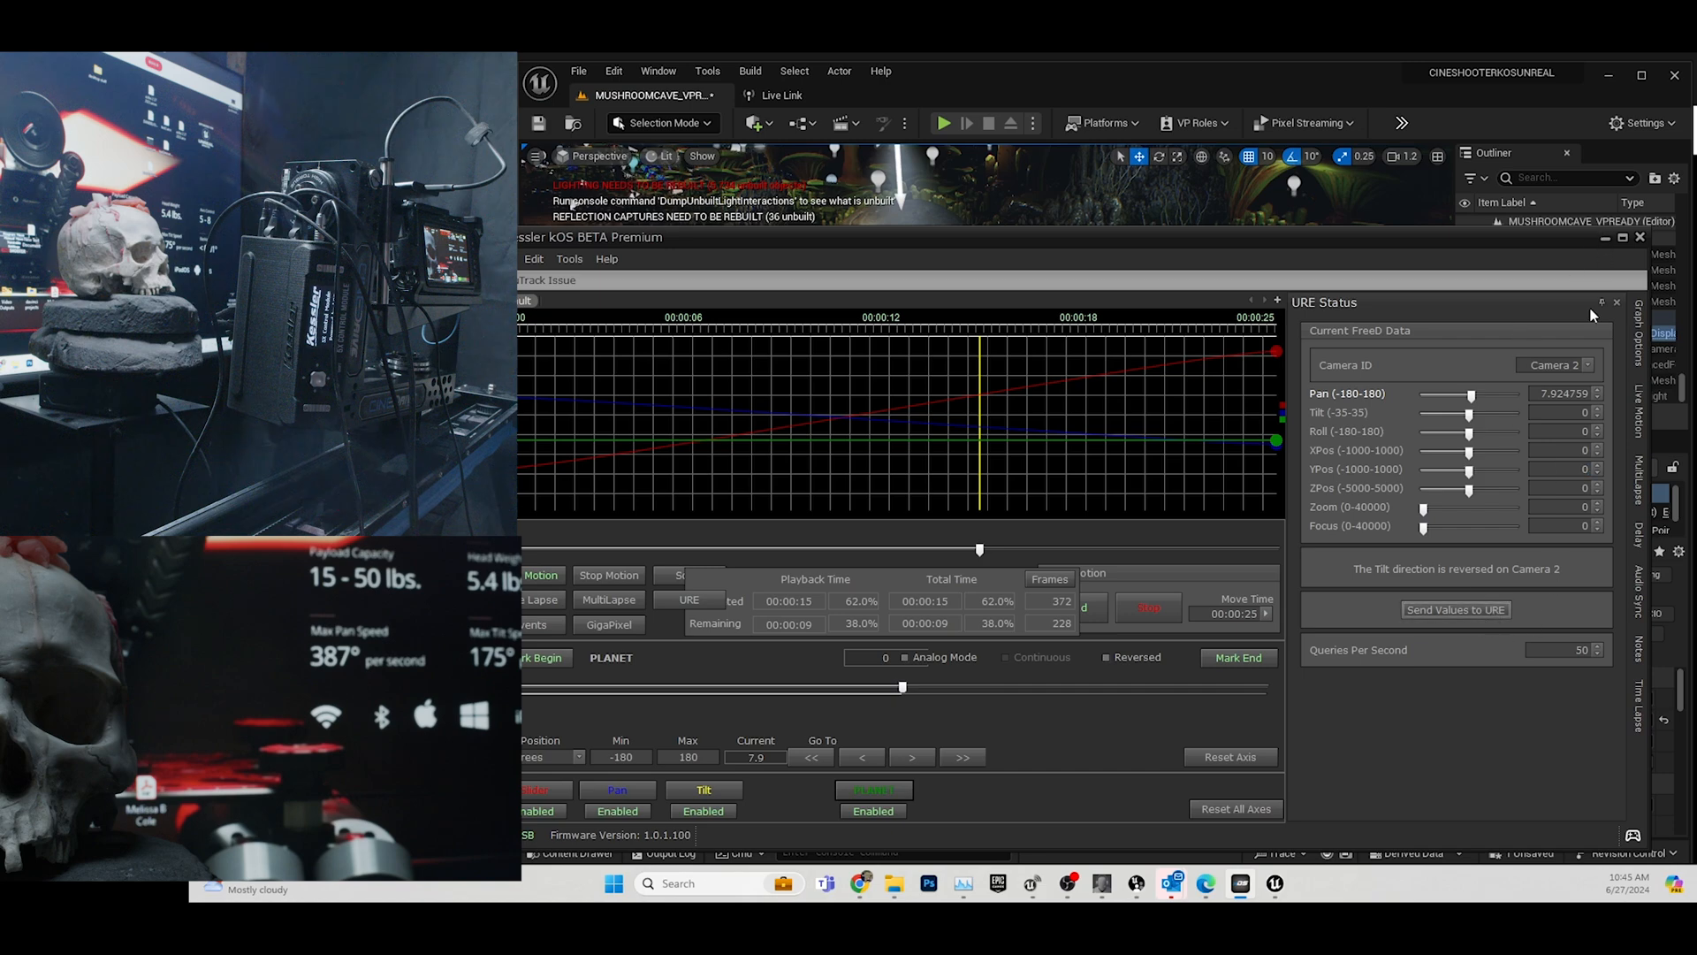
left_click(1605, 240)
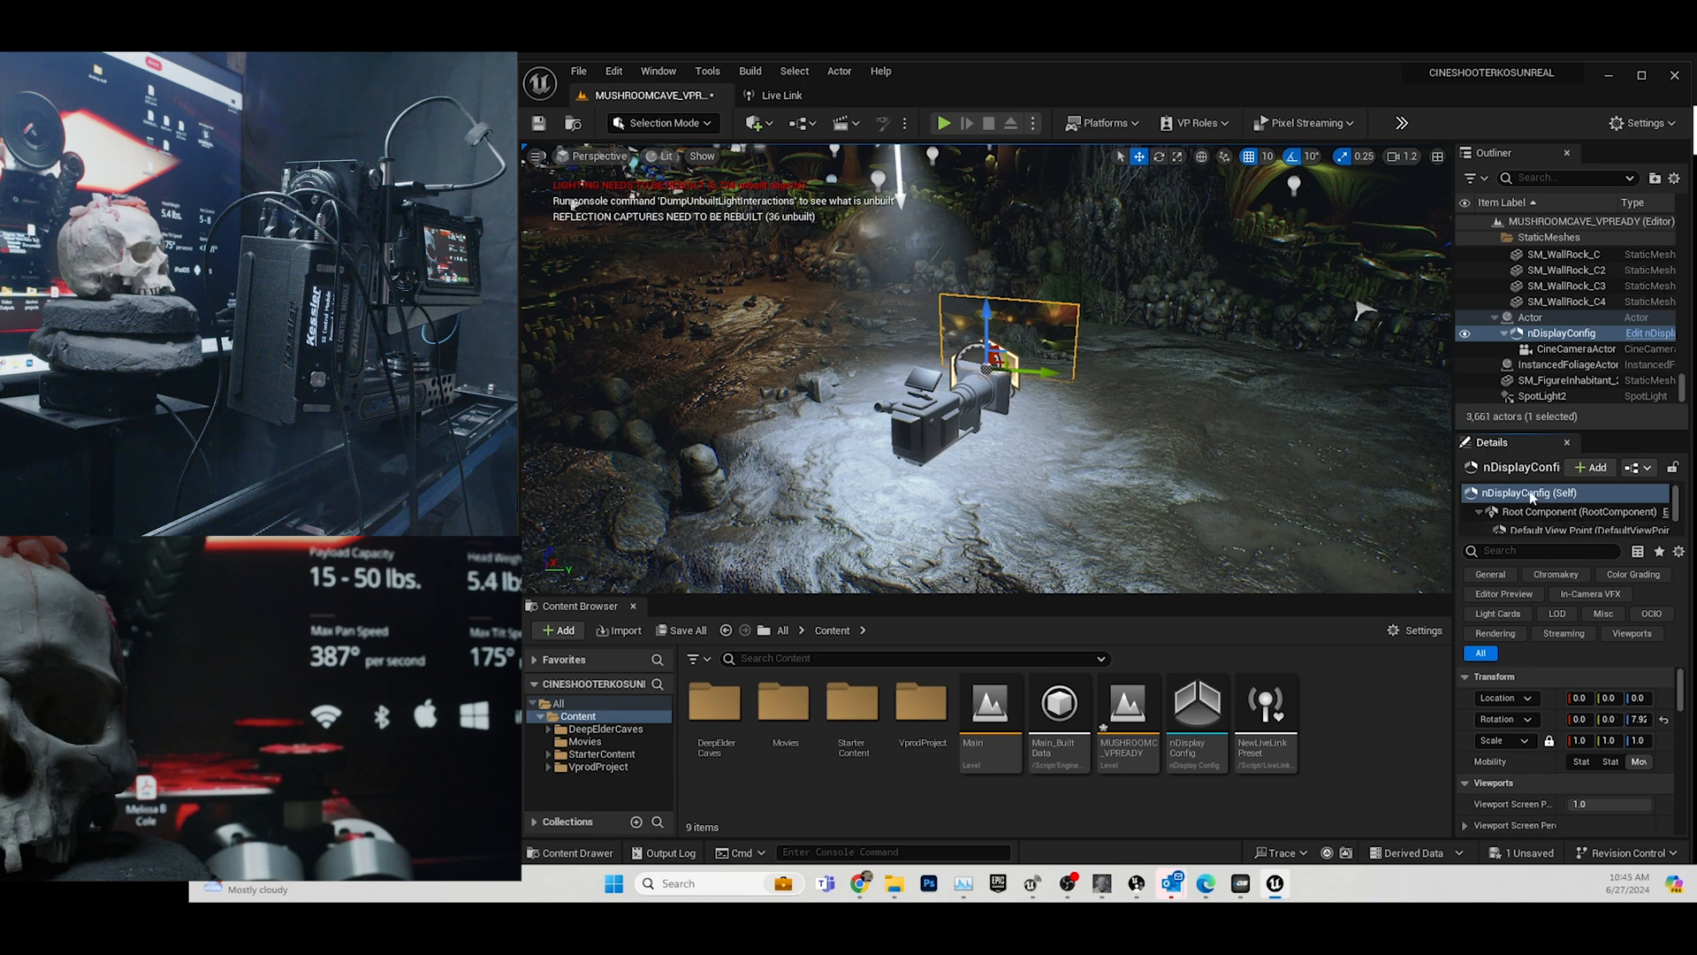
Select the parent Actor and examine from several angles how the camera lines up with it.
left_click(1531, 317)
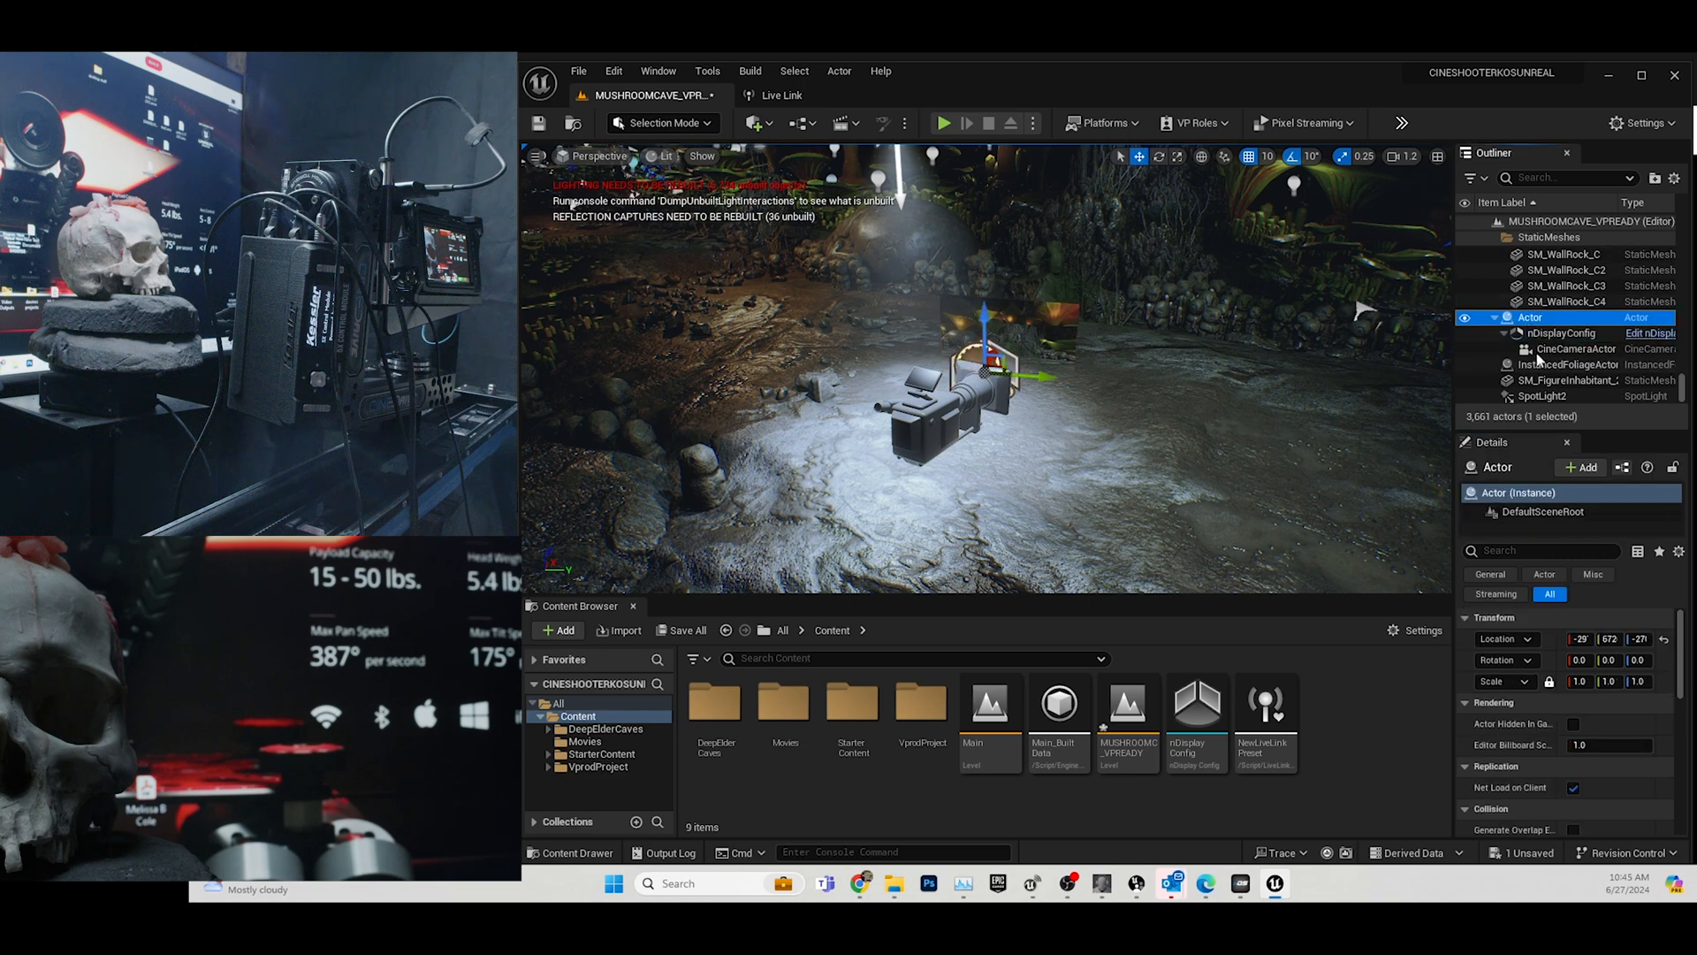
scroll(1040, 422, "up", 4)
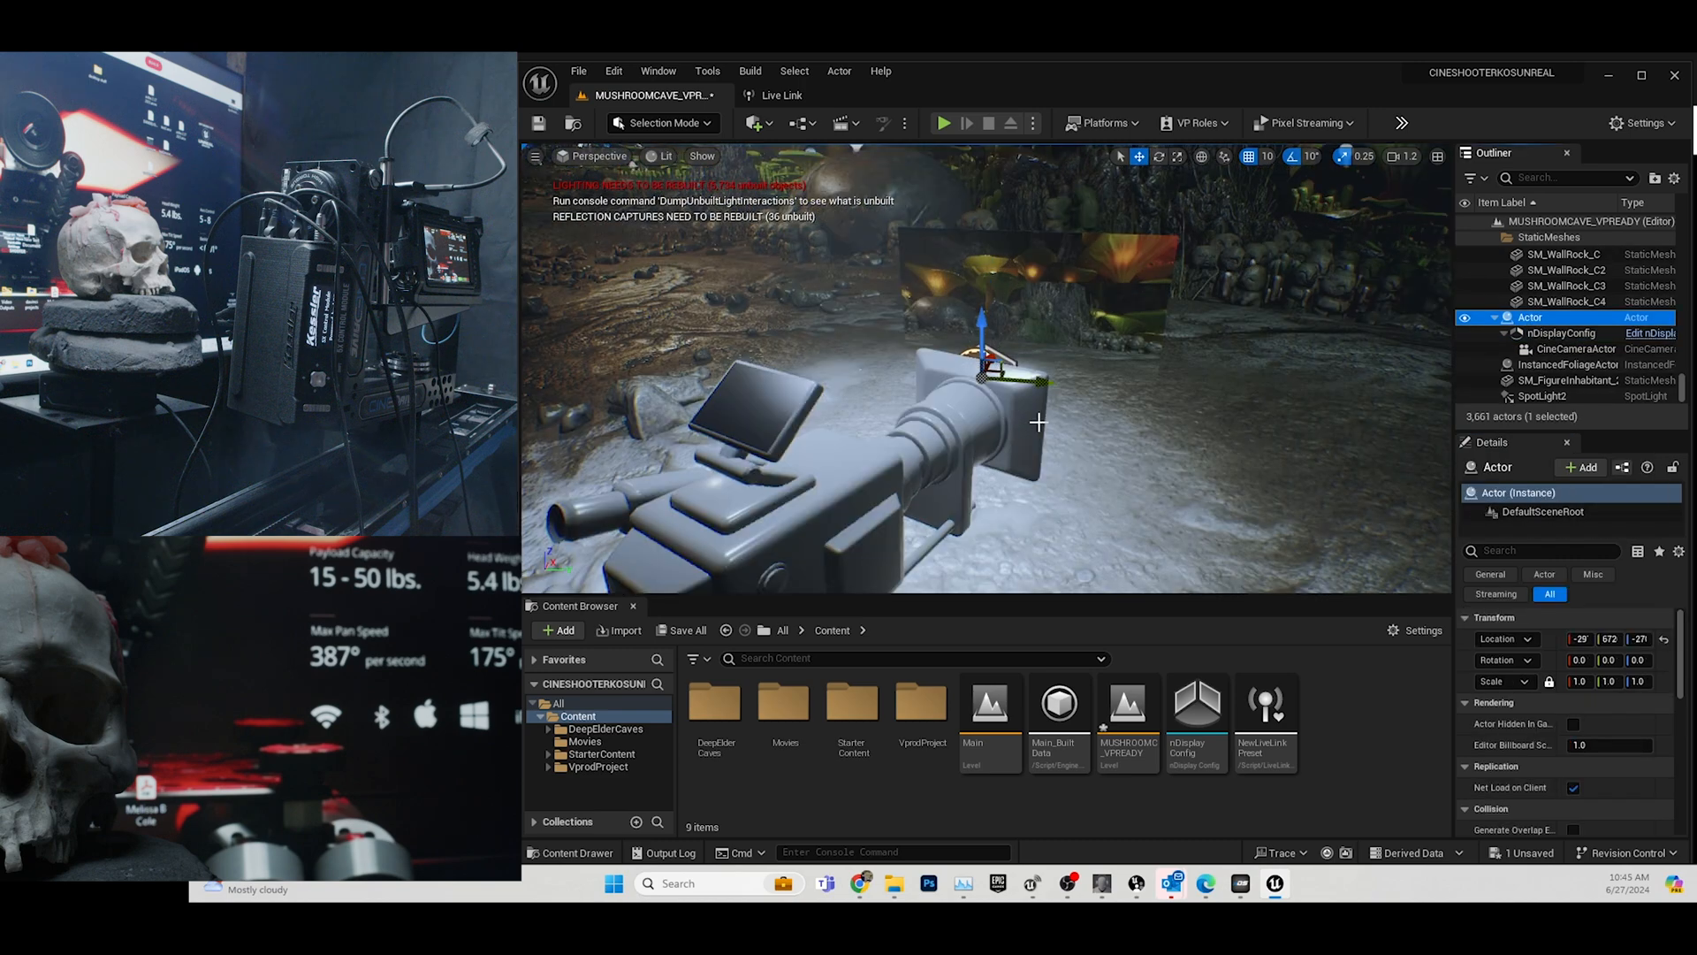
scroll(1039, 422, "down", 4)
right_click_drag(1040, 422, 1008, 452)
right_click_drag(1265, 399, 1379, 403)
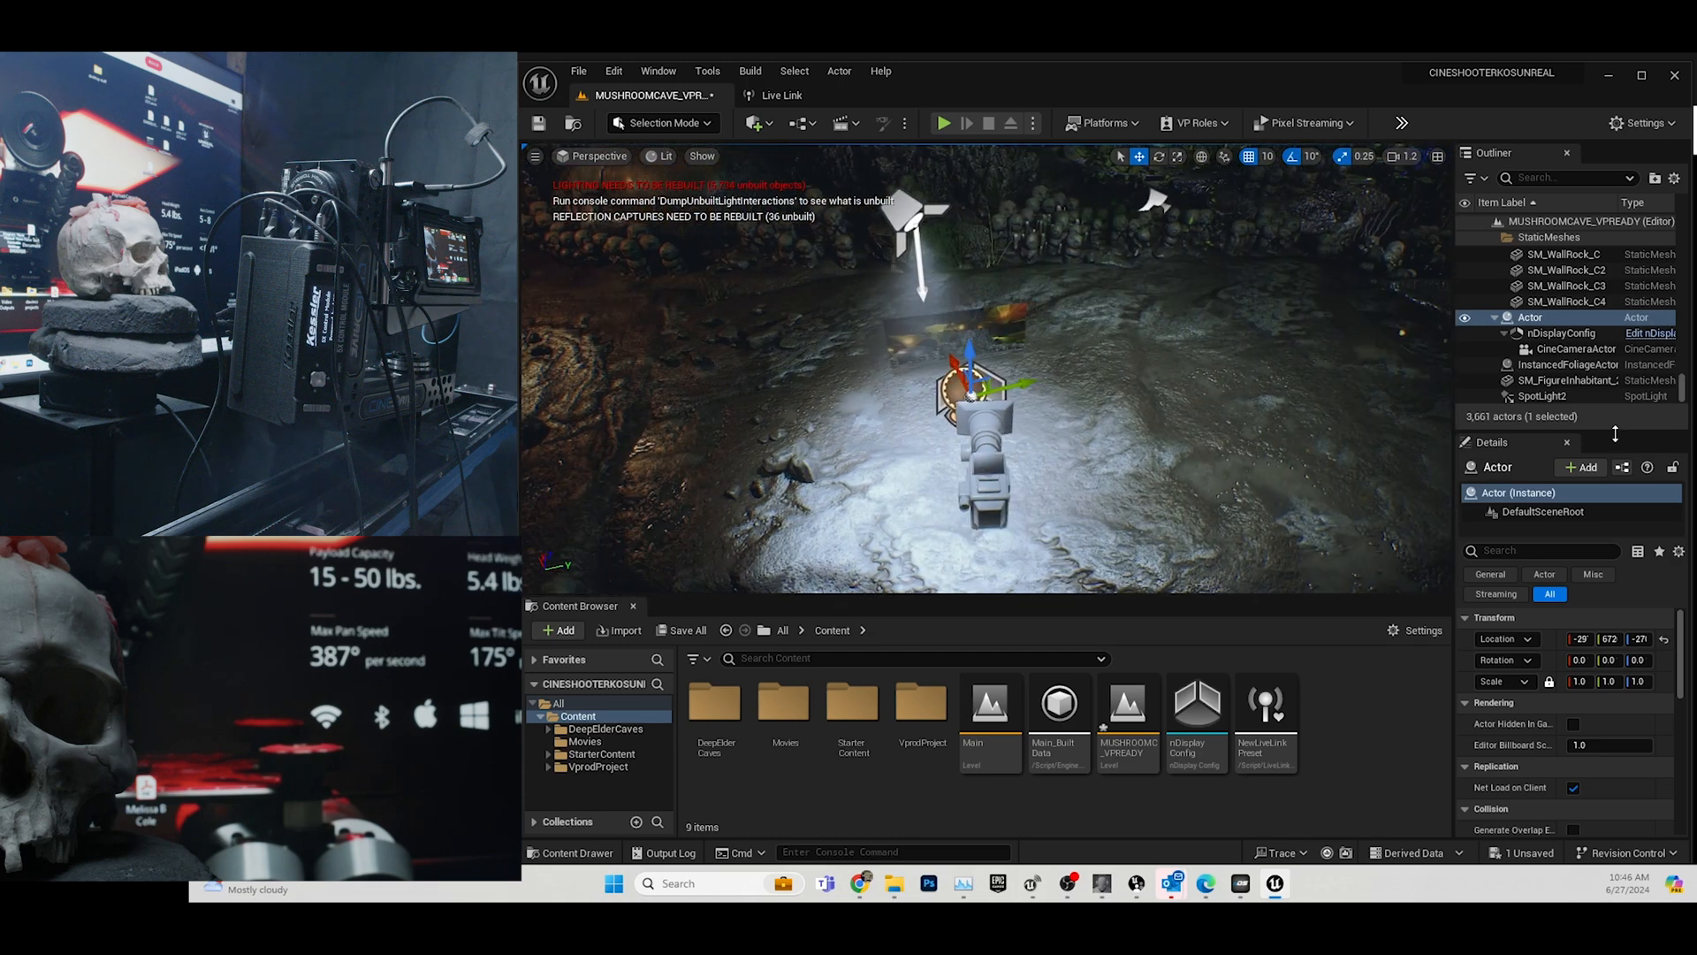
Delete the SM_FigureInhabitant_261 static mesh from the level.
left_click(1545, 382)
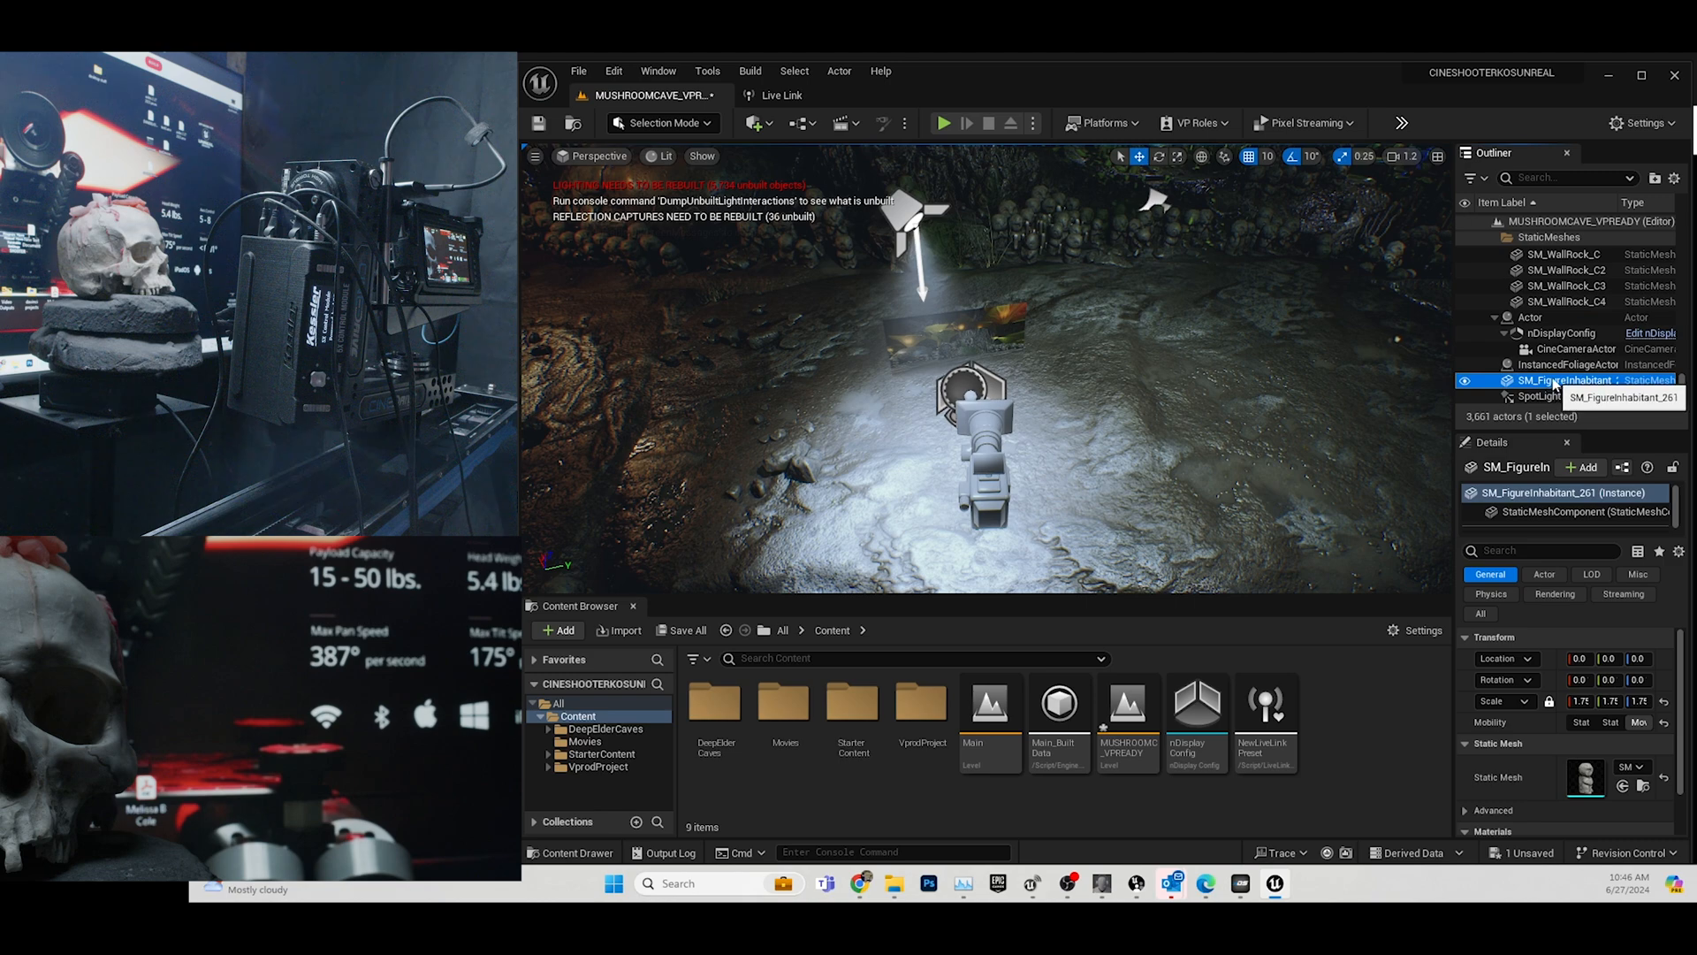
scroll(1154, 469, "down", 10)
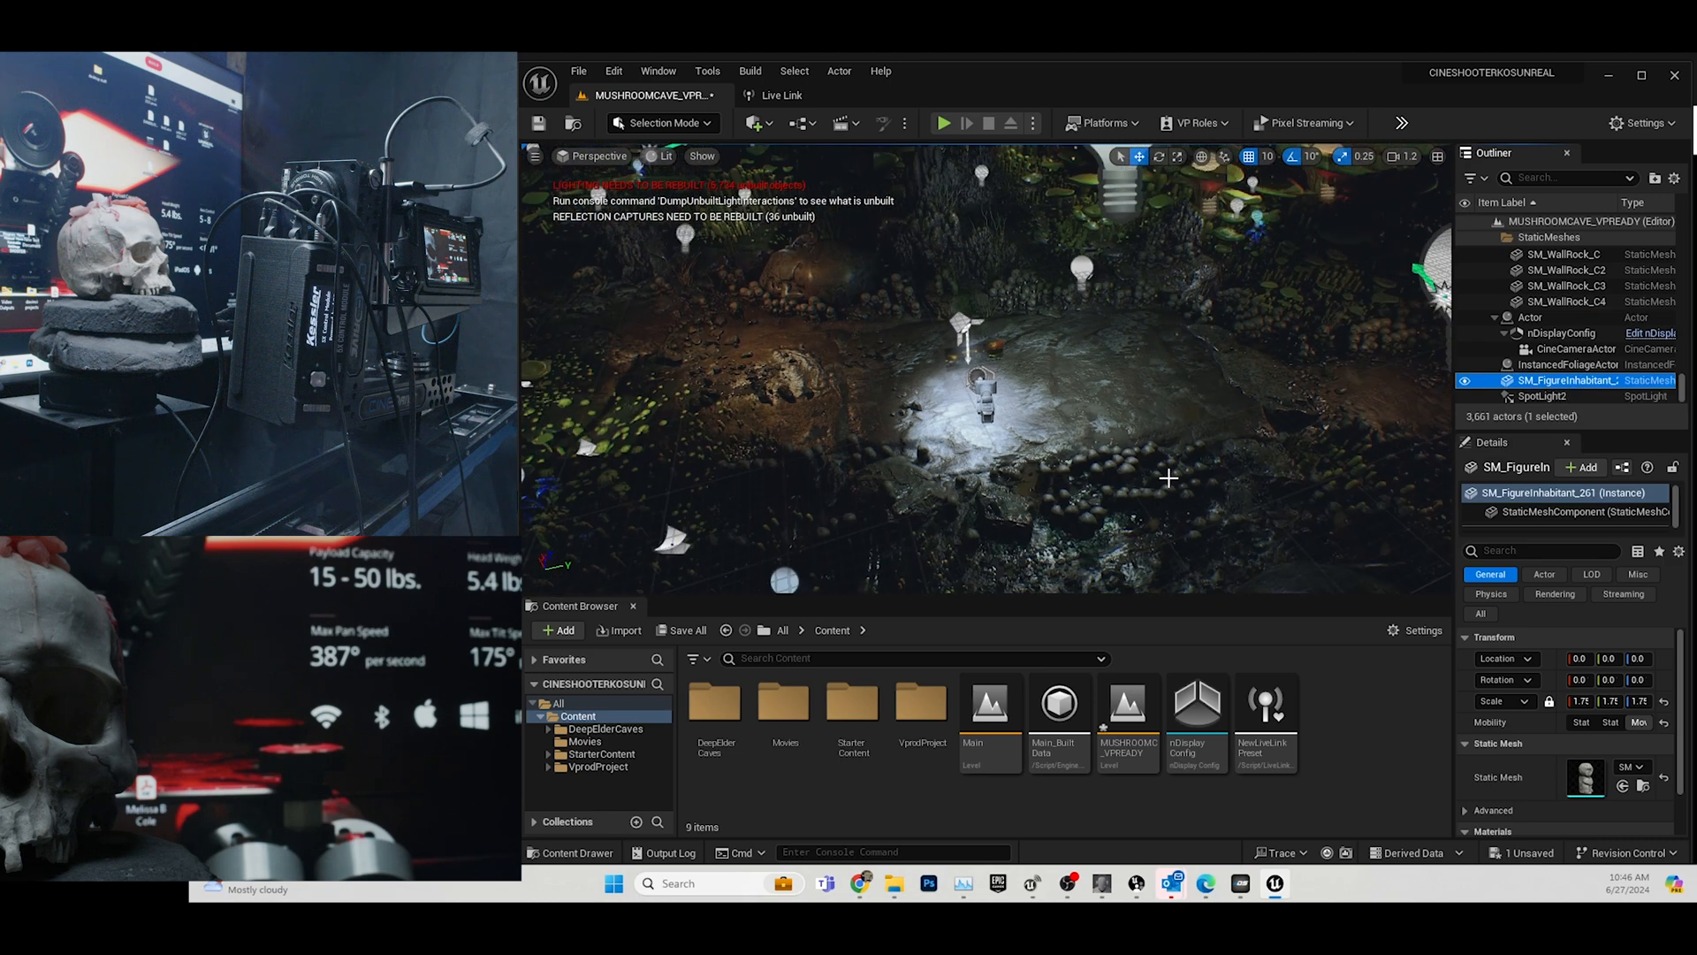
scroll(1169, 481, "up", 10)
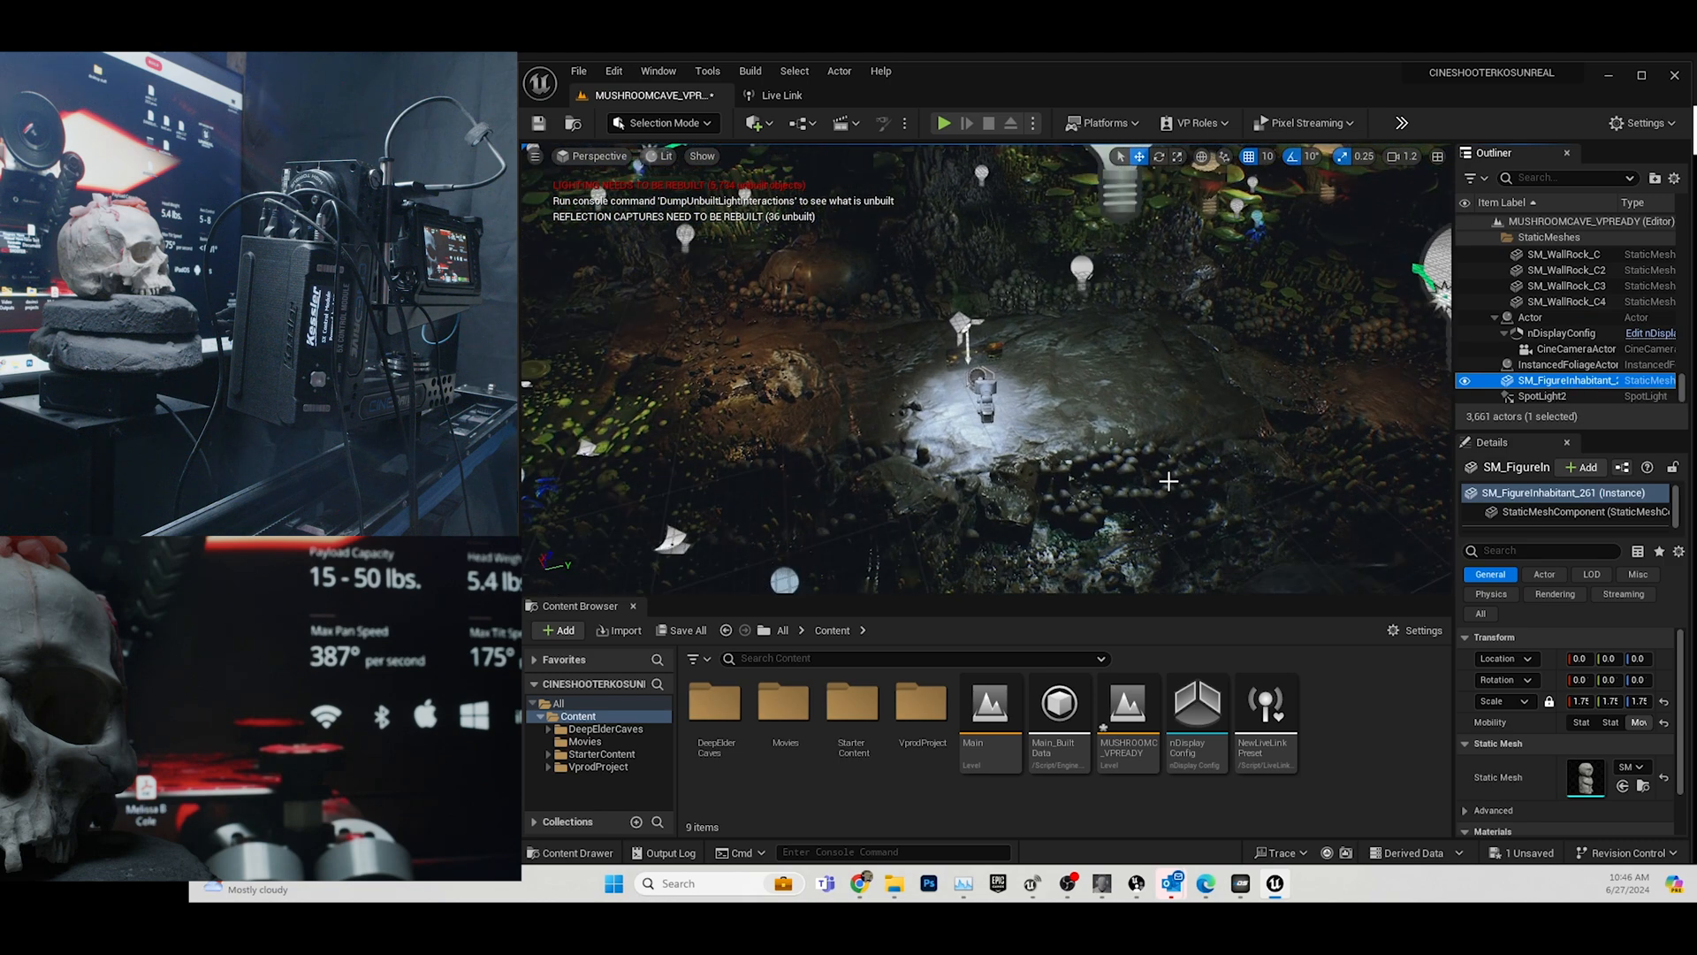
scroll(1169, 481, "up", 3)
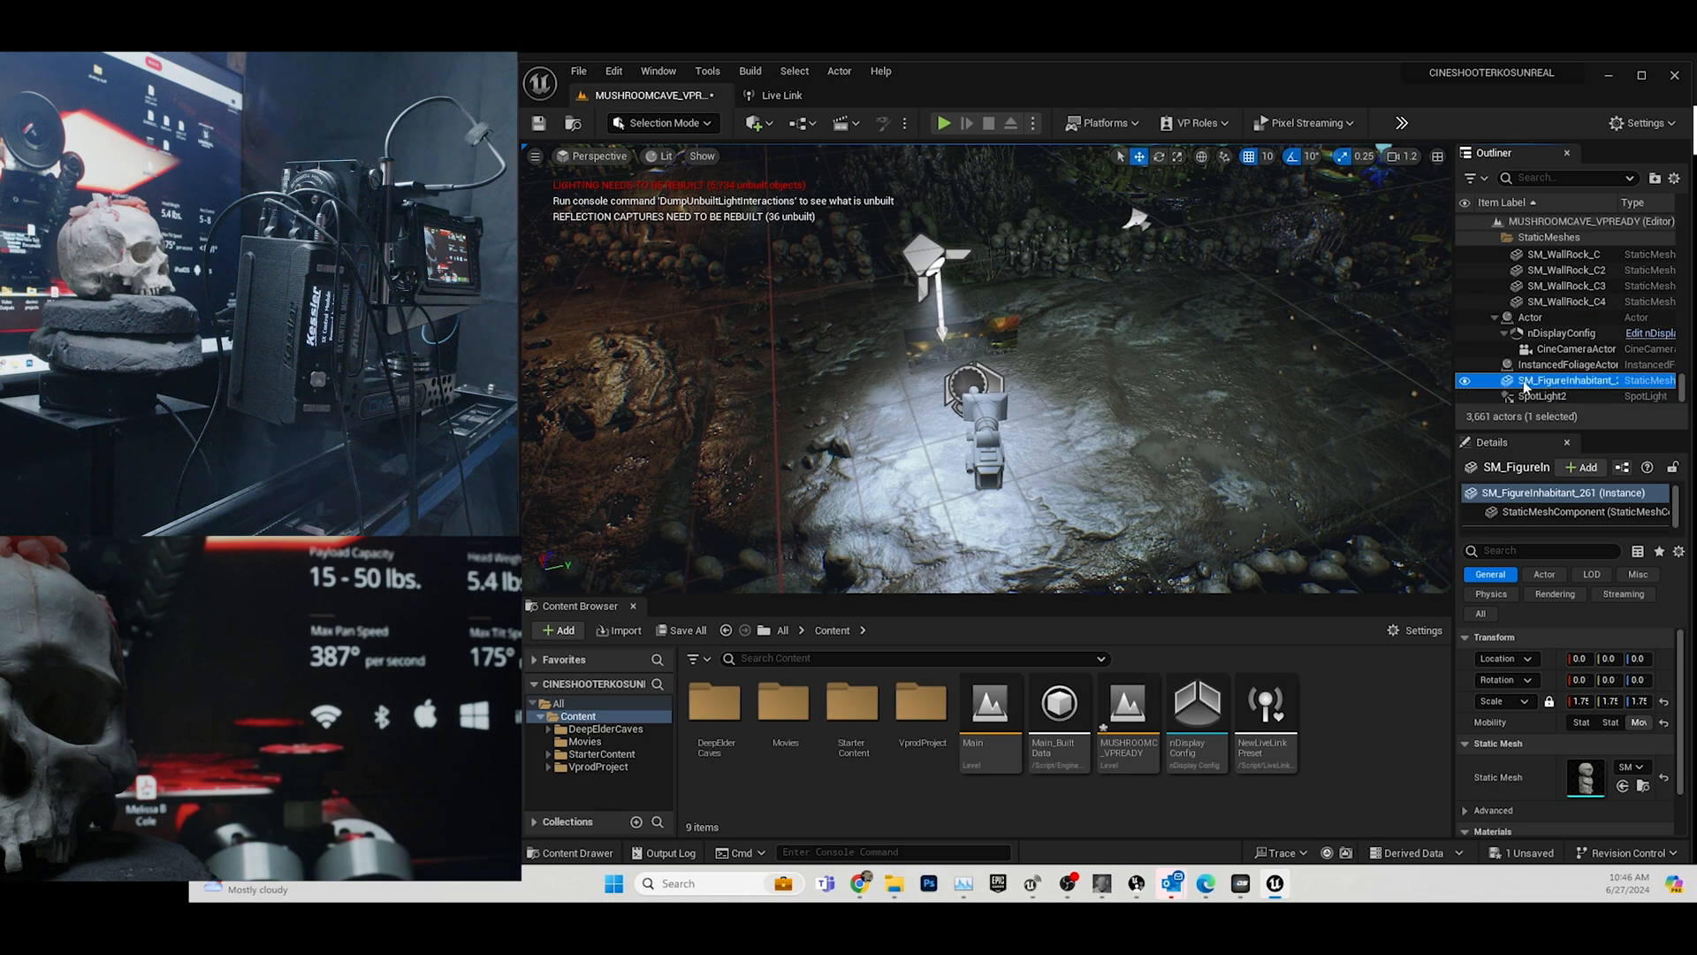
left_click(1524, 382)
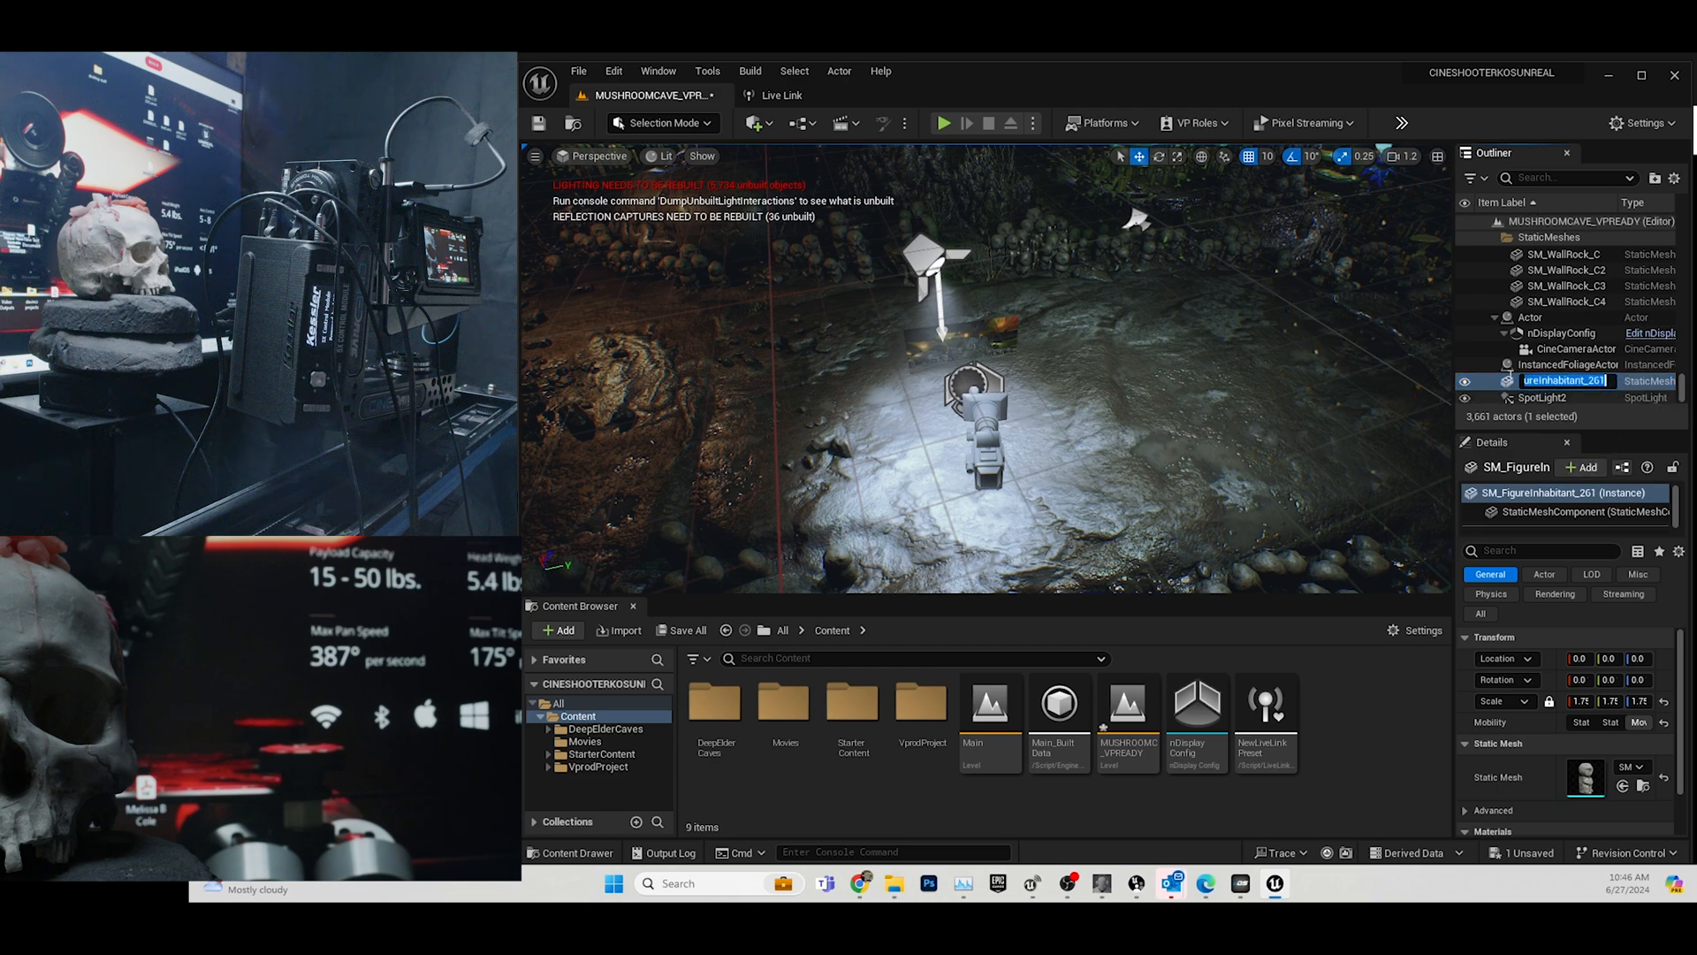
left_click(1510, 384)
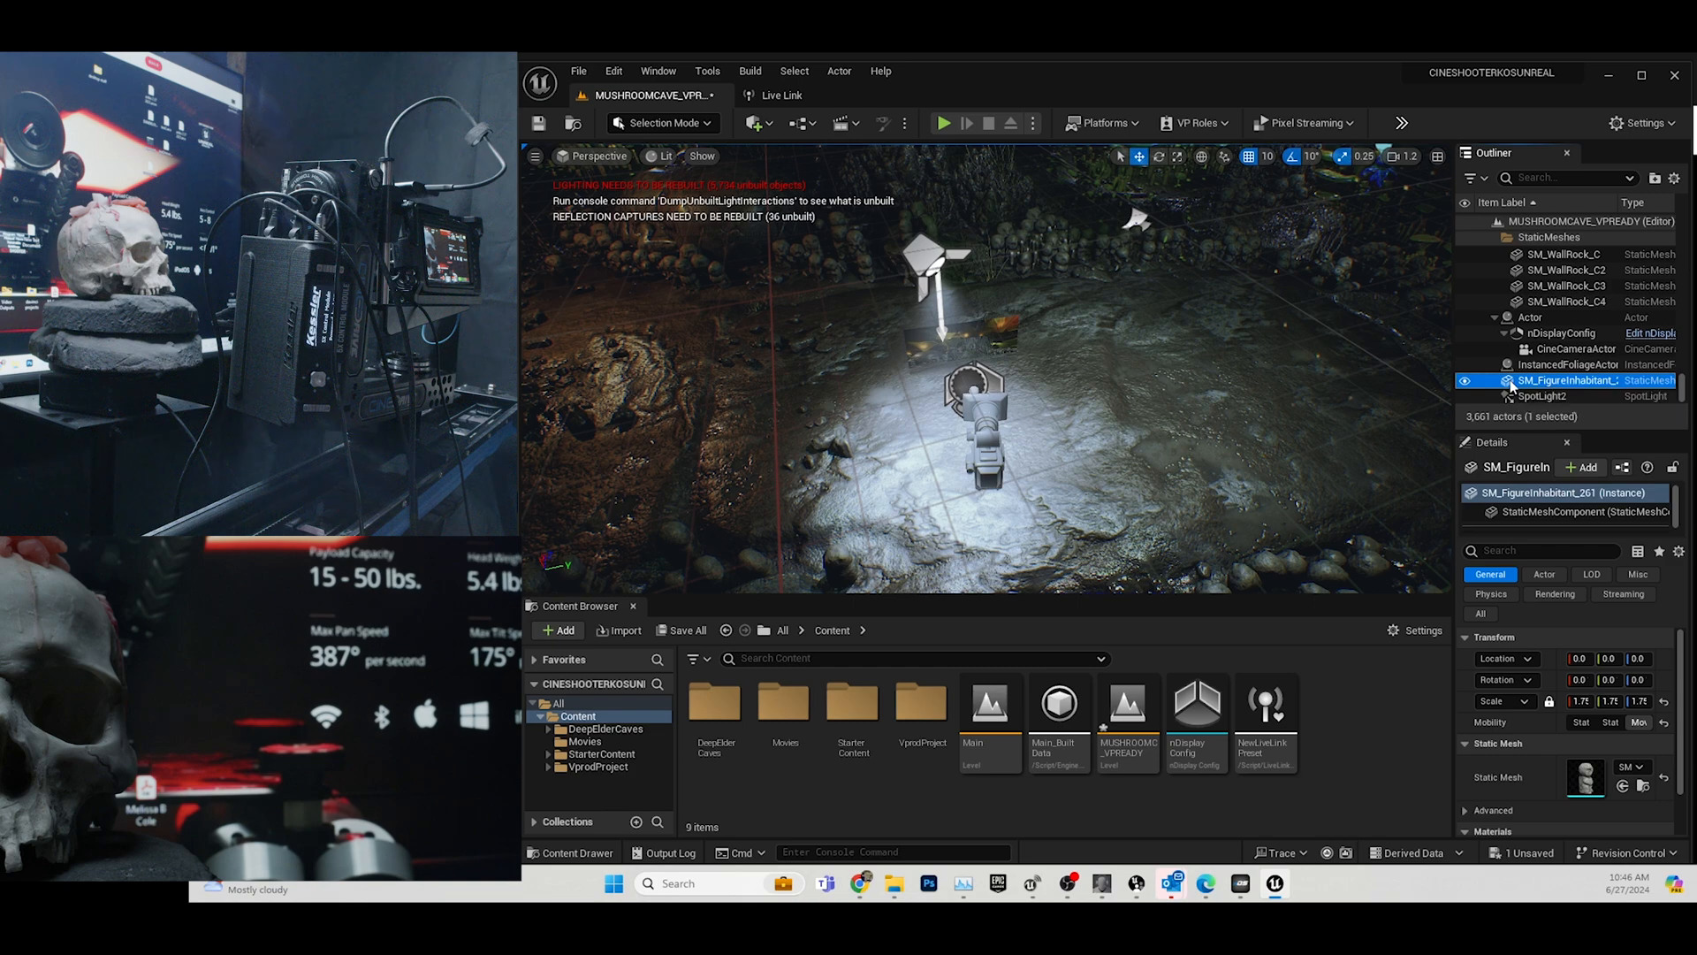
key("Delete")
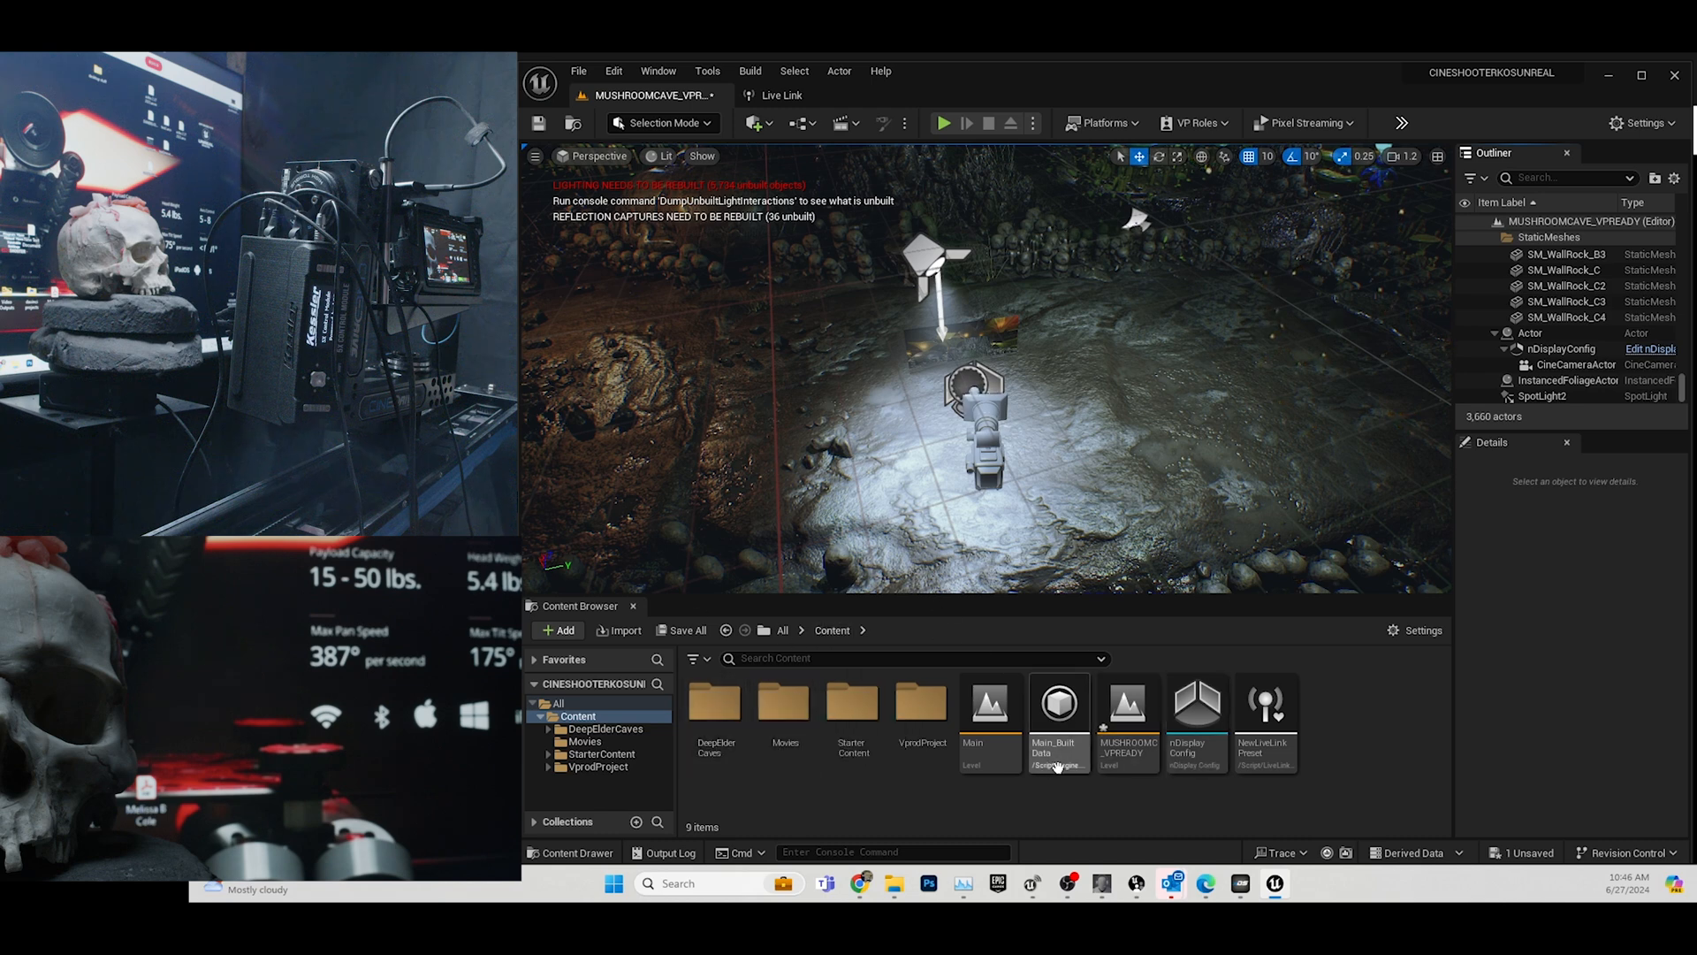
Open the Props mesh folder inside DeepElderCaves/Meshes in the project content.
double_click(750, 715)
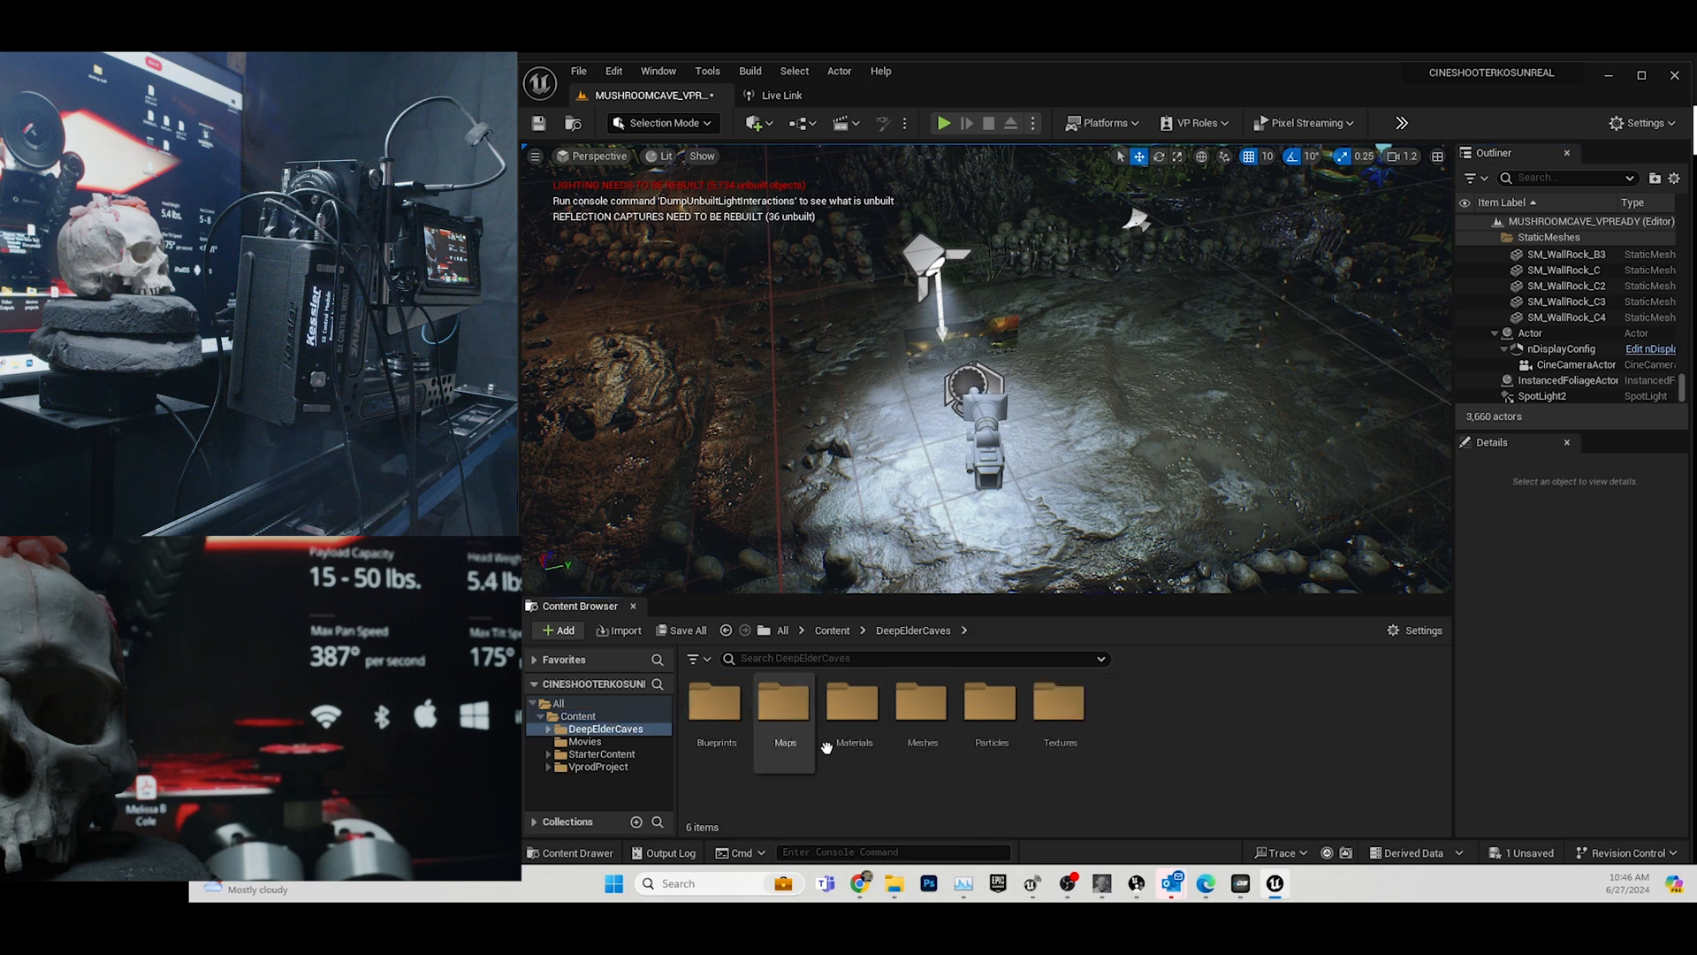
left_click(937, 760)
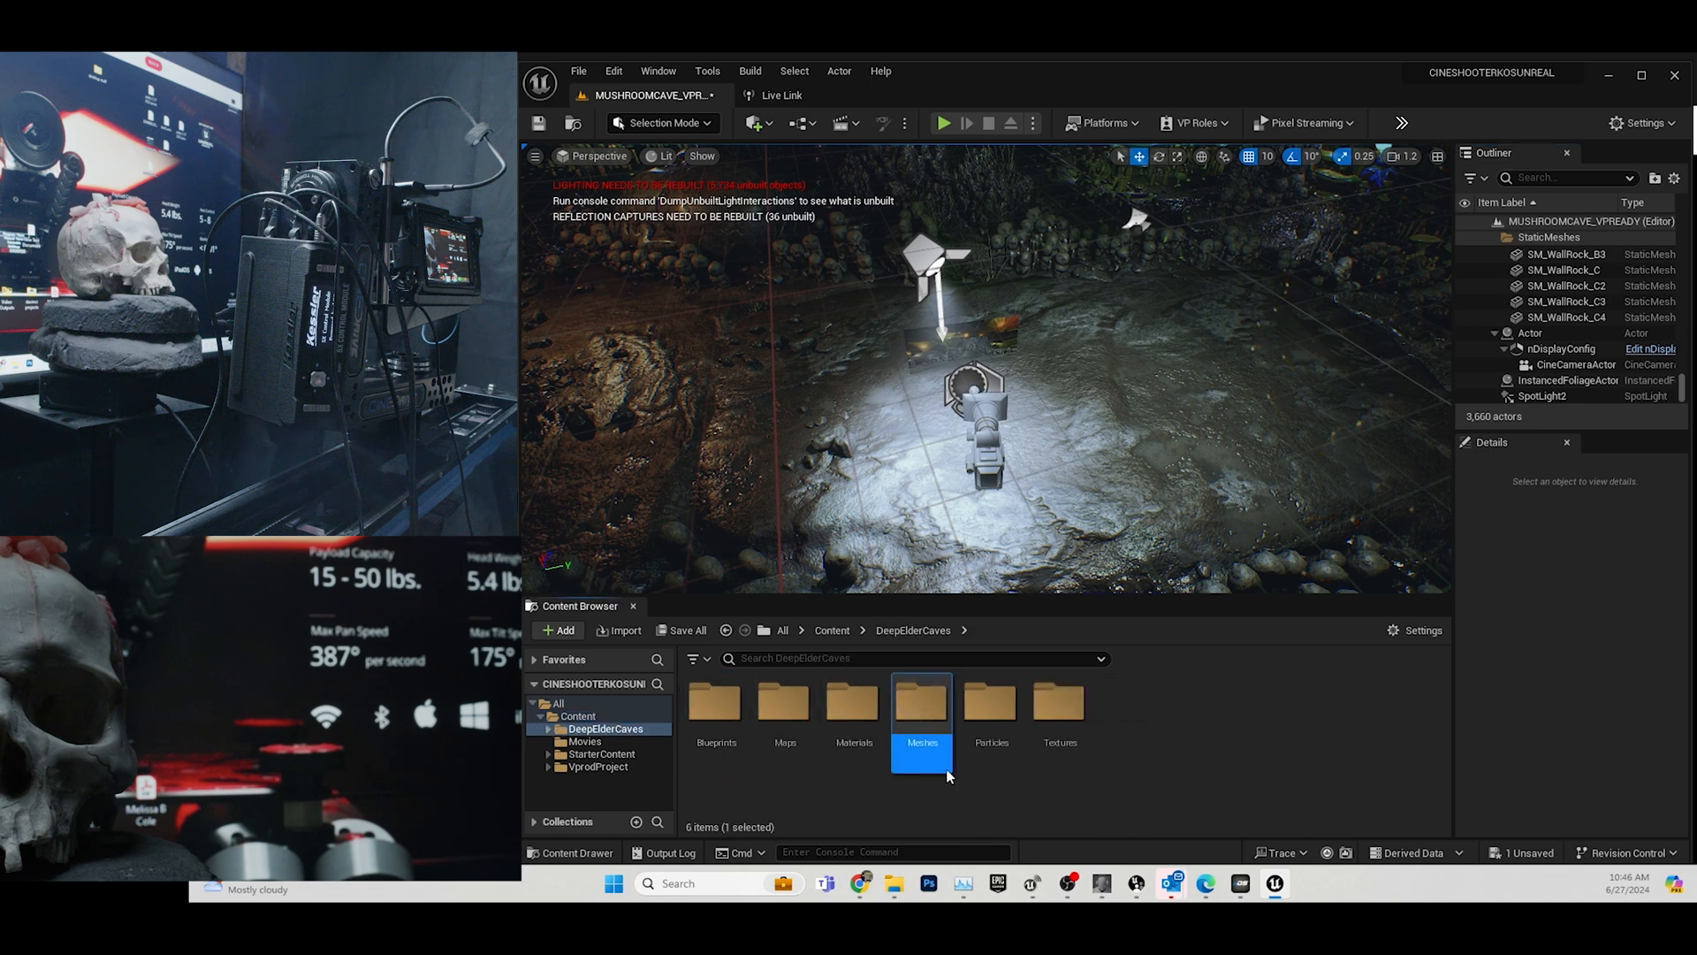
double_click(920, 708)
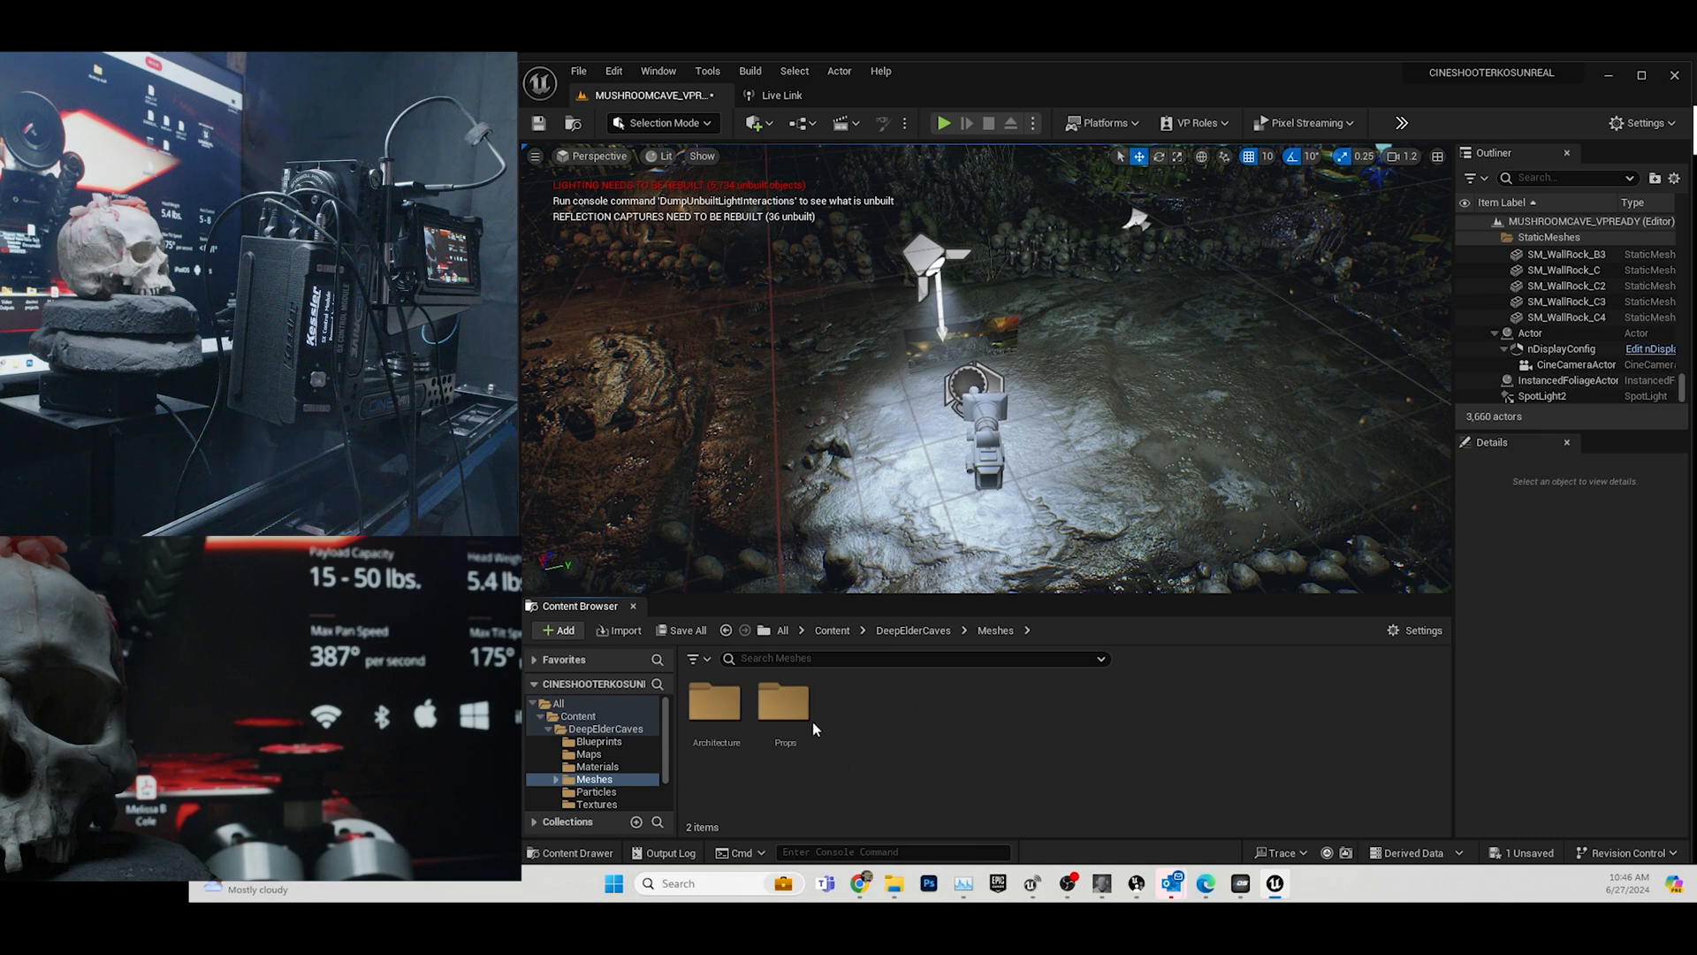
double_click(783, 703)
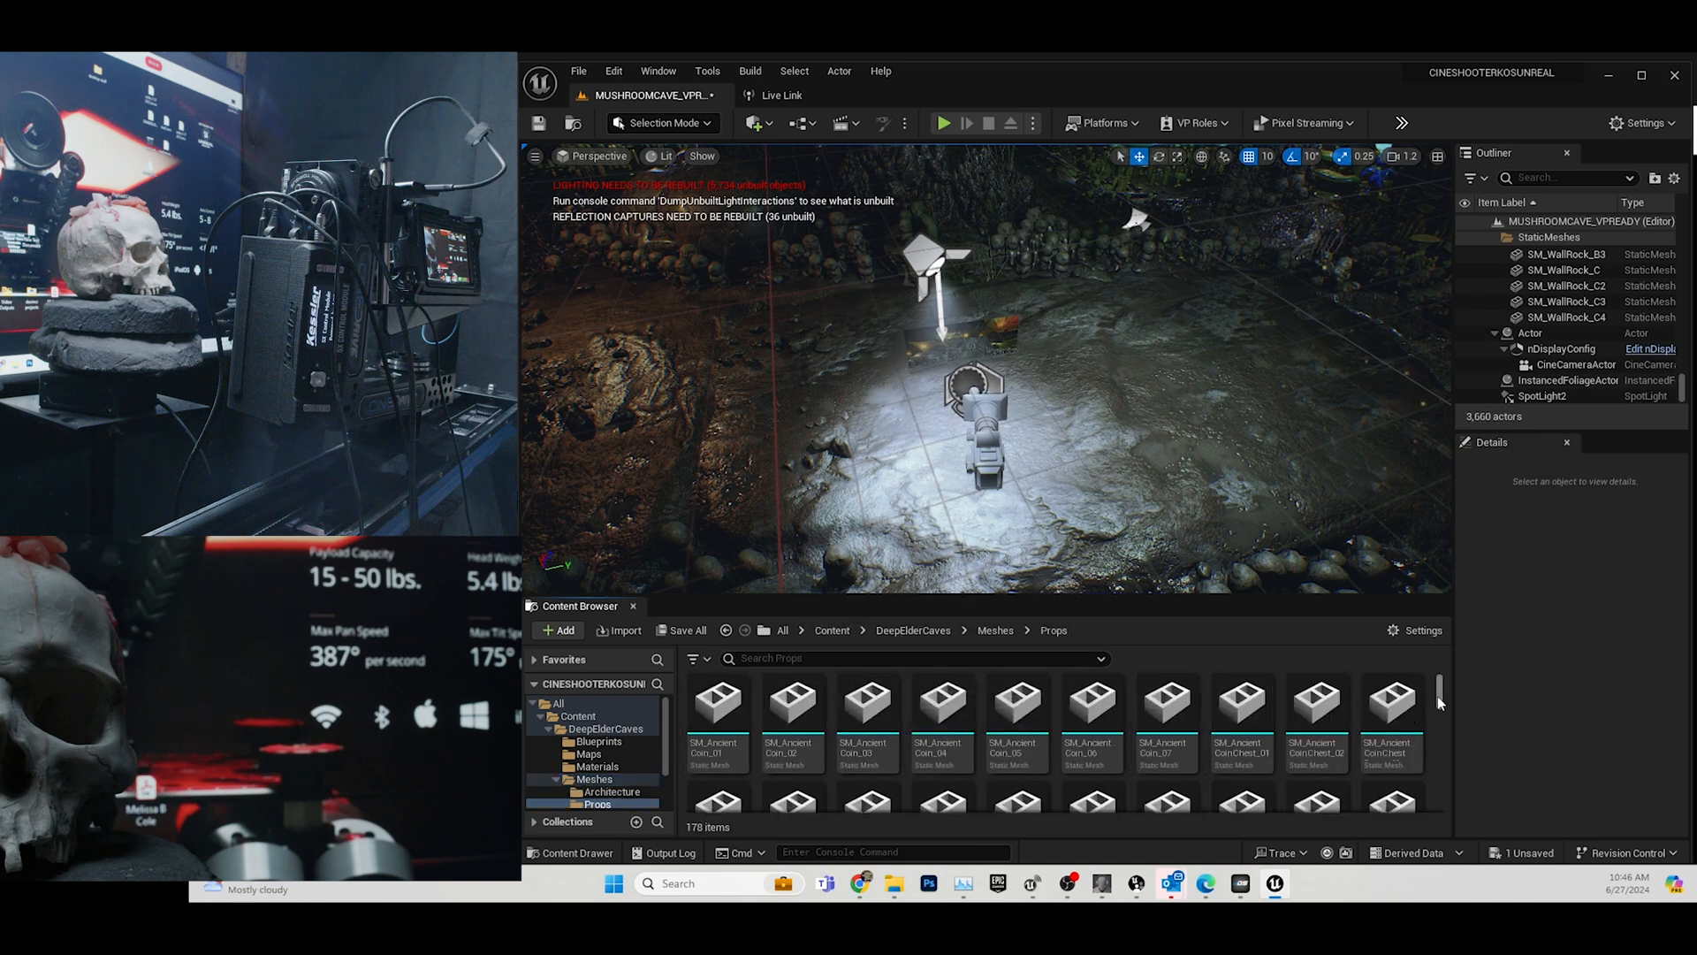
Place the SM_FigureInhabitant_10 static mesh on the cave floor beside the virtual camera.
scroll(1441, 727, "down", 5)
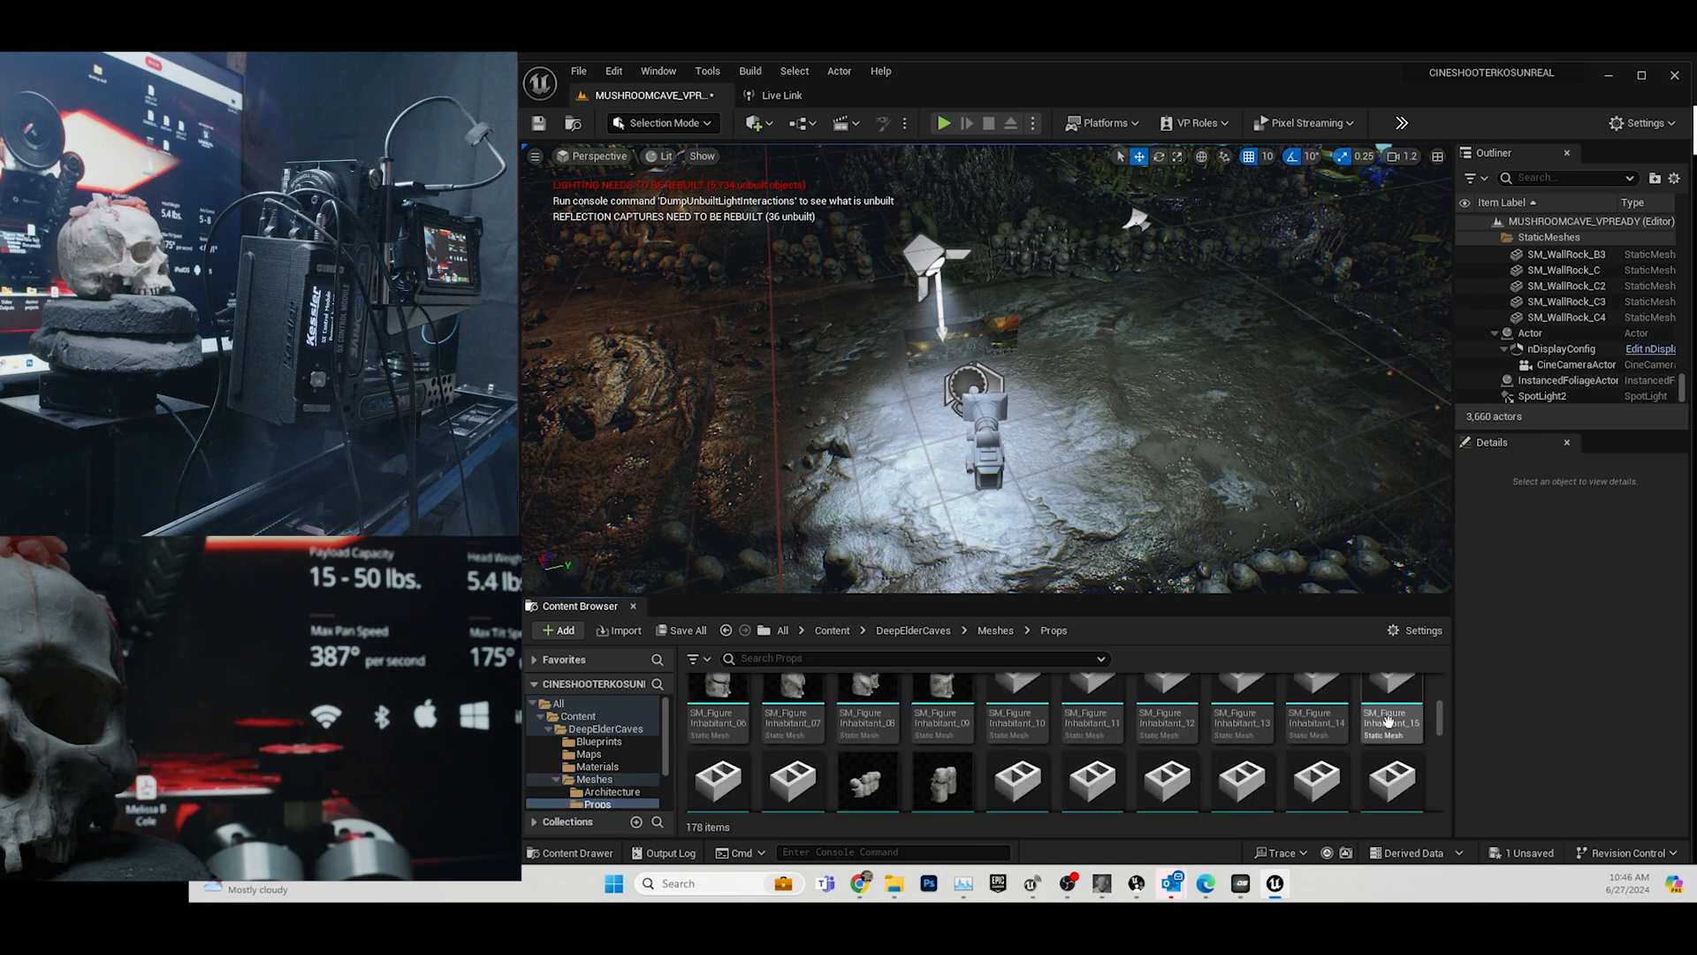
left_click(1326, 715)
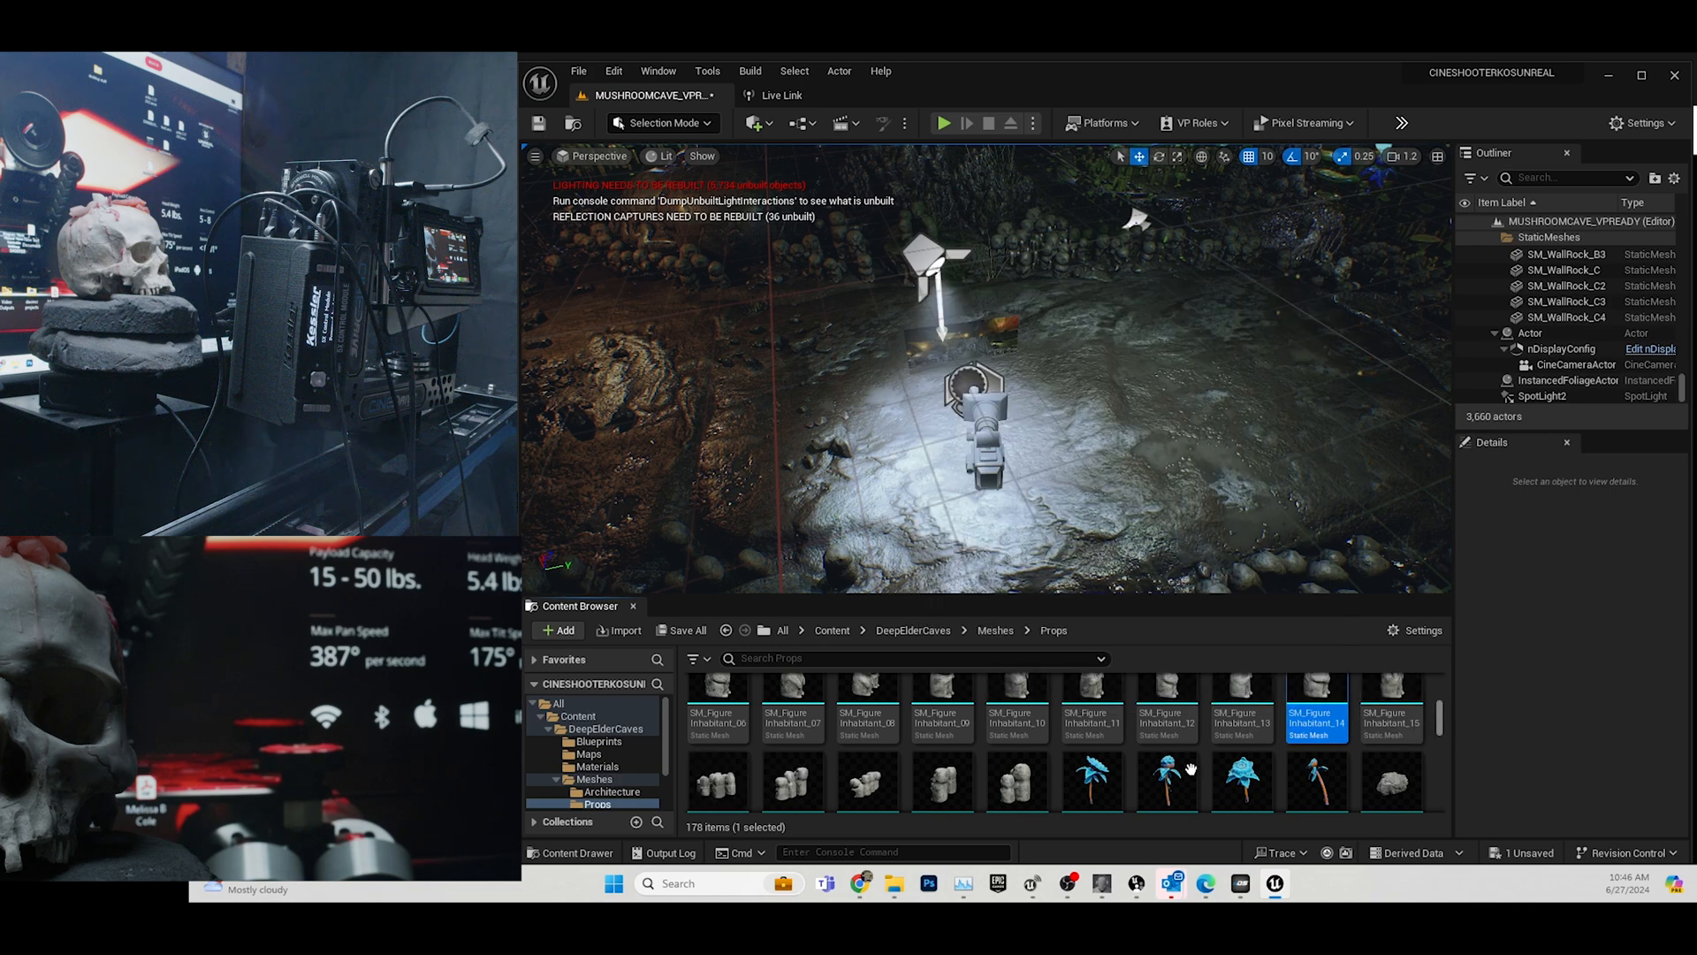
scroll(1191, 769, "up", 1)
left_click(1021, 757)
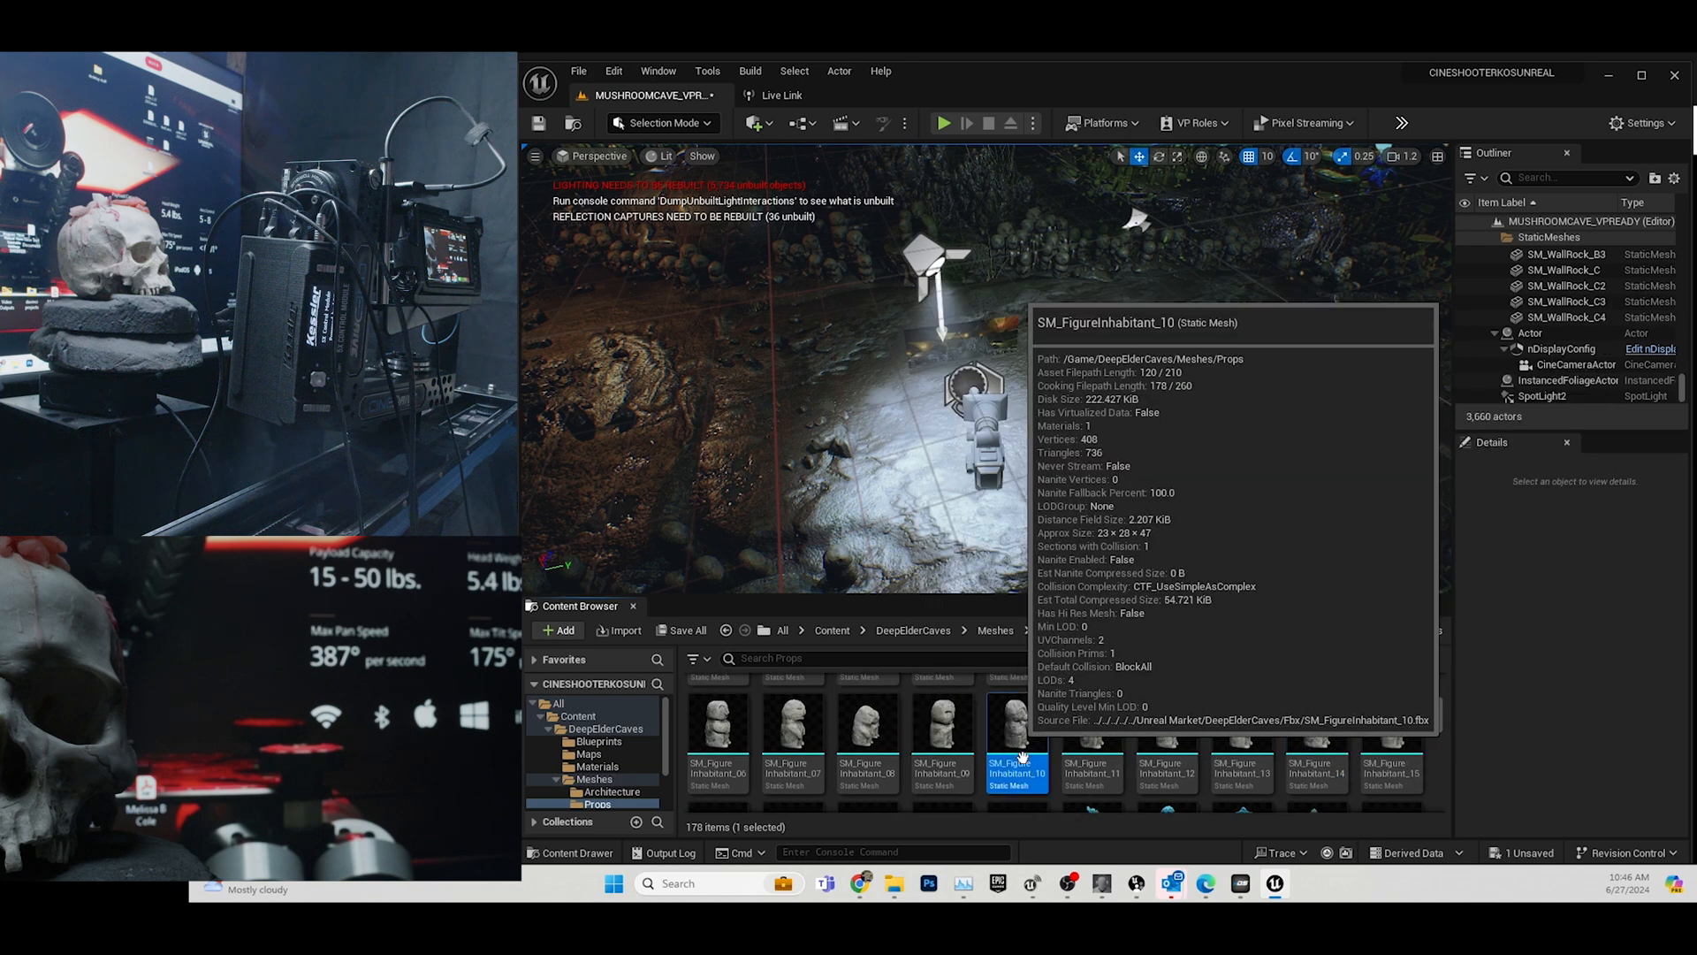
left_click_drag(1018, 732, 916, 404)
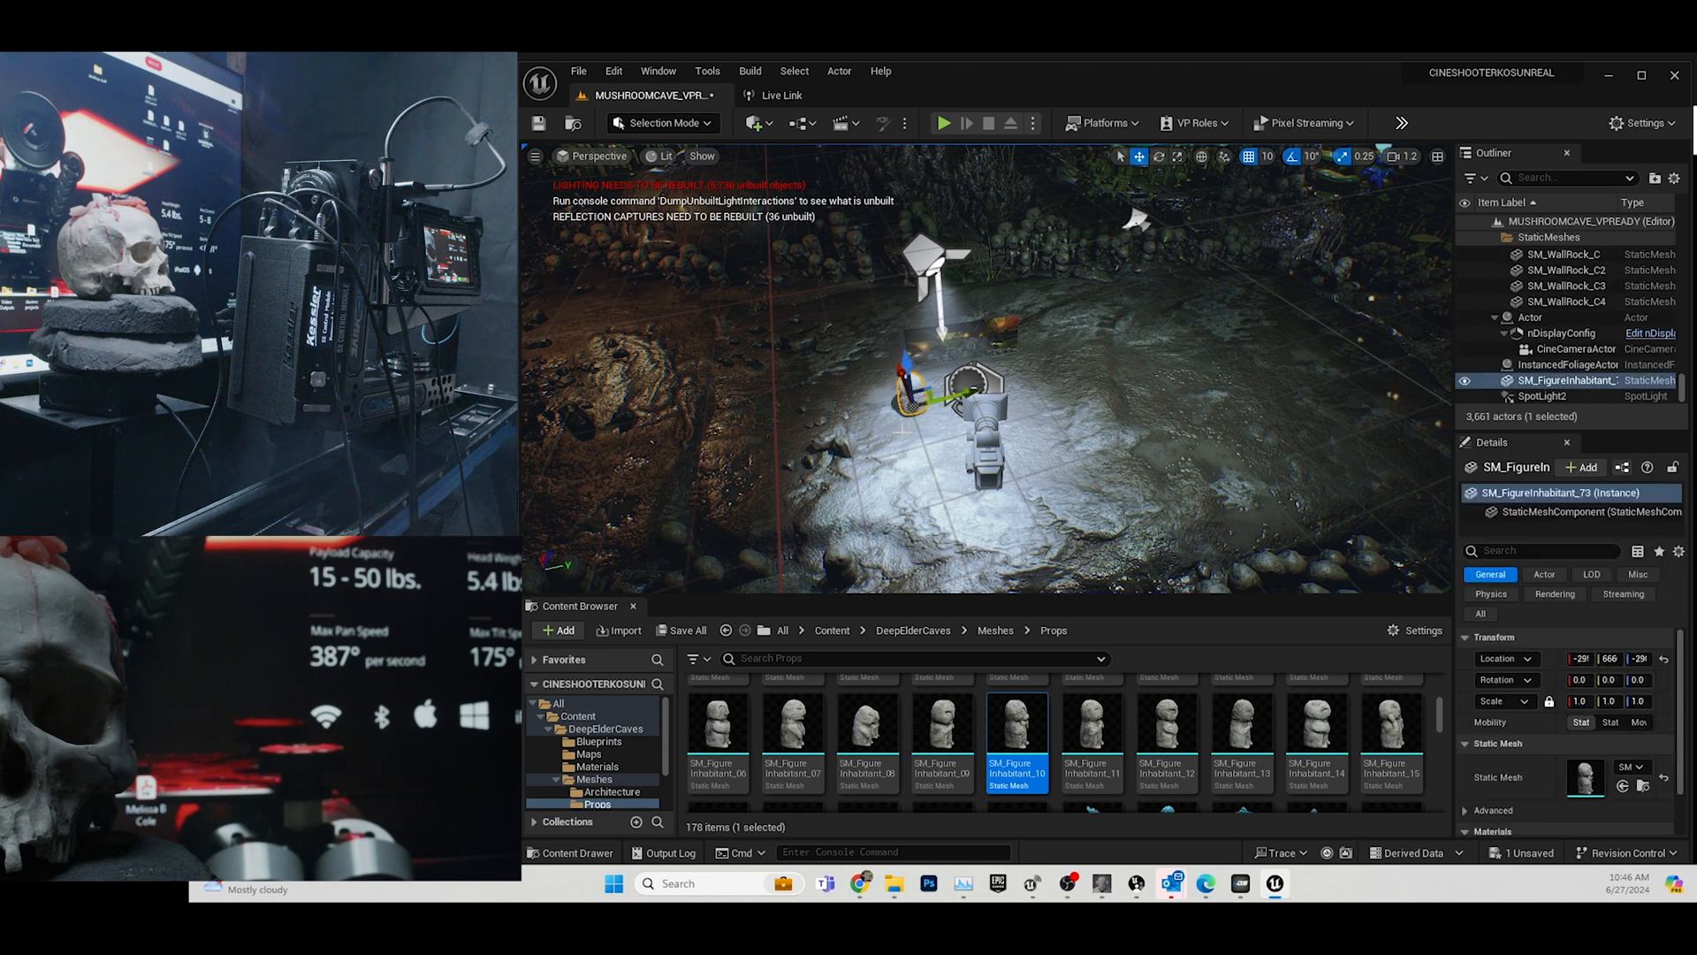
Scale the placed figure uniformly to 2.5 and move it along its Y axis to the other side of the camera.
key("e")
key("r")
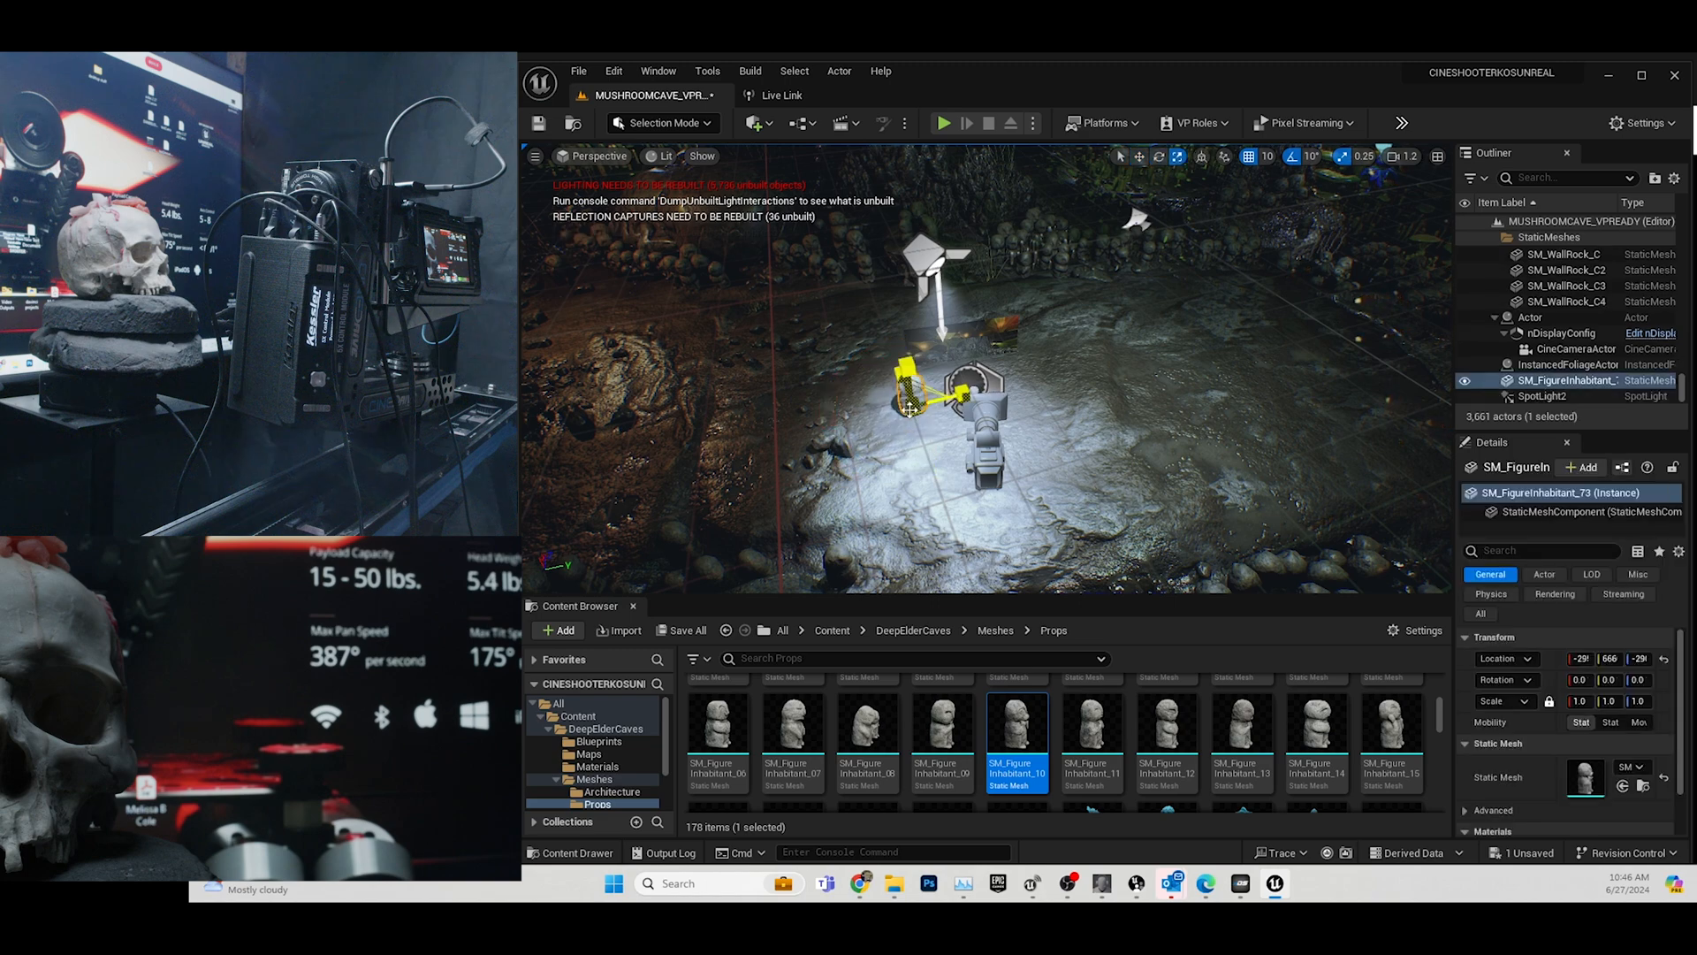
left_click_drag(876, 410, 775, 404)
scroll(960, 436, "up", 4)
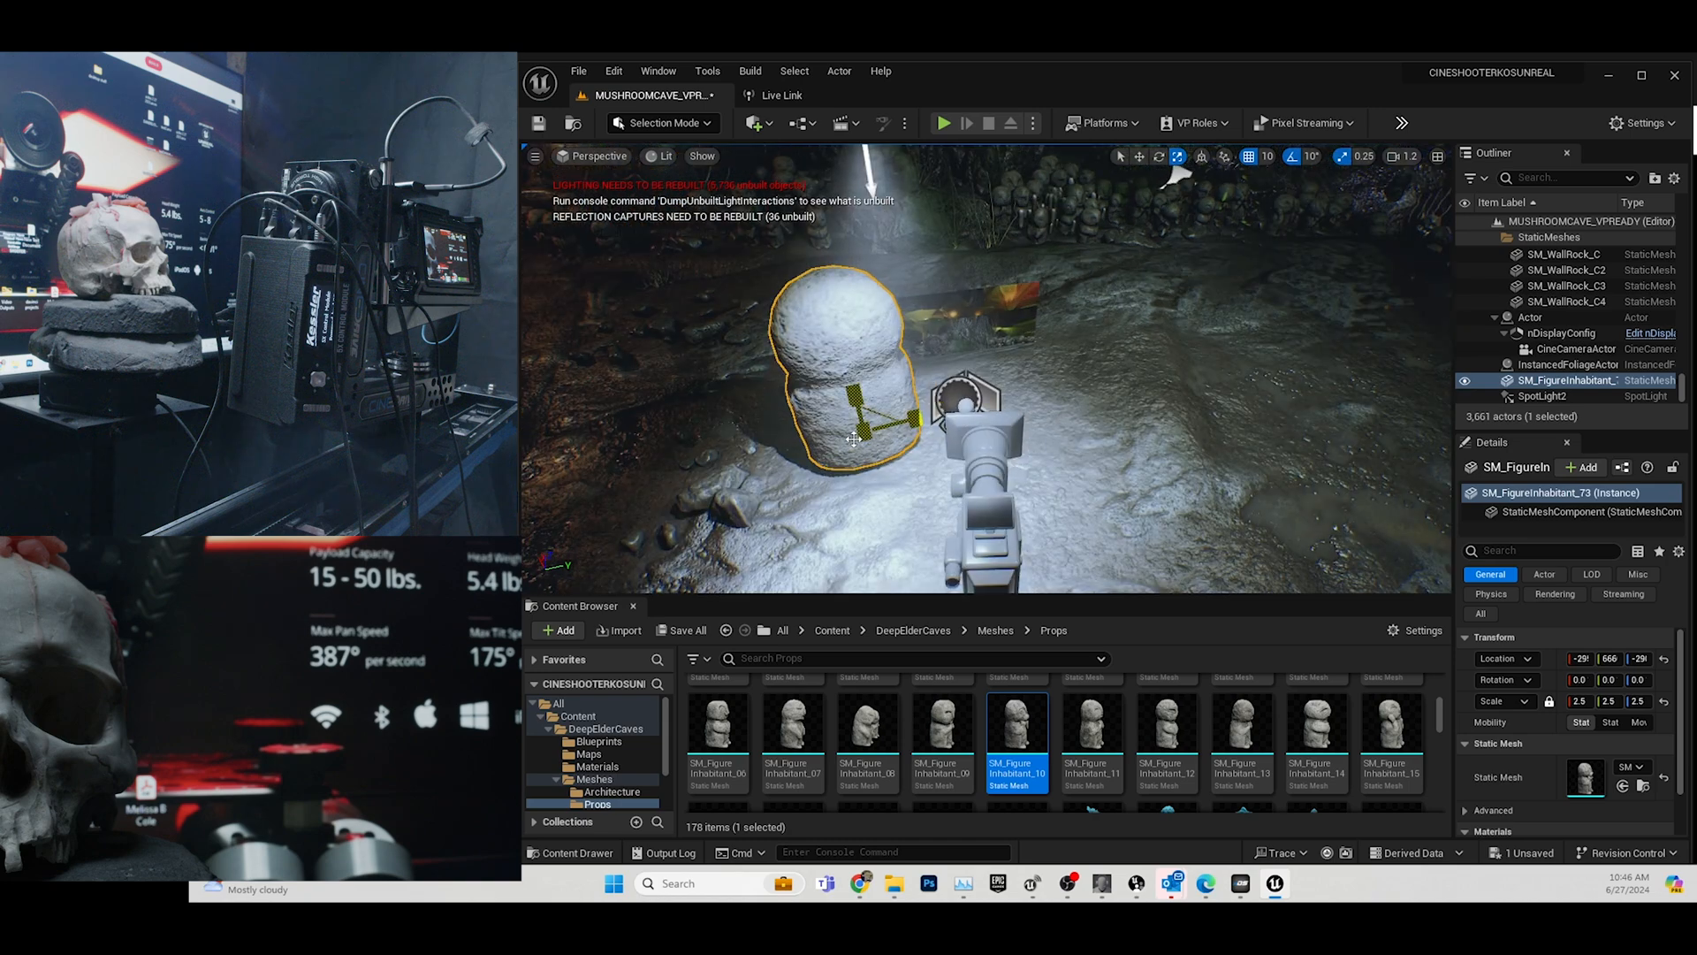
key("w")
left_click_drag(920, 417, 1344, 356)
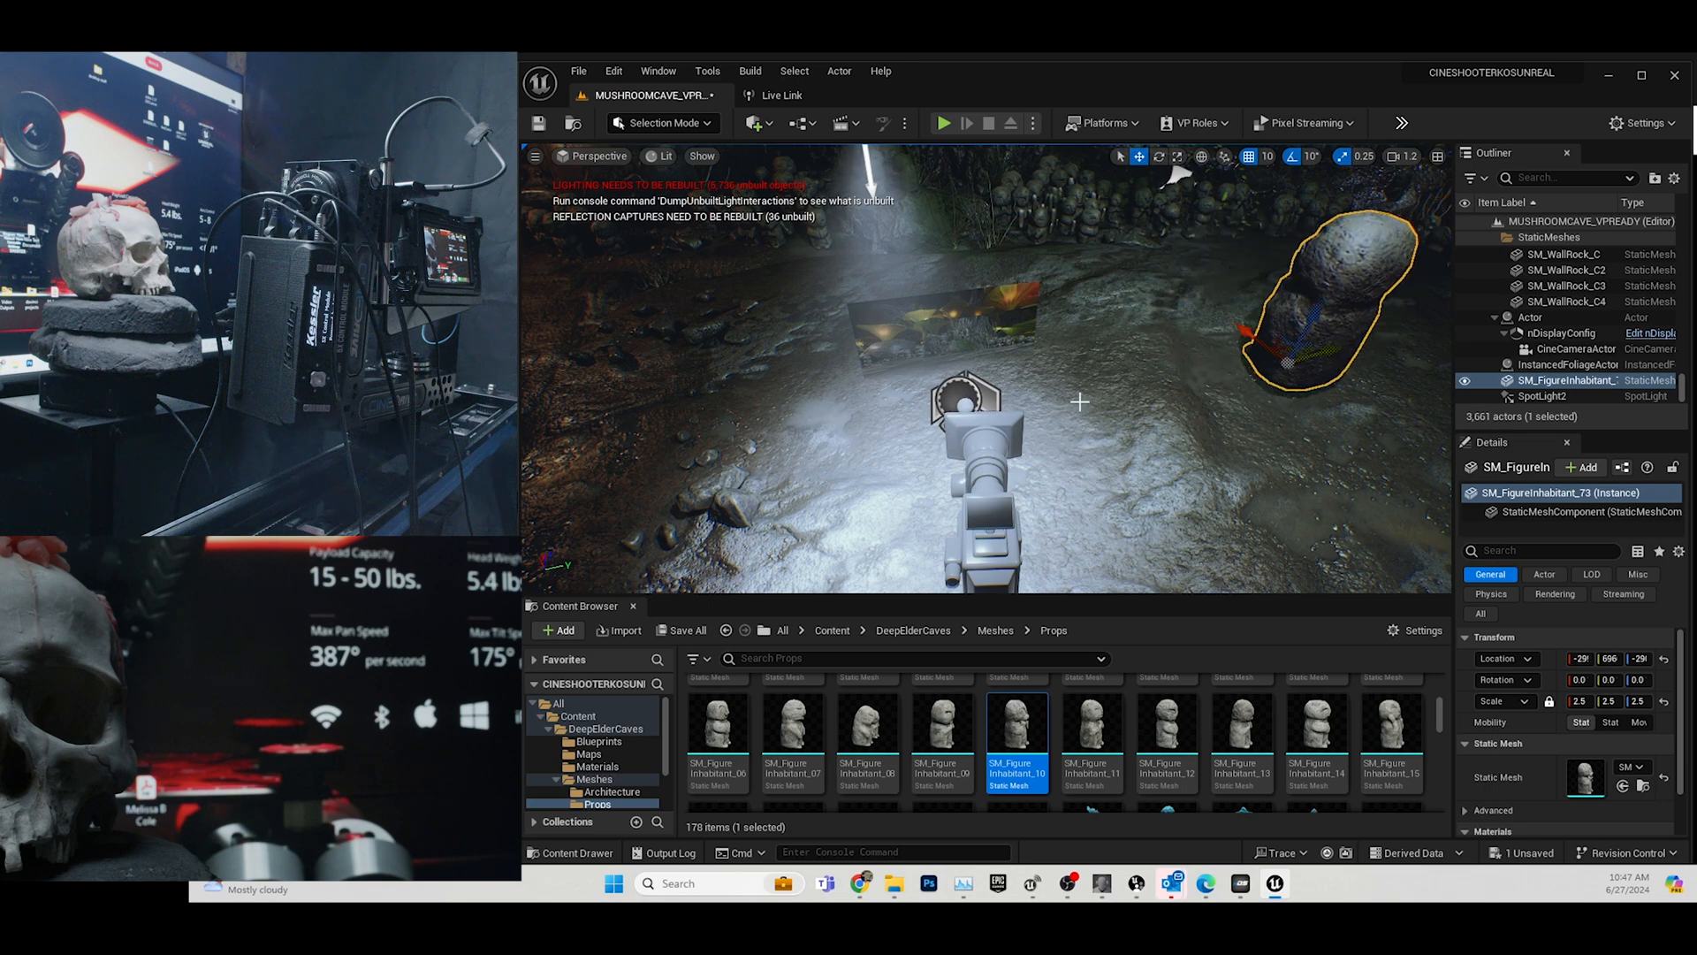
Delete the SpotLight2 light above the camera from the level.
scroll(976, 288, "down", 5)
left_click(934, 289)
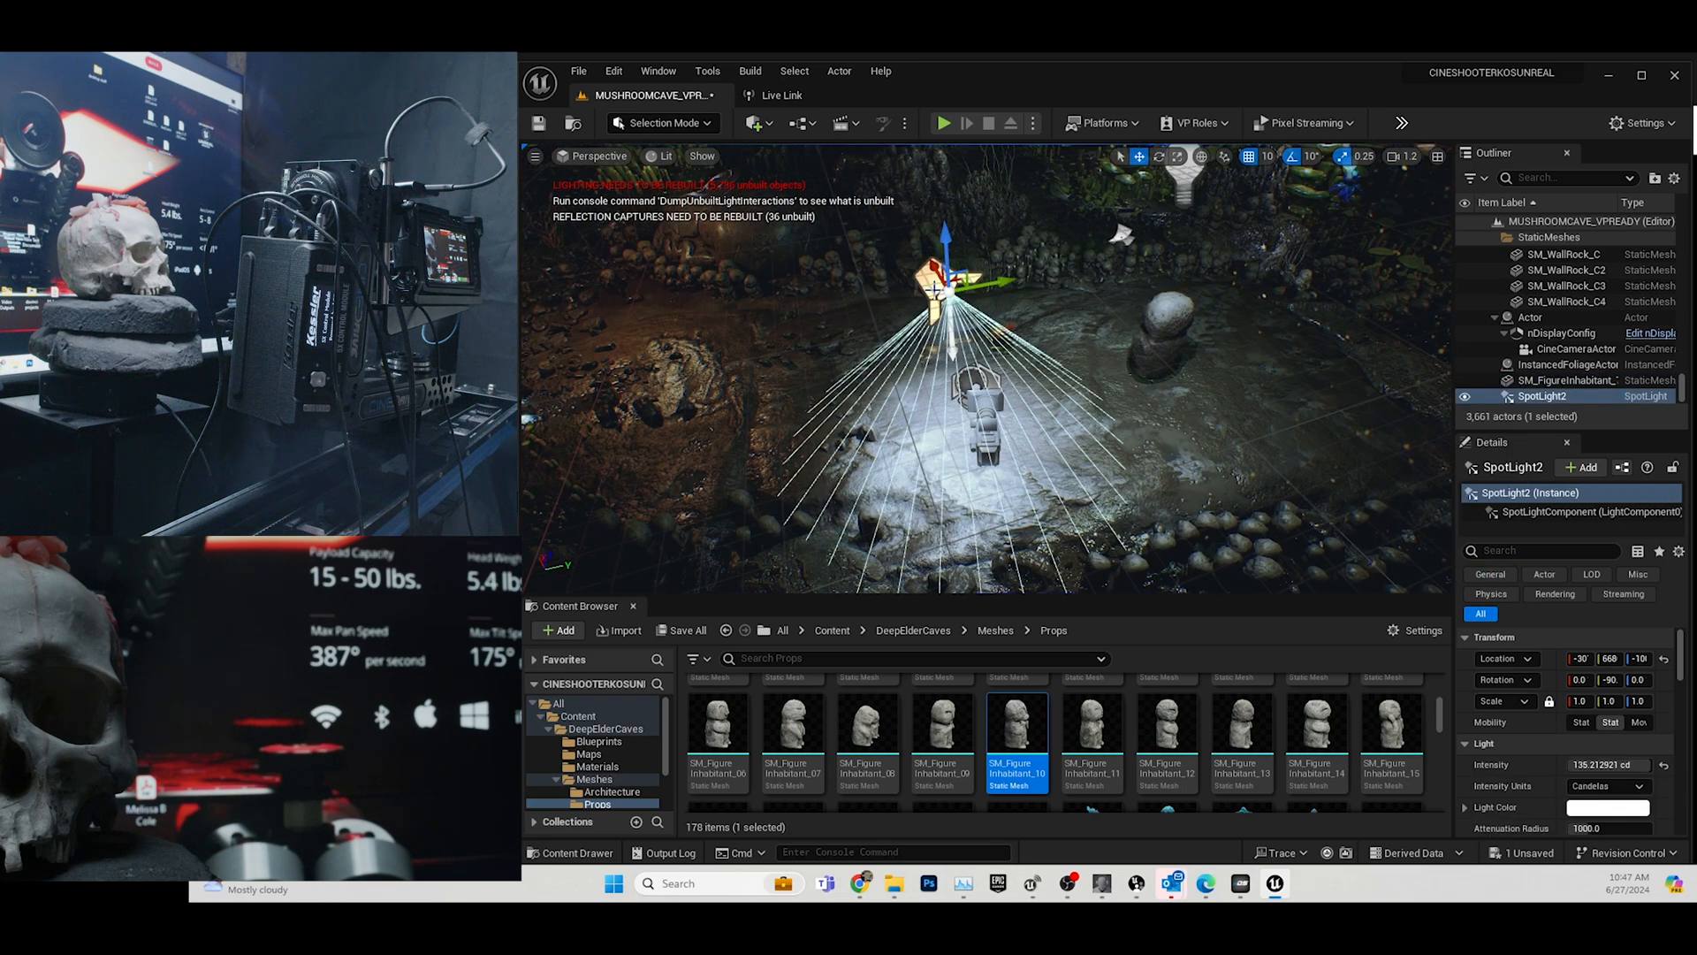
key("Delete")
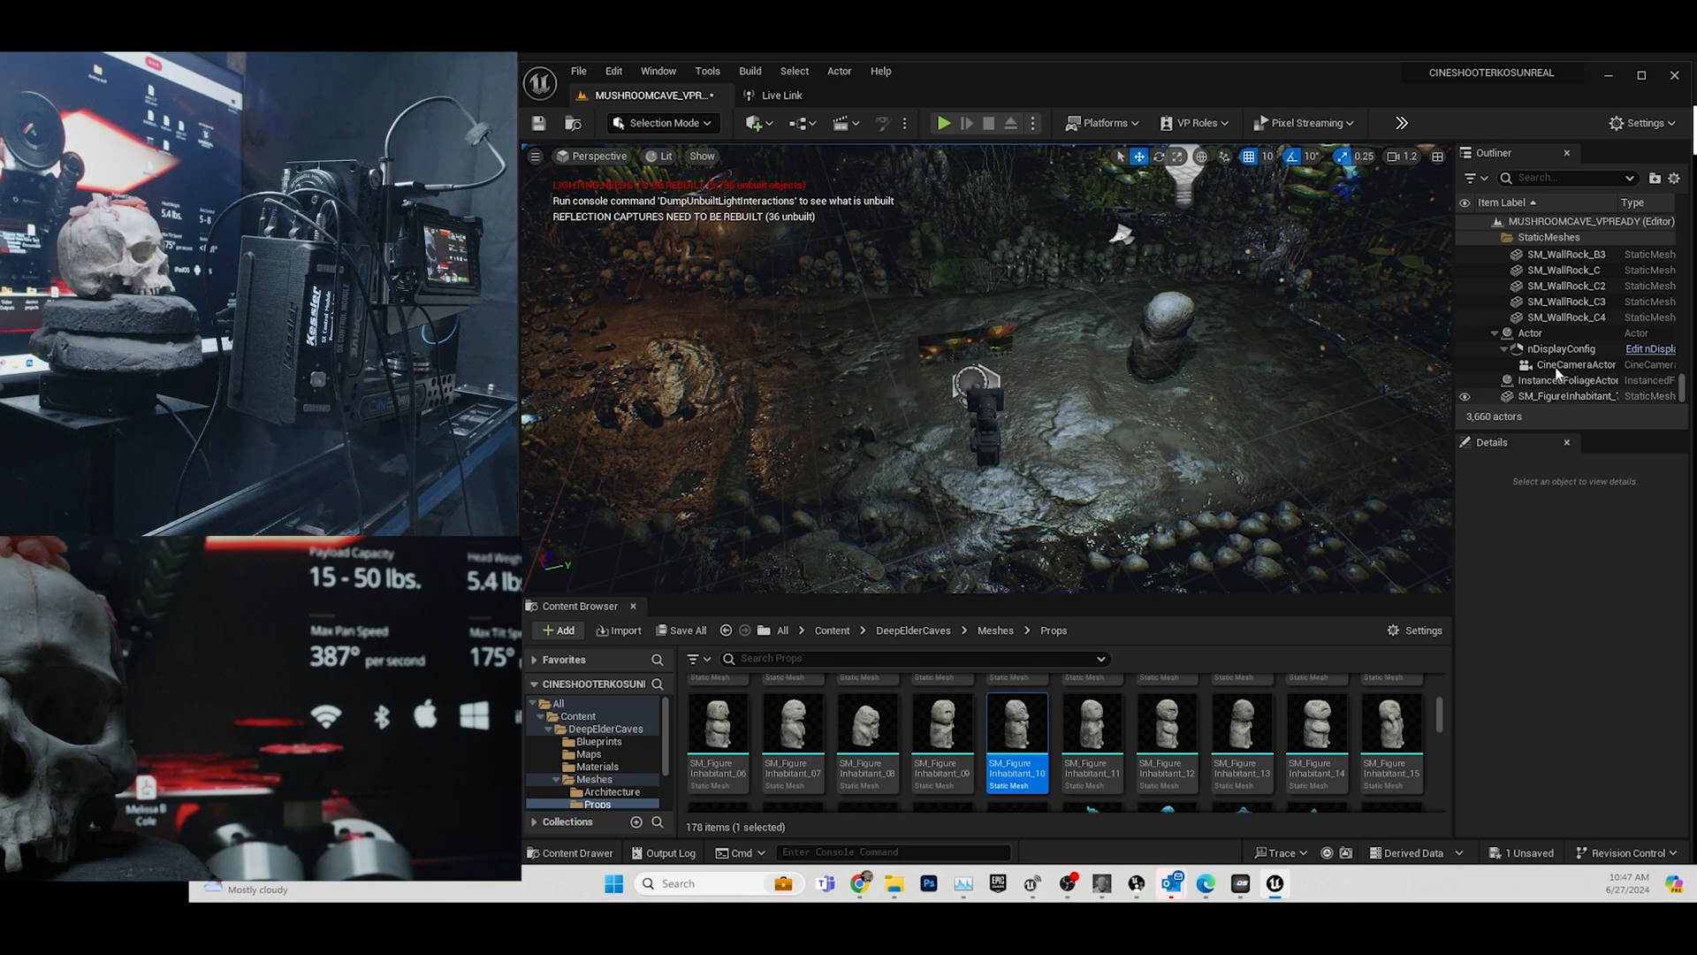
Add a Live Link Controller component to the placed figure mesh.
left_click(1545, 396)
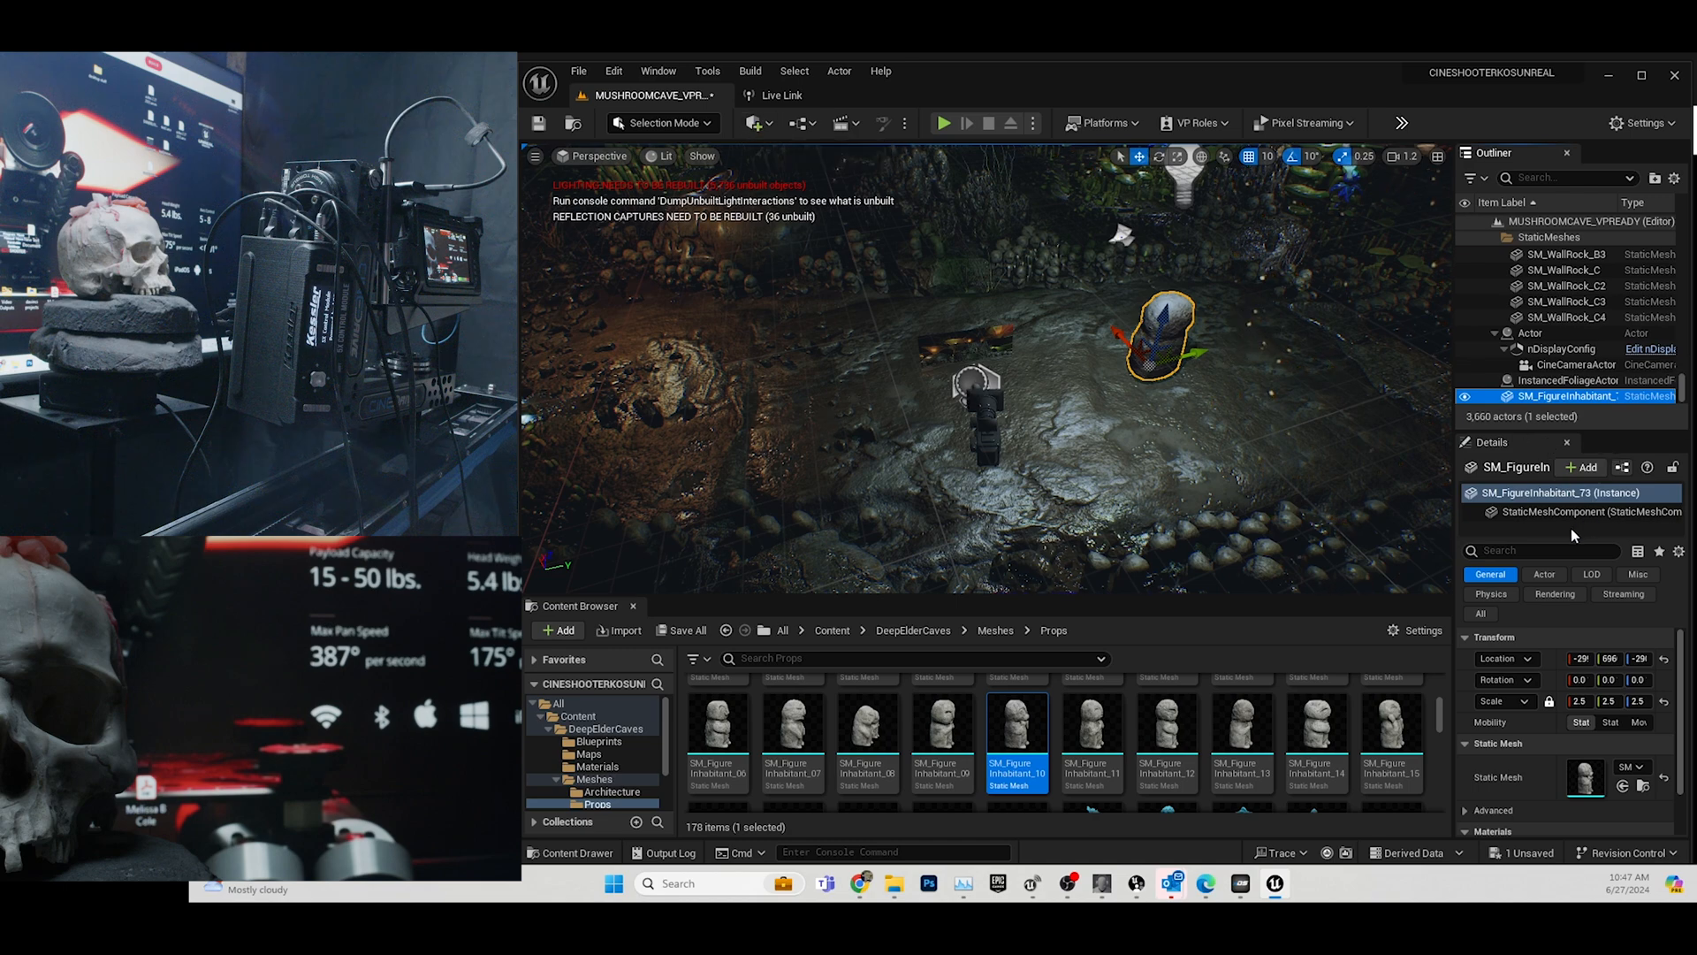
left_click(1596, 469)
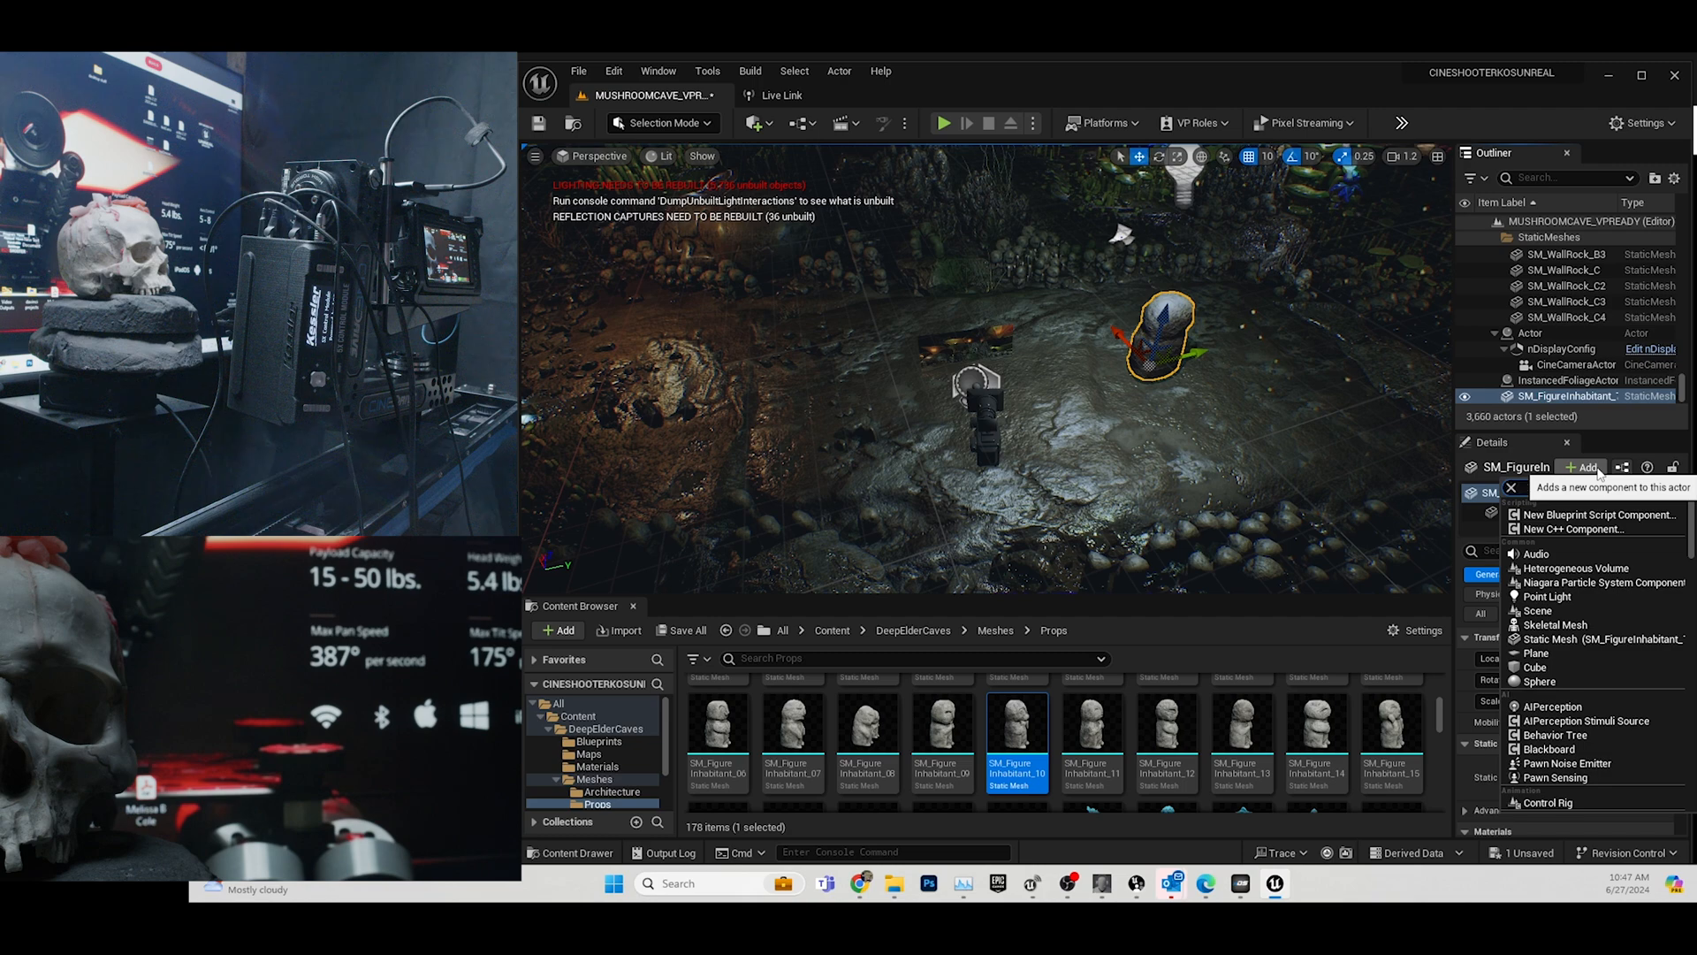
type("live")
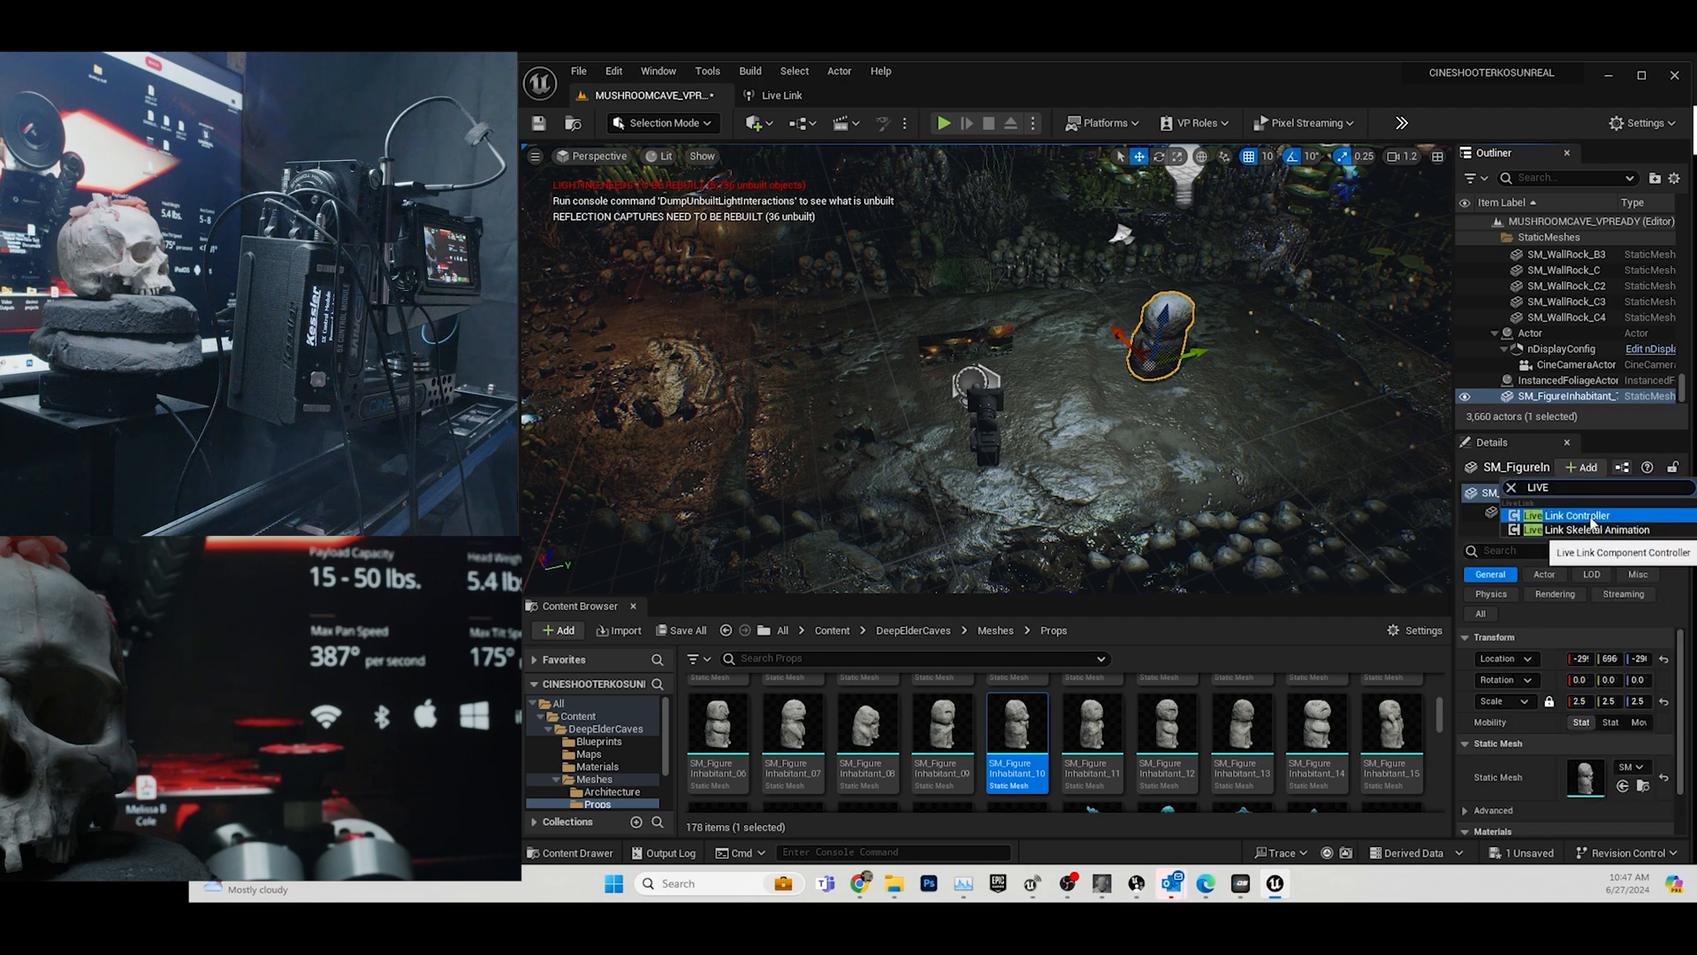
left_click(1592, 522)
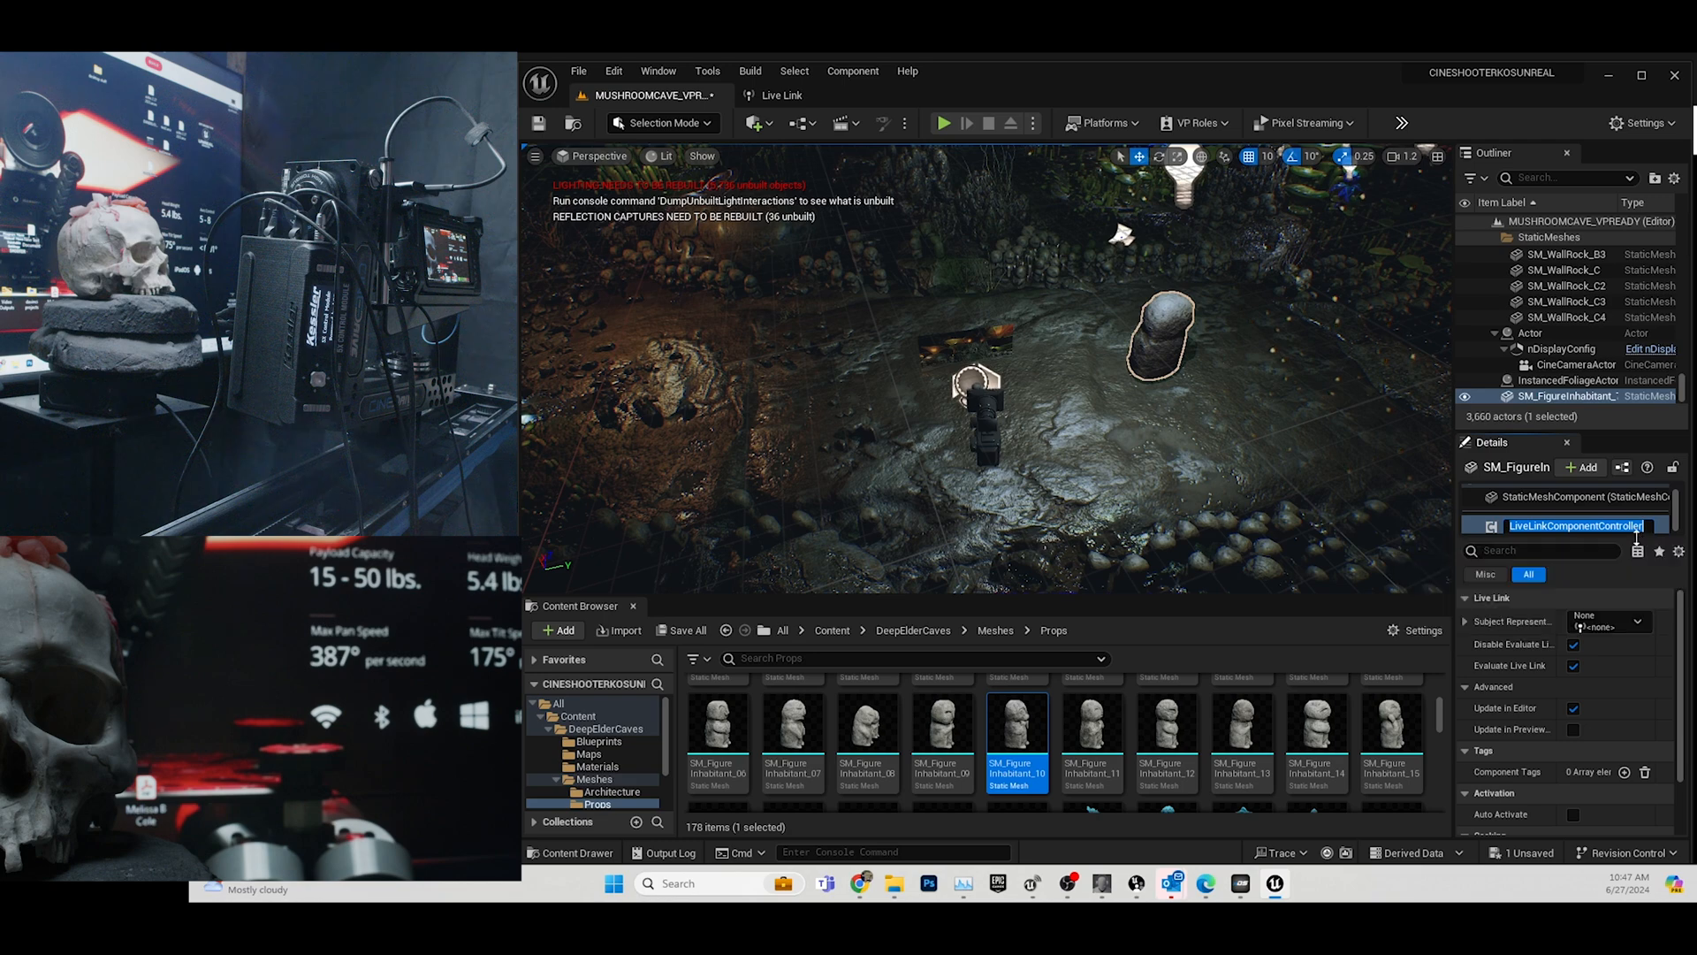
mouse_move(1640, 545)
left_mouse_down()
mouse_move(1629, 587)
mouse_move(1630, 557)
left_mouse_up()
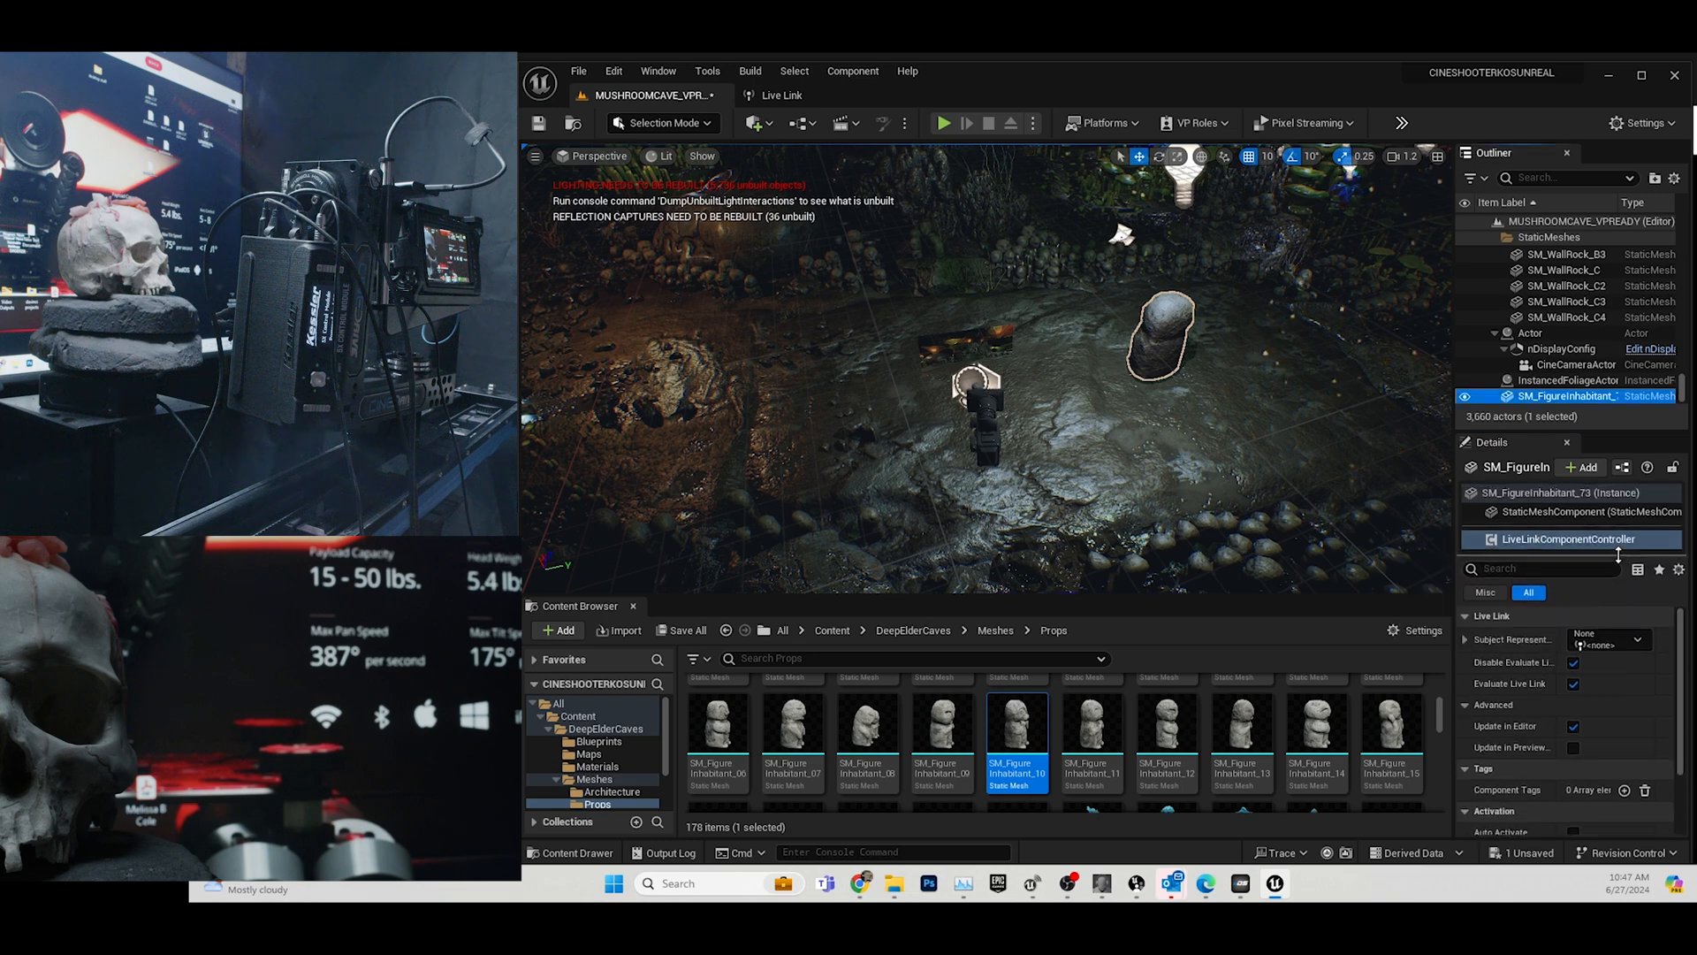
left_click(1660, 638)
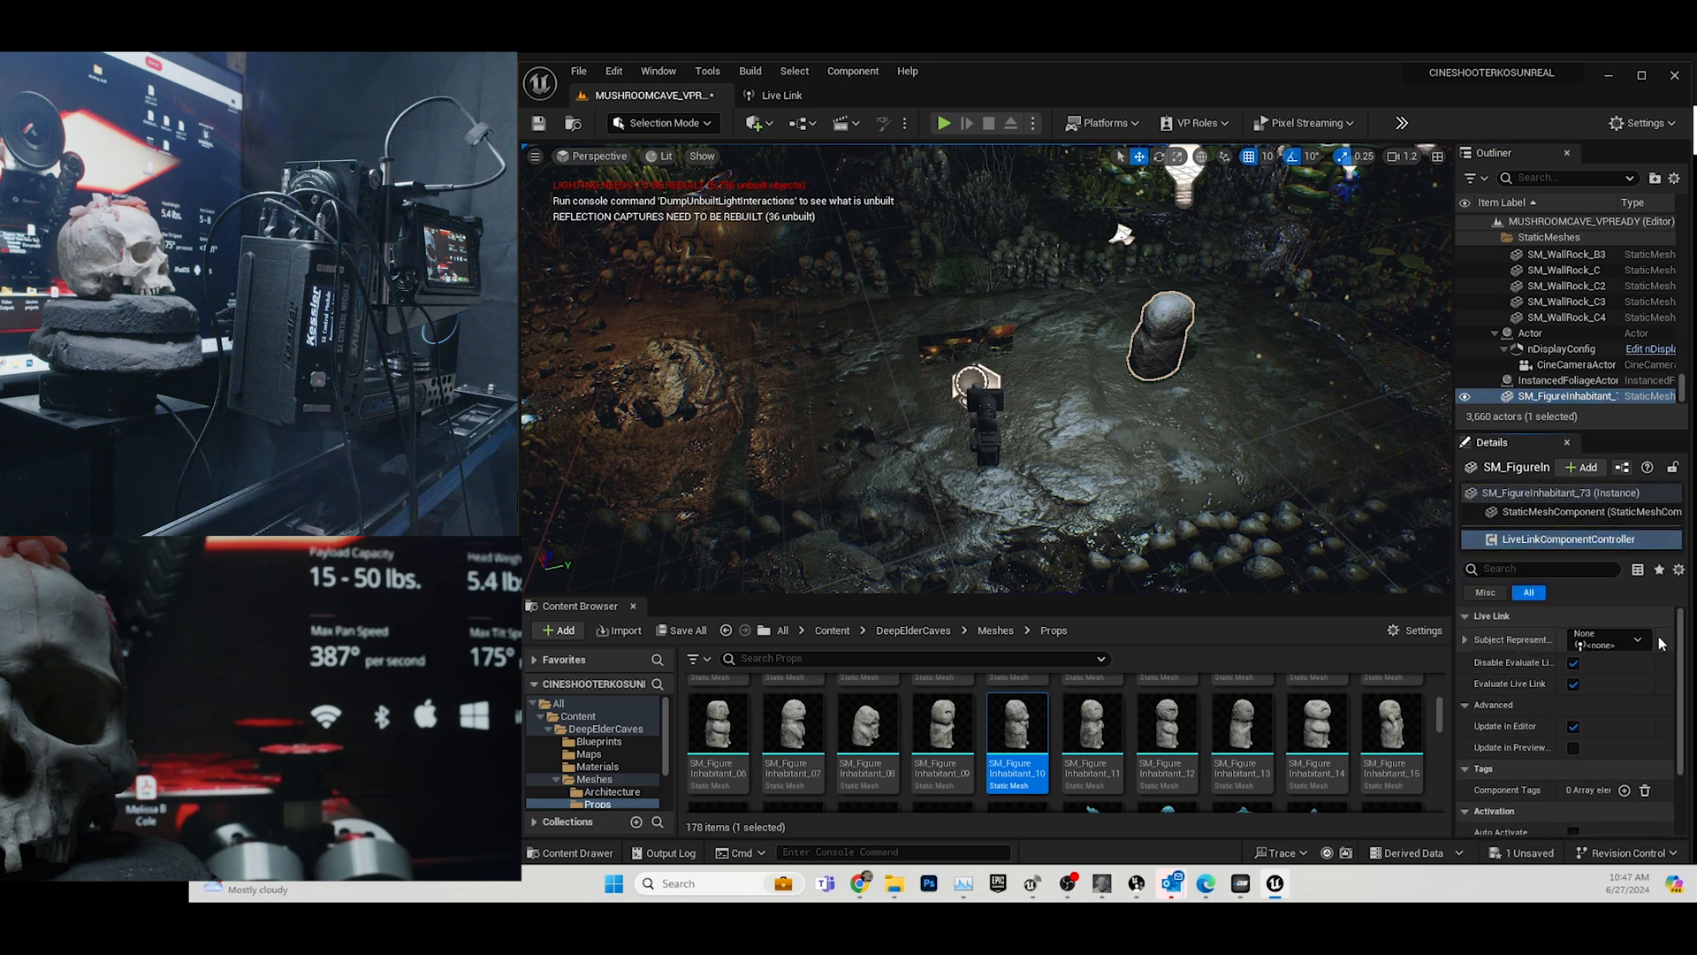
left_click(1640, 641)
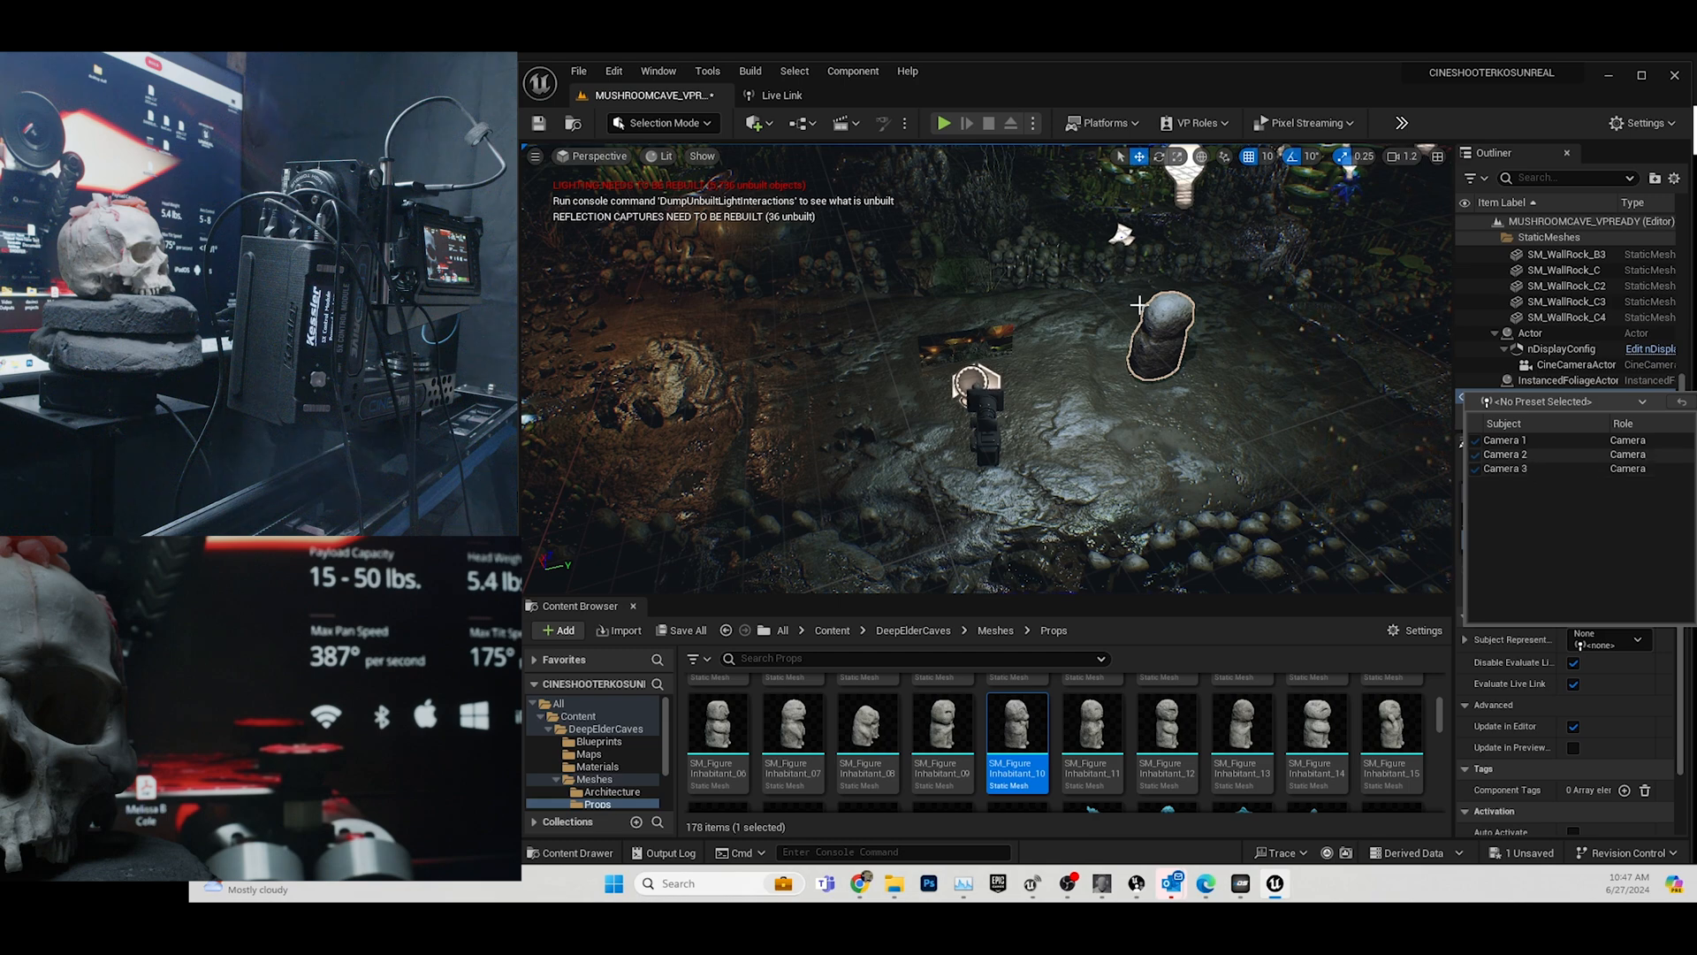
left_click(1184, 401)
left_click(1163, 362)
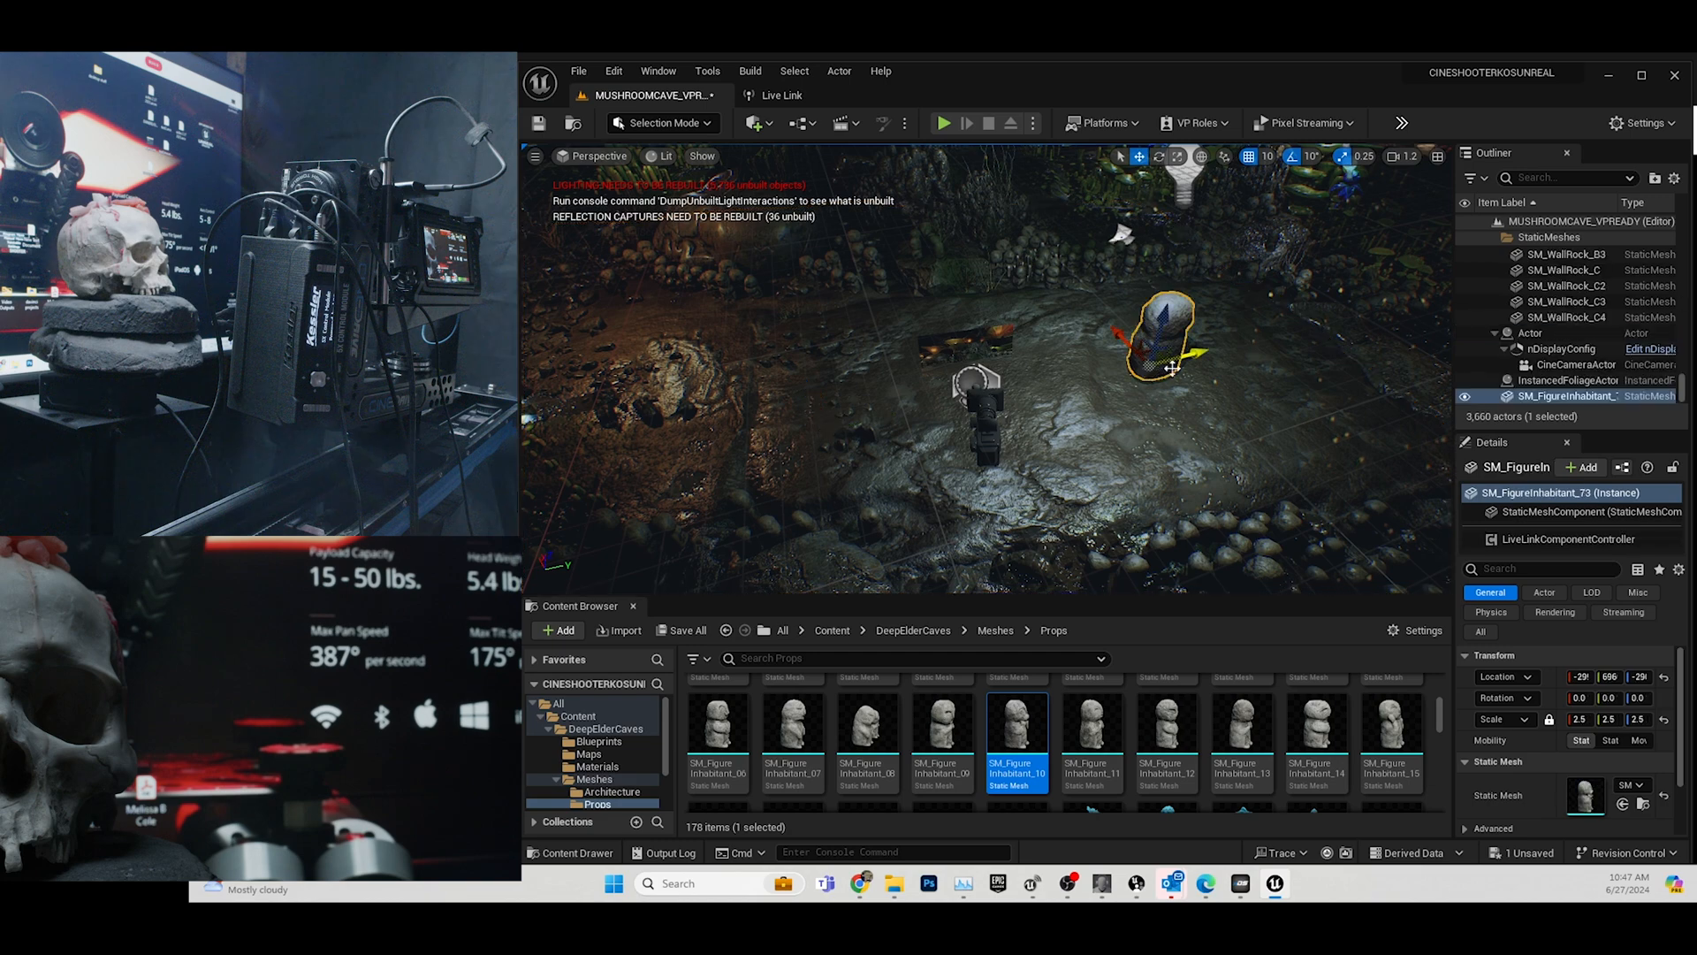
Add an empty basic Actor to the level and move it to the base of the figure.
left_click(769, 131)
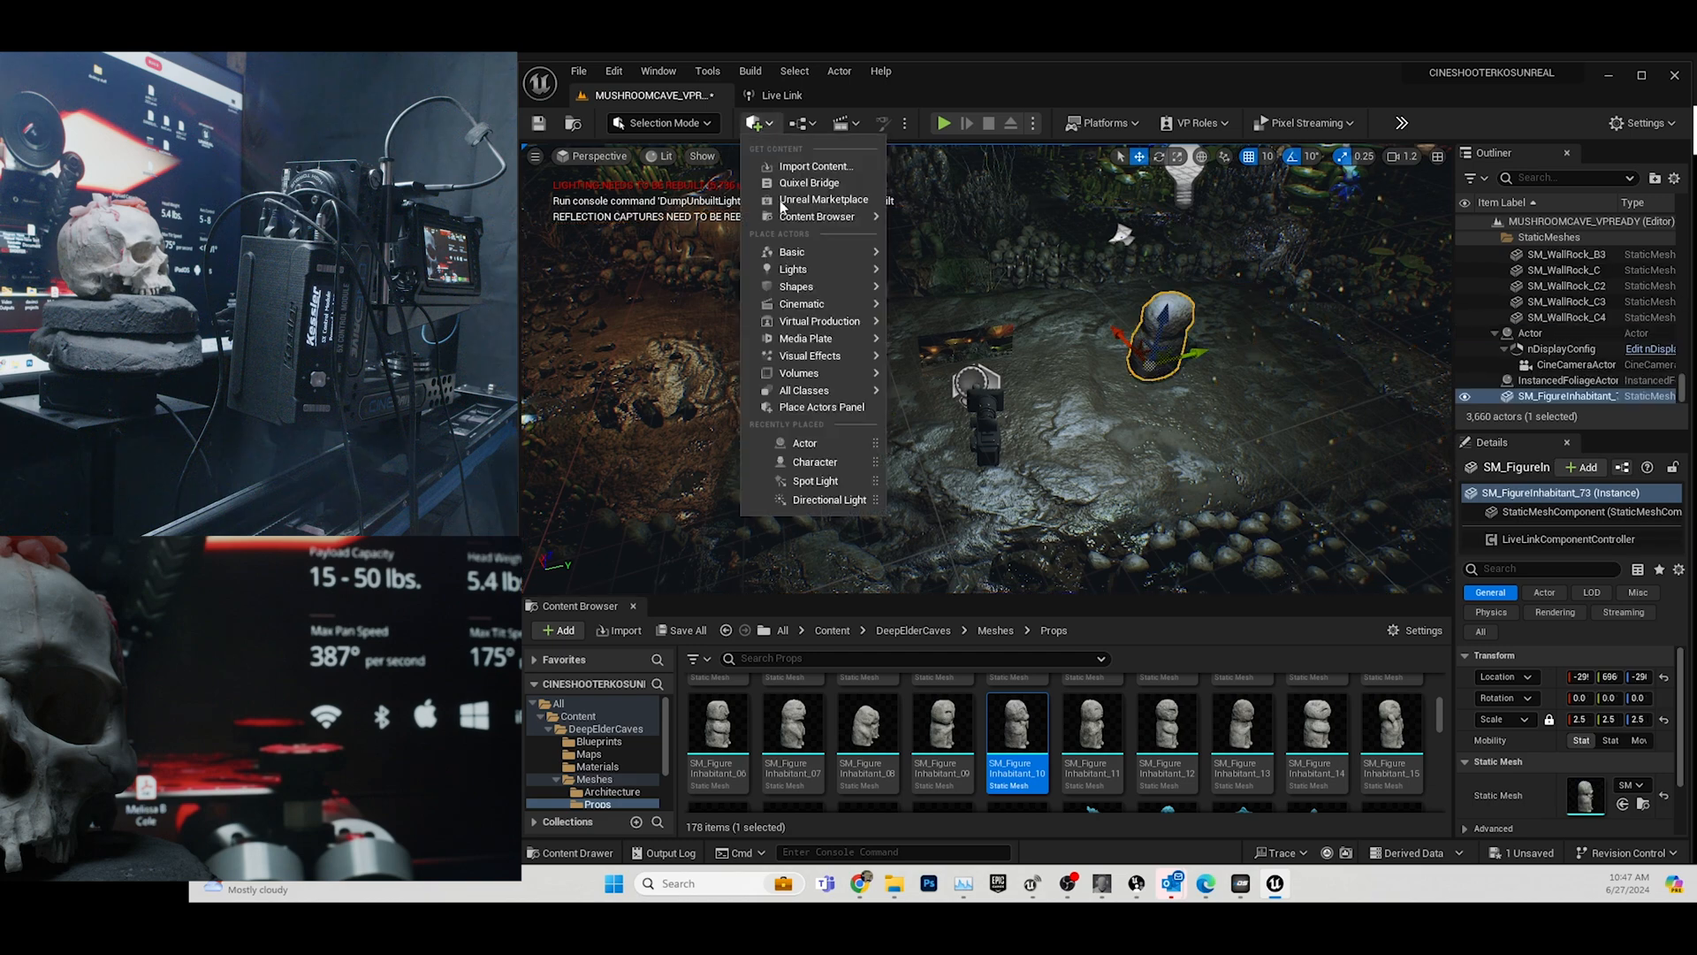
mouse_move(803, 254)
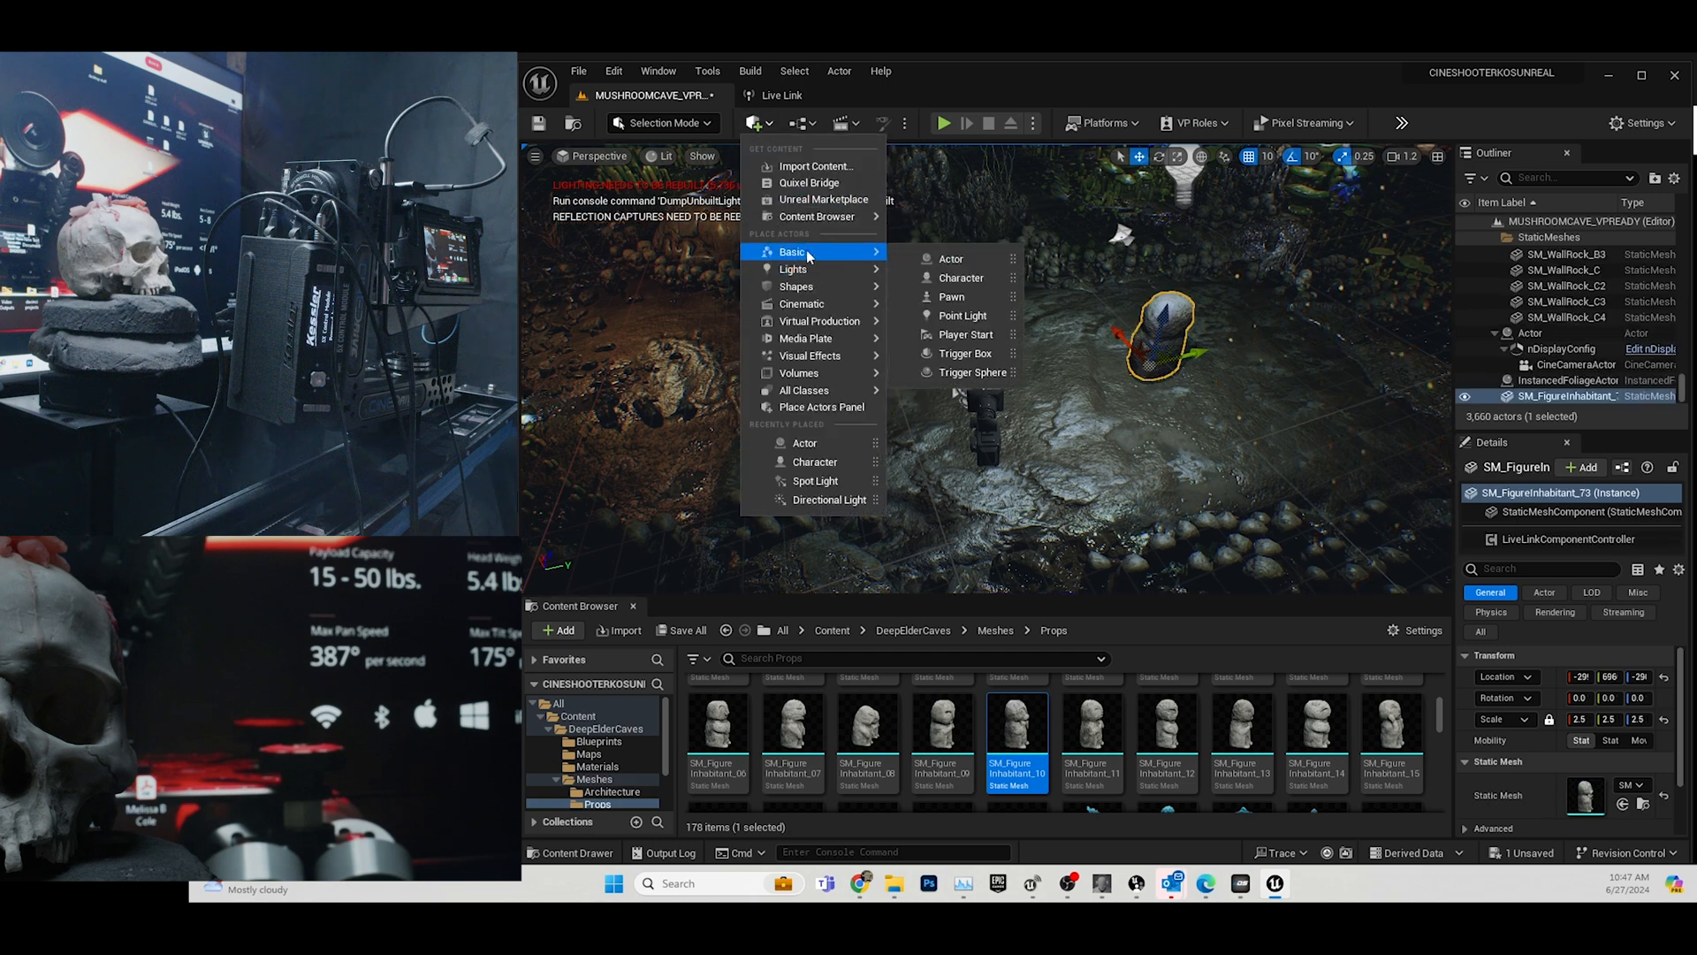
left_click(942, 260)
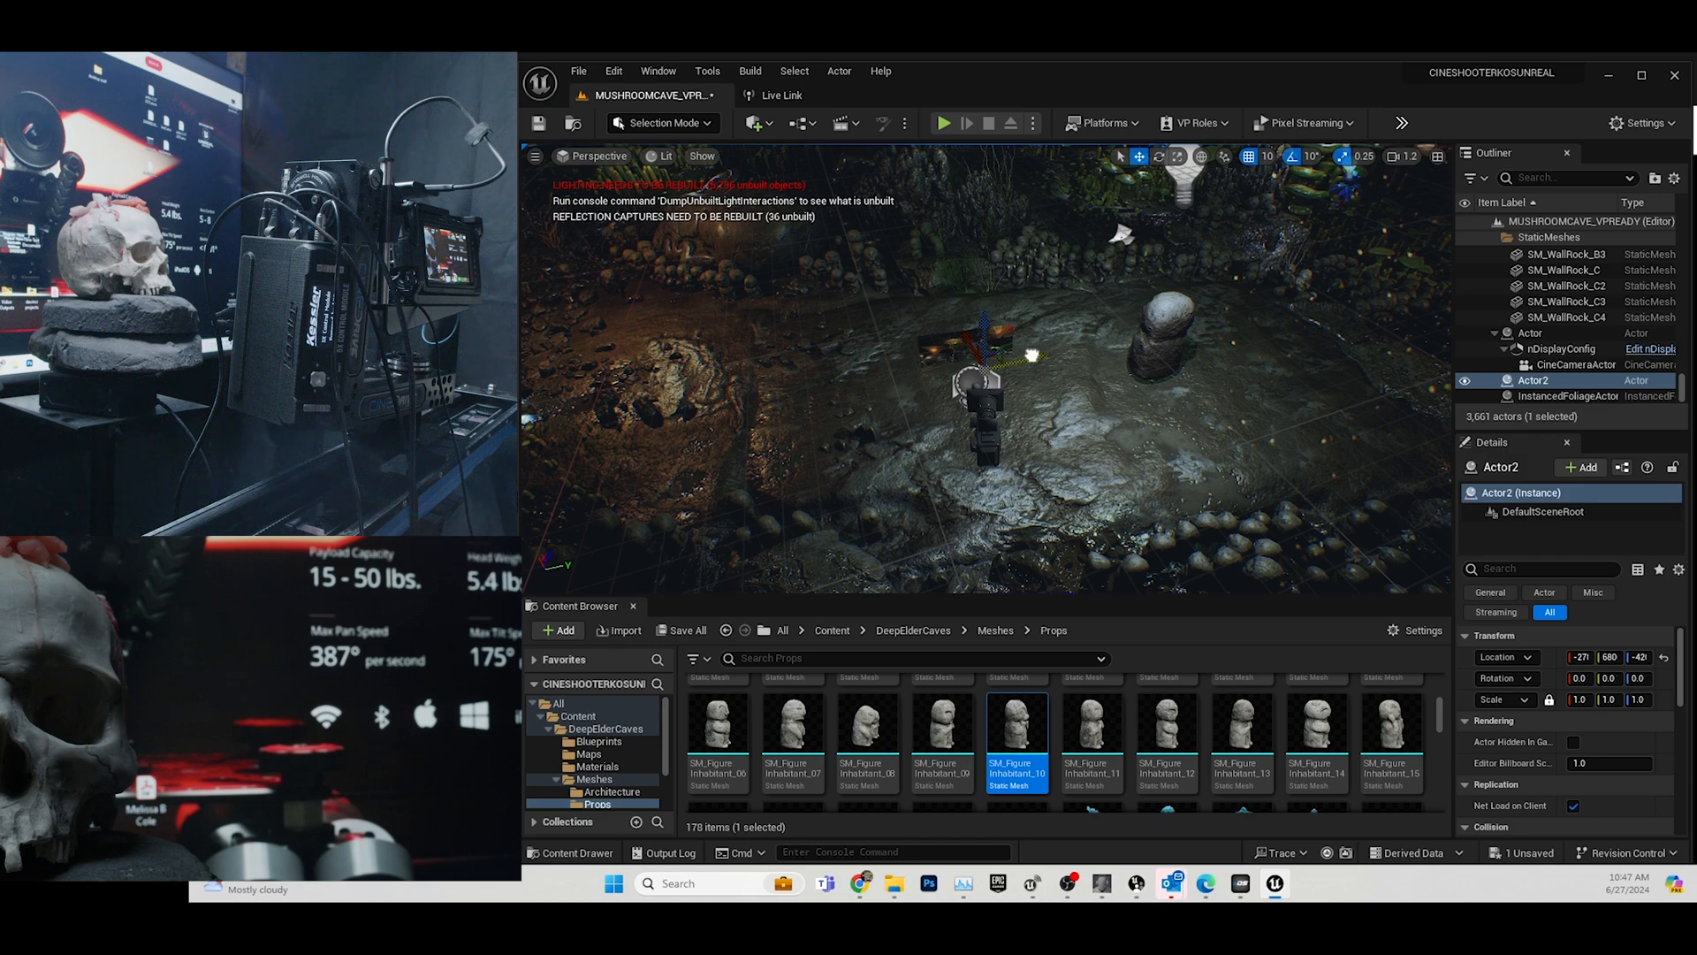
left_click_drag(1032, 356, 1180, 189)
left_click_drag(1204, 253, 1030, 325)
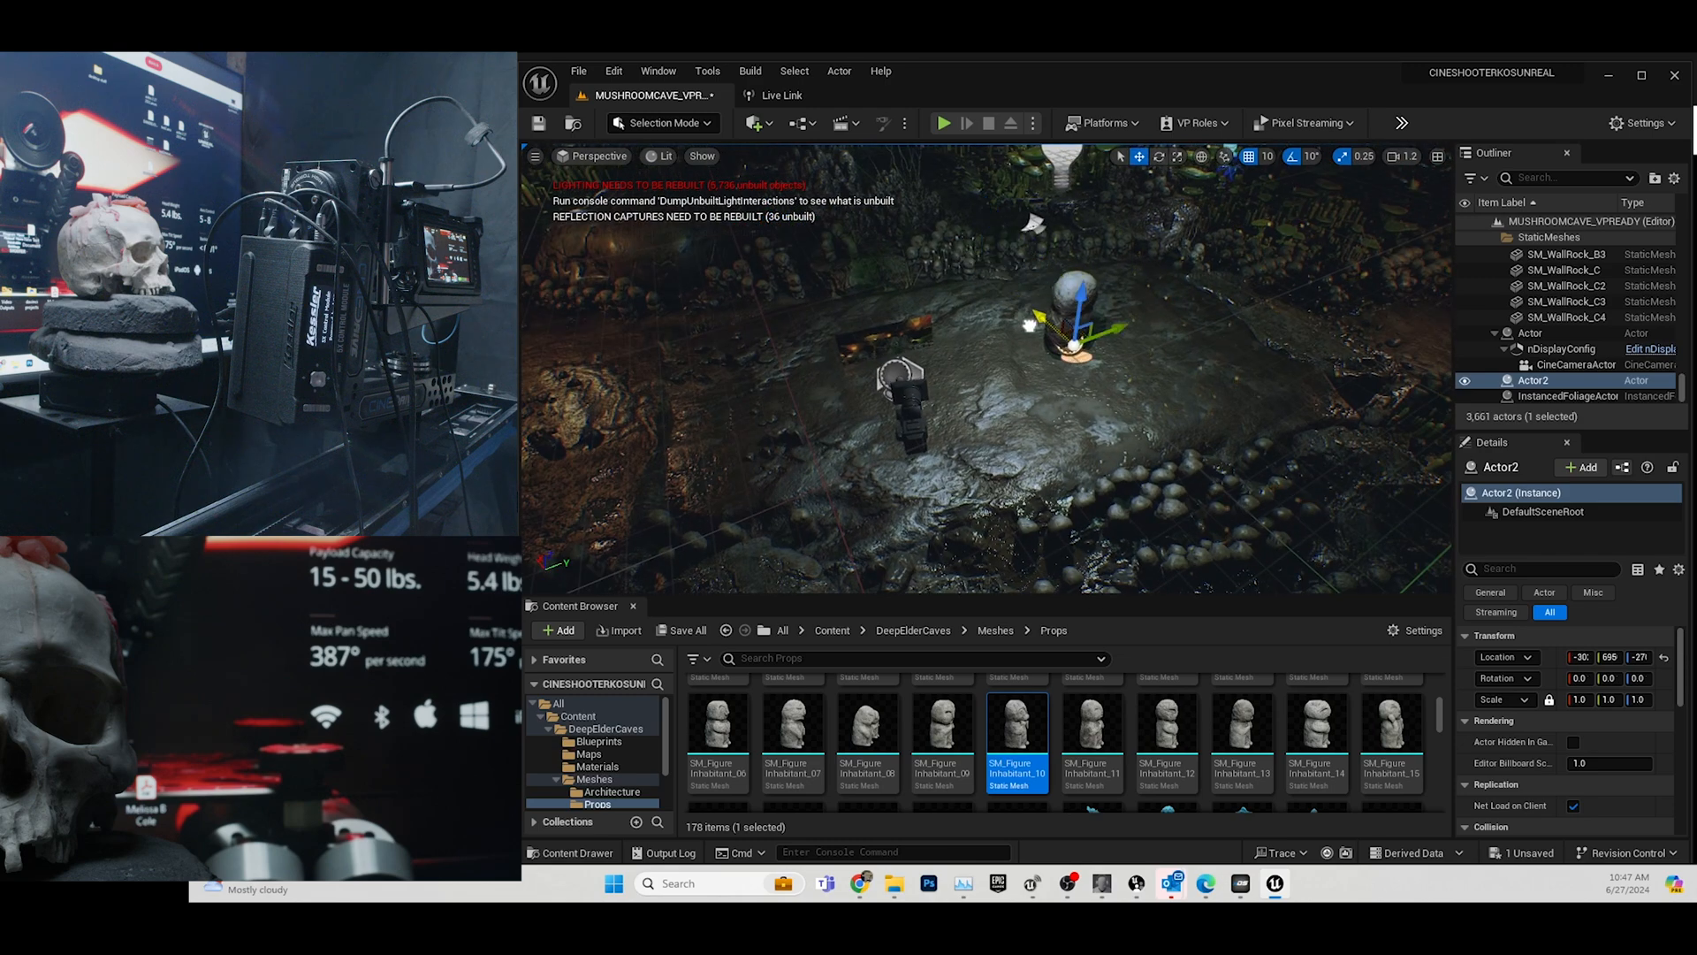
Set the figure's mobility to Movable and attach it to the new empty actor as its child.
left_click(1059, 285)
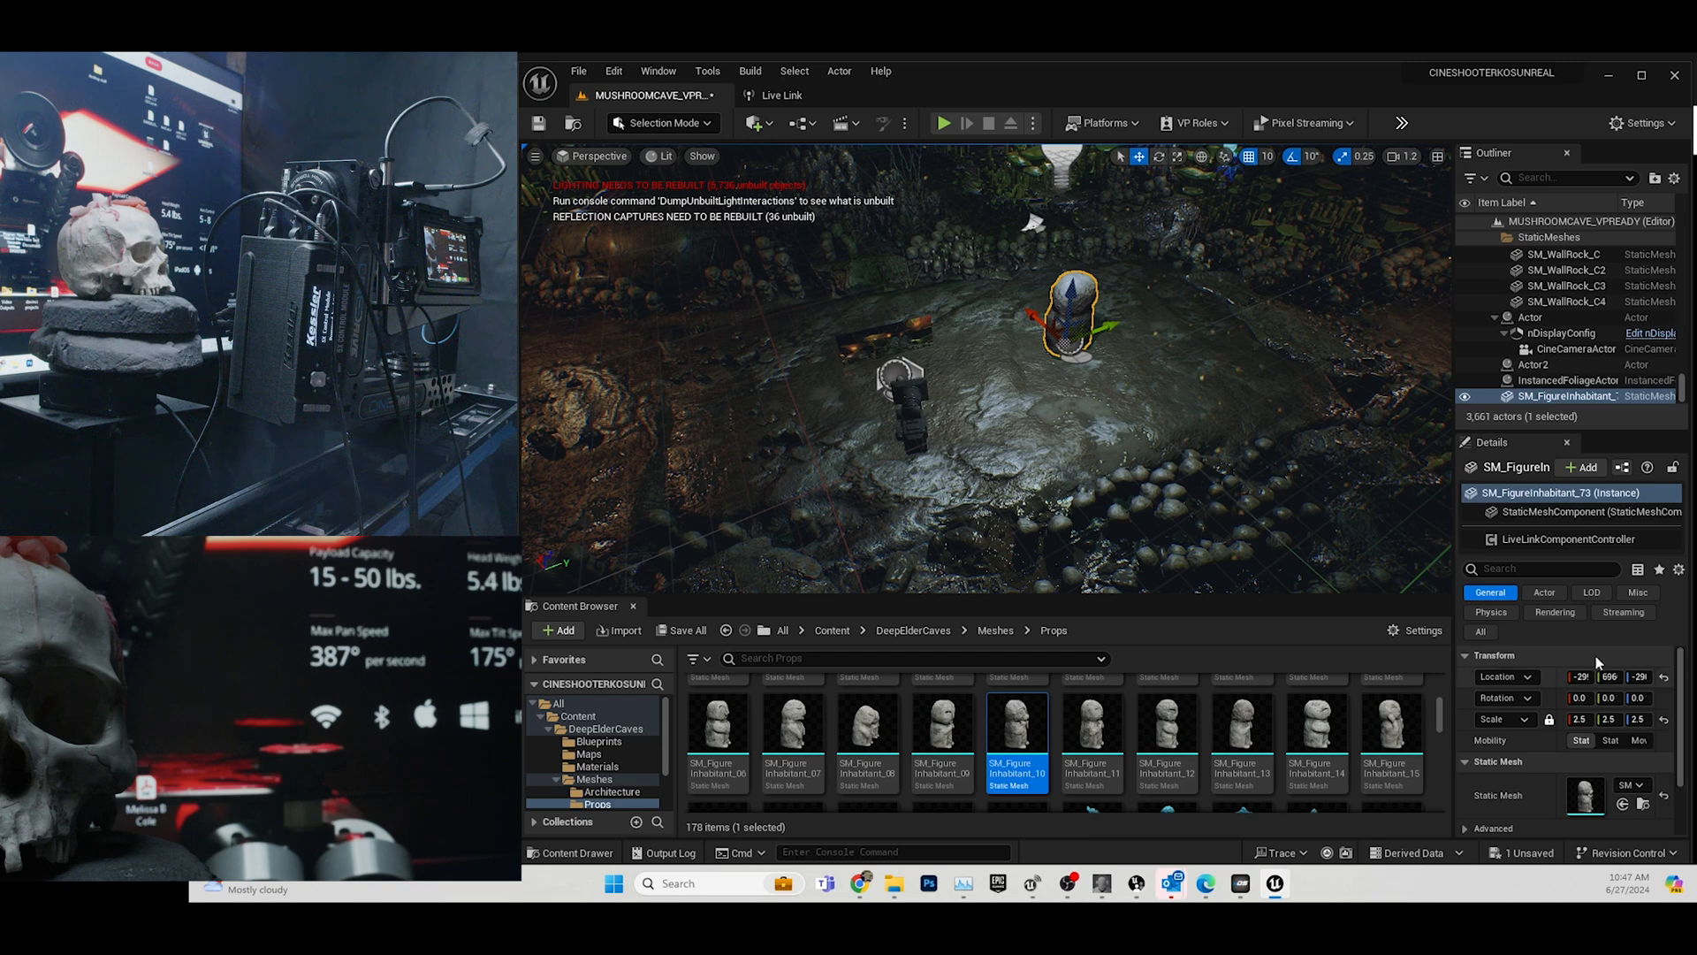
left_click_drag(1545, 395, 1523, 365)
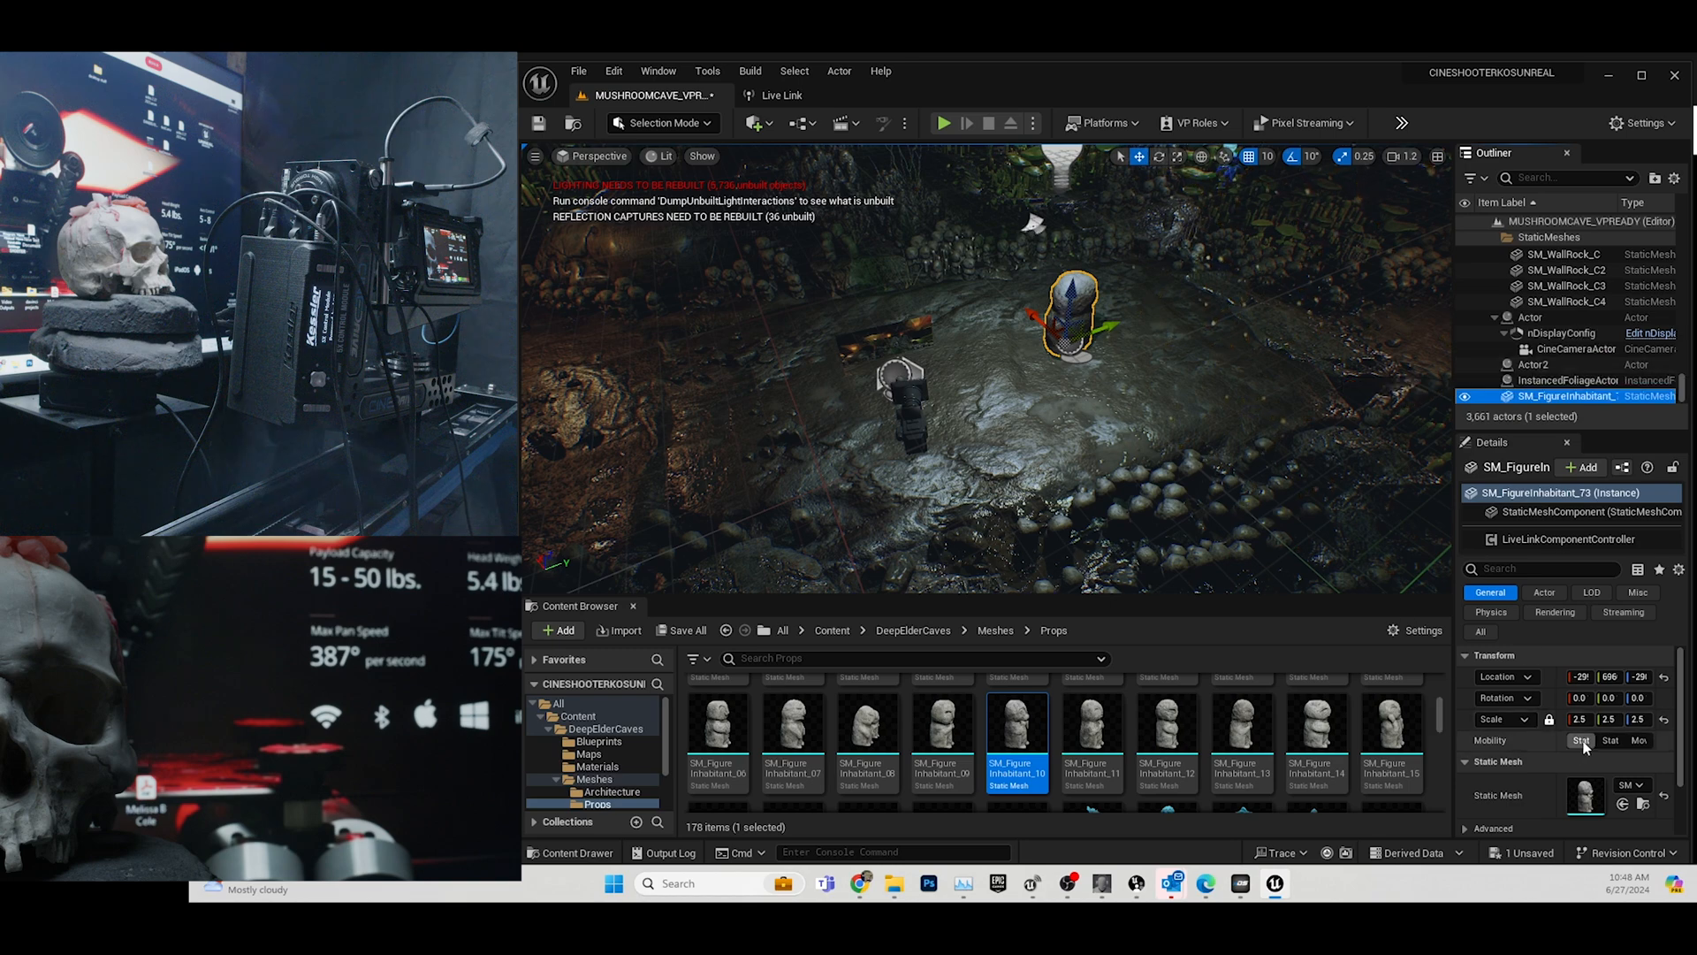
left_click(1639, 741)
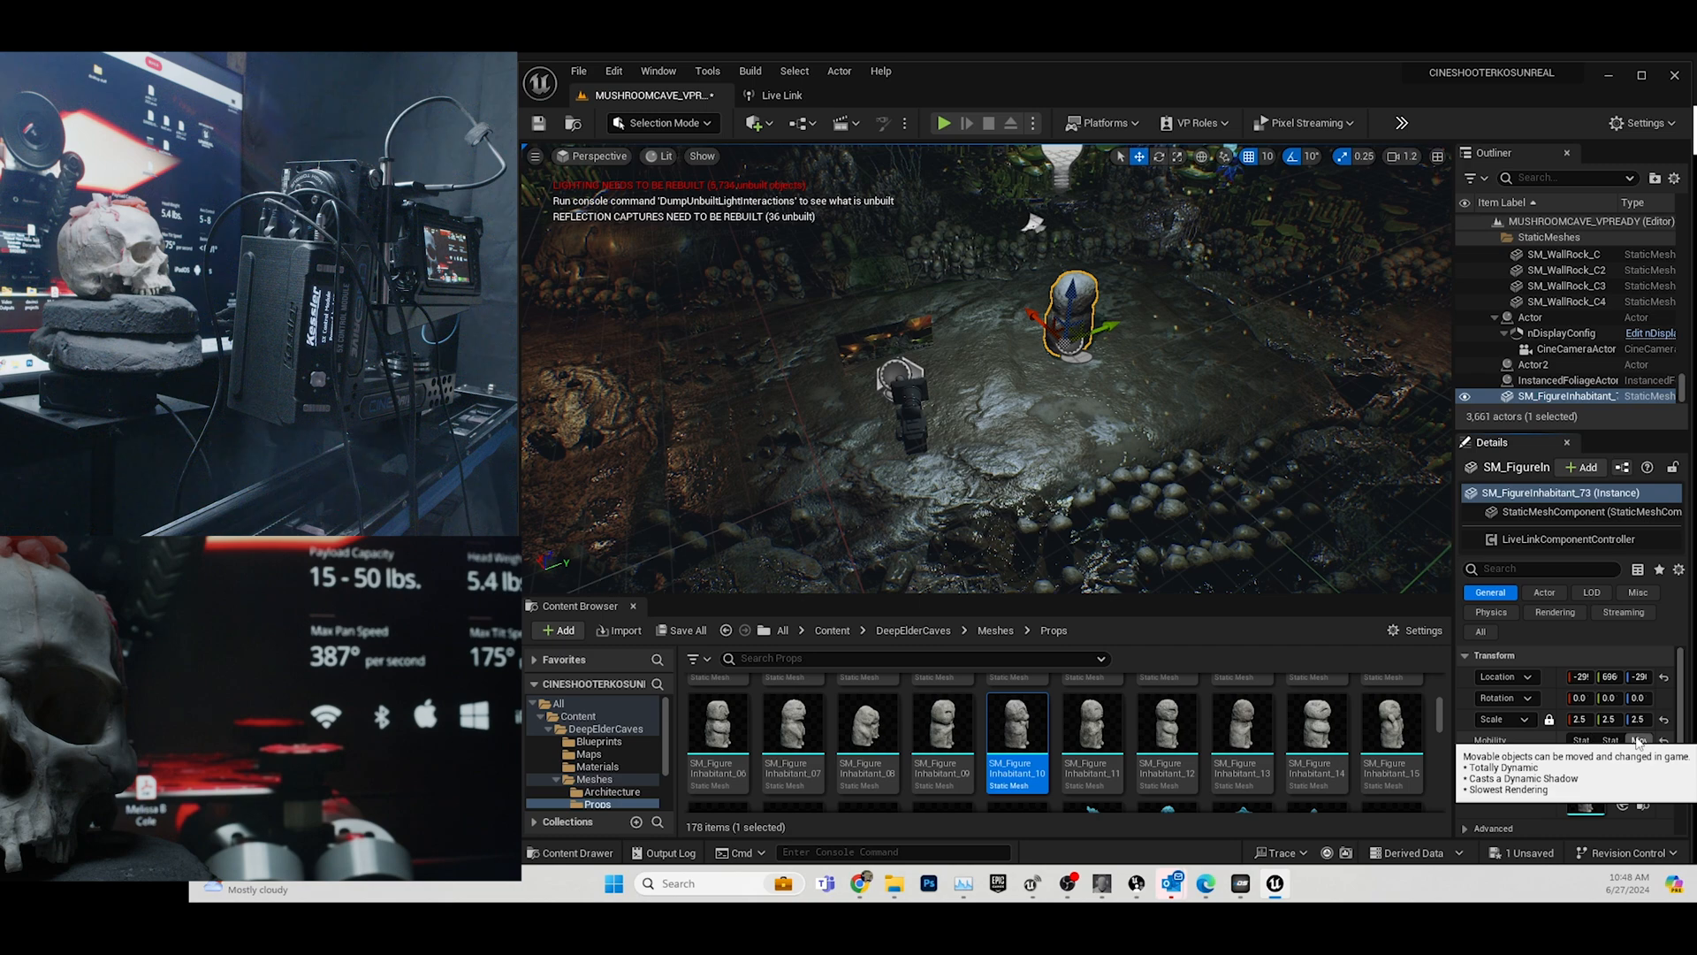
left_click_drag(1522, 397, 1529, 371)
left_click(1561, 382)
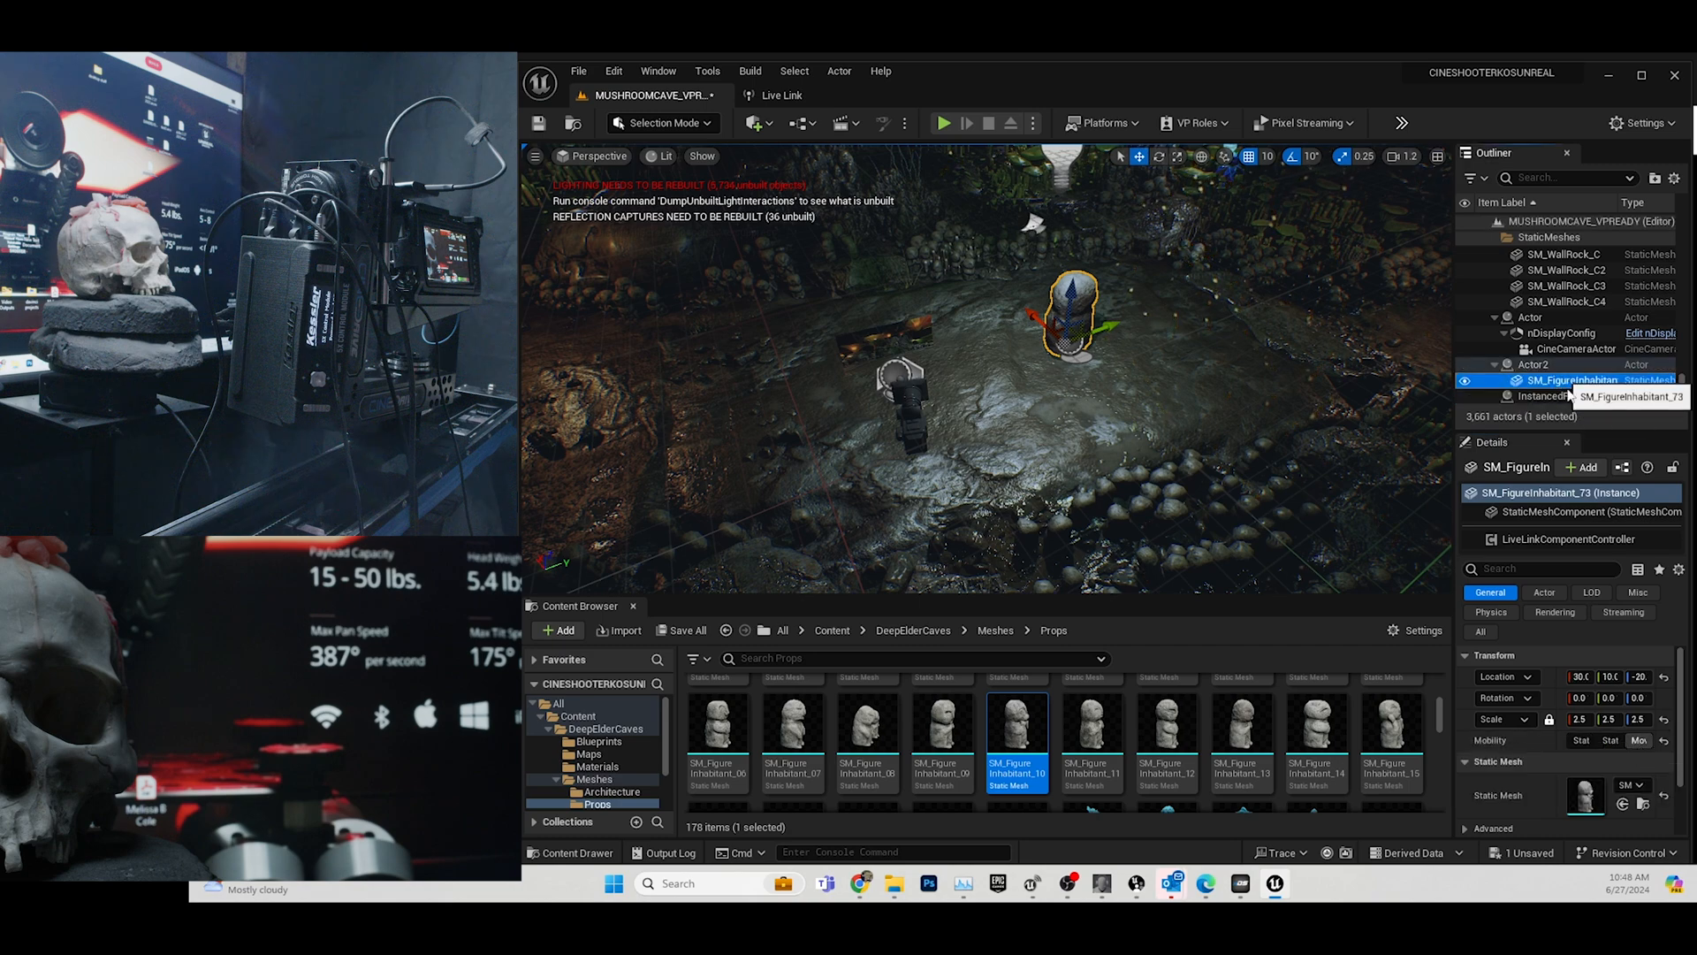
Reset the figure's relative location to 0 on all axes and set its Live Link controller's subject to Camera 3.
left_click(1665, 677)
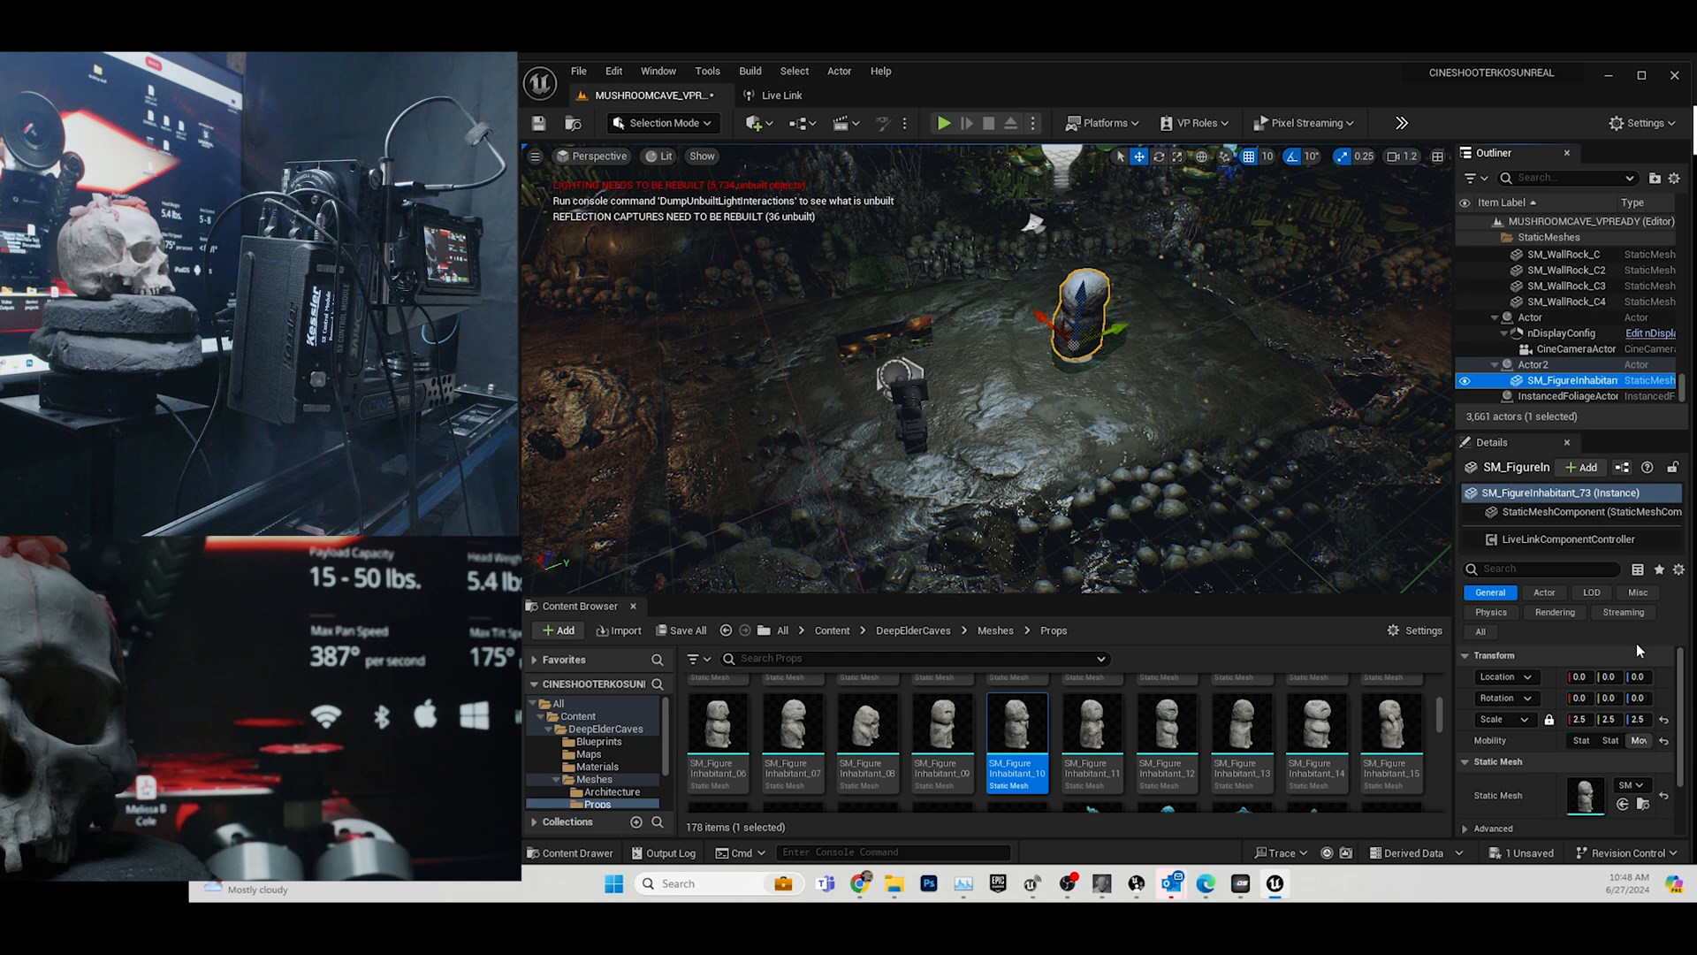
left_click(1588, 540)
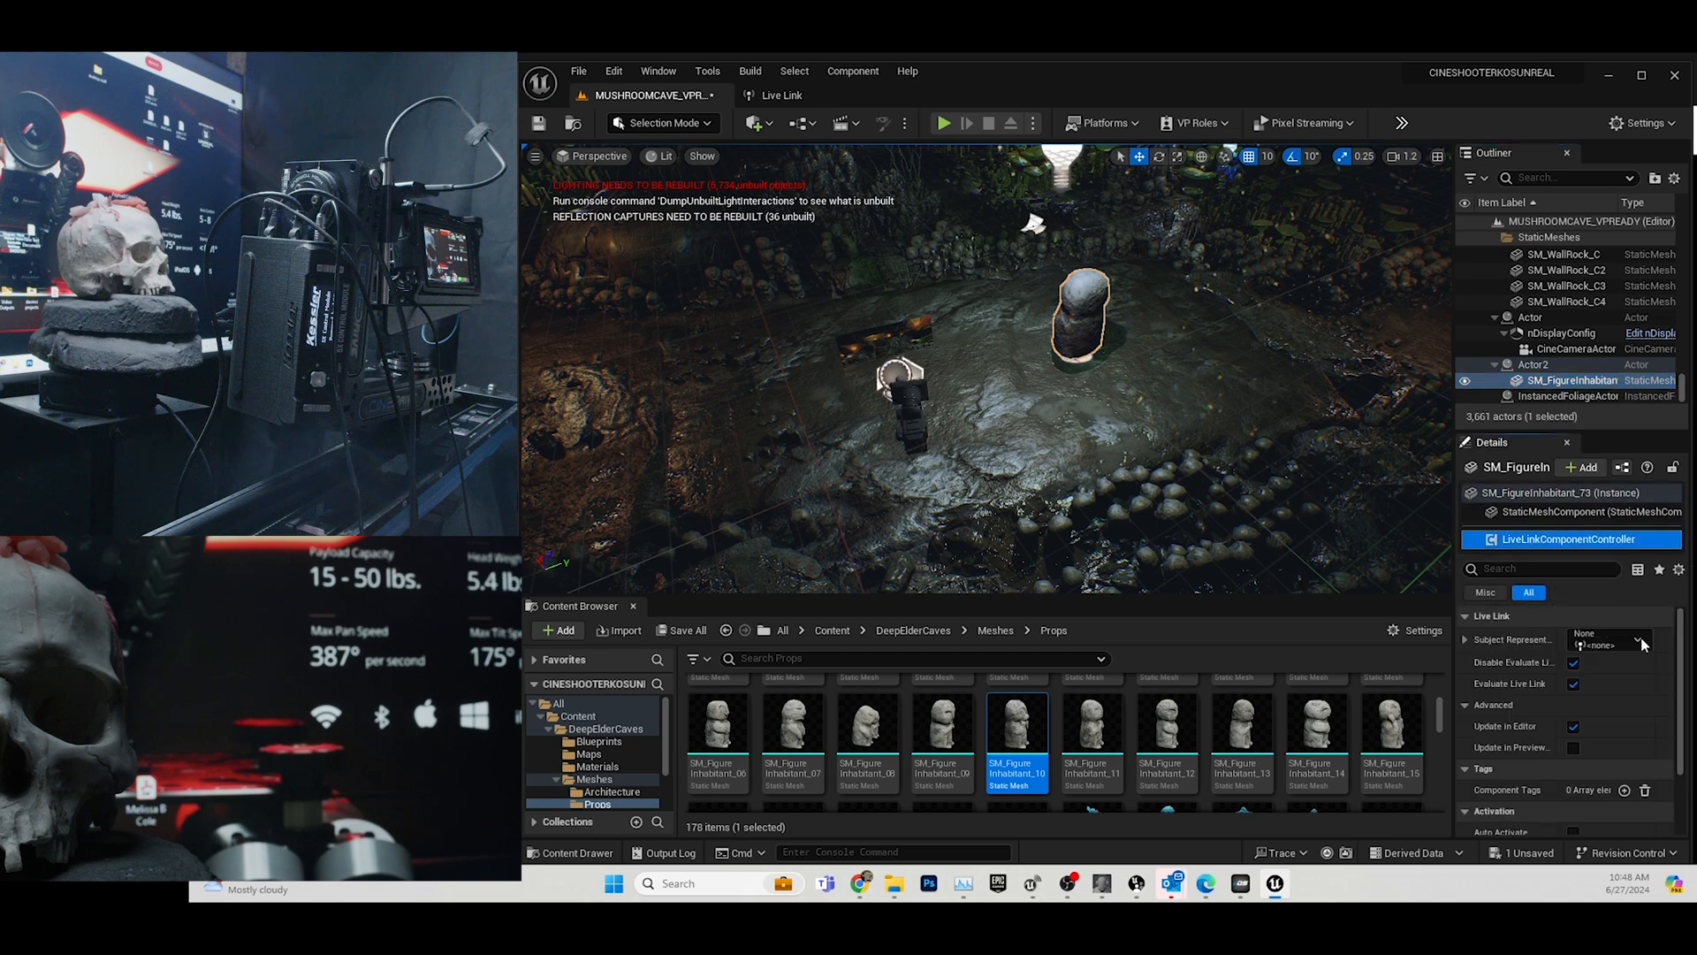
left_click(1634, 643)
left_click(1513, 467)
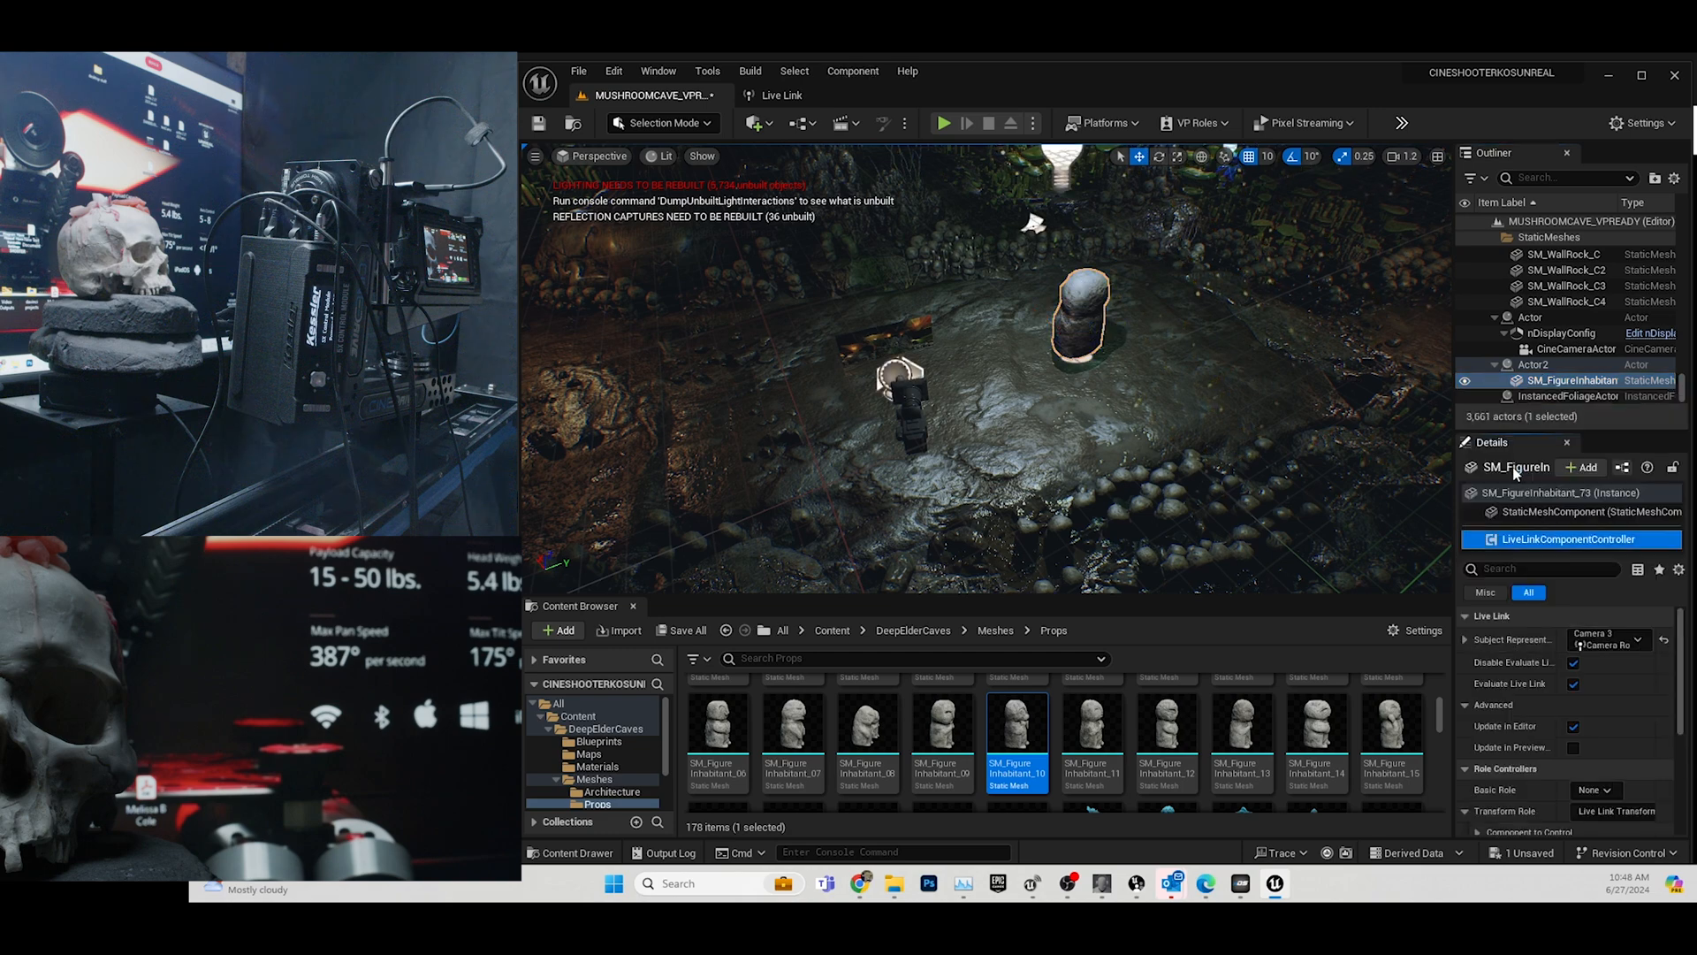
Switch to Kessler kOS and set the Camera ID of the current FreeD data to Camera 3.
mouse_move(1276, 887)
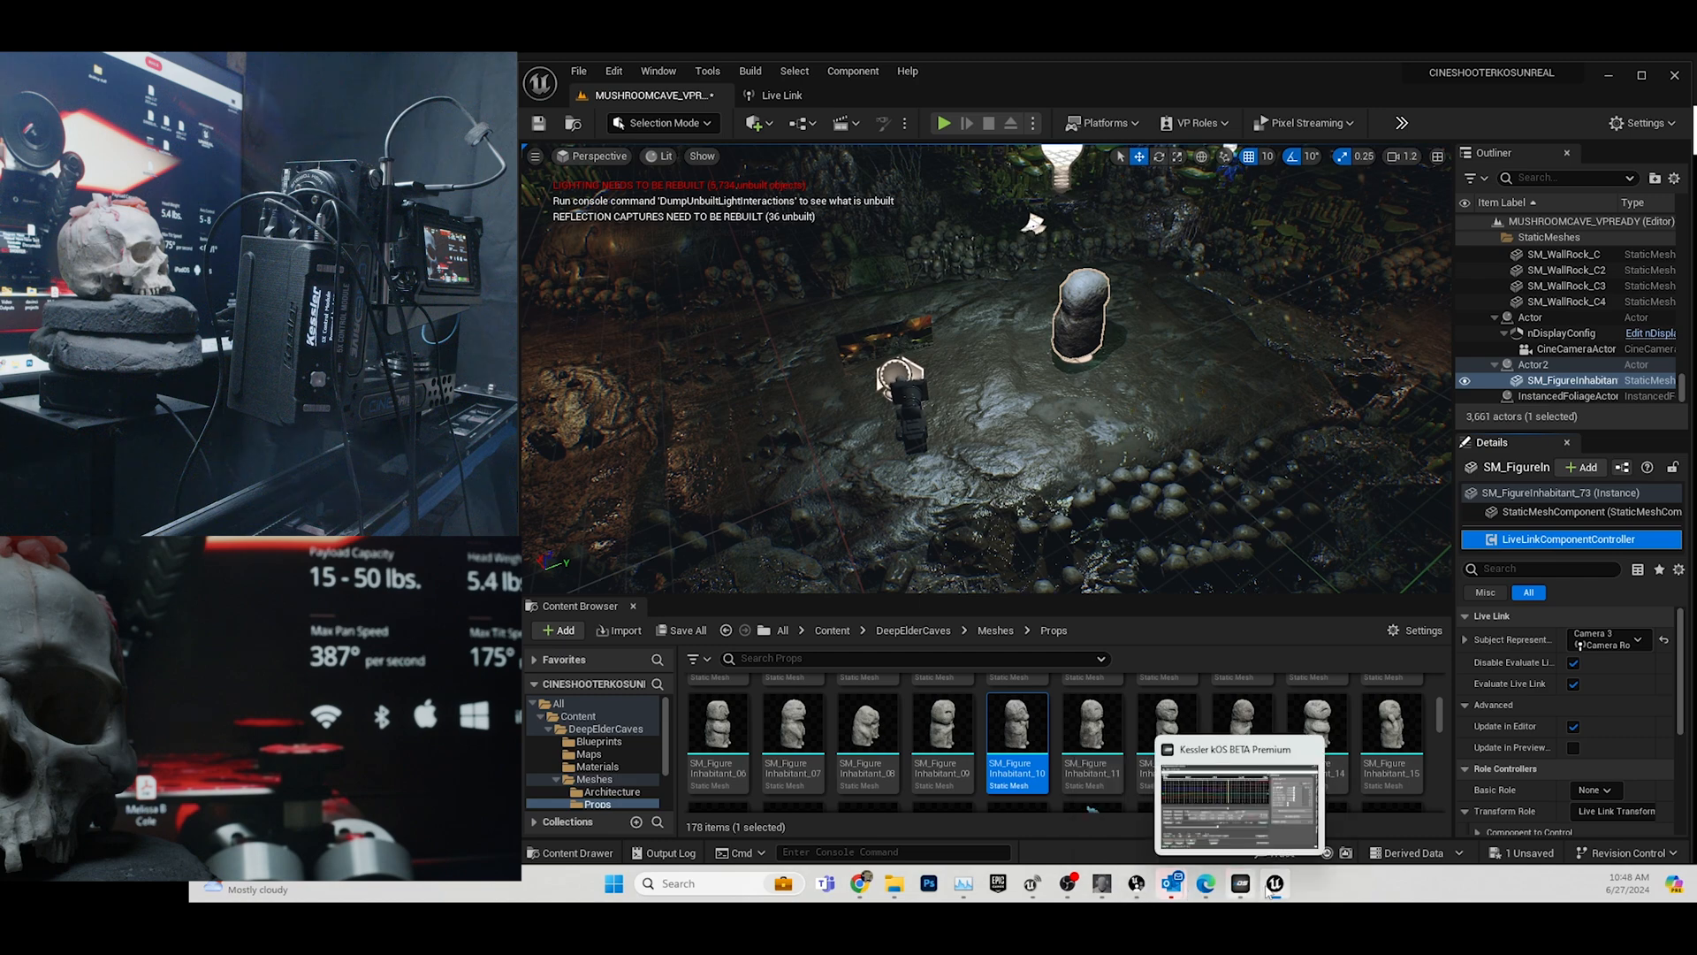
left_click(1241, 886)
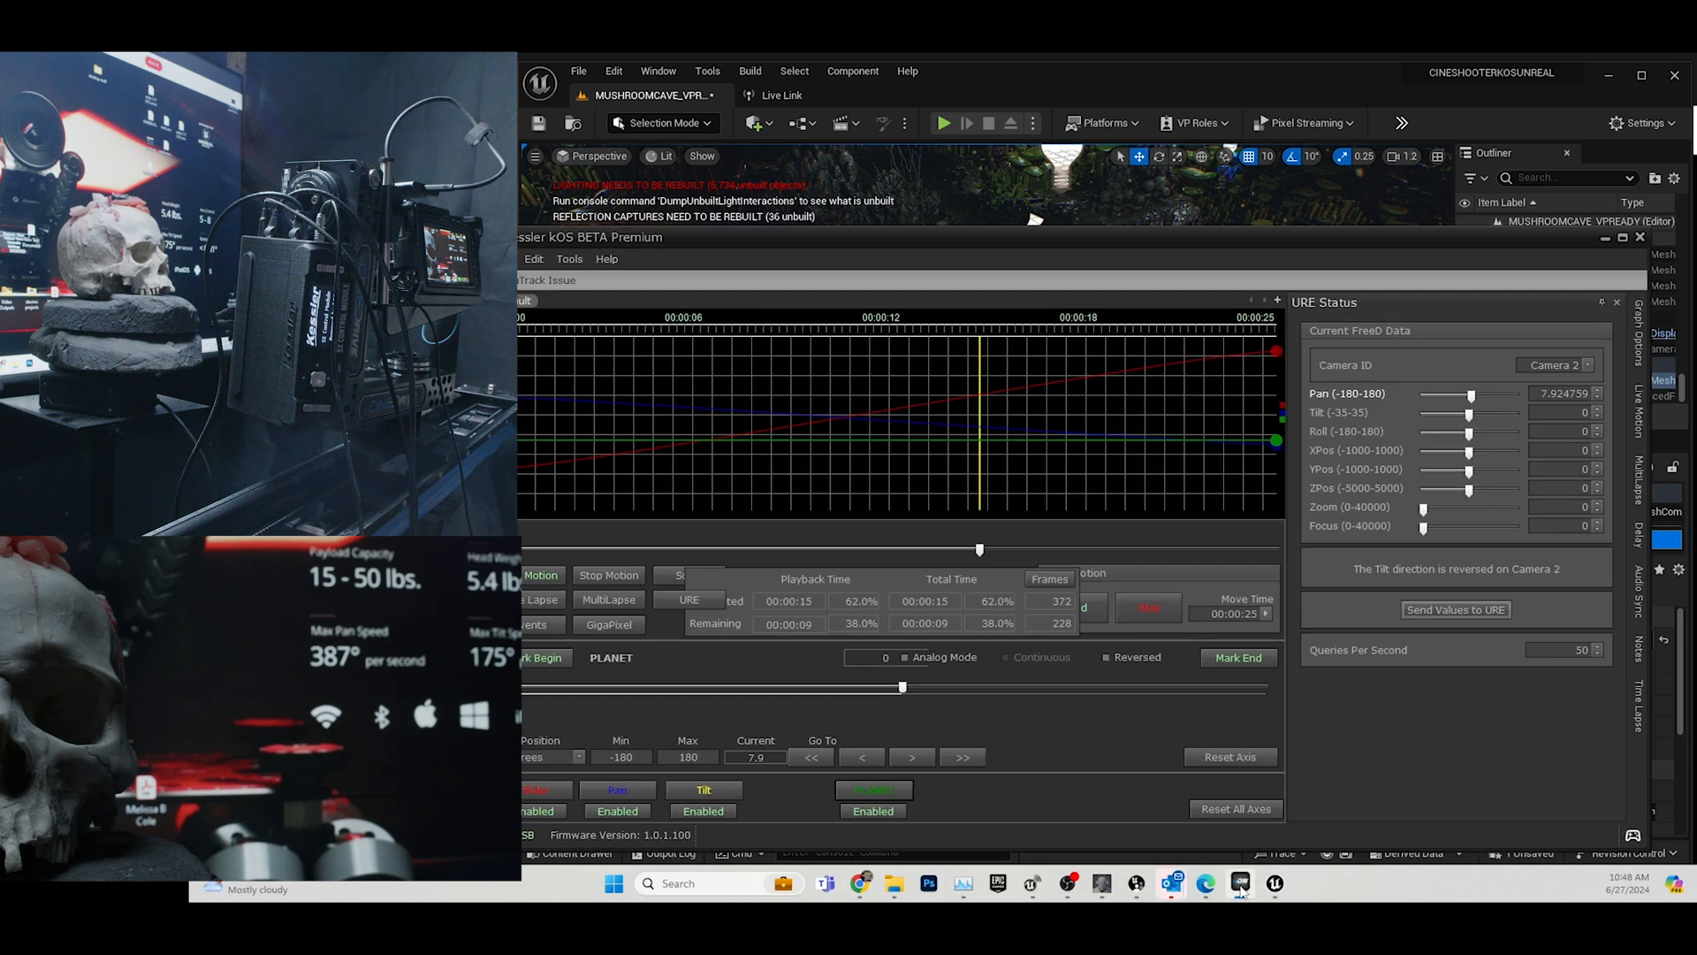
left_click(1589, 366)
left_click(1563, 405)
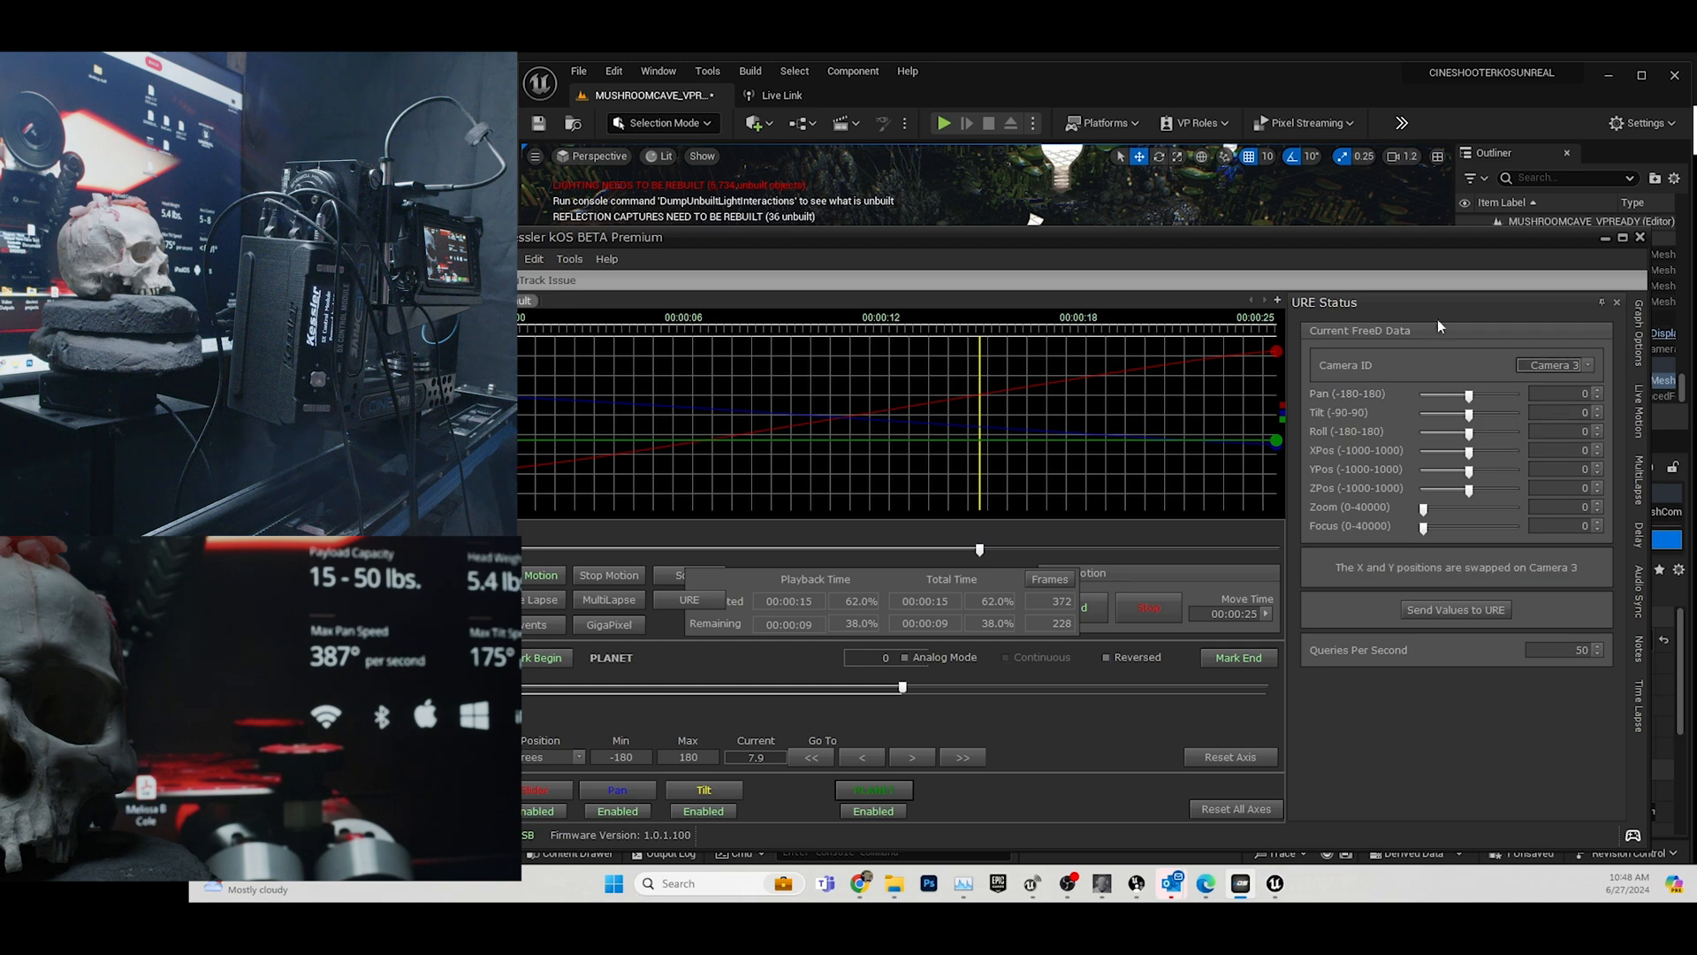
Adjust Camera 3's FreeD values to reposition the figure: Pan -63, Tilt 0, XPos -26 and YPos -9.
left_click_drag(1339, 236, 1303, 434)
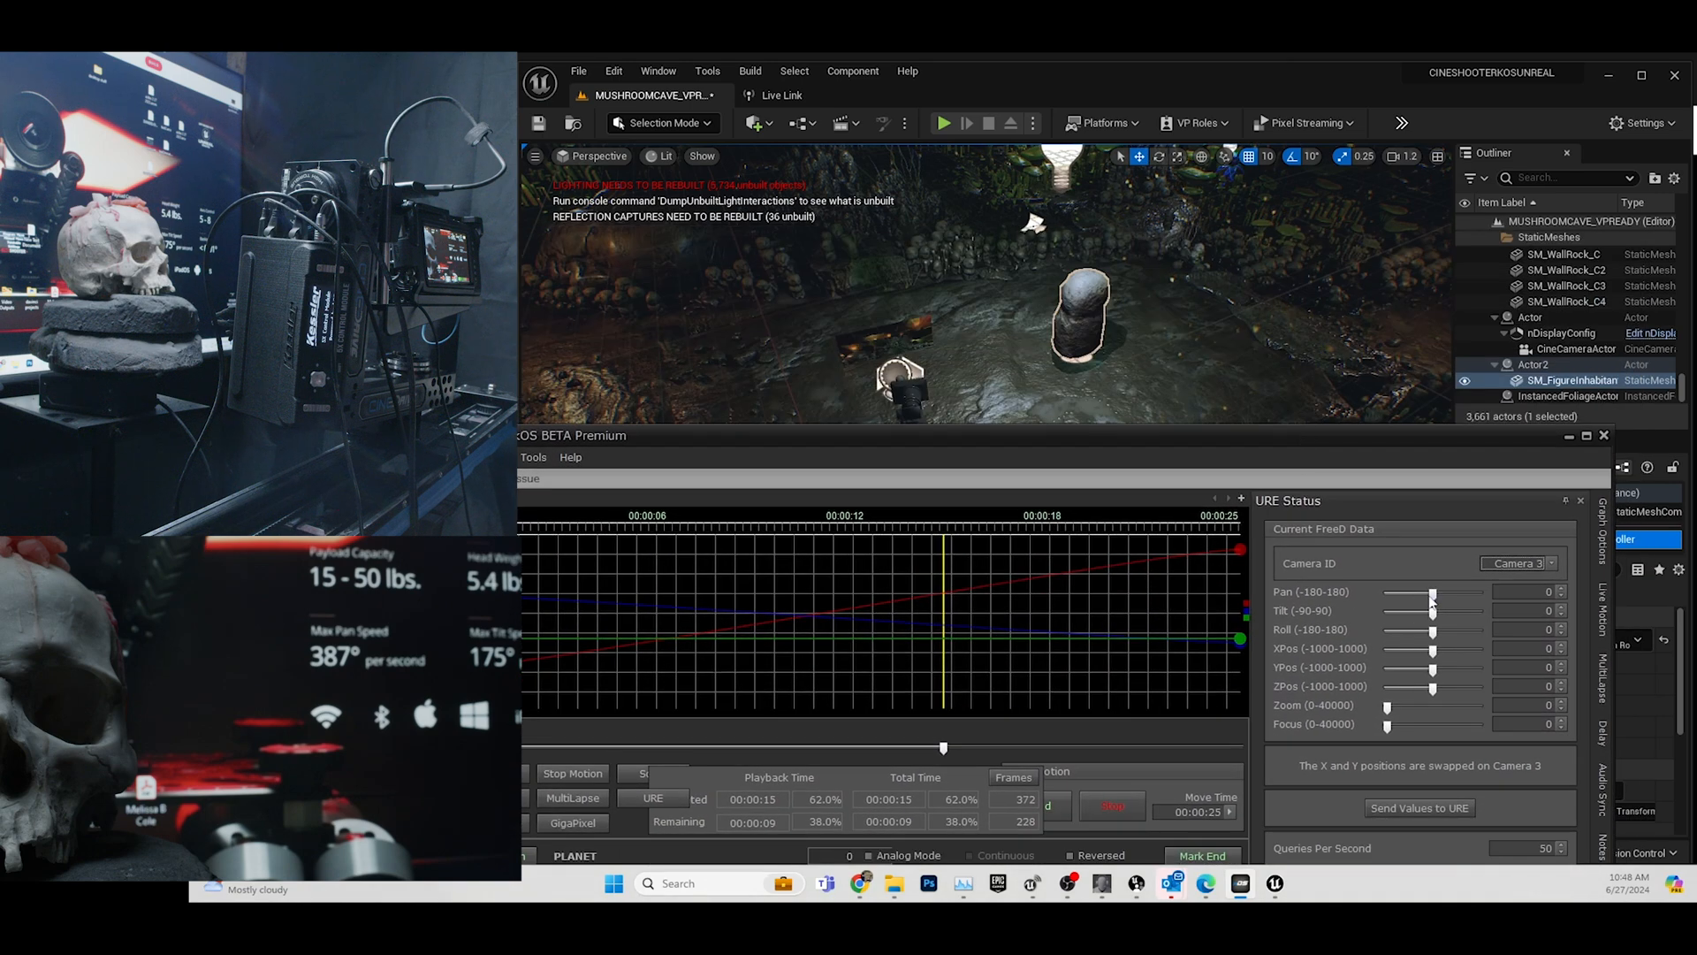
left_click_drag(1418, 604, 1434, 680)
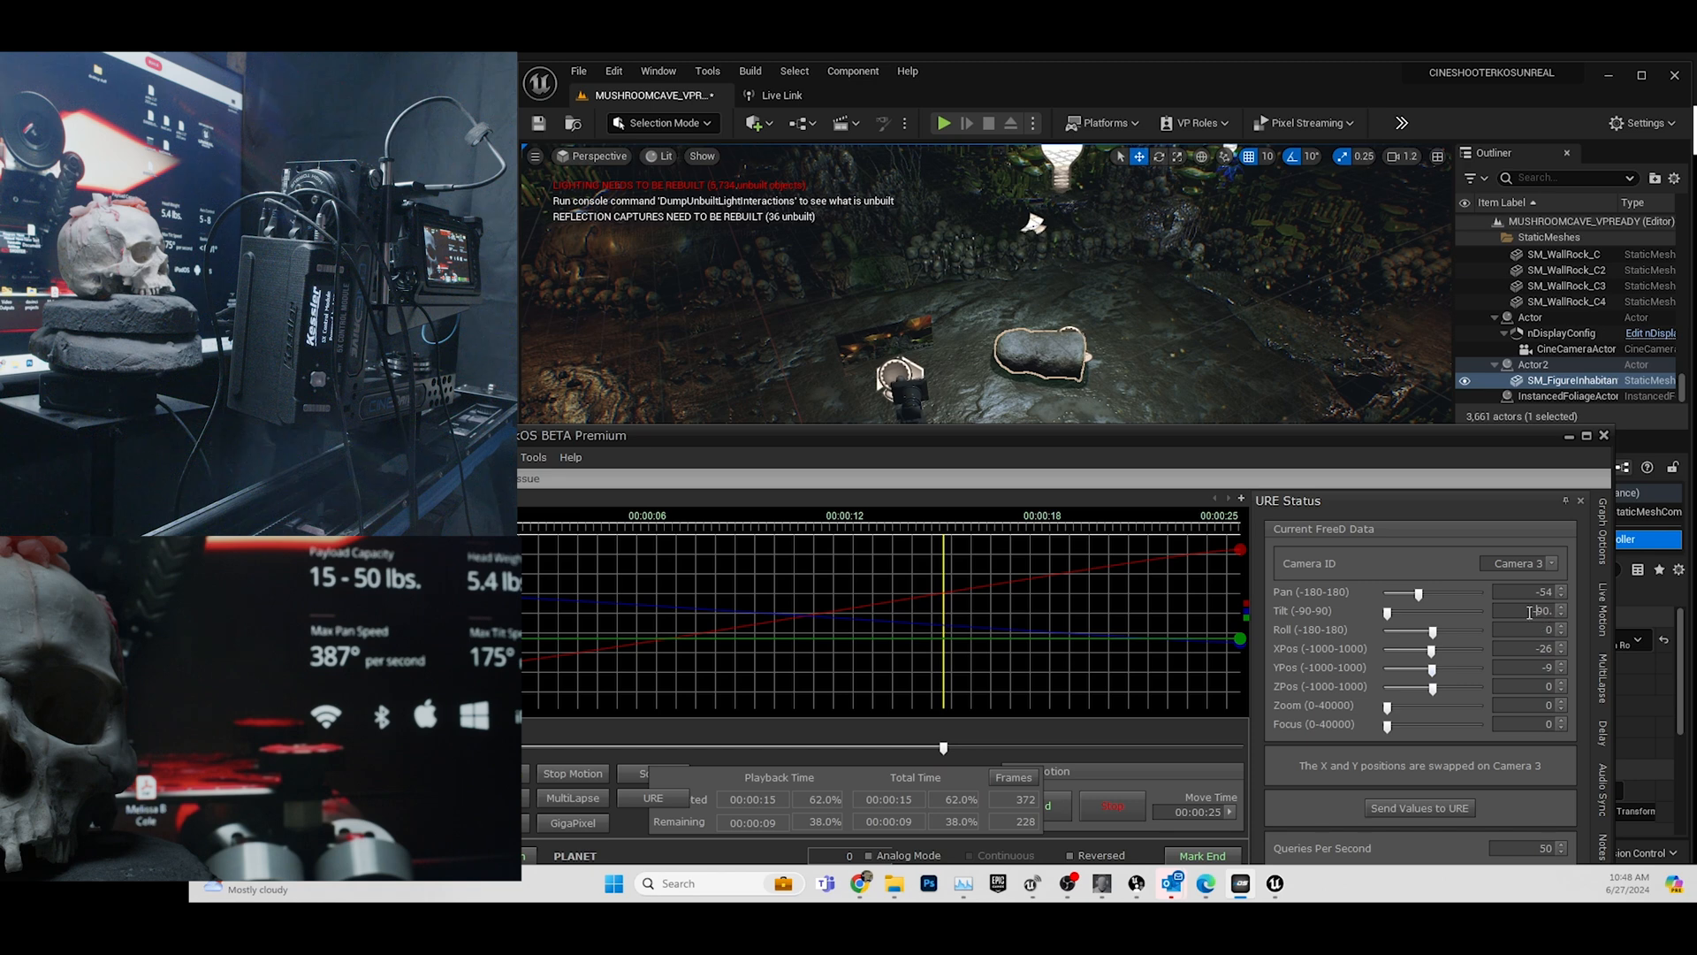
key("Return")
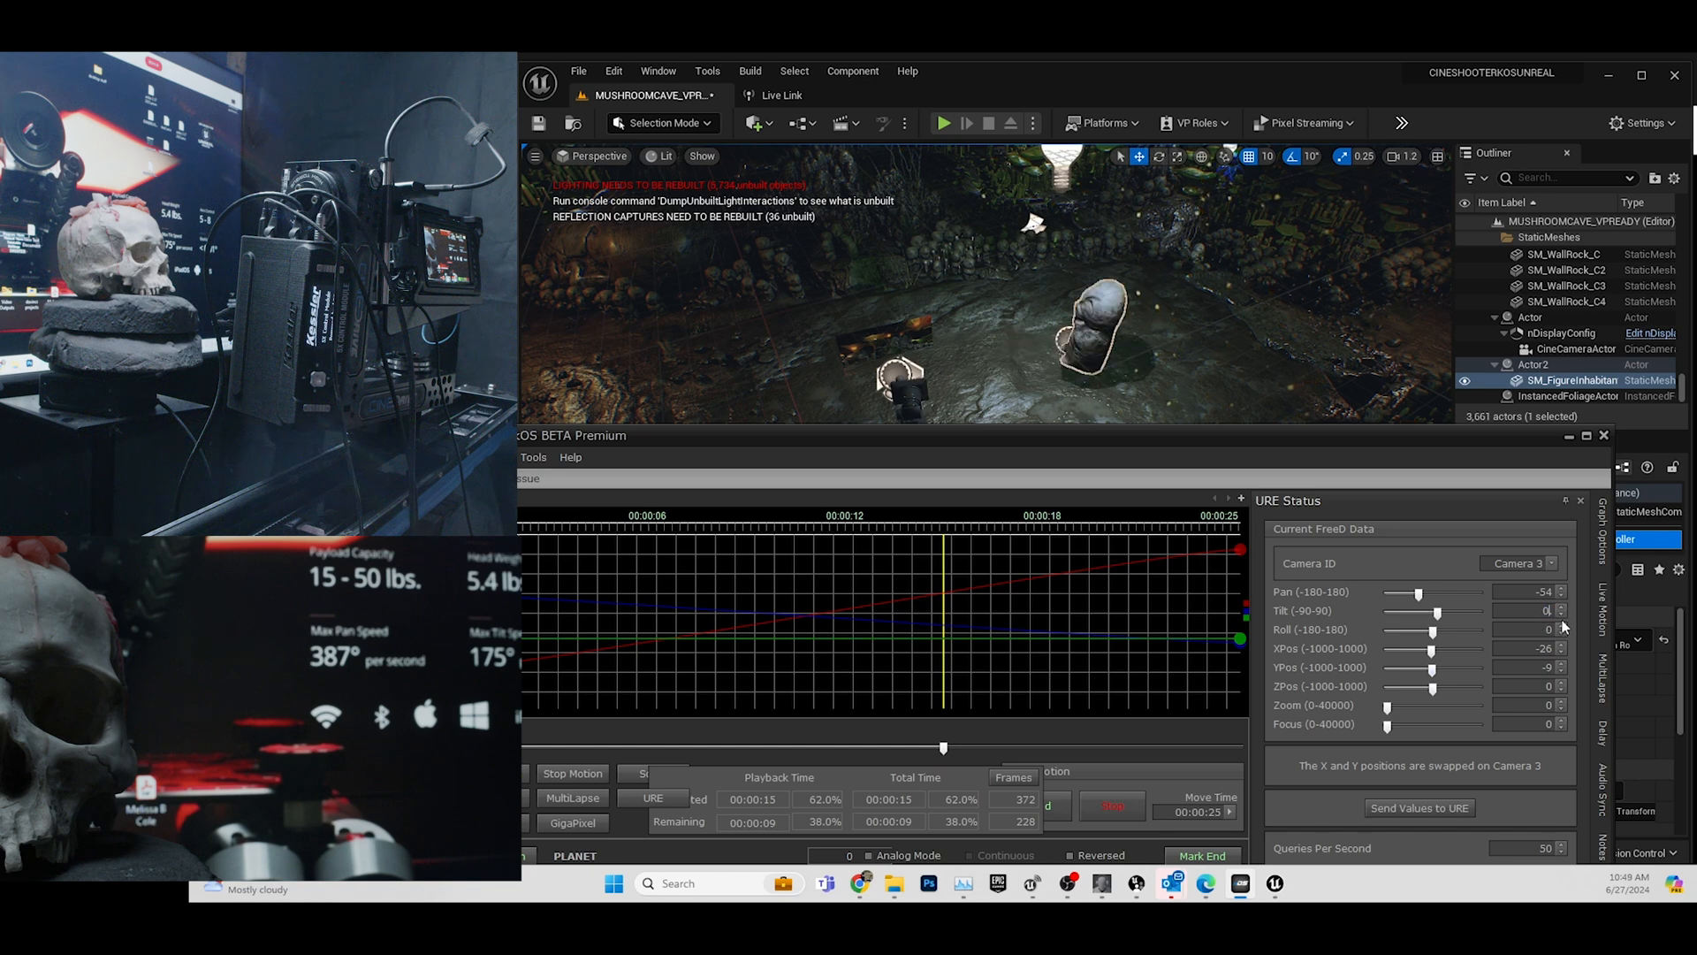
key("Return")
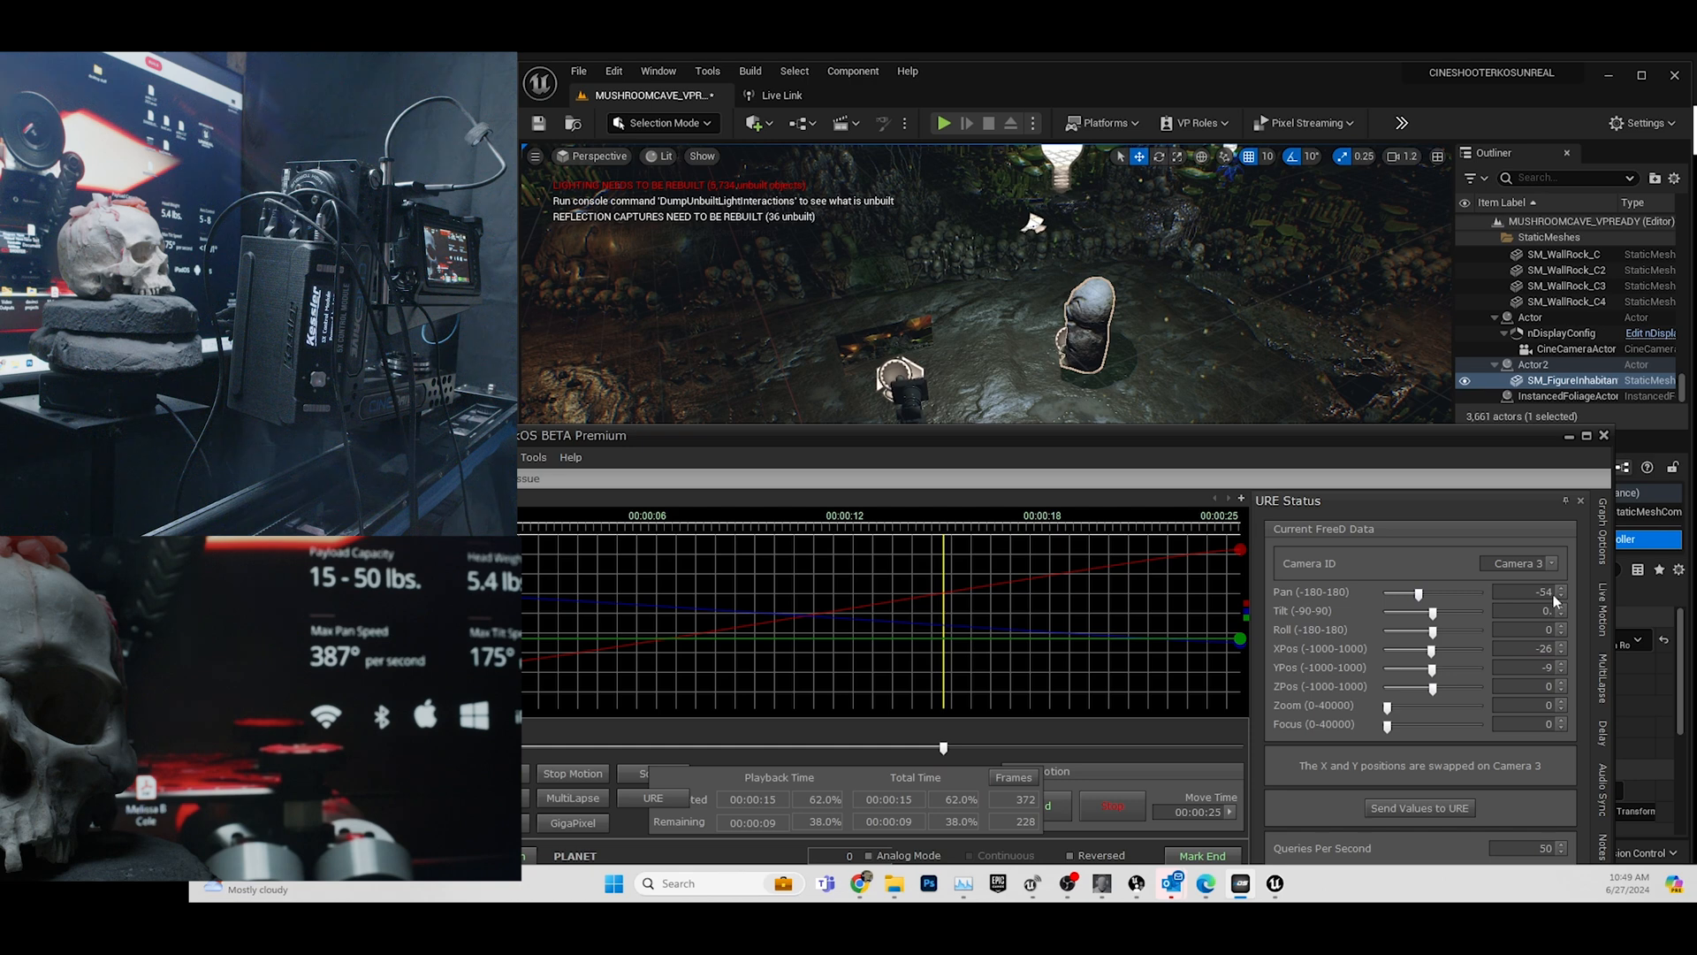
mouse_move(1421, 595)
left_mouse_down()
mouse_move(1461, 596)
mouse_move(1386, 599)
mouse_move(1418, 598)
left_mouse_up()
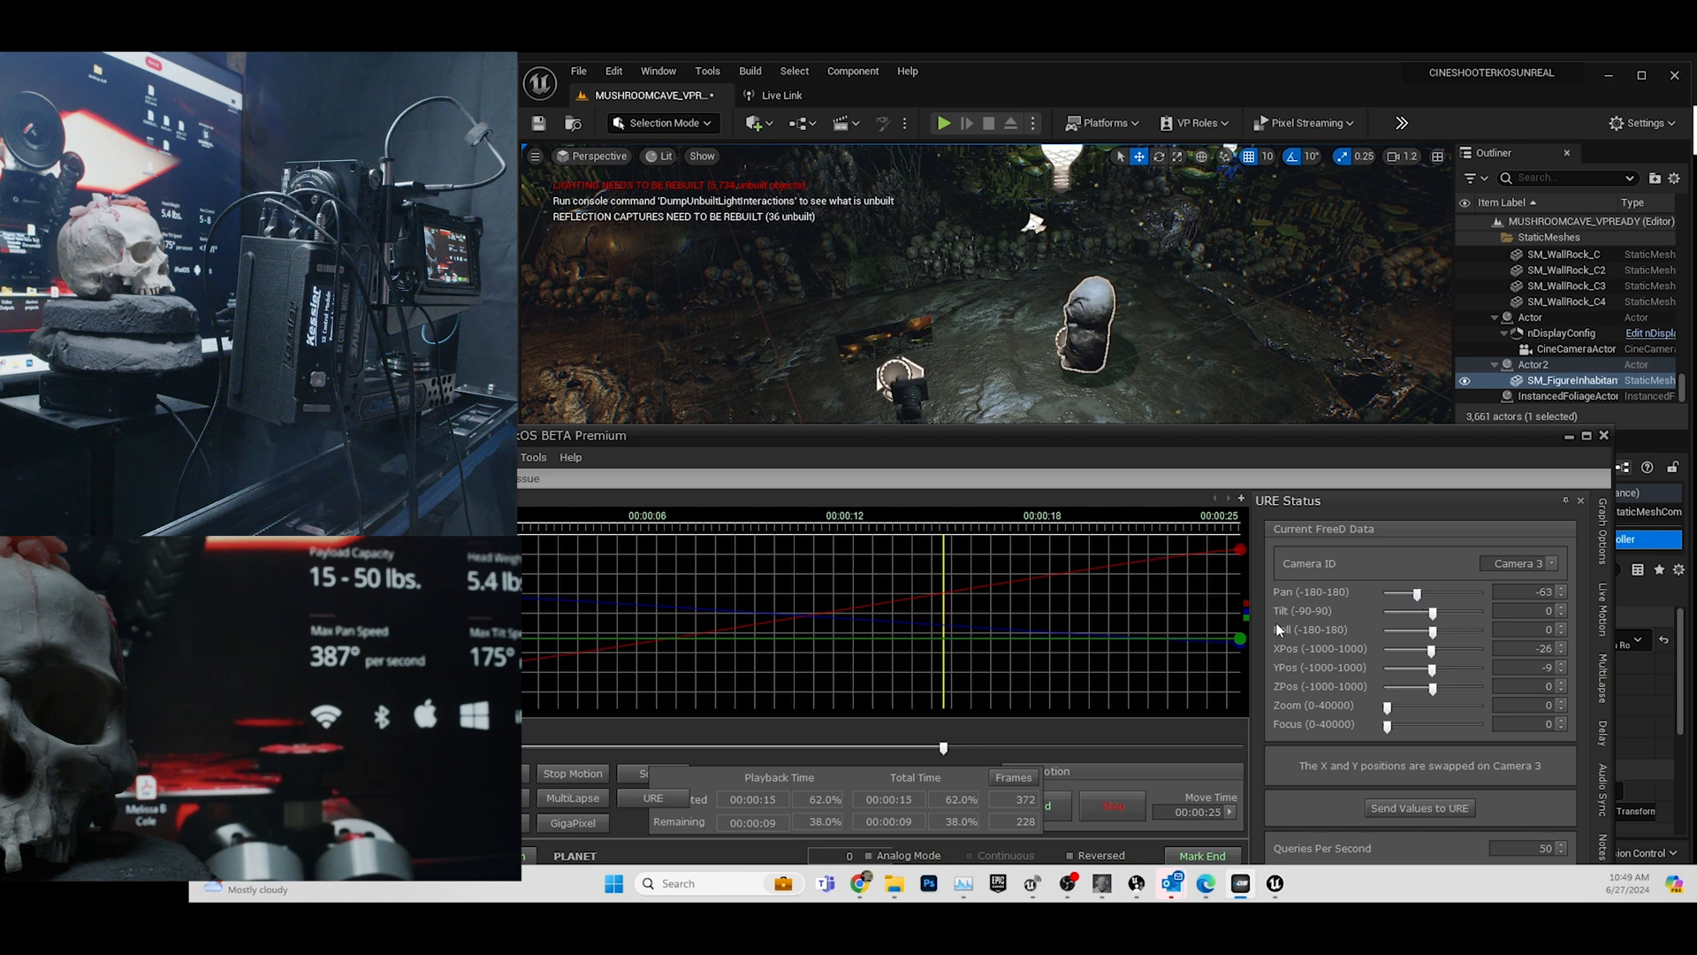
left_click(1551, 561)
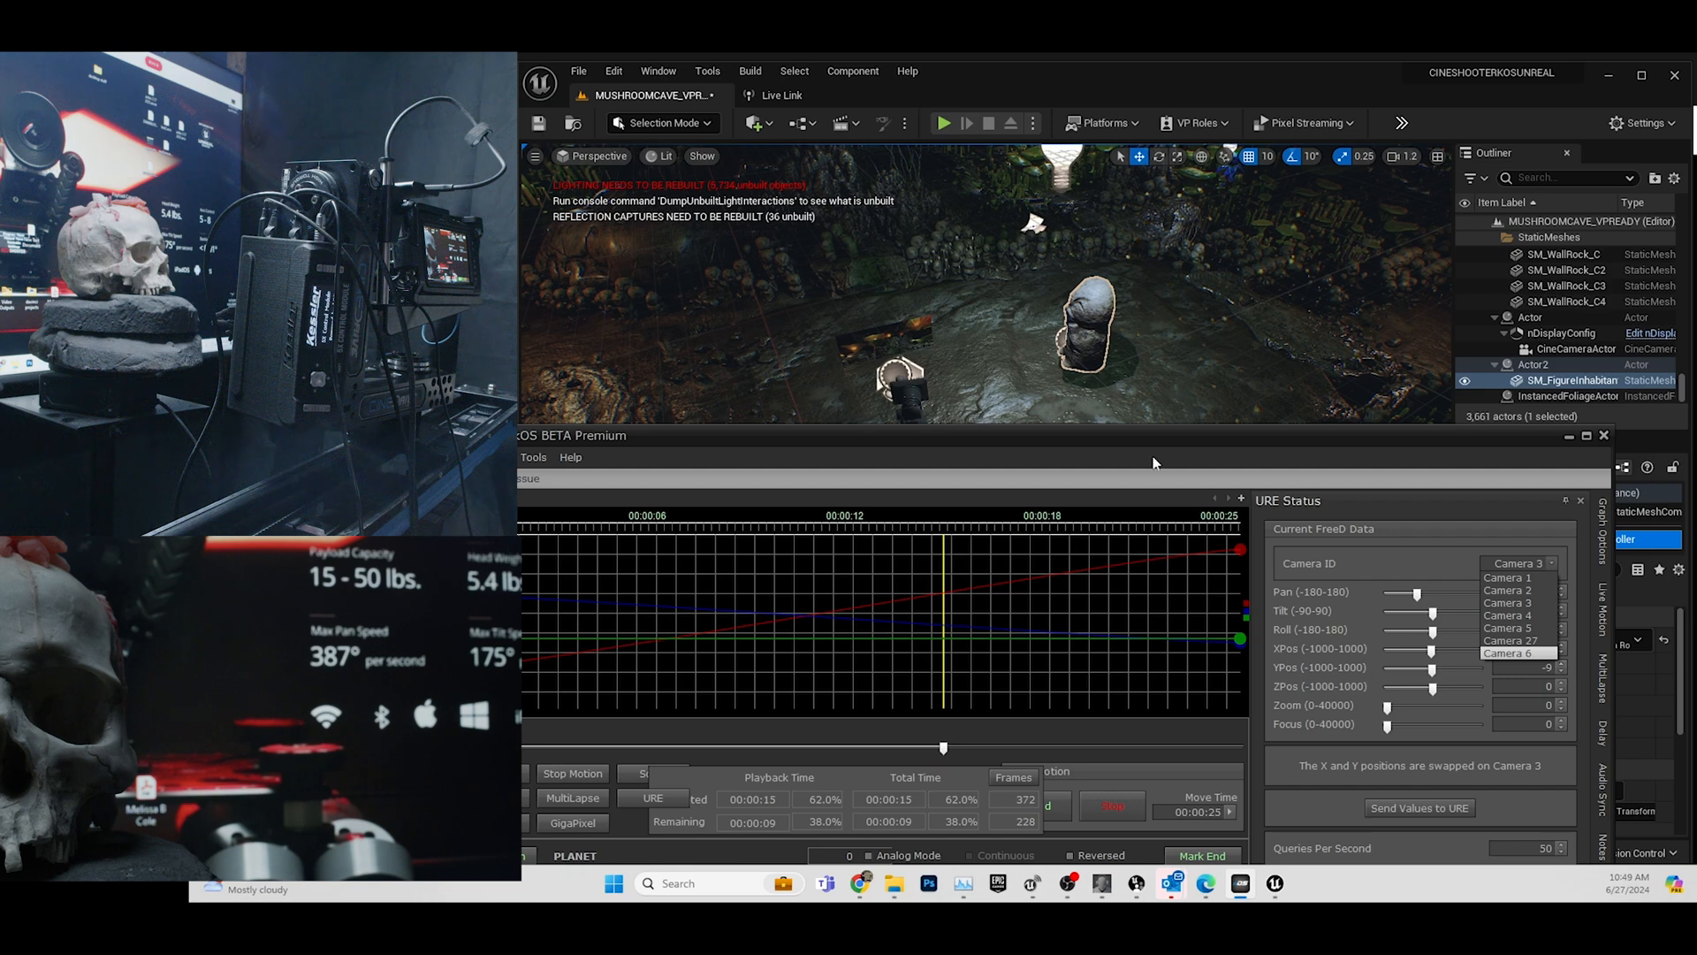
left_click_drag(1242, 437, 1125, 468)
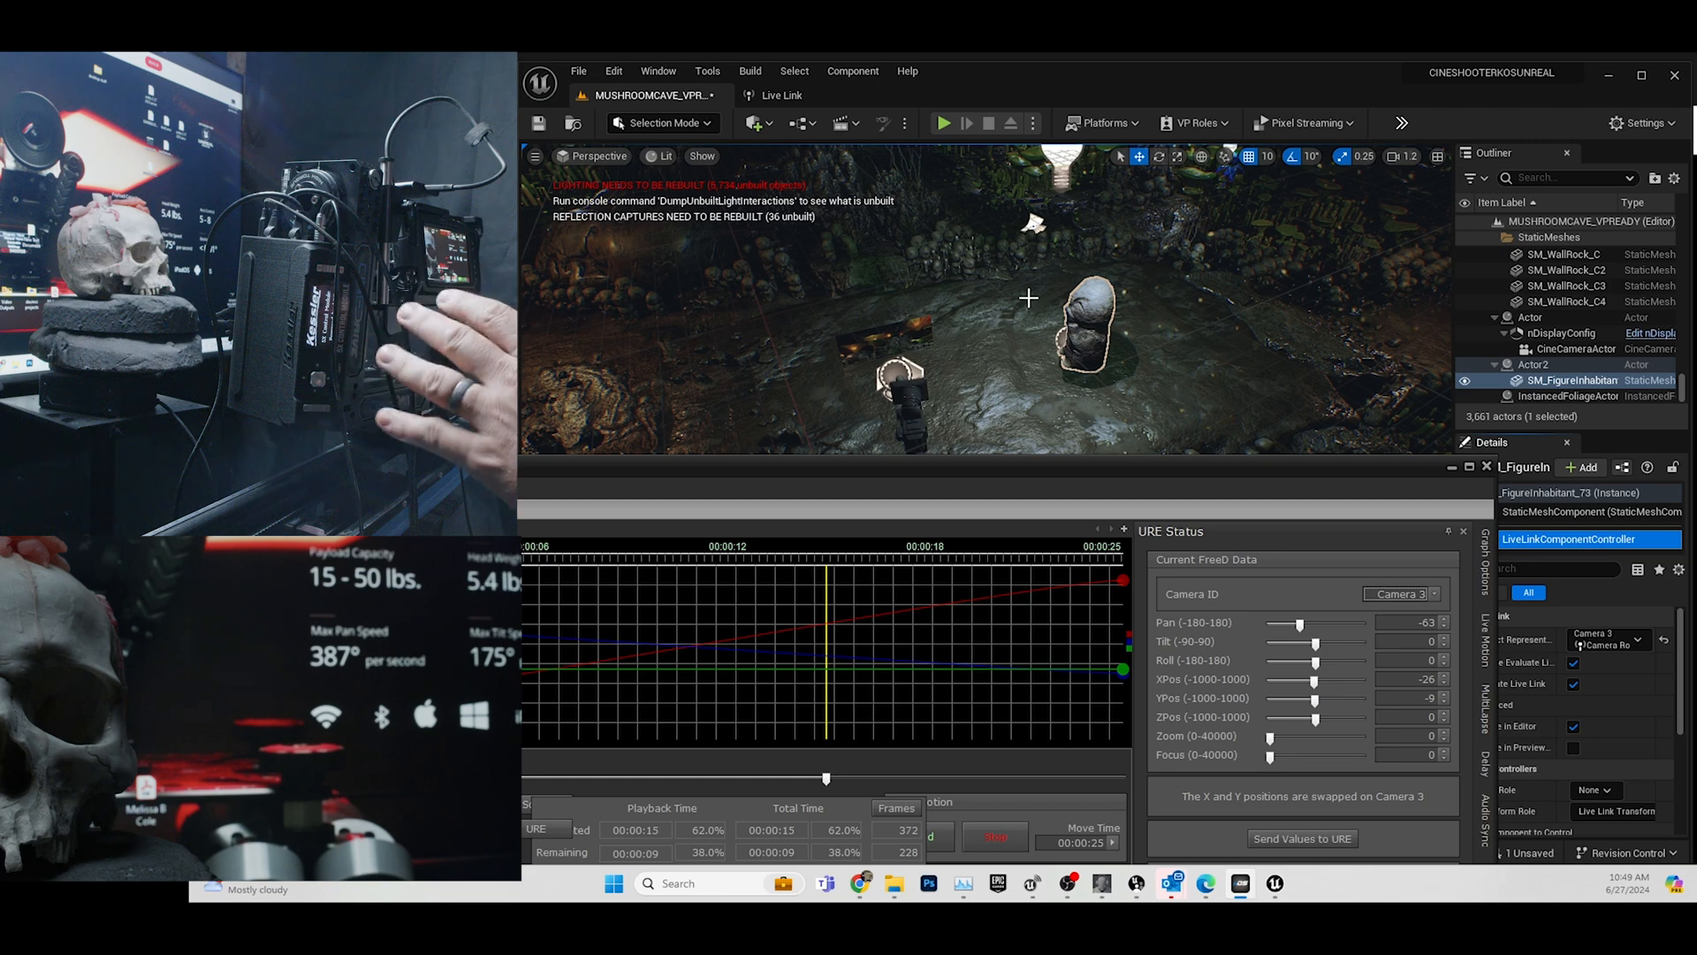
left_click_drag(1076, 465, 1091, 281)
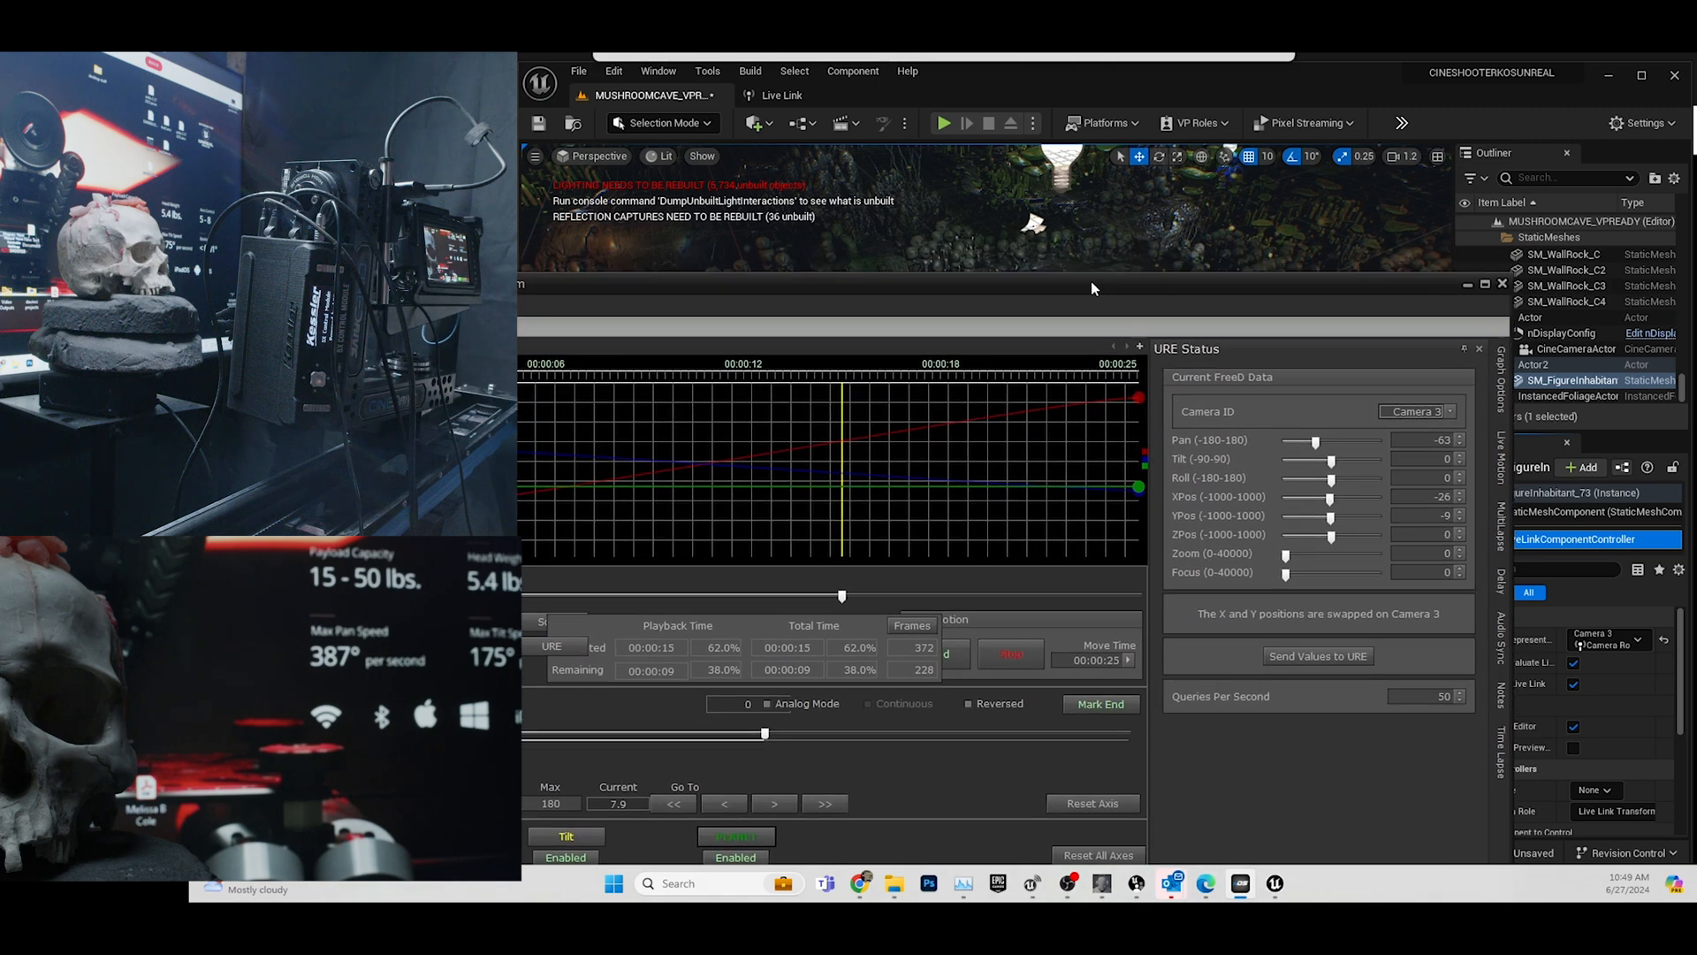
Switch to the Unreal Editor and save the MUSHROOMCAVE_VPREADY map.
left_click(1421, 92)
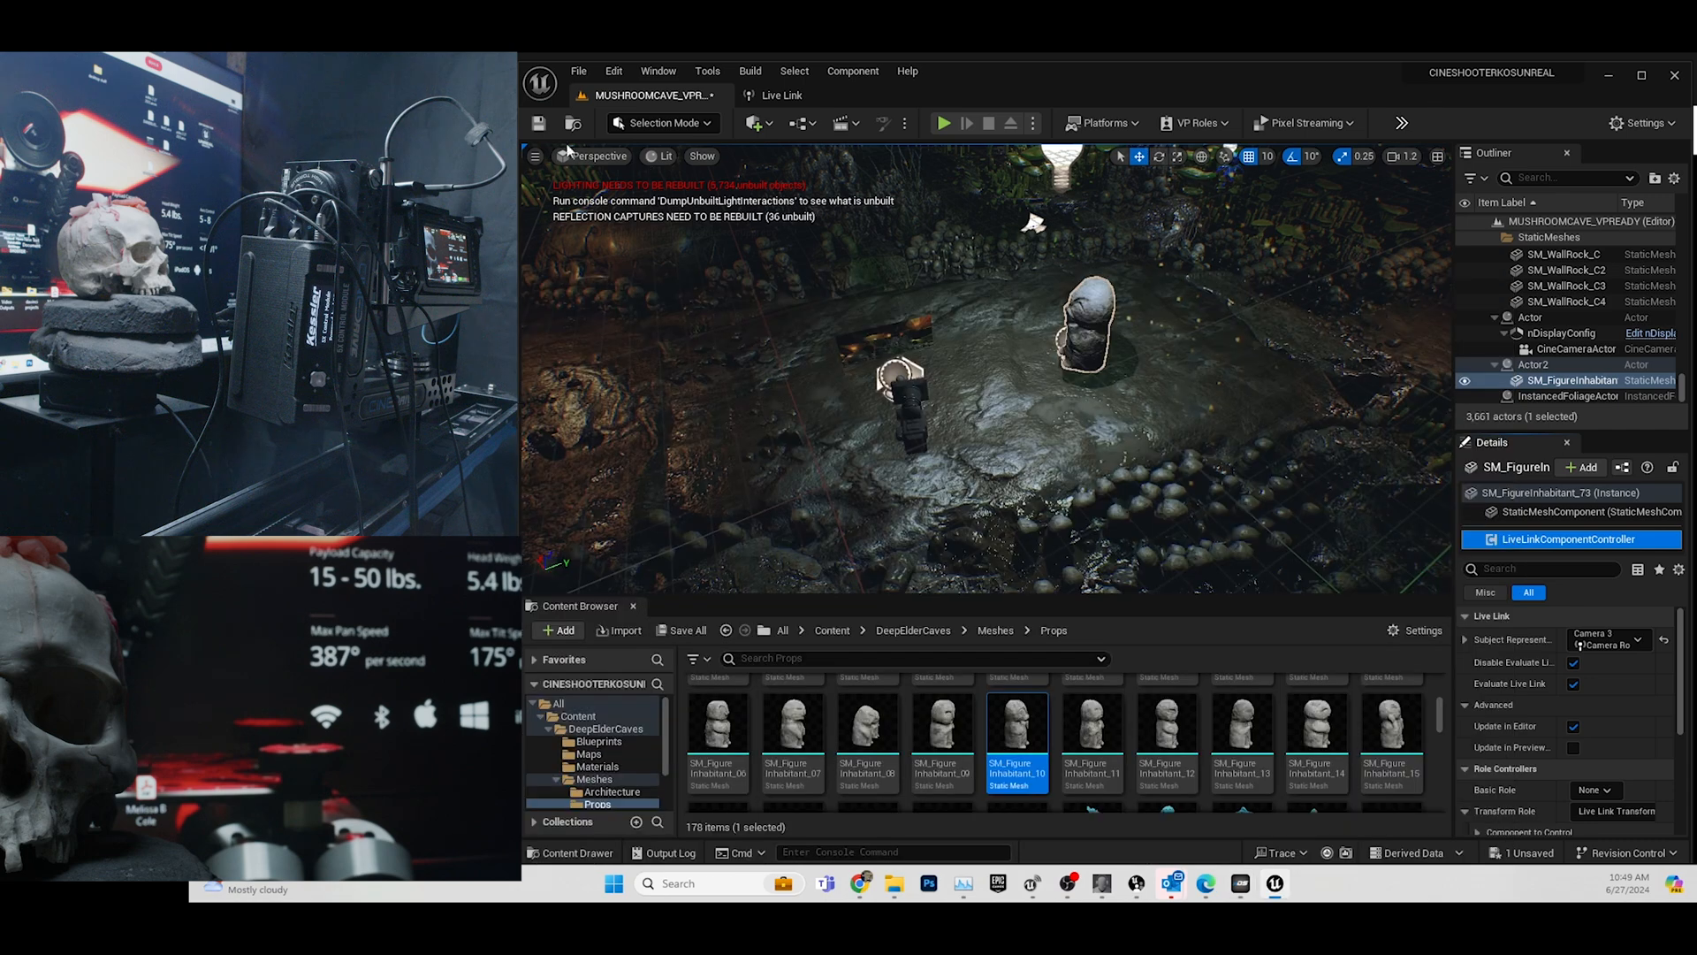
left_click(541, 126)
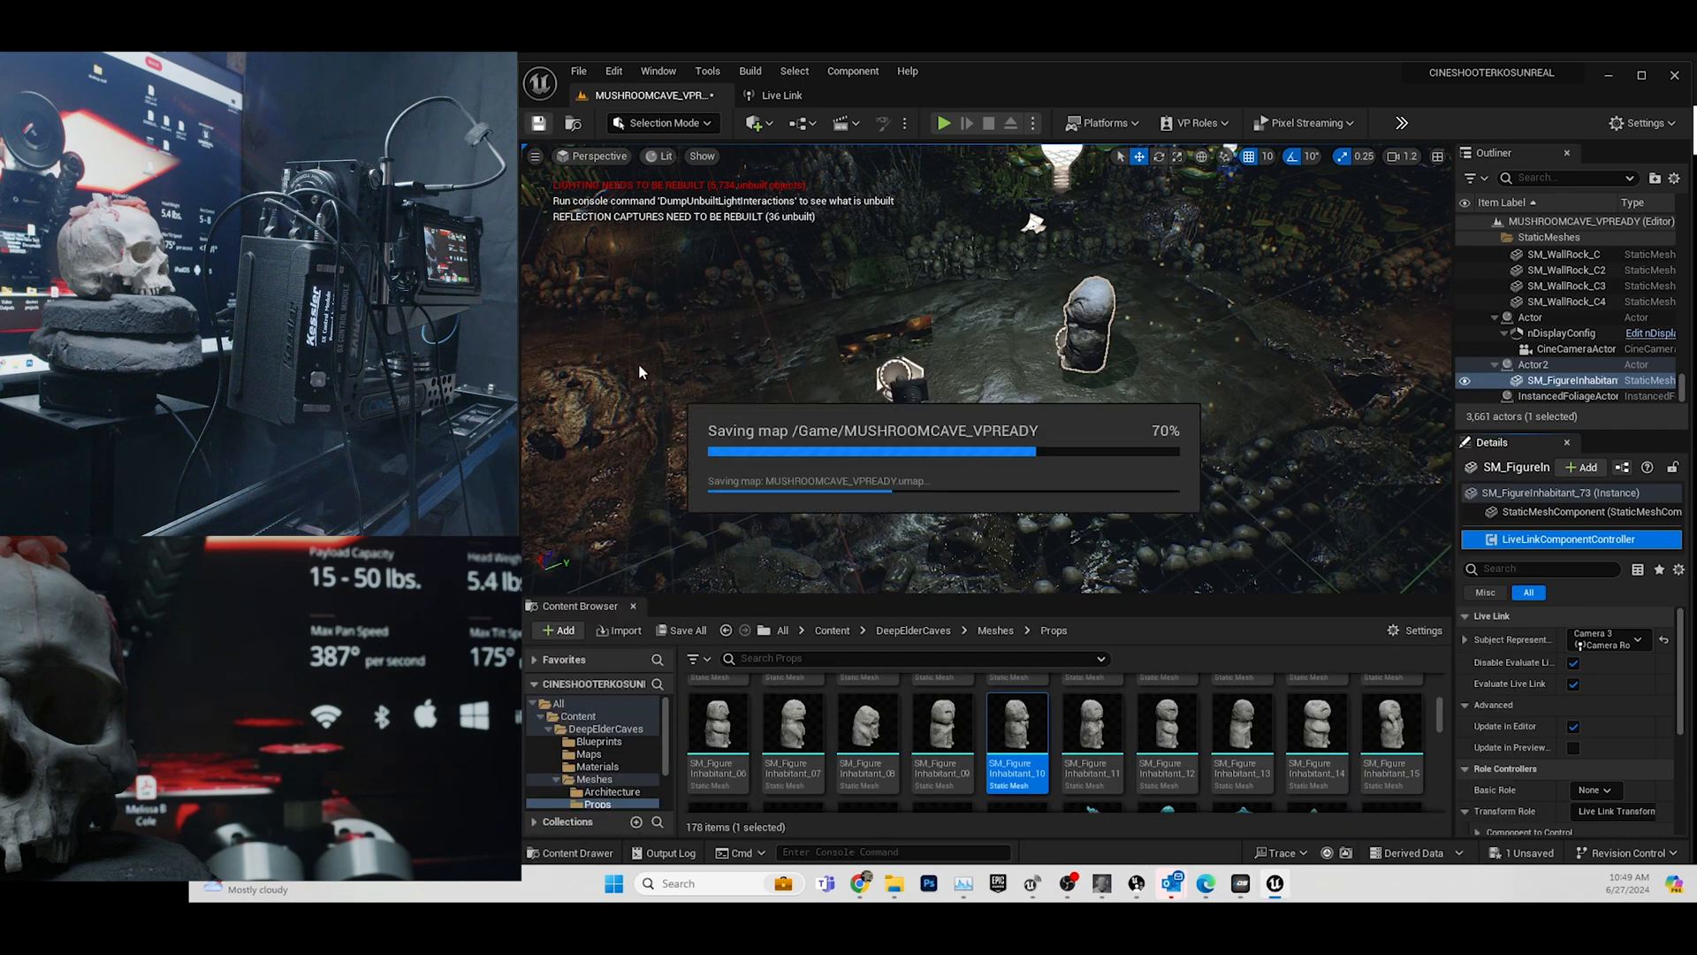
left_click_drag(442, 281, 826, 131)
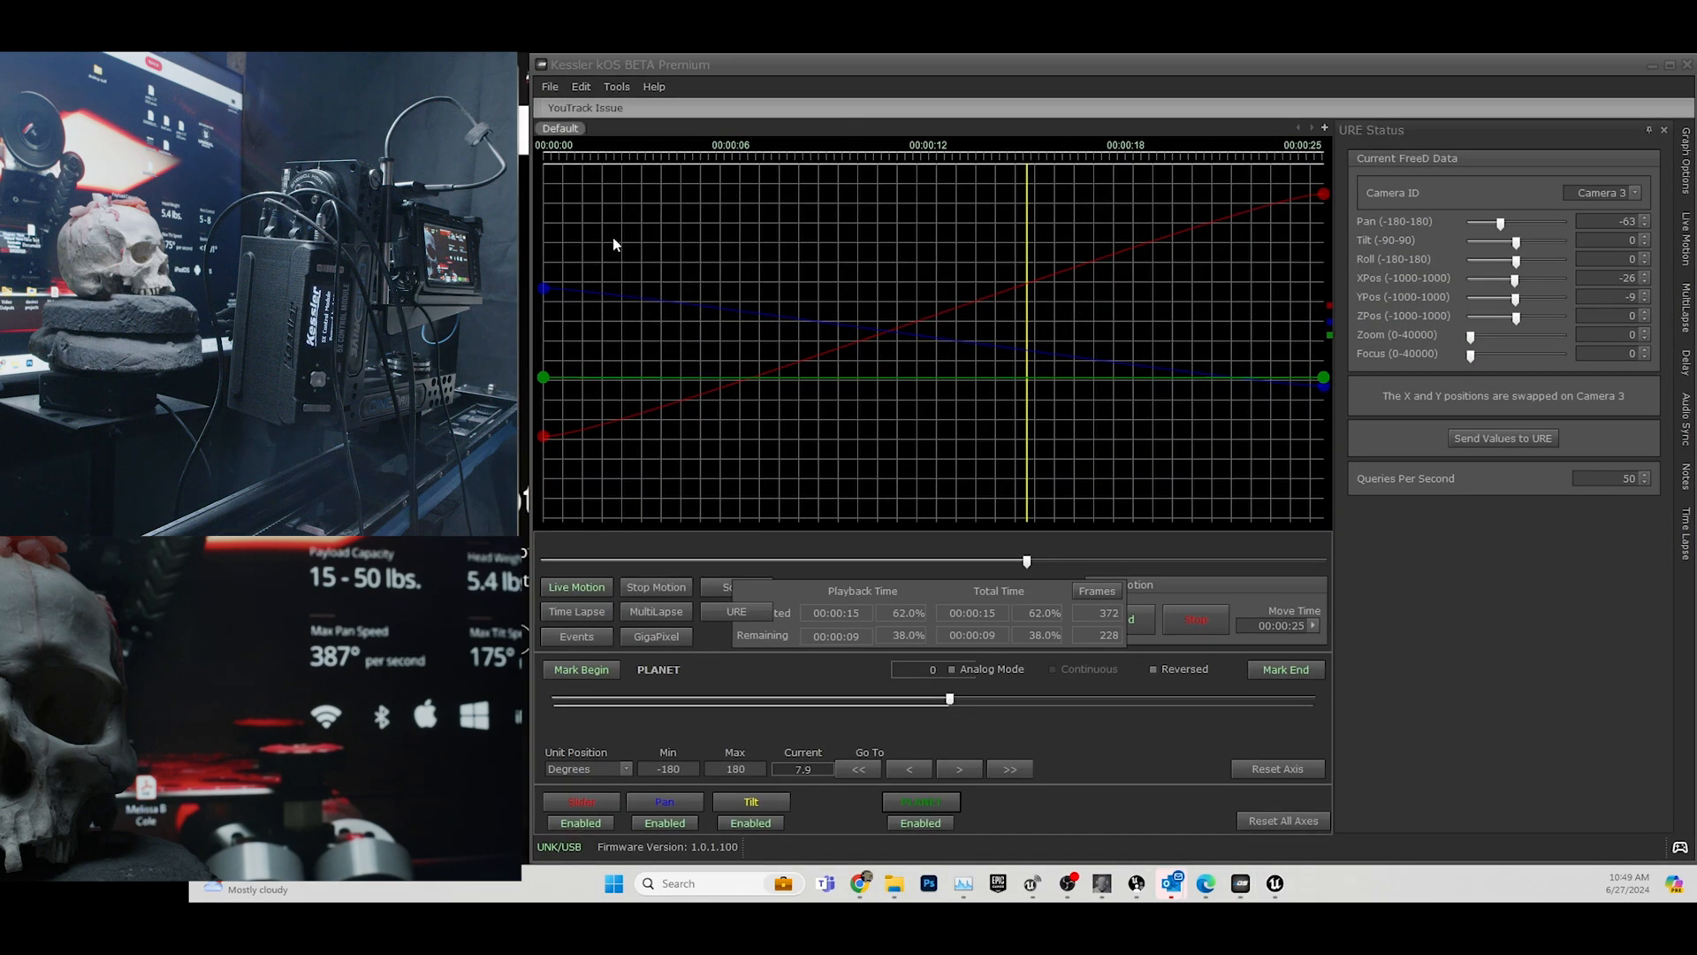
Switch to Switchboard, launch the Node_0 nDisplay device and bring its CINESHOOTERKOSUNREAL render window to the front.
left_click(1103, 883)
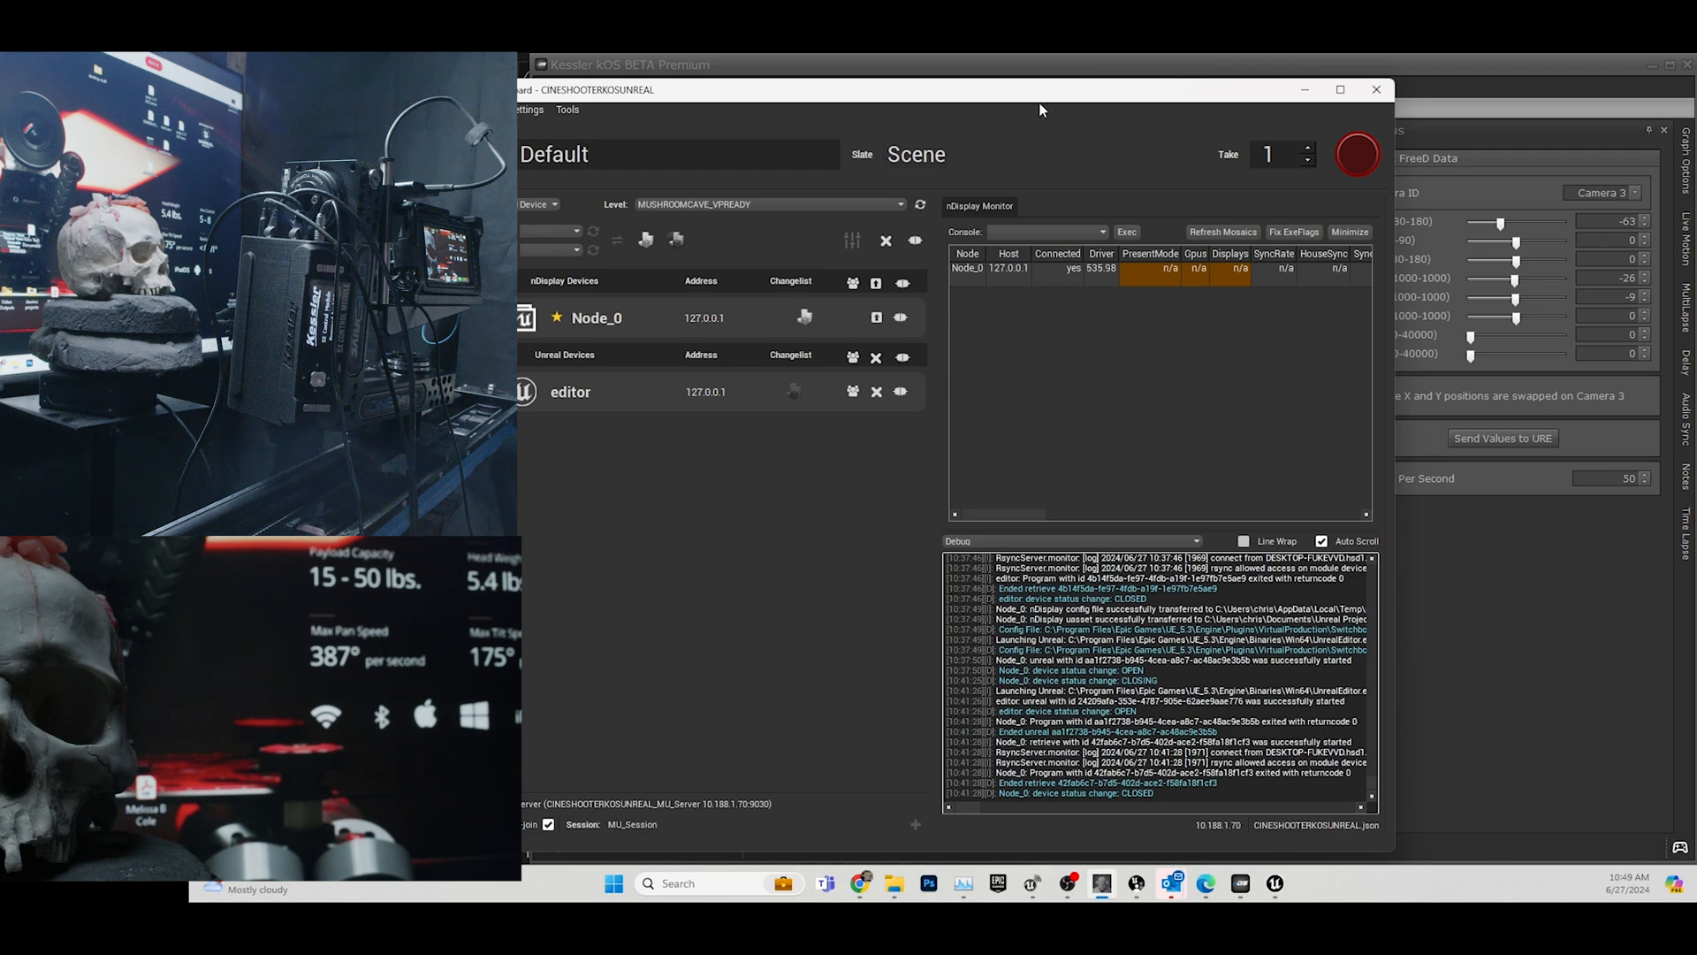
left_click_drag(1043, 94, 1130, 89)
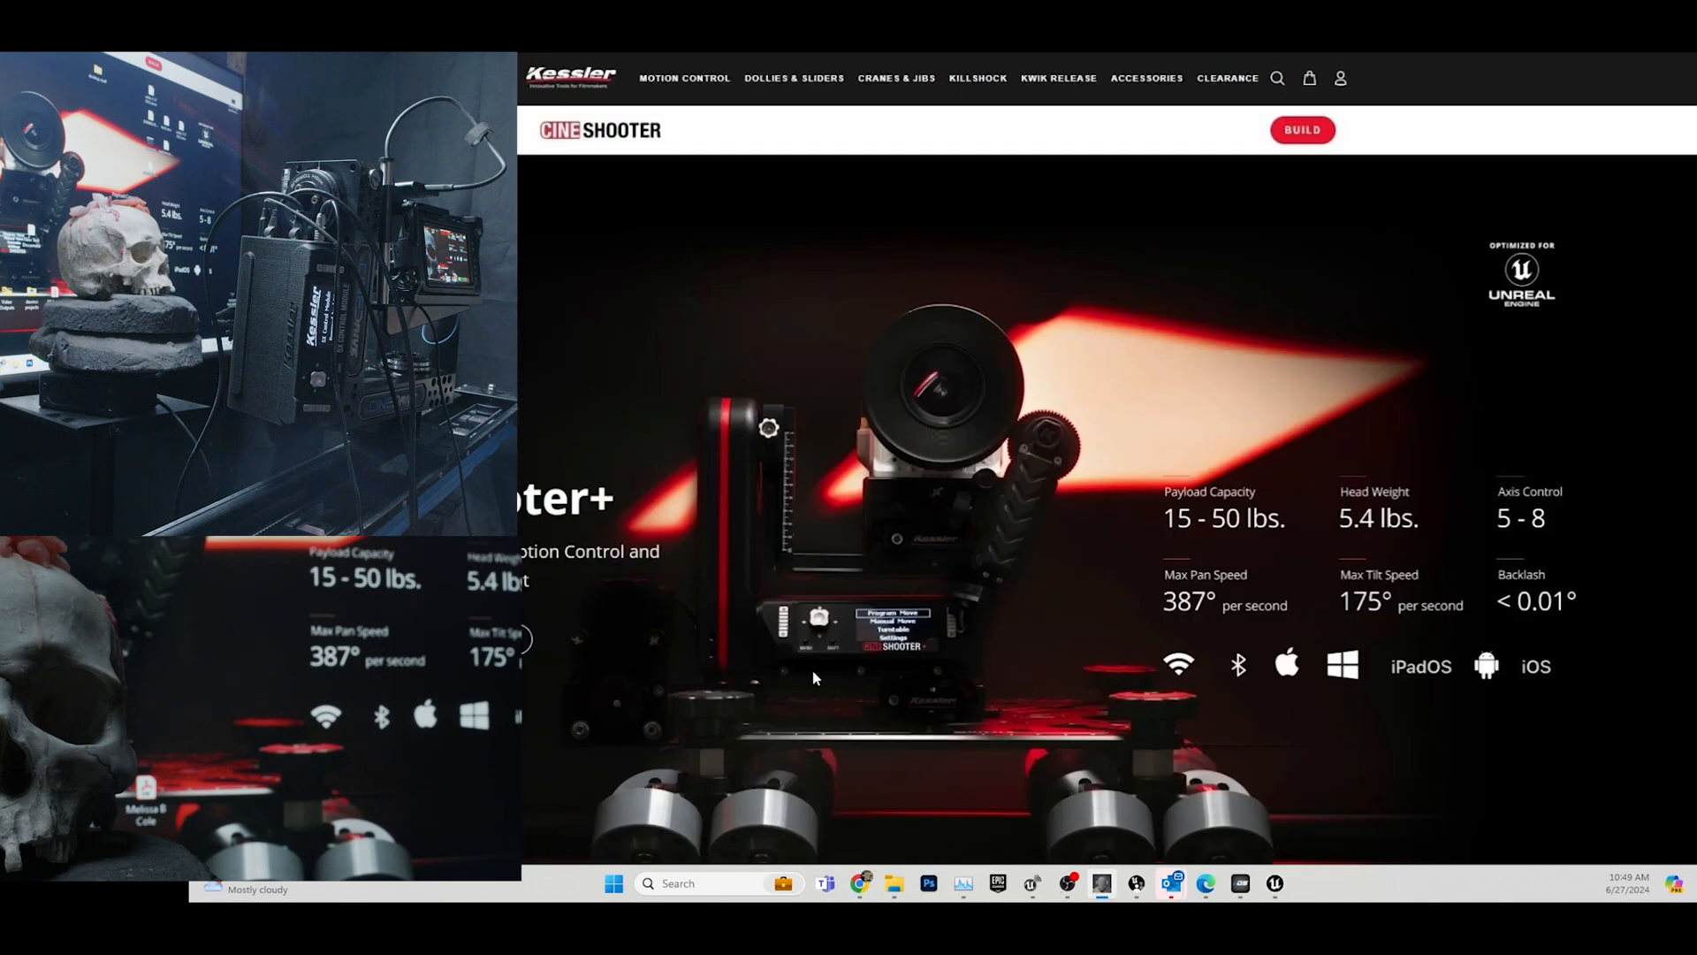
mouse_move(1288, 888)
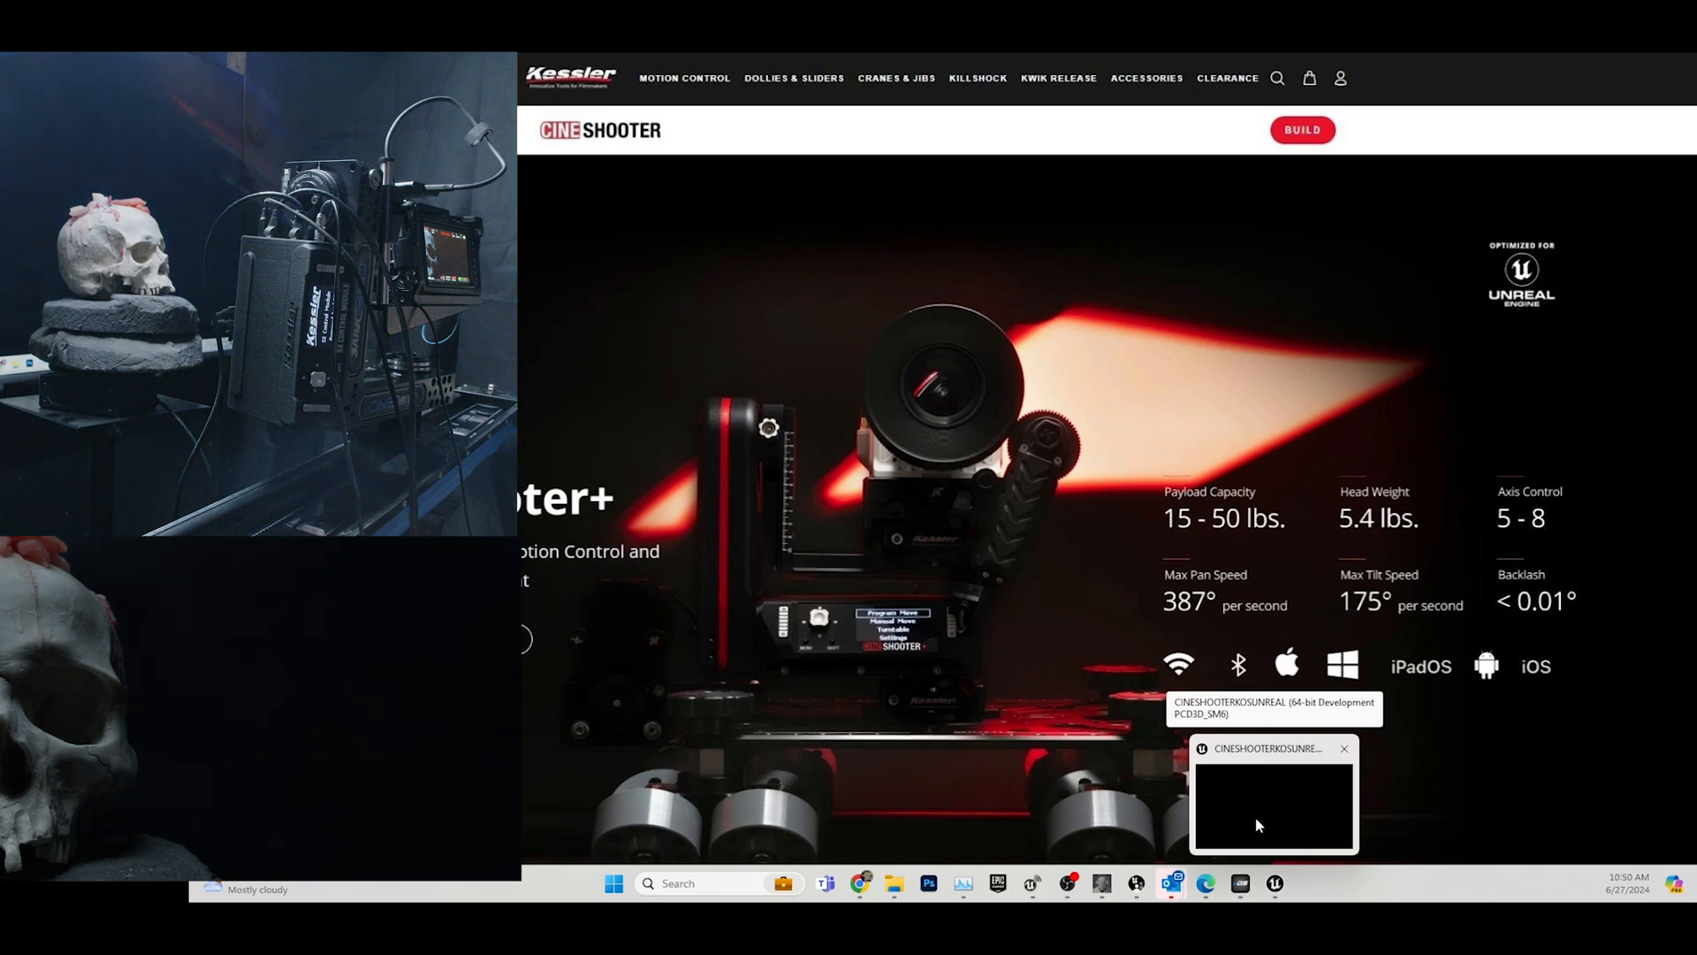
left_click(1259, 825)
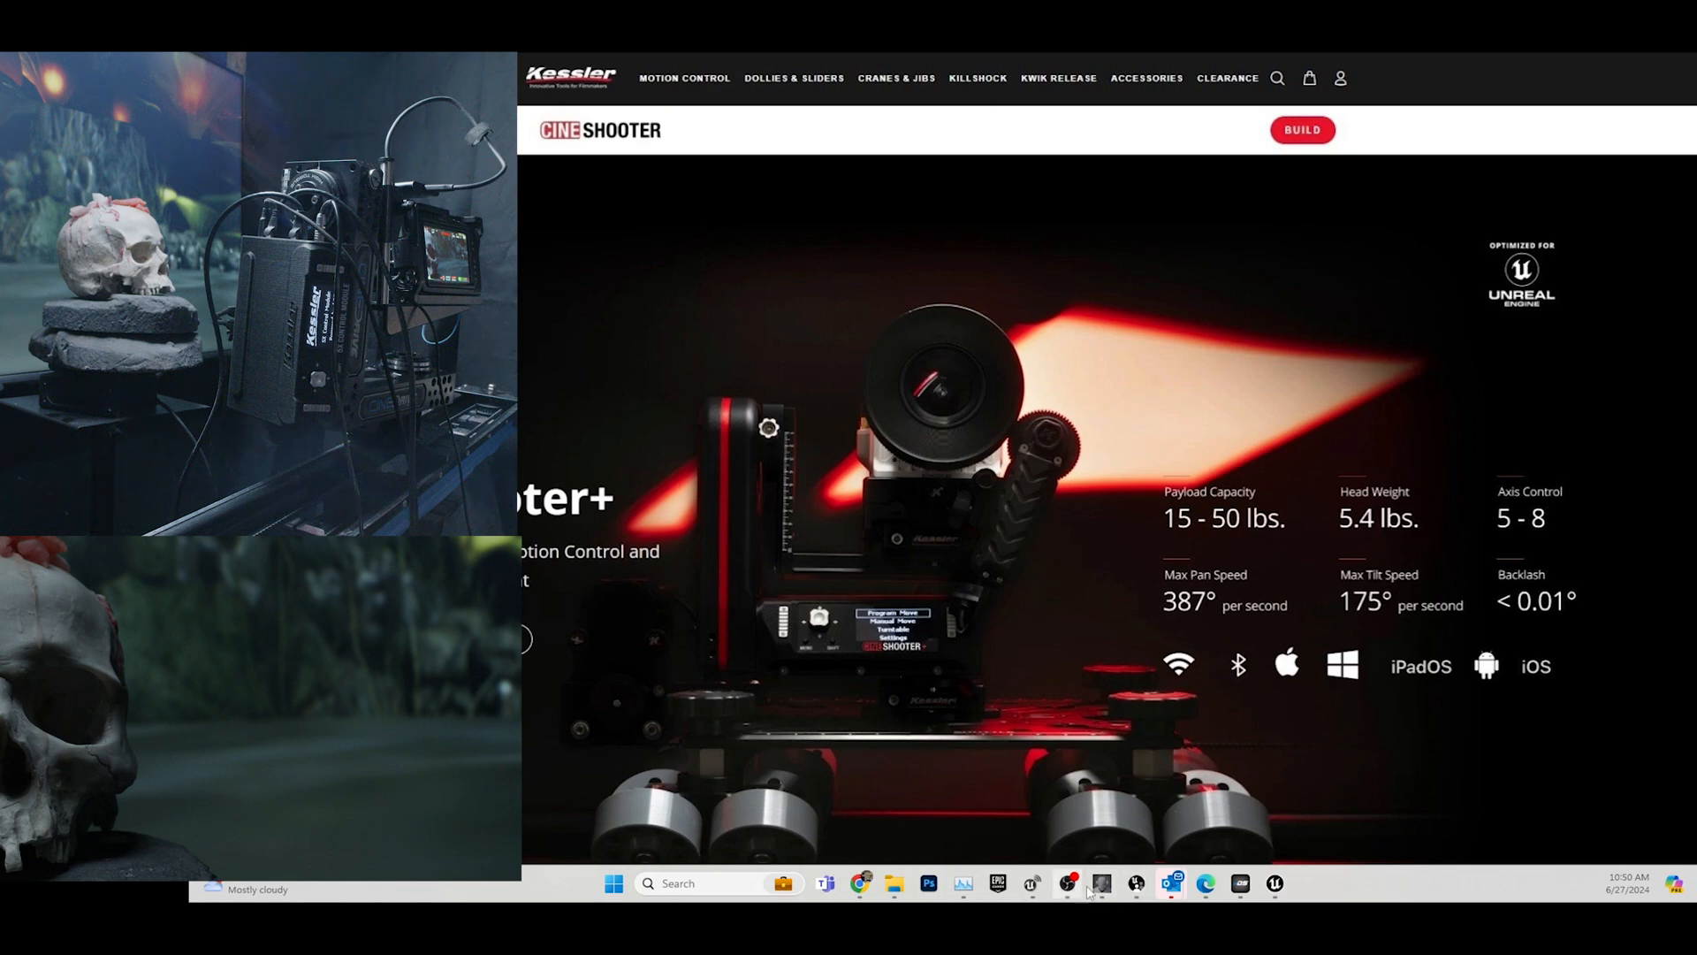
Switch to Kessler kOS and pan the camera away to about -32, back toward the skull, and to about -4.8 in Analog Mode.
left_click(1240, 884)
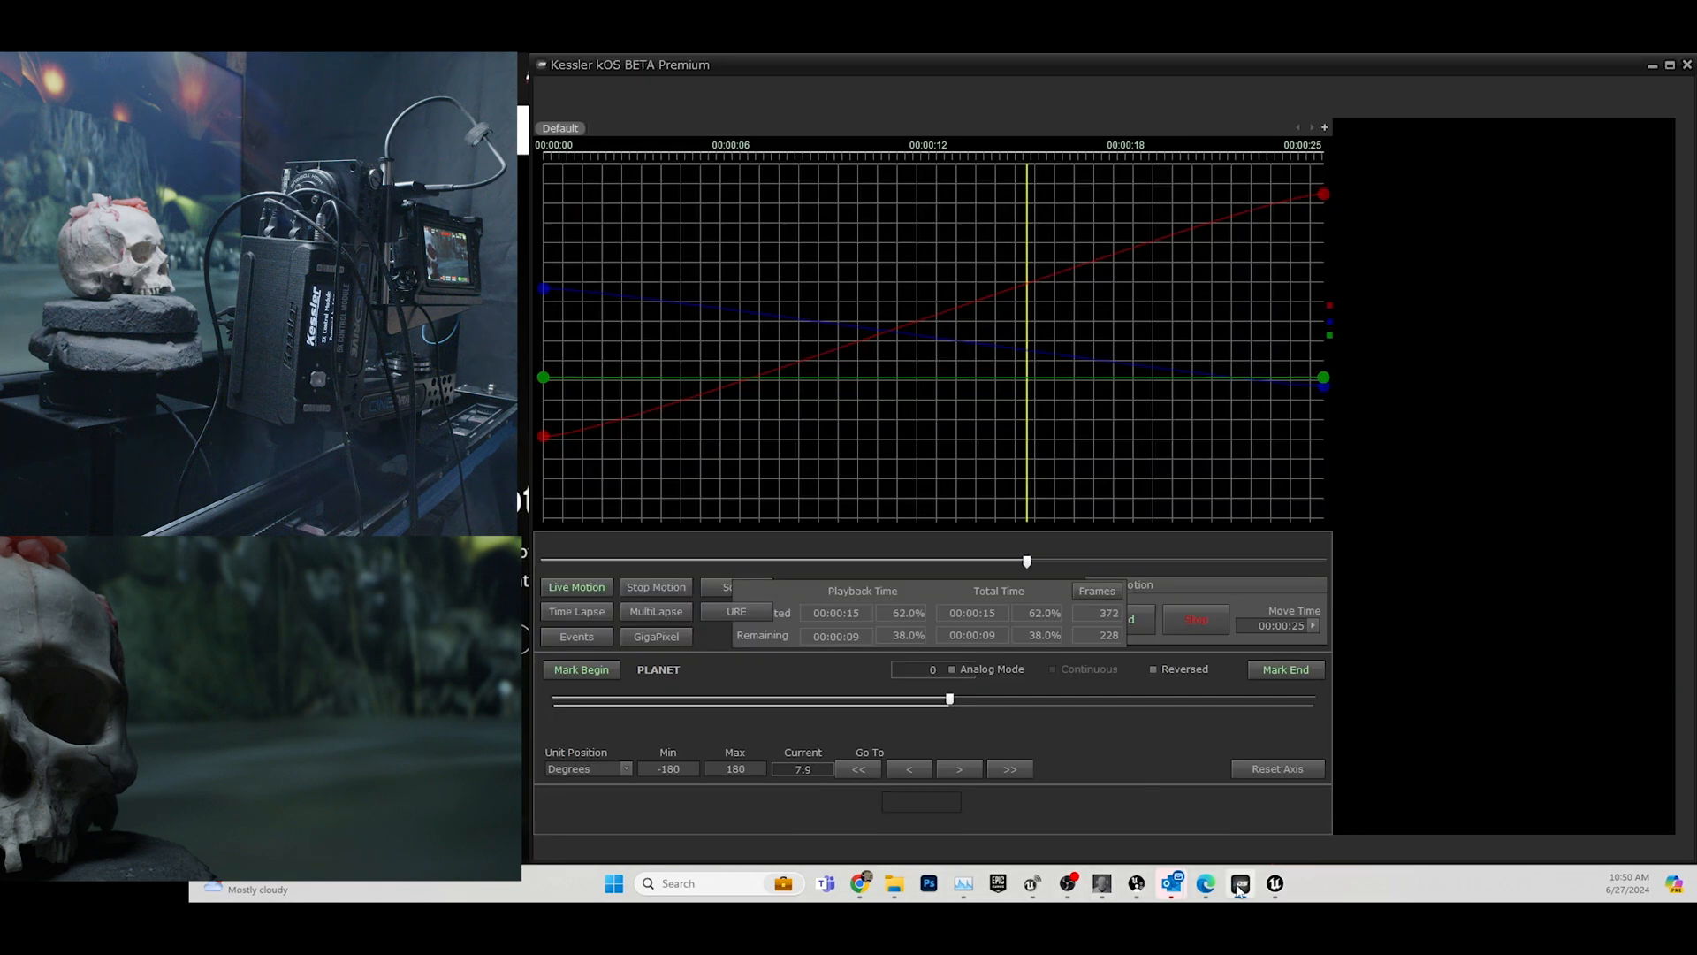
left_click(679, 801)
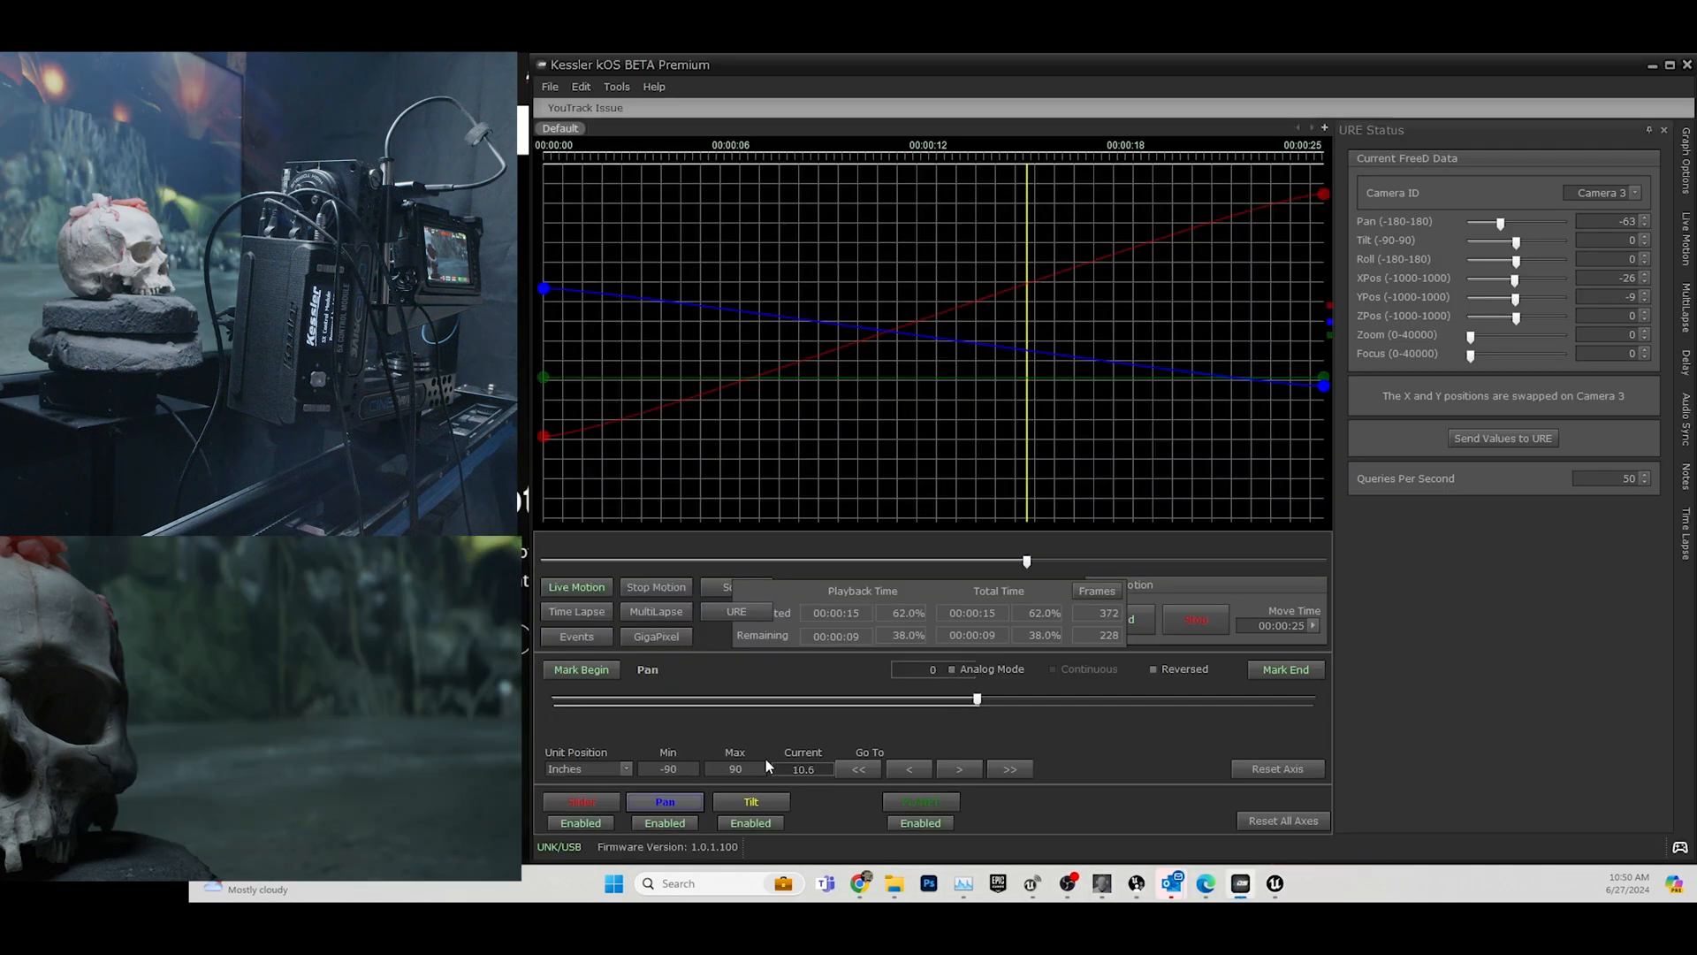
left_click_drag(978, 701, 797, 672)
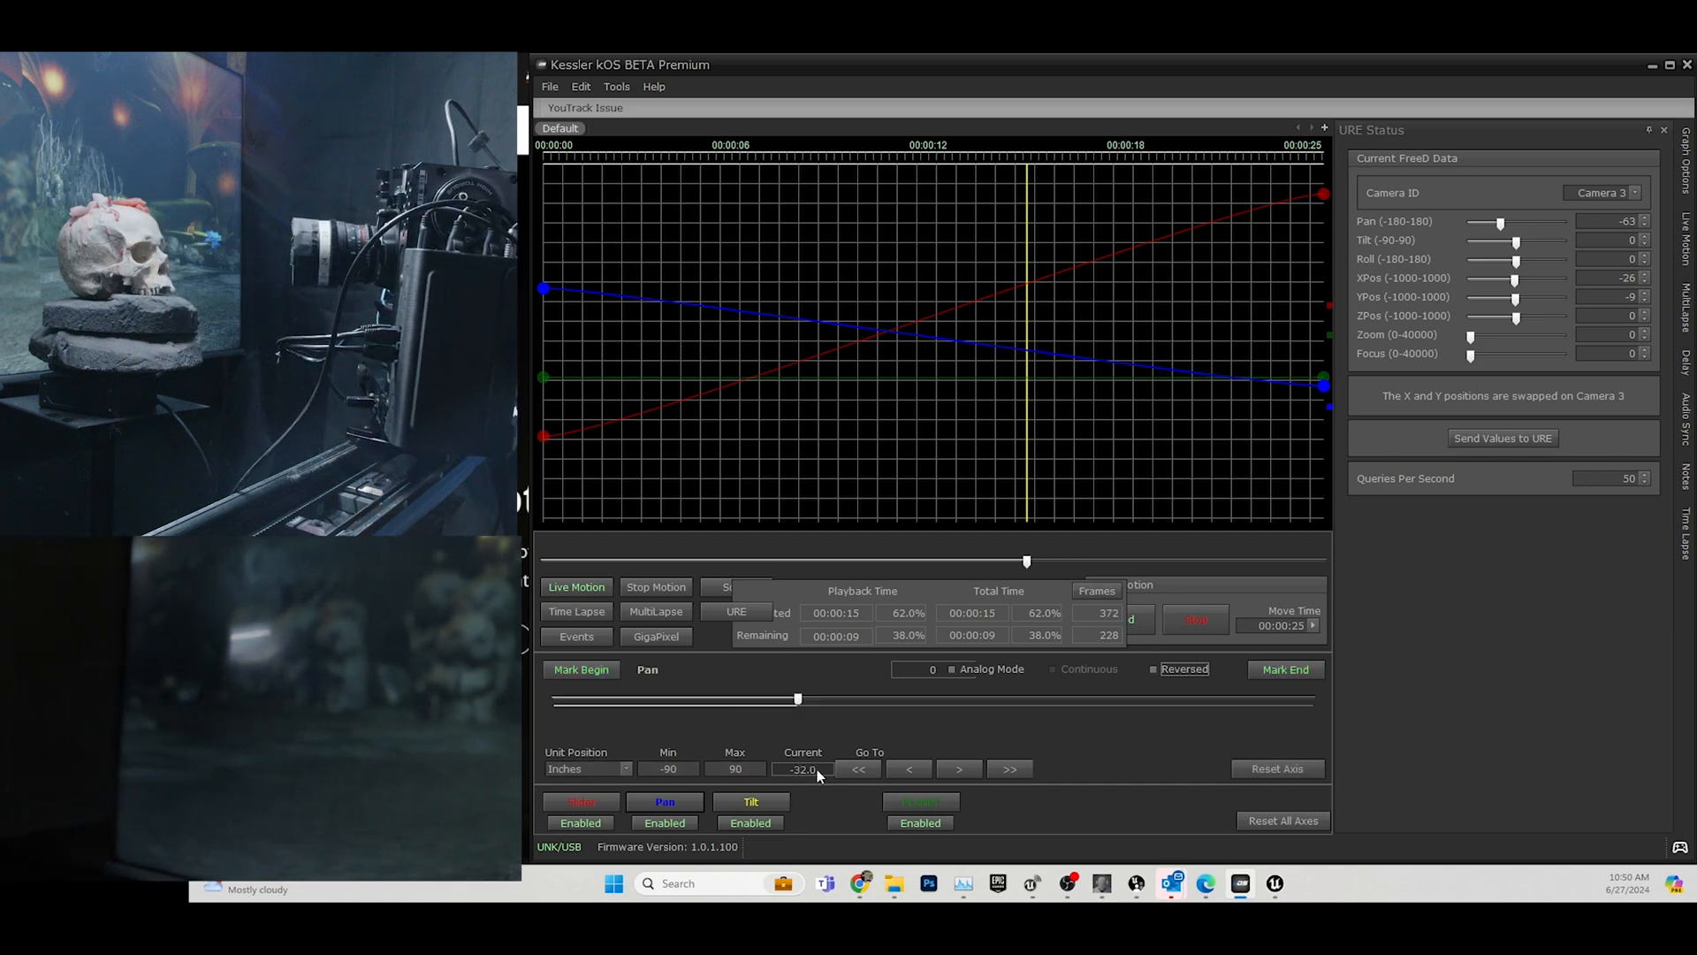
left_click_drag(798, 700, 909, 702)
left_click(1151, 672)
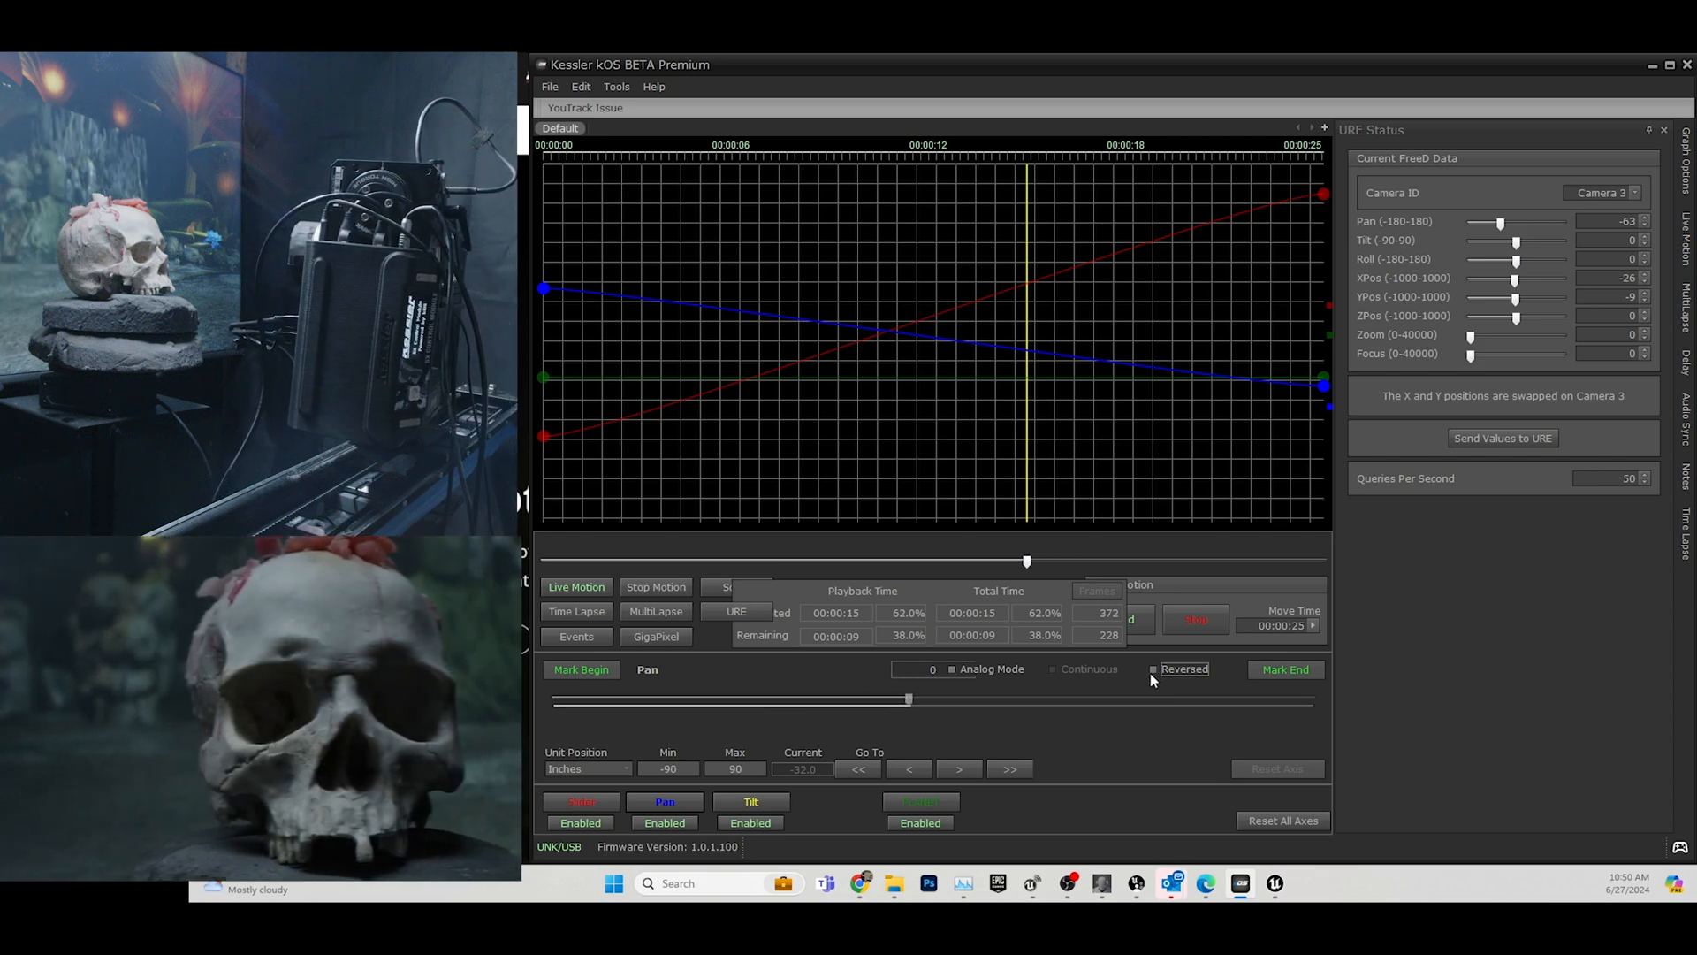
left_click(952, 669)
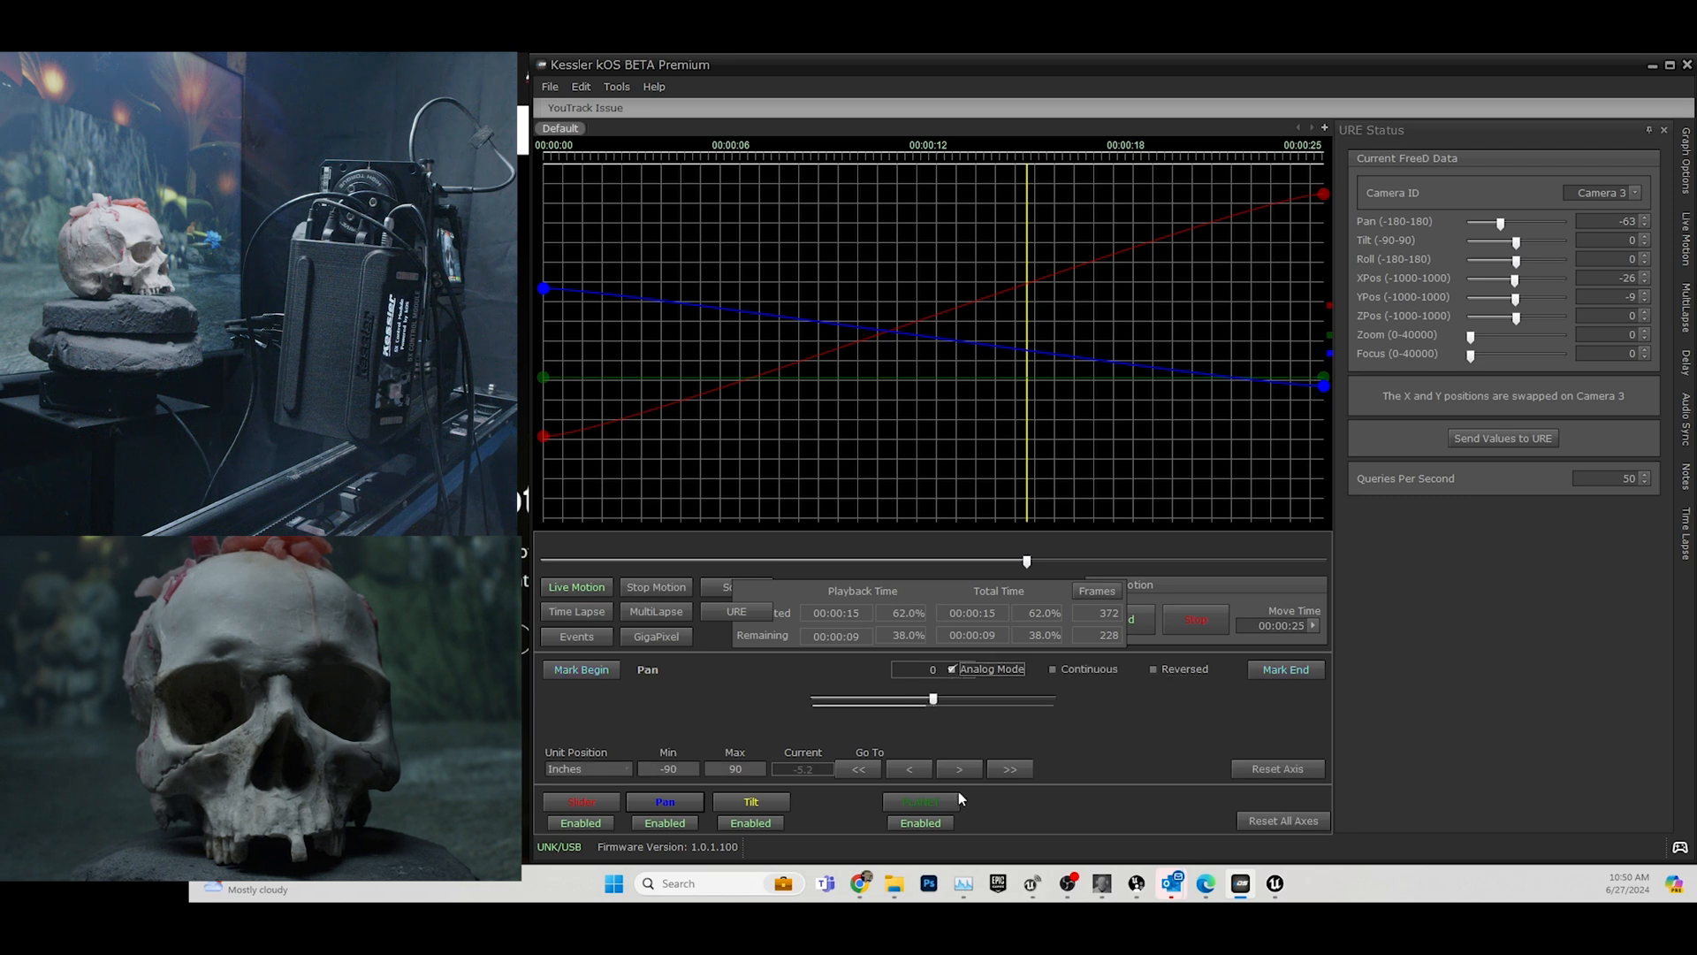
mouse_move(922, 698)
left_mouse_down()
mouse_move(992, 695)
mouse_move(932, 703)
left_mouse_up()
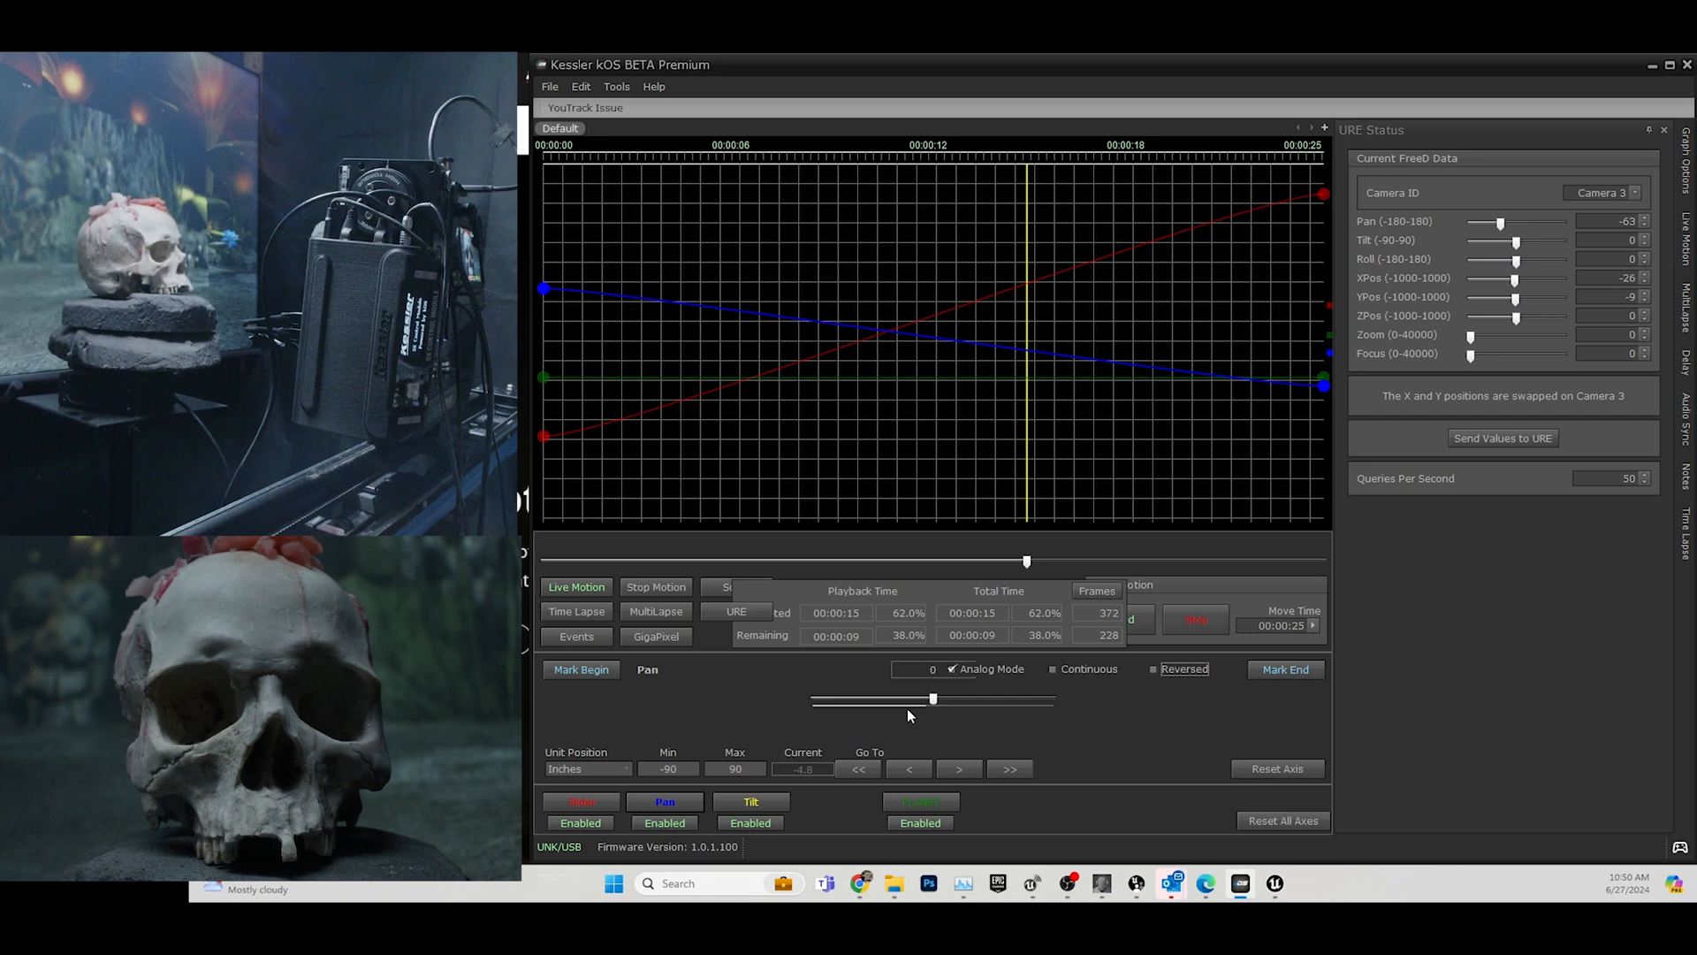
Rotate the PLANET axis through about -10.9, 74.2 and 6.1 degrees, finishing at about 121.3 degrees in Analog Mode.
left_click(900, 799)
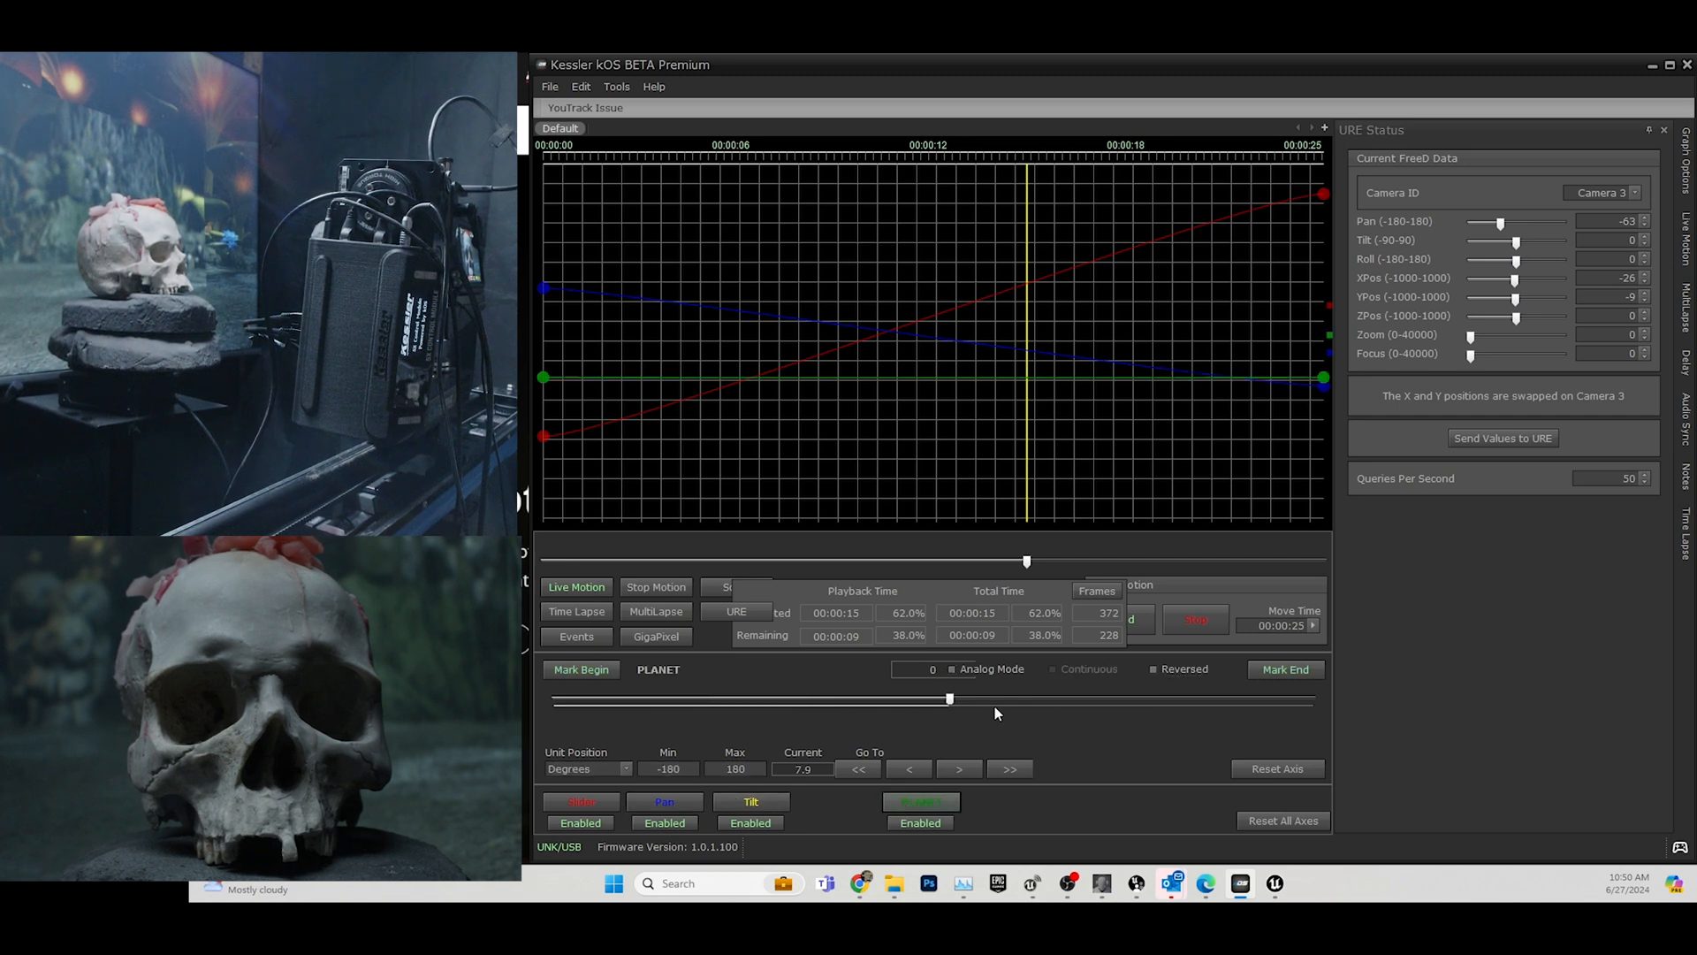
left_click(968, 670)
mouse_move(930, 703)
left_mouse_down()
mouse_move(874, 707)
mouse_move(956, 699)
left_mouse_up()
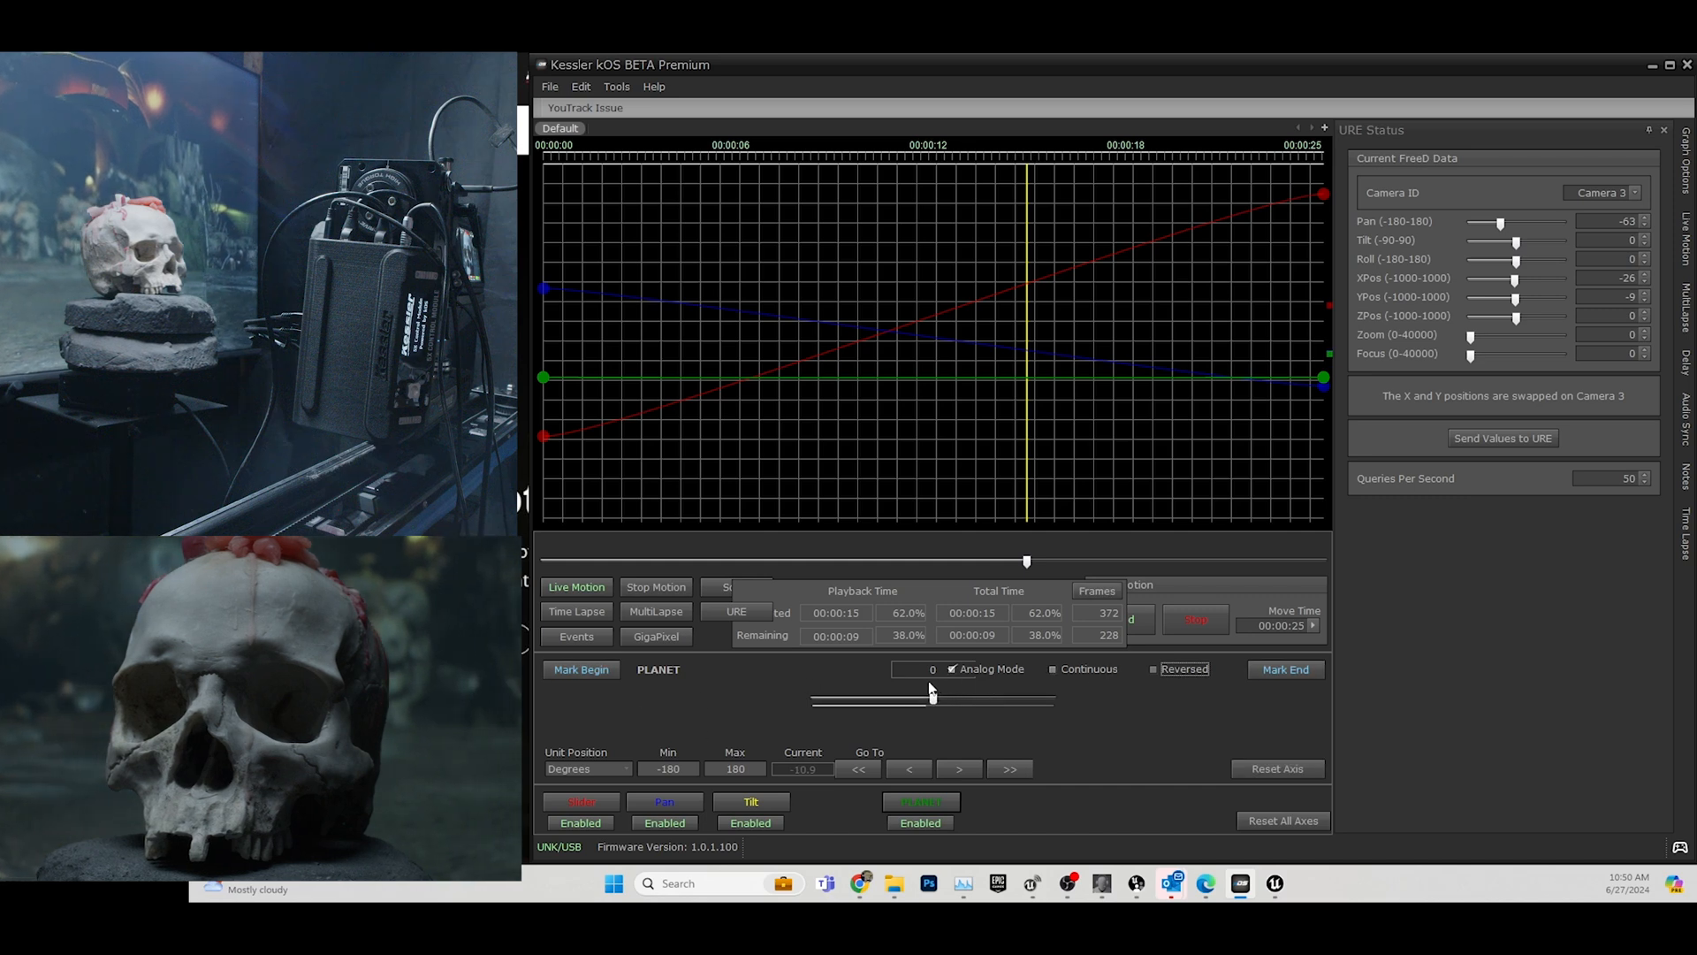
left_click(953, 670)
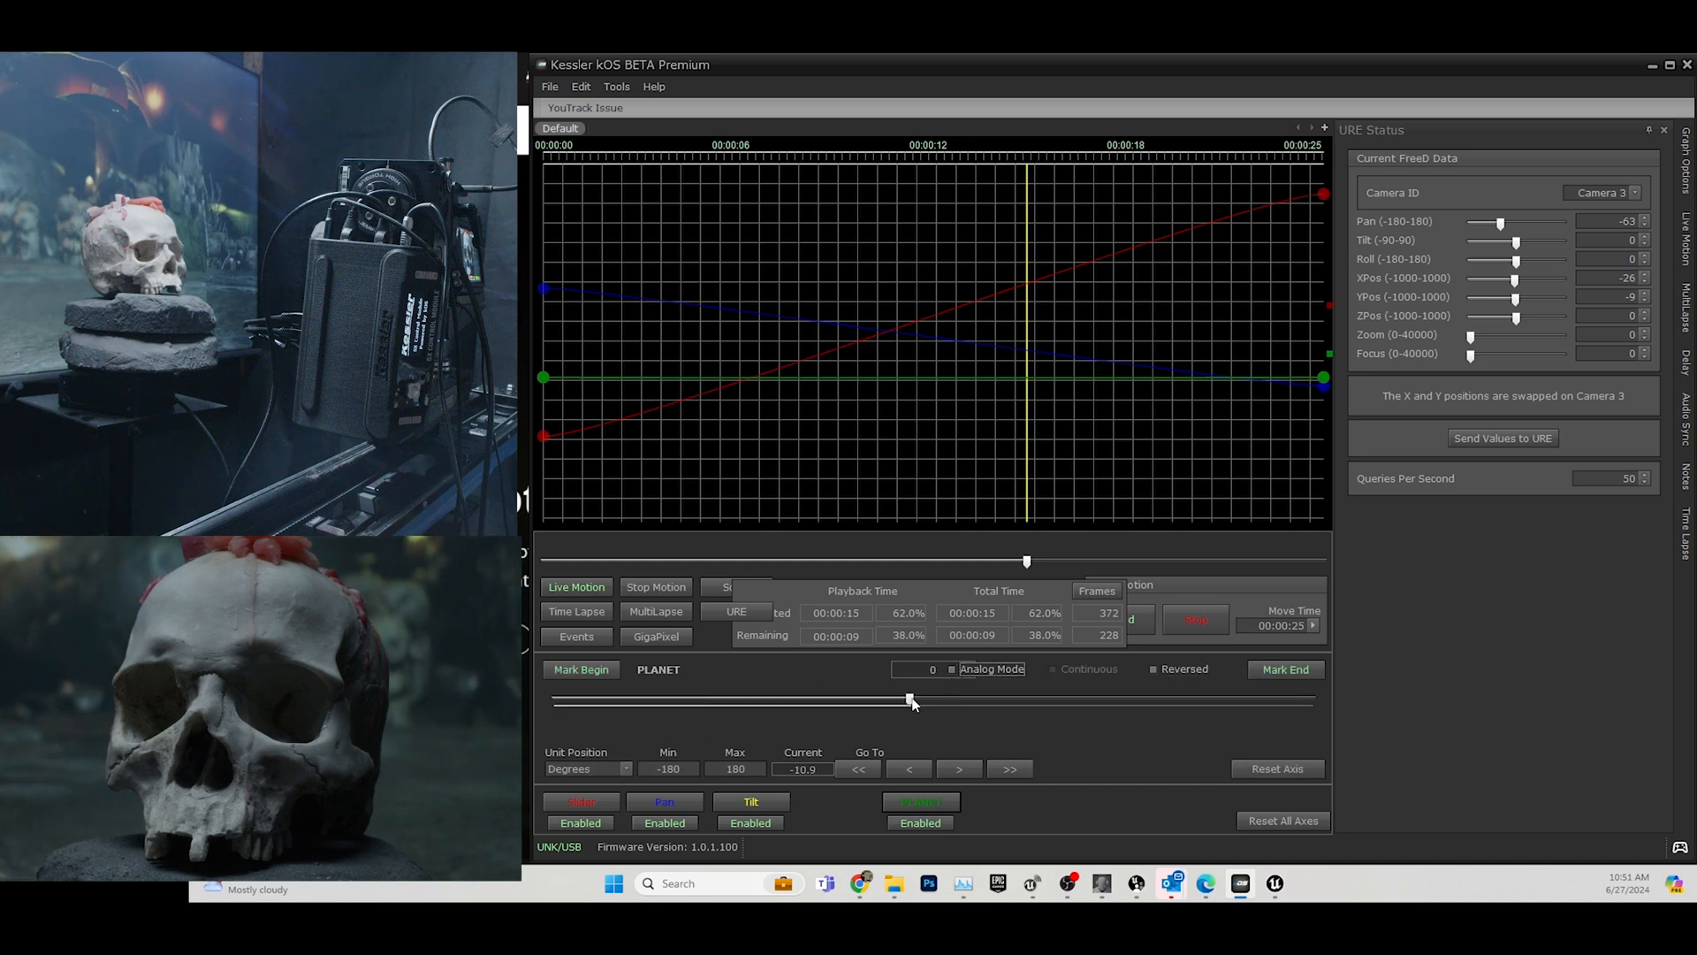
left_click_drag(912, 701, 978, 697)
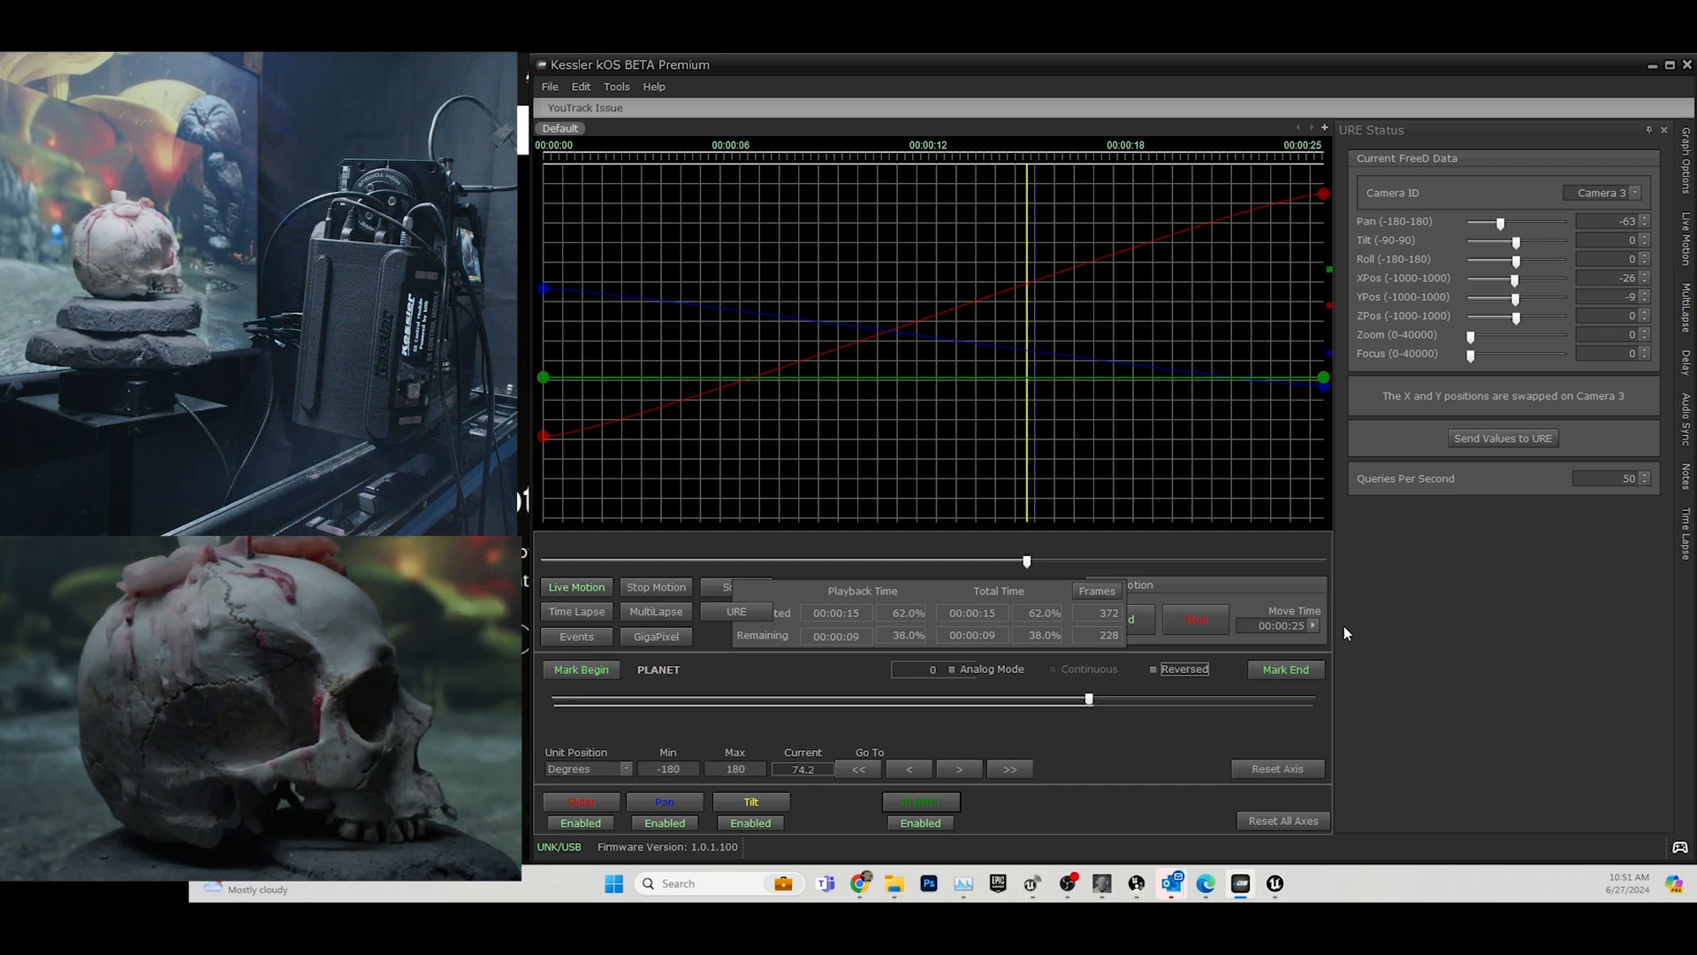
left_click_drag(1090, 701, 950, 708)
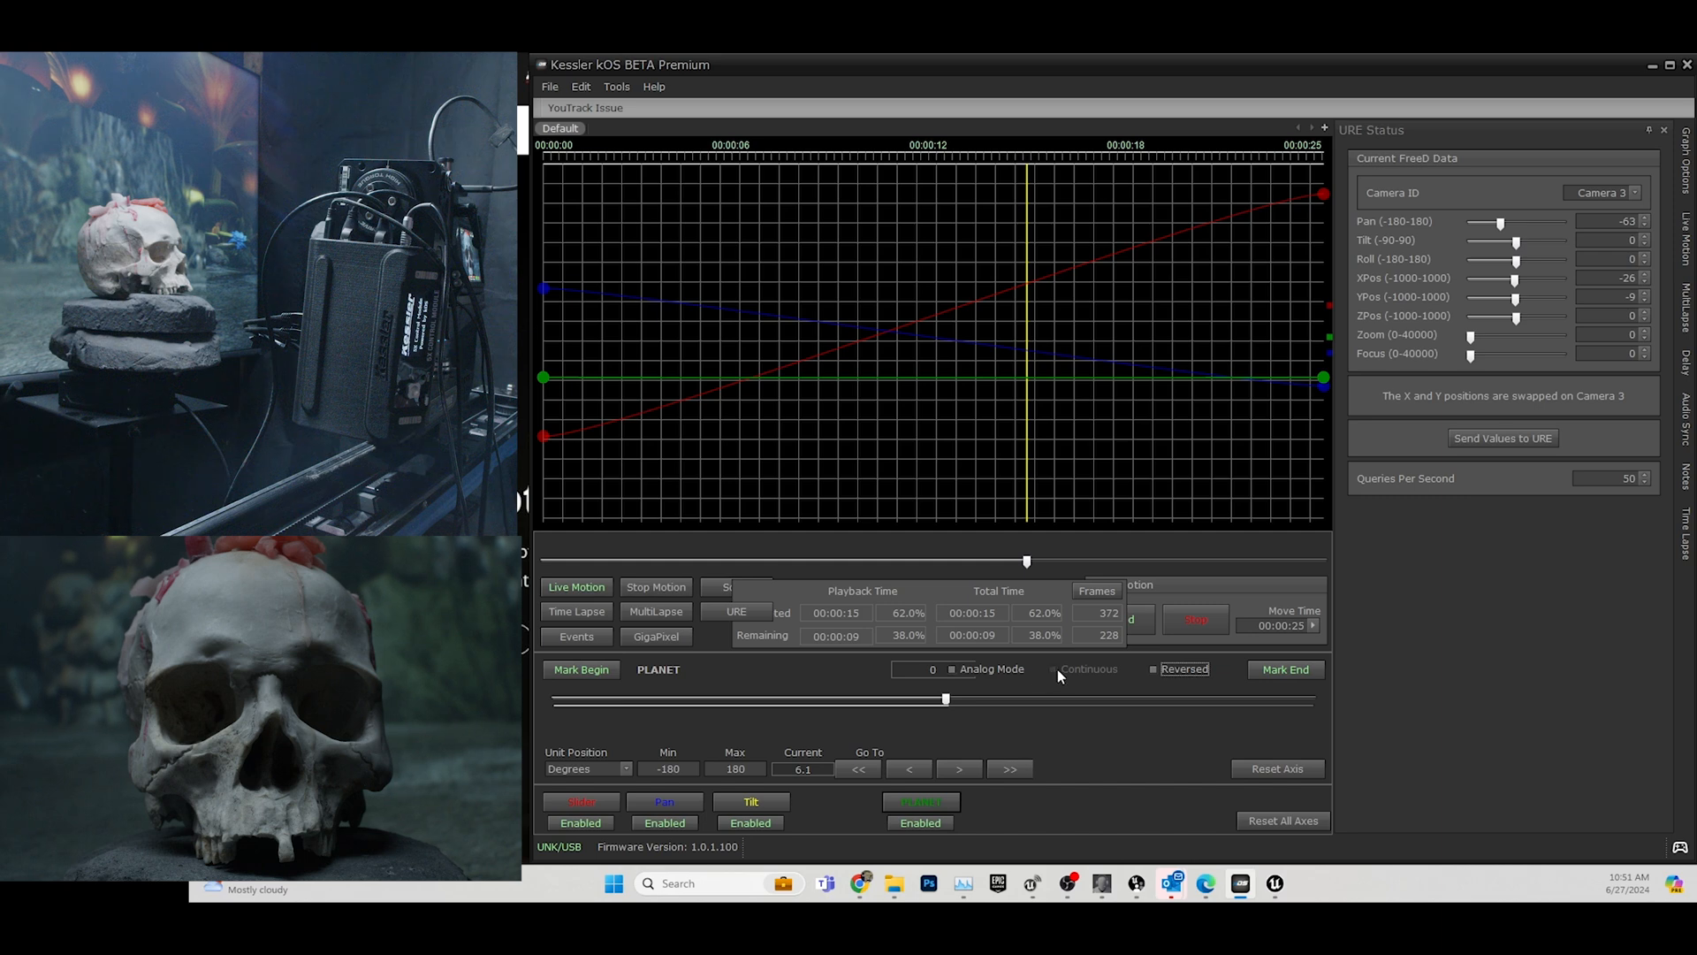
left_click(951, 669)
left_click_drag(937, 699, 975, 695)
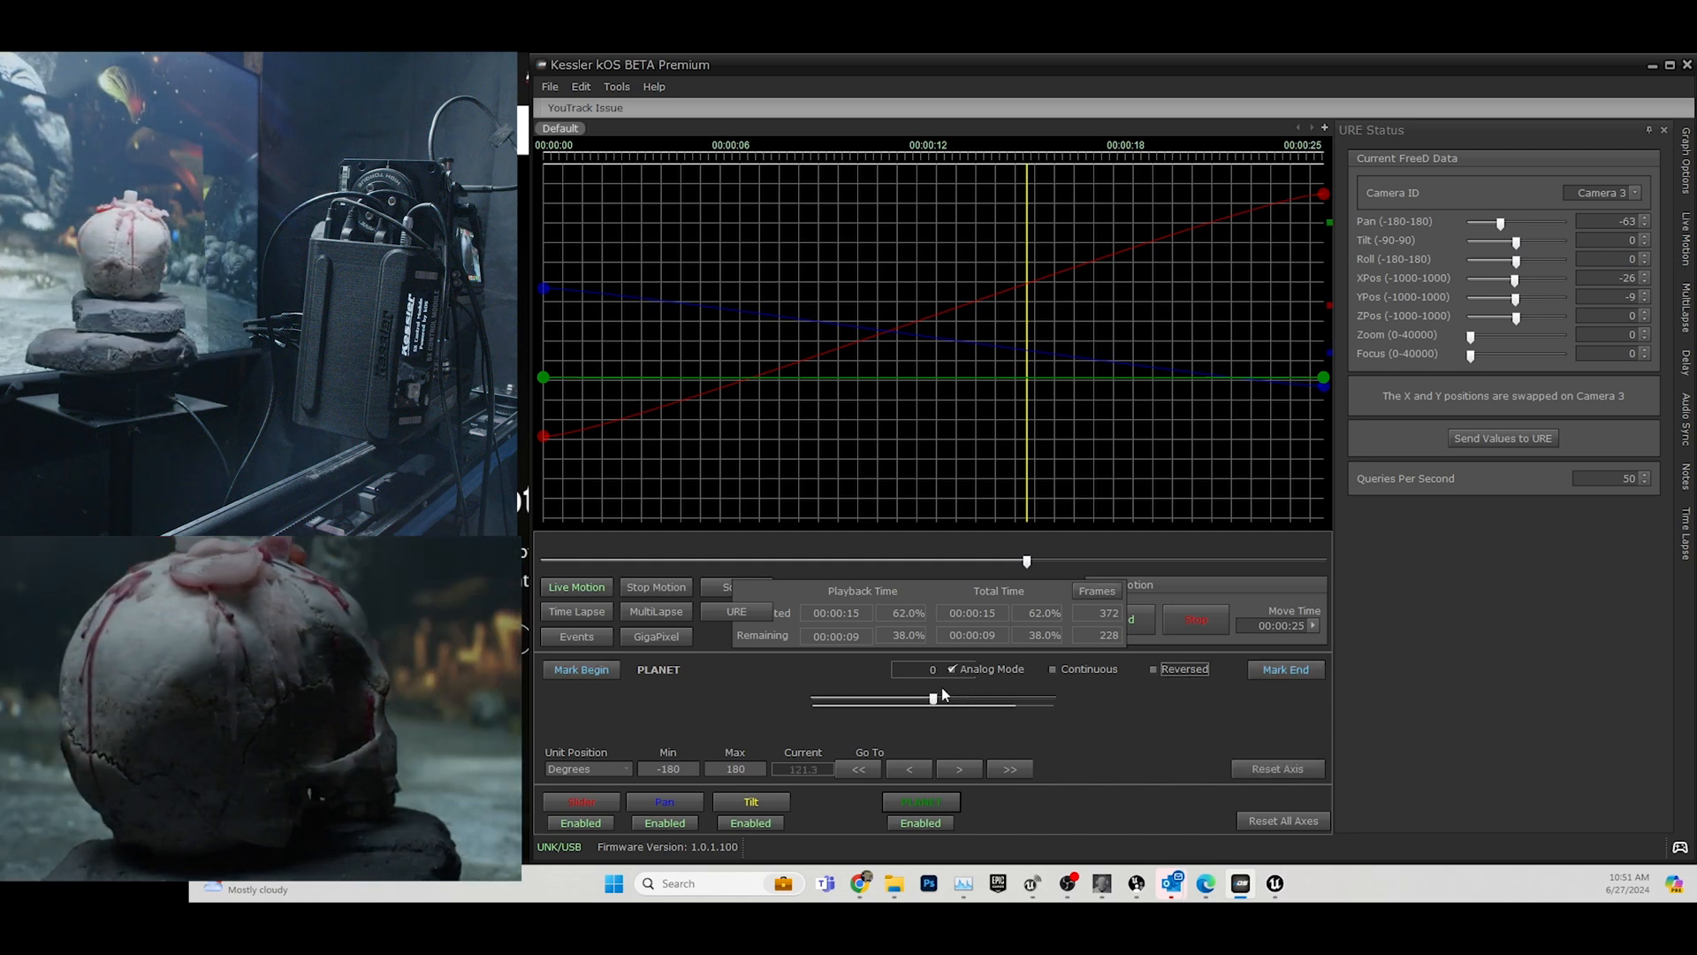
Move the Slider axis to about -6.4 inches.
left_click(593, 805)
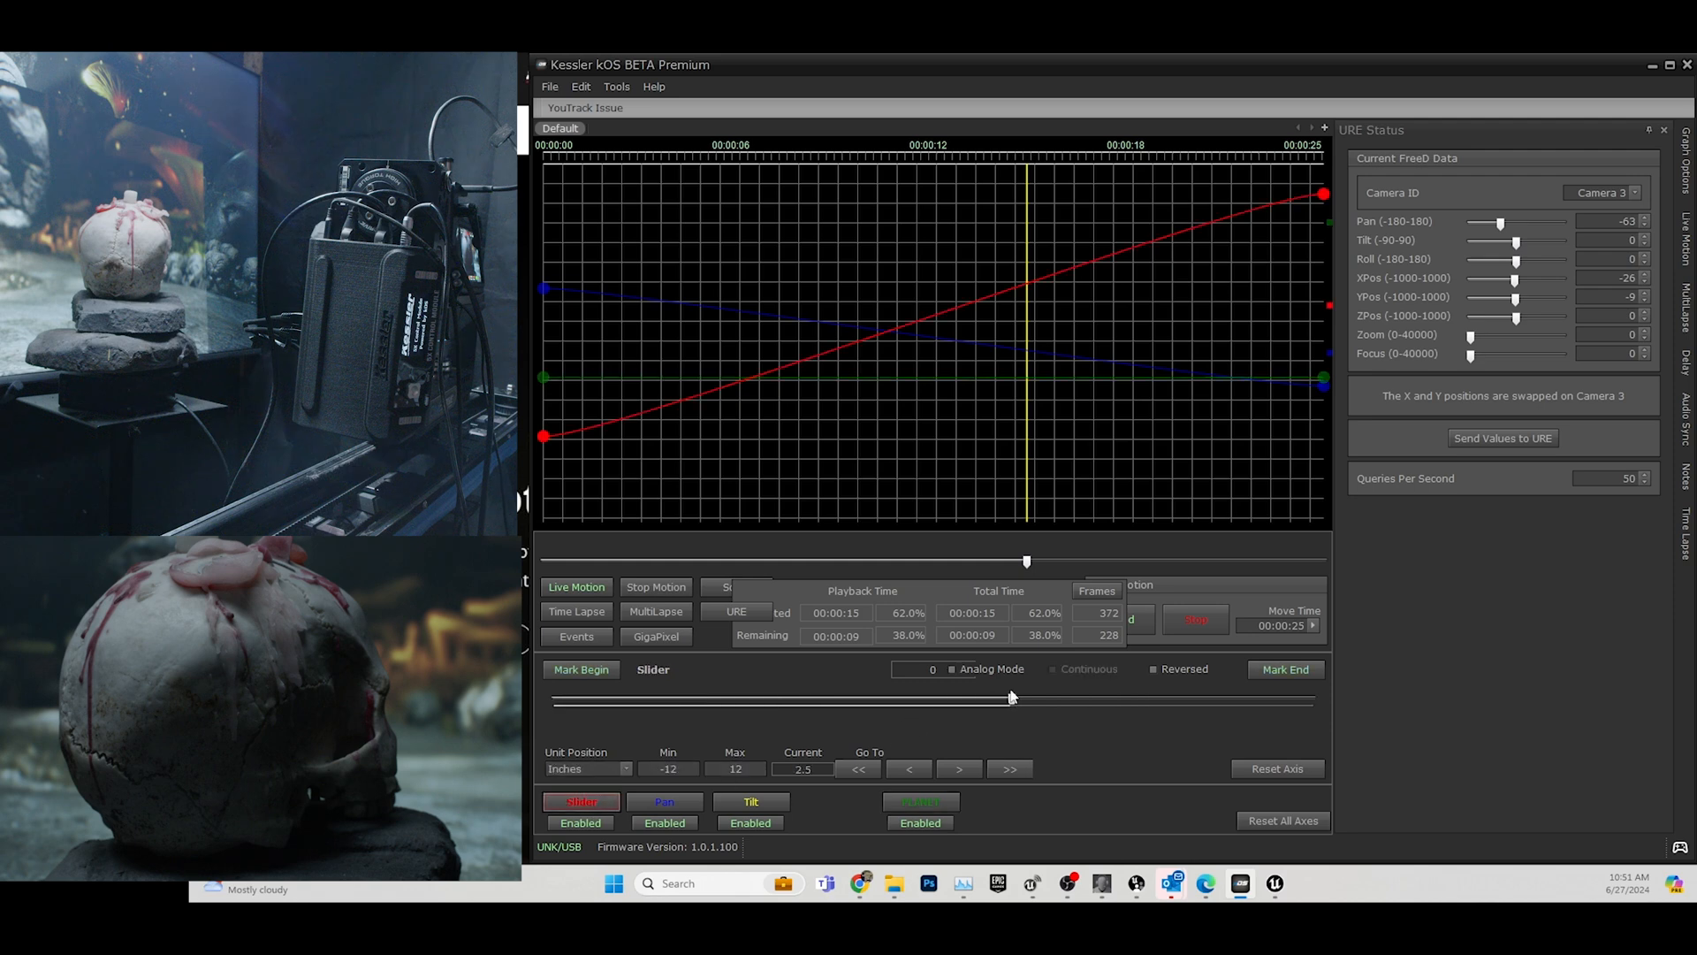
left_click_drag(997, 704, 909, 708)
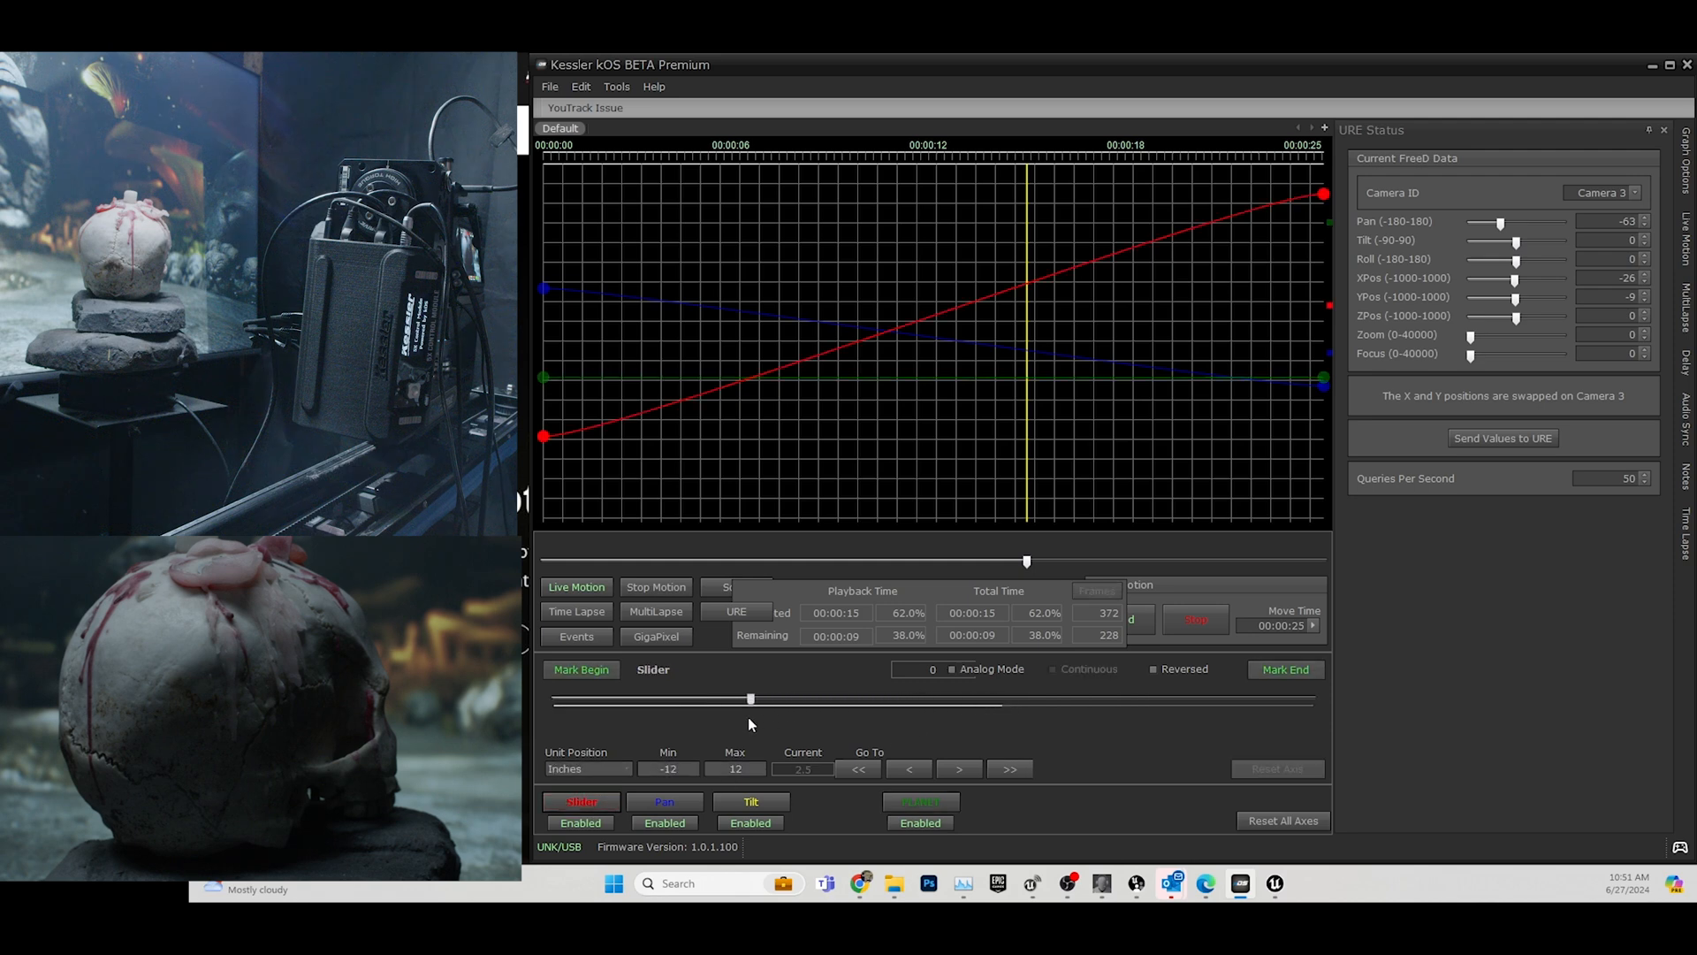
mouse_move(748, 717)
left_mouse_down()
mouse_move(686, 719)
mouse_move(736, 720)
left_mouse_up()
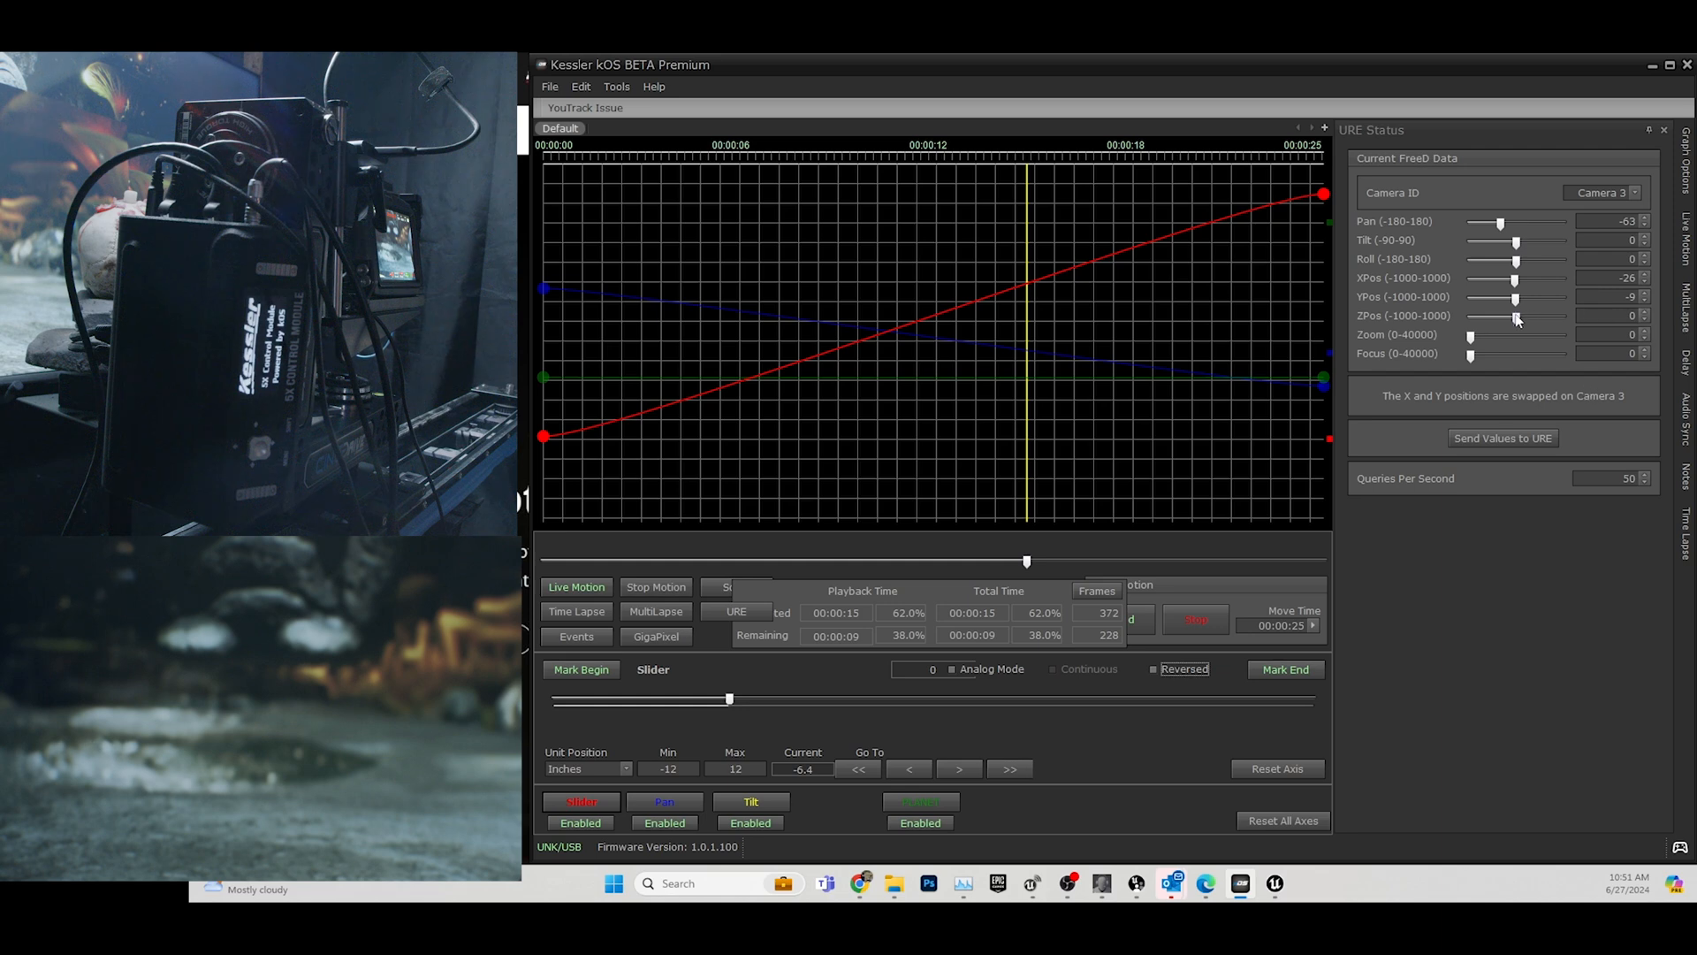
Refine the figure's placement with Camera 3's FreeD values: Pan 5, Roll -5, YPos 43 and ZPos -30.
left_click_drag(1517, 319, 1515, 322)
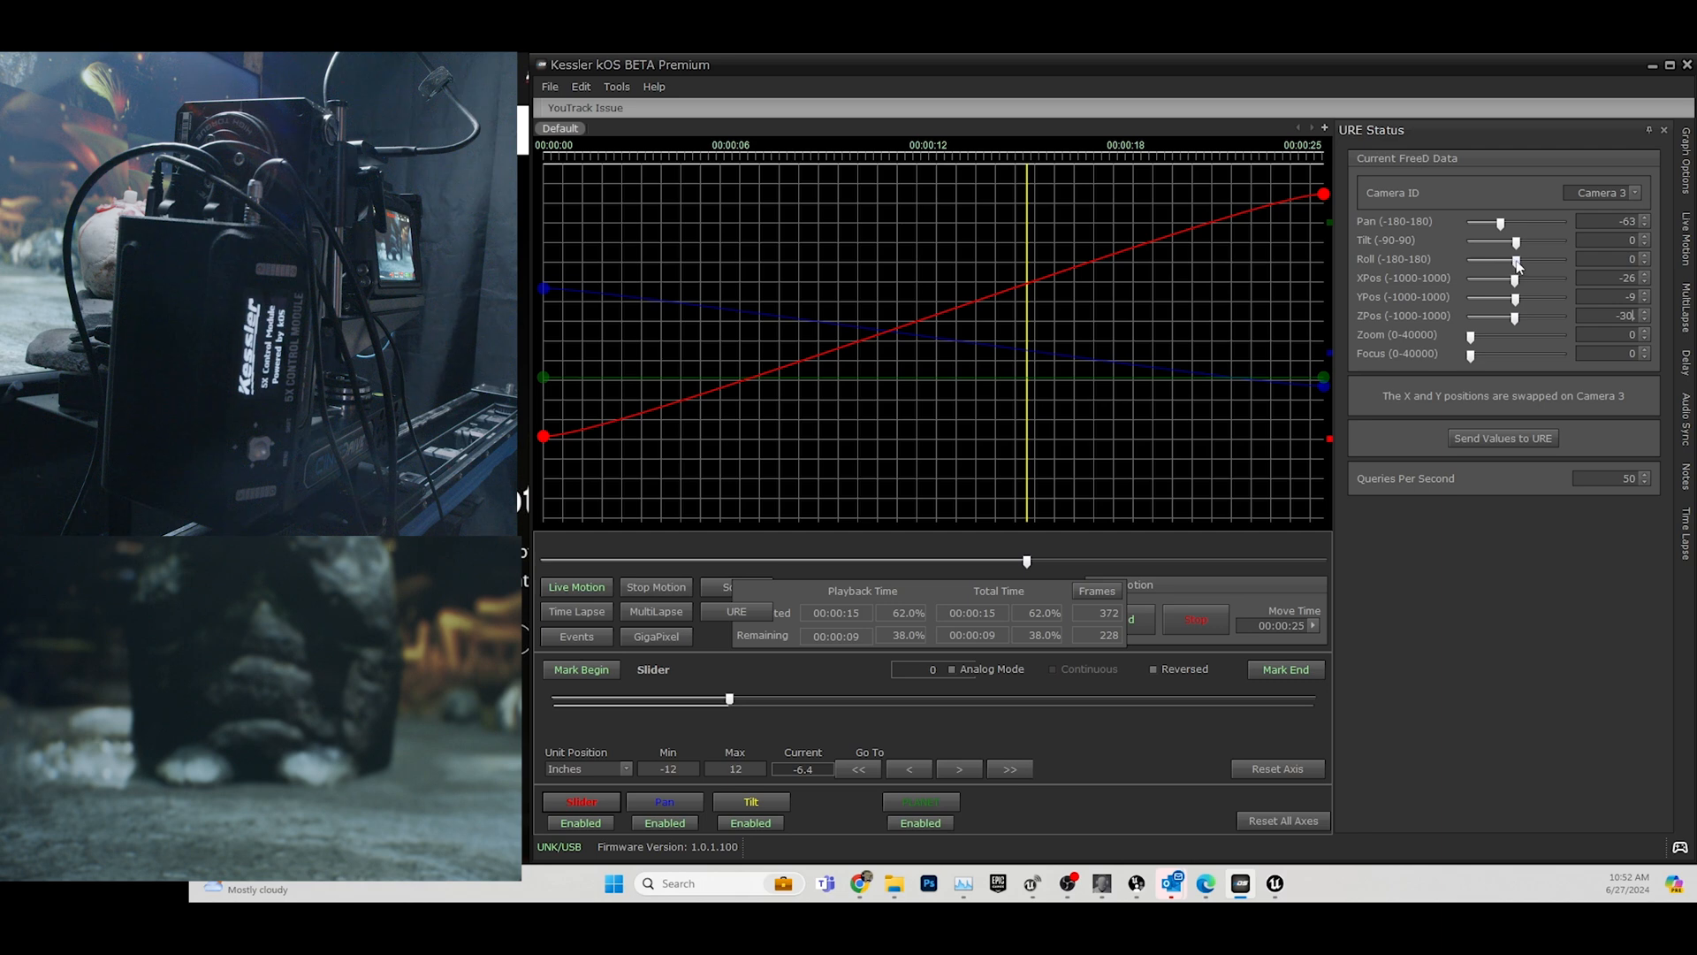
left_click_drag(1541, 263, 1518, 300)
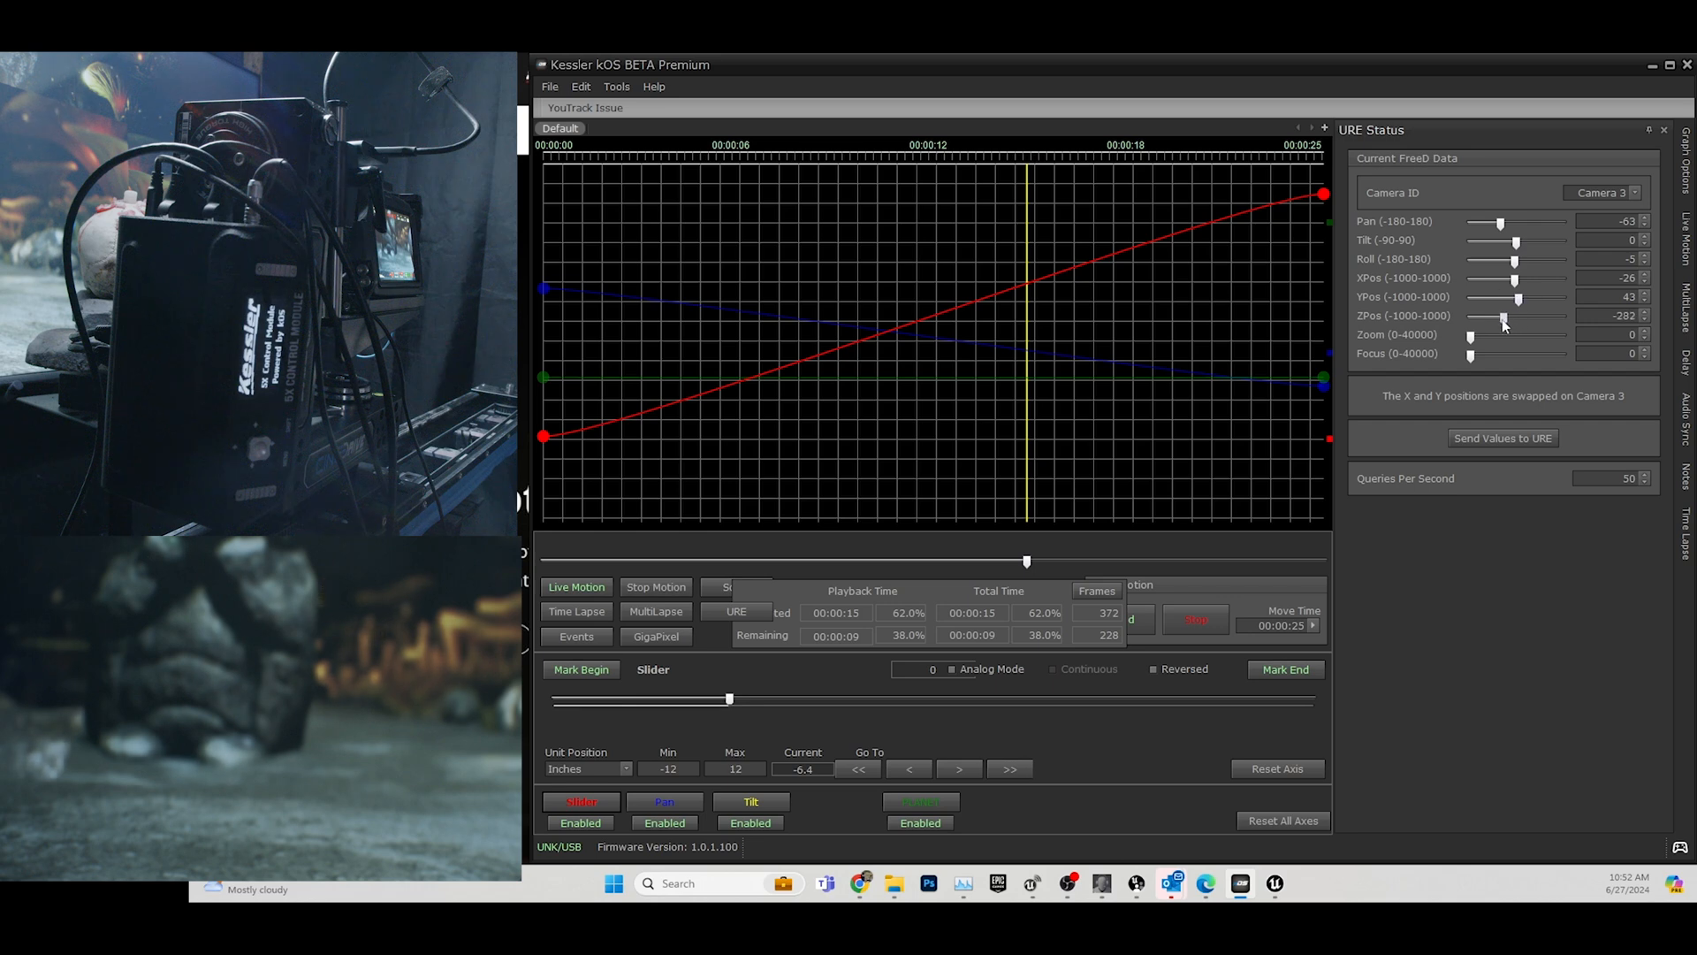
left_click_drag(1531, 325, 1517, 322)
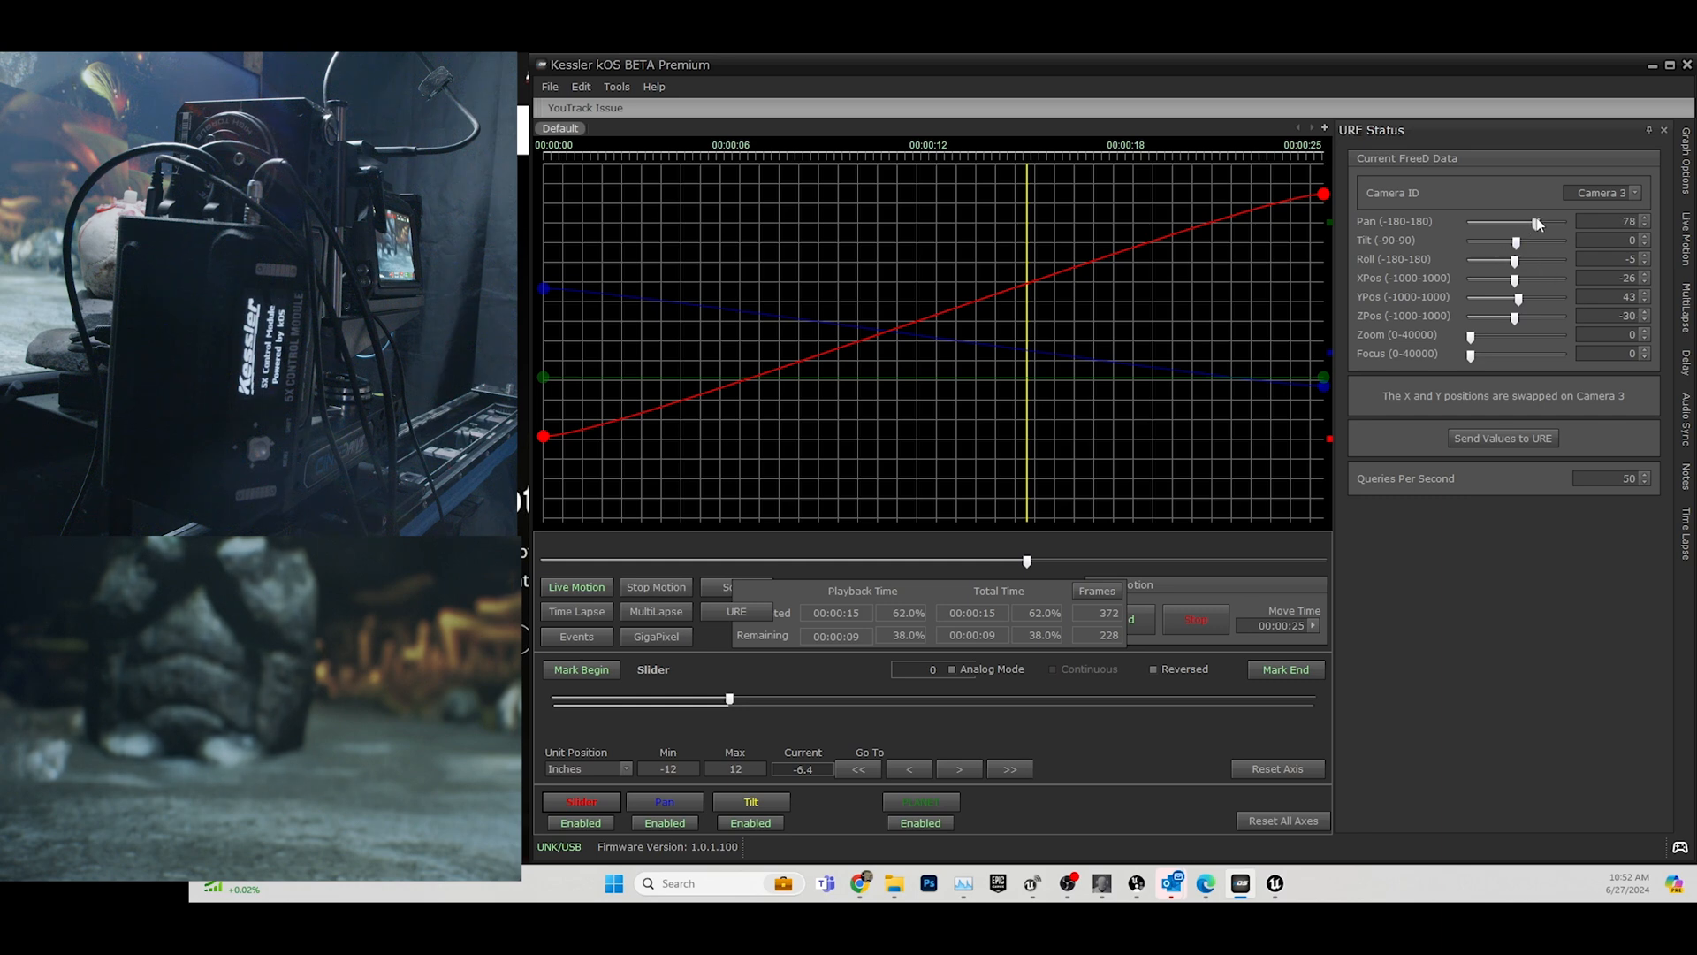
mouse_move(1522, 224)
left_mouse_down()
mouse_move(1501, 230)
mouse_move(1520, 225)
left_mouse_up()
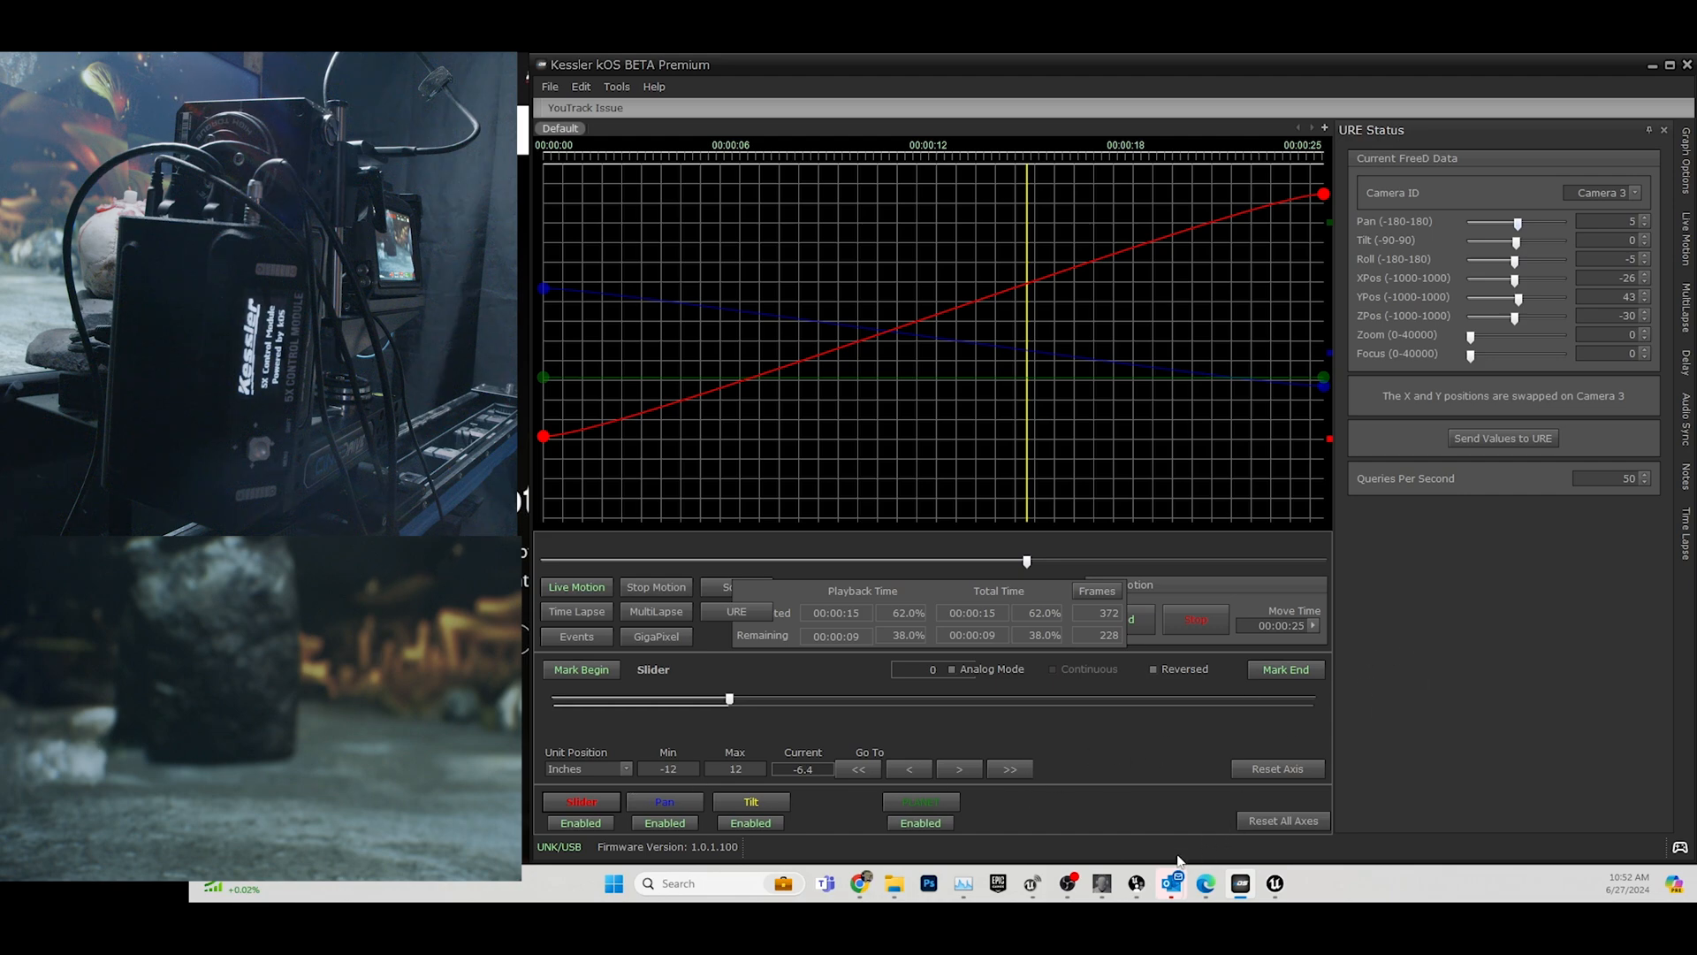
Switch to Switchboard, stop the Node_0 nDisplay device and launch Unreal on the editor device.
left_click(1101, 884)
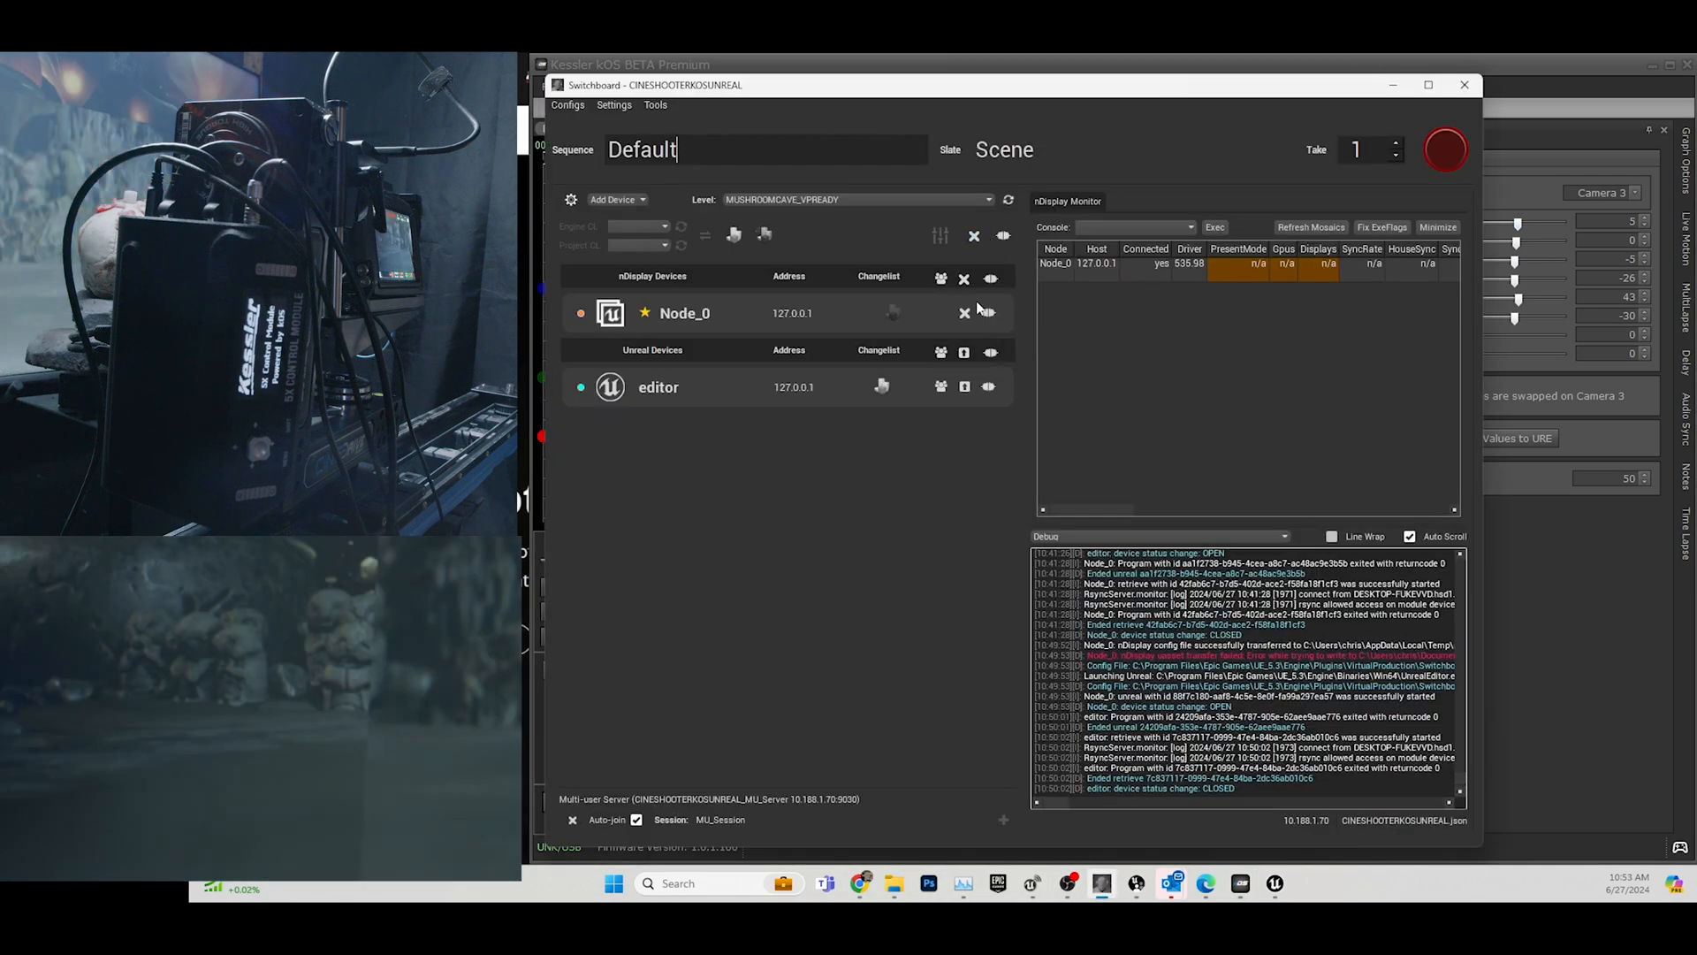
left_click(965, 313)
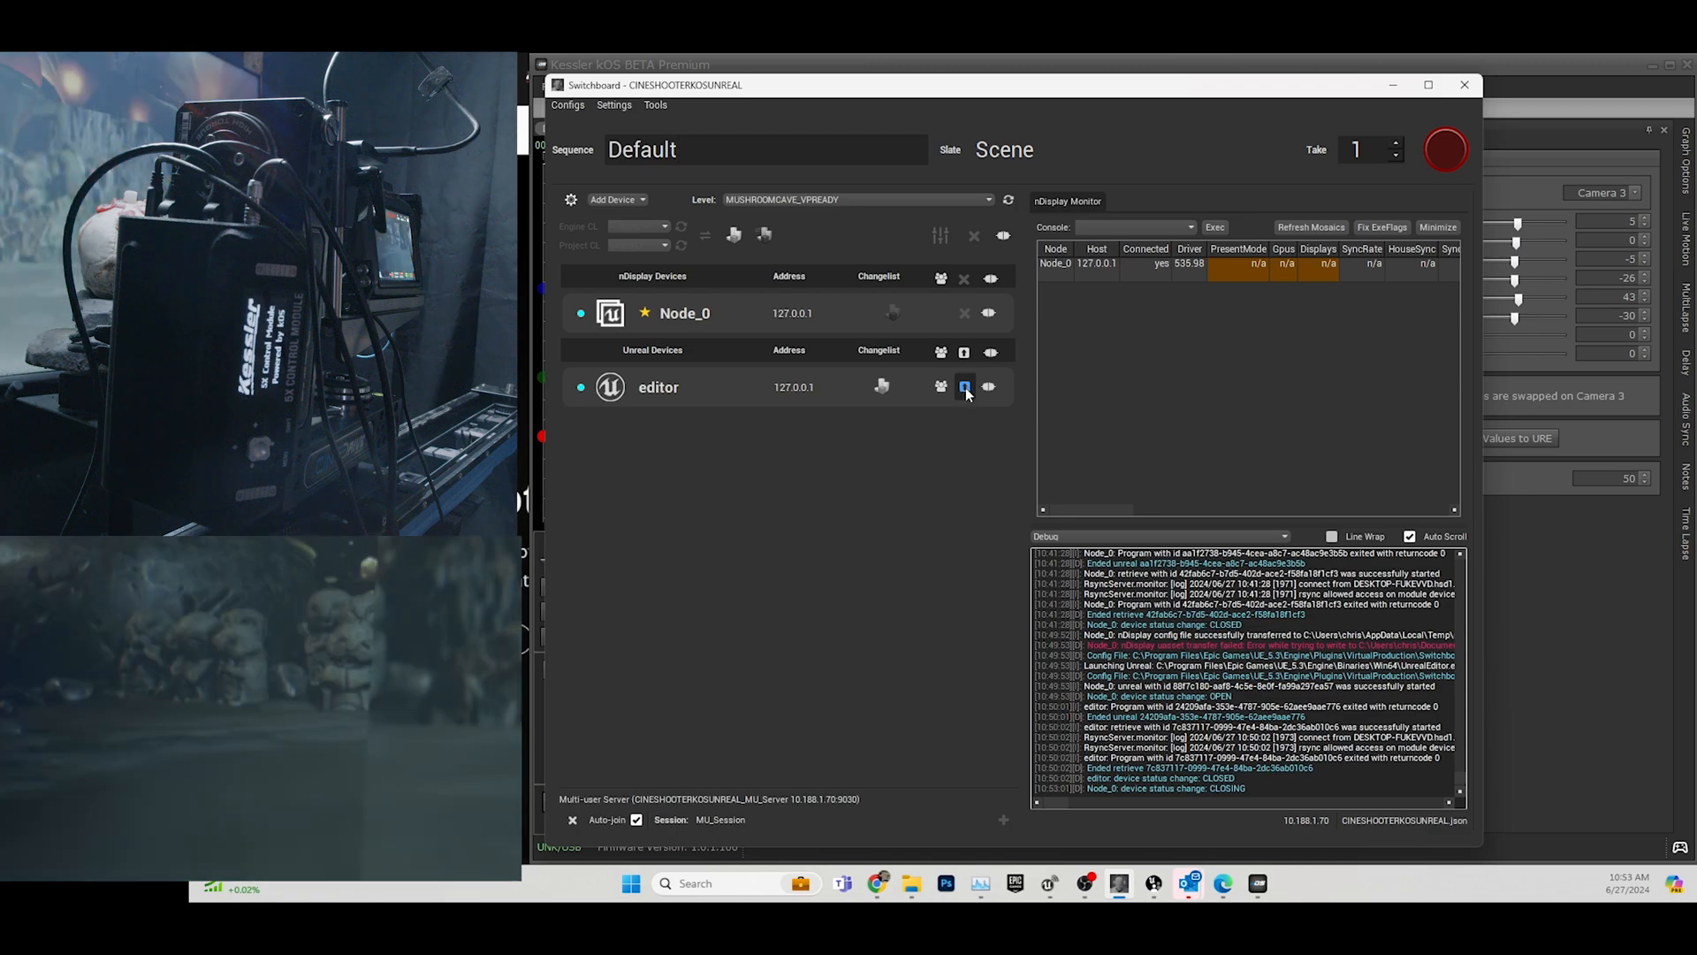
left_click(965, 387)
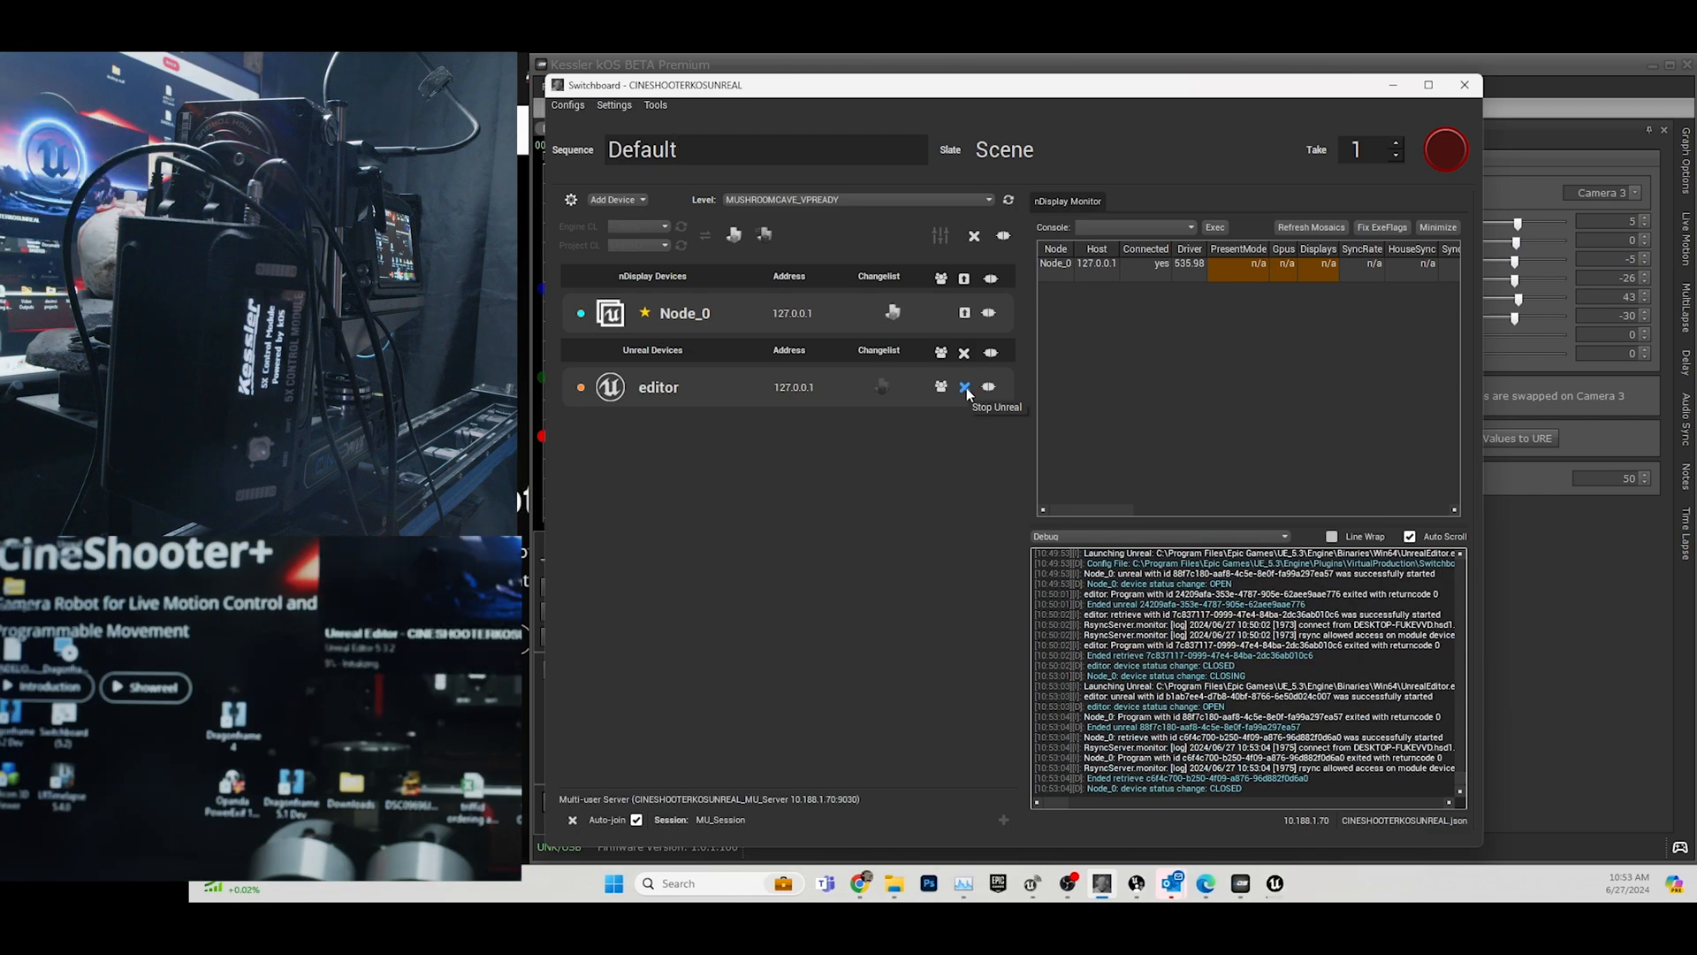
mouse_move(1254, 891)
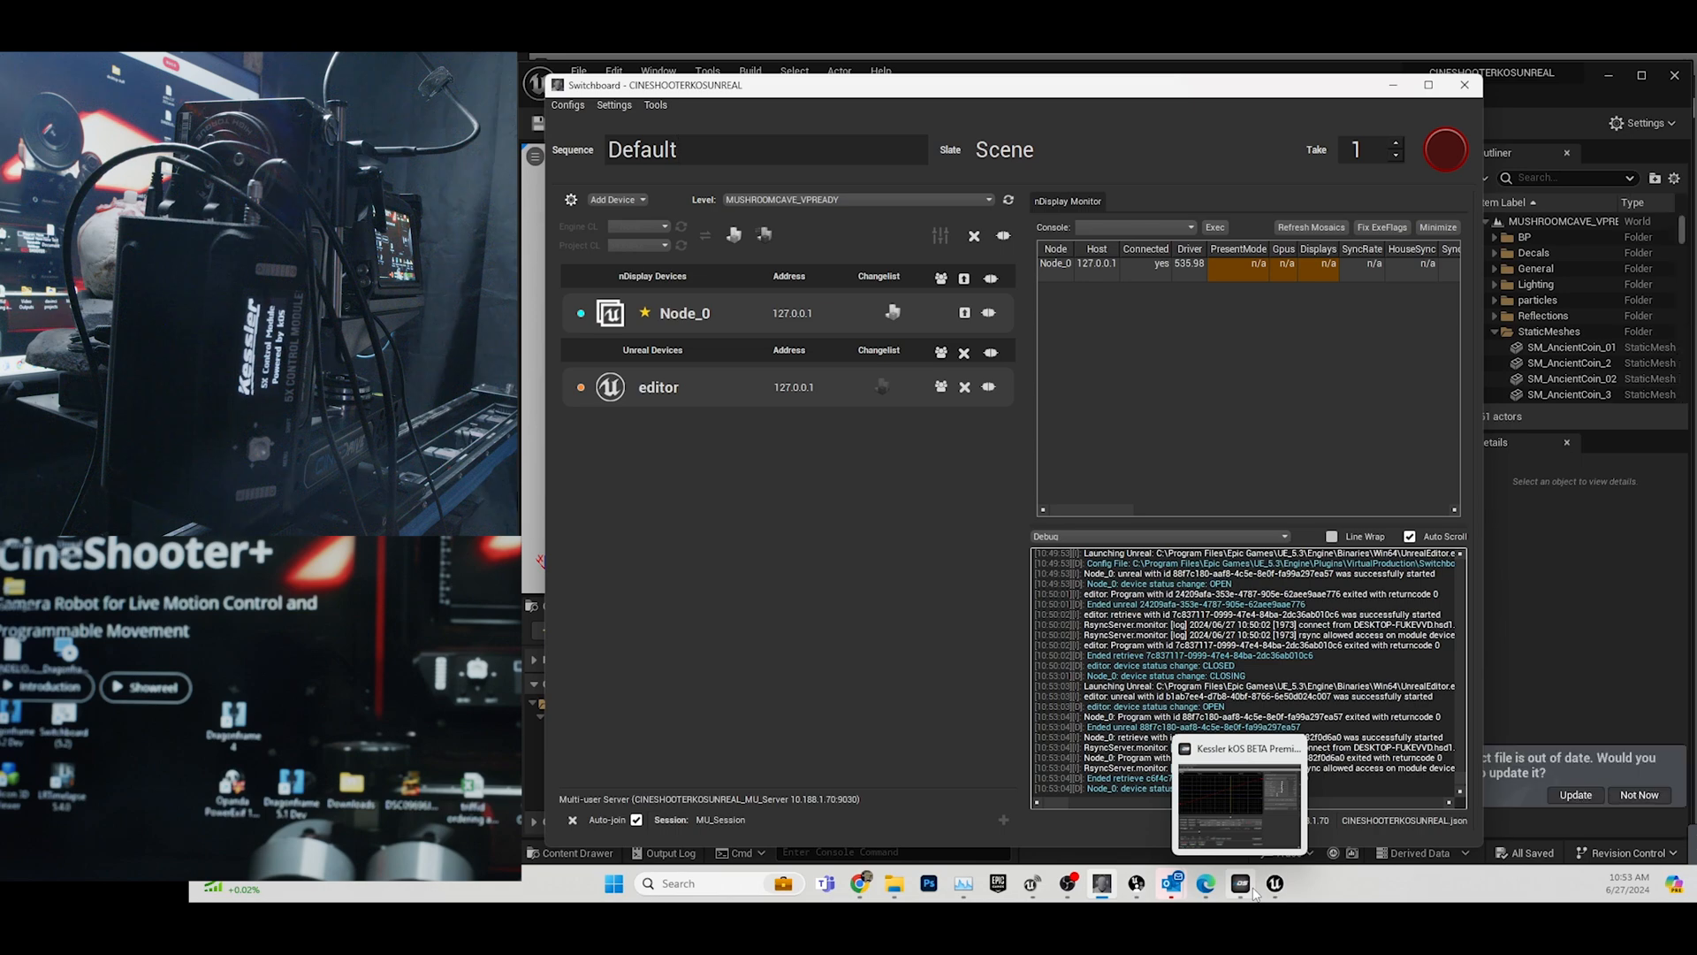
In the Unreal editor, show the root Content folder's assets and collapse the StaticMeshes folder in the Outliner.
left_click(1559, 541)
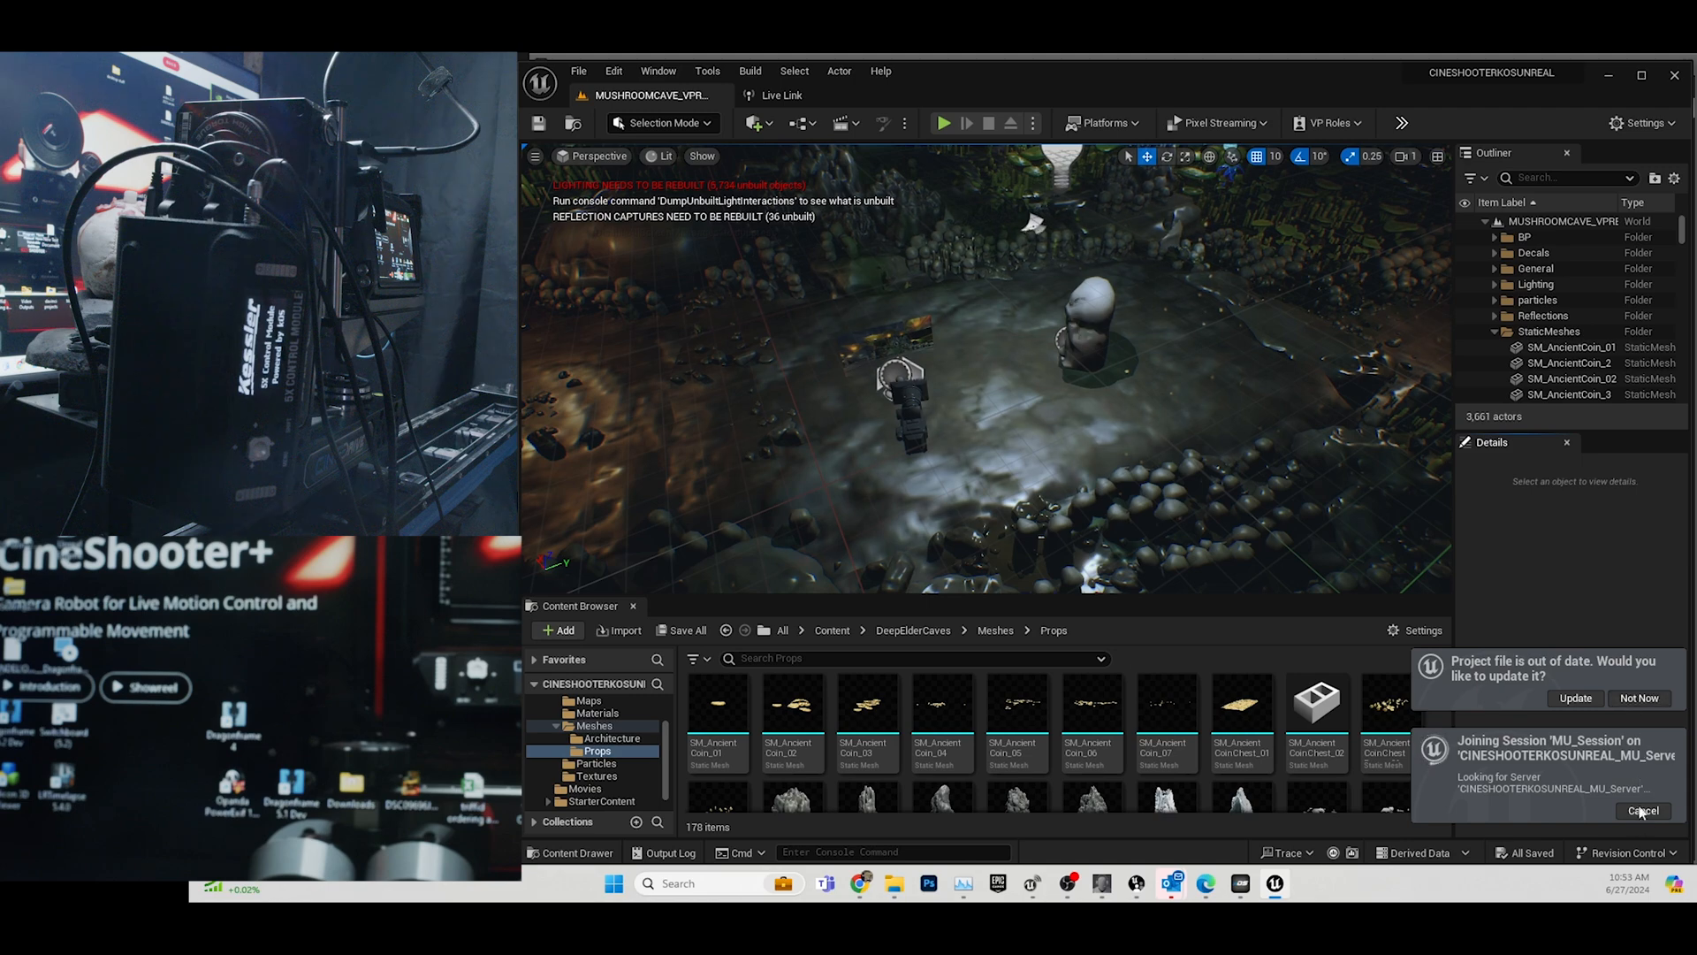
left_click(832, 631)
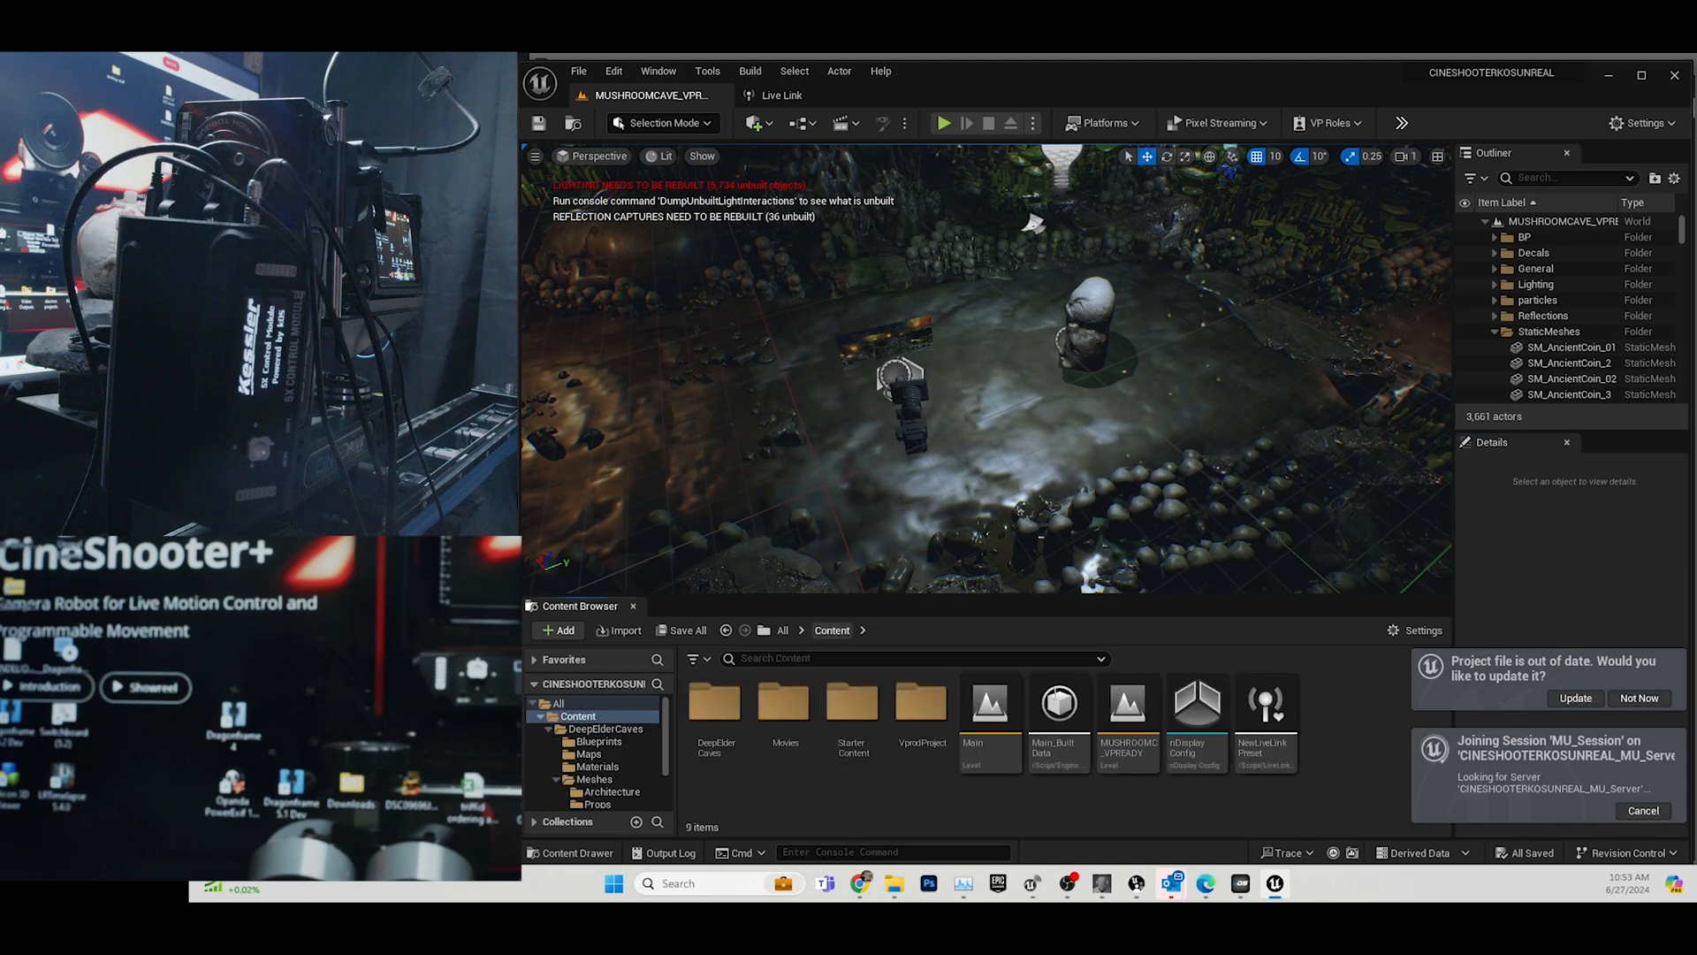
scroll(983, 371, "up", 2)
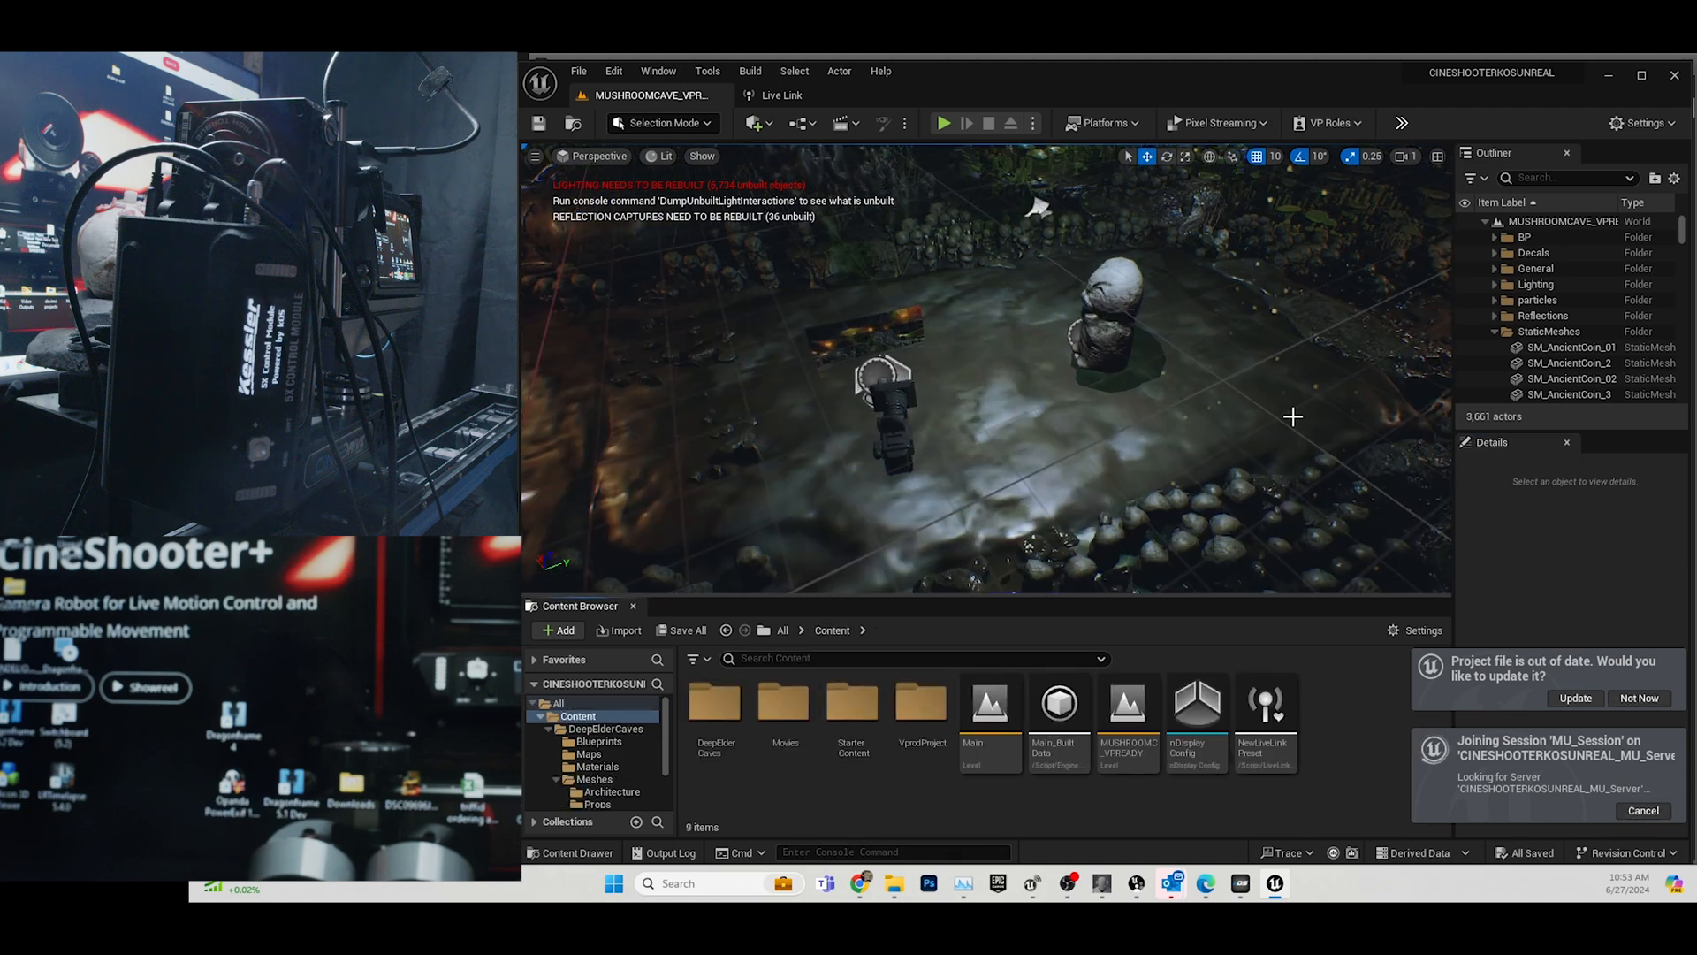
left_click(1492, 332)
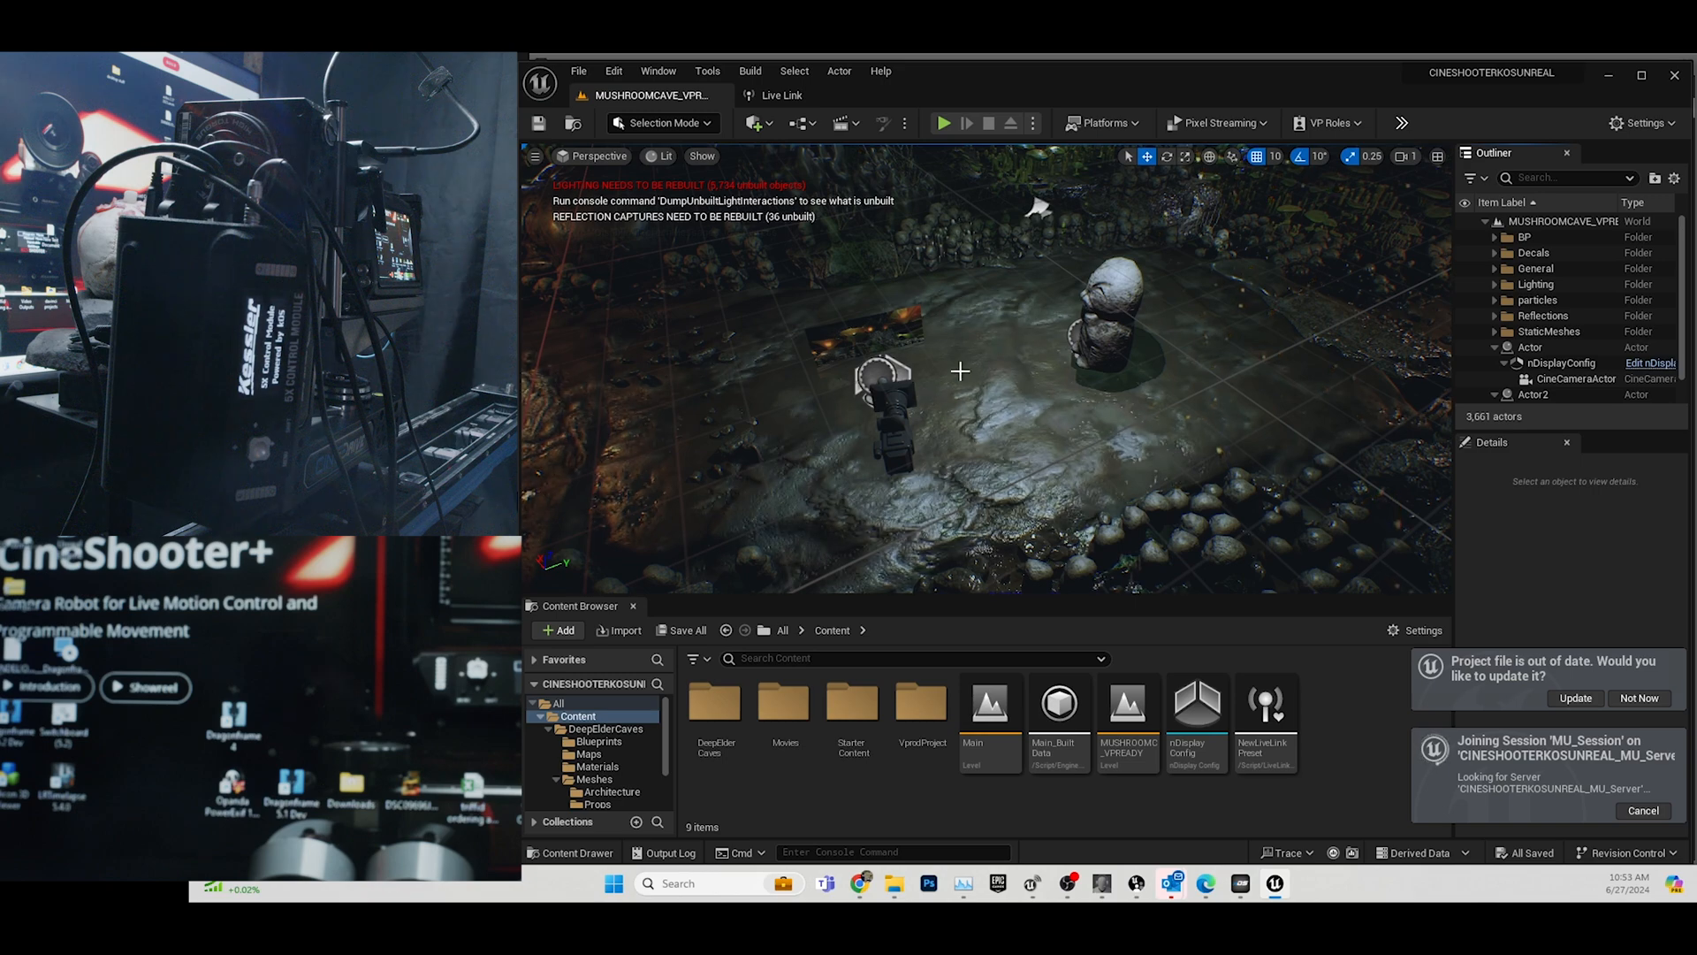
scroll(1072, 449, "up", 1)
middle_click_drag(1068, 439, 1123, 410)
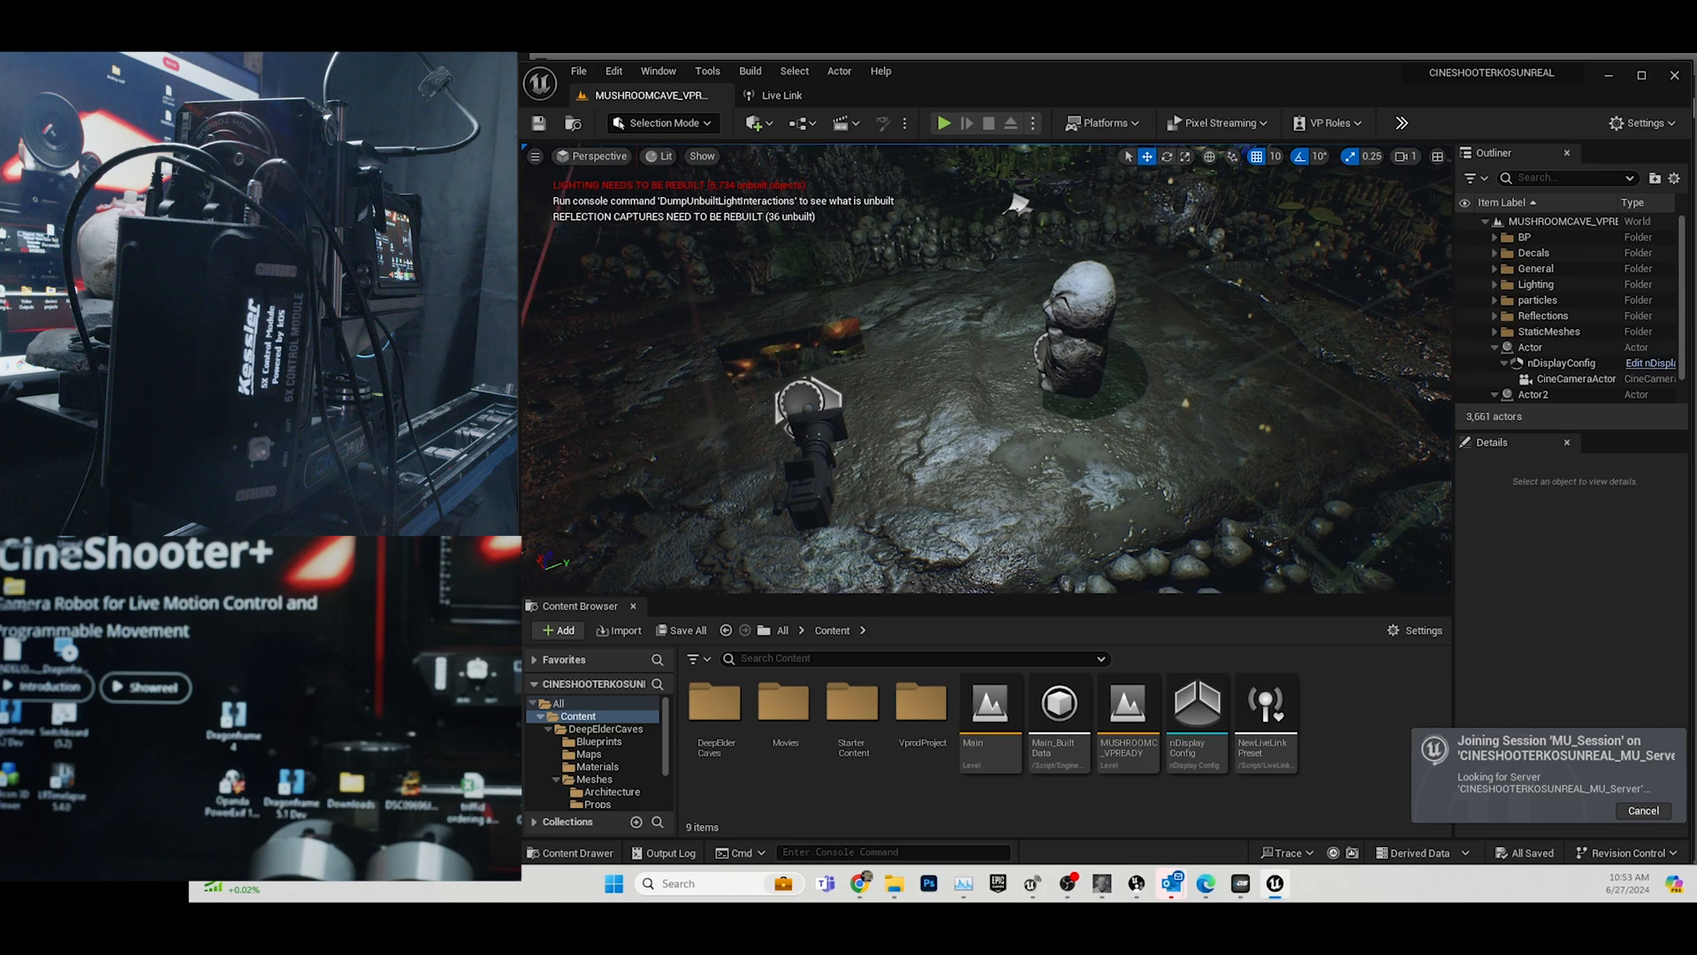
Place a Spot Light in the cave behind the figure mesh.
left_click(754, 123)
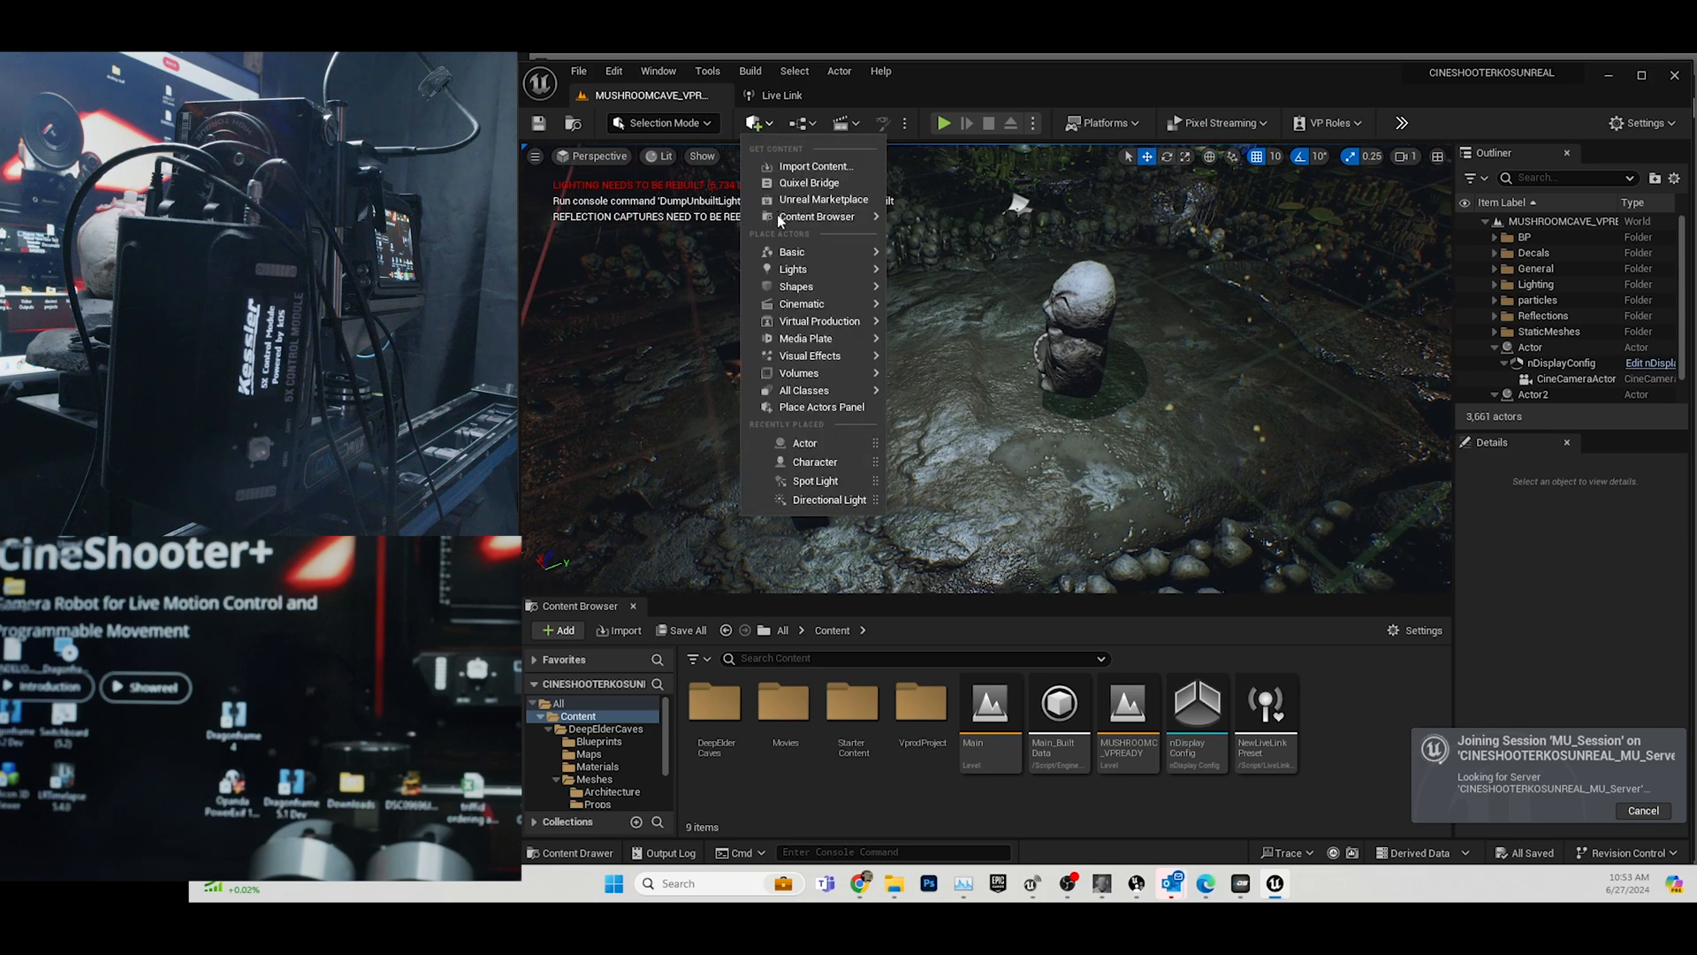
mouse_move(810, 276)
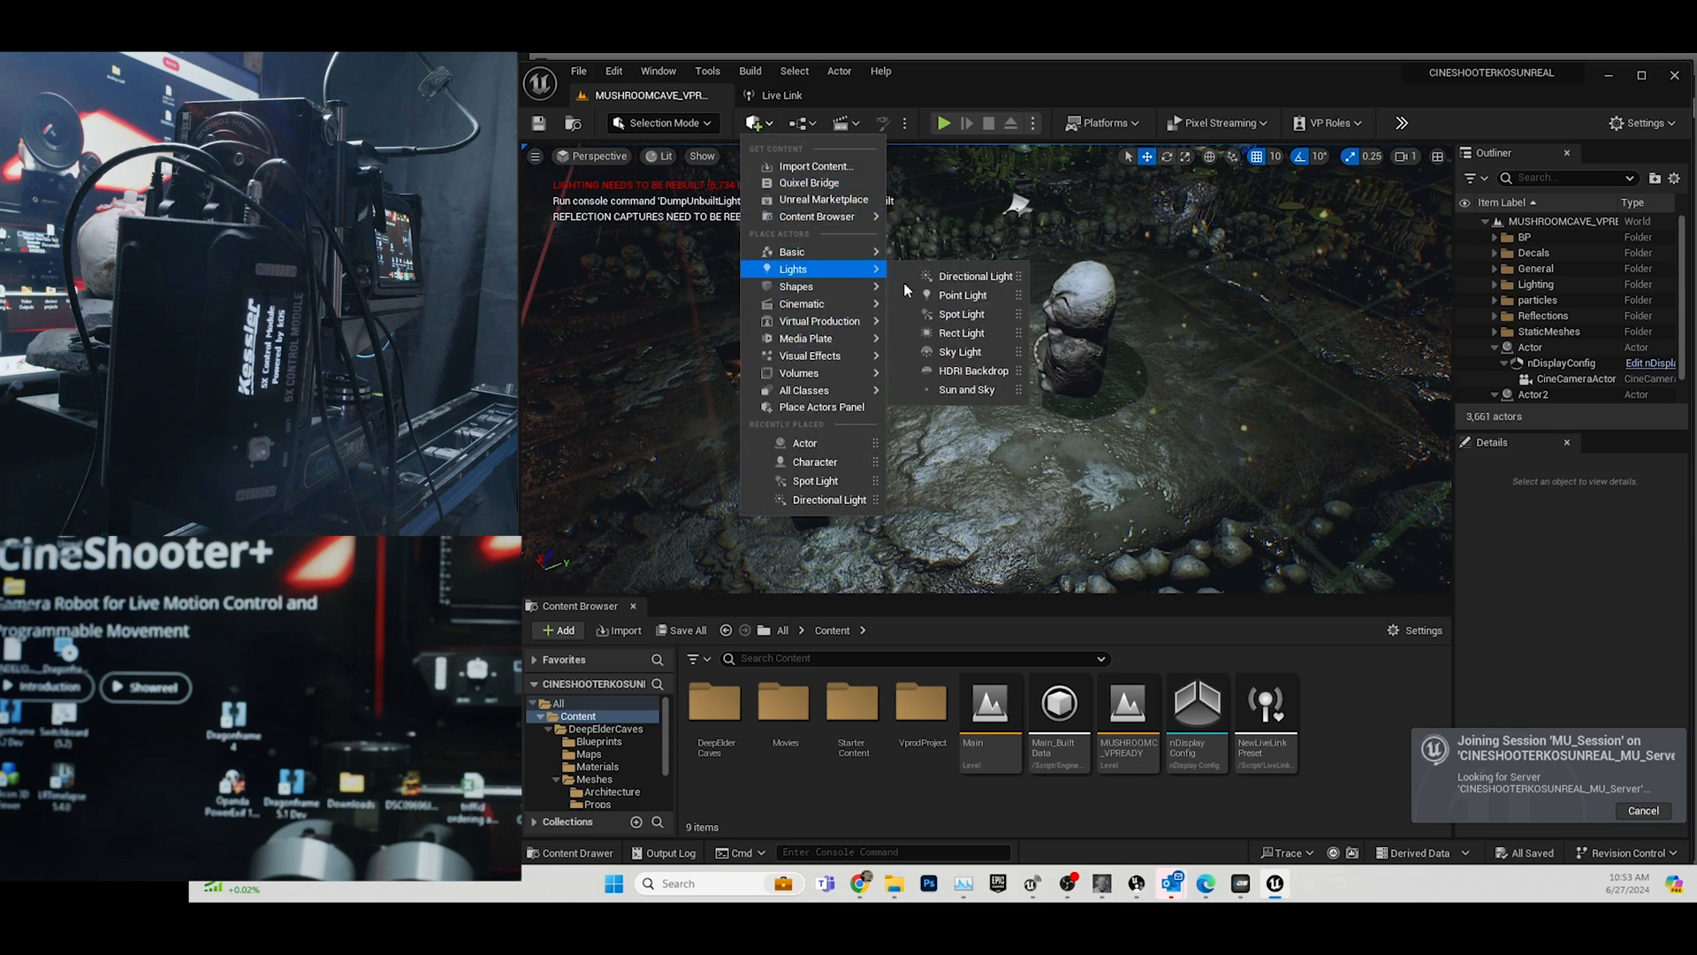
left_click_drag(962, 314, 985, 201)
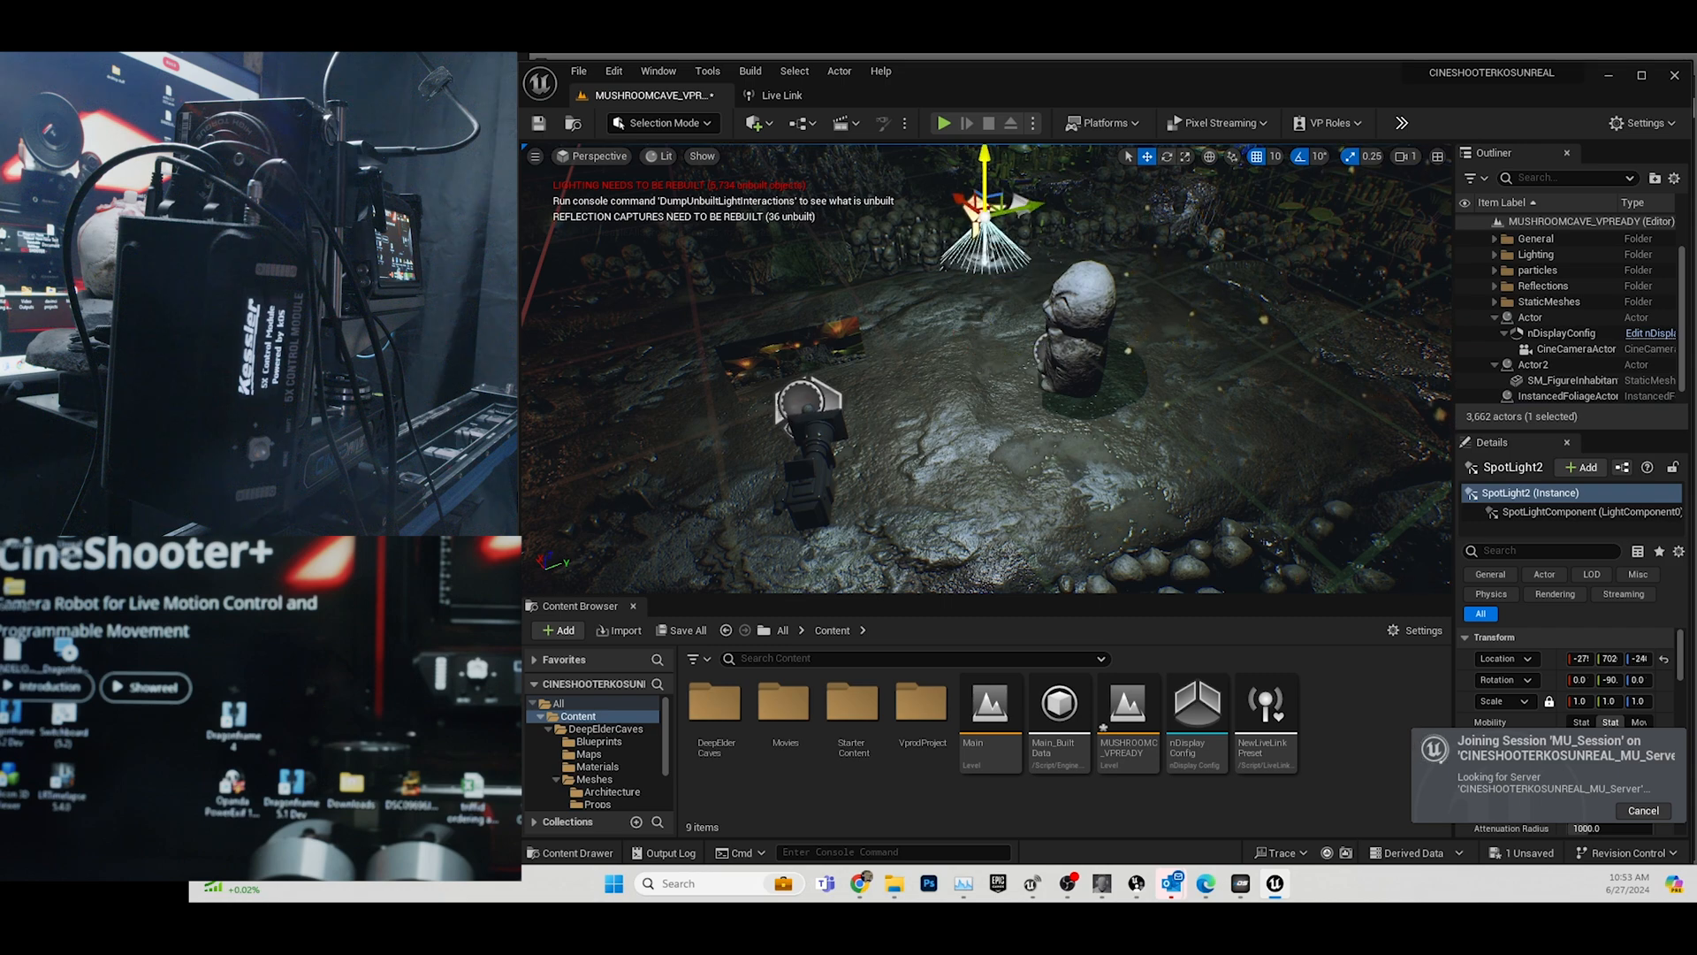
Raise the new spotlight high above the cave floor and move it over the area around the figure.
right_click_drag(1078, 354, 1079, 274)
left_click_drag(997, 239, 997, 181)
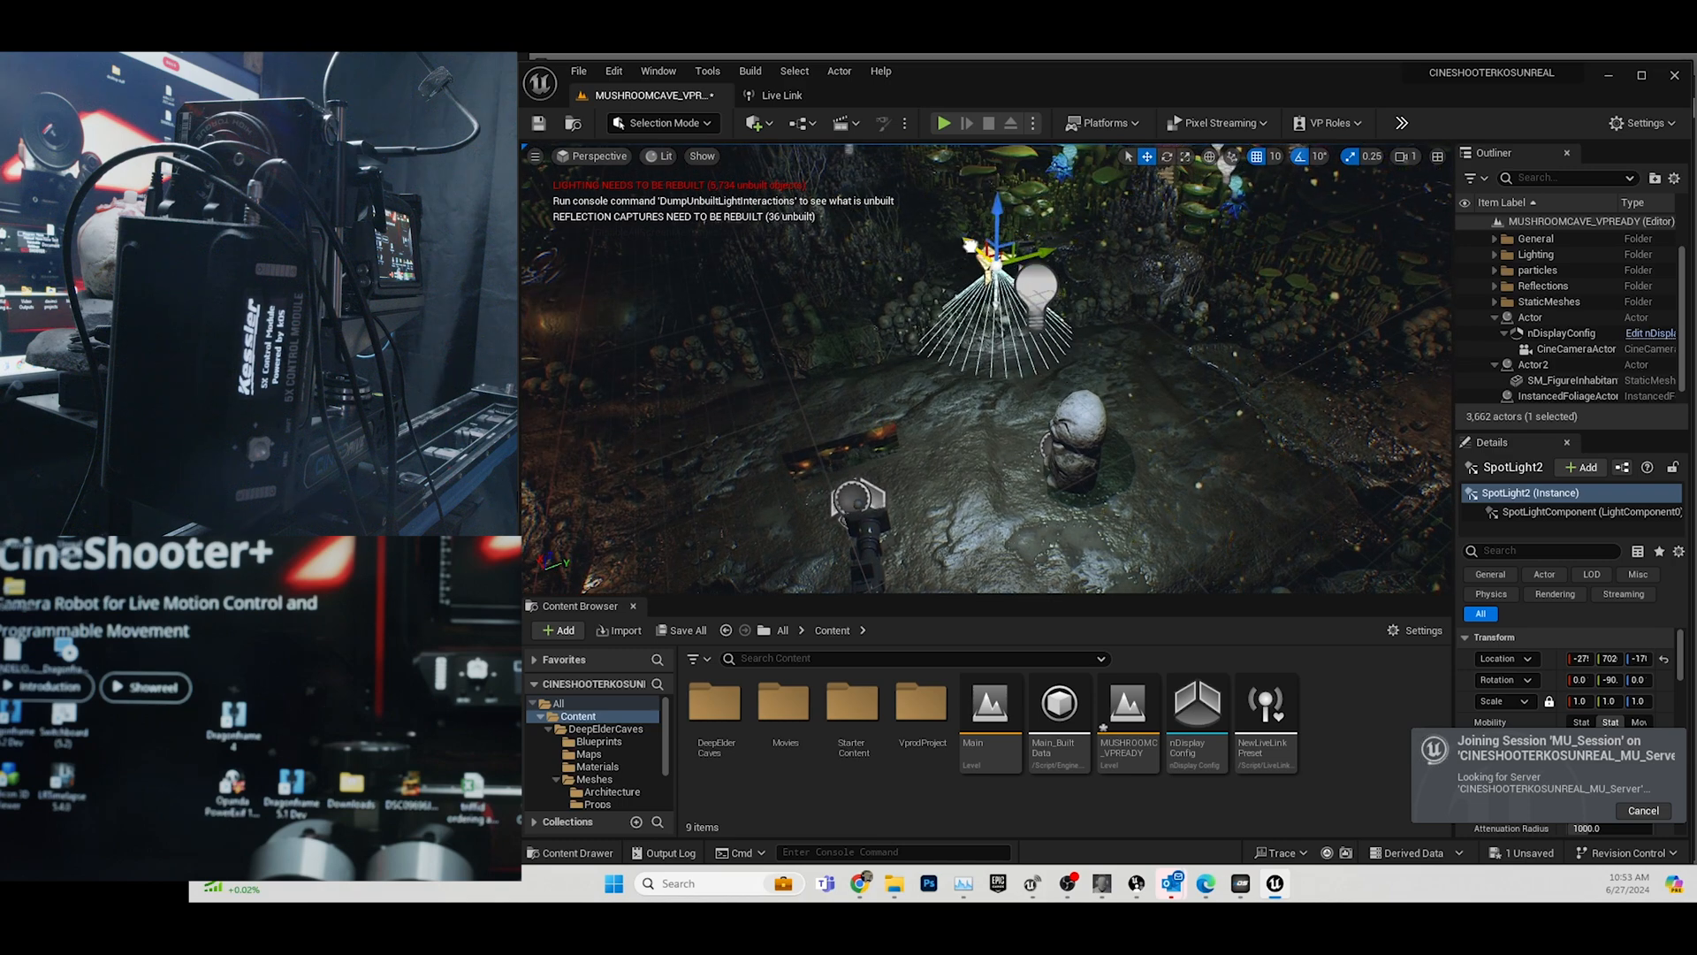
left_click_drag(981, 248, 1061, 328)
right_click_drag(1061, 335, 1017, 402)
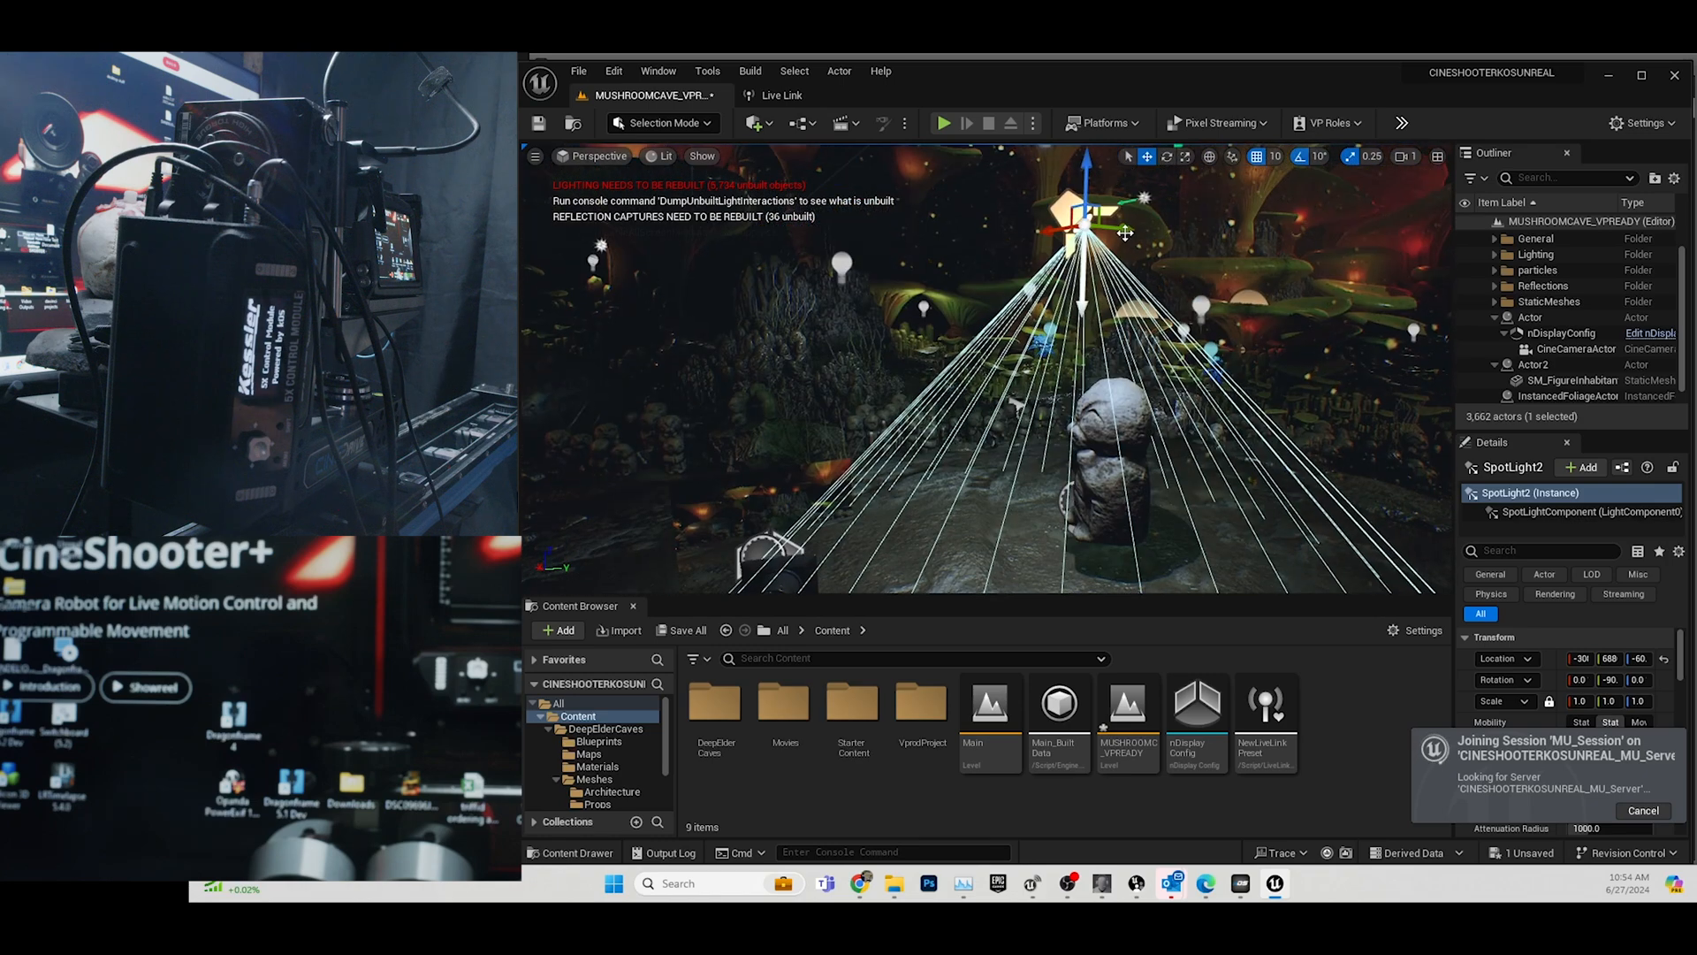
left_click_drag(1132, 236, 1022, 240)
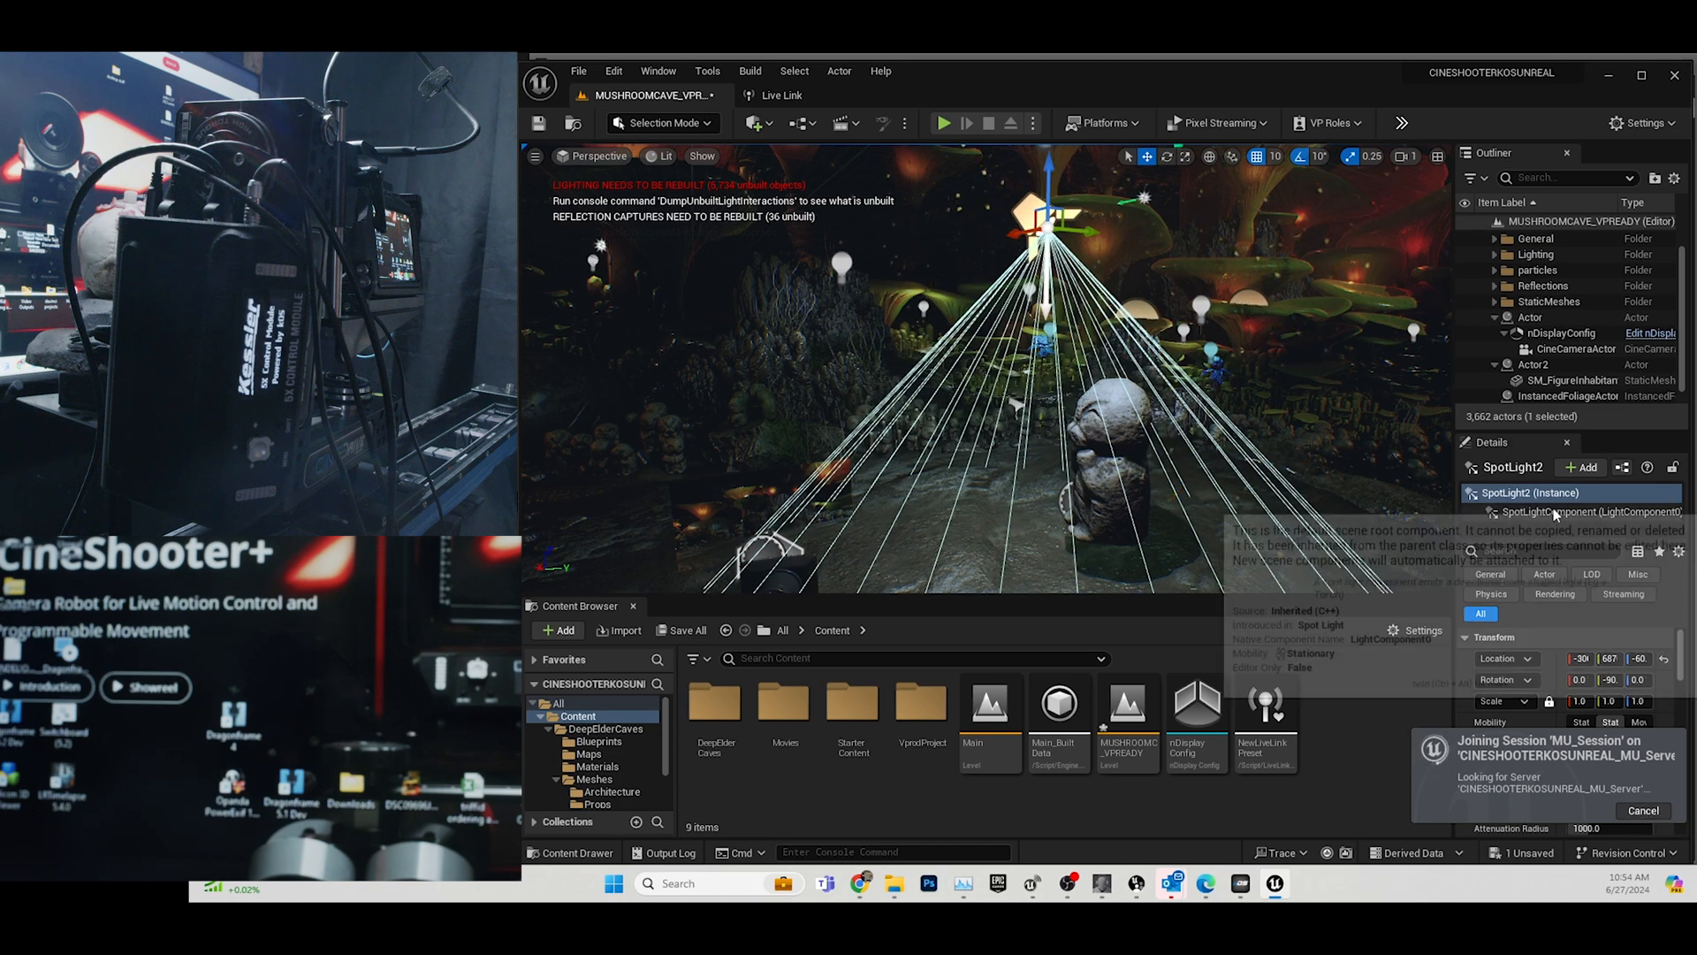
Raise the spotlight's intensity to about 76.2 cd and shift the light closer to directly above the figure.
scroll(1684, 677, "down", 5)
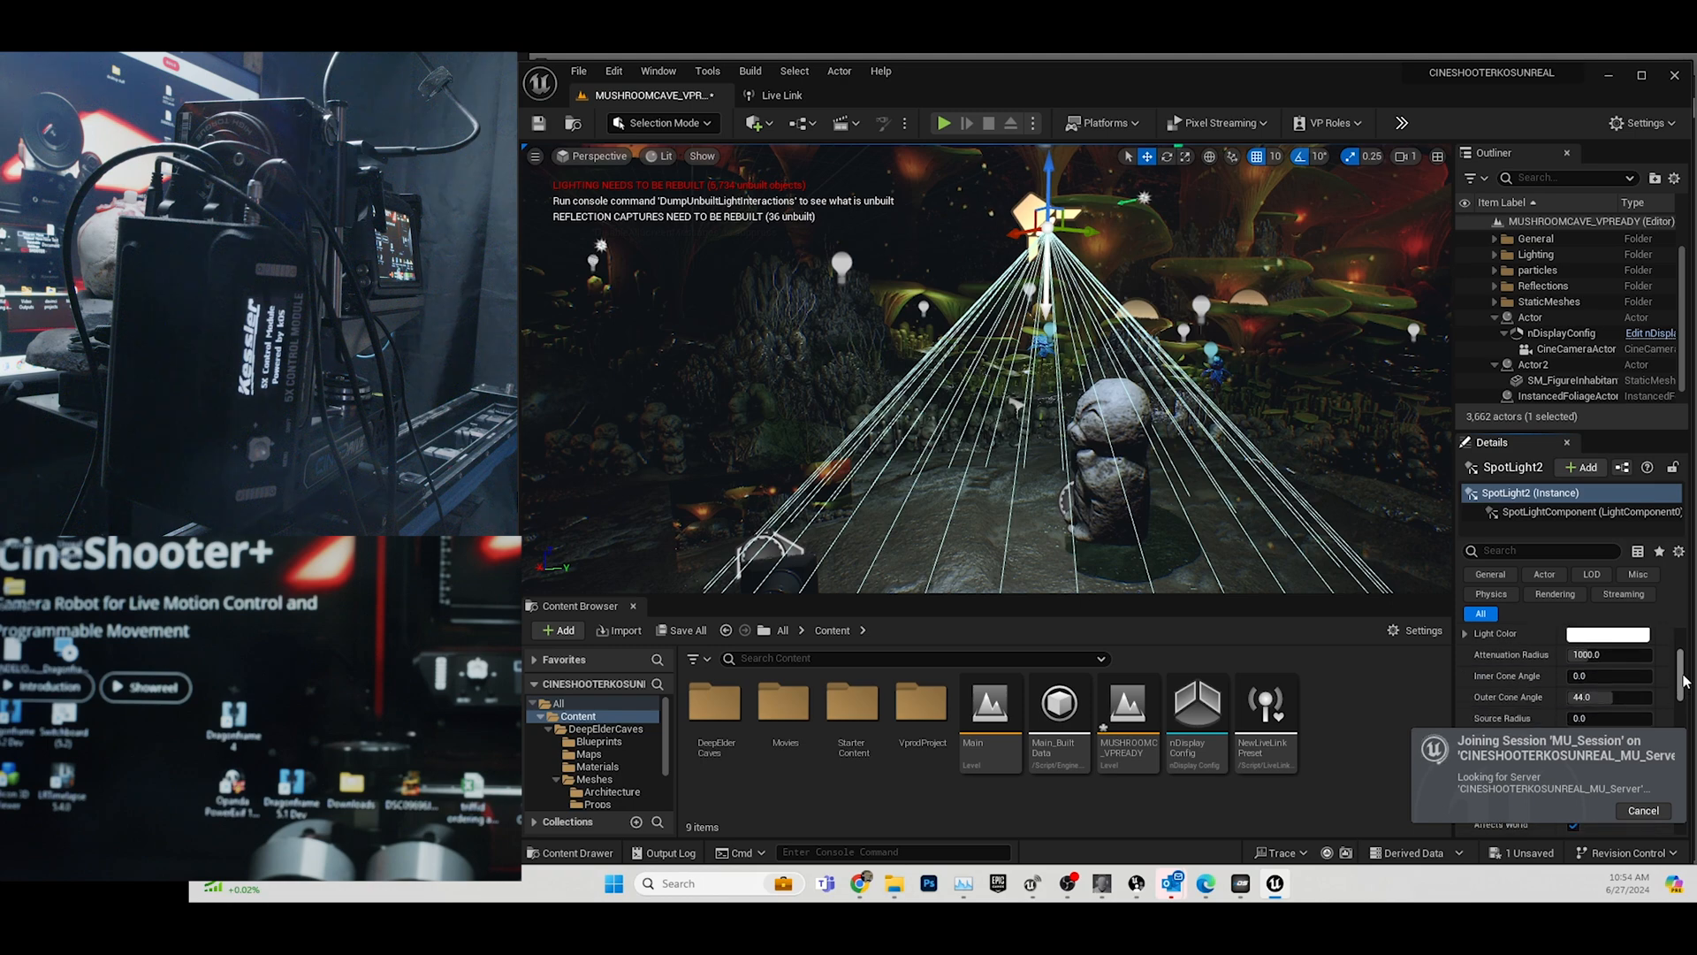
scroll(1684, 676, "up", 2)
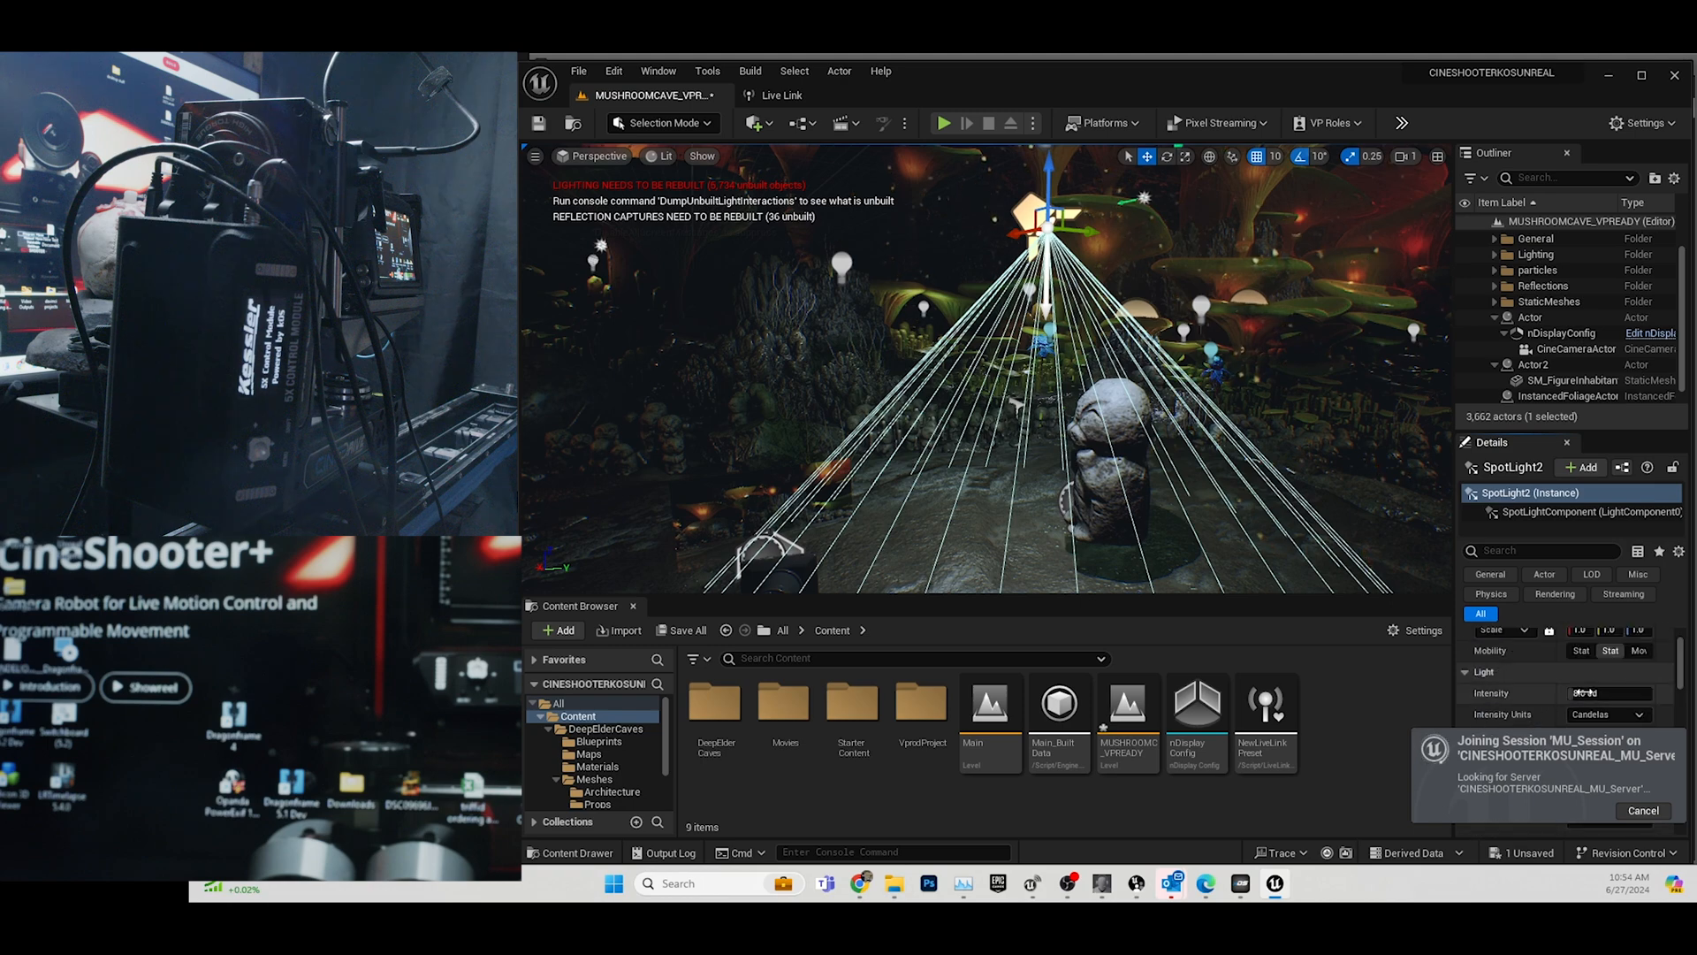
left_click_drag(1592, 692, 1654, 693)
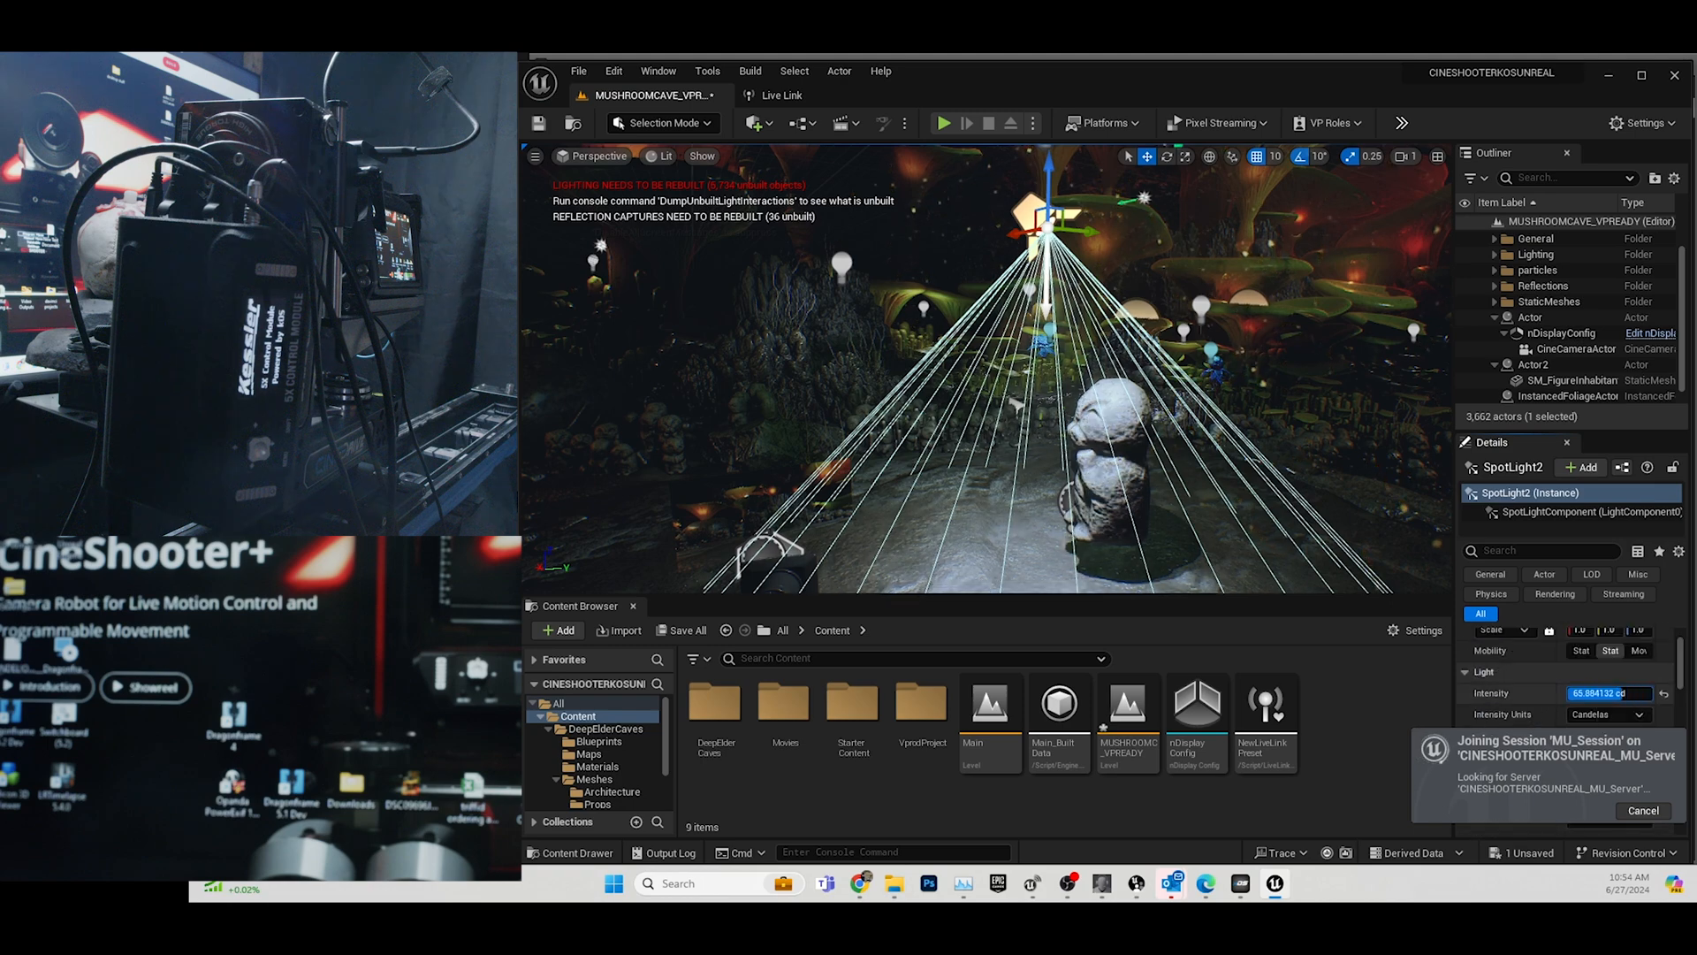
left_click_drag(1092, 231, 1128, 249)
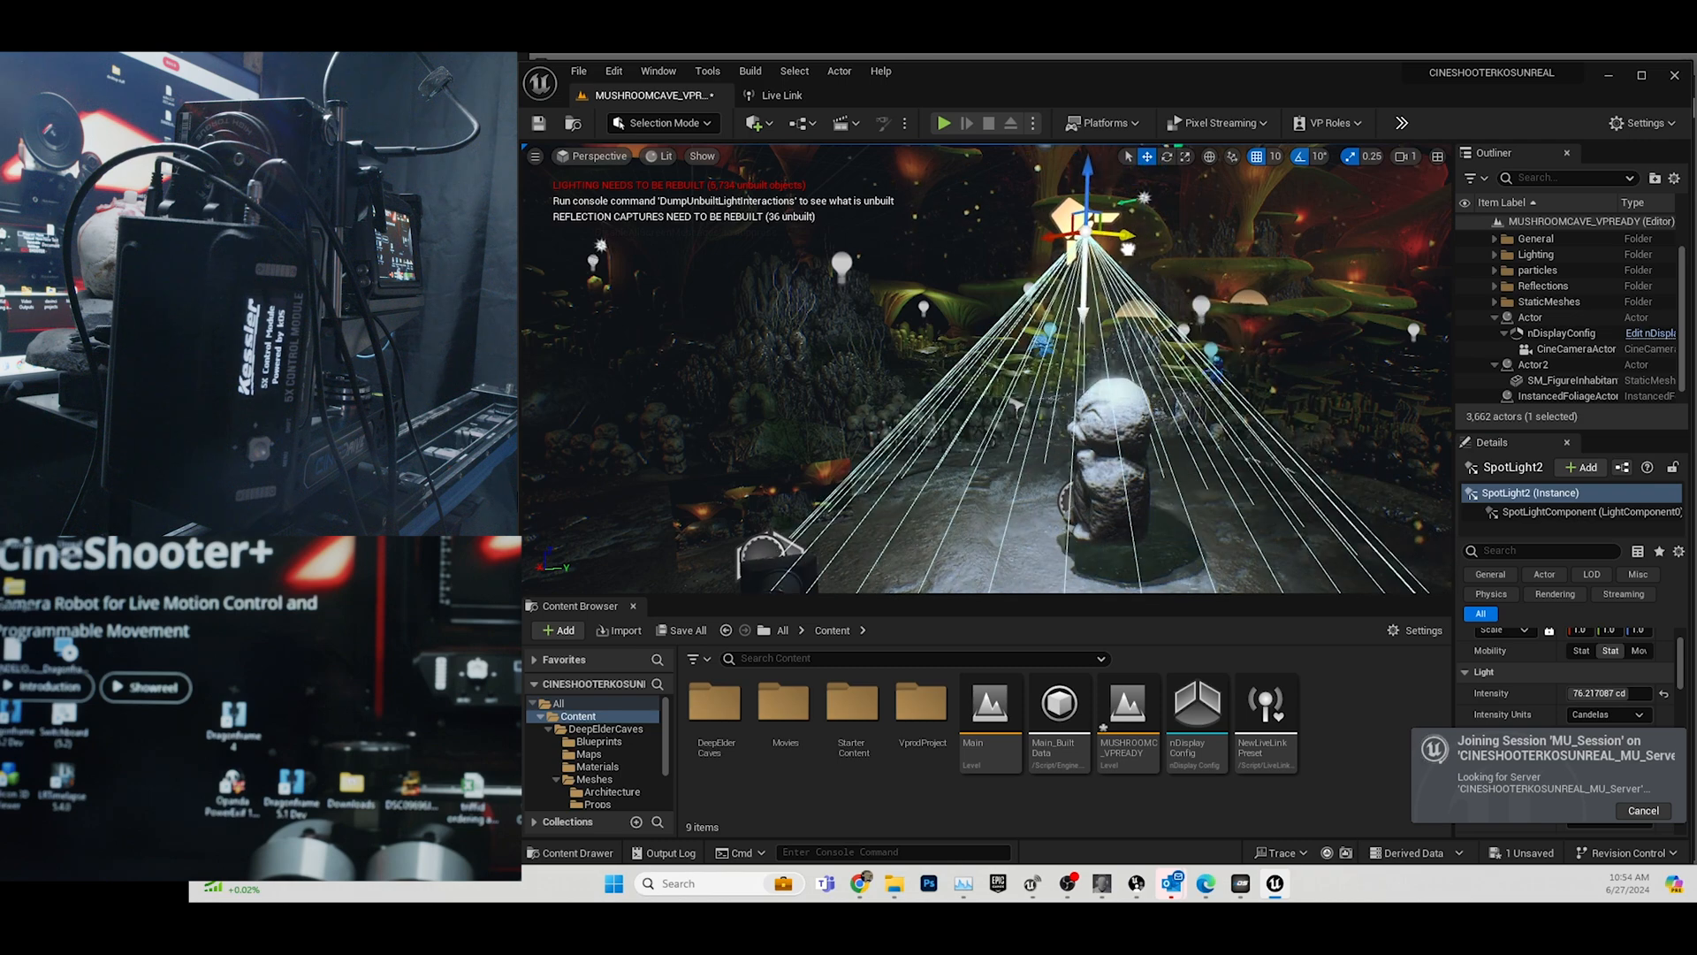
Cancel joining the MU_Session multi-user session to uncover the spotlight's light settings.
left_click(1644, 811)
scroll(1684, 680, "down", 3)
scroll(1656, 742, "up", 4)
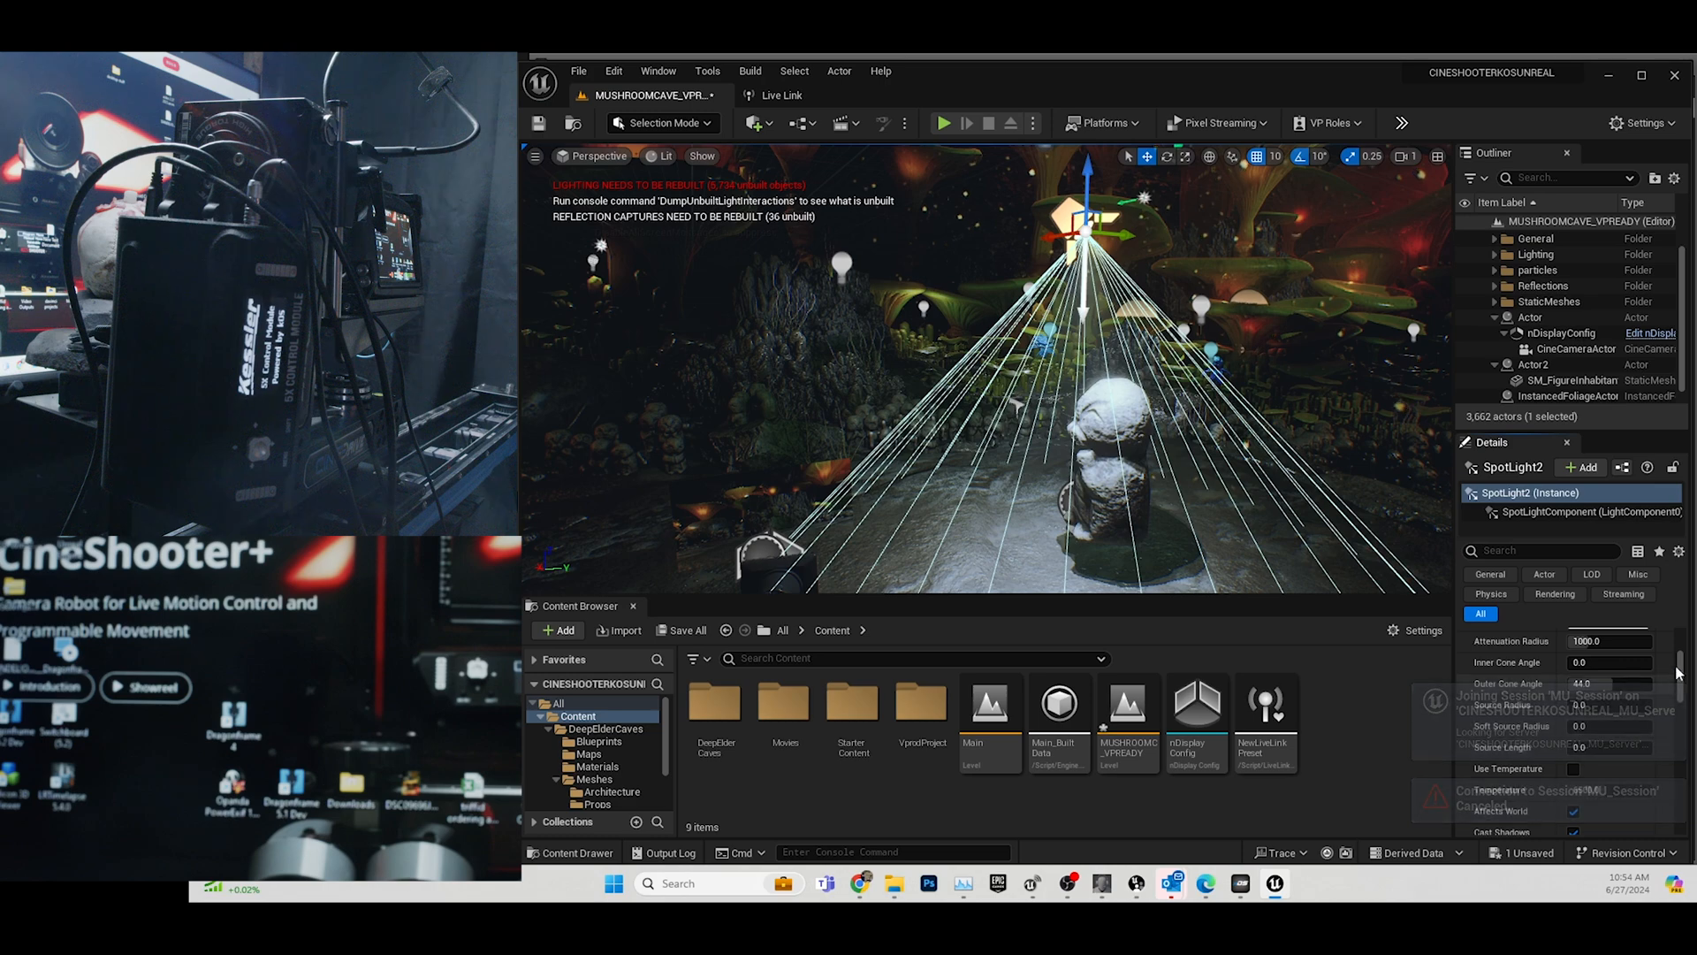
scroll(1682, 665, "up", 2)
Try green for the spotlight's Light Color, settle on a light red, and raise the intensity to about 103.3 cd.
left_click(1607, 716)
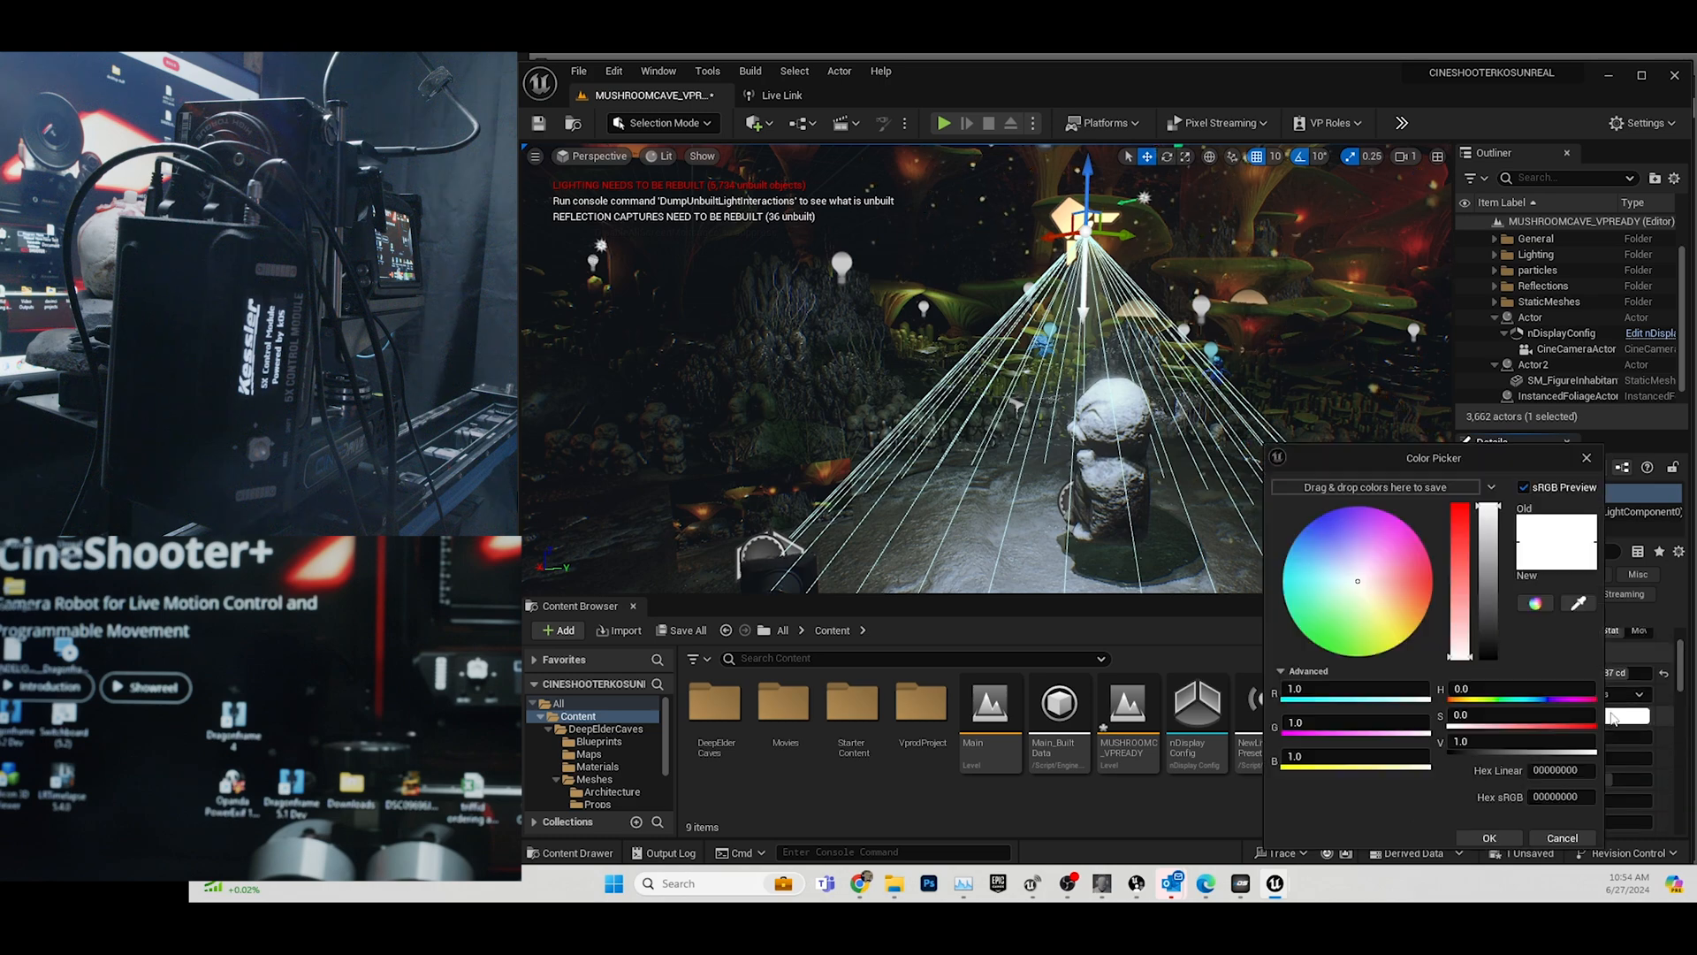
left_click_drag(1402, 566, 1283, 657)
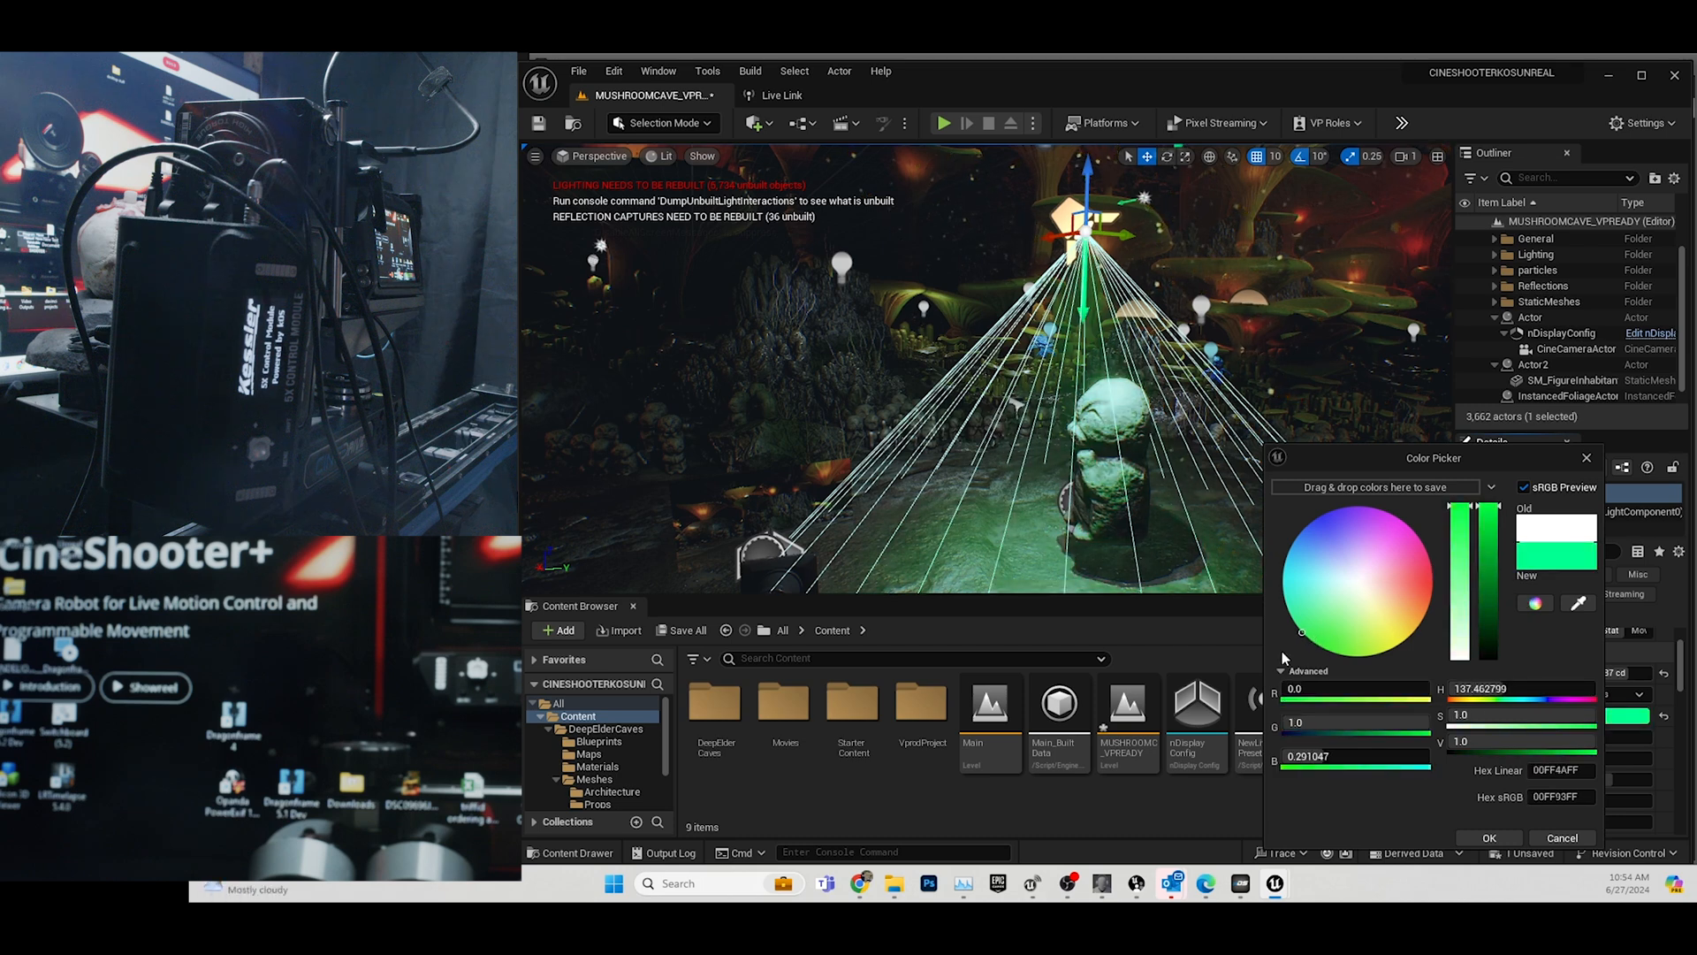
left_click_drag(1386, 553, 1425, 582)
left_click(1587, 458)
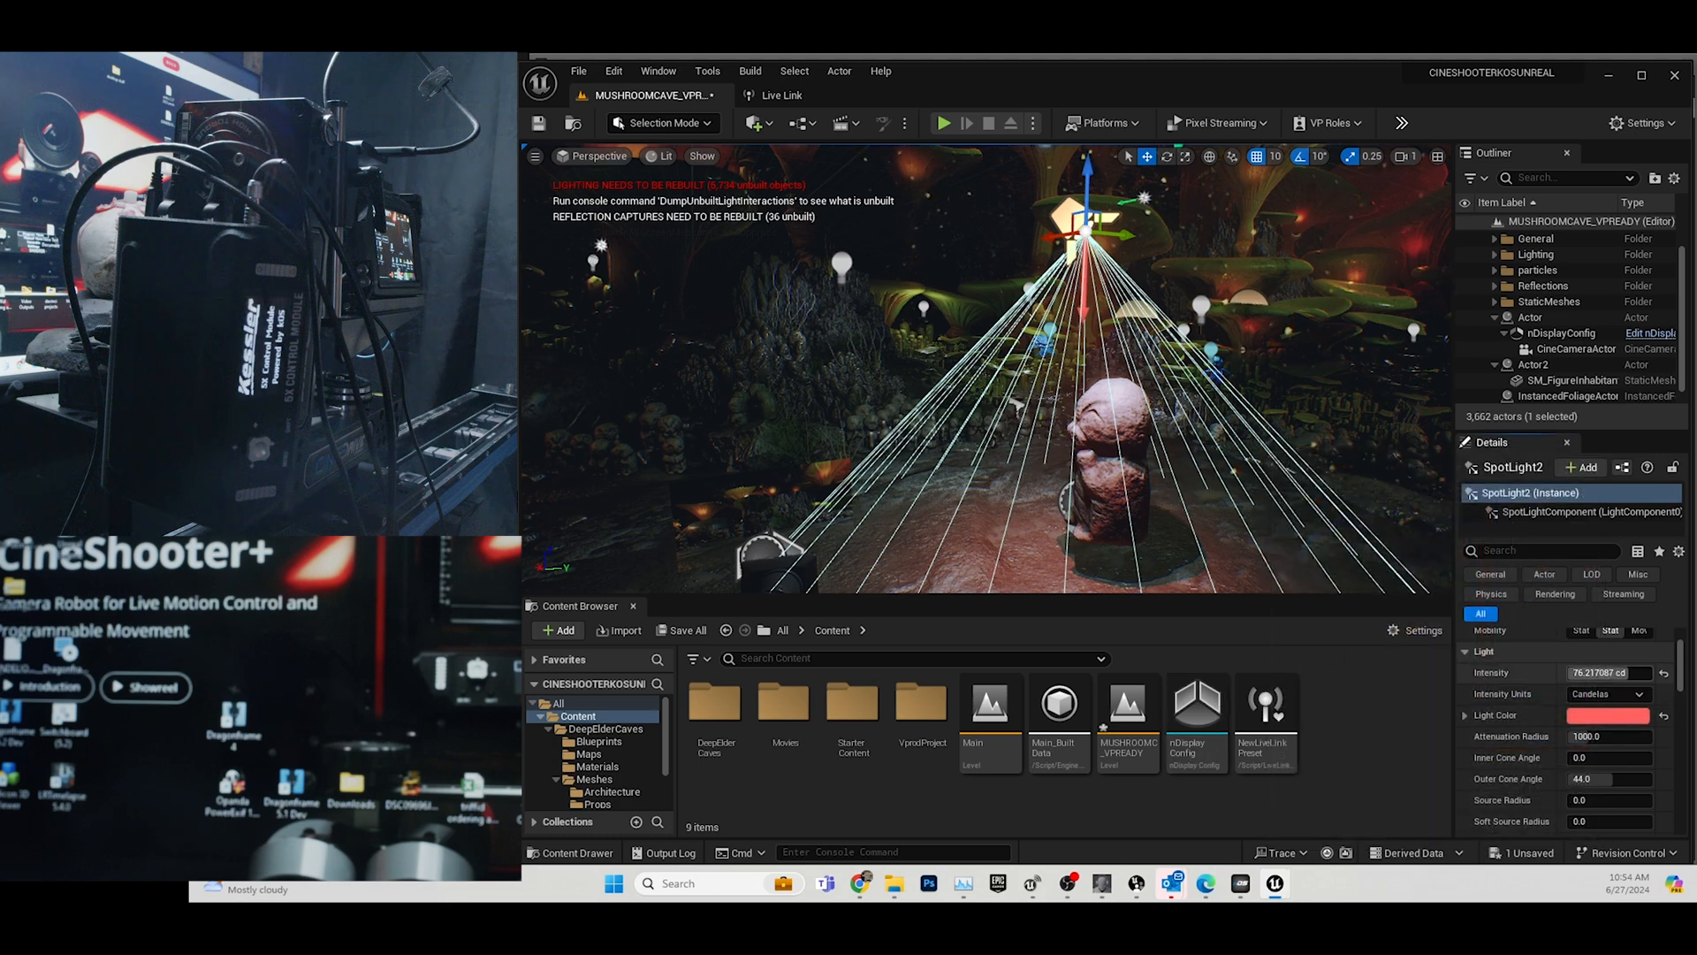
left_click_drag(1604, 673, 1627, 673)
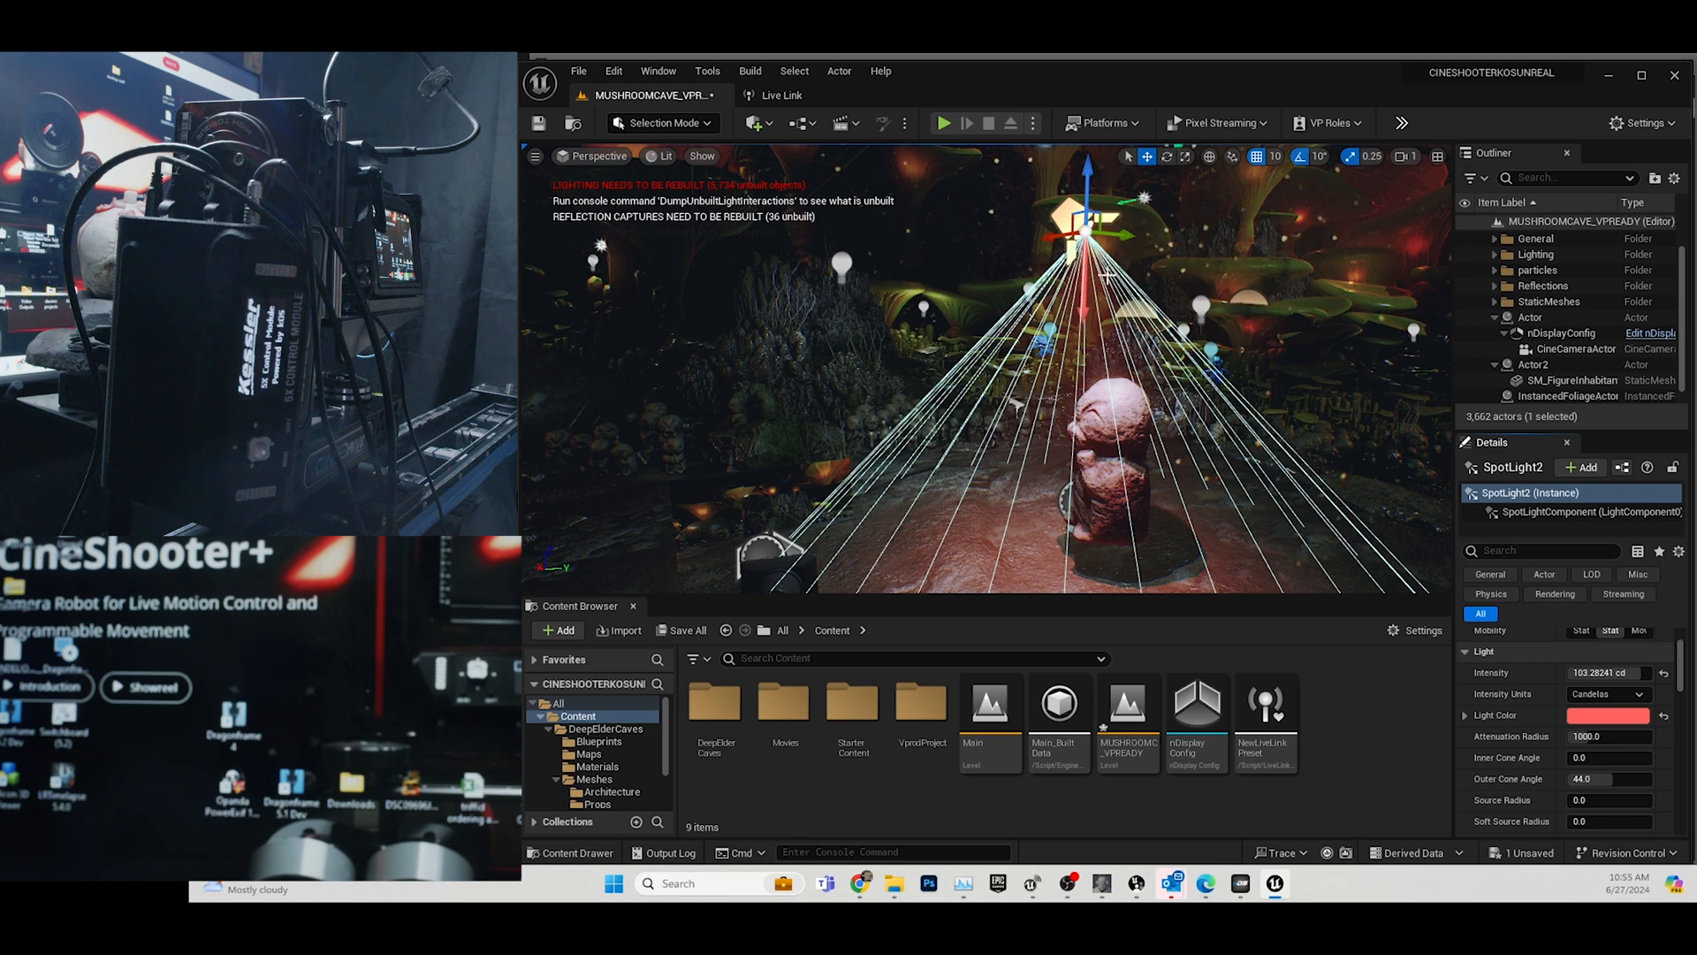
left_click(1570, 511)
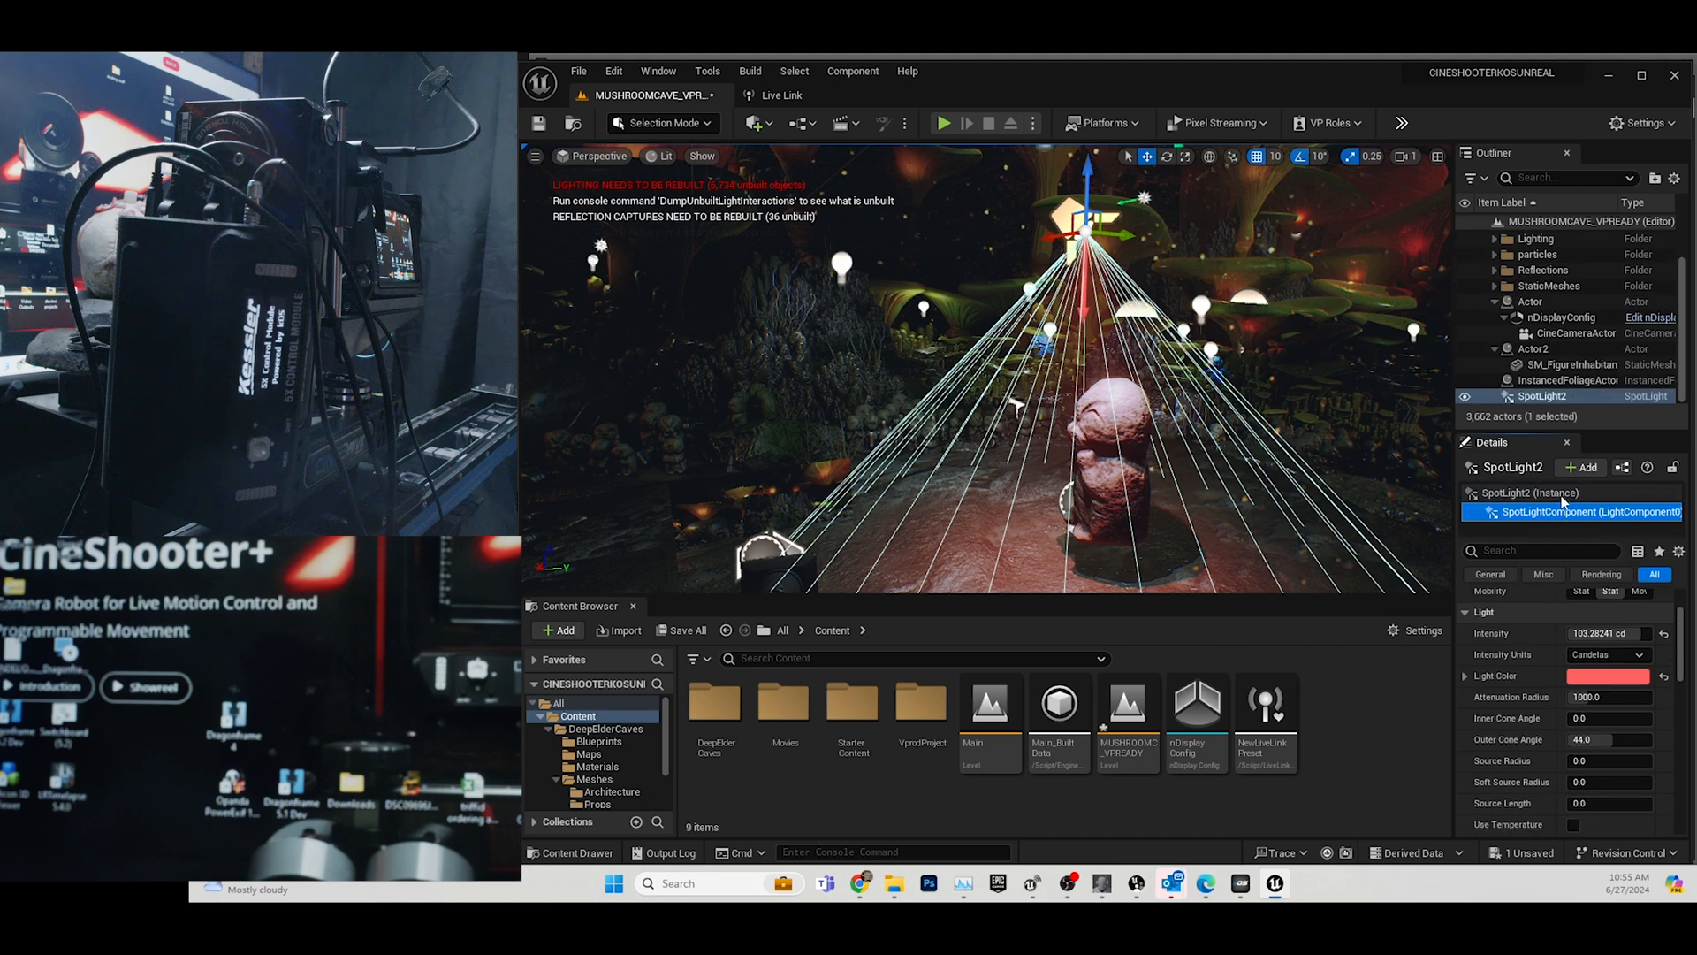
left_click(1561, 495)
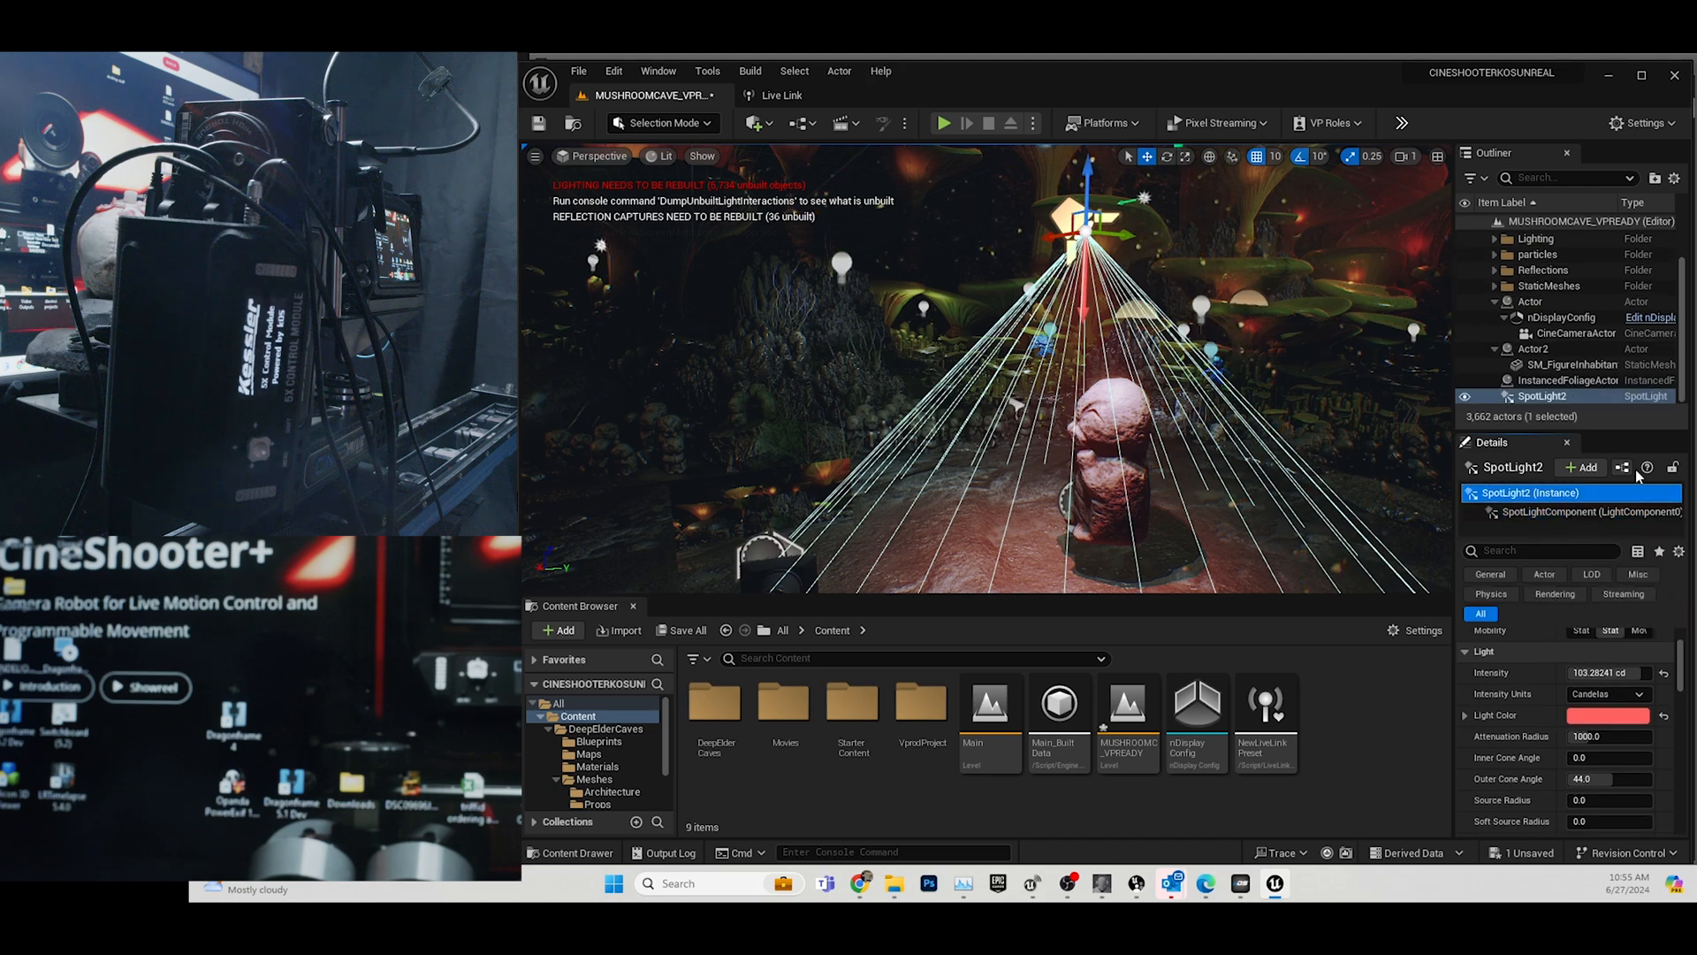
left_click(1584, 470)
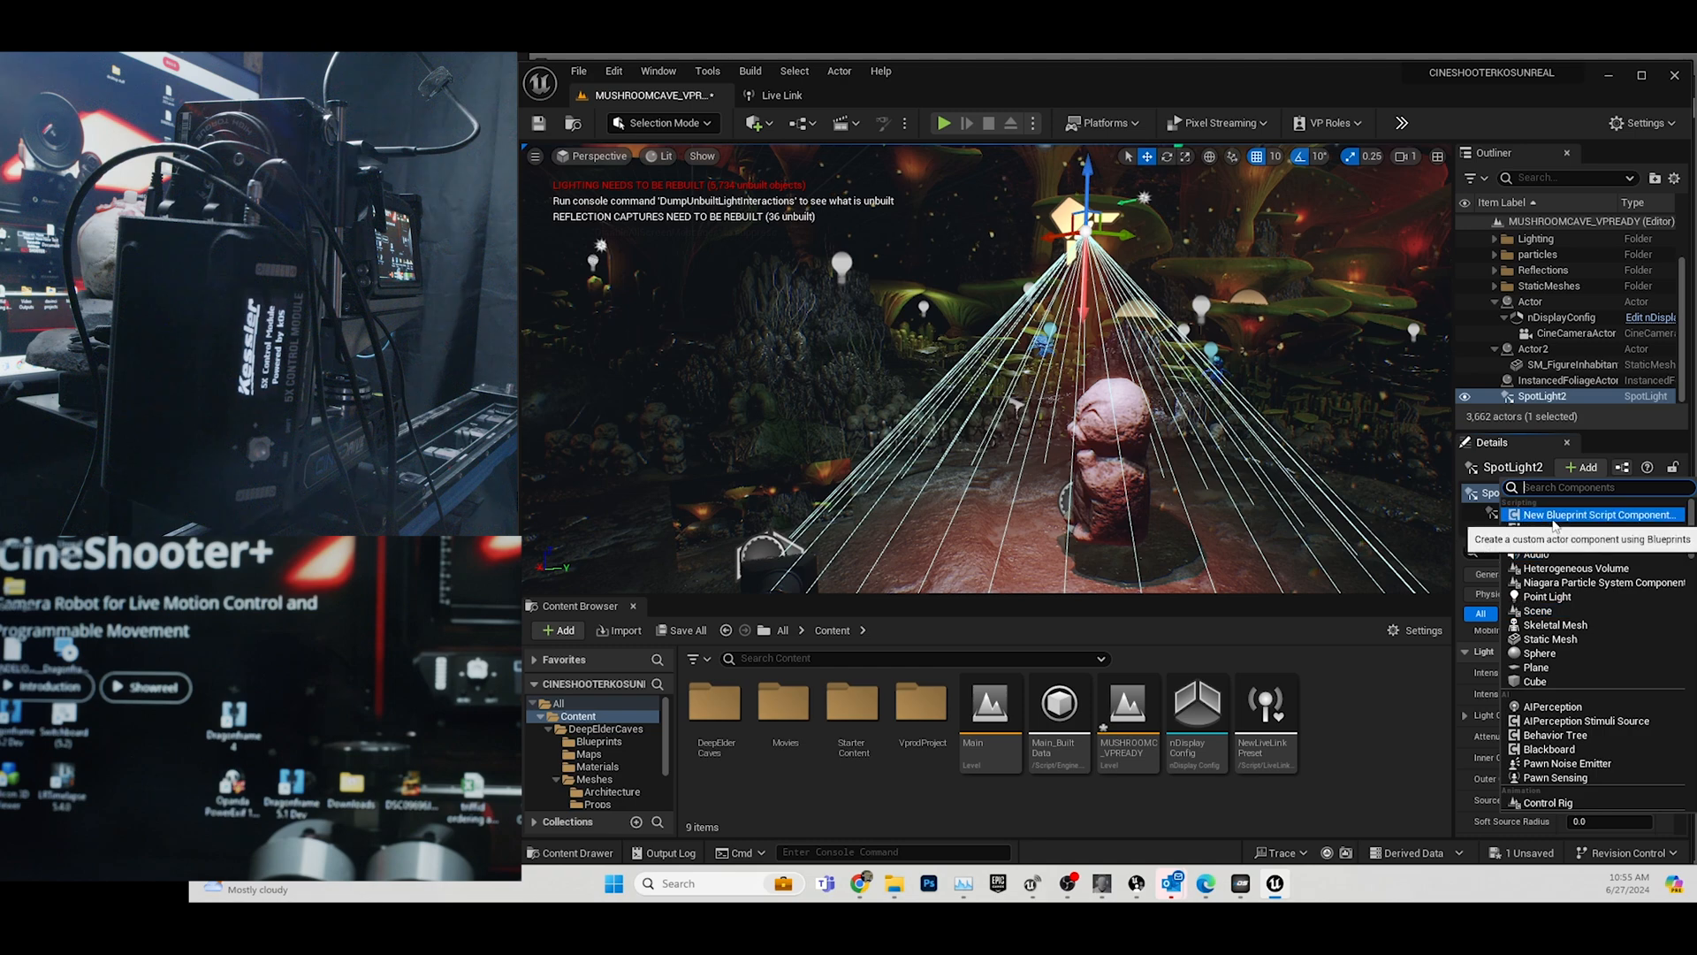
type("Li")
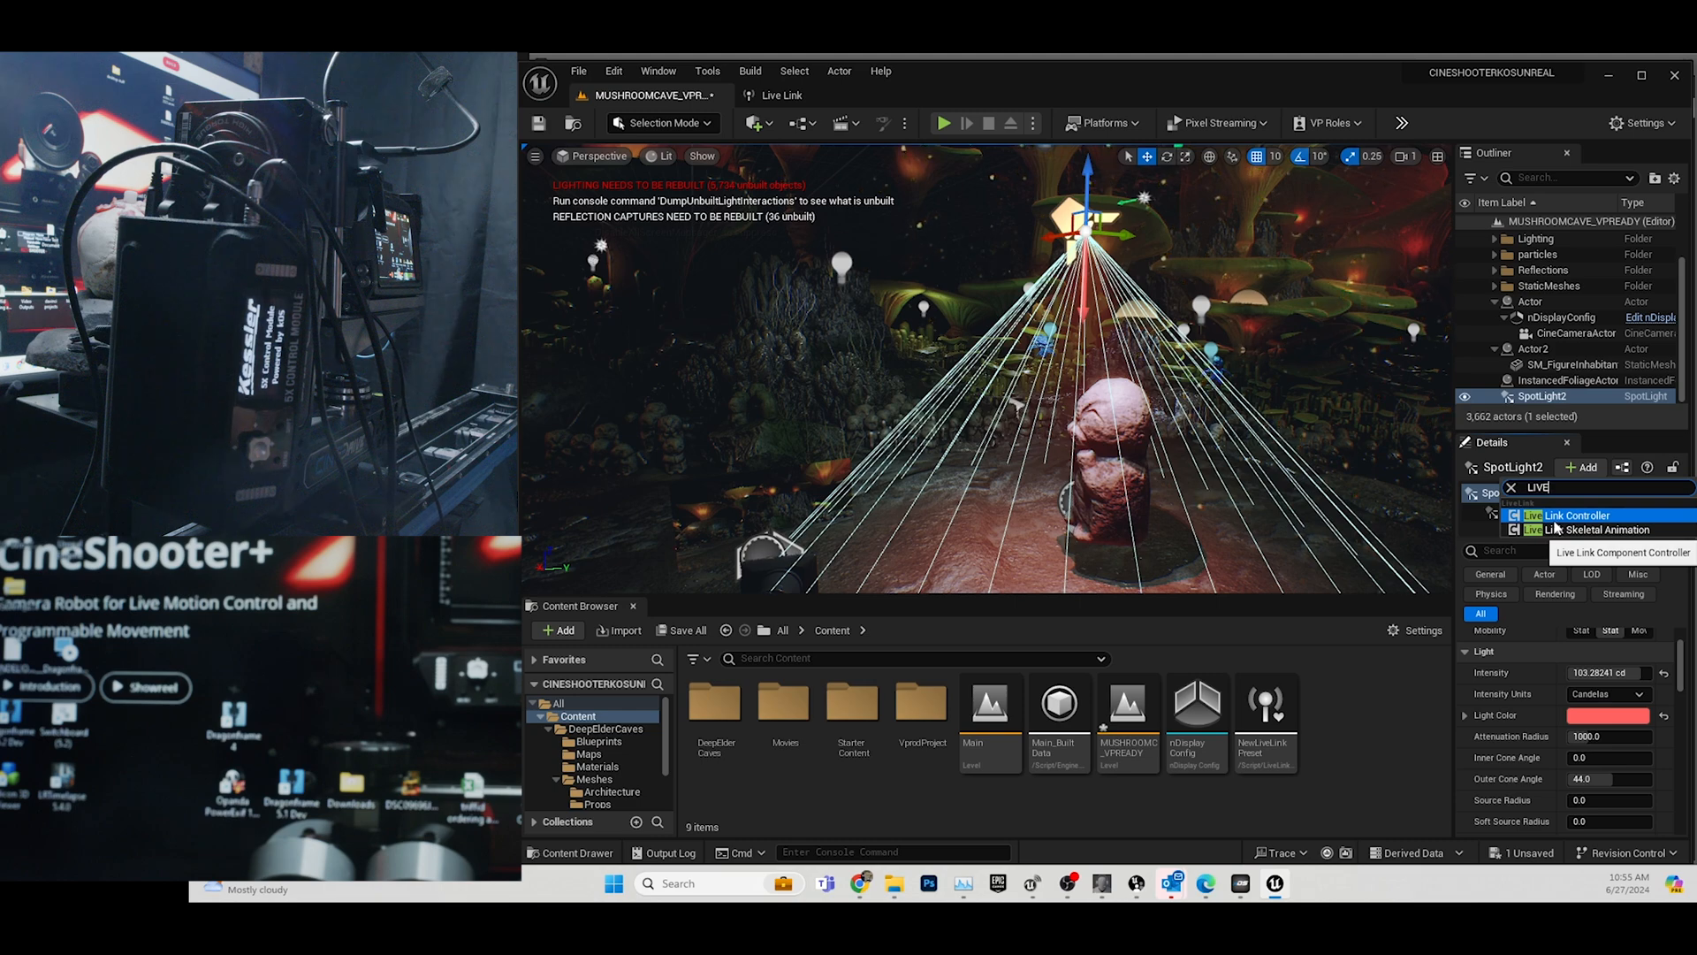
left_click(1511, 487)
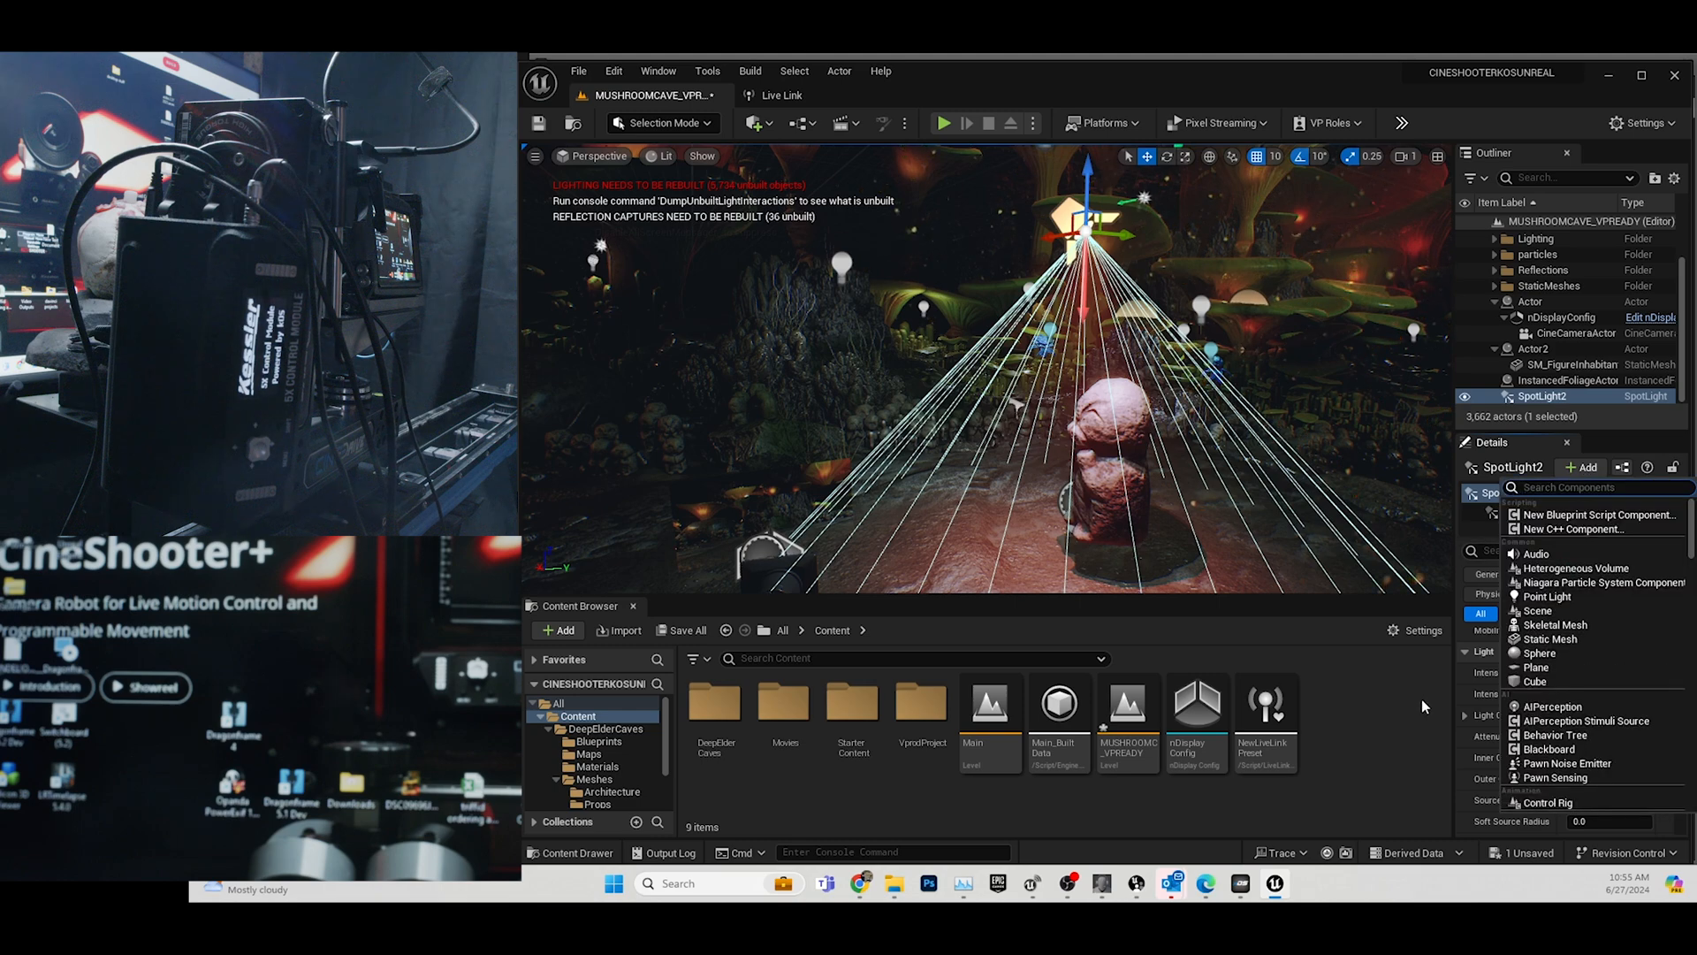
left_click(1429, 675)
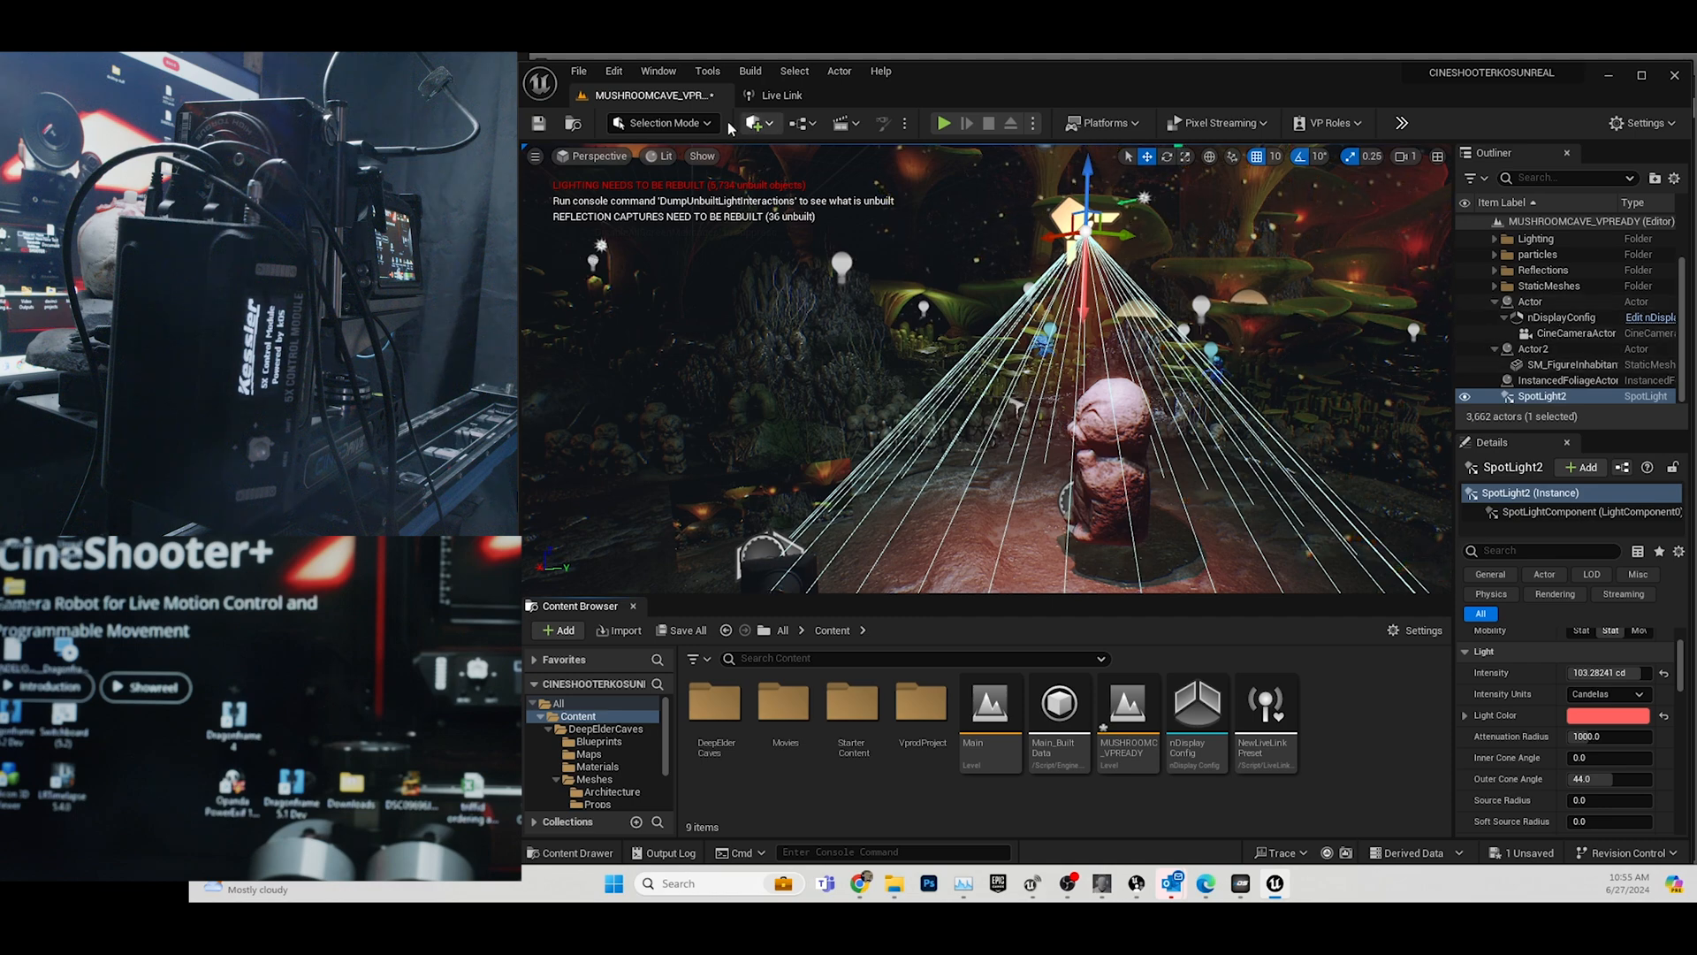
Add an empty Actor to the level and move it up beside the spotlight above the figure.
left_click(755, 131)
mouse_move(796, 252)
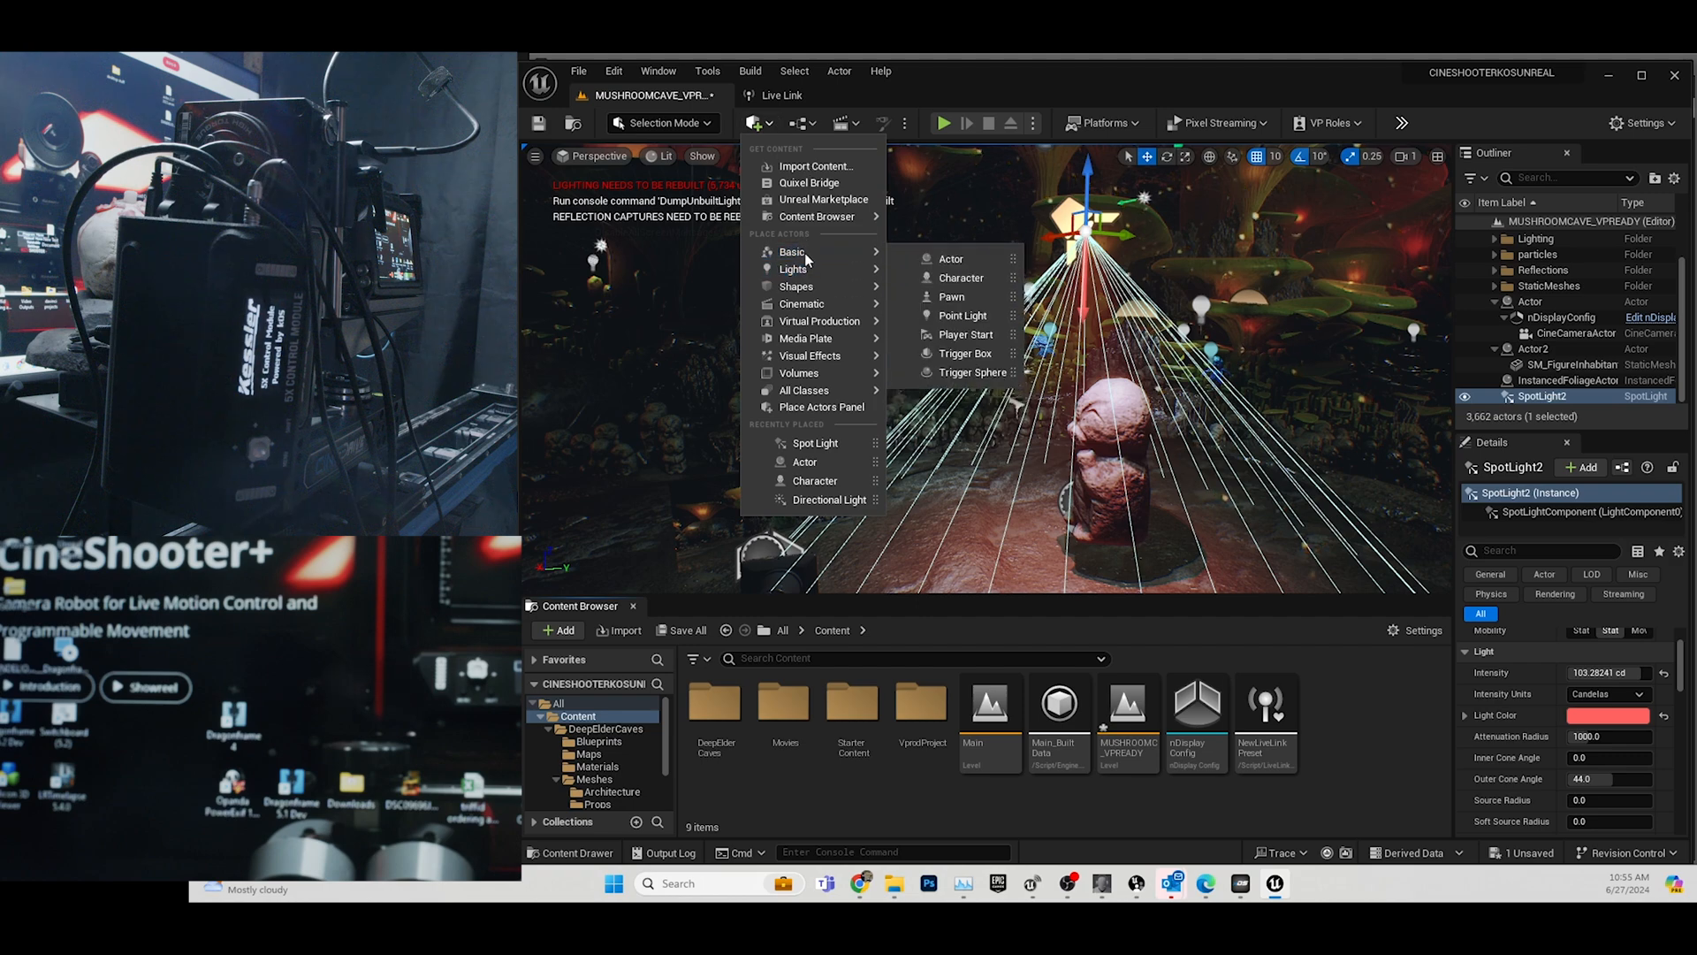
left_click(937, 260)
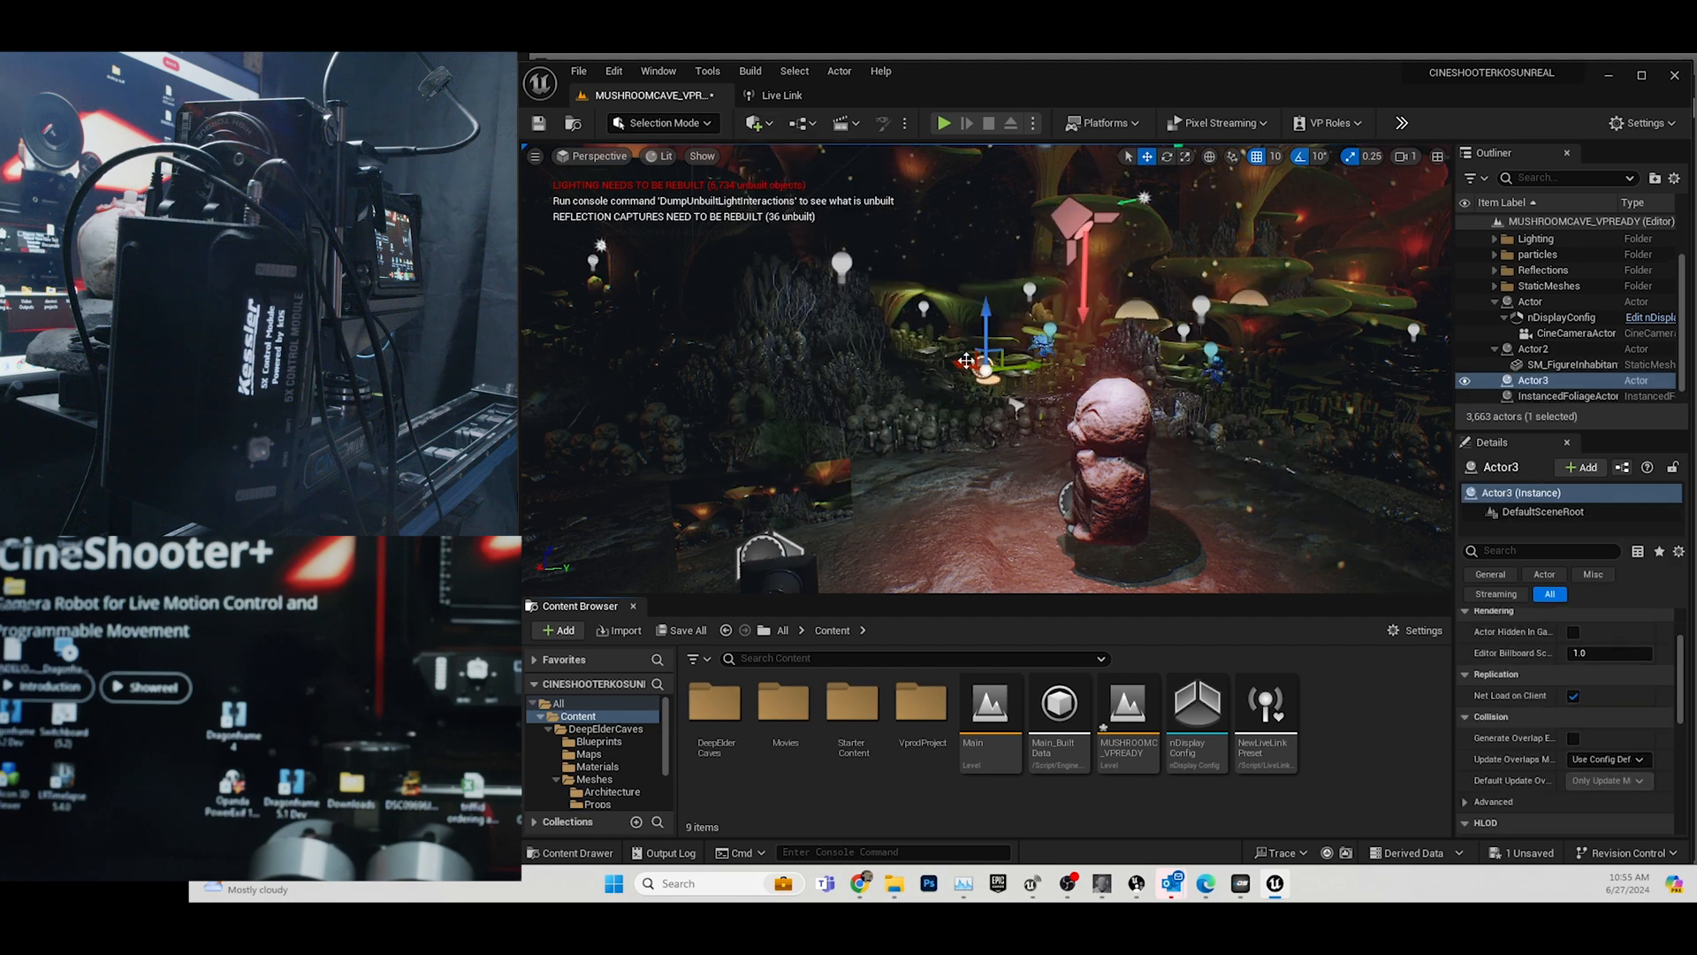
left_click_drag(966, 361, 1035, 196)
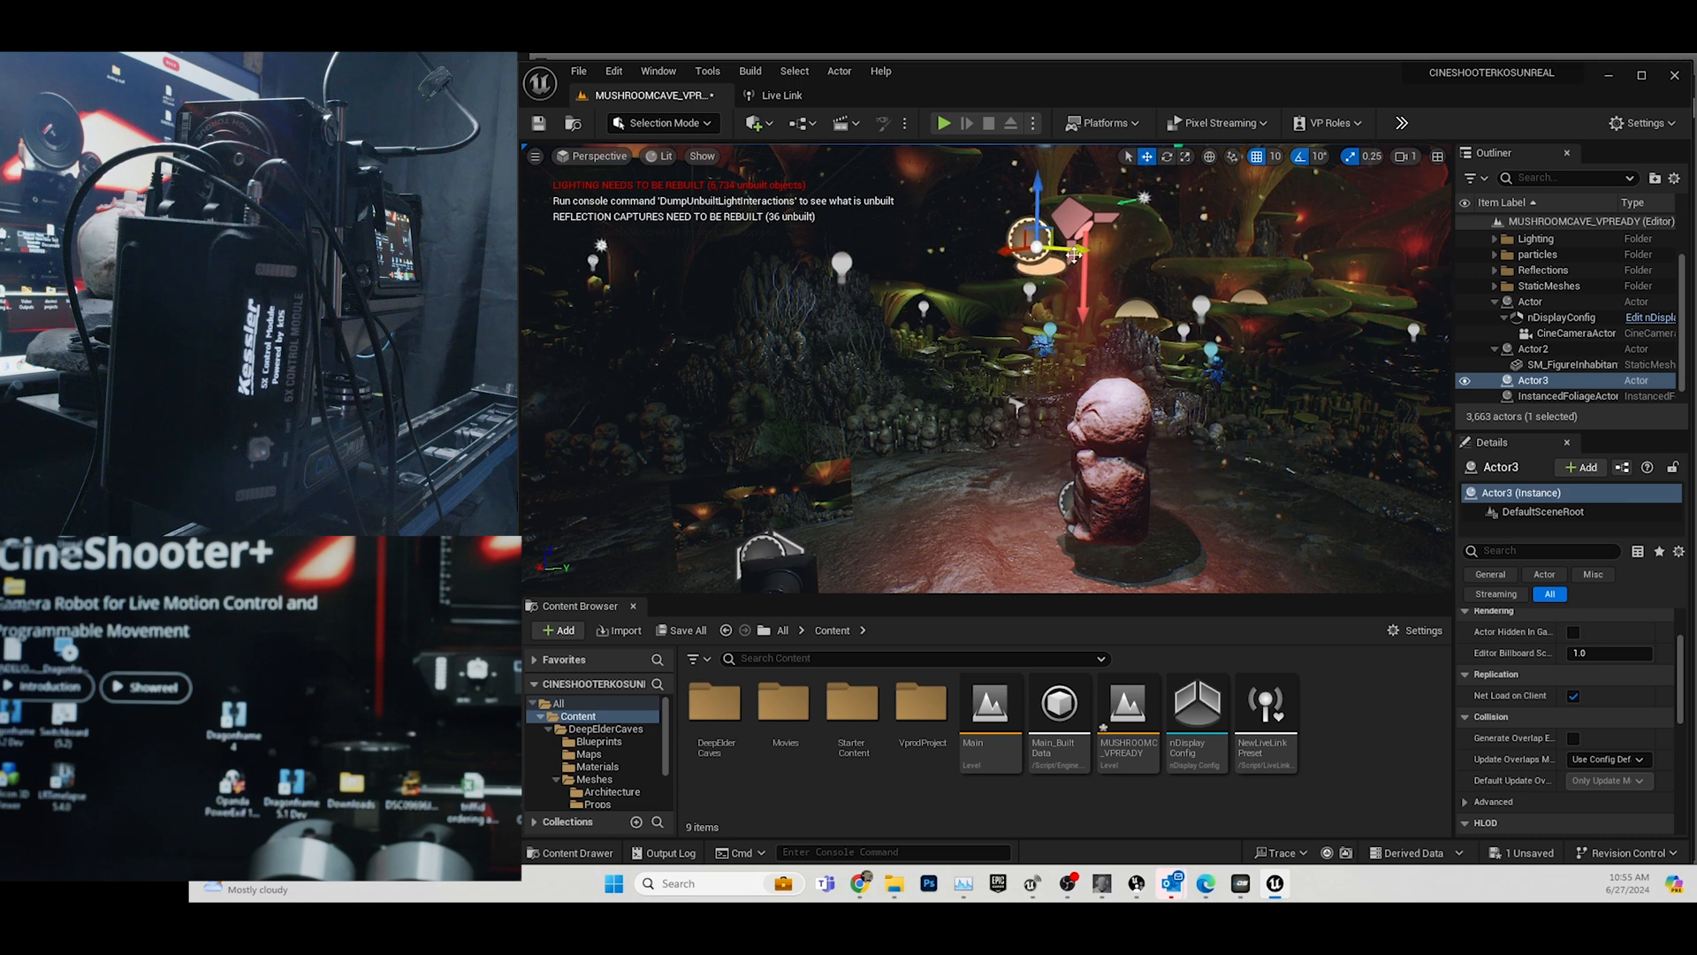
left_click_drag(1075, 250, 1129, 248)
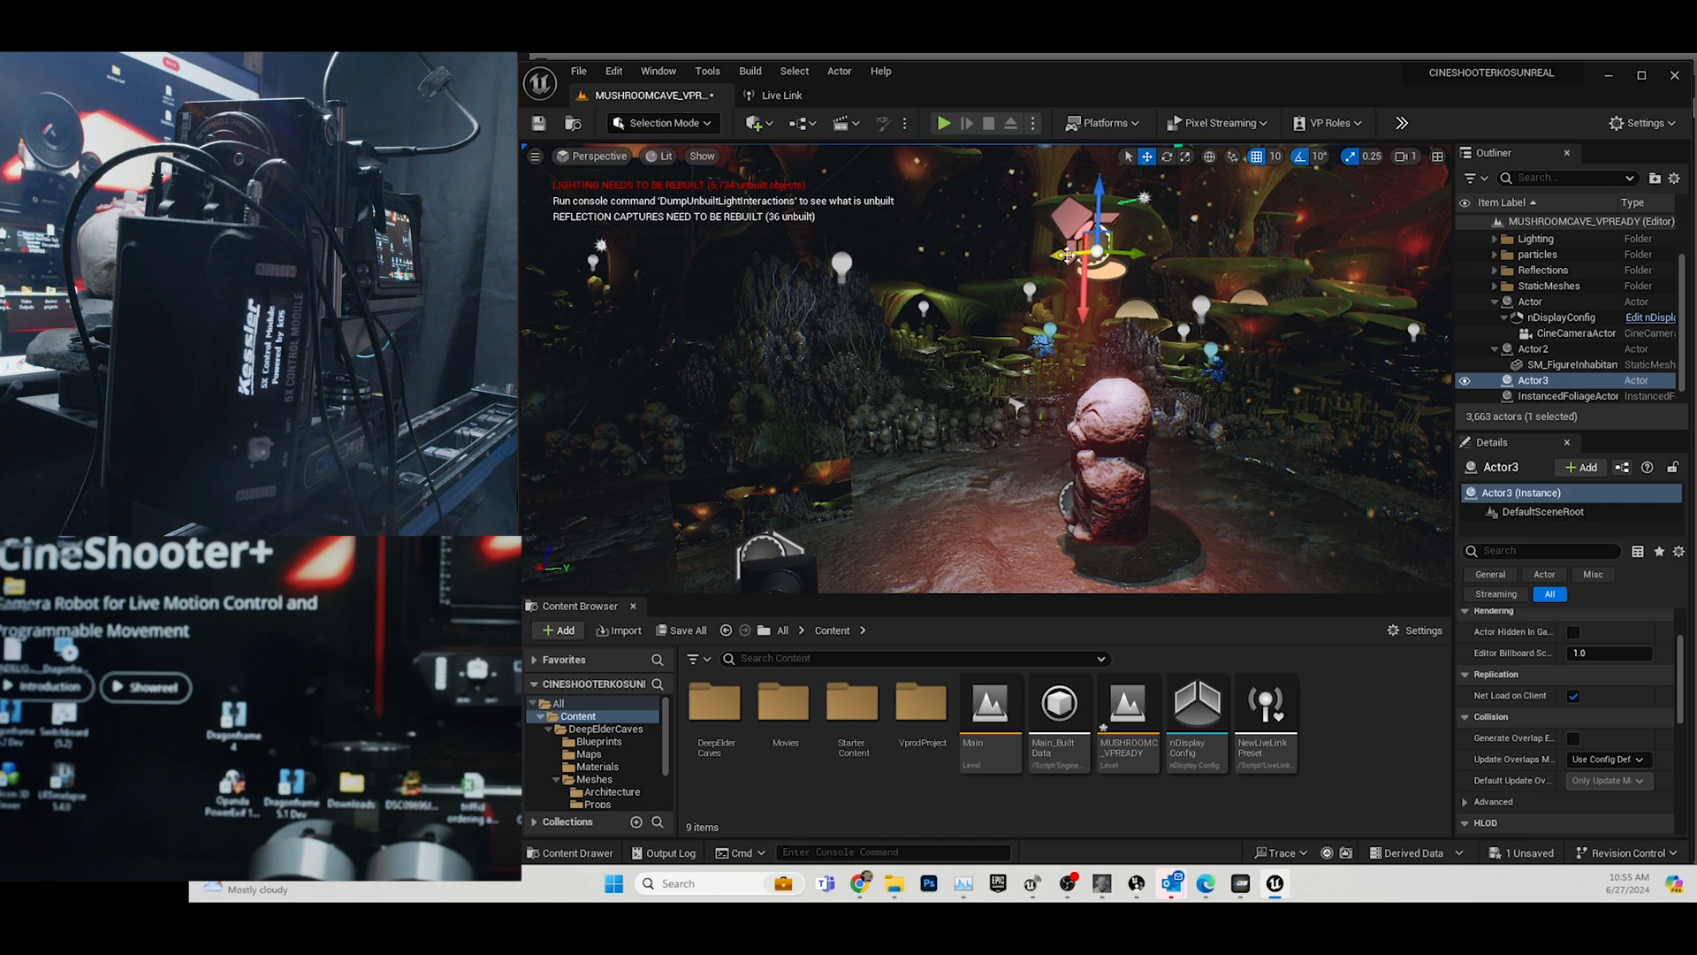
key("f")
mouse_move(1417, 385)
right_mouse_down()
mouse_move(1417, 336)
mouse_move(1417, 385)
right_mouse_up()
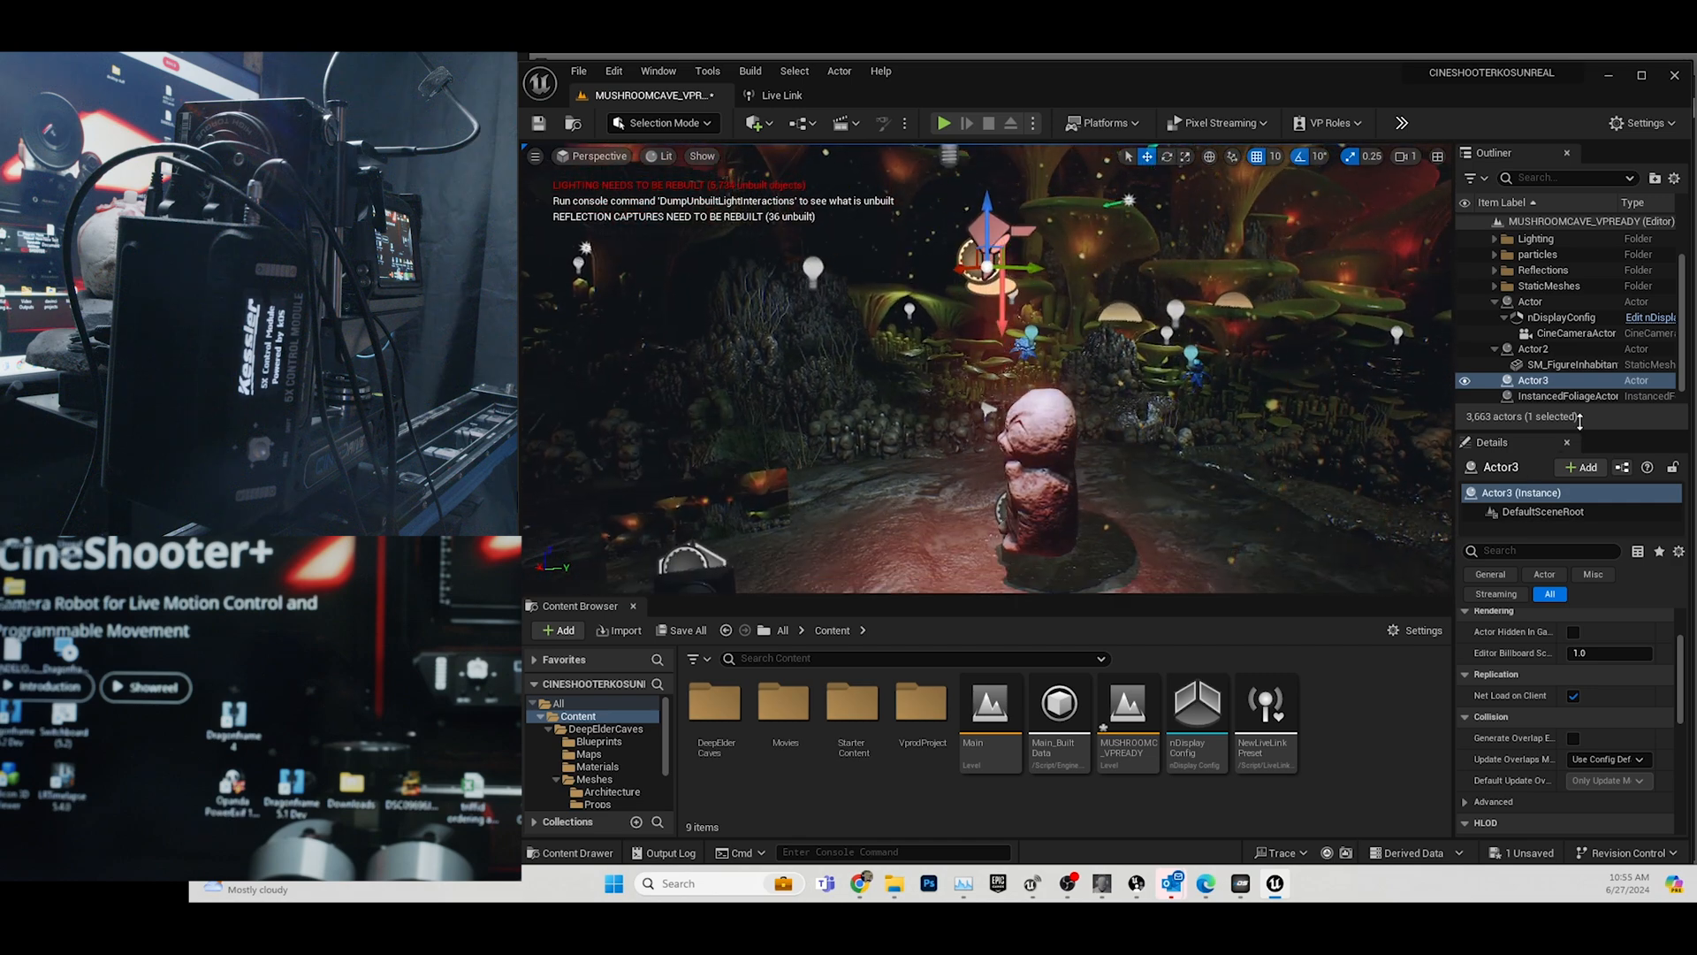
Attach SpotLight2 to Actor3 in the Outliner so the light becomes a child of the empty actor.
scroll(1594, 385, "down", 1)
left_click(1558, 386)
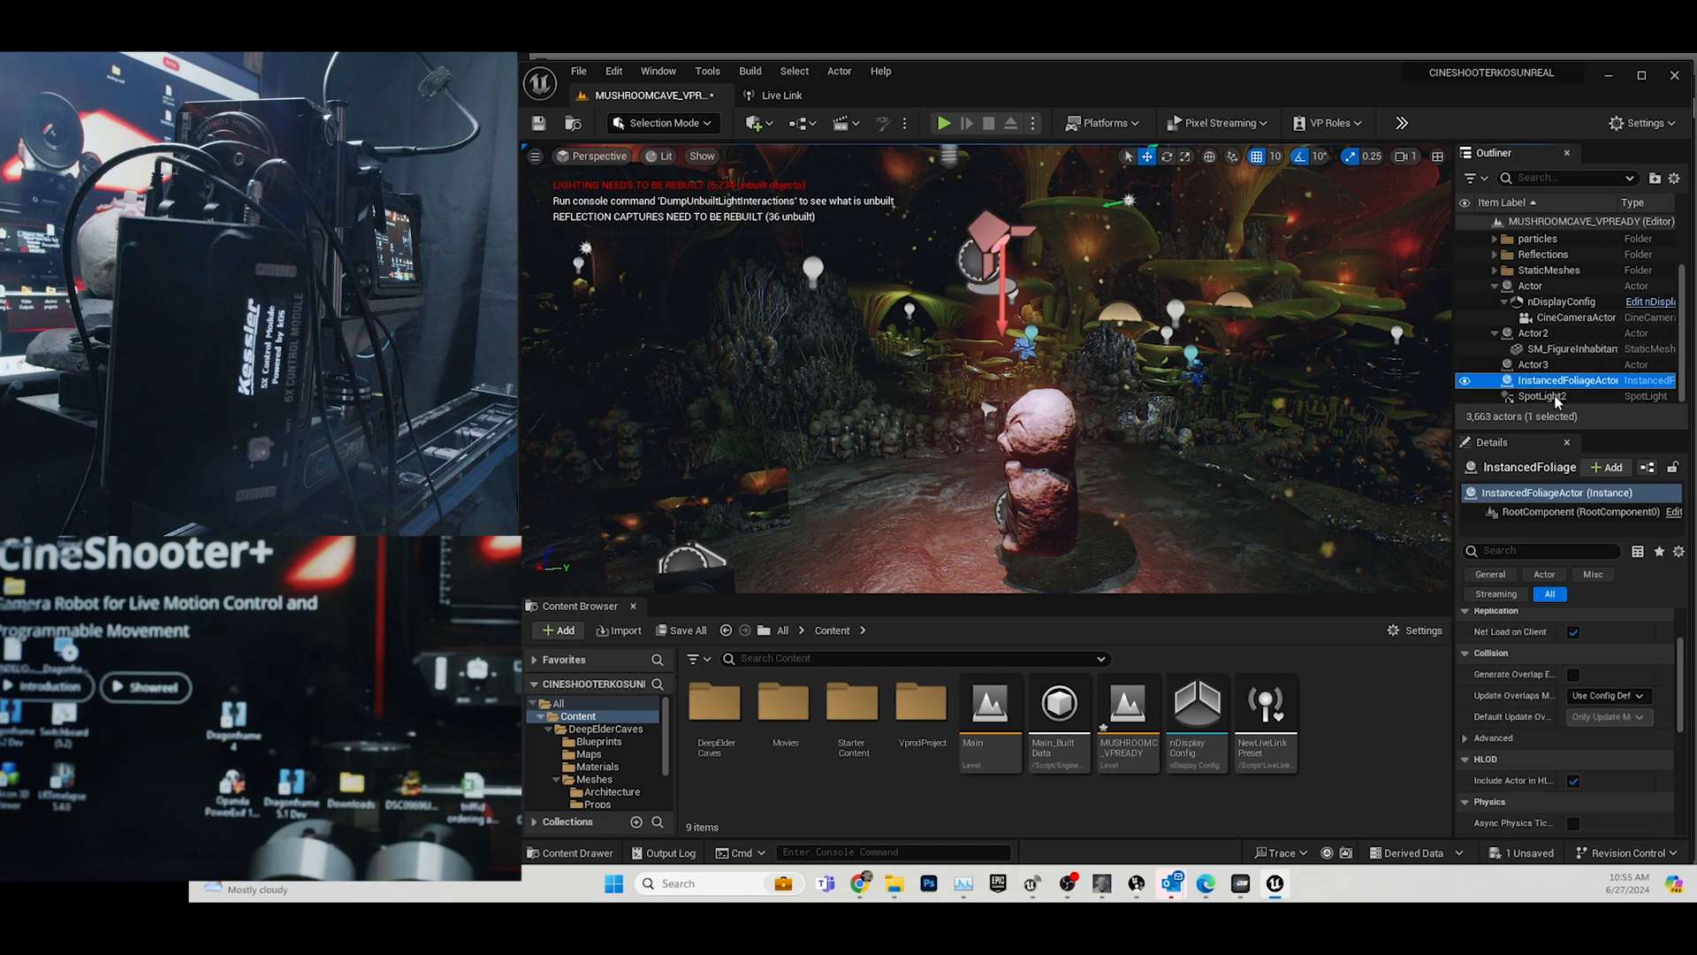
left_click_drag(1557, 399, 1540, 367)
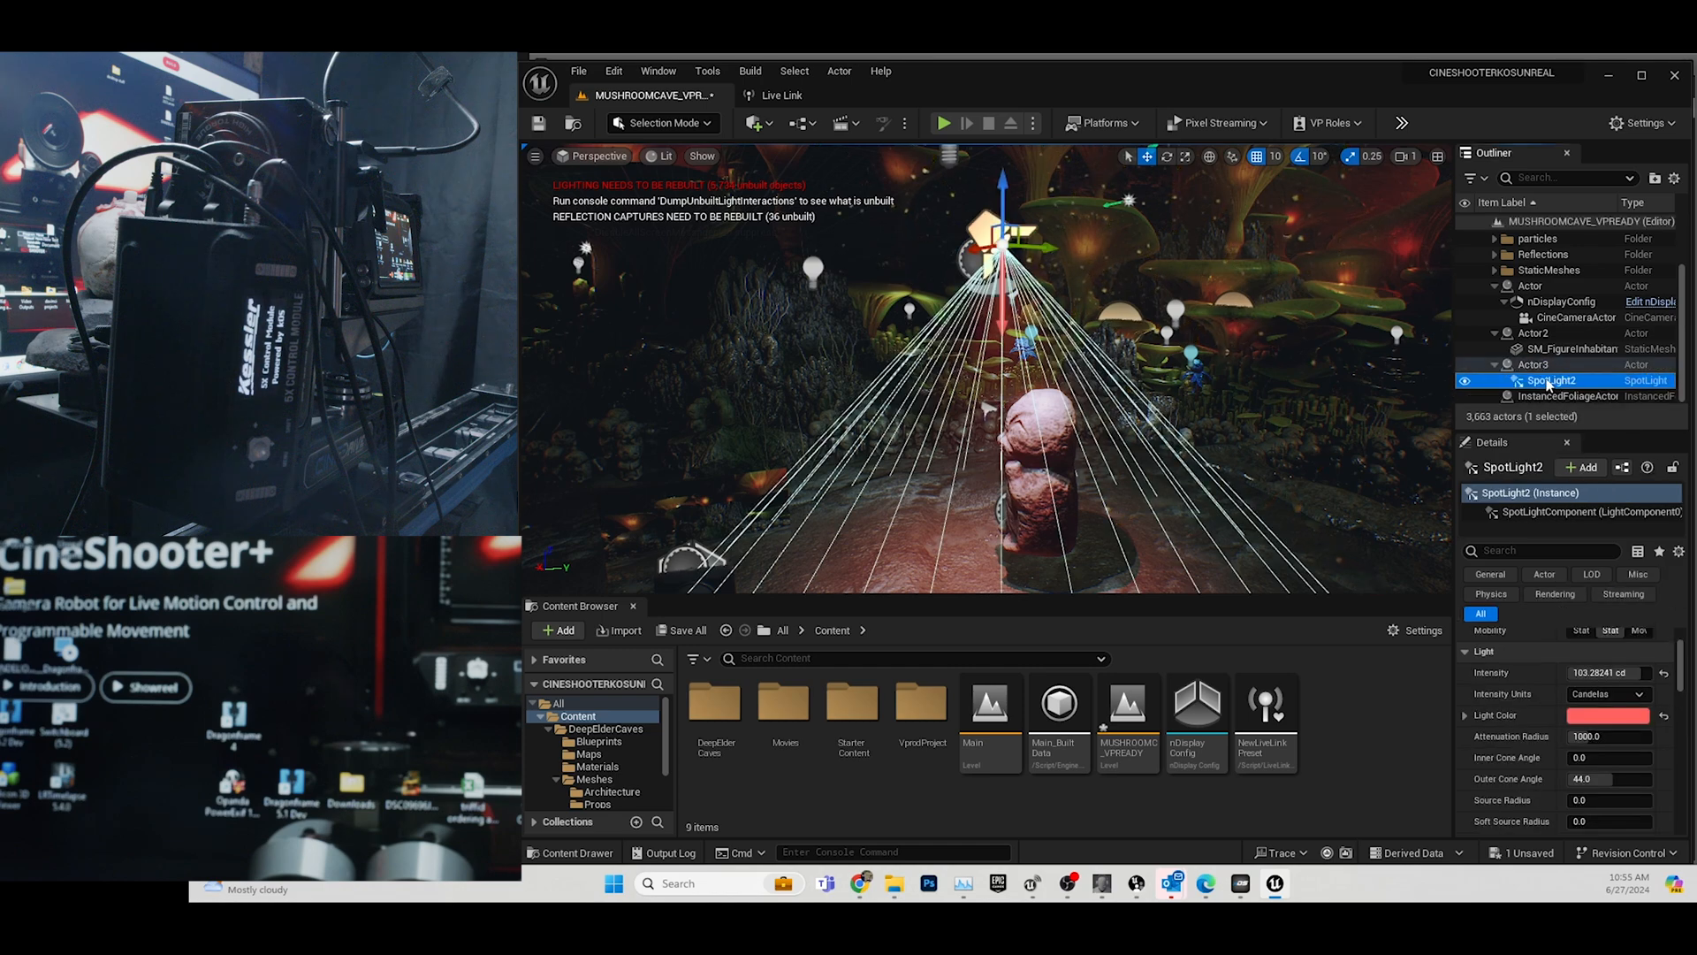
left_click(1539, 351)
left_click(1545, 366)
left_click(1554, 384)
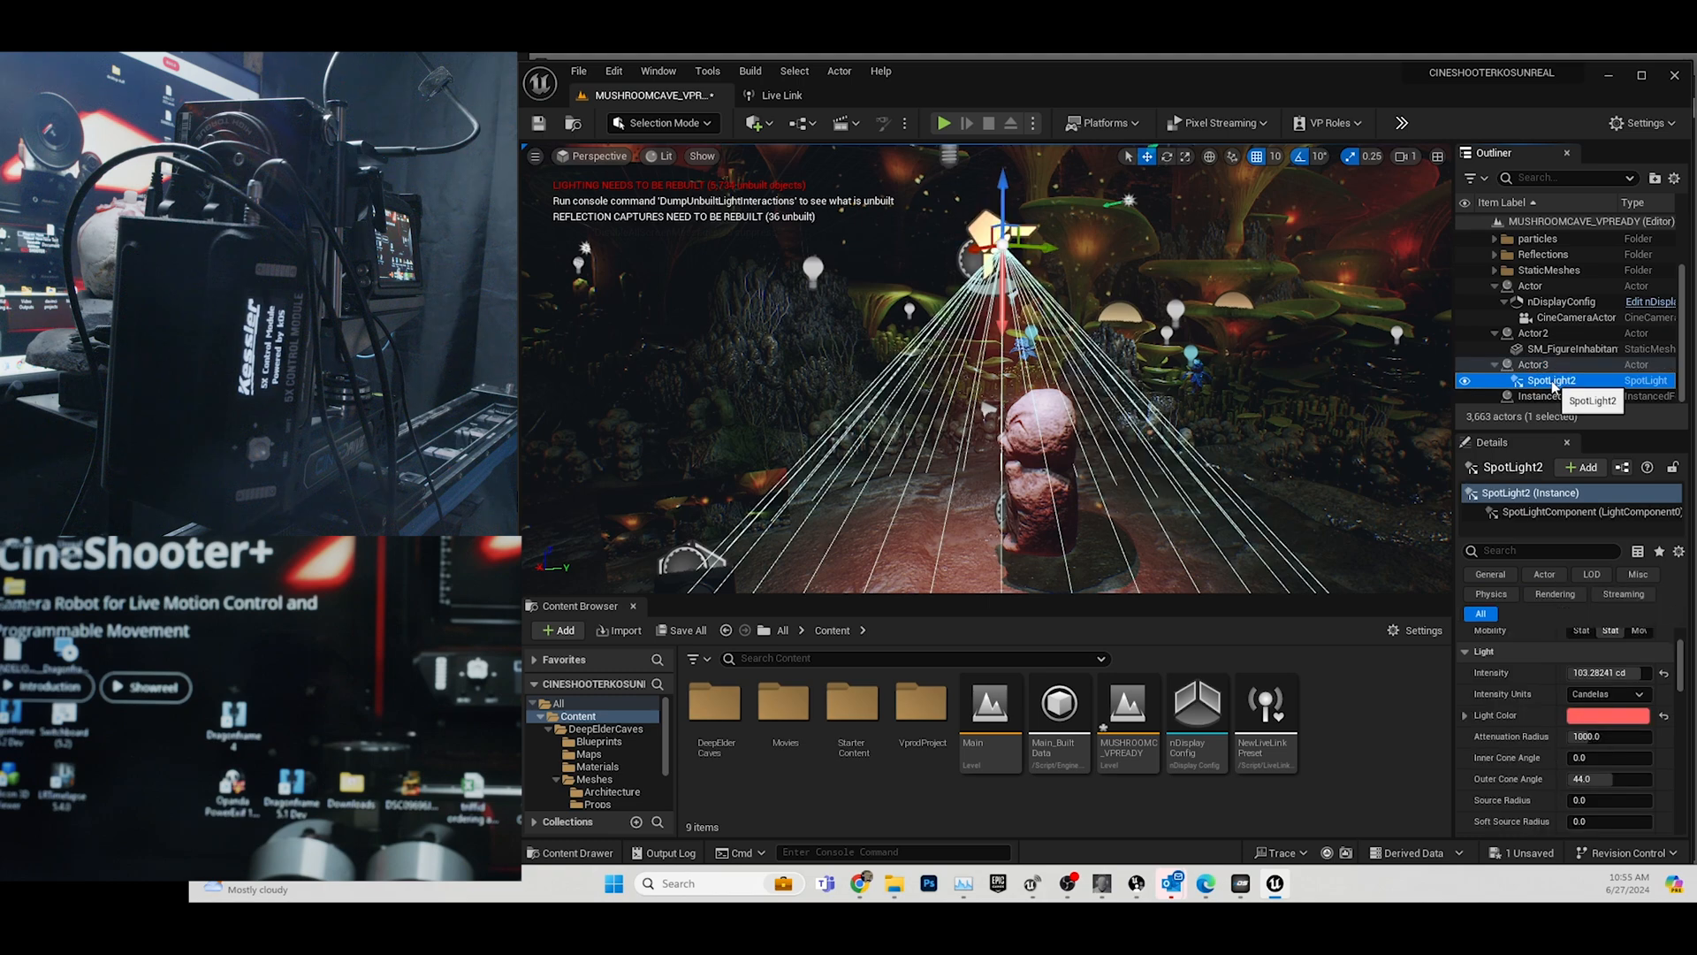
Add a LiveLinkComponentController component to SpotLight2.
right_click(1554, 384)
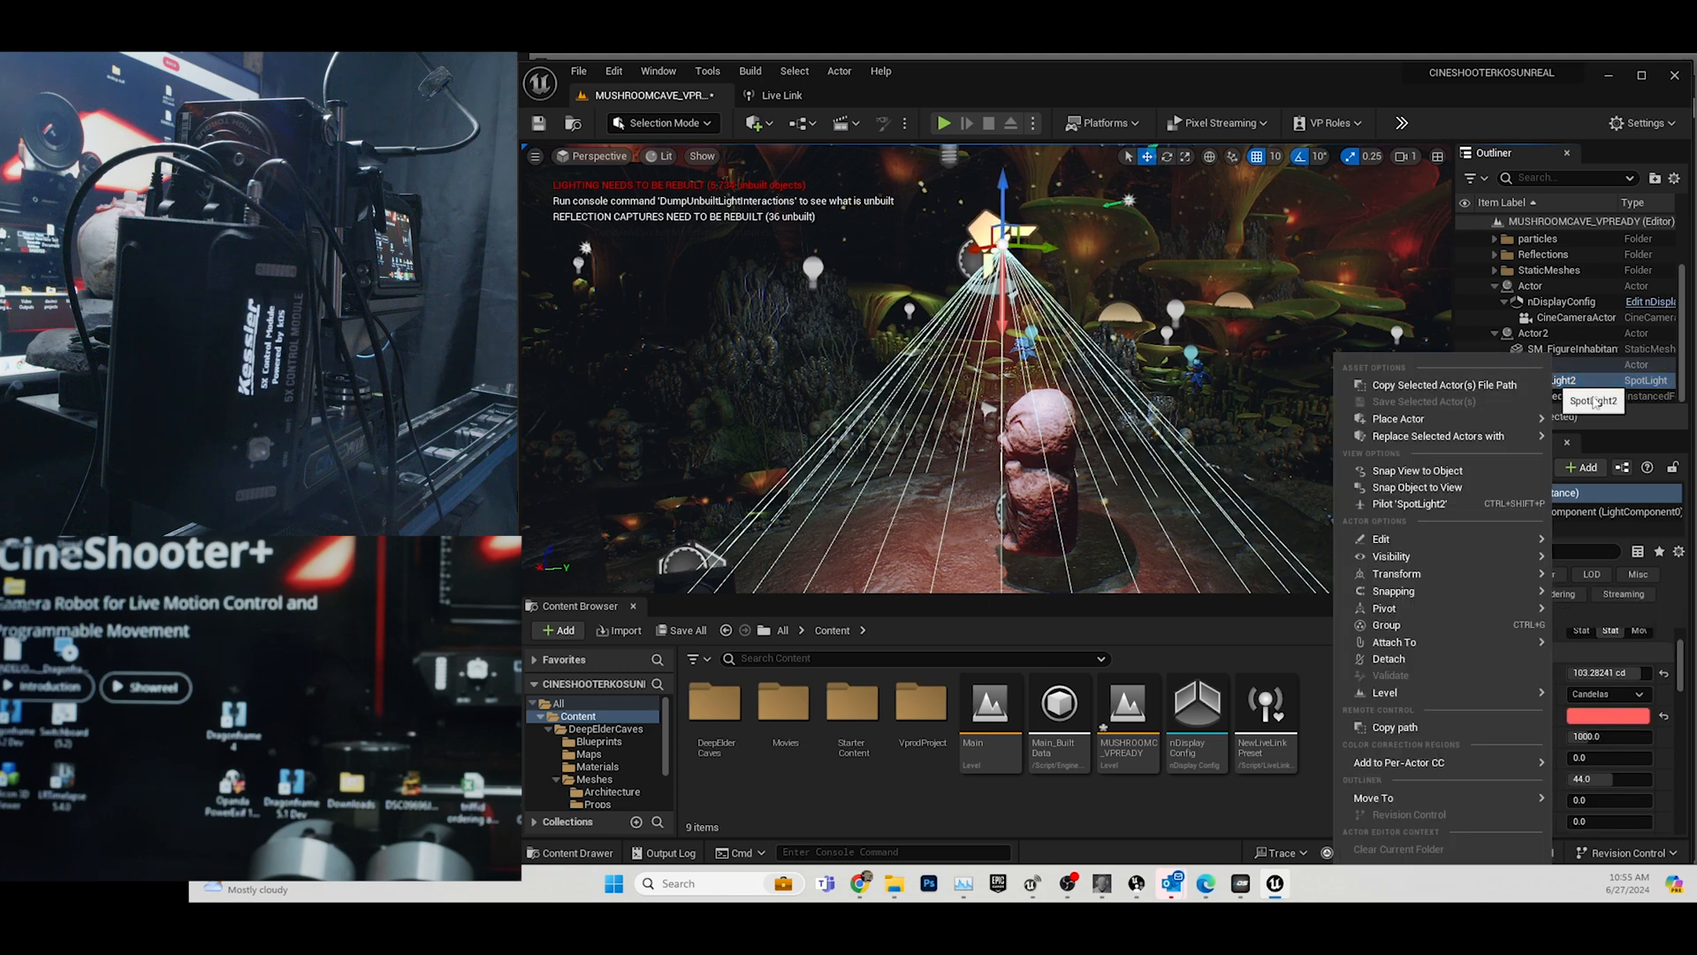
left_click(1636, 479)
left_click(1587, 469)
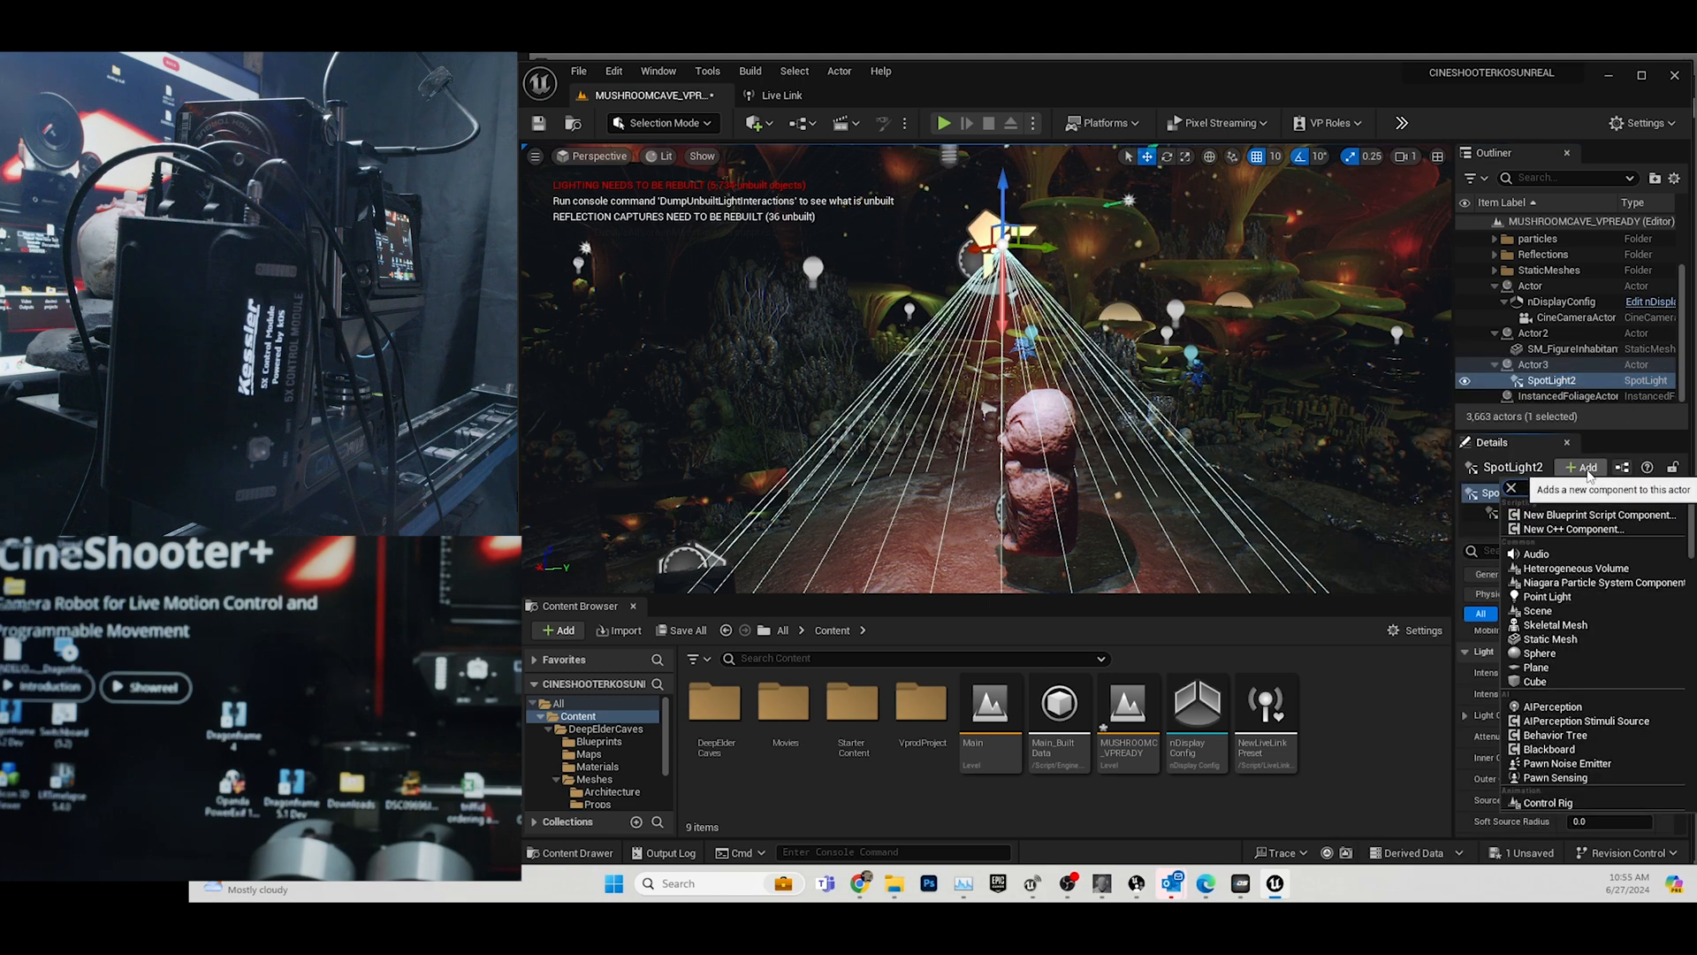
type("LI9VE")
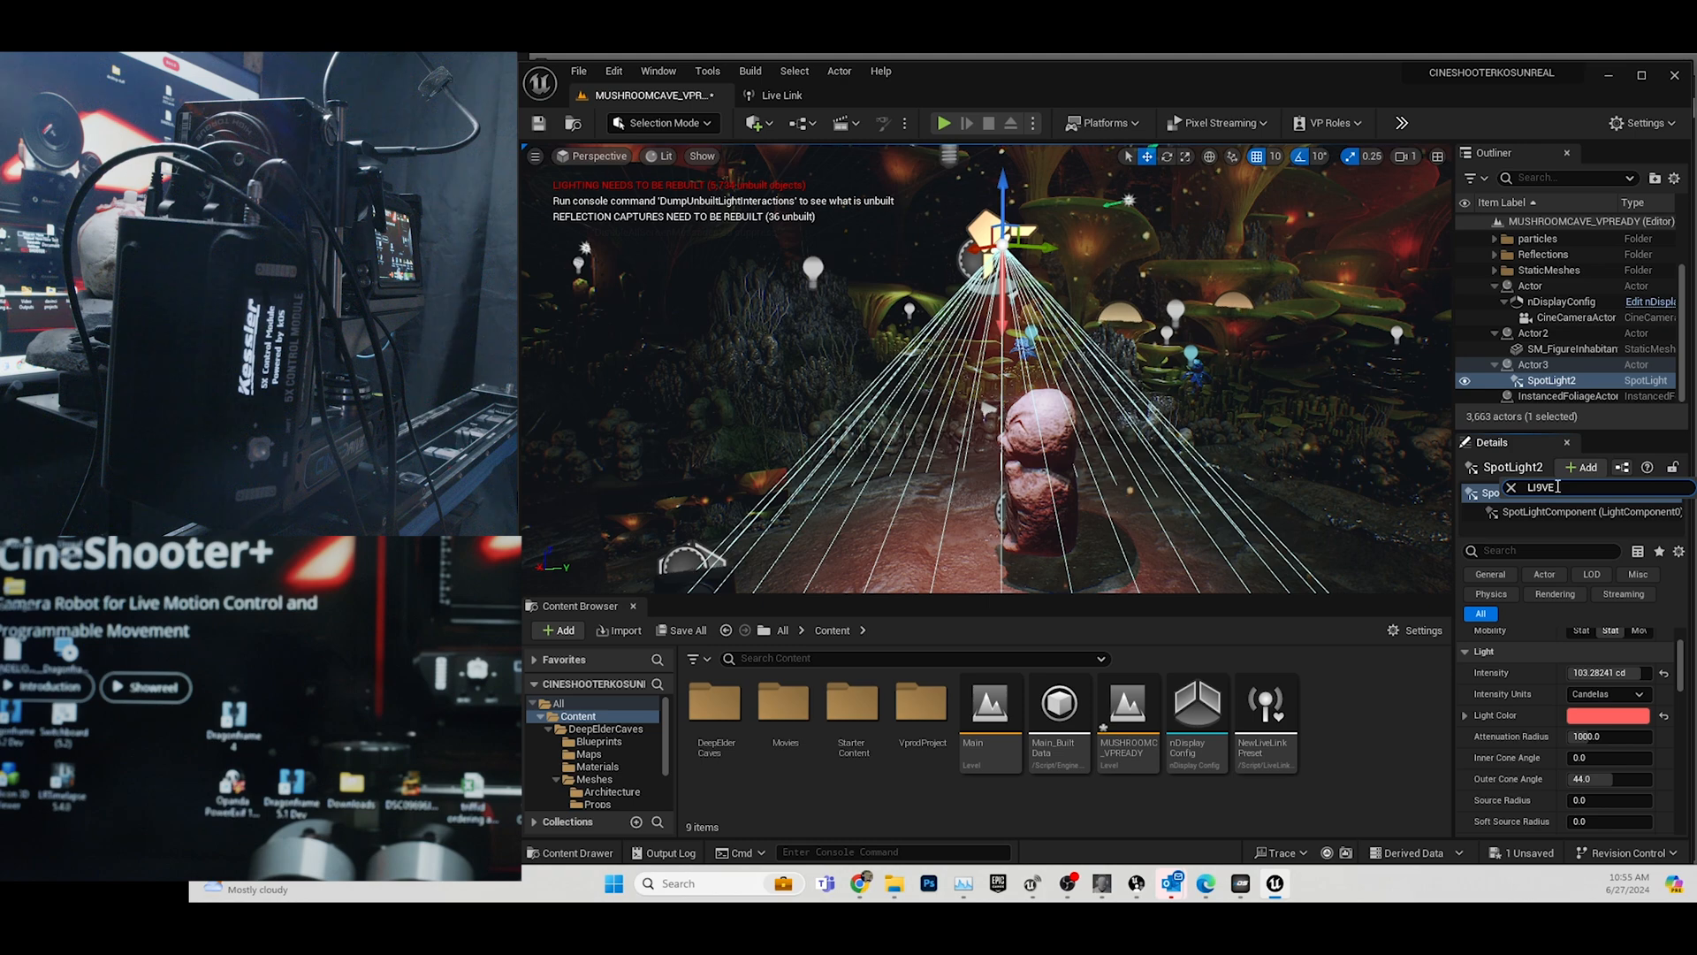
type("VE")
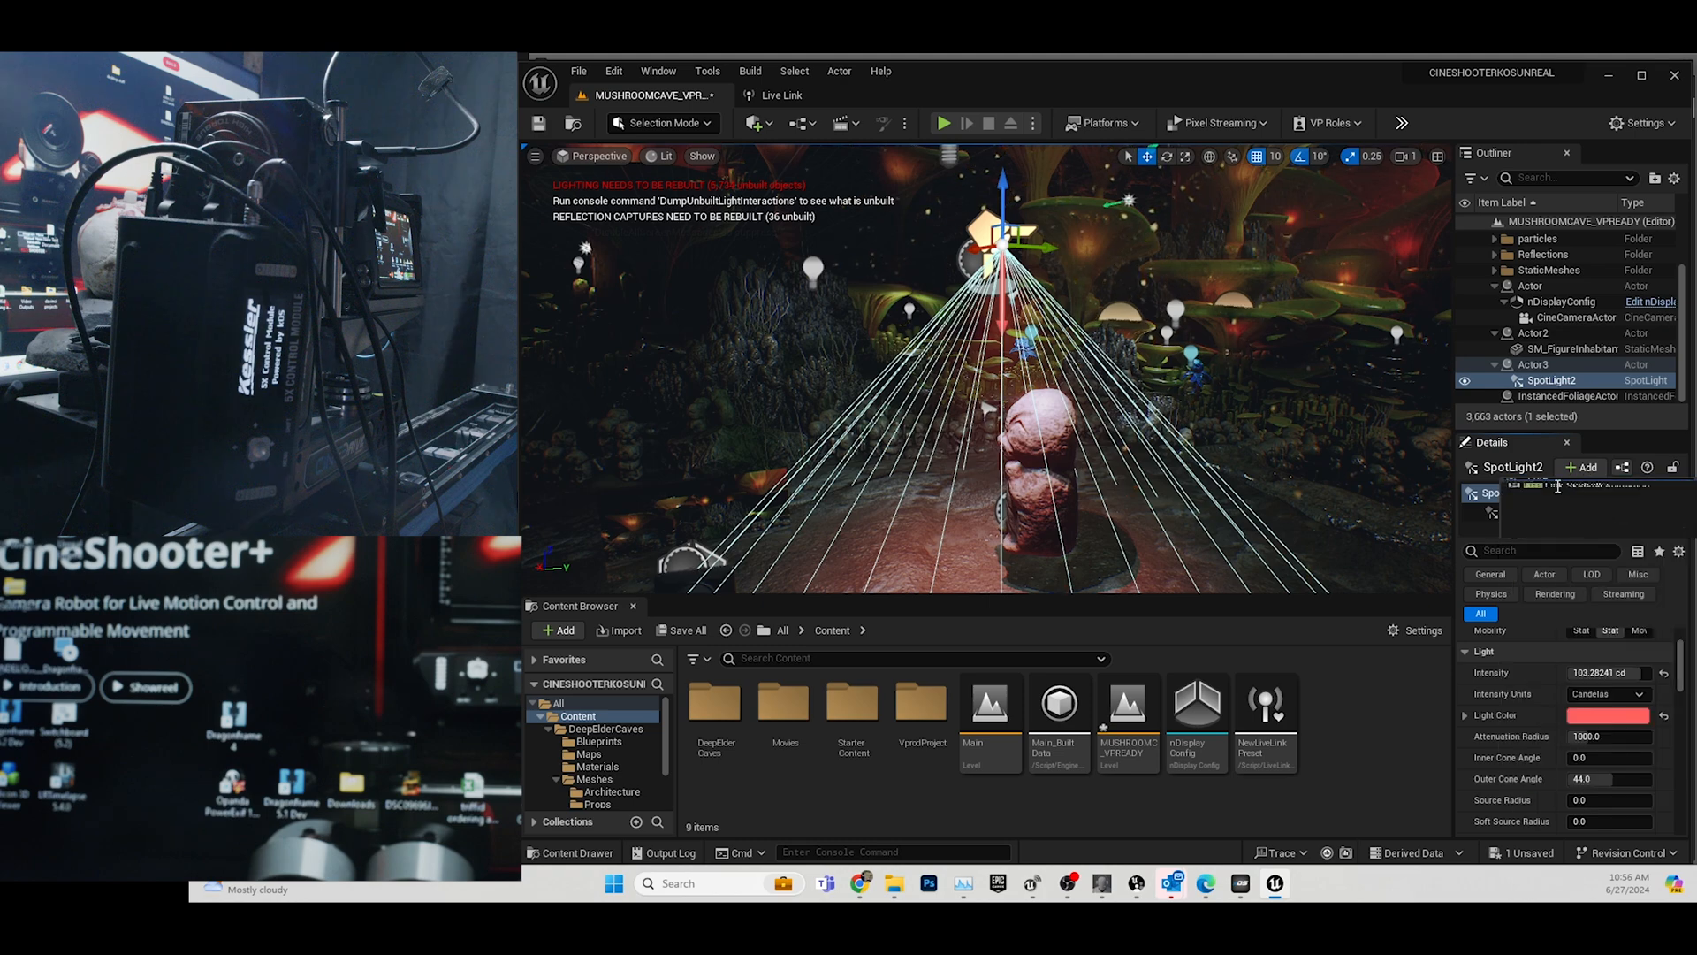
left_click(1574, 516)
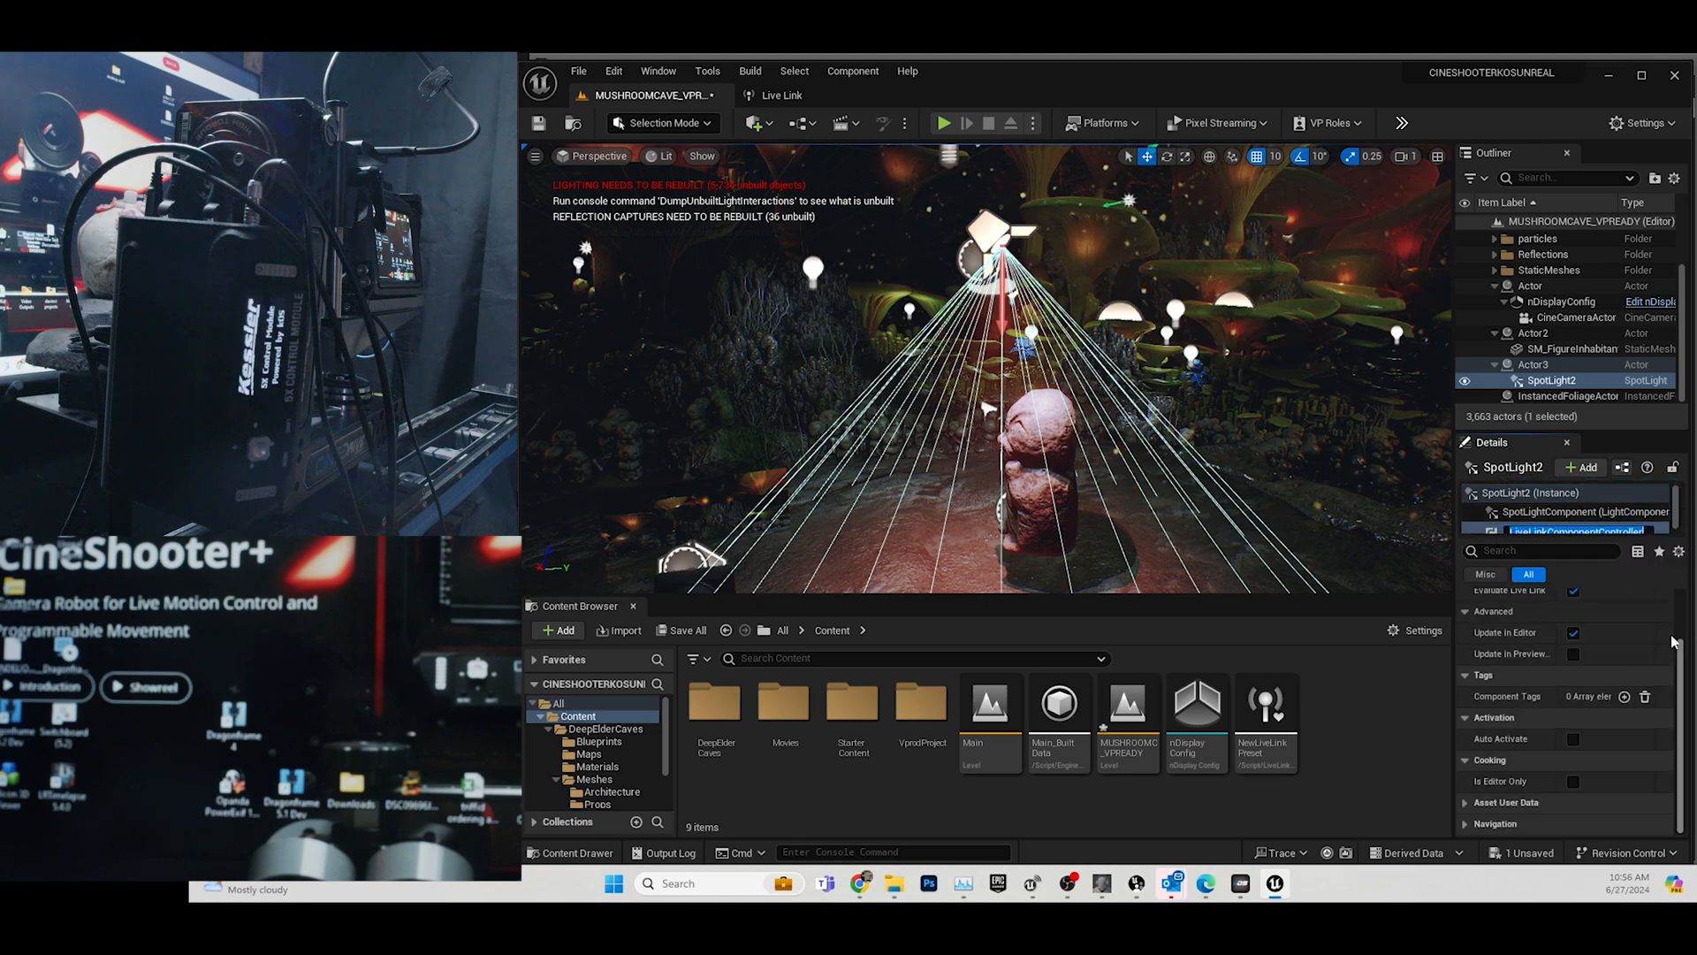
Switch to Kessler kOS, choose Camera 4 for the FreeD data, and set its Pan, Tilt, XPos and YPos to 0.
left_click(1242, 885)
left_click(1637, 194)
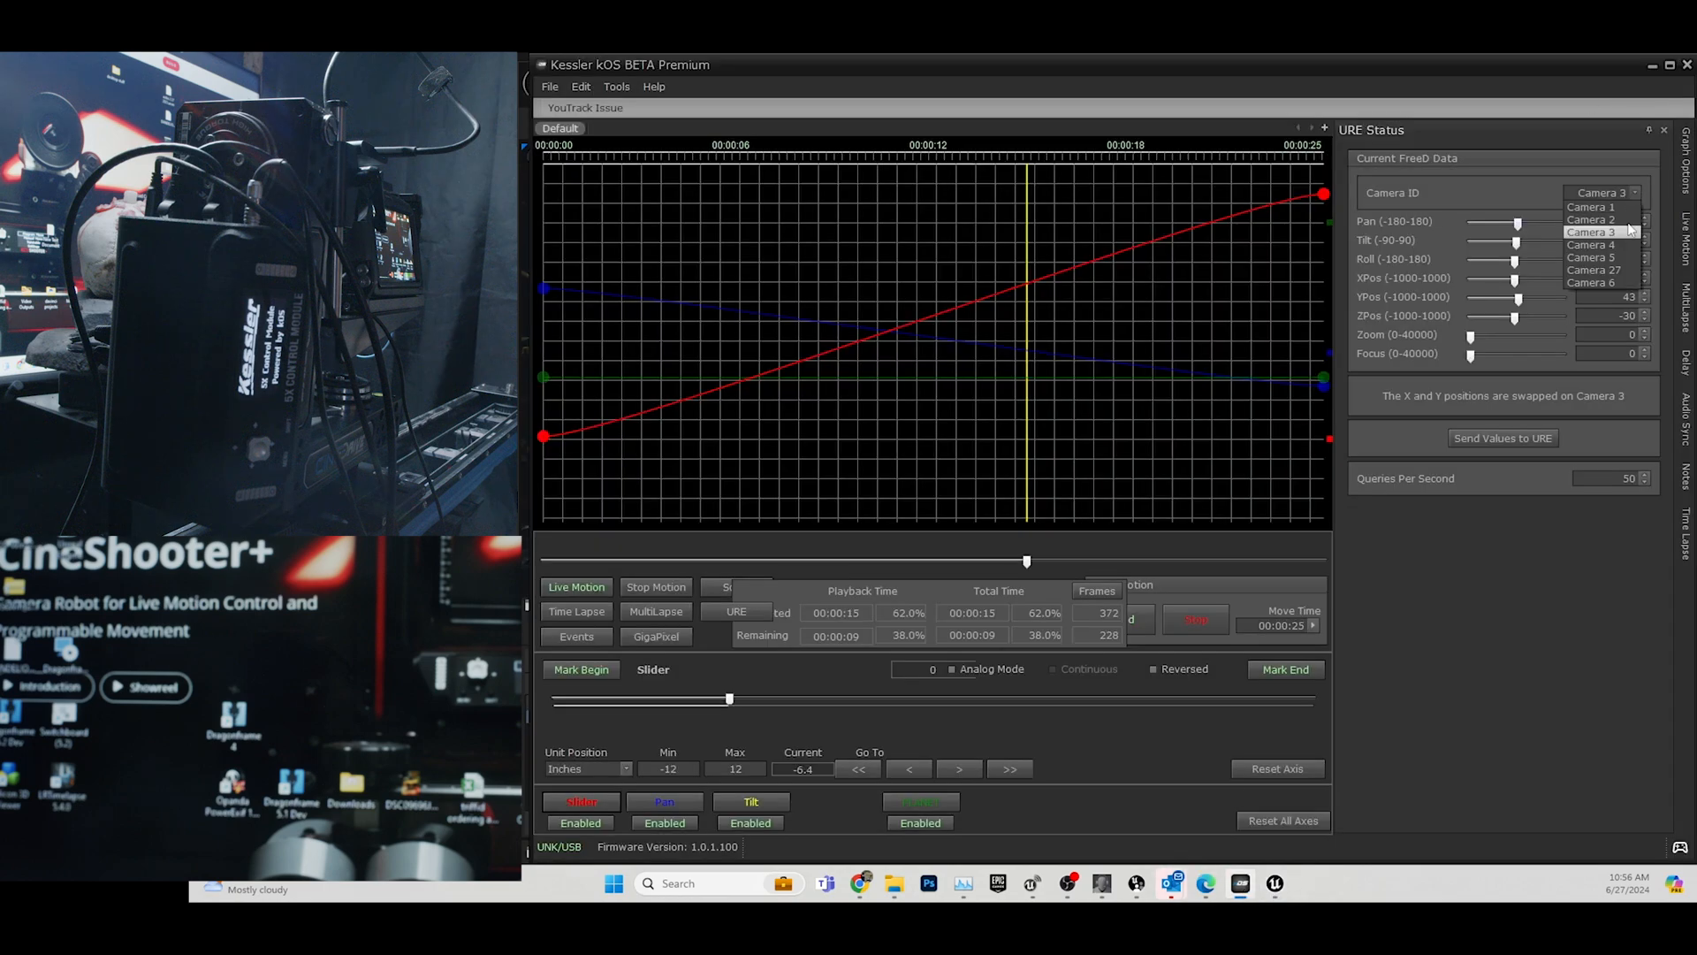
left_click(1628, 240)
left_click(1644, 227)
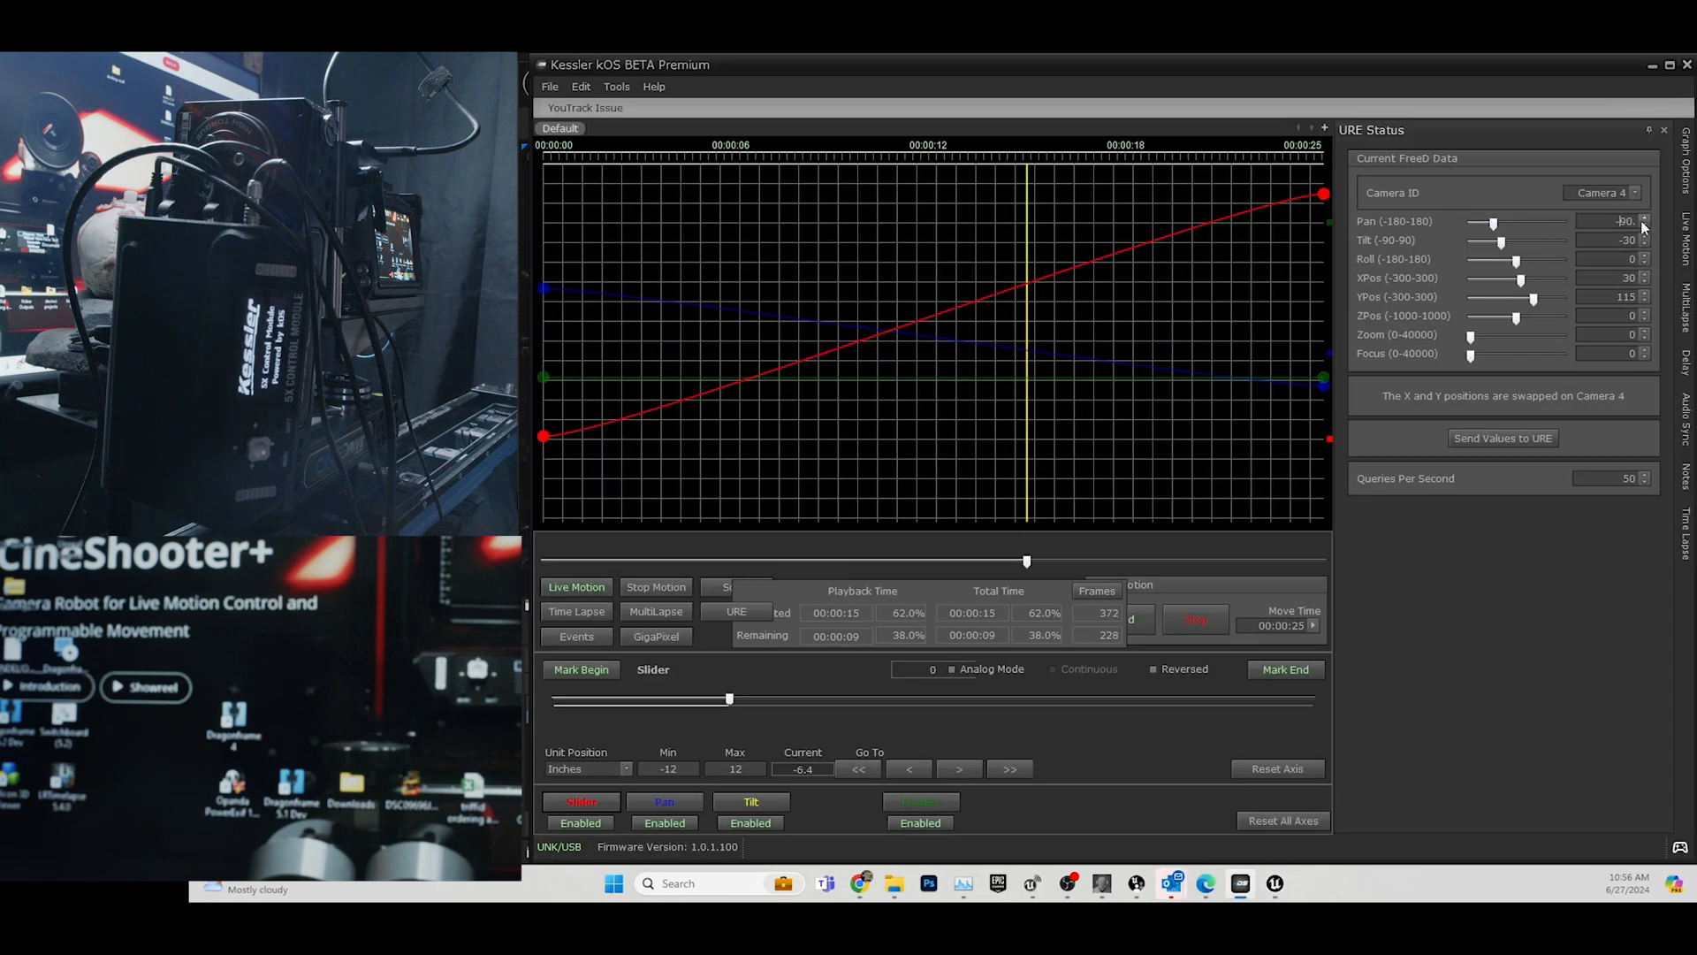
double_click(1616, 220)
left_click_drag(1612, 240, 1635, 300)
type("00")
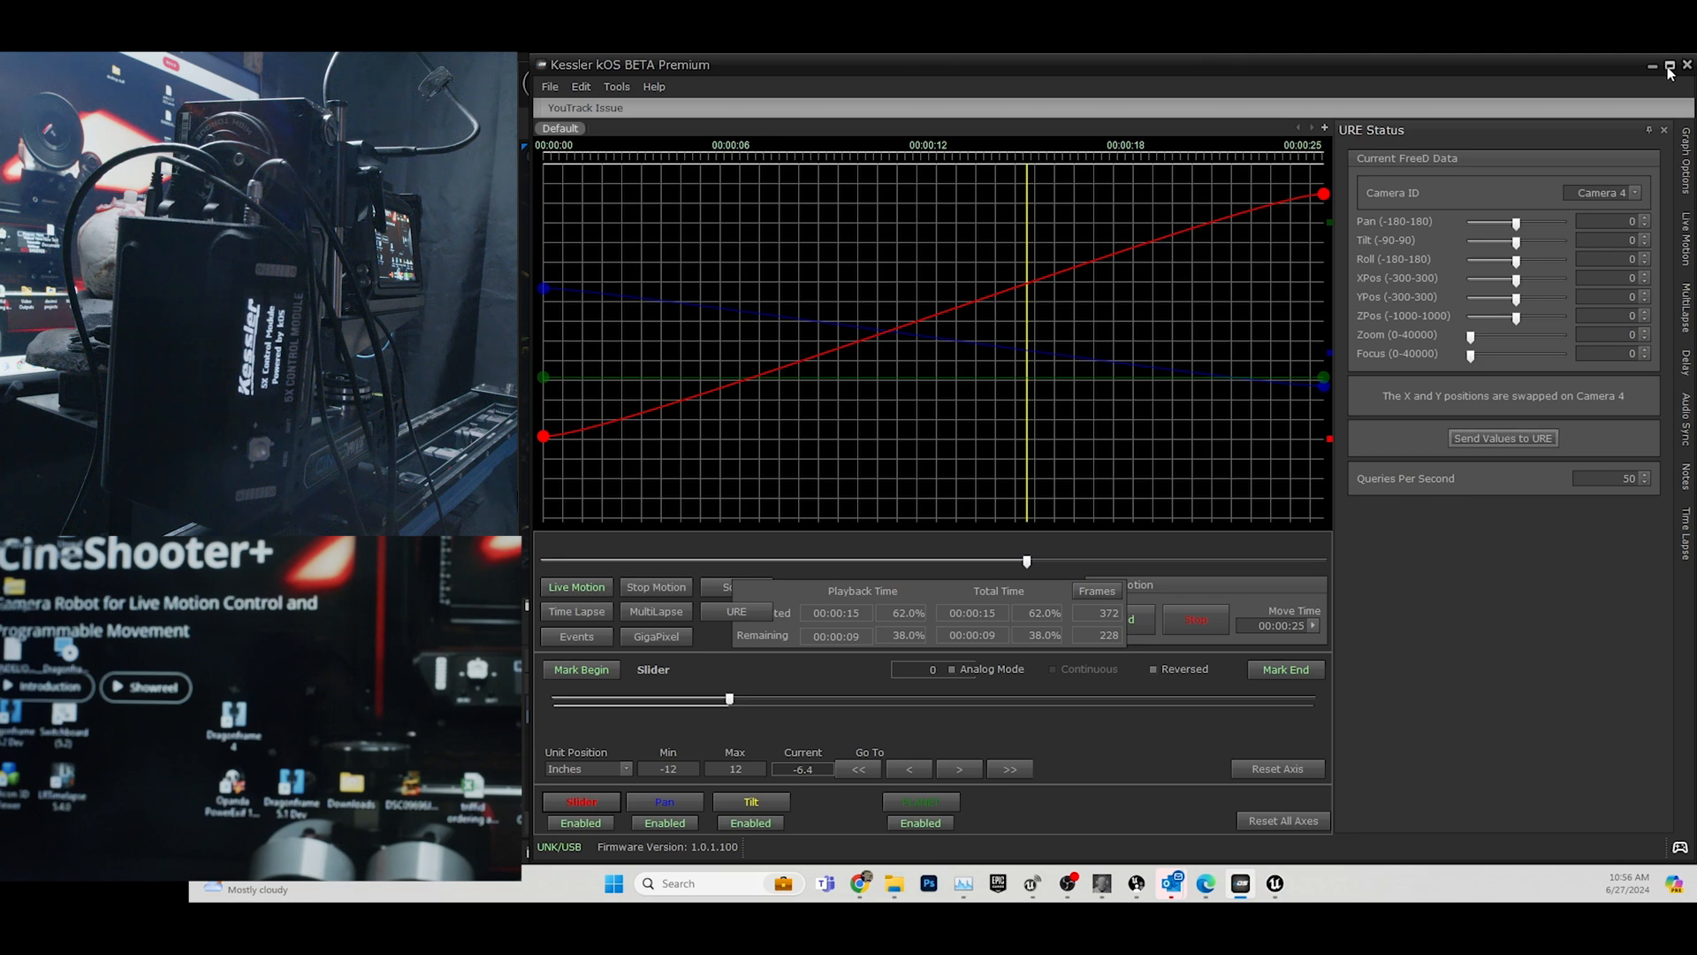
Place the kOS window below Unreal's Live Link subject list and vary Camera 4's Pan, ending at about -5, to test its signal.
left_click(1652, 66)
left_click(774, 99)
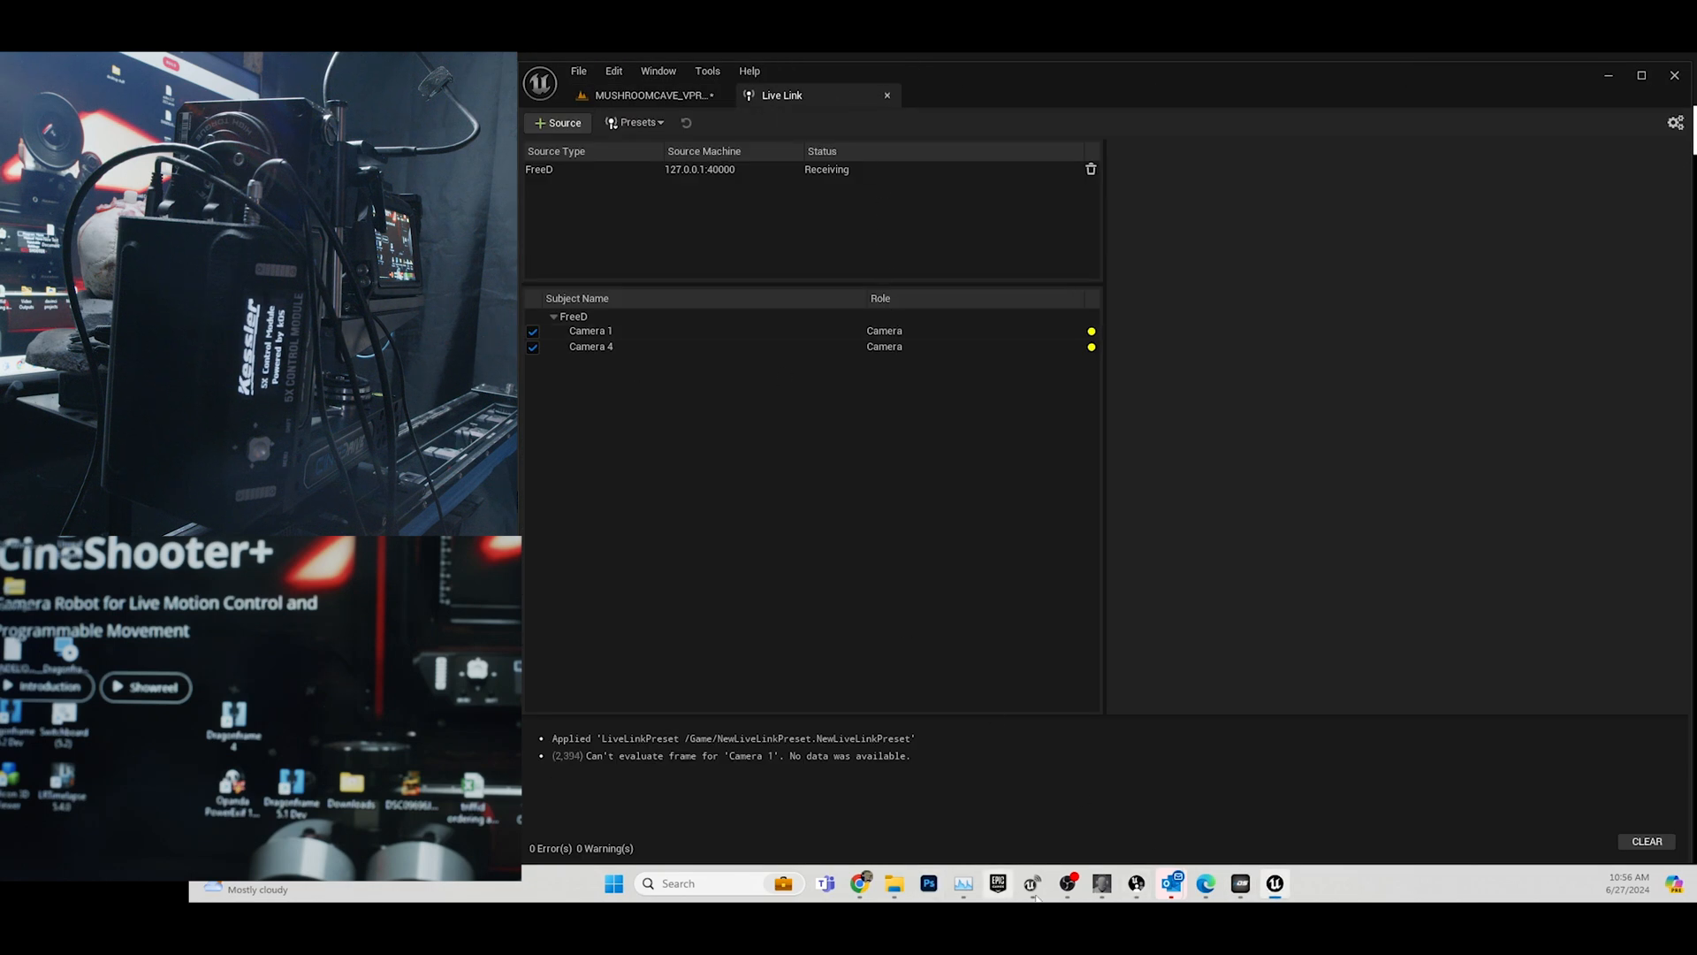
left_click(1240, 884)
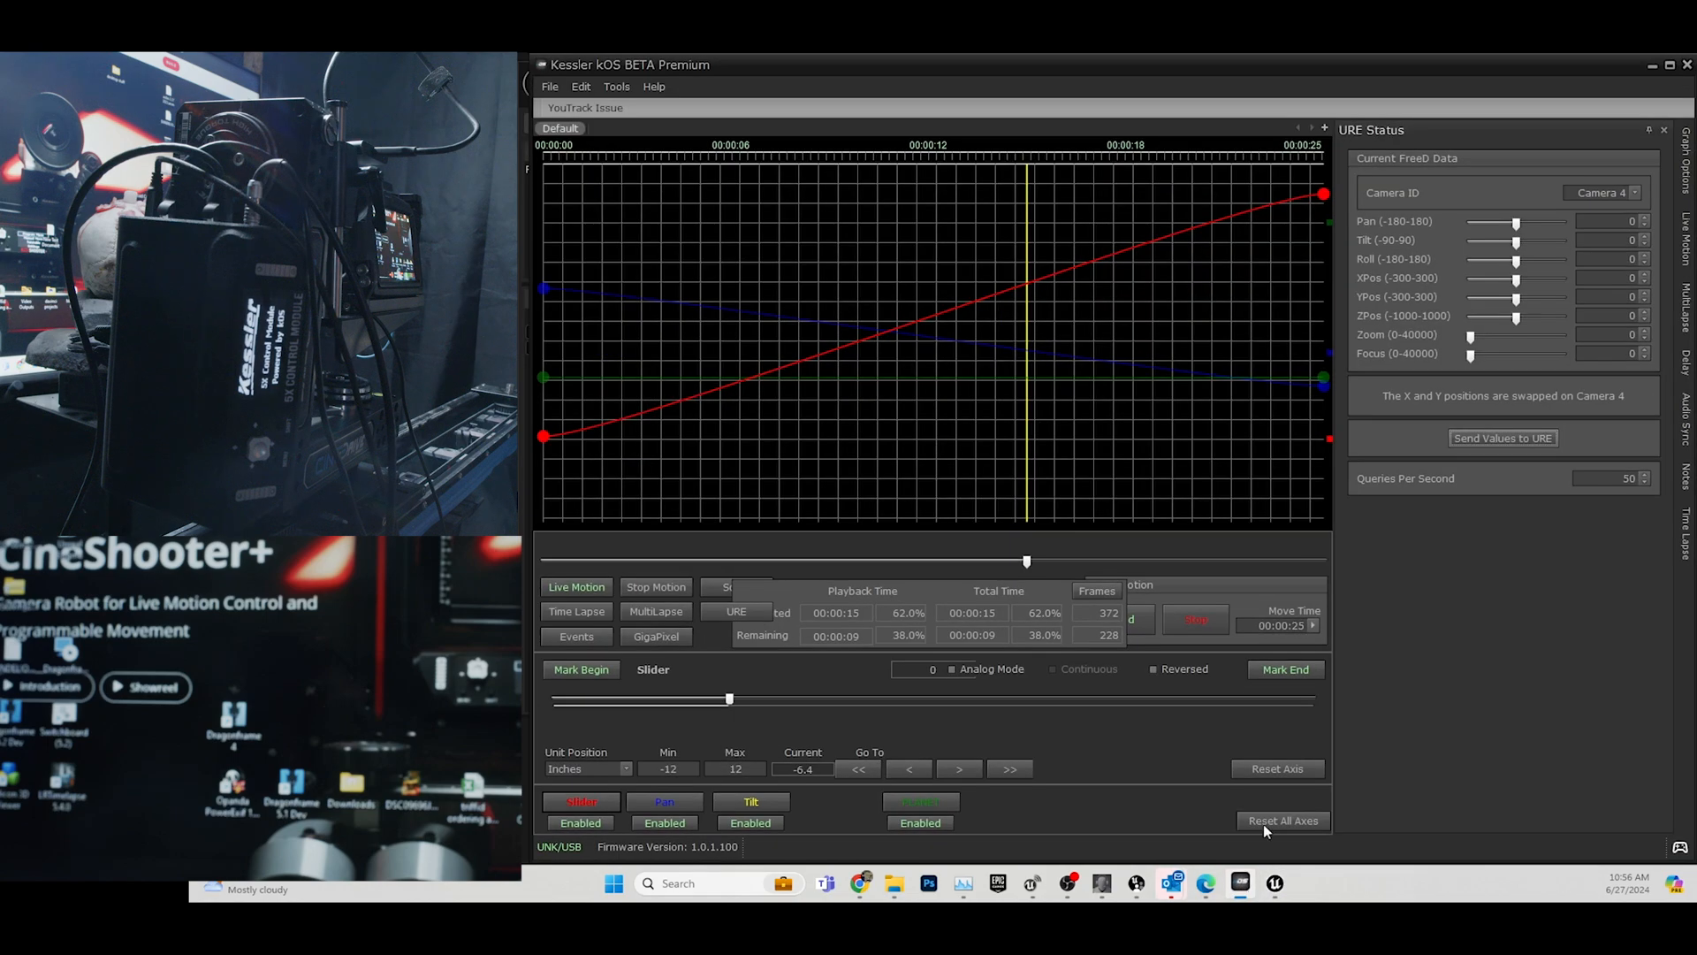
left_click_drag(1318, 60, 1293, 396)
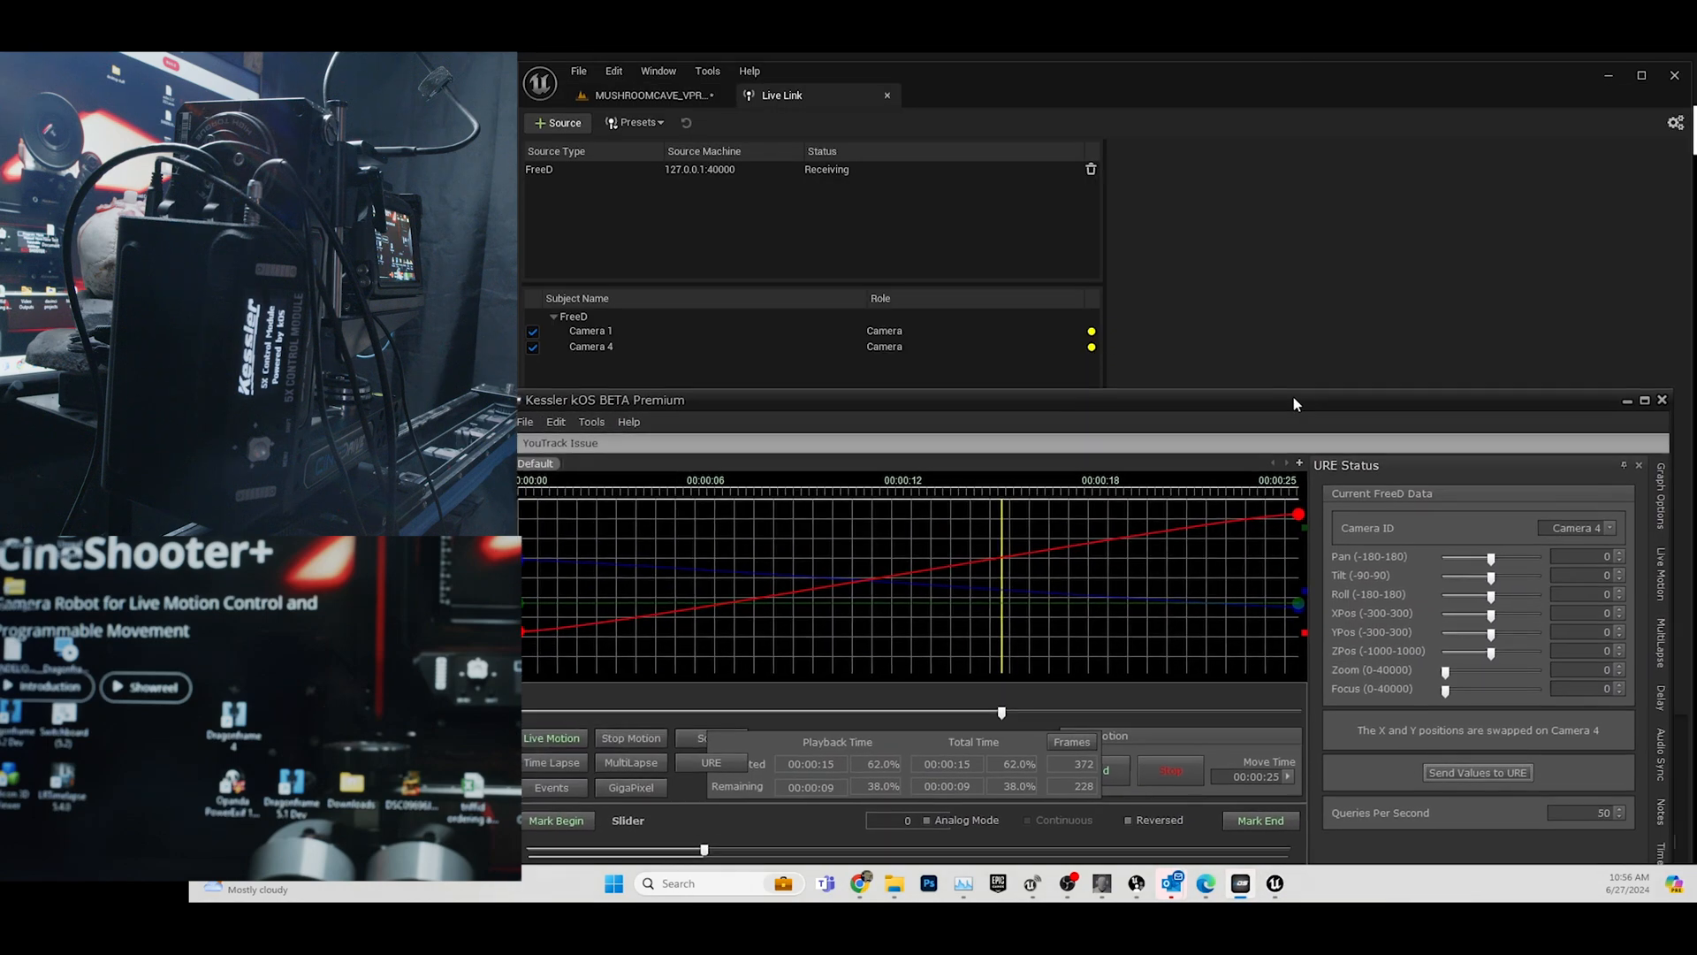
left_click(1500, 560)
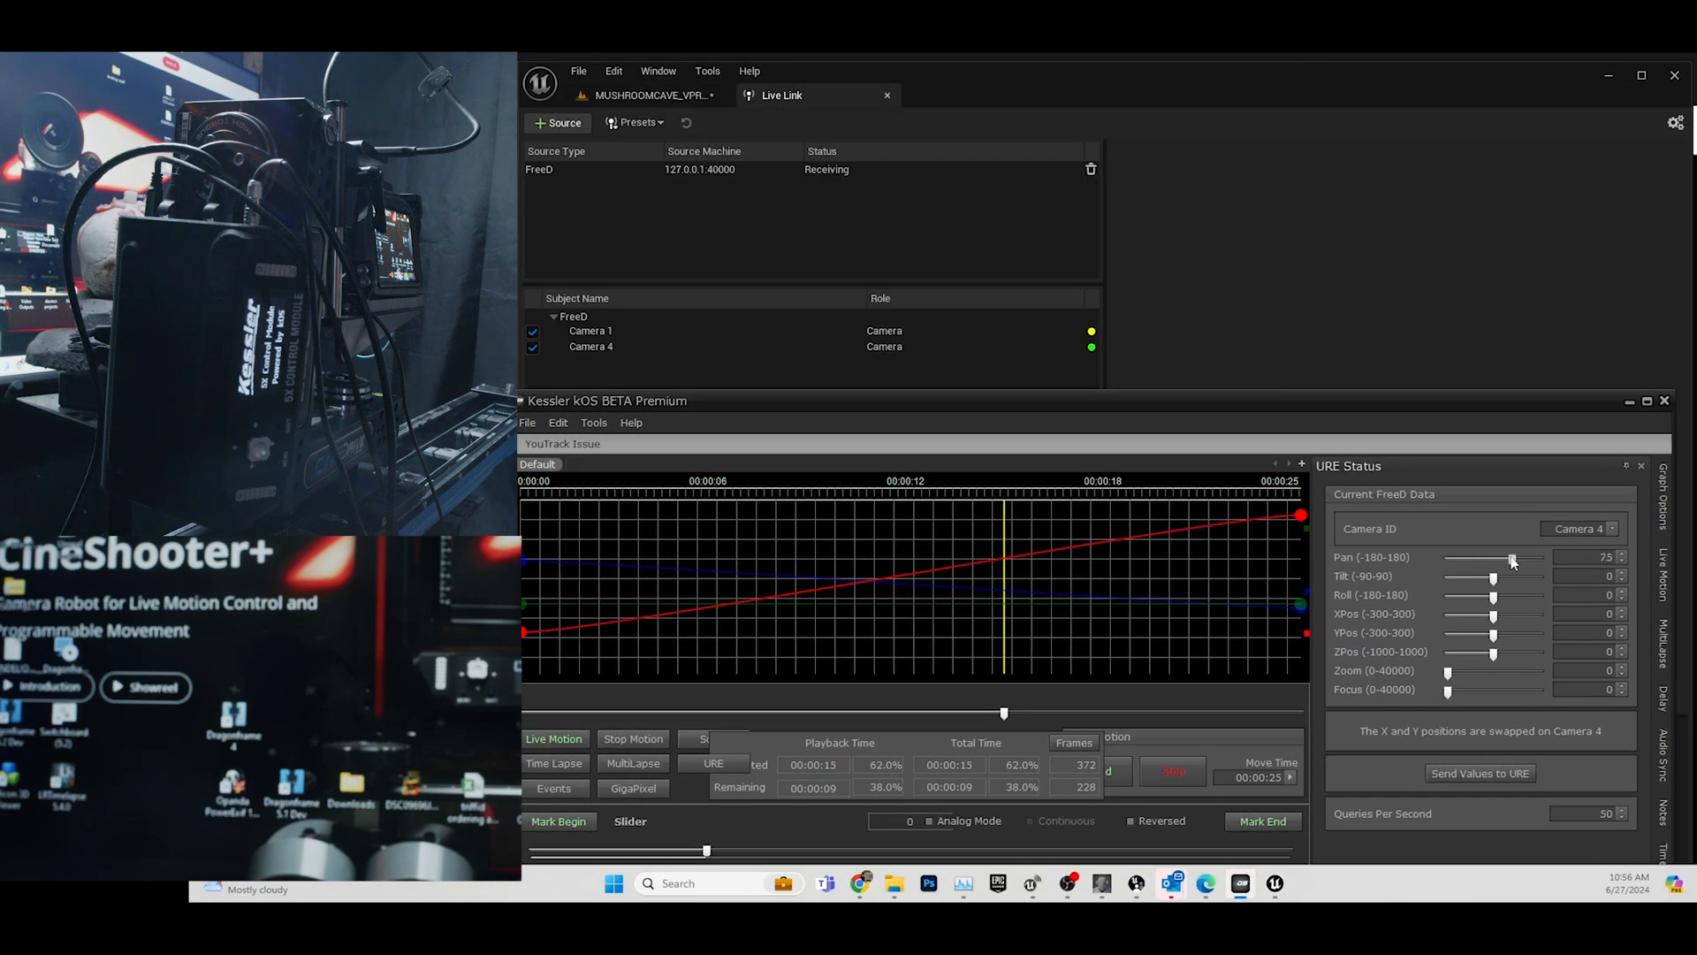
left_click_drag(1490, 563, 1493, 563)
Send FreeD data from Camera 3 and Camera 2 in kOS by nudging Camera 3's Pan and Camera 2's Tilt, then minimize kOS.
left_click(1611, 530)
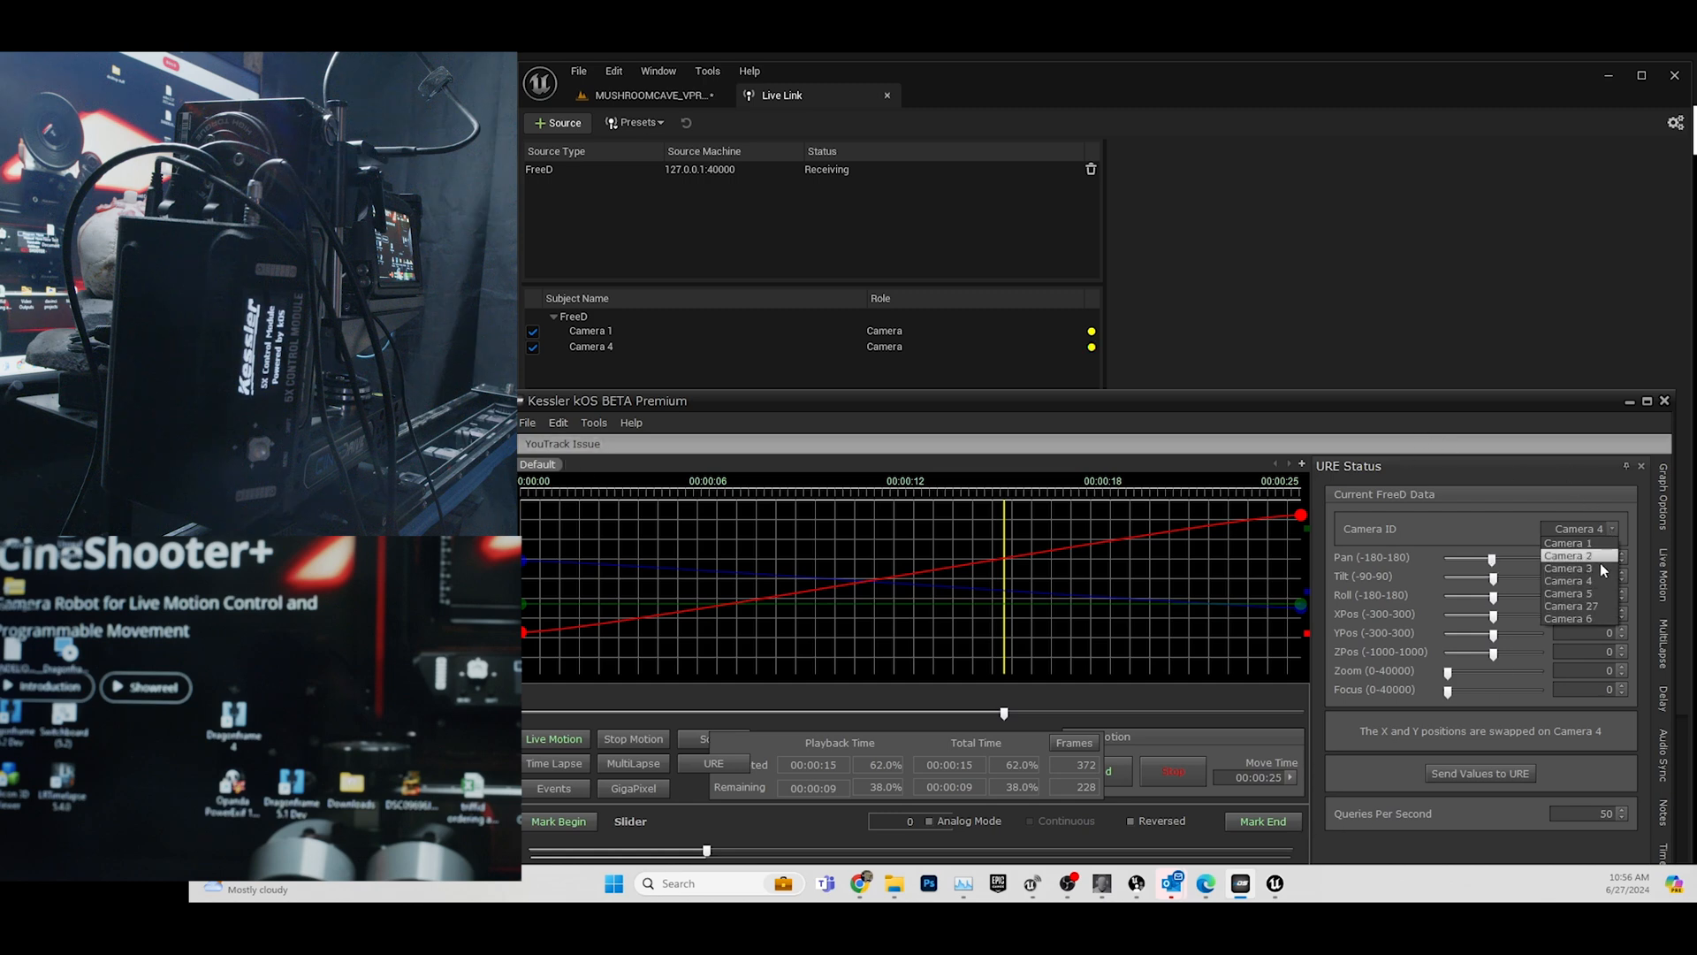
left_click(1578, 577)
left_click_drag(1496, 562, 1496, 561)
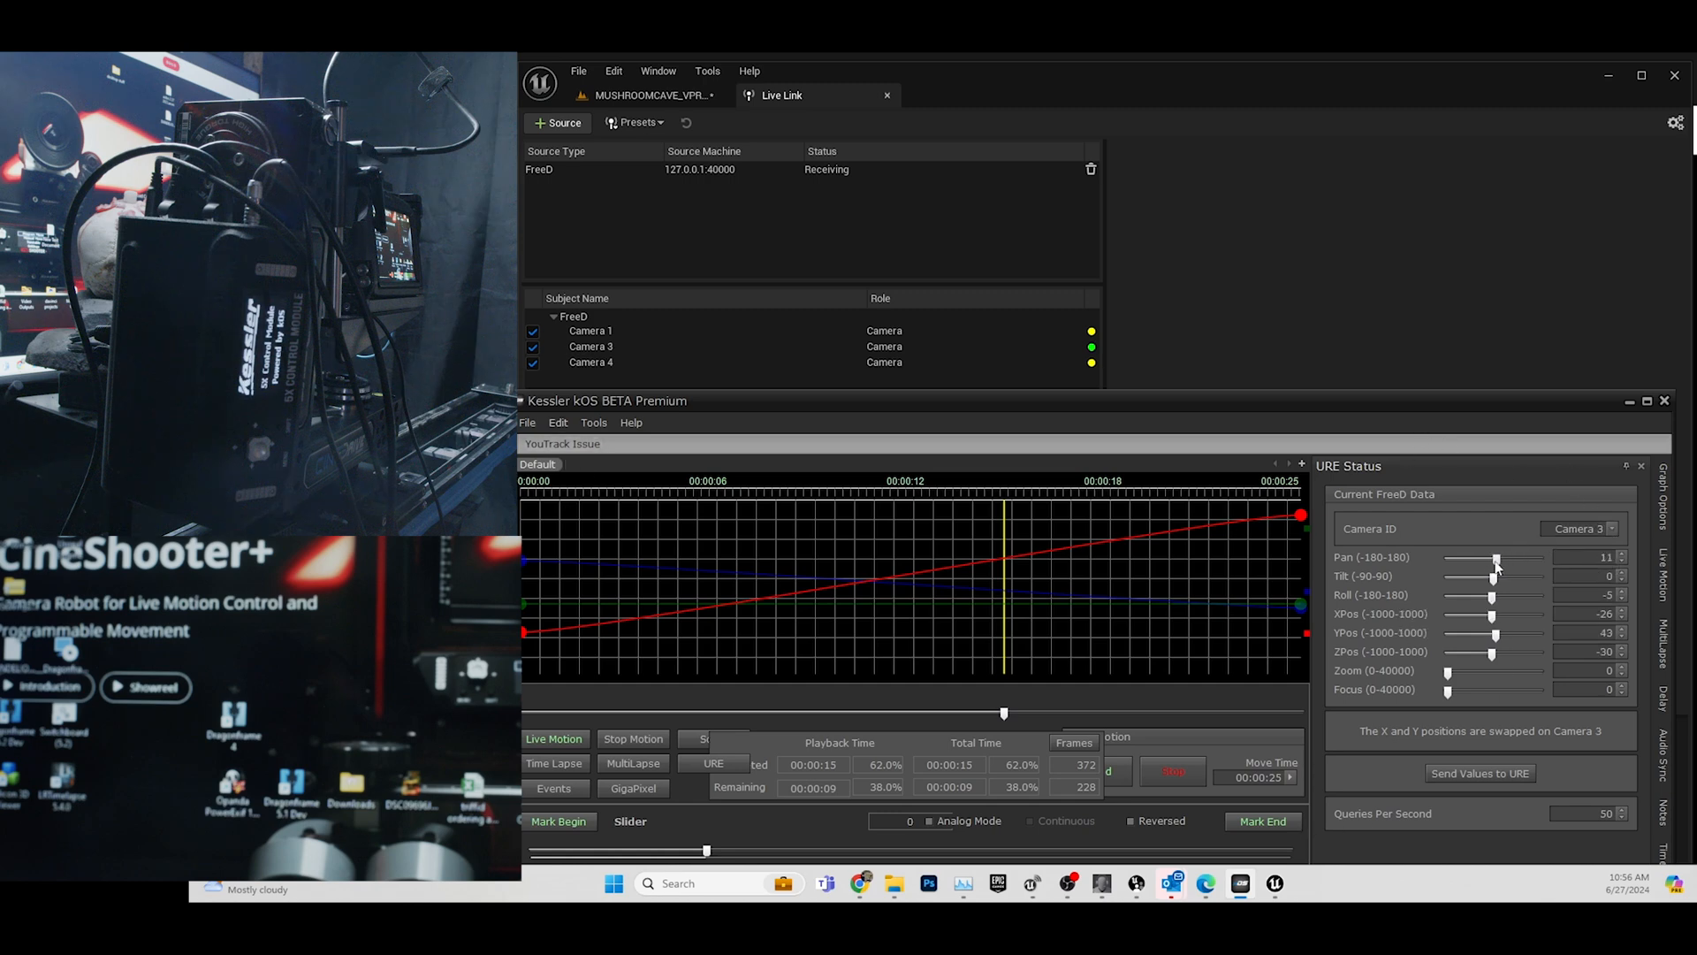
left_click(1612, 531)
left_click(1578, 559)
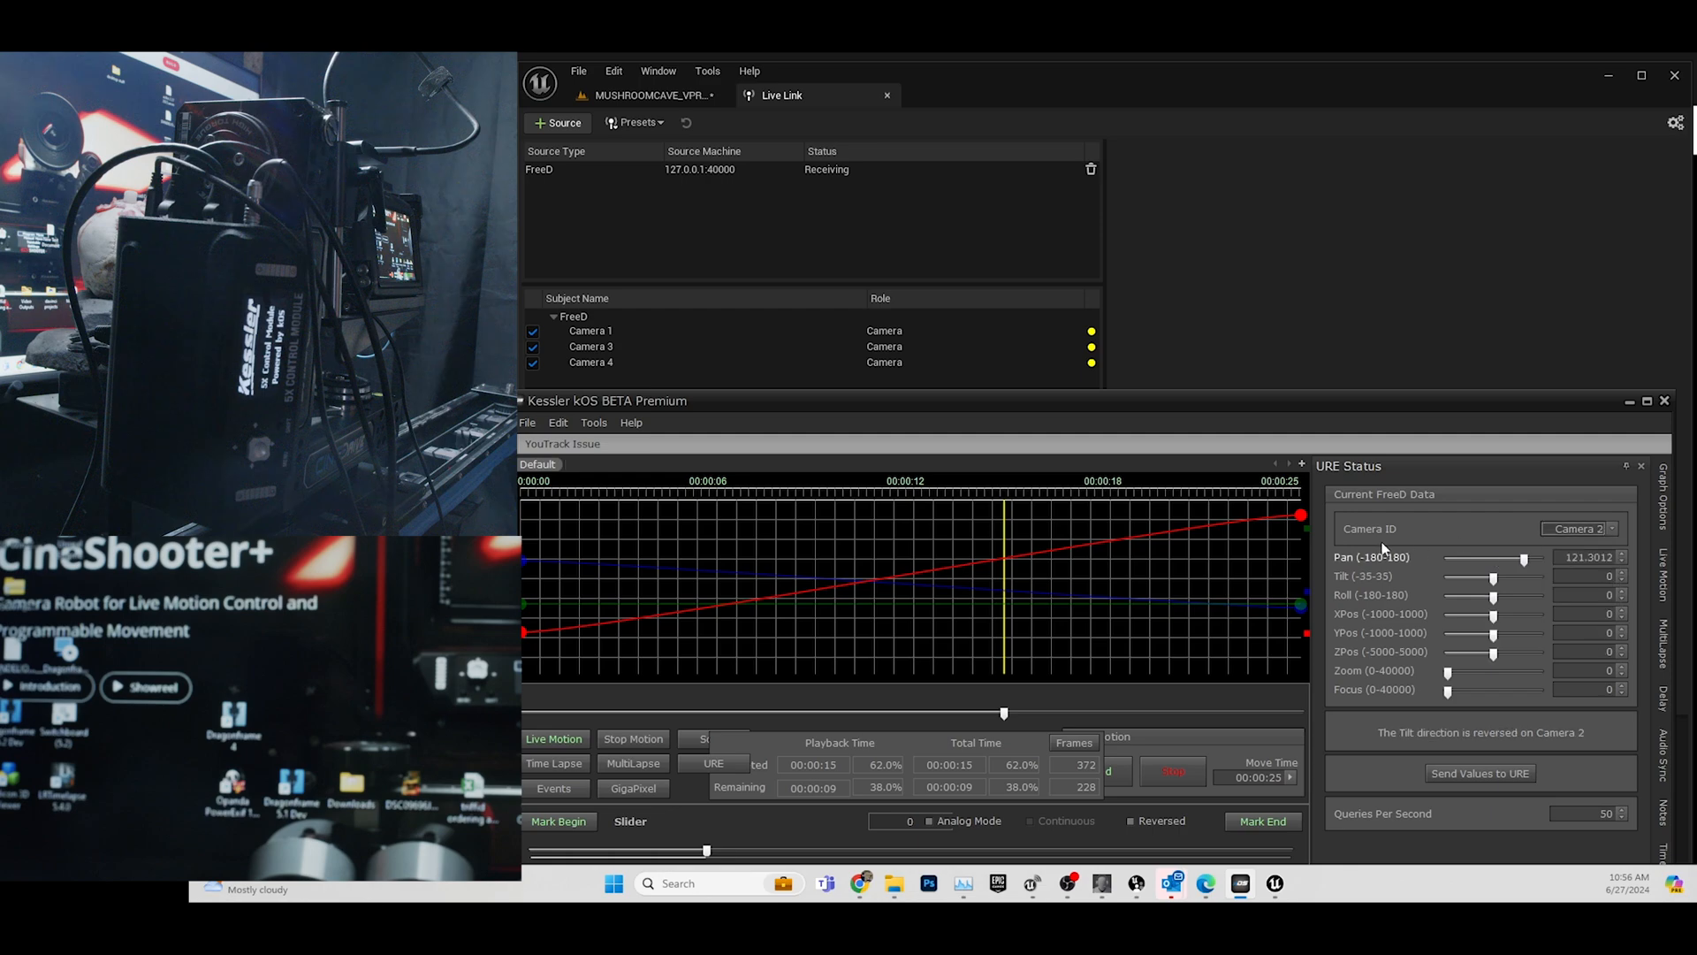
left_click(1494, 579)
left_click(1627, 402)
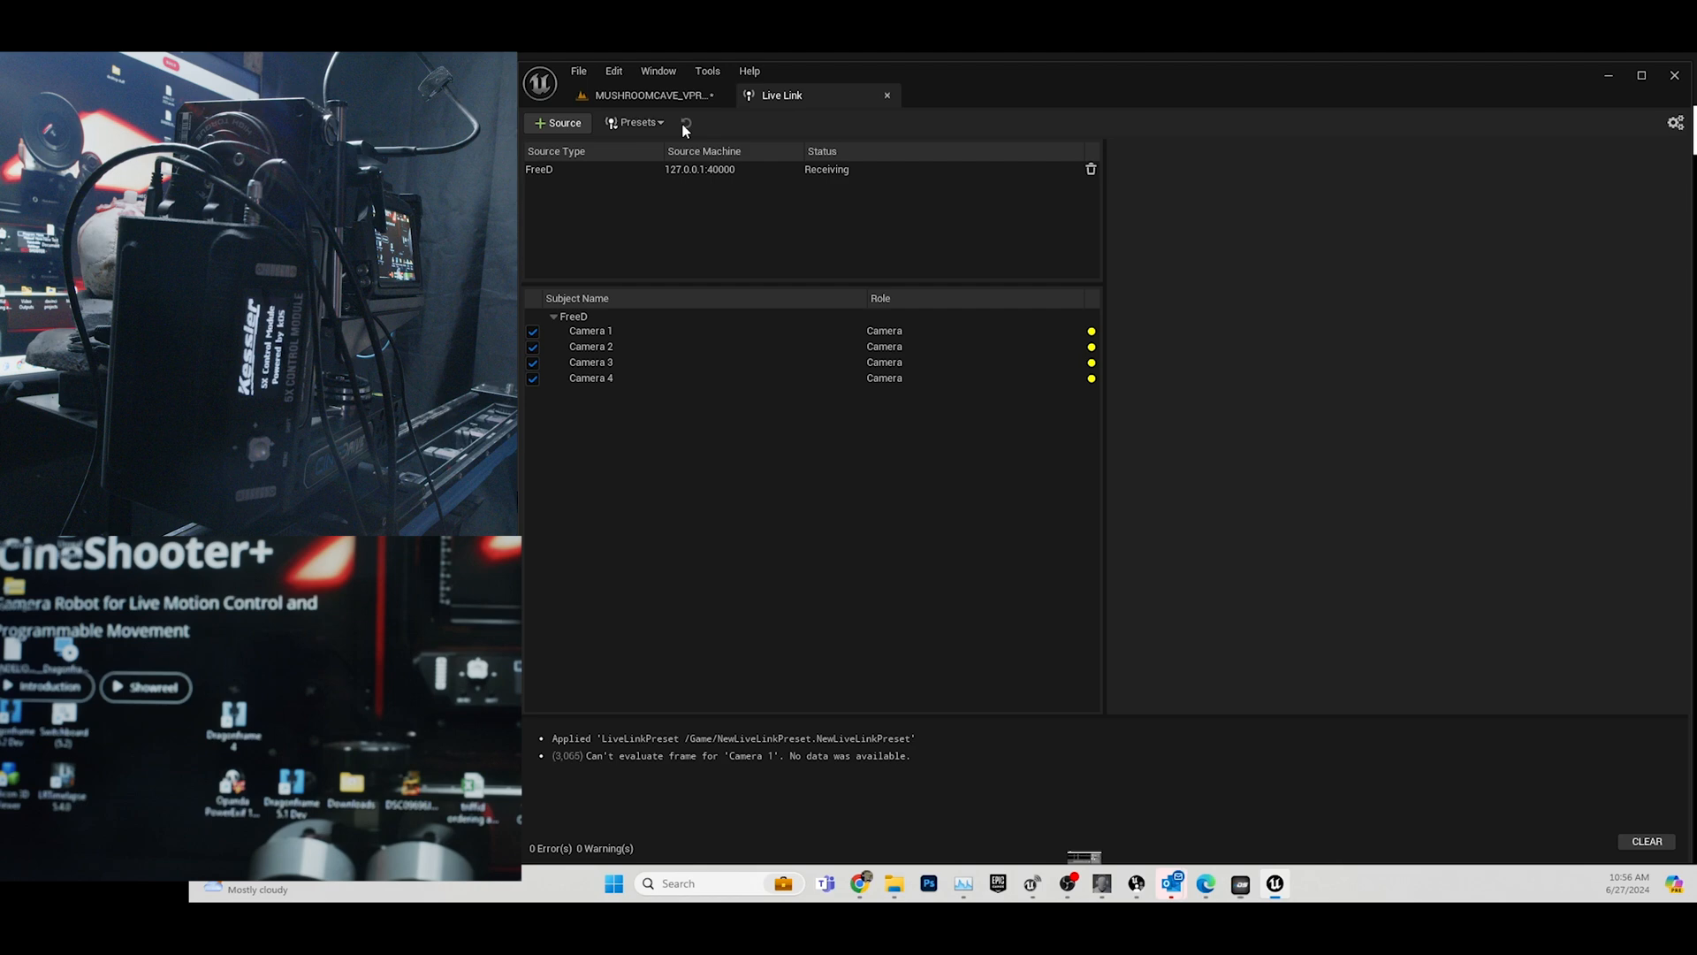
Return to the level and set the Live Link controller's Subject Representation on SpotLight2 to Camera 4.
left_click(638, 96)
left_click(1561, 381)
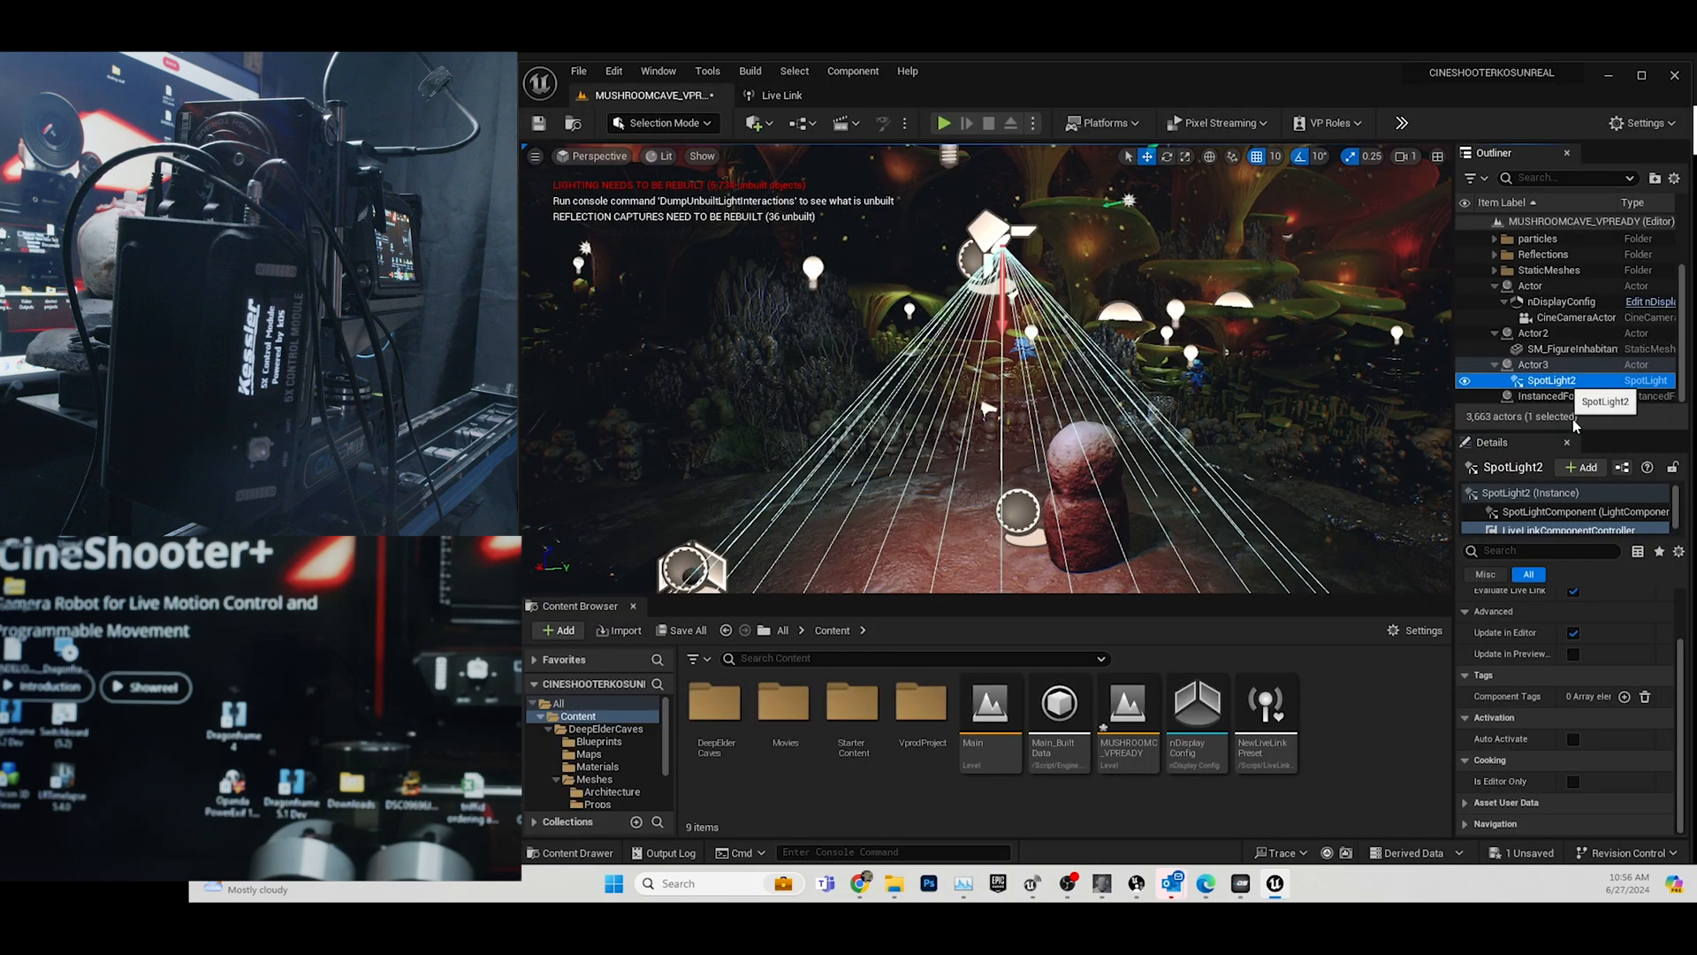
scroll(1644, 654, "up", 2)
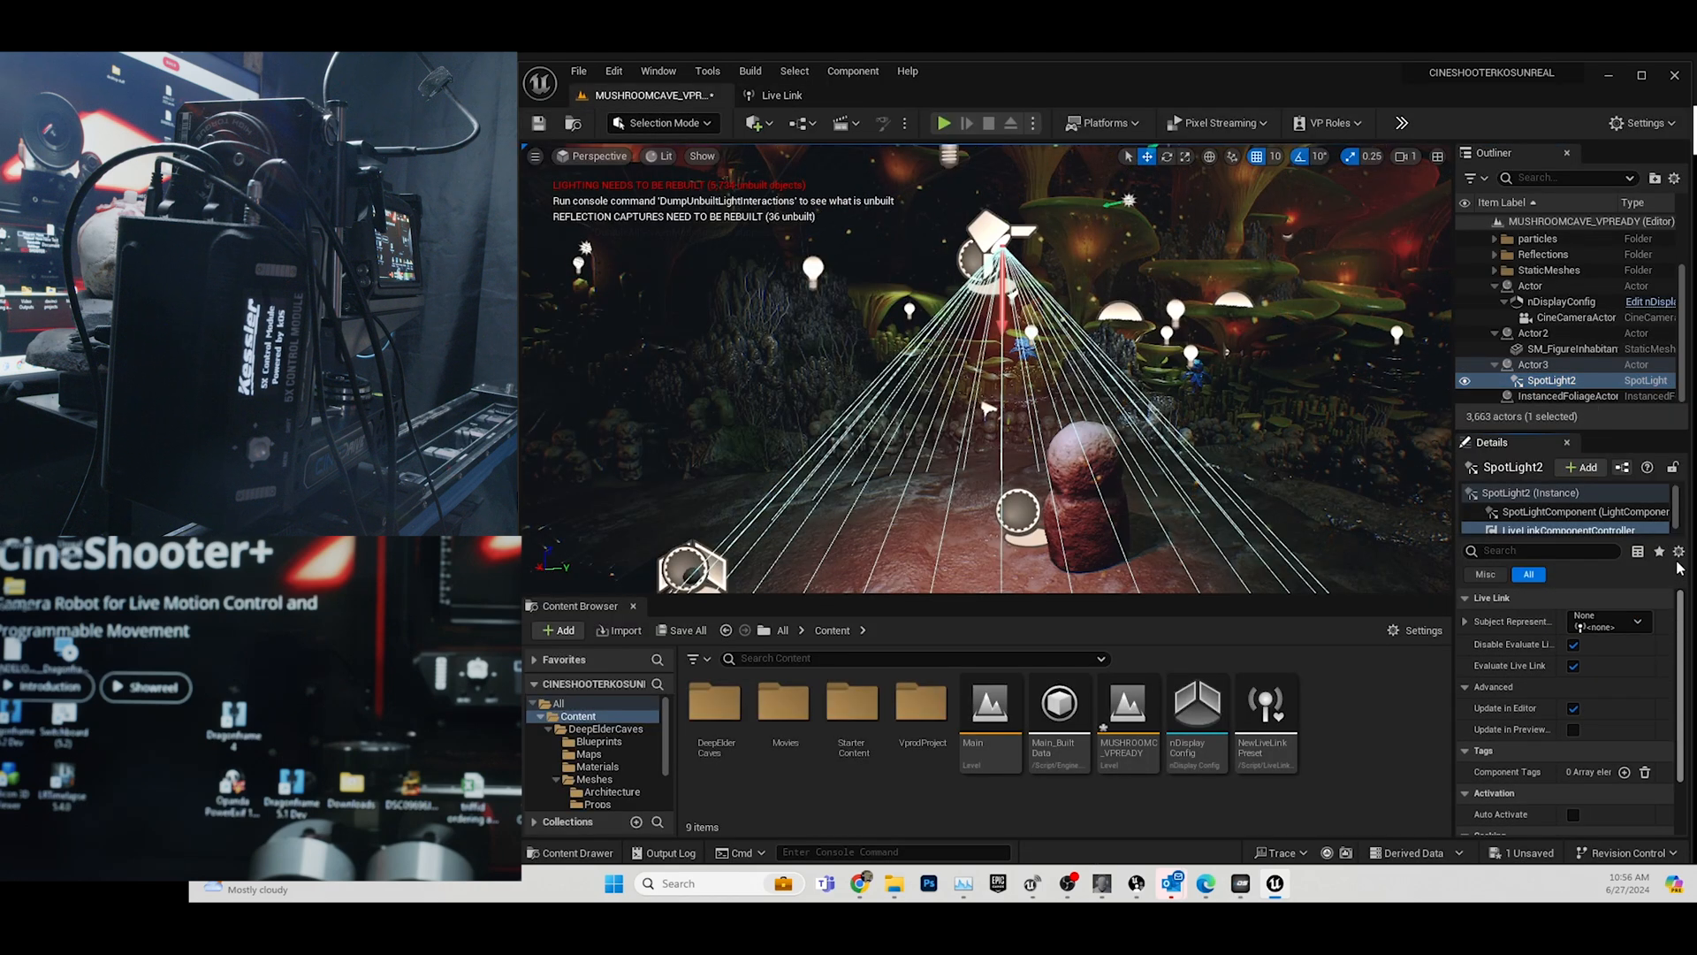
left_click(1634, 621)
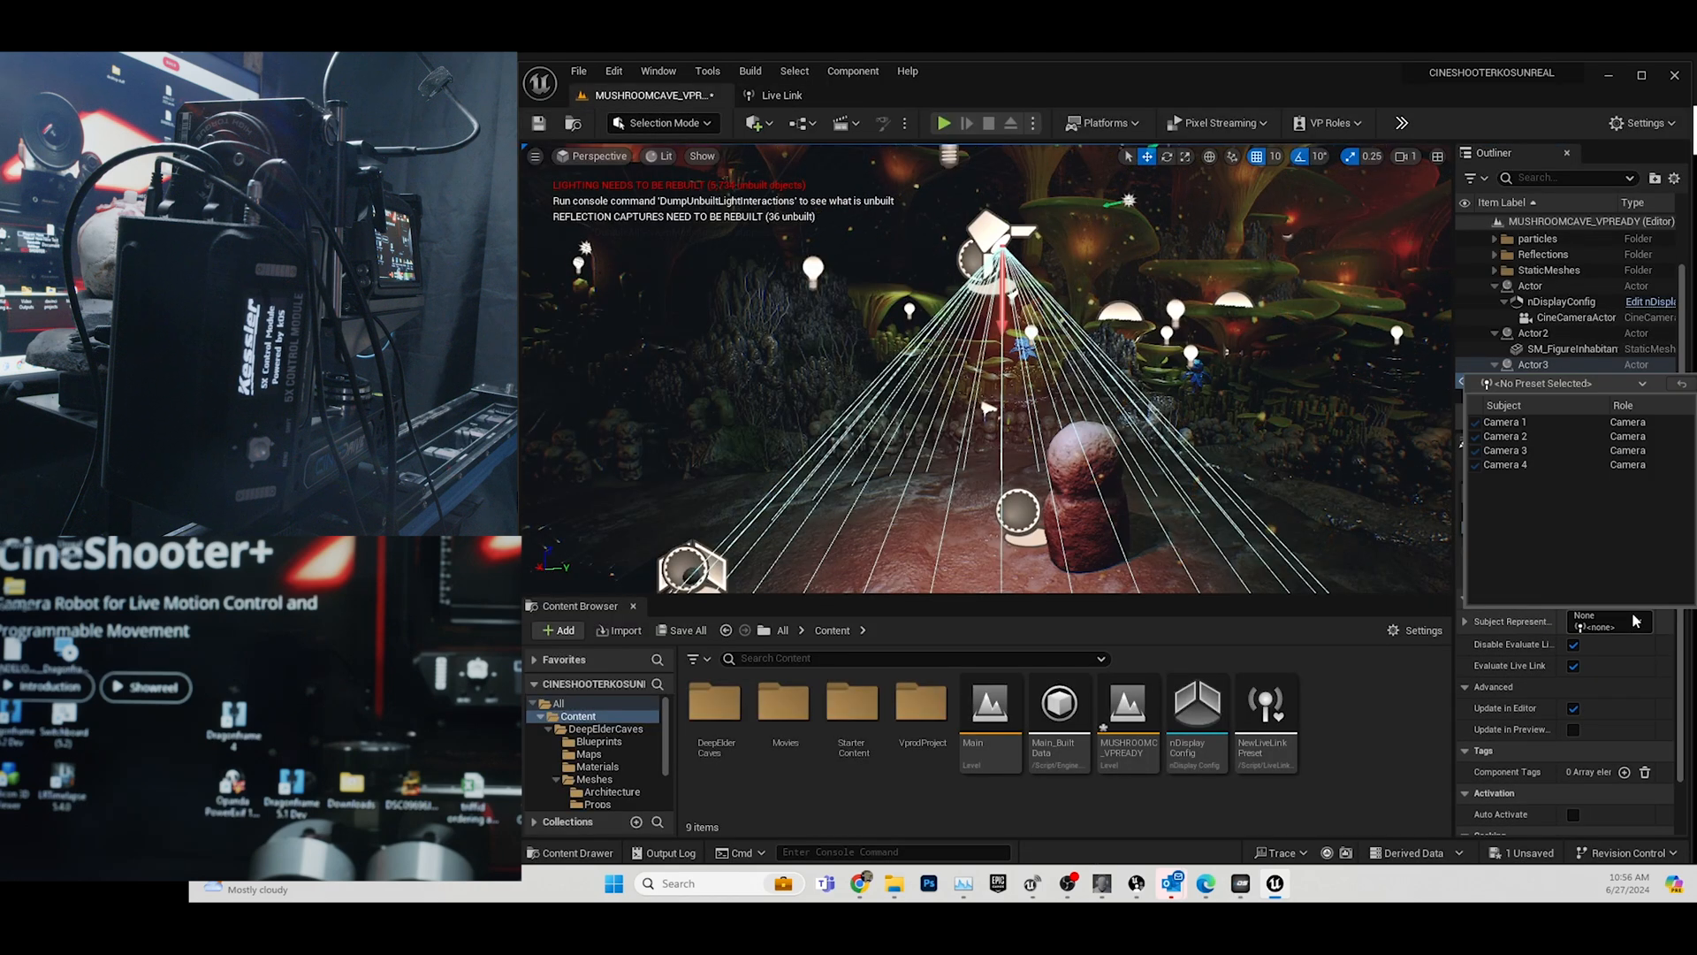
left_click(1541, 465)
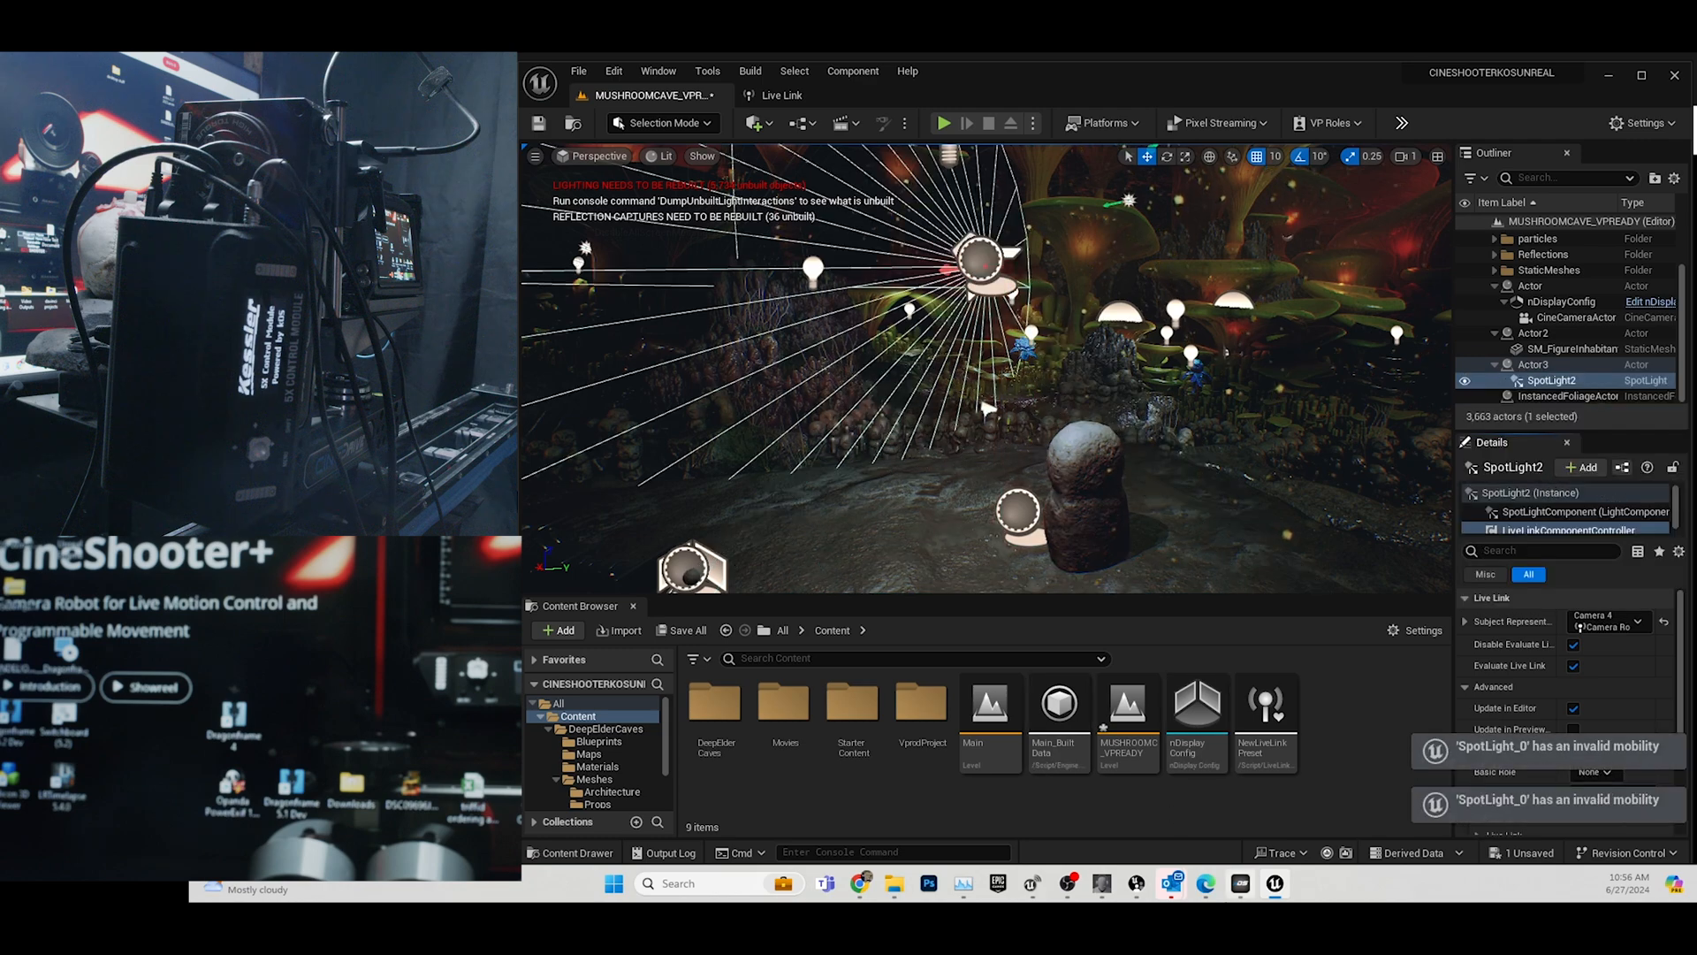
Switch to kOS, choose Camera 4 again, and shift its XPos to about -18 with the spotlight in view.
left_click(1237, 884)
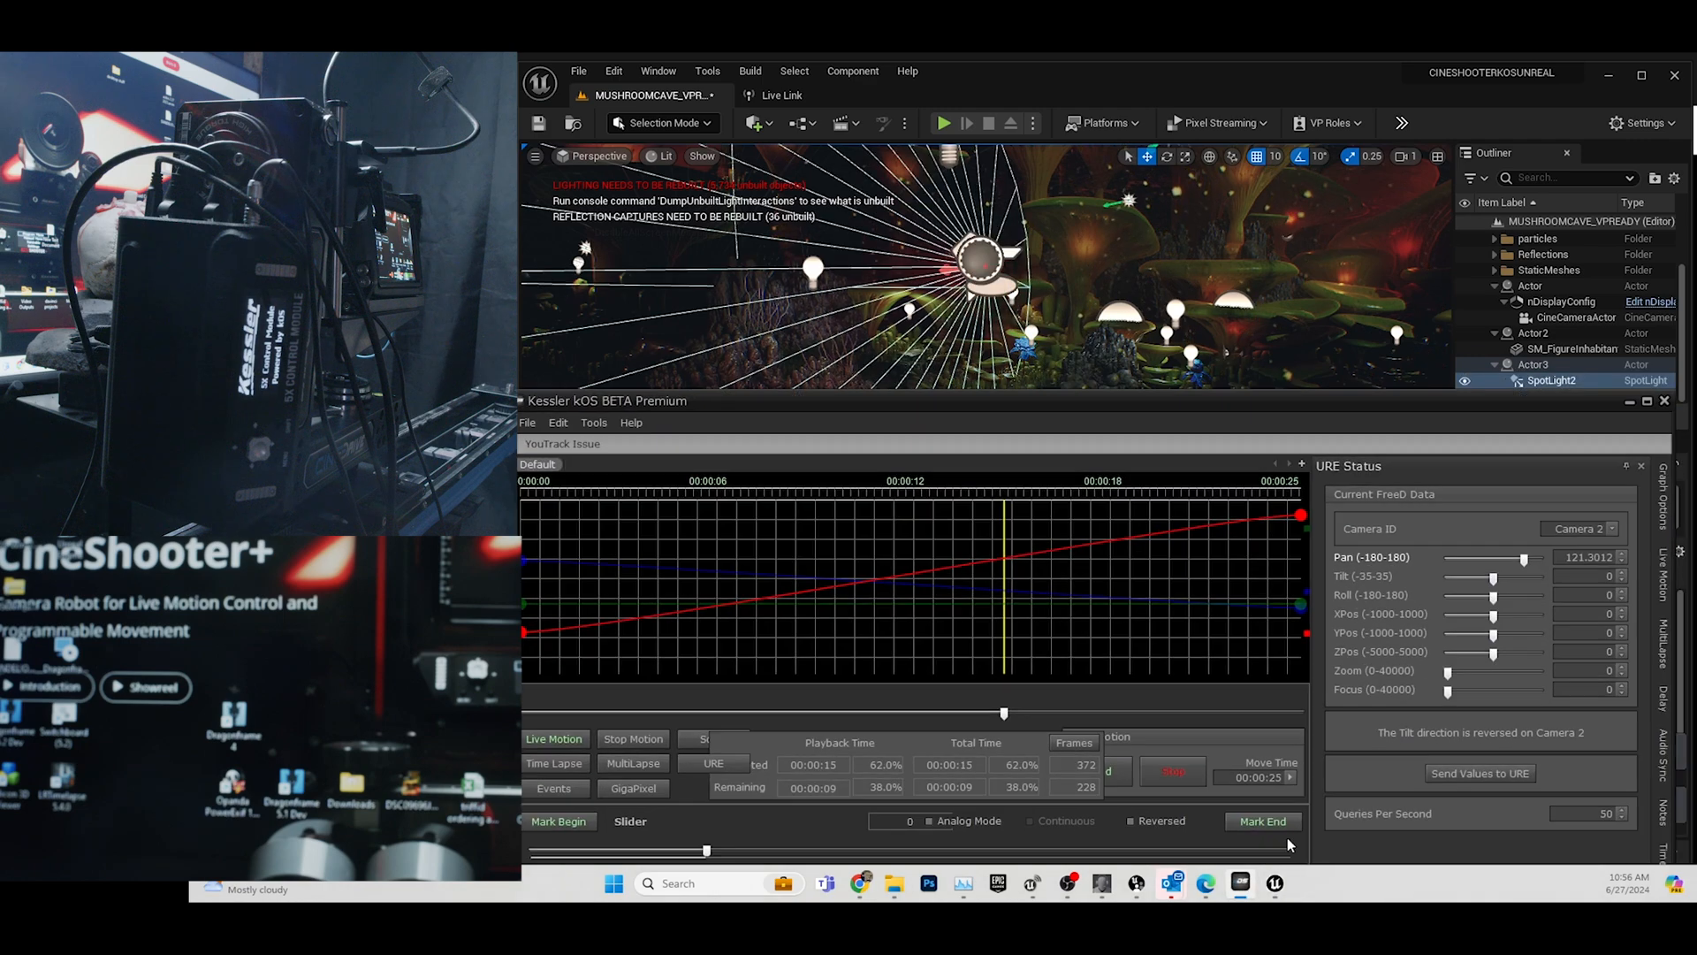
left_click(1581, 529)
left_click(1573, 581)
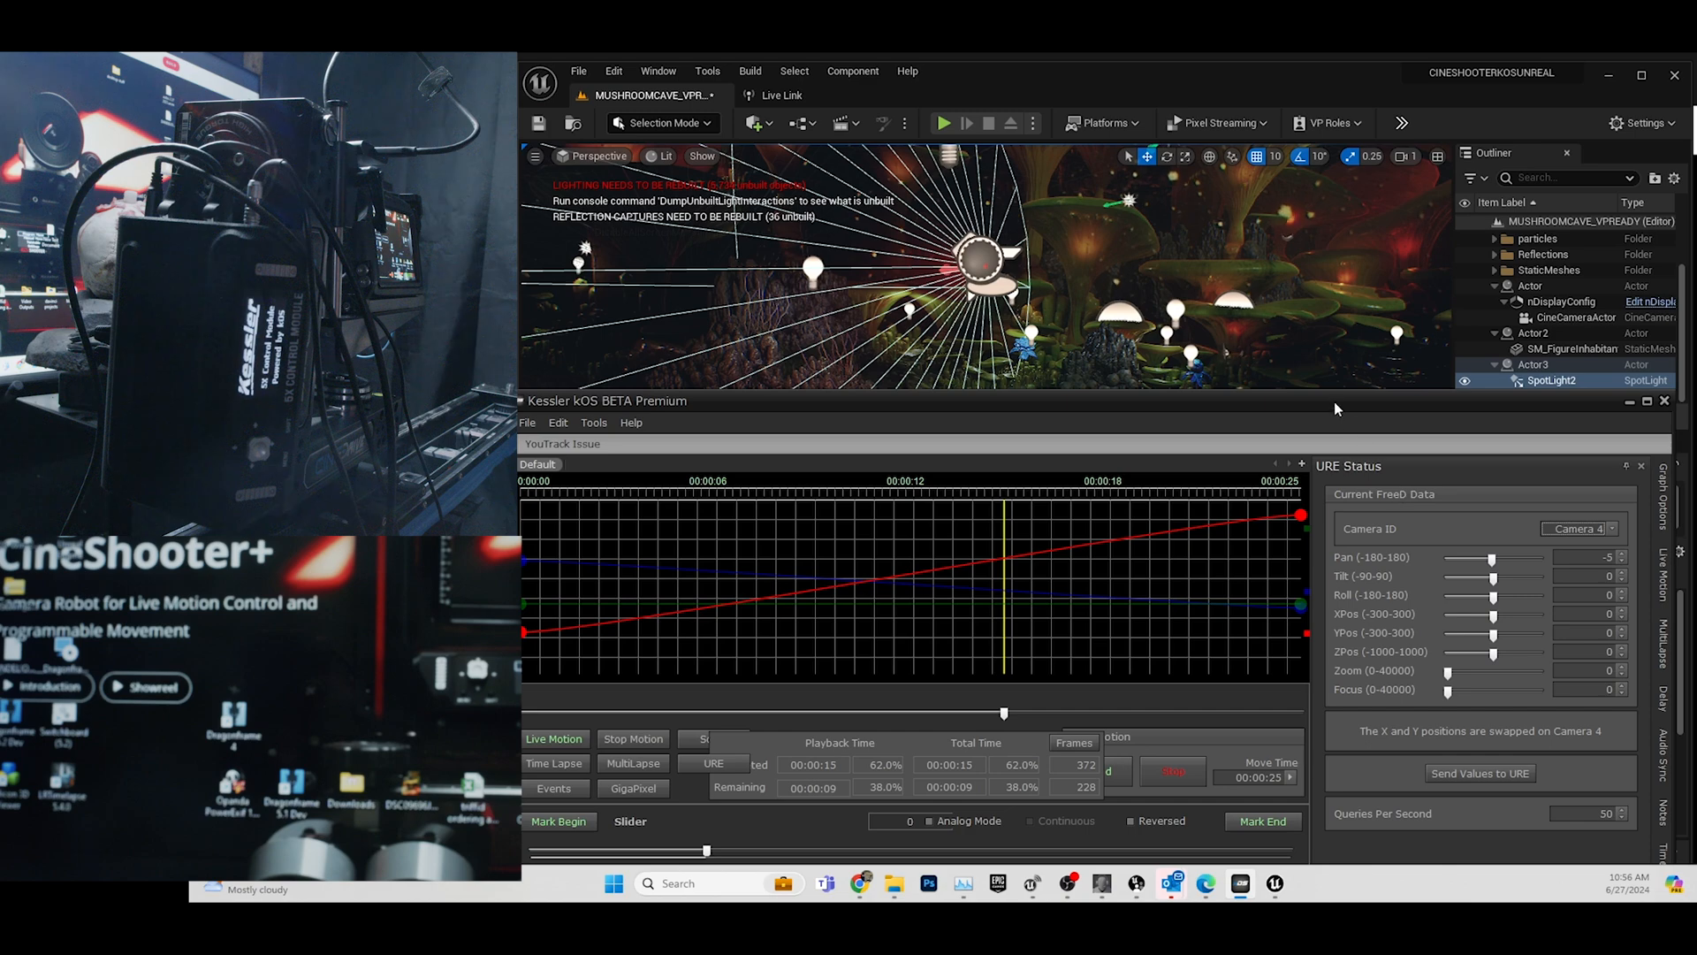
left_click_drag(1334, 401, 1307, 515)
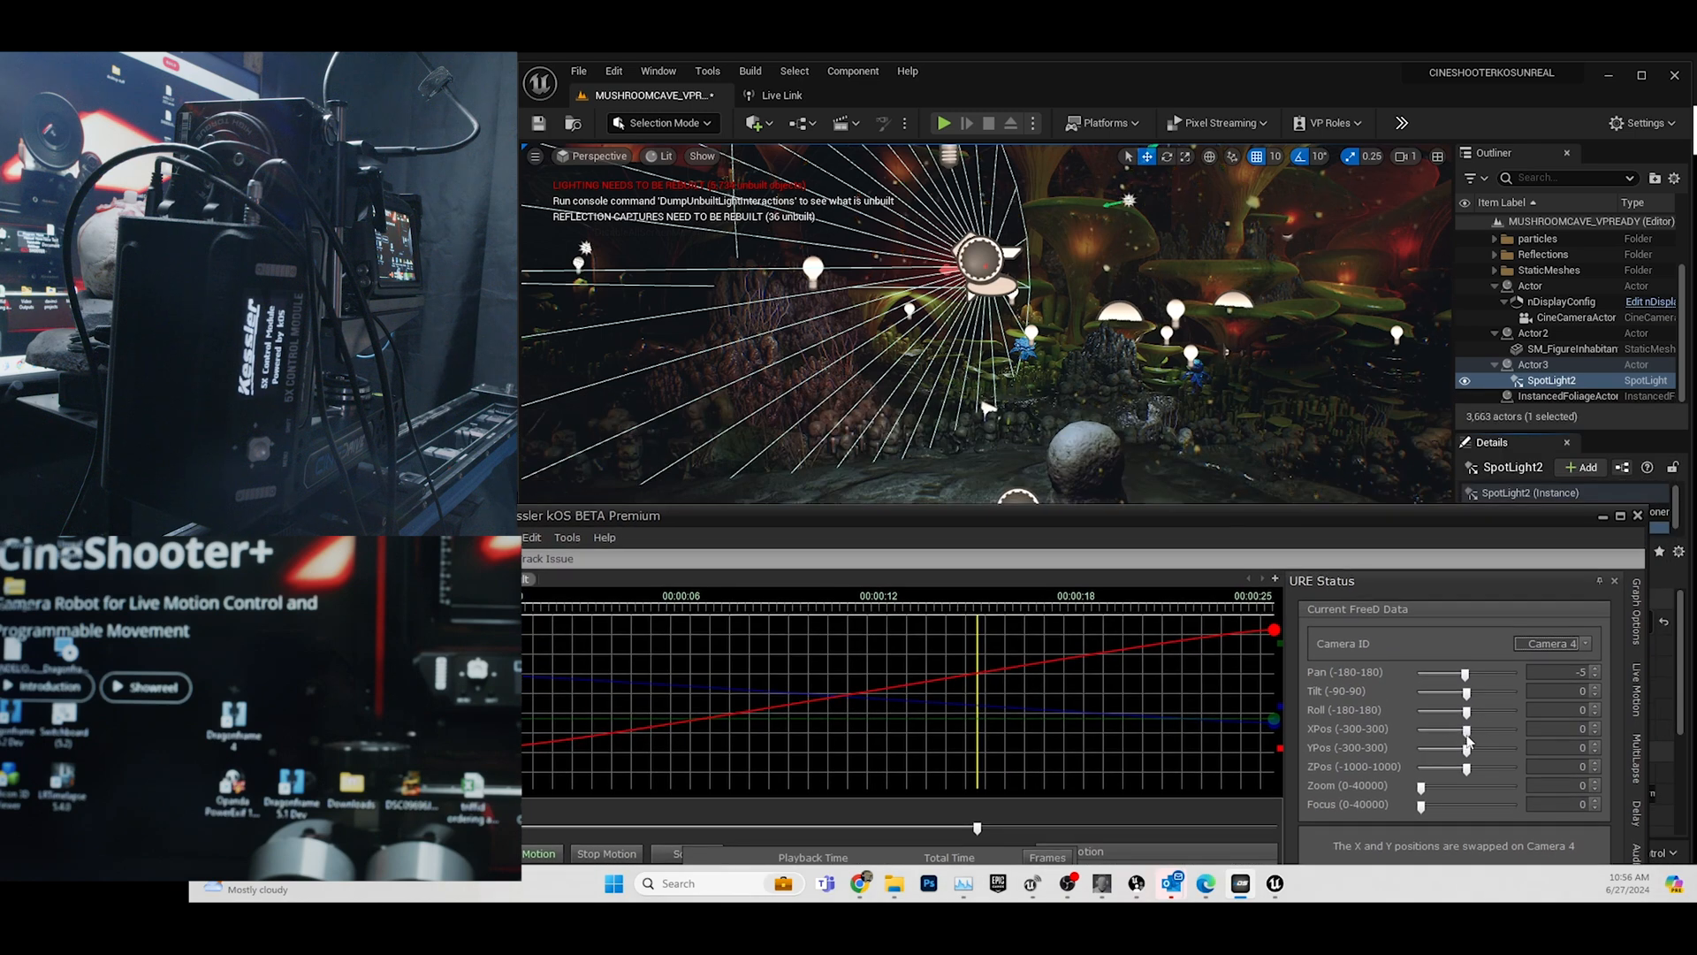
mouse_move(1469, 741)
left_mouse_down()
mouse_move(1349, 734)
mouse_move(1463, 718)
left_mouse_up()
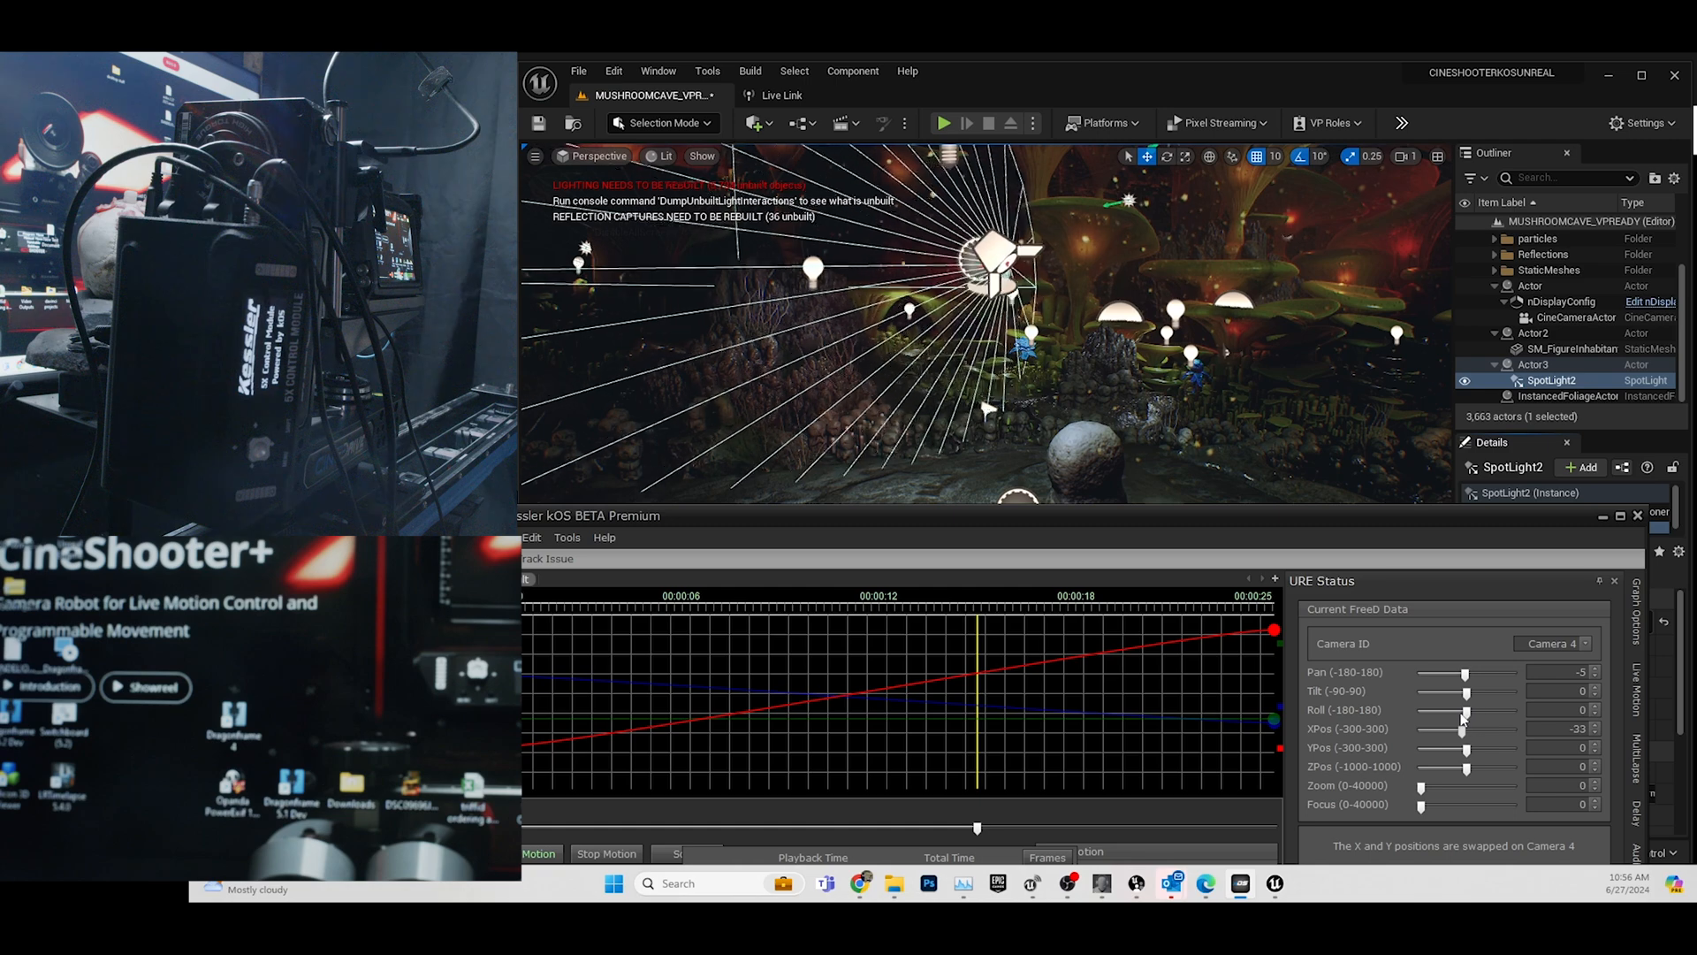
Save the level and close the Unreal Editor, and launch the nDisplay device Node_0 from Switchboard.
left_click(545, 130)
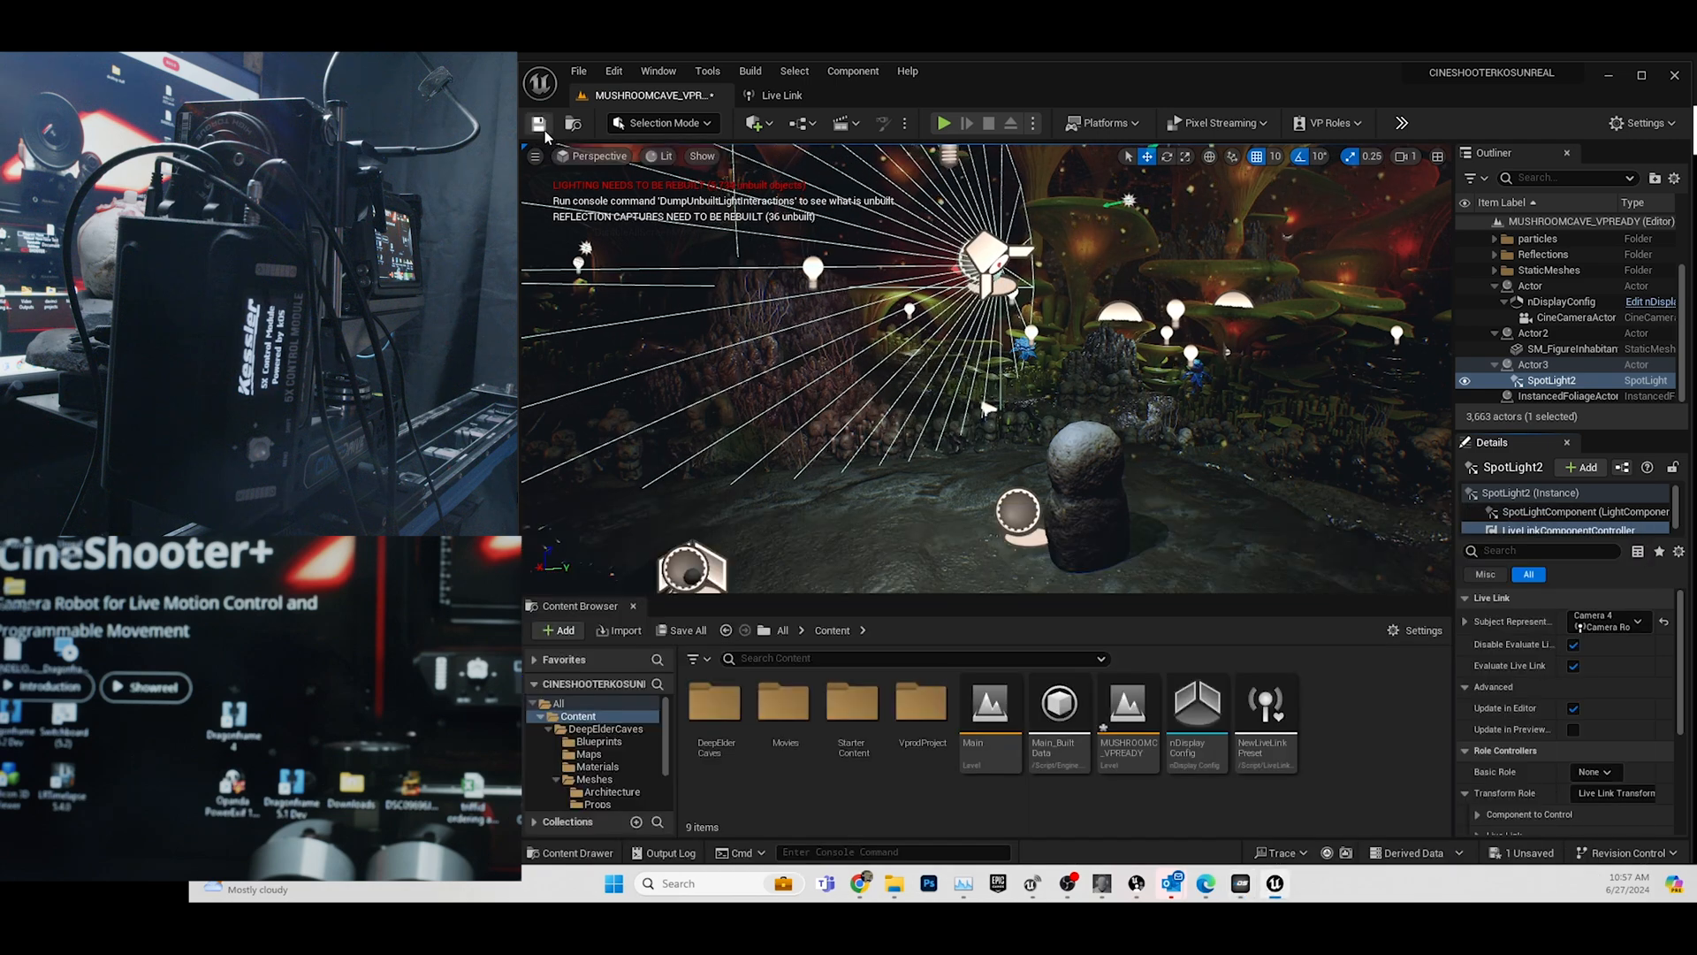
left_click(541, 126)
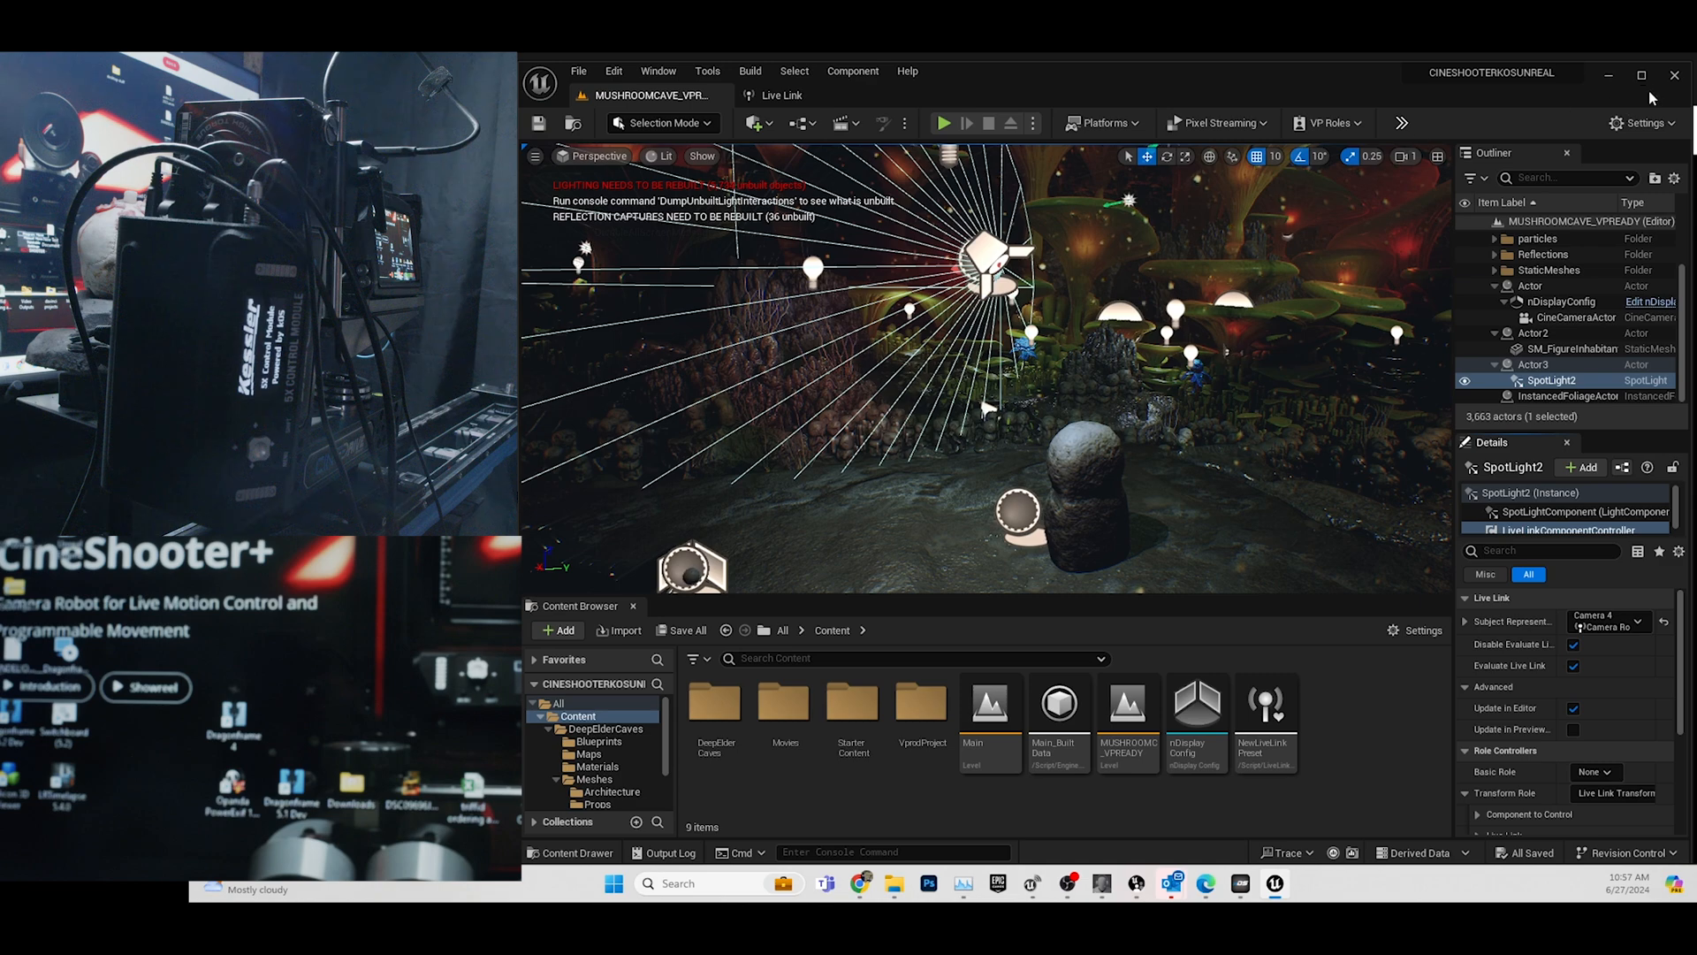
left_click(1675, 75)
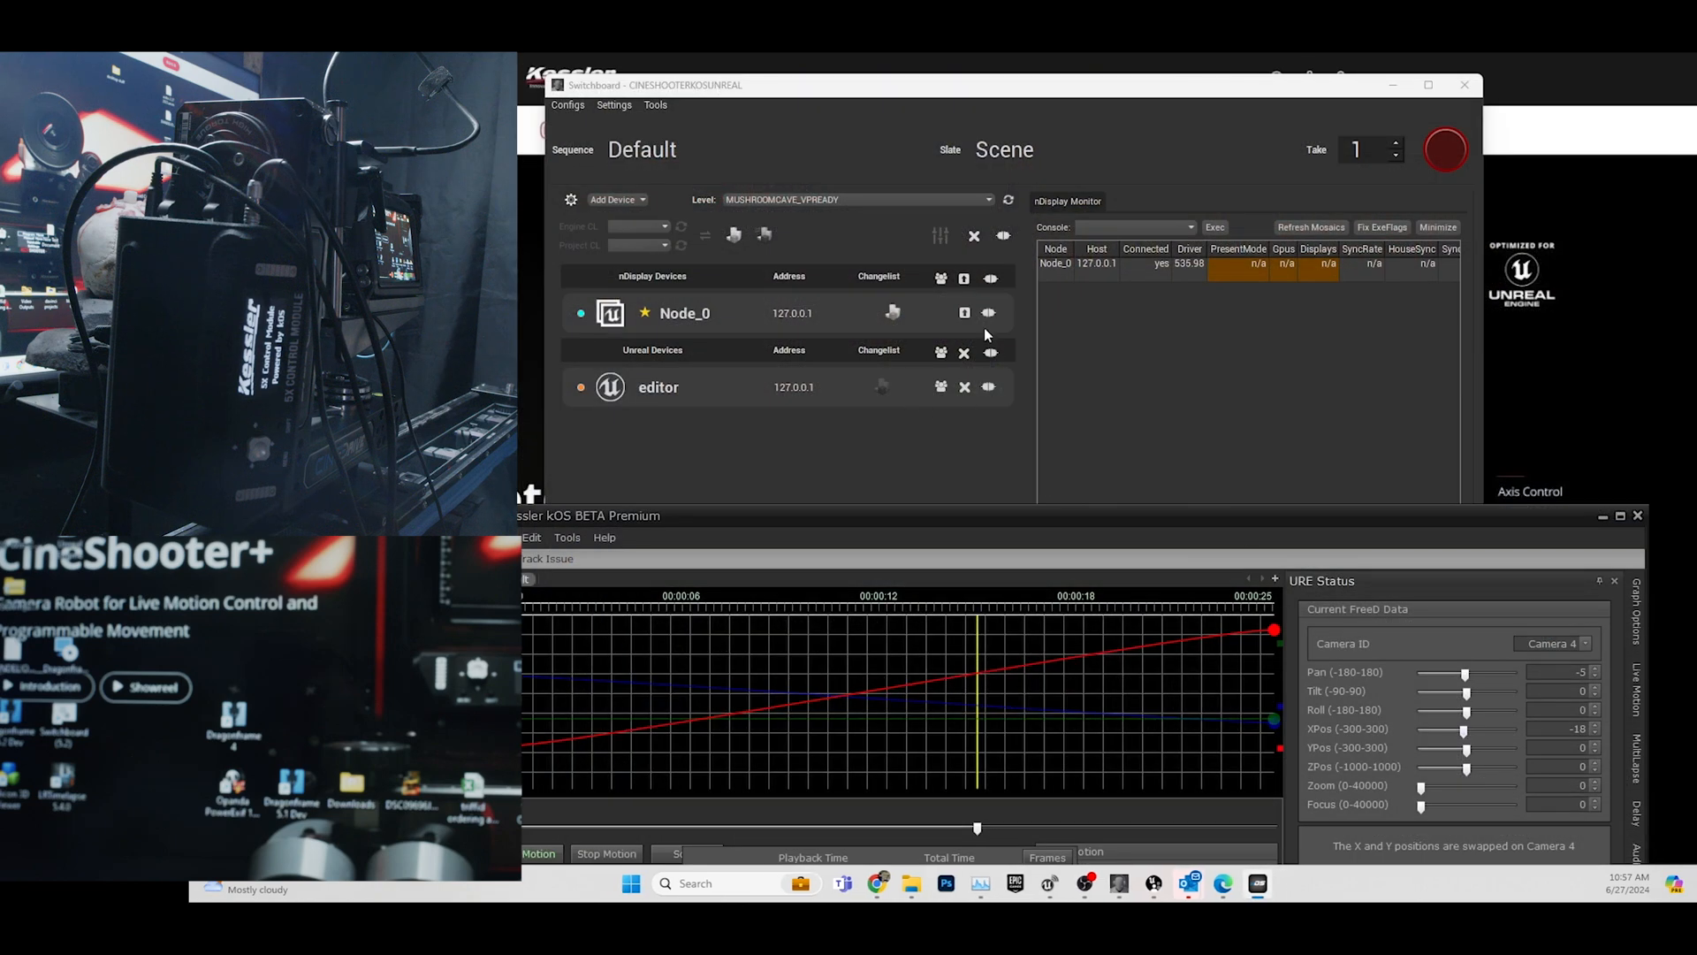
left_click(964, 313)
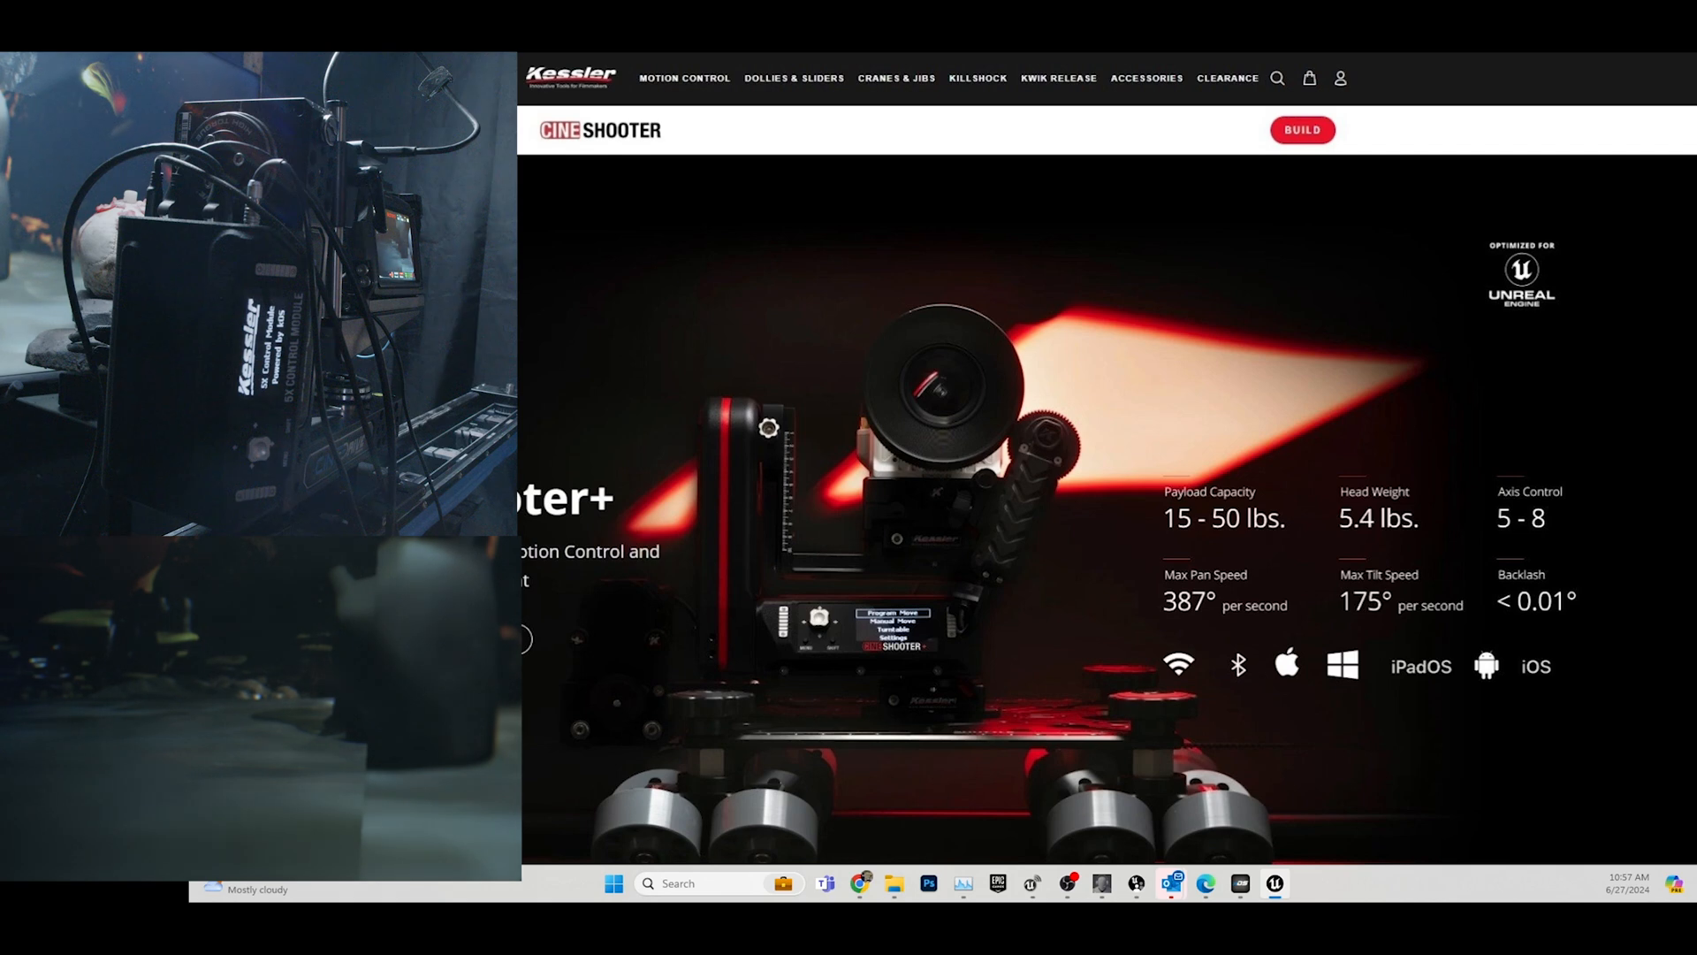
Switch to kOS and lower Camera 4's Tilt to about -48, moving the kOS window so all its controls are visible.
key("super")
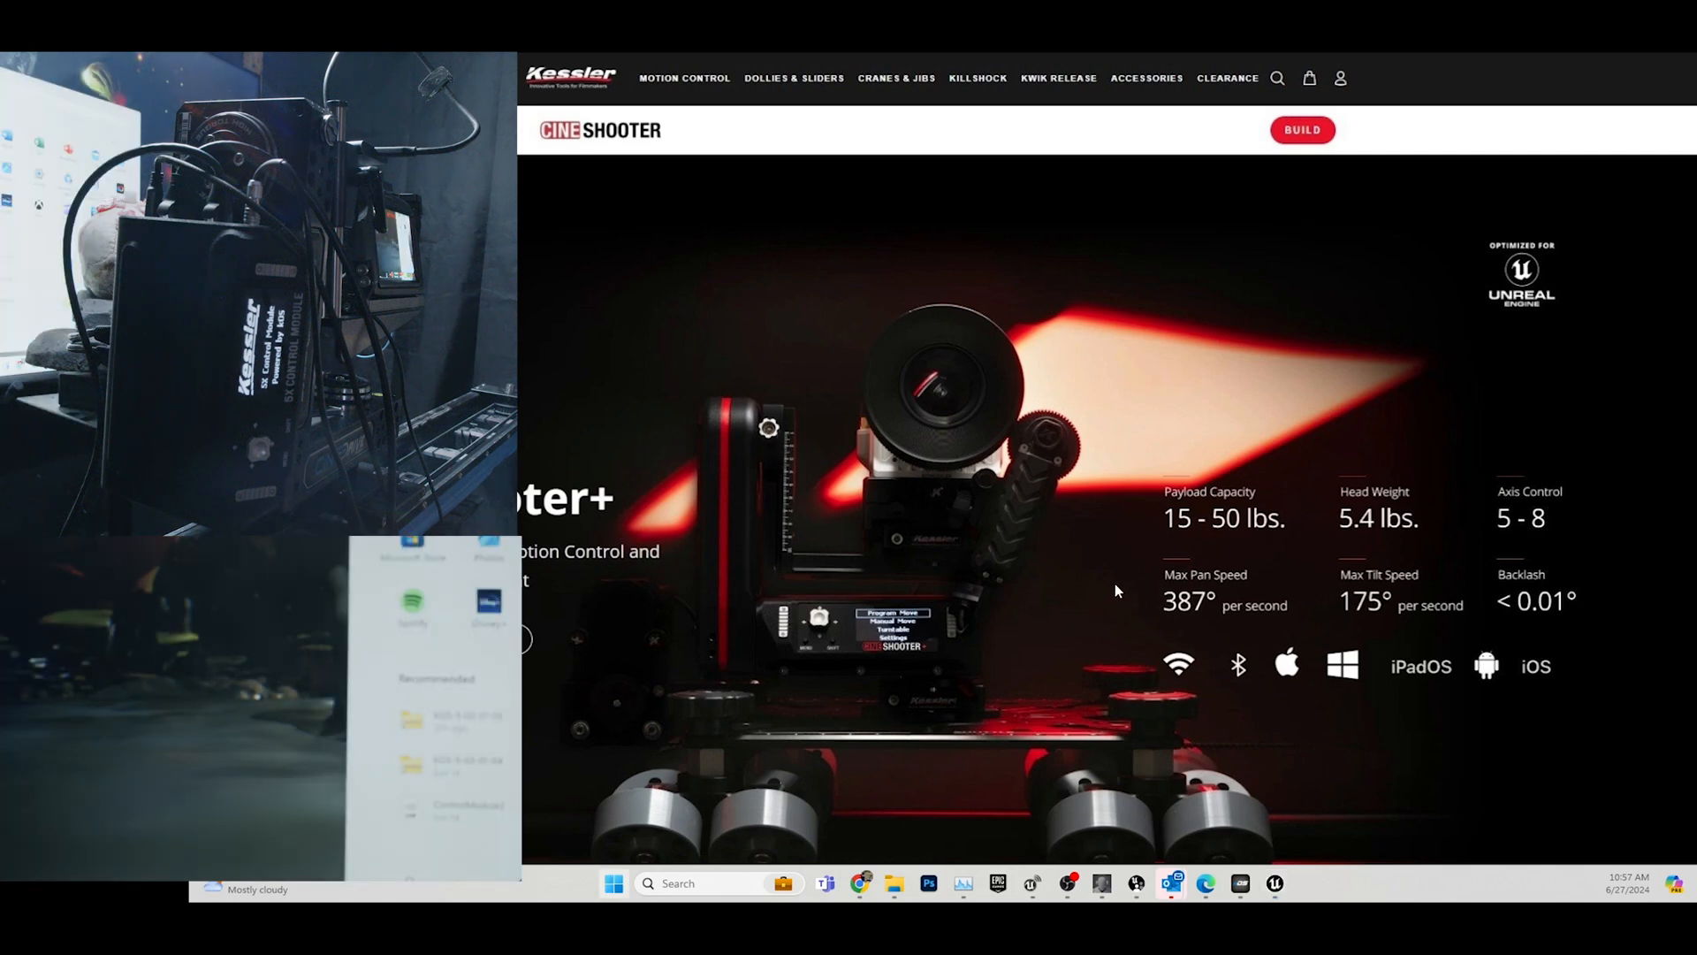
left_click(1241, 883)
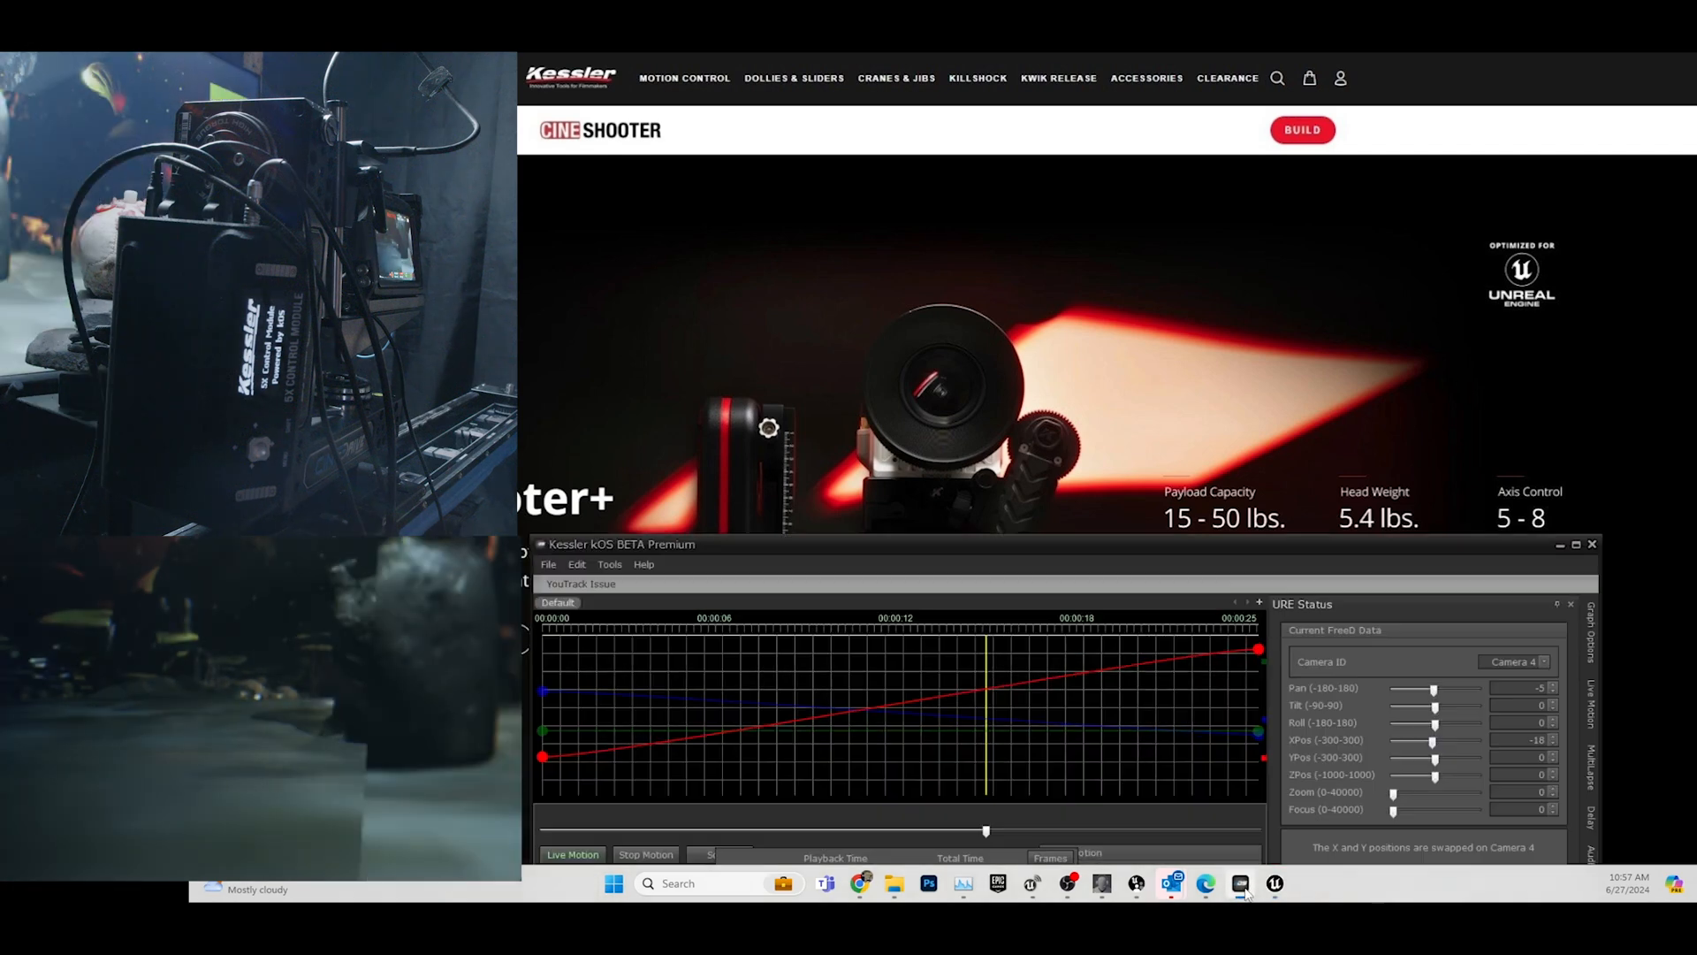
left_click_drag(1480, 518, 1486, 466)
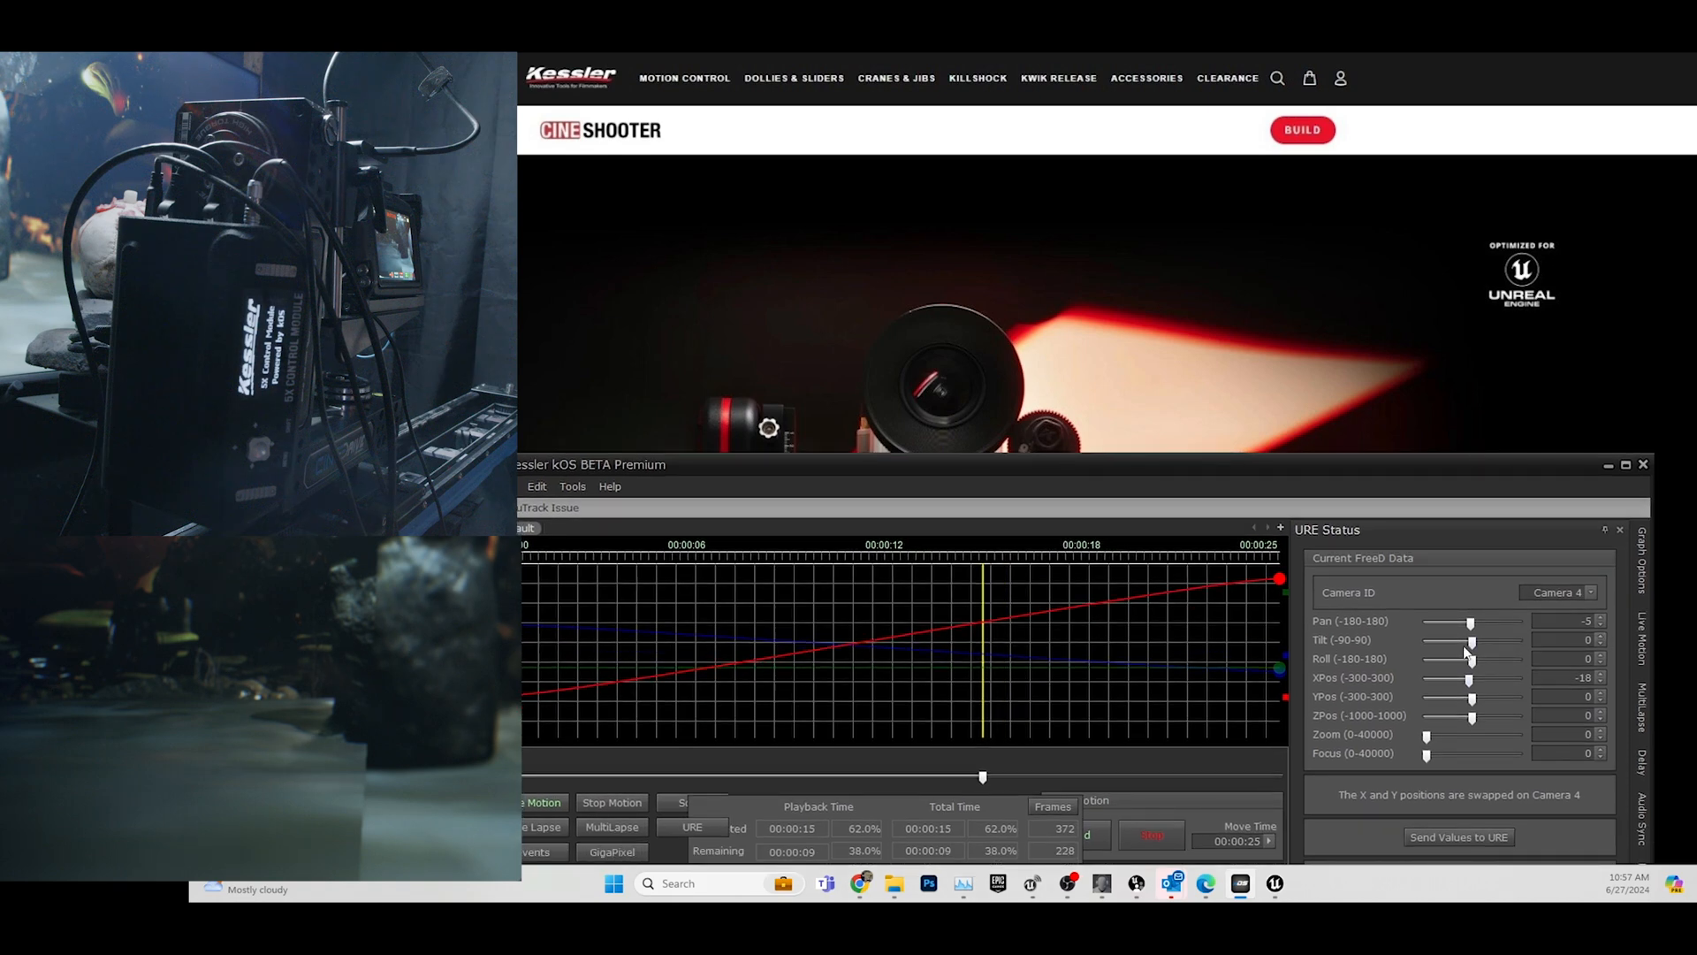
left_click_drag(1473, 642, 1419, 654)
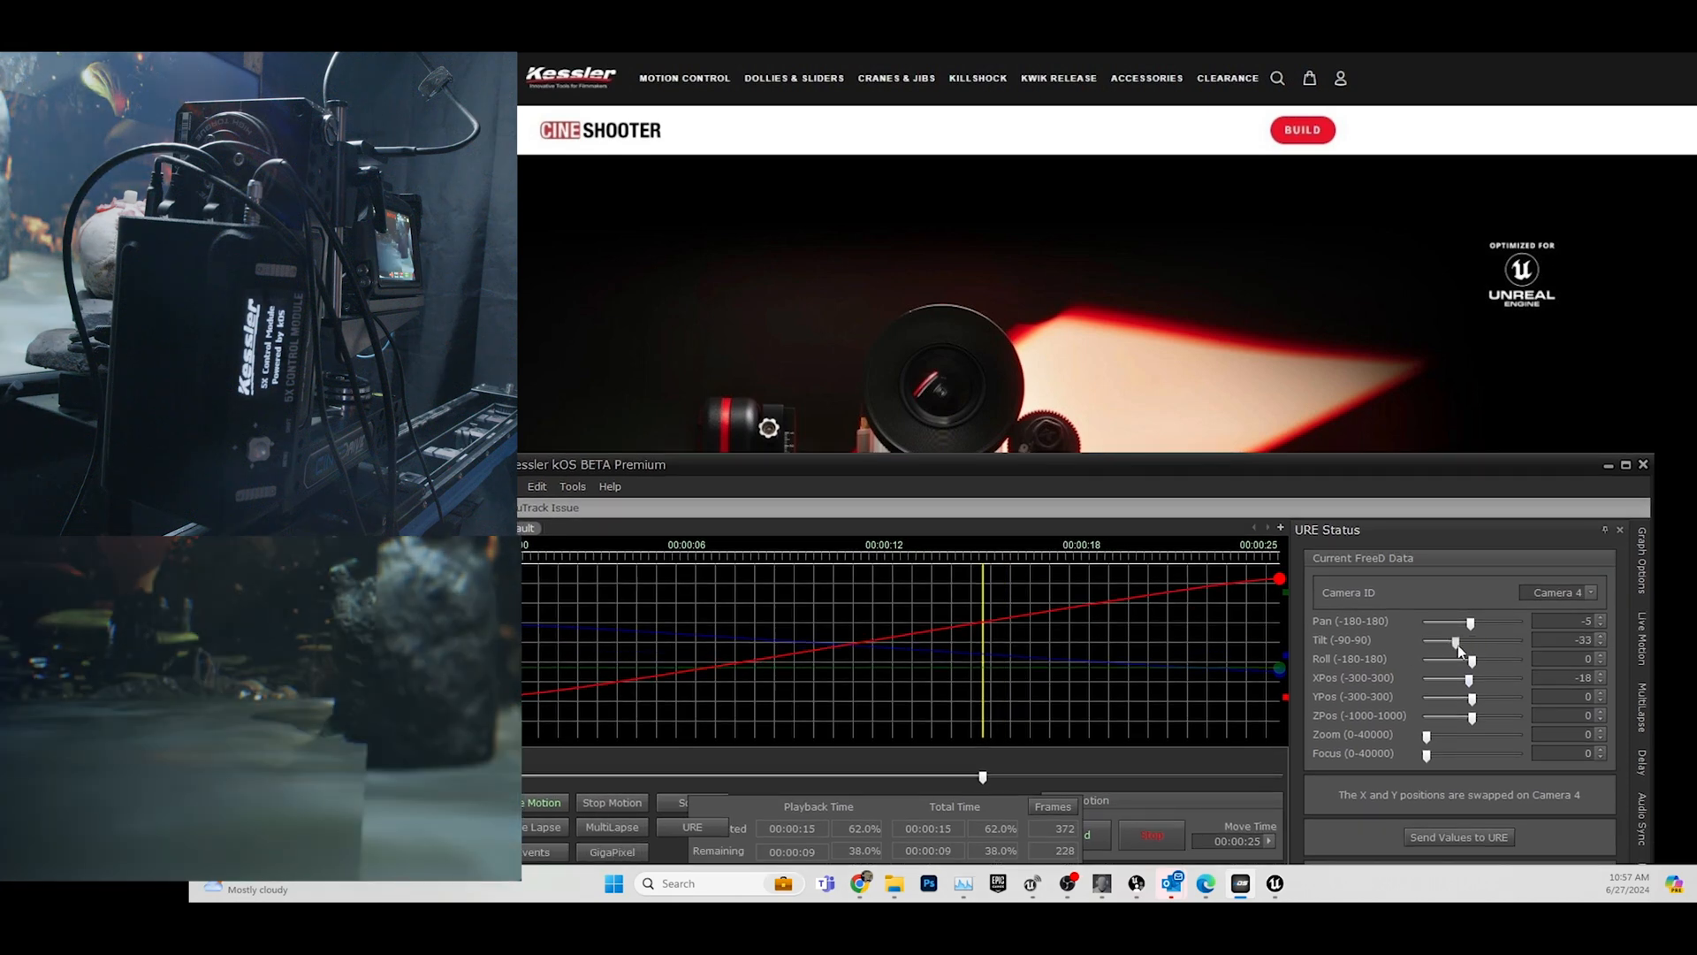
left_click_drag(925, 463, 845, 112)
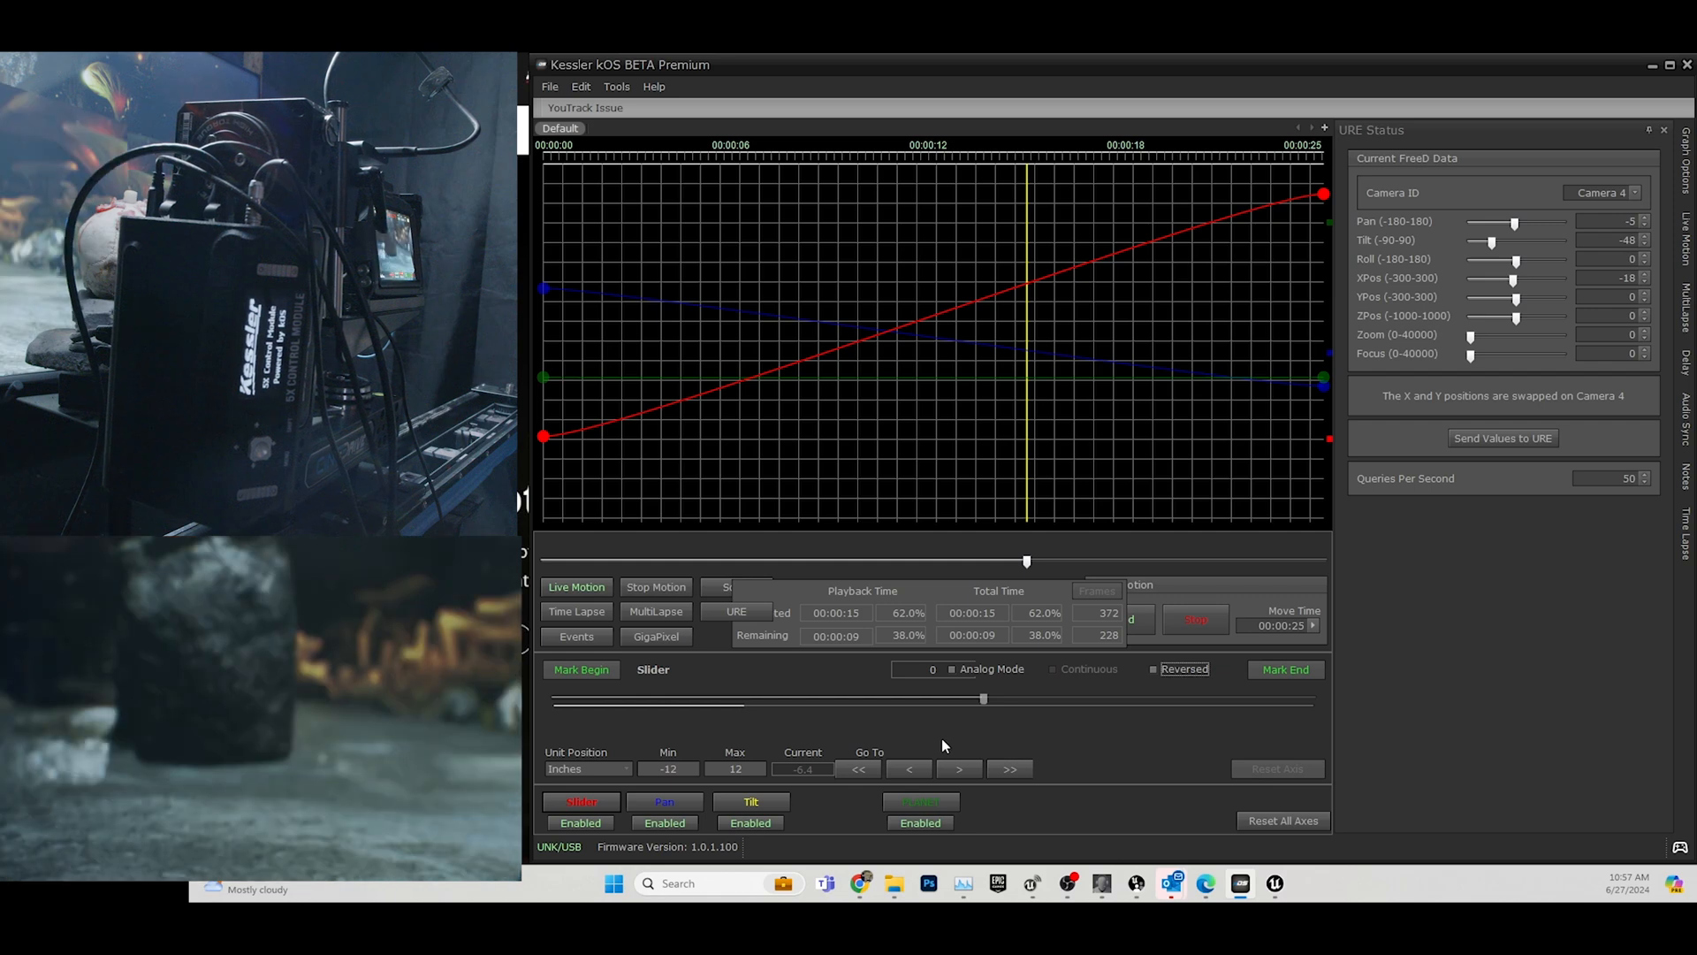
Jog the PLANET axis slightly, and shift Camera 4's Roll to about -17 and ZPos to about -299.
left_click(920, 802)
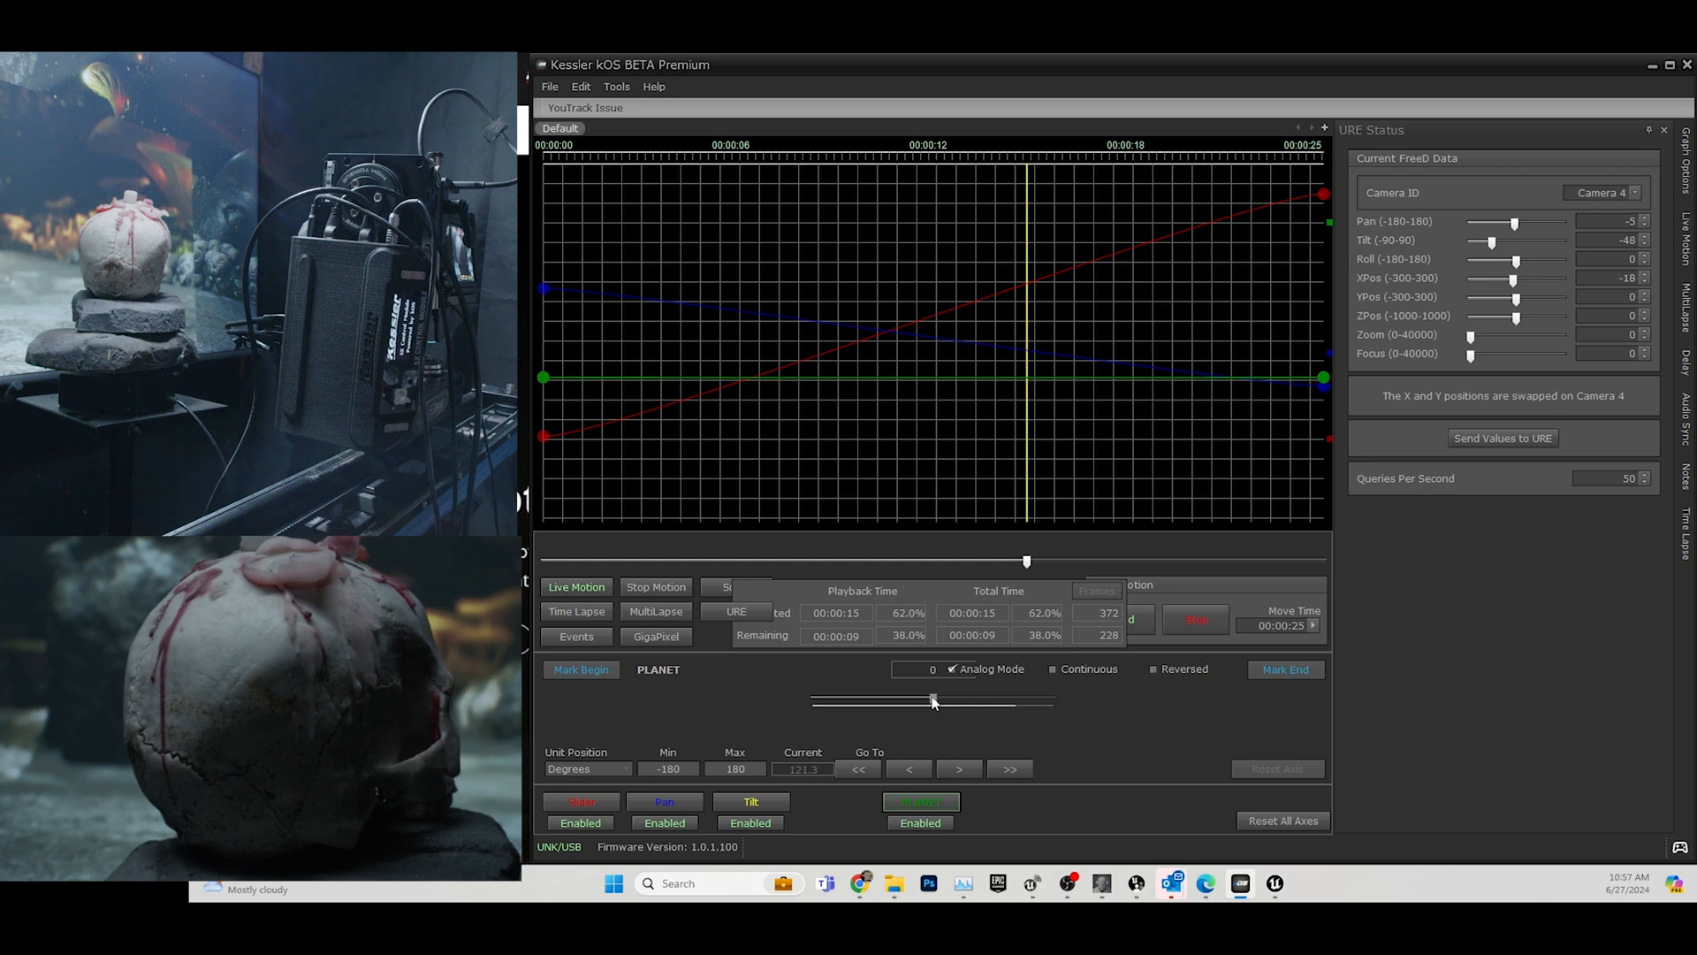
mouse_move(936, 702)
left_mouse_down()
mouse_move(922, 702)
mouse_move(939, 702)
left_mouse_up()
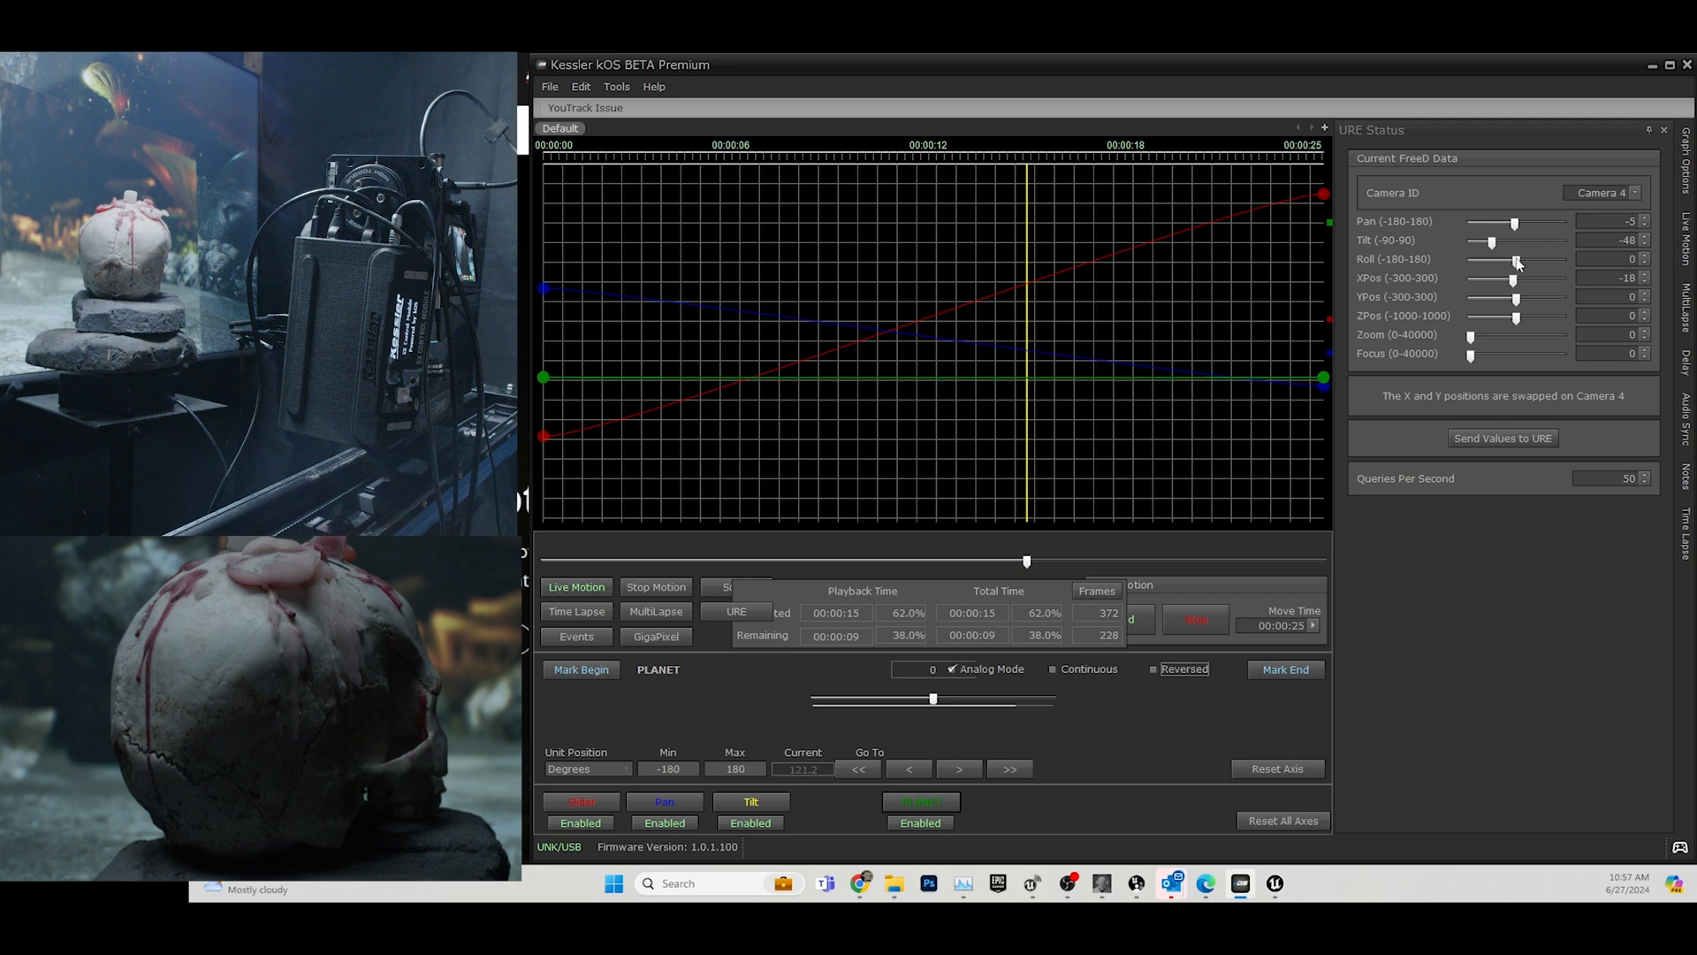
mouse_move(1517, 262)
left_mouse_down()
mouse_move(1555, 267)
mouse_move(1494, 265)
mouse_move(1522, 263)
left_mouse_up()
mouse_move(1511, 324)
left_mouse_down()
mouse_move(1475, 318)
mouse_move(1507, 340)
mouse_move(1493, 301)
left_mouse_up()
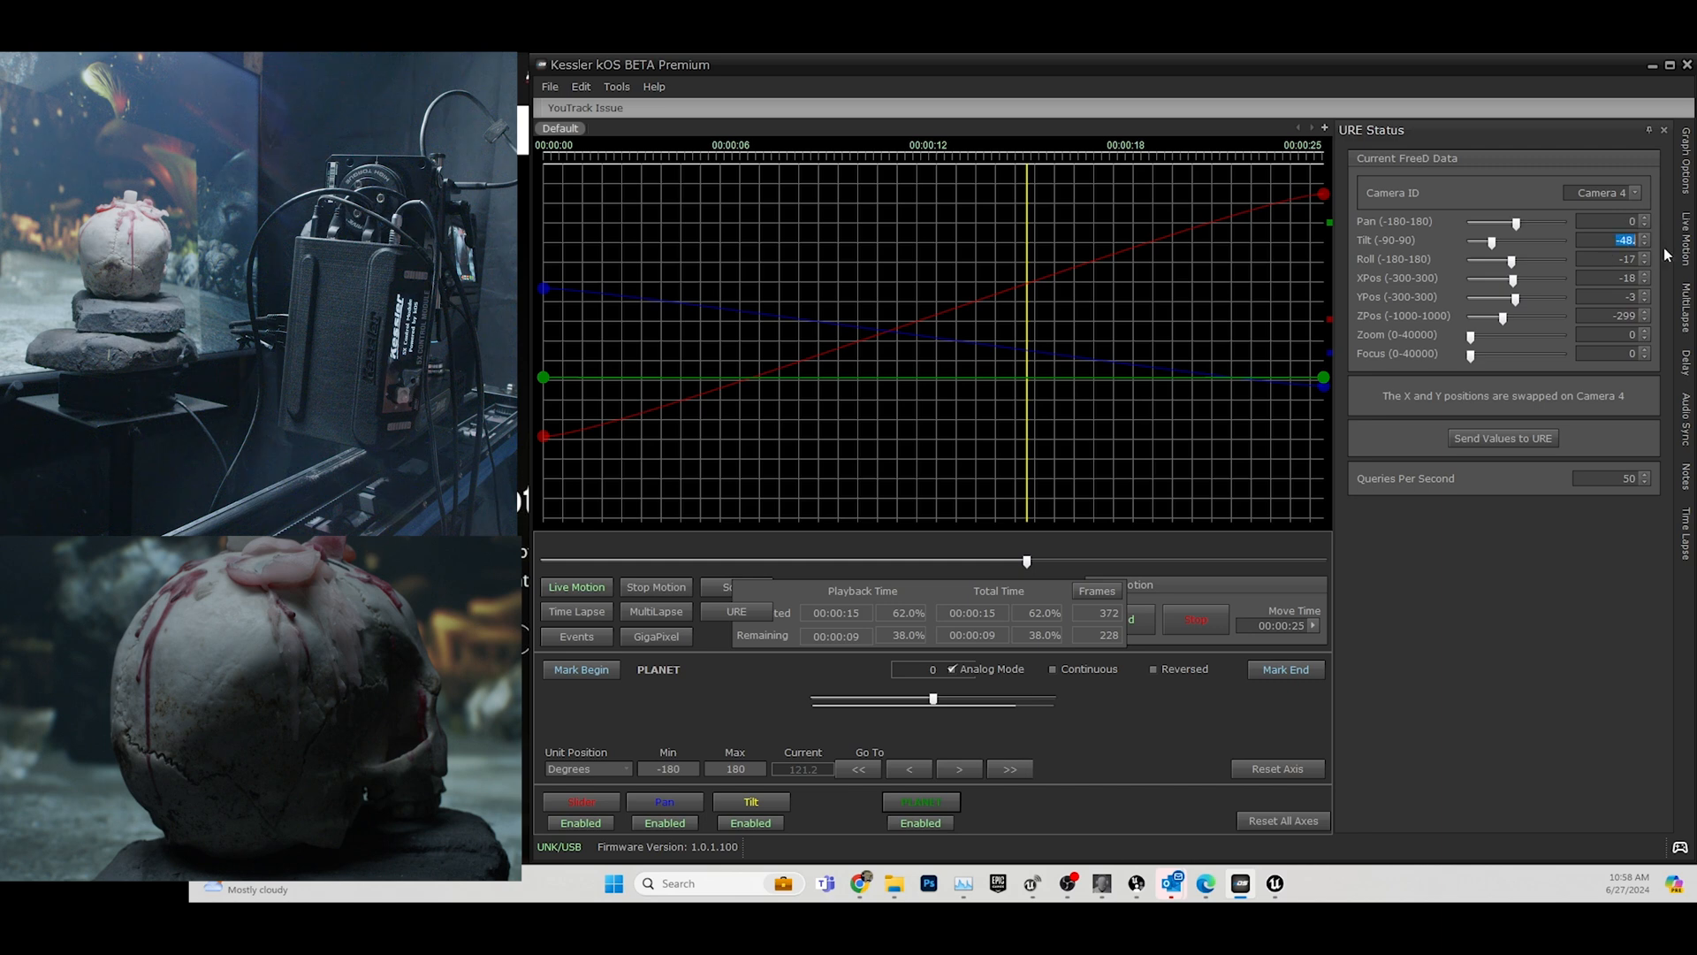
Reset Camera 4's Tilt, Roll and position values to 0, send the values to URE, and minimize kOS.
type("0")
left_click(1619, 260)
double_click(1624, 280)
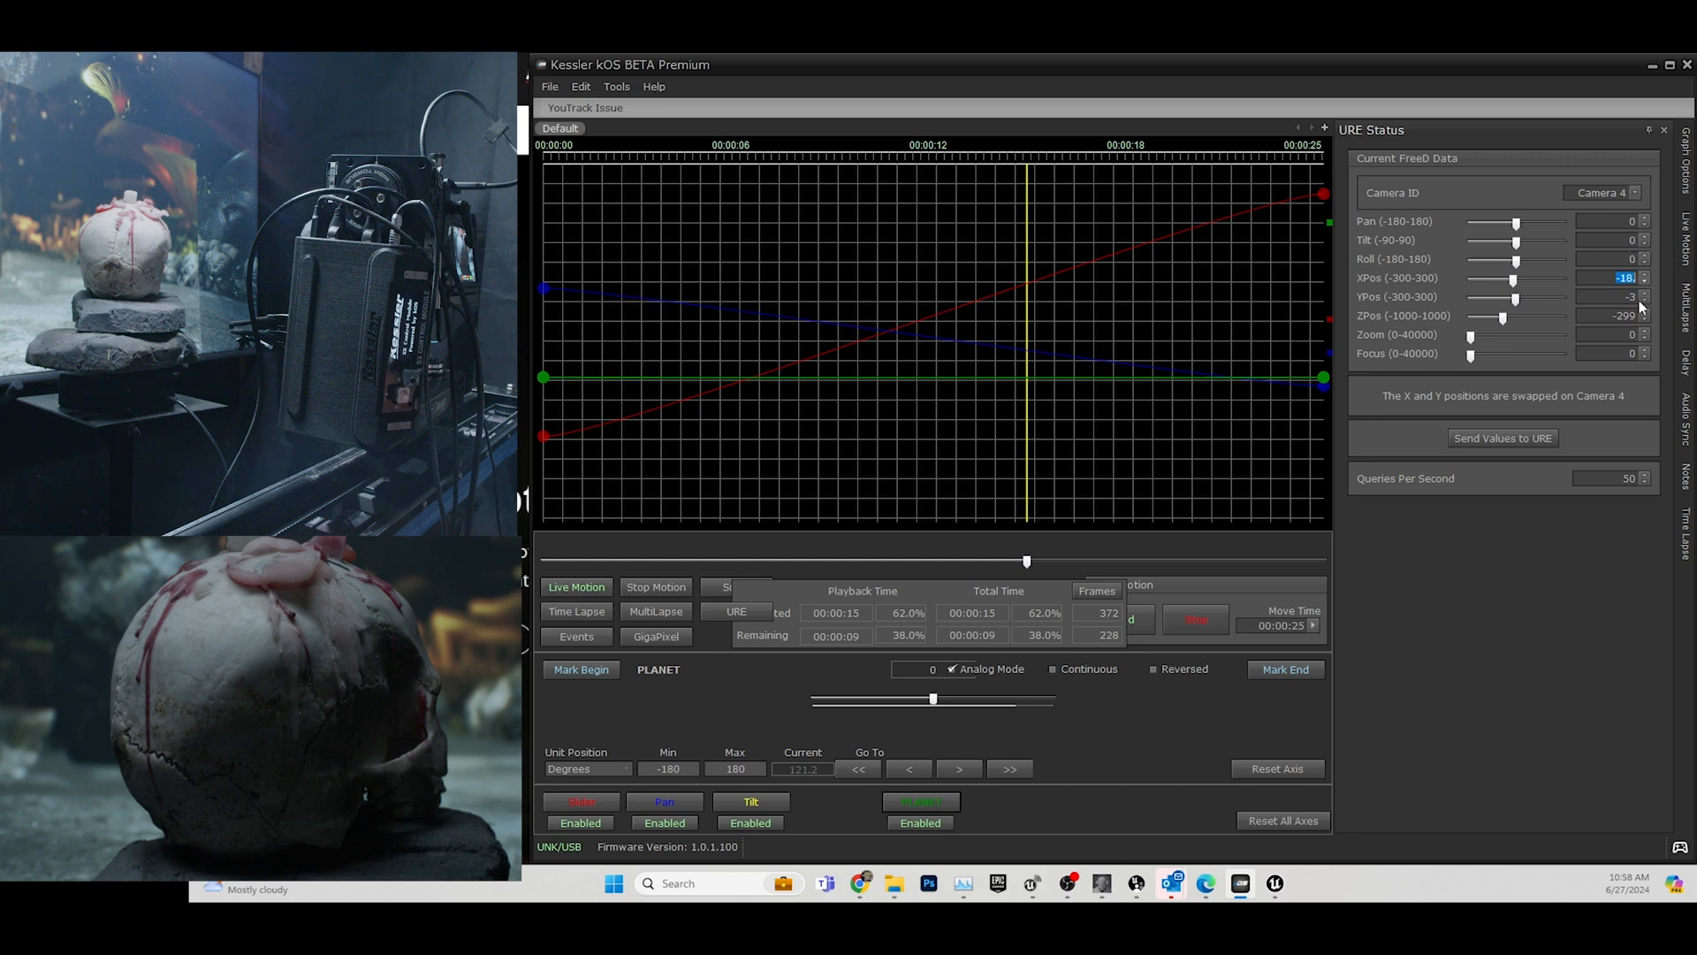
type("0")
double_click(1641, 296)
left_click(1515, 441)
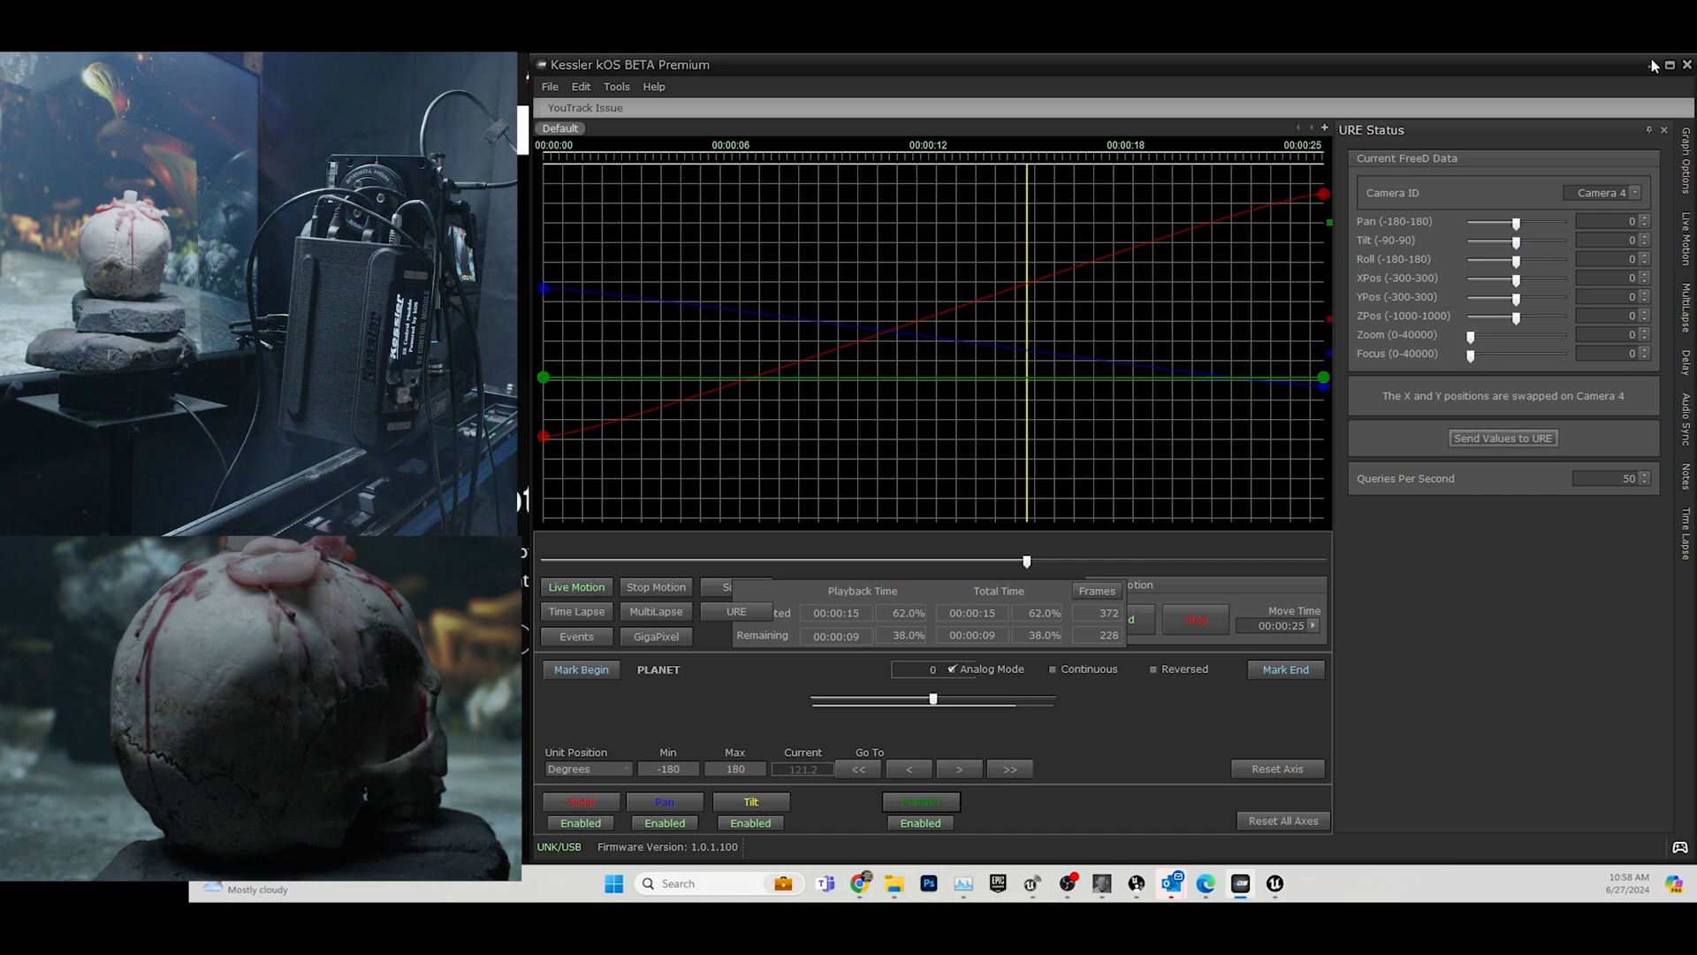
left_click(1652, 66)
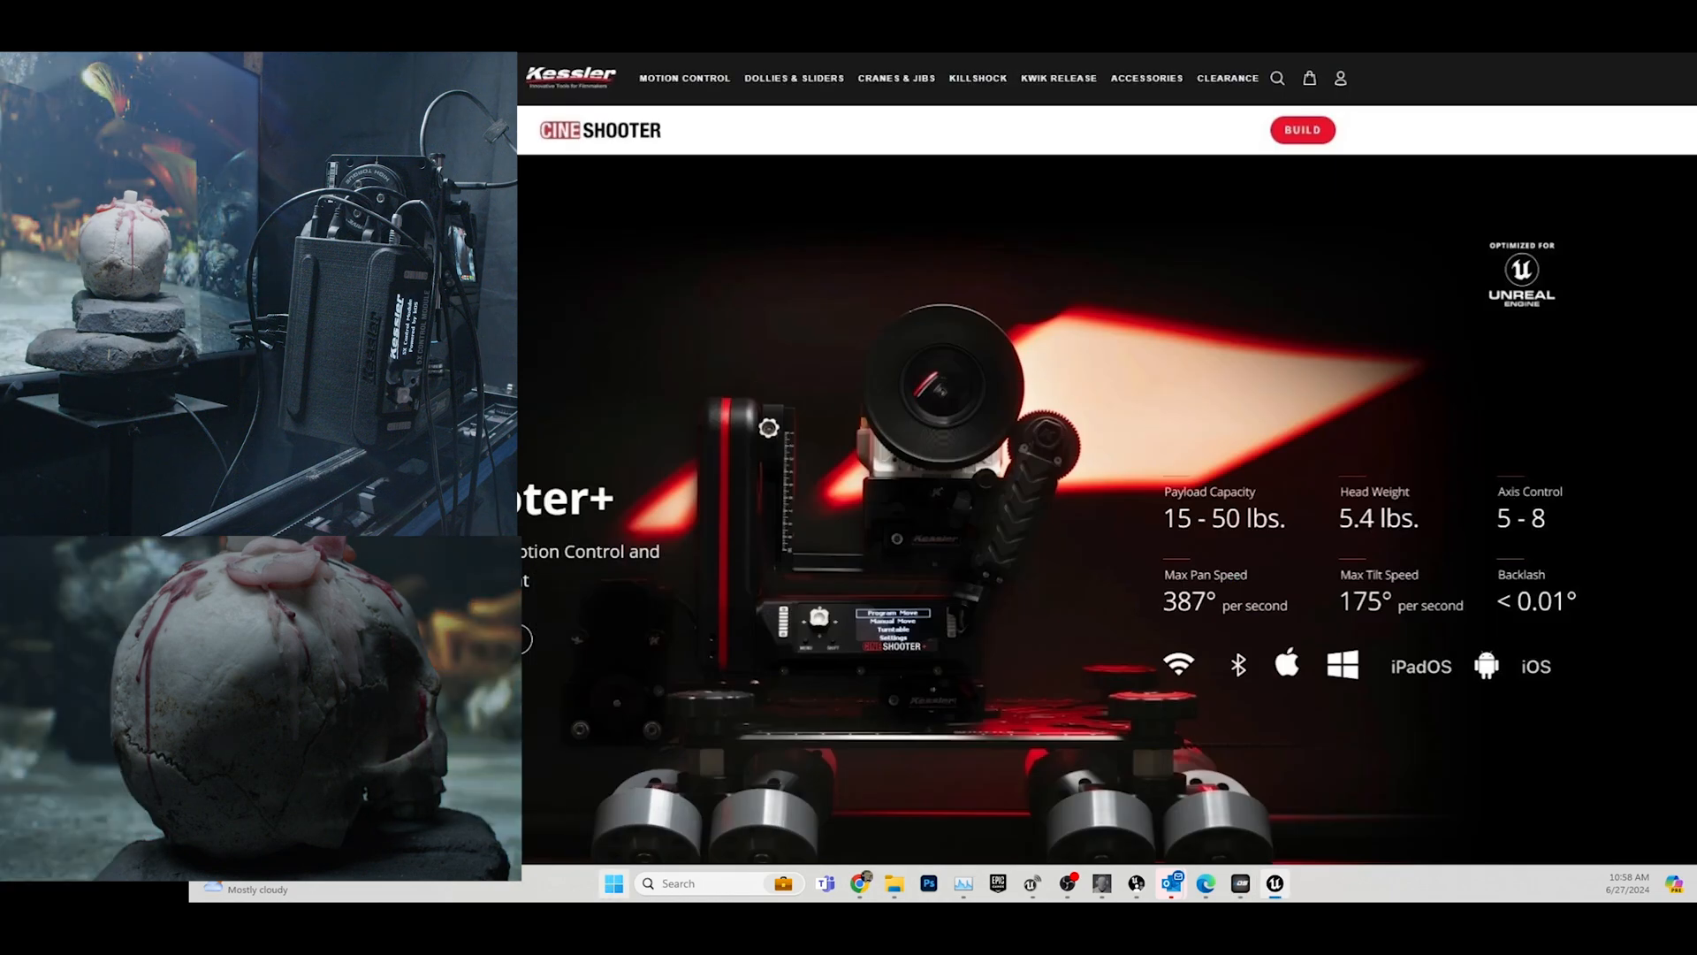
Switch to Switchboard, stop Node_0 and launch the editor device, declining the project file update.
left_click(1101, 884)
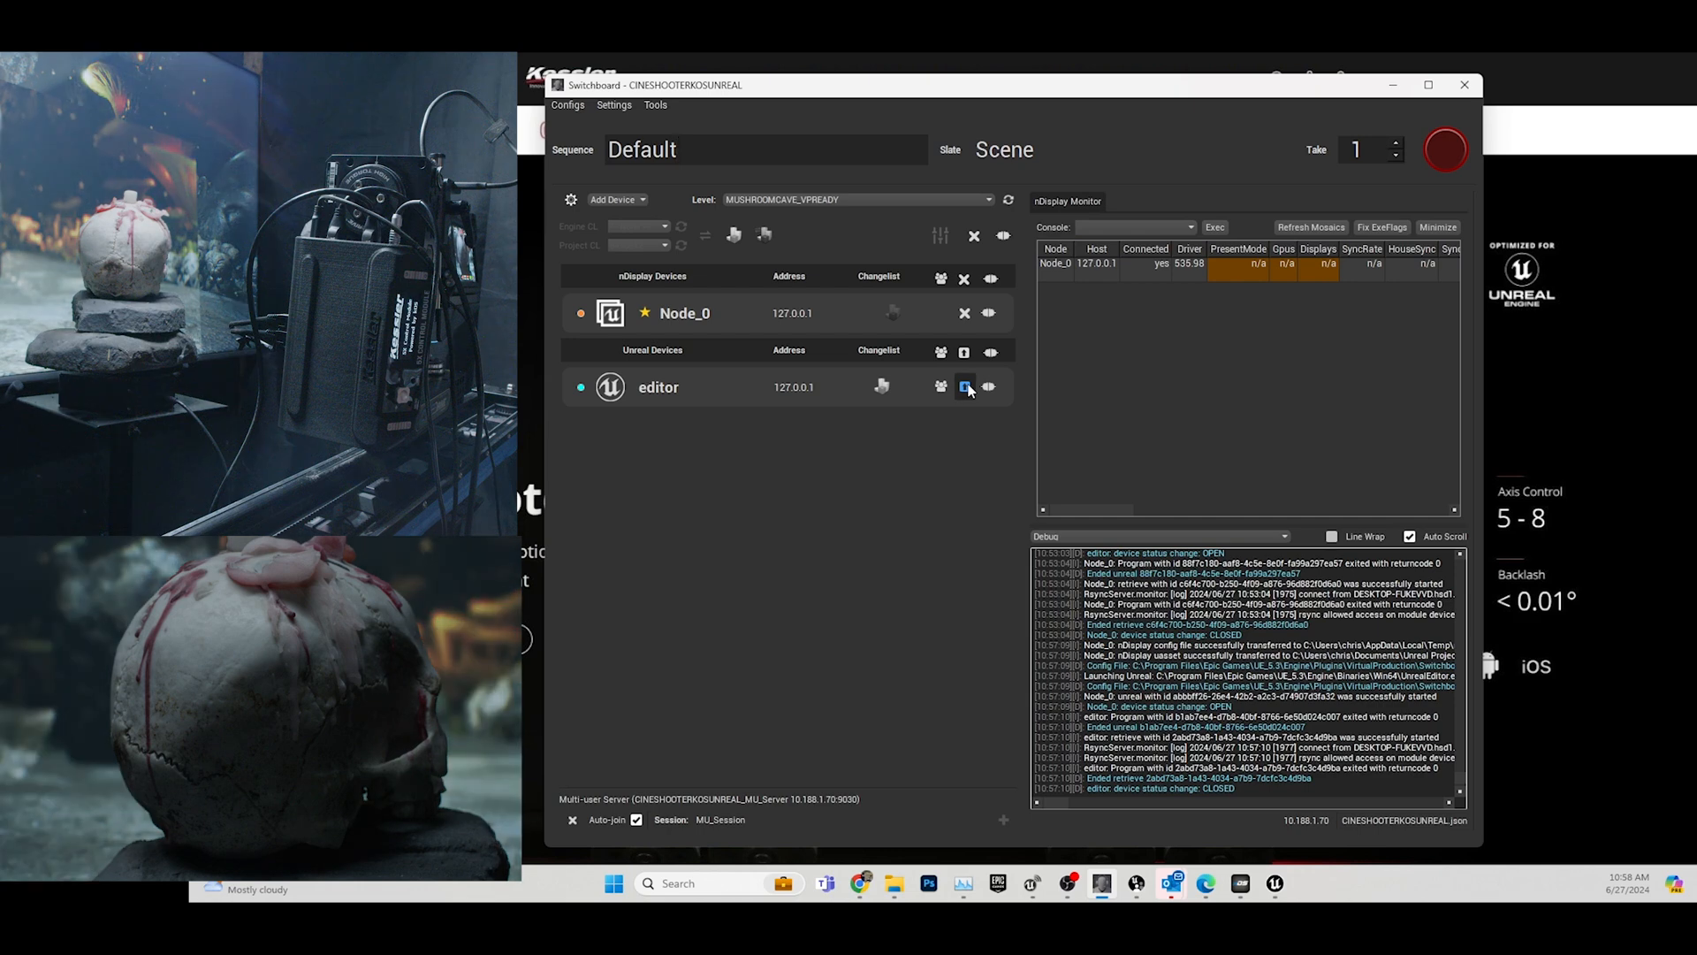
left_click(964, 313)
left_click(965, 387)
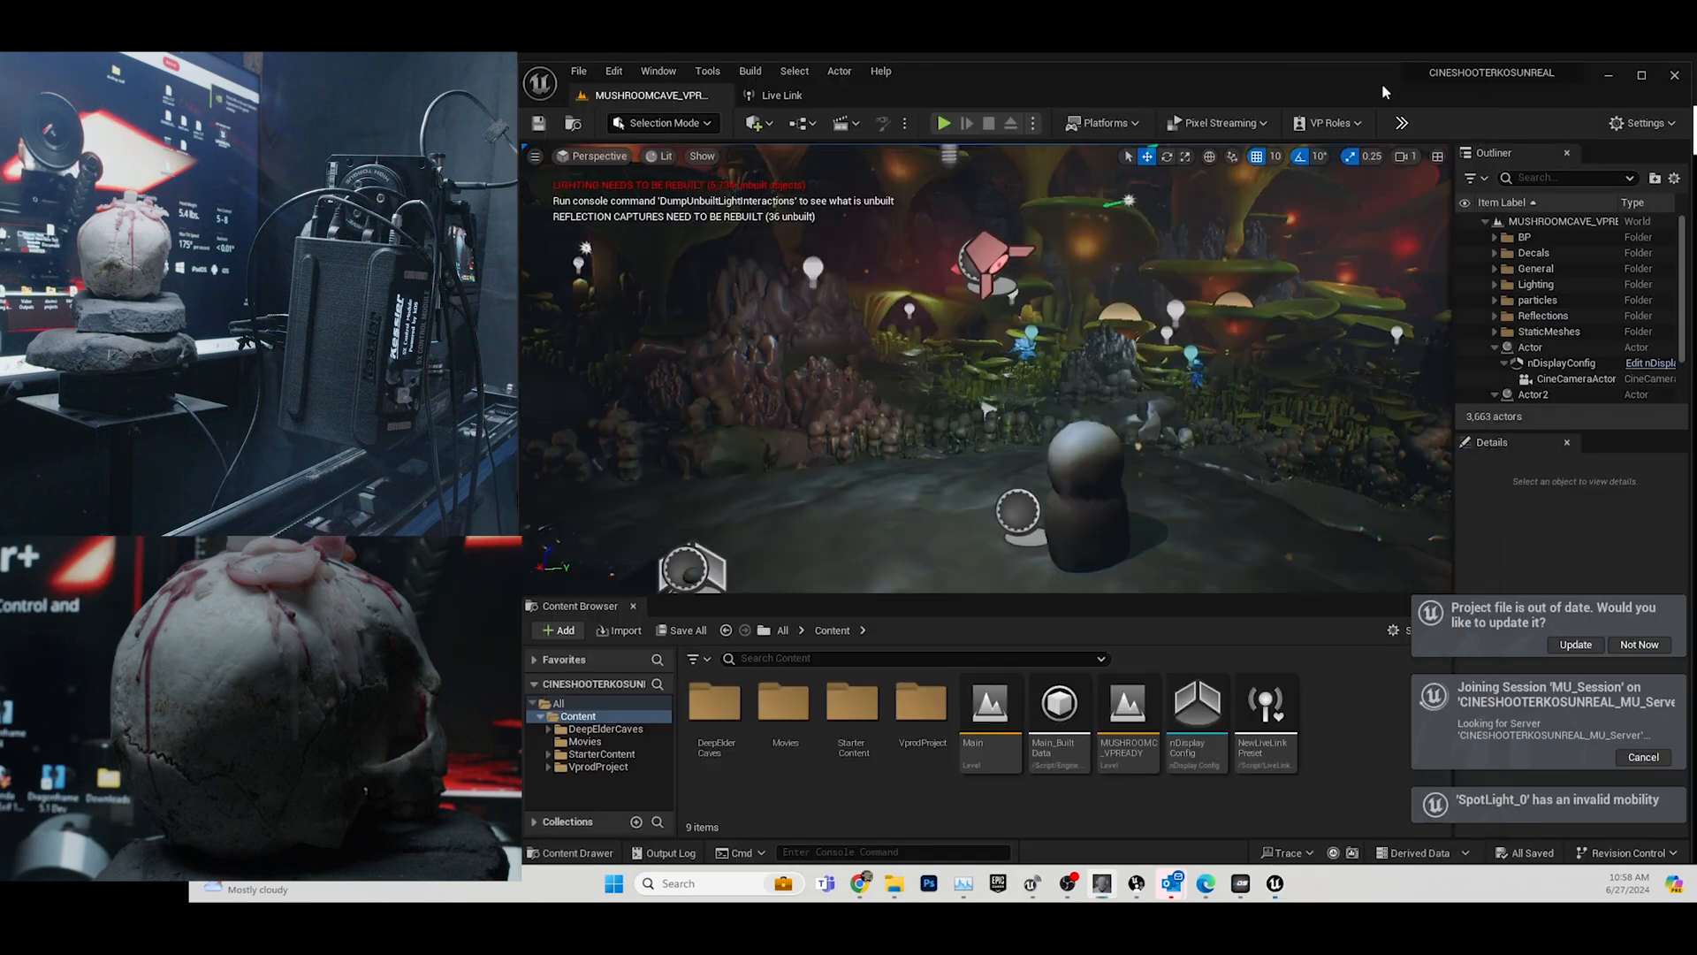
left_click(1641, 644)
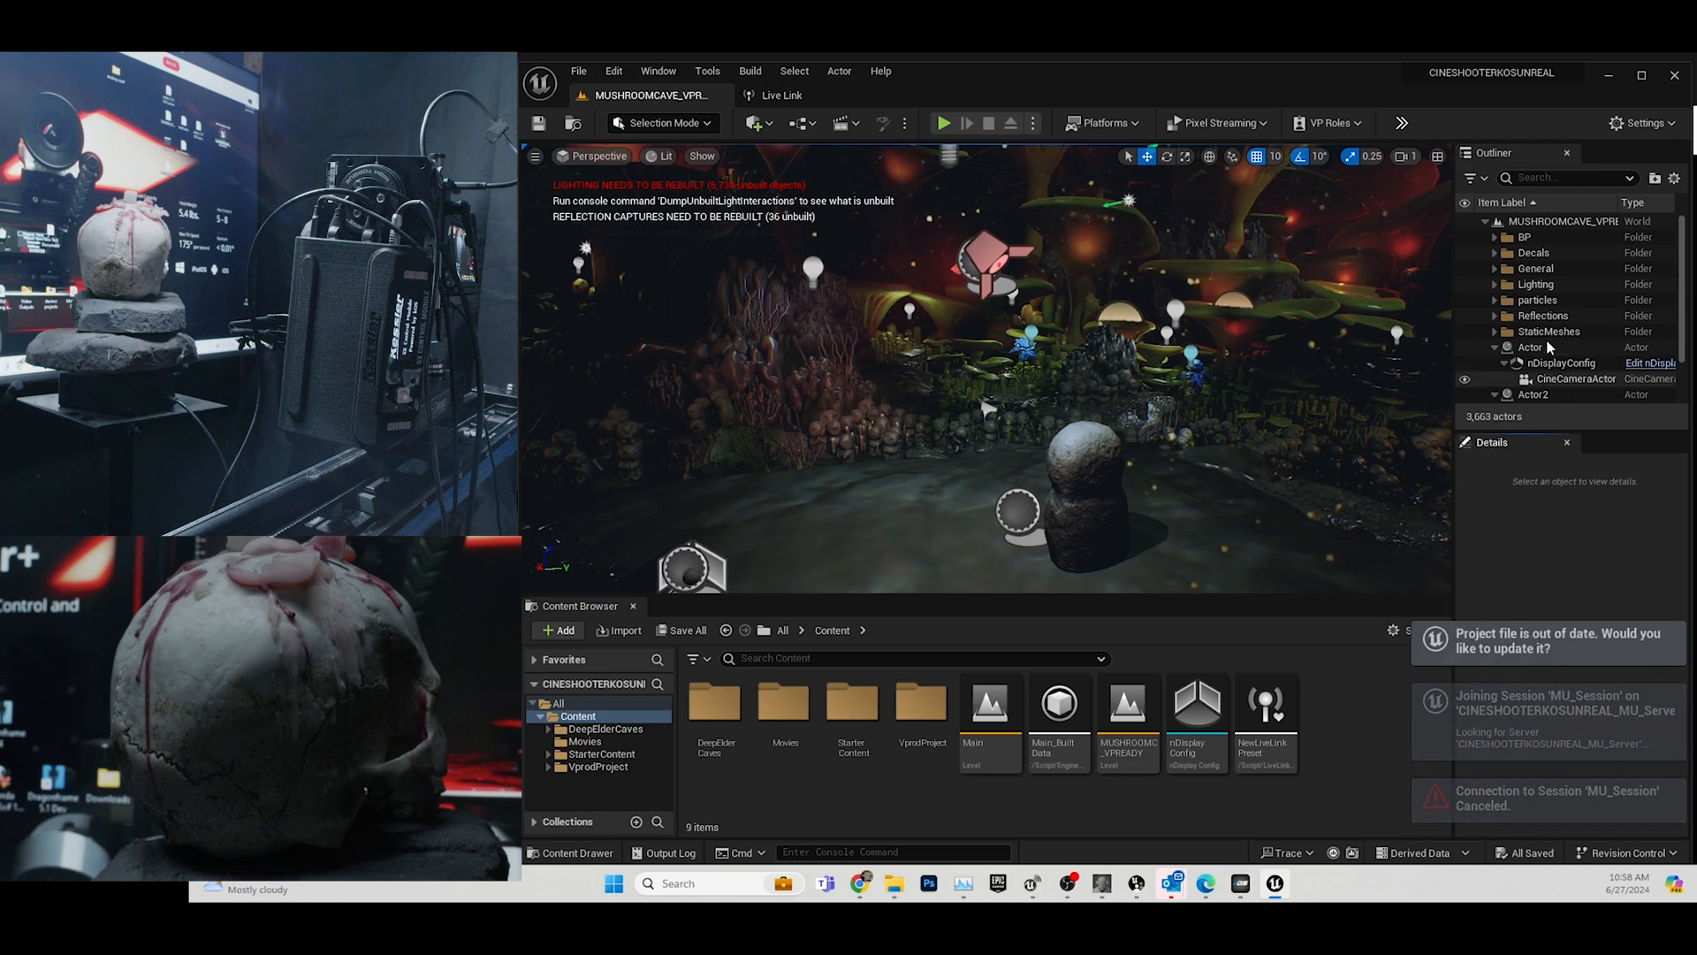
Set SpotLight2's Mobility to Movable, save the level, and close the Unreal Editor.
scroll(1662, 338, "down", 3)
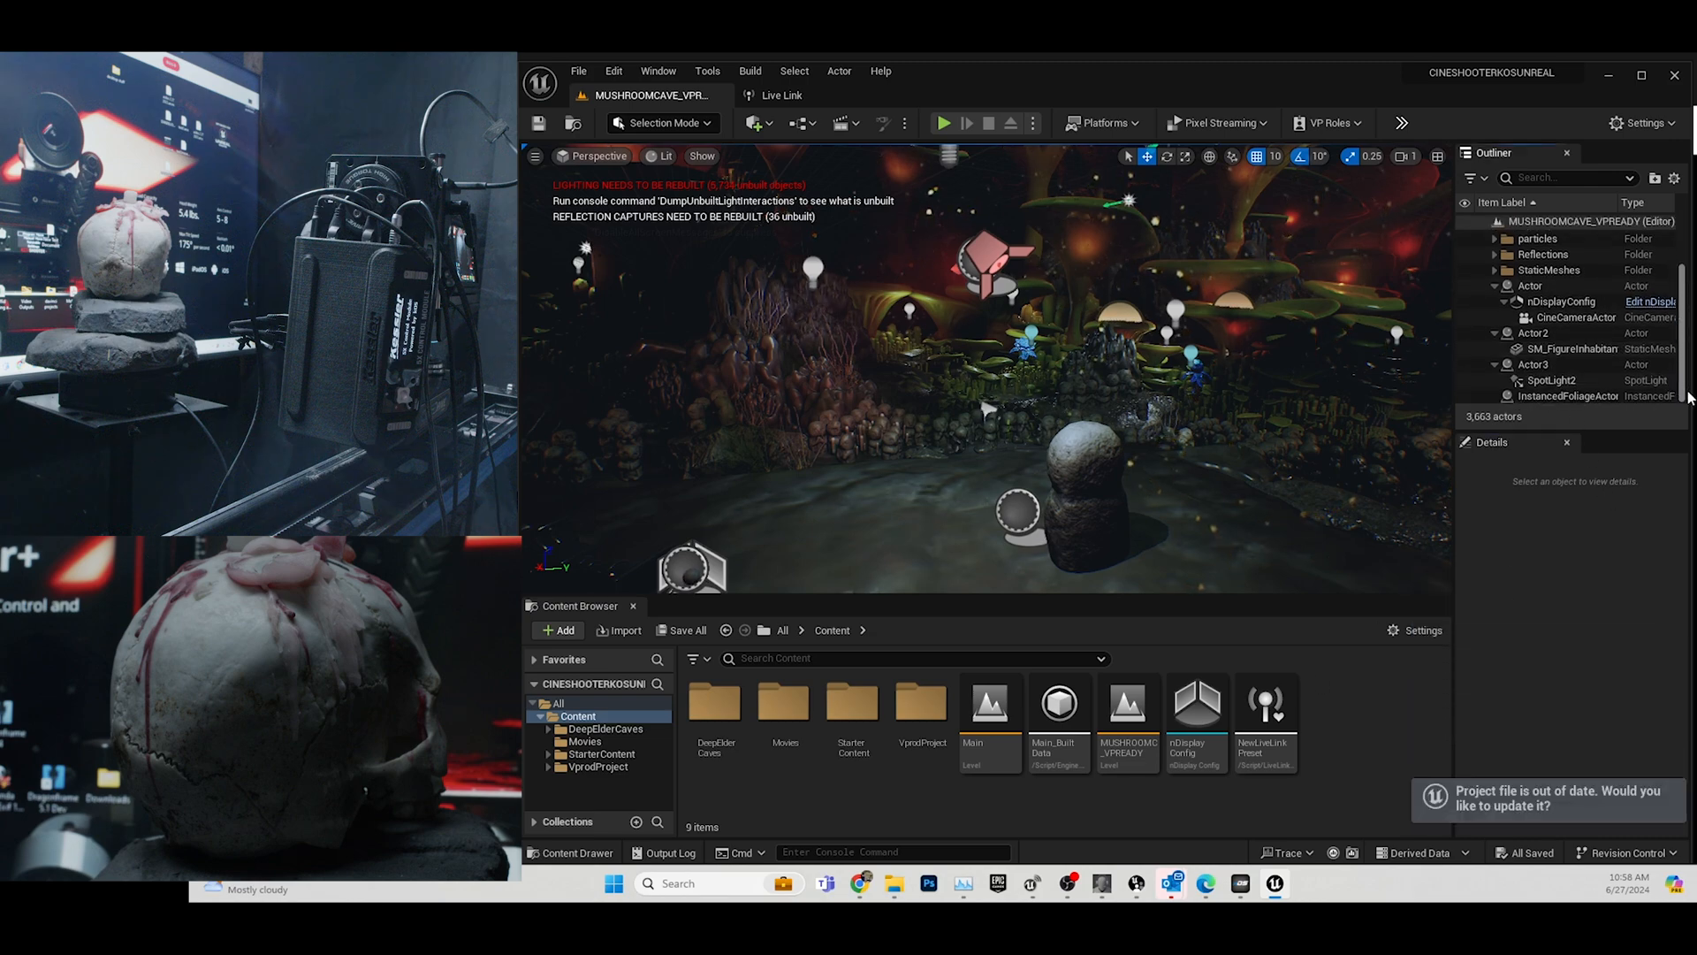
left_click(1561, 380)
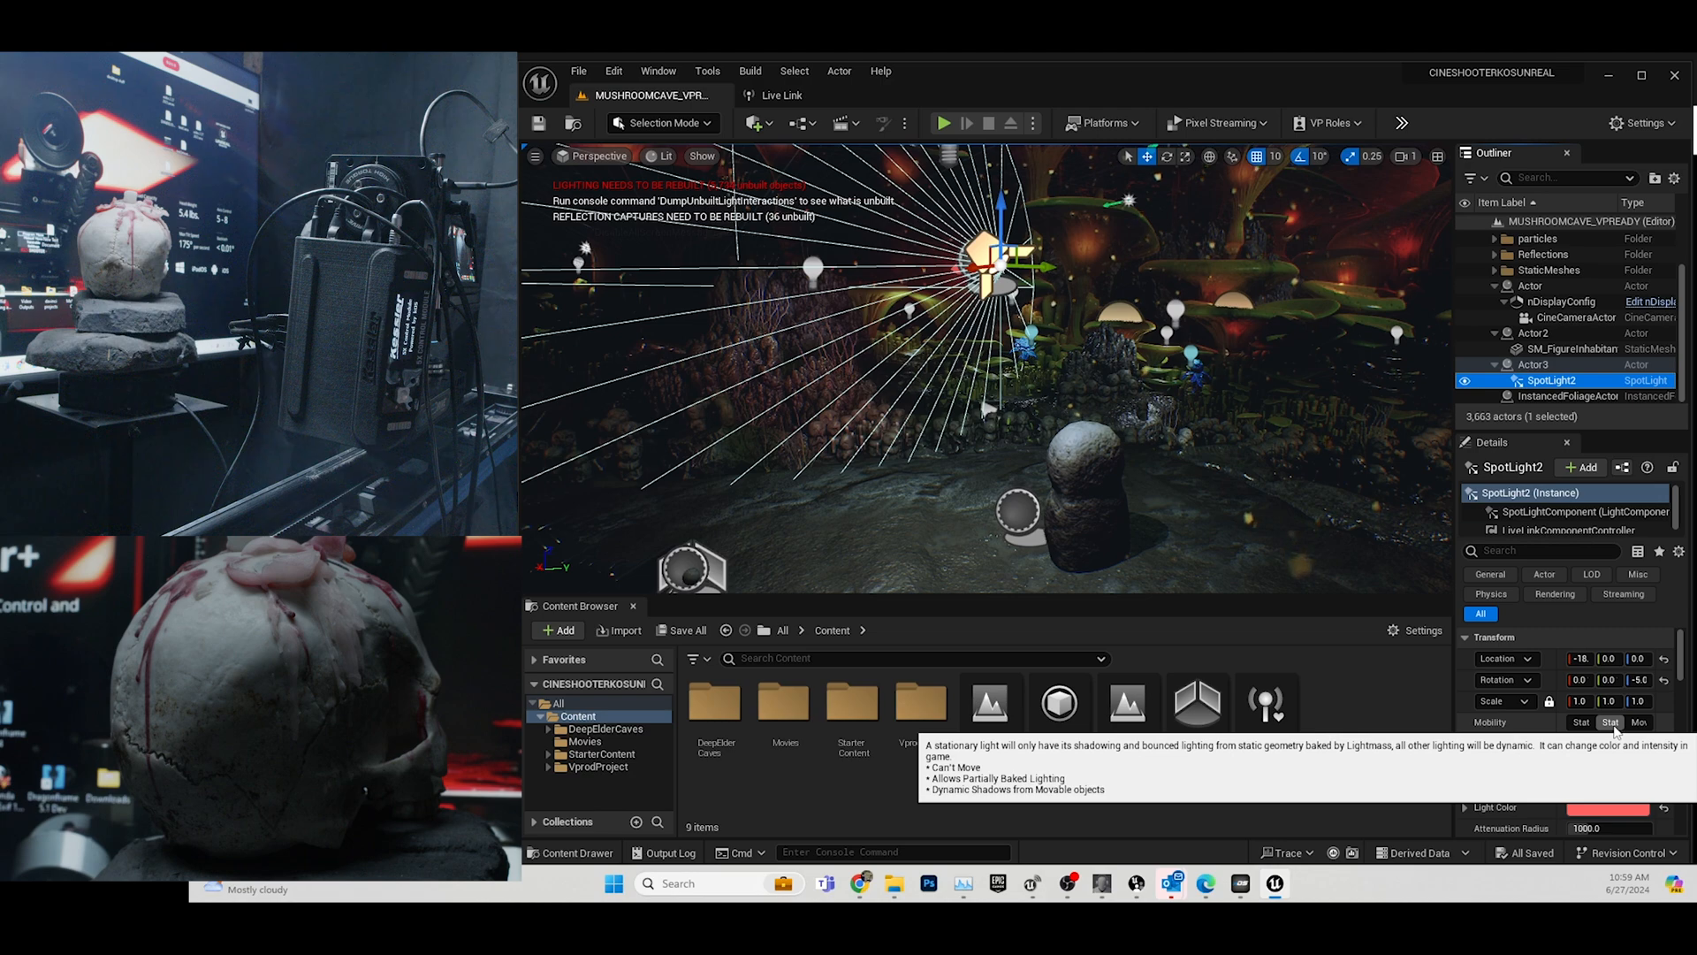
left_click(1640, 723)
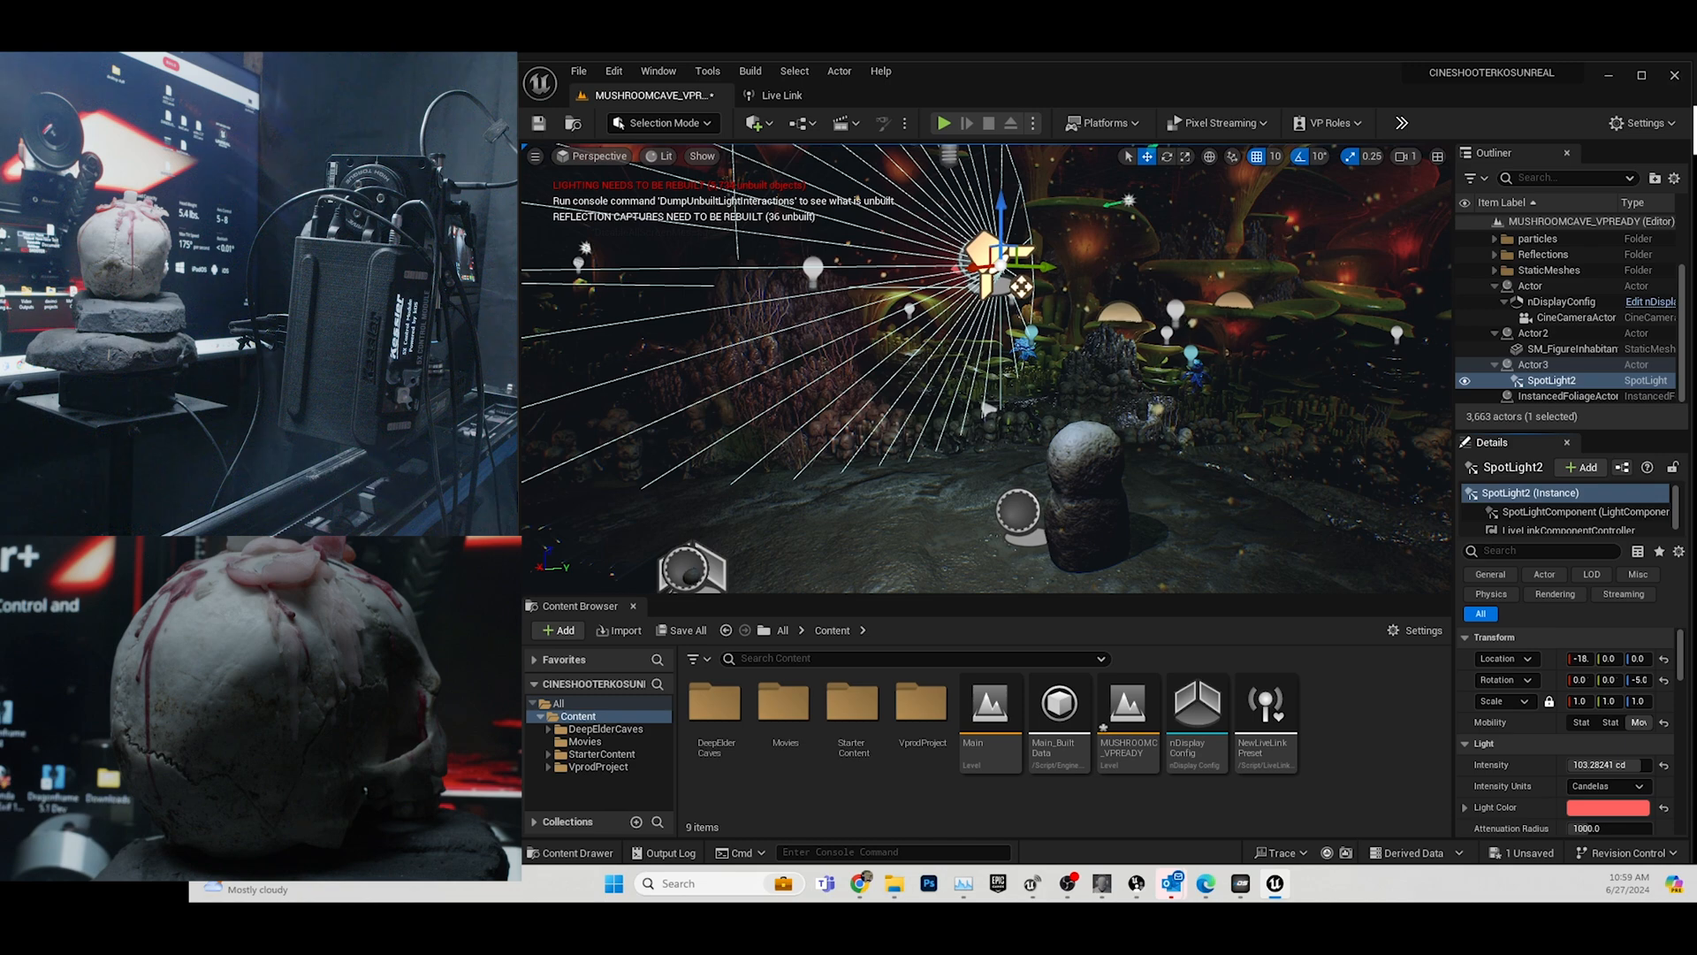
left_click(538, 124)
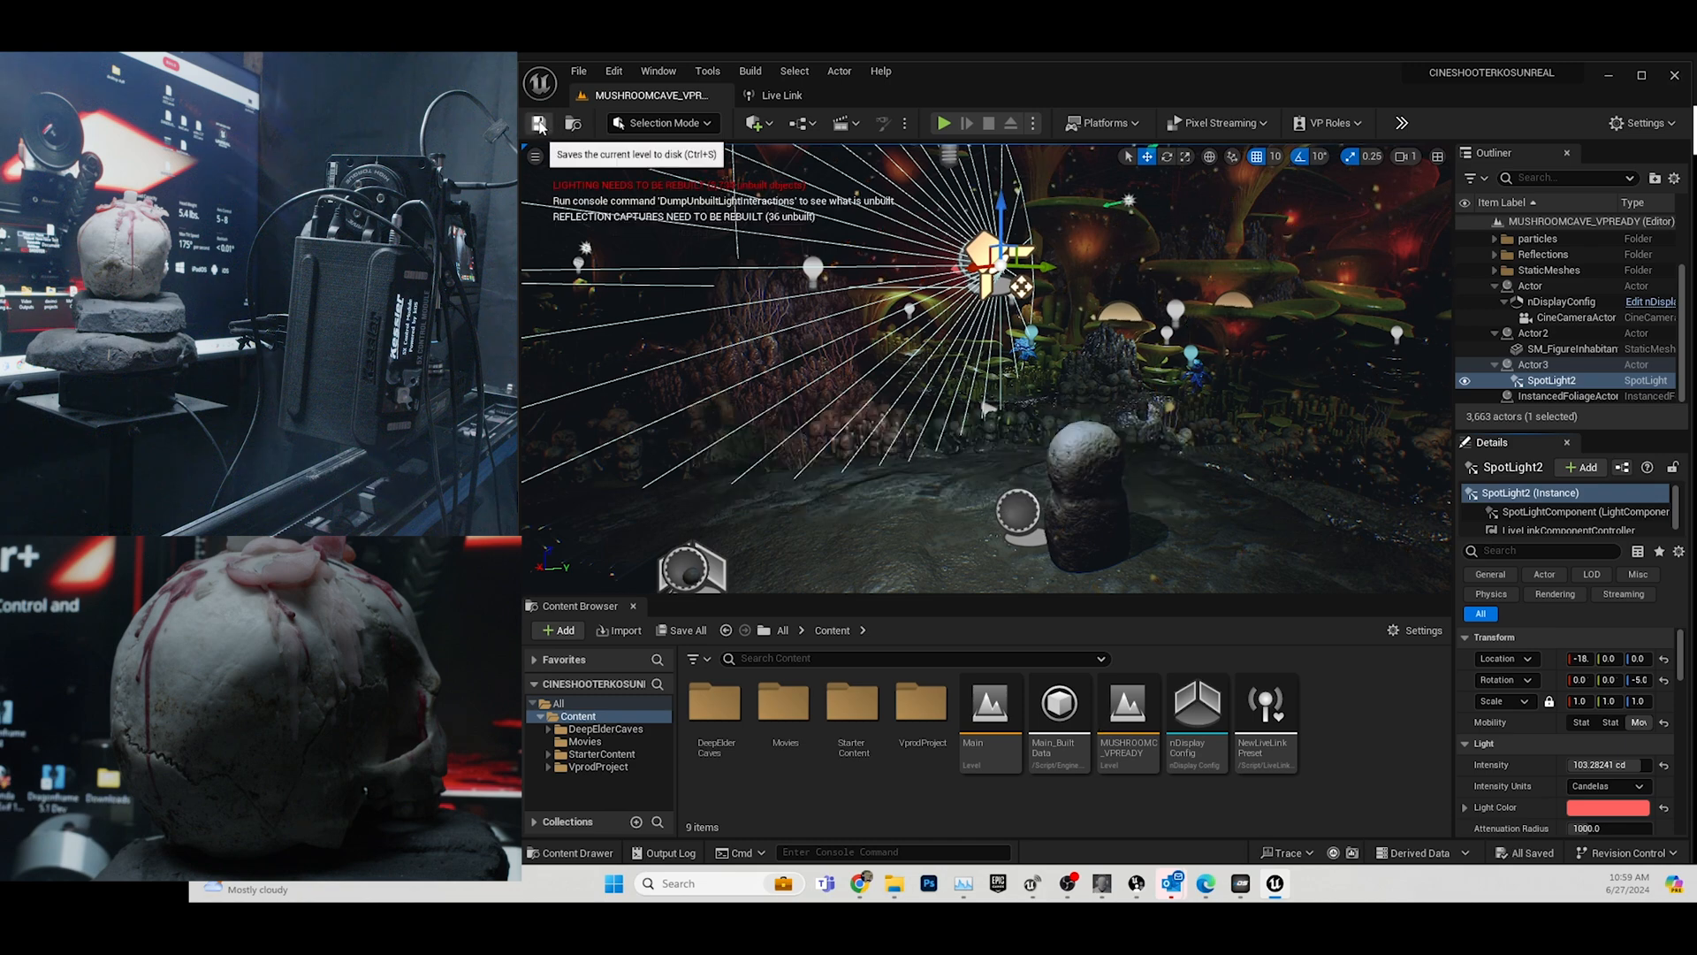
left_click(1674, 78)
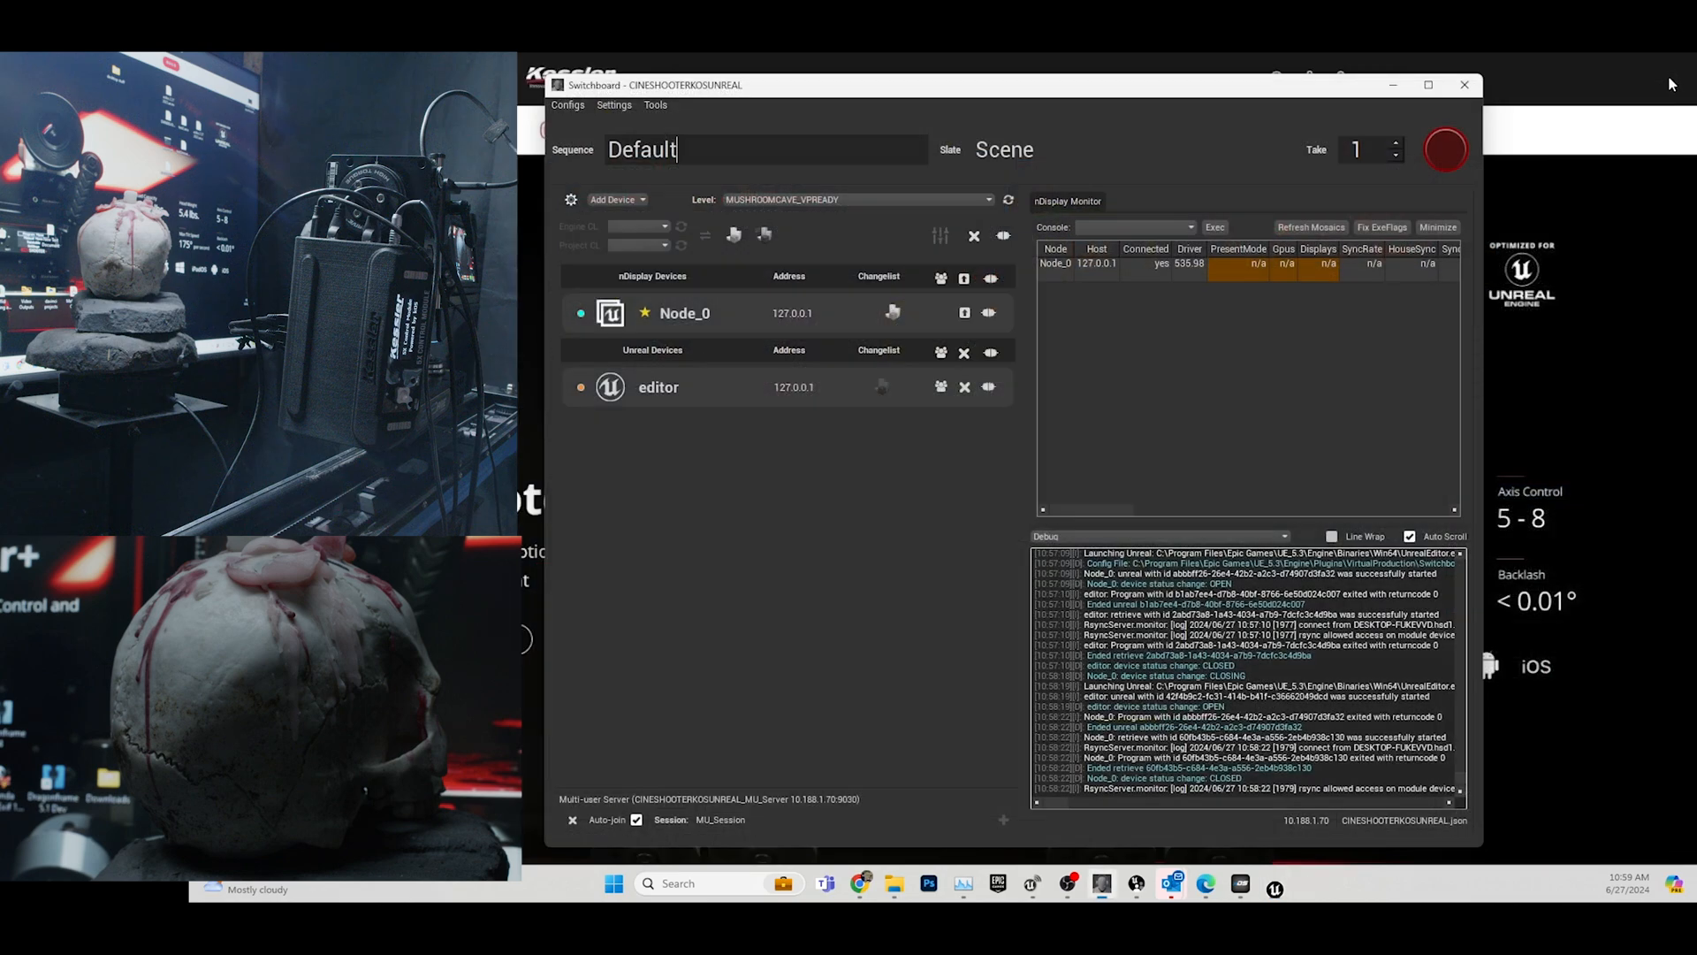
Relaunch the nDisplay device Node_0 from Switchboard and minimize Switchboard.
left_click(966, 311)
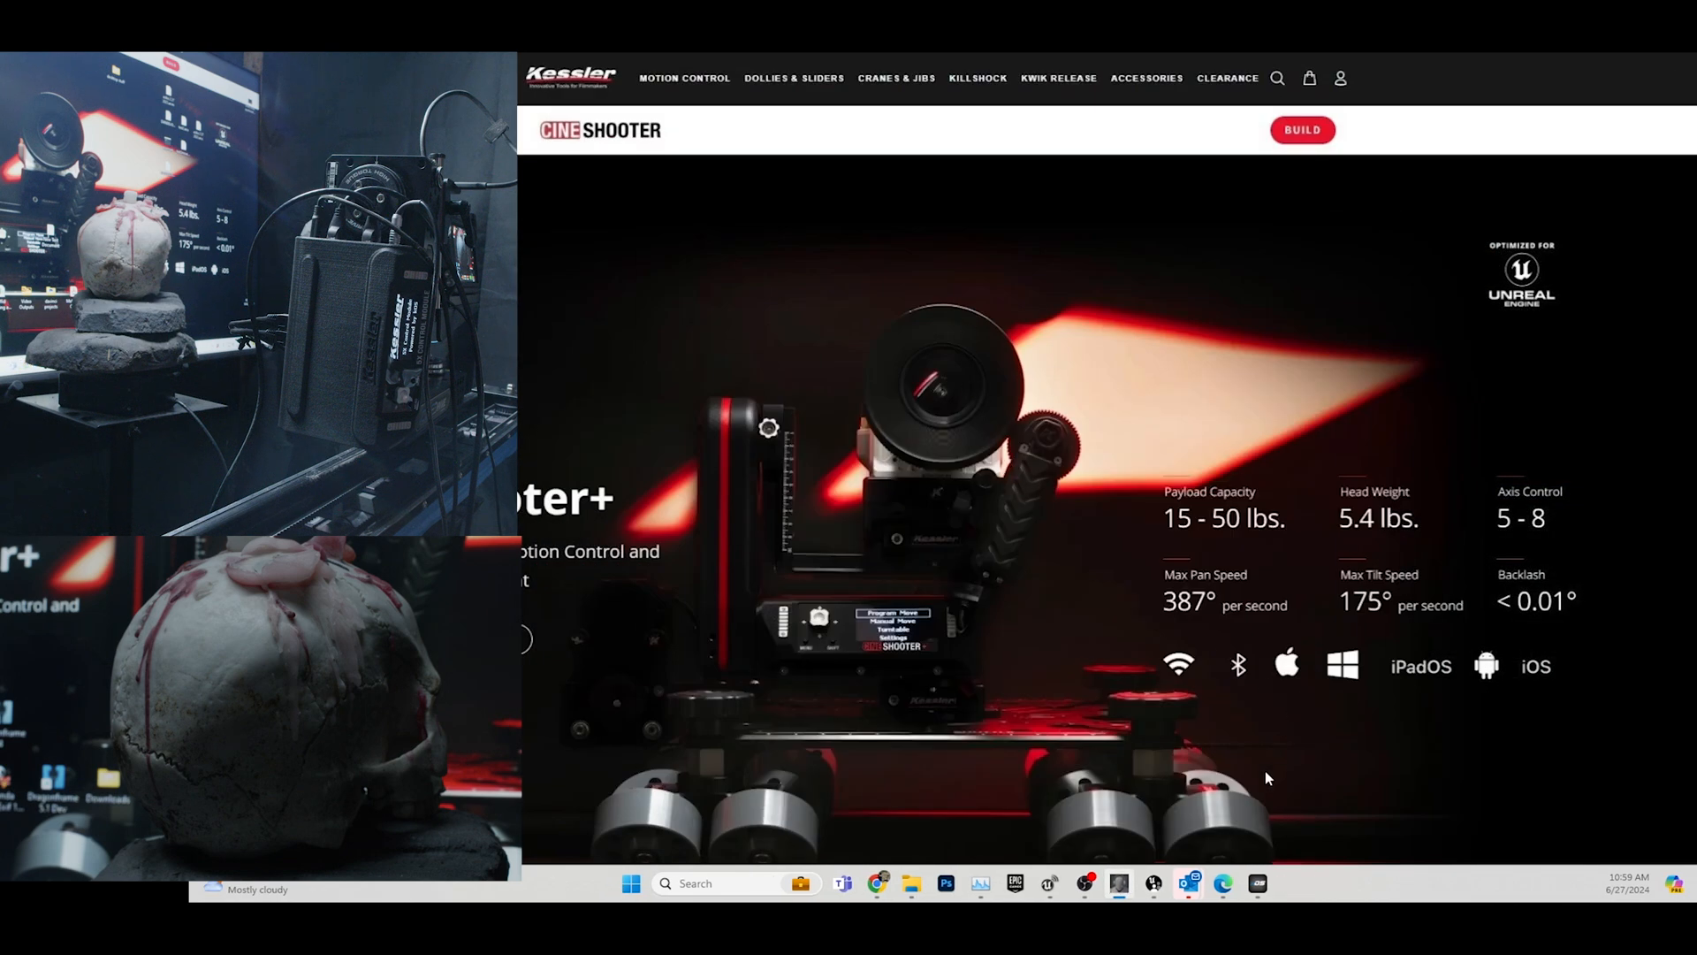
left_click(1120, 883)
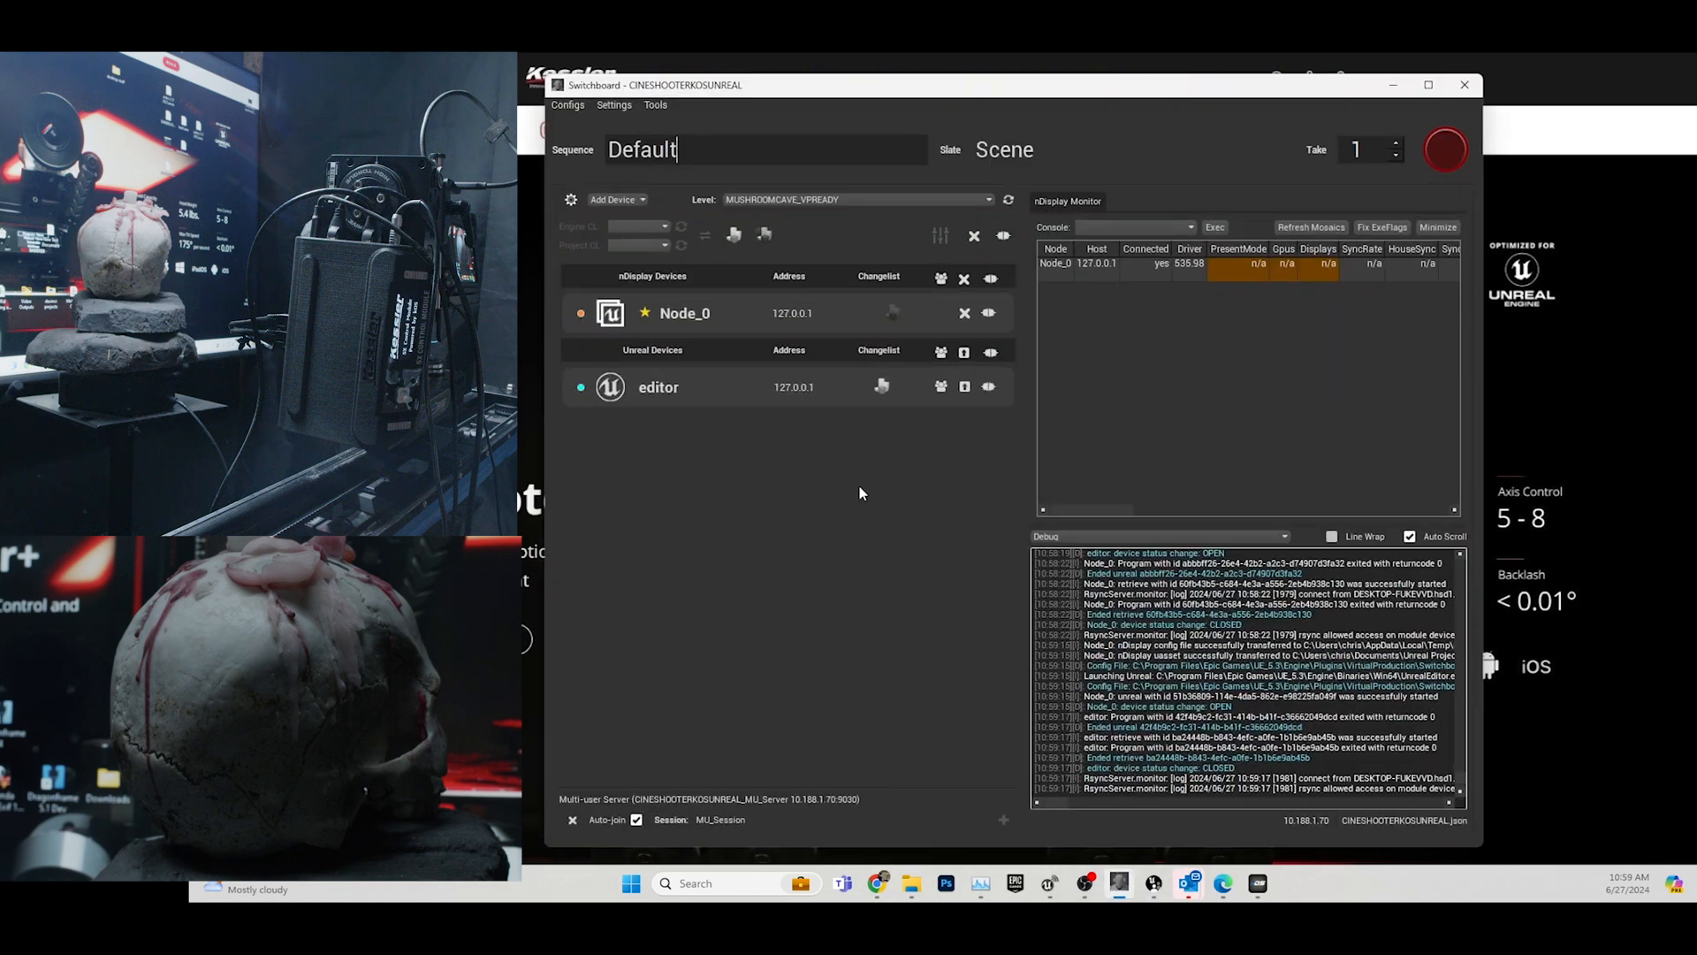
left_click(1392, 85)
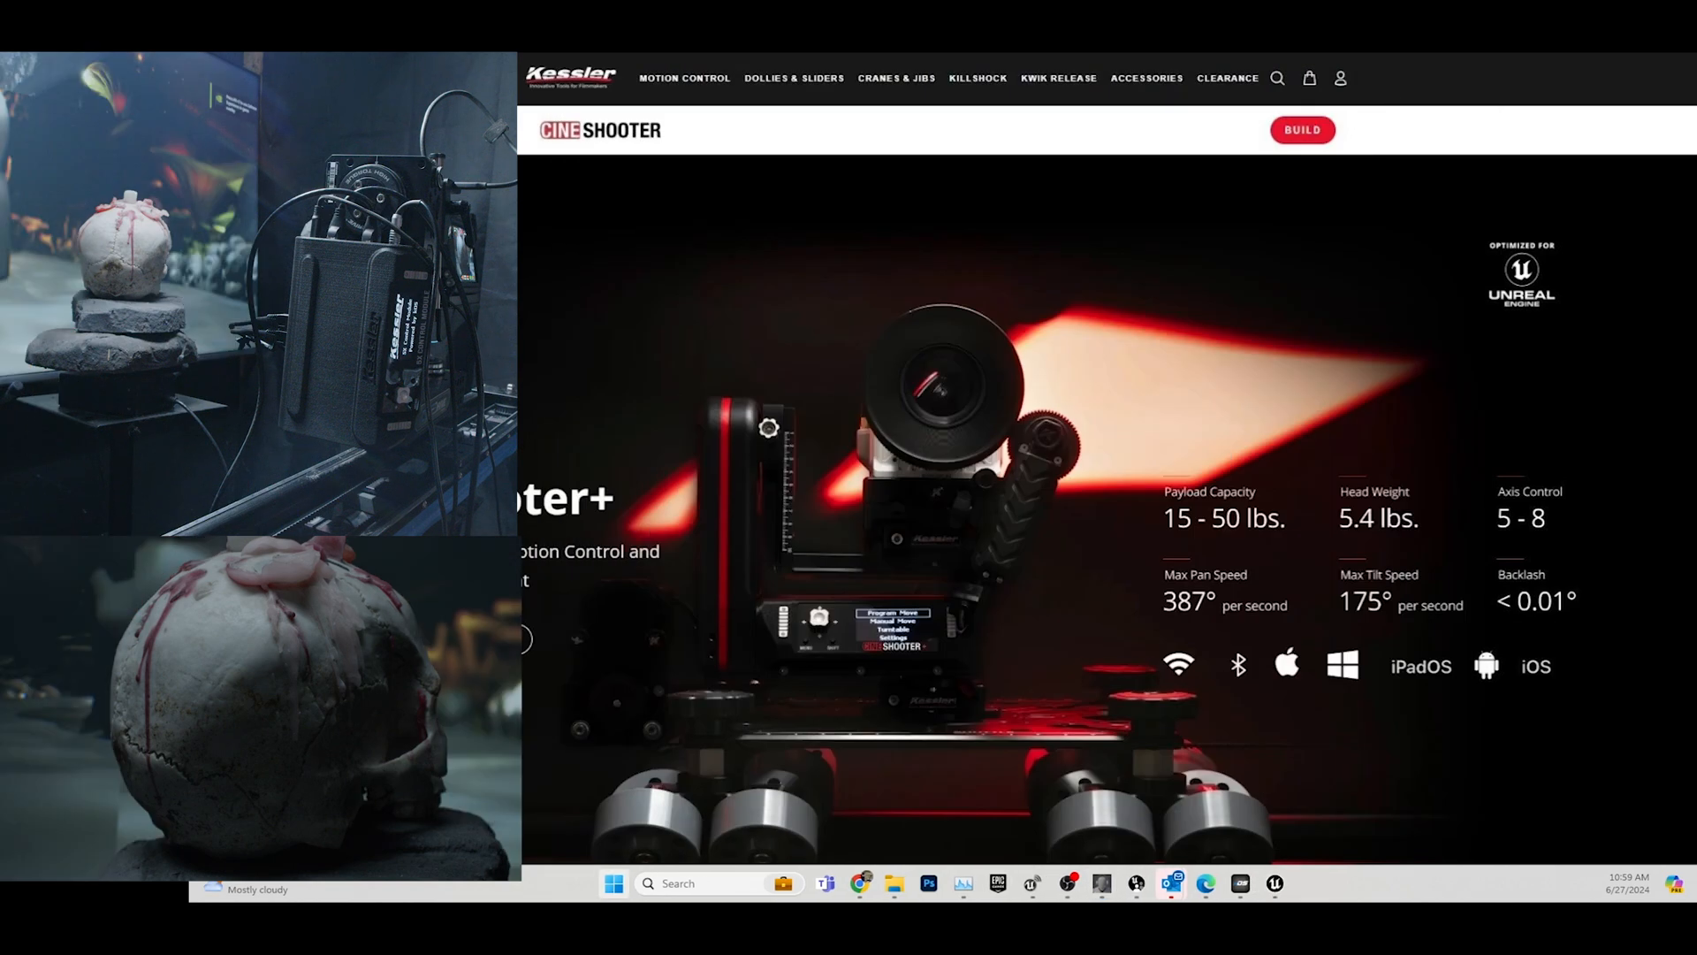
Return to kOS and jog the PLANET and Pan axes slightly to reframe the skull.
left_click(1236, 885)
left_click(1236, 886)
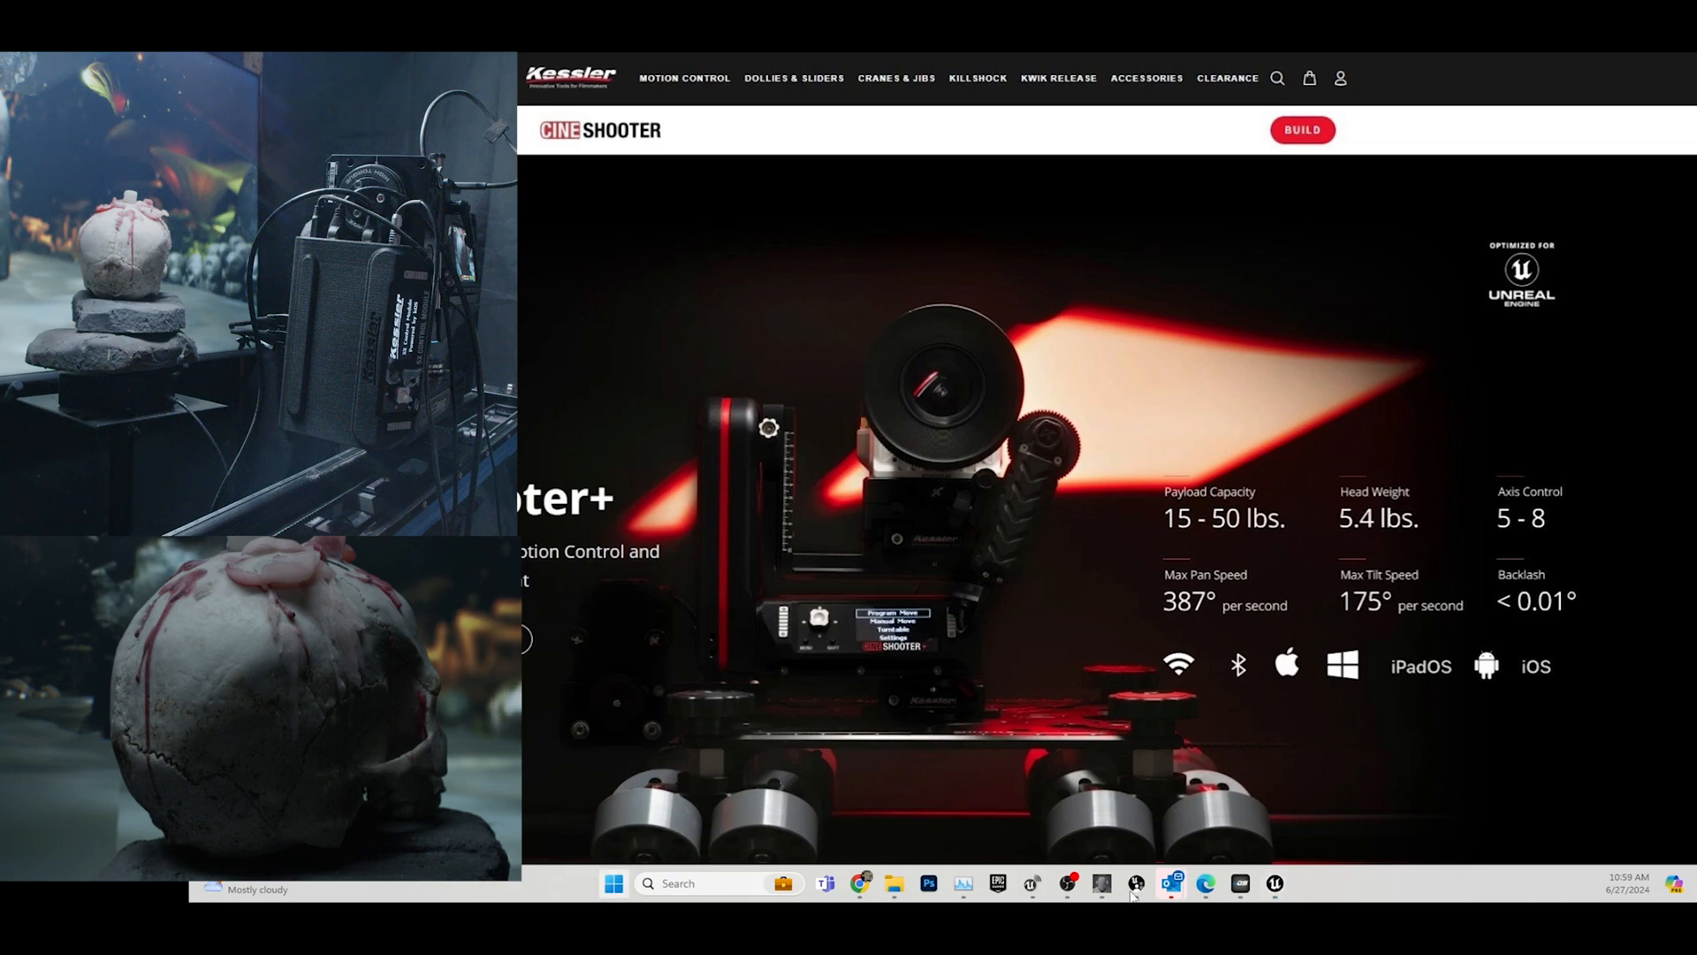
left_click(1241, 883)
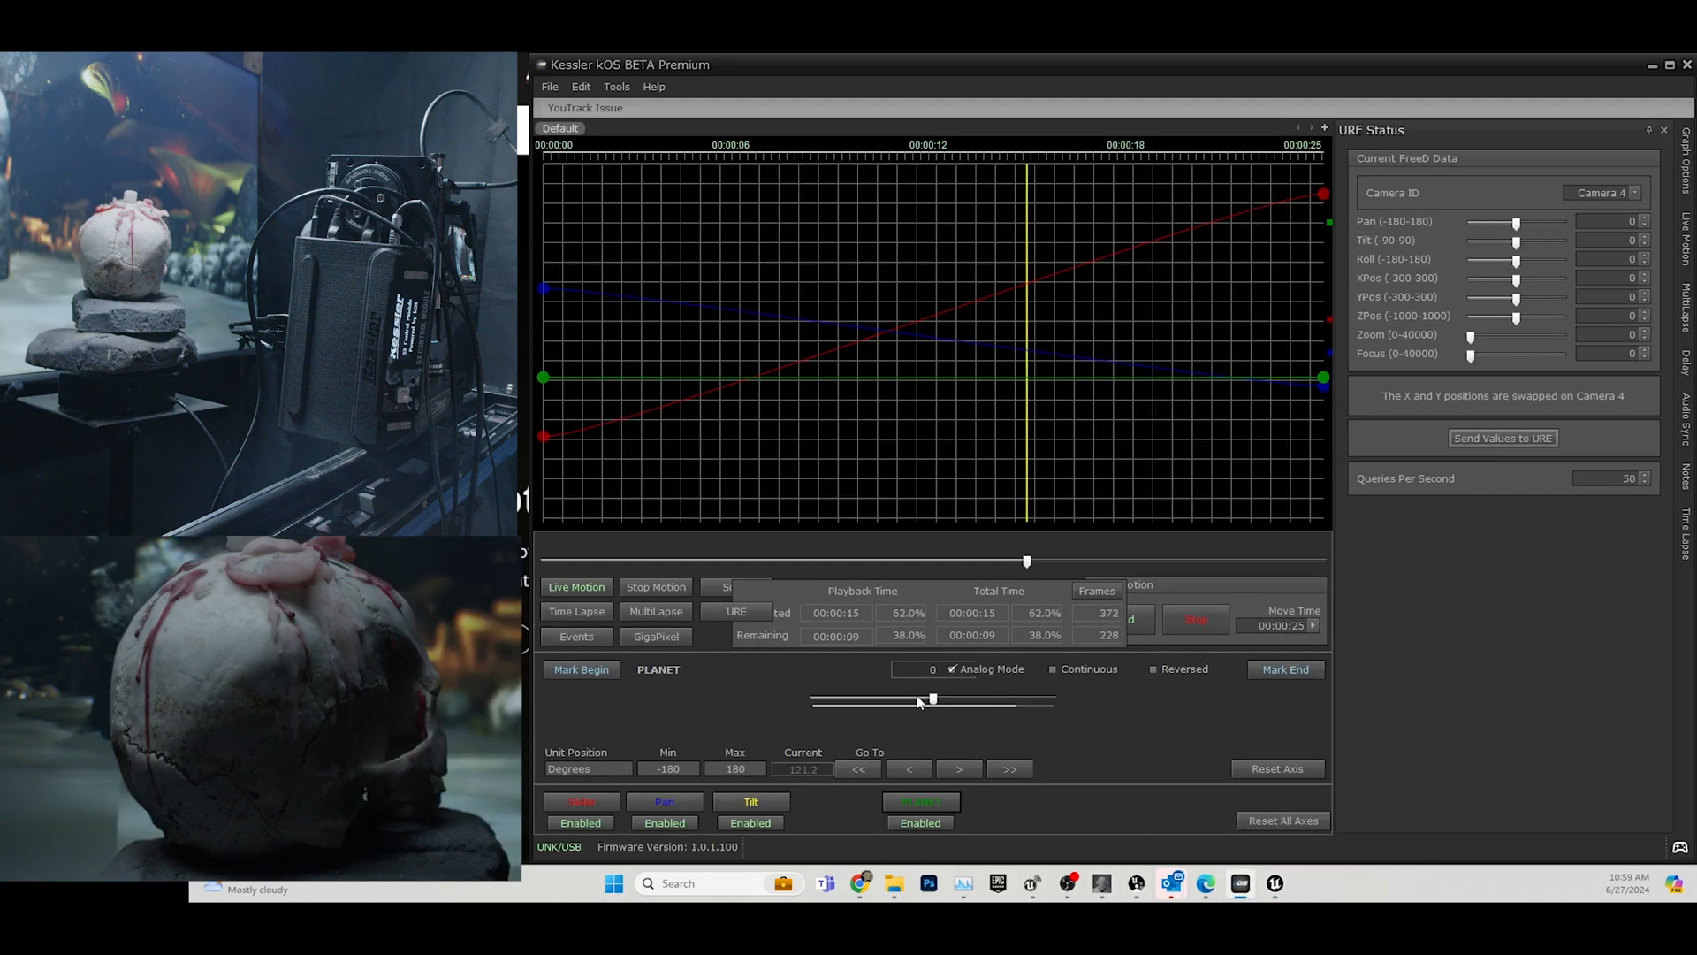
left_click_drag(933, 699, 945, 699)
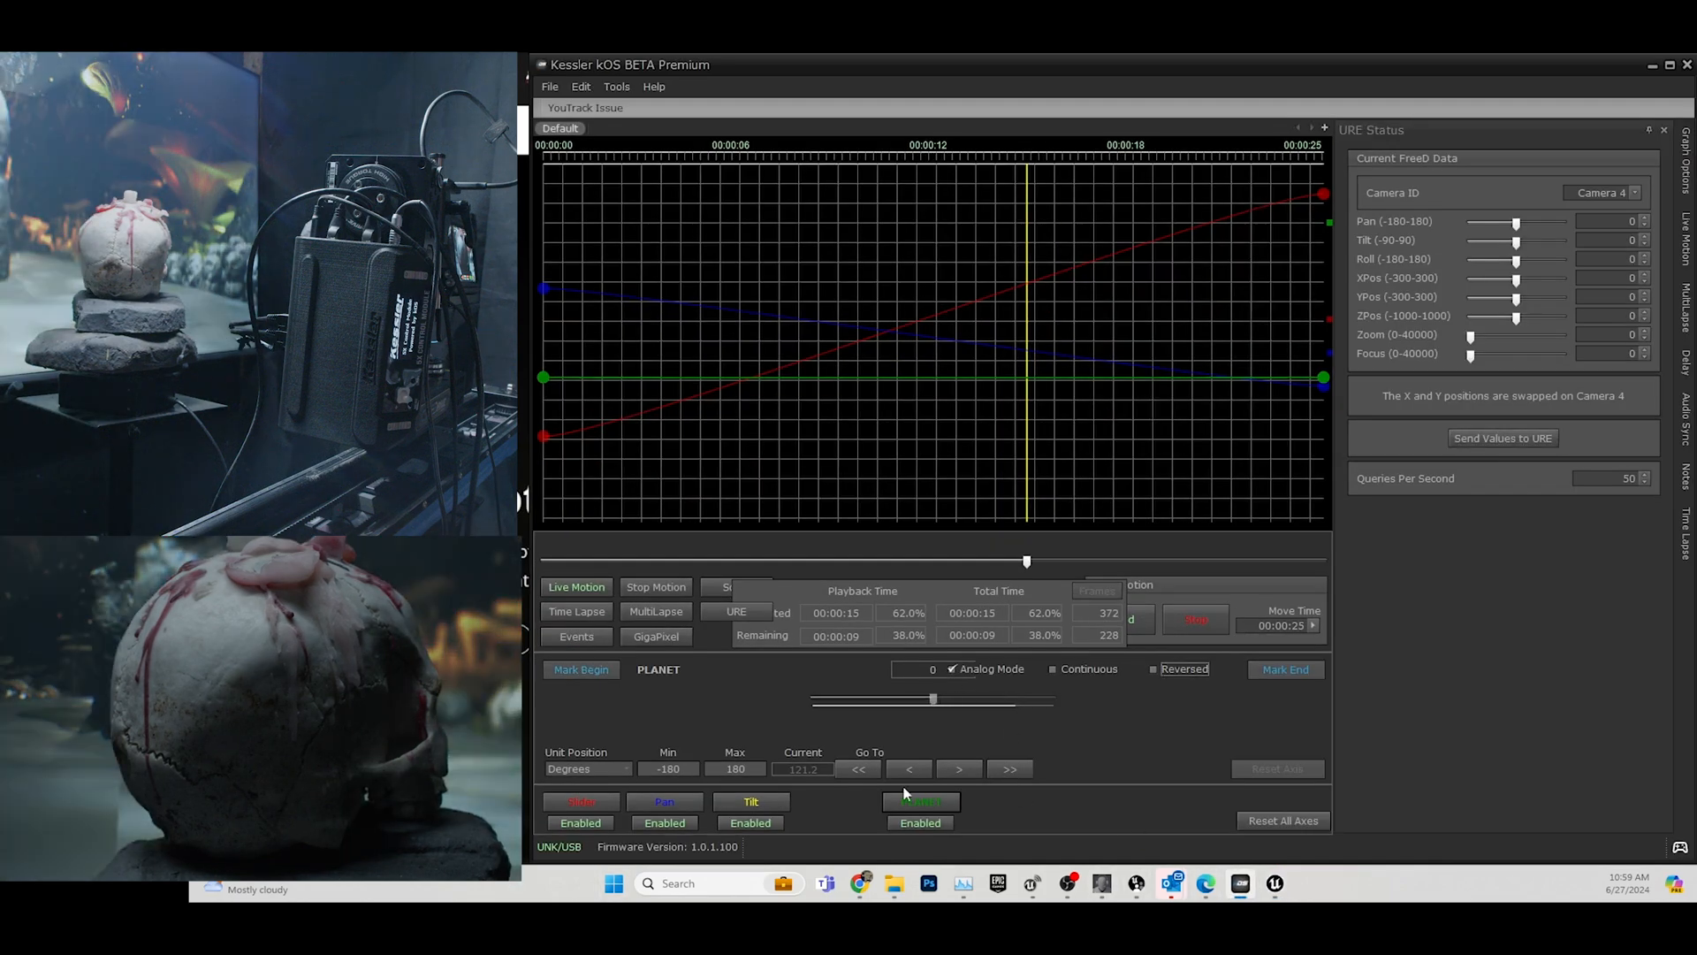
left_click(693, 801)
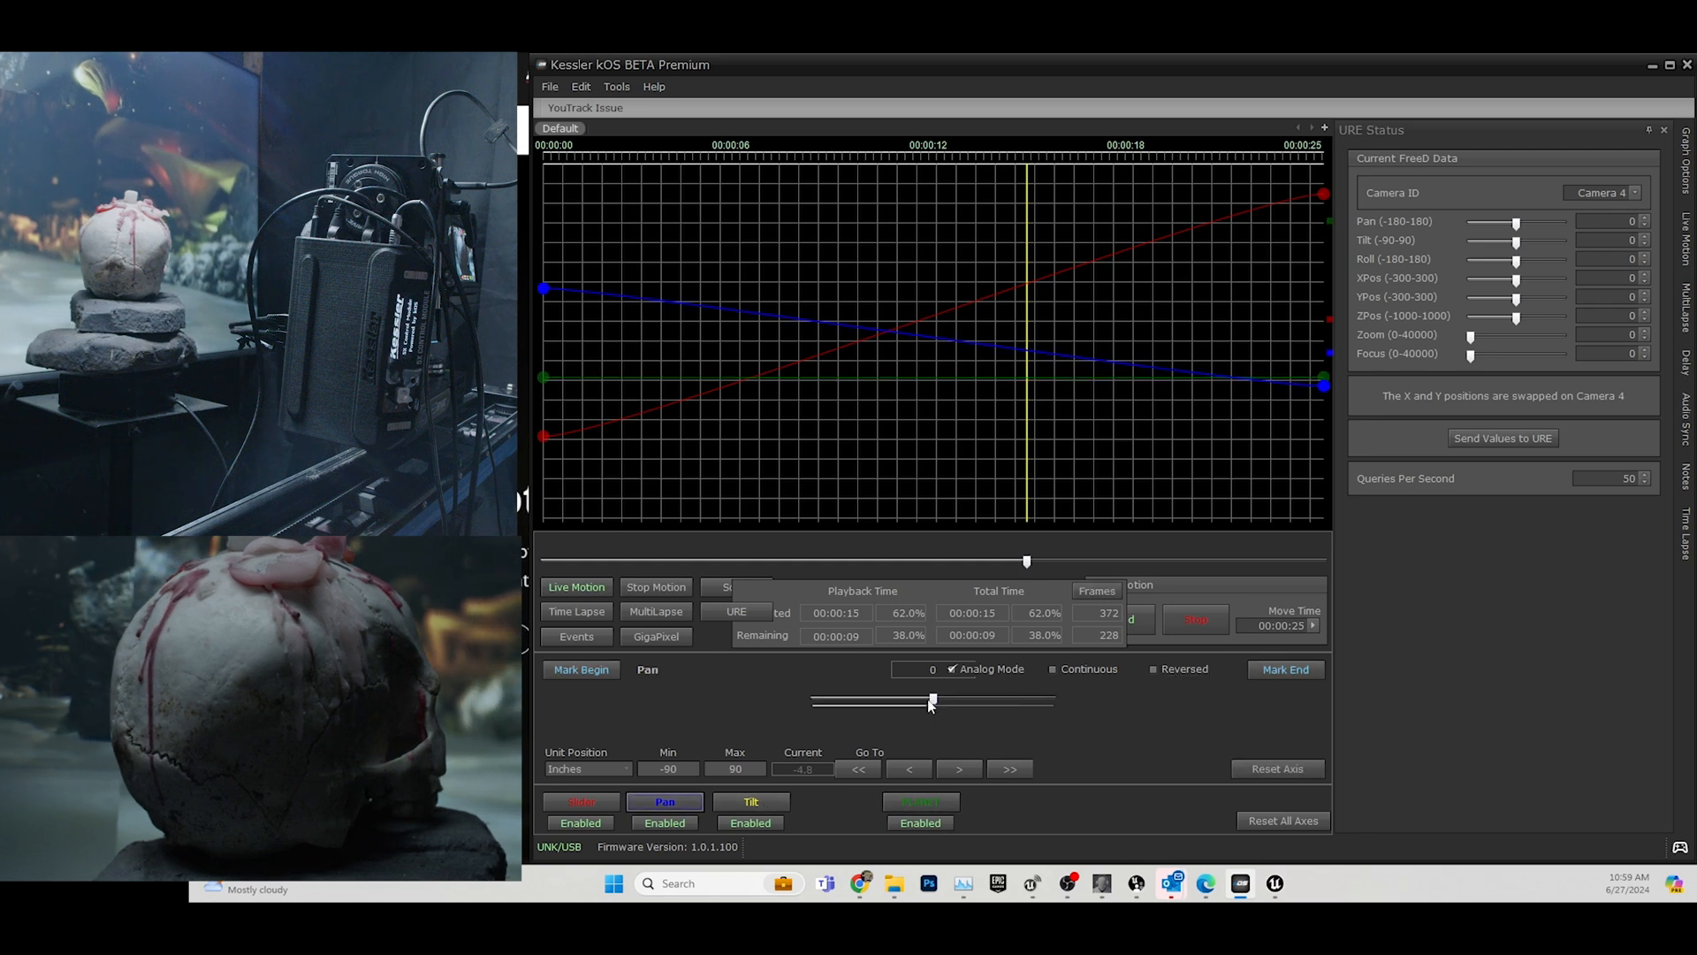
mouse_move(930, 705)
left_mouse_down()
mouse_move(914, 701)
mouse_move(944, 700)
left_mouse_up()
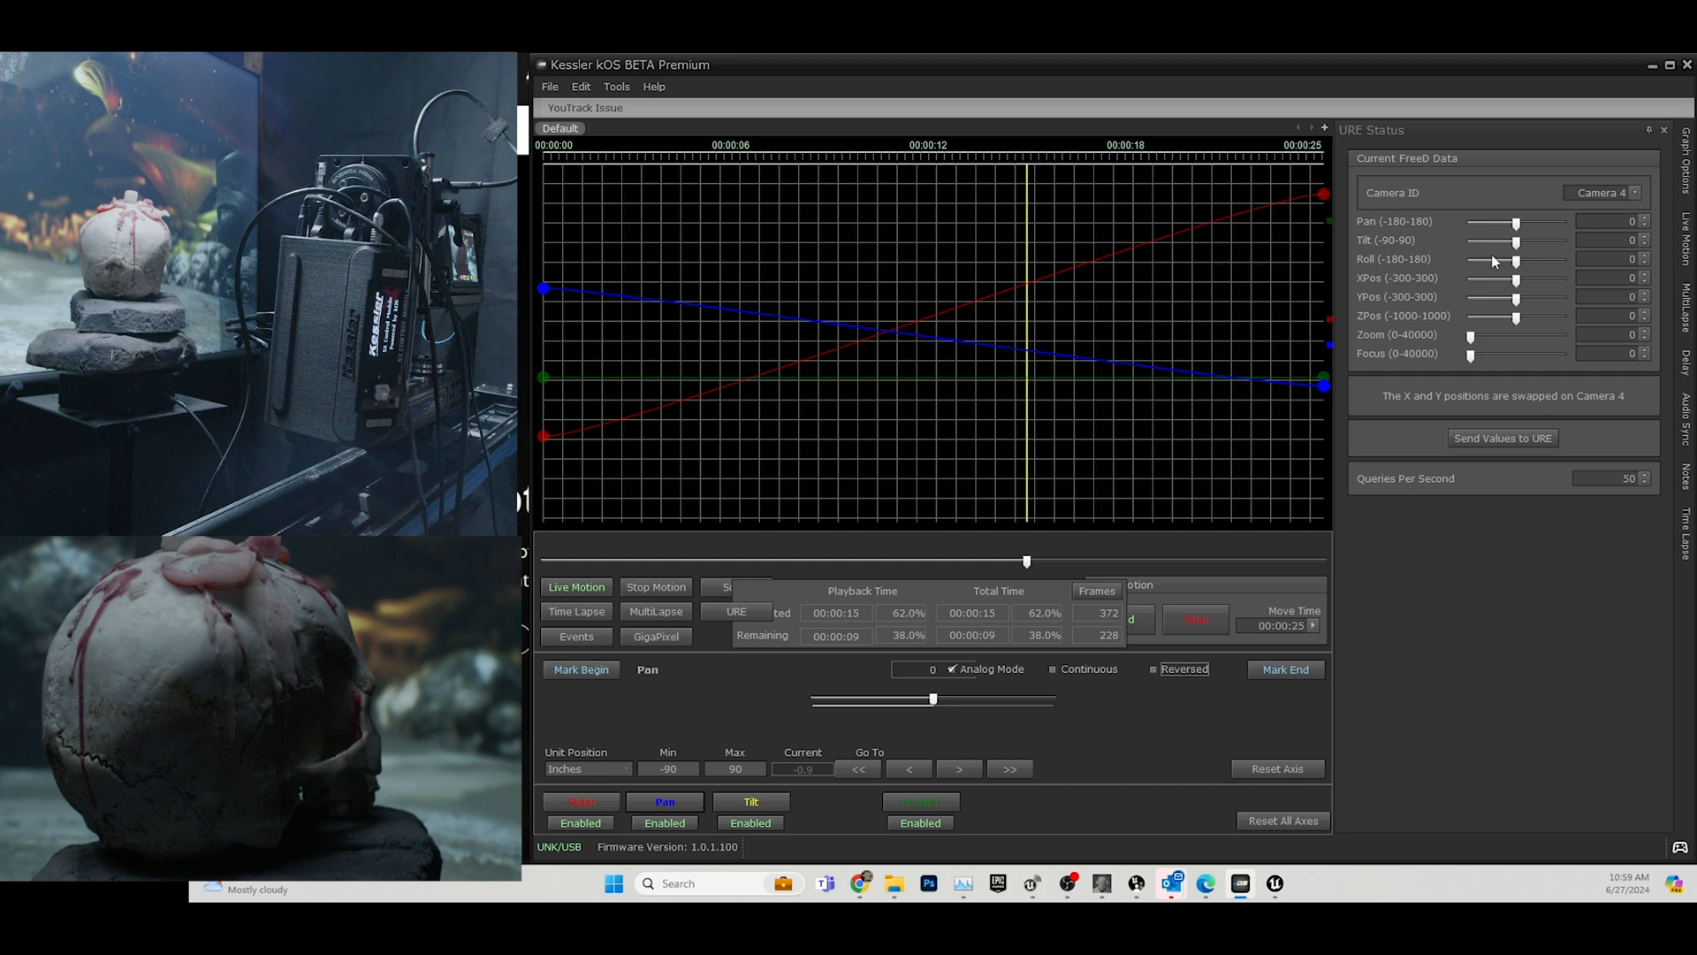
Aim the spotlight through Camera 4 with Tilt at -90, Roll about -29, XPos about 23 and YPos about -18.
left_click_drag(1516, 240, 1509, 247)
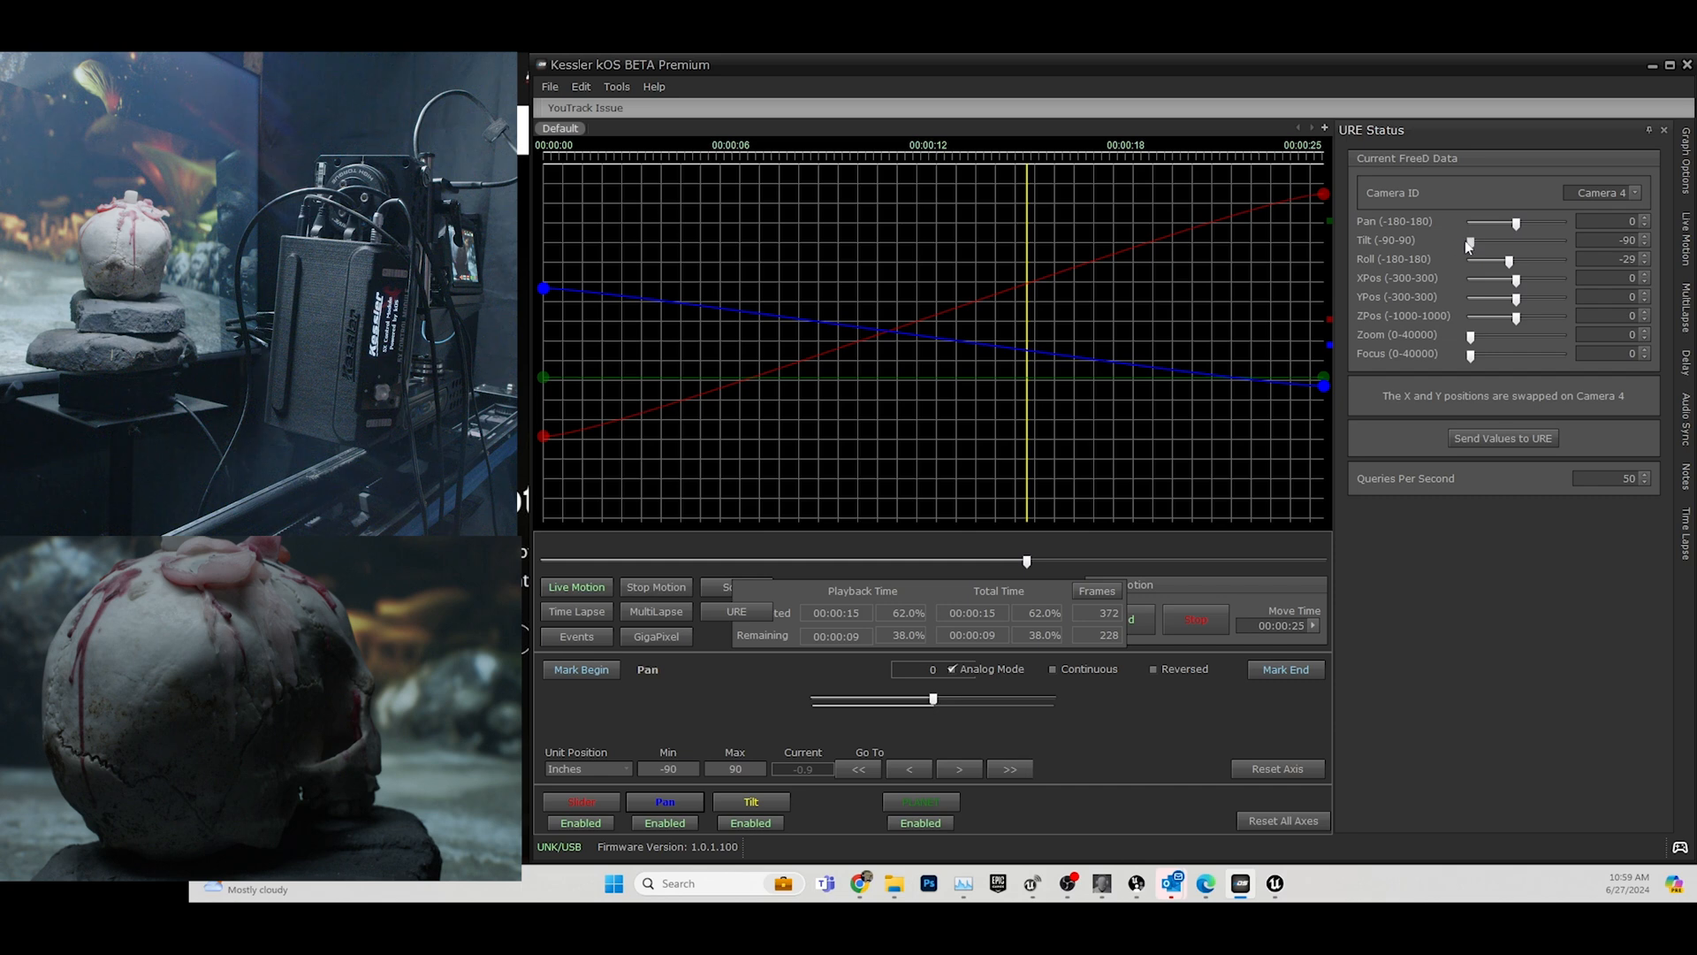
mouse_move(1514, 280)
left_mouse_down()
mouse_move(1545, 273)
mouse_move(1493, 279)
mouse_move(1537, 279)
mouse_move(1503, 281)
mouse_move(1547, 299)
mouse_move(1488, 301)
mouse_move(1533, 299)
mouse_move(1499, 300)
mouse_move(1515, 298)
left_mouse_up()
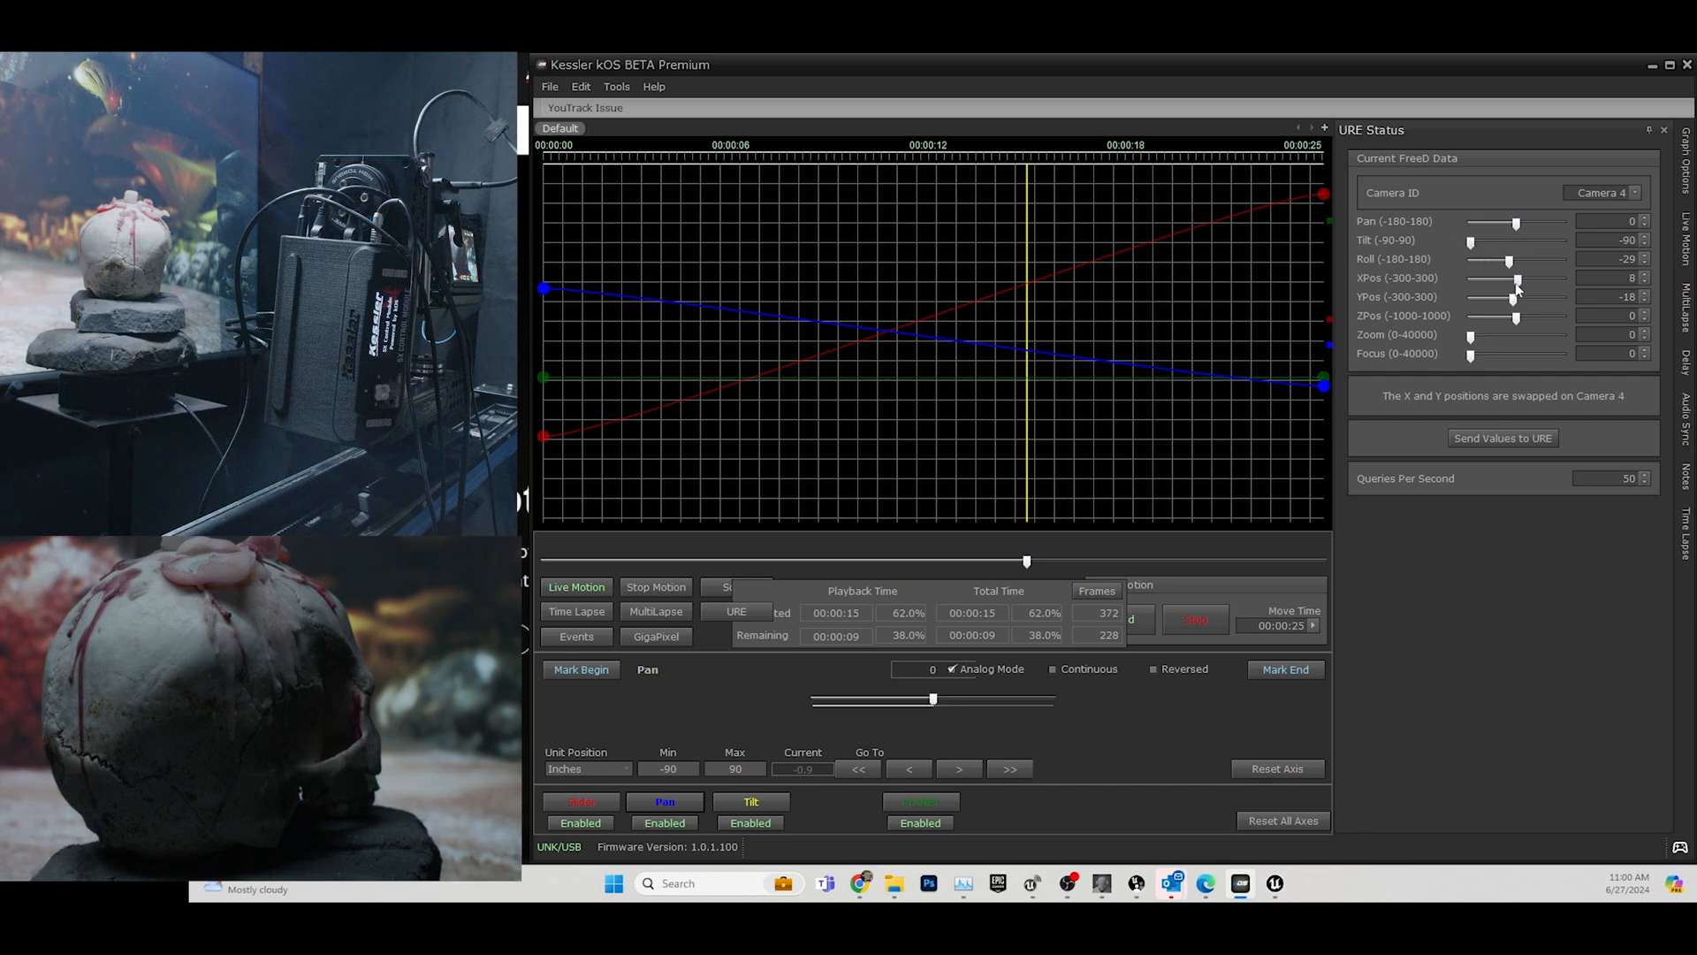
mouse_move(1519, 281)
left_mouse_down()
mouse_move(1491, 281)
mouse_move(1520, 280)
left_mouse_up()
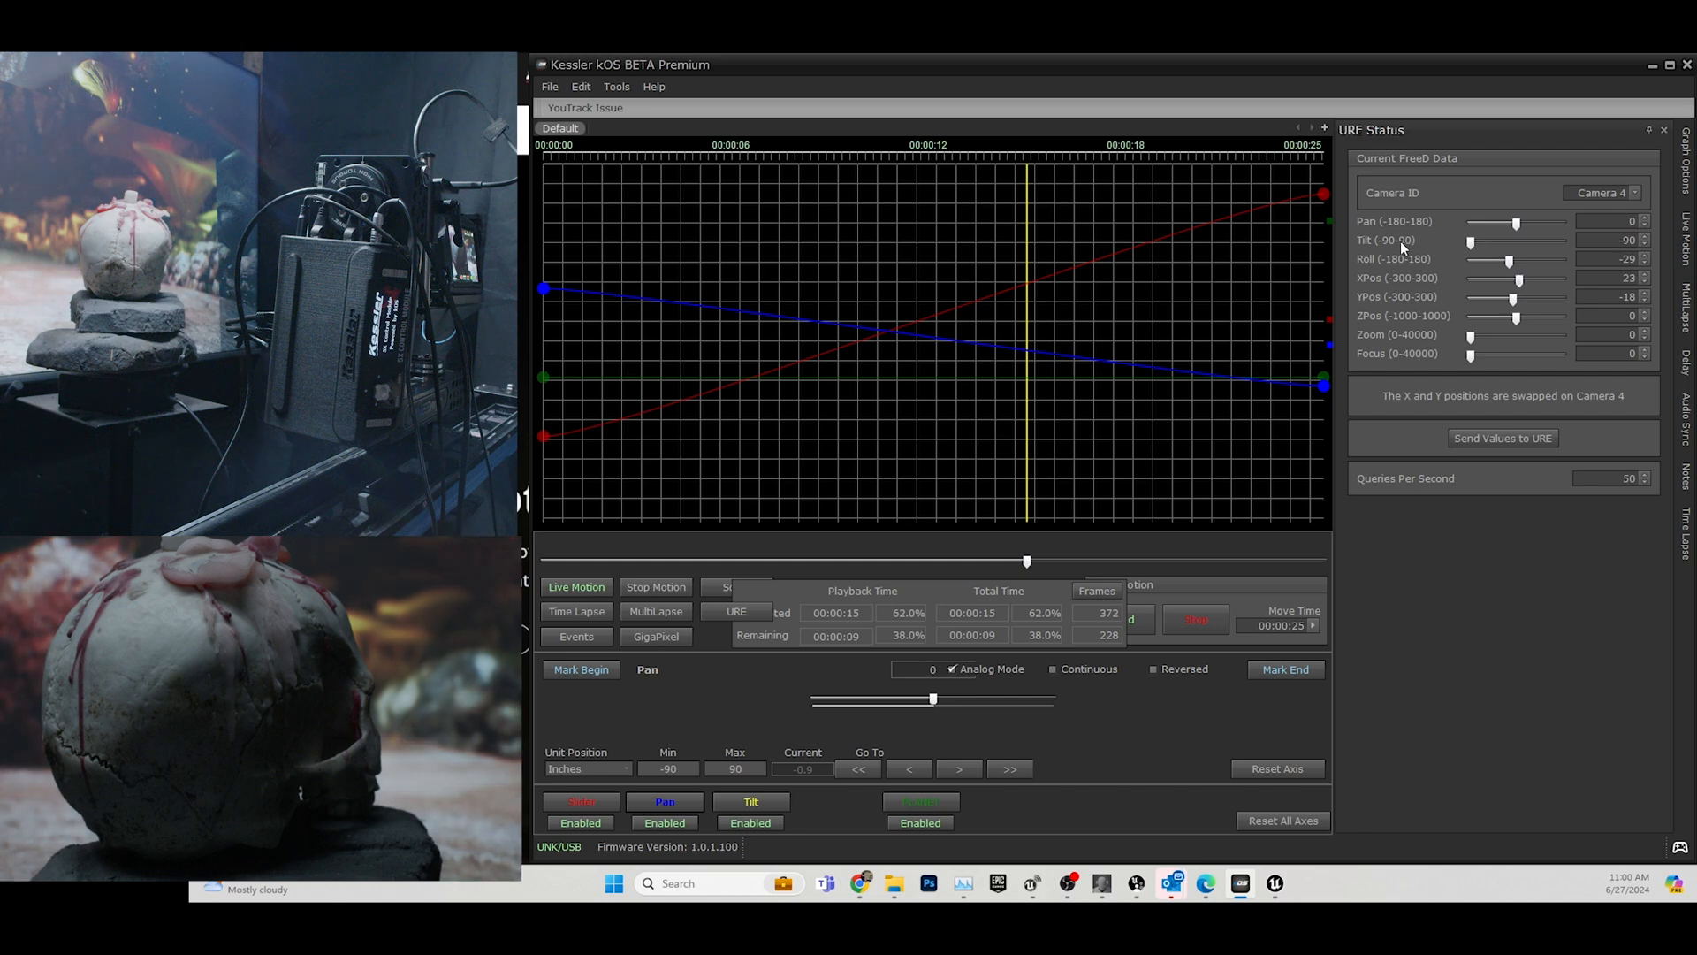
left_click(1512, 243)
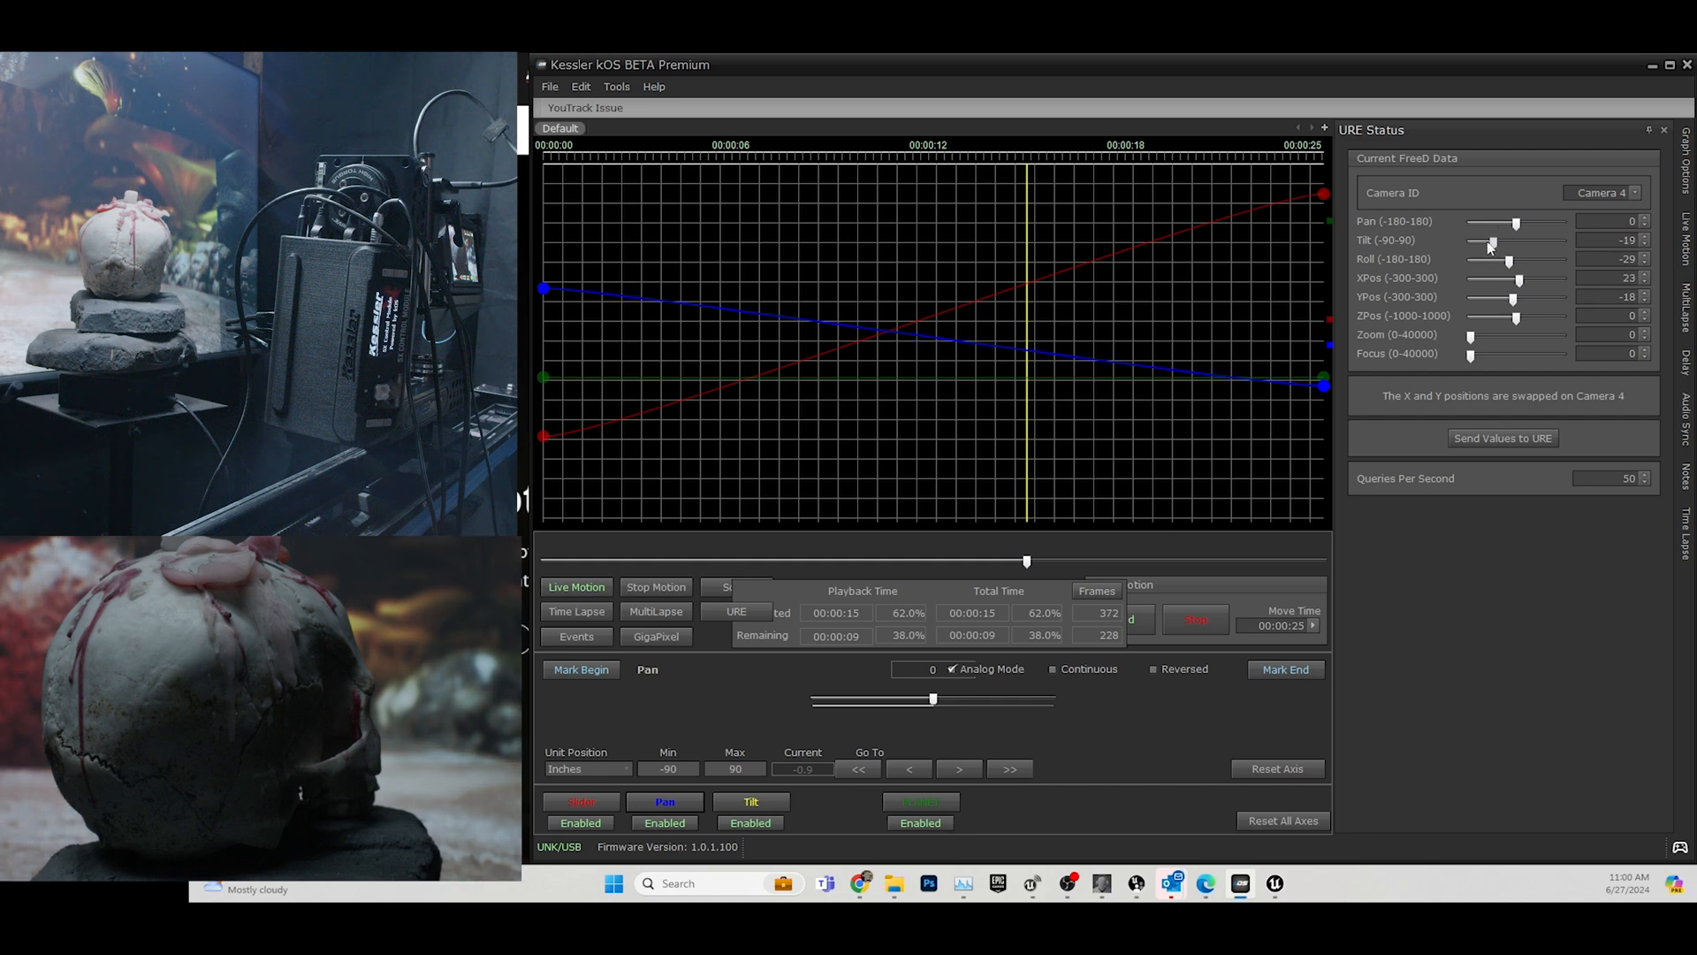
mouse_move(1487, 241)
left_mouse_down()
mouse_move(1433, 247)
mouse_move(1477, 249)
left_mouse_up()
Try to set Camera 2's minimum Tilt to -190 in the Unreal Engine Setup's PLANET connection, check the Tilt connection, and close the setup.
left_click(739, 609)
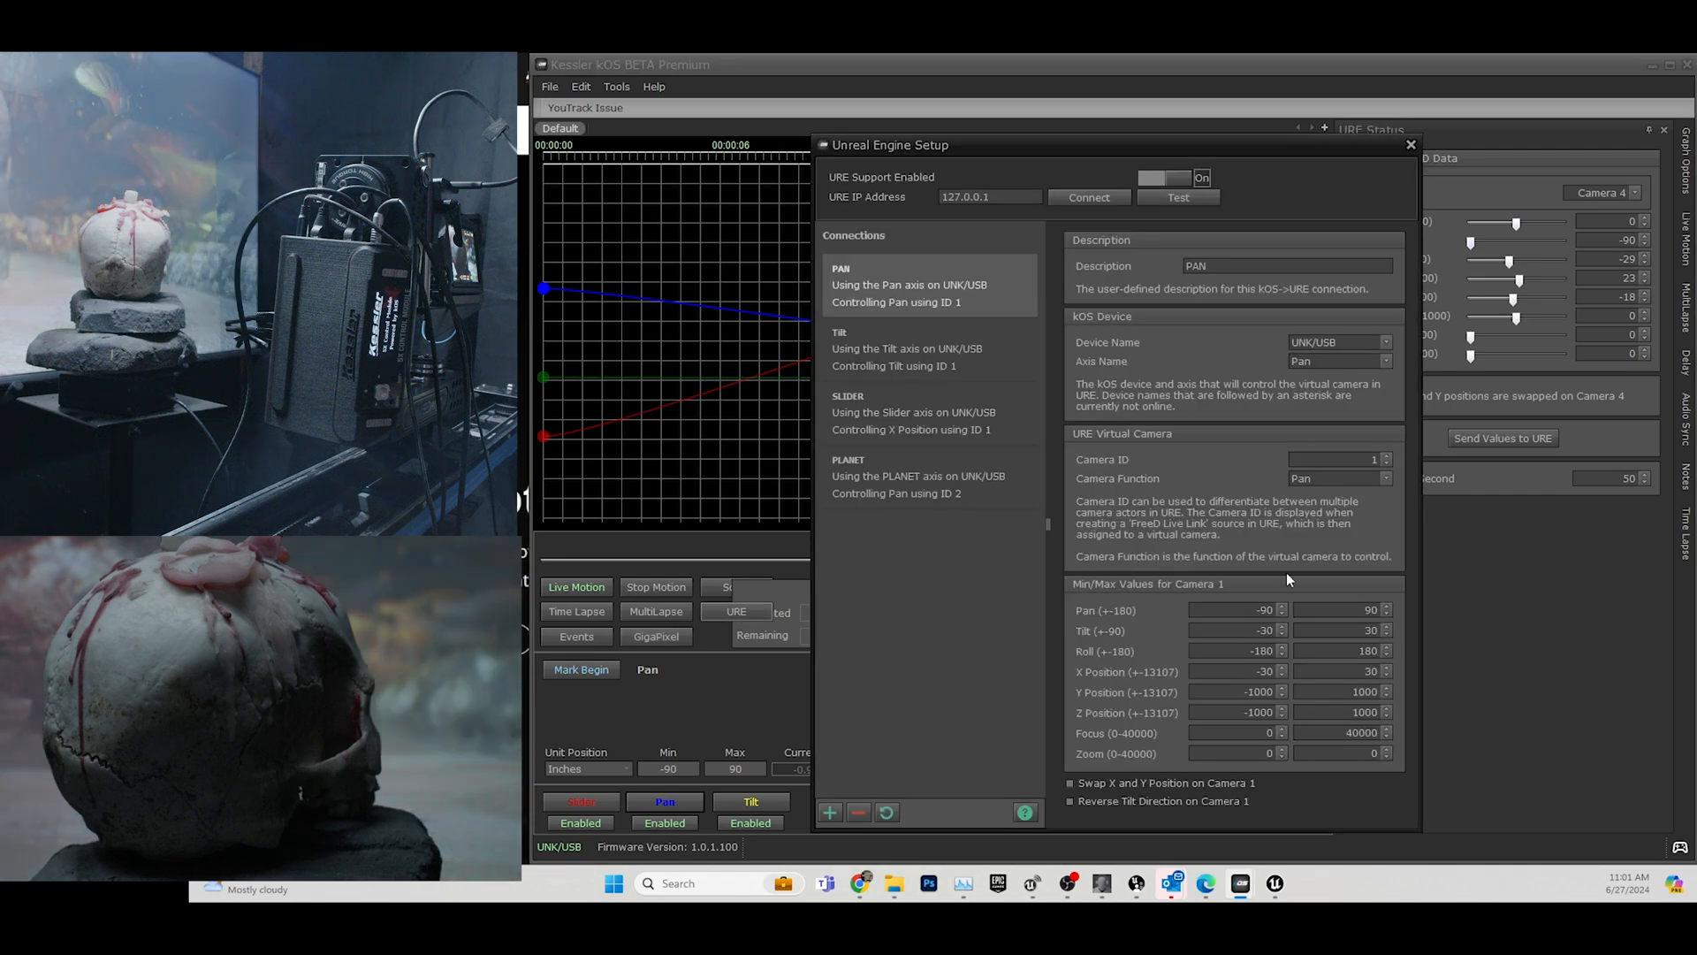
left_click(932, 479)
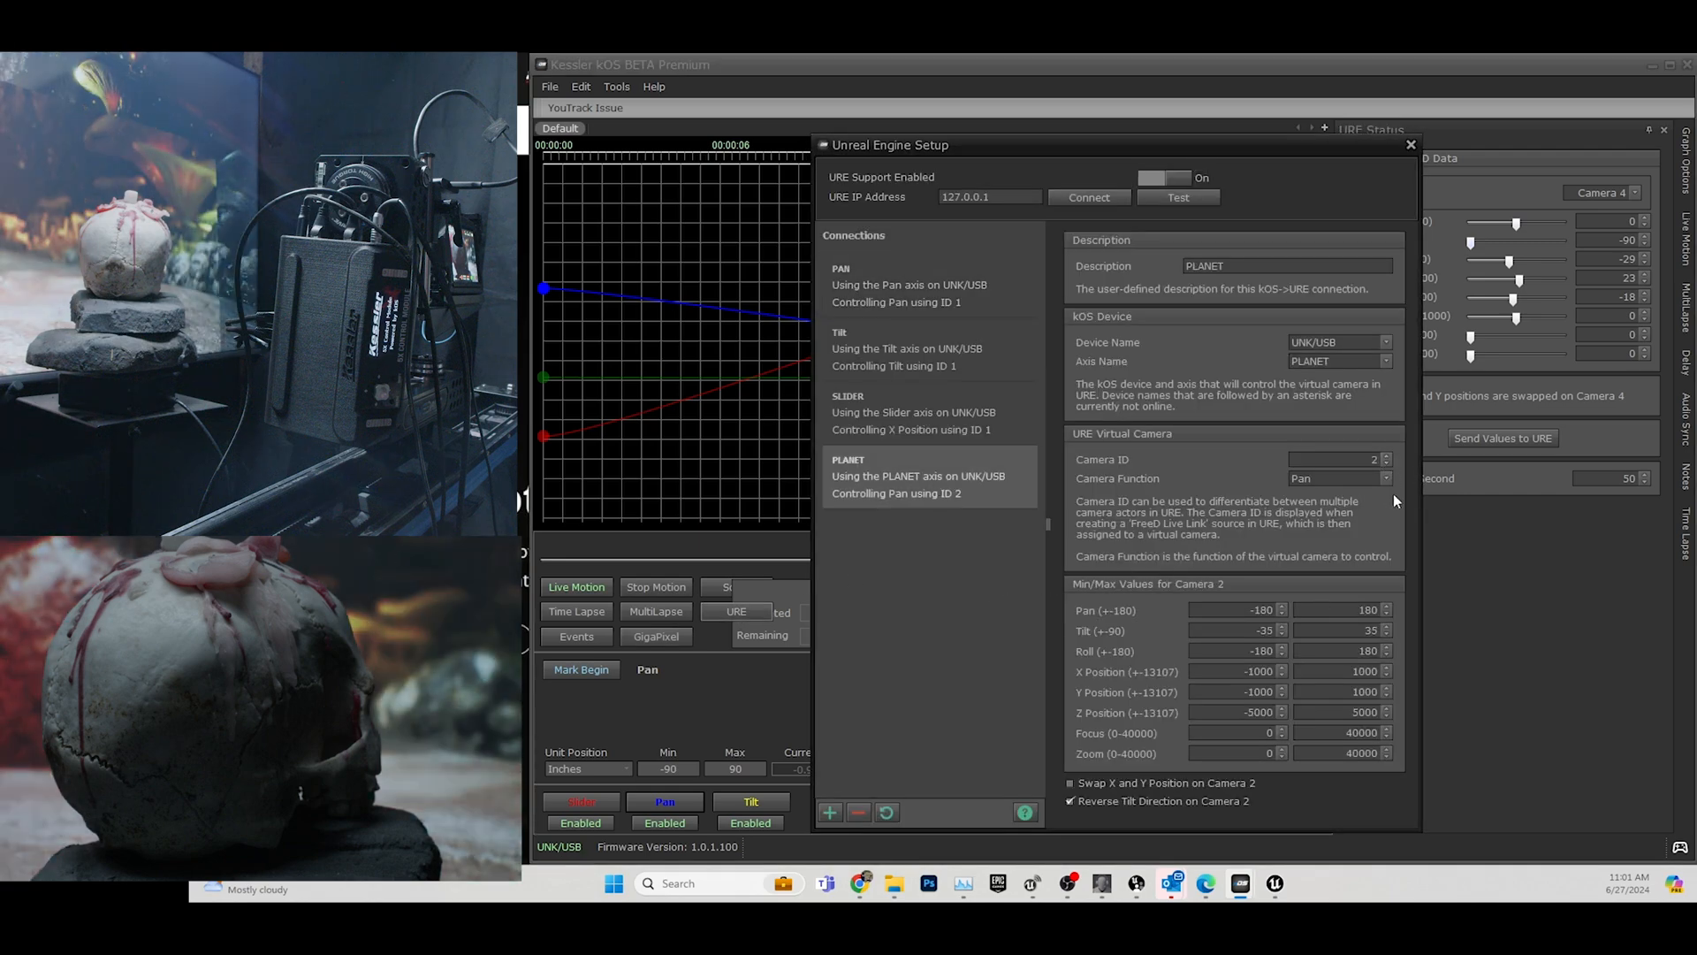
double_click(1255, 630)
type("-190")
key("Tab")
left_click_drag(1310, 150, 1257, 147)
left_click(910, 354)
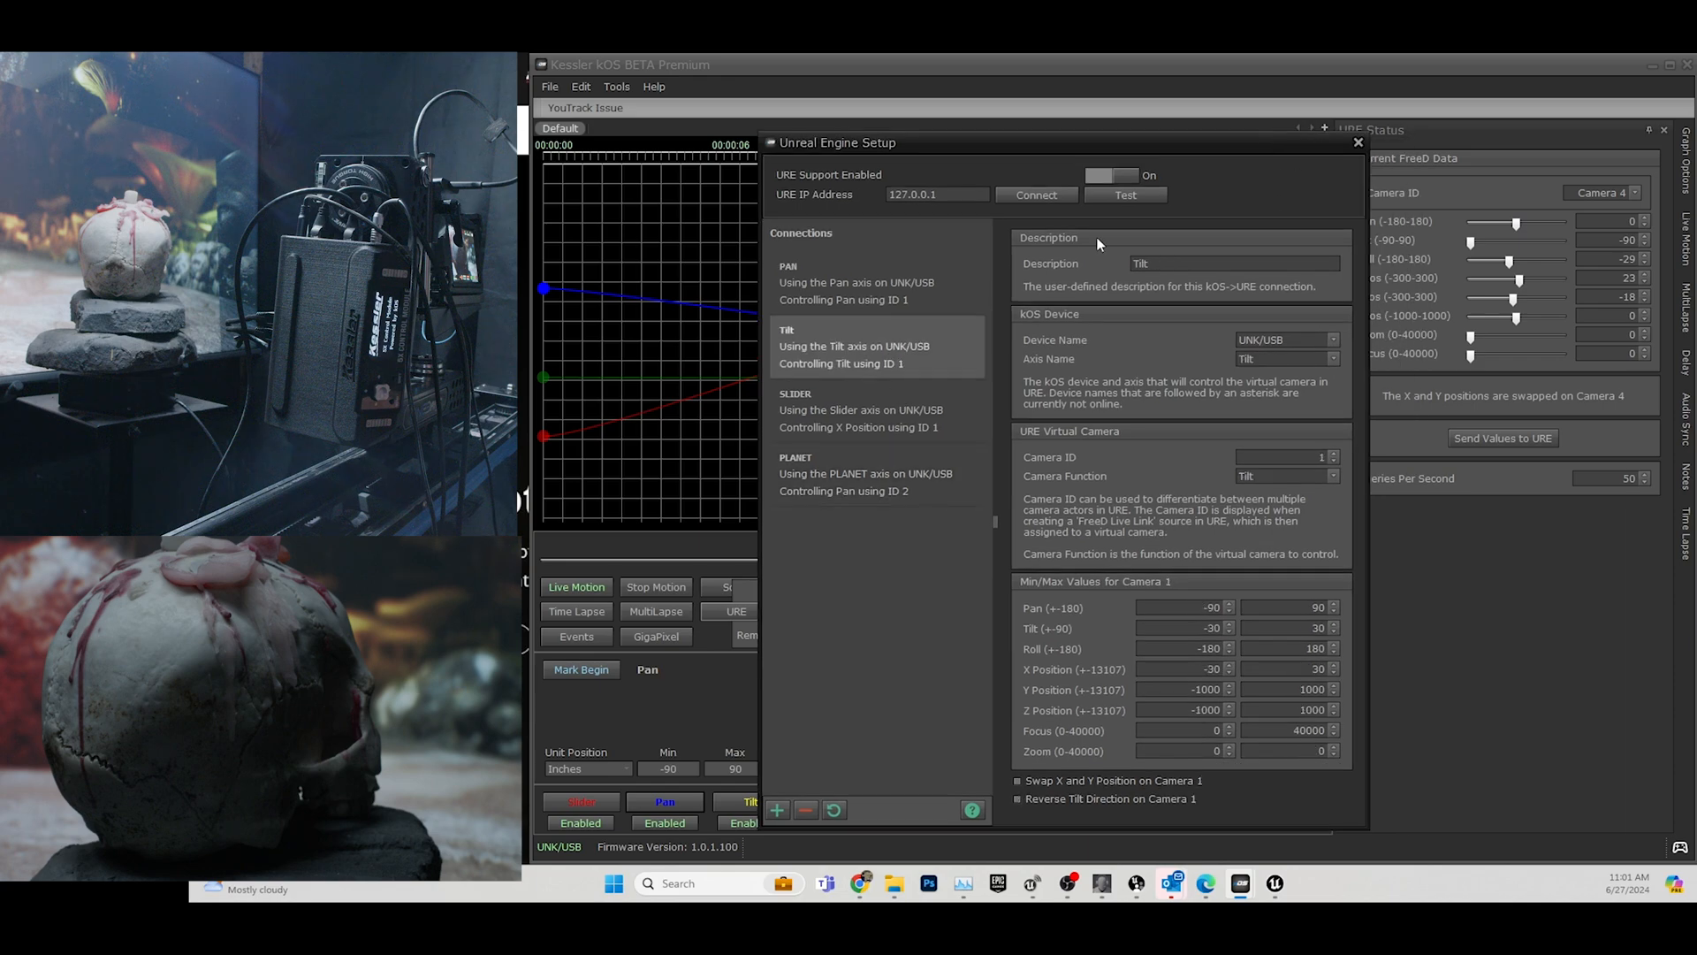
left_click(1359, 143)
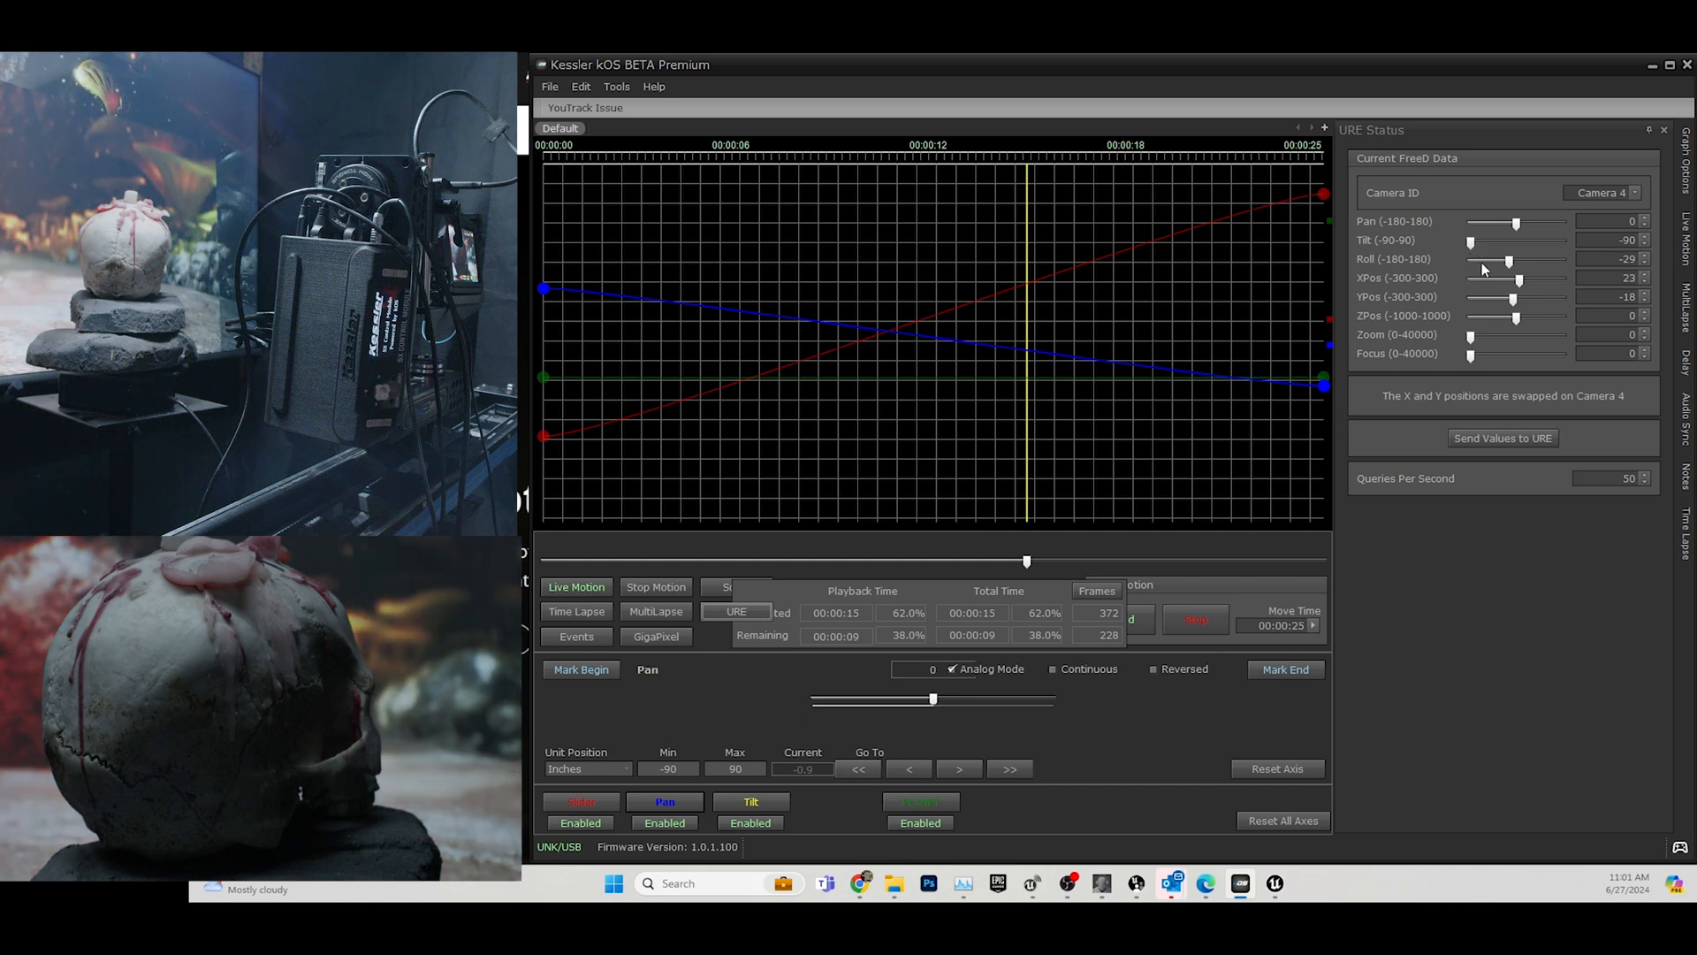
Set Camera 4's Tilt to about -73 and try to widen Camera 2's Tilt limits to -180 and 180 in the PLANET connection.
mouse_move(1472, 244)
left_mouse_down()
mouse_move(1534, 246)
mouse_move(1496, 247)
left_mouse_up()
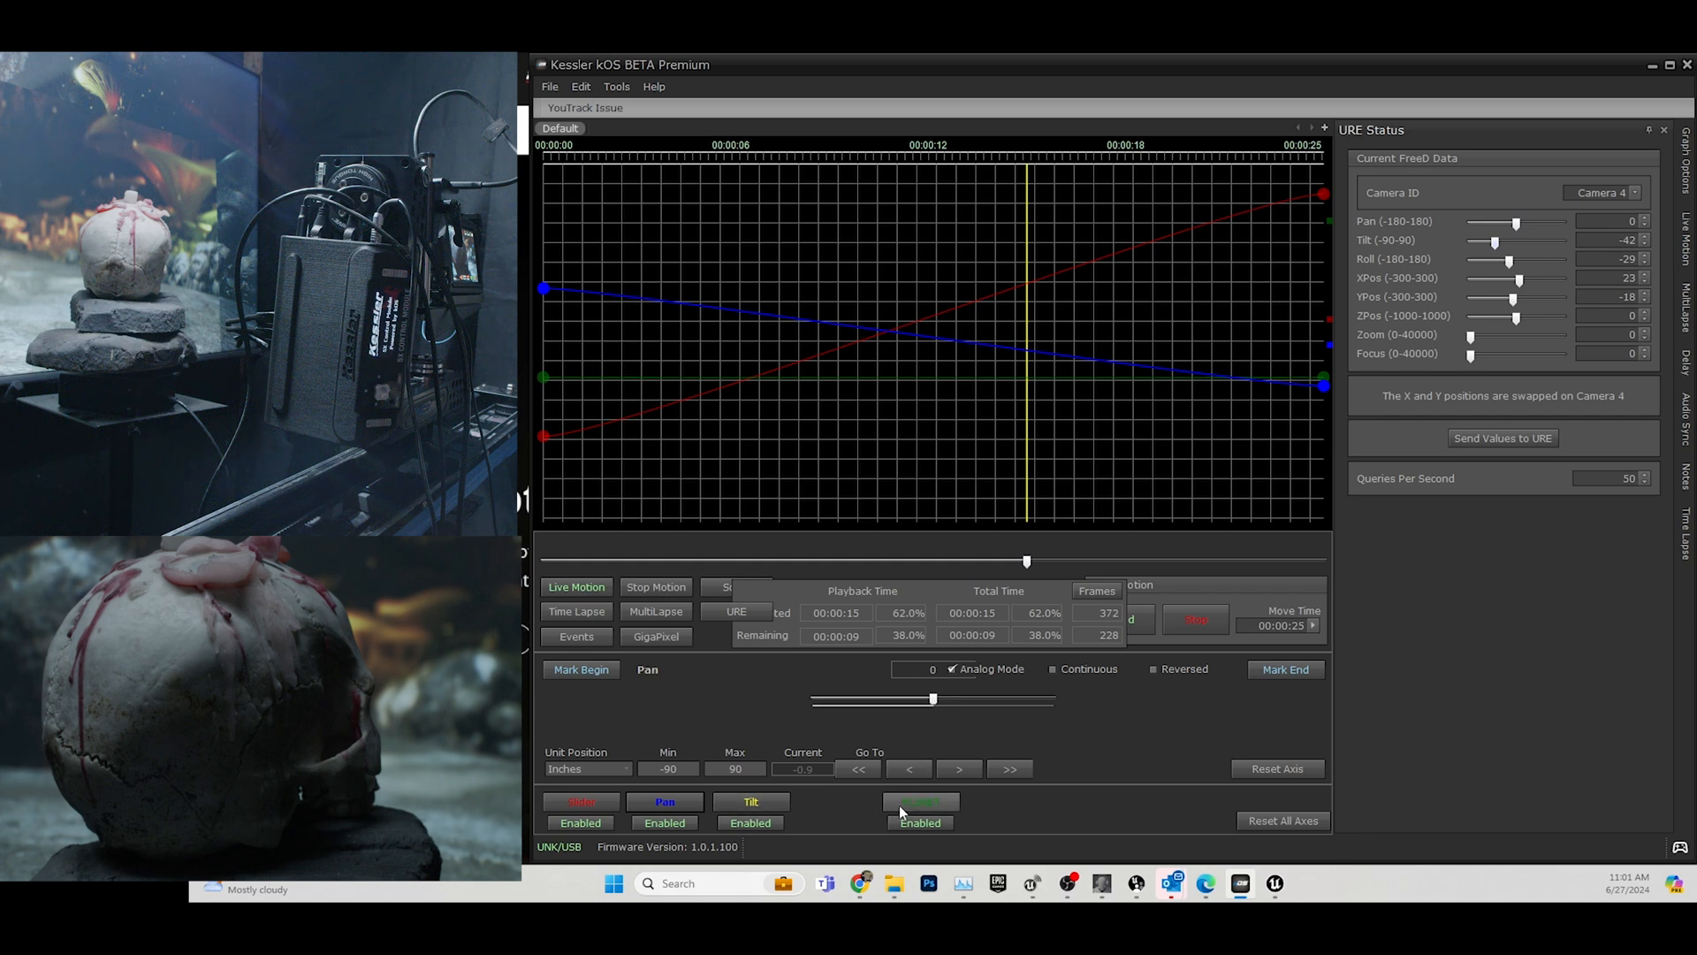
left_click(739, 612)
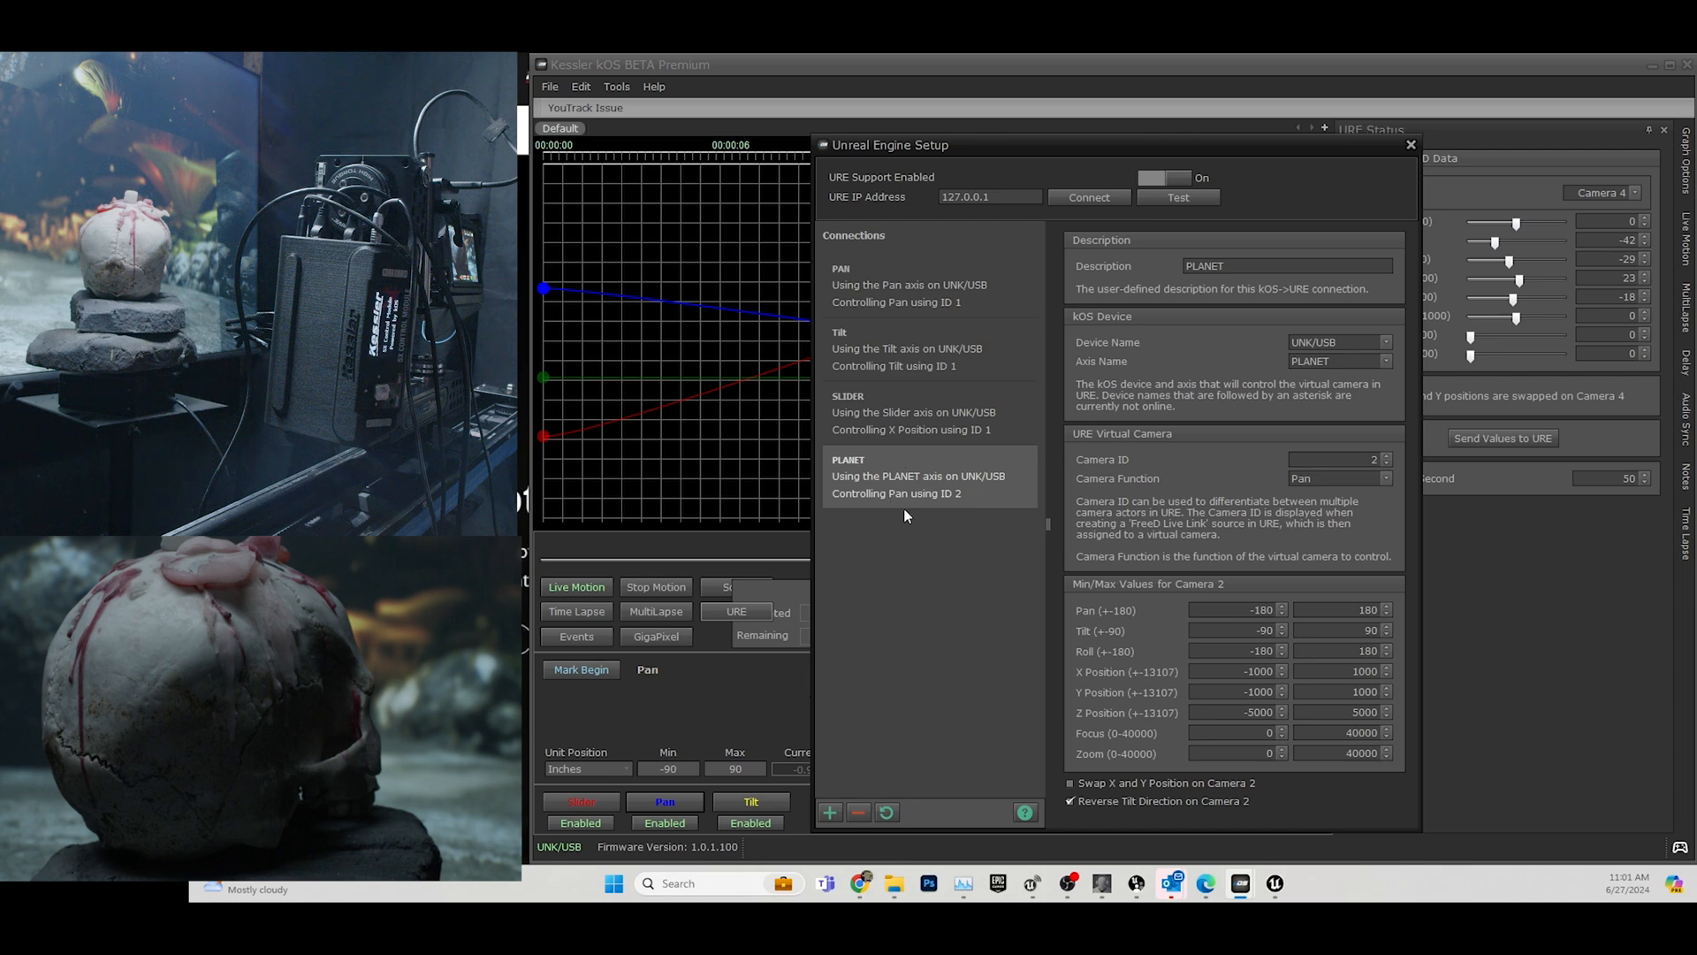
double_click(1243, 635)
type("-180")
double_click(1369, 630)
type("180")
left_click(939, 396)
left_click(1411, 146)
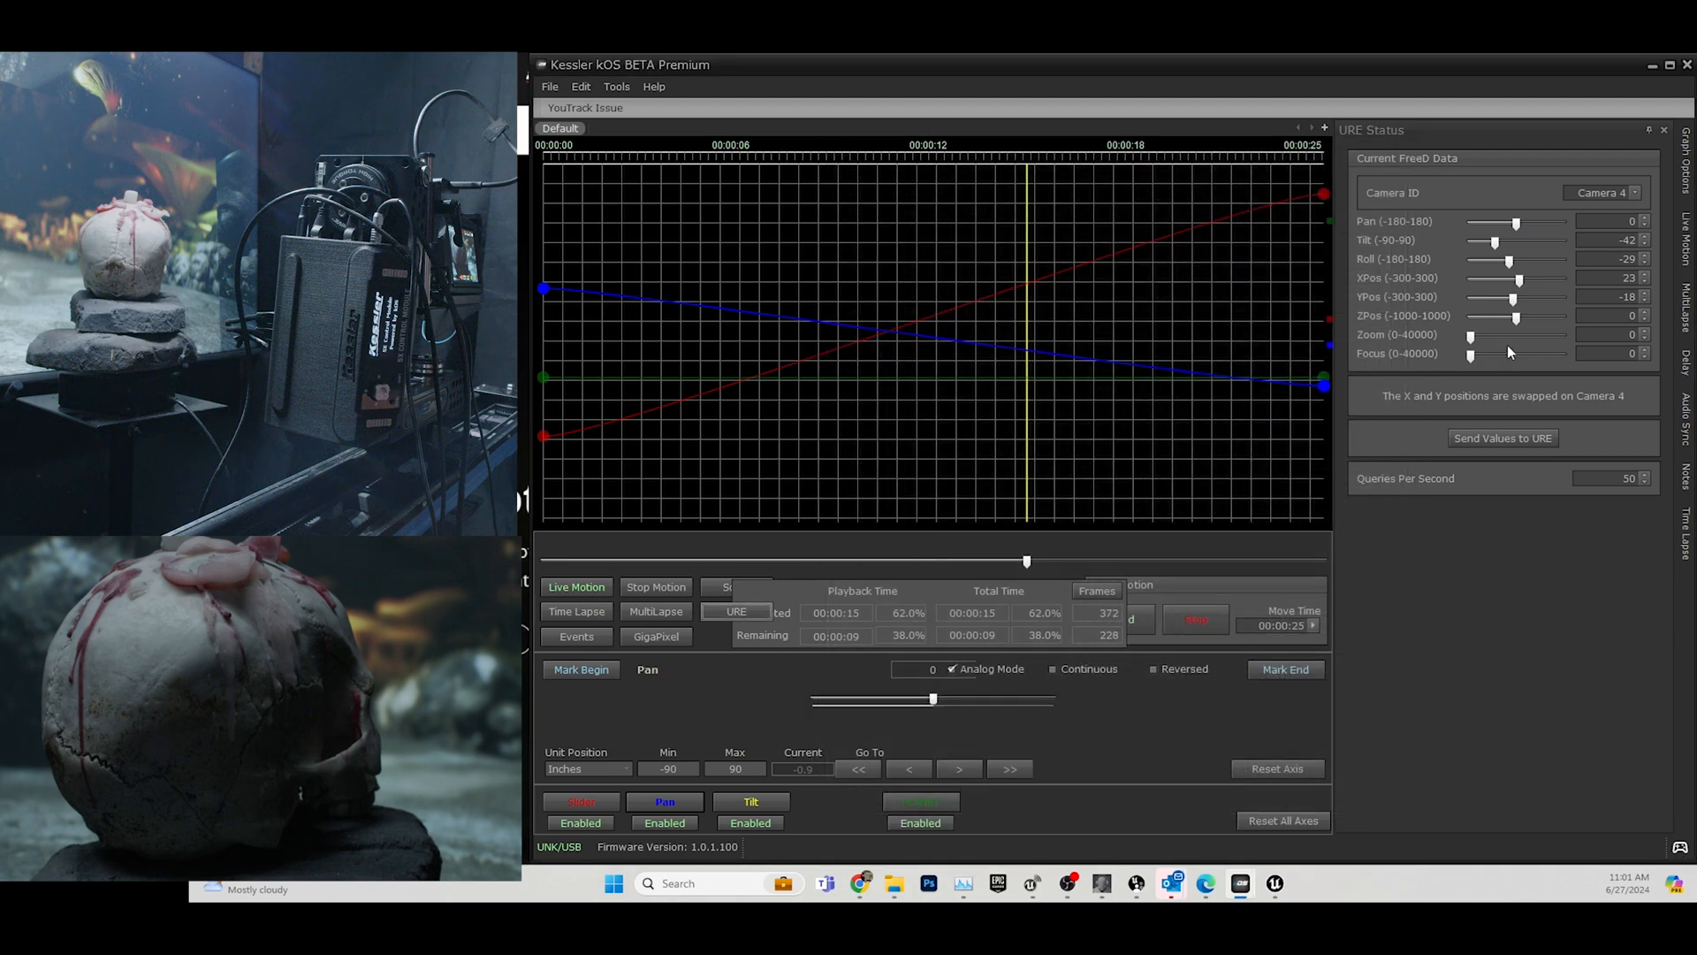
mouse_move(1497, 242)
left_mouse_down()
mouse_move(1518, 242)
mouse_move(1483, 243)
left_mouse_up()
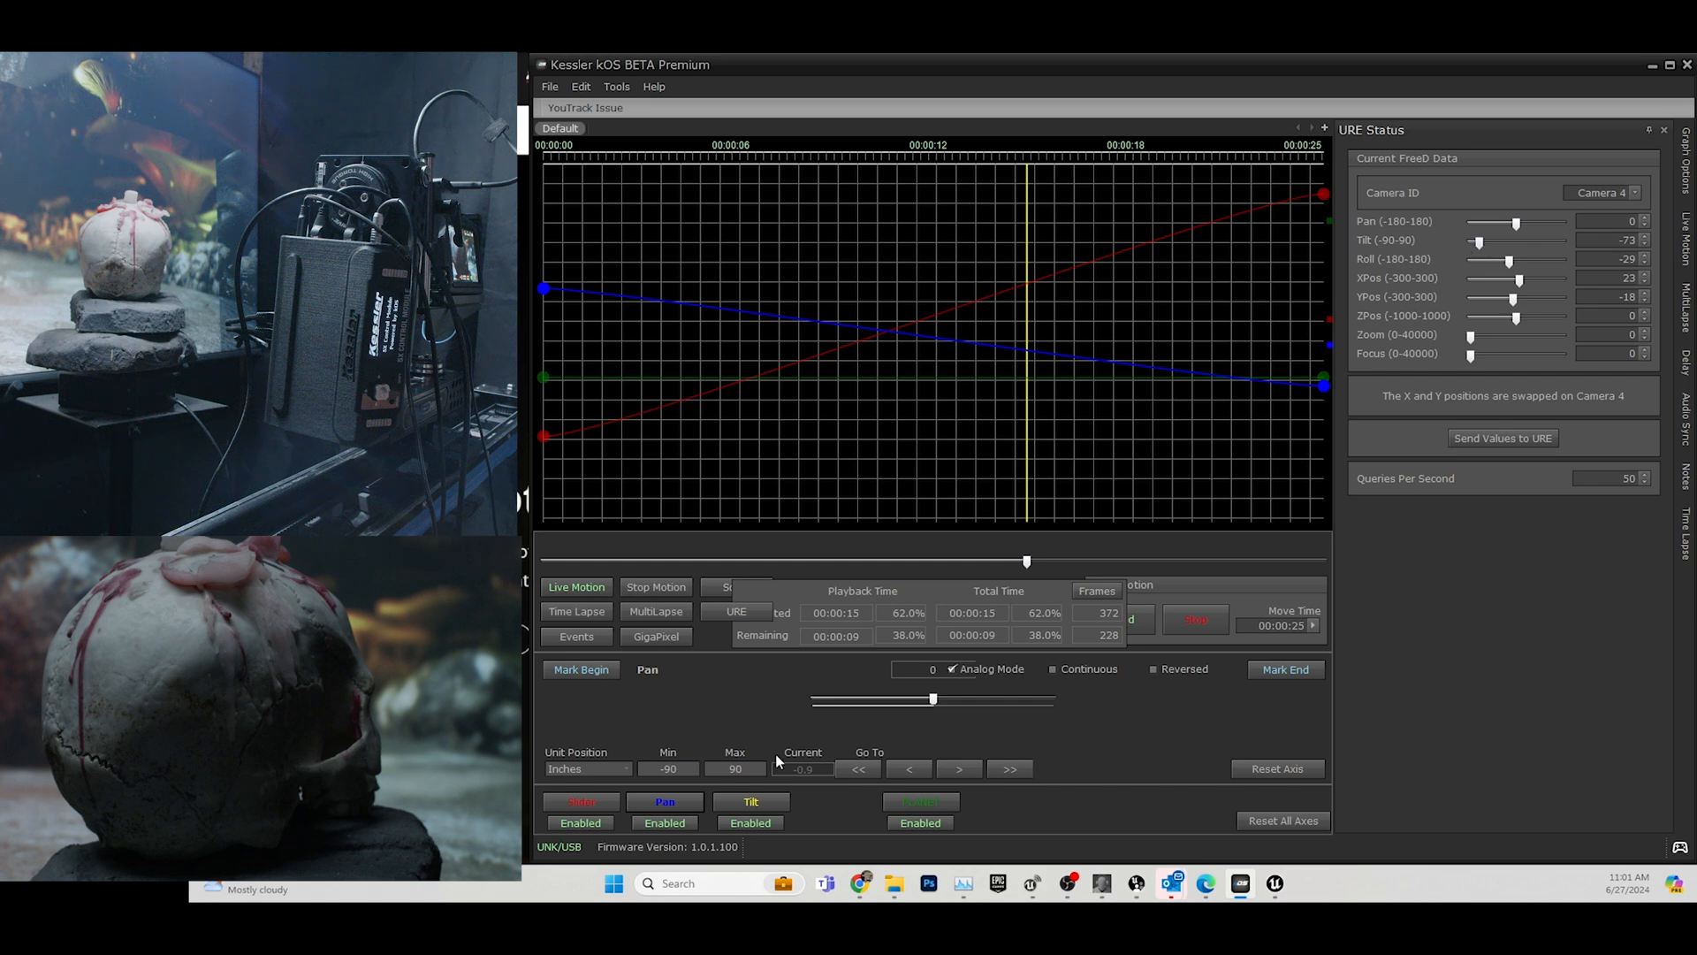
Assign the PLANET connection to Camera ID 4 with both of Camera 4's Tilt limits at 45, and close the Unreal Engine Setup.
left_click(724, 612)
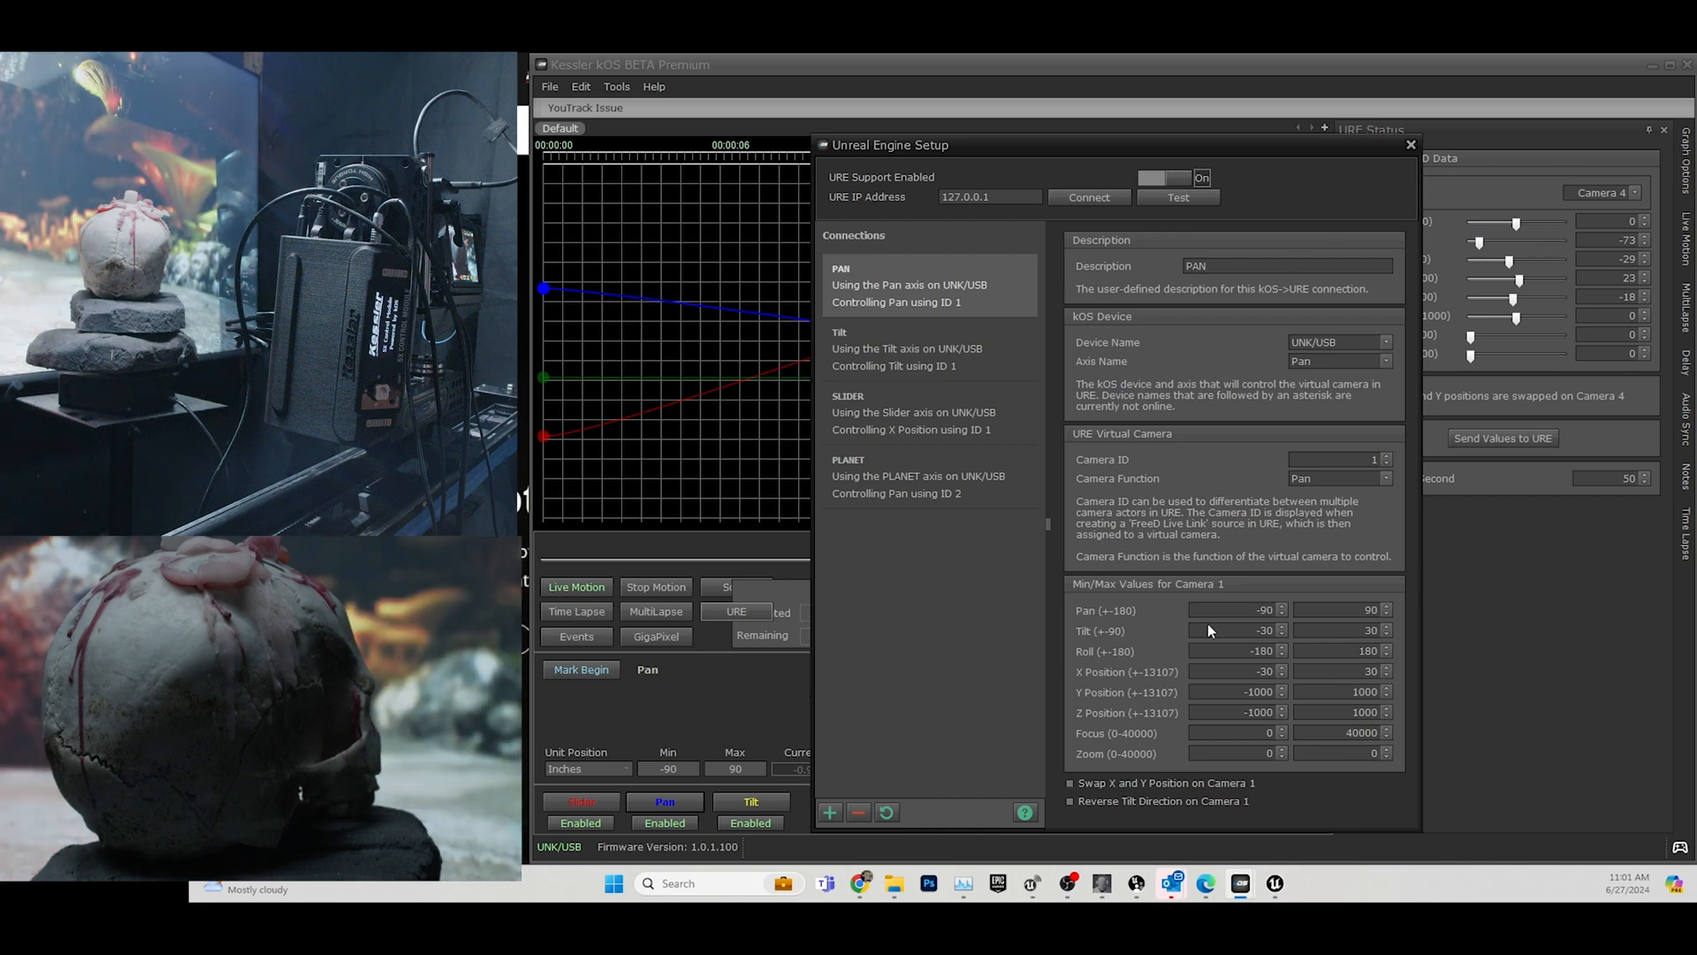
left_click(924, 482)
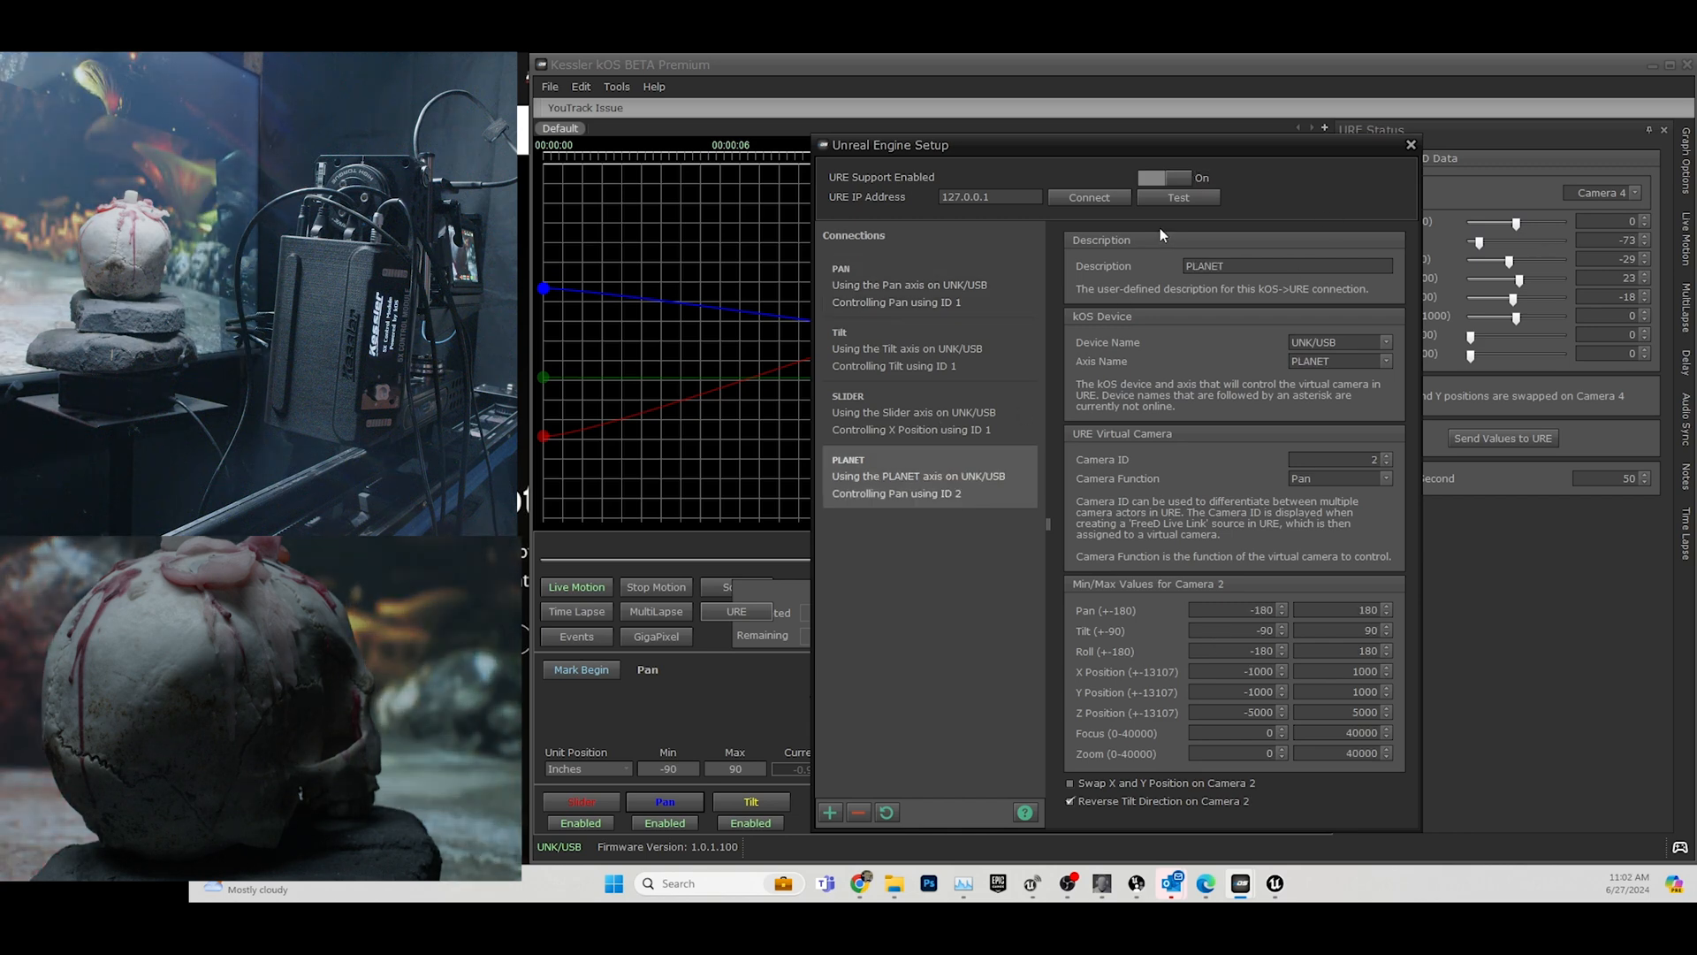
left_click(1388, 455)
key("Tab")
key("shift+Tab")
type("45")
key("Tab")
type("4")
left_click_drag(1202, 145, 1063, 134)
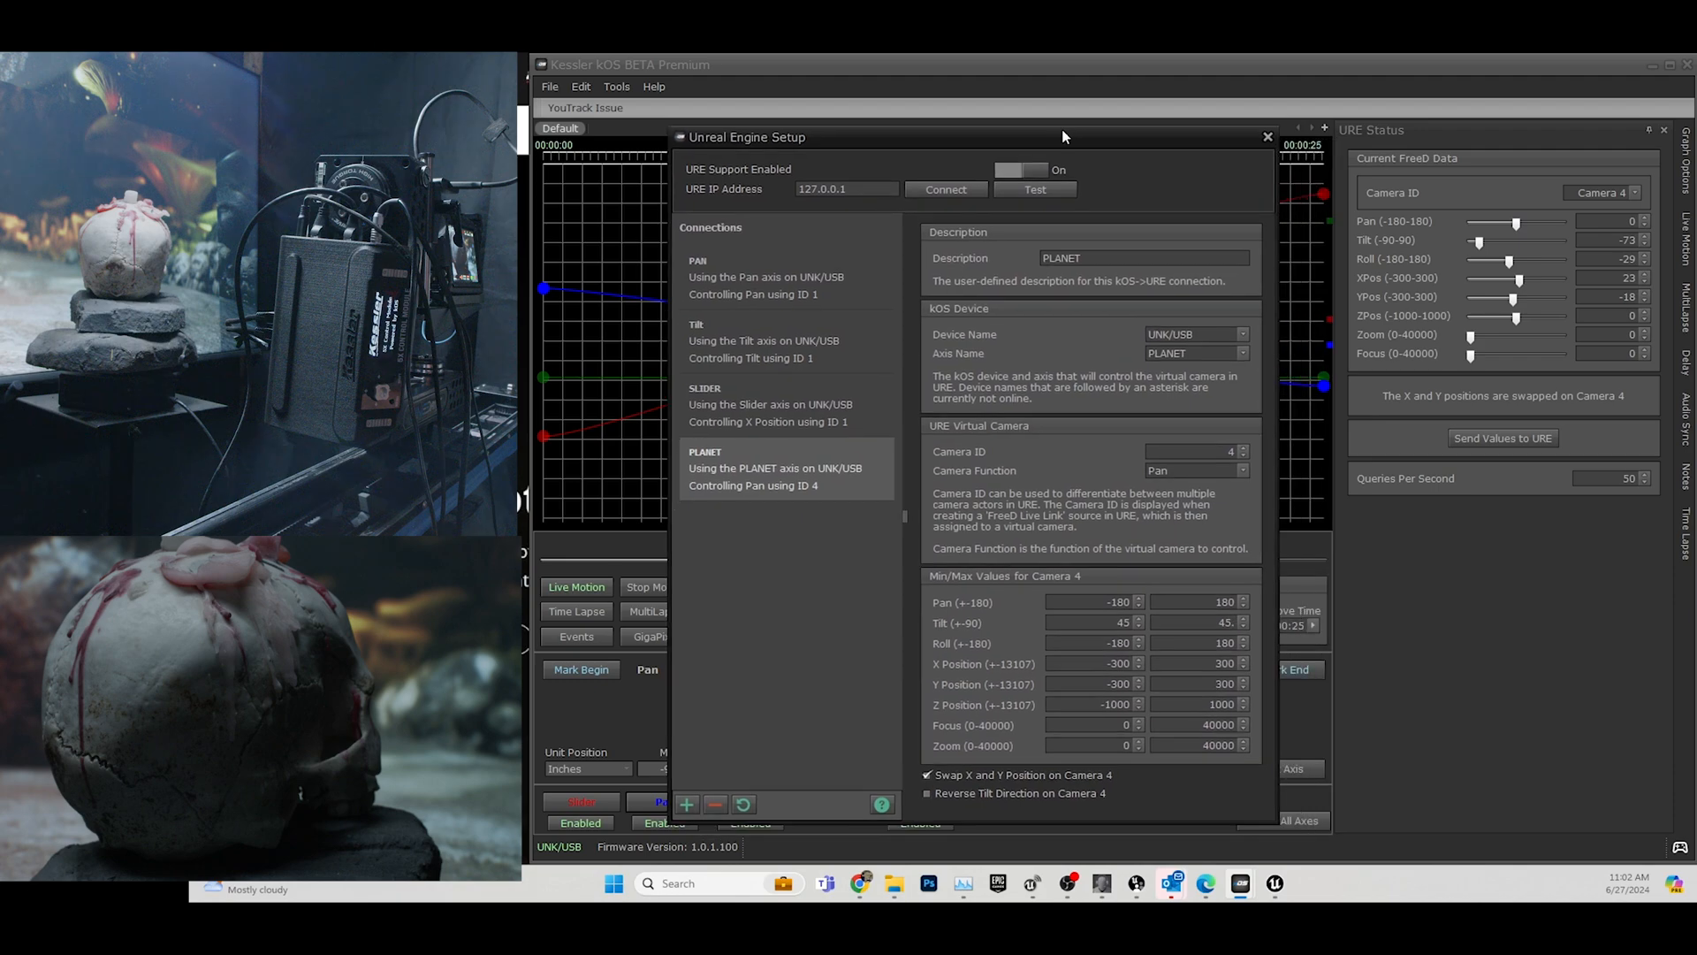
left_click(756, 389)
left_click(817, 464)
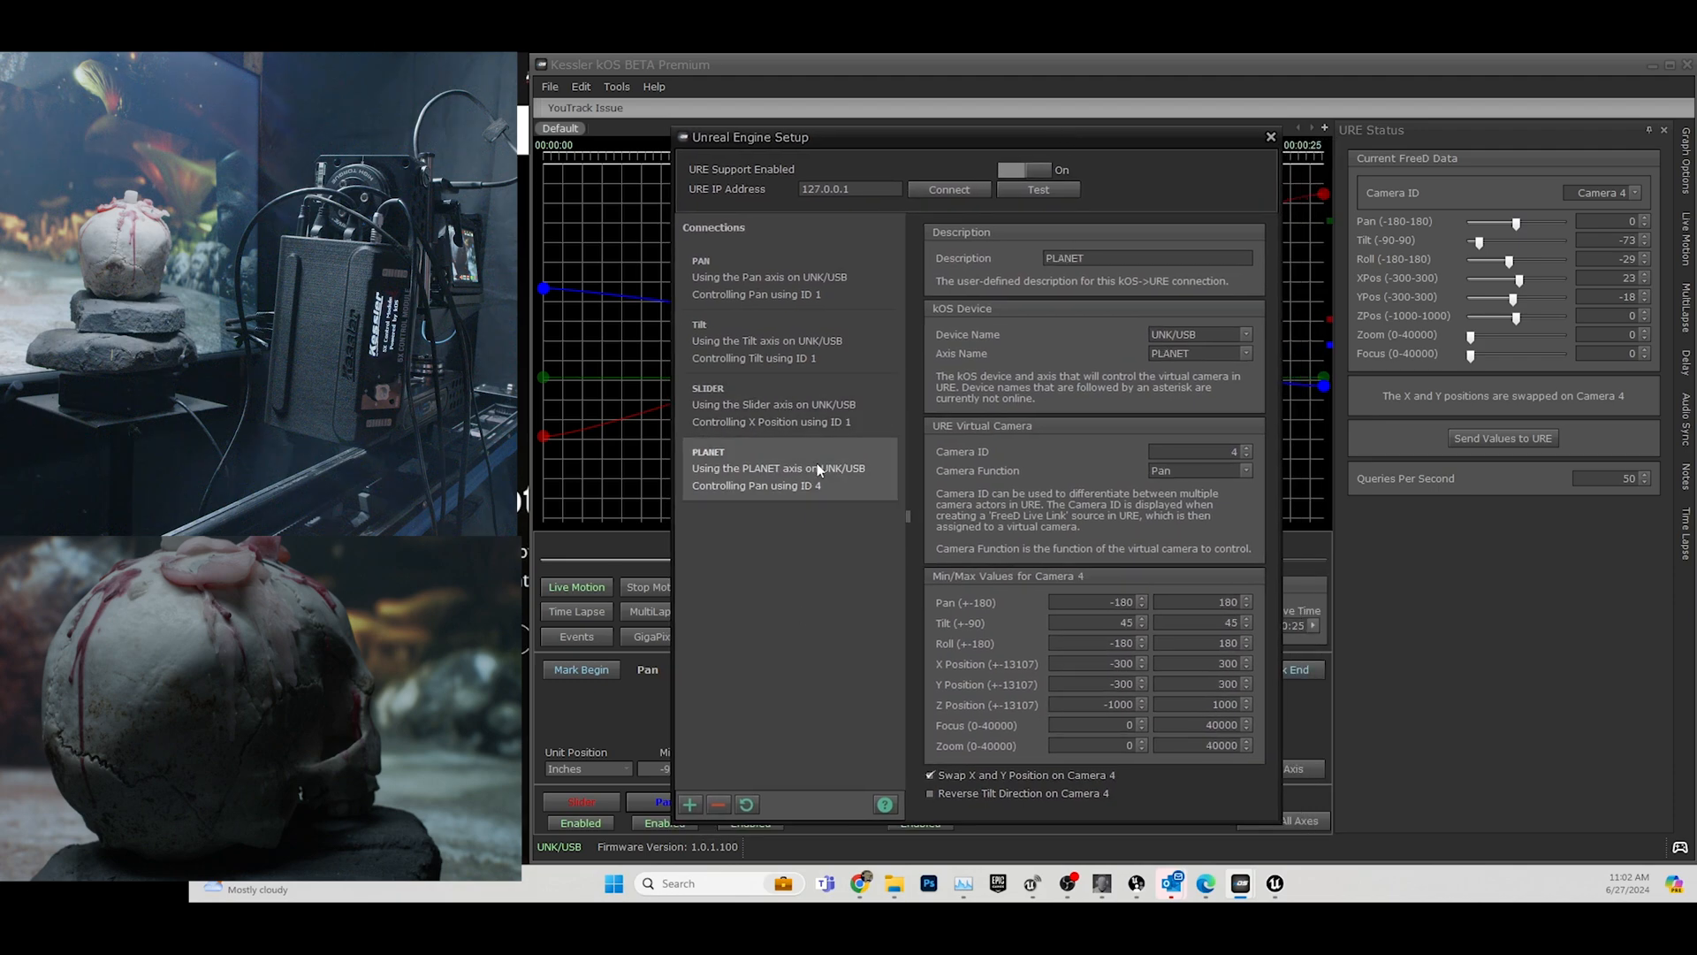
left_click(1271, 136)
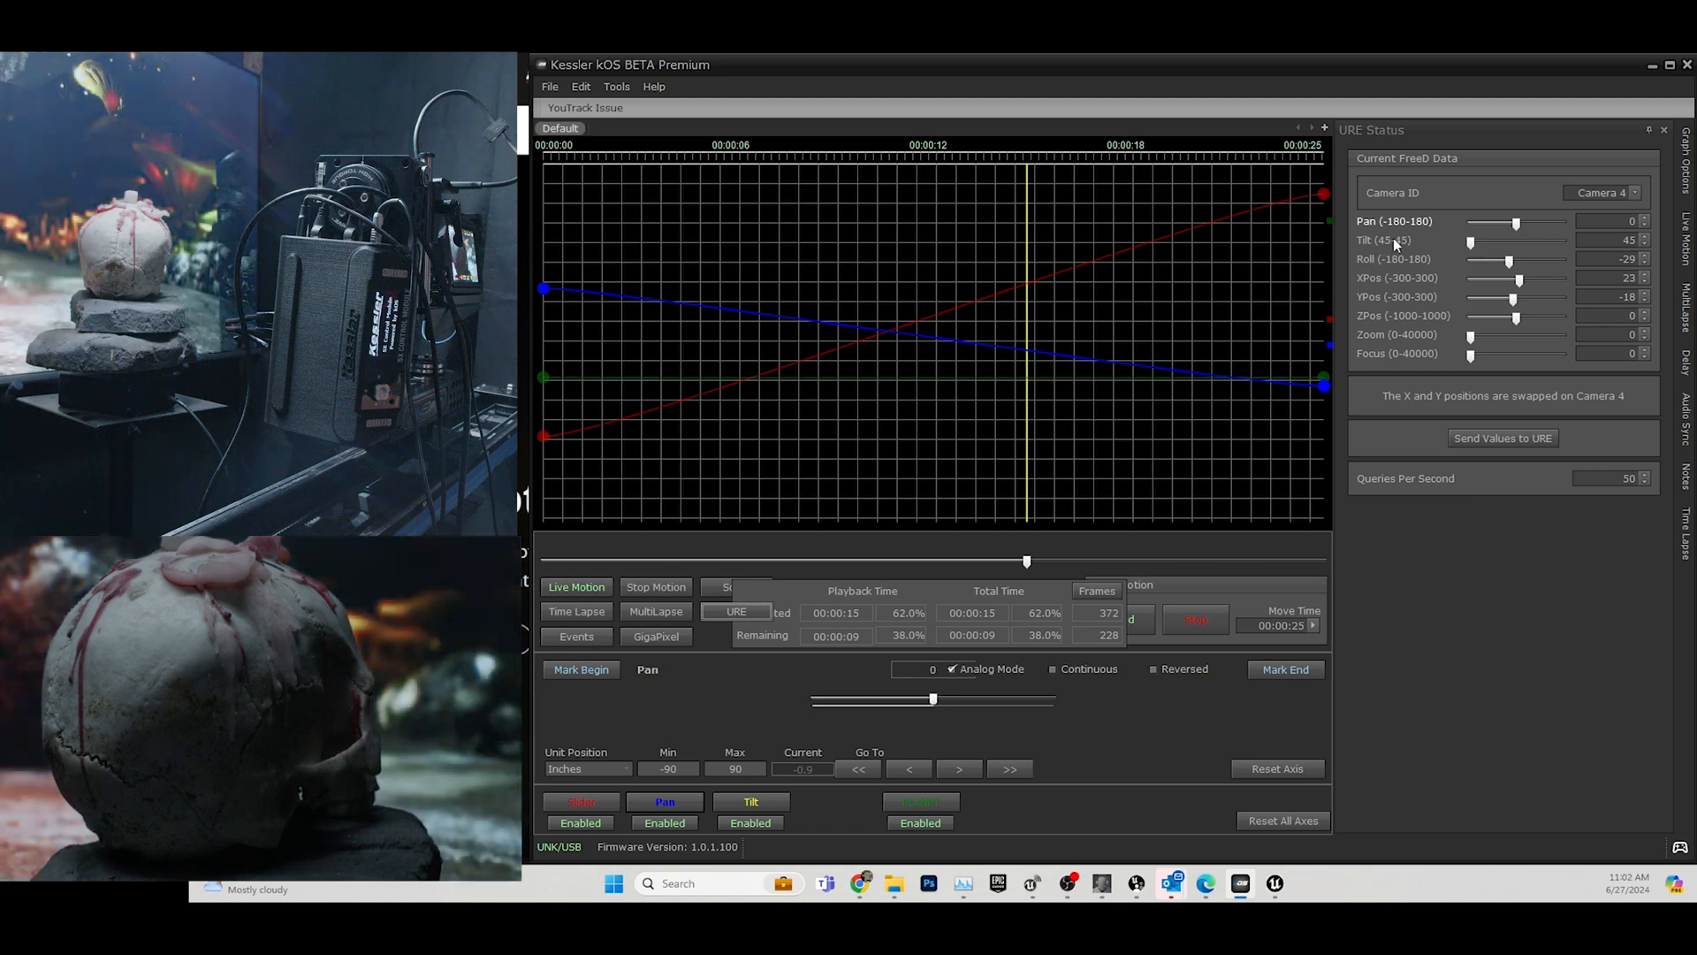
Reopen the PLANET connection in the Unreal Engine Setup, switch its Camera ID to 2 and set the Tilt limits to -35 and 35.
left_click(758, 612)
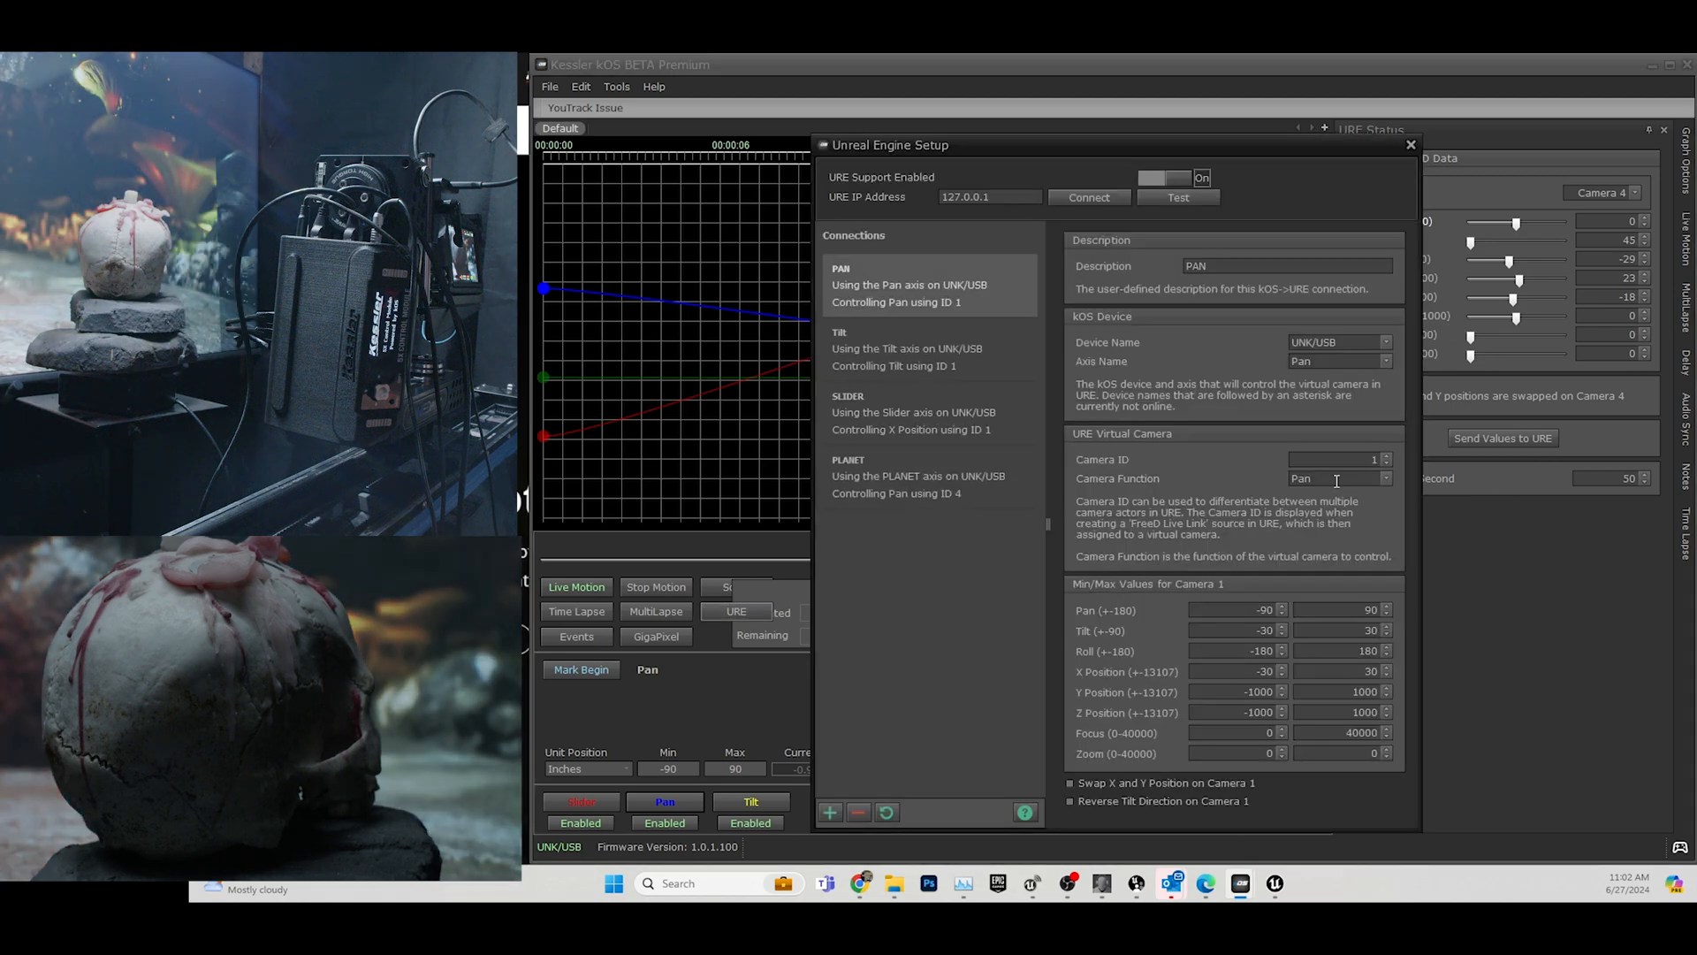
left_click(880, 473)
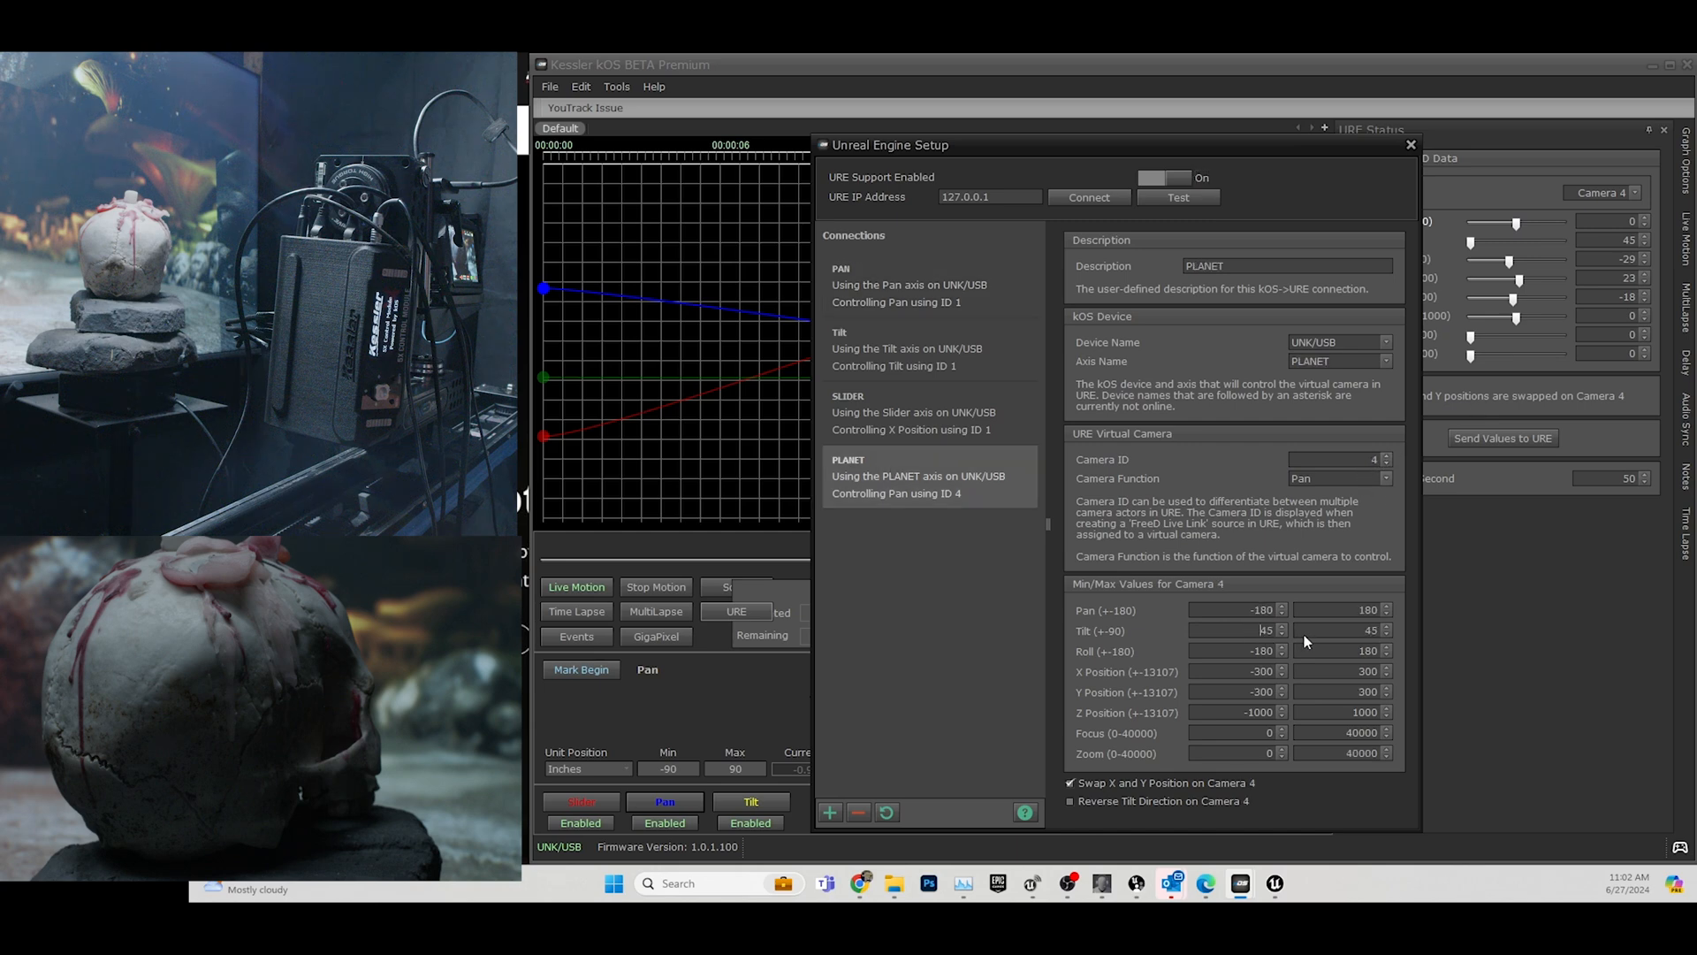
left_click_drag(1262, 630, 1293, 630)
left_click(1389, 456)
left_click(1387, 465)
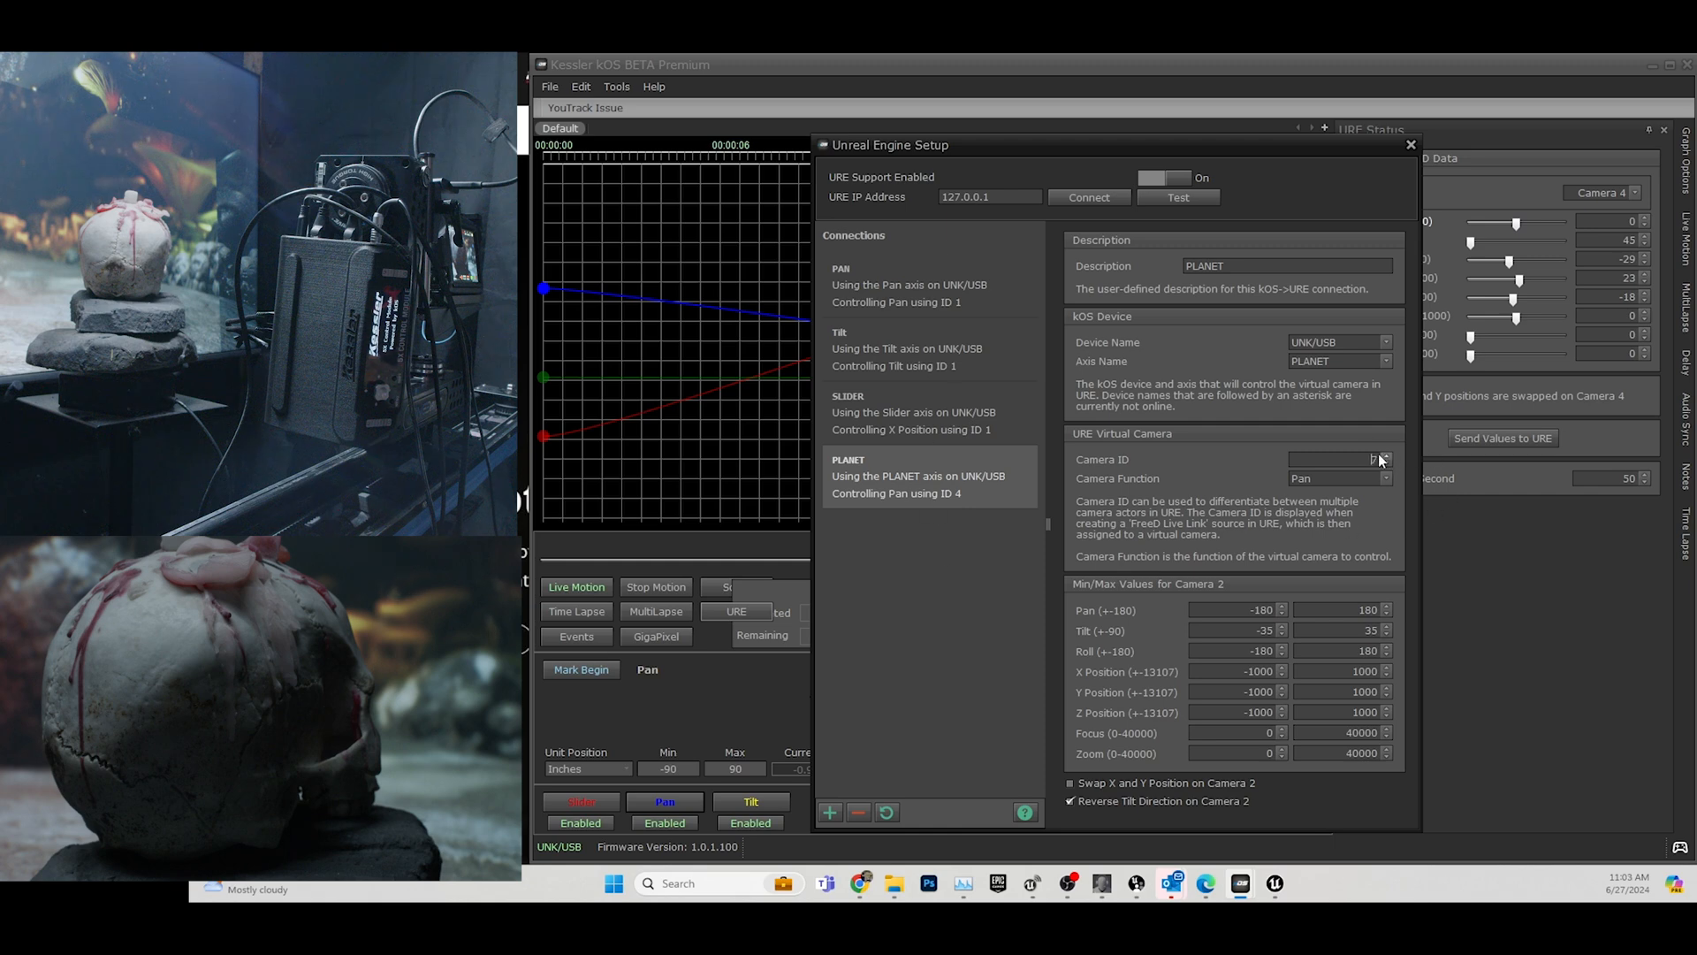
Try large Camera IDs such as 111,111 and 99 for the PLANET connection, with X Position limits of -10000 and 10000.
type("111,111")
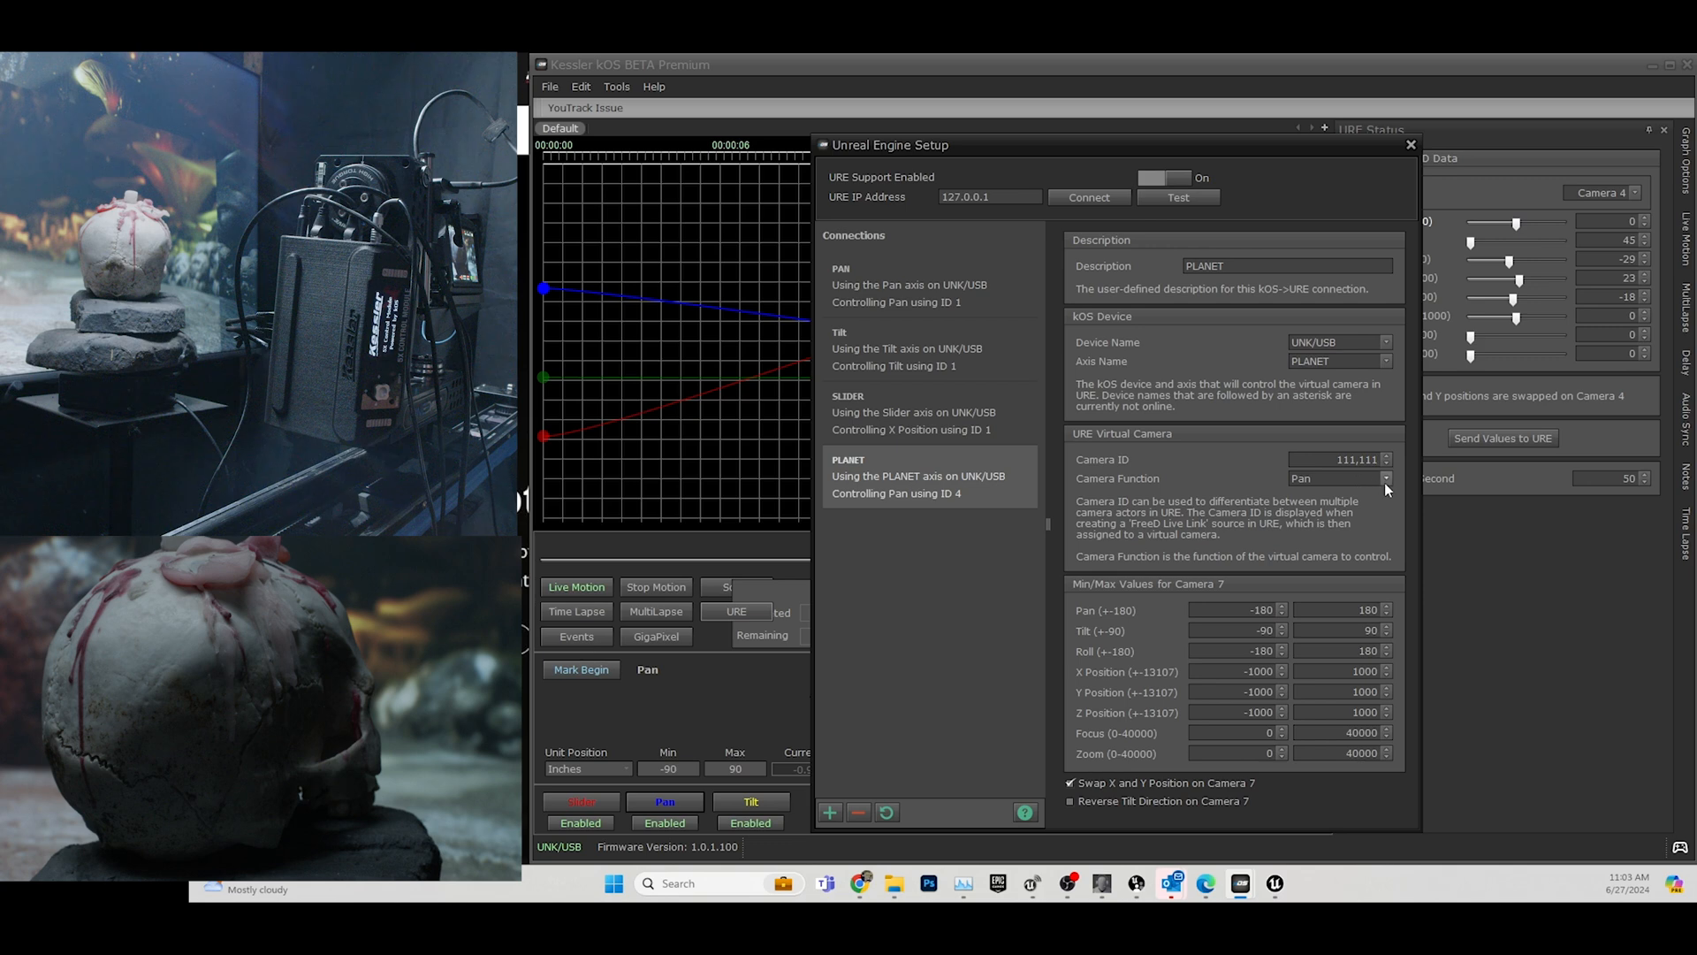
left_click_drag(1250, 631, 1284, 629)
left_click(1256, 672)
double_click(1367, 462)
double_click(1365, 460)
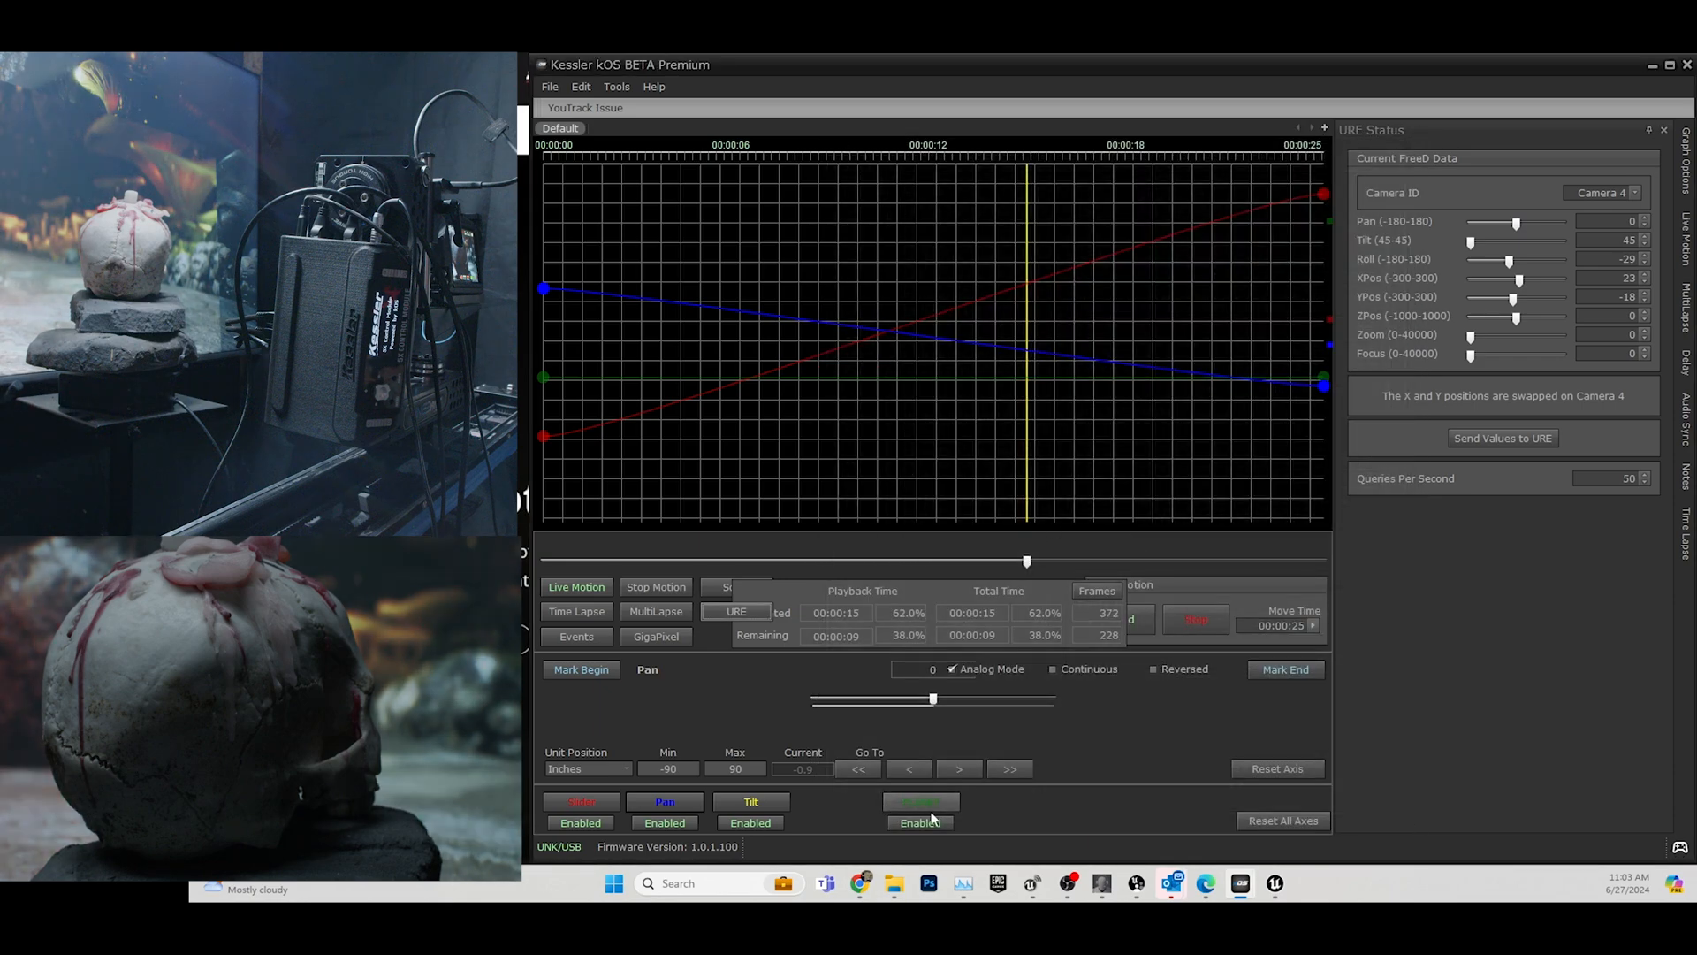
Scrub the move back to frame 336 and jog the Pan and PLANET axes to reframe the skull.
left_click_drag(1036, 565, 988, 573)
left_click_drag(933, 700, 978, 694)
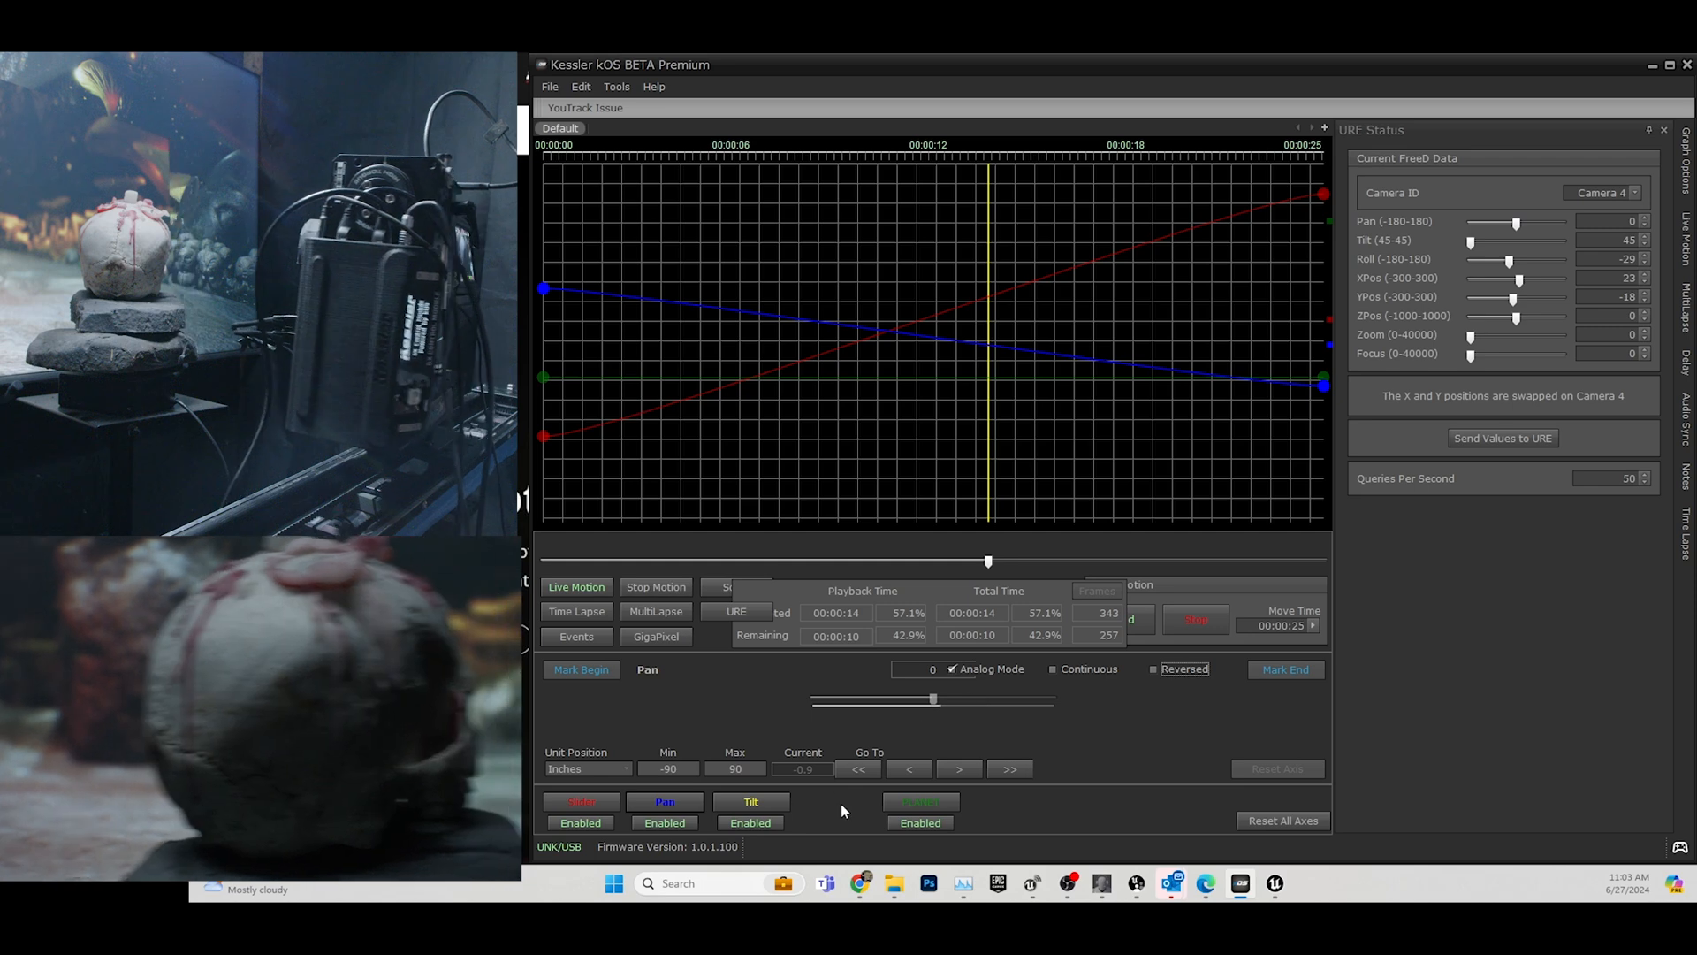
left_click(920, 801)
left_click_drag(986, 566, 979, 563)
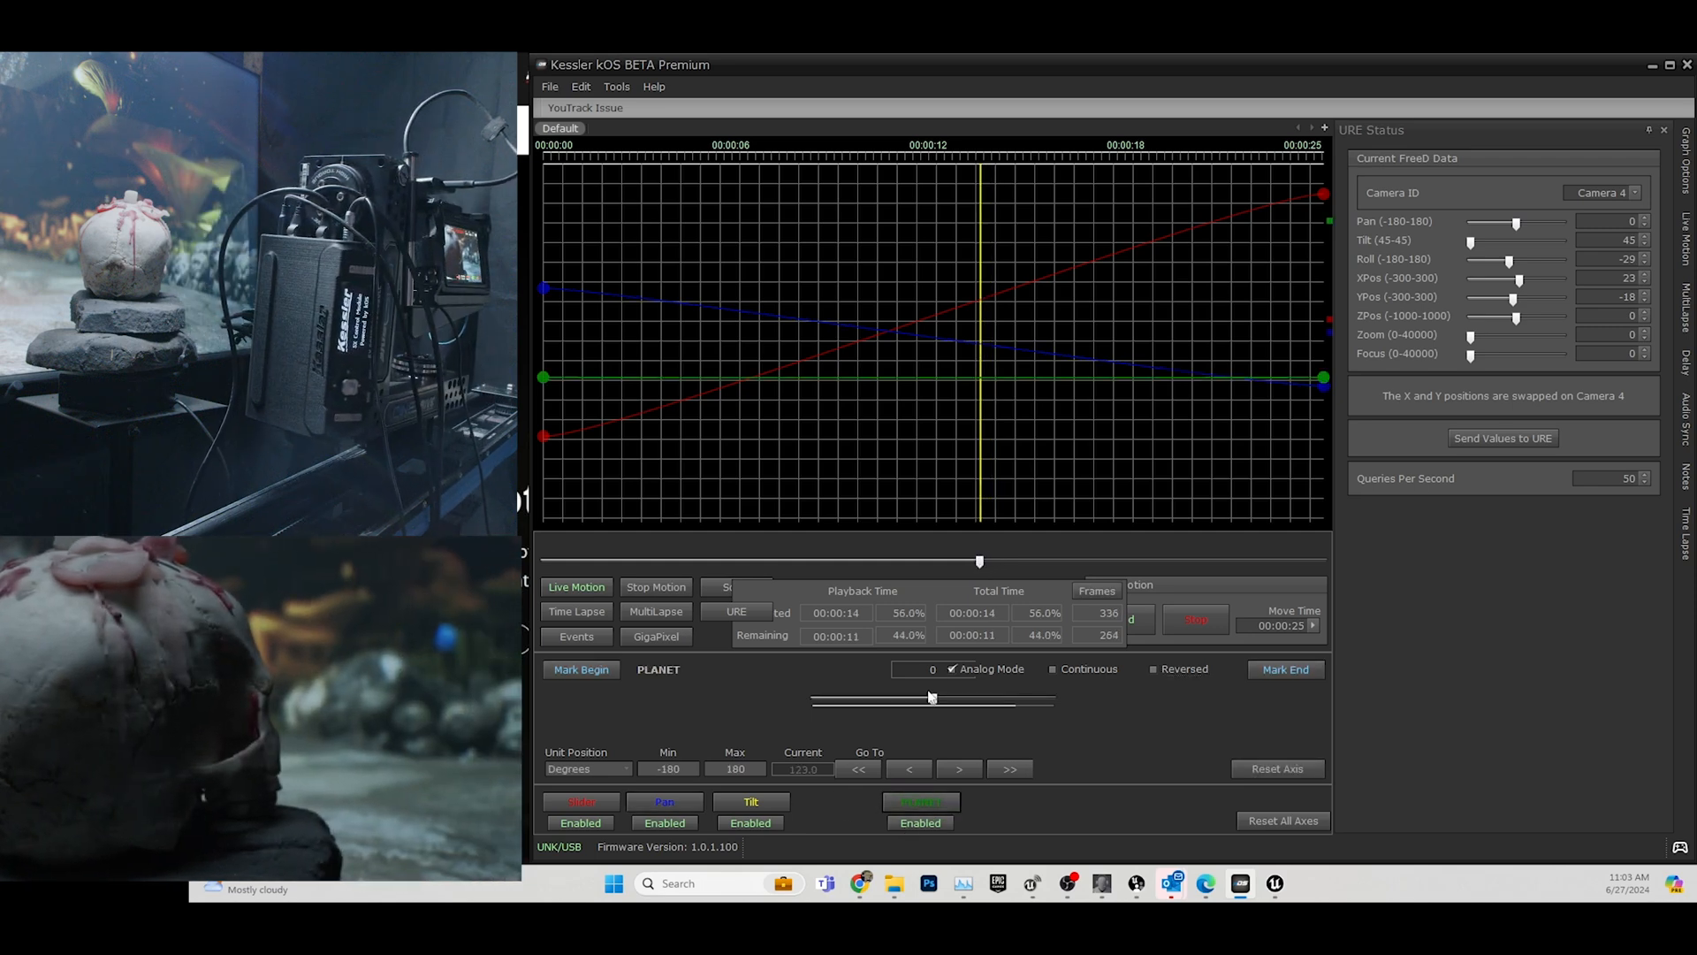
left_click_drag(933, 701, 964, 734)
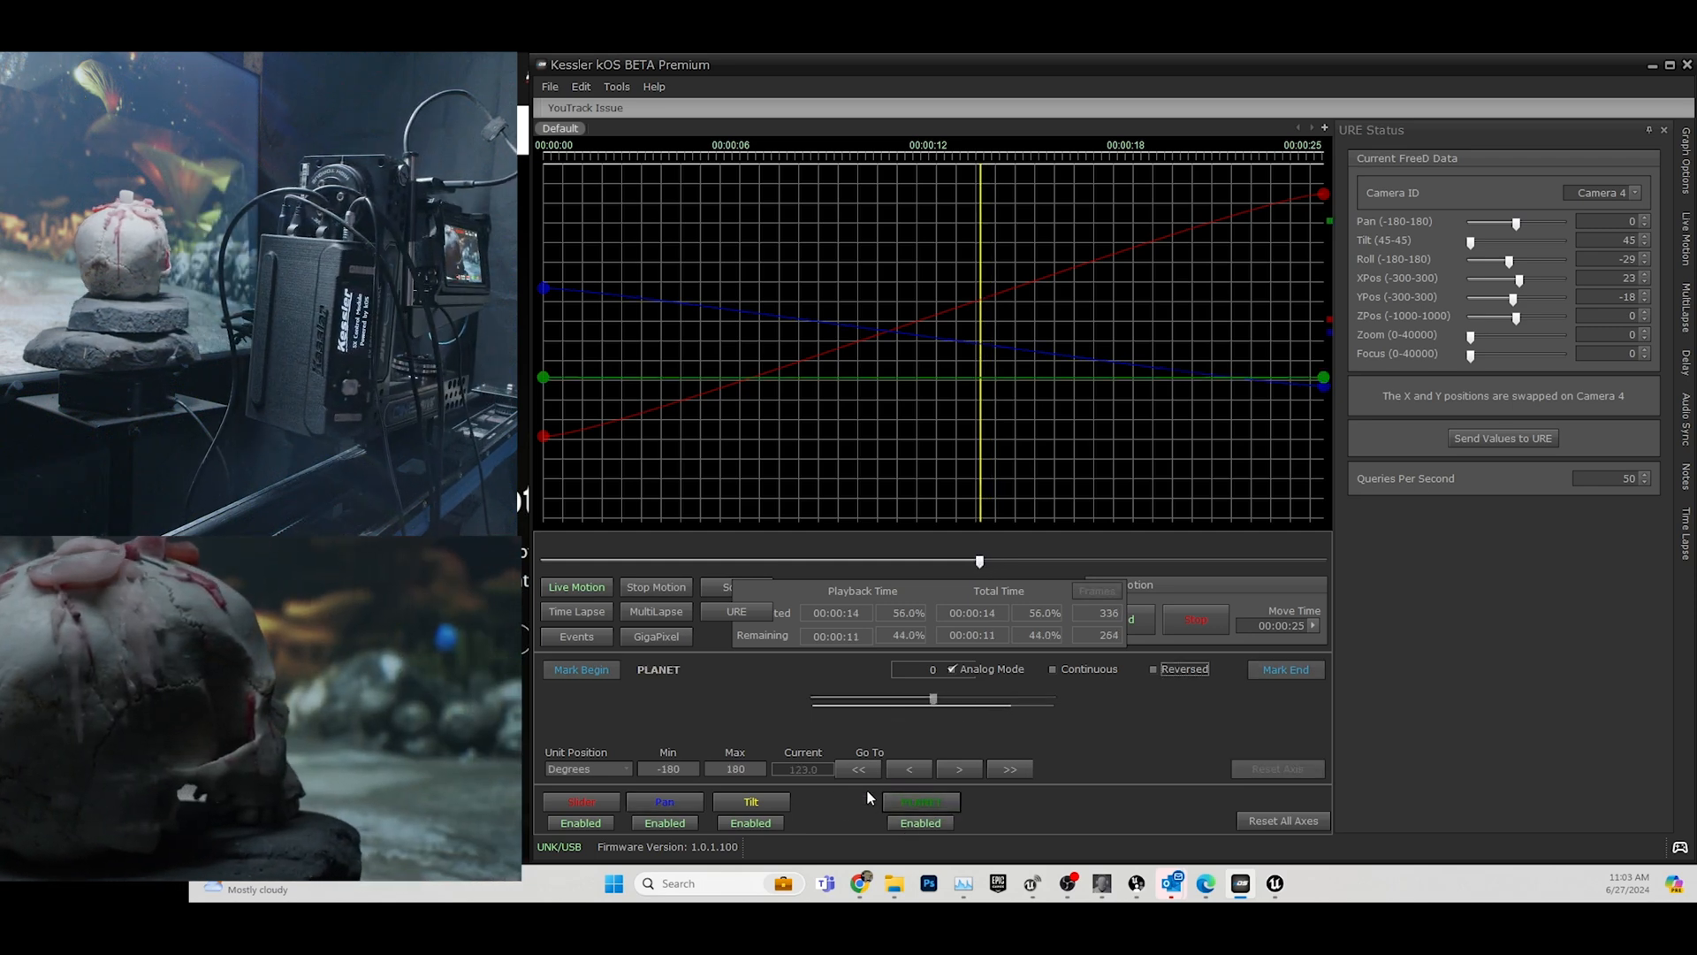
Check the PLANET axis's motor settings and close them.
double_click(935, 805)
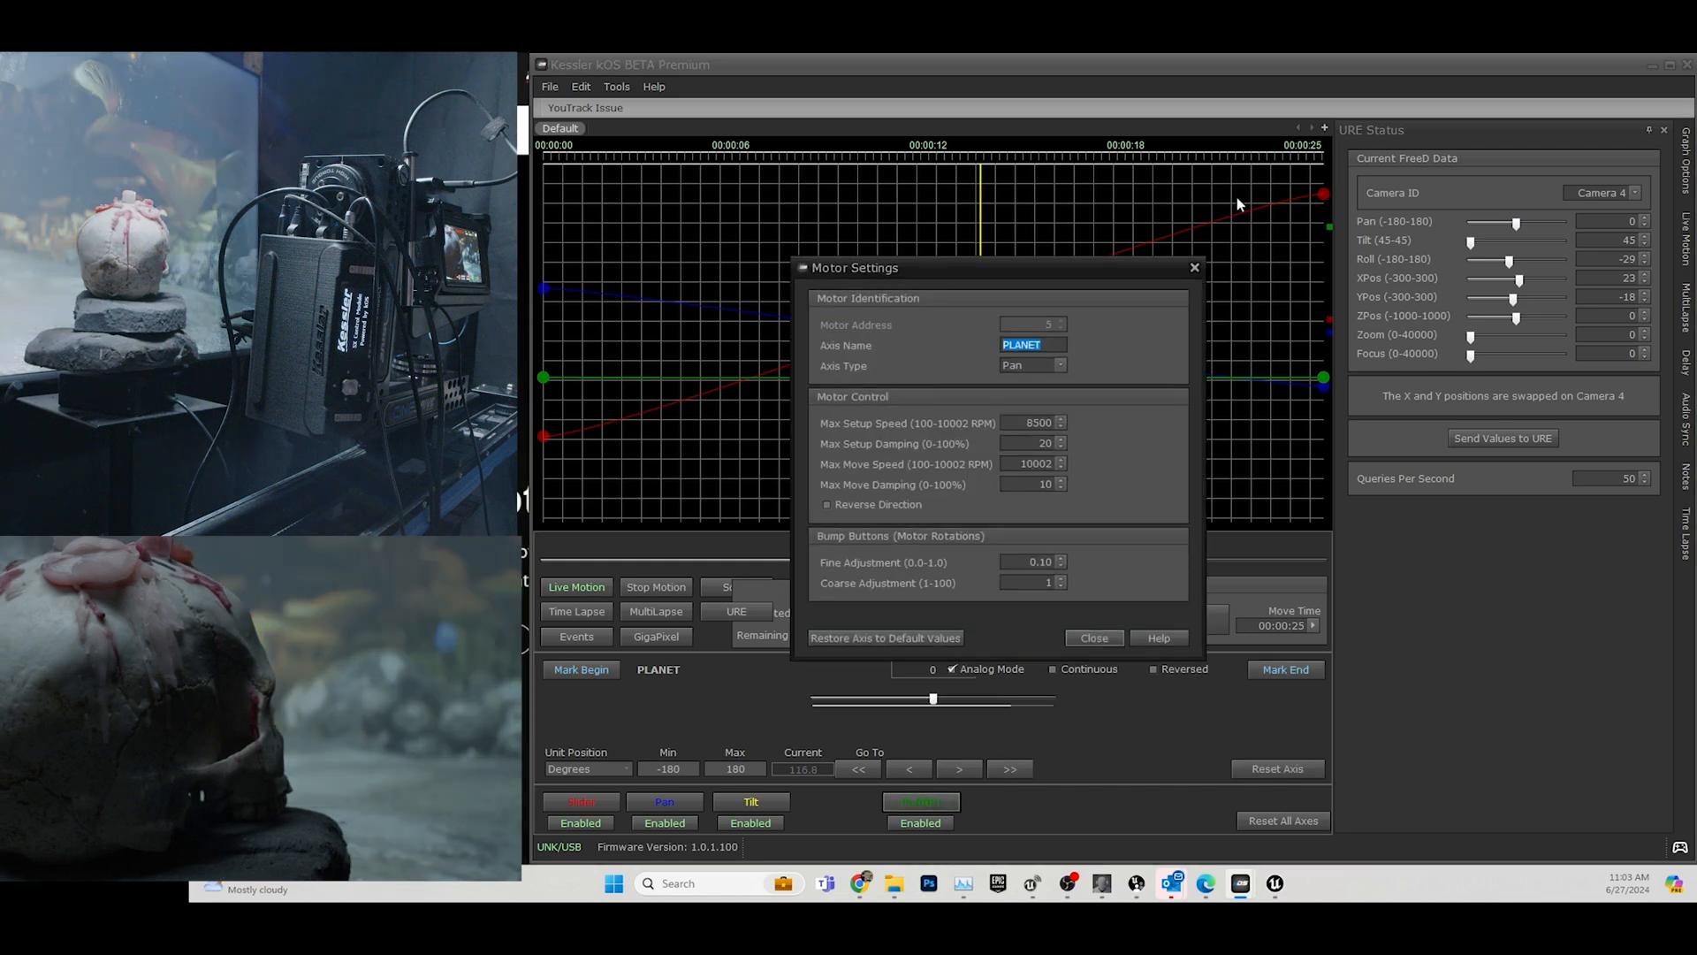
left_click(1158, 639)
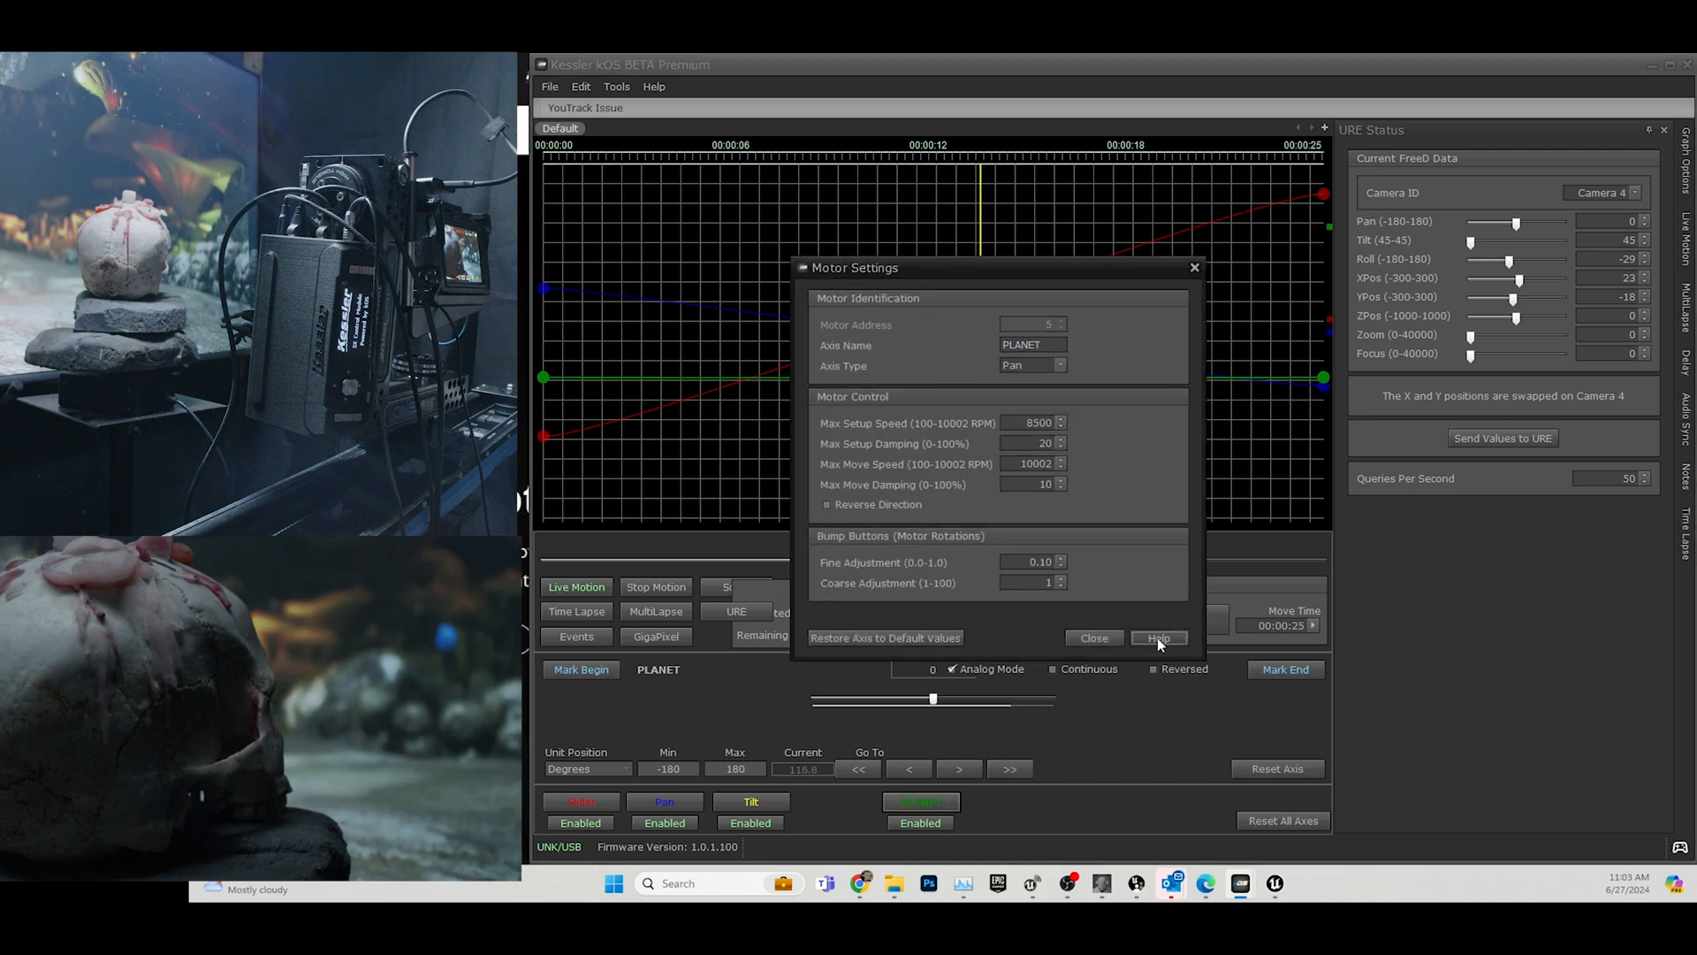
left_click(1196, 268)
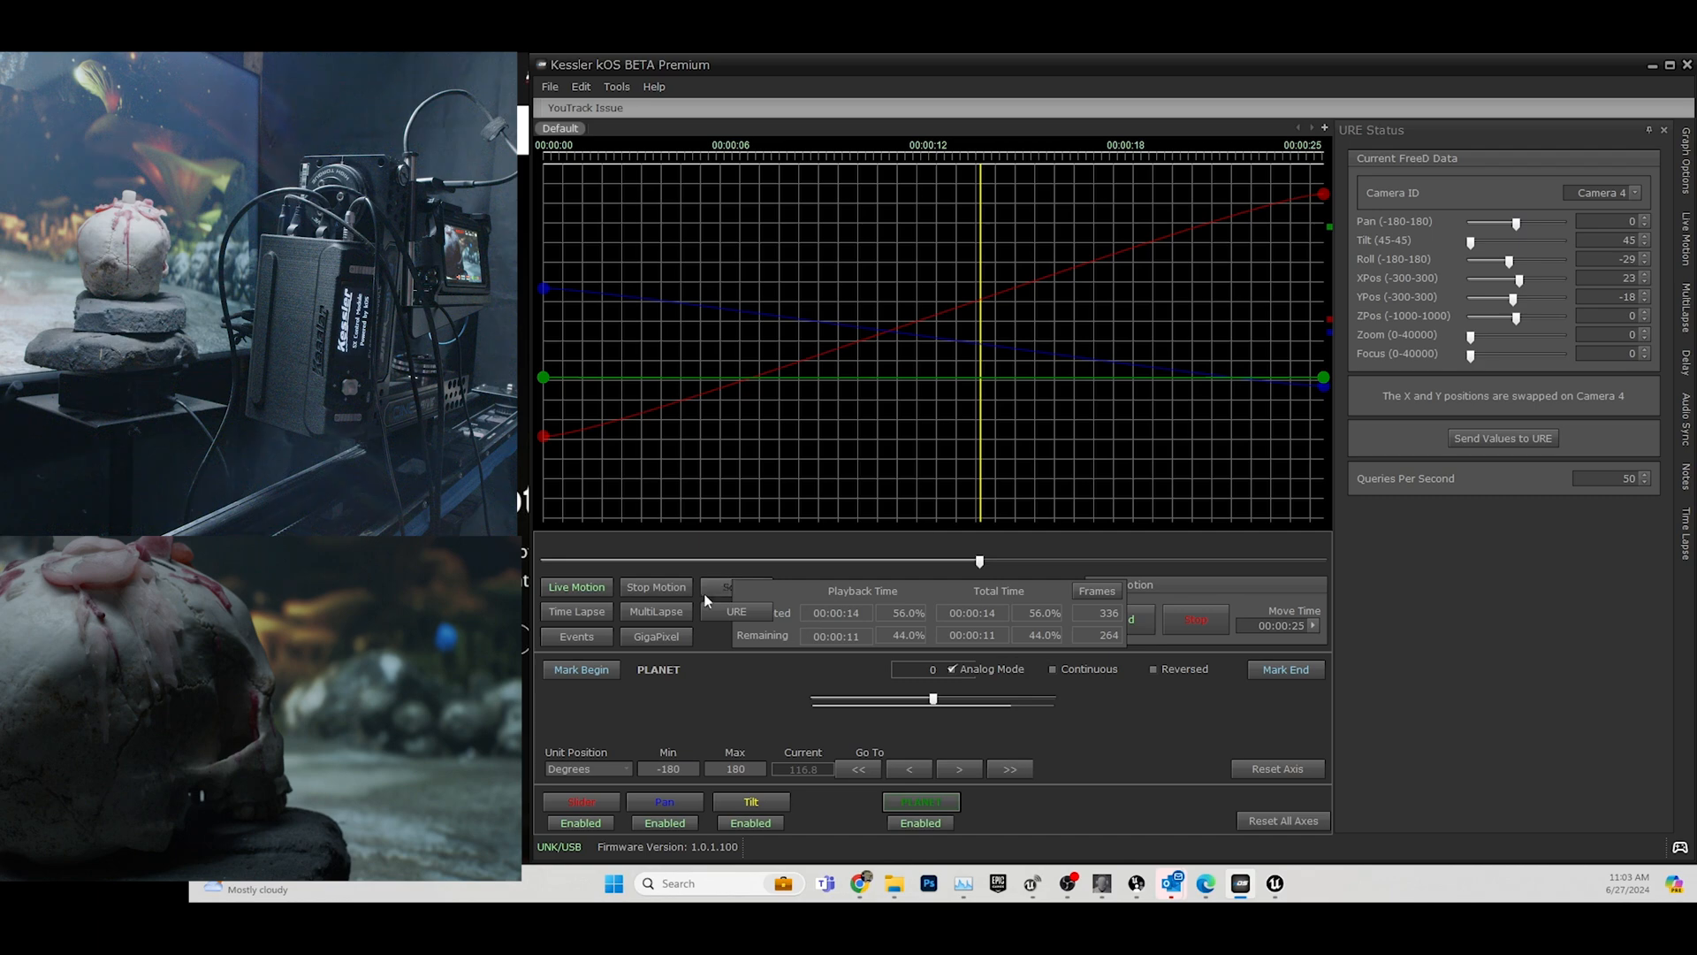
Set the PLANET connection's Camera ID back to 2 in the Unreal Engine Setup.
left_click(732, 612)
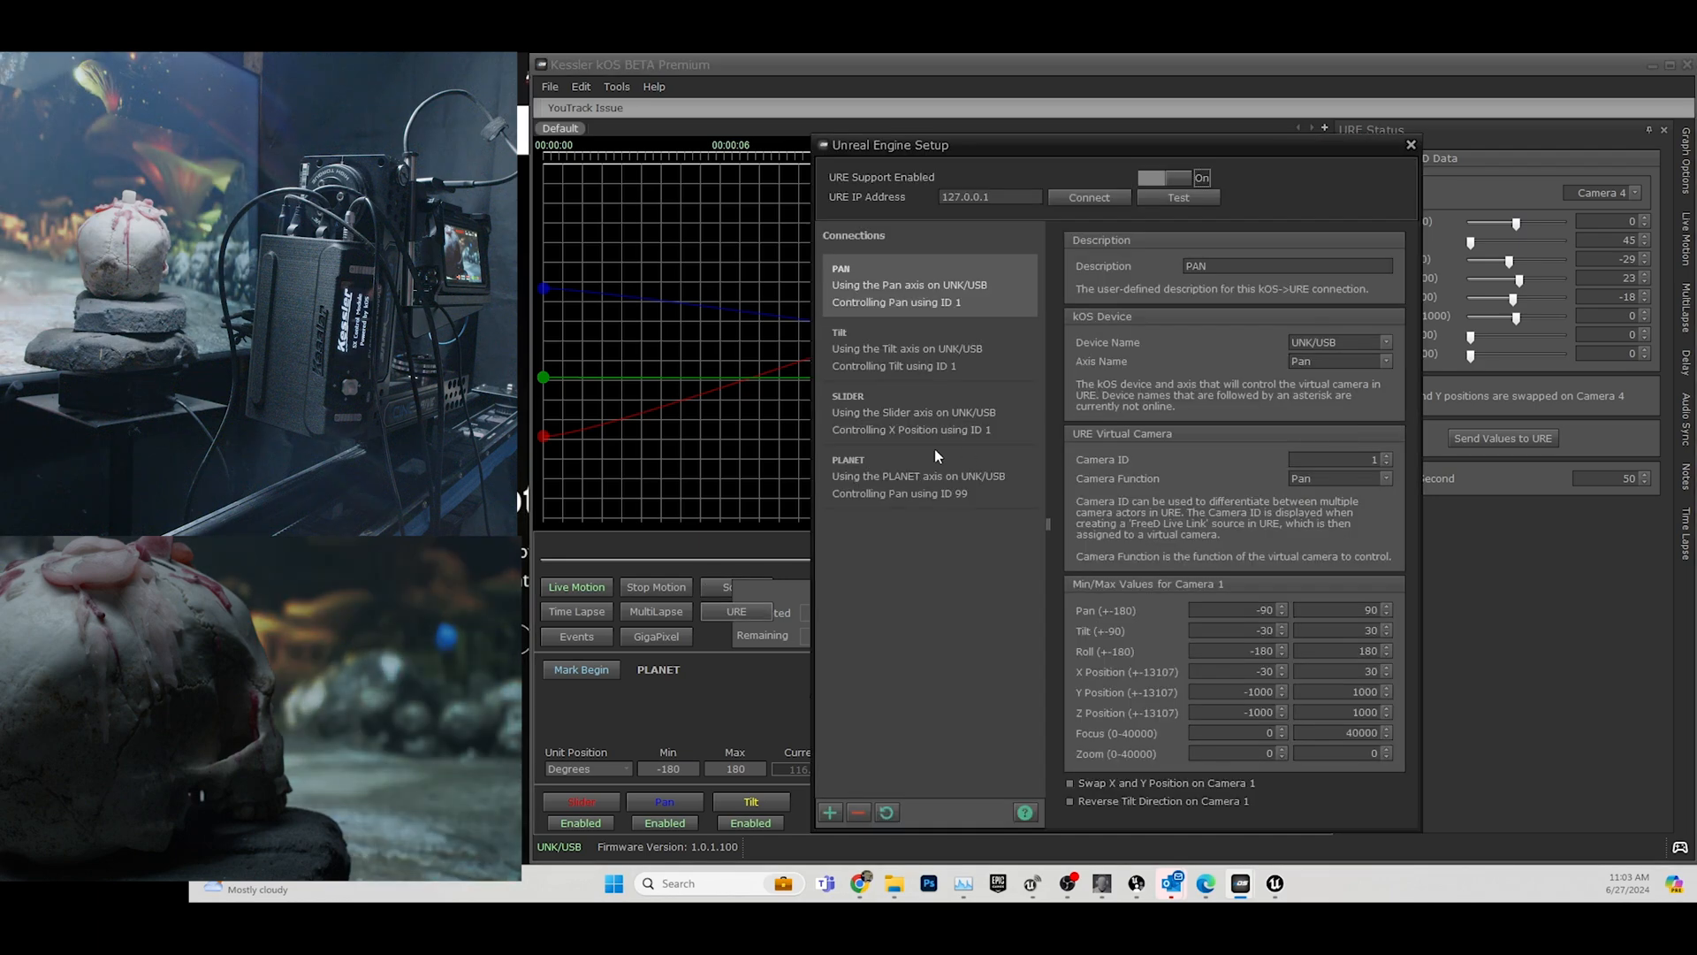
left_click(900, 473)
left_click_drag(1335, 457, 1410, 463)
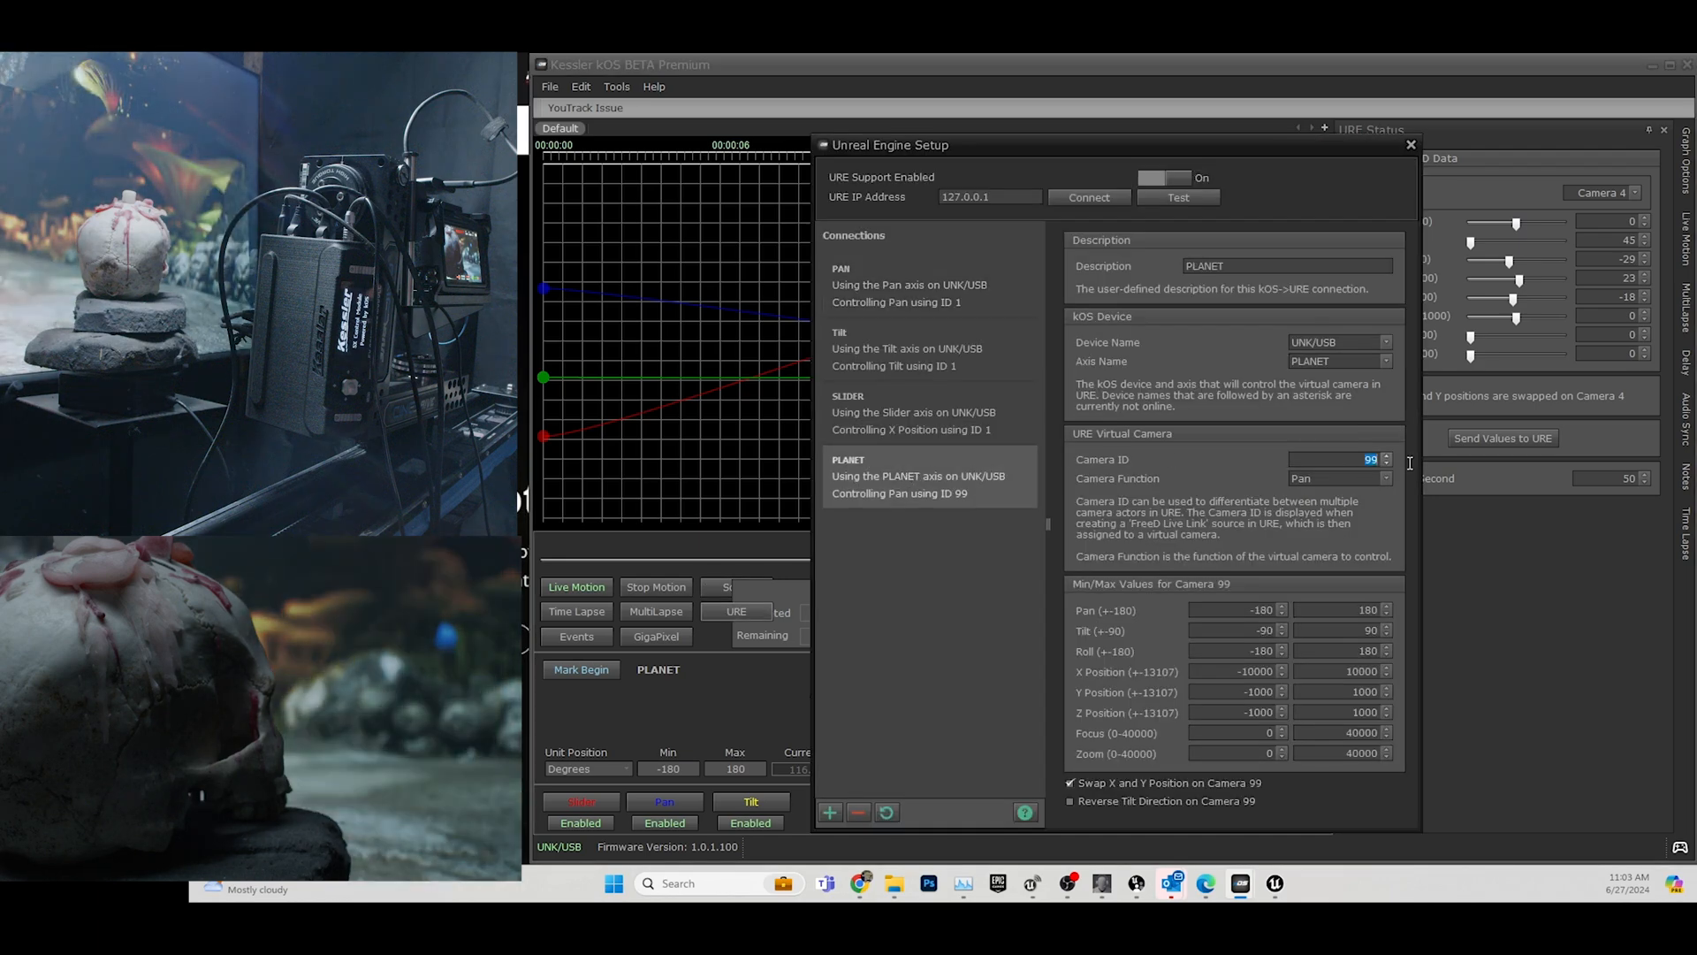
type("2")
left_click(968, 485)
Review the Pan, Tilt, Slider and PLANET connections, close the setup, and jog the PLANET axis slightly.
left_click(958, 352)
left_click(958, 296)
left_click(964, 354)
left_click(971, 412)
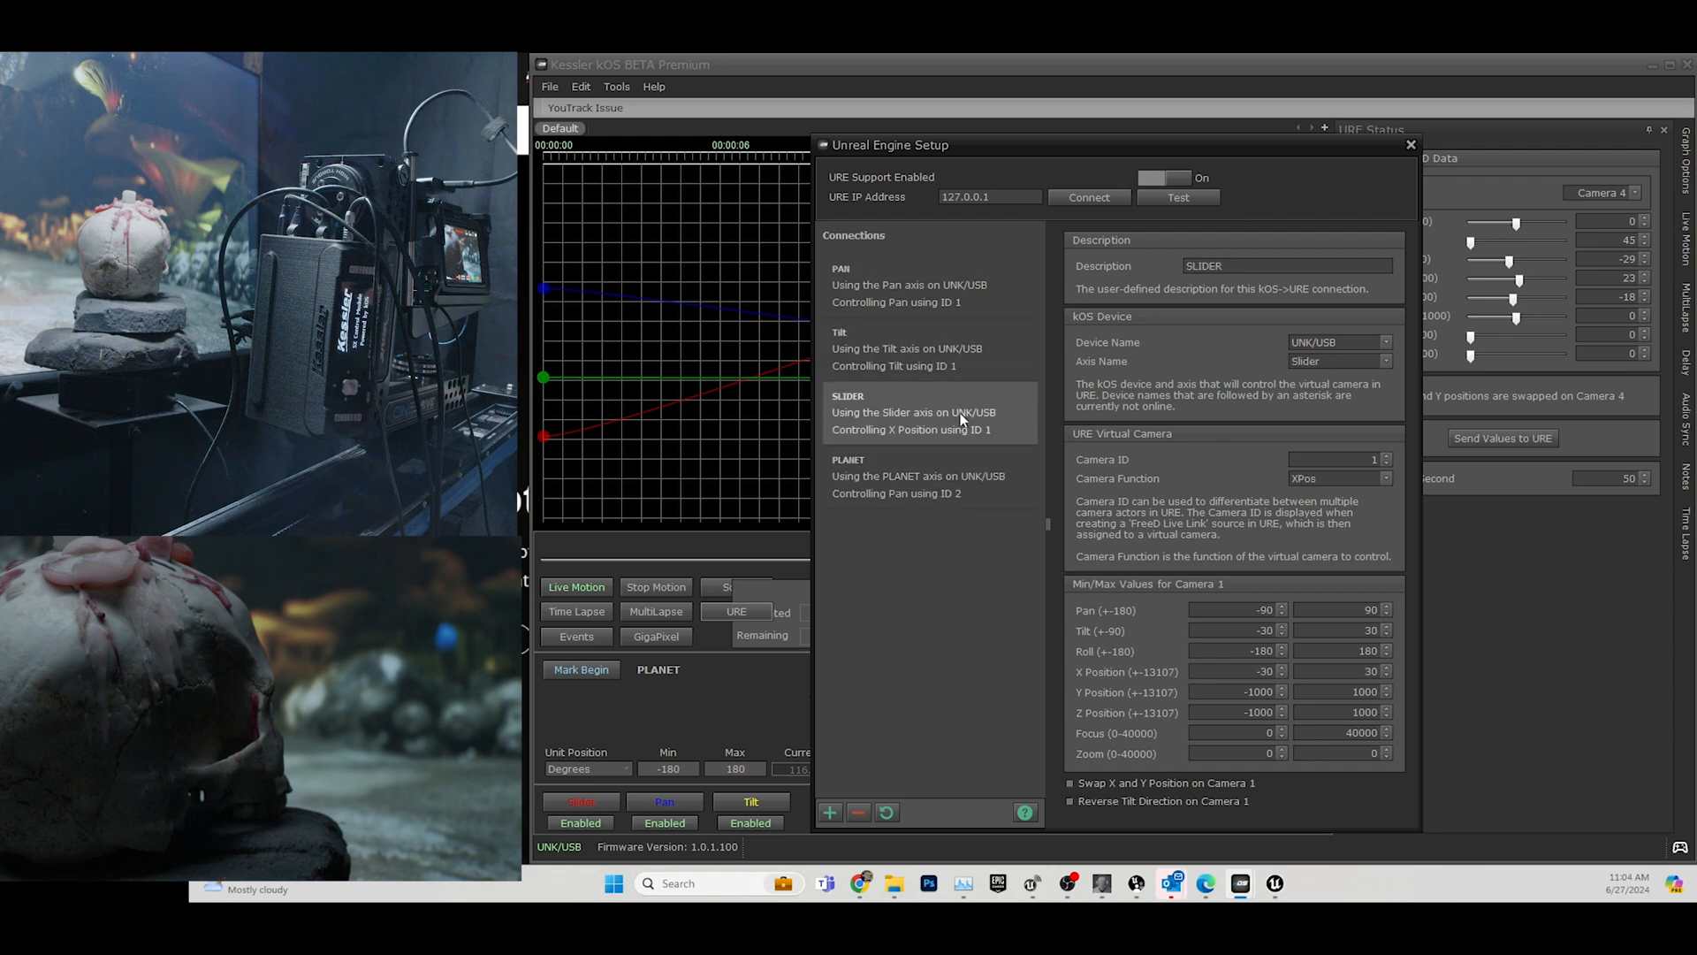
left_click(962, 485)
left_click(1411, 145)
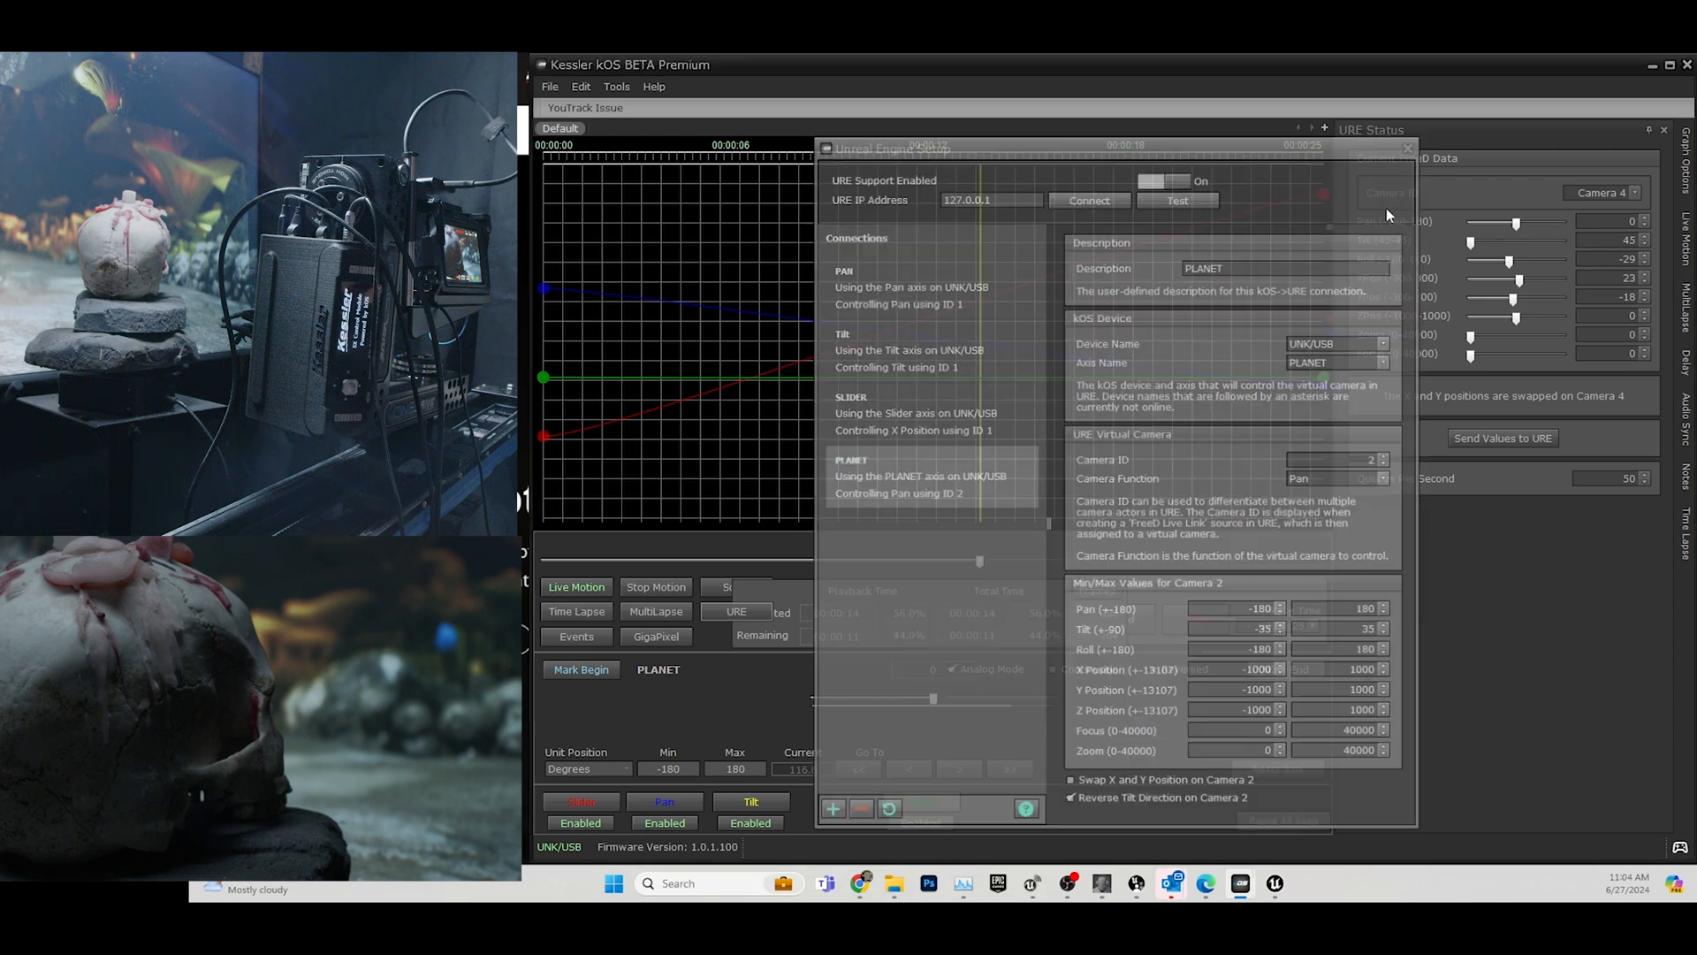
mouse_move(933, 698)
left_mouse_down()
mouse_move(898, 703)
mouse_move(947, 701)
left_mouse_up()
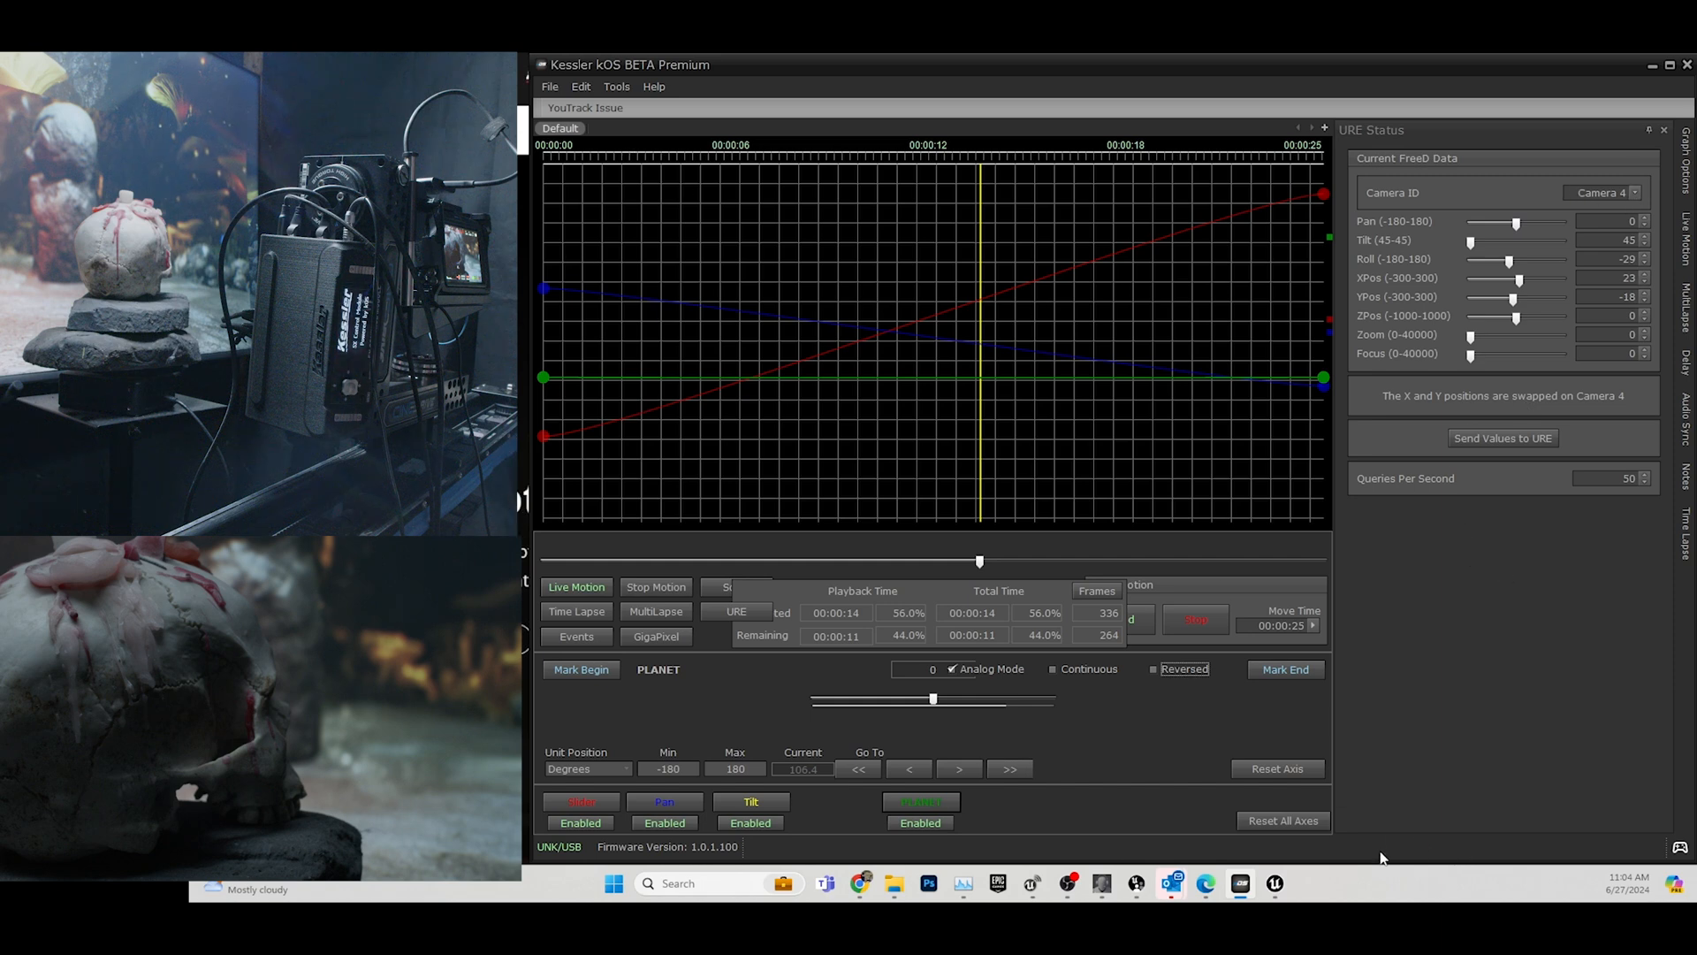
Switch to Switchboard, stop Node_0, launch the editor device, and bring the Unreal Editor to the front.
left_click(1102, 892)
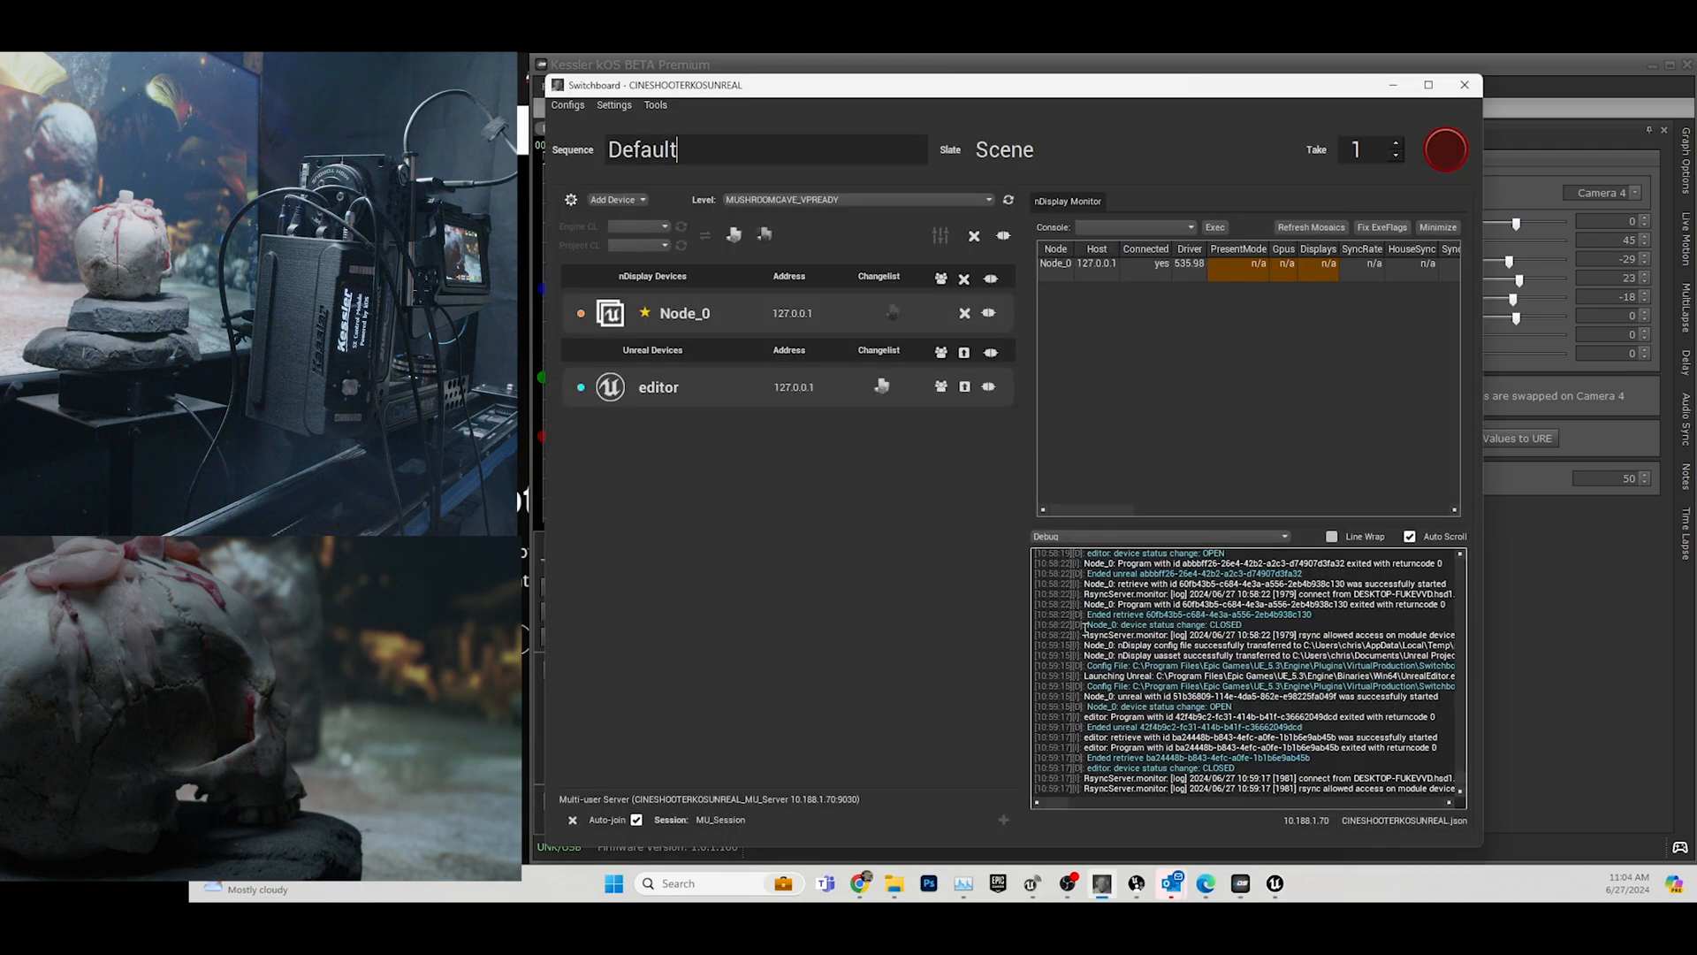
left_click(964, 387)
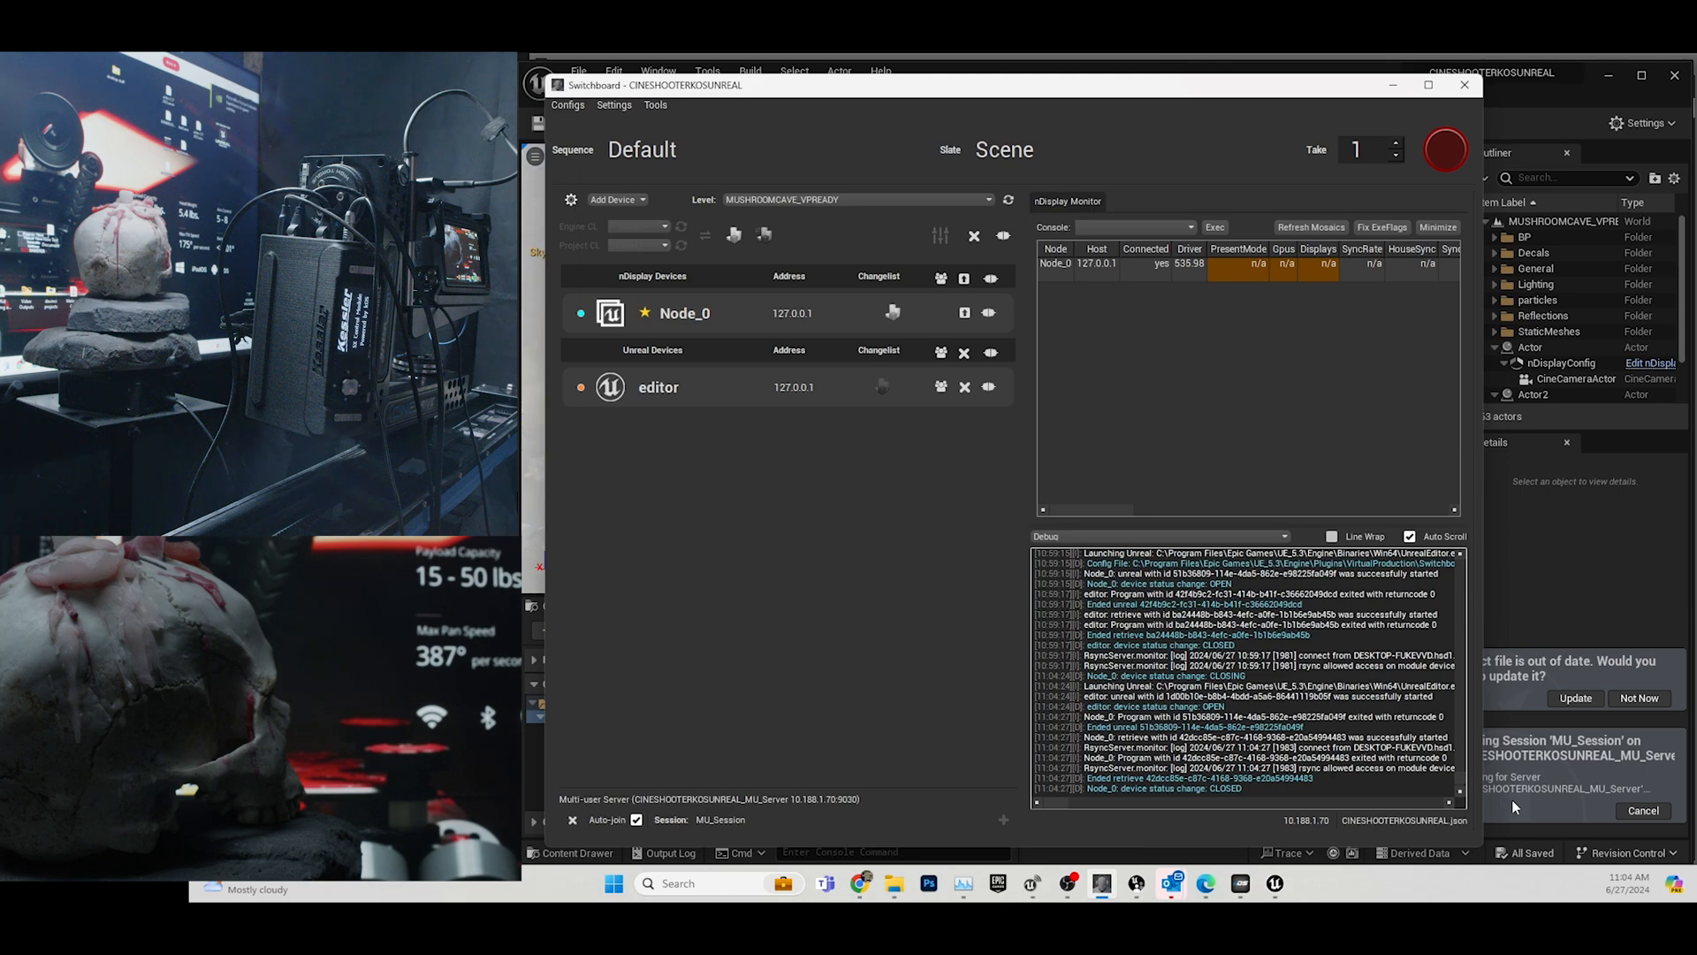
left_click(1496, 77)
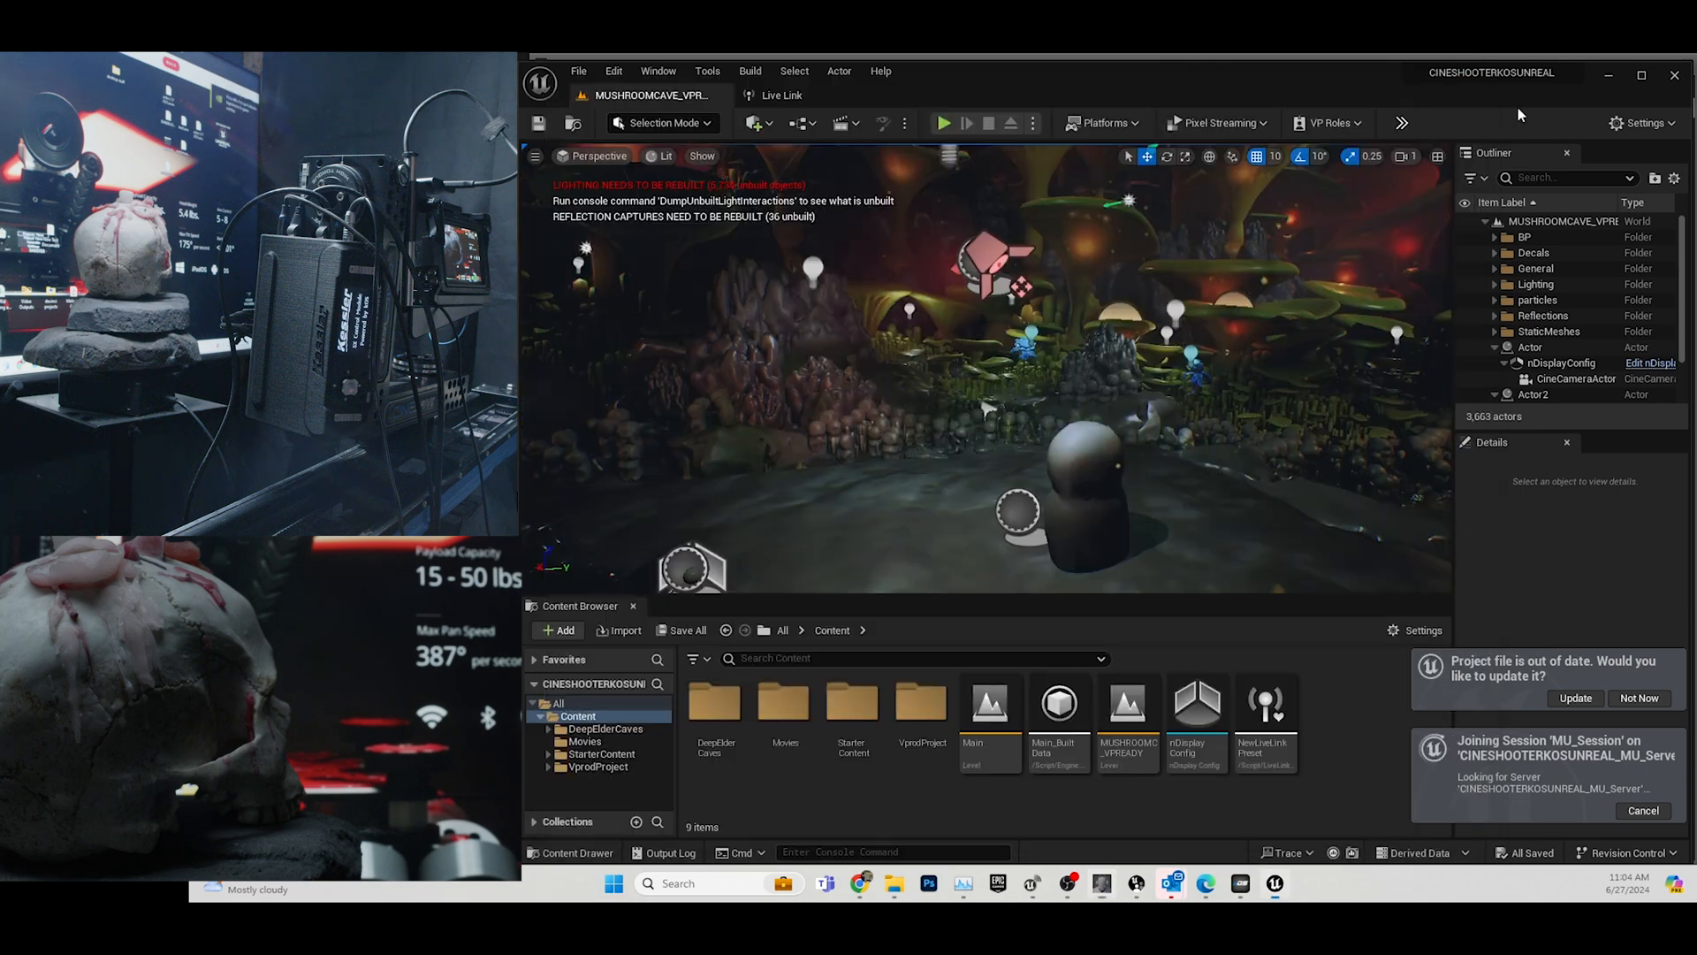
Select the SM_FigureInhabitant mesh under Actor2, cancel joining the multi-user session, and make the mesh's Mobility Movable.
scroll(1579, 383, "down", 1)
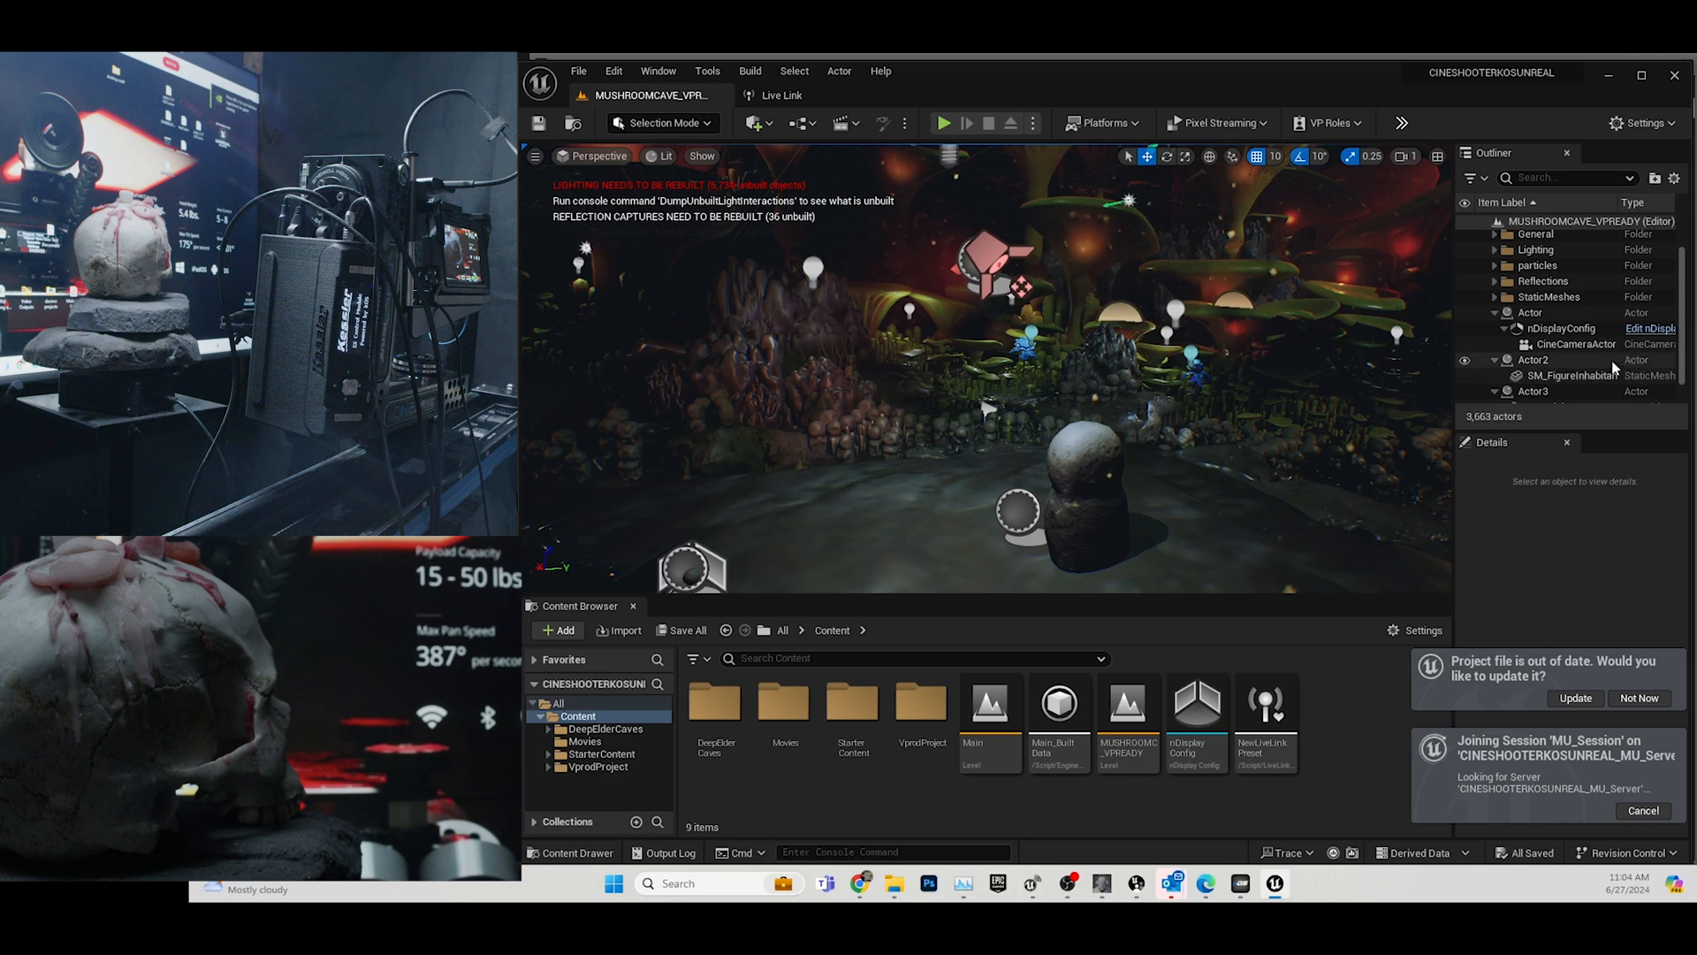
left_click(1566, 390)
left_click(1568, 376)
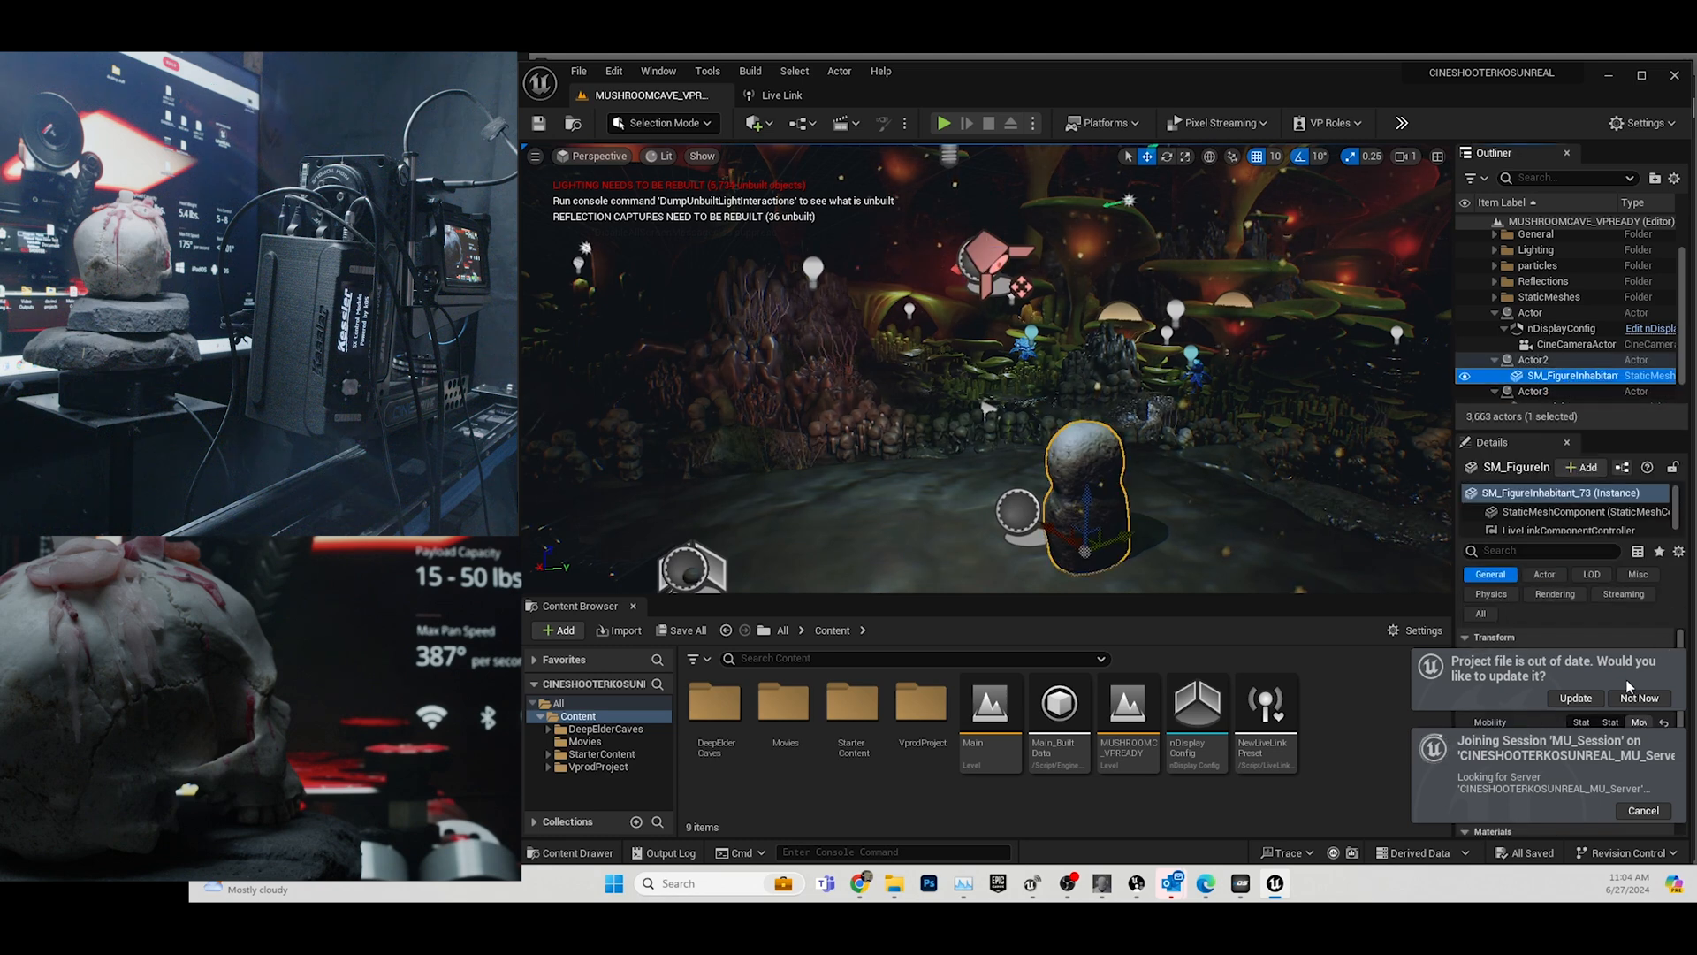
left_click(1645, 810)
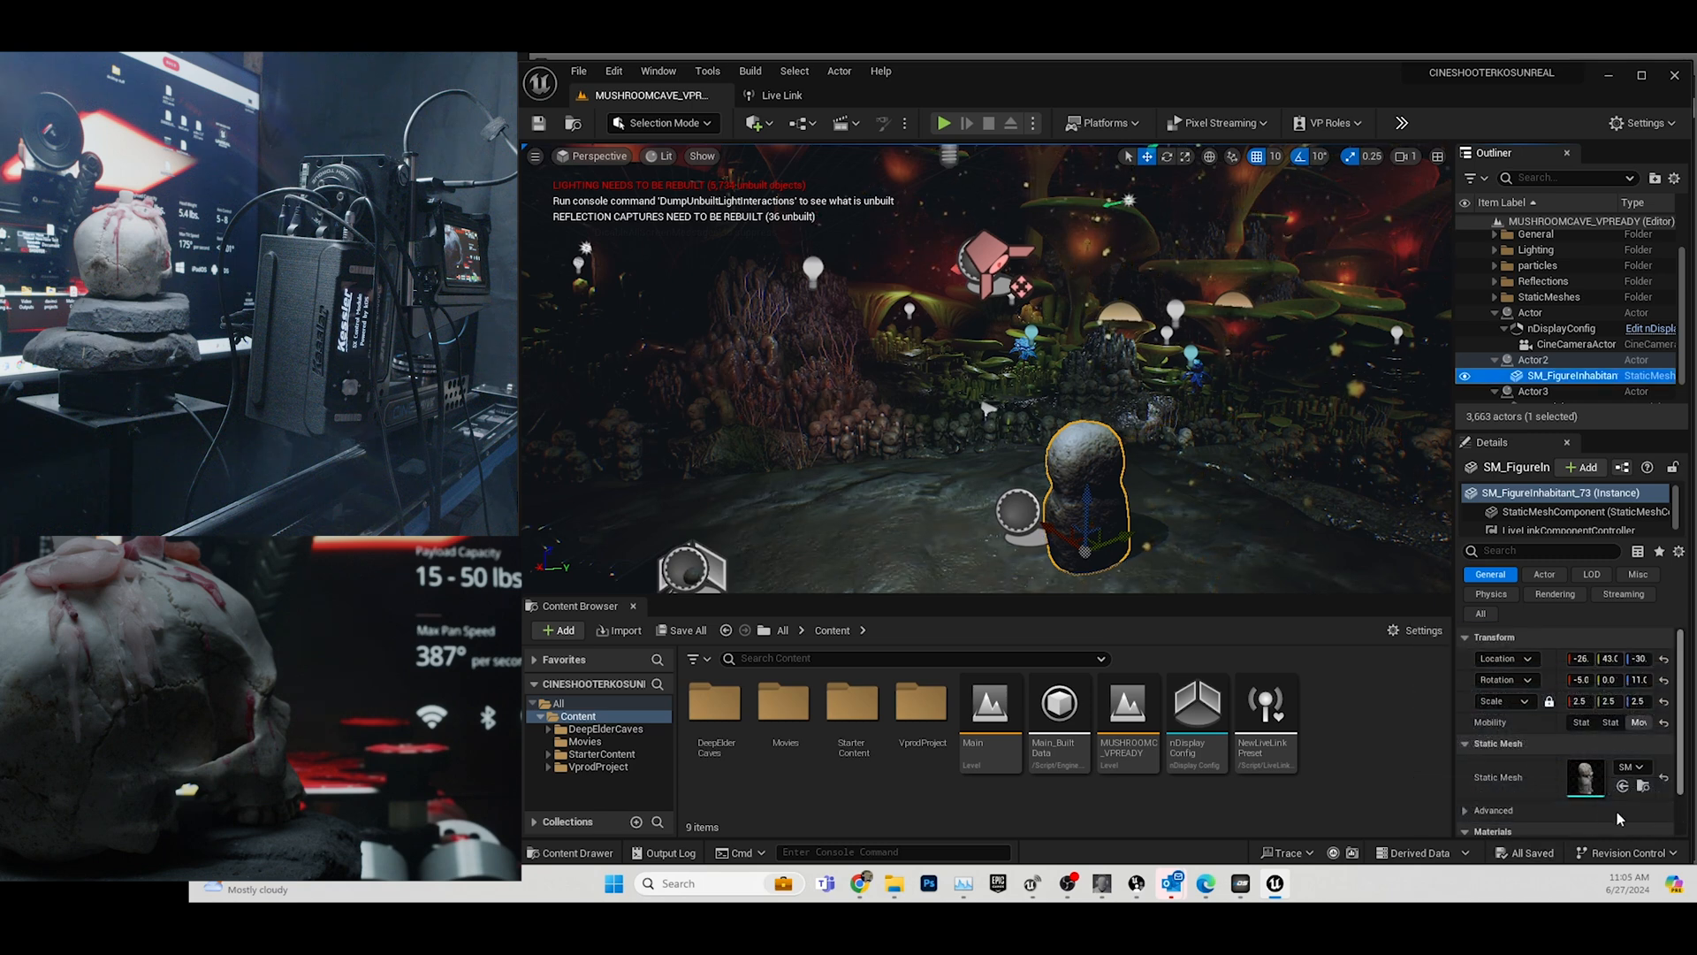
left_click(1618, 723)
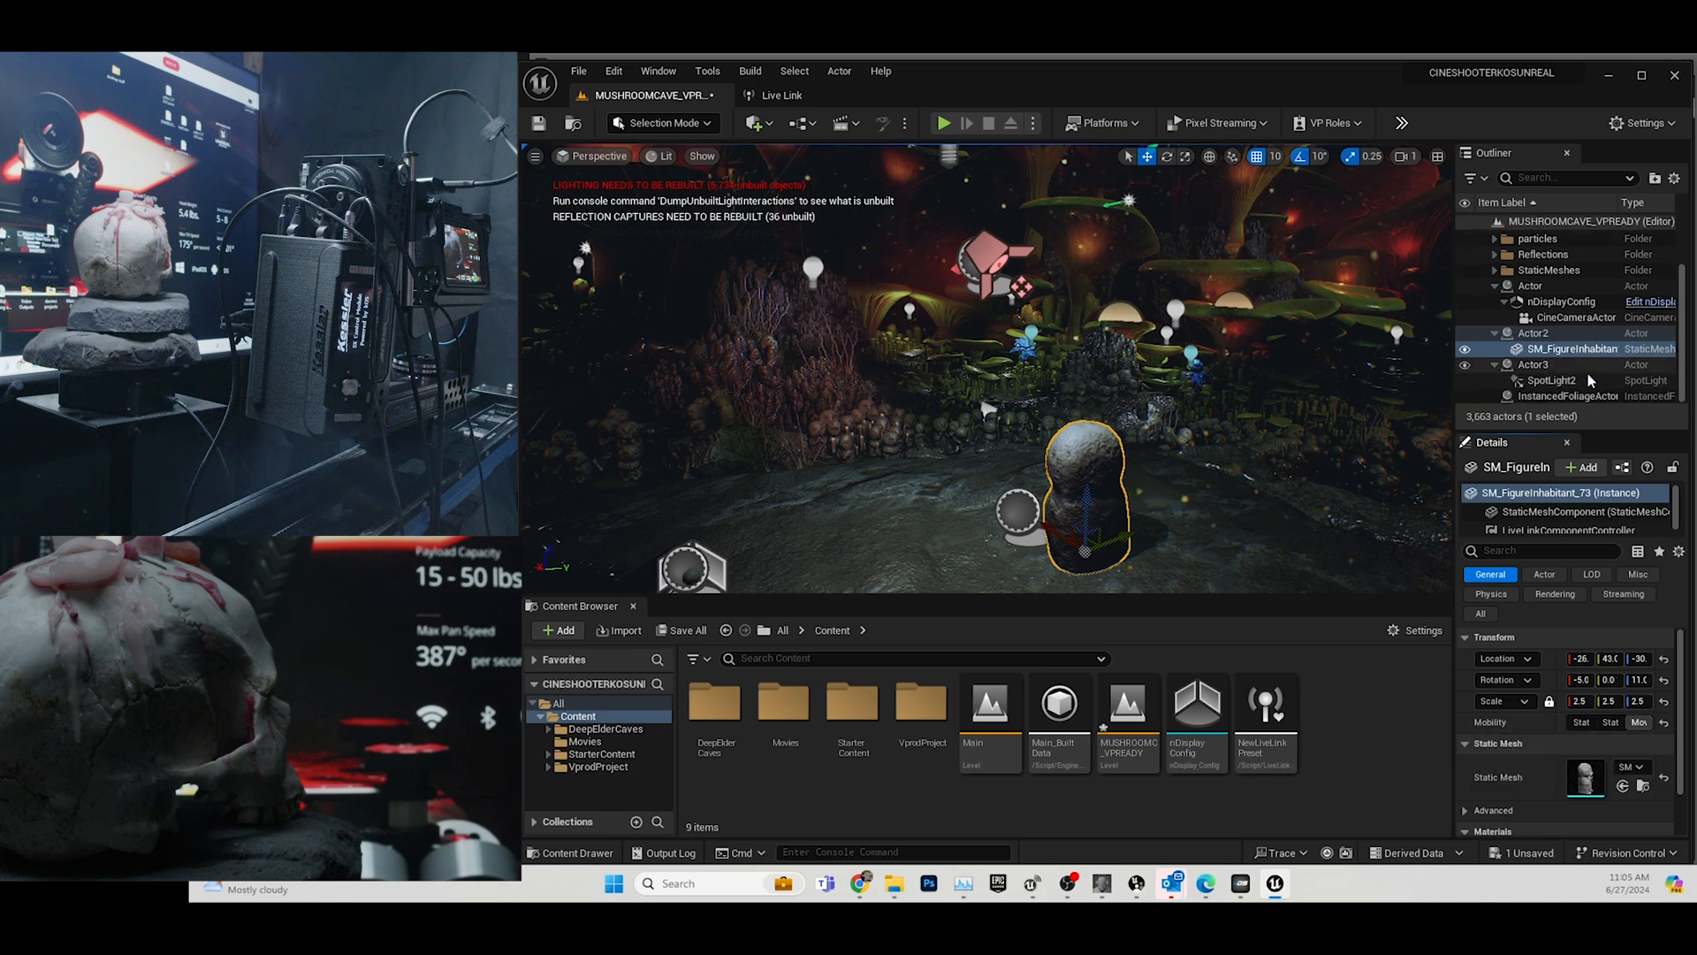
Select SpotLight2 under Actor3 and make its Mobility Movable.
scroll(1582, 382, "down", 1)
left_click(1583, 382)
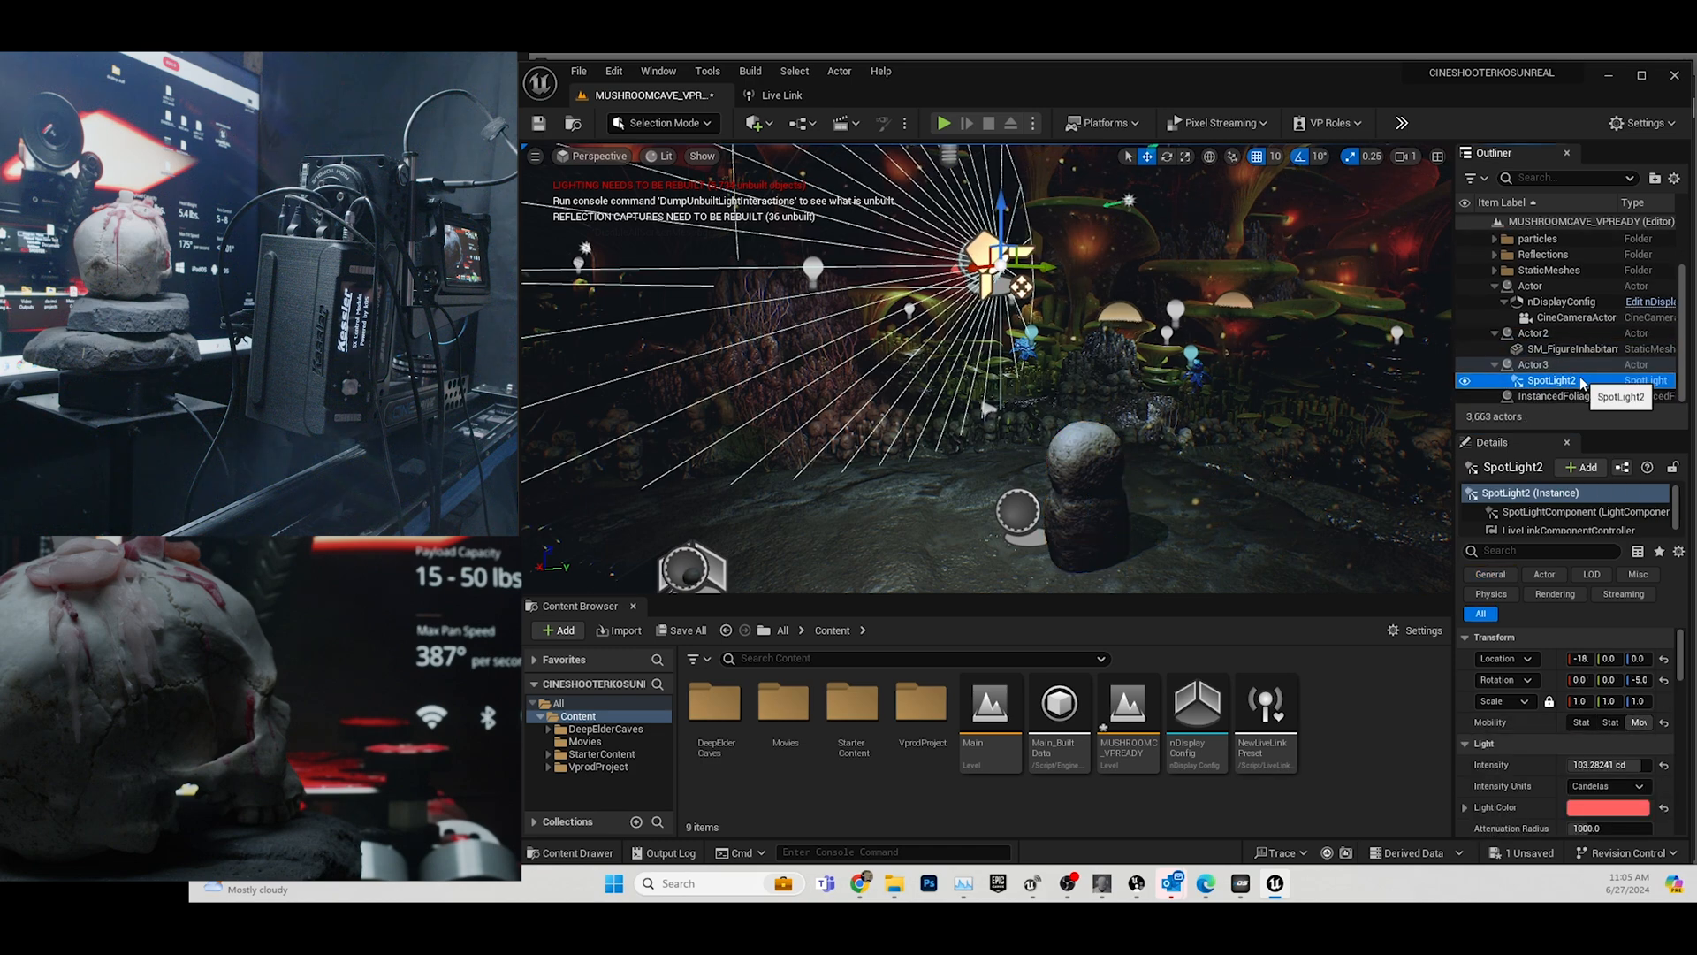
left_click(1638, 723)
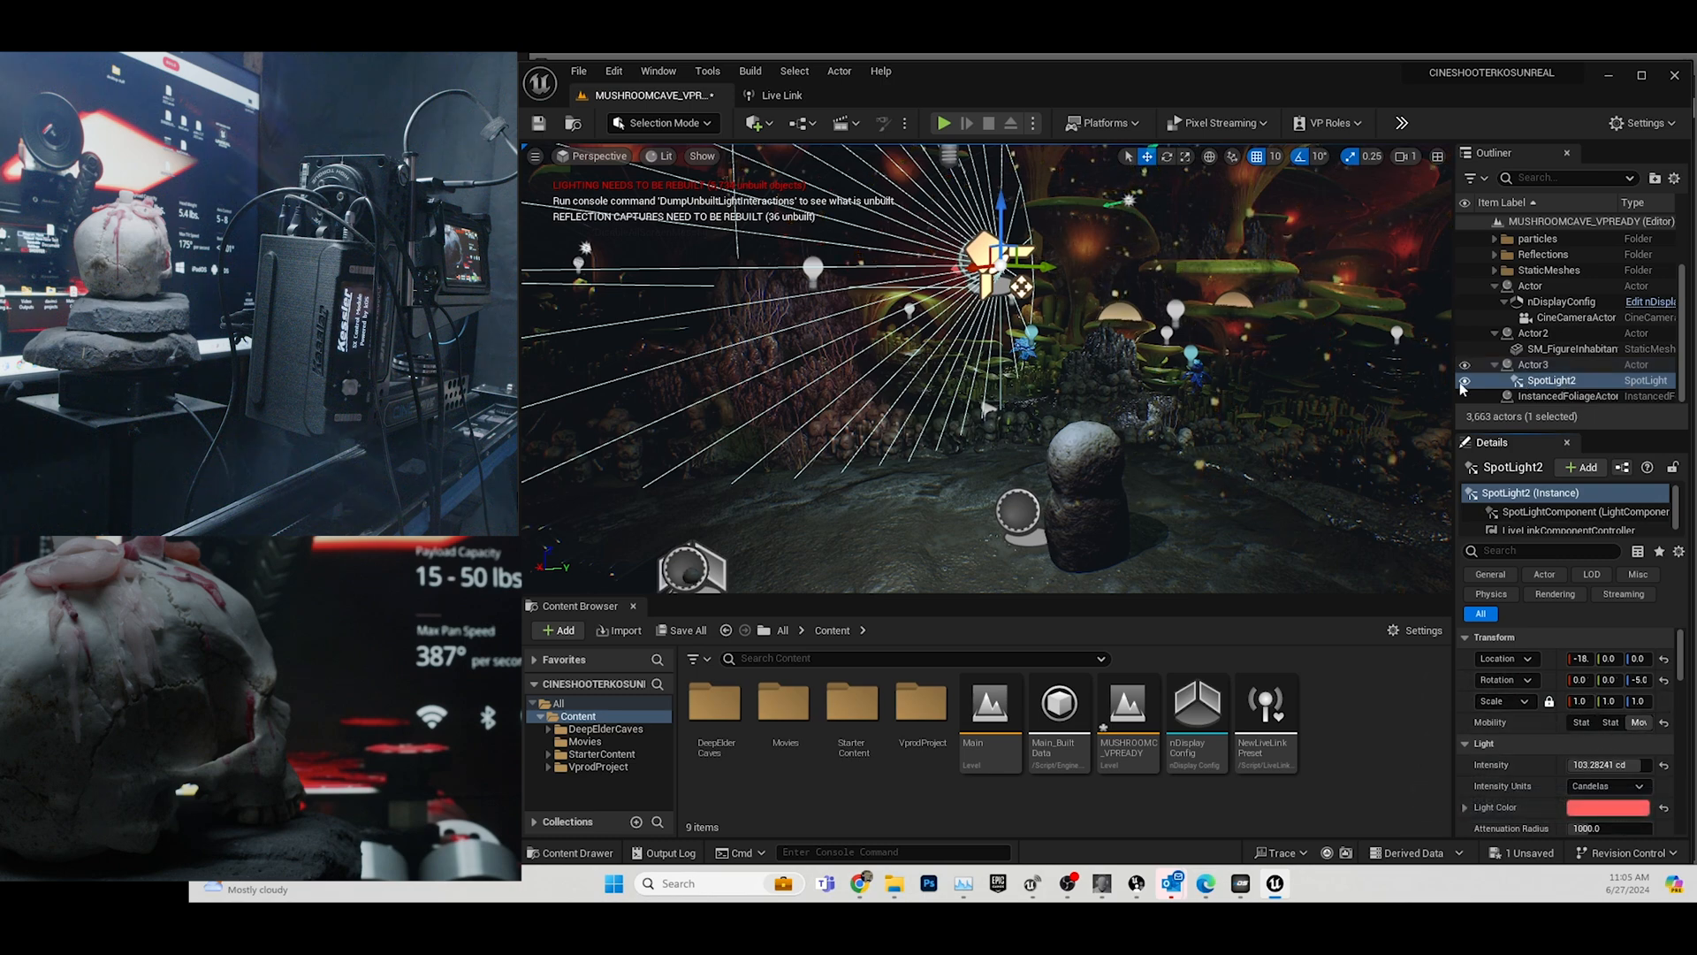
Add an empty Actor to the level and parent Actor3, with its spotlight, under the new actor.
left_click(756, 122)
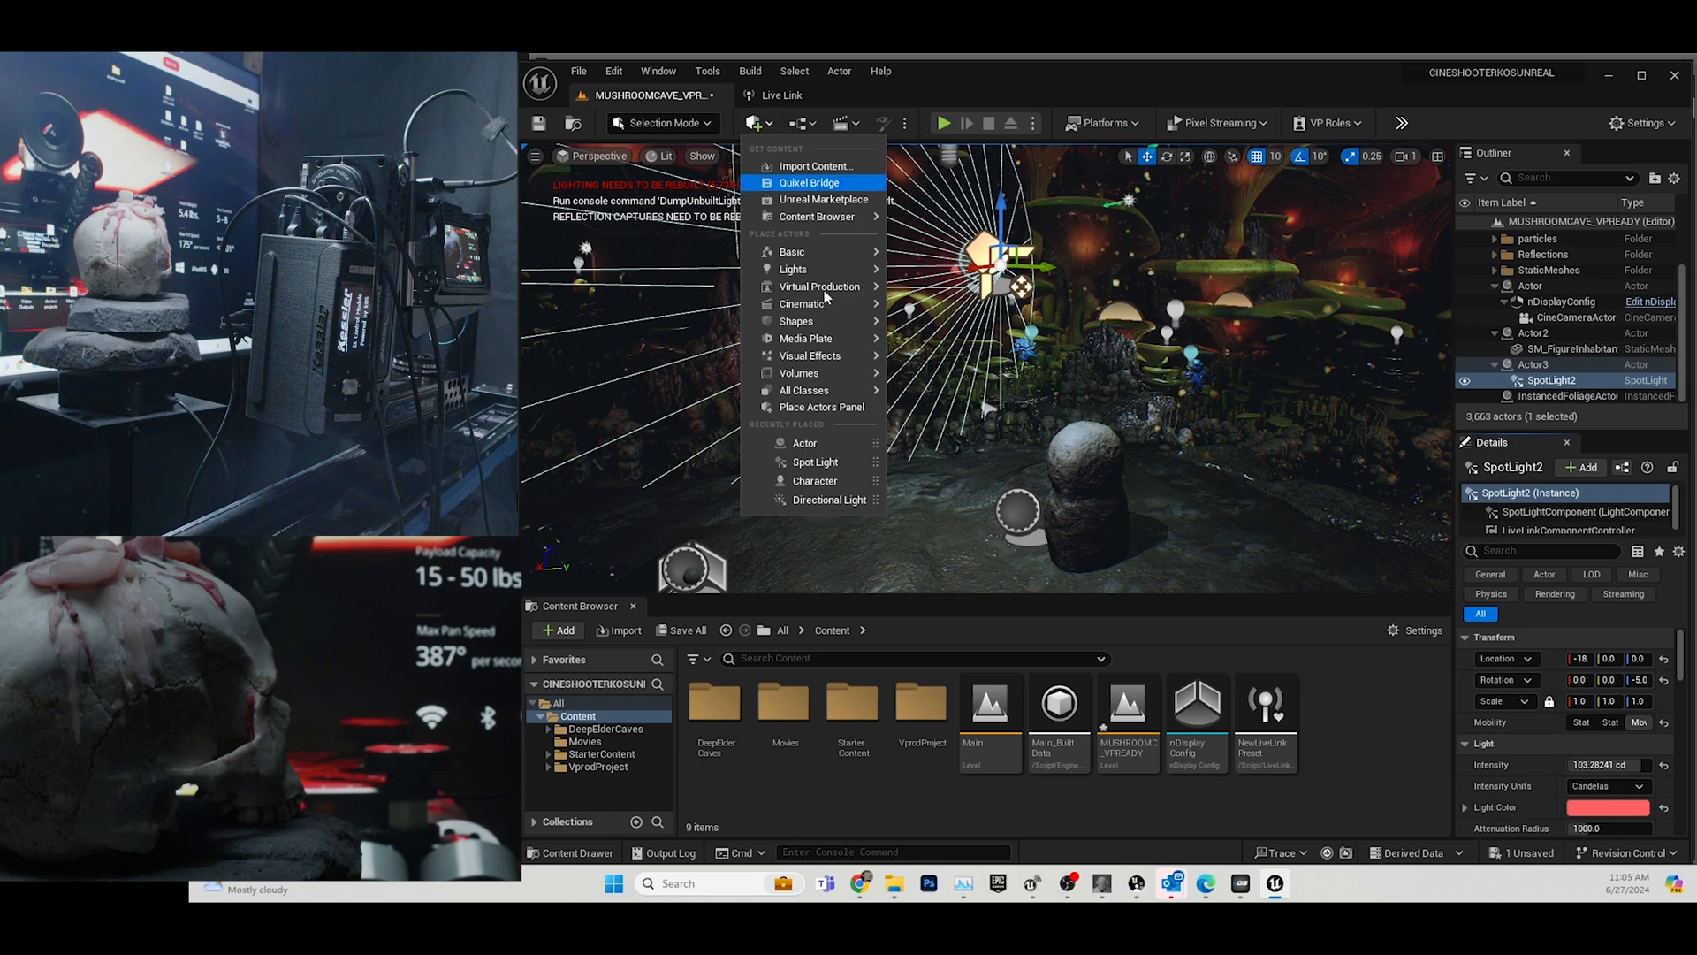
mouse_move(801, 267)
left_click(972, 276)
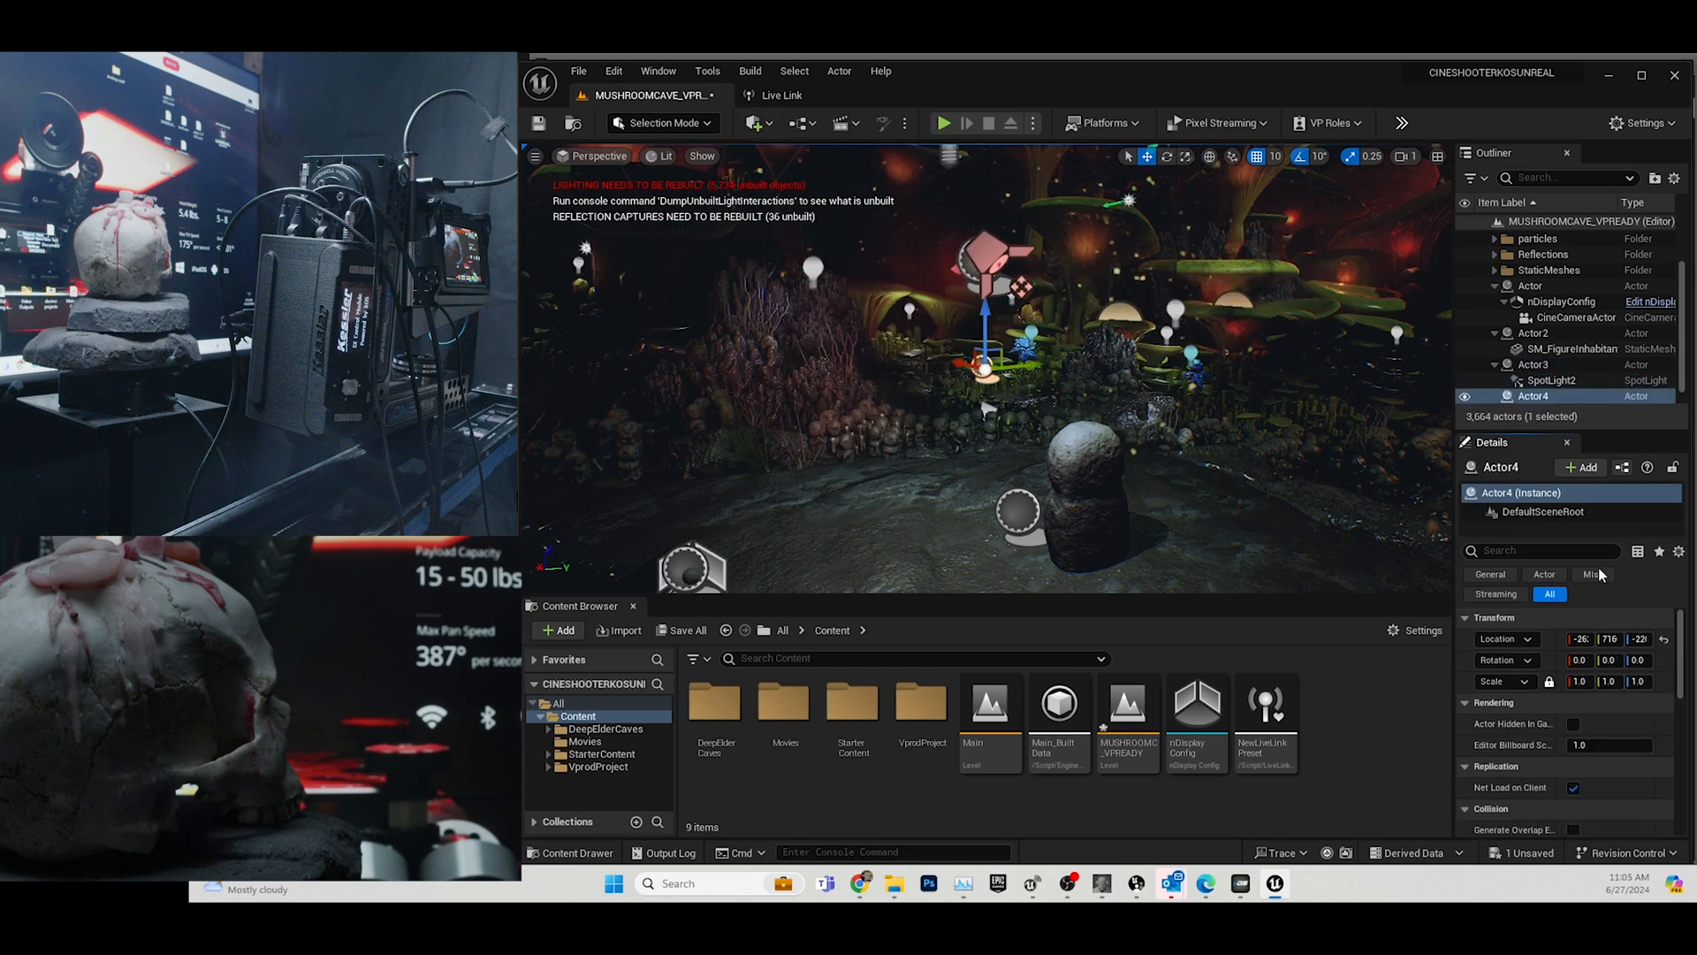
left_click_drag(1542, 365, 1547, 397)
scroll(1607, 365, "down", 1)
Go up the hierarchy from SpotLight2 through Actor3 to Actor4, and move Actor4 with its children across the cave floor.
left_click(1585, 381)
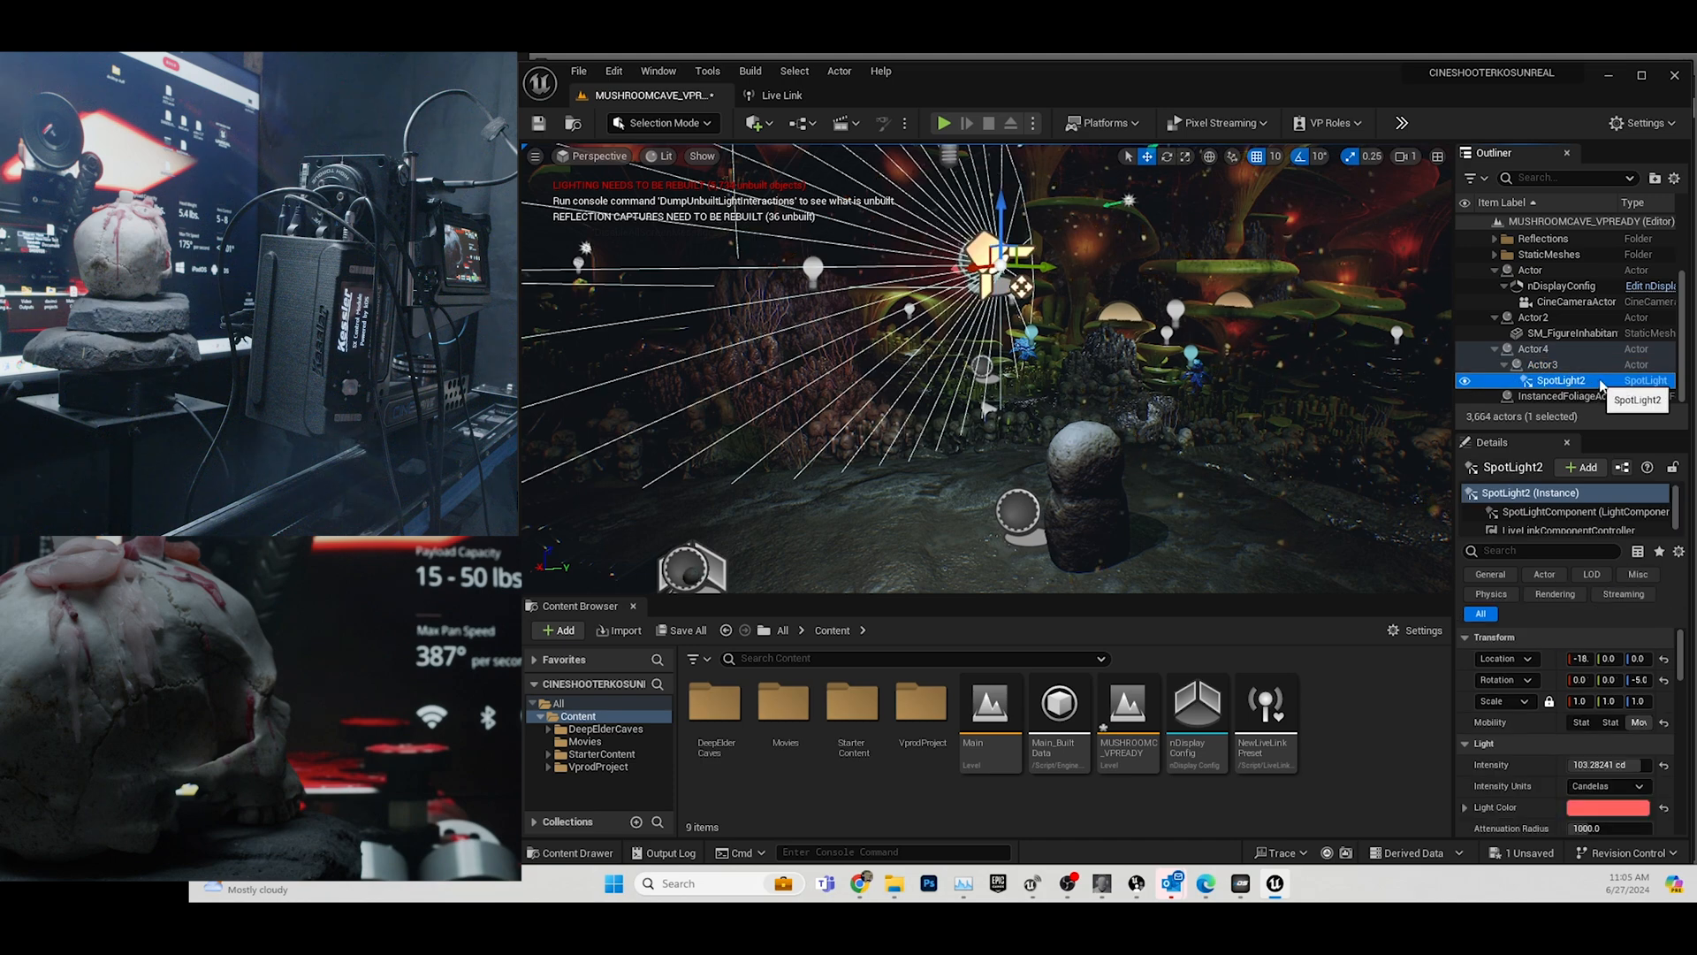
left_click(1562, 366)
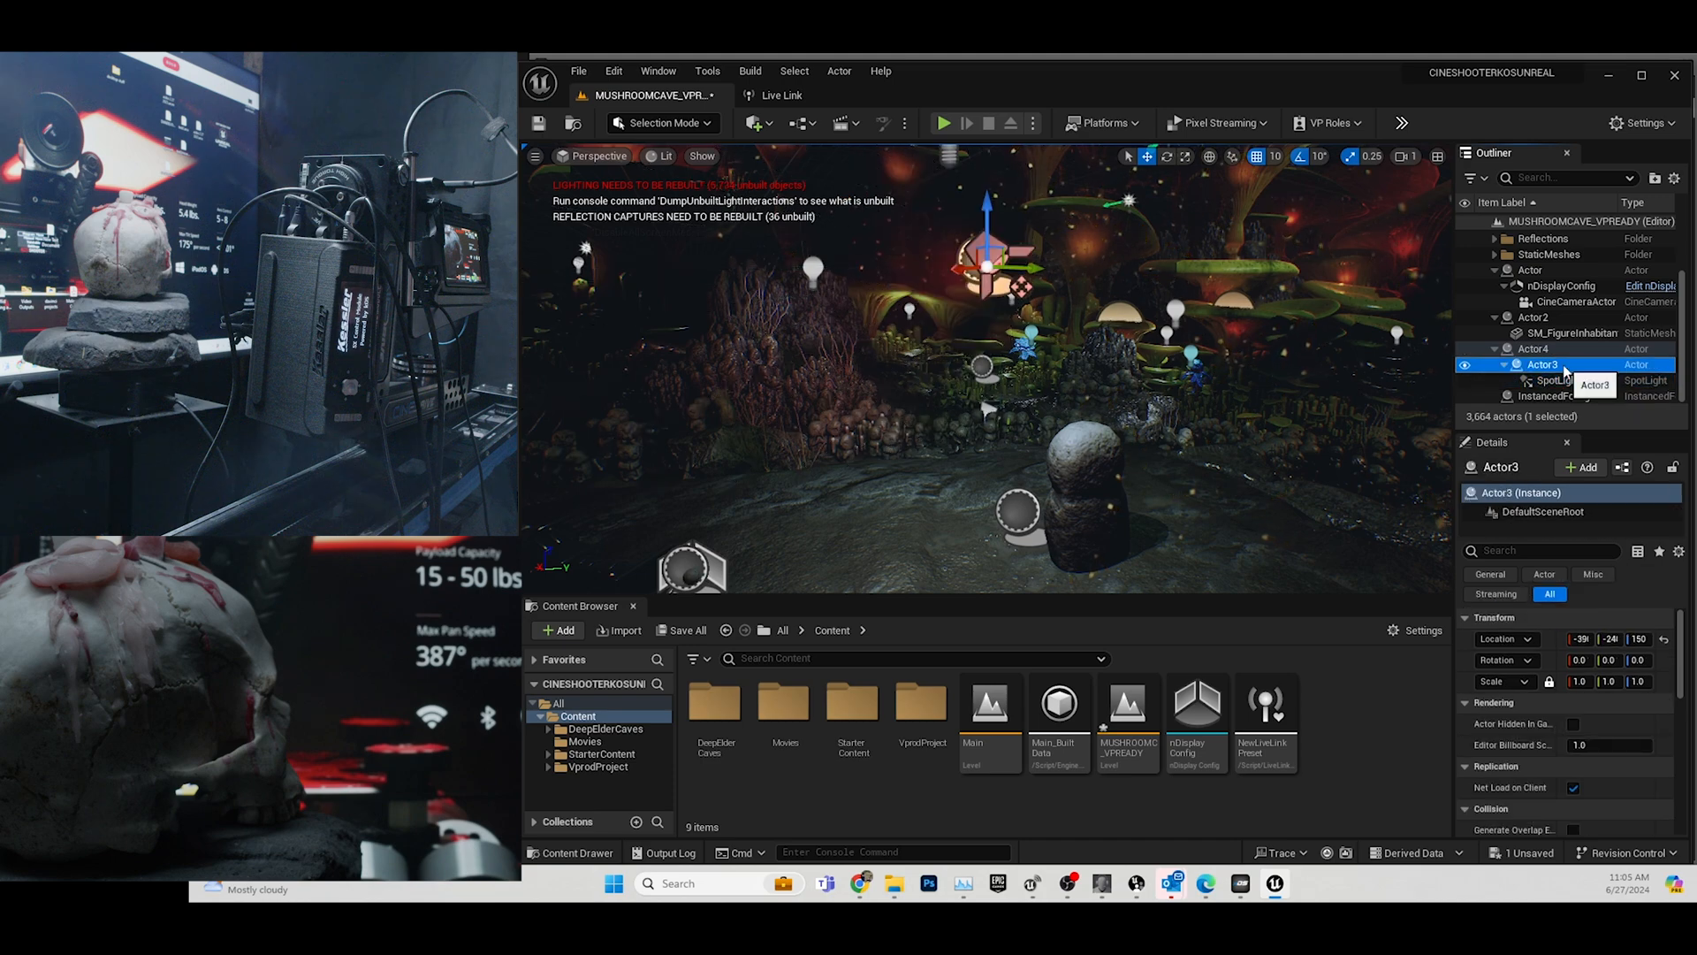
left_click(1534, 350)
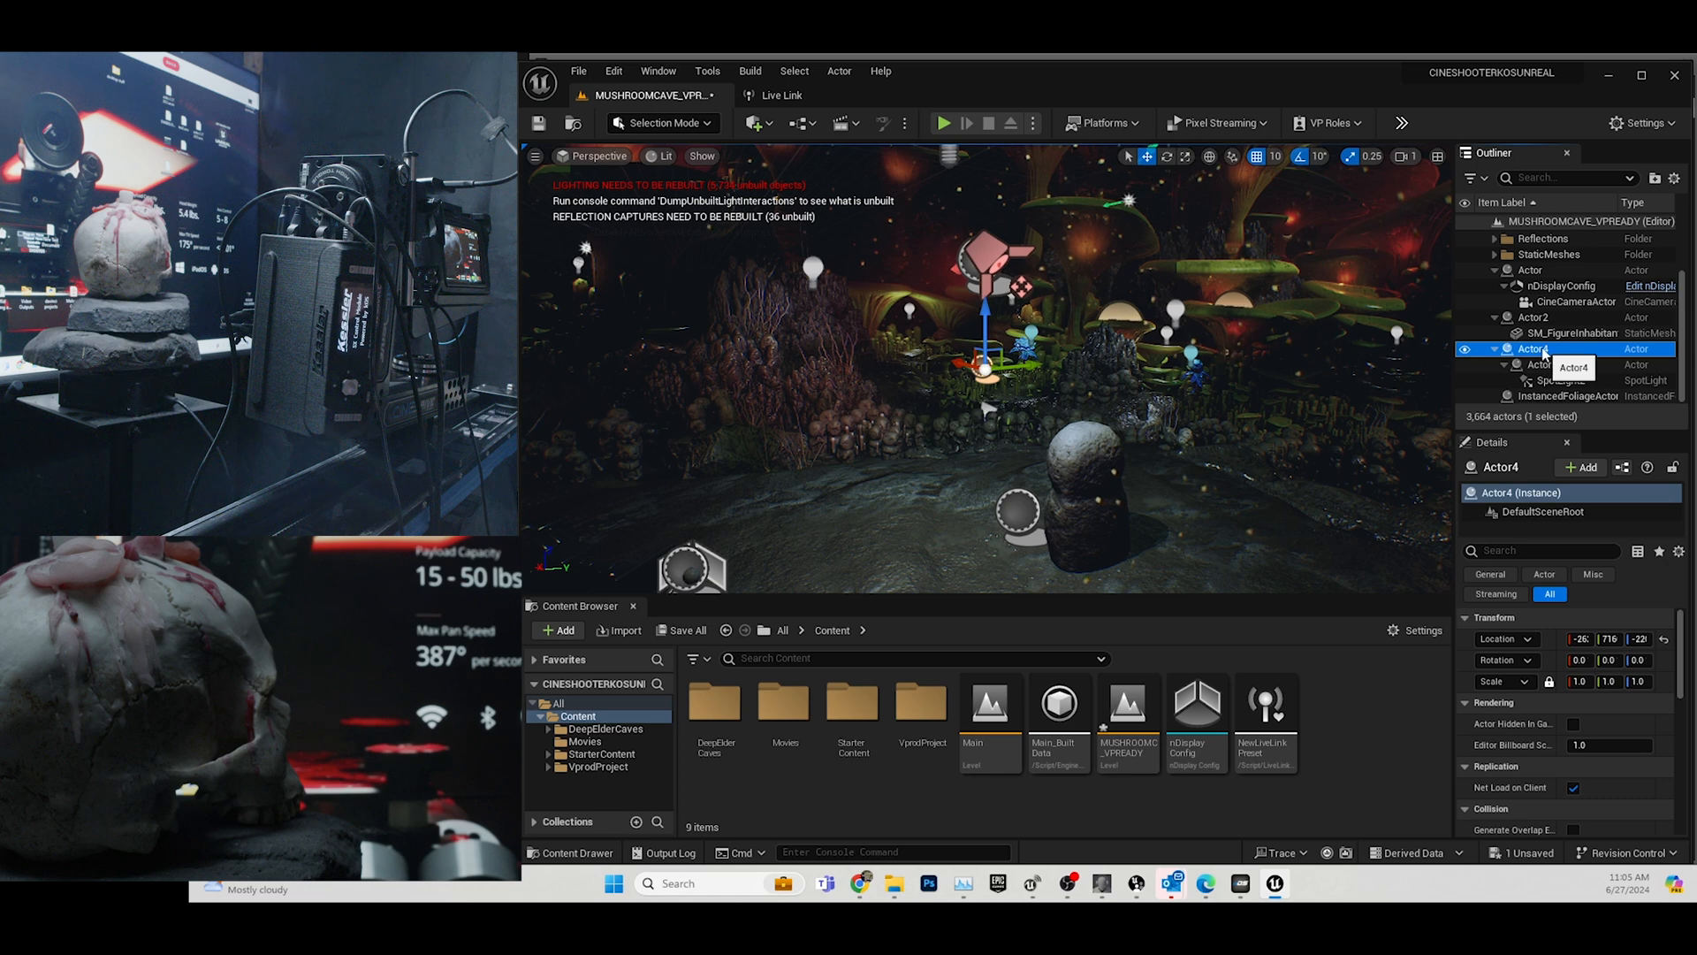
left_click_drag(962, 362, 1065, 387)
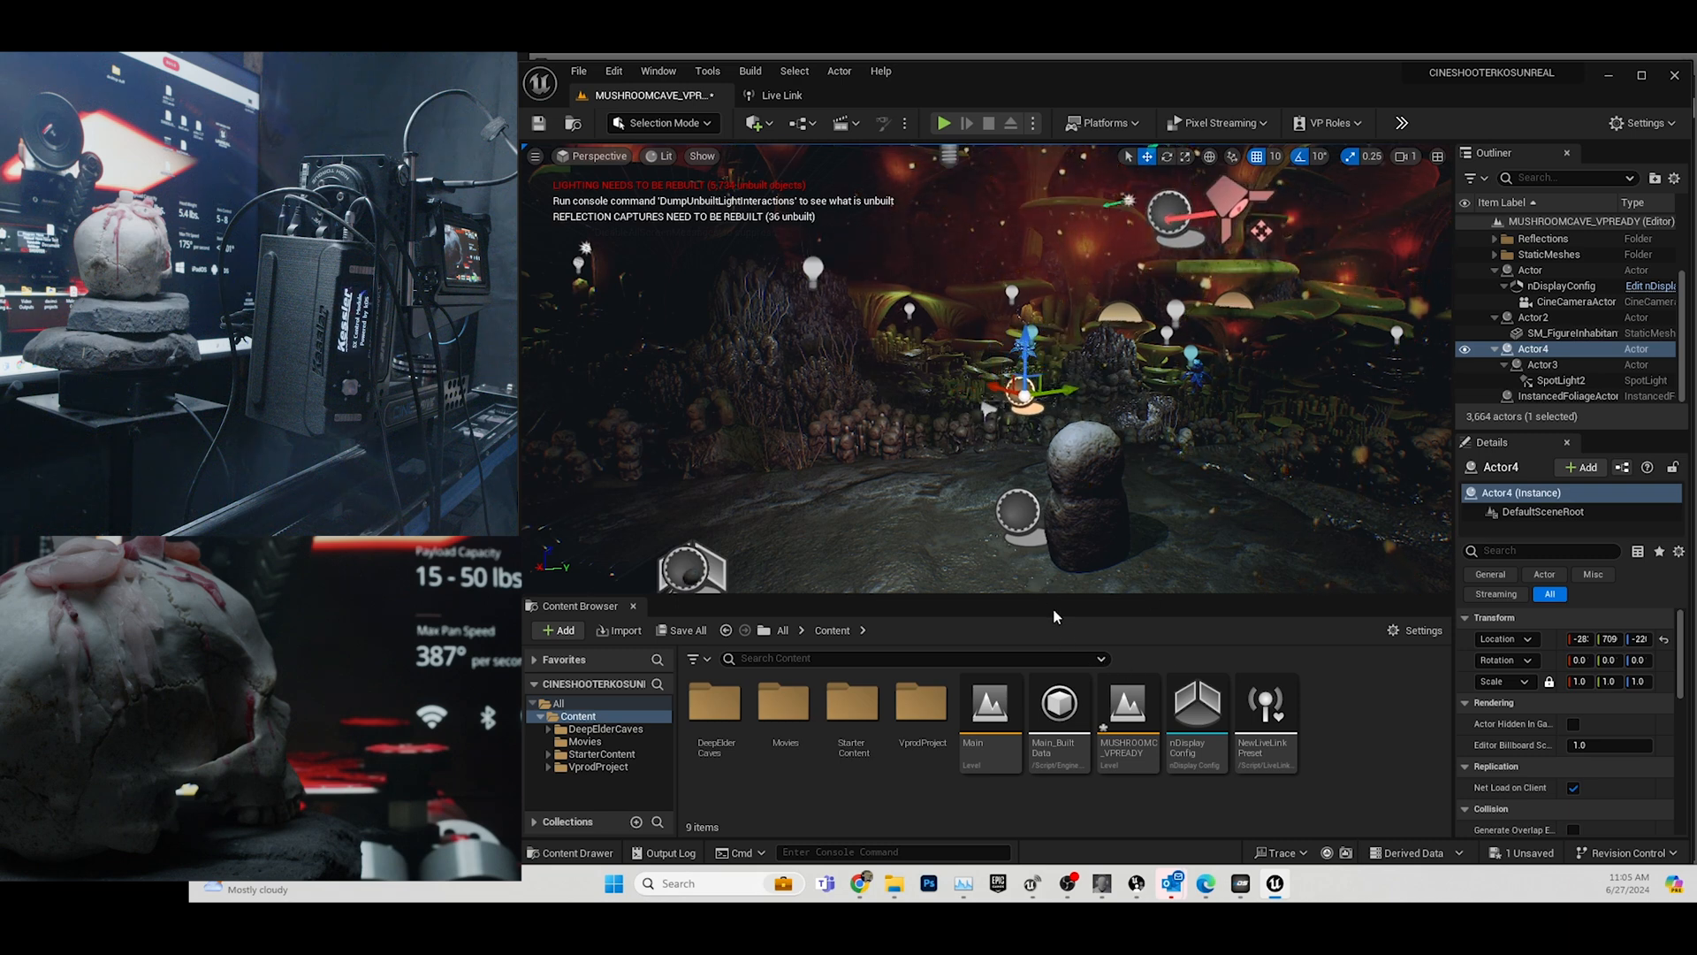
left_click_drag(986, 368, 1043, 433)
middle_click_drag(931, 398, 1066, 442)
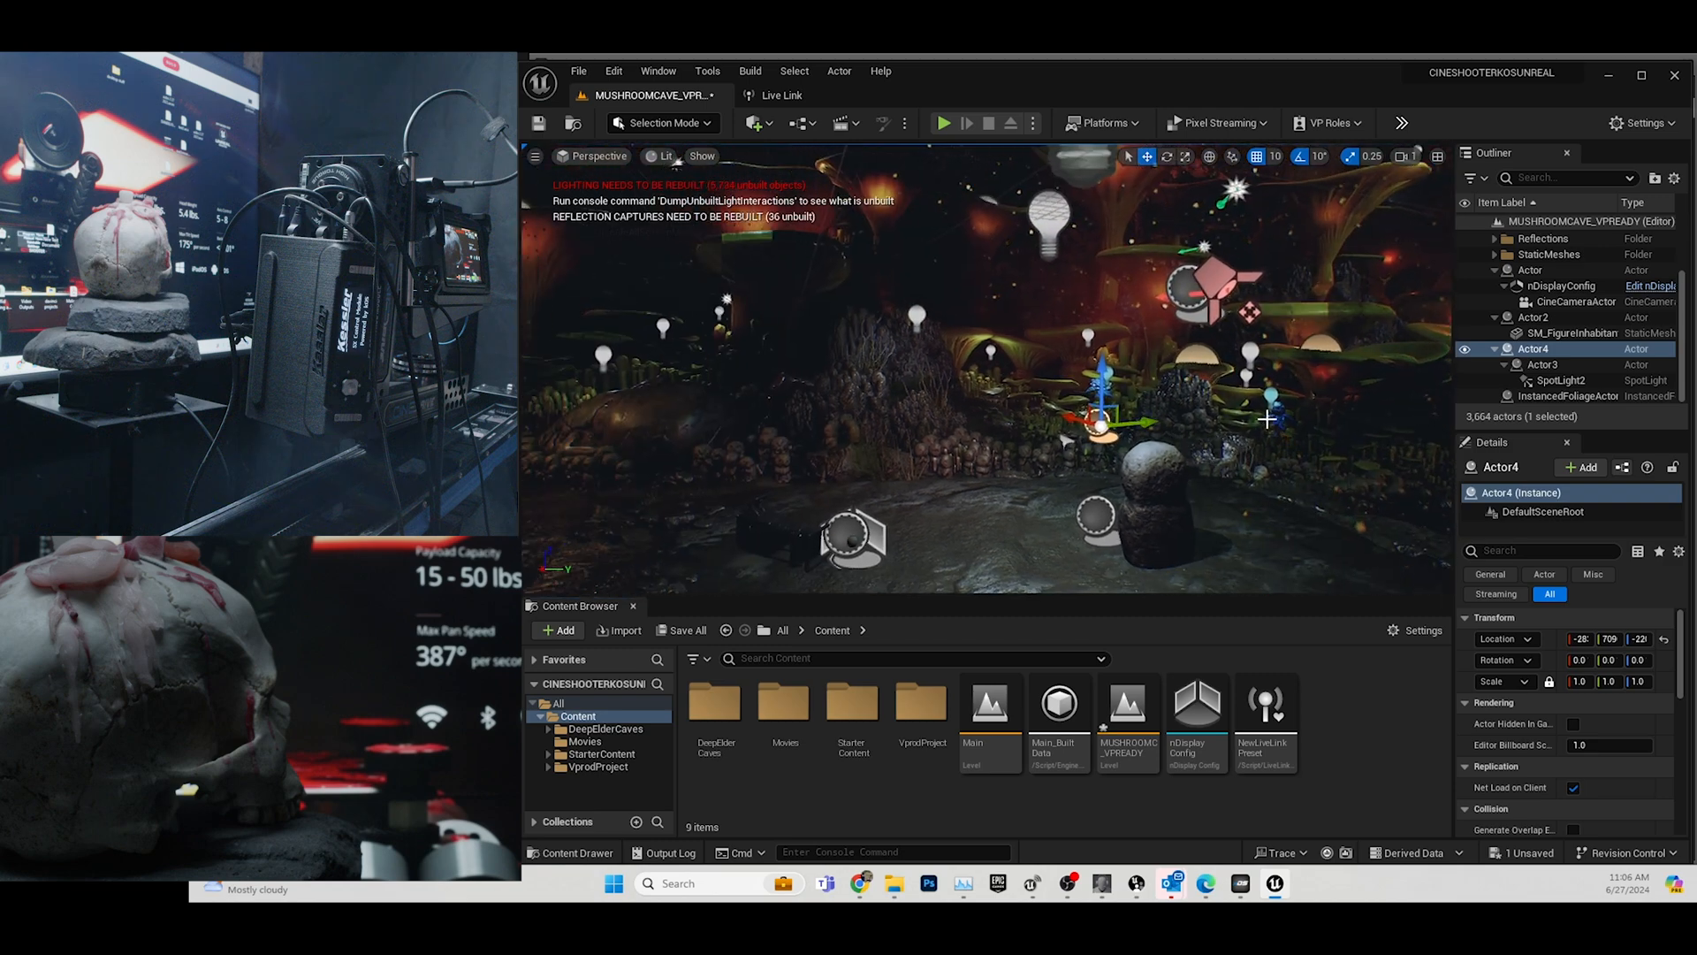